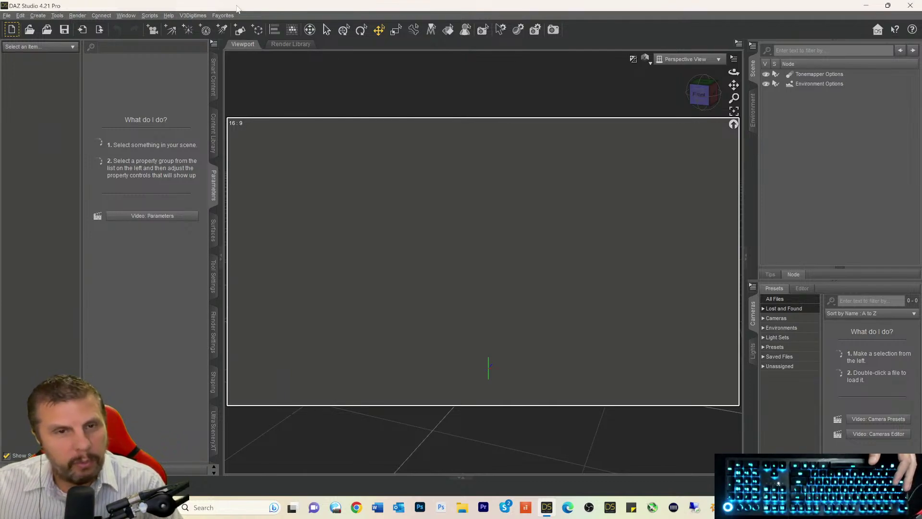
# - Show the products of the Default category in Smart Content and browse through them
pyautogui.click(211, 78)
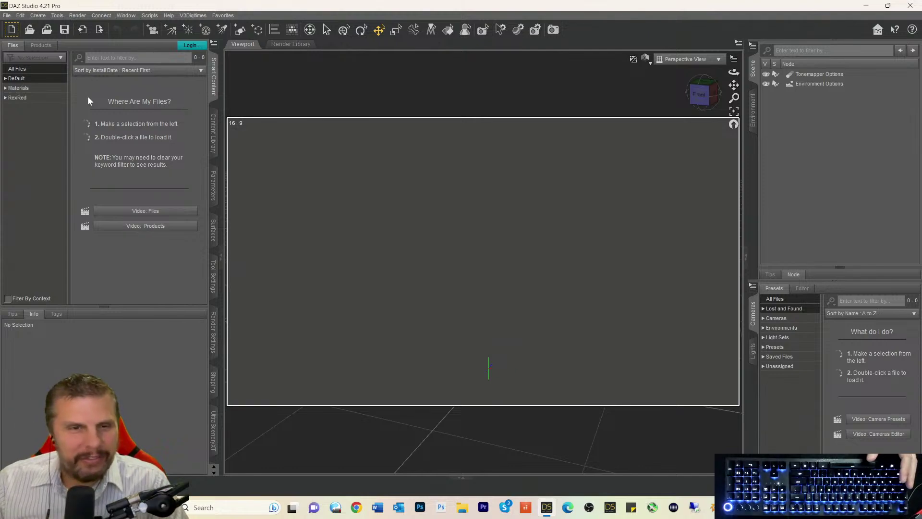
pyautogui.click(17, 80)
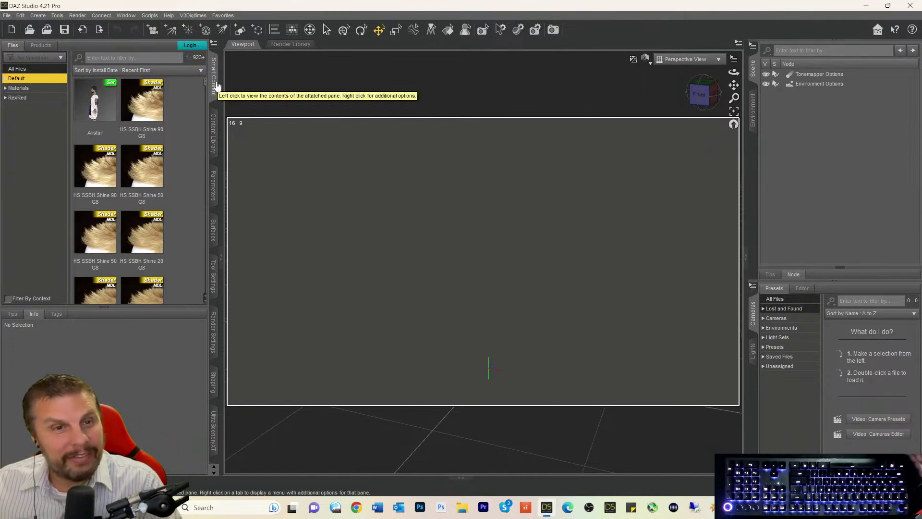
pyautogui.click(40, 45)
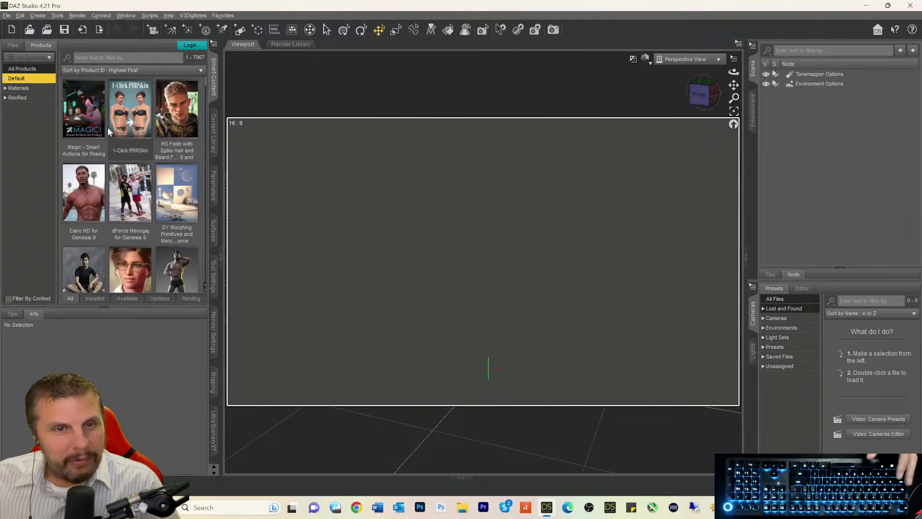
pyautogui.scroll(-20, 105, 129)
pyautogui.scroll(-15, 105, 140)
# - Search the Figures products for "callan" and select Callan HD for Genesis 8 Male
pyautogui.click(6, 79)
pyautogui.click(10, 166)
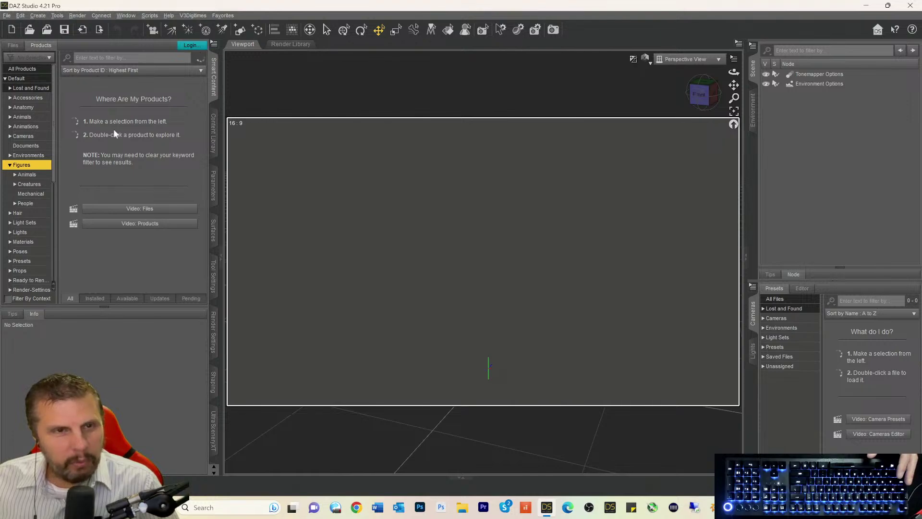
pyautogui.click(97, 59)
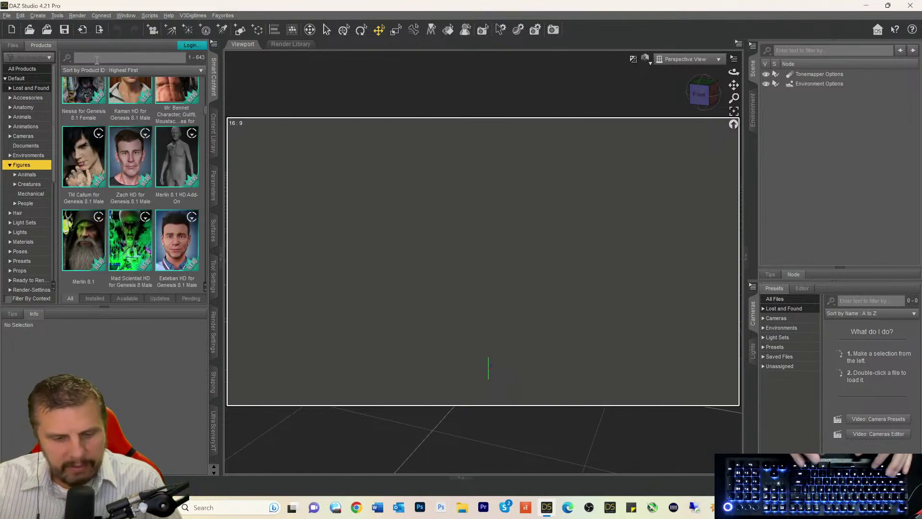
pyautogui.write('callan')
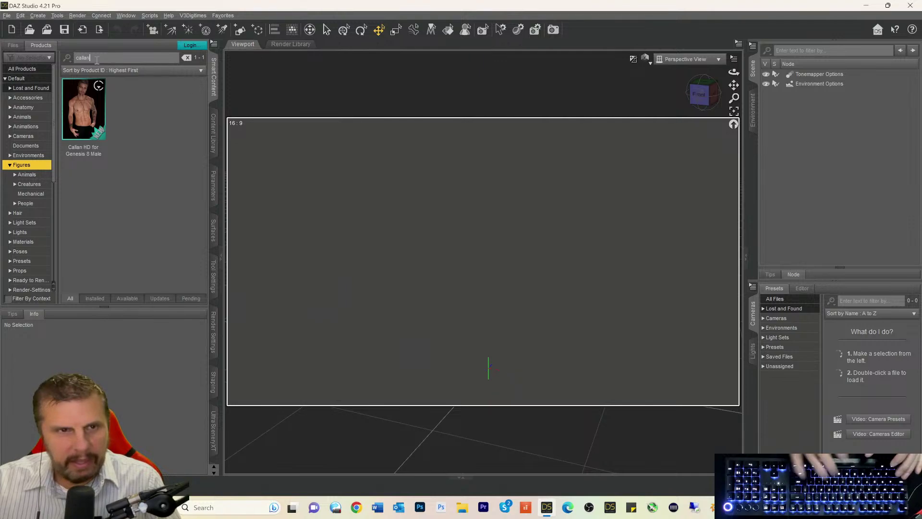
pyautogui.click(70, 98)
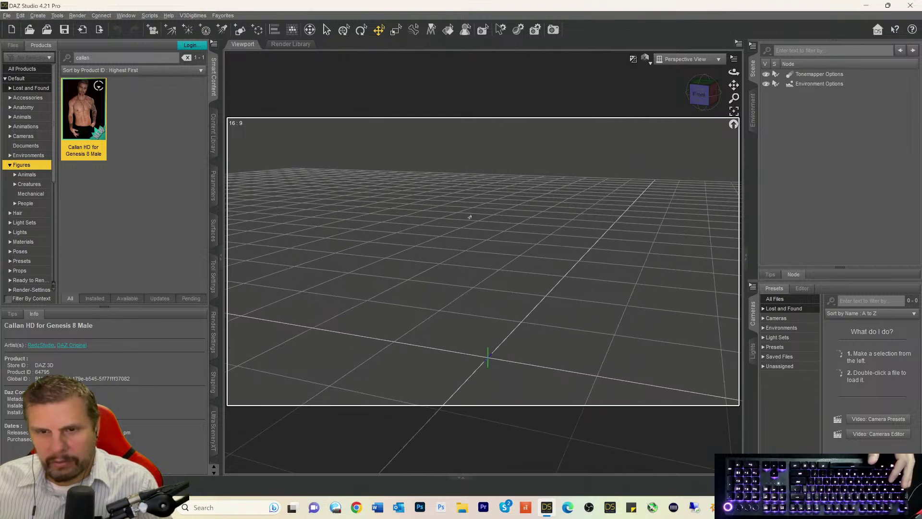
# - Load the Callan HD actor from the figures of the Callan HD for Genesis 8 Male product into the scene
pyautogui.scroll(-1, 560, 227)
pyautogui.scroll(-2, 560, 228)
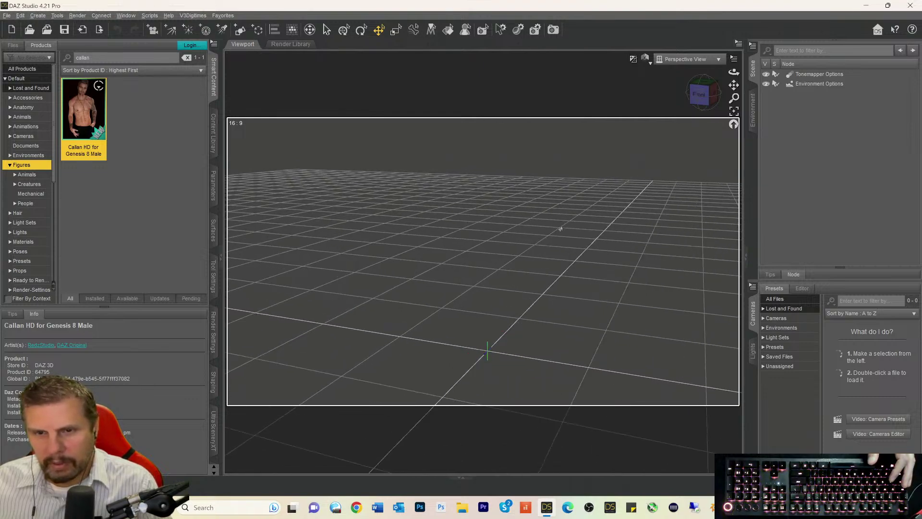
pyautogui.scroll(4, 560, 228)
pyautogui.scroll(8, 560, 229)
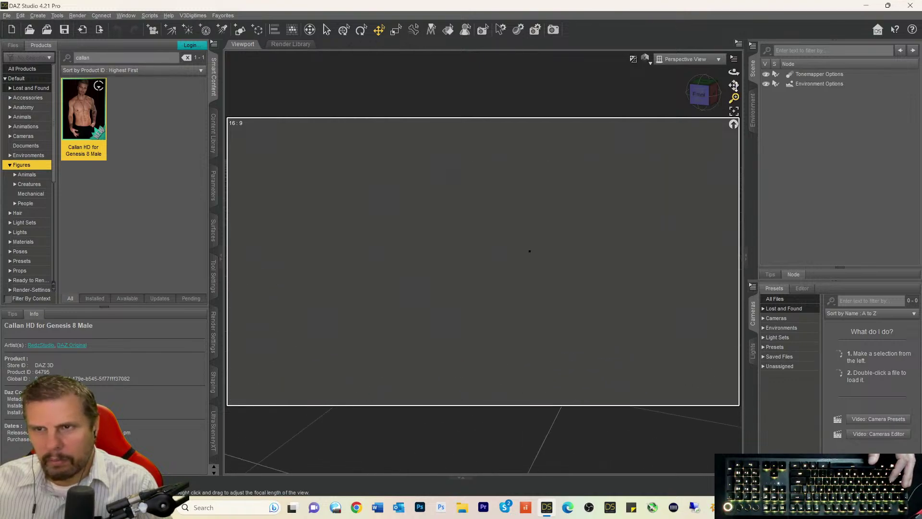
pyautogui.moveTo(734, 85)
pyautogui.mouseDown()
pyautogui.moveTo(735, 101)
pyautogui.moveTo(734, 92)
pyautogui.mouseUp()
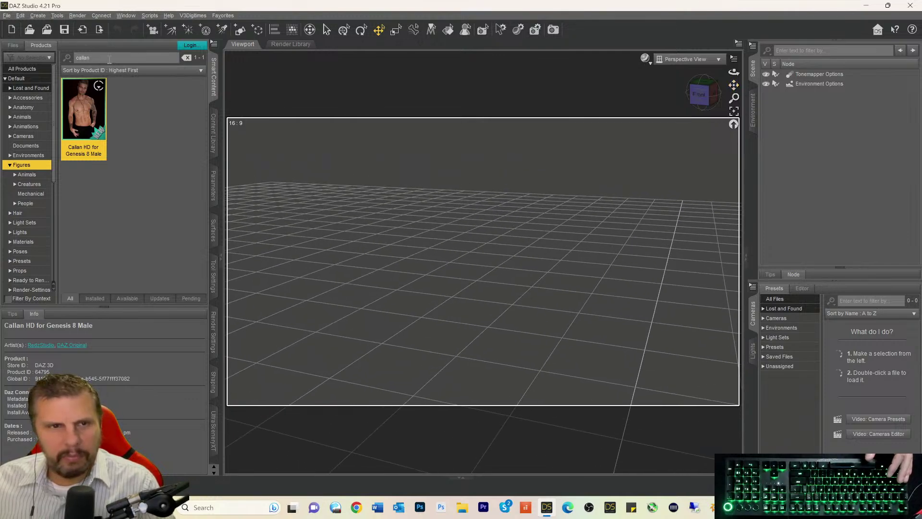
pyautogui.doubleClick(81, 114)
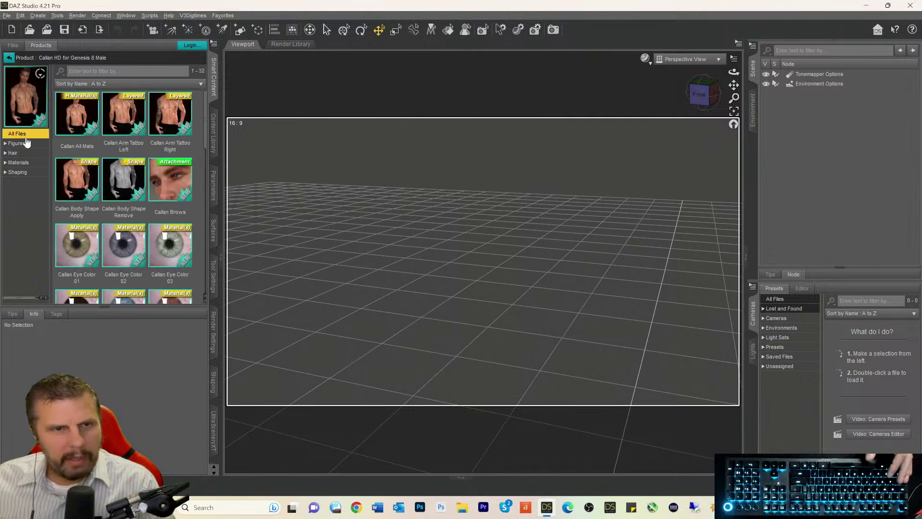
pyautogui.click(20, 144)
pyautogui.click(74, 112)
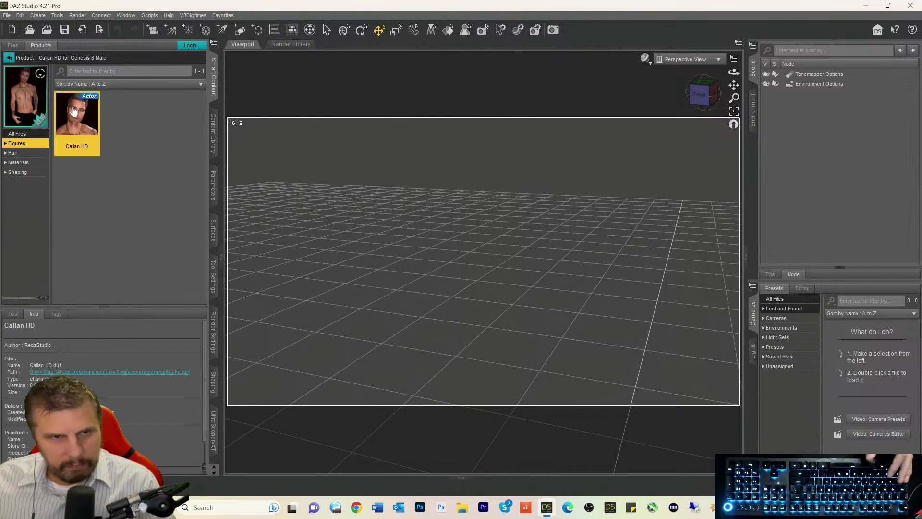
pyautogui.doubleClick(74, 111)
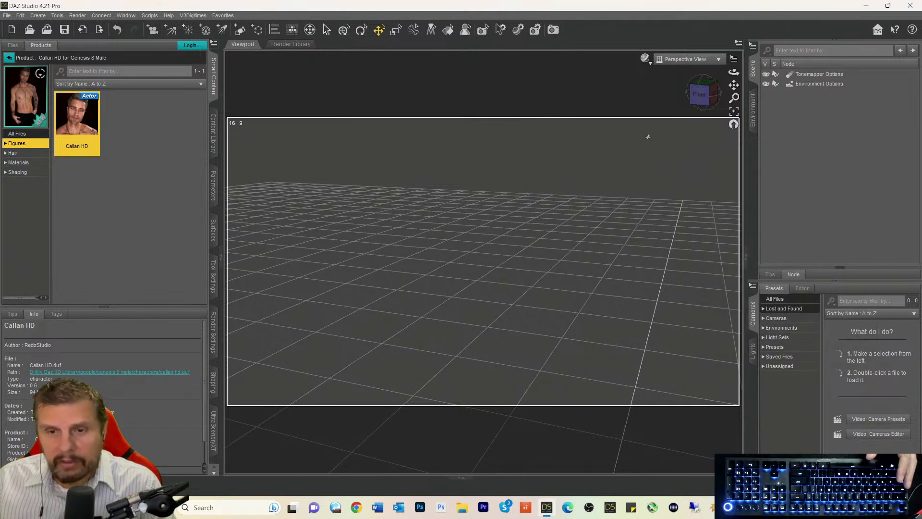
# - Add the Briefs Gen 8 underwear to the Callan HD figure with the custom underwear script
pyautogui.moveTo(641, 150); pyautogui.dragTo(639, 151)
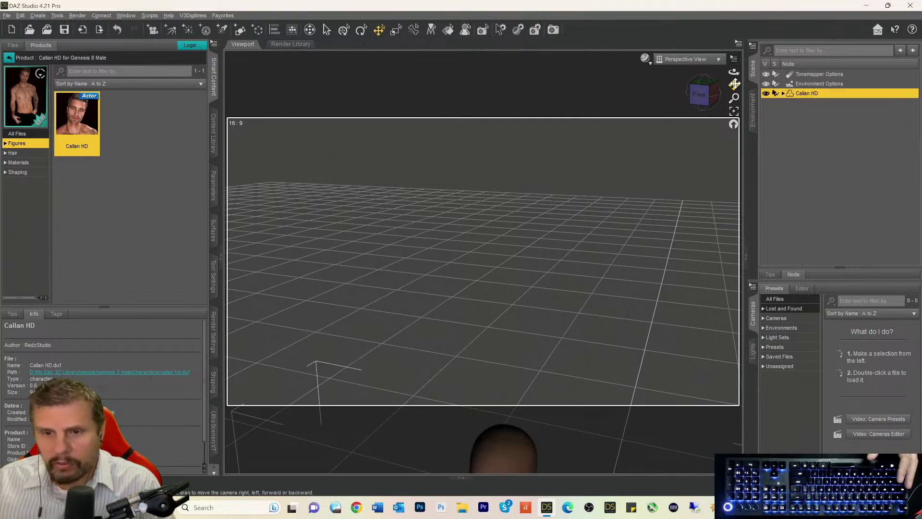
pyautogui.moveTo(733, 86); pyautogui.dragTo(734, 89)
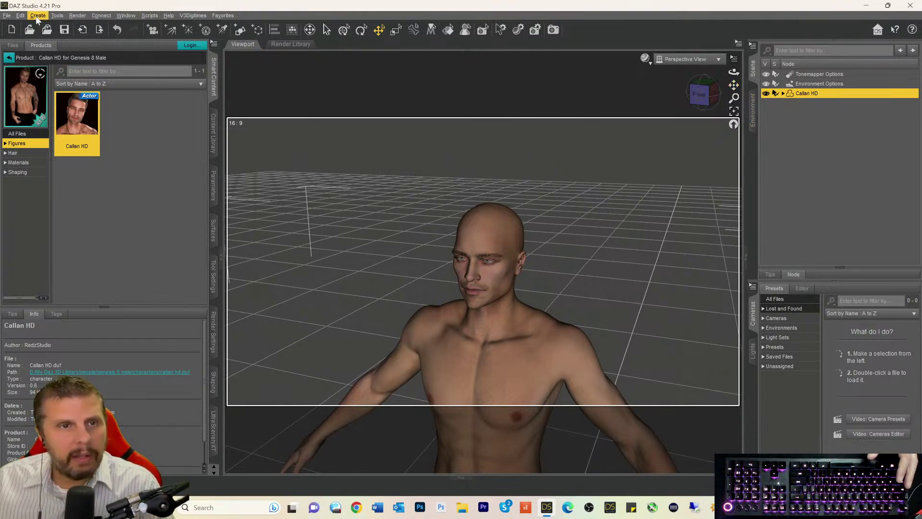
pyautogui.click(150, 15)
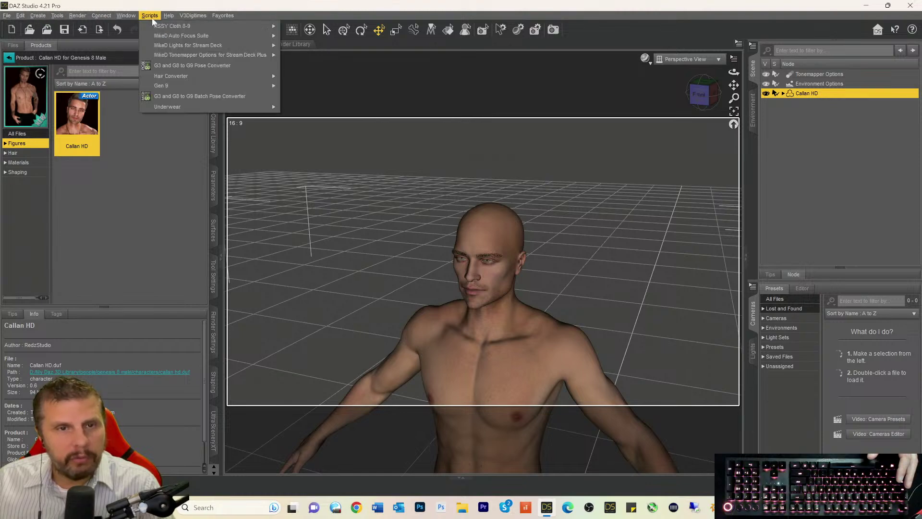
pyautogui.moveTo(202, 106)
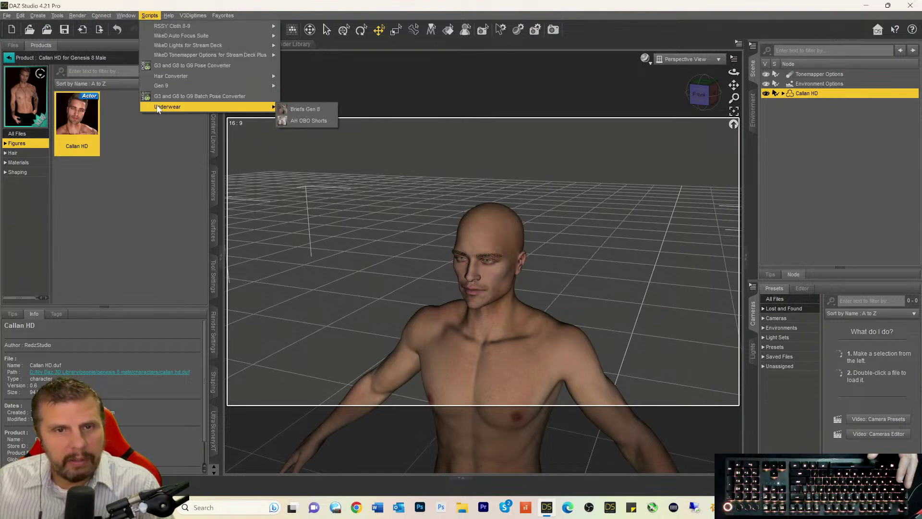
pyautogui.click(293, 108)
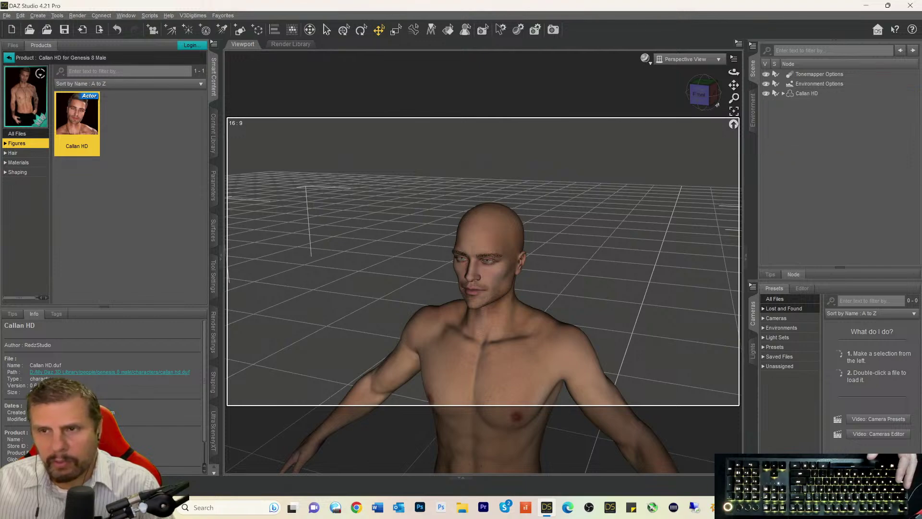
pyautogui.moveTo(730, 88); pyautogui.dragTo(625, 293)
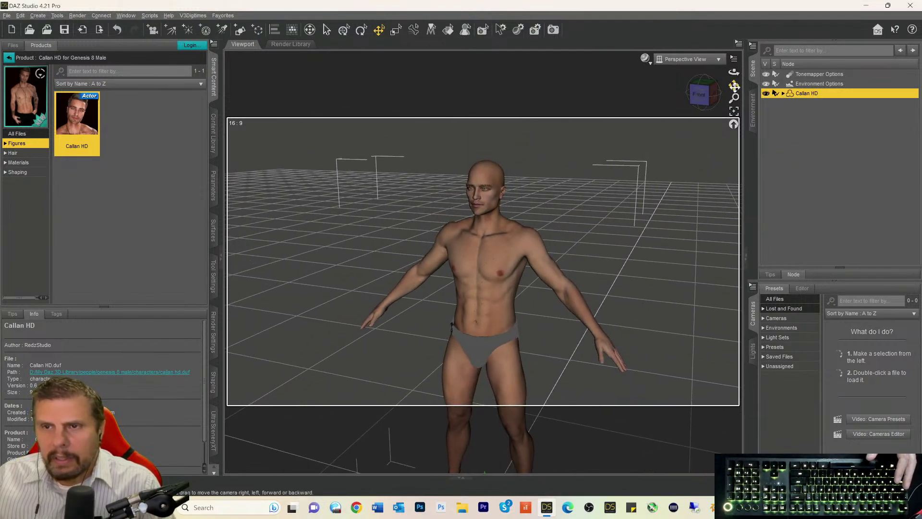
pyautogui.moveTo(734, 85); pyautogui.dragTo(723, 96)
pyautogui.click(702, 94)
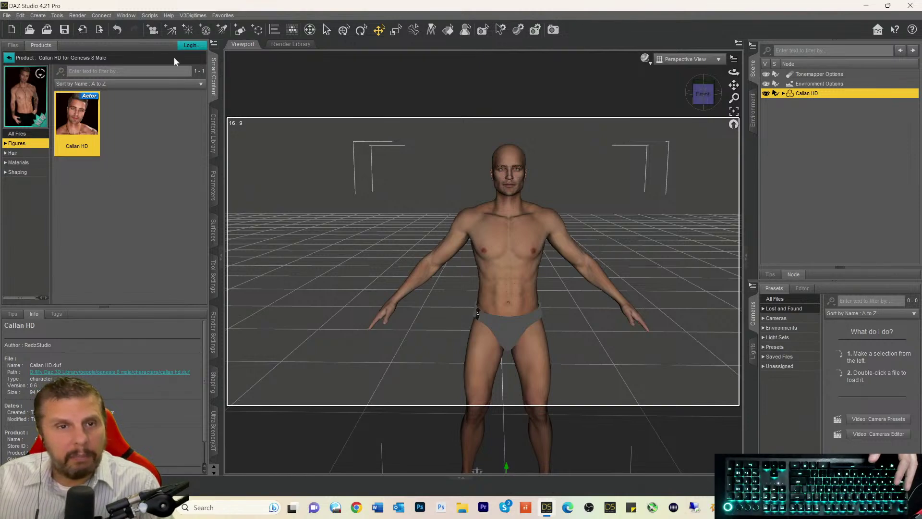
# - Return to the product list, choose the Default category and clear the search filter
pyautogui.click(9, 58)
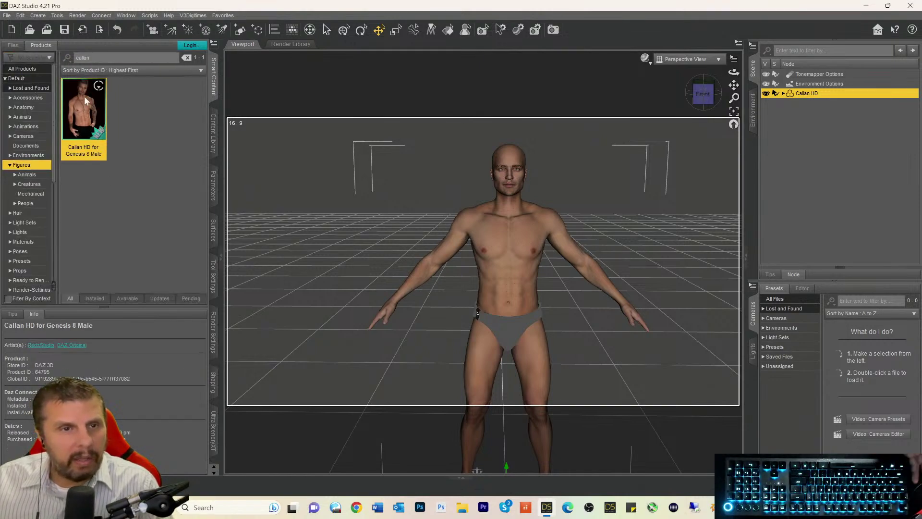
pyautogui.click(17, 79)
pyautogui.doubleClick(82, 58)
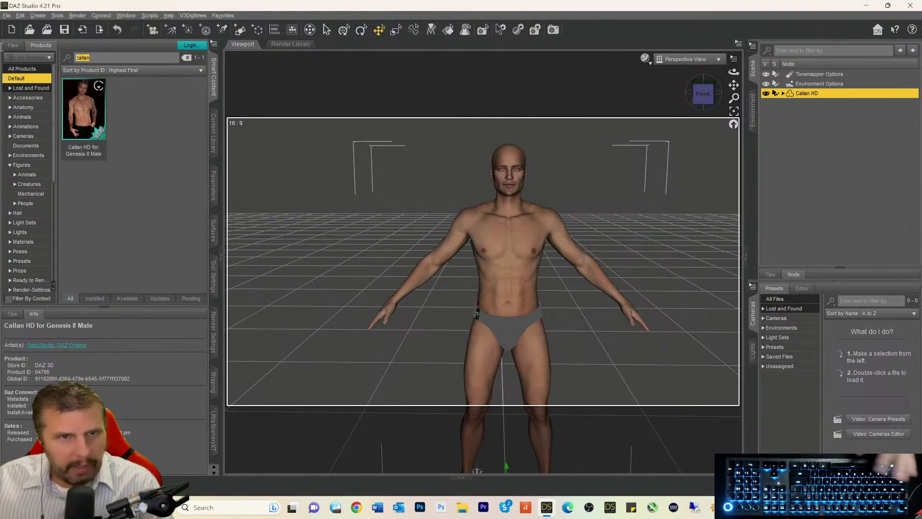
pyautogui.press('BackSpace')
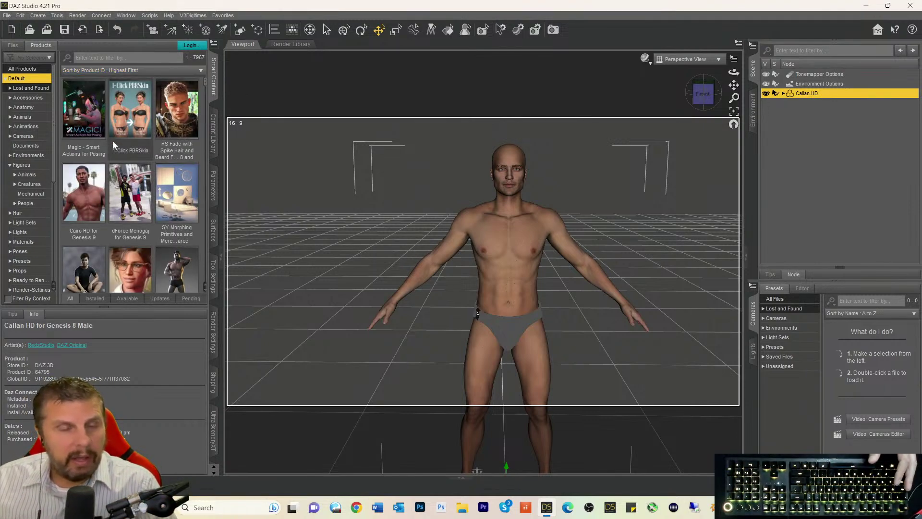
# - Open the 1-Click PBRSkin product and show its Utilities scripts
pyautogui.moveTo(135, 112)
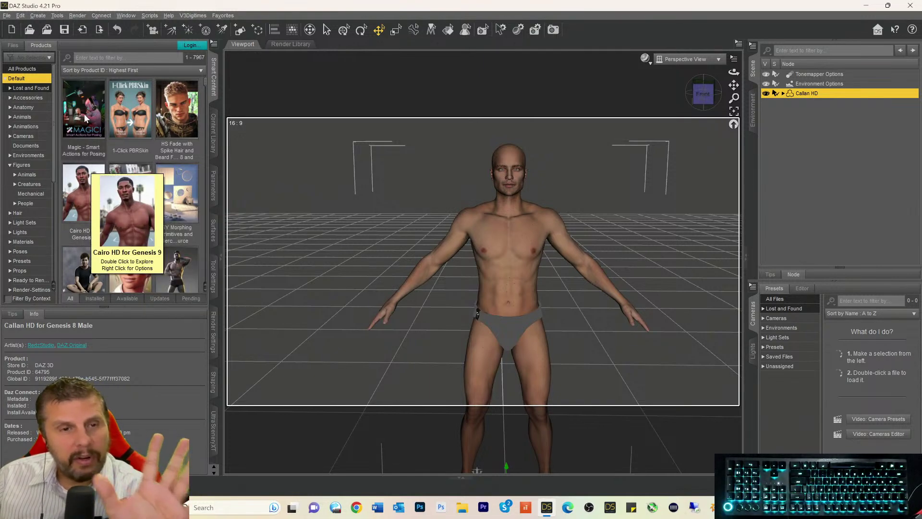
pyautogui.moveTo(88, 111)
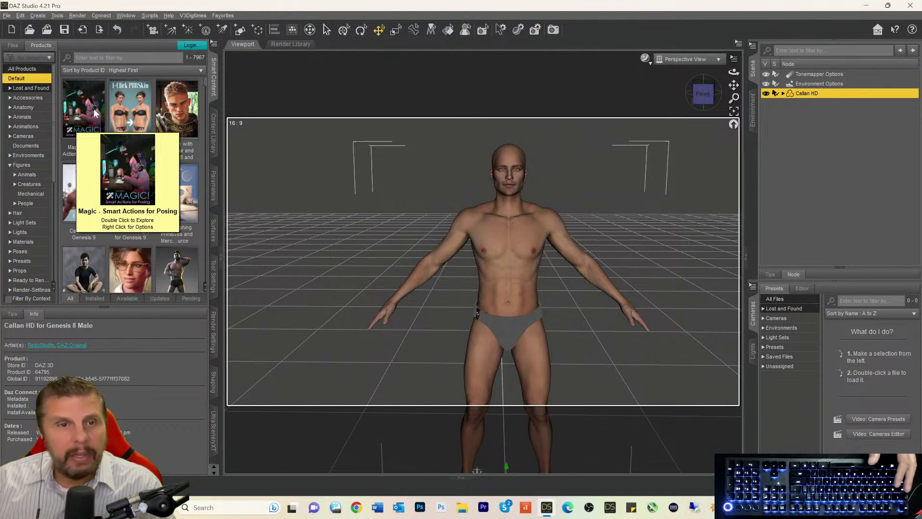
pyautogui.doubleClick(114, 116)
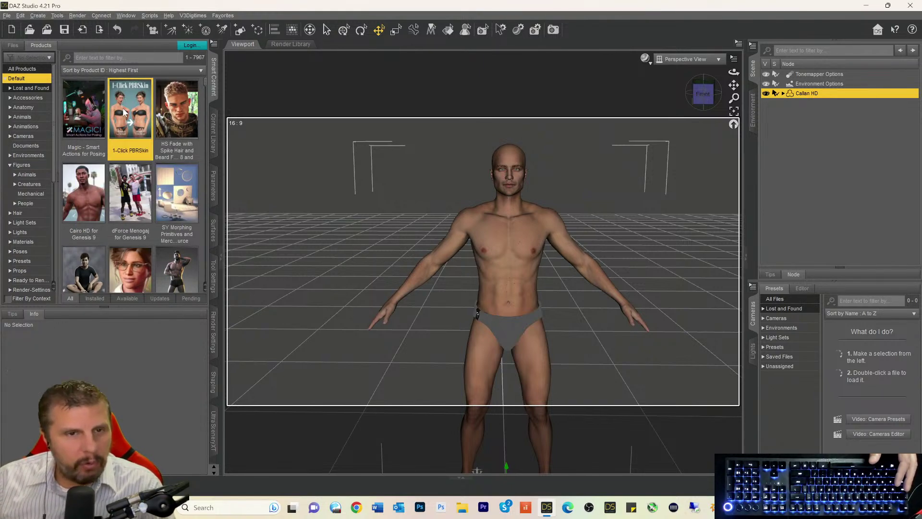
pyautogui.click(17, 144)
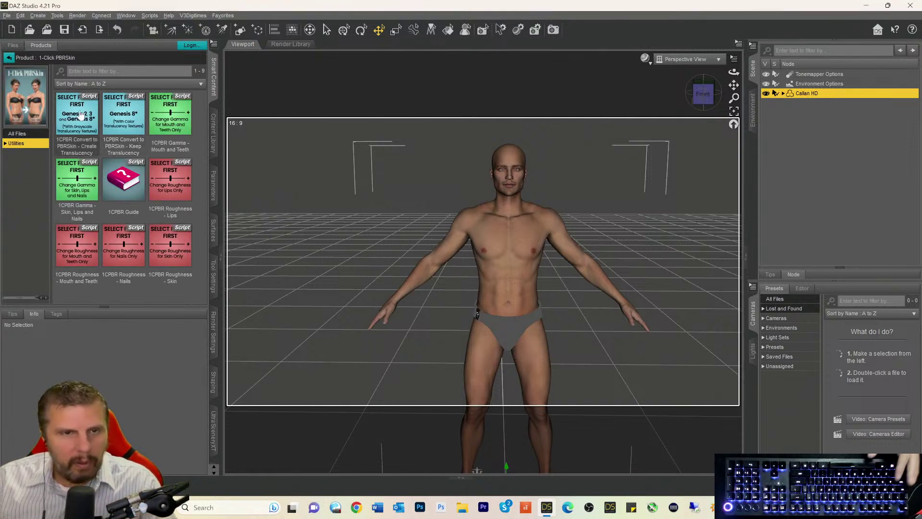
# - Examine the previews of the 1-Click PBRSkin conversion, gamma and roughness scripts
pyautogui.moveTo(125, 120)
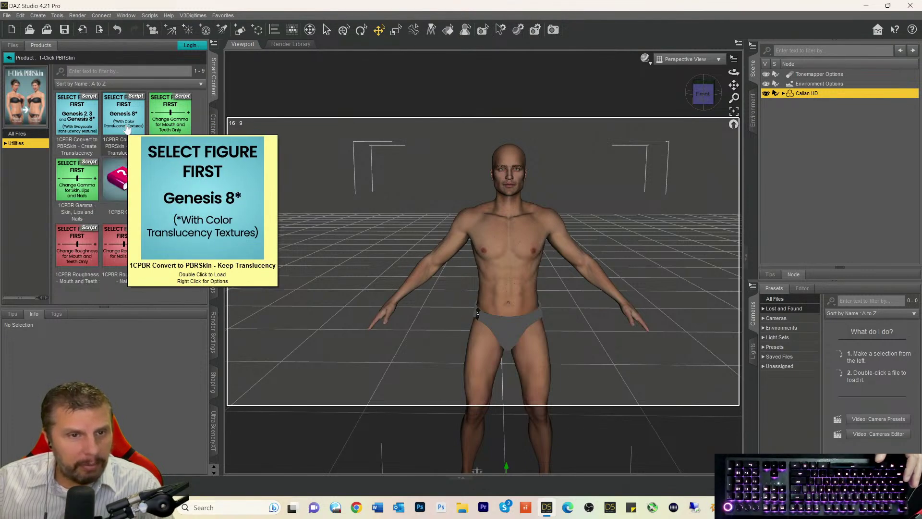
pyautogui.moveTo(175, 117)
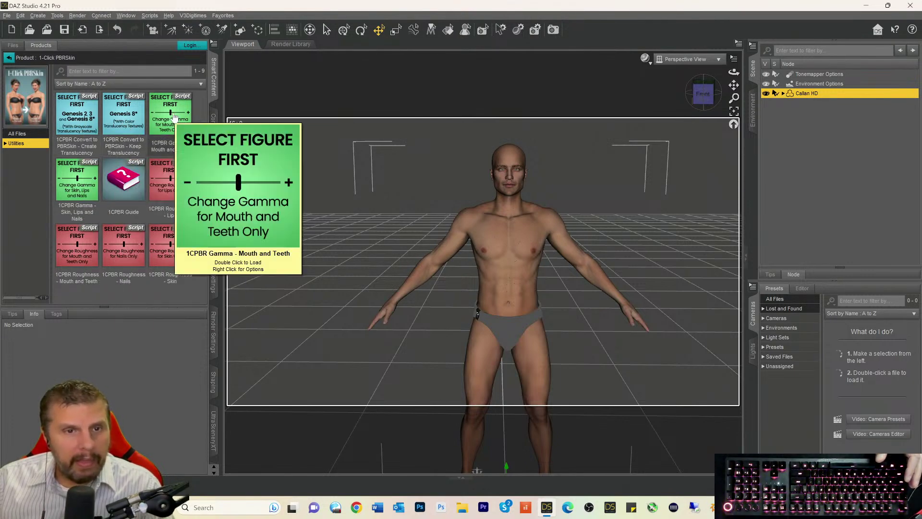
pyautogui.moveTo(84, 165)
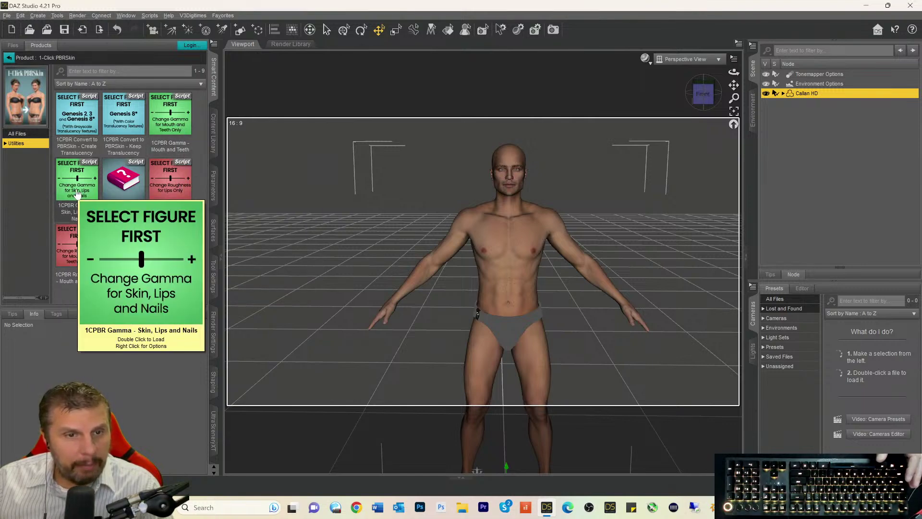
pyautogui.moveTo(161, 254)
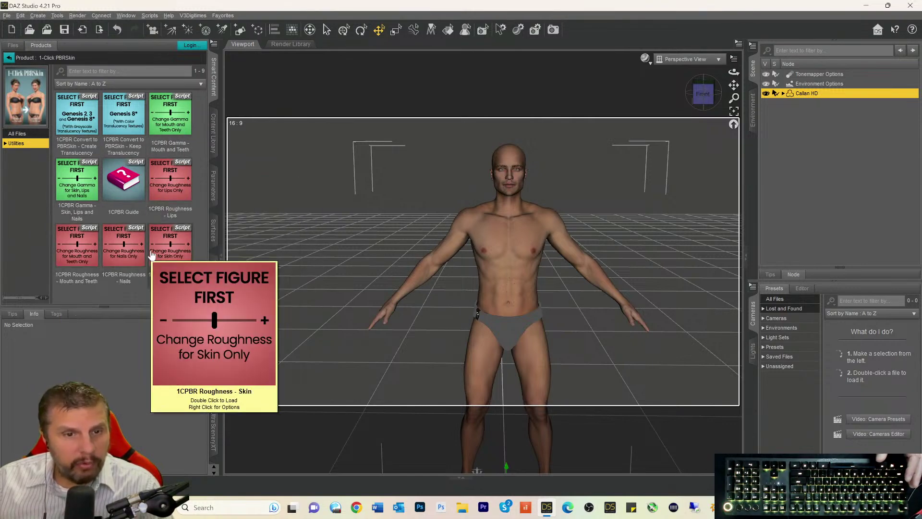
pyautogui.moveTo(172, 191)
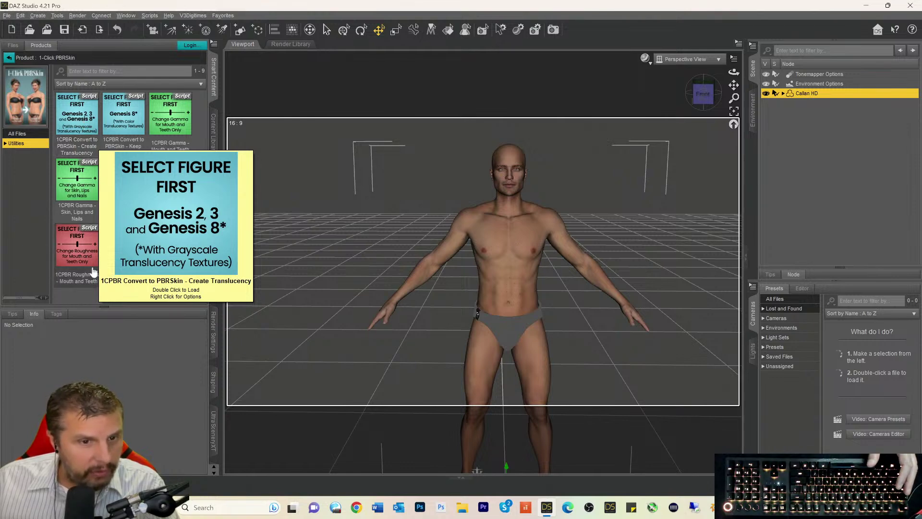
pyautogui.moveTo(123, 213)
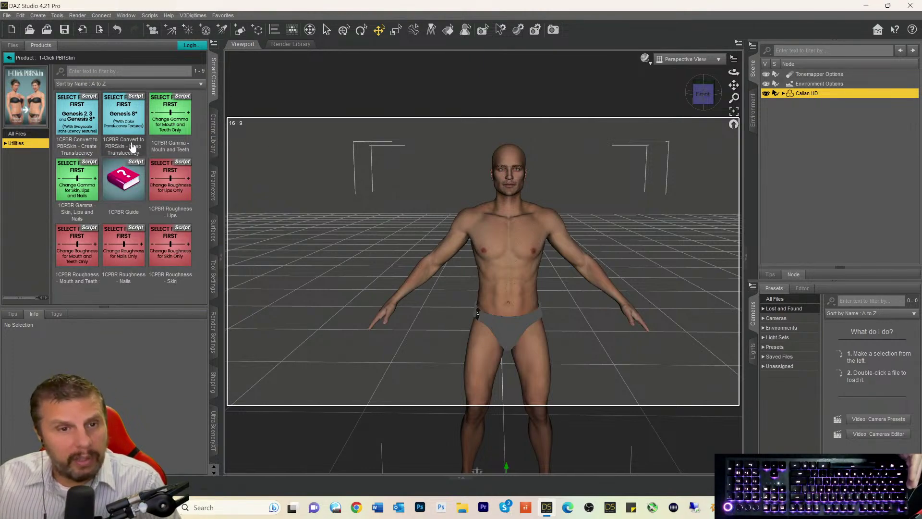
pyautogui.click(124, 122)
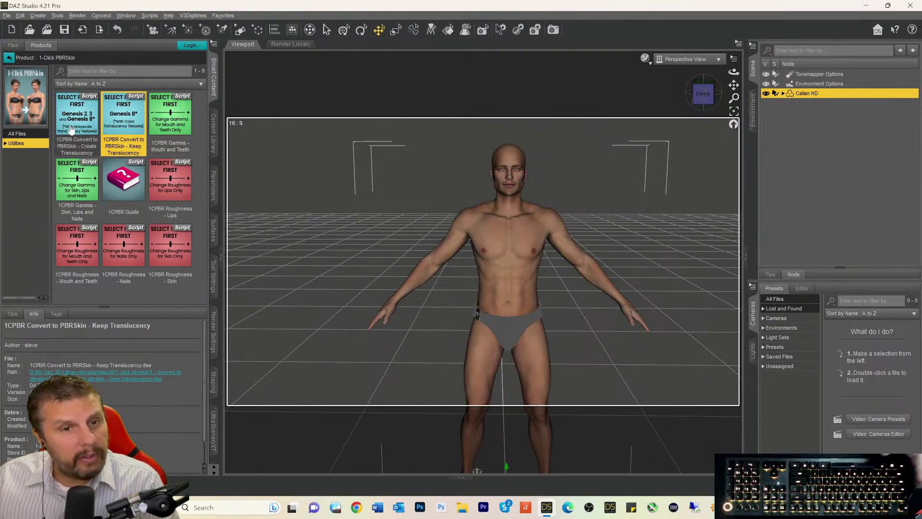
pyautogui.rightClick(119, 124)
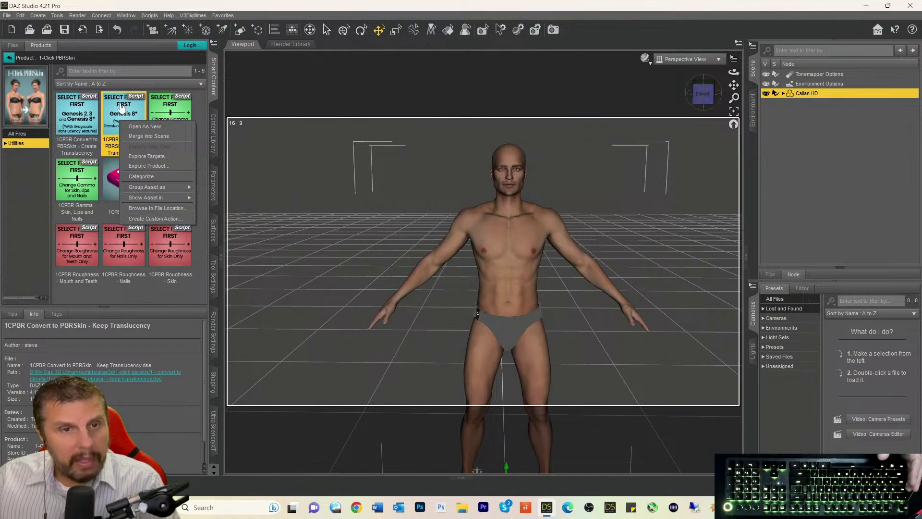
pyautogui.click(150, 220)
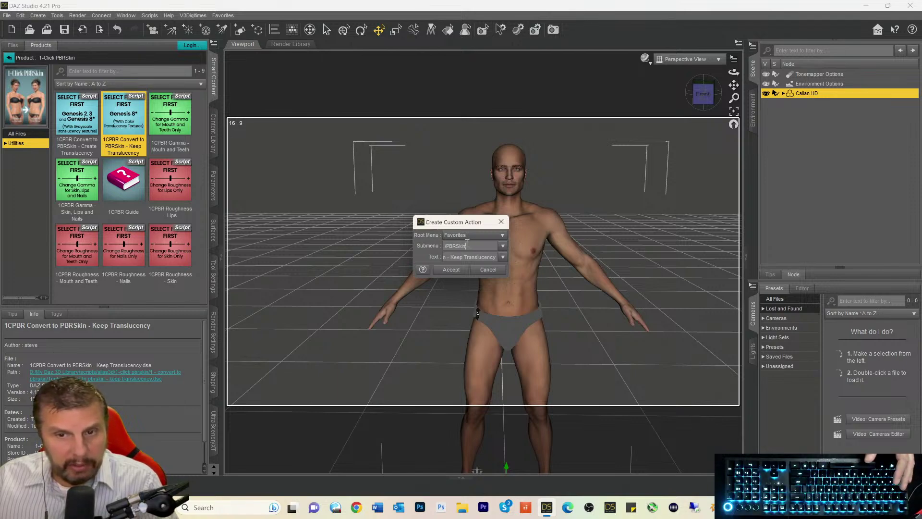
pyautogui.click(465, 235)
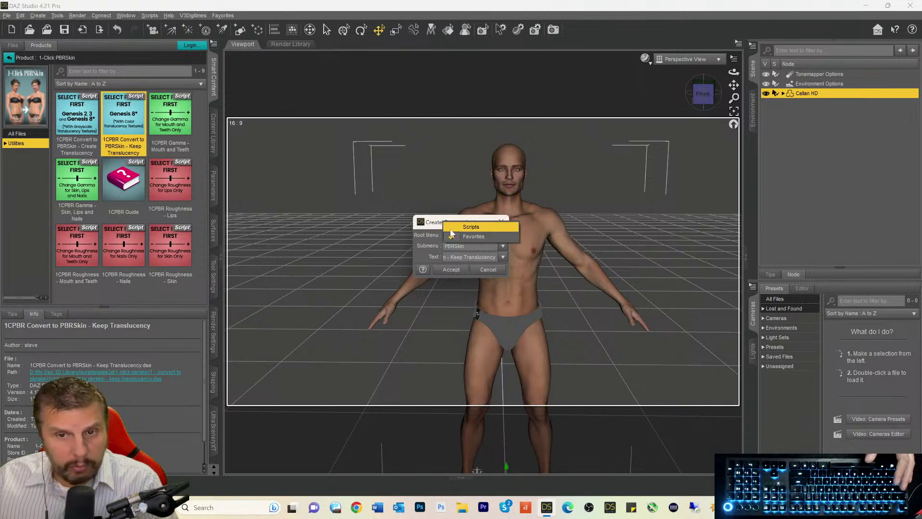
pyautogui.click(422, 243)
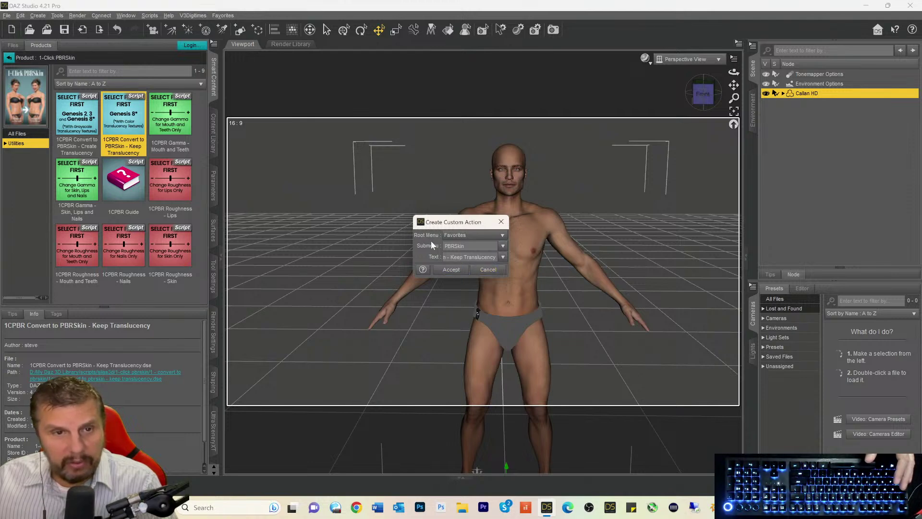
pyautogui.click(487, 269)
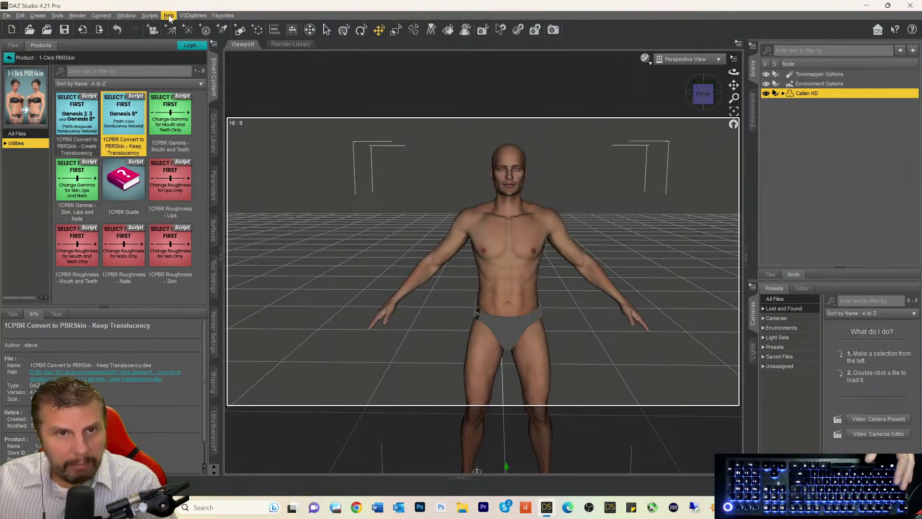
# - Convert the Callan HD figure's skin with the 1CPBR Convert to PBRSkin - Keep Translucency script
pyautogui.click(223, 16)
pyautogui.moveTo(230, 56)
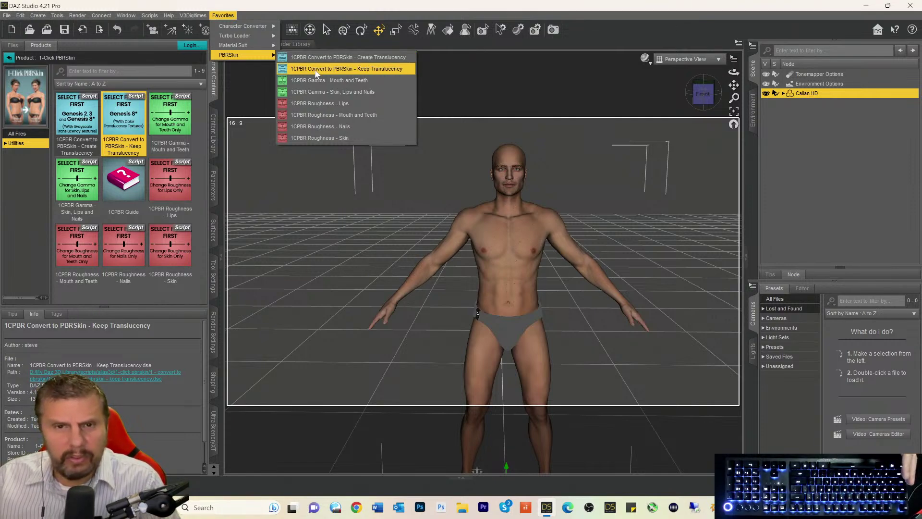
pyautogui.click(316, 70)
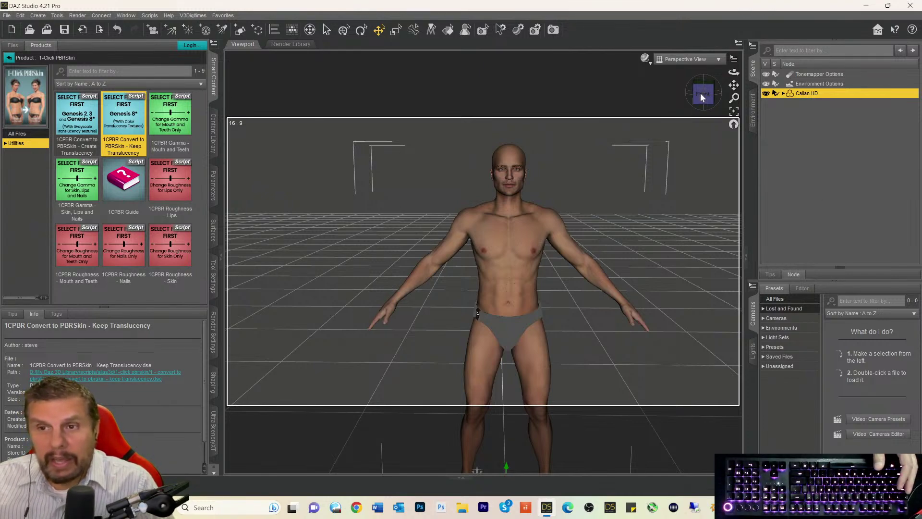
# - Examine the converted skin on the figure's shoulder, chest and abdomen from the side and the front
pyautogui.moveTo(704, 98); pyautogui.dragTo(688, 98)
pyautogui.scroll(3, 618, 261)
pyautogui.scroll(5, 618, 262)
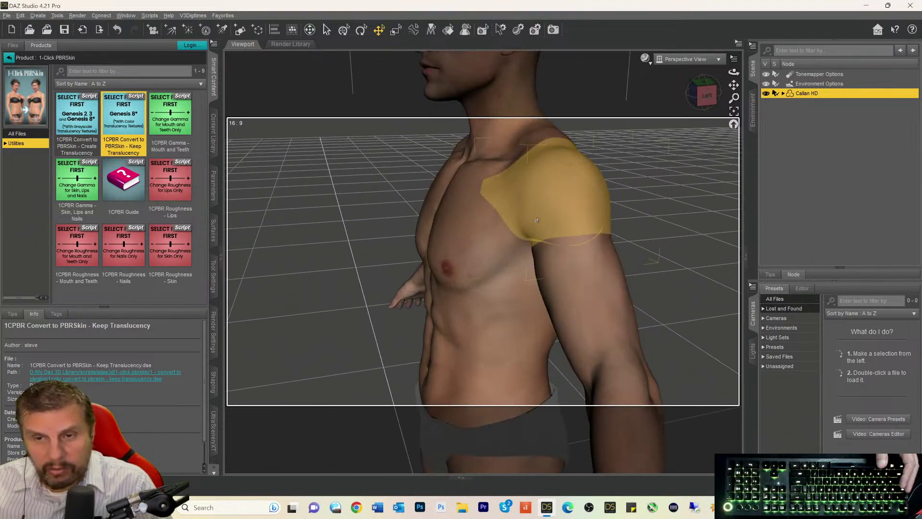
pyautogui.moveTo(697, 95)
pyautogui.mouseDown()
pyautogui.moveTo(720, 95)
pyautogui.moveTo(698, 100)
pyautogui.moveTo(710, 92)
pyautogui.mouseUp()
pyautogui.scroll(-4, 640, 178)
pyautogui.scroll(8, 639, 178)
pyautogui.scroll(-2, 665, 170)
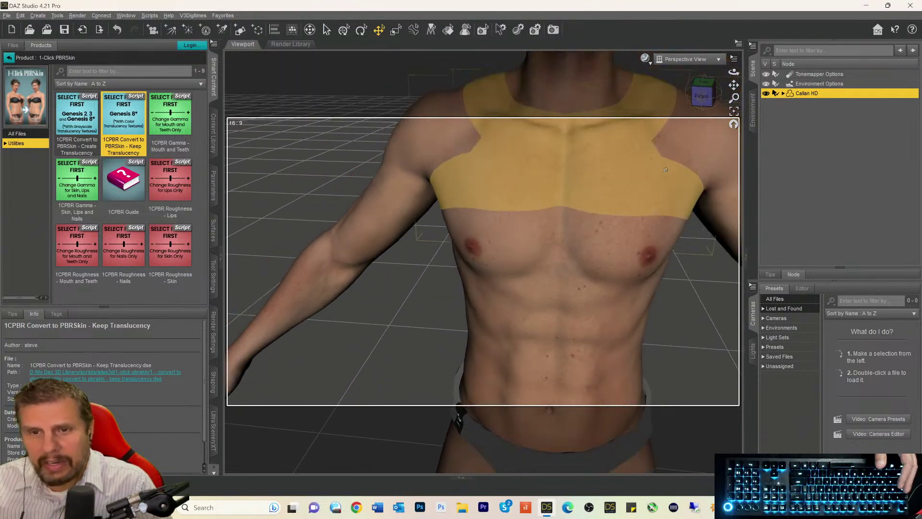
pyautogui.scroll(-5, 666, 170)
# - Examine the figure's face, ear and neck skin in close-up from the side and the front
pyautogui.moveTo(734, 85); pyautogui.dragTo(729, 146)
pyautogui.moveTo(713, 101); pyautogui.dragTo(673, 91)
pyautogui.scroll(3, 638, 155)
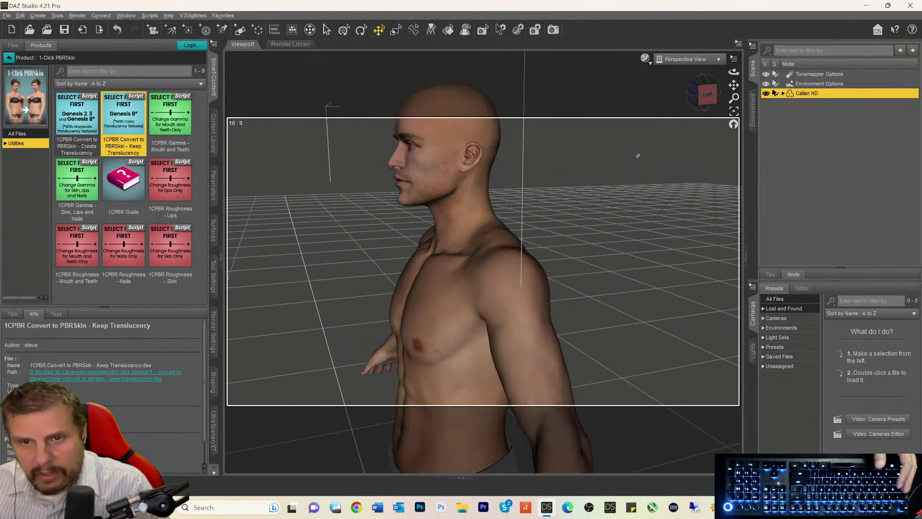
pyautogui.scroll(3, 638, 156)
pyautogui.scroll(-2, 638, 155)
pyautogui.moveTo(733, 86); pyautogui.dragTo(736, 110)
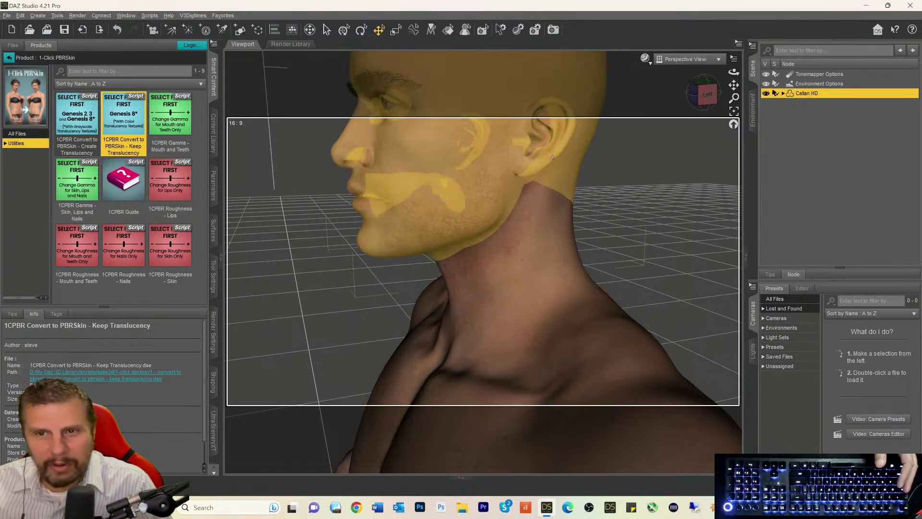
pyautogui.click(705, 94)
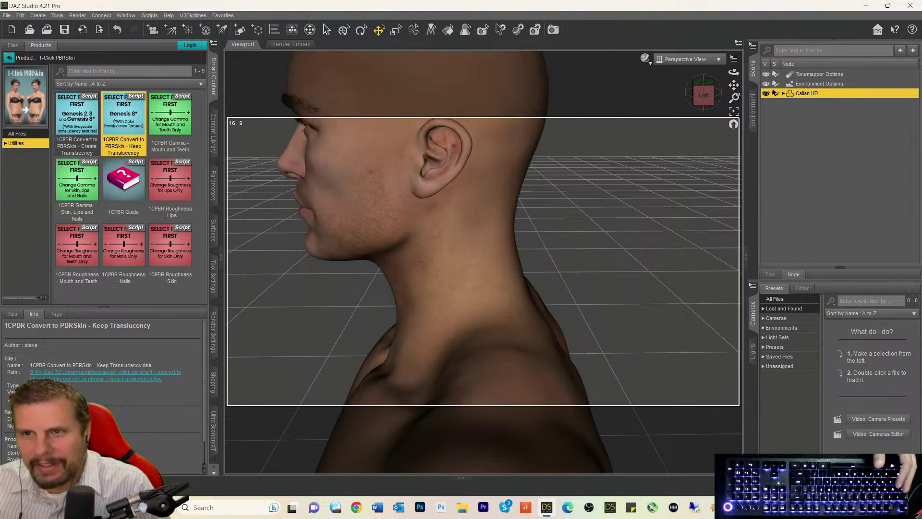
pyautogui.moveTo(706, 101); pyautogui.dragTo(745, 102)
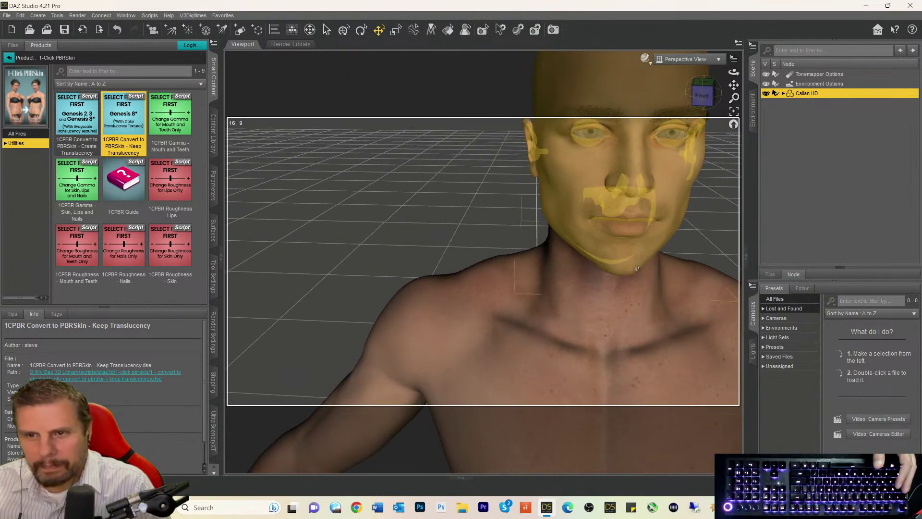
# - Frame the figure's head and torso from the front and inspect the skin in the rendered viewport preview
pyautogui.scroll(-5, 637, 269)
pyautogui.moveTo(734, 87); pyautogui.dragTo(721, 47)
pyautogui.moveTo(706, 101)
pyautogui.mouseDown()
pyautogui.moveTo(706, 90)
pyautogui.moveTo(727, 126)
pyautogui.moveTo(708, 106)
pyautogui.mouseUp()
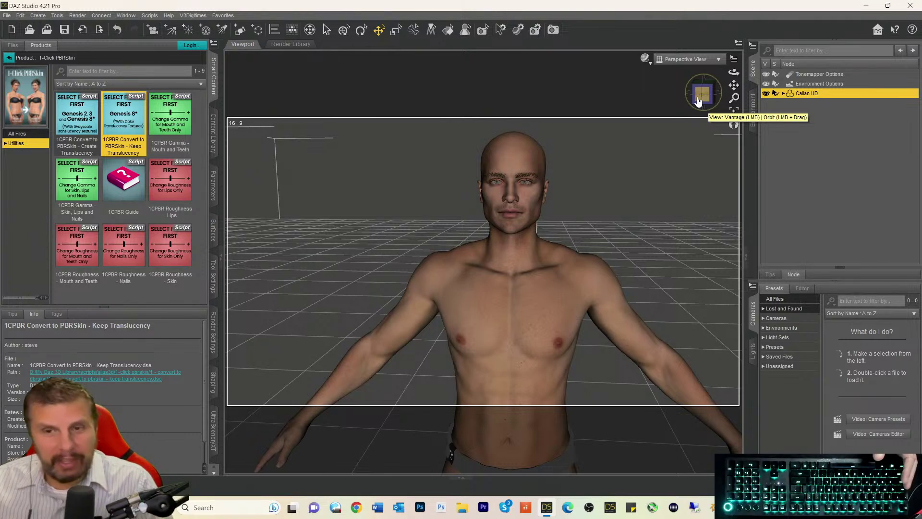
pyautogui.click(694, 94)
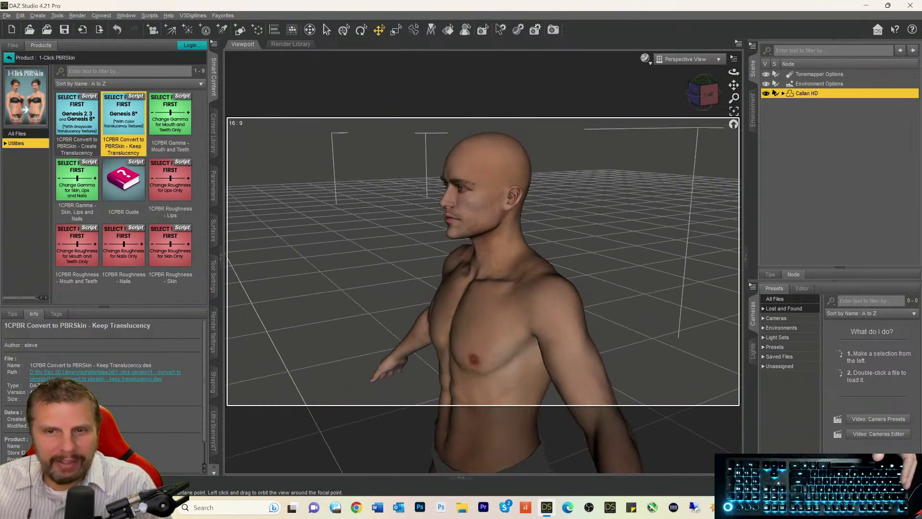
pyautogui.click(692, 95)
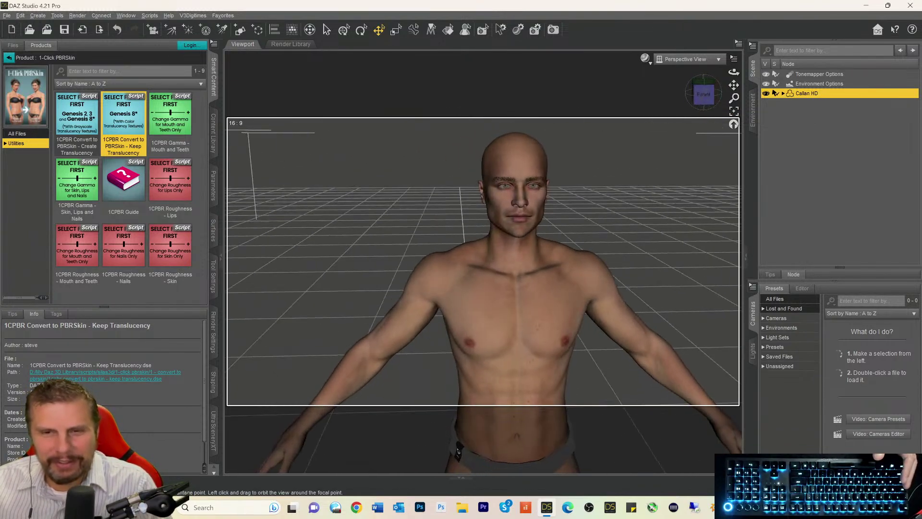
pyautogui.moveTo(734, 85); pyautogui.dragTo(704, 89)
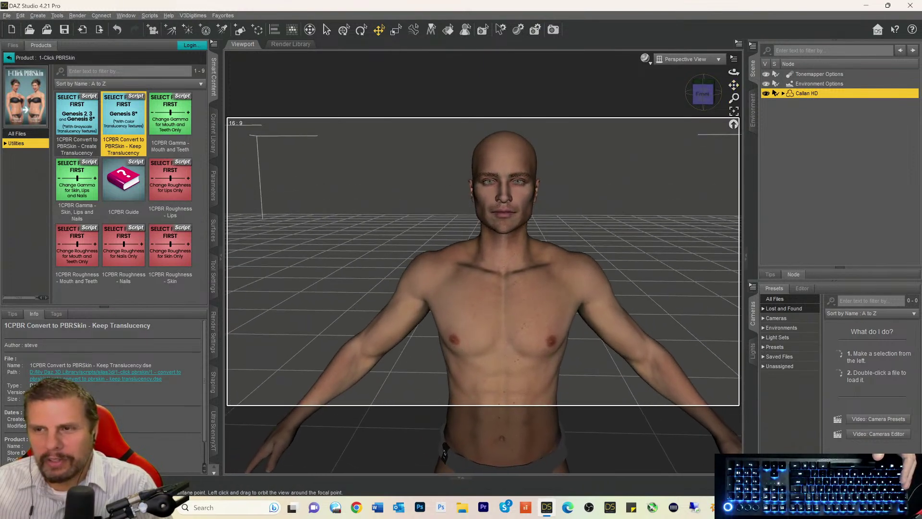
pyautogui.click(702, 97)
pyautogui.moveTo(699, 99); pyautogui.dragTo(718, 95)
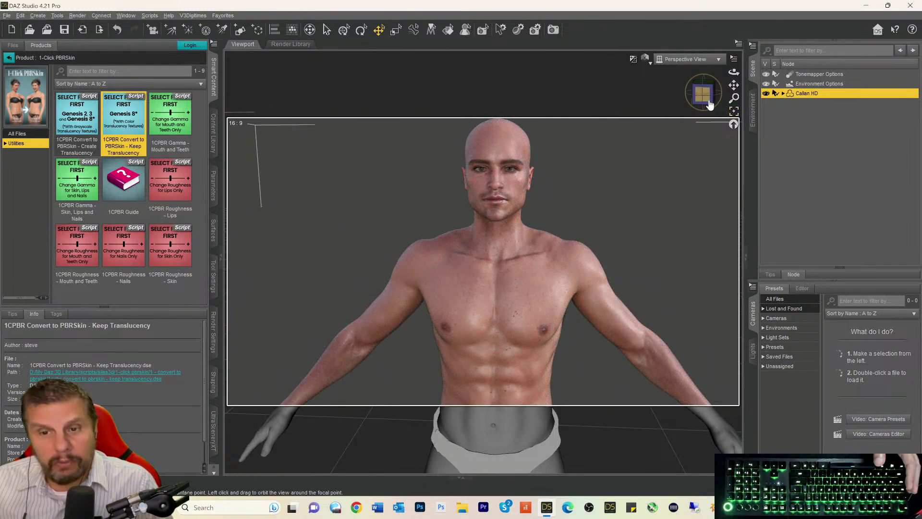
pyautogui.moveTo(701, 93); pyautogui.dragTo(702, 105)
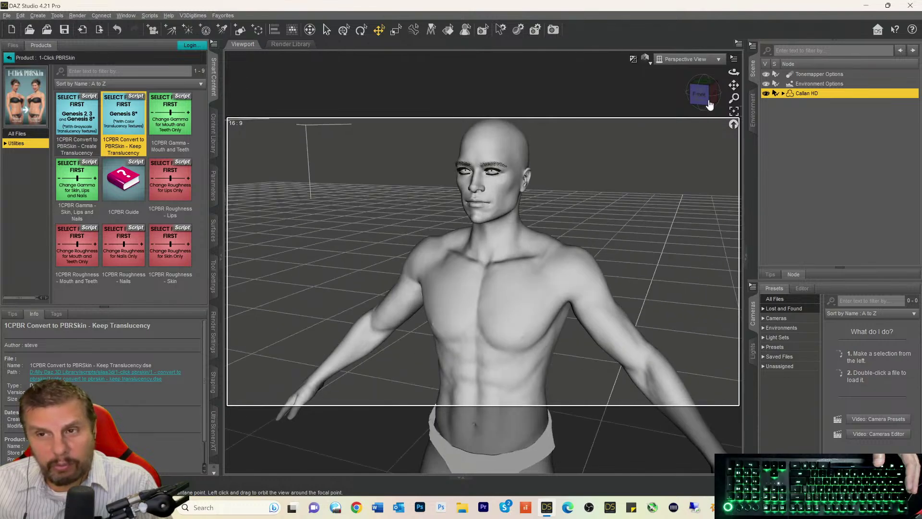
pyautogui.moveTo(699, 95); pyautogui.dragTo(713, 96)
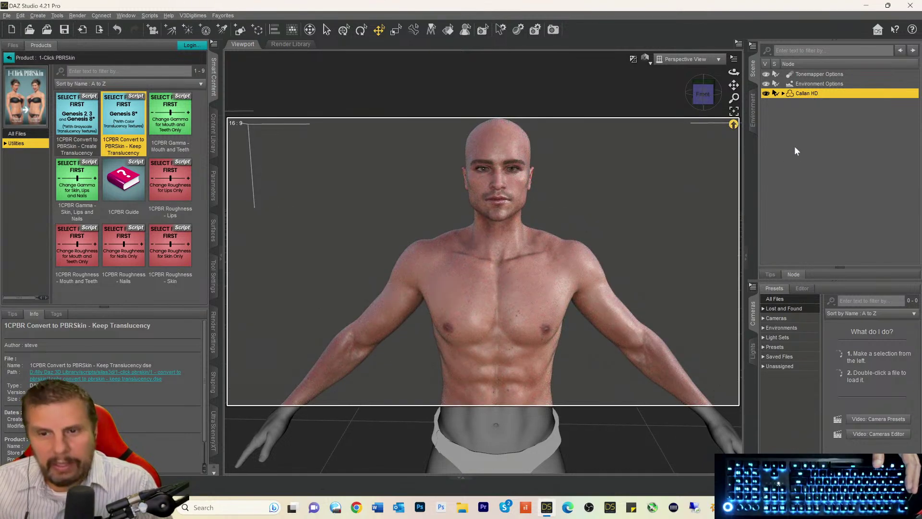
pyautogui.click(223, 15)
pyautogui.moveTo(223, 56)
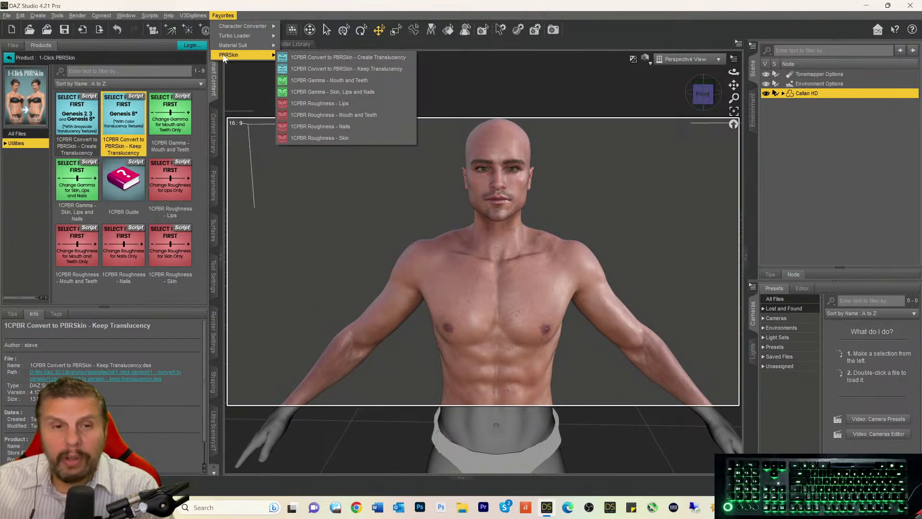
pyautogui.moveTo(245, 35)
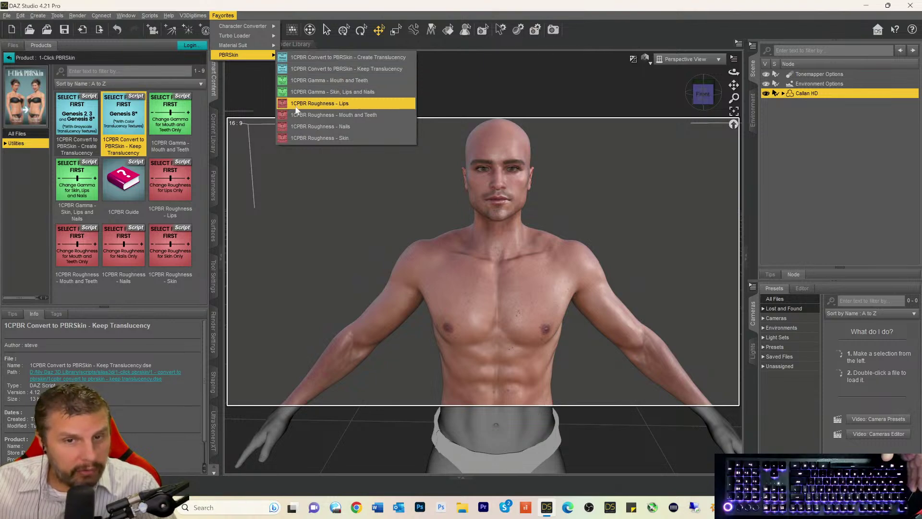
pyautogui.click(292, 137)
pyautogui.moveTo(432, 206); pyautogui.dragTo(212, 132)
pyautogui.moveTo(269, 166)
pyautogui.mouseDown()
pyautogui.moveTo(257, 165)
pyautogui.moveTo(267, 165)
pyautogui.mouseUp()
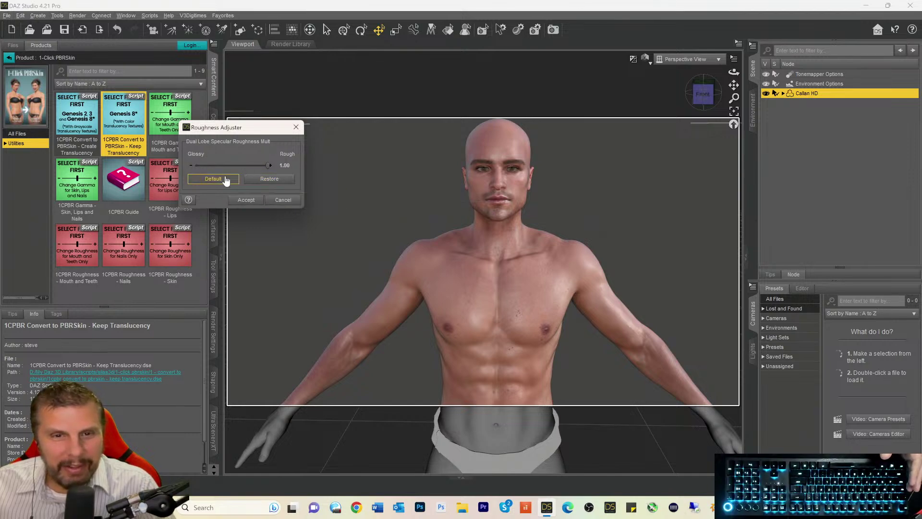
pyautogui.click(271, 165)
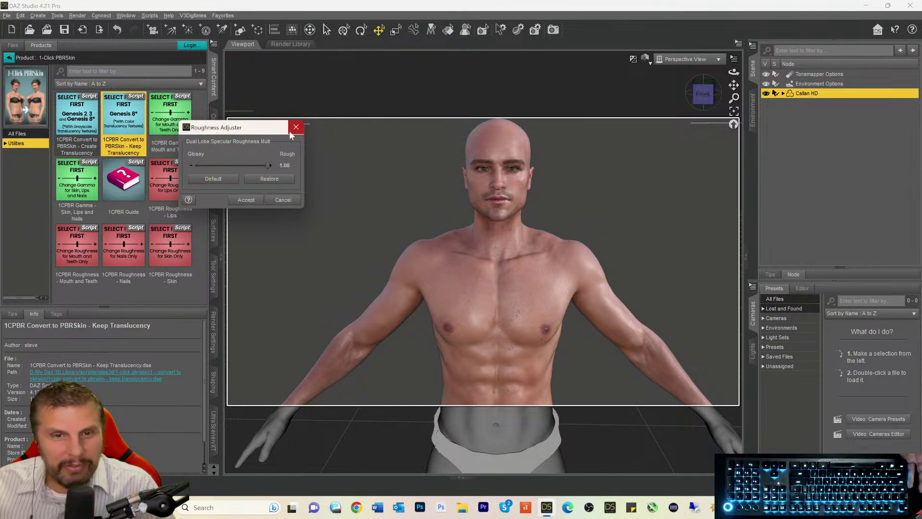
pyautogui.click(273, 201)
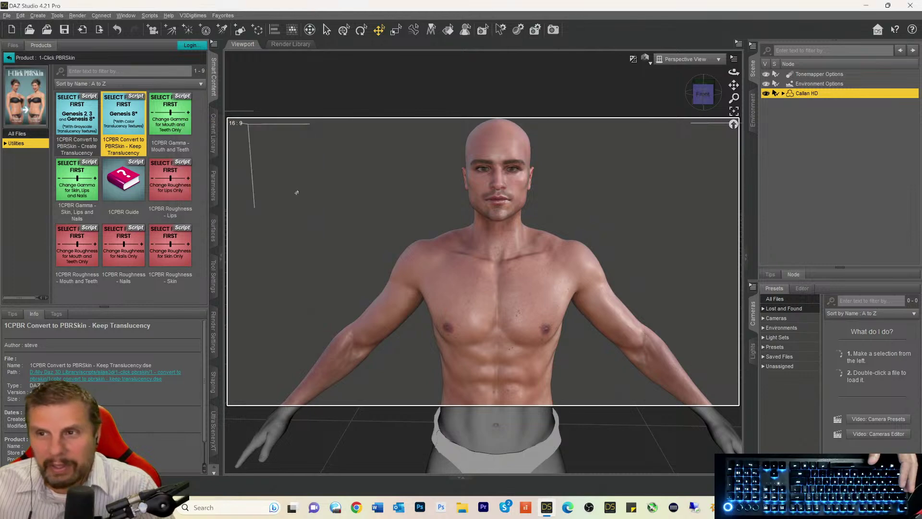
# - Examine the Callan HD surface settings for translucency, dual lobe specular and roughness
pyautogui.click(214, 229)
pyautogui.click(27, 95)
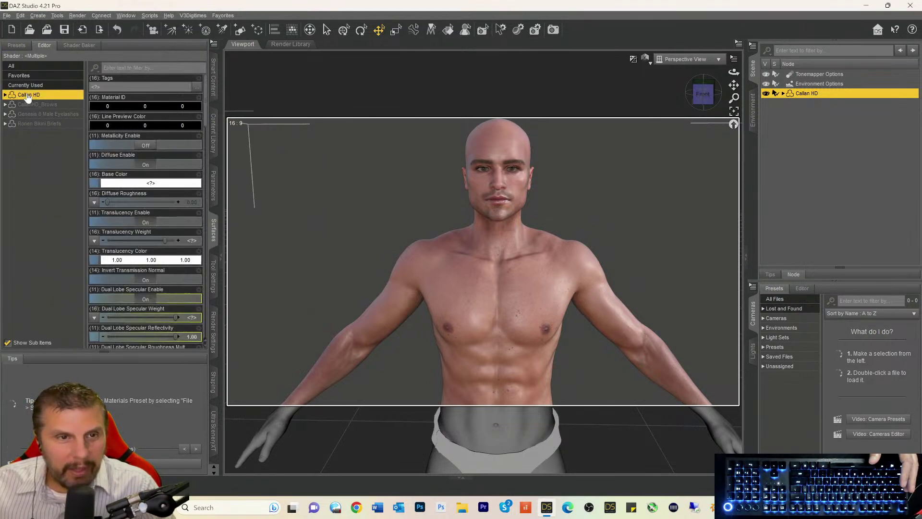
pyautogui.scroll(-4, 142, 264)
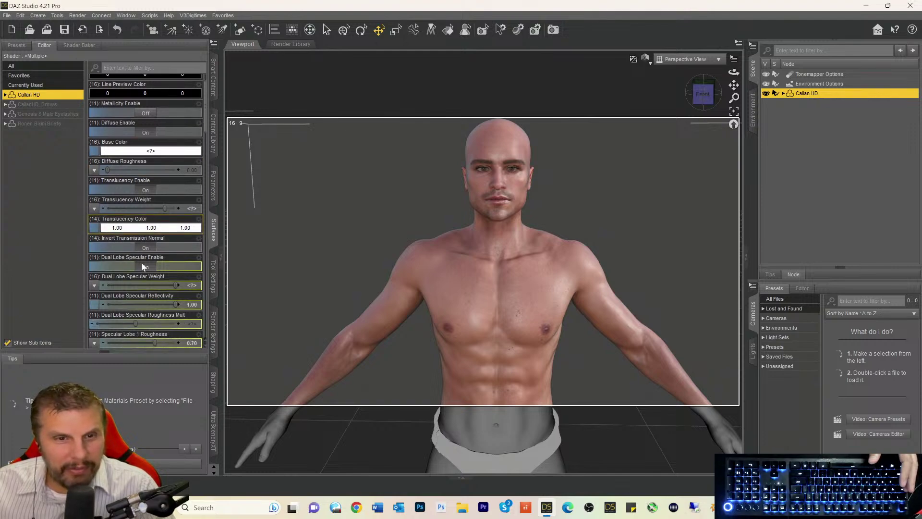
pyautogui.scroll(-1, 157, 198)
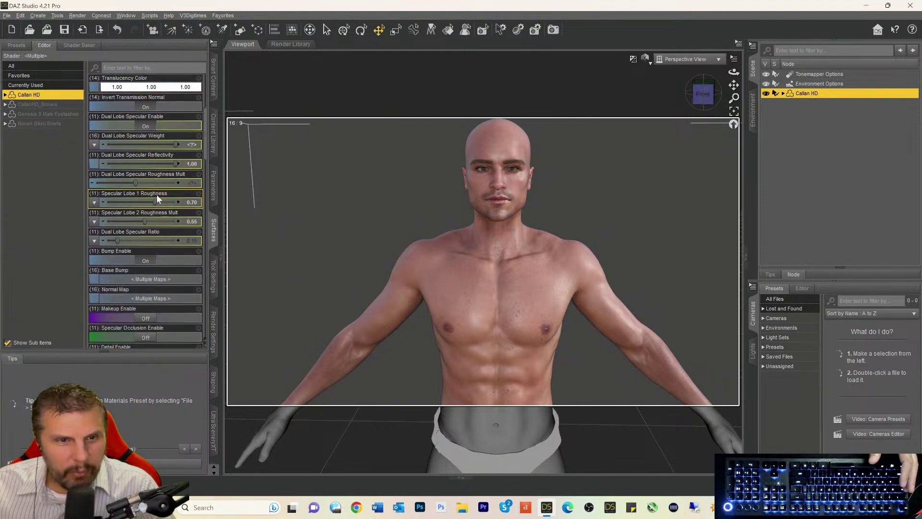
pyautogui.scroll(3, 157, 197)
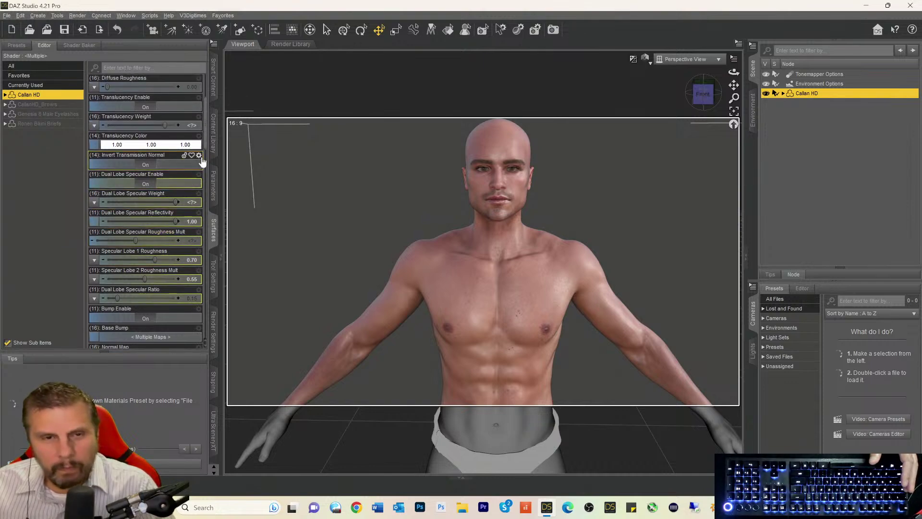
# - Return from the 1-Click PBRSkin product to the full product library and search for "skin manager"
pyautogui.click(213, 81)
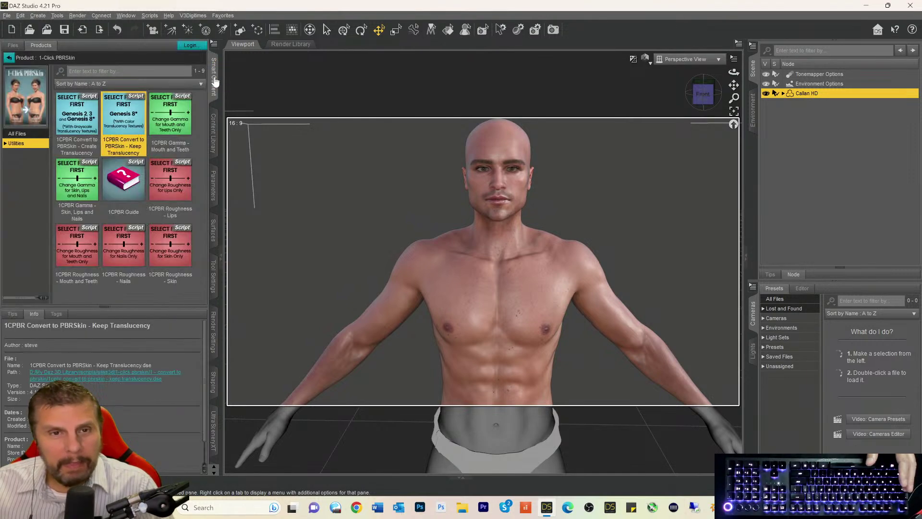
pyautogui.click(9, 58)
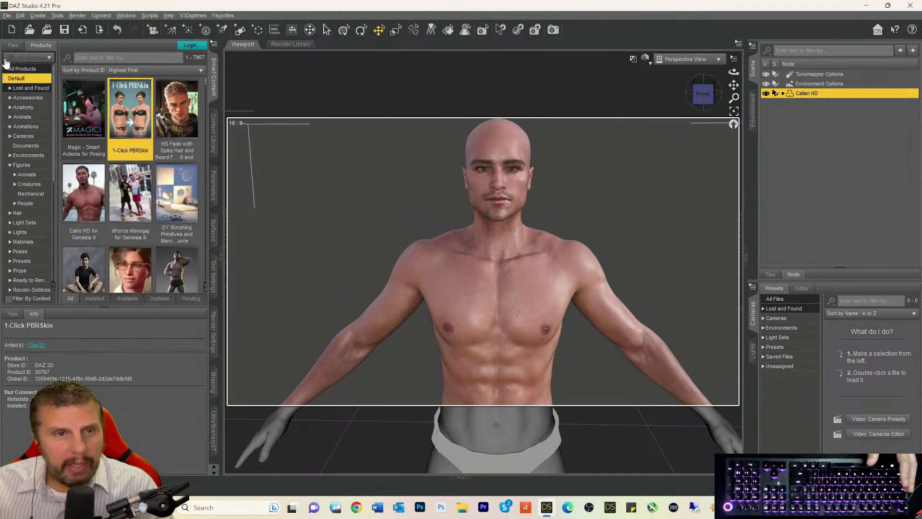
pyautogui.click(89, 62)
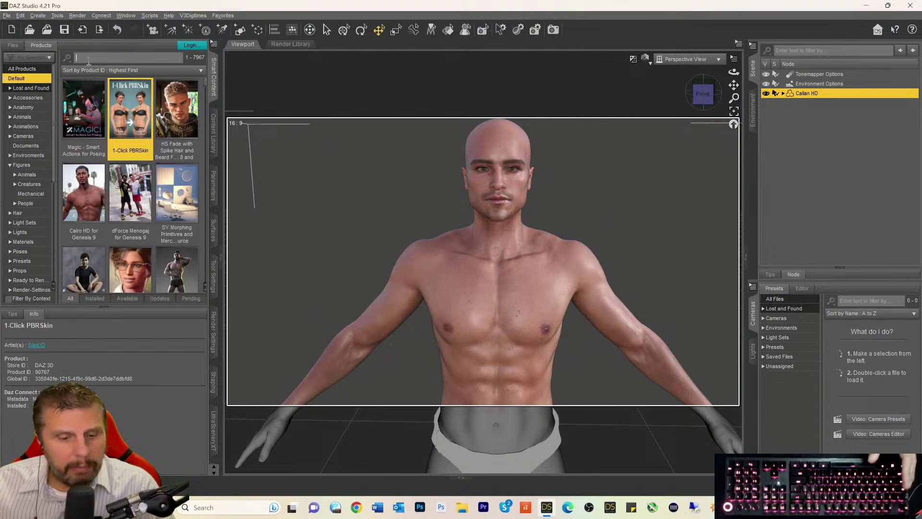
pyautogui.write('sk')
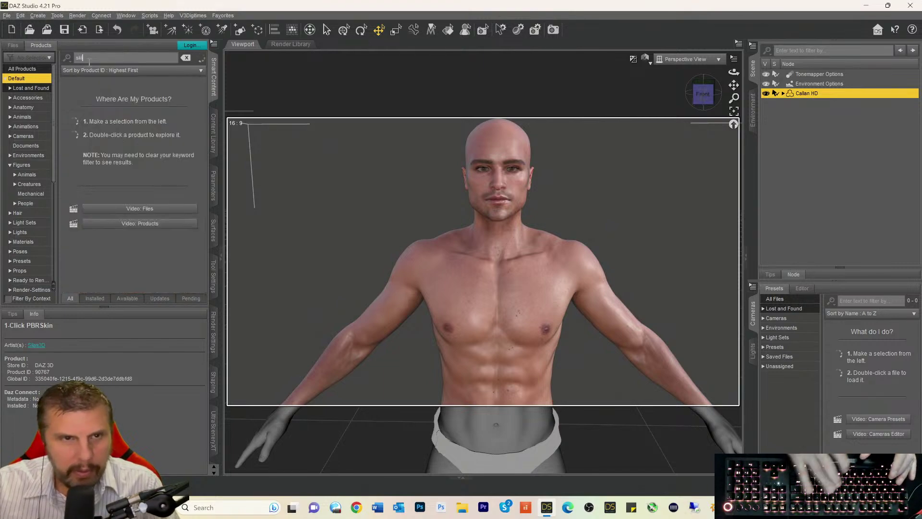
pyautogui.press('BackSpace')
pyautogui.write('kin mana')
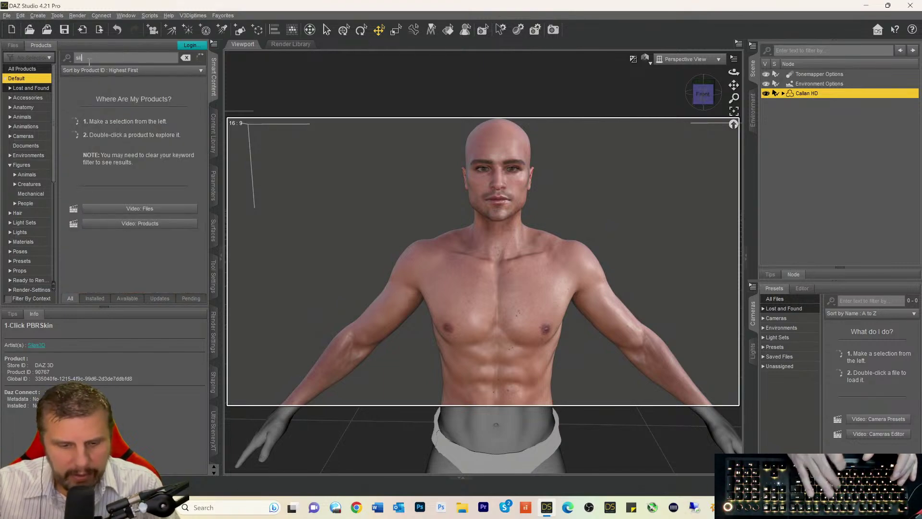
pyautogui.write('ger')
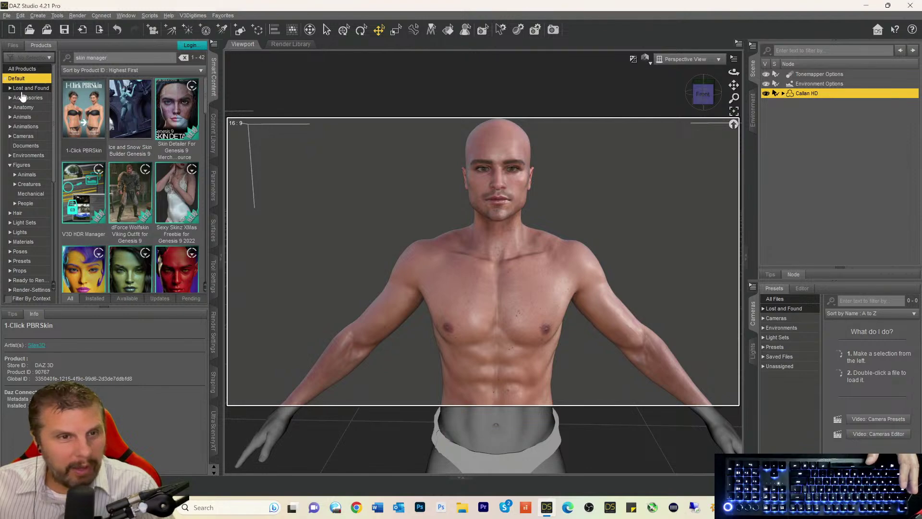
# - Narrow the skin manager results to the Utilities category and select the Ultimate PBRSkin Manager product
pyautogui.scroll(-6, 21, 258)
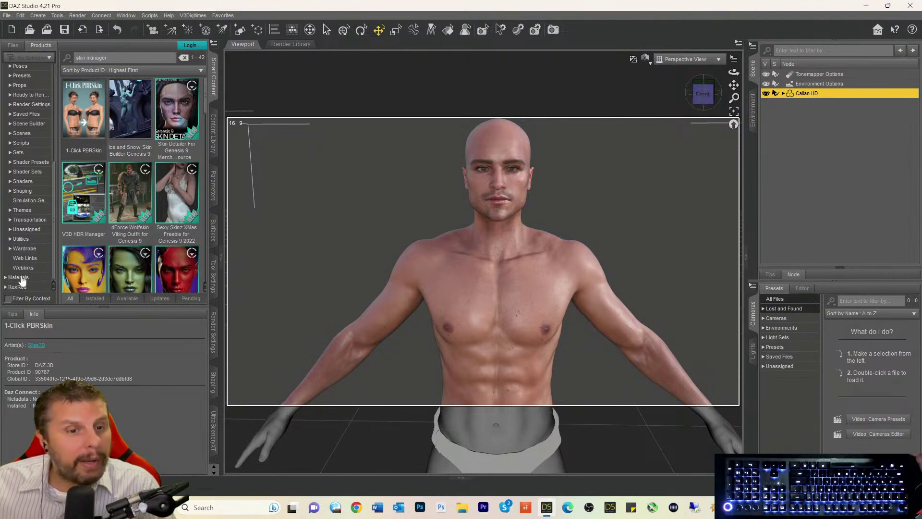
pyautogui.click(20, 277)
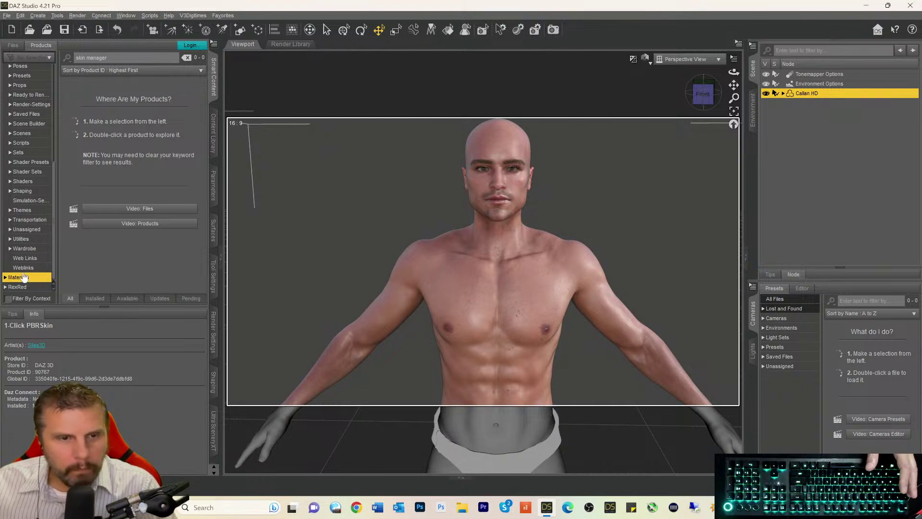
pyautogui.click(20, 238)
pyautogui.scroll(-1, 102, 198)
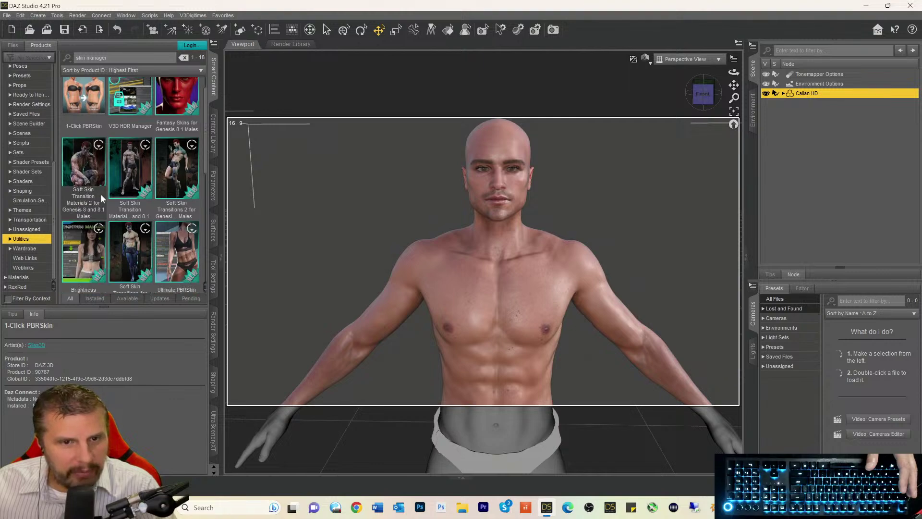
pyautogui.scroll(1, 111, 208)
pyautogui.click(175, 270)
pyautogui.scroll(-1, 175, 270)
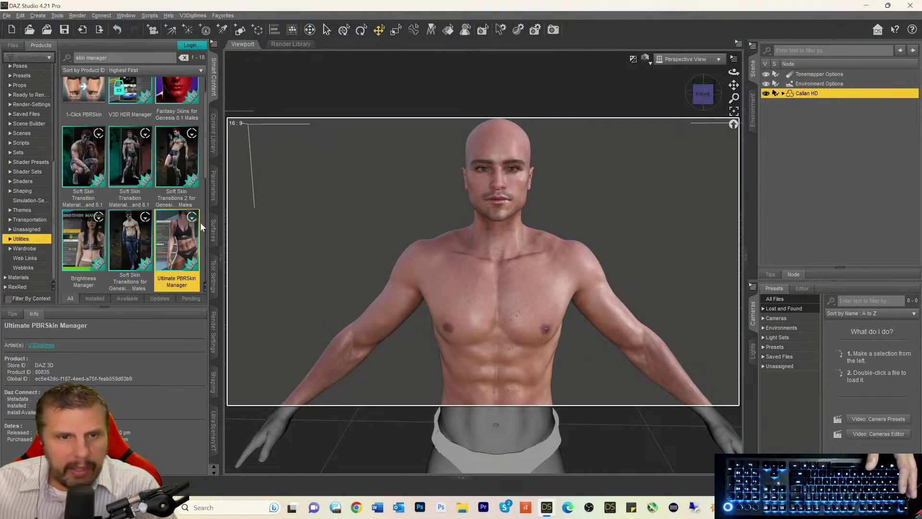
# - Look through the Utilities results for skin managers, checking the Ultimate Iray Skin Manager alongside the Ultimate PBRSkin Manager
pyautogui.scroll(-5, 133, 172)
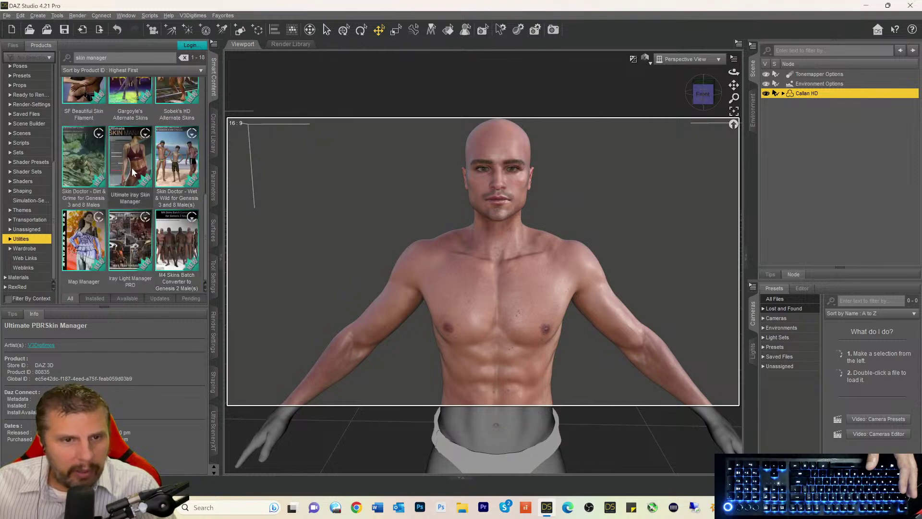
pyautogui.scroll(4, 135, 177)
pyautogui.scroll(-4, 133, 178)
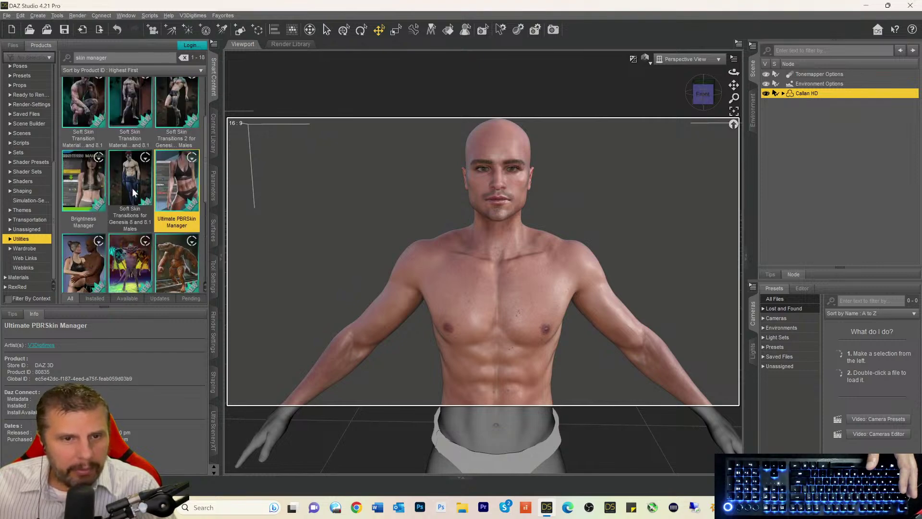
pyautogui.moveTo(134, 167)
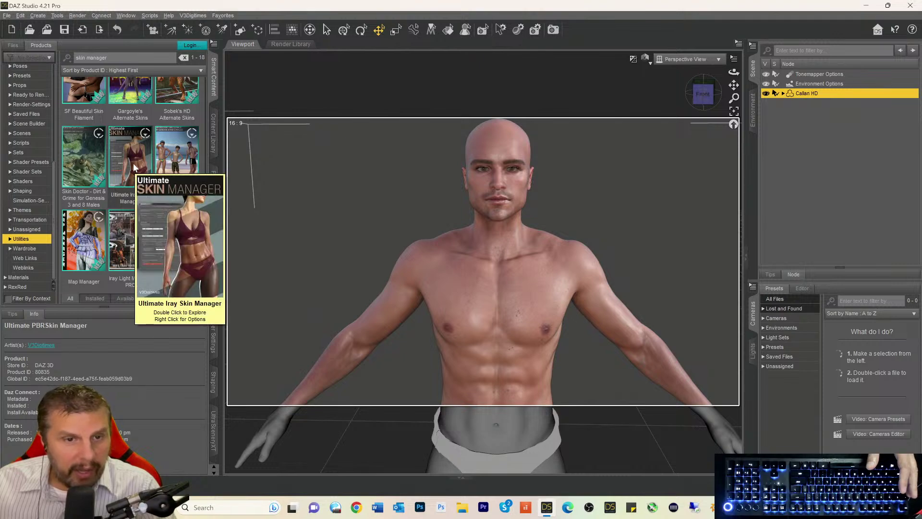
pyautogui.scroll(3, 134, 168)
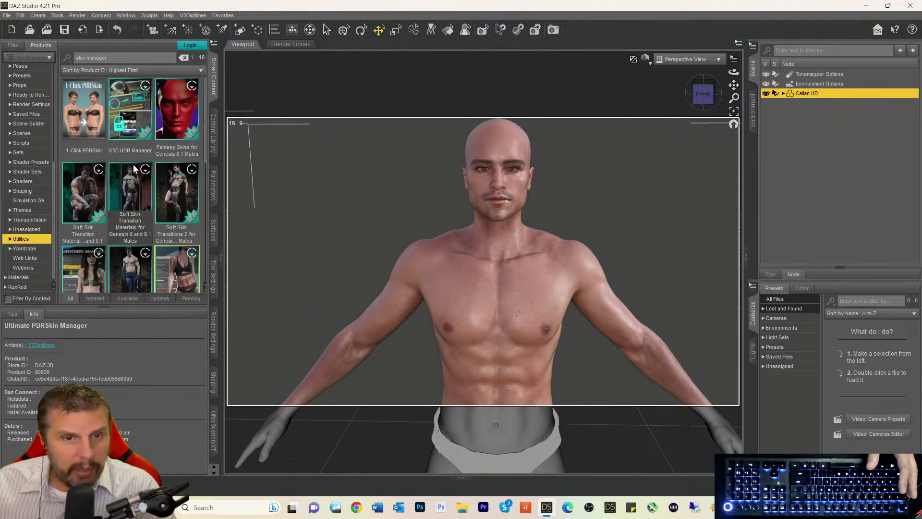
pyautogui.scroll(-1, 196, 222)
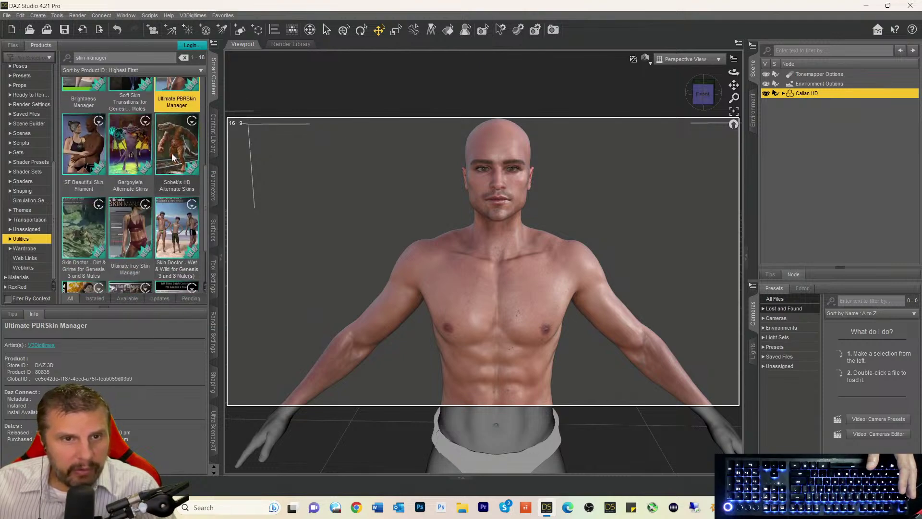
pyautogui.scroll(1, 178, 85)
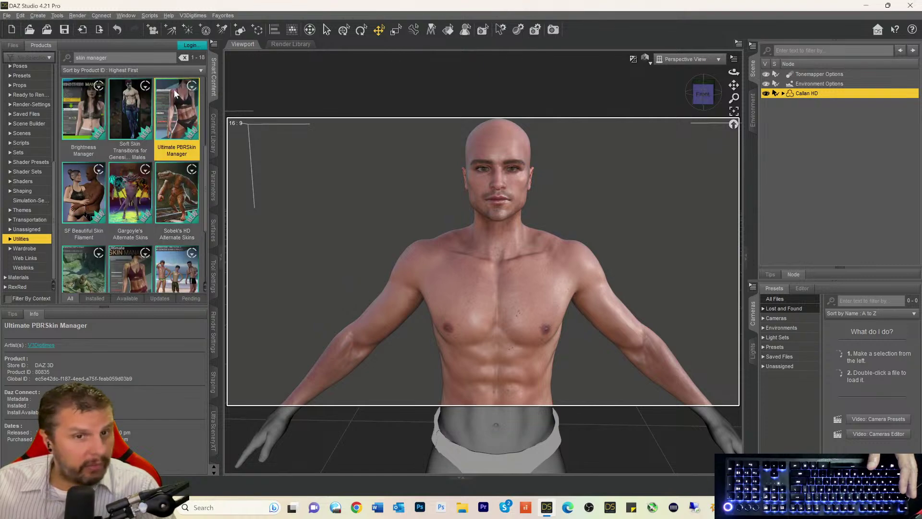
# - Run the V3DSM 01 Ultimate PBRSkin Manager script on Callan HD and show its gloss and bump settings
pyautogui.doubleClick(174, 106)
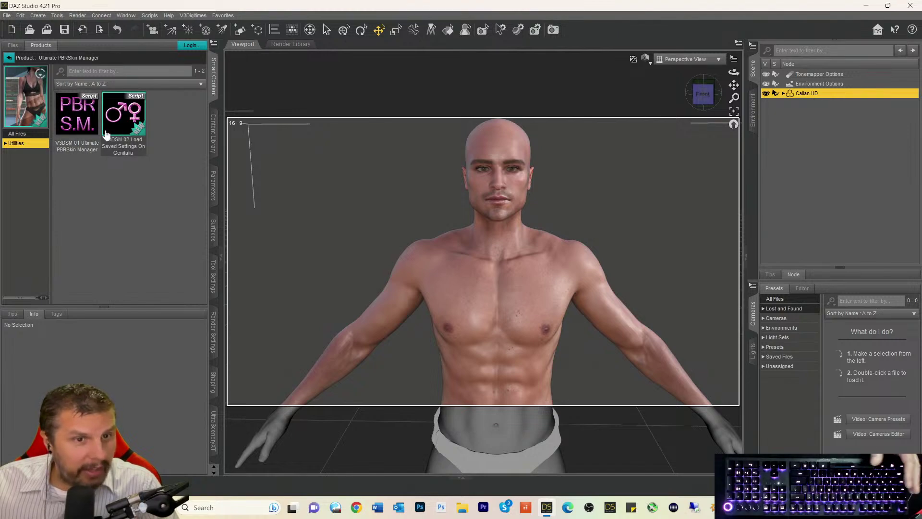
pyautogui.moveTo(84, 128)
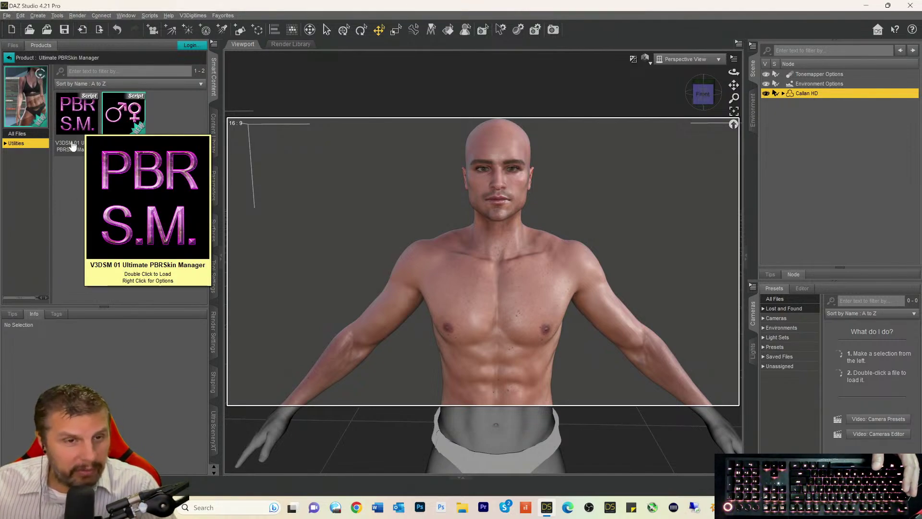
pyautogui.click(75, 122)
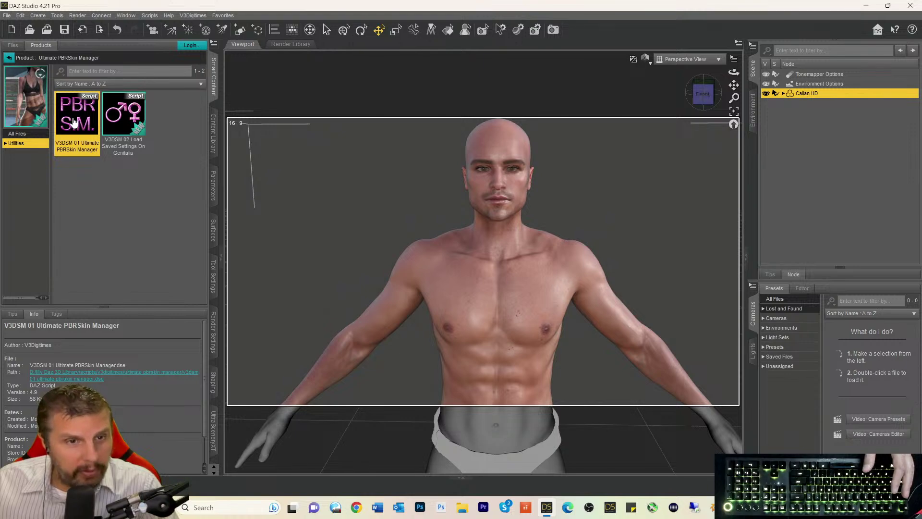
pyautogui.doubleClick(74, 123)
pyautogui.doubleClick(73, 117)
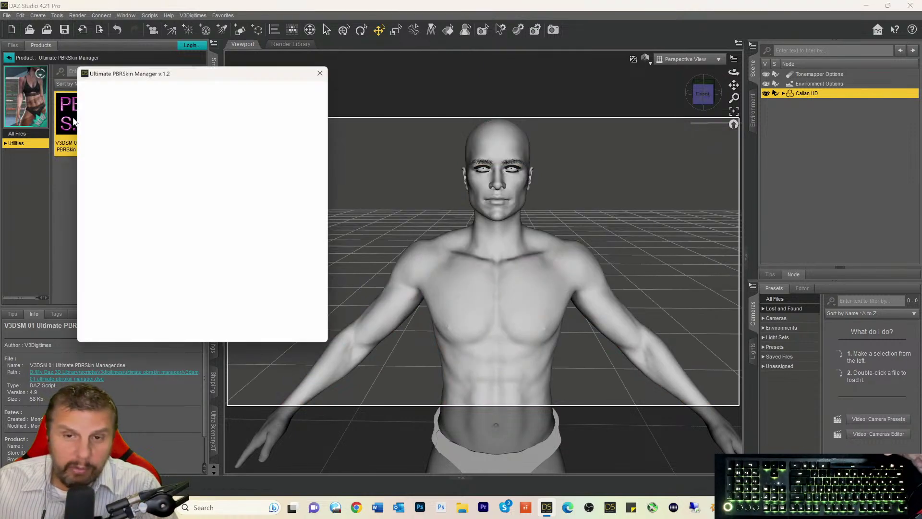
pyautogui.moveTo(146, 74); pyautogui.dragTo(108, 80)
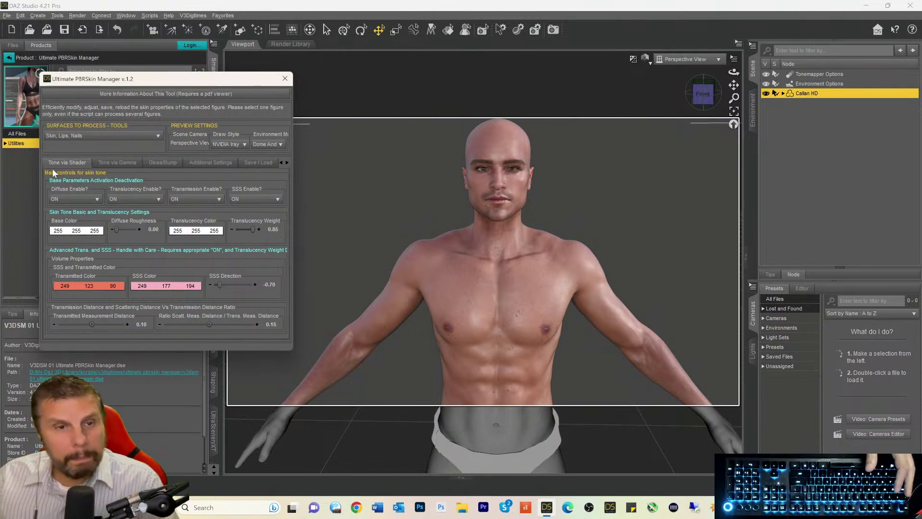
pyautogui.click(157, 163)
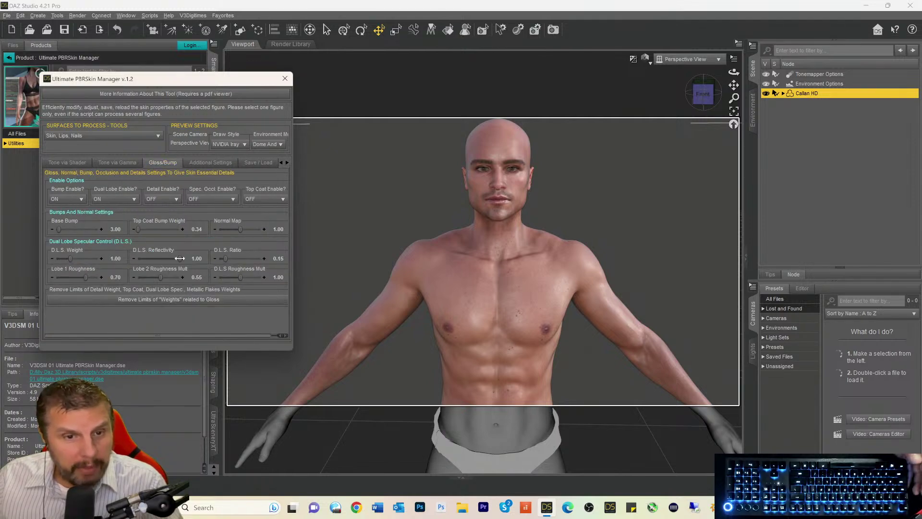
# - Try D.L.S. Reflectivity values of 0.22 and 0.36 on the skin and return it to 1.00
pyautogui.moveTo(180, 259); pyautogui.dragTo(157, 258)
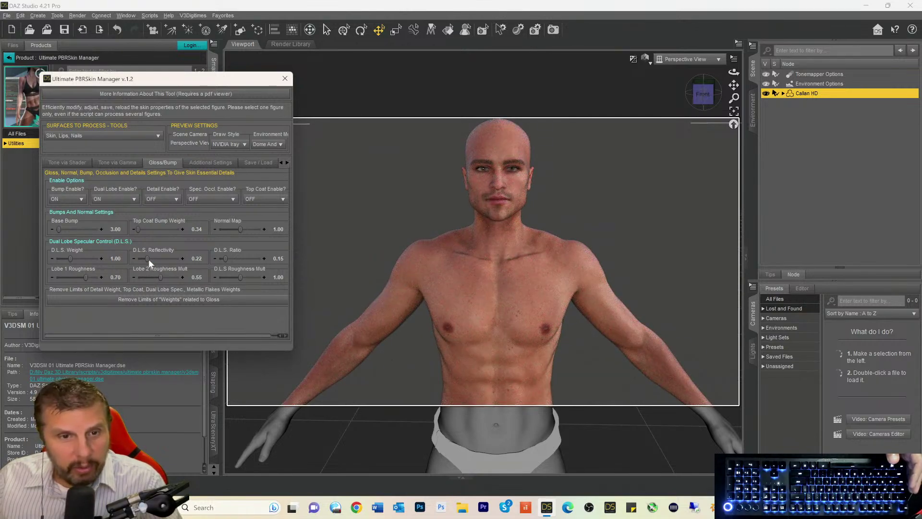
pyautogui.moveTo(148, 258); pyautogui.dragTo(151, 258)
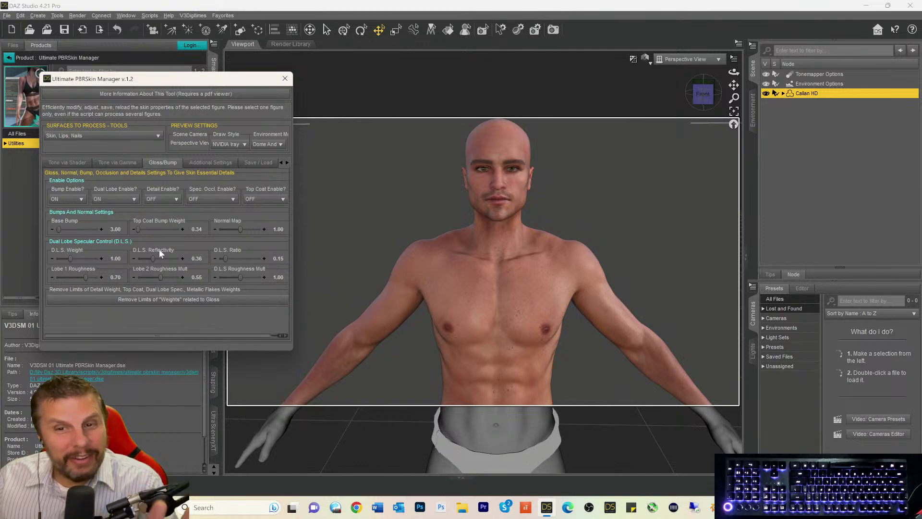
pyautogui.moveTo(151, 258); pyautogui.dragTo(154, 258)
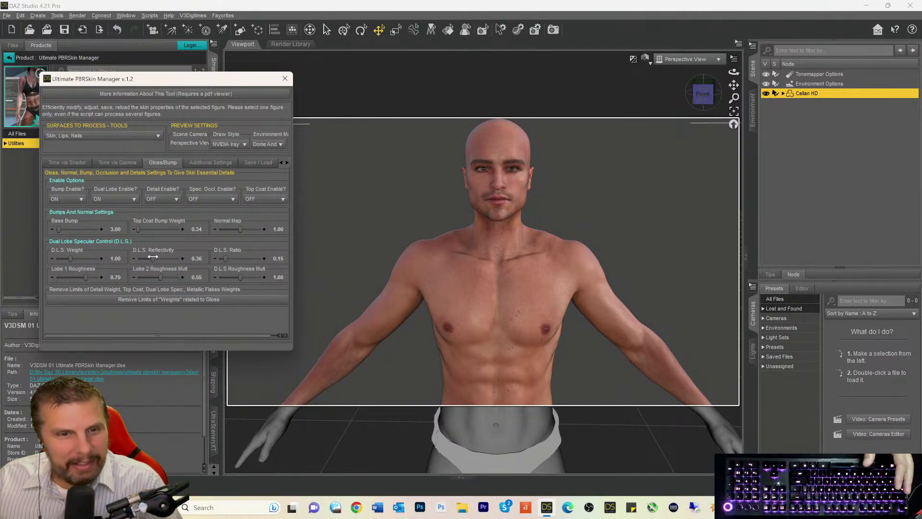
pyautogui.moveTo(156, 257); pyautogui.dragTo(204, 257)
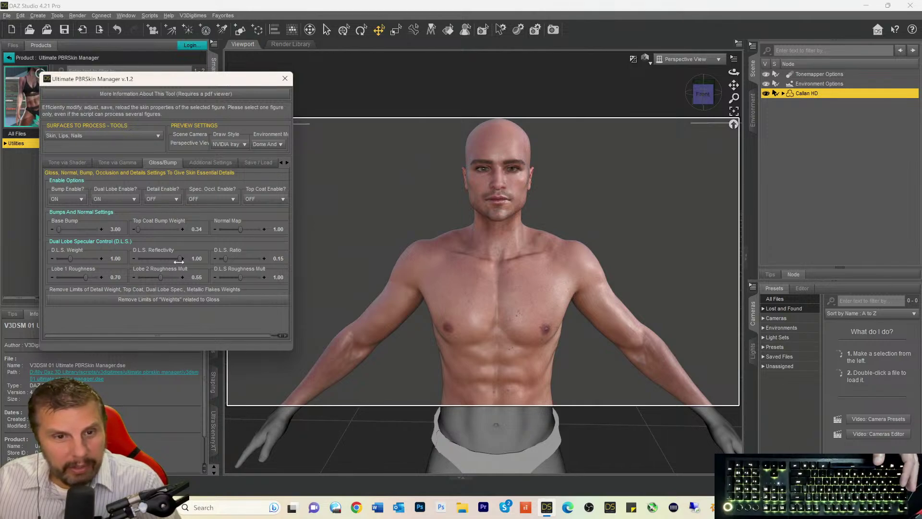
# - Lower the skin's D.L.S. Reflectivity to 0.31 to reduce the gloss
pyautogui.moveTo(171, 259); pyautogui.dragTo(146, 259)
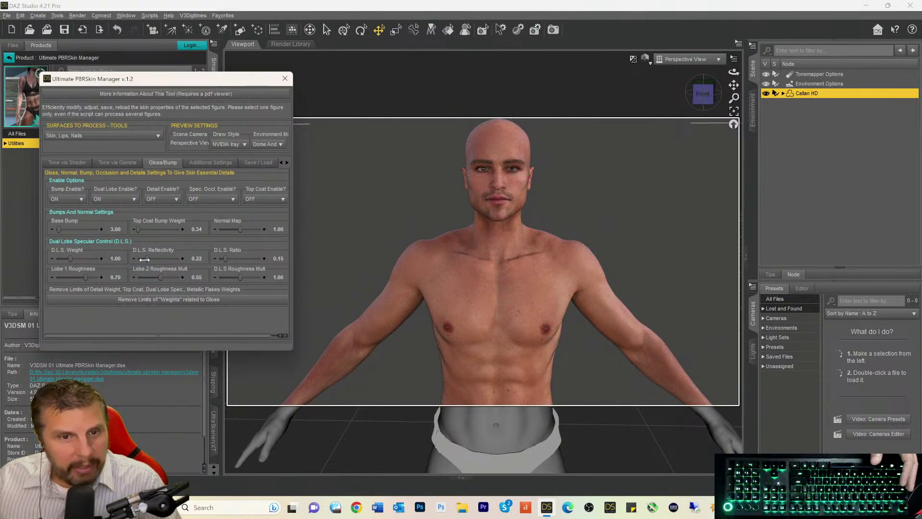
pyautogui.moveTo(146, 260); pyautogui.dragTo(153, 258)
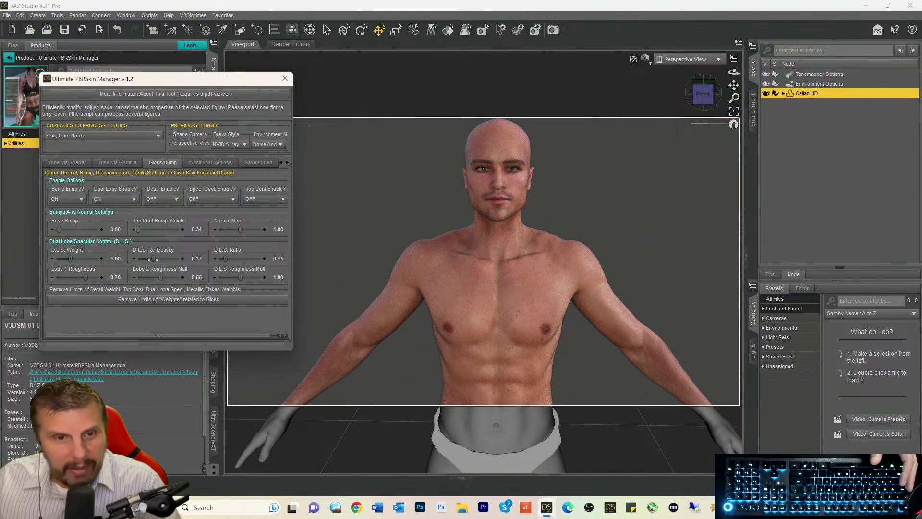
pyautogui.moveTo(154, 260); pyautogui.dragTo(154, 260)
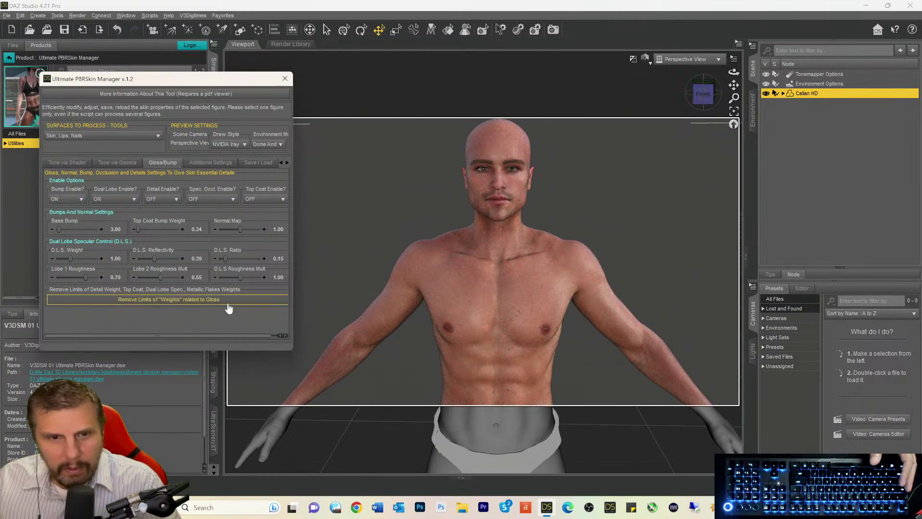
pyautogui.moveTo(154, 258); pyautogui.dragTo(150, 259)
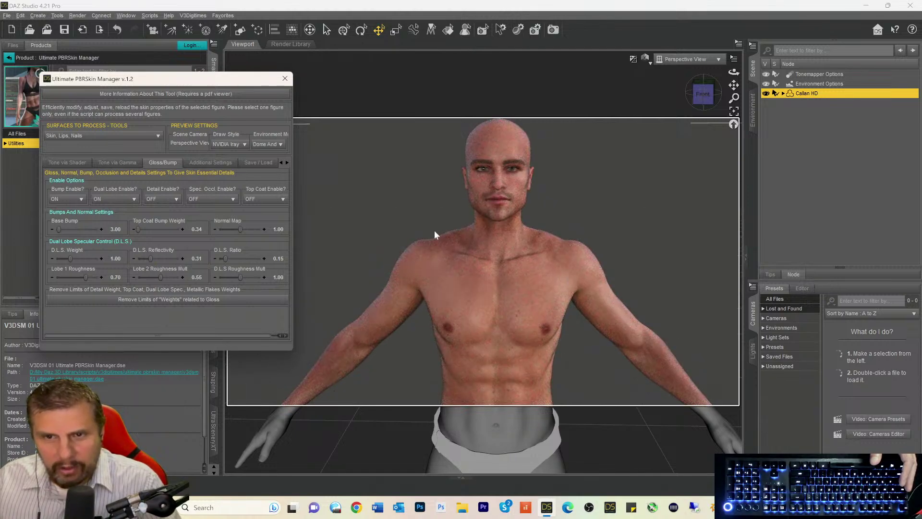
pyautogui.click(285, 78)
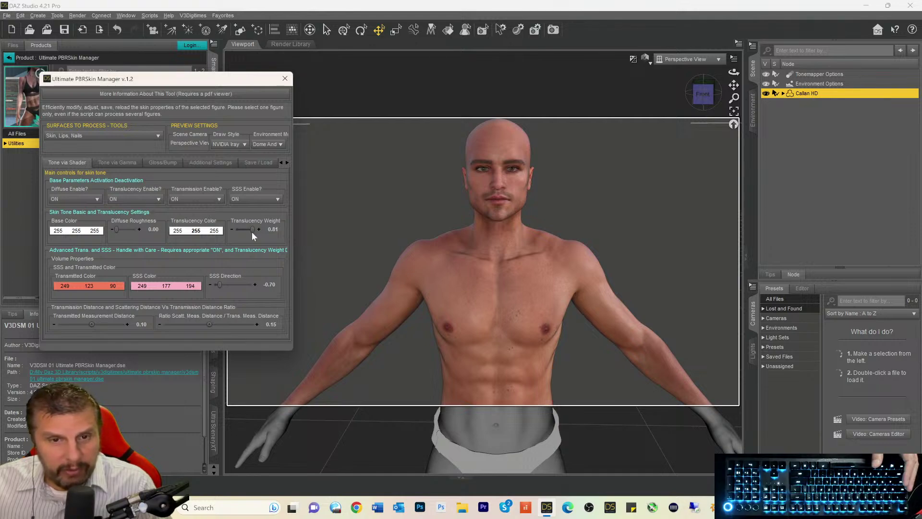
# - Try Translucency Weight values of 0.33 and 0.98 on the figure's skin
pyautogui.moveTo(252, 231); pyautogui.dragTo(244, 231)
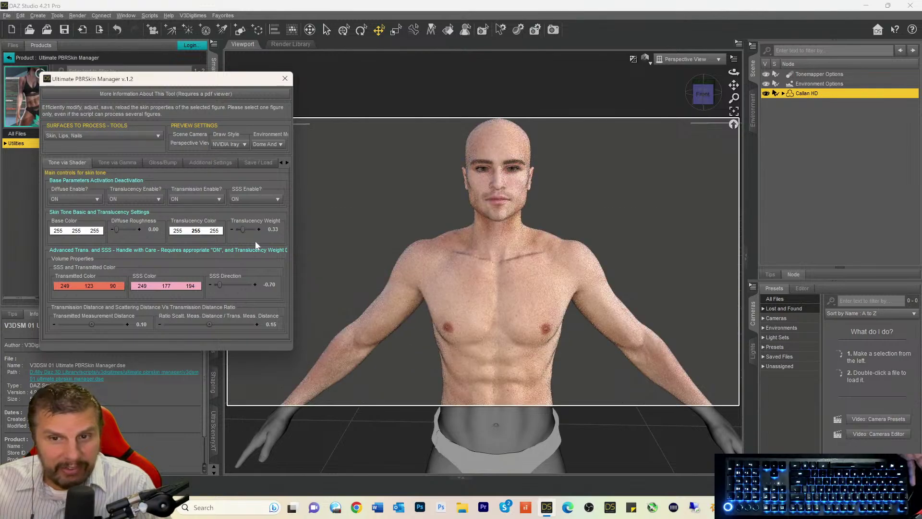
pyautogui.moveTo(241, 230); pyautogui.dragTo(251, 230)
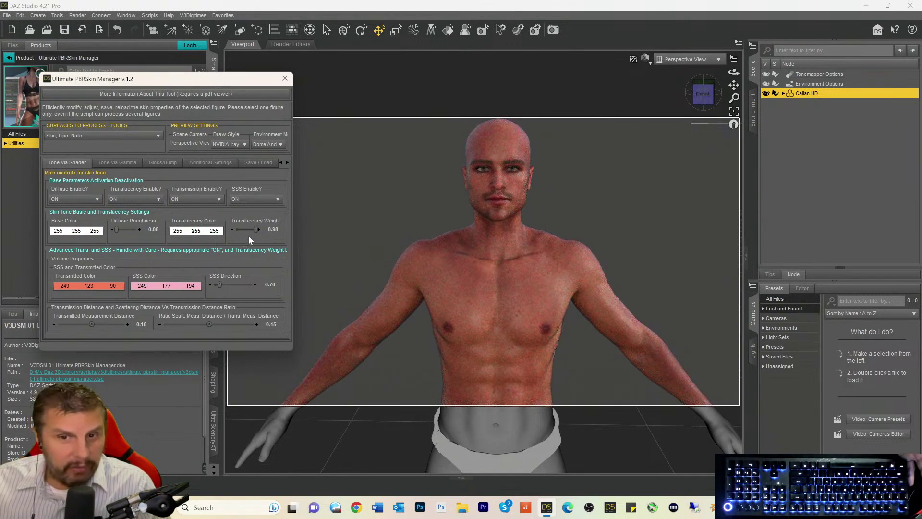
# - Shift the skin's Translucency Color to a pale blue of 213, 230, 255
pyautogui.moveTo(180, 231); pyautogui.dragTo(178, 231)
pyautogui.click(185, 236)
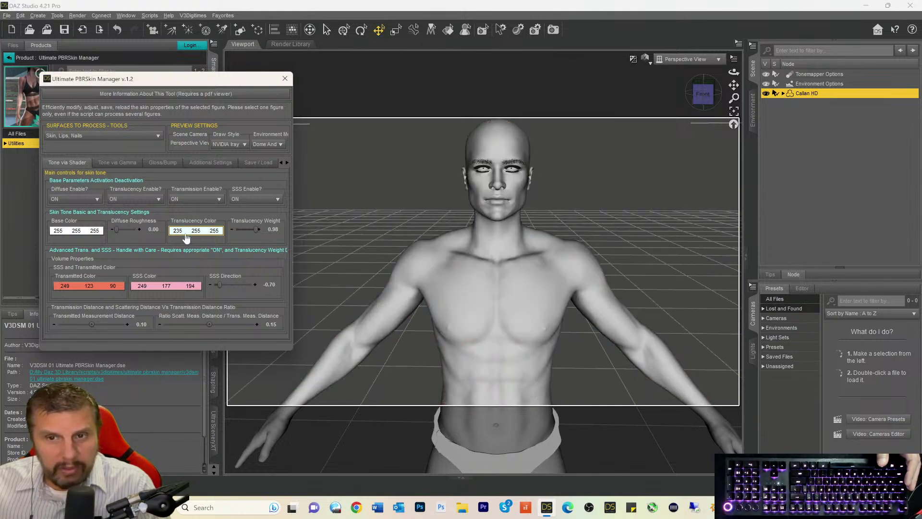
pyautogui.moveTo(194, 231); pyautogui.dragTo(188, 231)
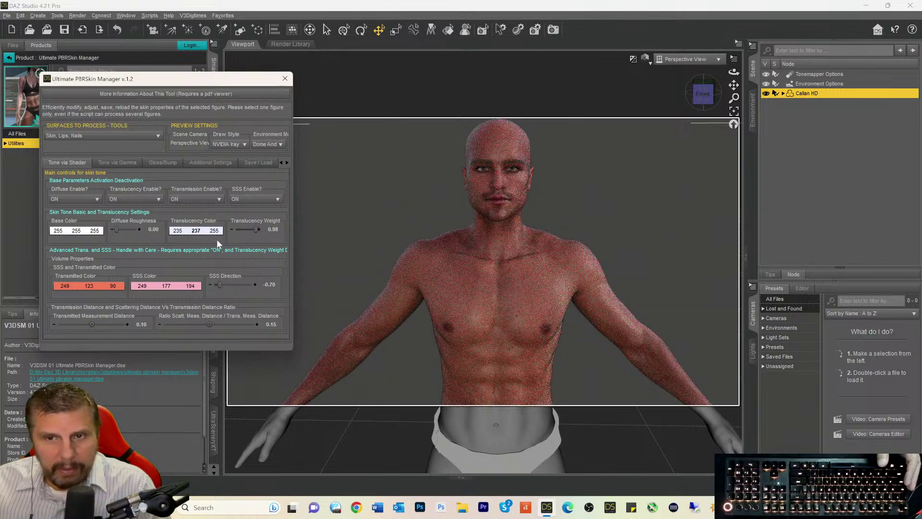
pyautogui.moveTo(197, 232); pyautogui.dragTo(163, 234)
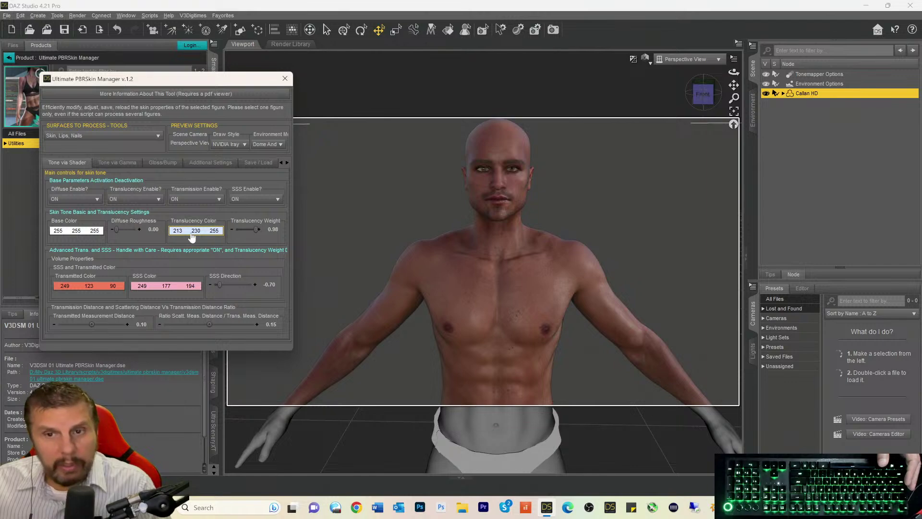
pyautogui.scroll(2, 252, 232)
# - Set the skin's Translucency Weight to 0.84, widening and moving the manager window for finer control
pyautogui.click(250, 229)
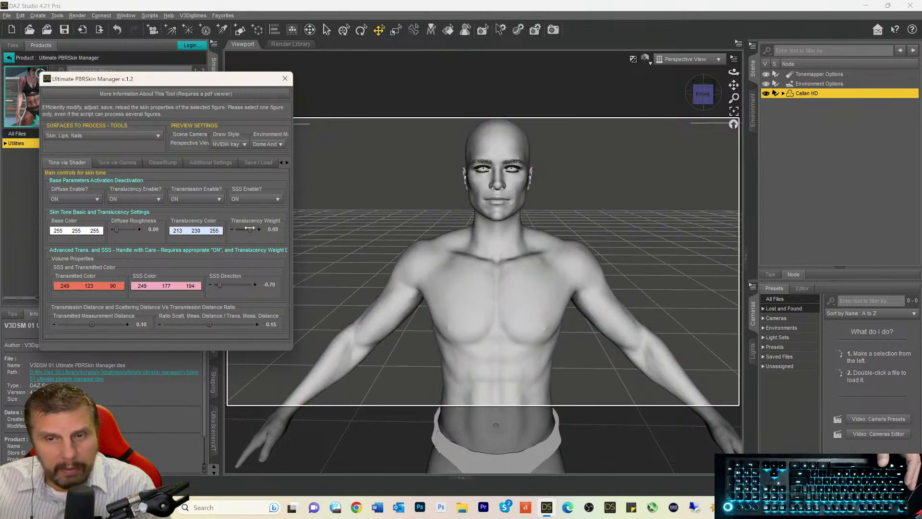
pyautogui.moveTo(250, 229); pyautogui.dragTo(251, 231)
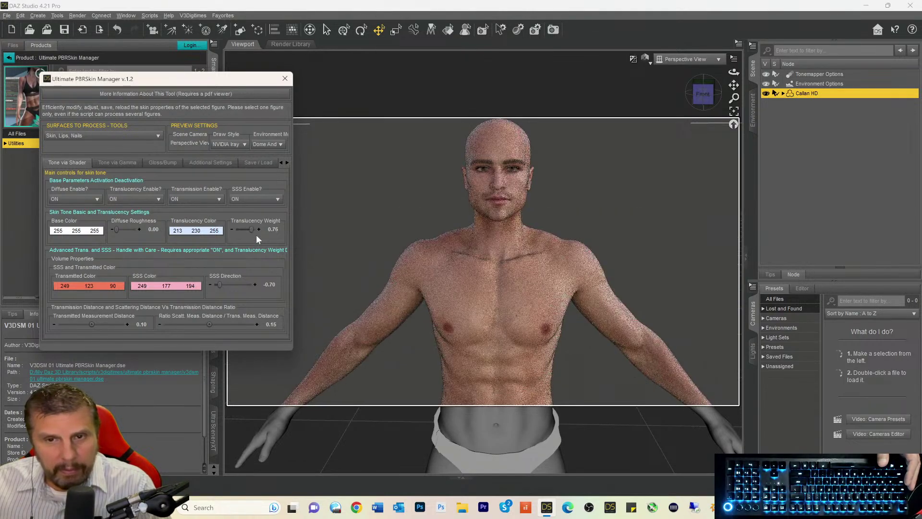
pyautogui.click(259, 230)
pyautogui.click(259, 230)
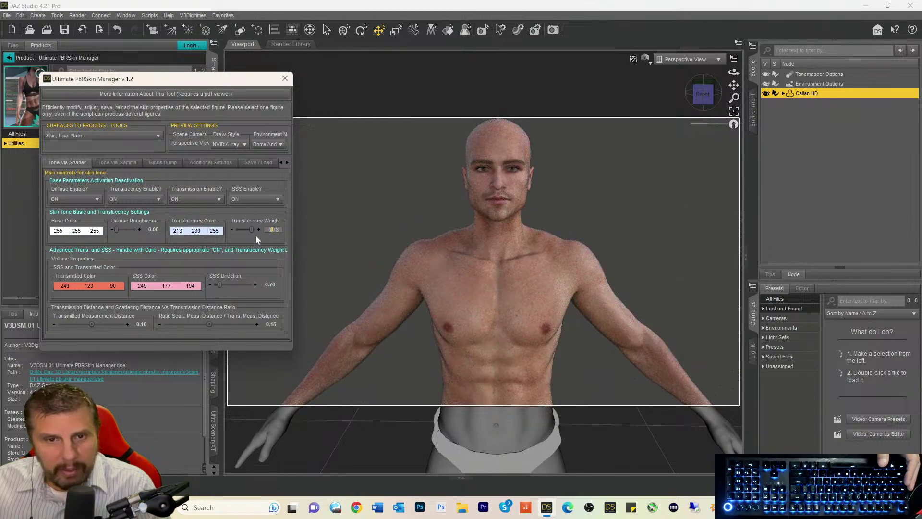
pyautogui.click(259, 229)
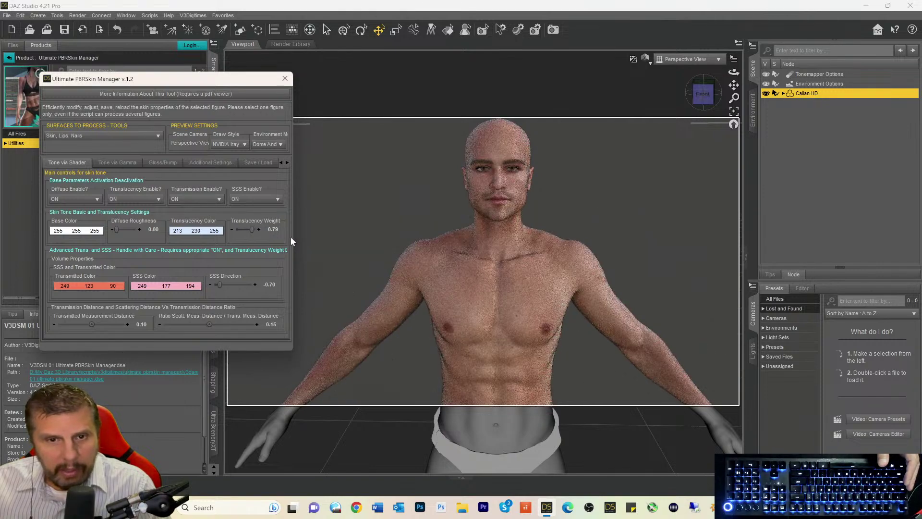
pyautogui.moveTo(295, 238); pyautogui.dragTo(408, 242)
pyautogui.moveTo(301, 85); pyautogui.dragTo(284, 45)
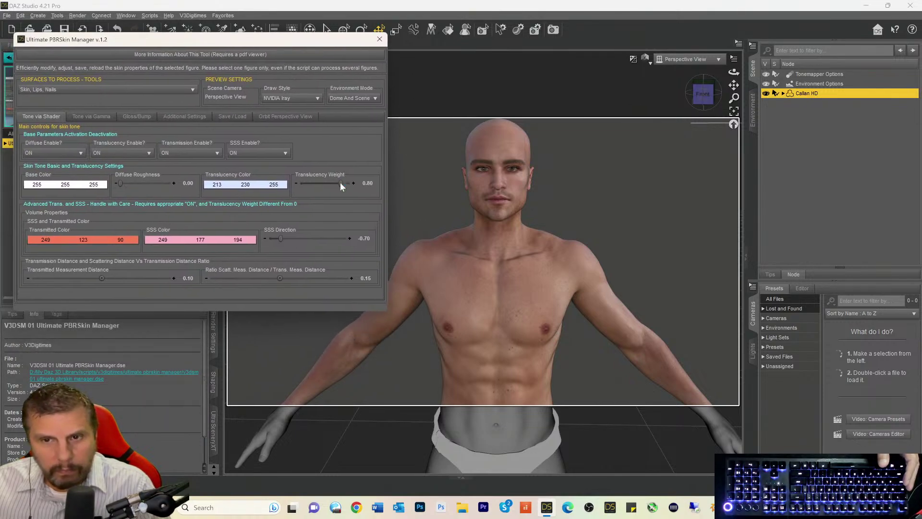
pyautogui.moveTo(340, 182); pyautogui.dragTo(341, 183)
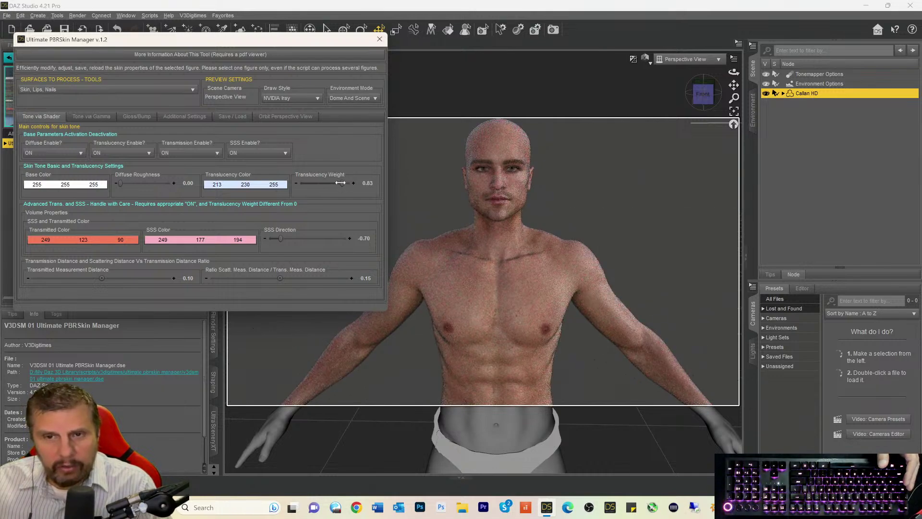
pyautogui.click(341, 182)
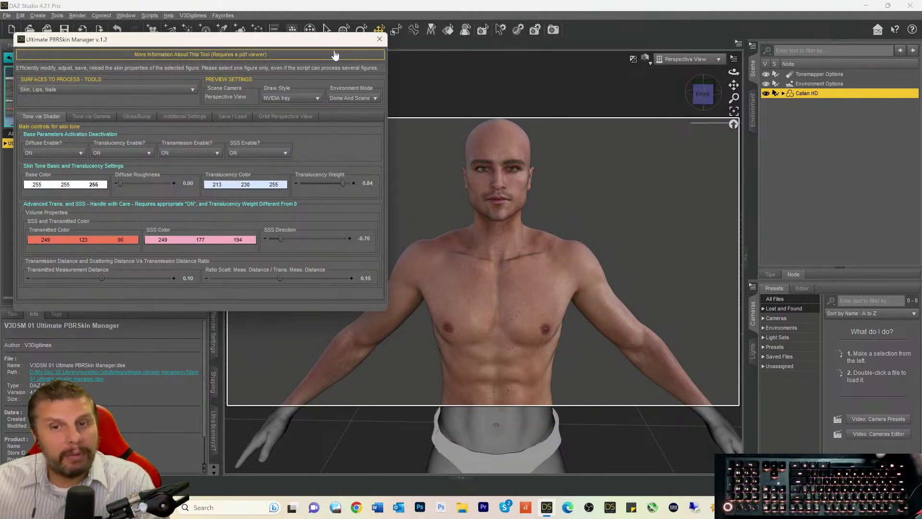
# - Close Ultimate PBRSkin Manager and examine the adjusted skin from the front, three-quarter and side views
pyautogui.click(381, 39)
pyautogui.moveTo(708, 93); pyautogui.dragTo(701, 94)
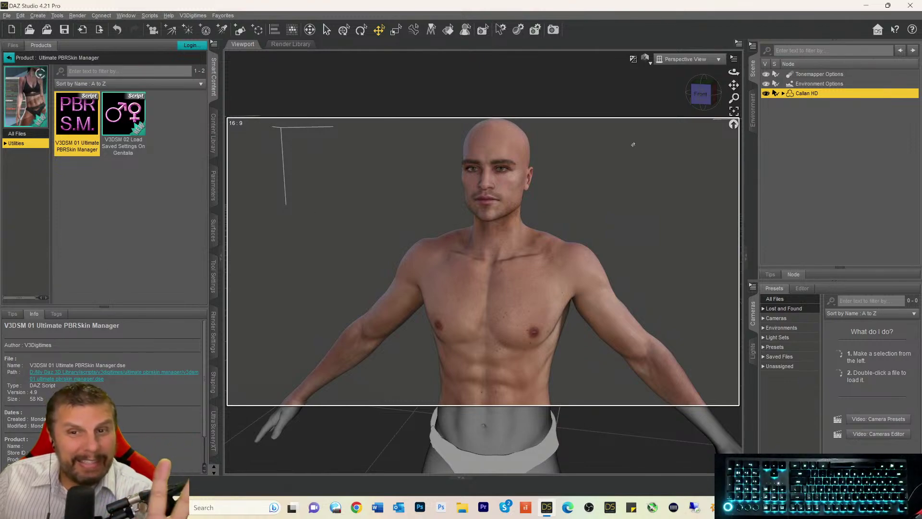
pyautogui.moveTo(701, 94); pyautogui.dragTo(699, 95)
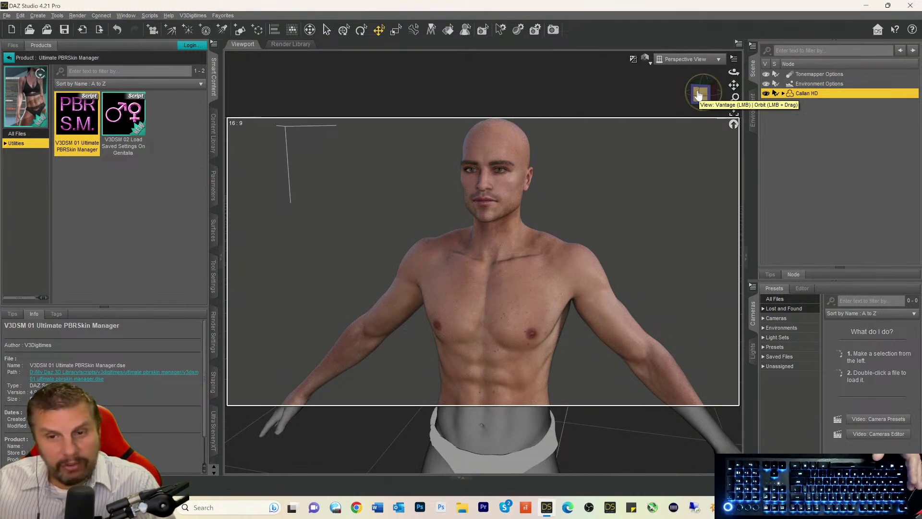
pyautogui.moveTo(699, 96)
pyautogui.mouseDown()
pyautogui.moveTo(709, 94)
pyautogui.moveTo(700, 95)
pyautogui.mouseUp()
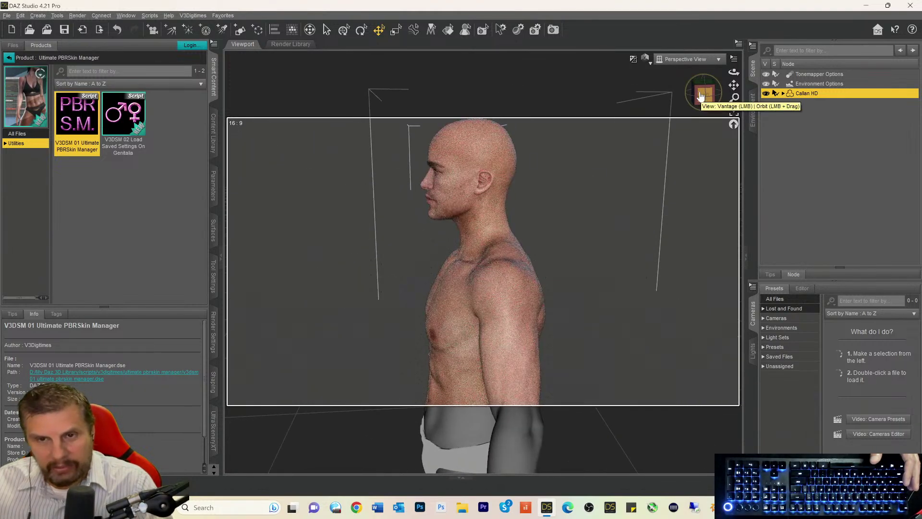
pyautogui.click(701, 96)
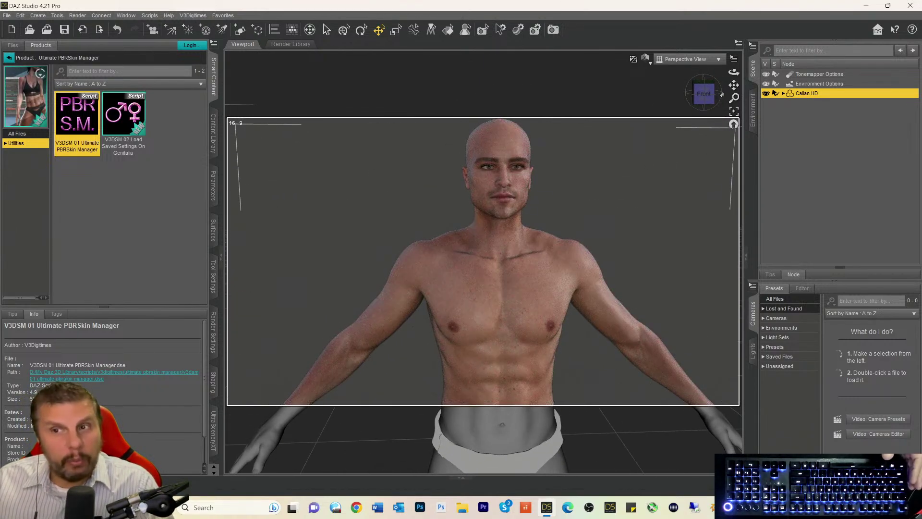
# - Delete the Callan HD figure from the scene
pyautogui.moveTo(734, 85); pyautogui.dragTo(743, 117)
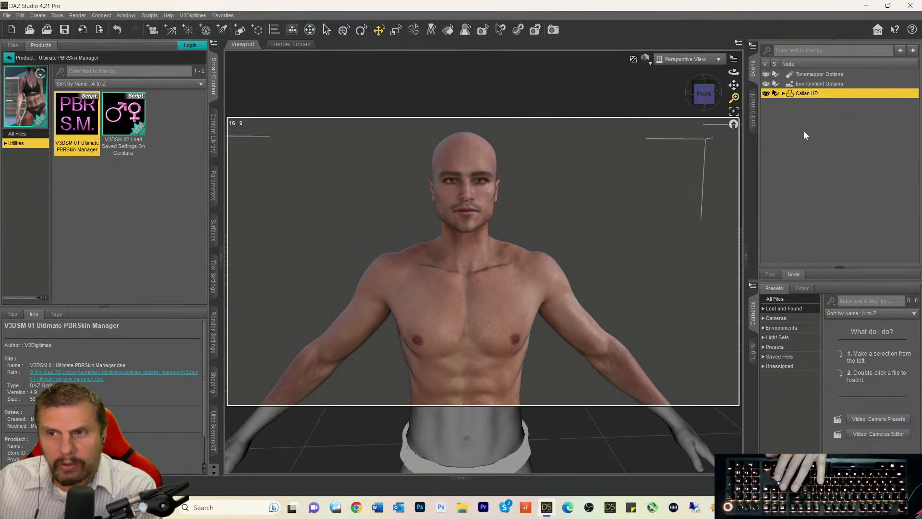
pyautogui.press('Delete')
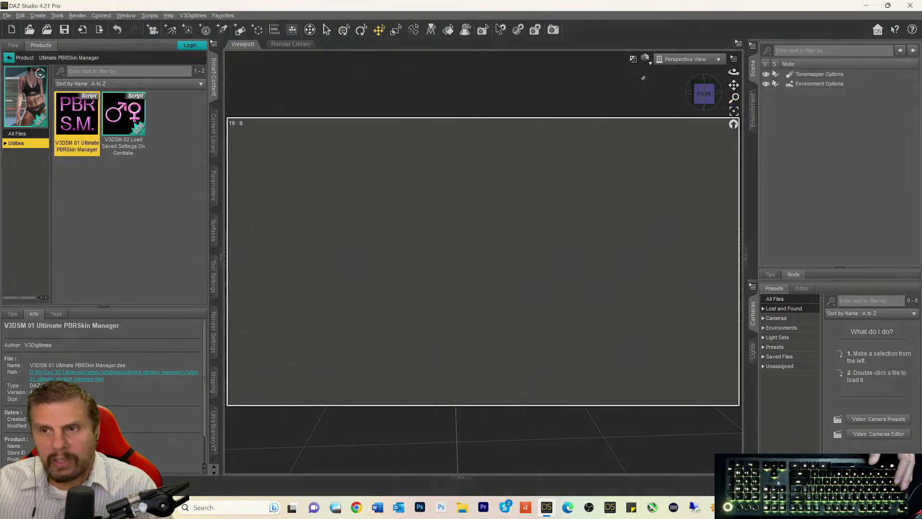
pyautogui.moveTo(733, 85); pyautogui.dragTo(734, 110)
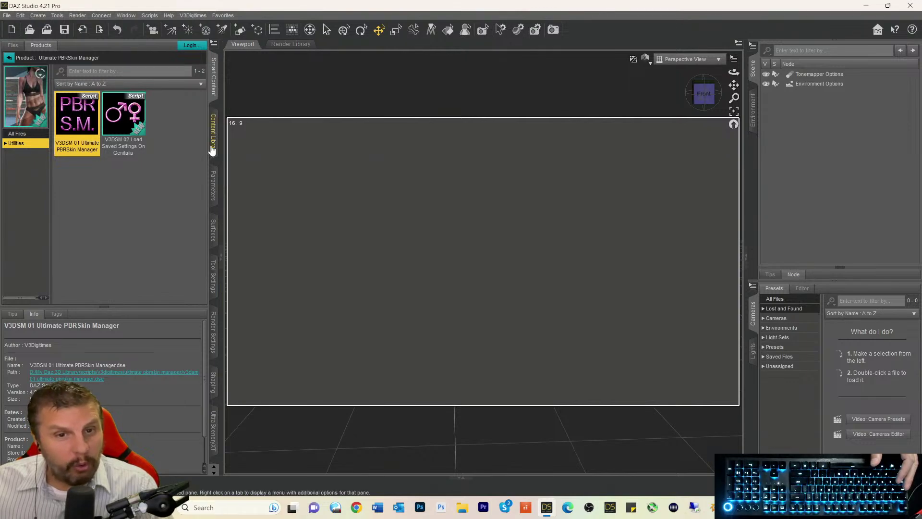
# - Return to the product list, show the Figures category and clear the "skin manager" keyword filter
pyautogui.click(10, 58)
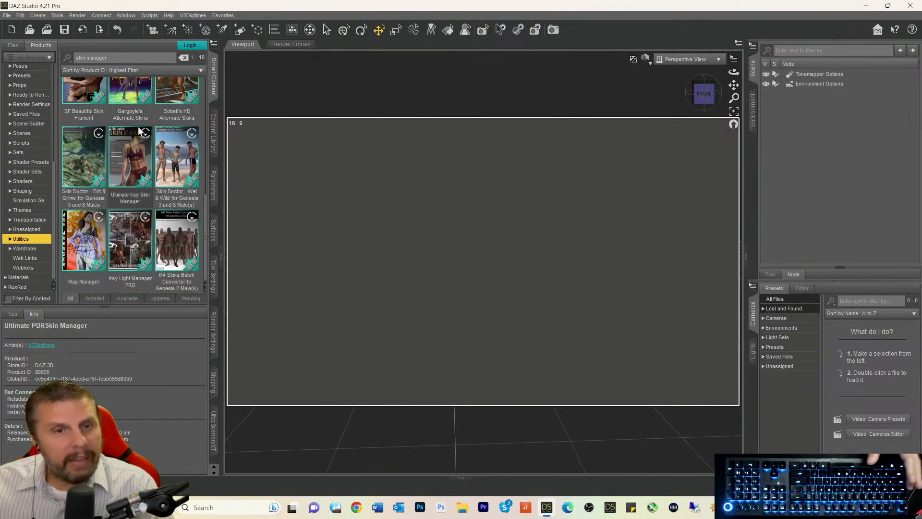
pyautogui.scroll(1, 152, 164)
pyautogui.scroll(8, 152, 164)
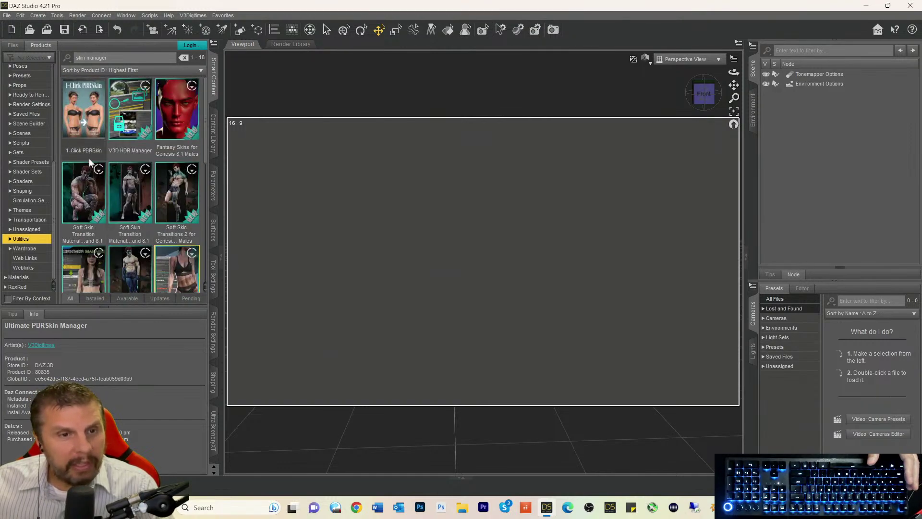
pyautogui.scroll(5, 35, 154)
pyautogui.scroll(3, 35, 153)
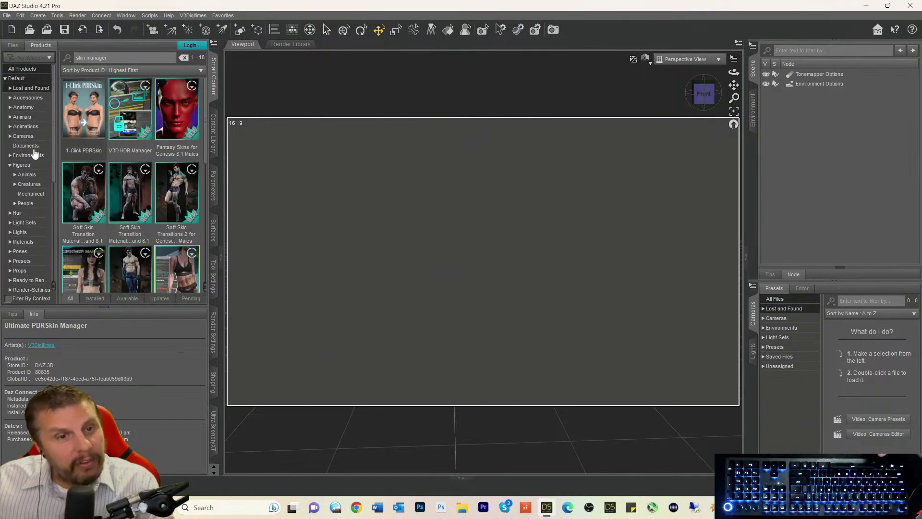
pyautogui.click(27, 165)
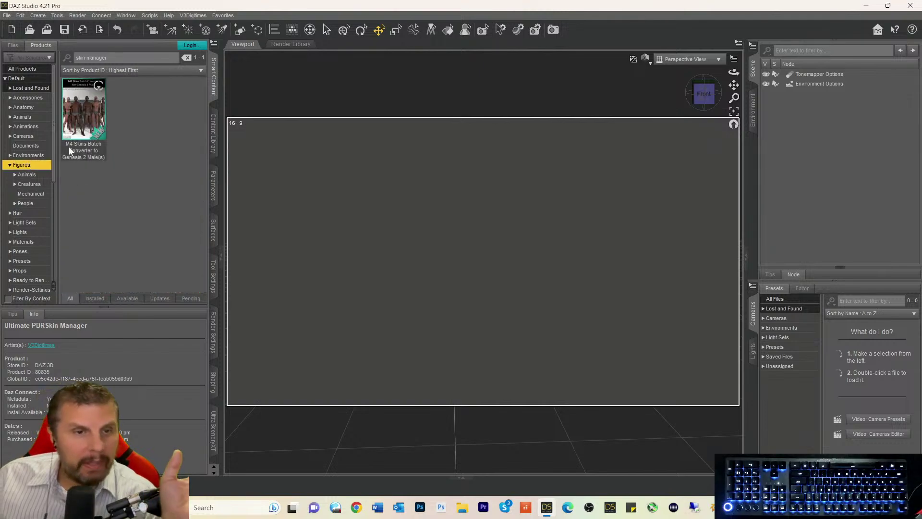
pyautogui.moveTo(124, 58); pyautogui.dragTo(2, 55)
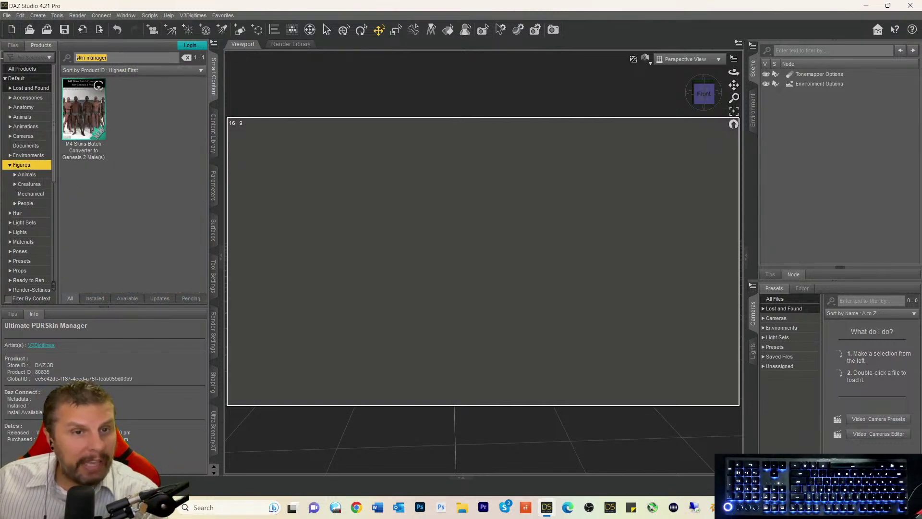
pyautogui.press('BackSpace')
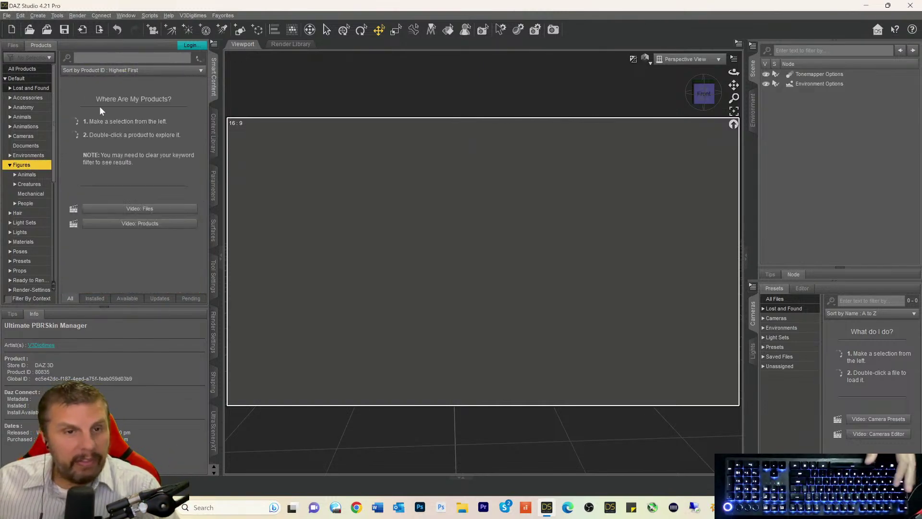
pyautogui.moveTo(99, 105)
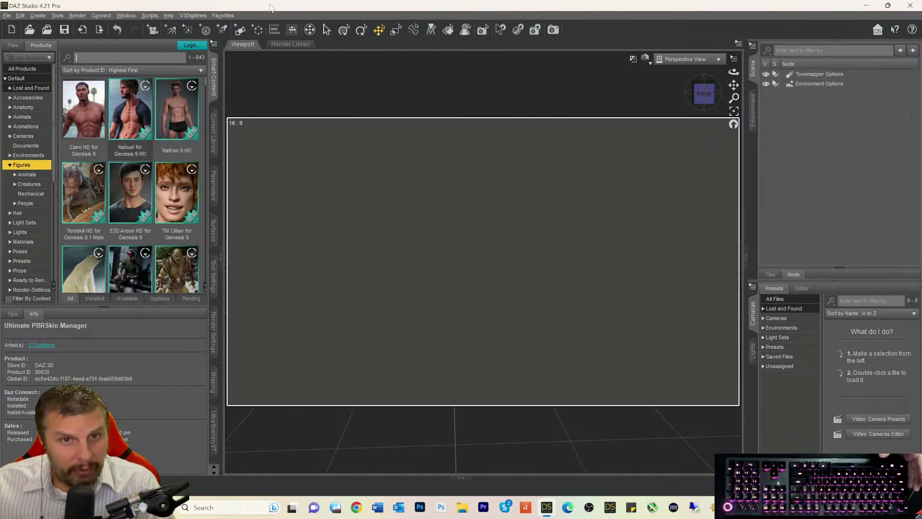
# - Browse the Figures products for another suitable male character, looking through the Genesis 8 and 8.1 figures
pyautogui.scroll(-5, 169, 135)
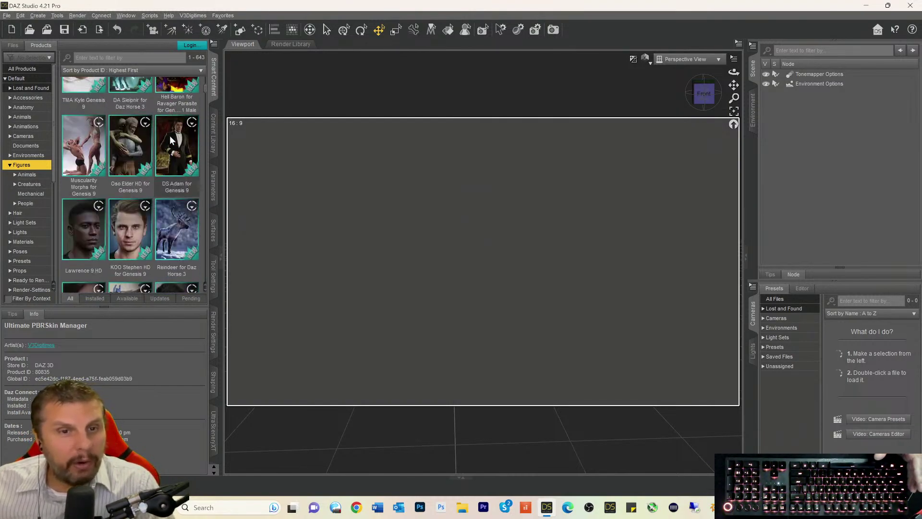
pyautogui.scroll(-6, 168, 154)
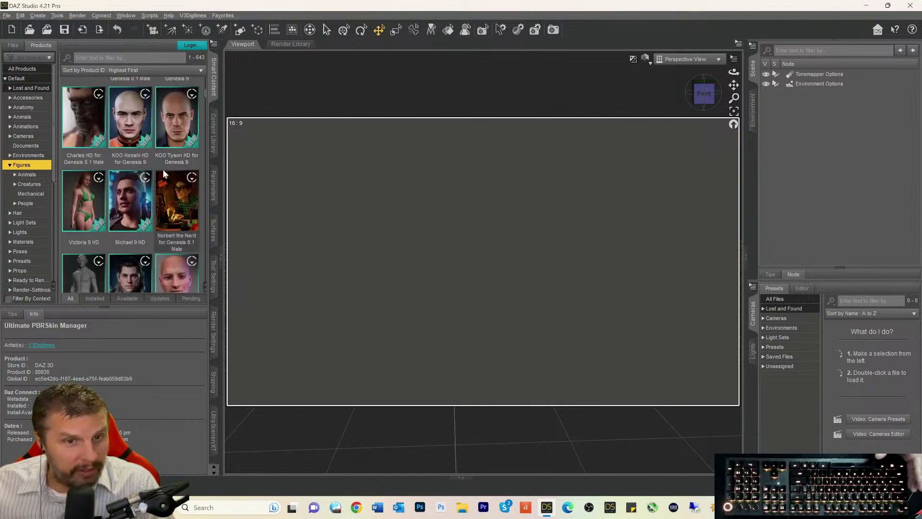
pyautogui.scroll(-8, 163, 173)
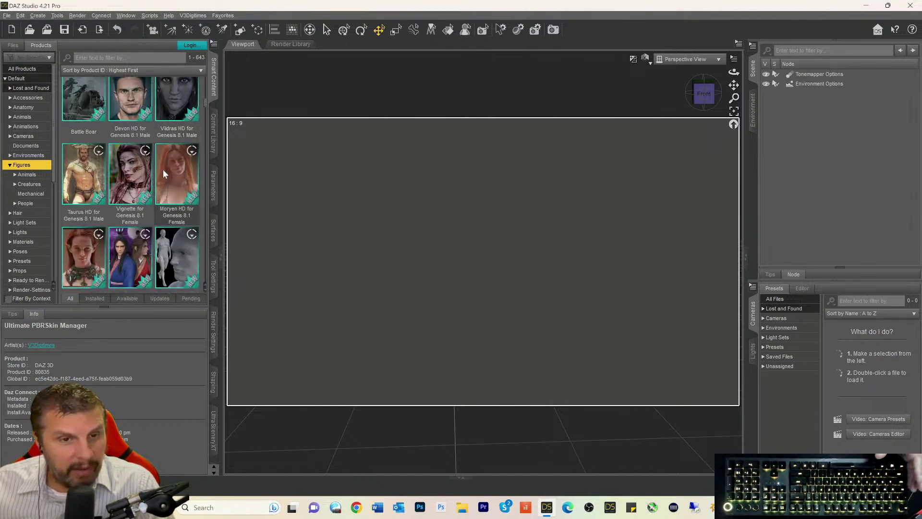
pyautogui.scroll(-8, 163, 173)
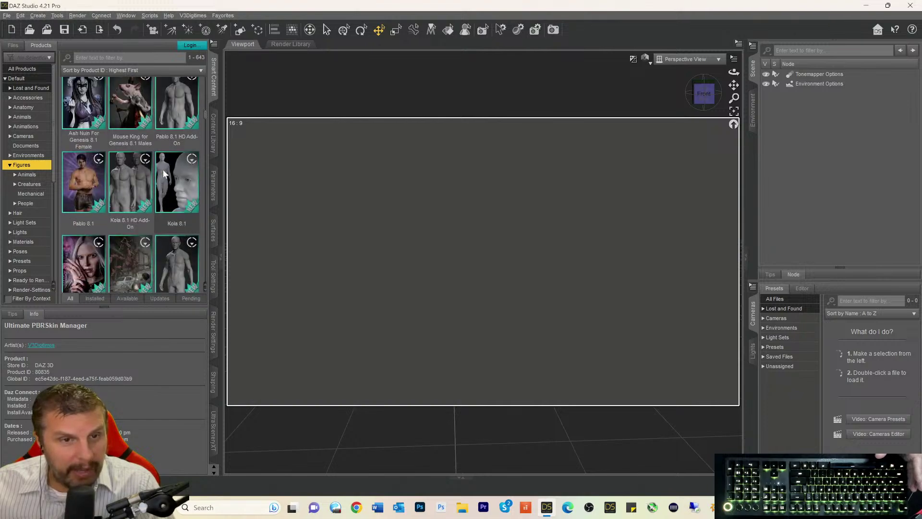
pyautogui.scroll(-5, 162, 169)
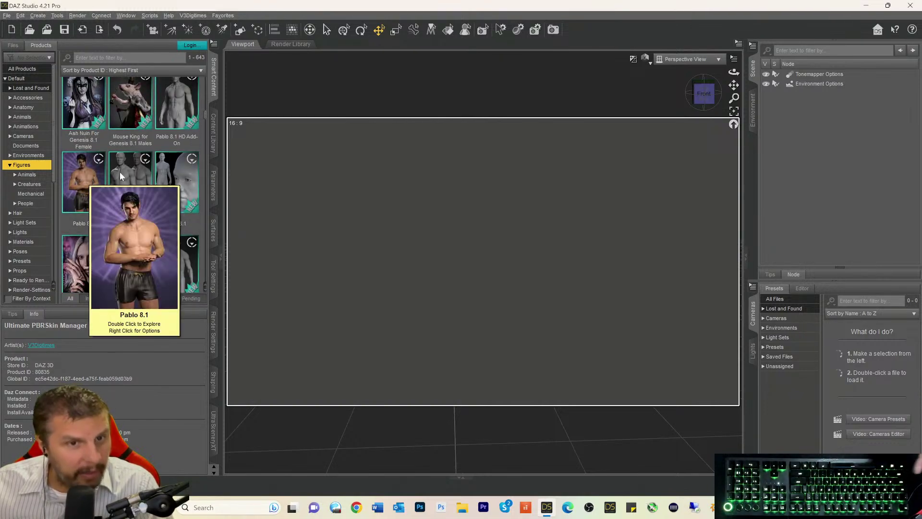
pyautogui.scroll(5, 172, 174)
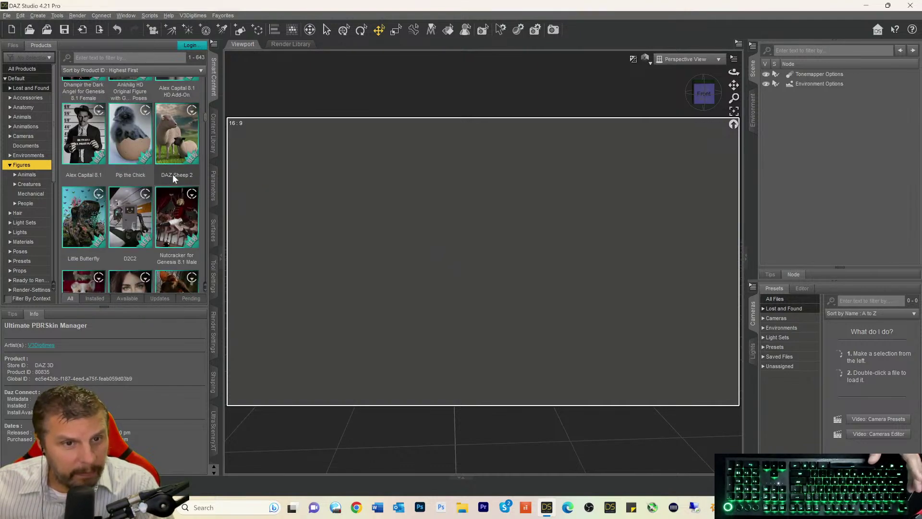
pyautogui.scroll(-4, 99, 163)
pyautogui.scroll(-6, 146, 163)
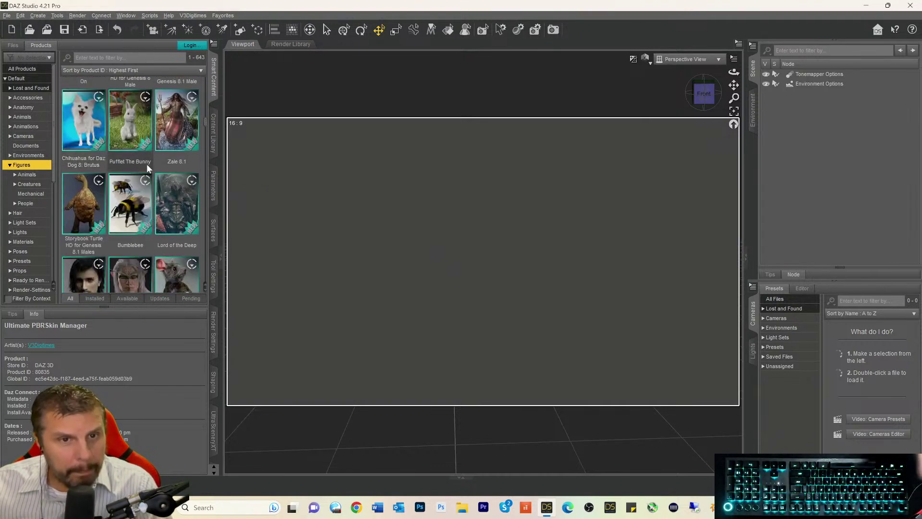
pyautogui.scroll(-3, 147, 168)
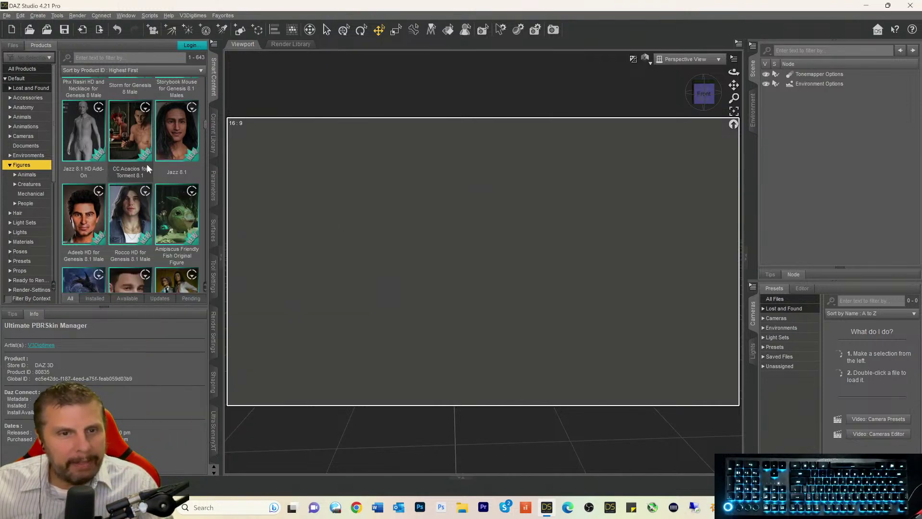
pyautogui.scroll(3, 149, 173)
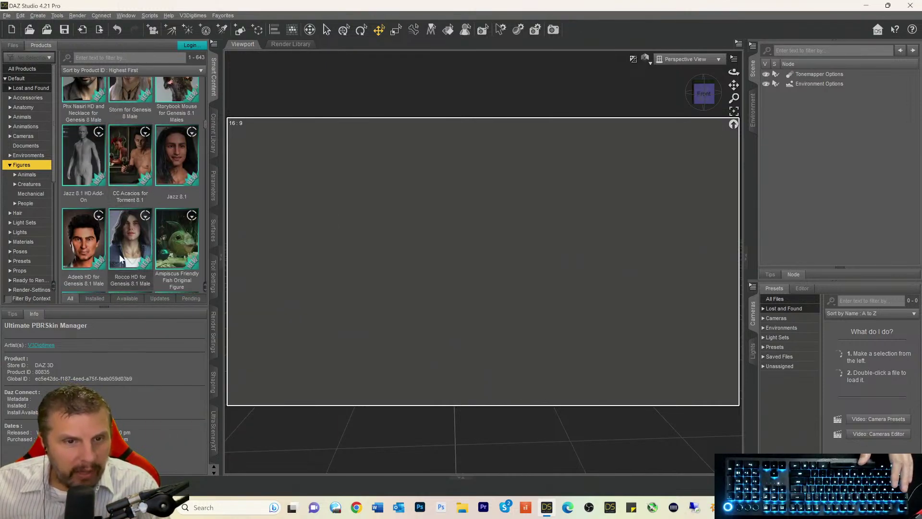
pyautogui.moveTo(126, 253)
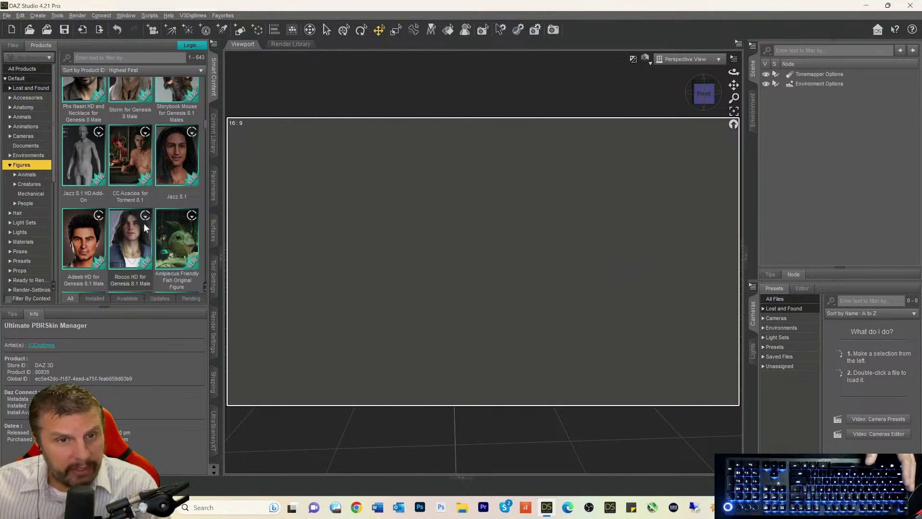
pyautogui.scroll(-3, 132, 233)
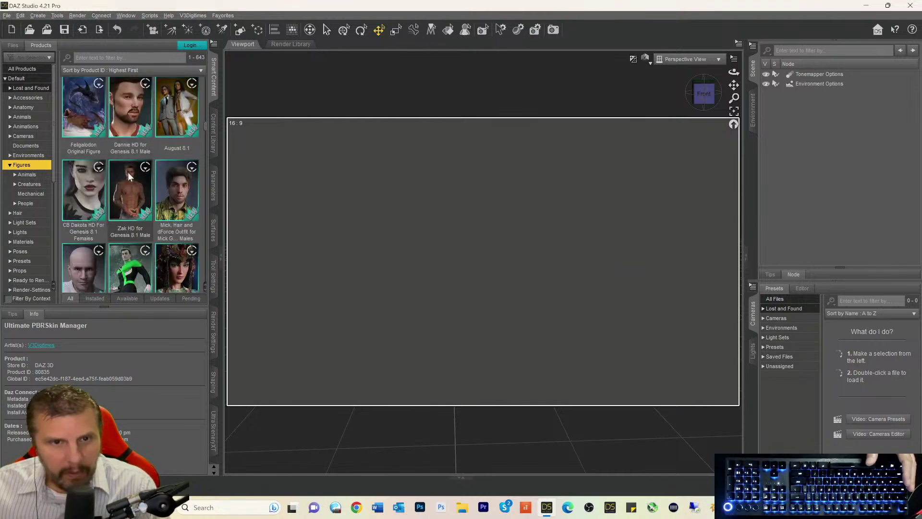
pyautogui.scroll(-2, 127, 172)
pyautogui.scroll(3, 128, 172)
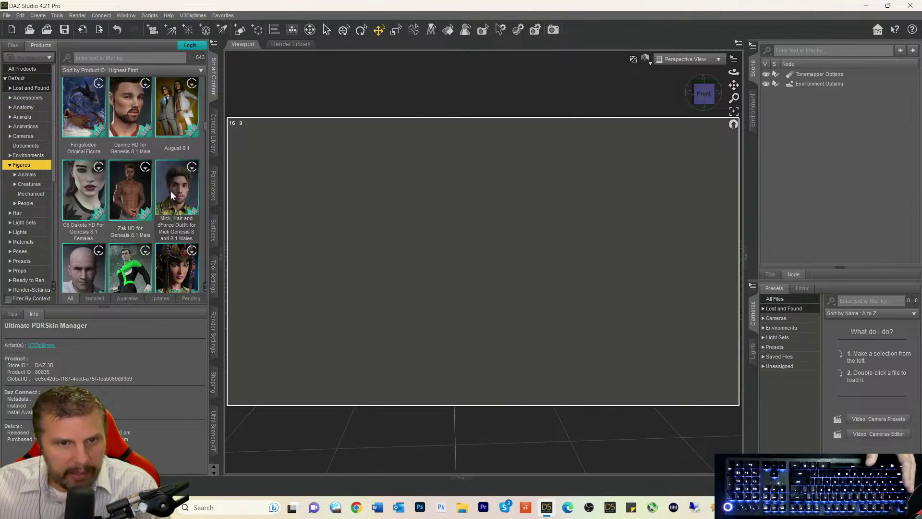
pyautogui.scroll(-5, 120, 195)
pyautogui.scroll(-1, 120, 194)
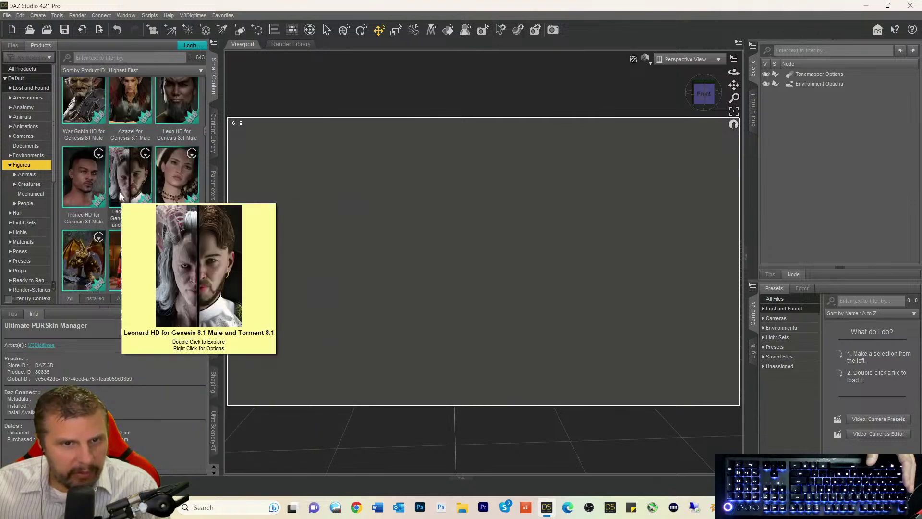
pyautogui.scroll(-5, 120, 195)
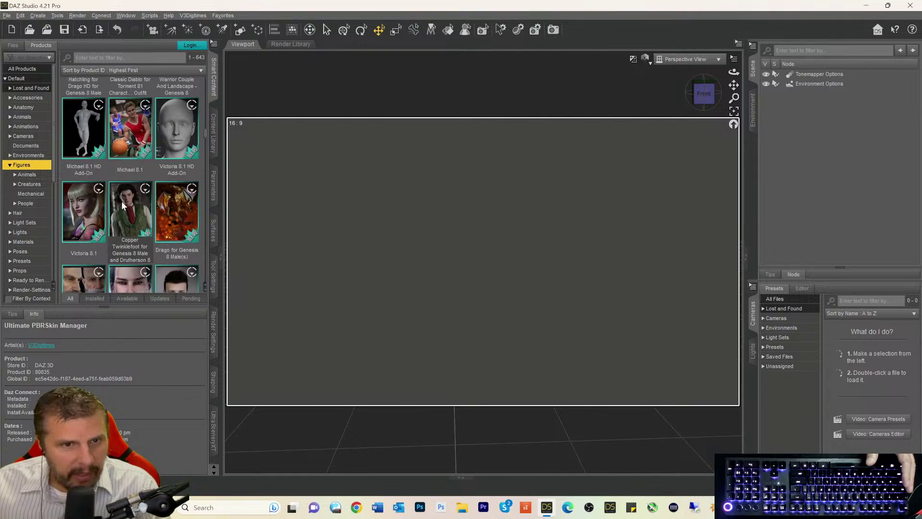
pyautogui.scroll(-1, 122, 201)
pyautogui.scroll(-6, 121, 203)
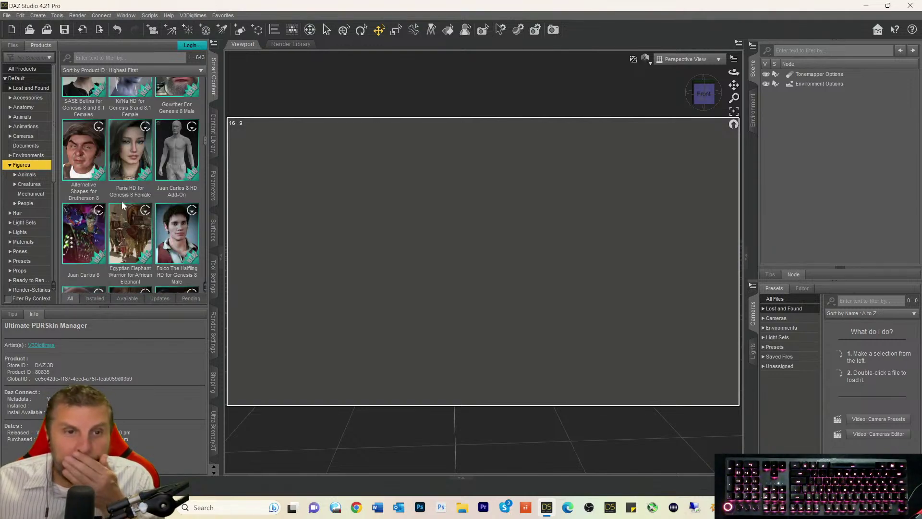
pyautogui.scroll(-5, 122, 195)
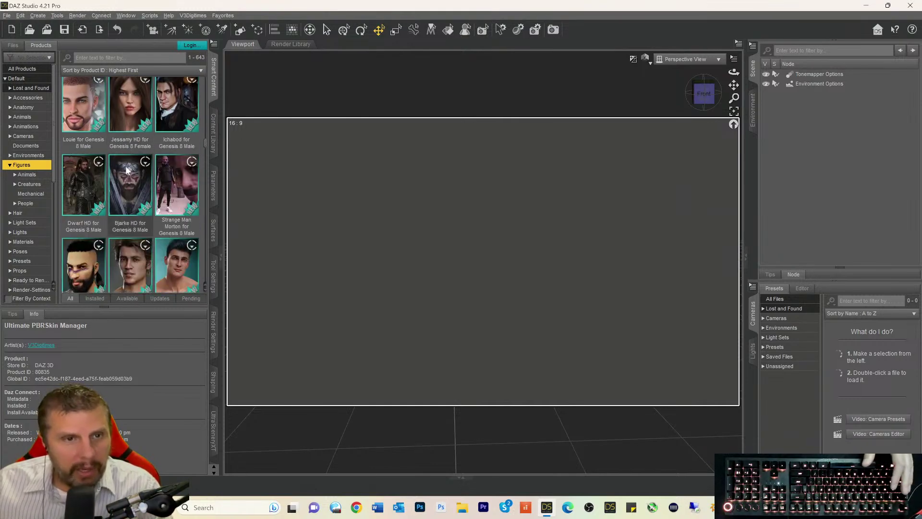
pyautogui.scroll(-6, 125, 163)
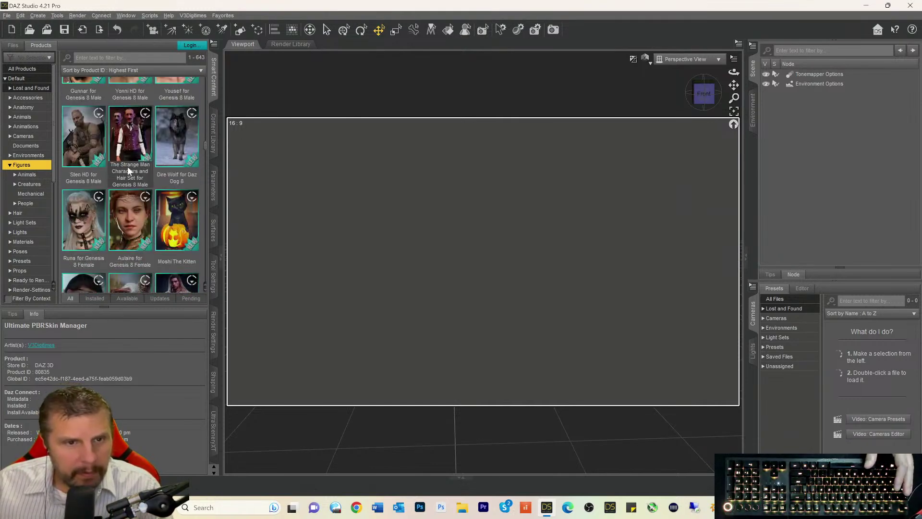
pyautogui.scroll(10, 129, 169)
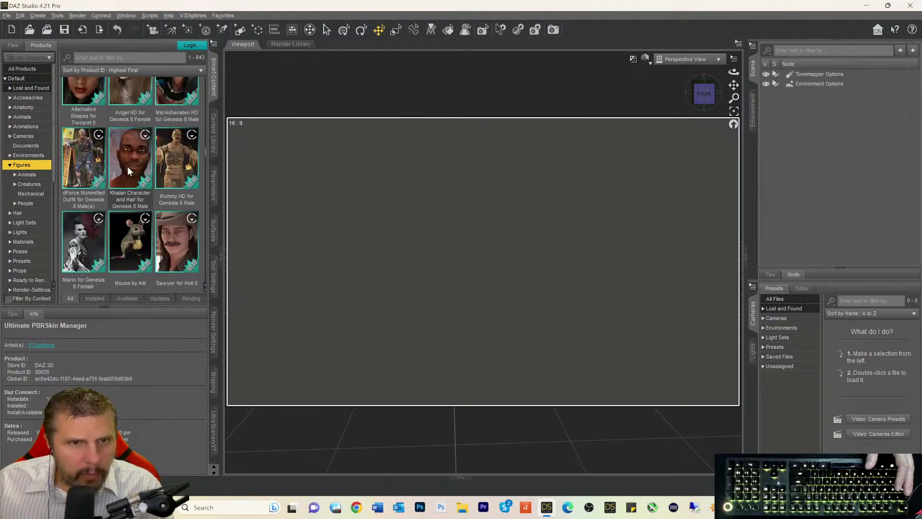
pyautogui.scroll(5, 128, 170)
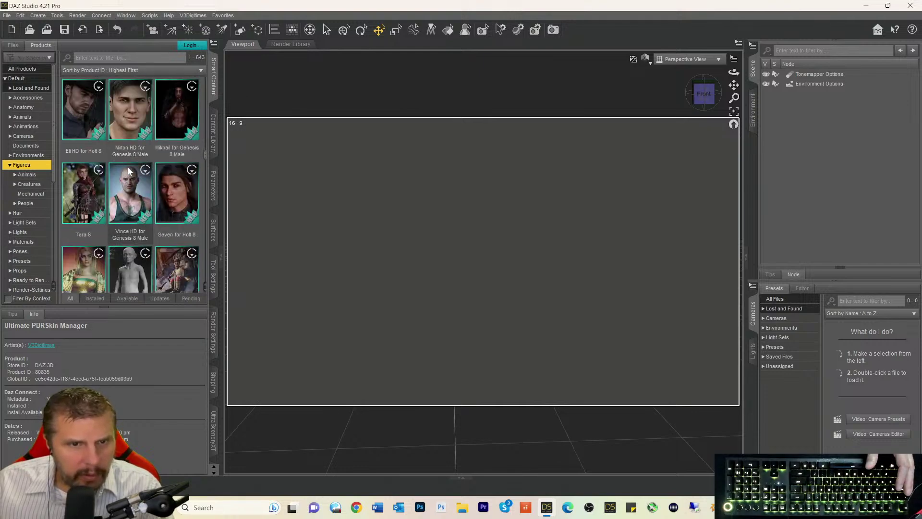
pyautogui.scroll(6, 128, 171)
pyautogui.scroll(-5, 128, 170)
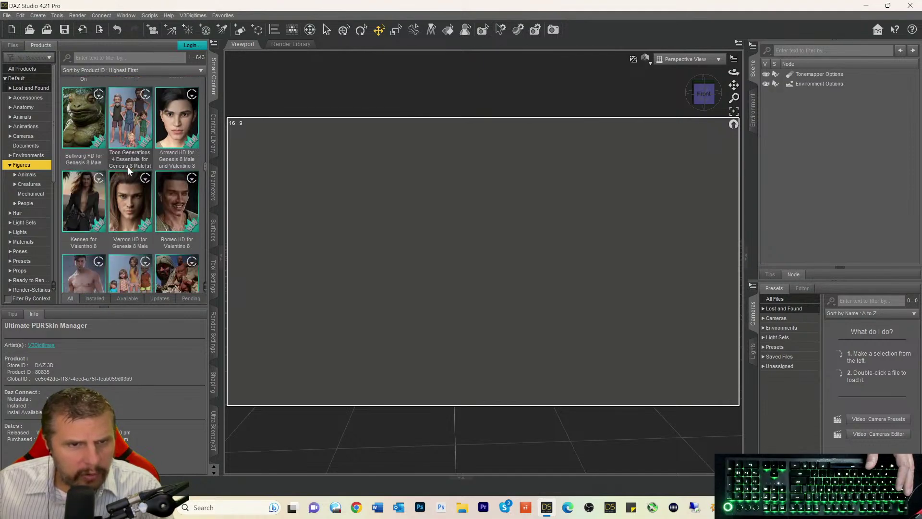
# - Filter the figure products by "holt", open the Holt 8 product and load the Holt 8 actor into the scene
pyautogui.click(94, 58)
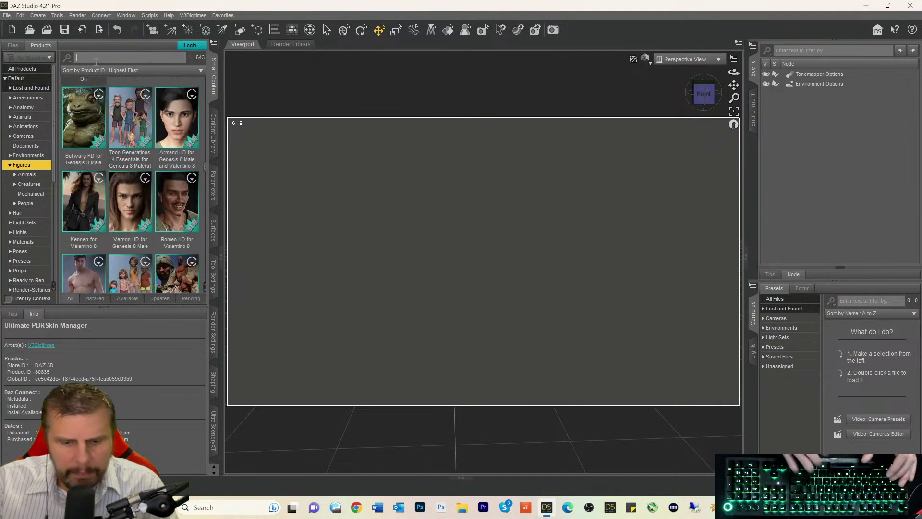
pyautogui.write('holl')
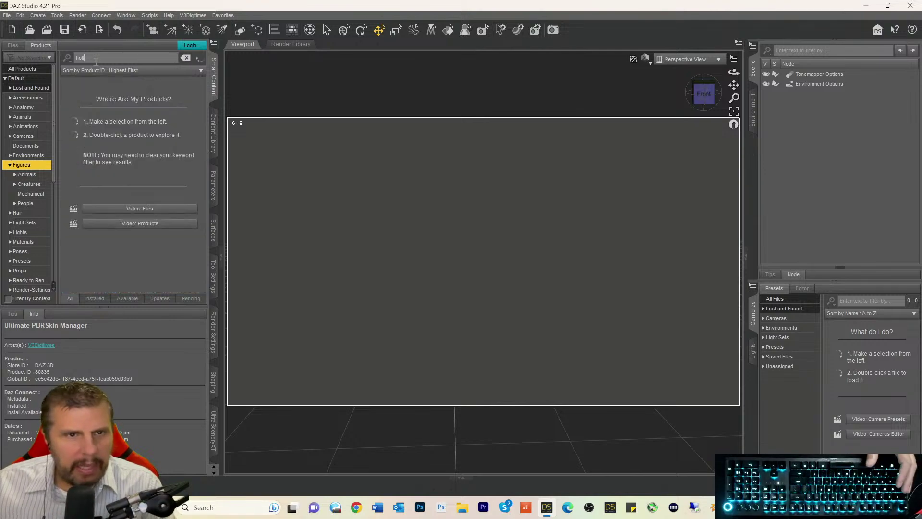
pyautogui.click(135, 191)
pyautogui.doubleClick(134, 191)
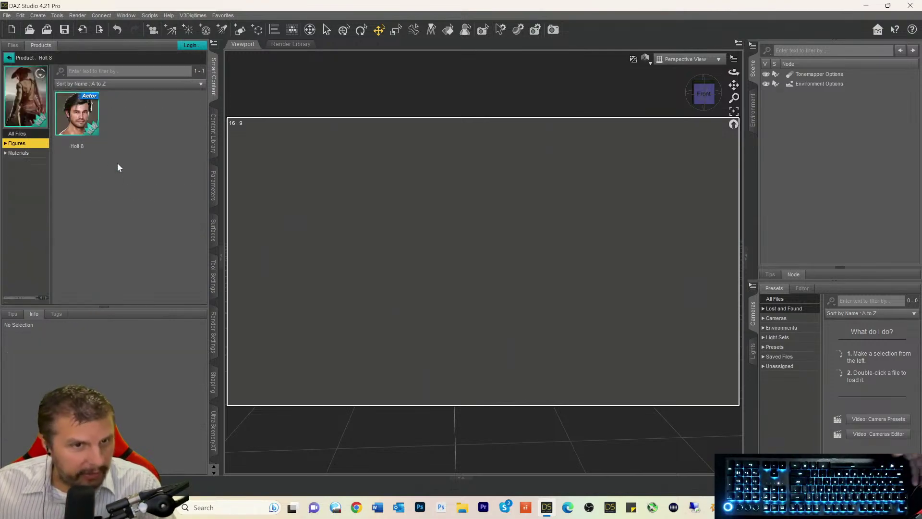
pyautogui.click(80, 116)
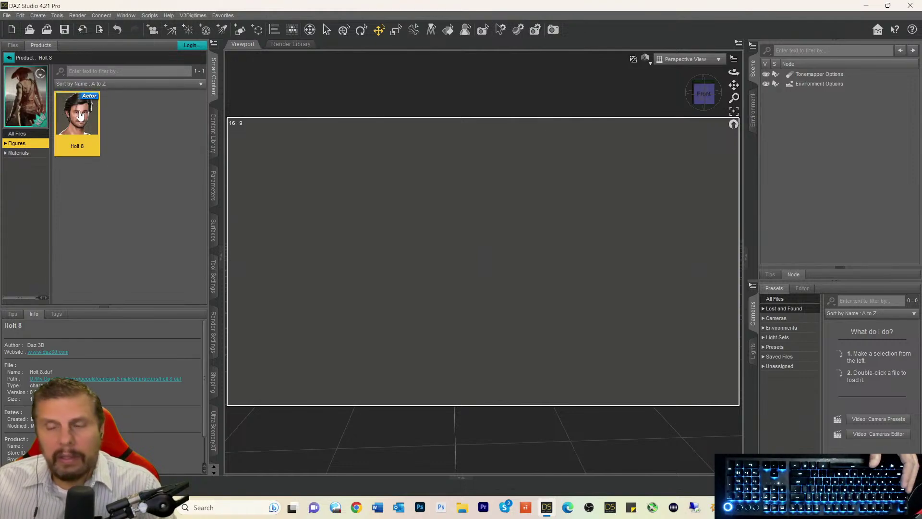
pyautogui.doubleClick(80, 116)
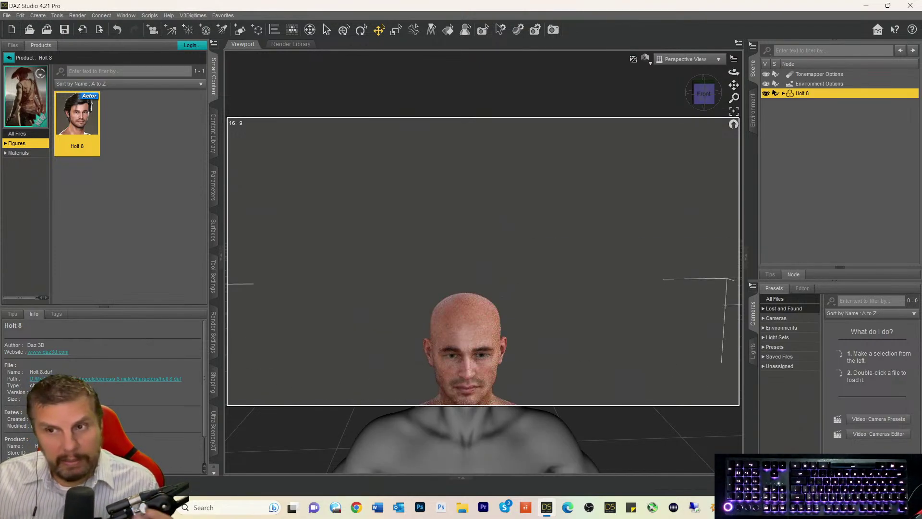
# - View Holt 8's upper body at a three-quarter angle and examine the surface settings of its Skin group
pyautogui.moveTo(732, 89); pyautogui.dragTo(732, 89)
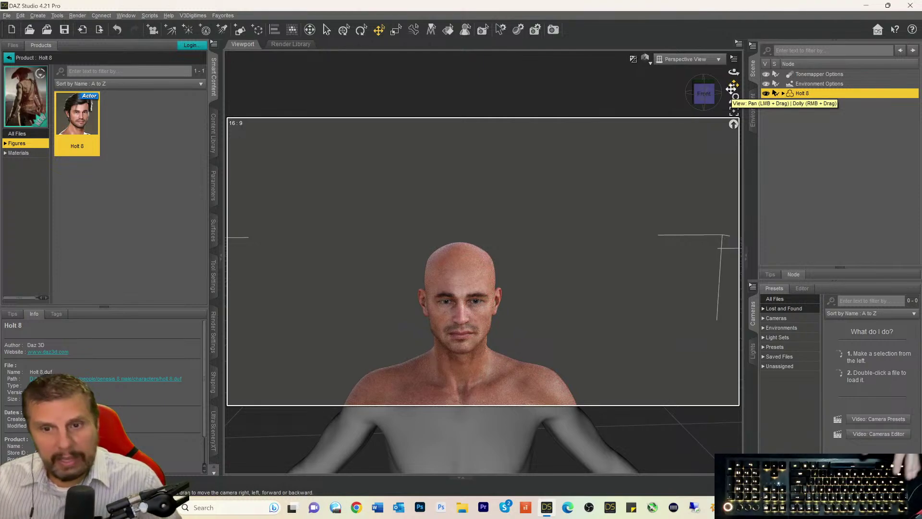
pyautogui.moveTo(731, 89); pyautogui.dragTo(732, 79)
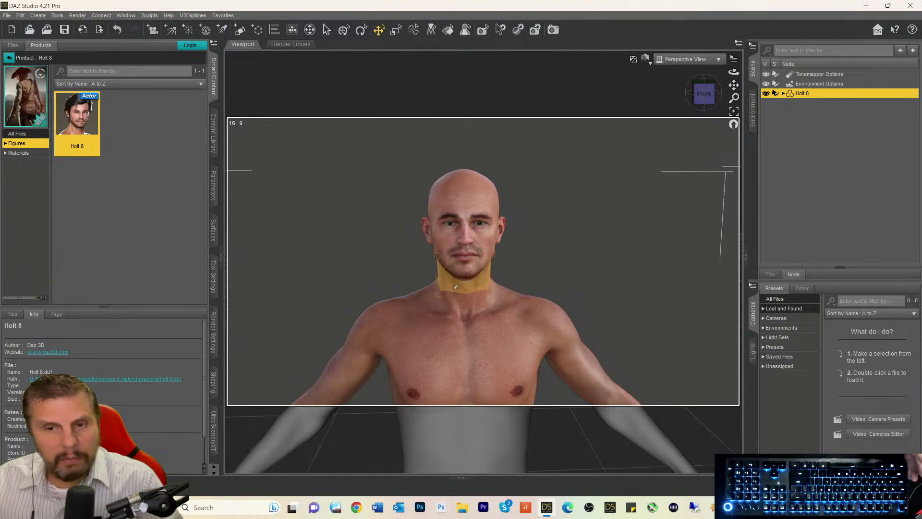
pyautogui.moveTo(696, 104); pyautogui.dragTo(689, 103)
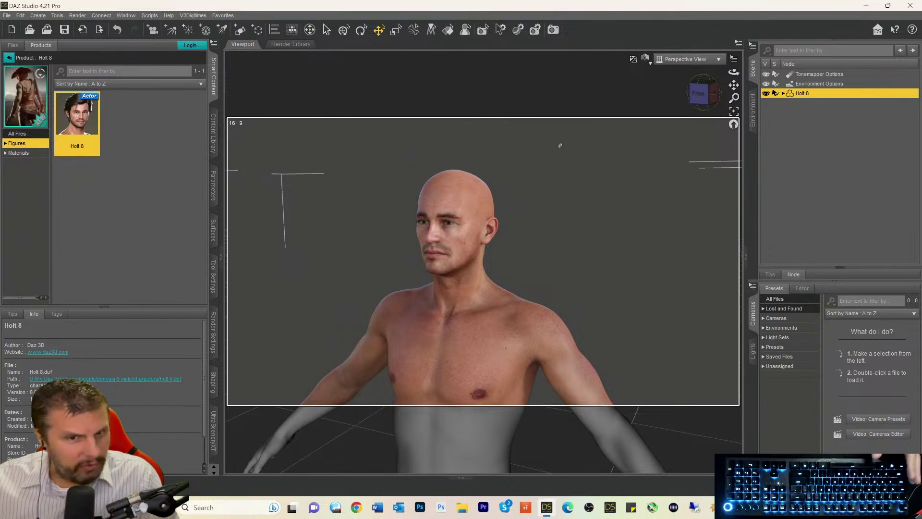
pyautogui.click(214, 232)
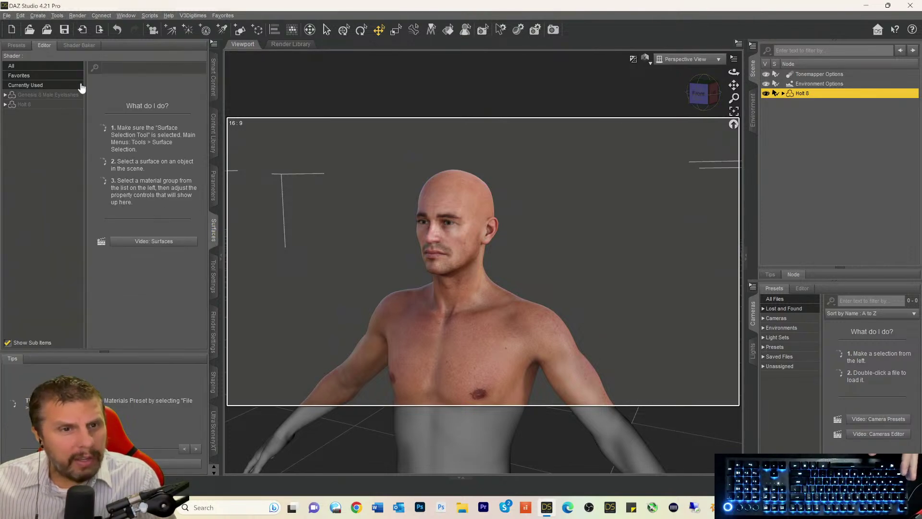
pyautogui.click(25, 105)
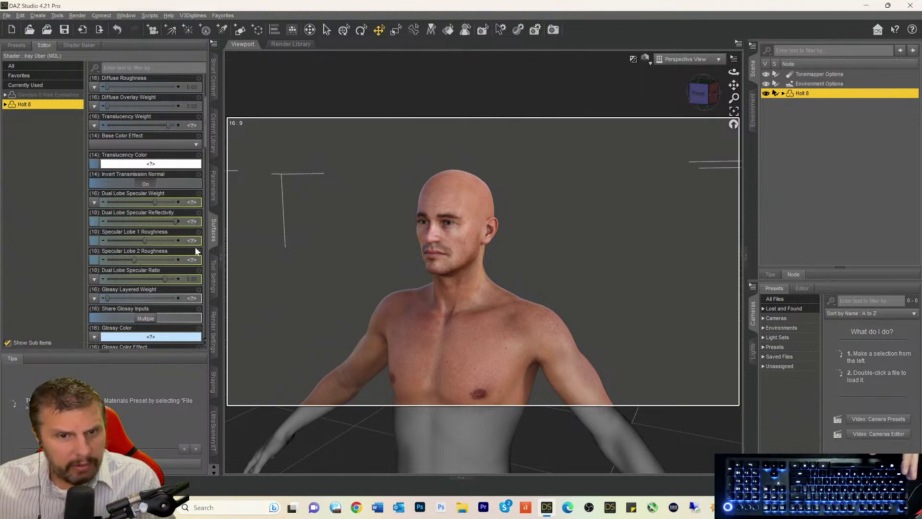
pyautogui.click(5, 104)
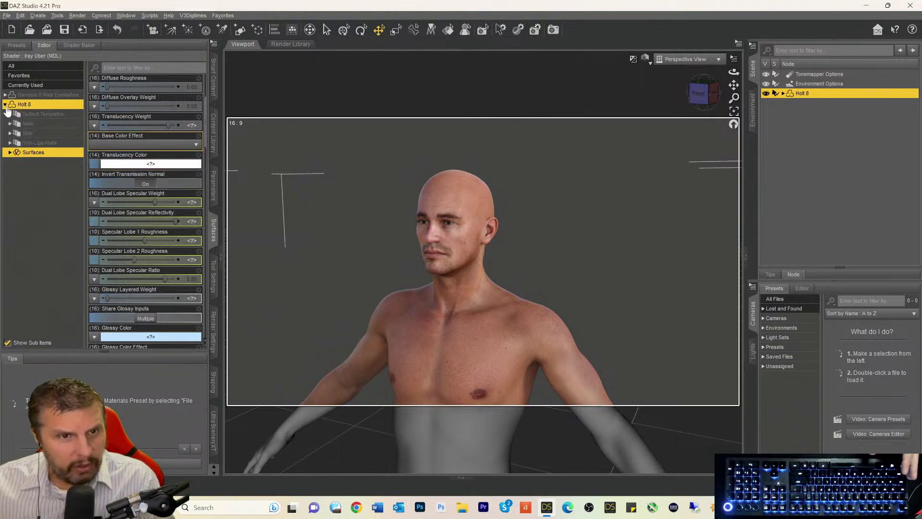
pyautogui.click(25, 135)
pyautogui.click(9, 133)
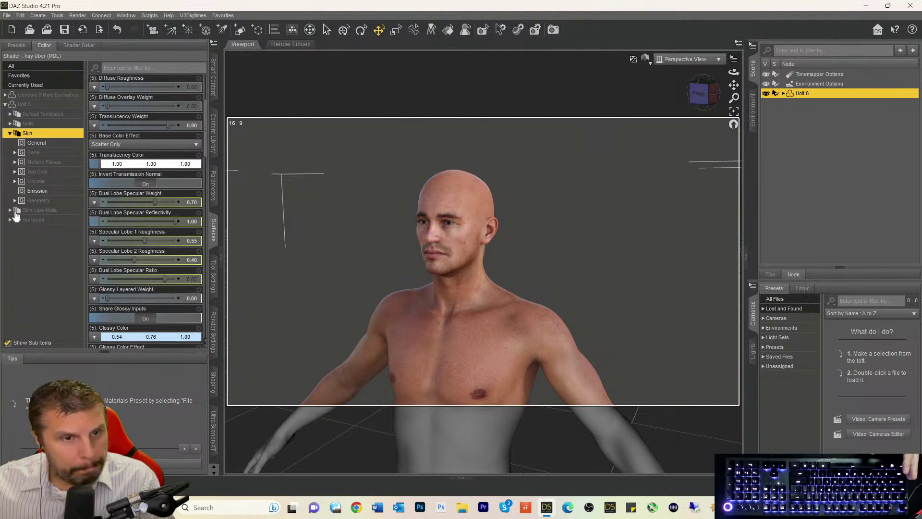
# - Expand Holt 8's individual surfaces and select only the Torso surface to inspect its shader properties
pyautogui.click(13, 220)
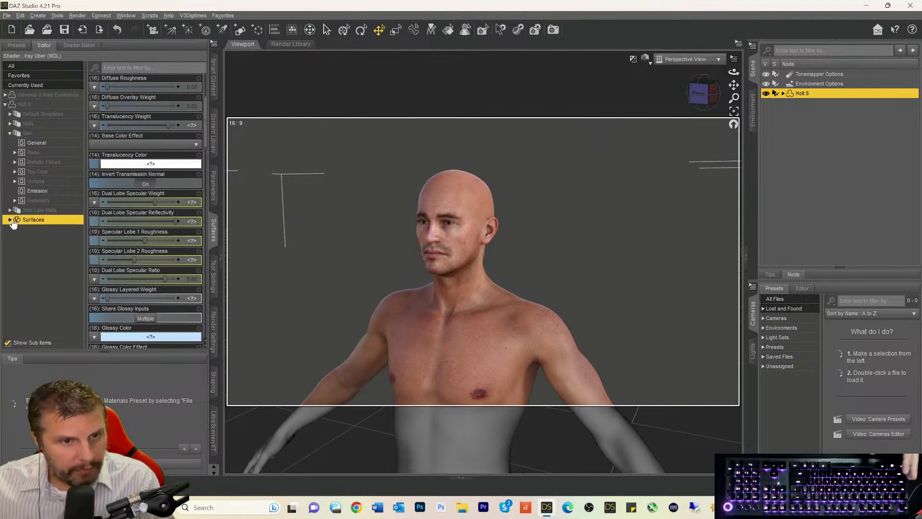
pyautogui.click(10, 220)
pyautogui.scroll(-2, 31, 233)
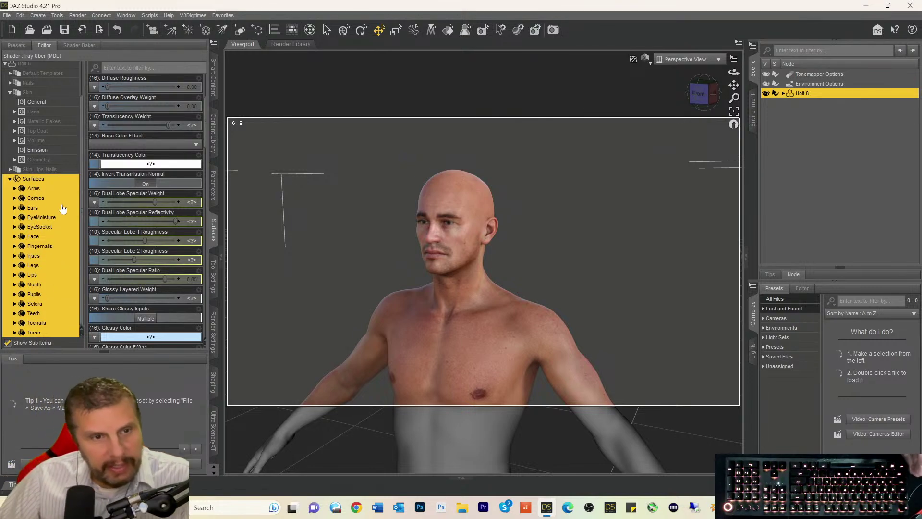
pyautogui.click(38, 333)
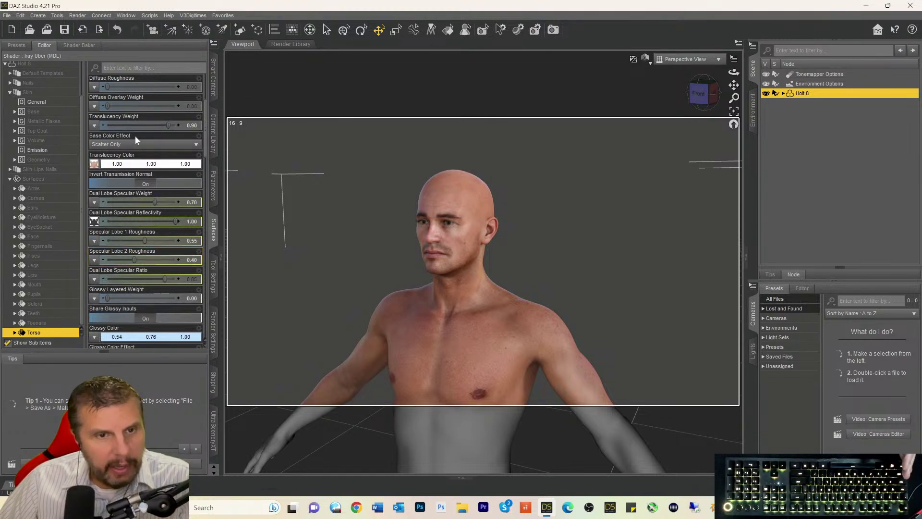
# - Examine the Torso surface's shader properties, including the dual lobe specular, glossy, top coat, transmitted color and SSS settings
pyautogui.scroll(-15, 151, 108)
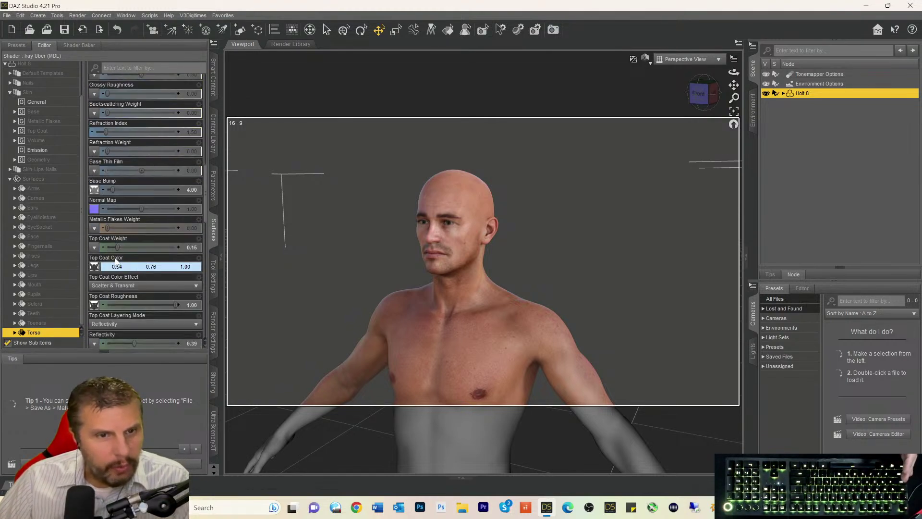
pyautogui.scroll(5, 127, 215)
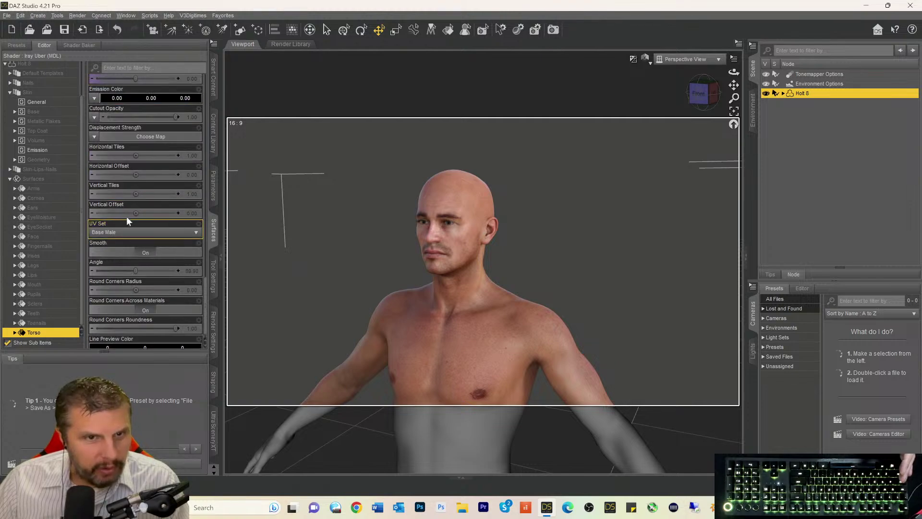
pyautogui.scroll(1, 127, 217)
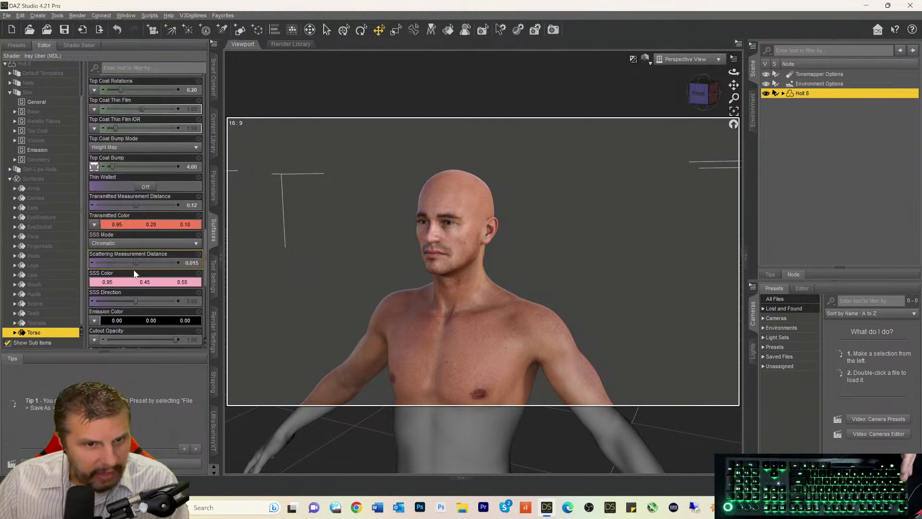
pyautogui.scroll(9, 124, 278)
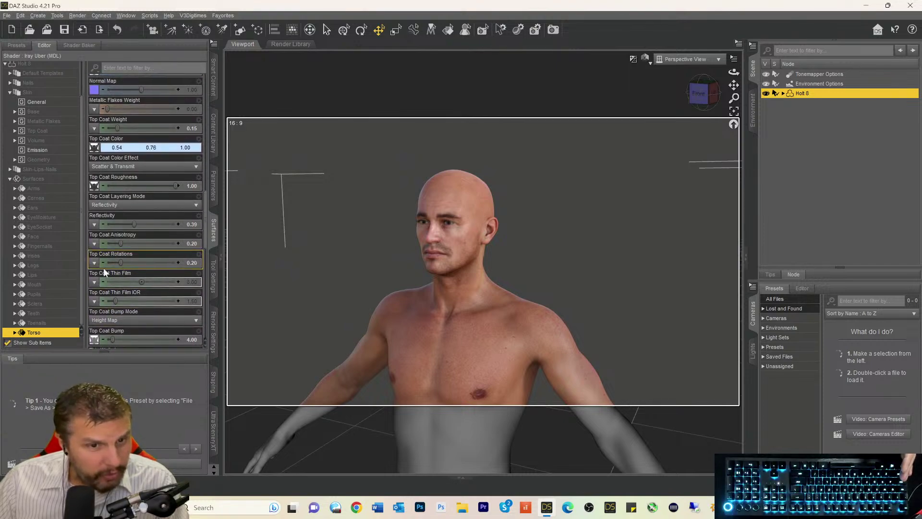
pyautogui.scroll(3, 101, 250)
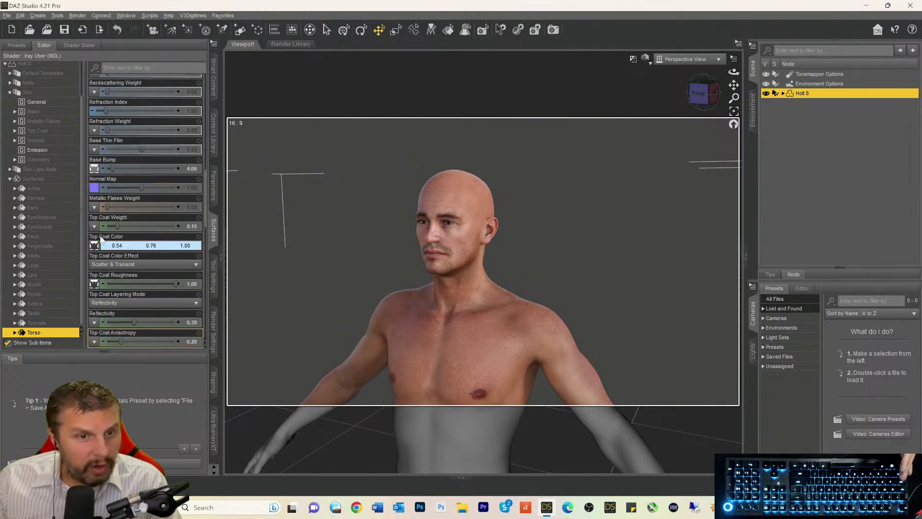
pyautogui.scroll(8, 100, 236)
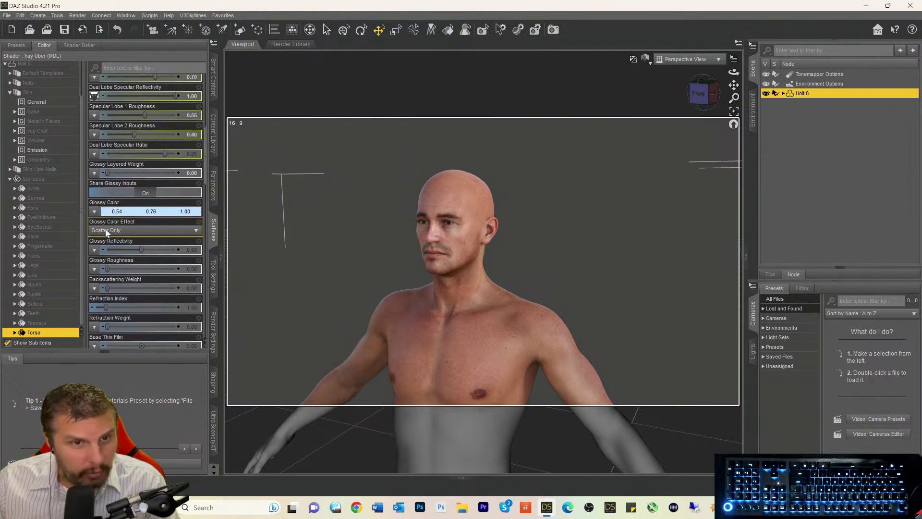
pyautogui.scroll(-3, 105, 228)
pyautogui.scroll(3, 104, 227)
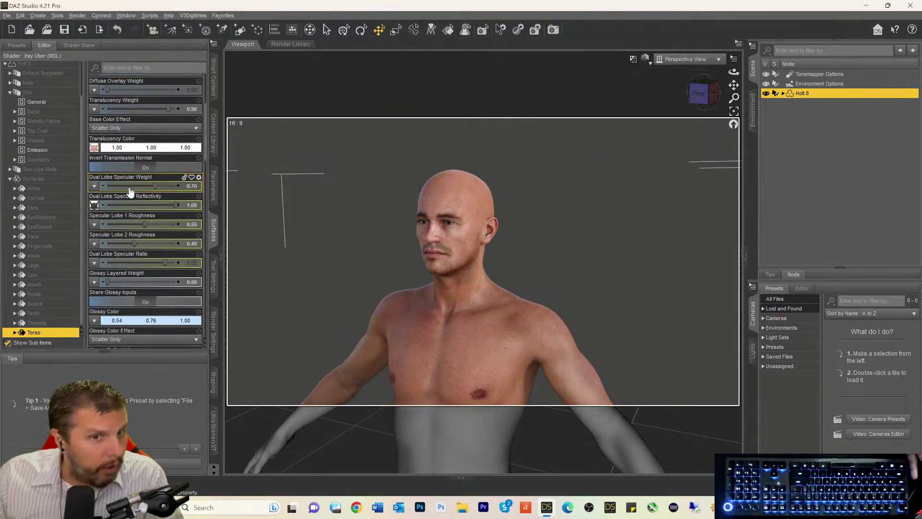
pyautogui.scroll(-2, 120, 242)
pyautogui.scroll(-3, 122, 246)
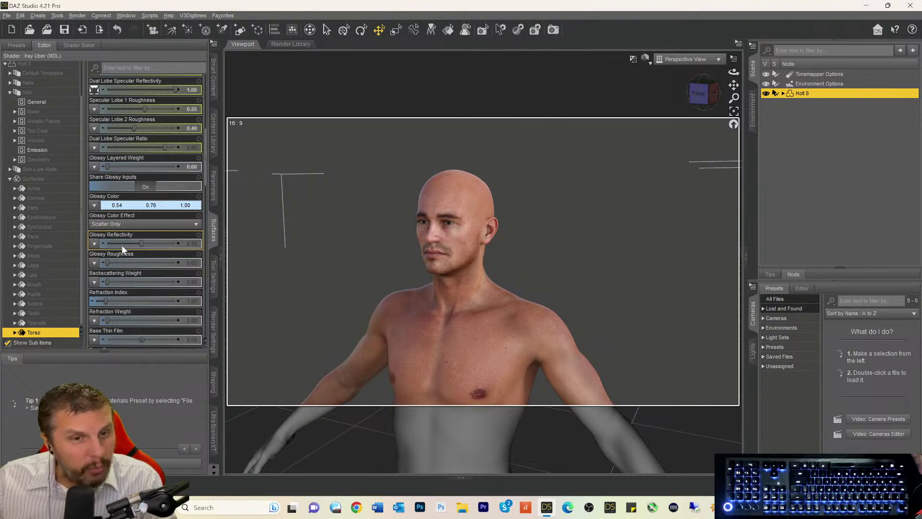
pyautogui.scroll(2, 122, 247)
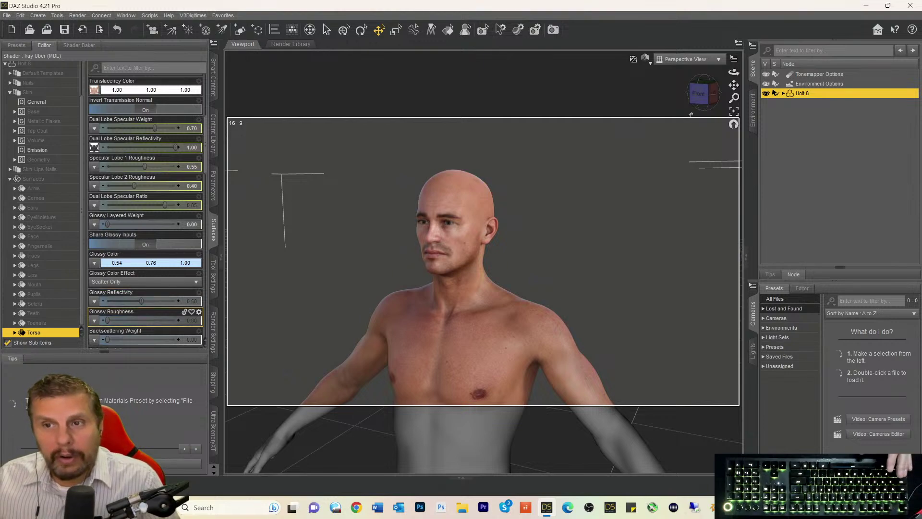
# - Face Holt 8 from the front and convert his skin with the 1CPBR Convert to PBRSkin - Keep Translucency script
pyautogui.moveTo(701, 93); pyautogui.dragTo(695, 100)
pyautogui.click(222, 16)
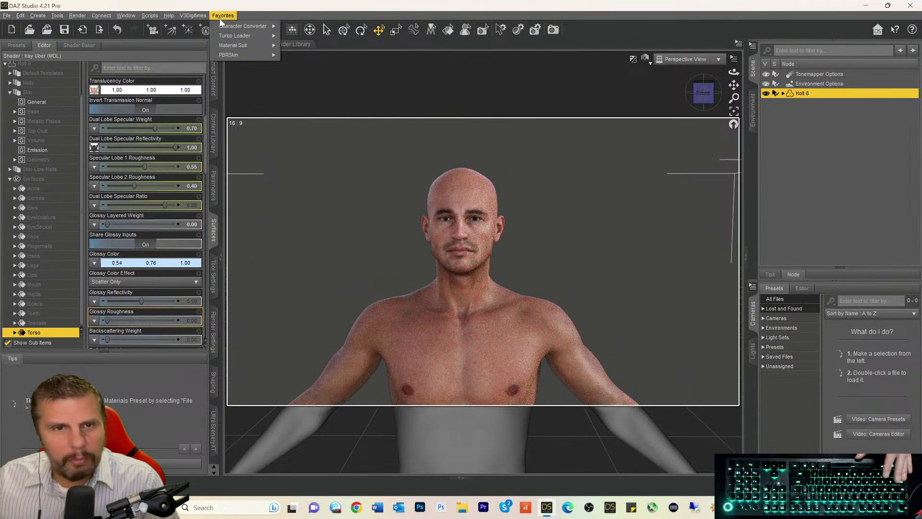
pyautogui.moveTo(226, 54)
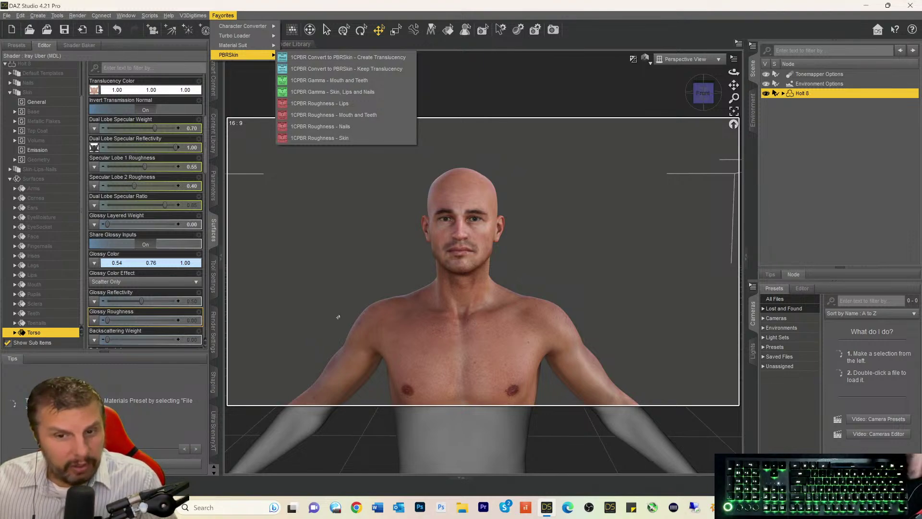
pyautogui.click(620, 32)
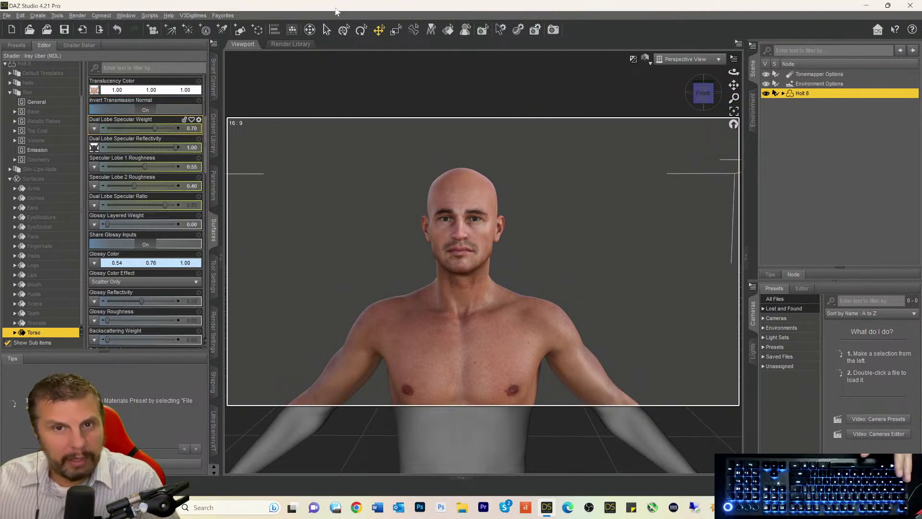
pyautogui.click(222, 16)
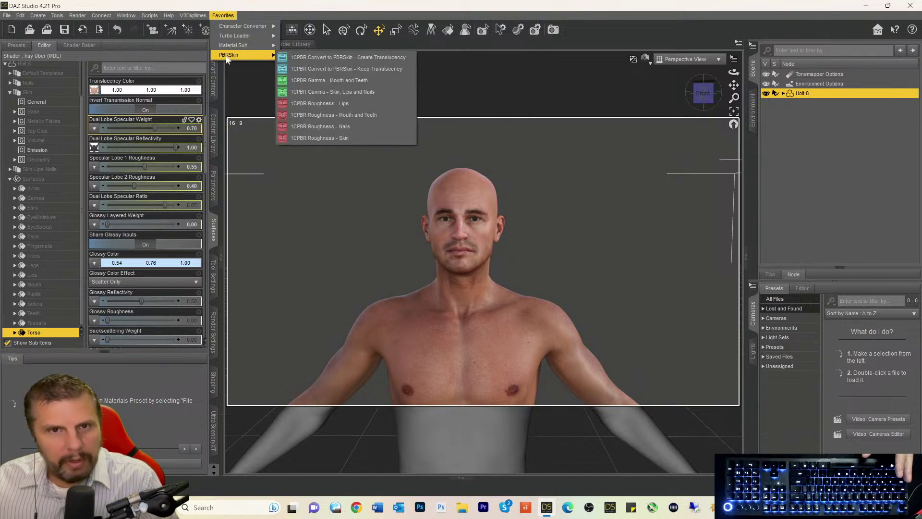
pyautogui.click(301, 68)
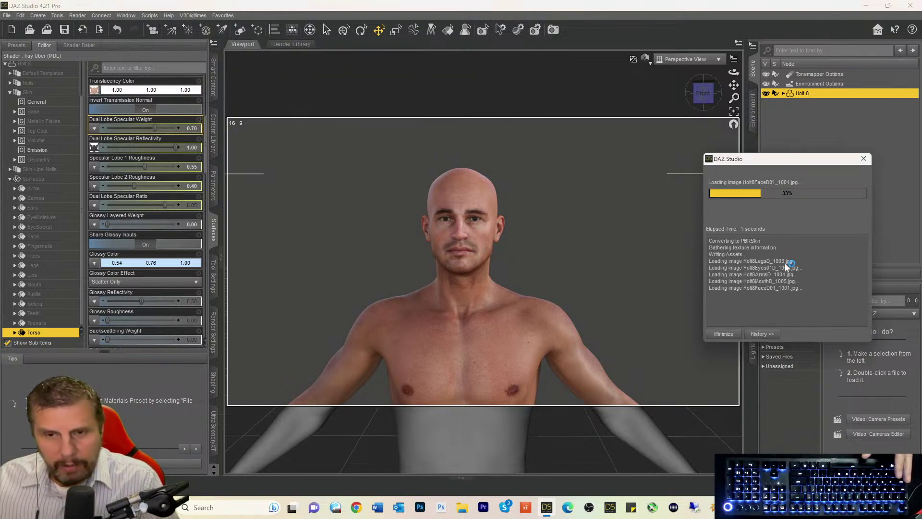
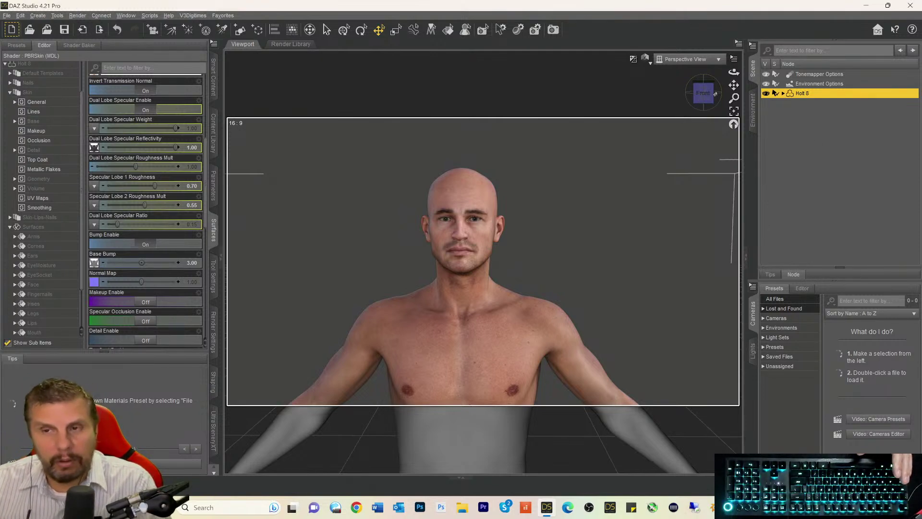
# - Inspect Holt 8's converted PBRSkin at a three-quarter angle and from the front
pyautogui.moveTo(709, 98); pyautogui.dragTo(738, 103)
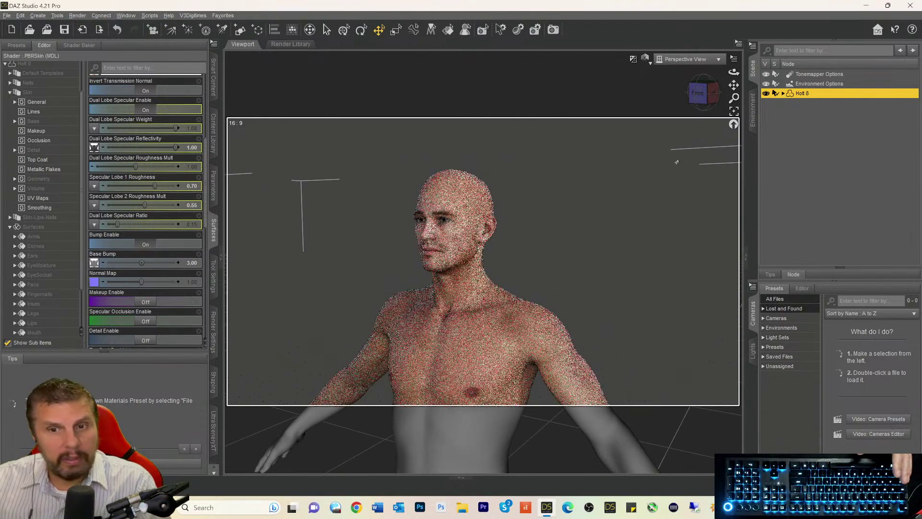
pyautogui.click(691, 99)
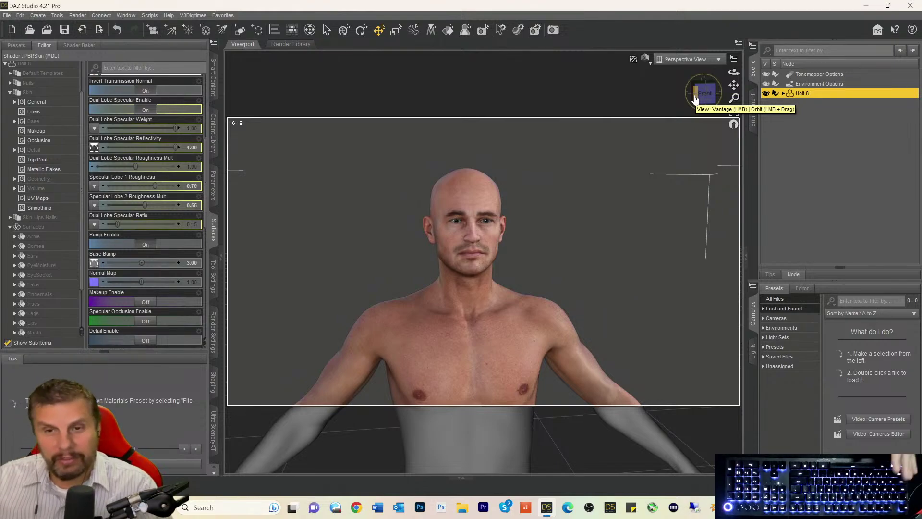
pyautogui.moveTo(704, 99); pyautogui.dragTo(716, 91)
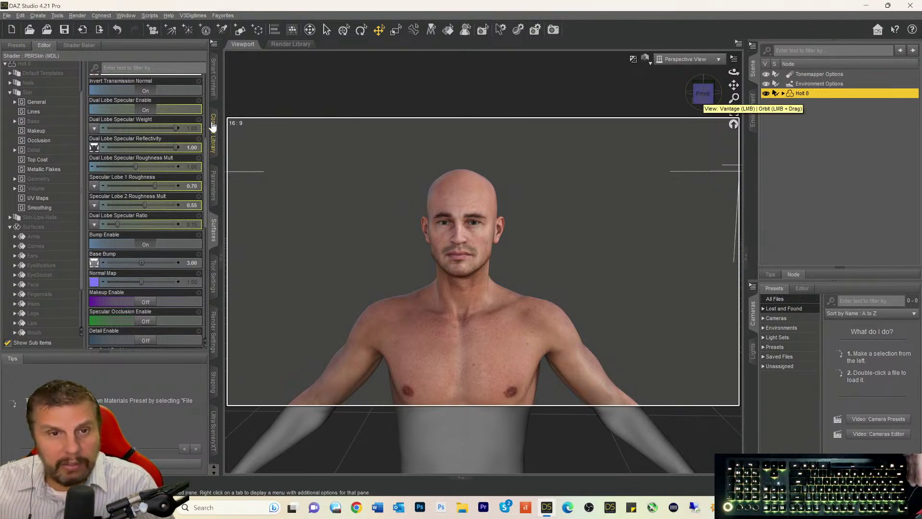
# - Leave the Holt 8 product and filter the Utilities products by "skin manager"
pyautogui.click(214, 79)
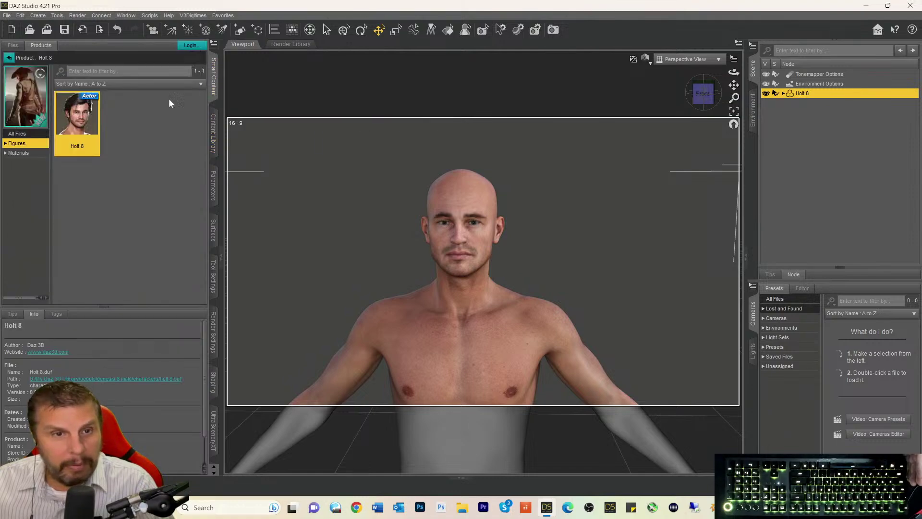
pyautogui.click(9, 57)
pyautogui.scroll(-6, 34, 260)
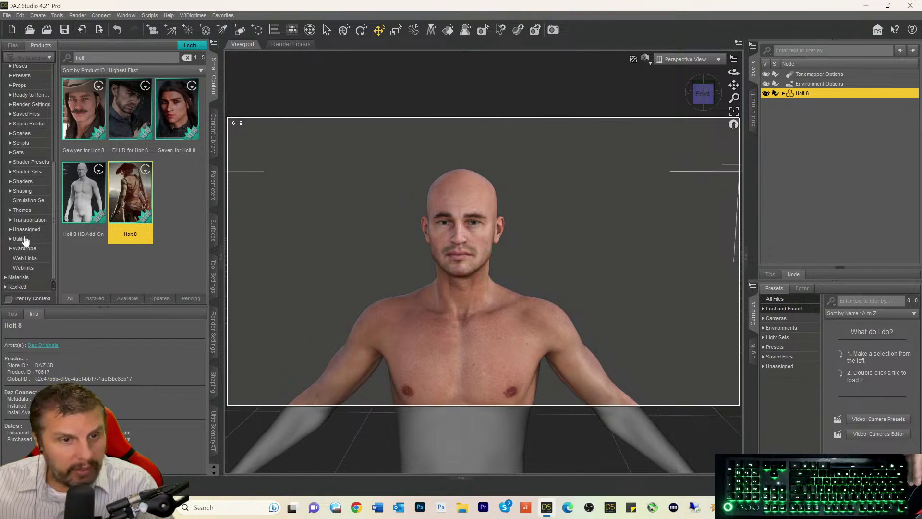
pyautogui.click(21, 239)
pyautogui.doubleClick(109, 60)
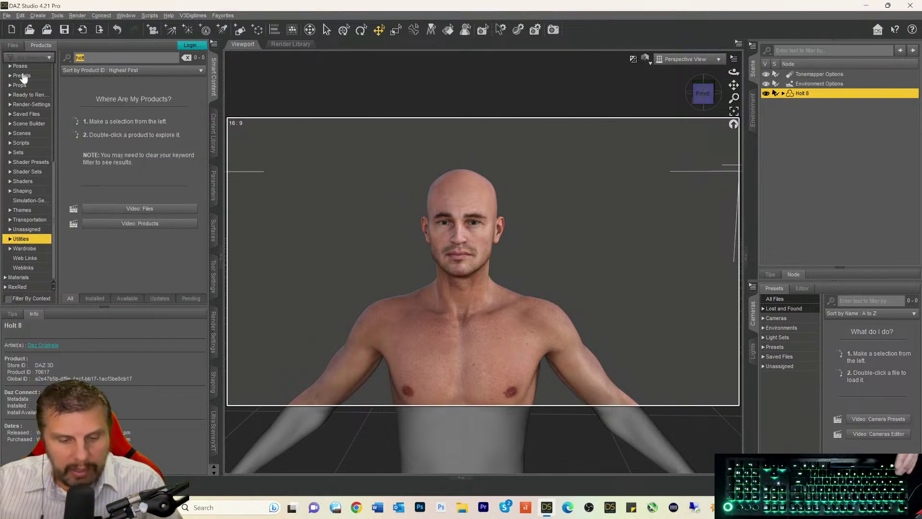
pyautogui.write('ski')
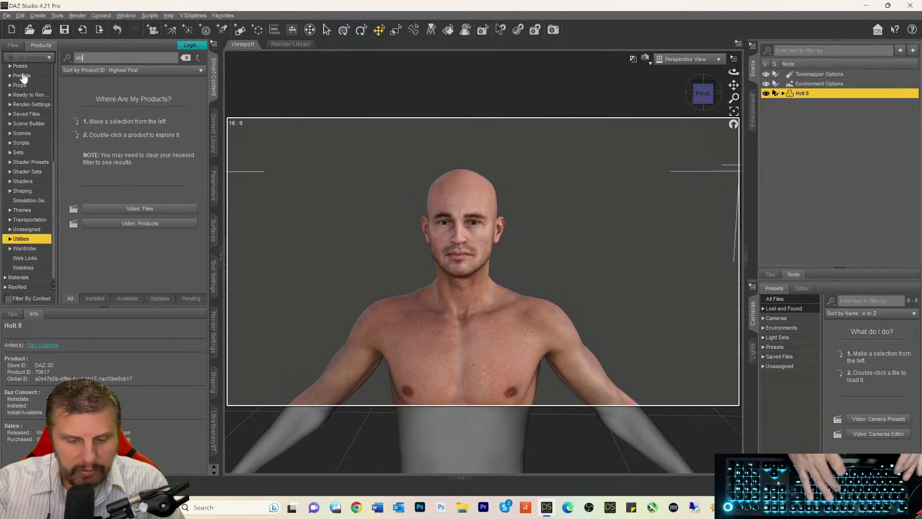
pyautogui.write('n manager')
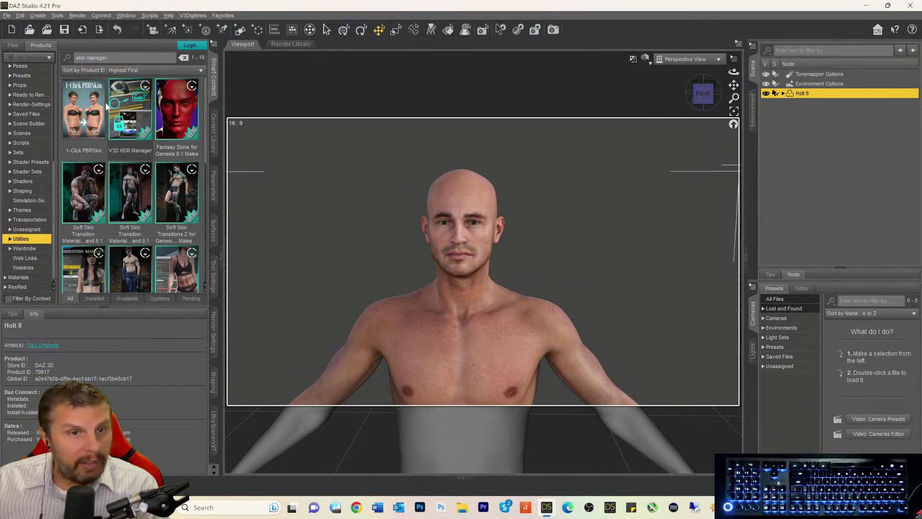
# - Look through the filtered skin utilities and select the Ultimate PBRSkin Manager product
pyautogui.moveTo(77, 113)
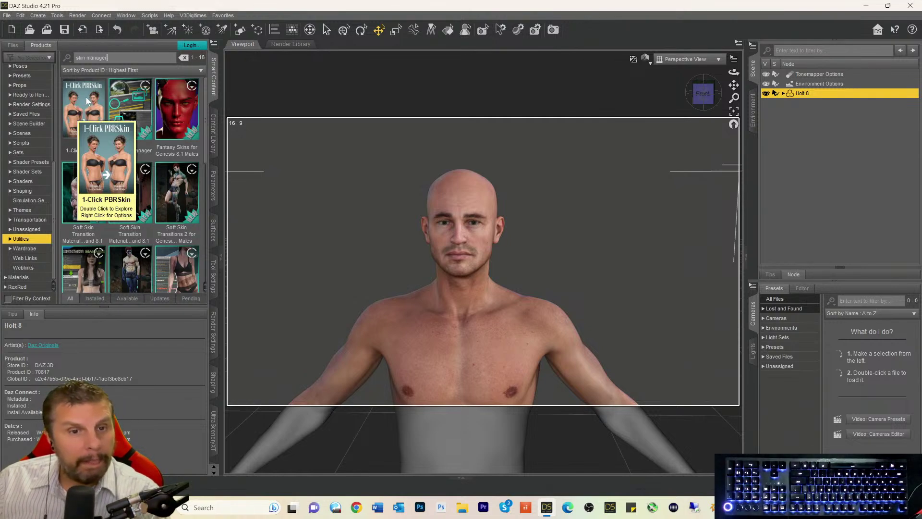
pyautogui.scroll(-5, 177, 261)
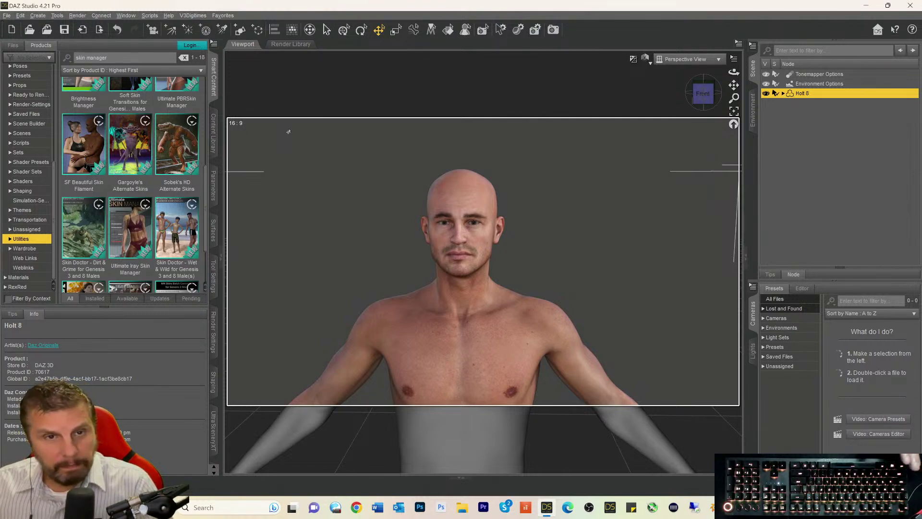
pyautogui.moveTo(734, 85); pyautogui.dragTo(734, 102)
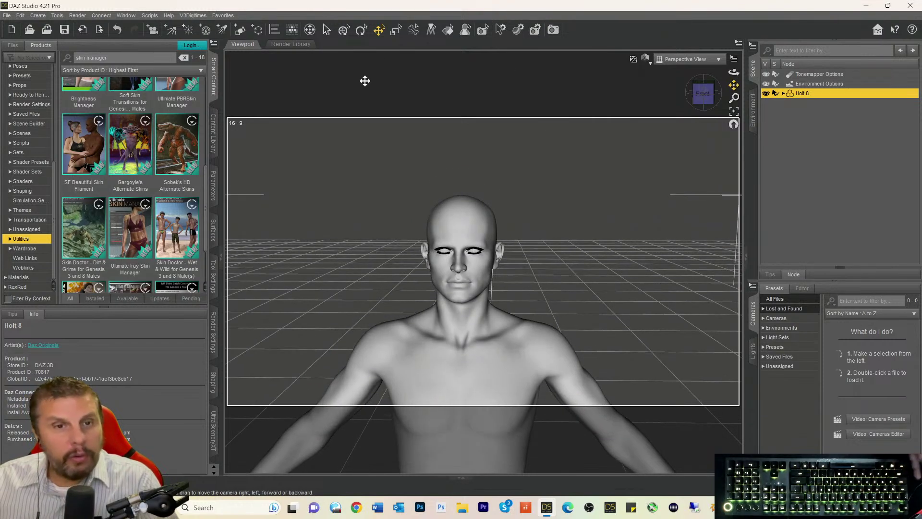
pyautogui.moveTo(175, 90)
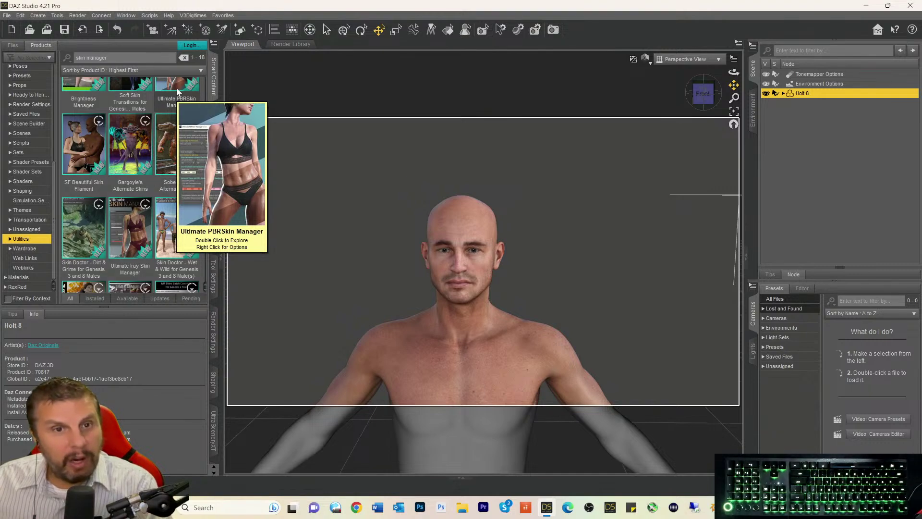
pyautogui.moveTo(123, 252)
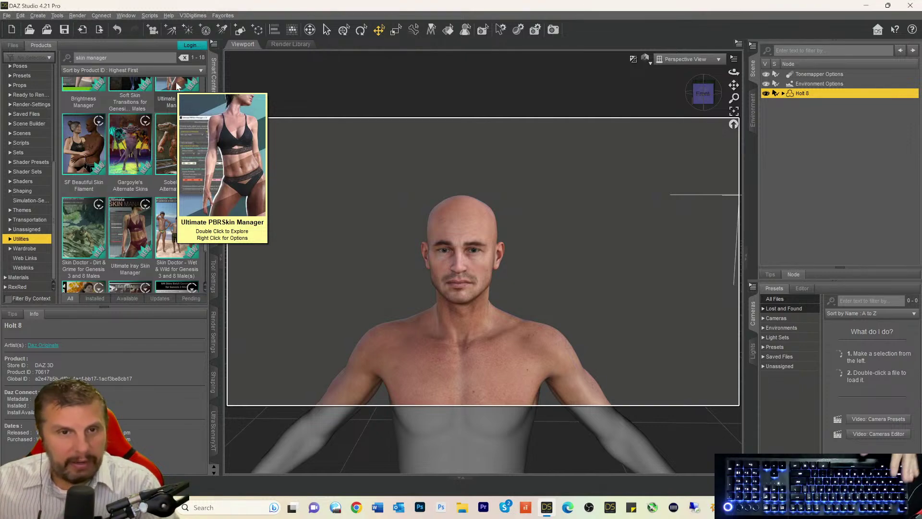
pyautogui.click(172, 98)
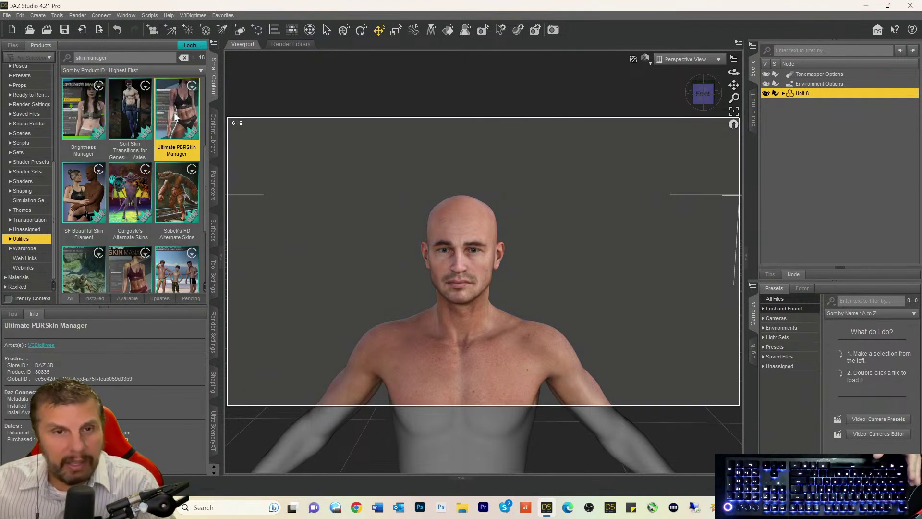
pyautogui.moveTo(176, 117)
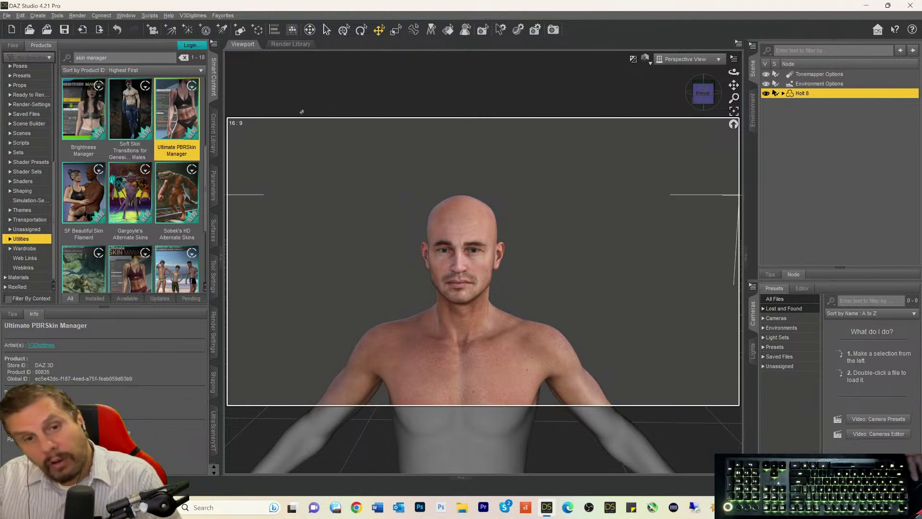
# - Reframe Holt 8's head and chest, open the Ultimate PBRSkin Manager product and select its V3DSM 01 Ultimate PBRSkin Manager script
pyautogui.moveTo(690, 95); pyautogui.dragTo(675, 96)
pyautogui.click(699, 94)
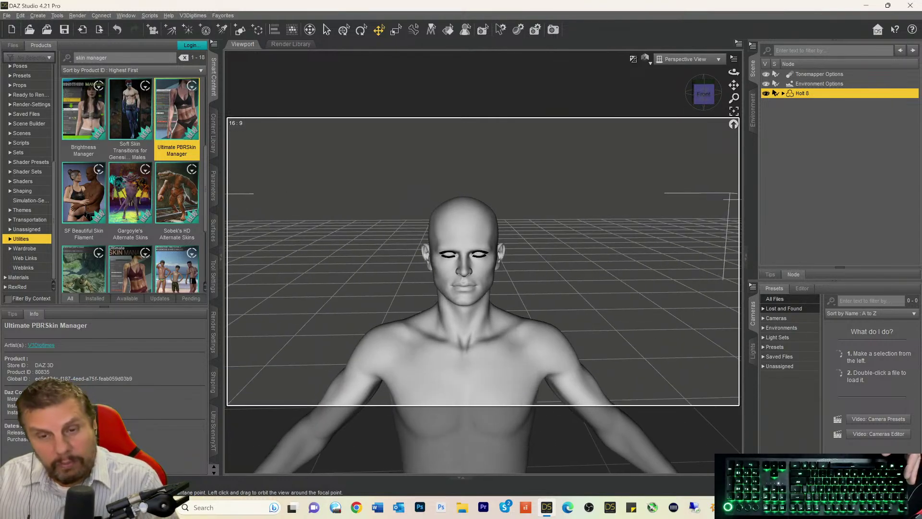
pyautogui.moveTo(732, 85); pyautogui.dragTo(693, 195)
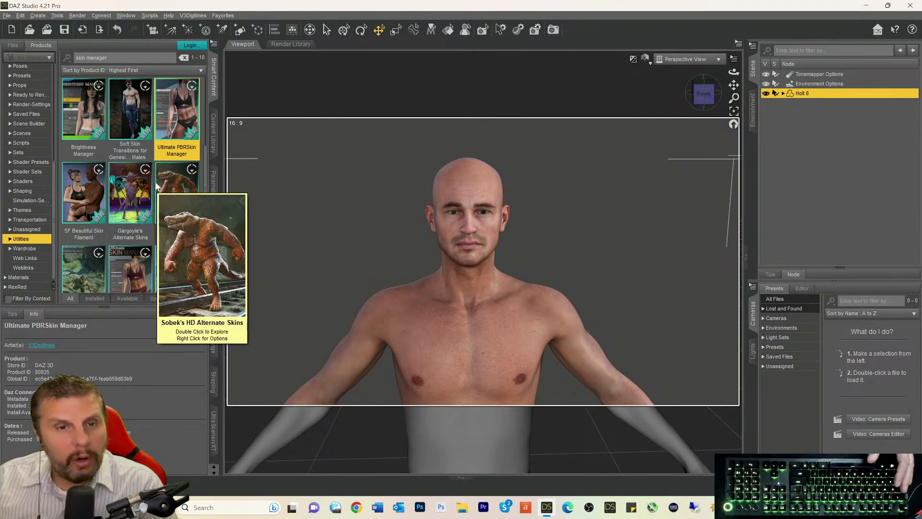
pyautogui.doubleClick(175, 108)
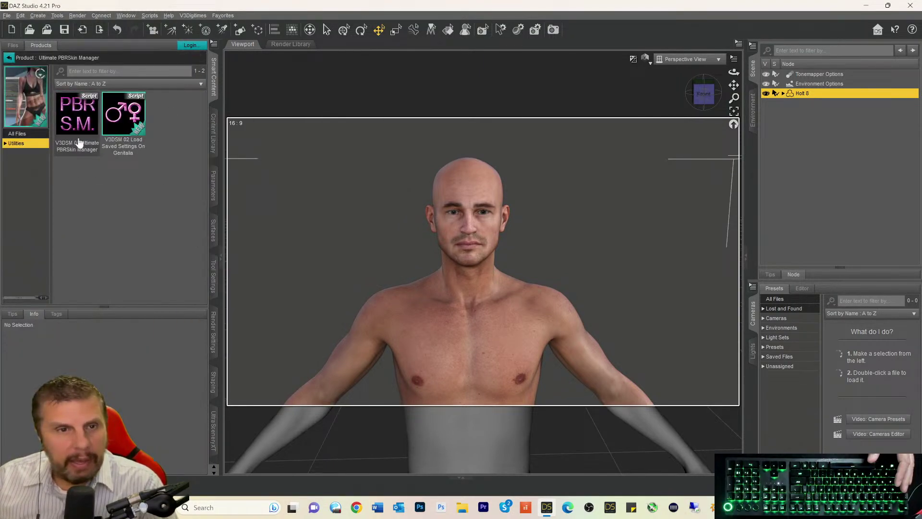
pyautogui.moveTo(75, 120)
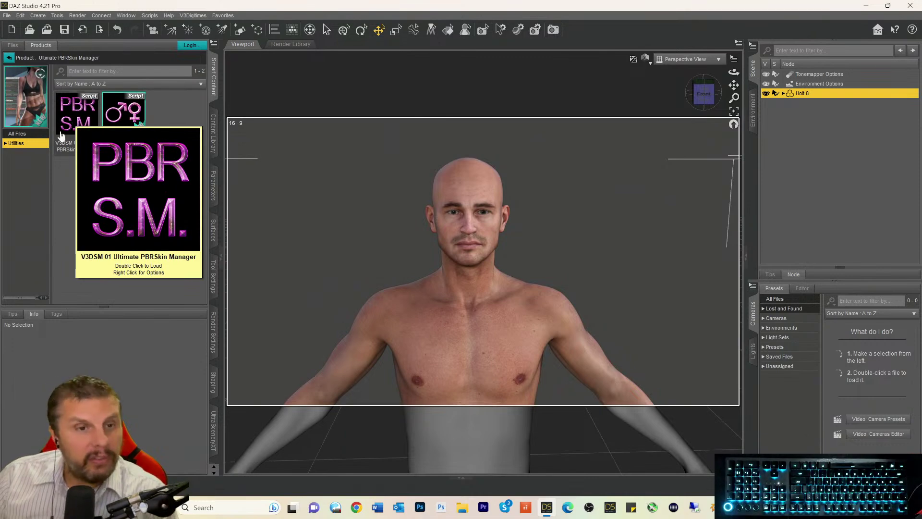
pyautogui.click(69, 124)
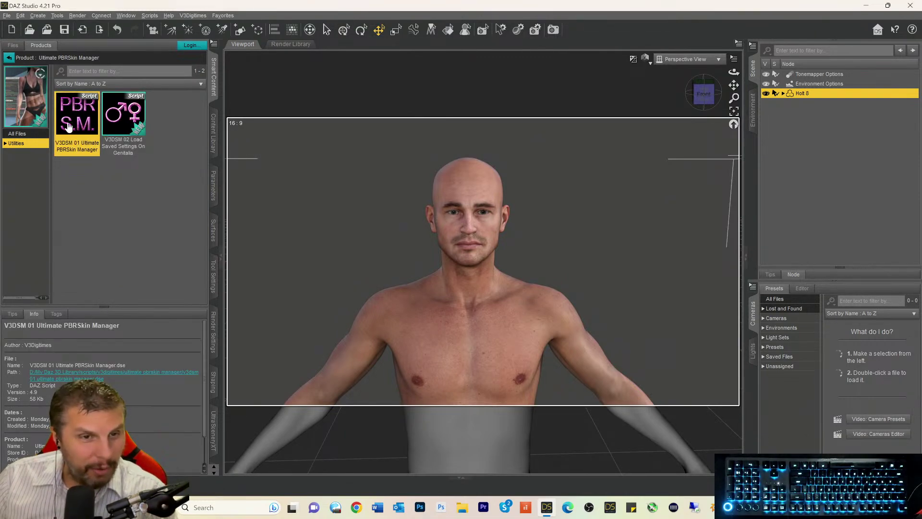
# - Run the V3DSM 01 Ultimate PBRSkin Manager script on Holt 8 and set the Translucency Weight to 0.89
pyautogui.moveTo(77, 122)
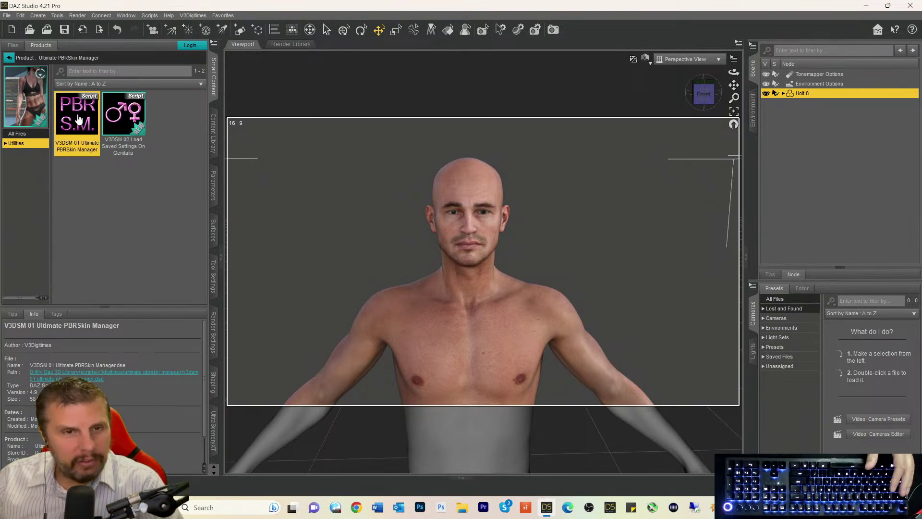
pyautogui.doubleClick(79, 118)
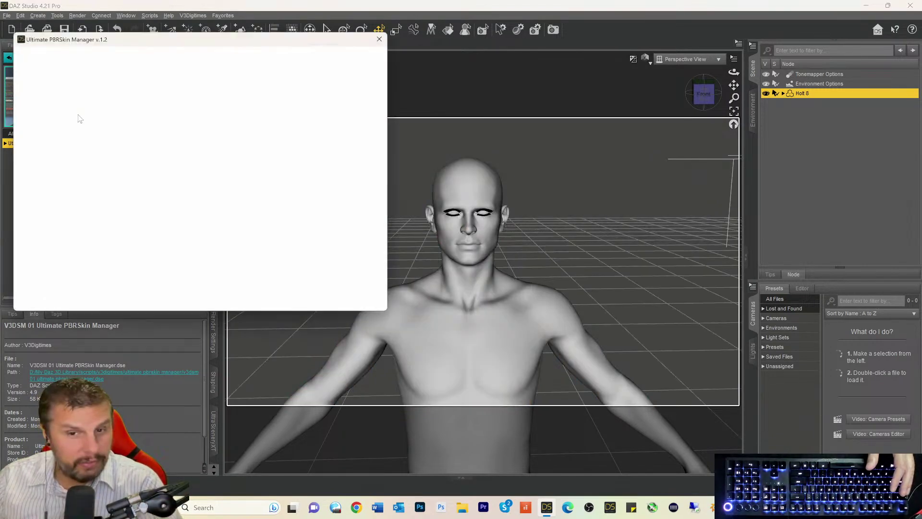
pyautogui.moveTo(156, 44); pyautogui.dragTo(171, 56)
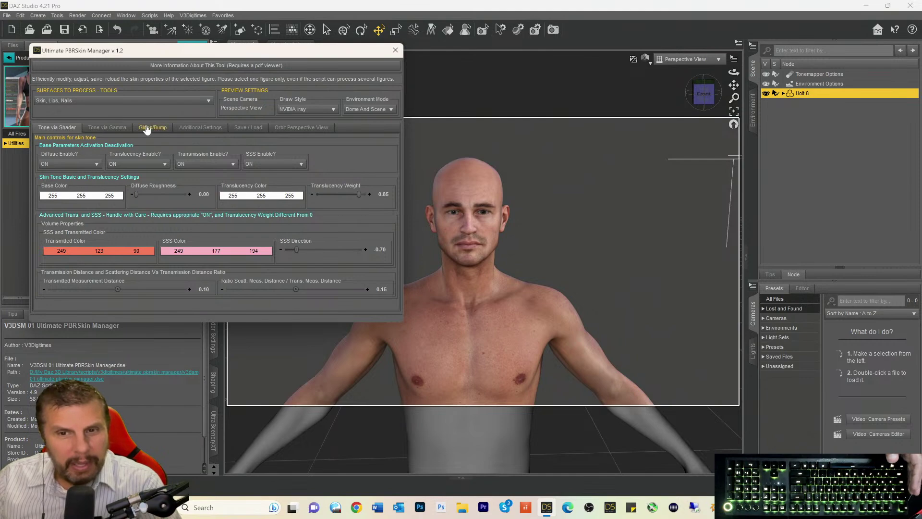
pyautogui.click(369, 194)
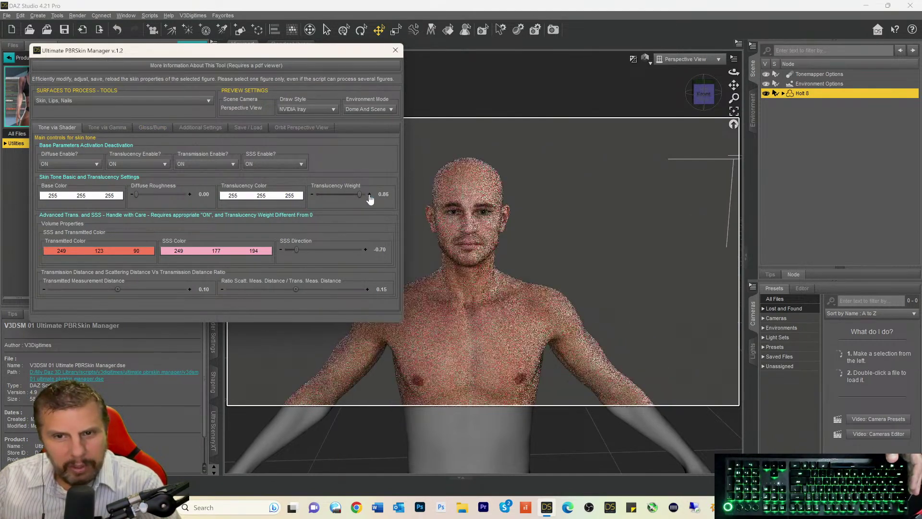
pyautogui.click(369, 194)
pyautogui.click(368, 195)
pyautogui.click(369, 195)
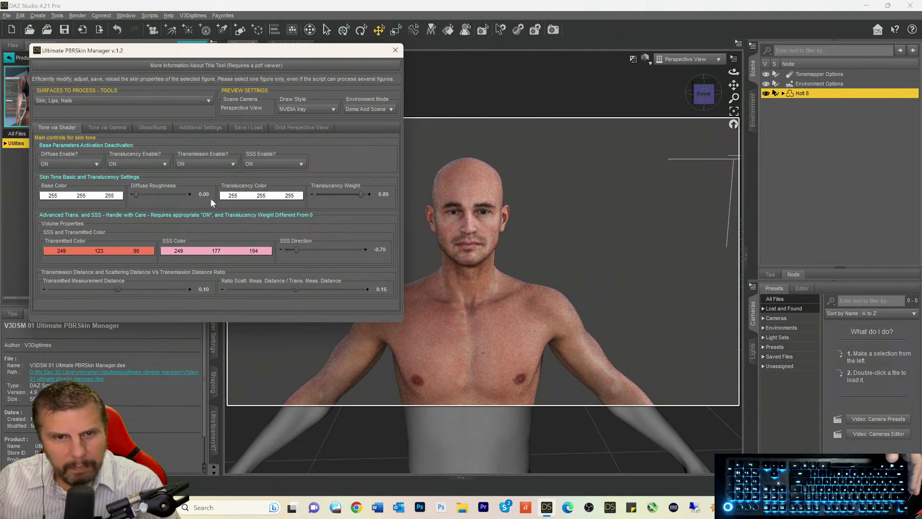
# - Set the skin's Translucency Color to a pale lavender of 211, 200, 219
pyautogui.click(247, 195)
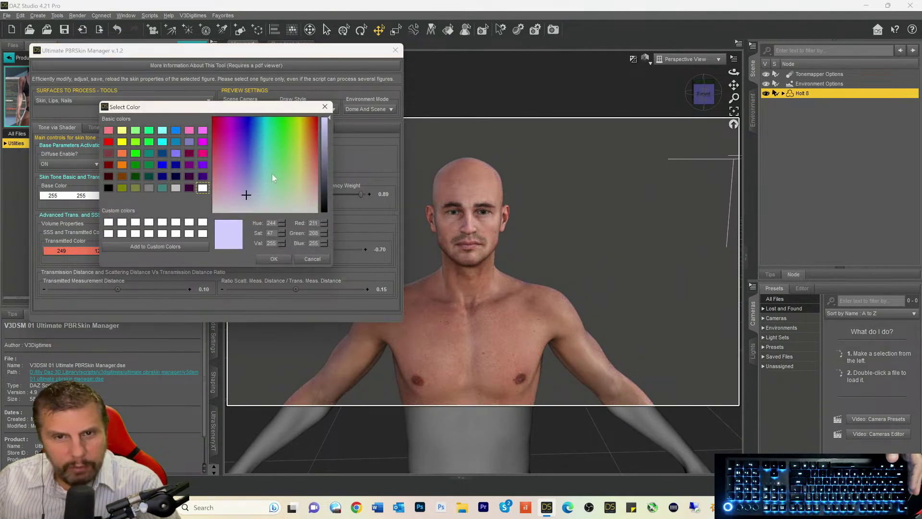
pyautogui.click(329, 123)
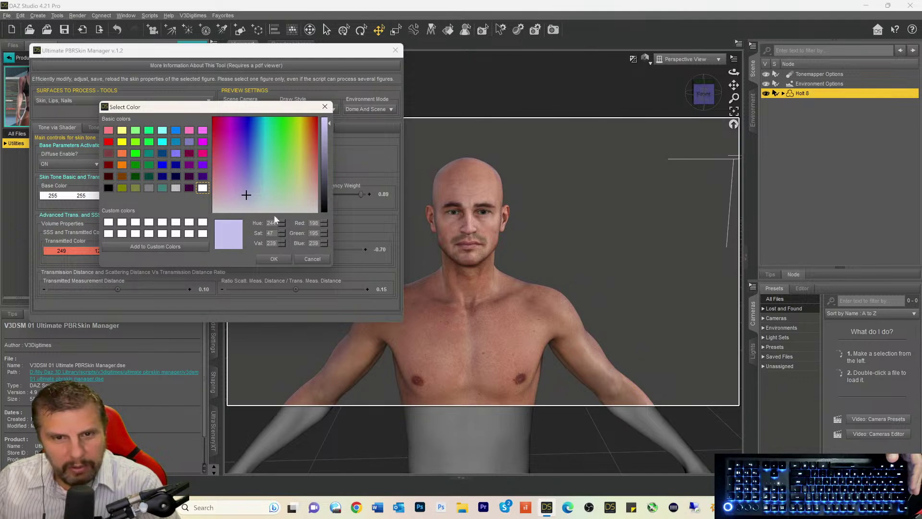
pyautogui.click(273, 259)
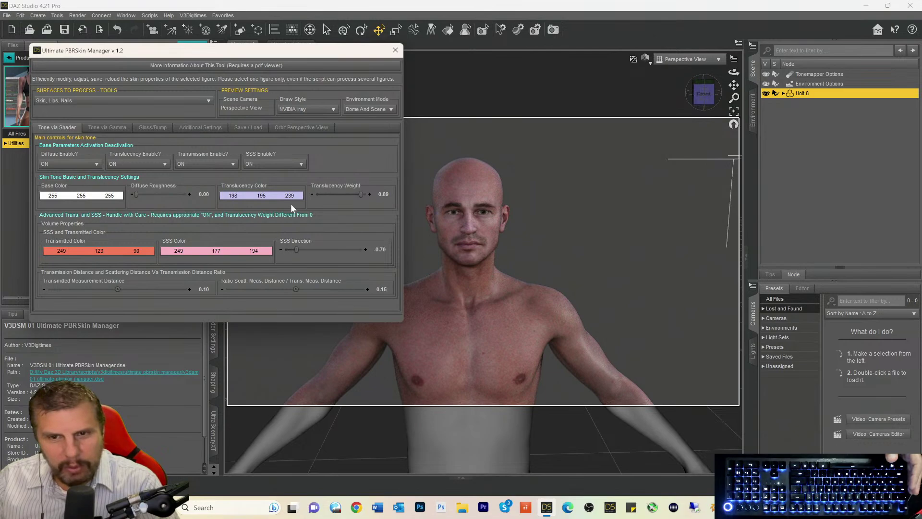
pyautogui.moveTo(295, 195); pyautogui.dragTo(240, 196)
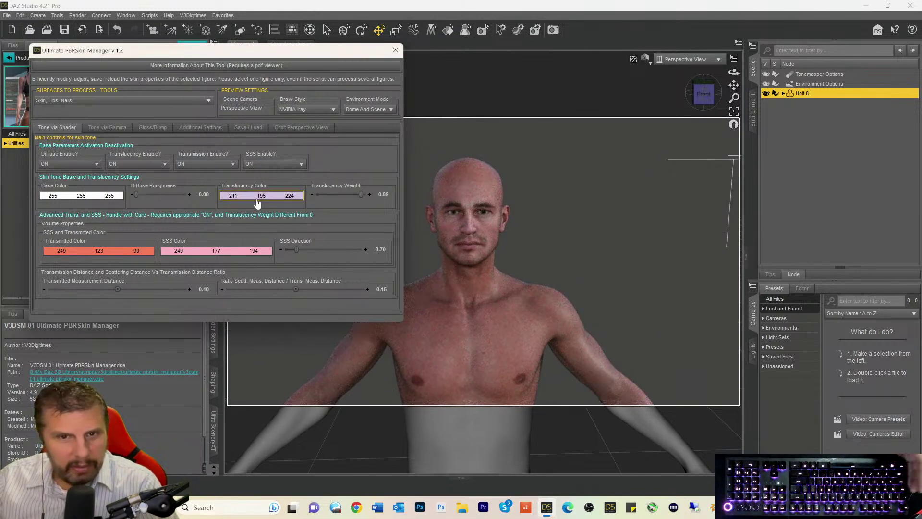
pyautogui.moveTo(261, 197); pyautogui.dragTo(265, 197)
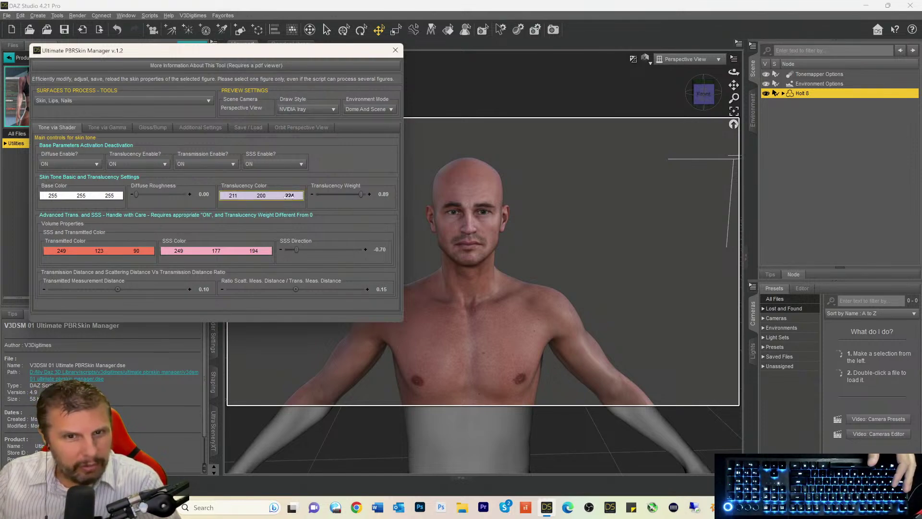
pyautogui.moveTo(287, 196); pyautogui.dragTo(286, 197)
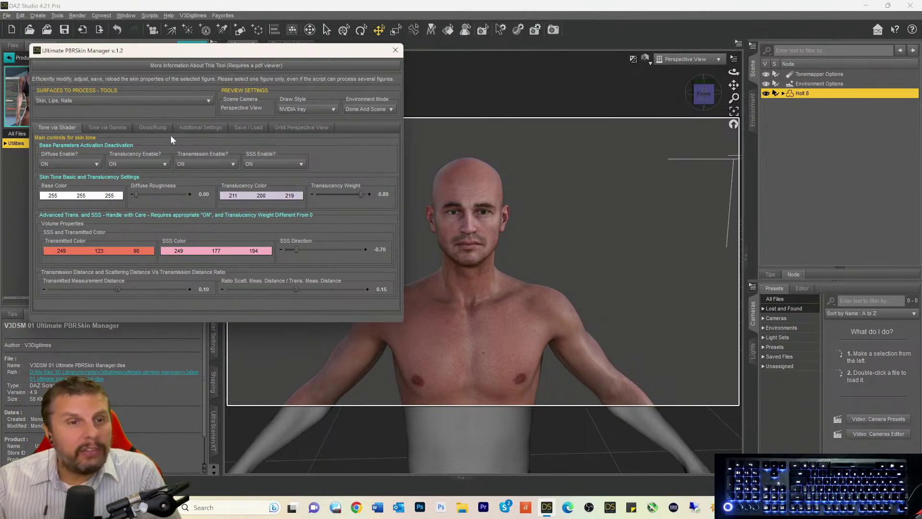
pyautogui.moveTo(170, 52); pyautogui.dragTo(189, 100)
pyautogui.moveTo(80, 99); pyautogui.dragTo(89, 116)
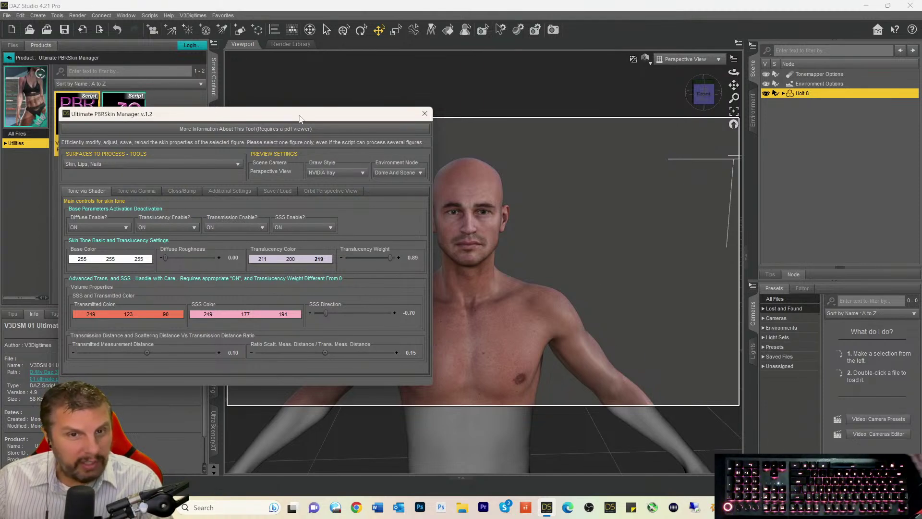
pyautogui.moveTo(300, 117); pyautogui.dragTo(279, 110)
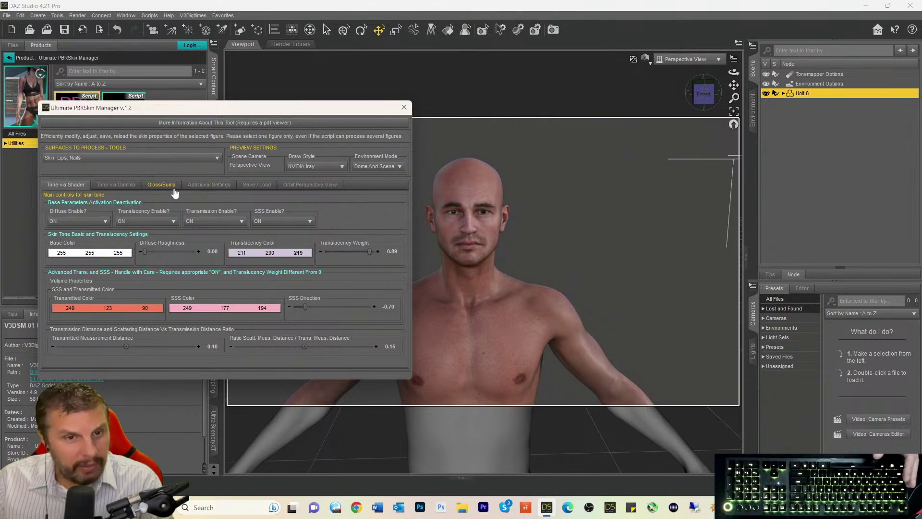
pyautogui.moveTo(197, 115)
pyautogui.mouseDown()
pyautogui.moveTo(199, 87)
pyautogui.moveTo(199, 98)
pyautogui.mouseUp()
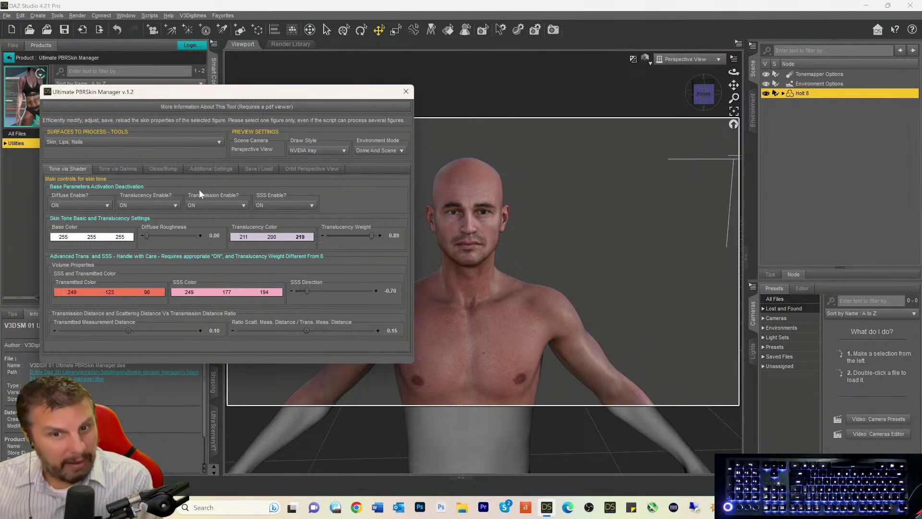
pyautogui.moveTo(220, 93)
pyautogui.mouseDown()
pyautogui.moveTo(226, 72)
pyautogui.moveTo(219, 77)
pyautogui.mouseUp()
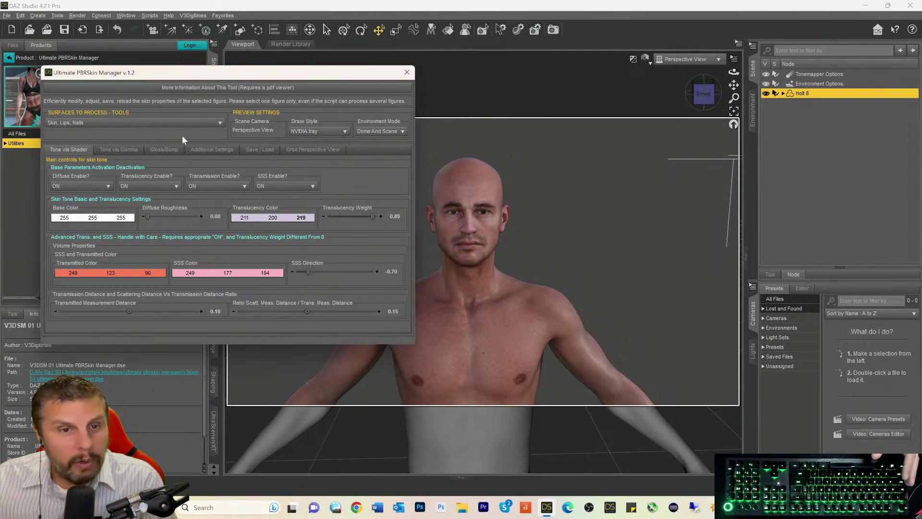
# - Lower the skin's D.L.S. Reflectivity to 0.58 in the gloss and bump settings, and close the Ultimate PBRSkin Manager
pyautogui.click(161, 151)
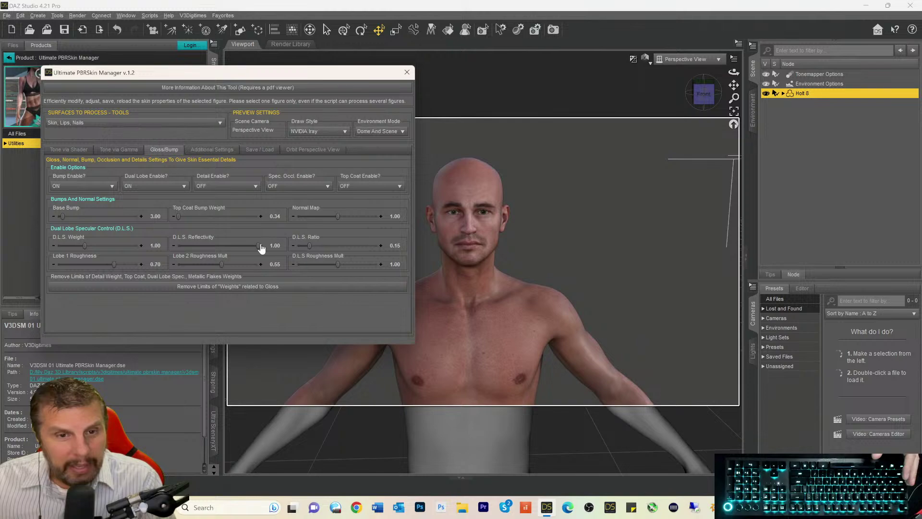
pyautogui.moveTo(260, 246); pyautogui.dragTo(245, 247)
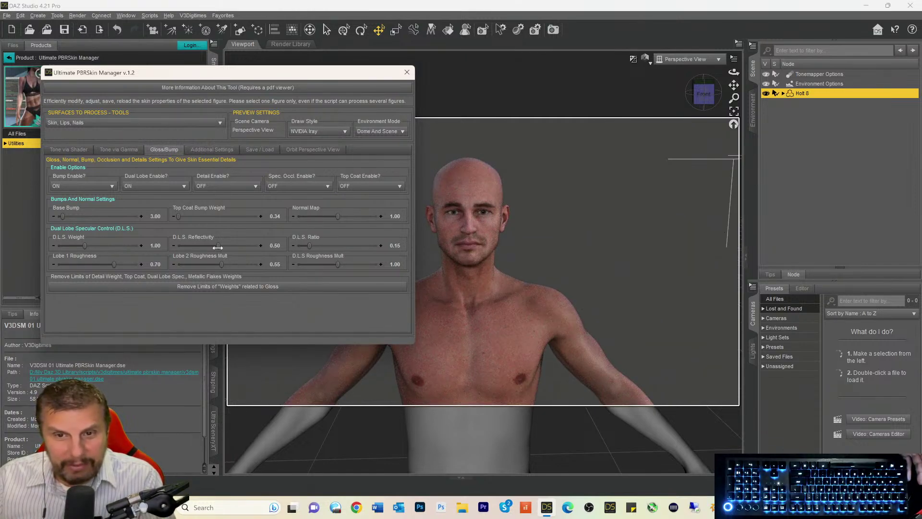
pyautogui.moveTo(218, 247); pyautogui.dragTo(225, 250)
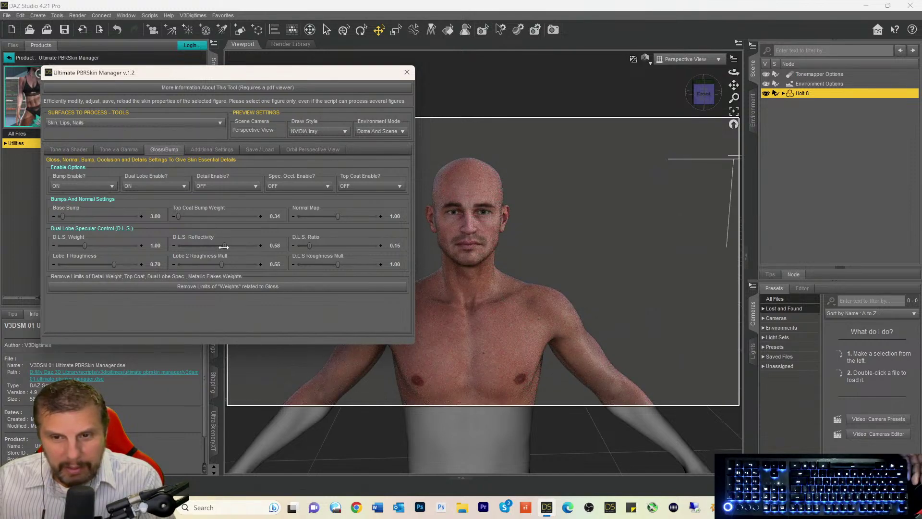
pyautogui.moveTo(203, 73); pyautogui.dragTo(200, 58)
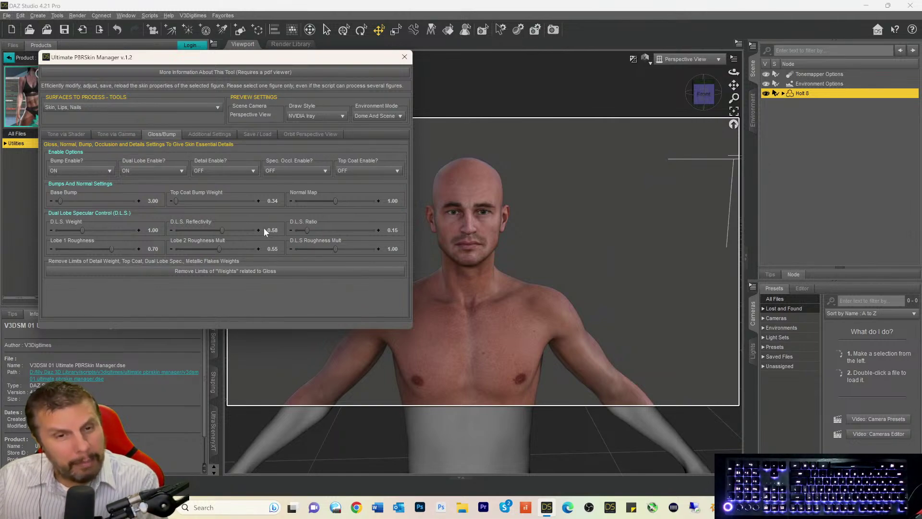
pyautogui.moveTo(239, 58); pyautogui.dragTo(213, 55)
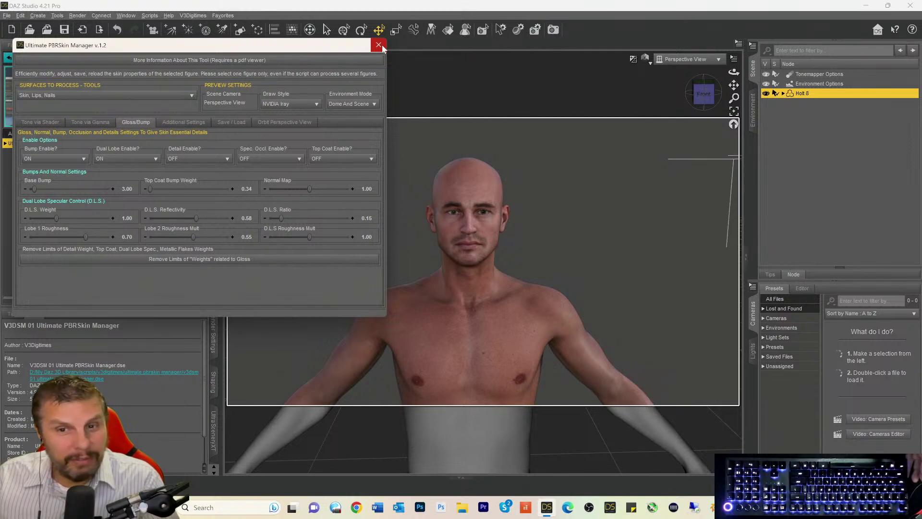
pyautogui.click(380, 46)
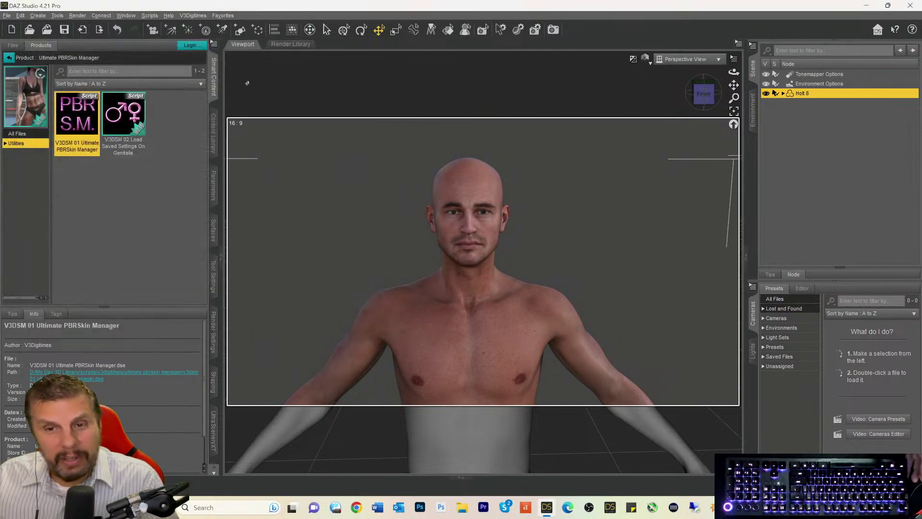
# - Inspect Holt 8's adjusted skin from the side, at a three-quarter angle and from the front
pyautogui.click(713, 103)
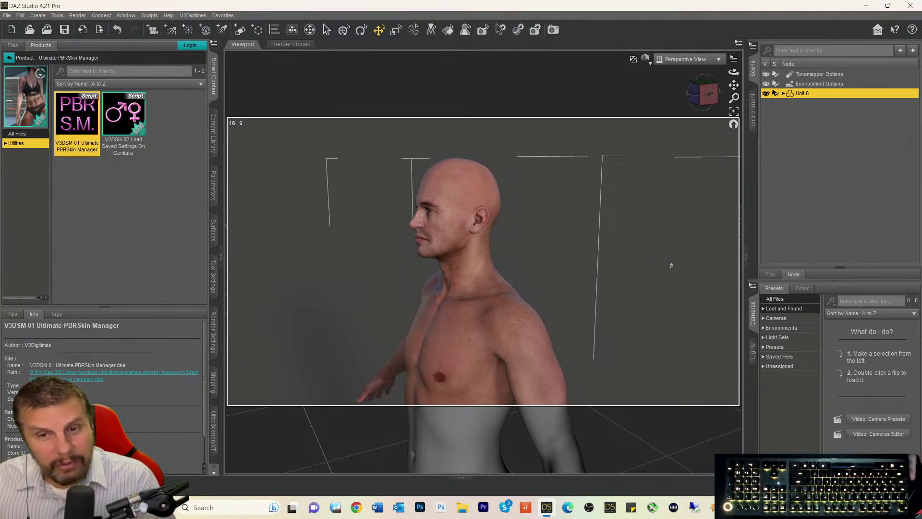
pyautogui.click(702, 101)
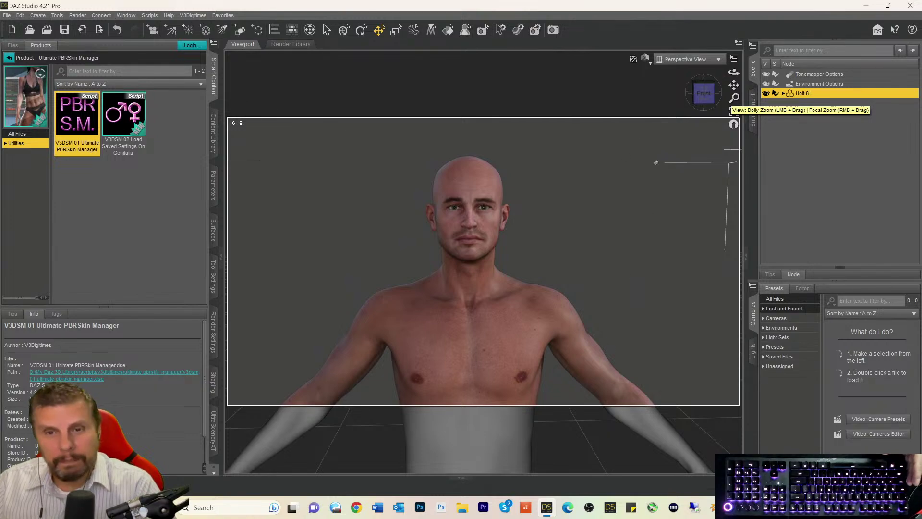
pyautogui.moveTo(704, 93); pyautogui.dragTo(702, 97)
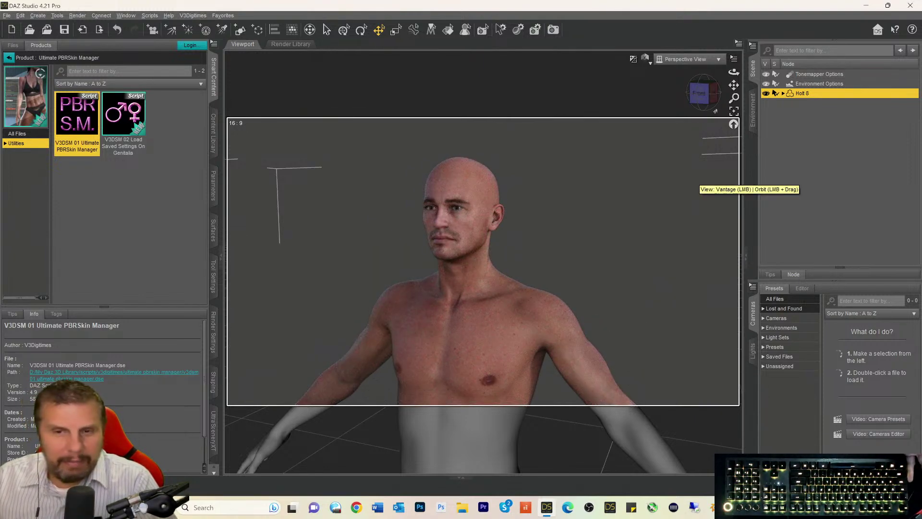
pyautogui.moveTo(703, 97); pyautogui.dragTo(701, 95)
pyautogui.click(701, 94)
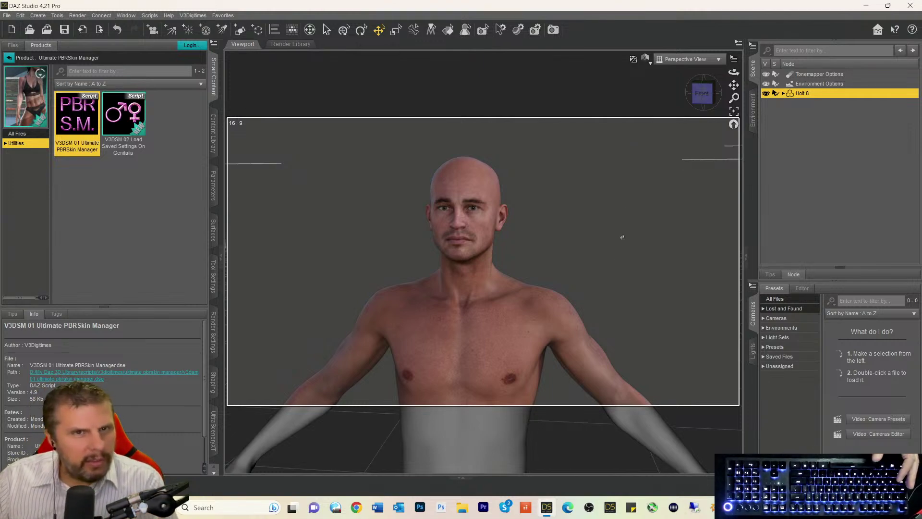
pyautogui.moveTo(702, 95); pyautogui.dragTo(707, 95)
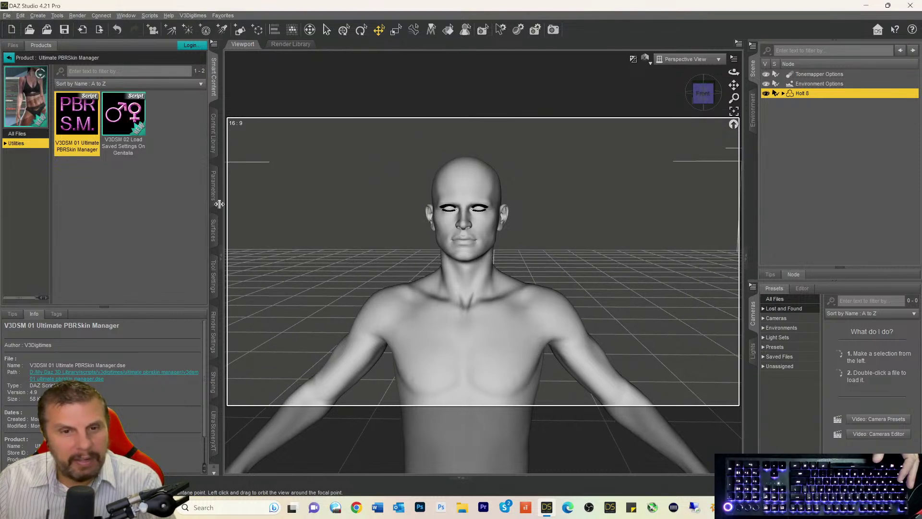
# - Review Holt 8's PBRSkin surface properties and look over the favorite PBRSkin conversion, gamma and roughness scripts
pyautogui.click(215, 231)
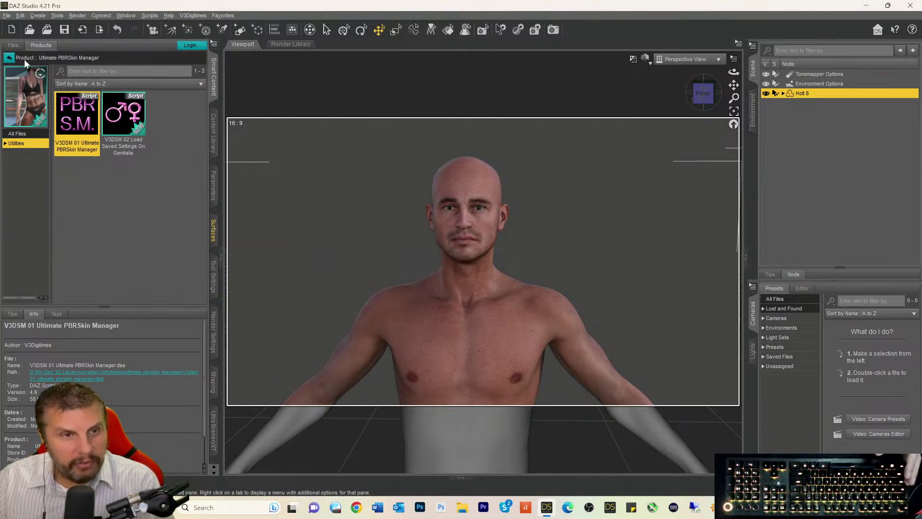
pyautogui.scroll(2, 36, 138)
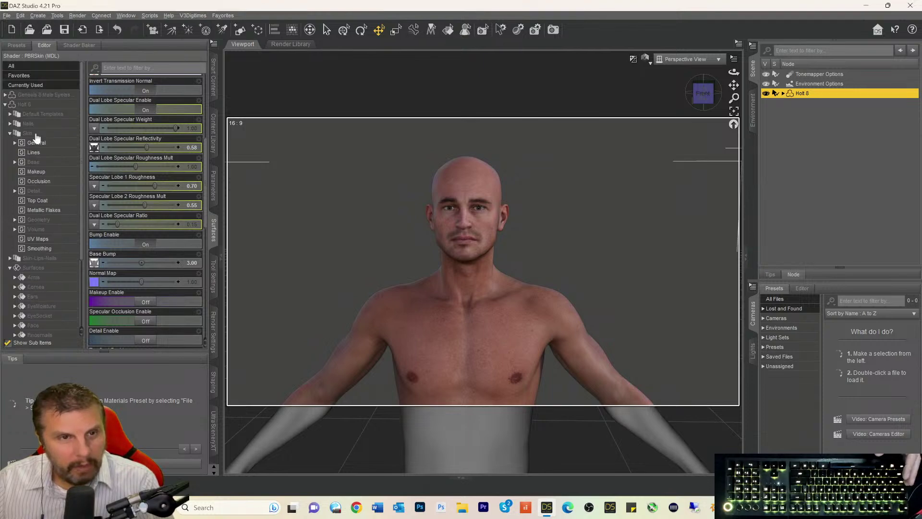
pyautogui.scroll(-2, 37, 174)
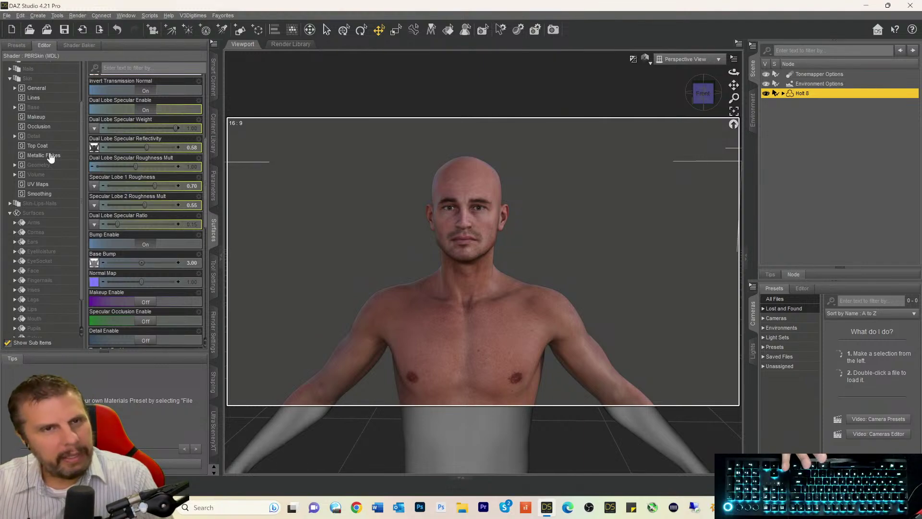
pyautogui.scroll(1, 122, 92)
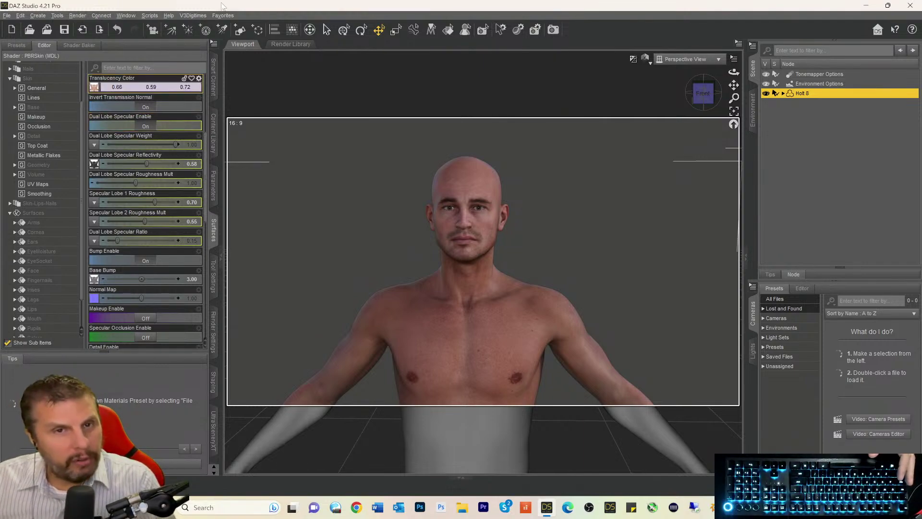
pyautogui.click(223, 15)
pyautogui.moveTo(229, 57)
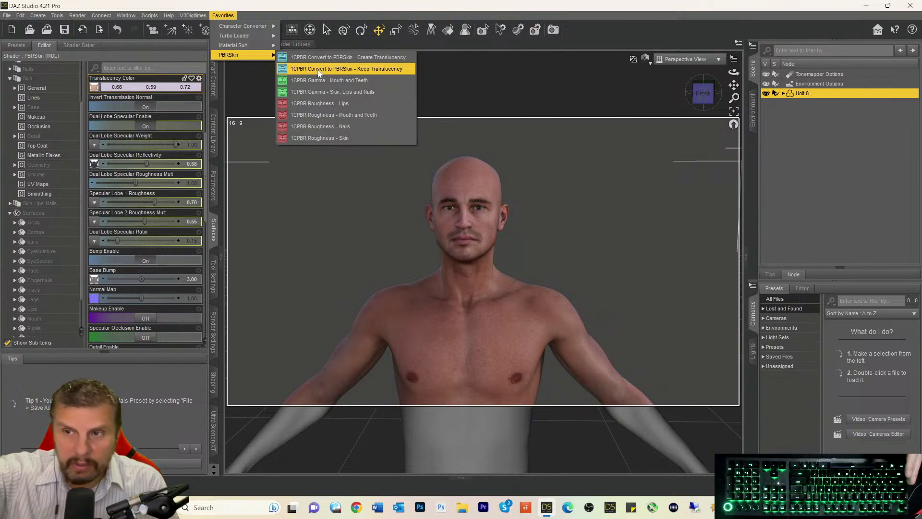
# - Expand Holt 8 in the scene hierarchy and select its Genesis 8 Male Eyelashes
pyautogui.click(783, 94)
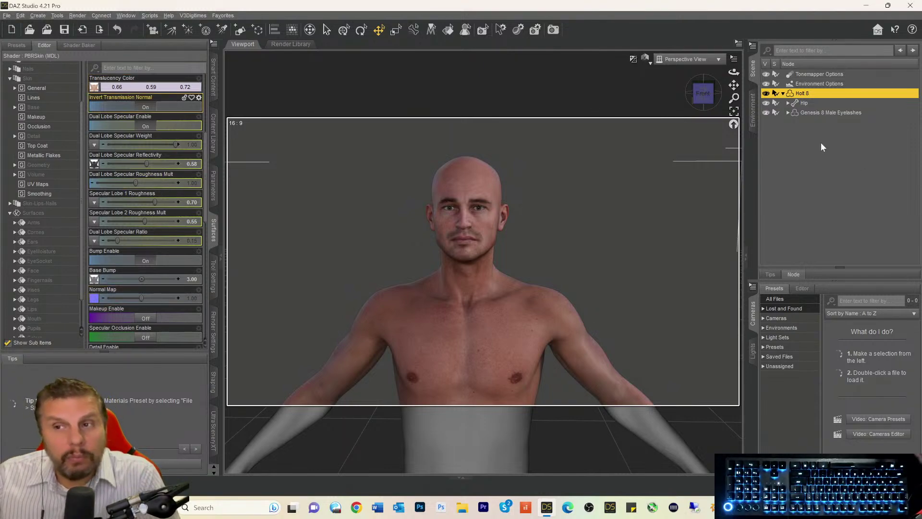
pyautogui.click(797, 110)
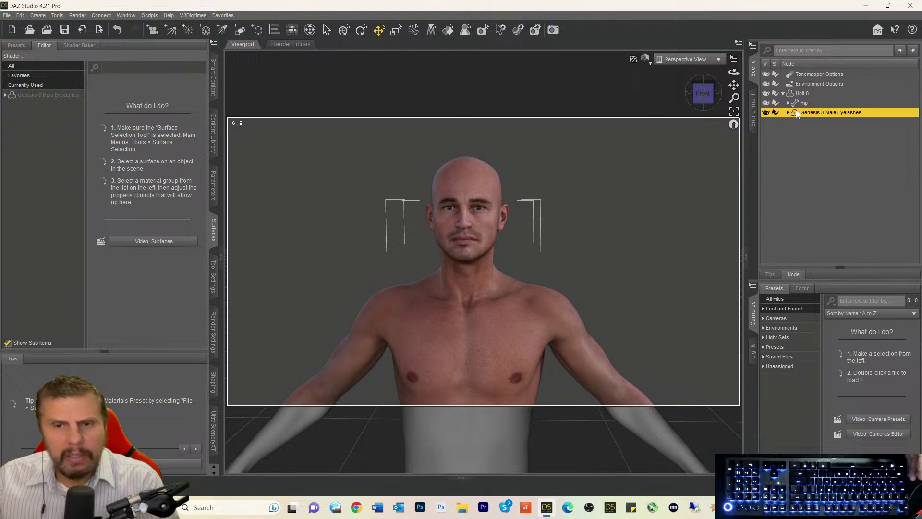
pyautogui.click(791, 93)
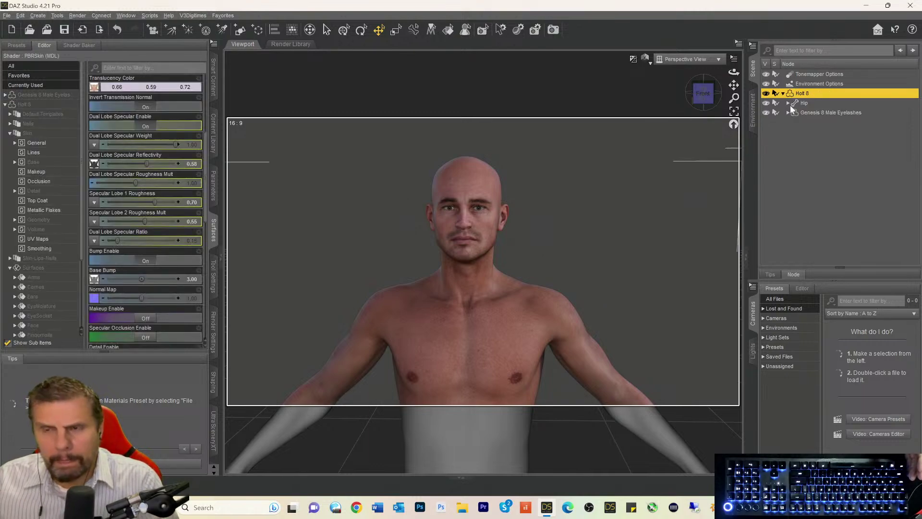
pyautogui.click(791, 113)
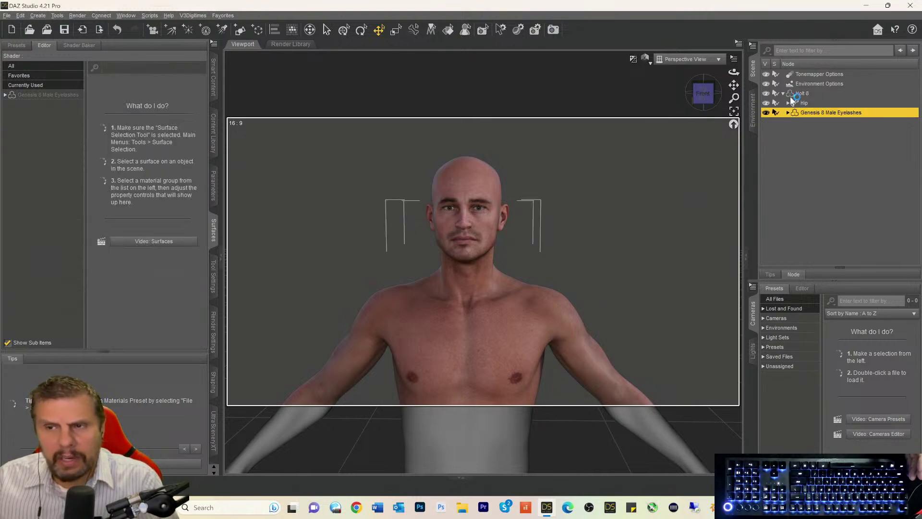
# - Select Holt 8 in the scene and look over the favorite Character Converter and PBRSkin conversion, gamma and roughness scripts
pyautogui.click(790, 96)
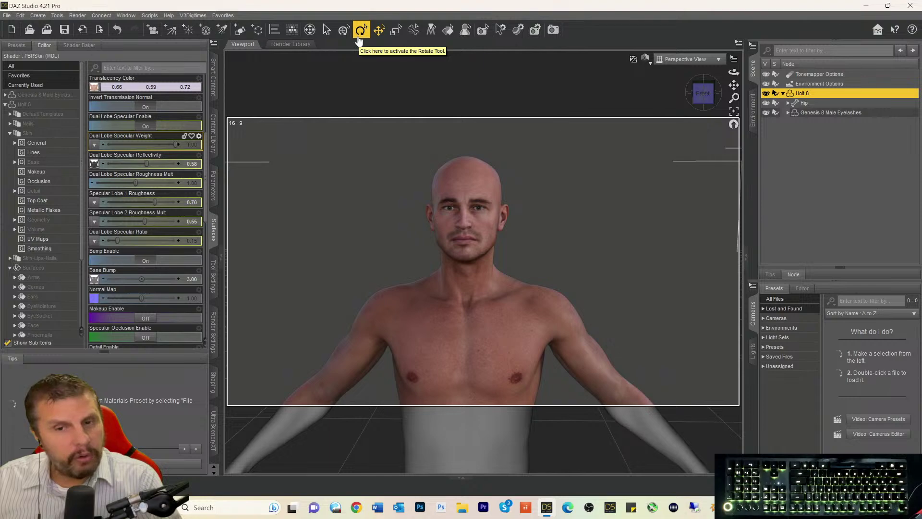
pyautogui.click(222, 16)
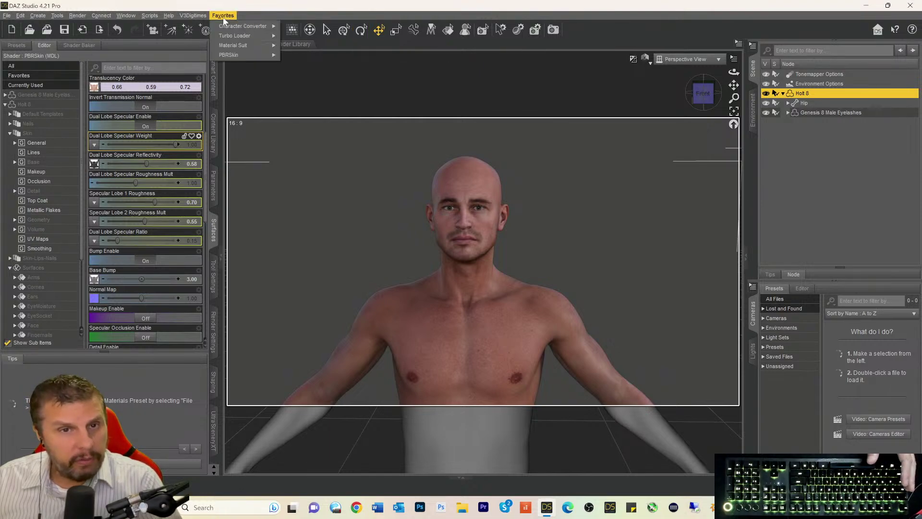
pyautogui.moveTo(229, 55)
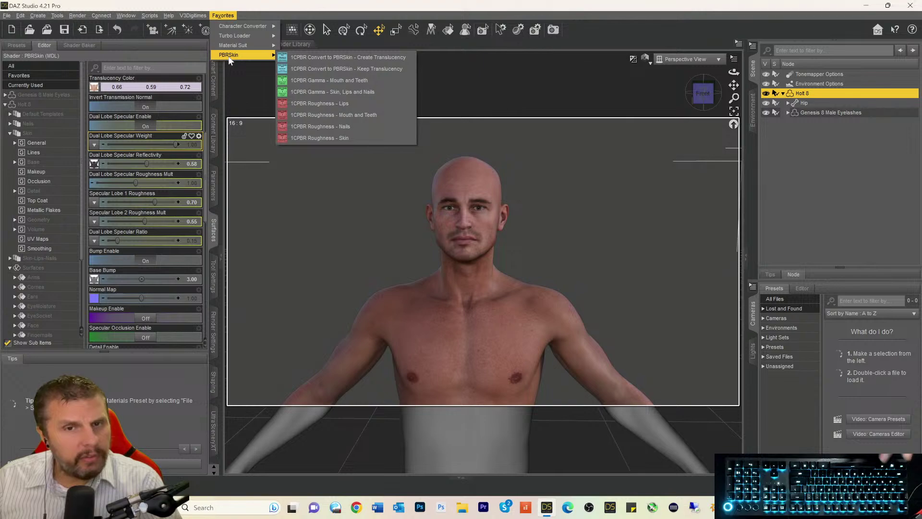
pyautogui.moveTo(243, 26)
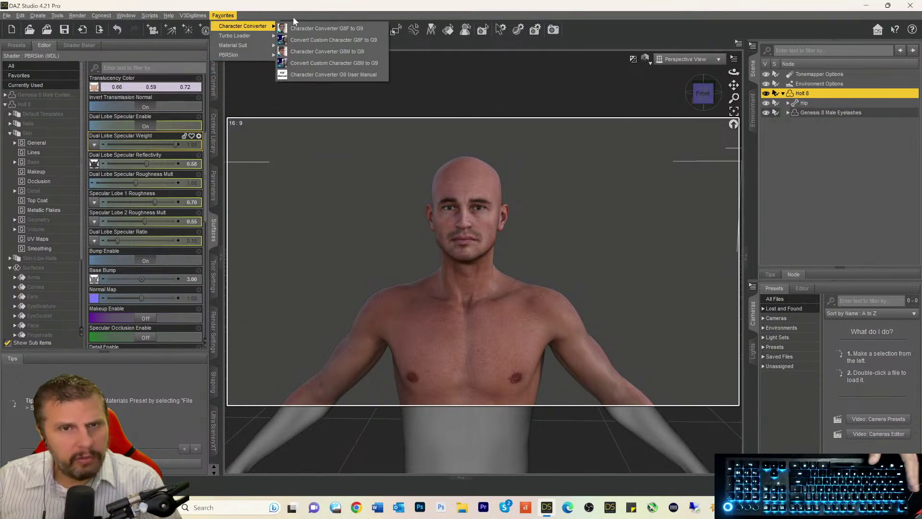
pyautogui.click(315, 7)
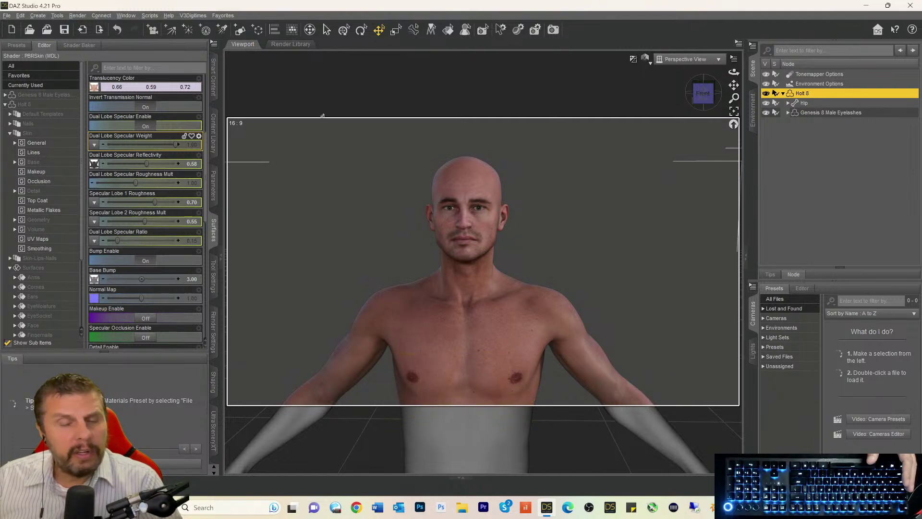
pyautogui.click(223, 16)
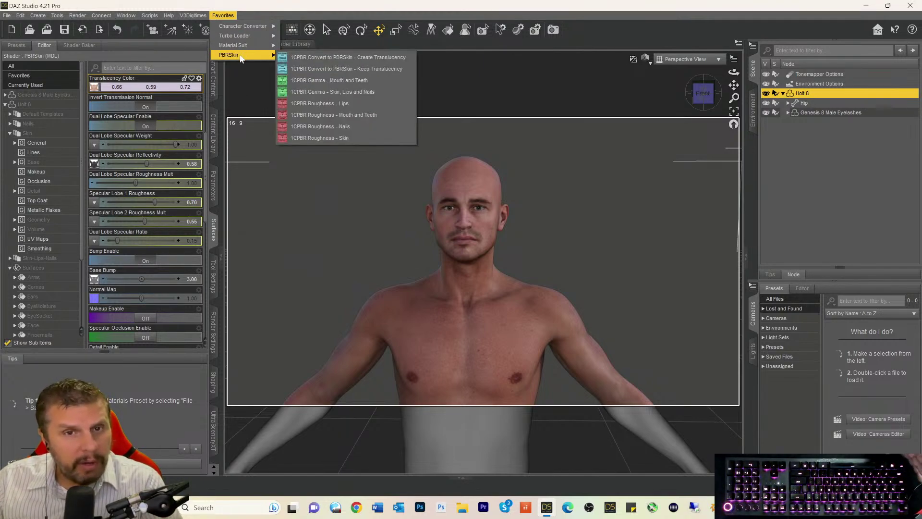
pyautogui.click(795, 95)
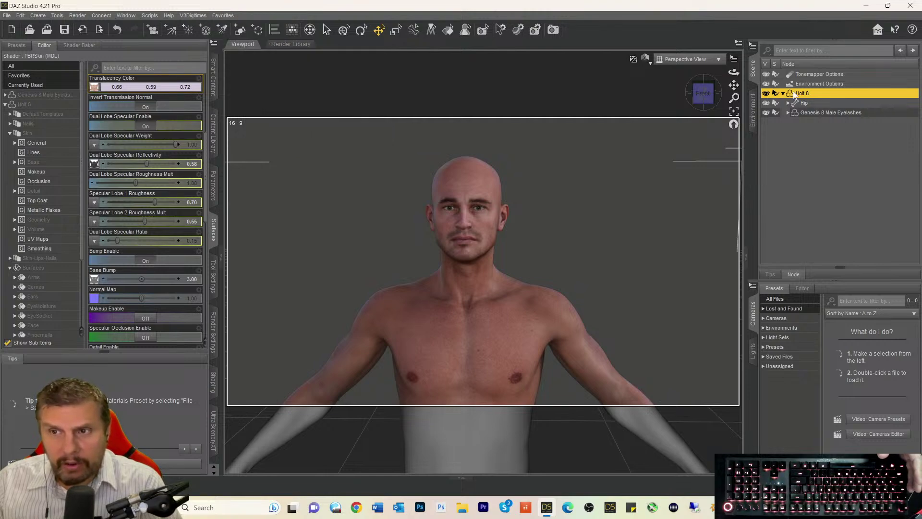
pyautogui.click(222, 15)
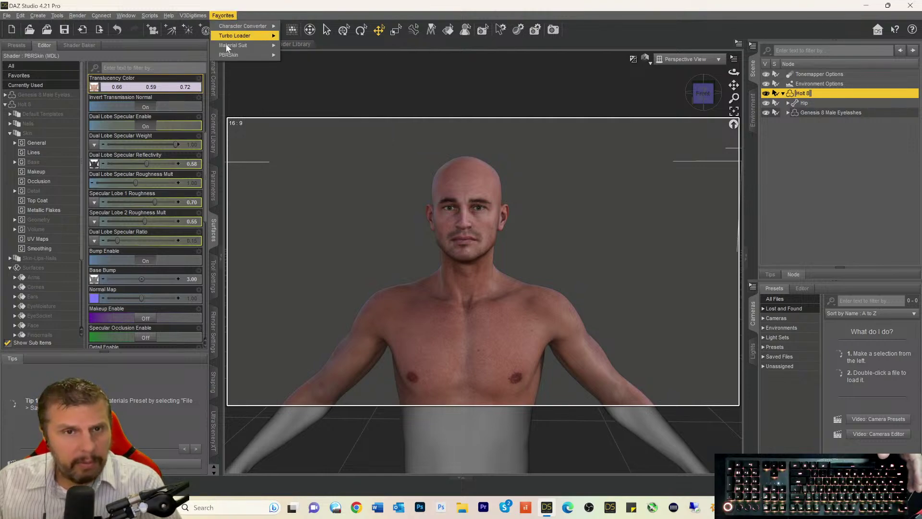
pyautogui.moveTo(241, 55)
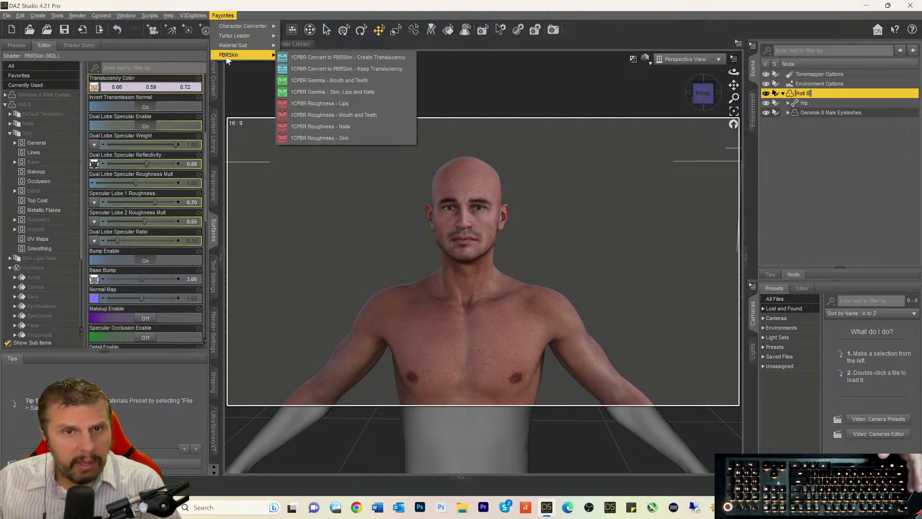
pyautogui.click(317, 71)
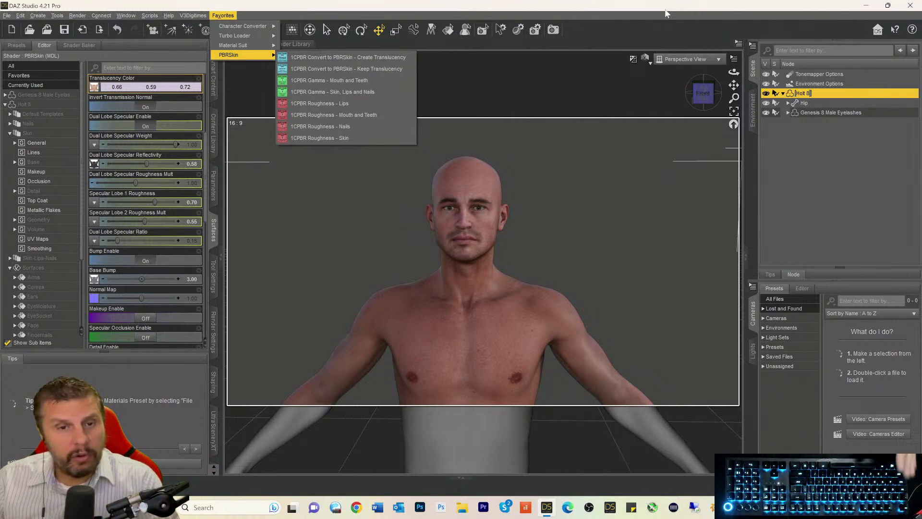
# - Examine Holt 8's PBRSkin surface properties from the base color down to the transmission and SSS settings
pyautogui.scroll(-5, 127, 221)
pyautogui.scroll(-3, 133, 235)
pyautogui.scroll(8, 136, 232)
pyautogui.scroll(-7, 133, 206)
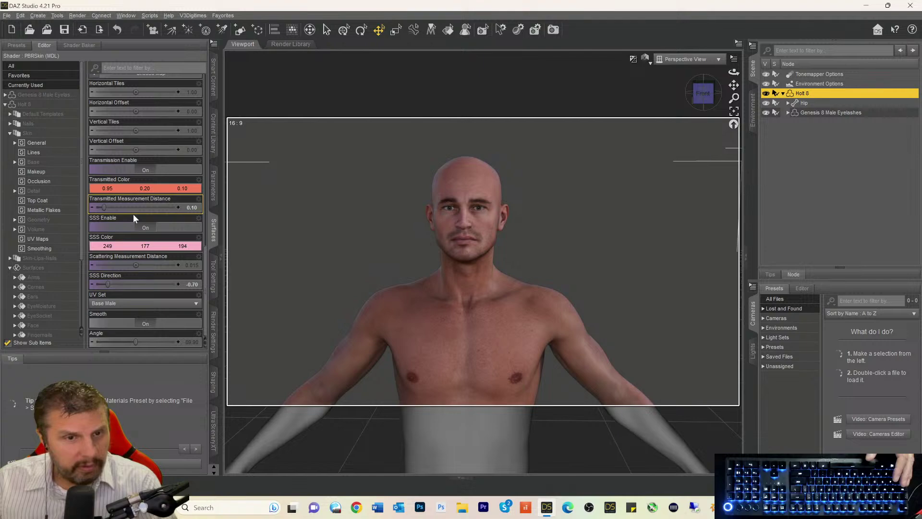
pyautogui.scroll(7, 134, 214)
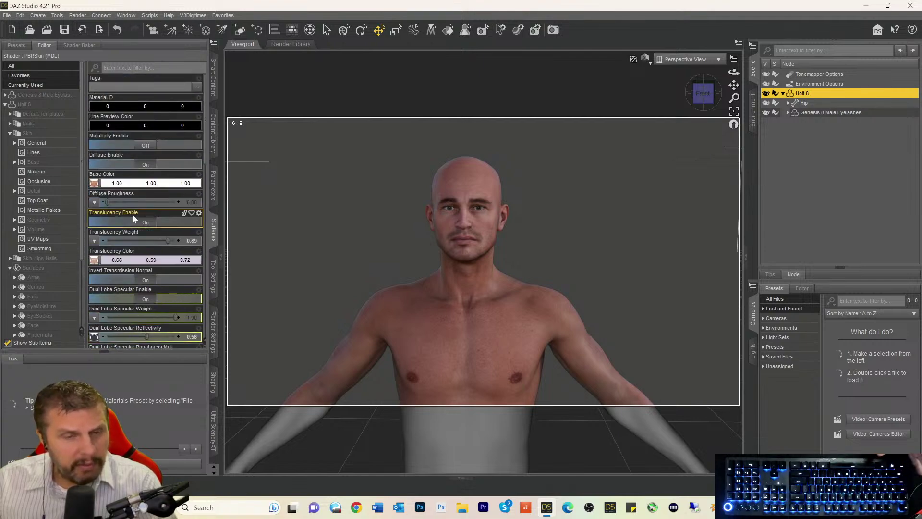
pyautogui.scroll(-7, 132, 214)
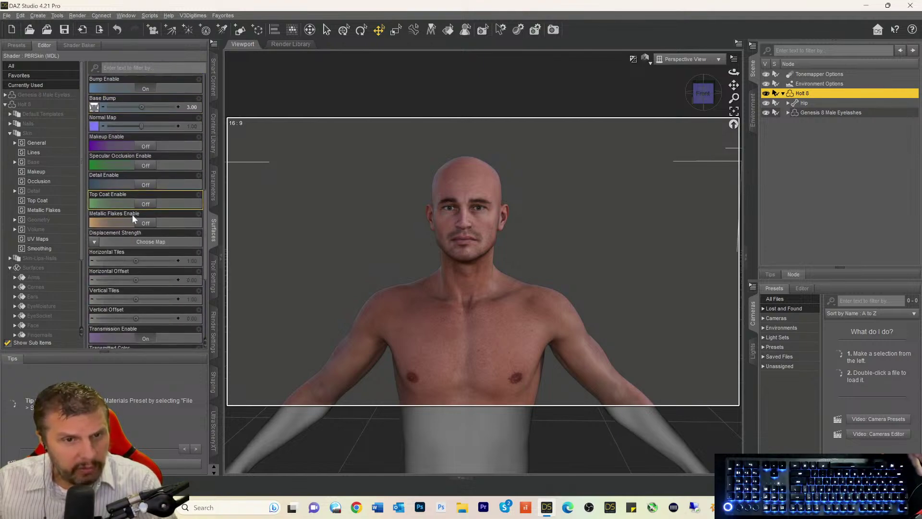
pyautogui.scroll(-4, 131, 214)
pyautogui.click(157, 157)
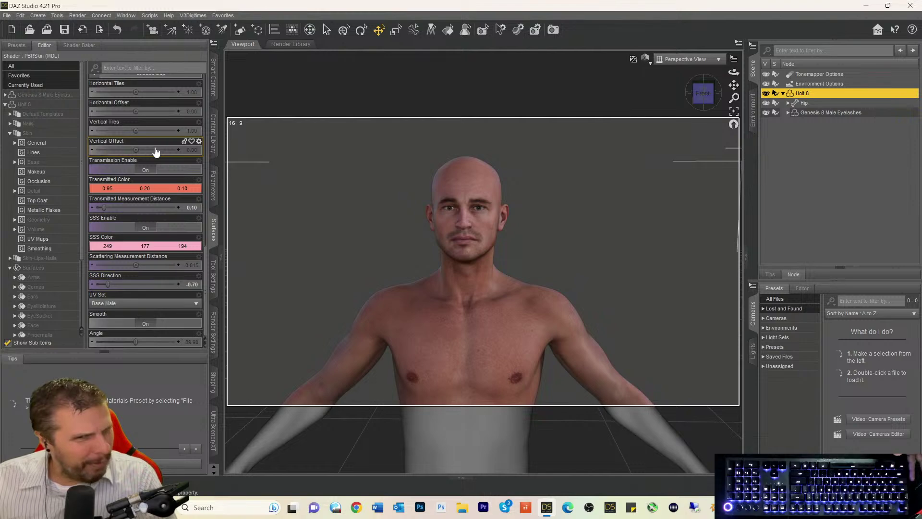
pyautogui.click(102, 210)
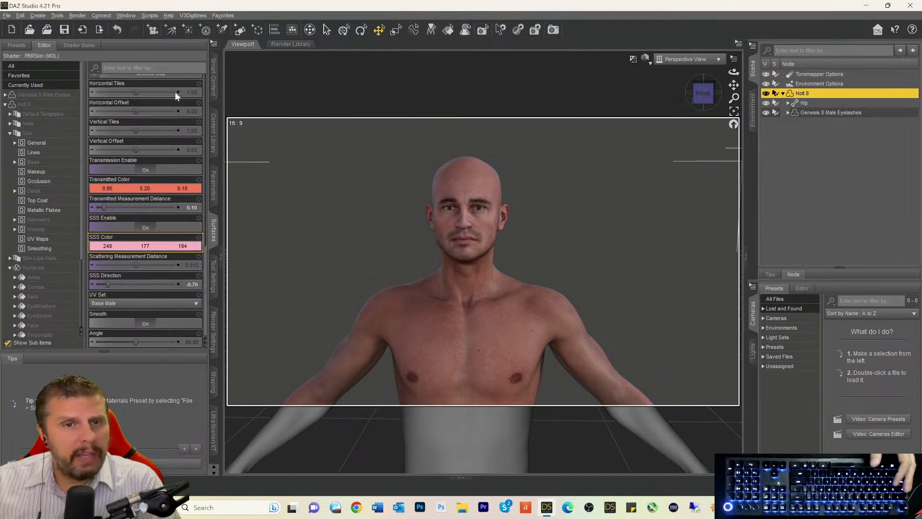
# - Recheck Holt 8's translucency, dual lobe specular, bump and SSS surface settings
pyautogui.click(224, 15)
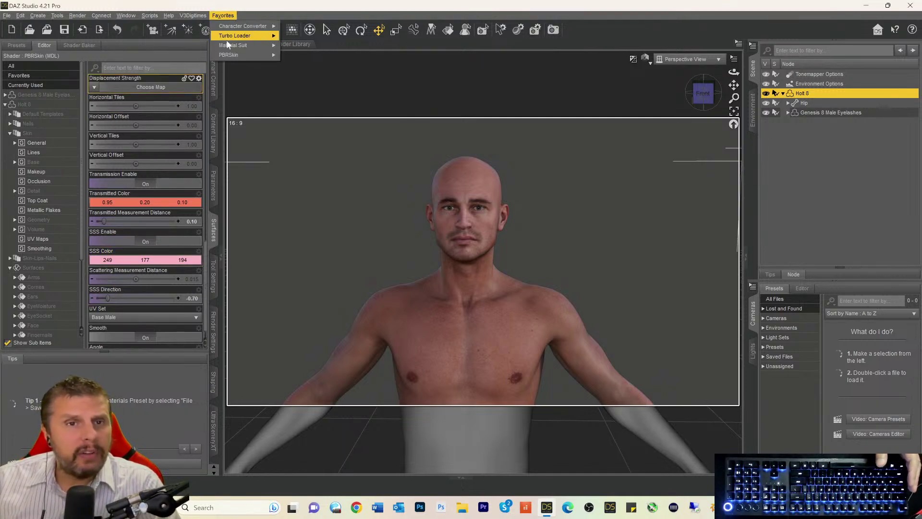
pyautogui.moveTo(230, 55)
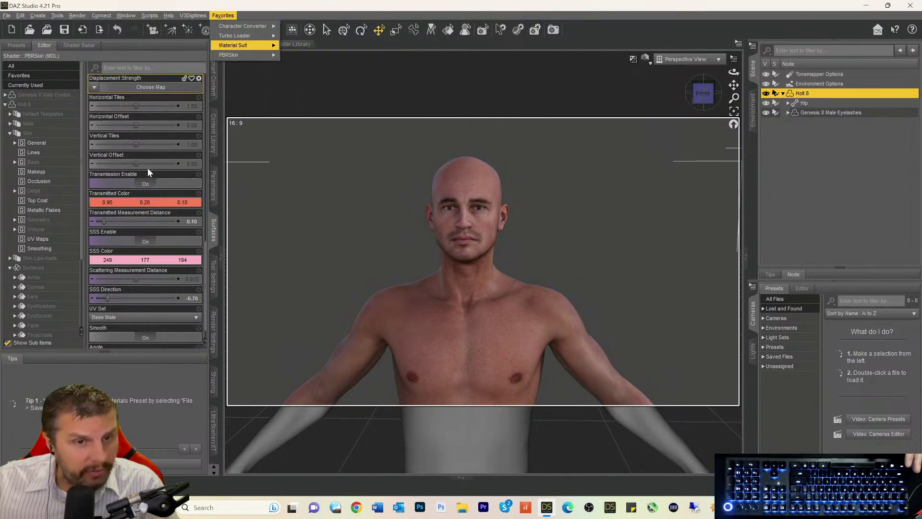
pyautogui.click(132, 226)
pyautogui.scroll(15, 124, 279)
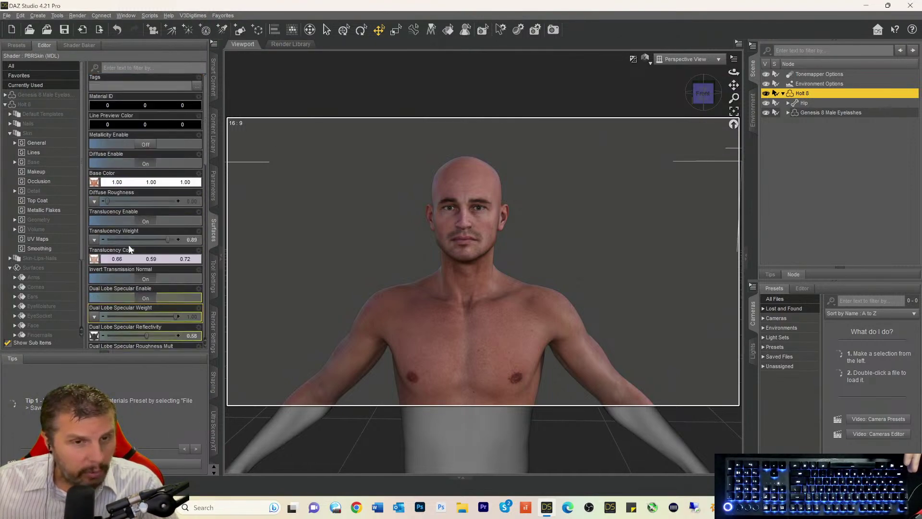
pyautogui.scroll(-15, 129, 248)
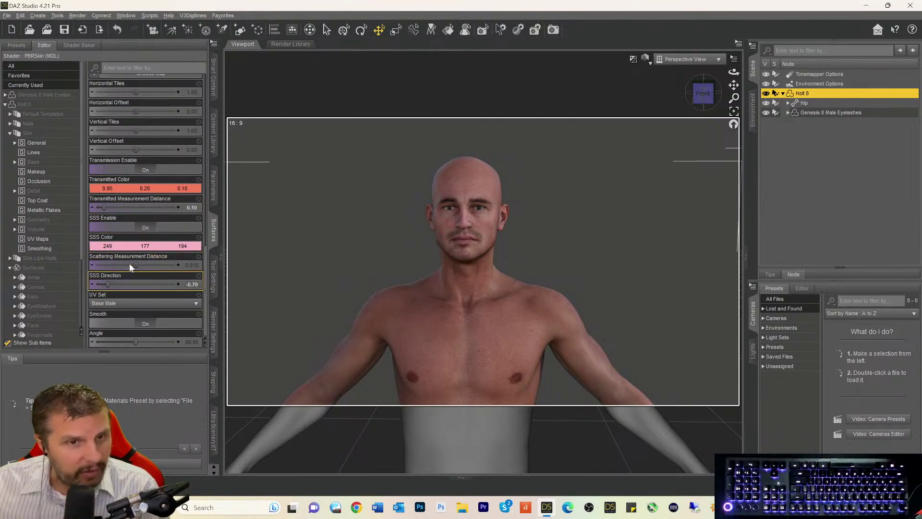
pyautogui.scroll(5, 130, 259)
pyautogui.scroll(5, 130, 251)
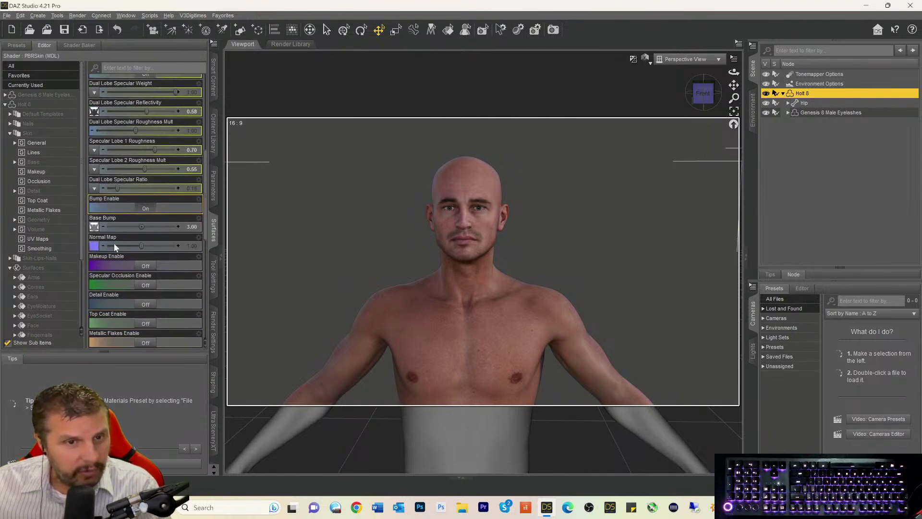
pyautogui.scroll(3, 99, 216)
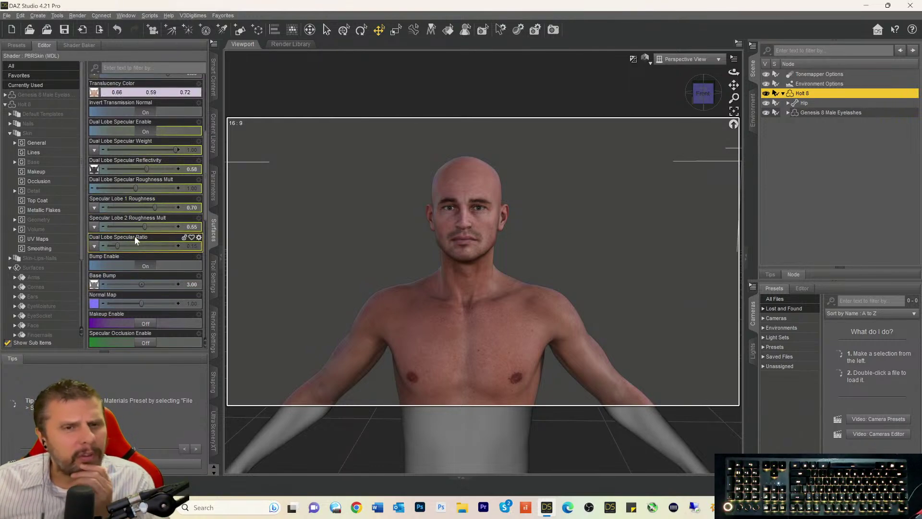
pyautogui.scroll(1, 166, 110)
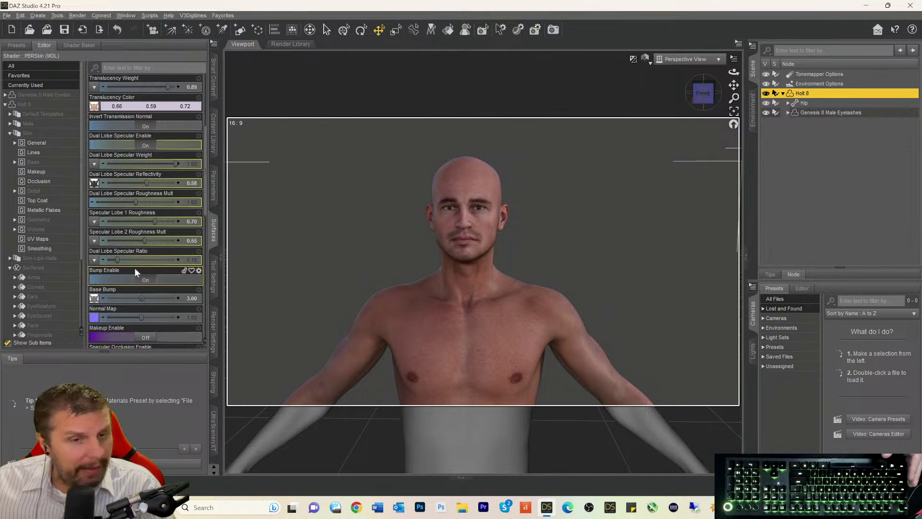
pyautogui.scroll(-10, 113, 301)
pyautogui.scroll(10, 113, 300)
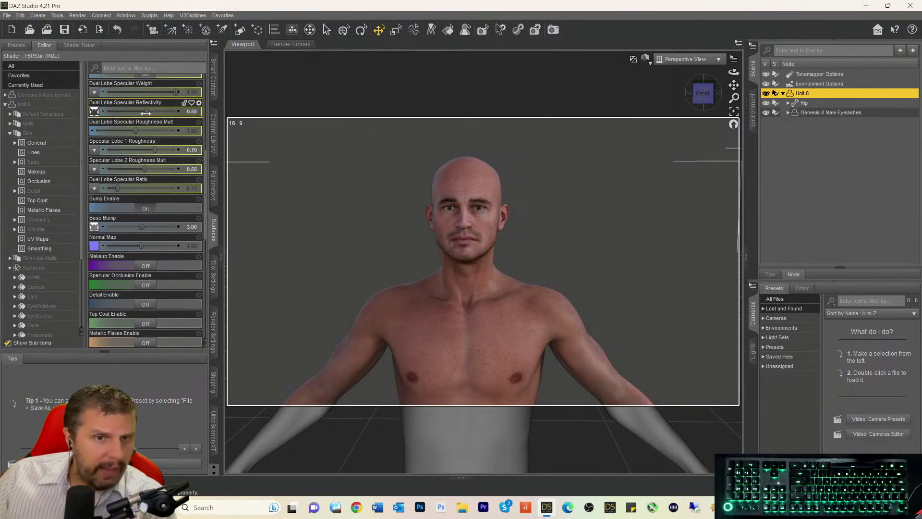
# - Launch the V3DSM 01 Ultimate PBRSkin Manager script for Holt 8
pyautogui.click(213, 77)
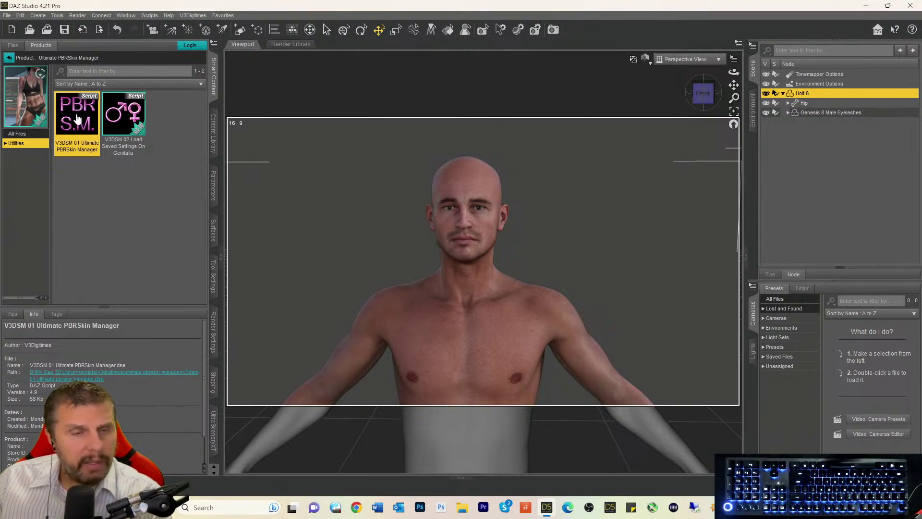
pyautogui.moveTo(77, 116)
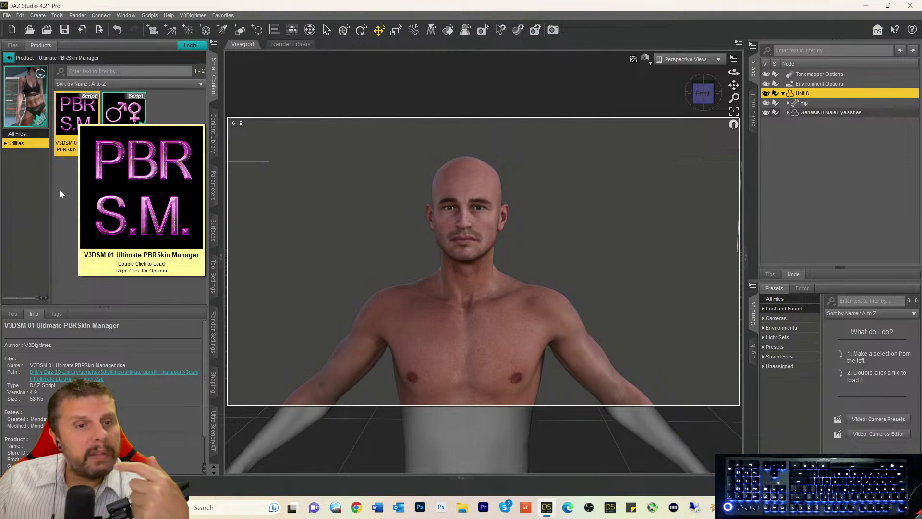
pyautogui.click(71, 179)
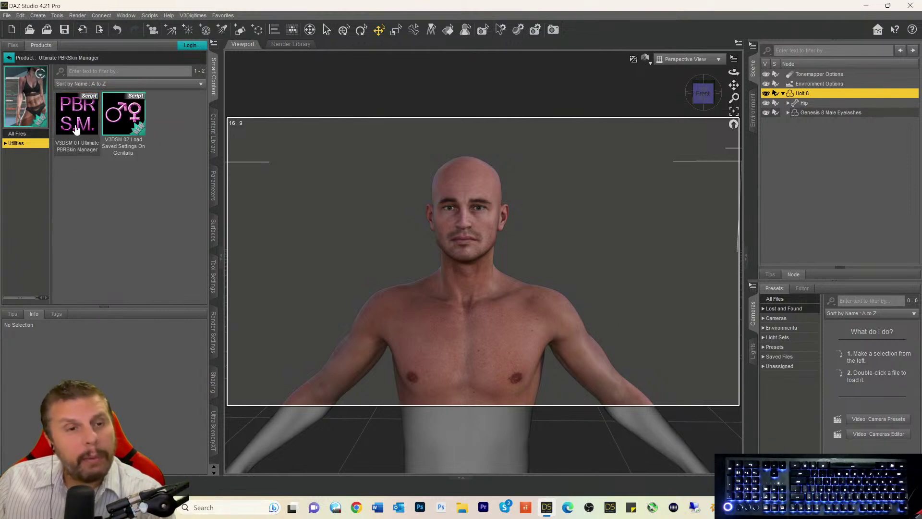
pyautogui.moveTo(76, 130)
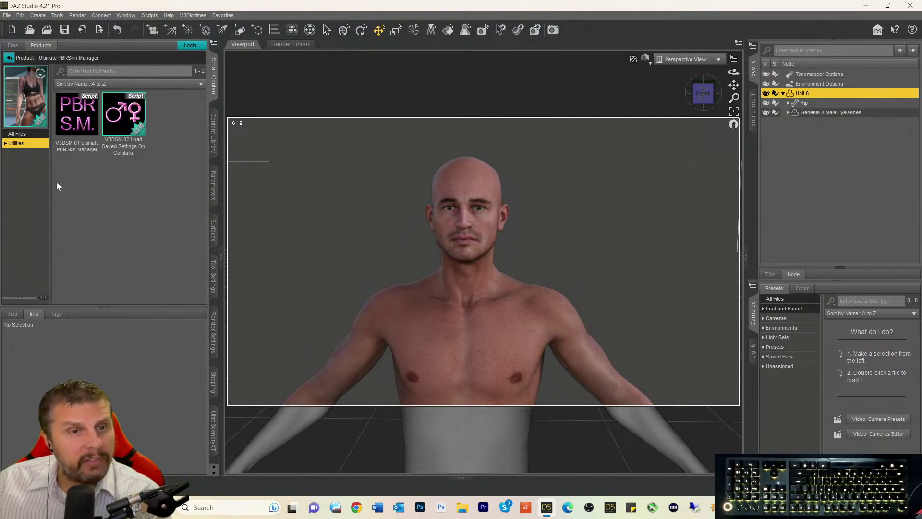
pyautogui.moveTo(66, 140)
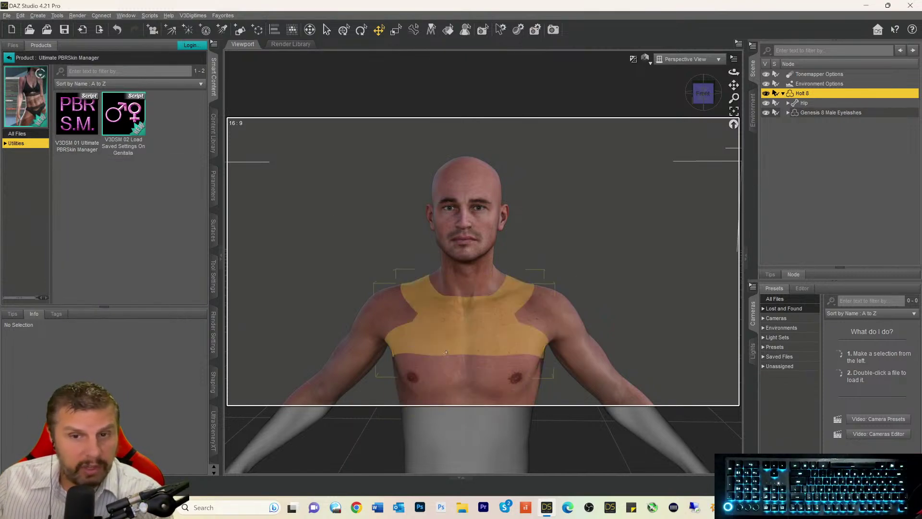
pyautogui.click(75, 125)
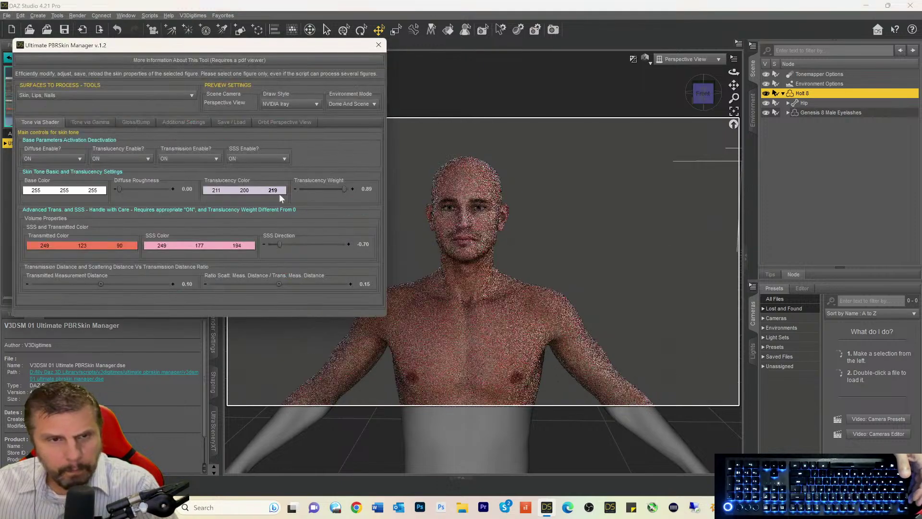
# - Lower the skin's D.L.S. Reflectivity to 0.00 in the gloss and bump settings
pyautogui.click(136, 123)
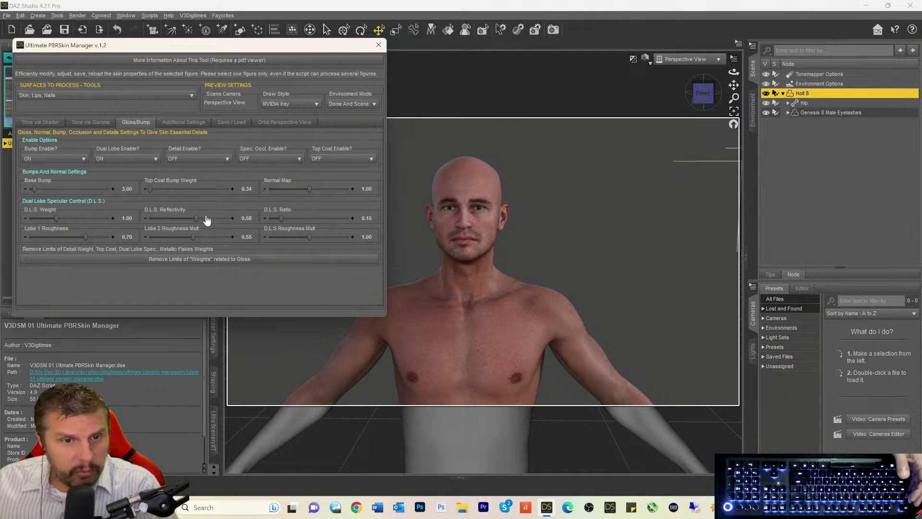
pyautogui.moveTo(196, 218); pyautogui.dragTo(197, 219)
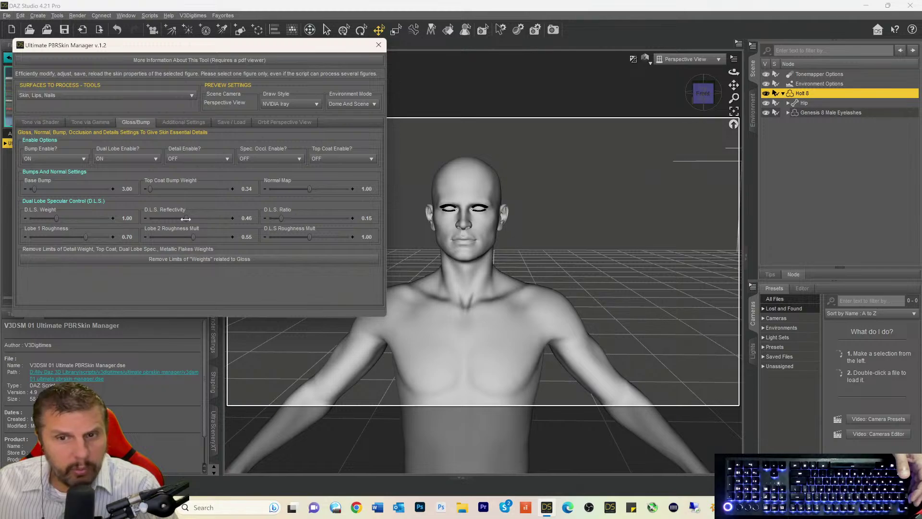
pyautogui.moveTo(176, 218); pyautogui.dragTo(154, 217)
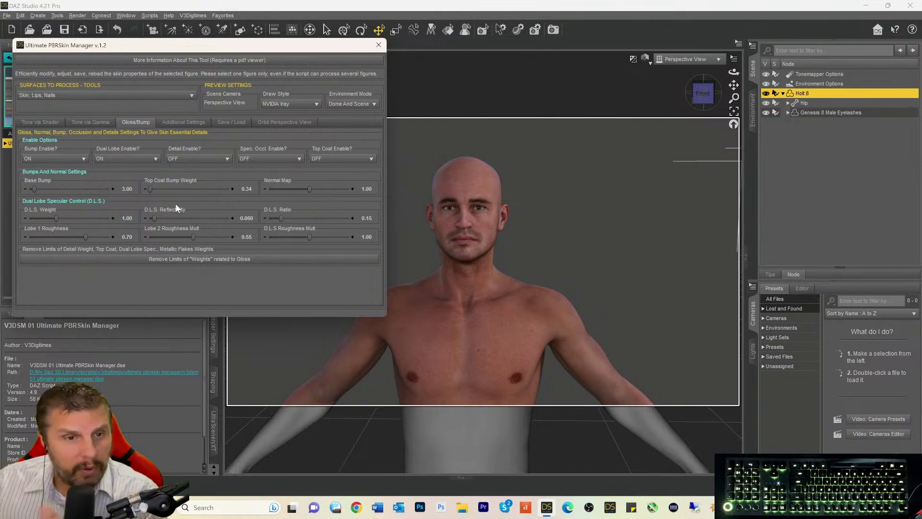
pyautogui.moveTo(153, 221); pyautogui.dragTo(144, 221)
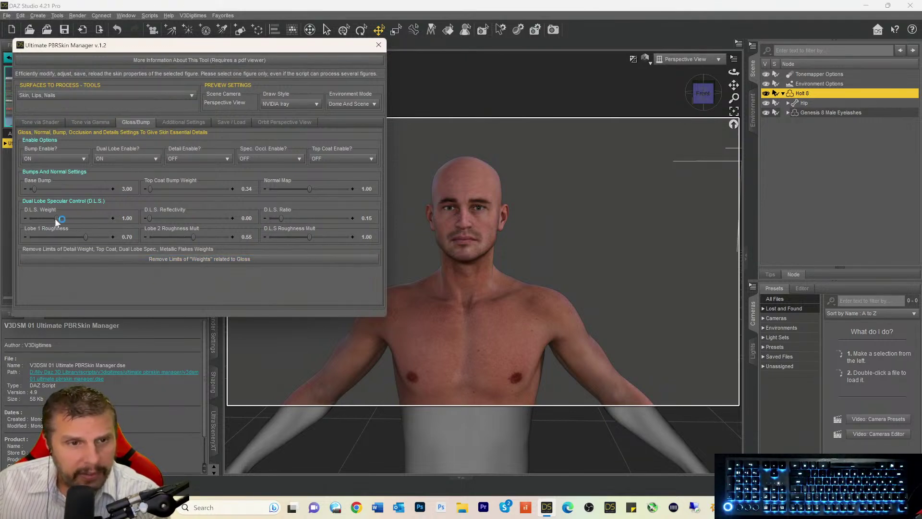
# - Set the skin's D.L.S. Weight to 0.30 and its Lobe 1 Roughness to 0.79
pyautogui.moveTo(55, 218); pyautogui.dragTo(41, 218)
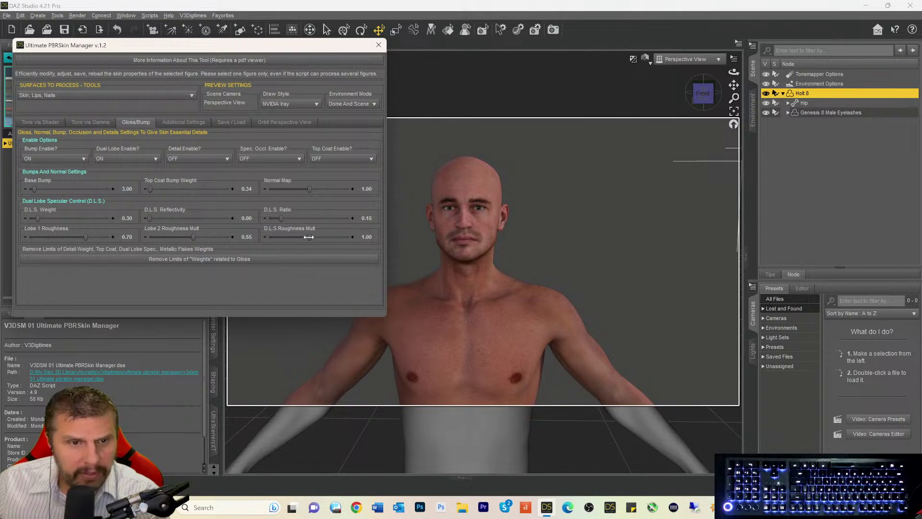
pyautogui.click(92, 236)
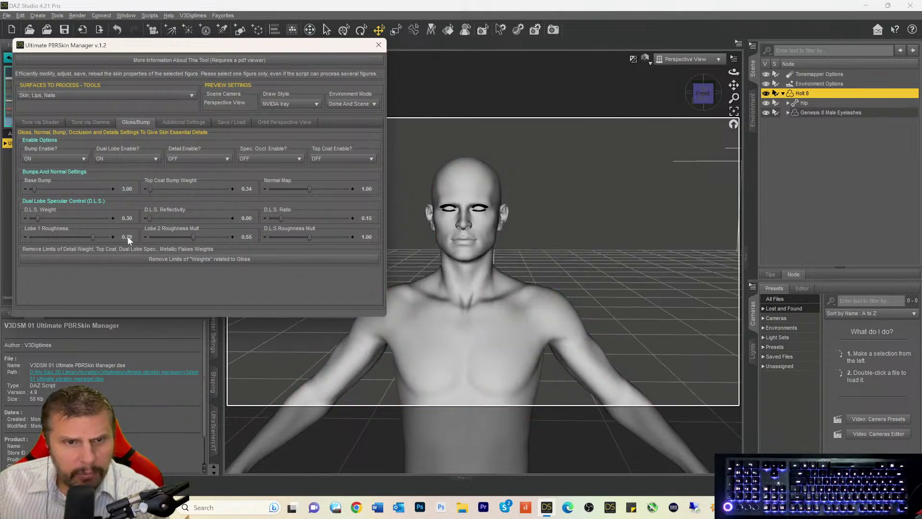
# - Set the skin's D.L.S. Reflectivity to 0.59, Lobe 2 Roughness Mult to 0.60 and D.L.S. Roughness Mult to 0.93
pyautogui.click(212, 236)
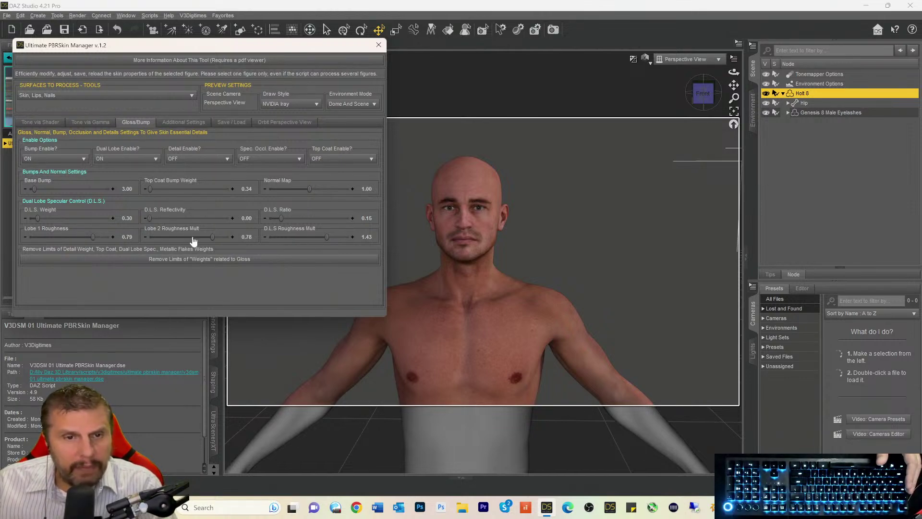
pyautogui.moveTo(149, 218); pyautogui.dragTo(197, 218)
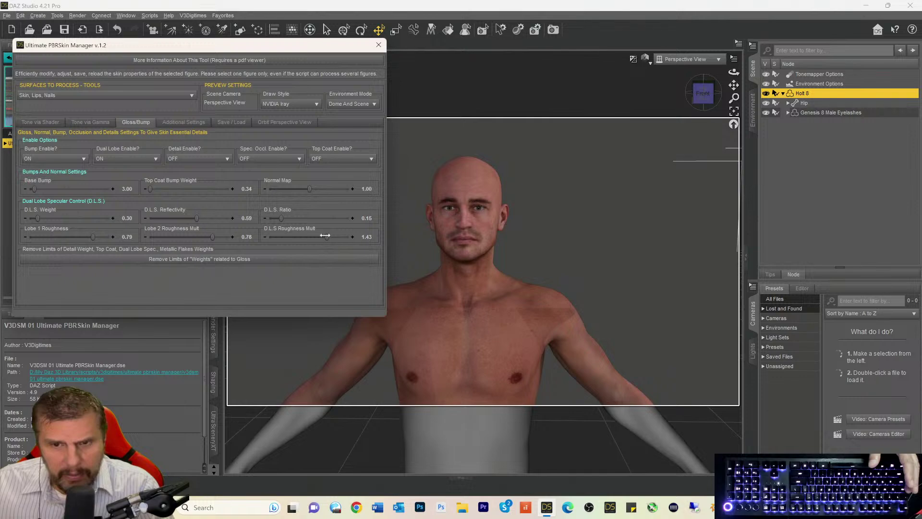
pyautogui.moveTo(325, 236); pyautogui.dragTo(314, 236)
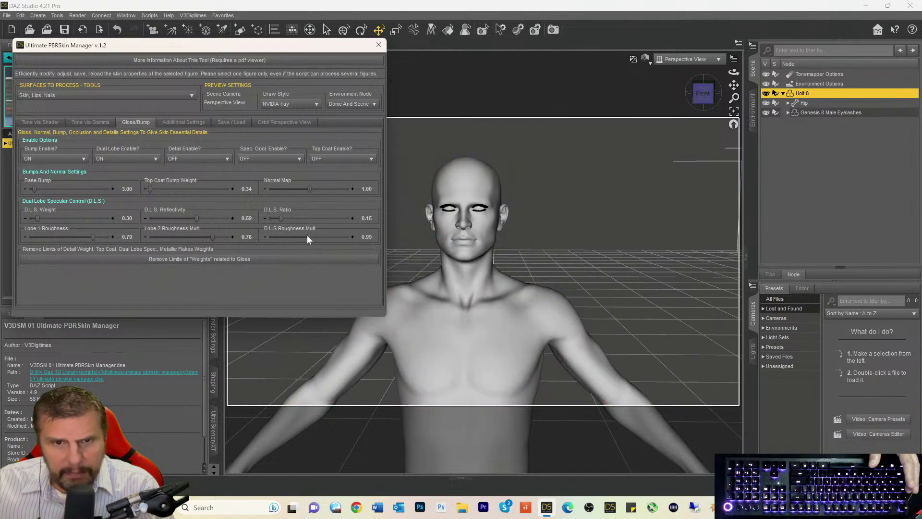
pyautogui.moveTo(212, 237); pyautogui.dragTo(209, 238)
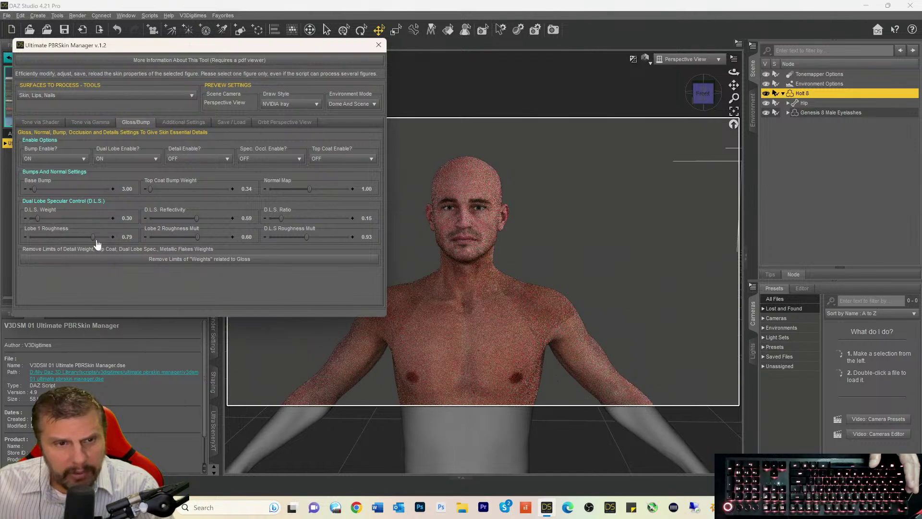
# - Set Lobe 1 Roughness to 0.66, D.L.S. Weight to 0.77 and D.L.S. Reflectivity to 0.26, finishing the skin manager session
pyautogui.moveTo(95, 239); pyautogui.dragTo(90, 239)
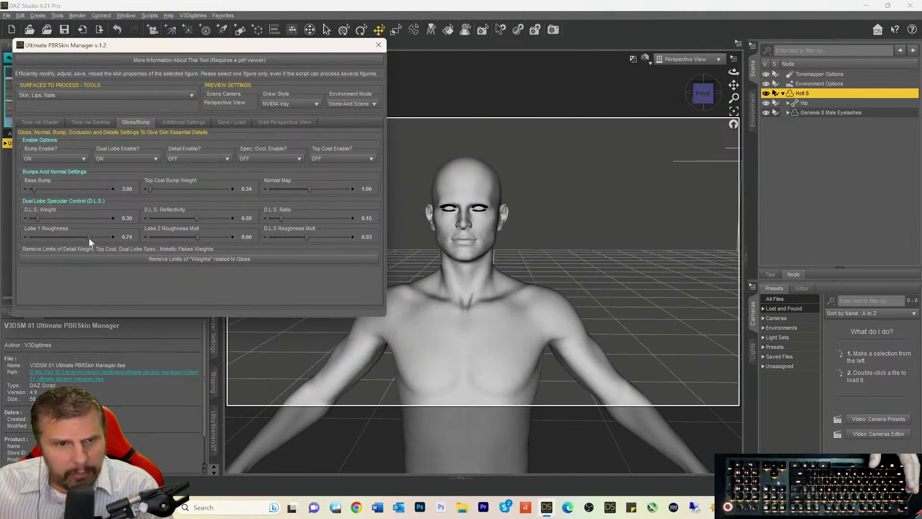
pyautogui.moveTo(38, 219); pyautogui.dragTo(60, 218)
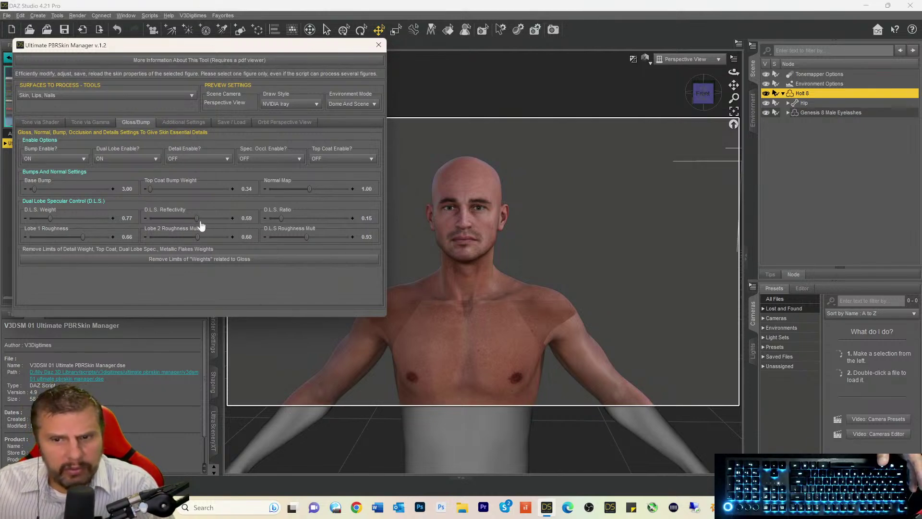
pyautogui.moveTo(196, 218); pyautogui.dragTo(171, 219)
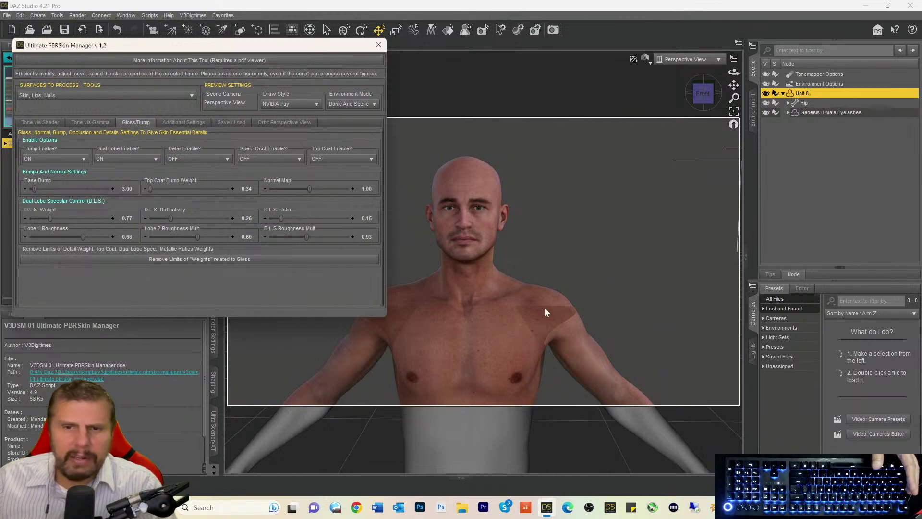
pyautogui.click(379, 45)
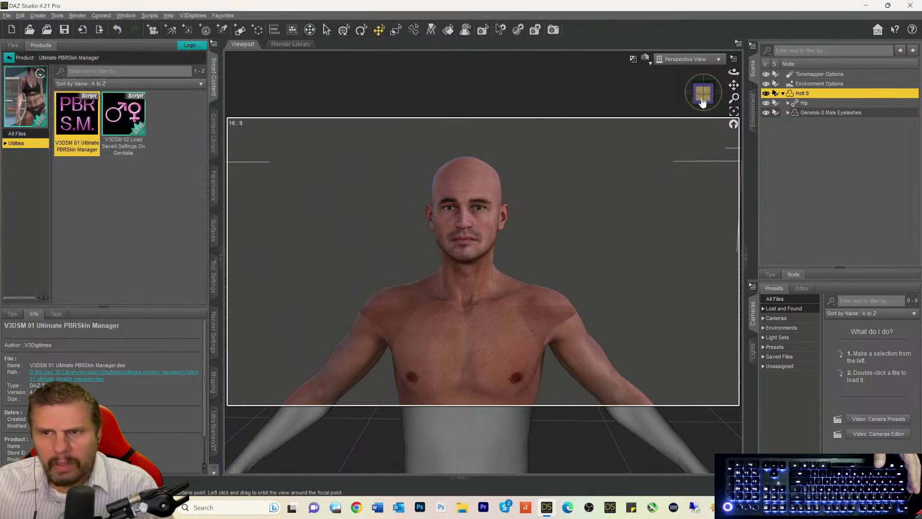
# - Save the scene as Test 1 in My DAZ Studio Renders, keeping the backdrop, render settings and file compression options enabled
pyautogui.moveTo(697, 93)
pyautogui.mouseDown()
pyautogui.moveTo(703, 102)
pyautogui.moveTo(714, 95)
pyautogui.moveTo(701, 94)
pyautogui.mouseUp()
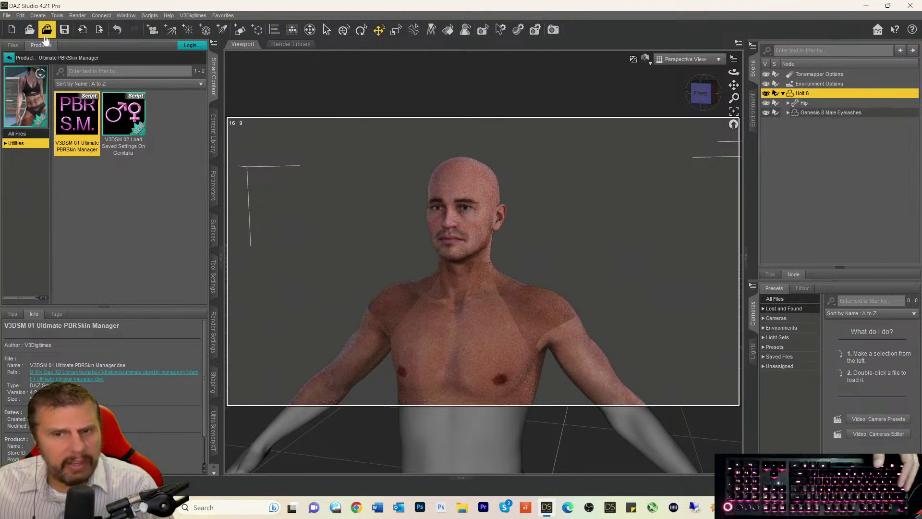
pyautogui.click(7, 15)
pyautogui.moveTo(23, 85)
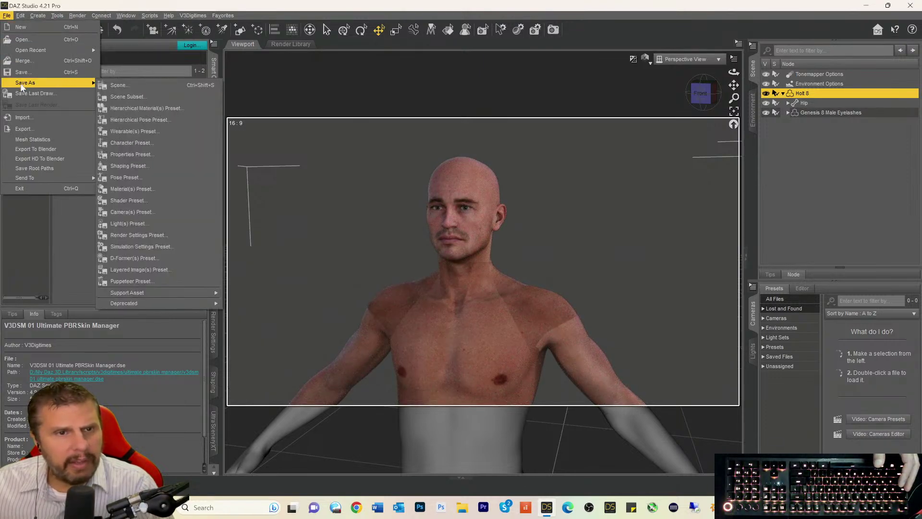
pyautogui.click(115, 86)
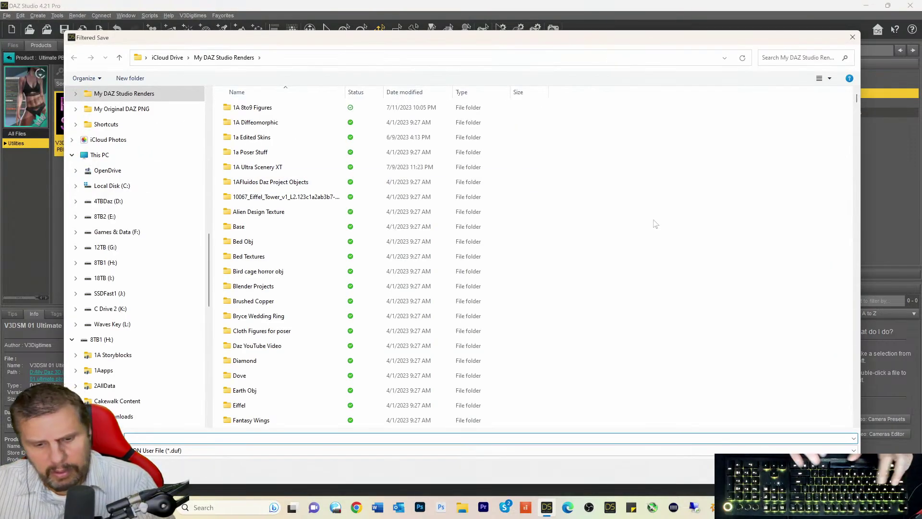
pyautogui.write('Test 1')
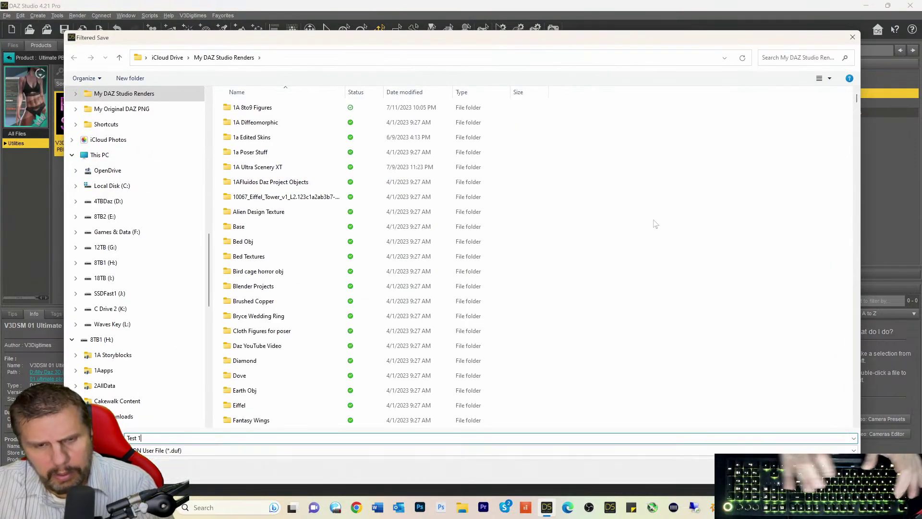
pyautogui.press('Return')
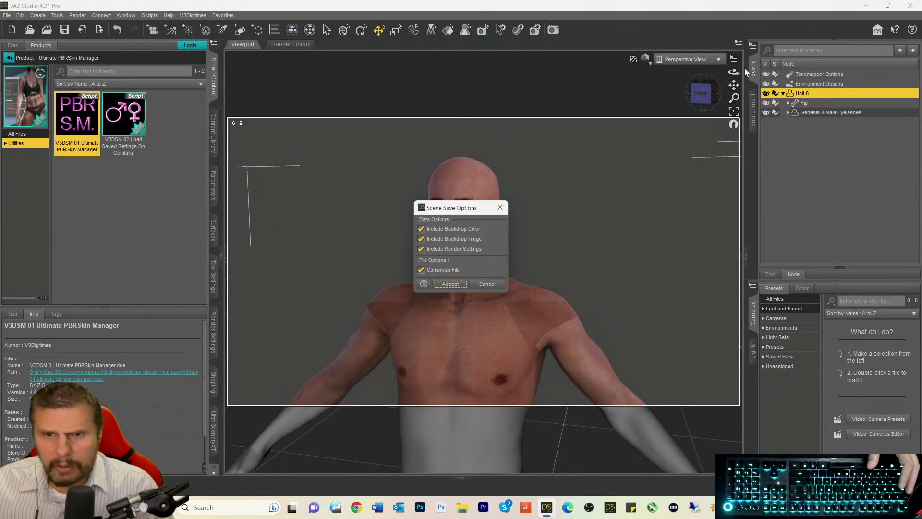
pyautogui.click(452, 284)
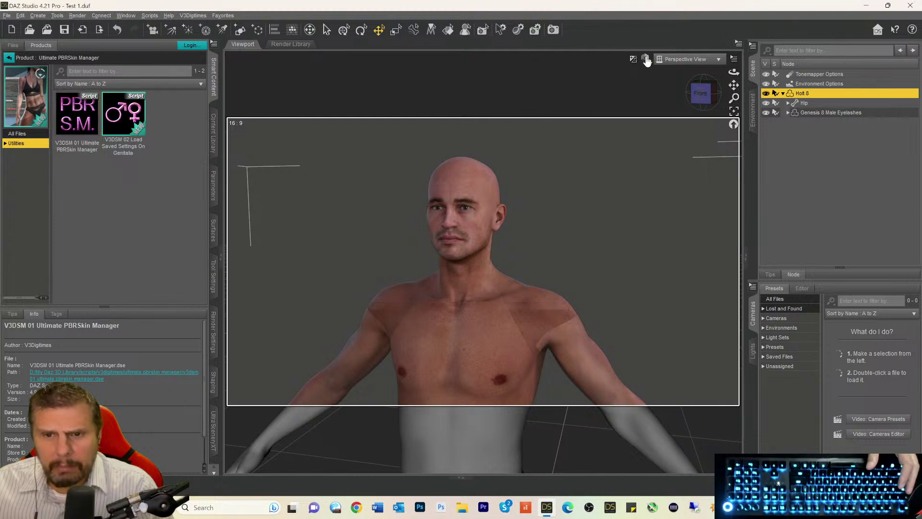
# - View Holt 8 from the front in Texture Shaded style, and return the viewport to NVIDIA Iray
pyautogui.click(645, 59)
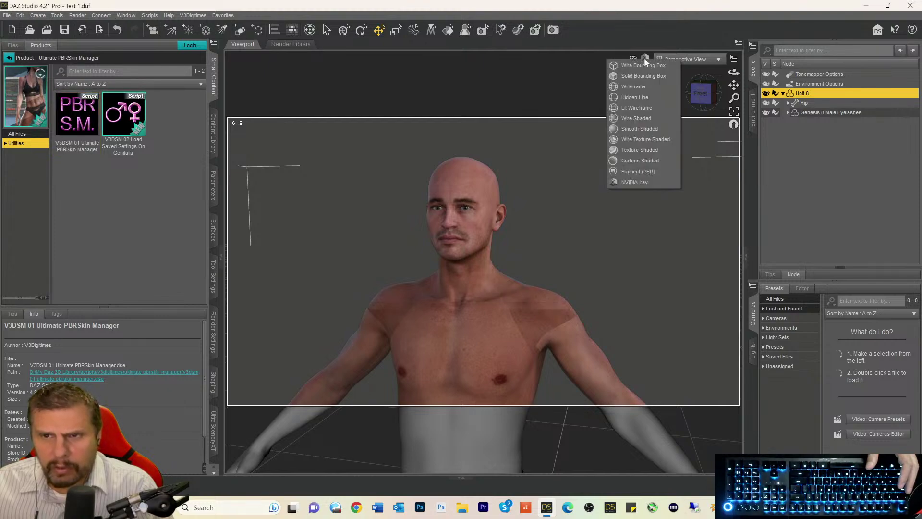
pyautogui.click(624, 151)
pyautogui.click(701, 93)
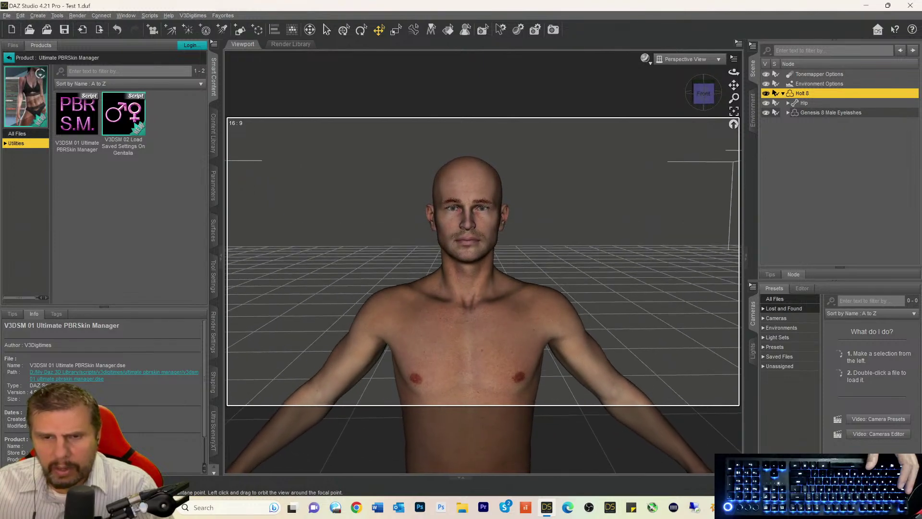
pyautogui.click(645, 59)
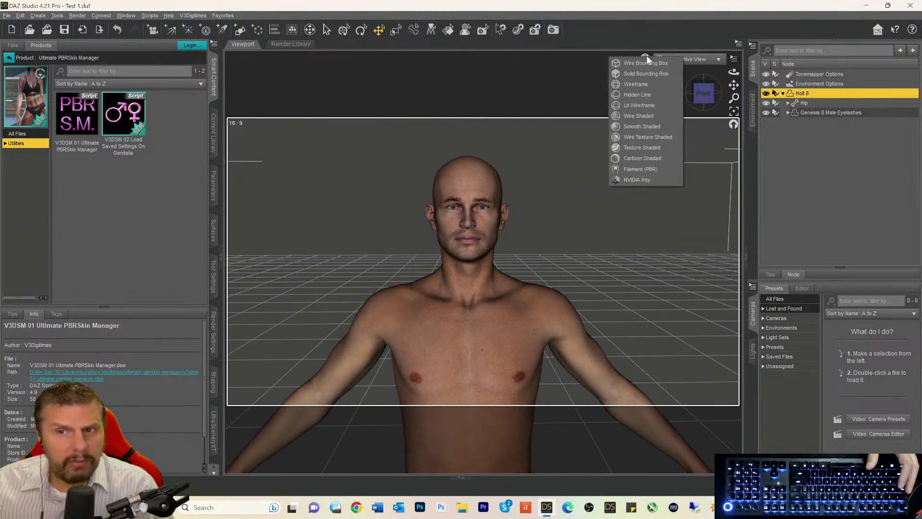
pyautogui.click(634, 180)
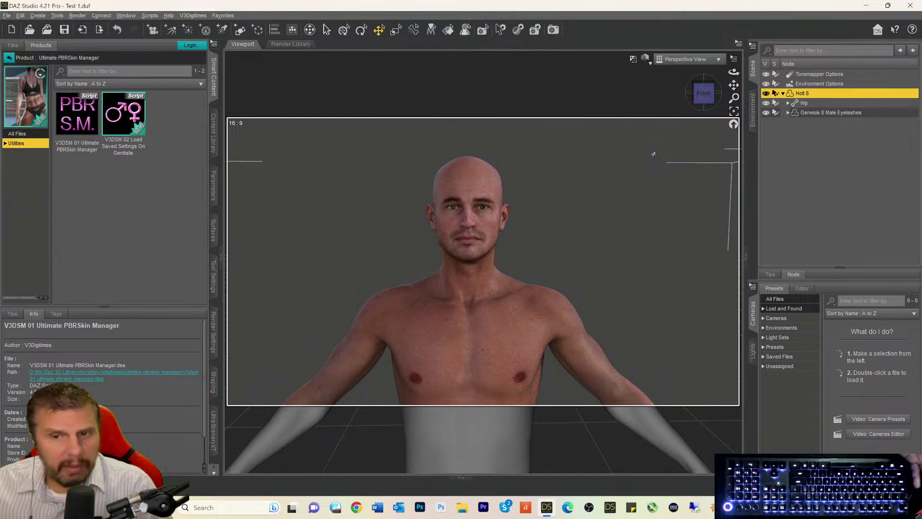
# - Examine how light falls on Holt 8's adjusted skin from side, front and slightly turned angles in the Iray preview
pyautogui.moveTo(688, 93)
pyautogui.mouseDown()
pyautogui.moveTo(706, 94)
pyautogui.moveTo(696, 92)
pyautogui.mouseUp()
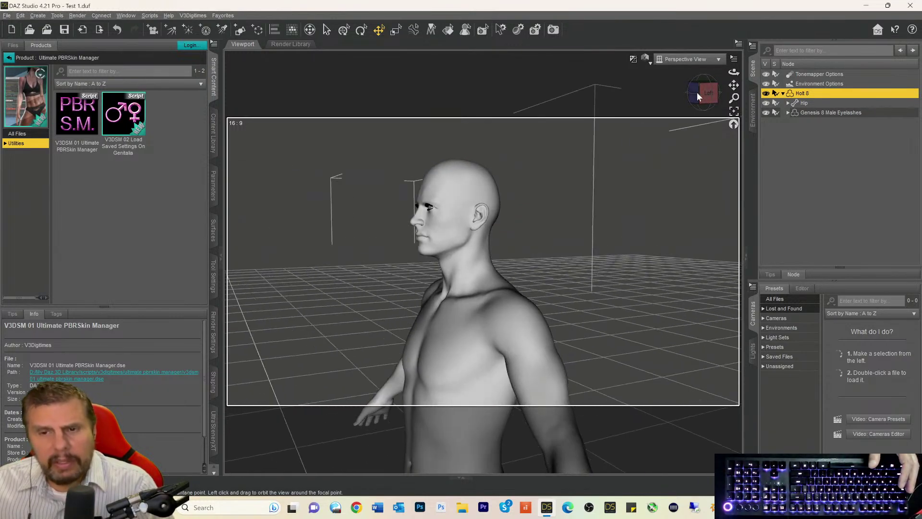
pyautogui.moveTo(701, 92); pyautogui.dragTo(711, 94)
pyautogui.keyDown('ctrl'); pyautogui.keyDown('alt'); pyautogui.moveTo(461, 269); pyautogui.dragTo(513, 270); pyautogui.keyUp('alt'); pyautogui.keyUp('ctrl')
pyautogui.moveTo(703, 93); pyautogui.dragTo(696, 94)
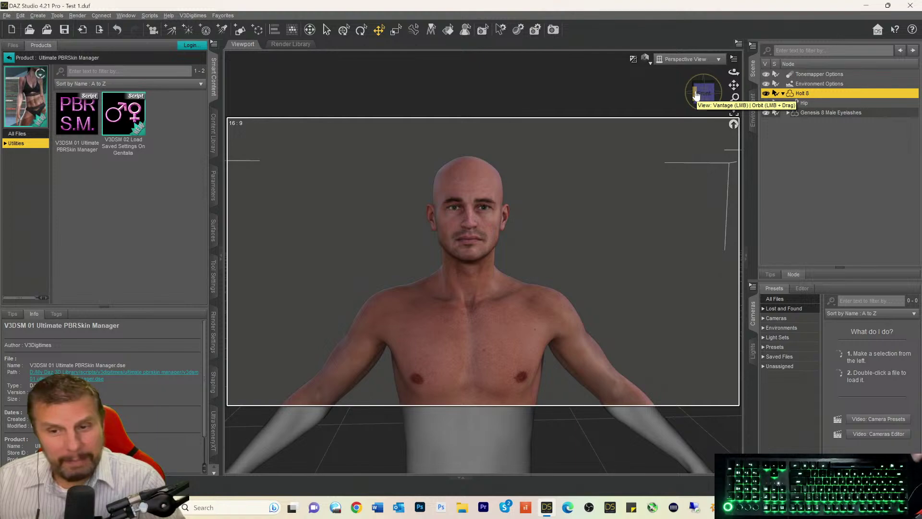
pyautogui.moveTo(704, 94); pyautogui.dragTo(727, 83)
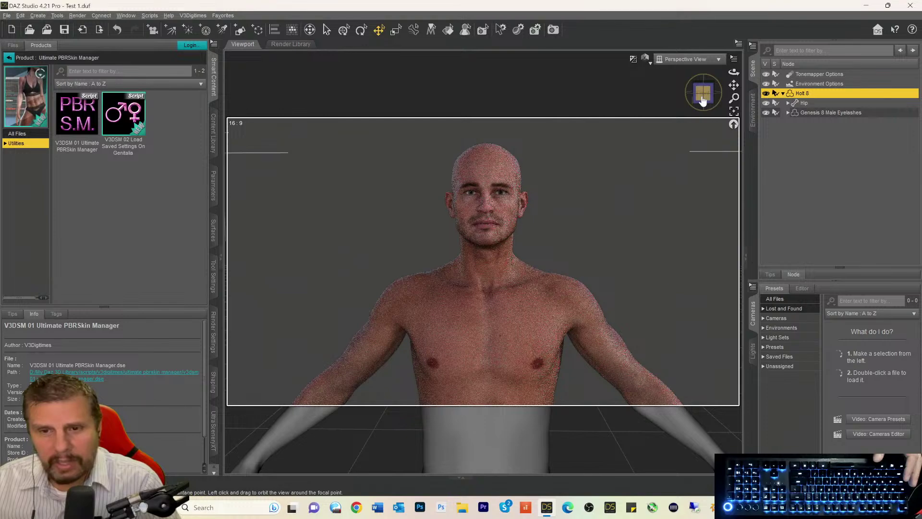
pyautogui.click(703, 93)
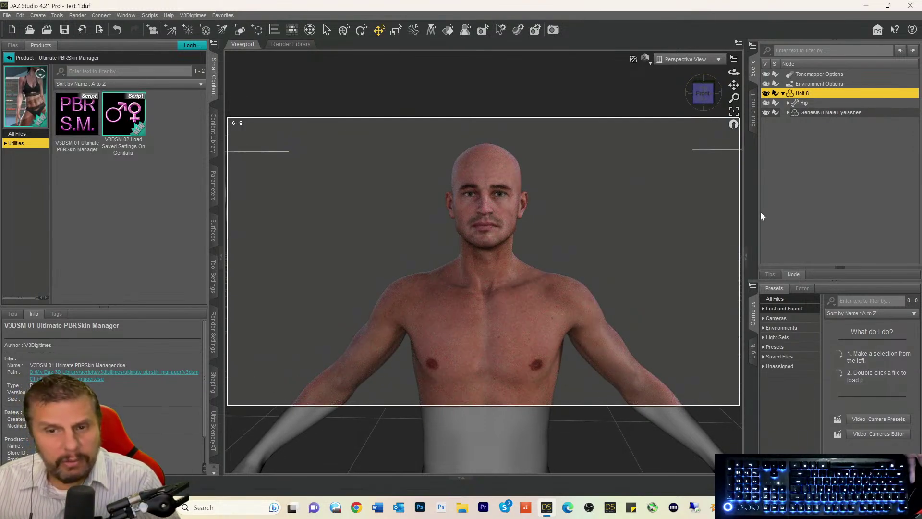
pyautogui.click(712, 106)
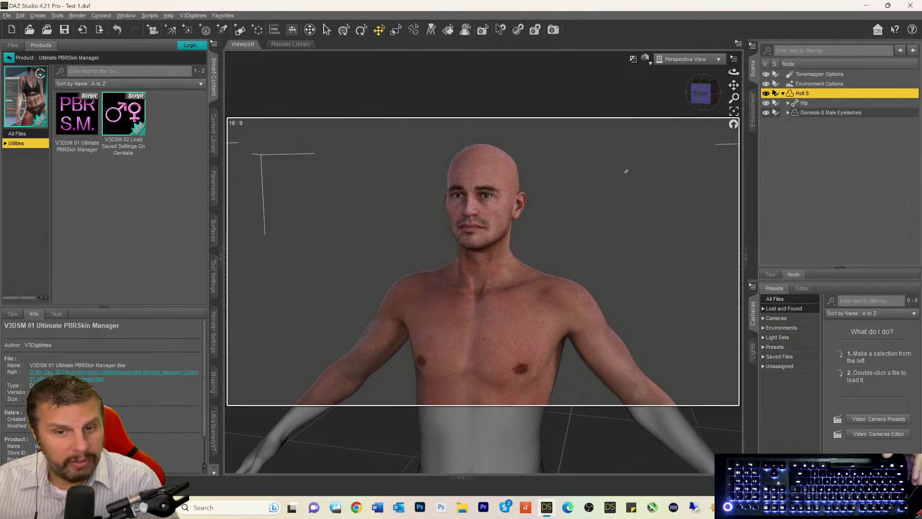
pyautogui.click(212, 184)
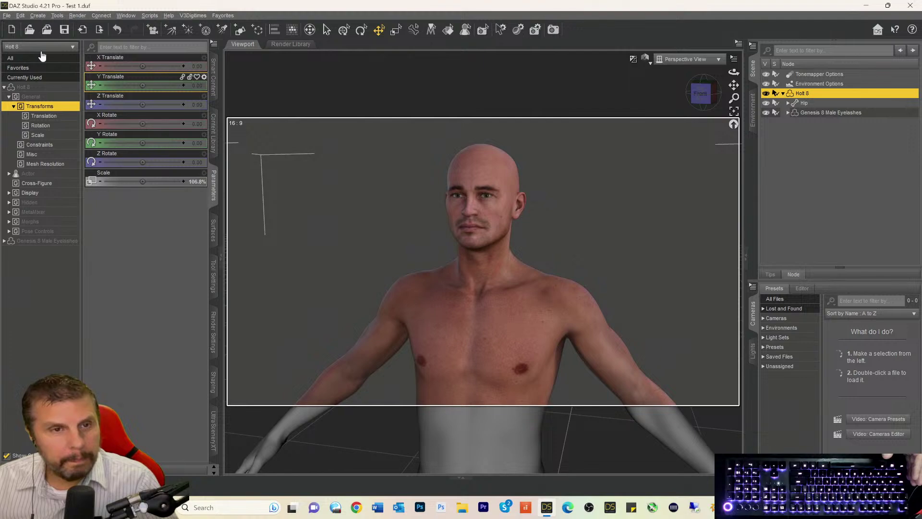
pyautogui.click(22, 87)
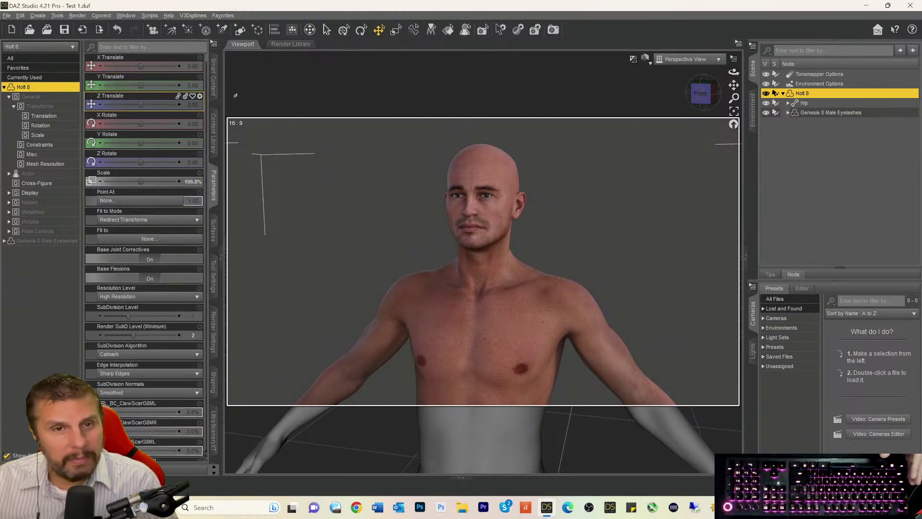
# - Look through the "skin manager" product results and clear that search from the Smart Content library
pyautogui.click(212, 81)
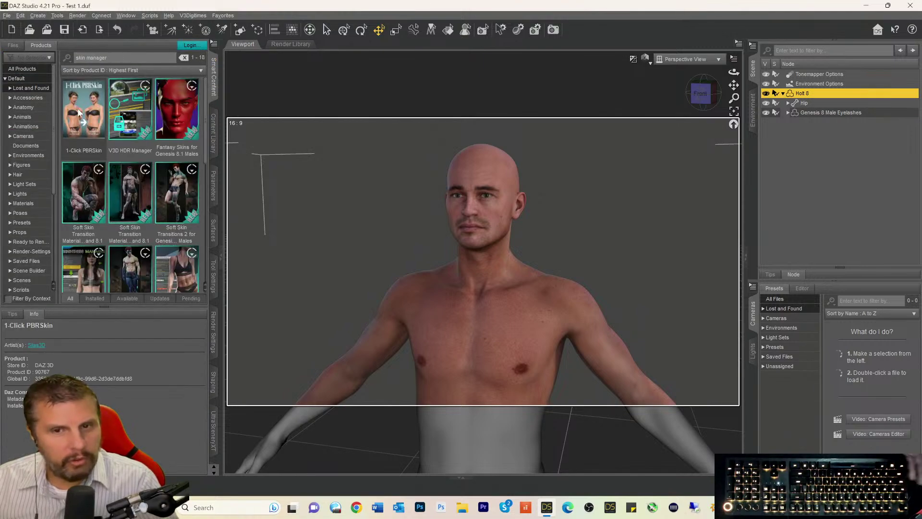
pyautogui.scroll(-5, 112, 167)
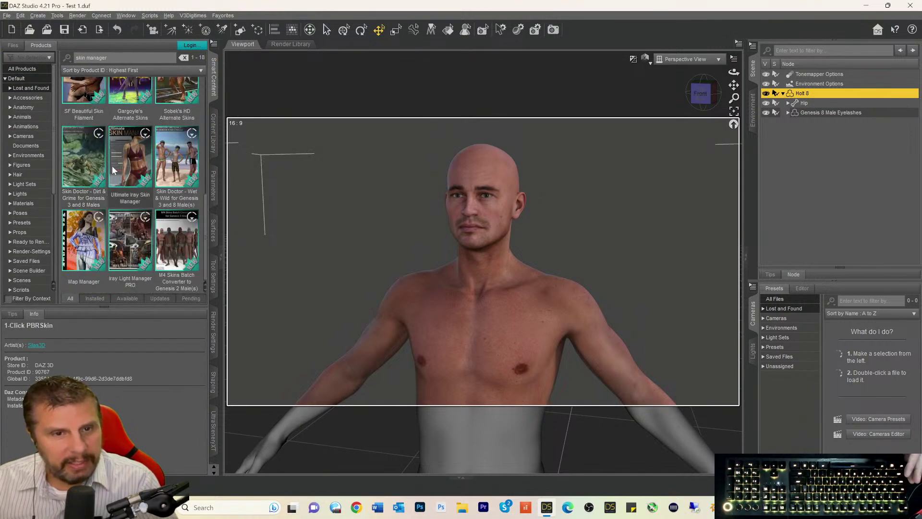
pyautogui.scroll(5, 111, 166)
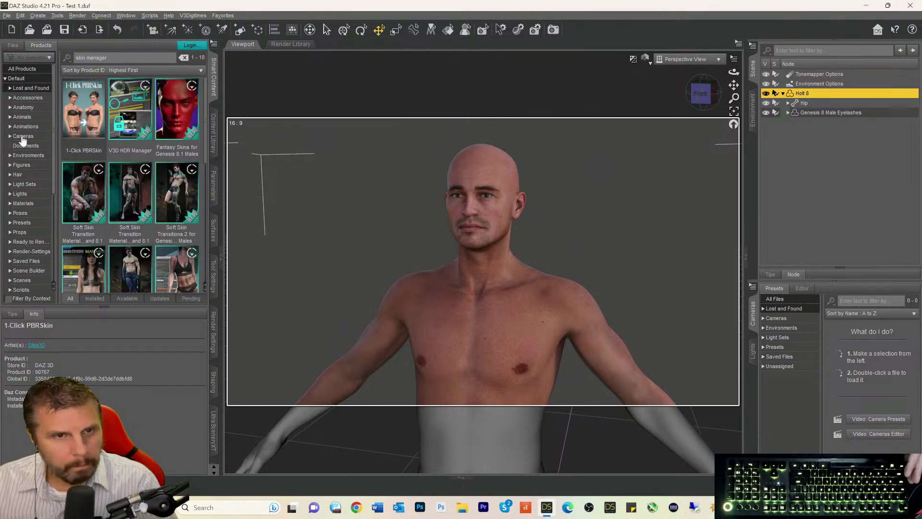
pyautogui.moveTo(112, 58); pyautogui.dragTo(8, 62)
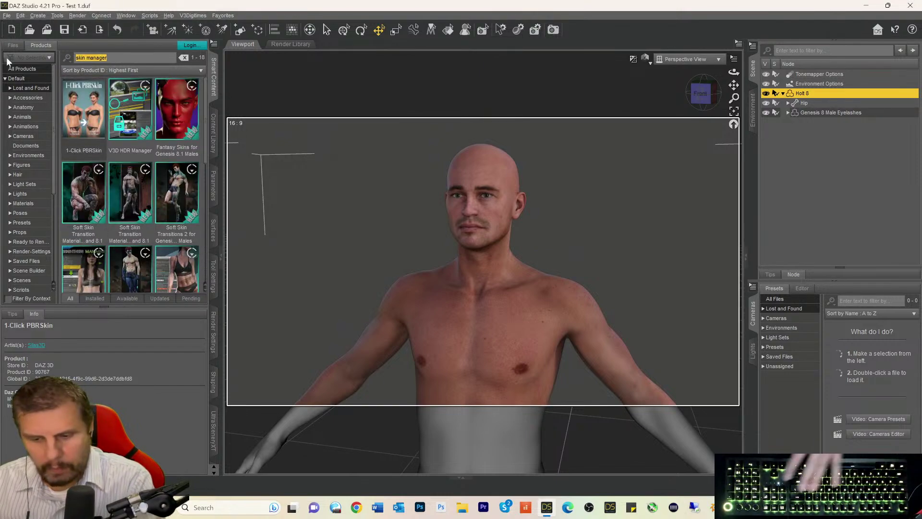
pyautogui.press('BackSpace')
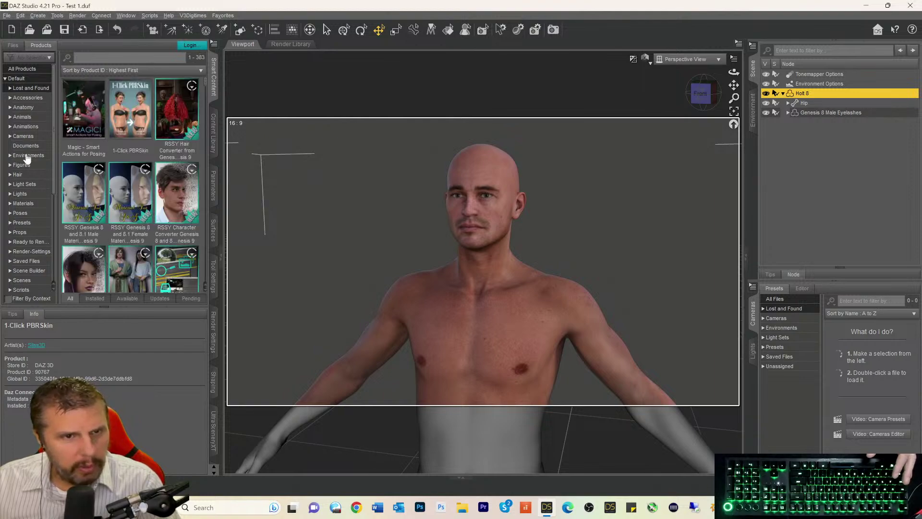
# - Find Skies of Economy Redux - Volume 2 among the Render-Settings products and apply its DTEC - Economy Sky 09 preset to the scene
pyautogui.click(29, 251)
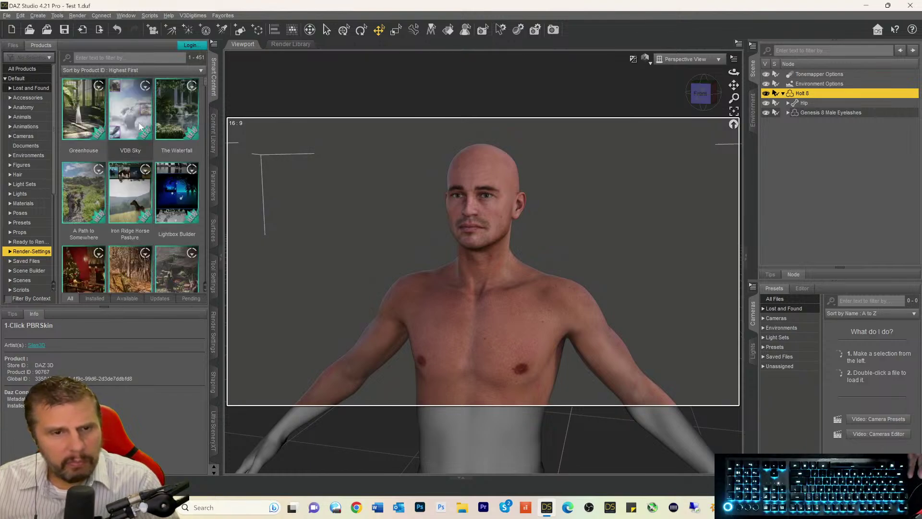
pyautogui.scroll(-5, 138, 127)
pyautogui.scroll(-10, 139, 128)
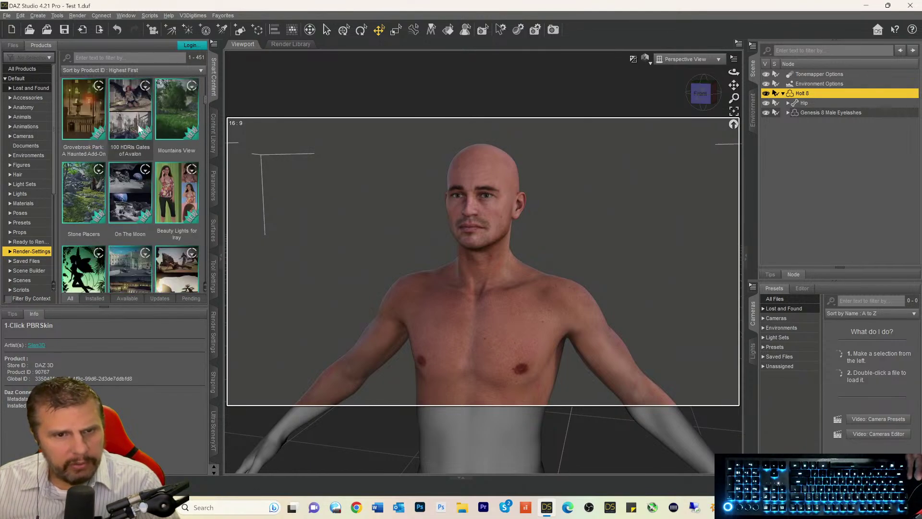
pyautogui.scroll(-10, 139, 128)
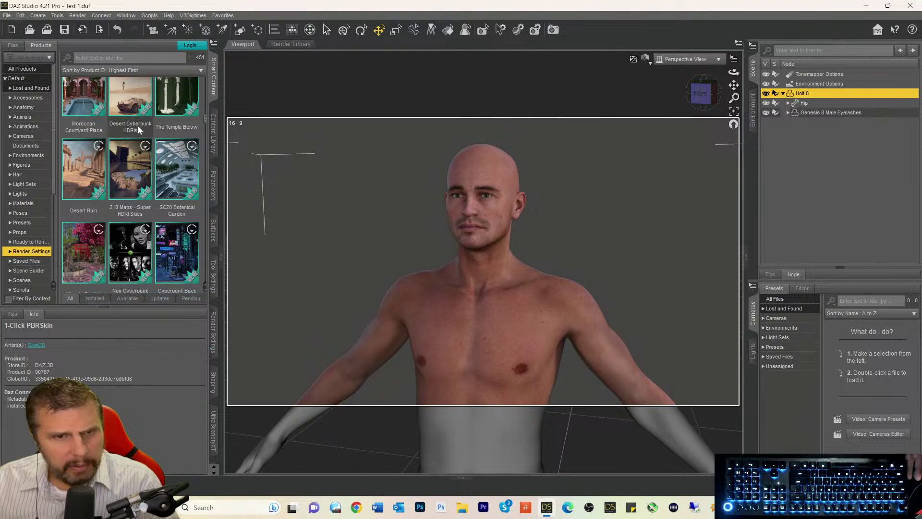
pyautogui.scroll(-10, 139, 129)
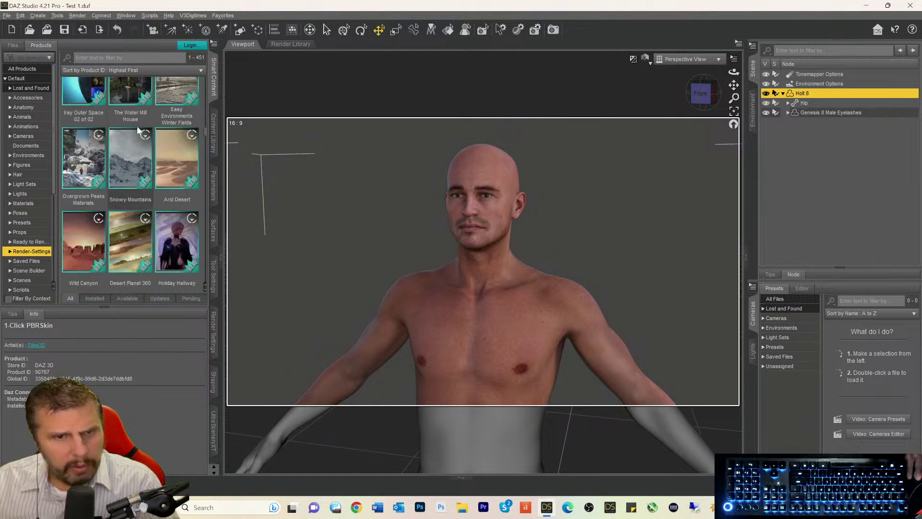
pyautogui.scroll(-10, 139, 130)
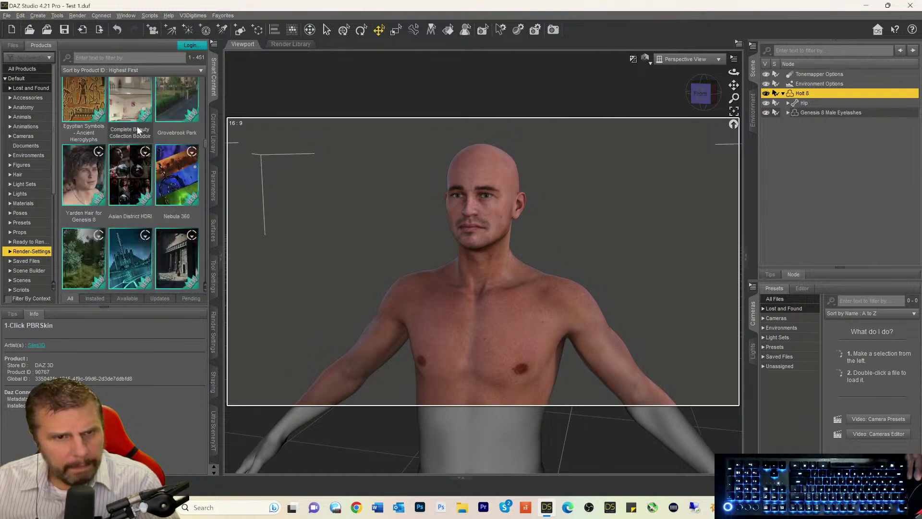
pyautogui.scroll(-3, 137, 127)
pyautogui.scroll(3, 136, 132)
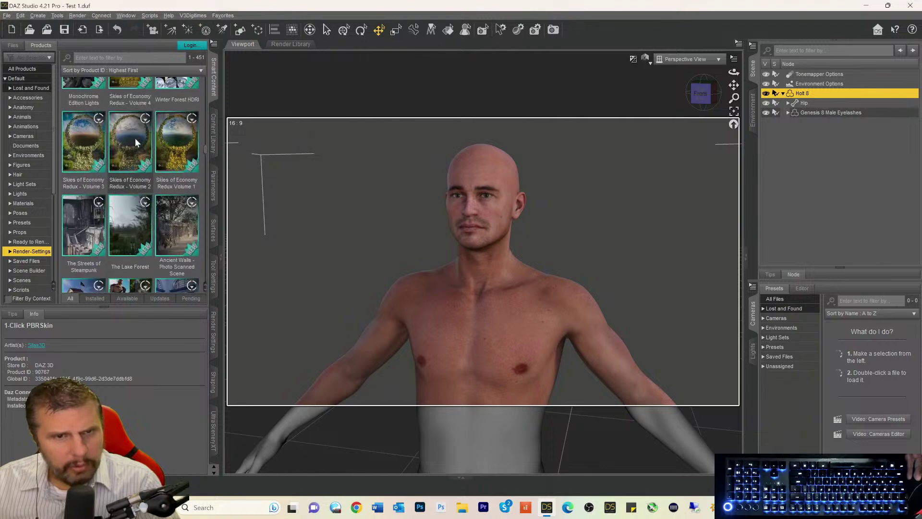
pyautogui.doubleClick(135, 139)
pyautogui.doubleClick(127, 113)
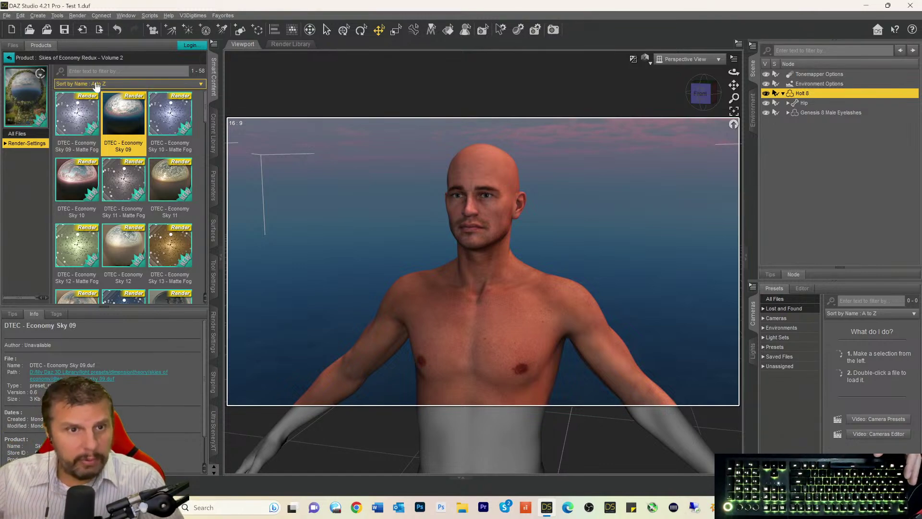
# - Search the Utilities products for "manager" and launch the V3DSM 01 Ultimate PBRSkin Manager script for Holt 8
pyautogui.click(9, 58)
pyautogui.click(91, 57)
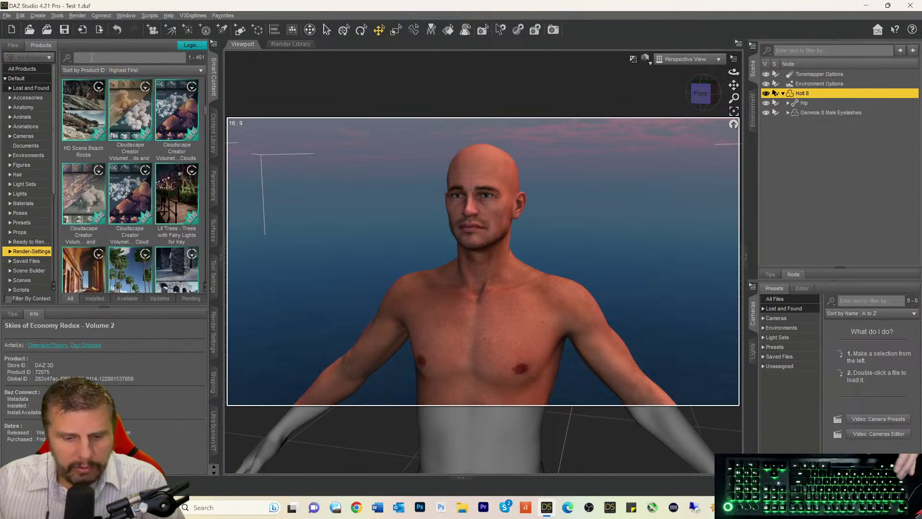
pyautogui.write('manager')
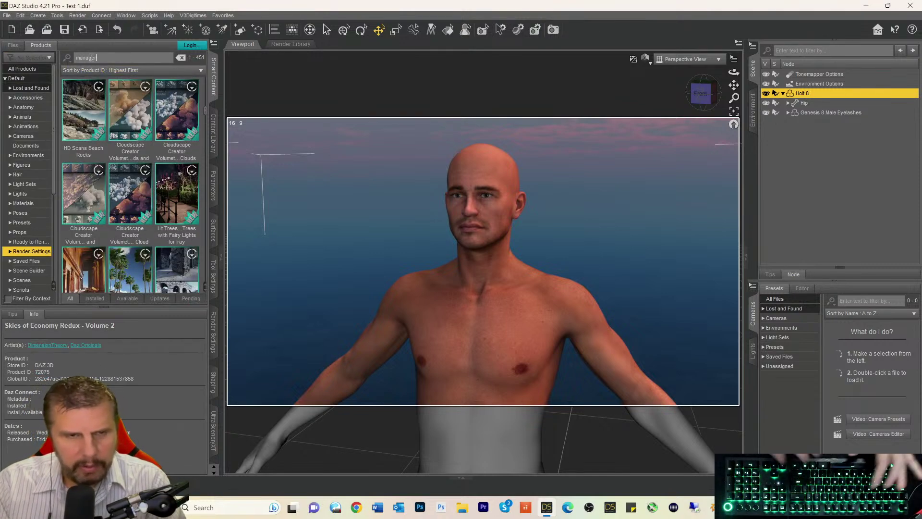
pyautogui.scroll(-5, 28, 245)
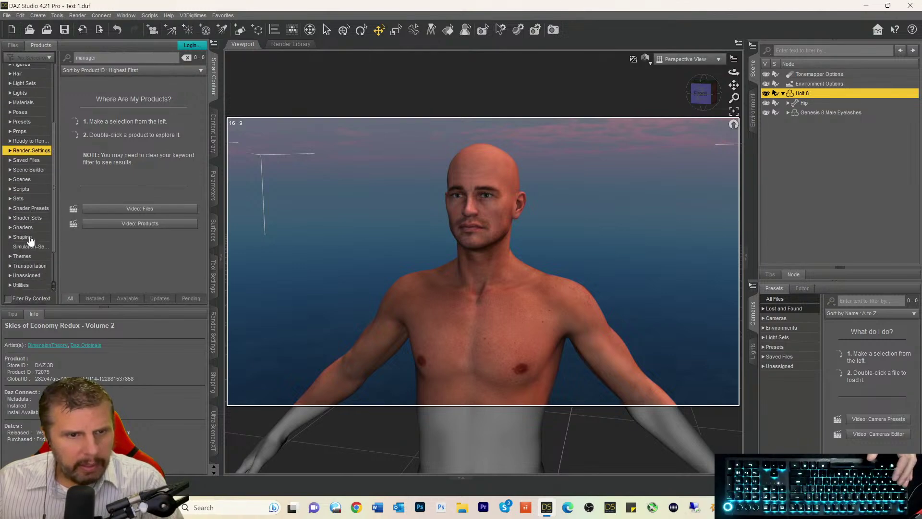
pyautogui.click(20, 238)
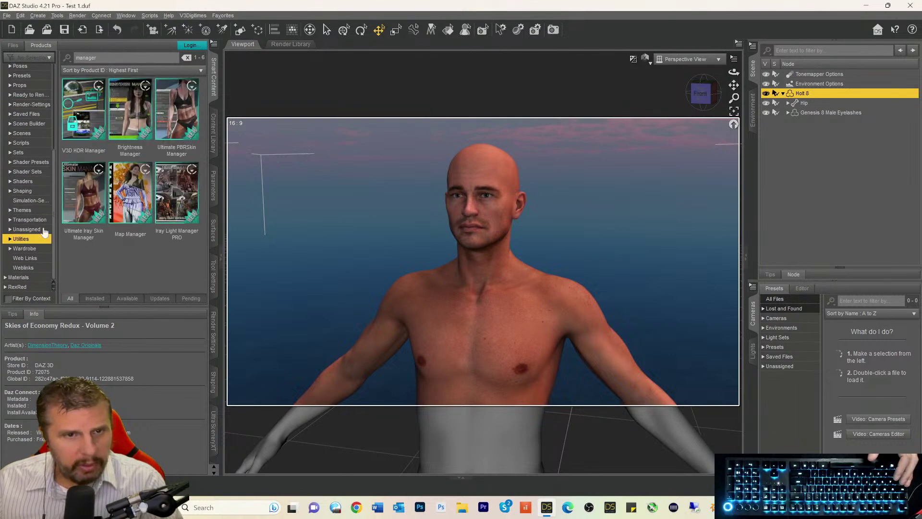
pyautogui.click(174, 105)
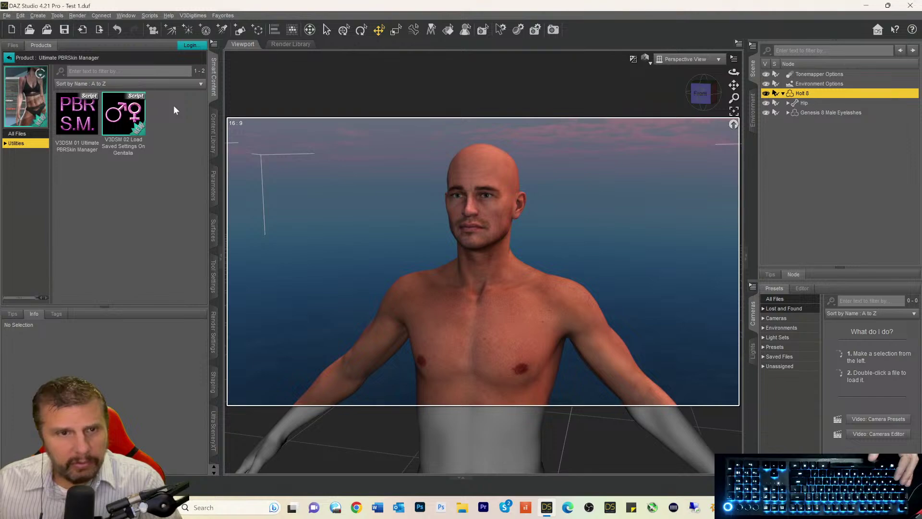
pyautogui.click(67, 111)
pyautogui.doubleClick(67, 110)
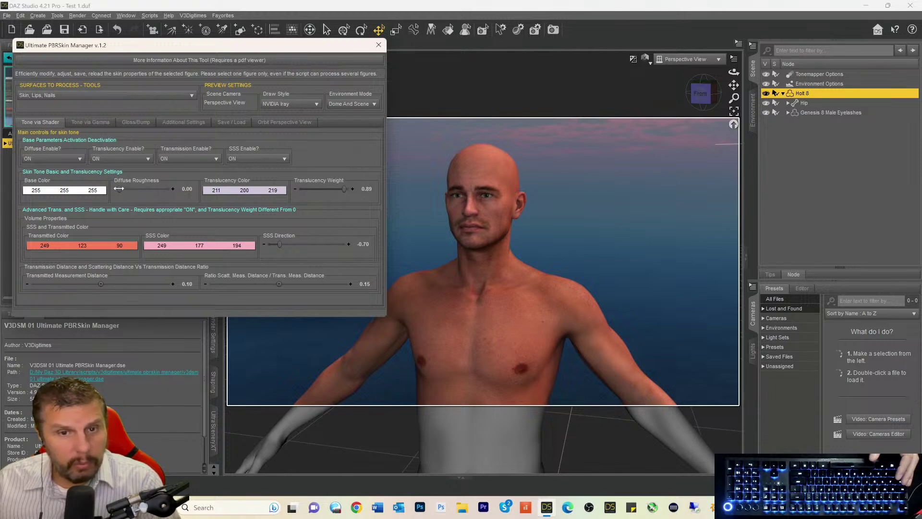
# - Test Diffuse Roughness at 0.41 and several D.L.S. Reflectivity levels, settle reflectivity at 0.68, and close Ultimate PBRSkin Manager
pyautogui.moveTo(119, 189); pyautogui.dragTo(127, 188)
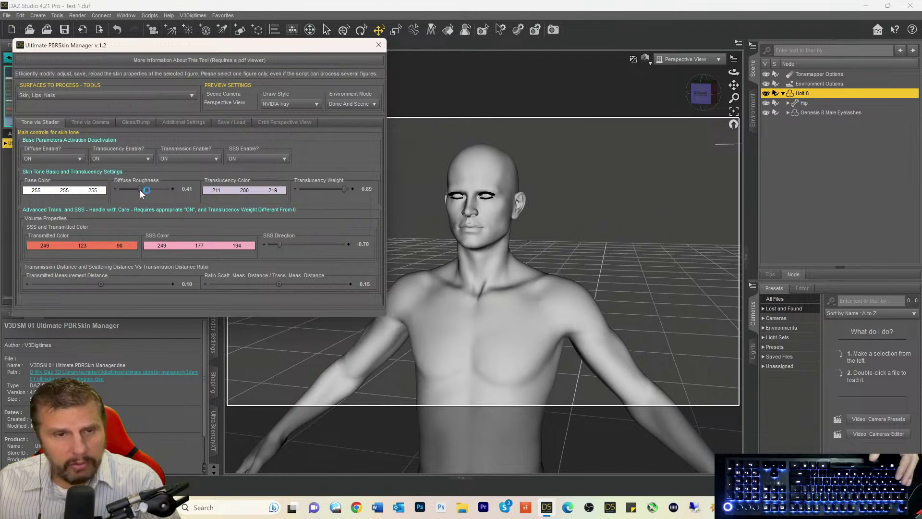
pyautogui.click(136, 122)
pyautogui.moveTo(171, 217); pyautogui.dragTo(184, 217)
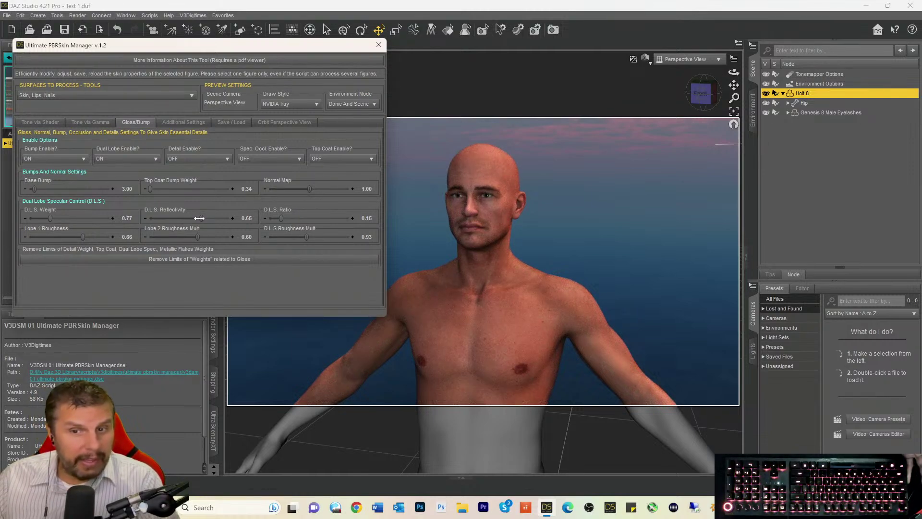
pyautogui.moveTo(199, 218); pyautogui.dragTo(209, 217)
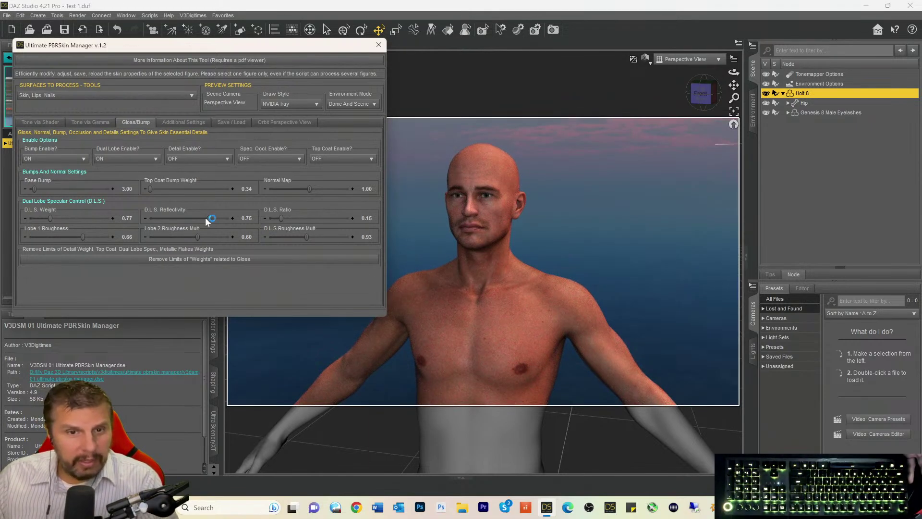
pyautogui.moveTo(207, 218); pyautogui.dragTo(124, 218)
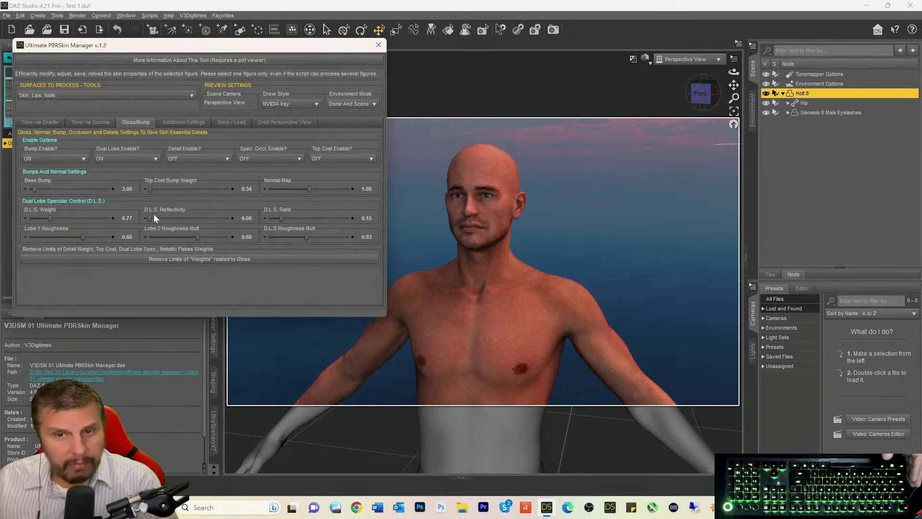
pyautogui.moveTo(147, 218); pyautogui.dragTo(204, 220)
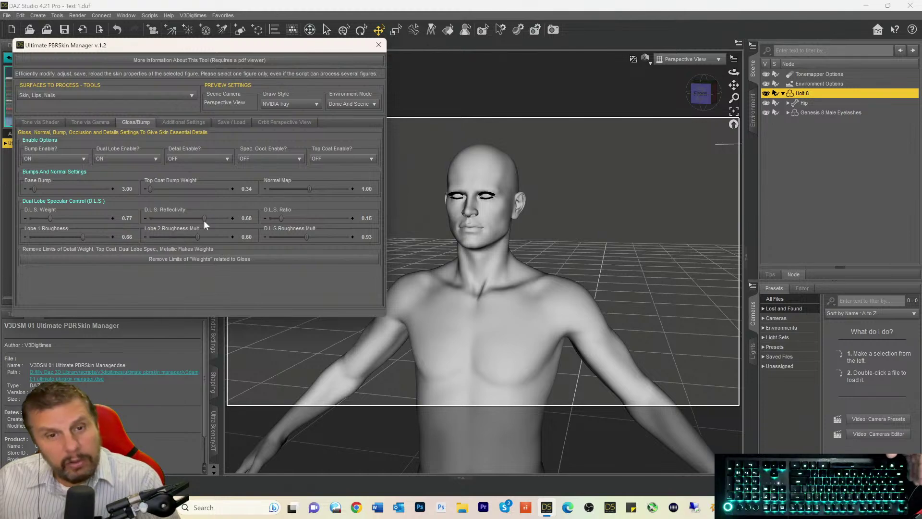
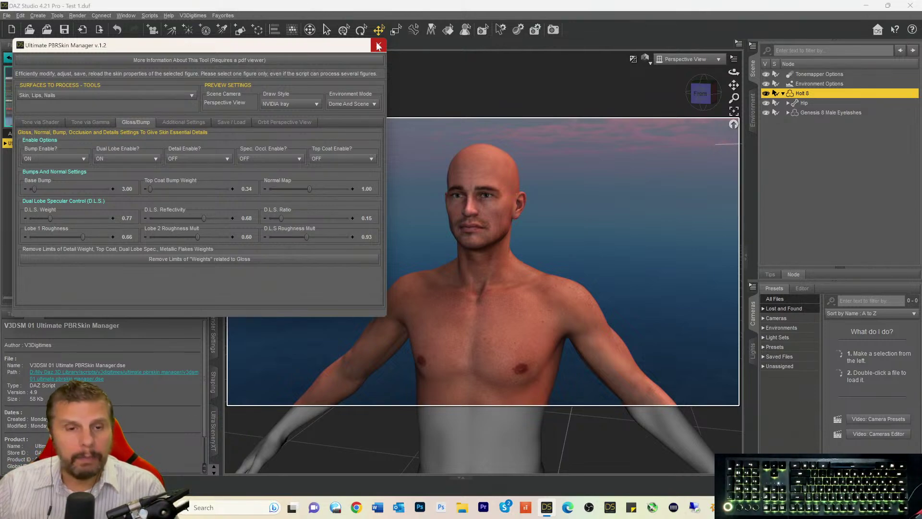
pyautogui.click(378, 46)
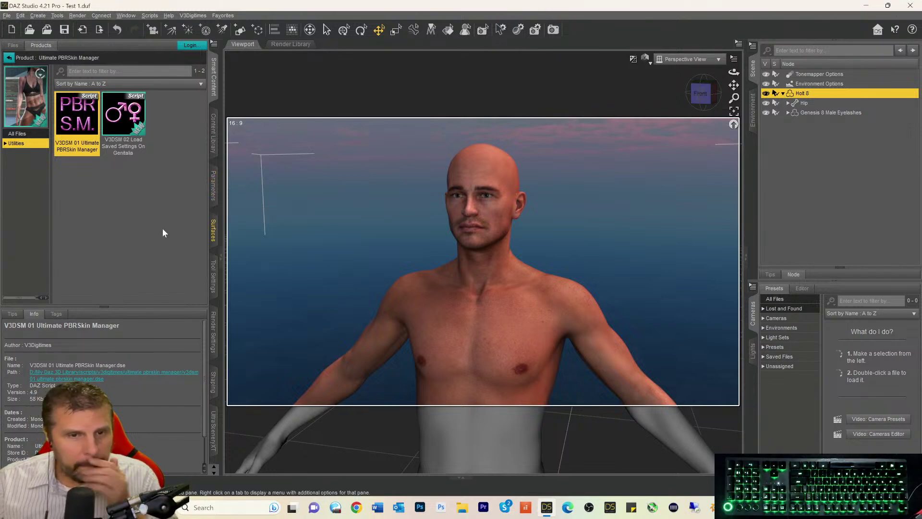
# - Select Holt 8's Torso surface and look through its PBRSkin shader parameters in the surface editor
pyautogui.click(213, 232)
pyautogui.scroll(-3, 132, 214)
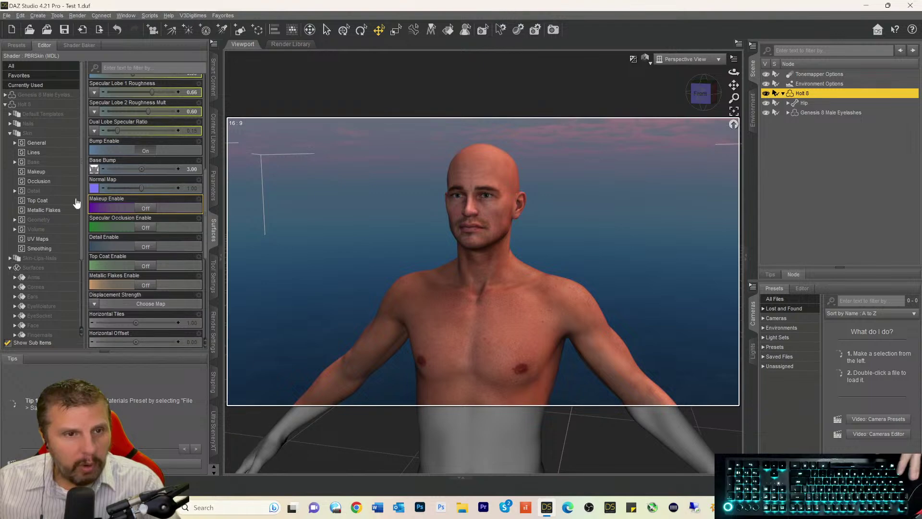
pyautogui.scroll(-2, 52, 235)
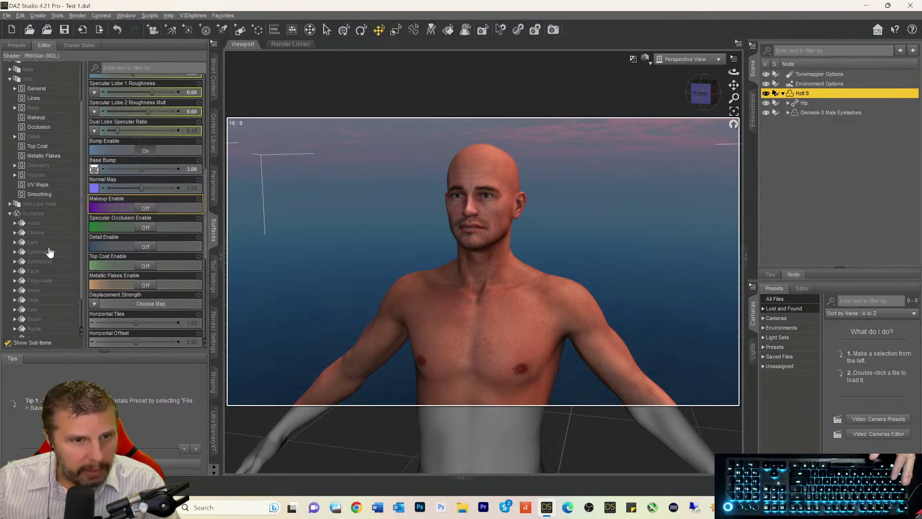
pyautogui.scroll(-2, 41, 266)
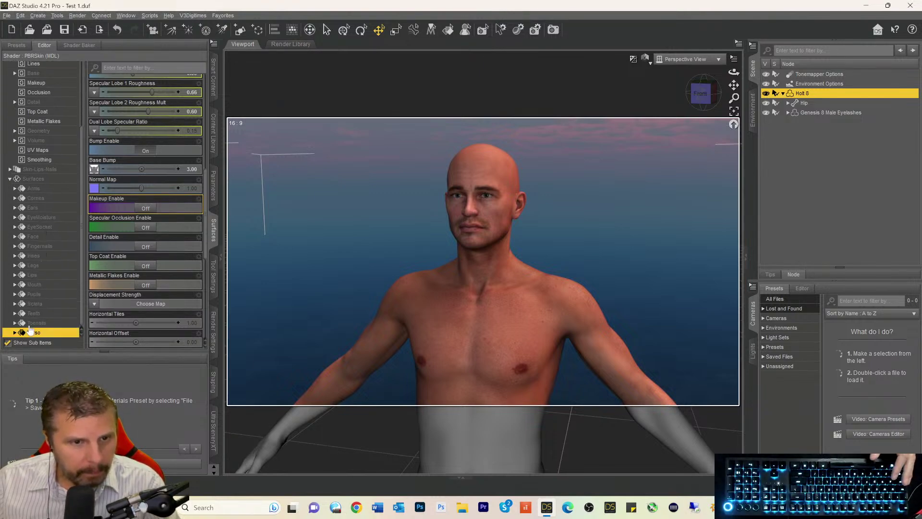
pyautogui.scroll(-5, 132, 216)
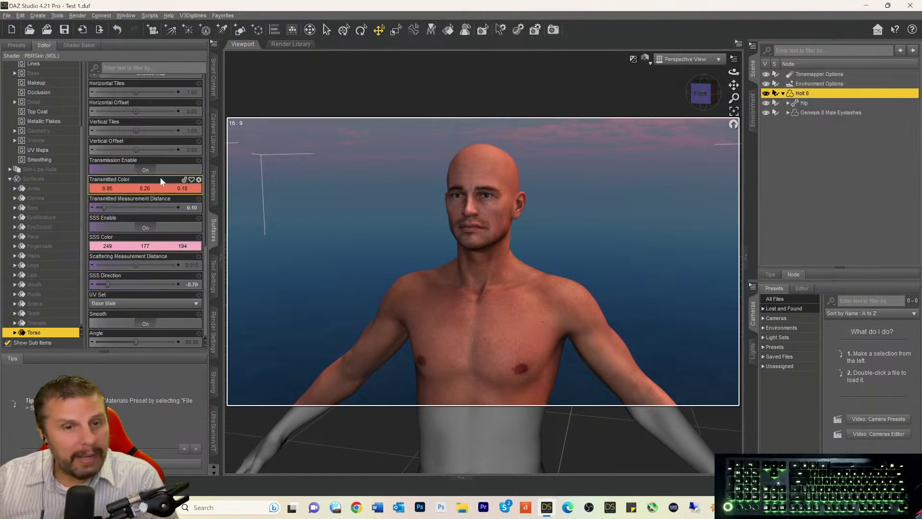
pyautogui.scroll(20, 157, 158)
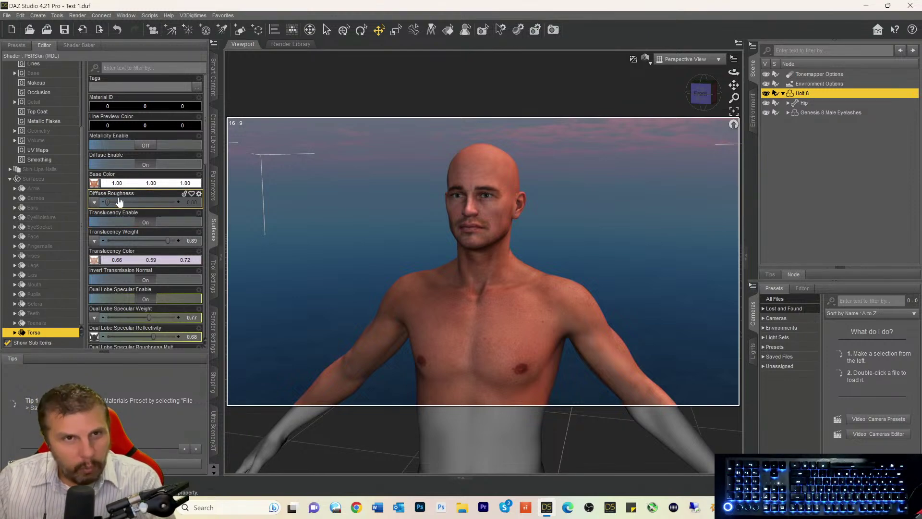
# - Set the Torso surface's Diffuse Roughness to 1.00
pyautogui.moveTo(116, 201)
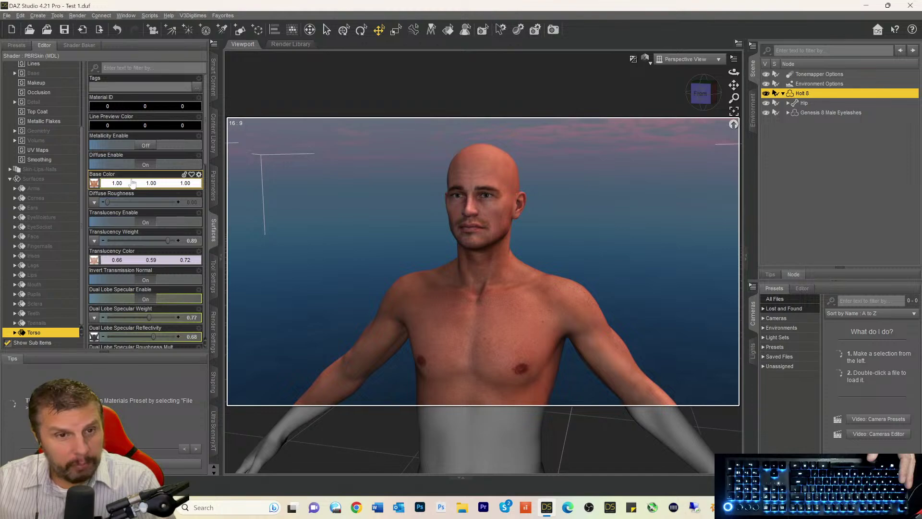
pyautogui.click(106, 203)
pyautogui.moveTo(120, 188)
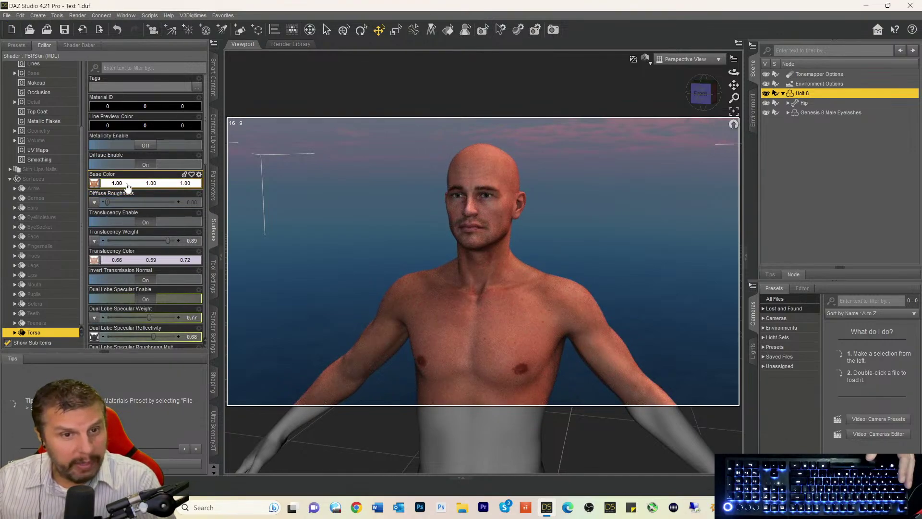
pyautogui.moveTo(108, 203)
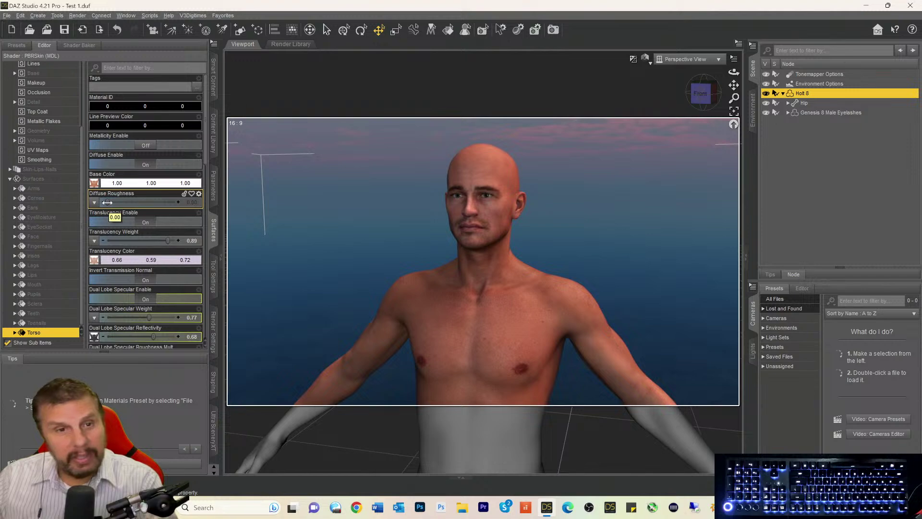
pyautogui.moveTo(92, 186)
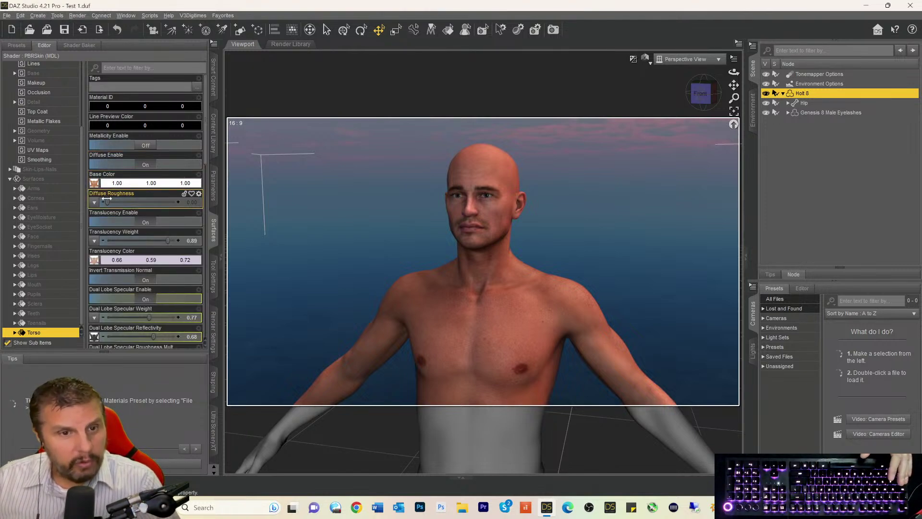
pyautogui.moveTo(106, 198); pyautogui.dragTo(175, 202)
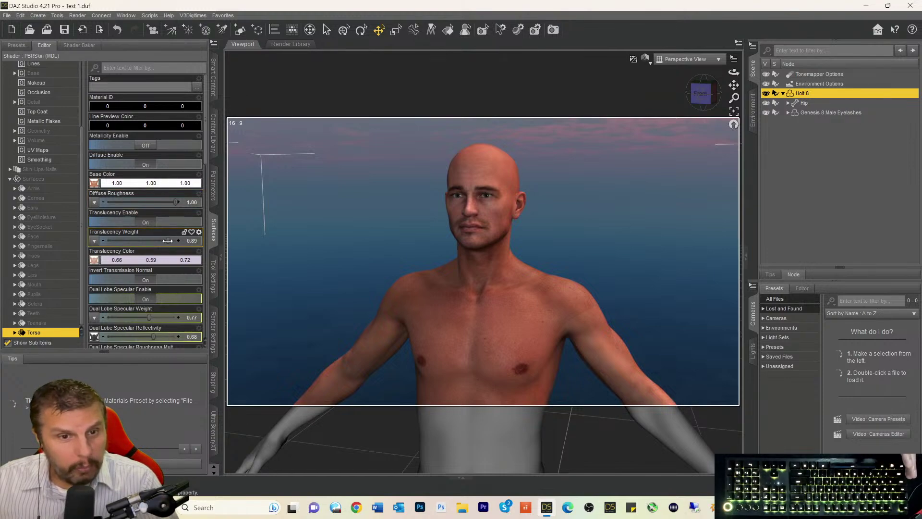
# - Try a Translucency Weight of 0.17 on the Torso surface, and undo that change
pyautogui.moveTo(167, 240)
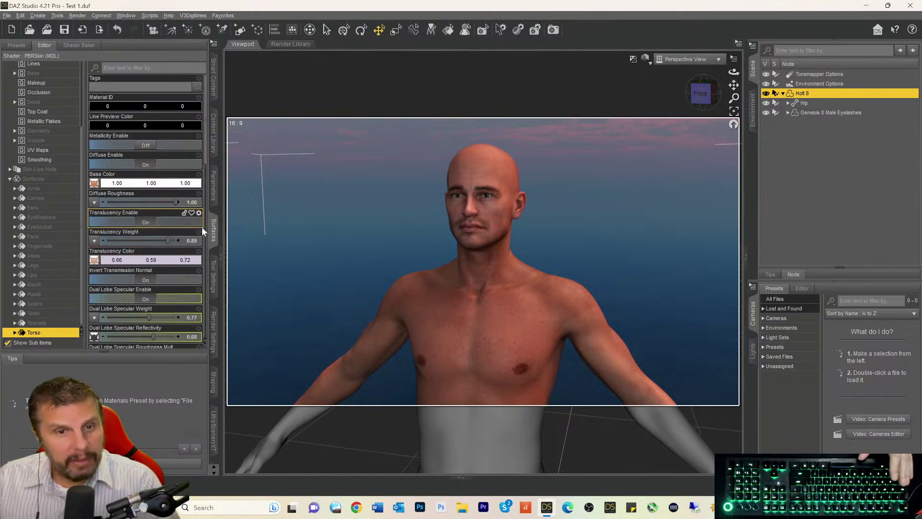
pyautogui.click(168, 241)
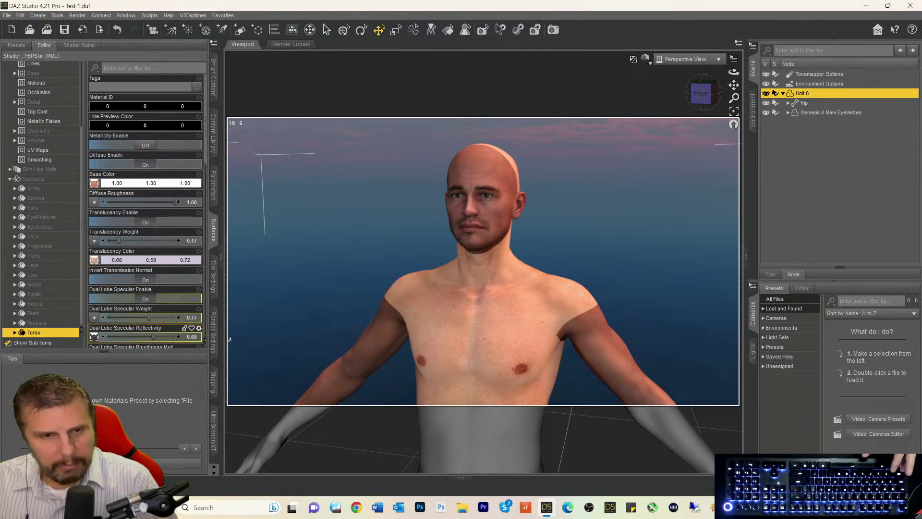
pyautogui.hotkey('ctrl', 'z')
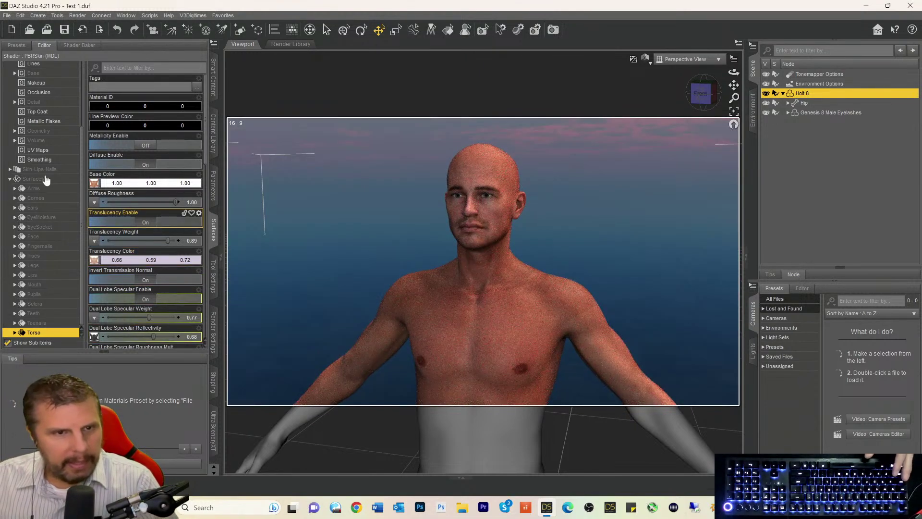
# - Set Translucency Weight to 0.00 and Diffuse Roughness to 1.00 on all surfaces of Holt 8's Skin group together
pyautogui.scroll(1, 40, 160)
pyautogui.scroll(3, 38, 160)
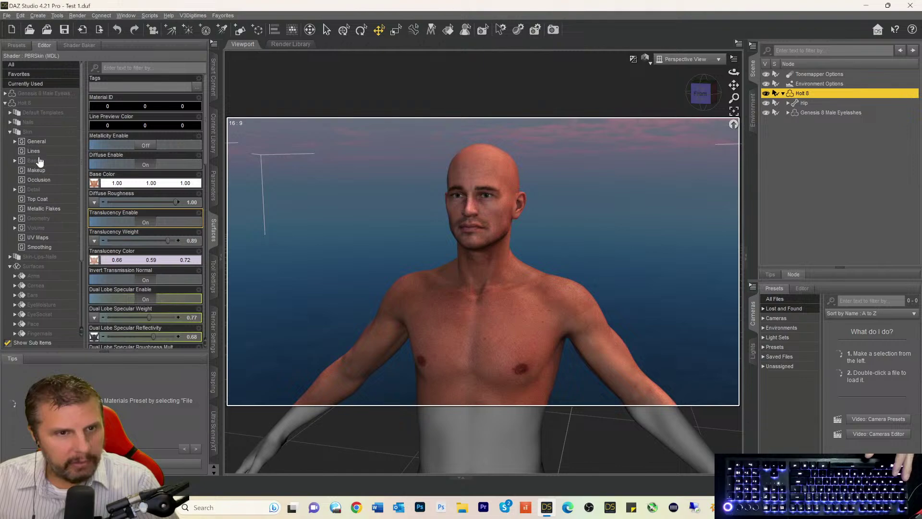
pyautogui.click(27, 136)
pyautogui.scroll(-3, 52, 250)
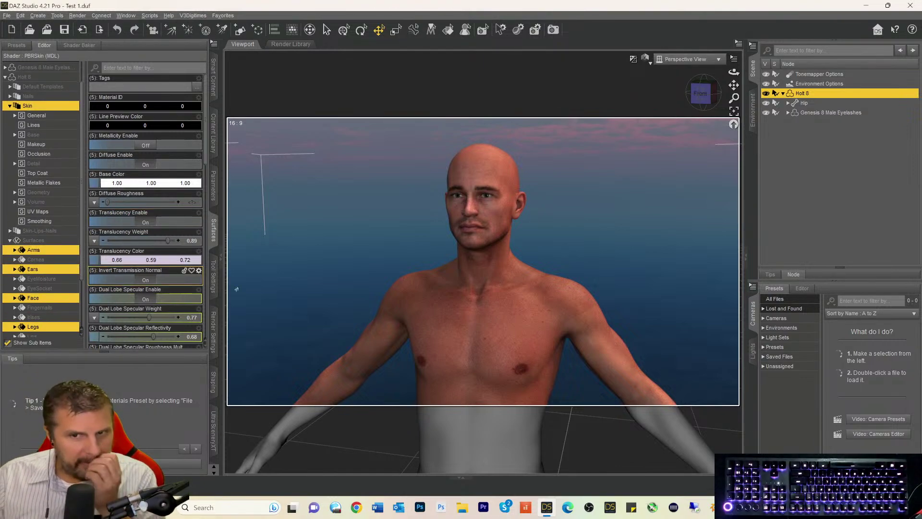
pyautogui.scroll(-5, 46, 291)
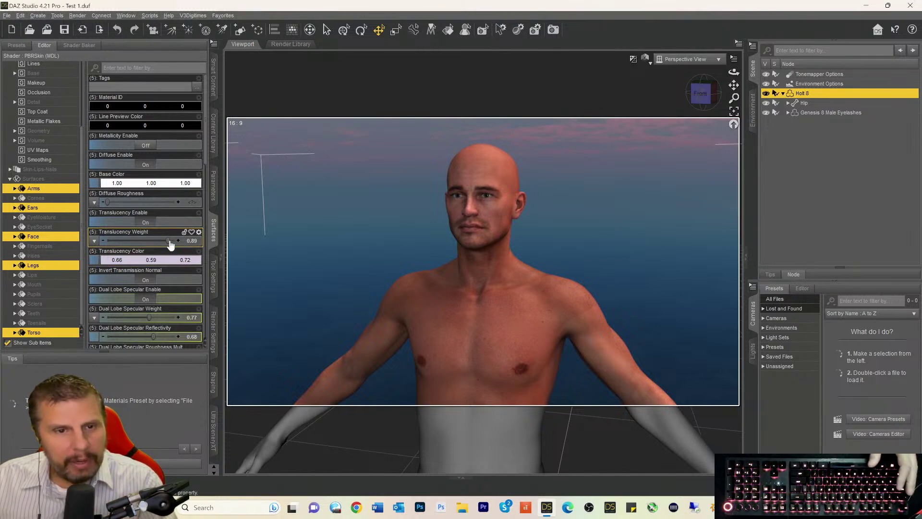
pyautogui.moveTo(149, 239); pyautogui.dragTo(95, 232)
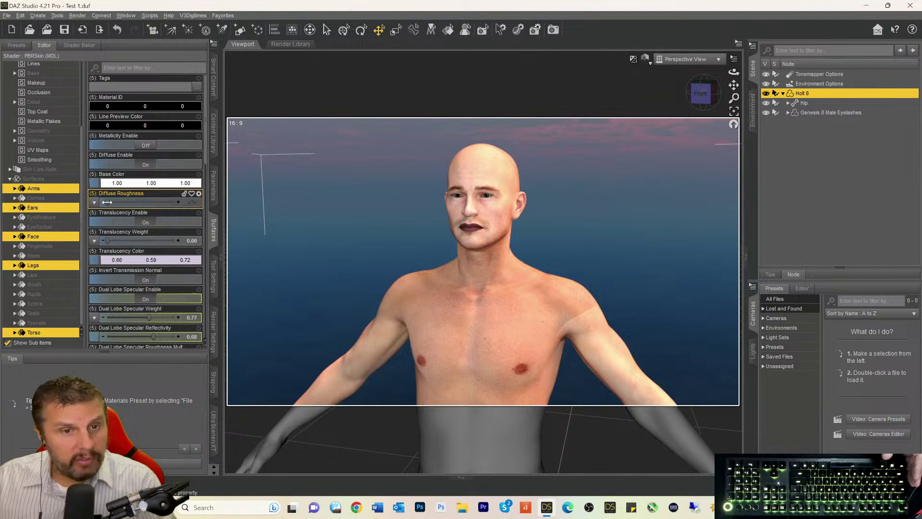
pyautogui.moveTo(107, 203); pyautogui.dragTo(177, 202)
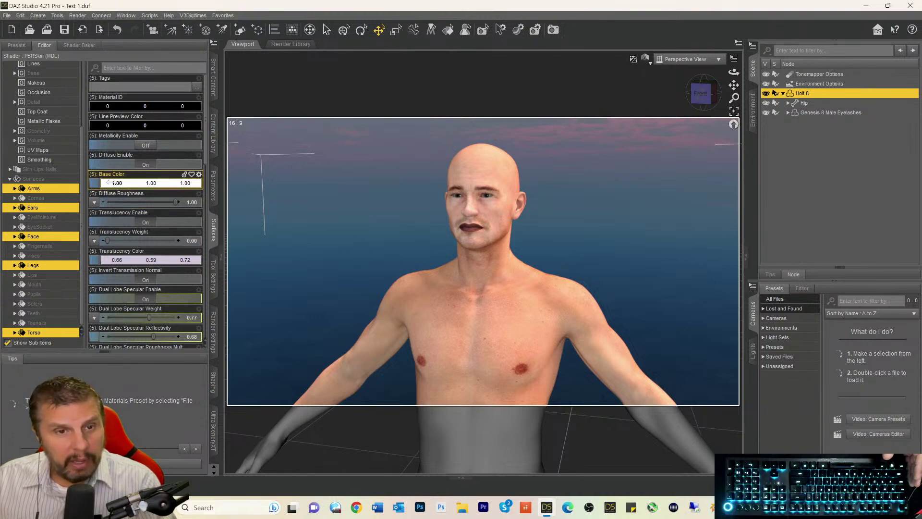
# - Try tinting the skin surfaces' Base Color by lowering its red, green and blue values one at a time, restoring each to 1.00
pyautogui.moveTo(115, 182); pyautogui.dragTo(3, 178)
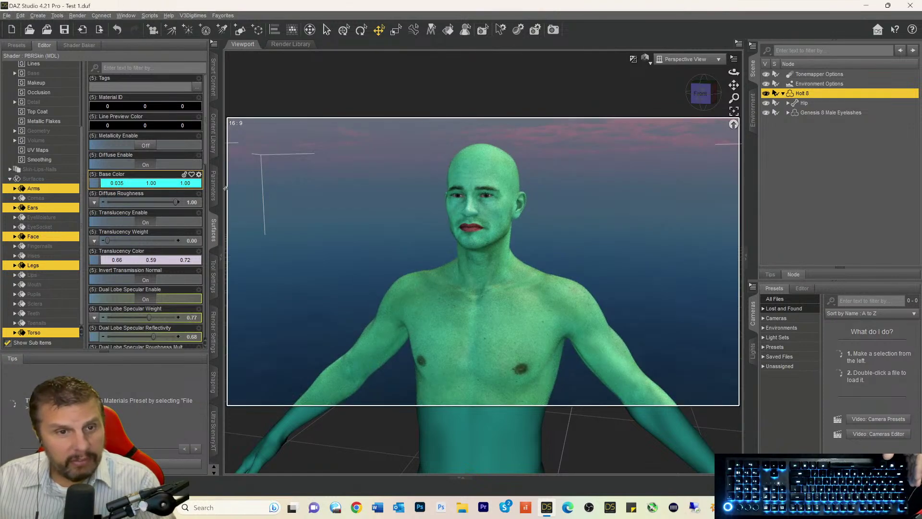
pyautogui.moveTo(117, 183); pyautogui.dragTo(342, 209)
pyautogui.moveTo(34, 181); pyautogui.dragTo(3, 176)
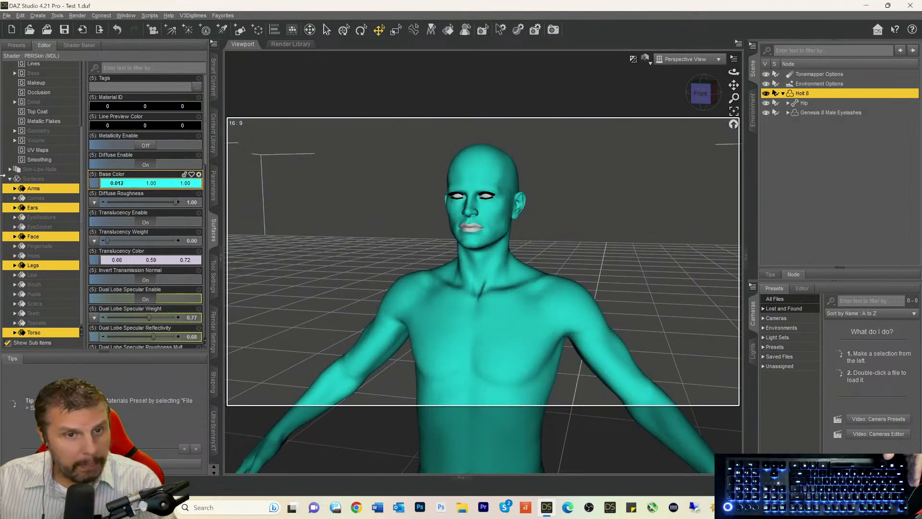
pyautogui.hotkey('ctrl', 'z')
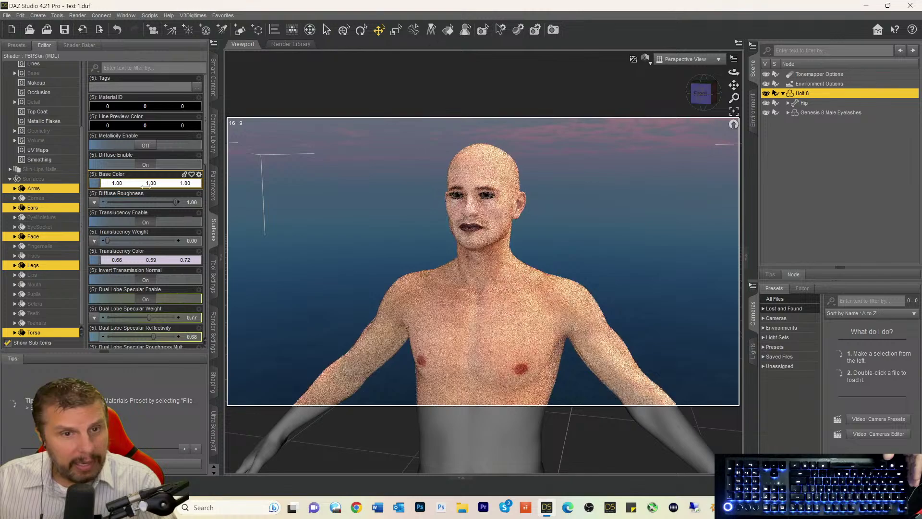
pyautogui.moveTo(145, 185); pyautogui.dragTo(9, 182)
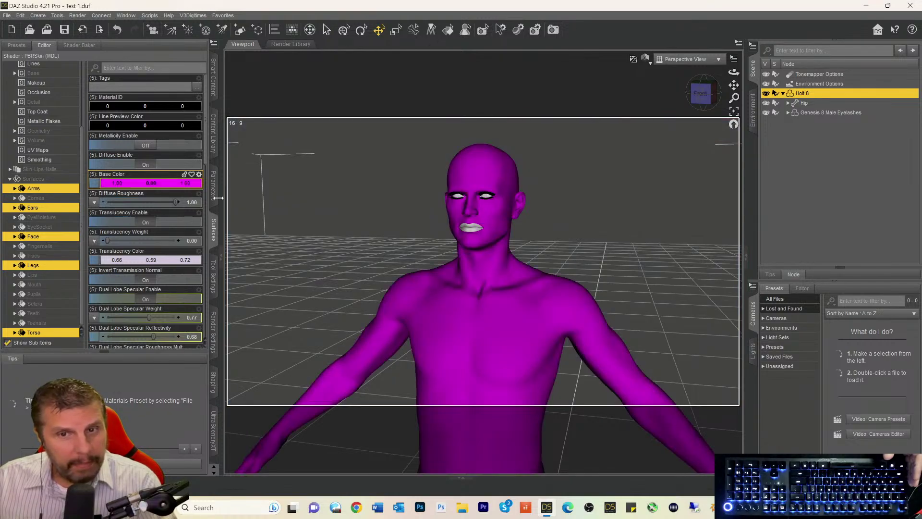
pyautogui.hotkey('ctrl', 'z')
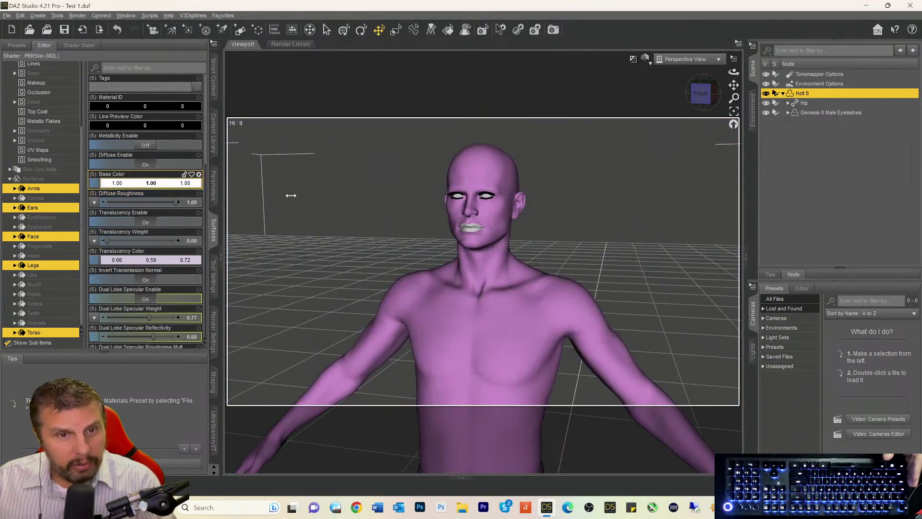
pyautogui.moveTo(185, 183); pyautogui.dragTo(3, 181)
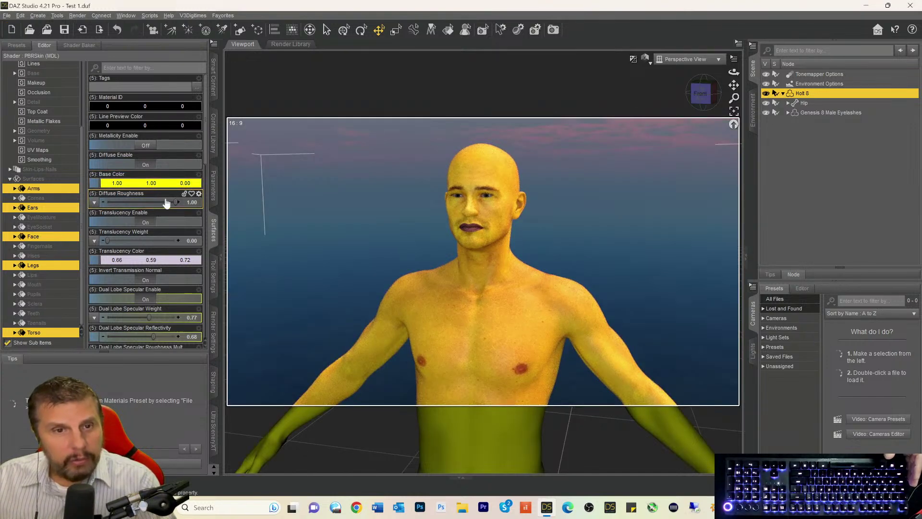
pyautogui.moveTo(185, 183); pyautogui.dragTo(412, 203)
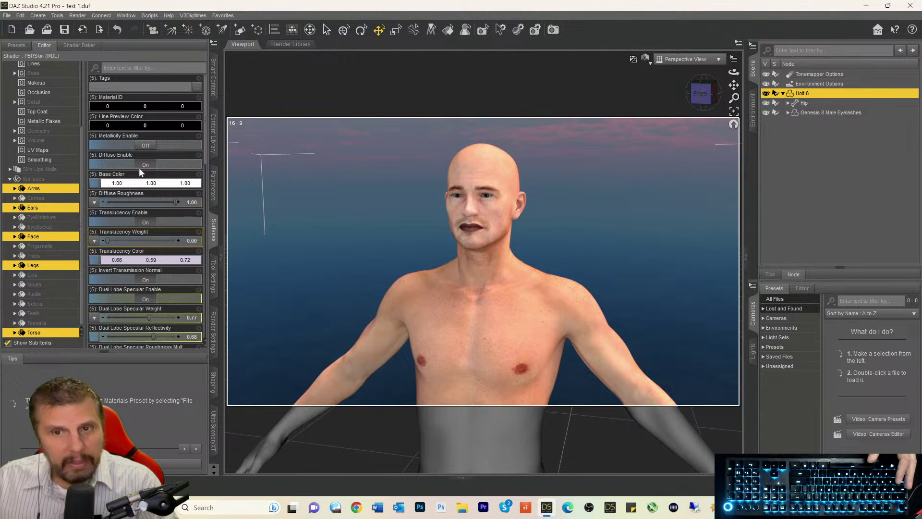
# - Try the skin surfaces' Translucency Weight at 1.00, 0.76 and 0.80, and return it to 1.00
pyautogui.moveTo(108, 241)
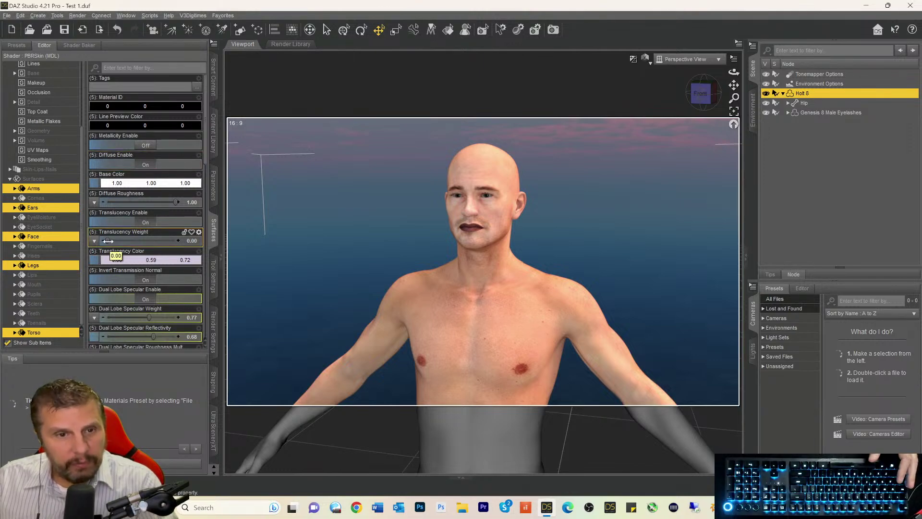
pyautogui.moveTo(108, 240); pyautogui.dragTo(178, 243)
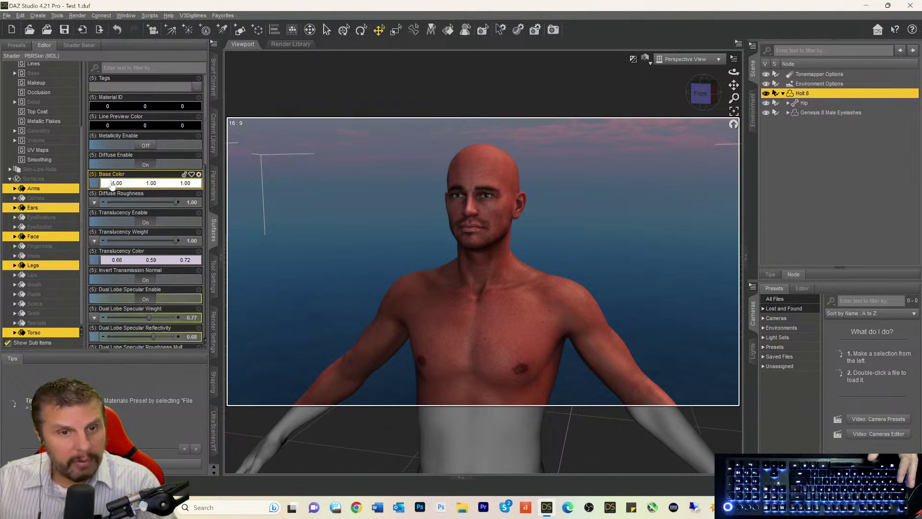
pyautogui.moveTo(174, 241); pyautogui.dragTo(163, 240)
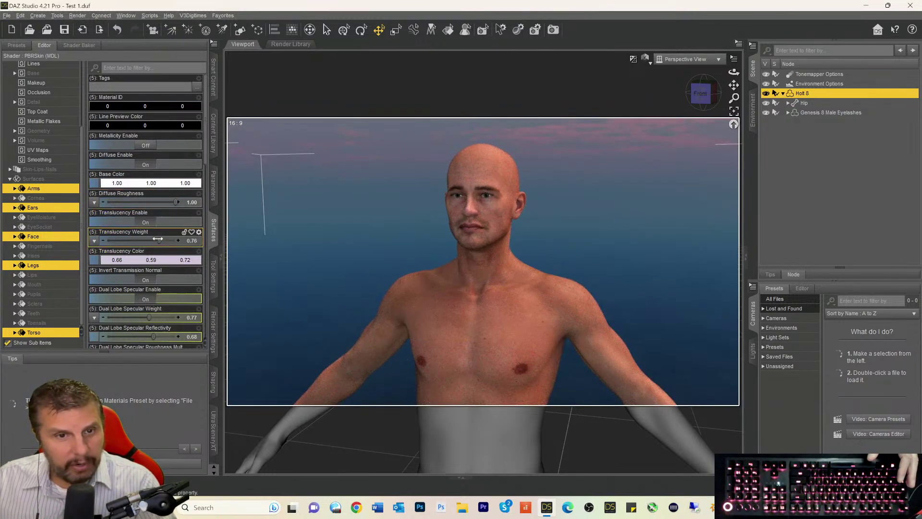
pyautogui.moveTo(158, 241); pyautogui.dragTo(159, 241)
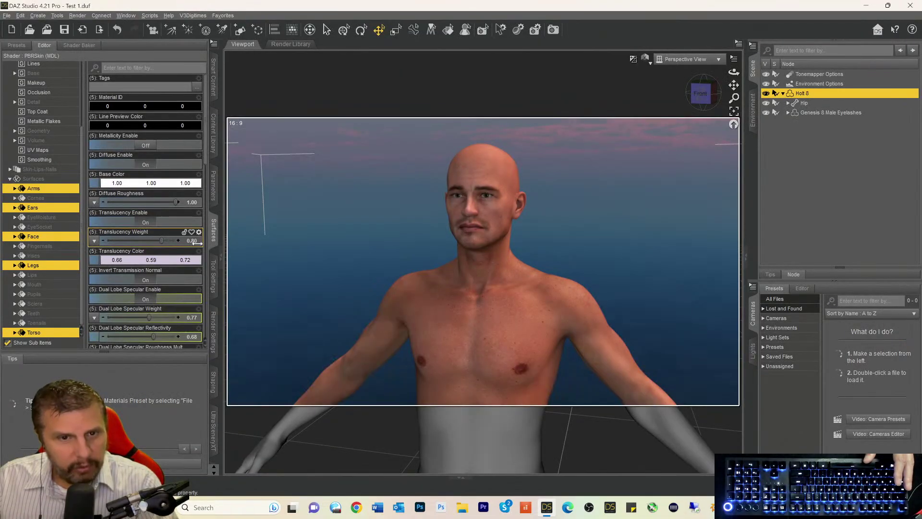
pyautogui.moveTo(203, 245); pyautogui.dragTo(213, 245)
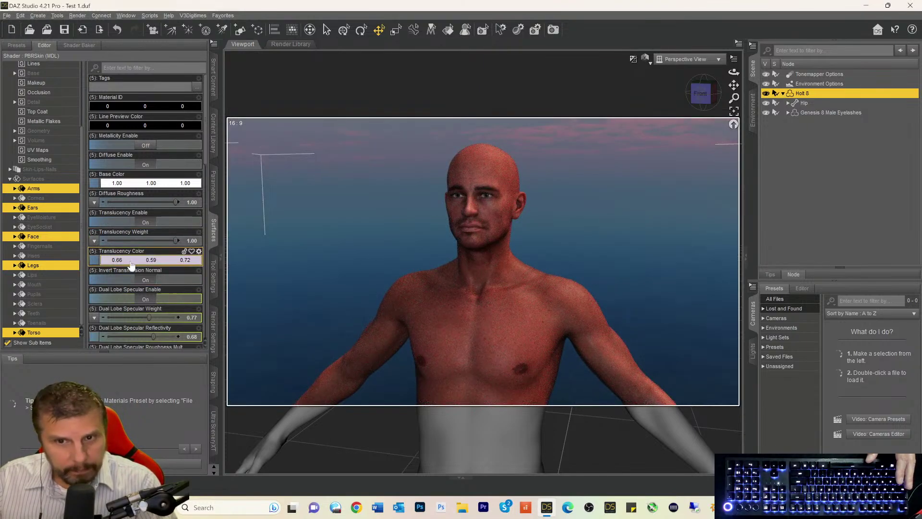
# - Set the skin surfaces' Translucency Color to a pinkish 0.59, 0.31, 0.48
pyautogui.click(131, 263)
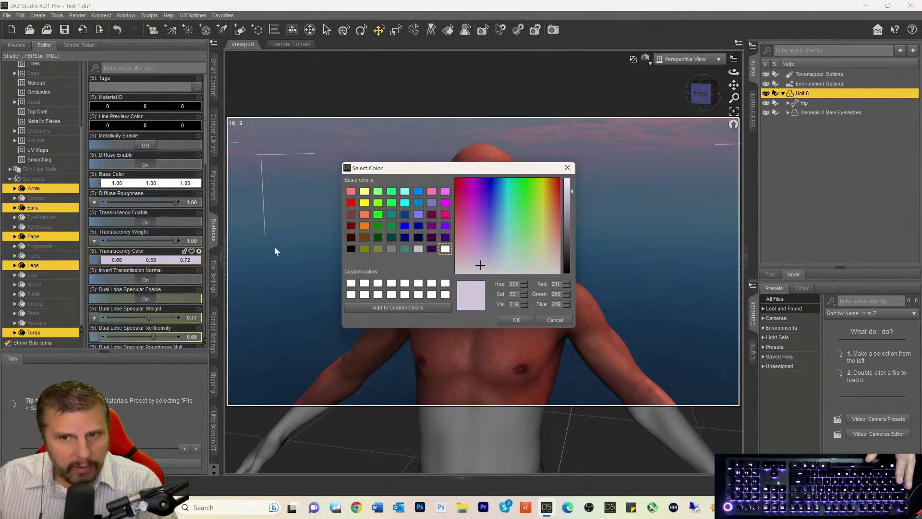
pyautogui.click(567, 168)
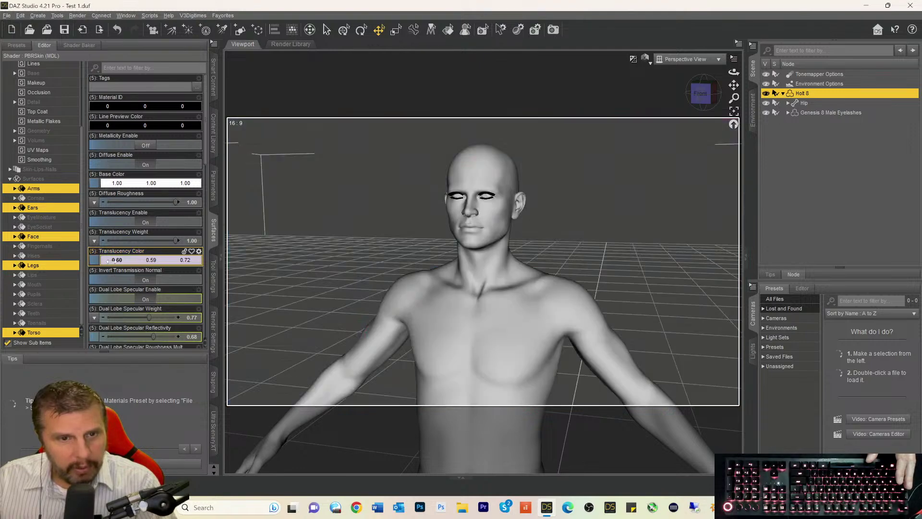
pyautogui.moveTo(145, 261)
pyautogui.mouseDown()
pyautogui.moveTo(128, 262)
pyautogui.moveTo(171, 261)
pyautogui.moveTo(161, 261)
pyautogui.mouseUp()
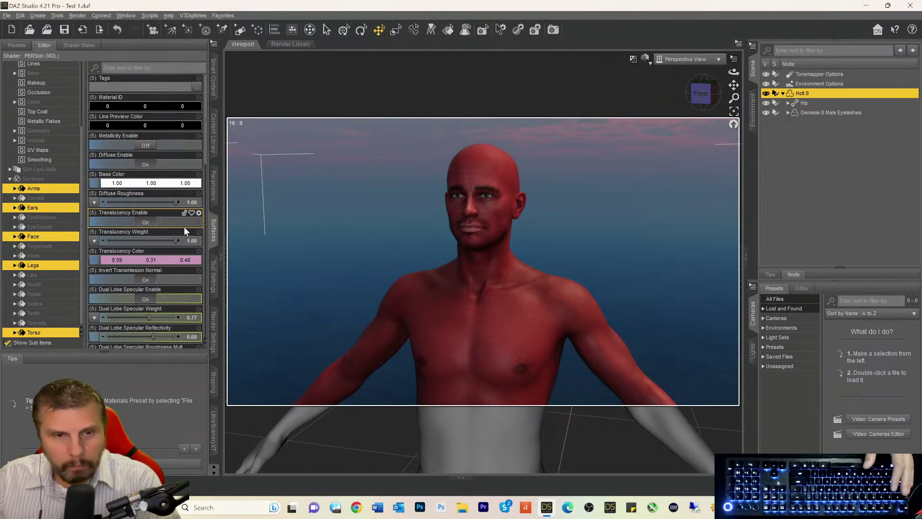
# - Test a minimal Diffuse Roughness against 1.00, keep 1.00, and set the skin surfaces' Translucency Weight to 0.73
pyautogui.moveTo(176, 202); pyautogui.dragTo(69, 201)
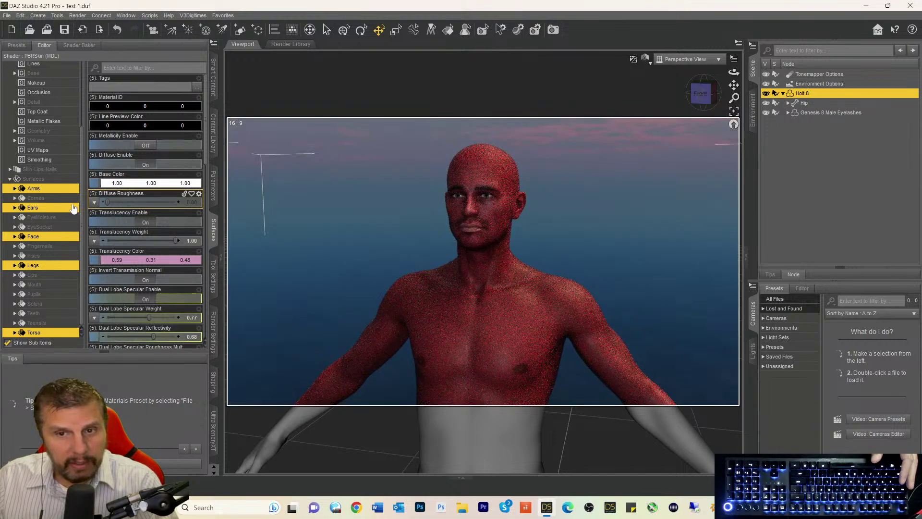
pyautogui.moveTo(104, 202); pyautogui.dragTo(232, 208)
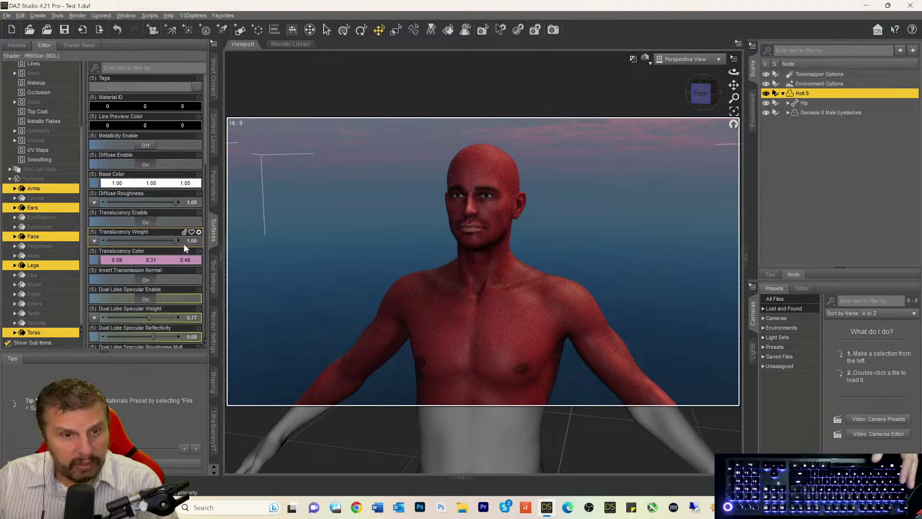
pyautogui.moveTo(173, 239); pyautogui.dragTo(159, 240)
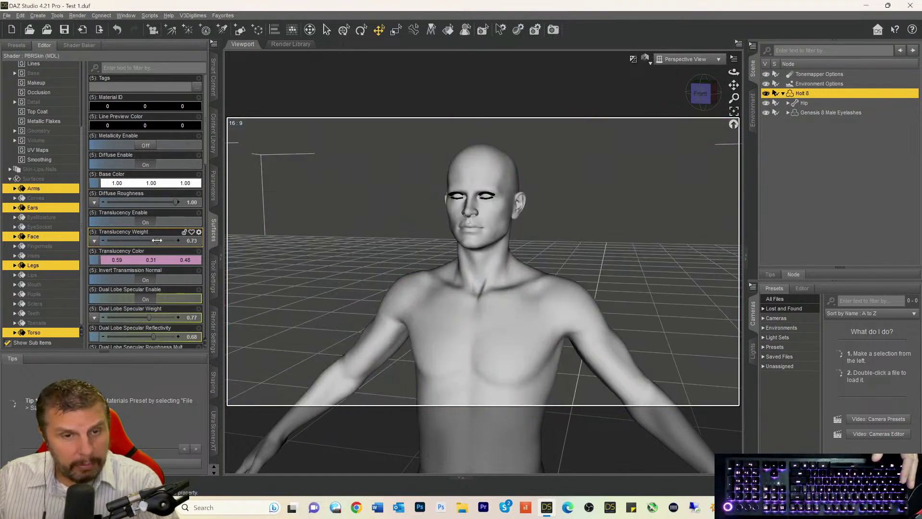
pyautogui.click(173, 202)
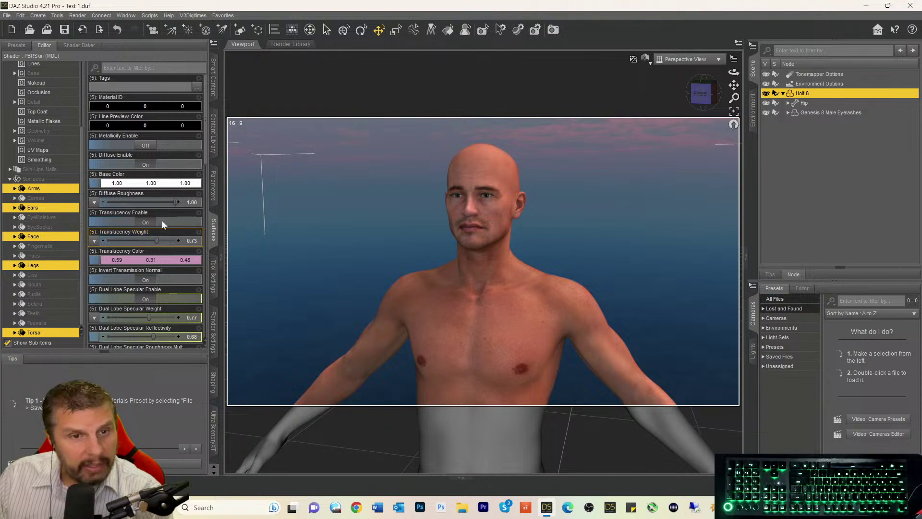
pyautogui.moveTo(177, 202)
pyautogui.mouseDown()
pyautogui.moveTo(163, 202)
pyautogui.moveTo(201, 202)
pyautogui.mouseUp()
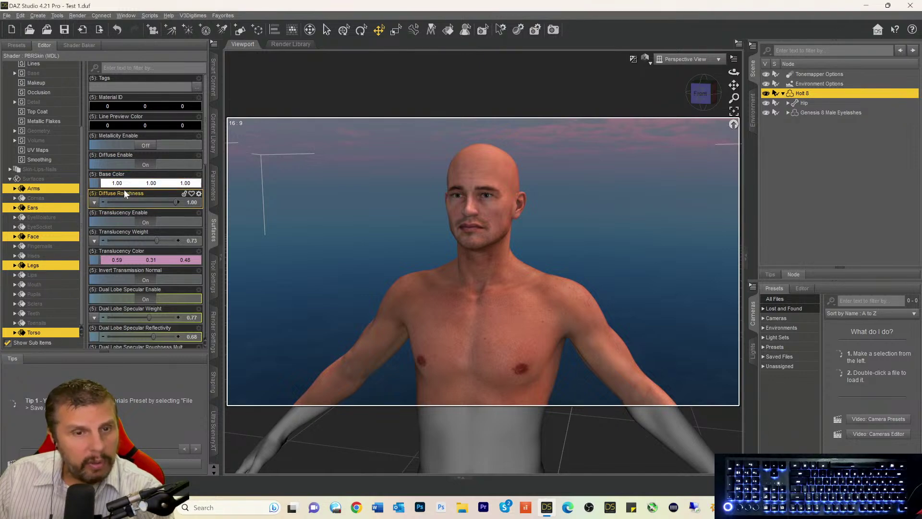
# - Darken the skin surfaces' Base Color to neutral grey, trying RGB 236 (0.84) and RGB 195 (0.55)
pyautogui.click(94, 183)
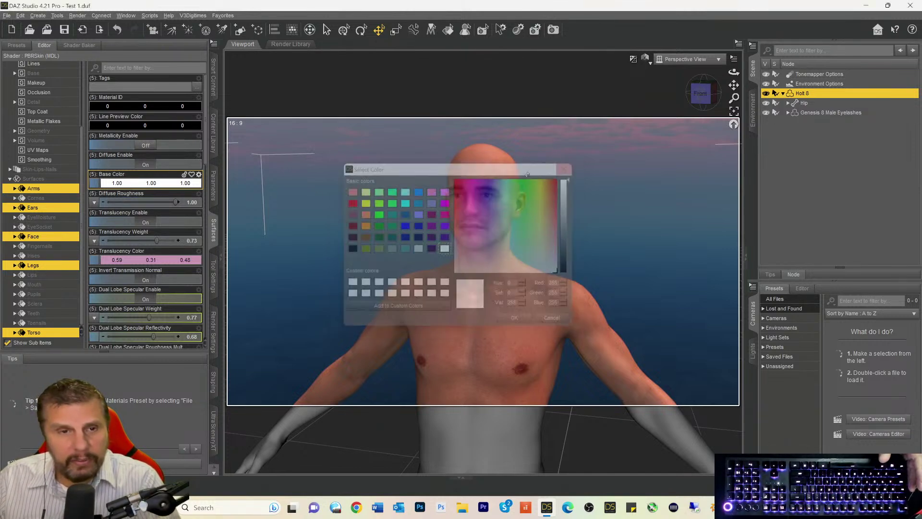
pyautogui.click(567, 167)
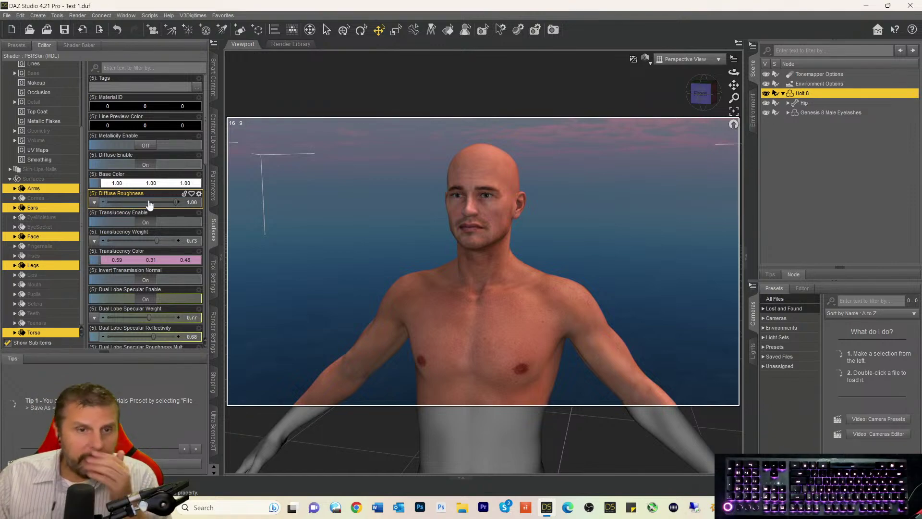
pyautogui.click(136, 183)
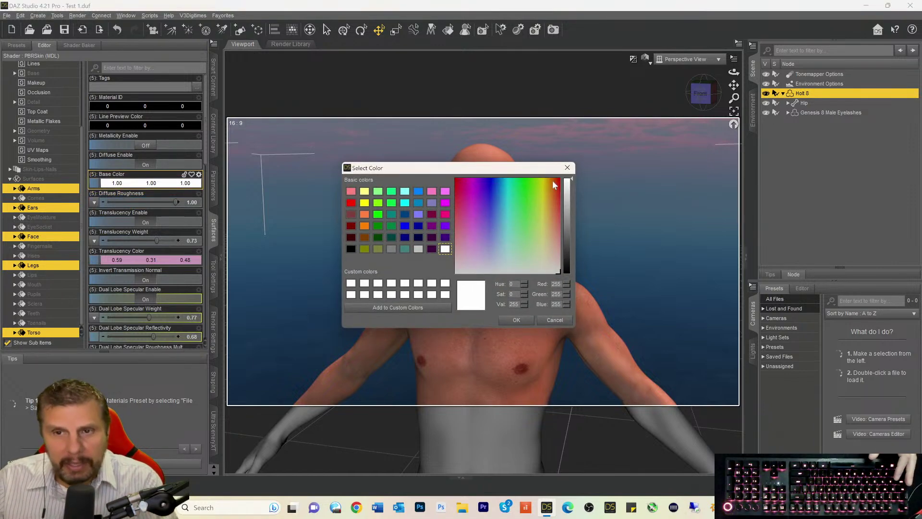
pyautogui.moveTo(570, 179); pyautogui.dragTo(571, 187)
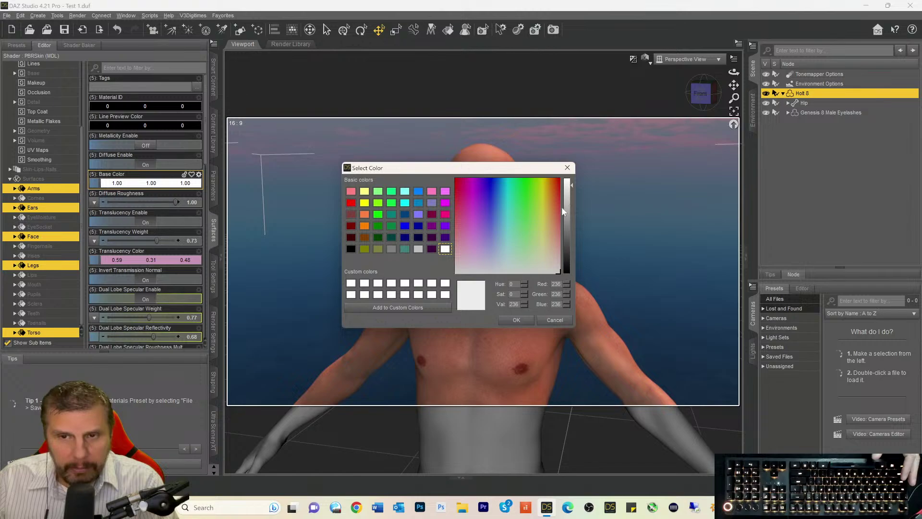
pyautogui.click(522, 321)
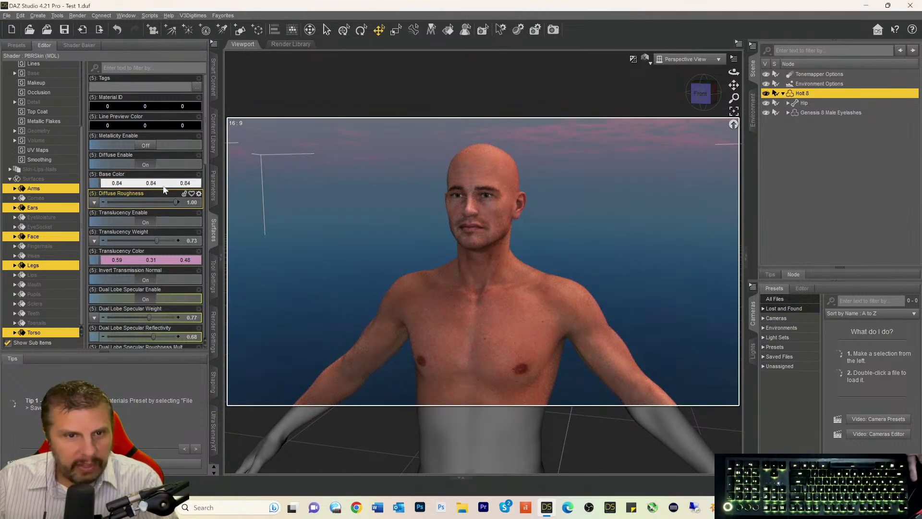
pyautogui.click(136, 187)
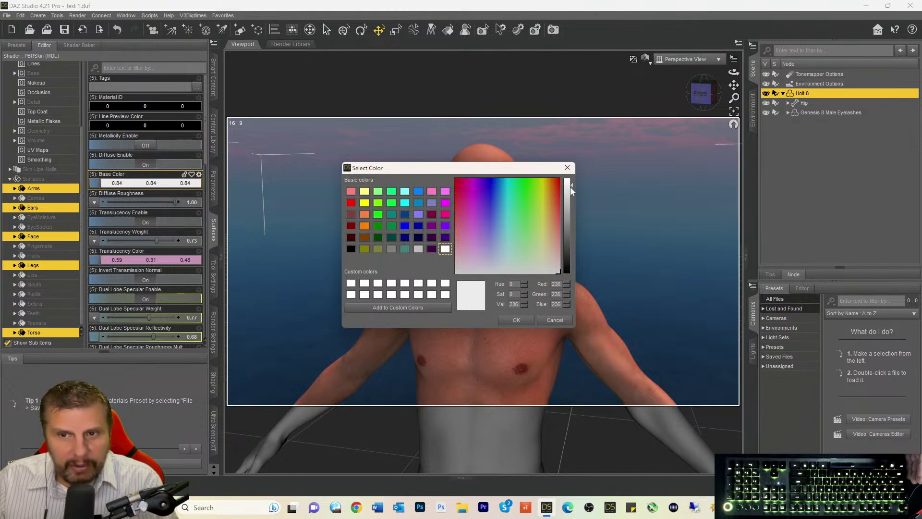
pyautogui.moveTo(571, 188); pyautogui.dragTo(571, 200)
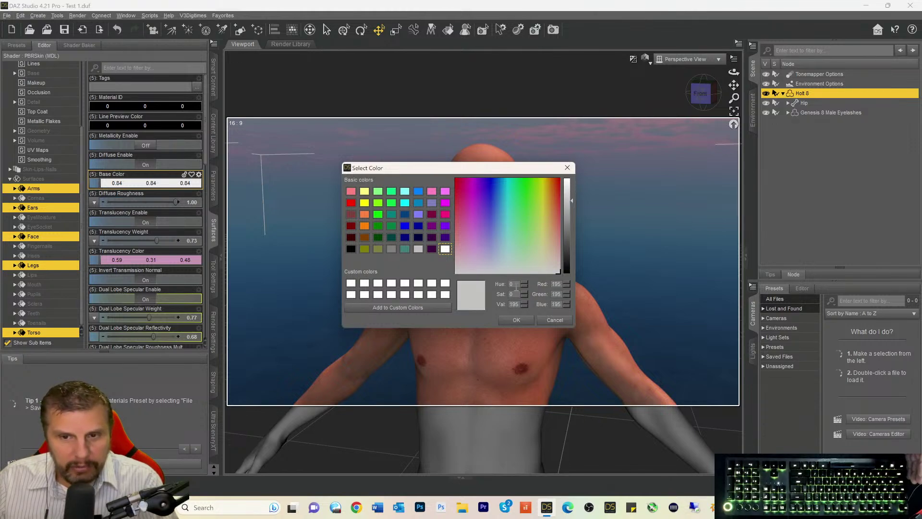
pyautogui.click(517, 320)
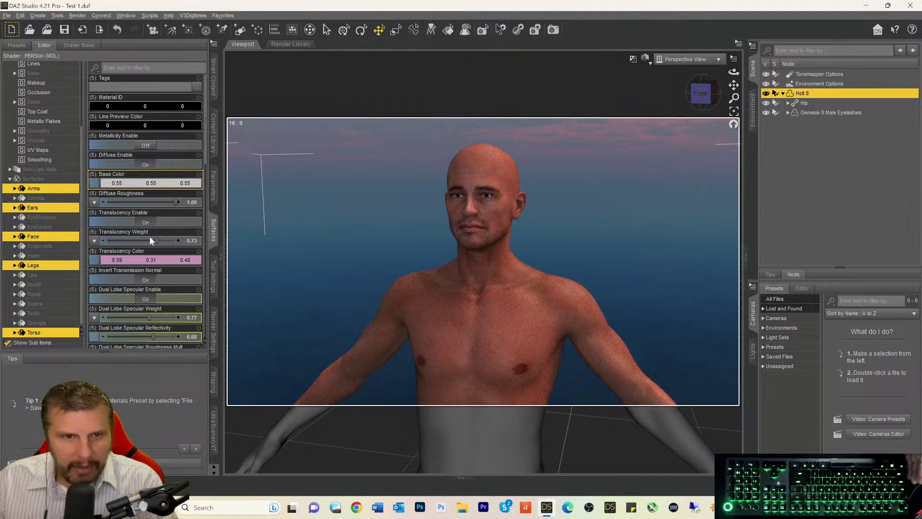
# - Set the skin surfaces' Base Color to pure white (1.00, 1.00, 1.00) and their Translucency Weight to 0.80
pyautogui.click(139, 183)
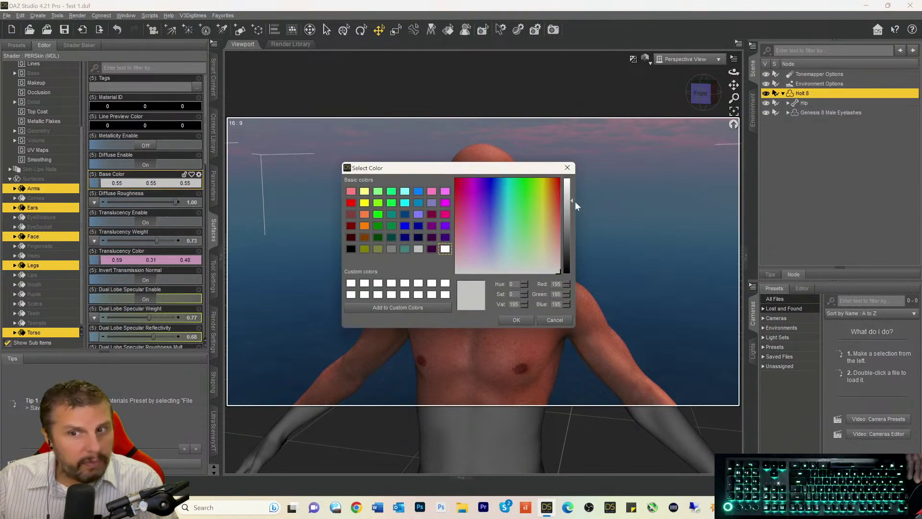
pyautogui.moveTo(572, 201); pyautogui.dragTo(571, 183)
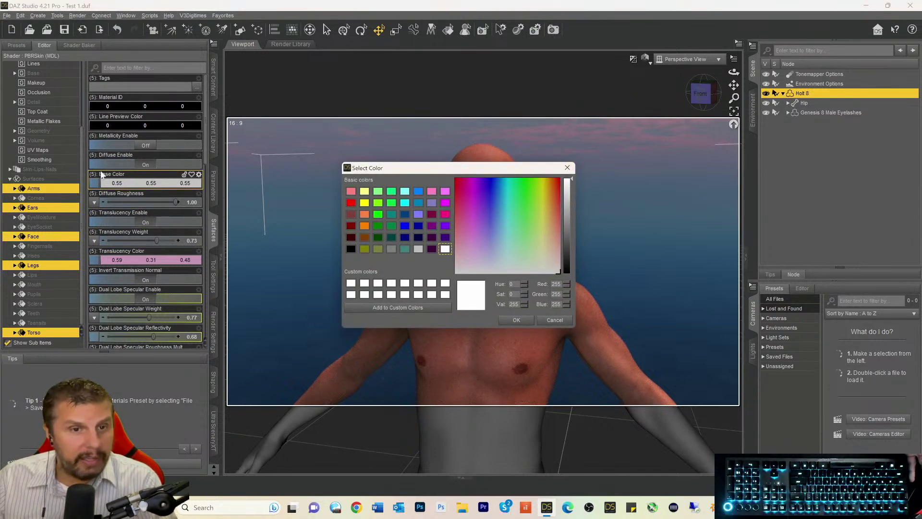
pyautogui.click(516, 320)
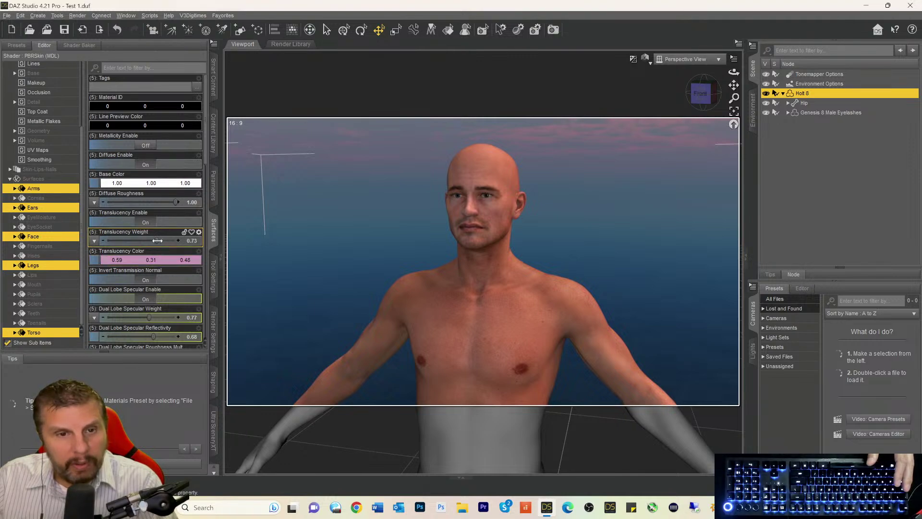
pyautogui.moveTo(157, 240); pyautogui.dragTo(163, 241)
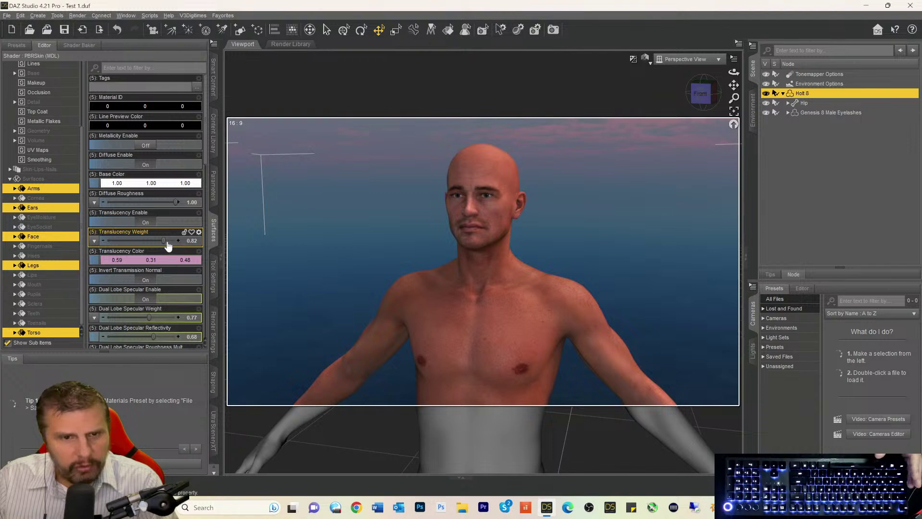
pyautogui.click(163, 240)
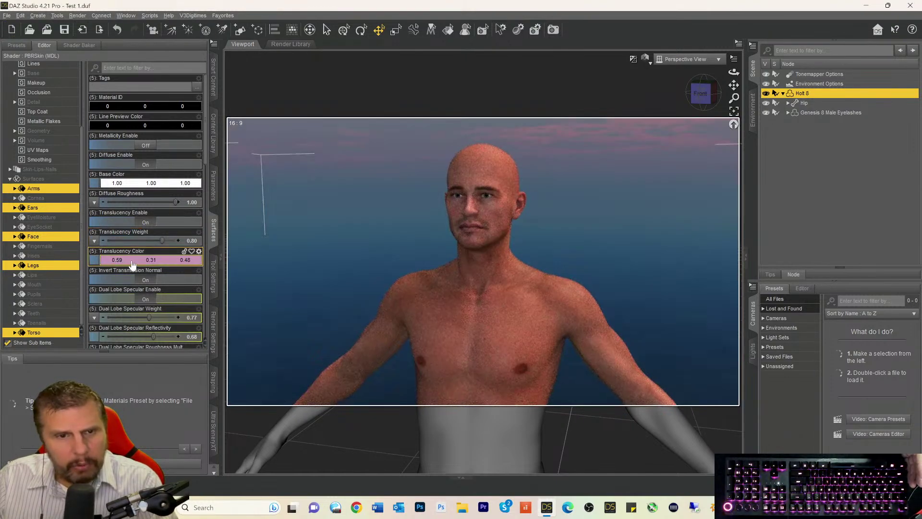
# - Lighten the skin surfaces' Translucency Color to 0.78, 0.42, 0.64, and raise its green component to 0.59
pyautogui.click(191, 262)
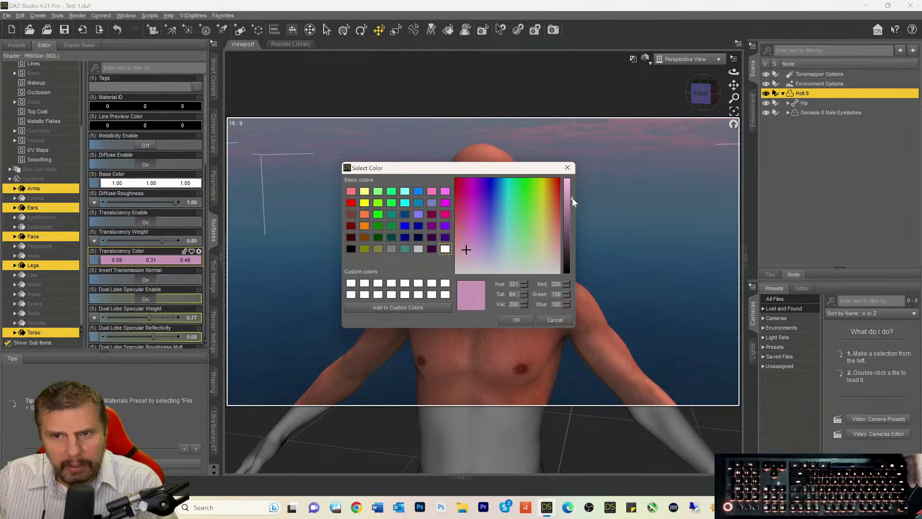
pyautogui.moveTo(572, 197); pyautogui.dragTo(572, 189)
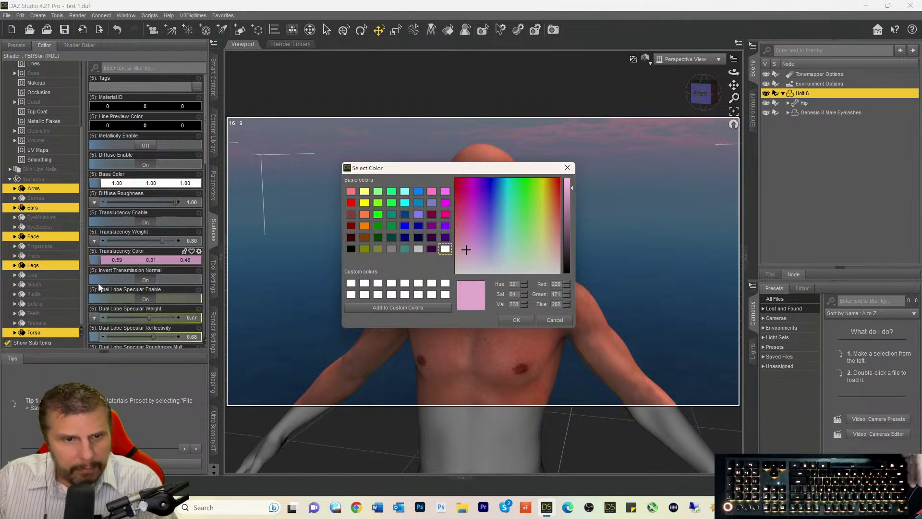
pyautogui.click(516, 320)
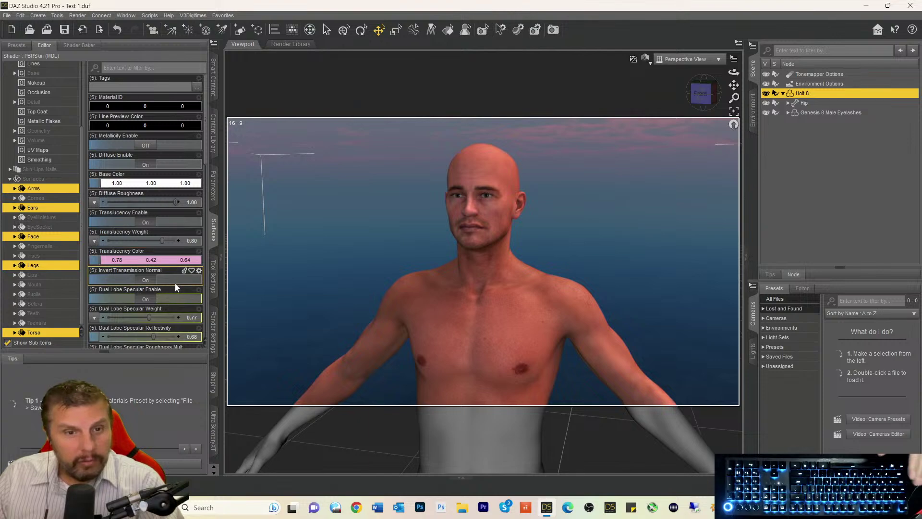
pyautogui.moveTo(151, 260); pyautogui.dragTo(158, 261)
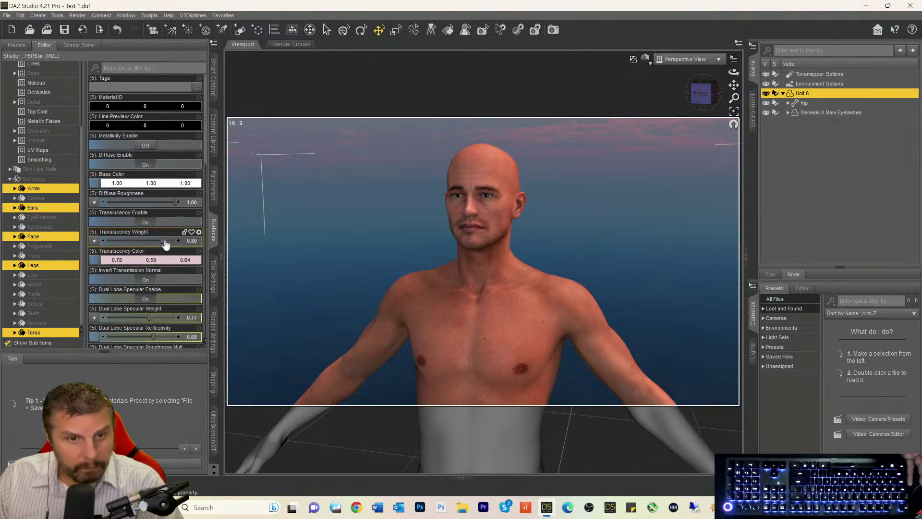
# - Try Translucency Weight 0.68 on the skin surfaces, settle on 0.86, and adjust the Translucency Color to 0.70, 0.58, 0.64
pyautogui.moveTo(162, 241); pyautogui.dragTo(154, 240)
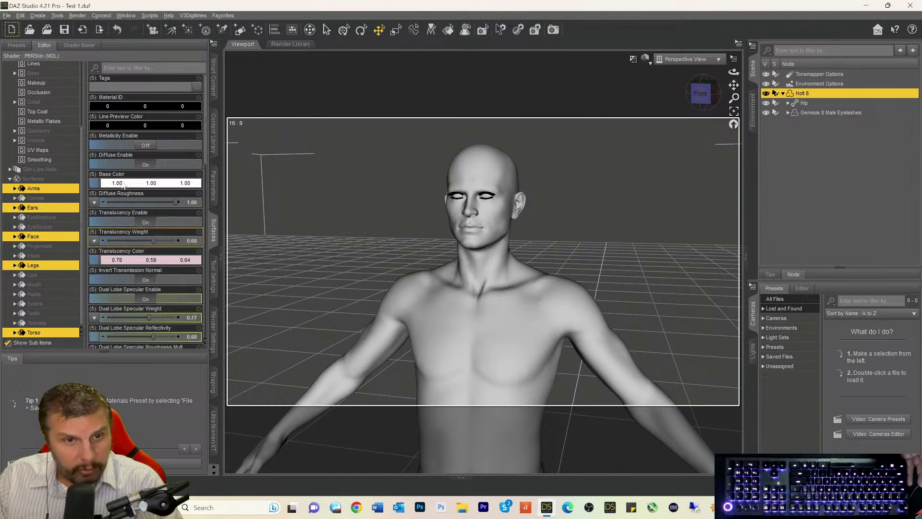
pyautogui.moveTo(160, 241); pyautogui.dragTo(165, 241)
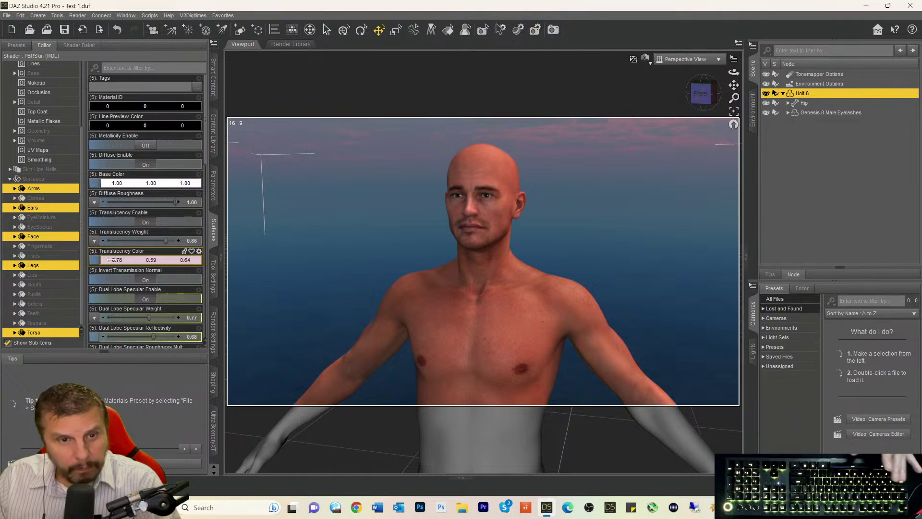
pyautogui.moveTo(114, 260); pyautogui.dragTo(106, 260)
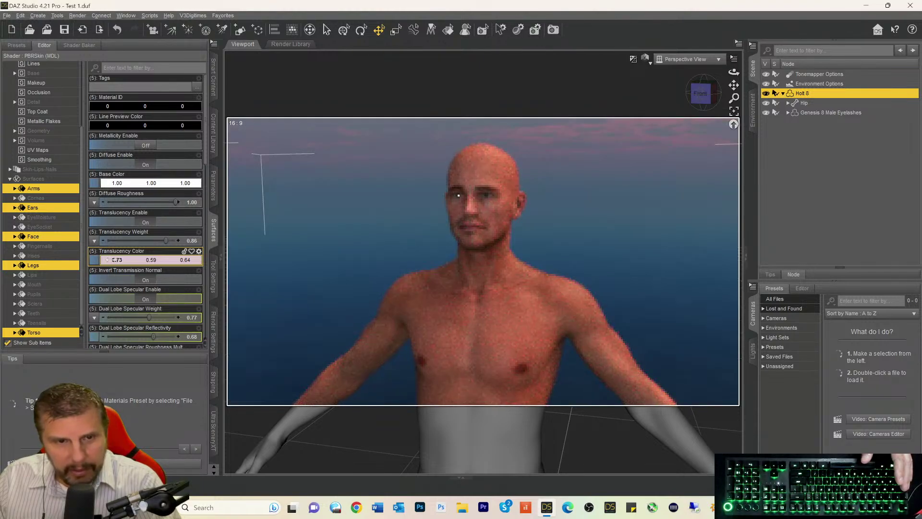
pyautogui.moveTo(108, 260); pyautogui.dragTo(107, 260)
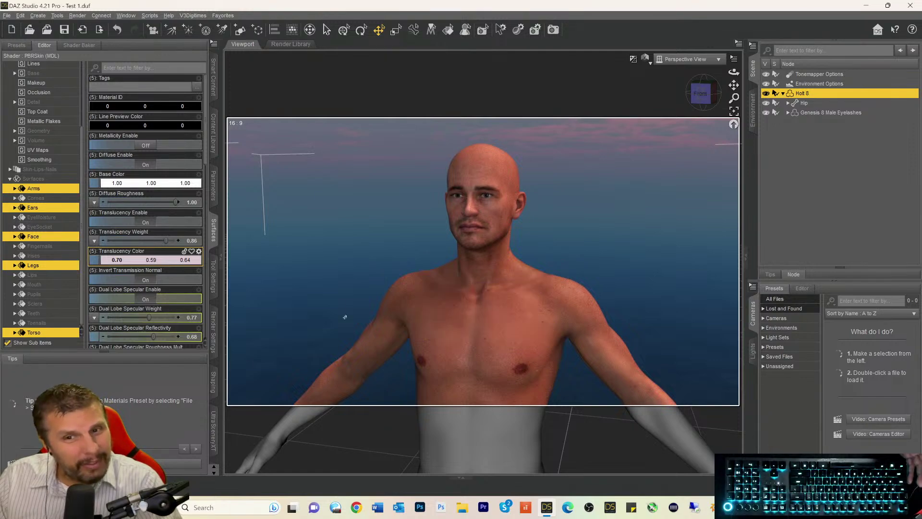
pyautogui.moveTo(148, 261); pyautogui.dragTo(154, 264)
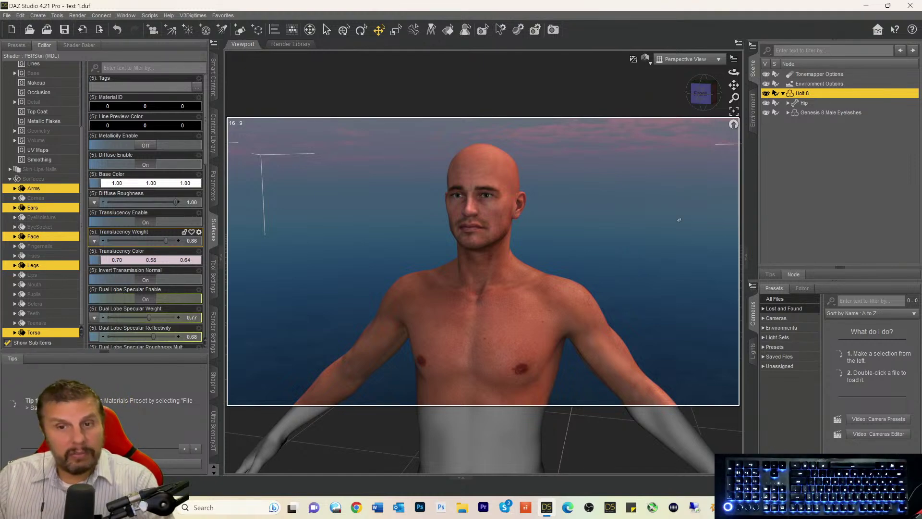
# - Fine-tune the skin surfaces' Translucency Color to 0.67, 0.55, 0.64 while viewing the figure from a slightly different angle
pyautogui.moveTo(734, 71); pyautogui.dragTo(677, 79)
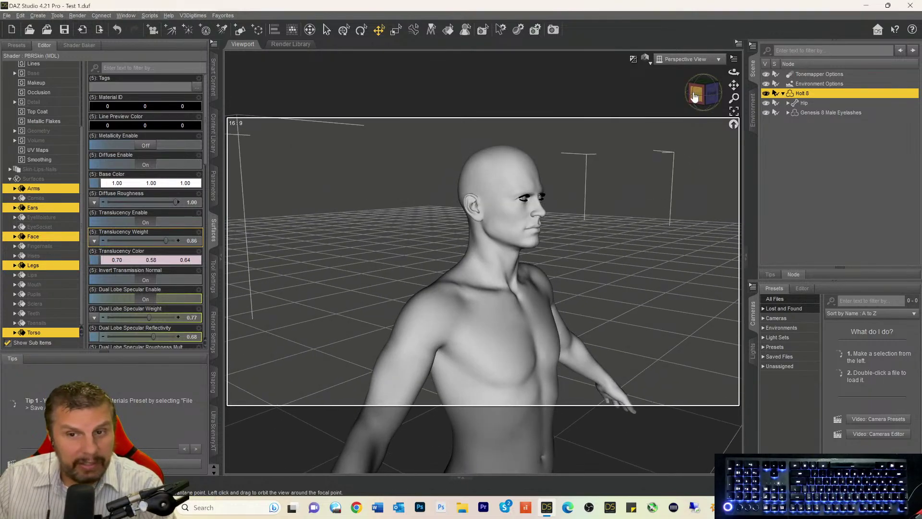
pyautogui.click(699, 93)
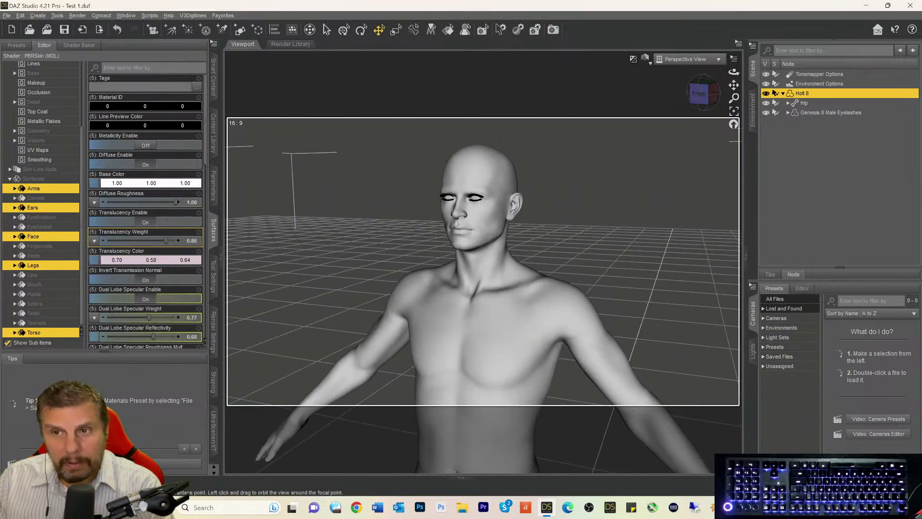
pyautogui.moveTo(734, 85)
pyautogui.mouseDown()
pyautogui.moveTo(748, 76)
pyautogui.moveTo(736, 86)
pyautogui.mouseUp()
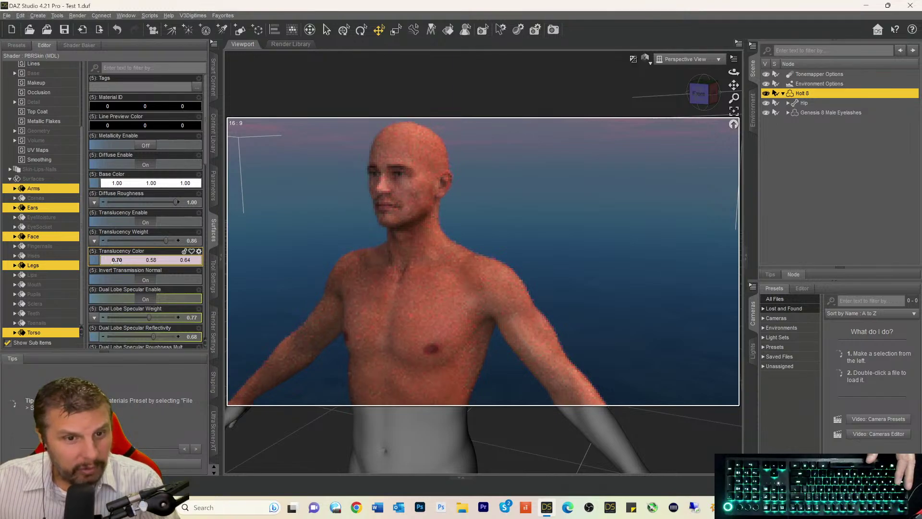
pyautogui.click(114, 262)
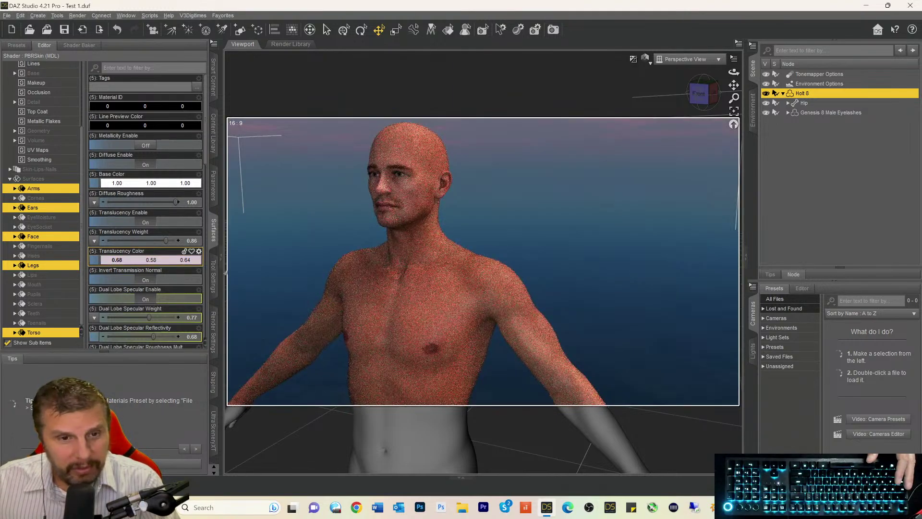
pyautogui.click(149, 261)
pyautogui.moveTo(148, 261); pyautogui.dragTo(148, 261)
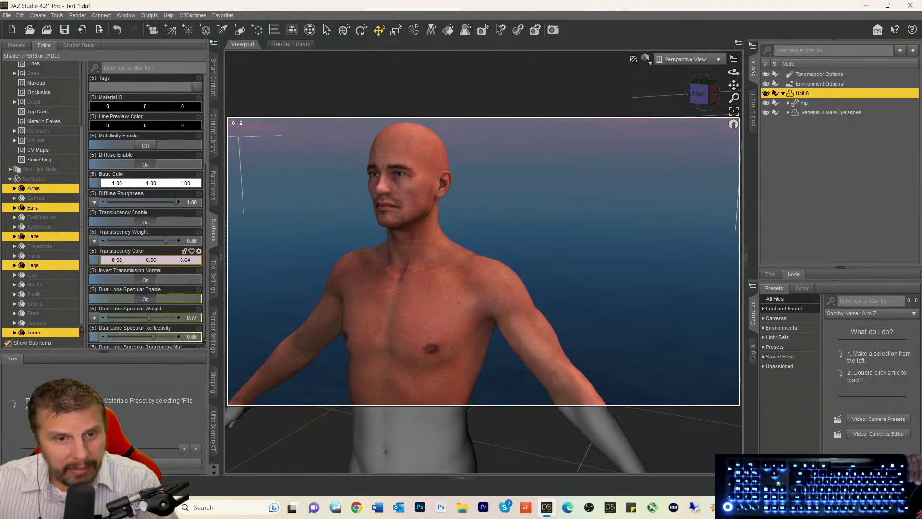
pyautogui.moveTo(150, 260); pyautogui.dragTo(115, 261)
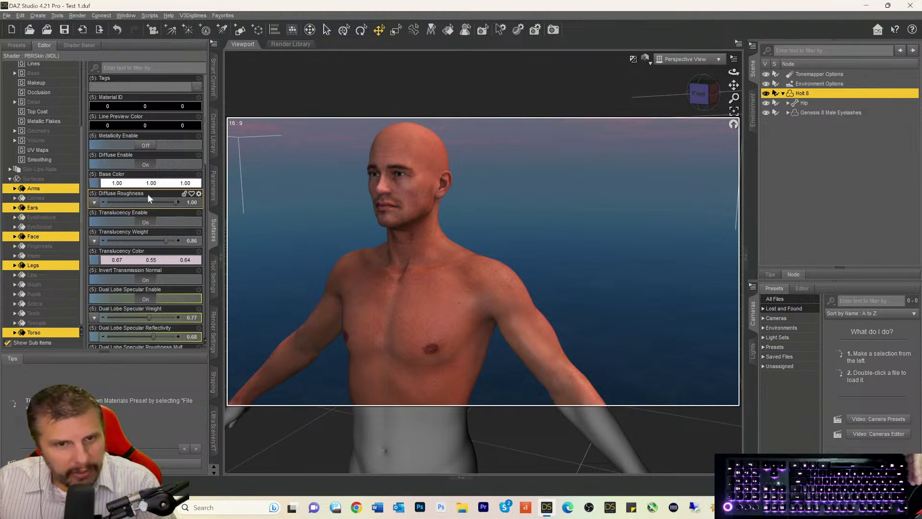
# - Try the selected skin surfaces with a Translucency Weight of 0.62, test Diffuse Roughness, and raise the weight to 0.78
pyautogui.moveTo(162, 240); pyautogui.dragTo(148, 241)
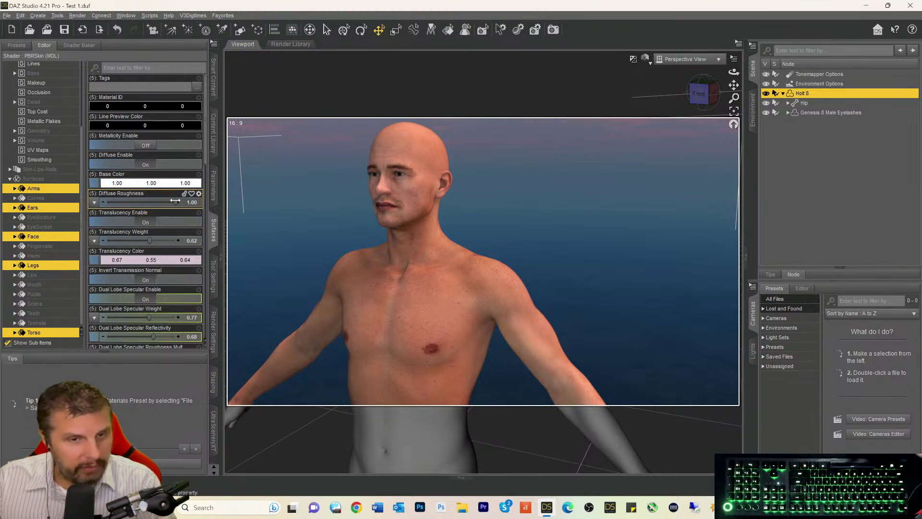
pyautogui.moveTo(175, 201)
pyautogui.moveTo(175, 201); pyautogui.dragTo(143, 203)
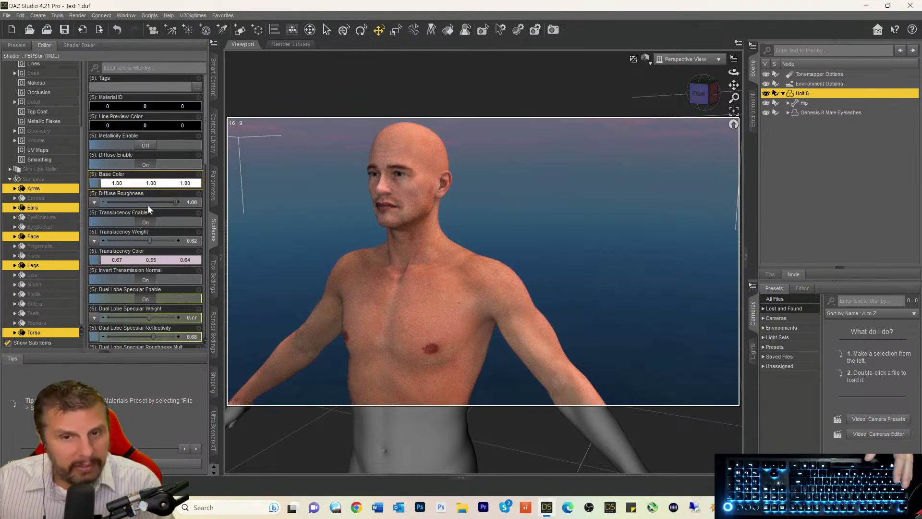
pyautogui.moveTo(150, 240); pyautogui.dragTo(159, 240)
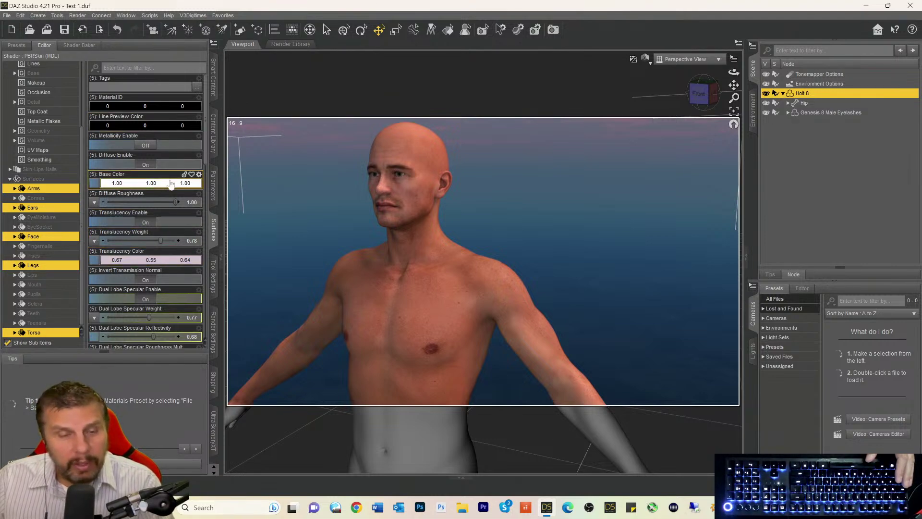
# - Test the skin's Translucency Weight at nearly zero and at 1.00, and bring it to 0.75
pyautogui.moveTo(169, 240)
pyautogui.mouseDown()
pyautogui.moveTo(183, 240)
pyautogui.moveTo(103, 241)
pyautogui.mouseUp()
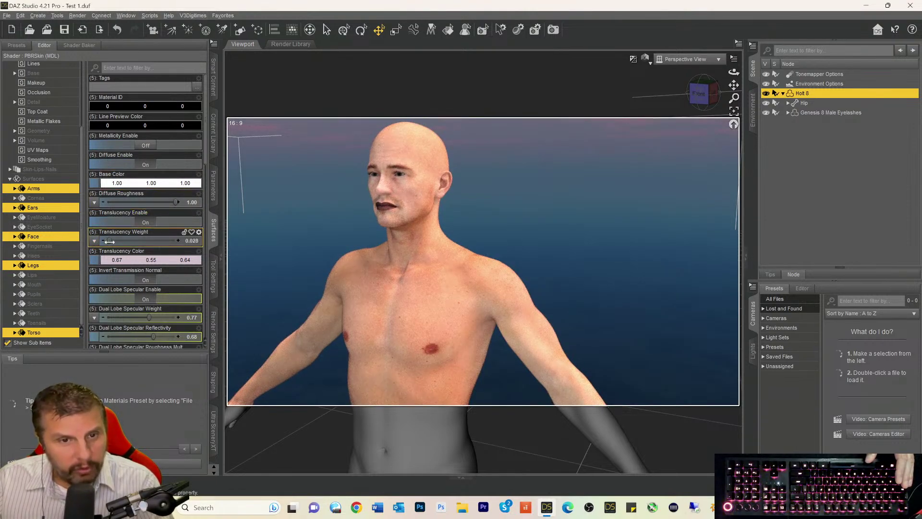
pyautogui.moveTo(109, 241); pyautogui.dragTo(190, 241)
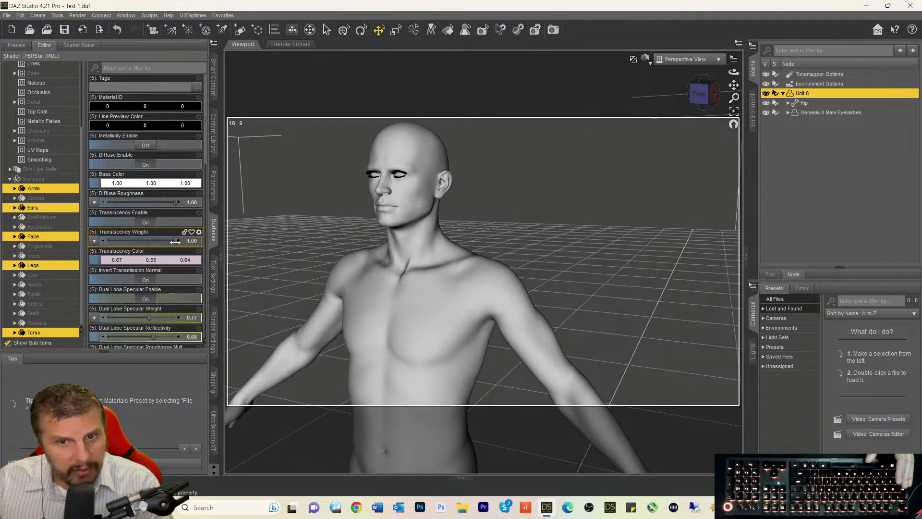
pyautogui.moveTo(176, 241)
pyautogui.mouseDown()
pyautogui.moveTo(102, 243)
pyautogui.moveTo(159, 238)
pyautogui.mouseUp()
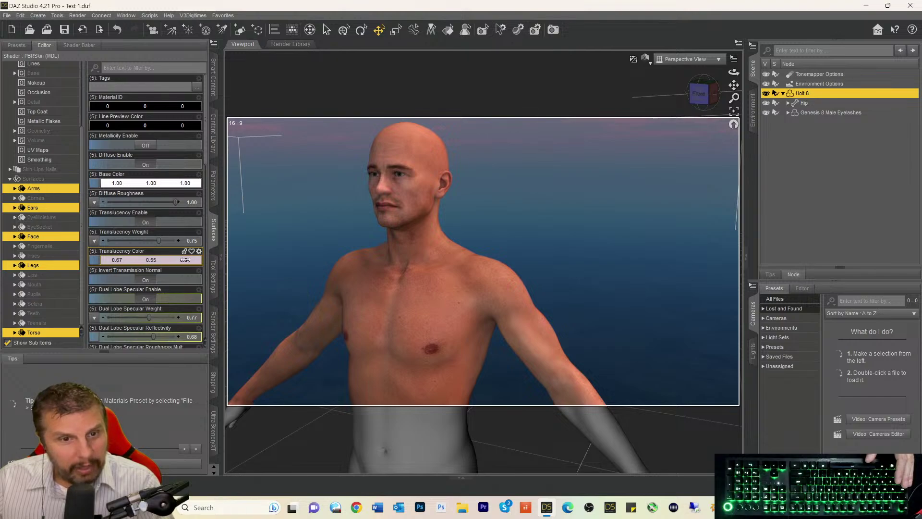
# - Set the skin's Translucency Weight to 0.78 and darken its Translucency Color to 0.40, 0.32, 0.39
pyautogui.click(152, 262)
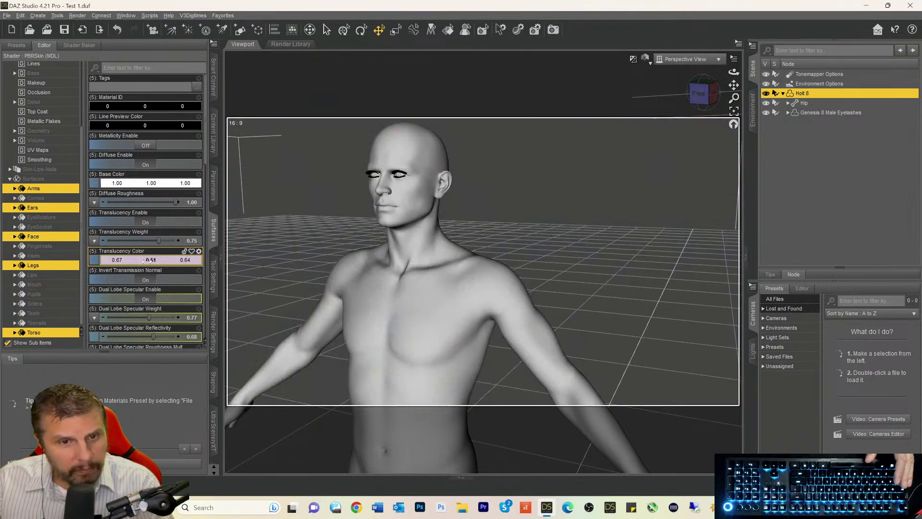
pyautogui.moveTo(174, 256); pyautogui.dragTo(161, 241)
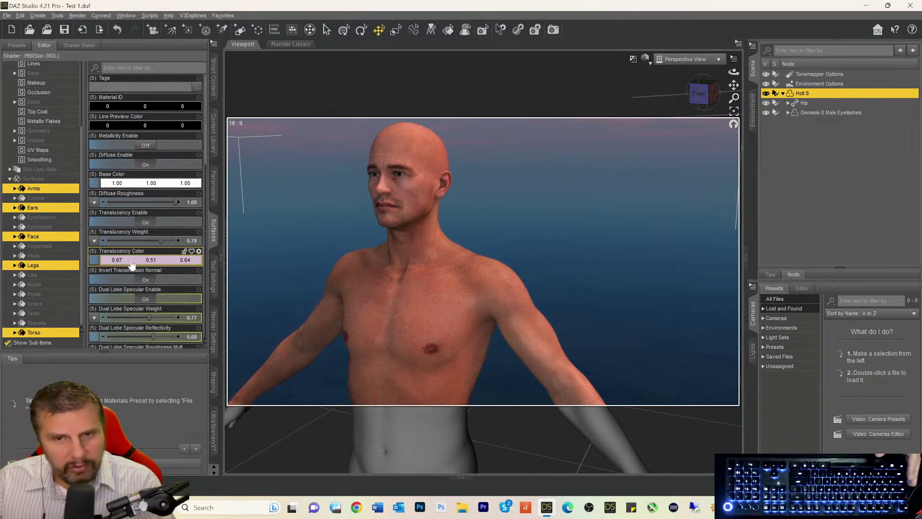
pyautogui.click(131, 262)
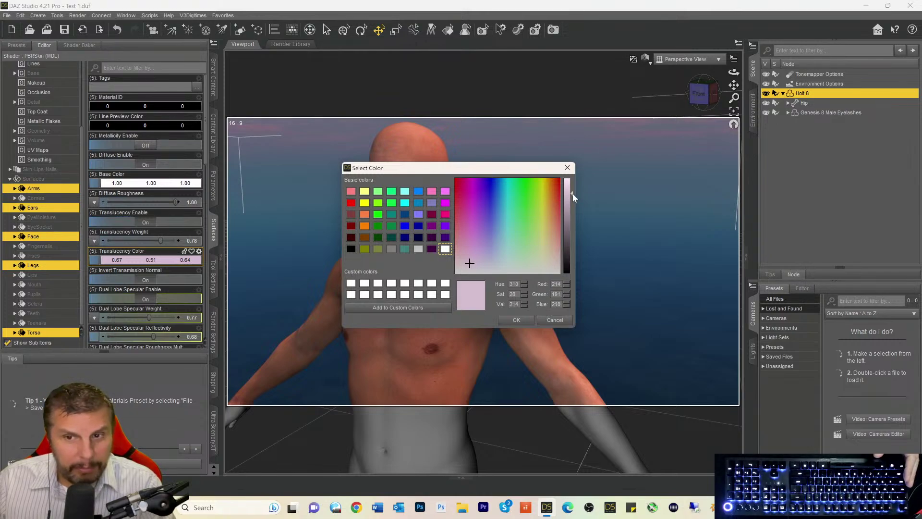
pyautogui.moveTo(572, 194); pyautogui.dragTo(568, 210)
pyautogui.click(517, 321)
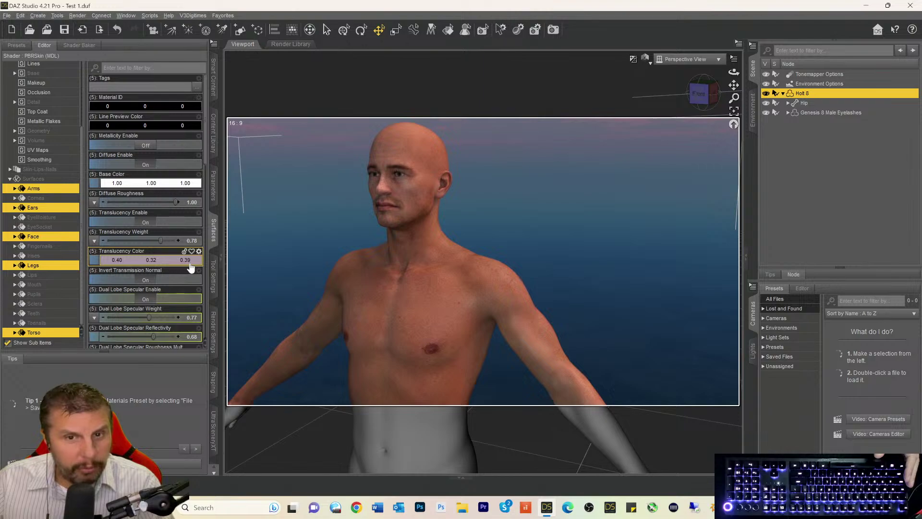
# - Compare the darker translucency color at Translucency Weights of 0.84, 1.00 and 0.73, ending at 1.00
pyautogui.moveTo(161, 240); pyautogui.dragTo(163, 240)
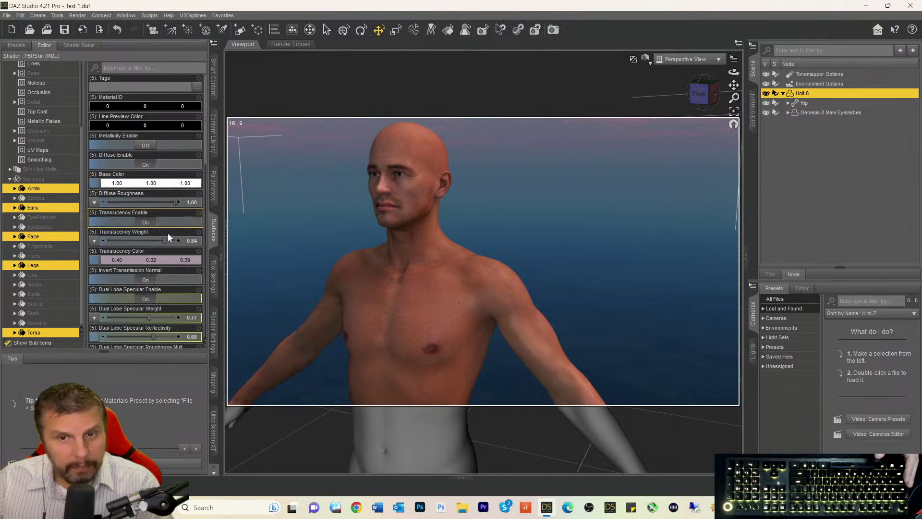
pyautogui.moveTo(188, 241); pyautogui.dragTo(195, 242)
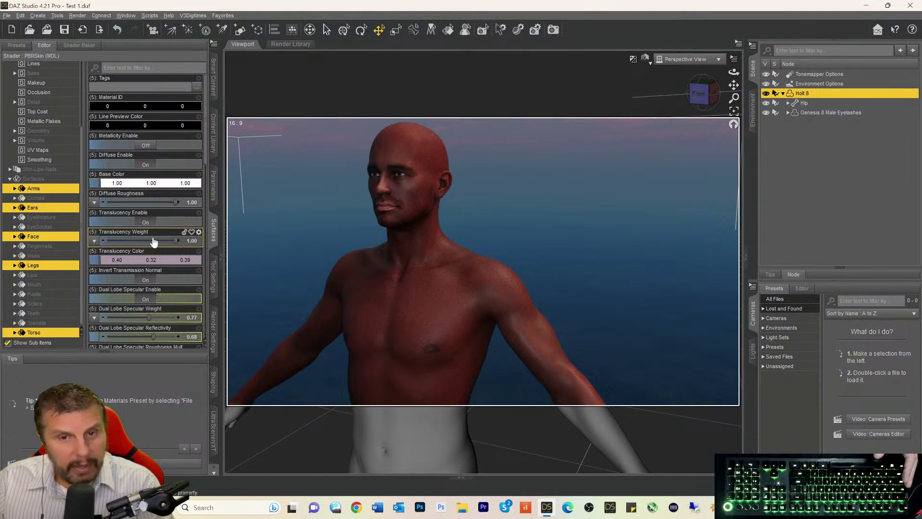
pyautogui.moveTo(175, 240); pyautogui.dragTo(163, 241)
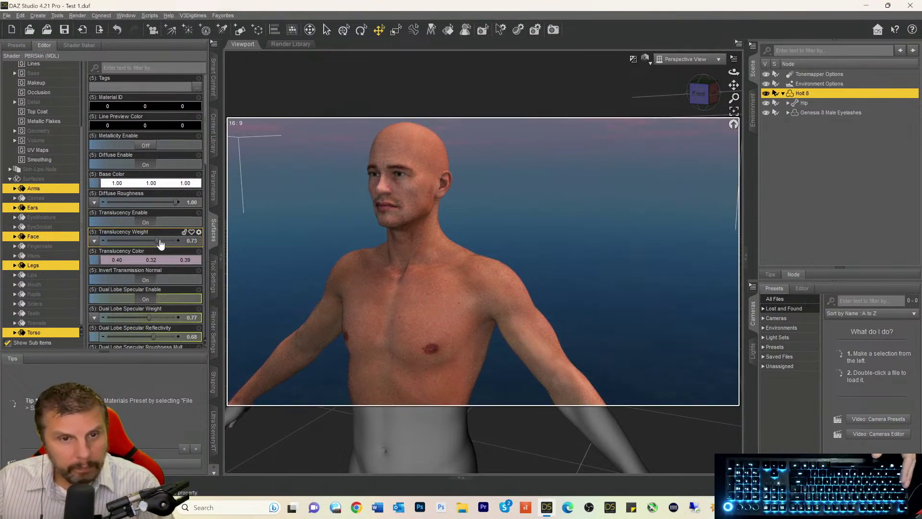
pyautogui.moveTo(158, 240); pyautogui.dragTo(184, 240)
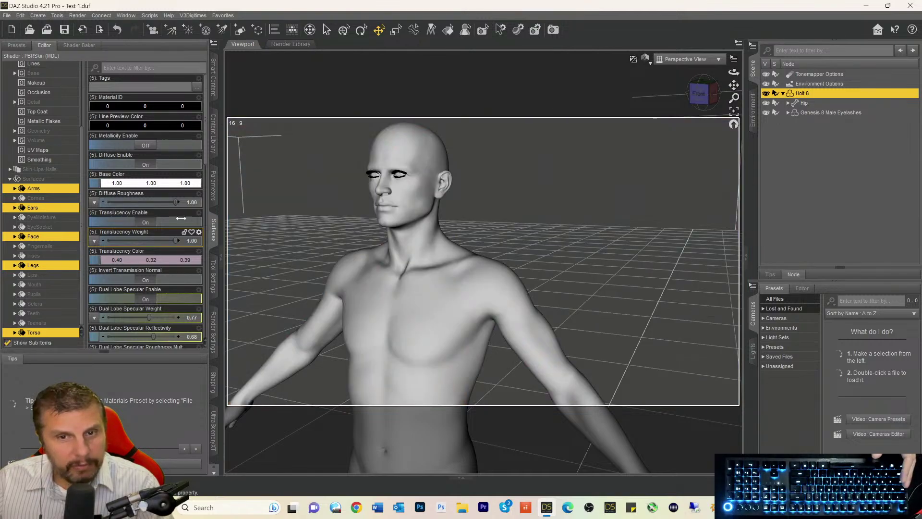
# - Try a very low Diffuse Roughness, restore it to 1.00, and reduce the Translucency Weight to 0.73
pyautogui.moveTo(176, 201); pyautogui.dragTo(45, 202)
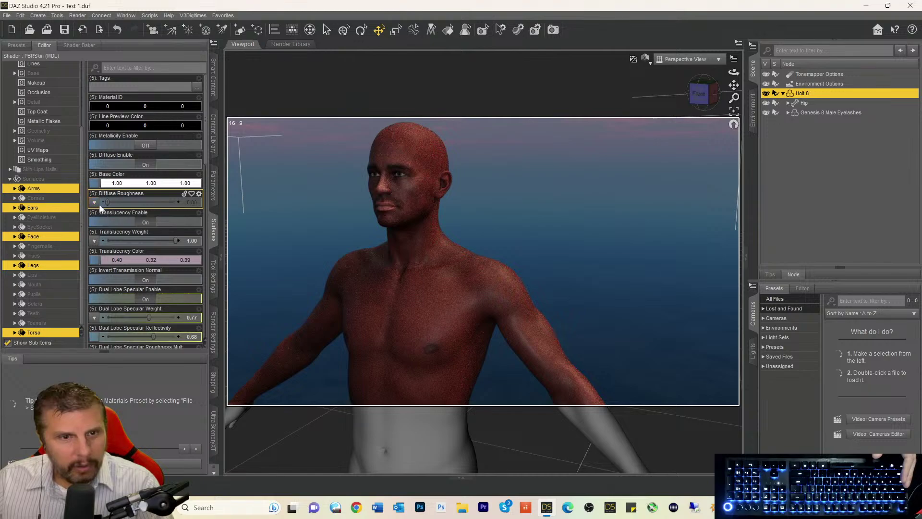
pyautogui.moveTo(106, 202); pyautogui.dragTo(189, 205)
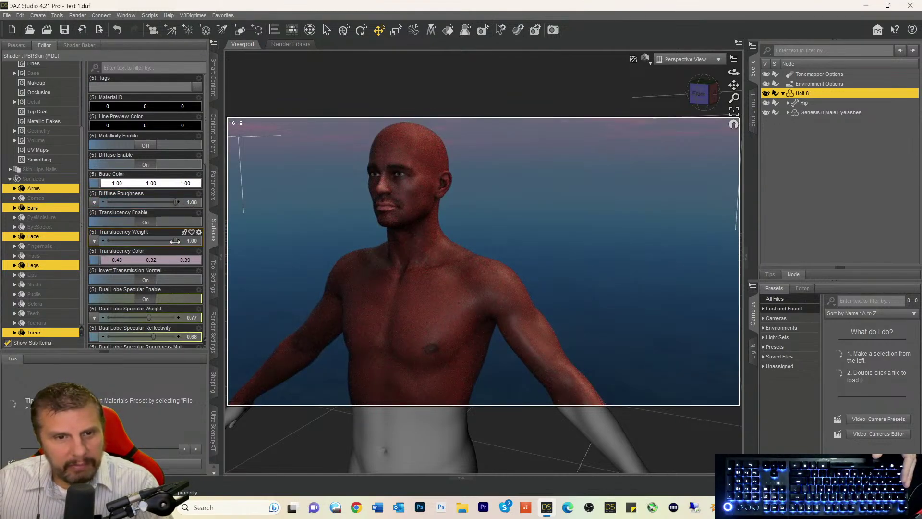
pyautogui.moveTo(174, 241); pyautogui.dragTo(159, 242)
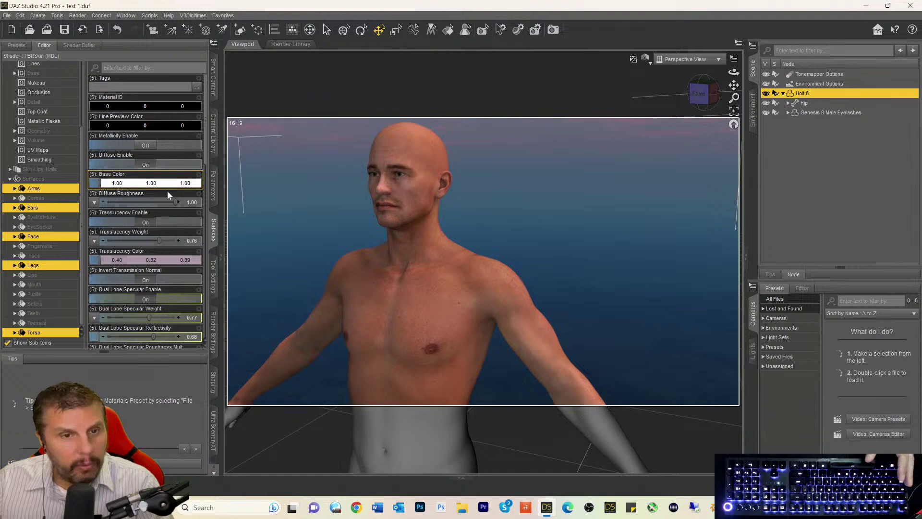
pyautogui.moveTo(195, 202); pyautogui.dragTo(201, 202)
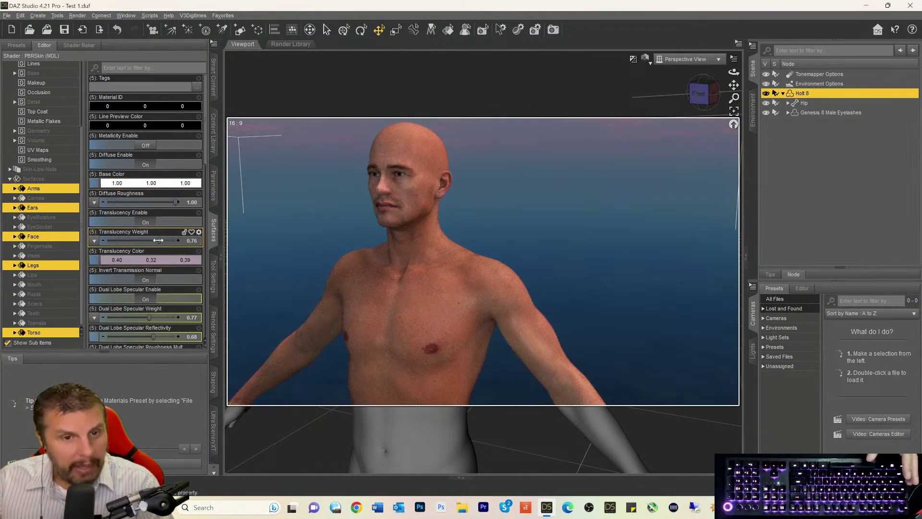
pyautogui.moveTo(158, 240); pyautogui.dragTo(155, 240)
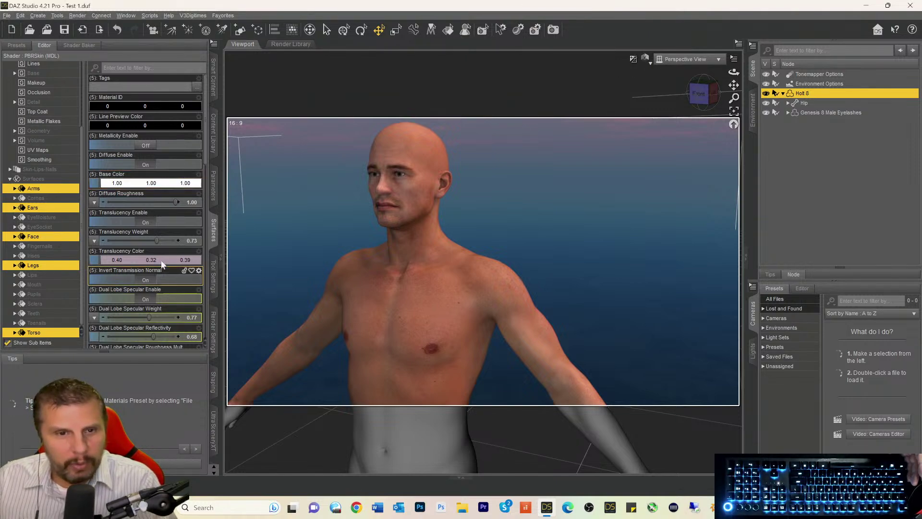
# - Switch the viewport's draw style to Texture Shaded
pyautogui.click(643, 60)
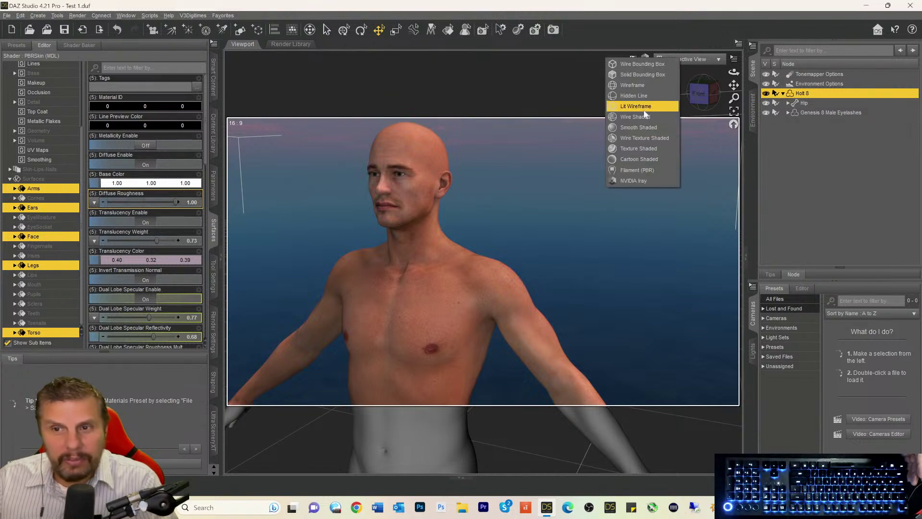
pyautogui.click(635, 150)
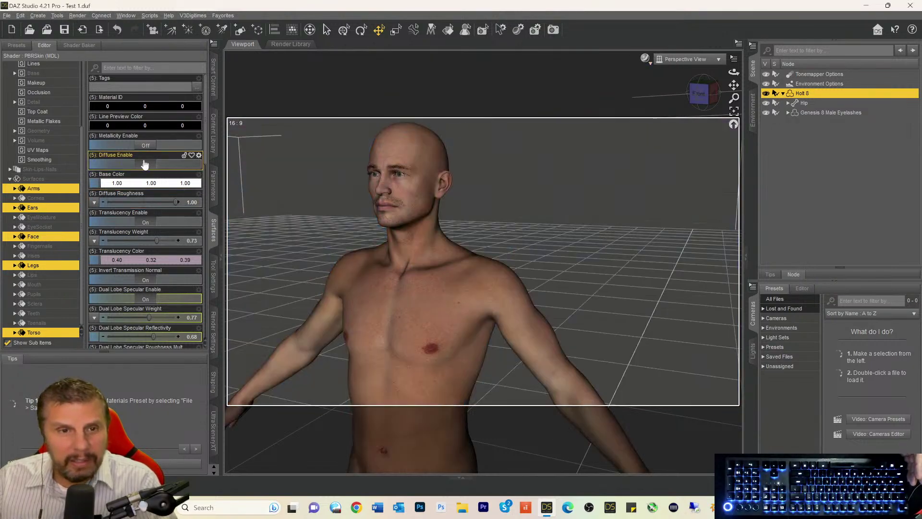
# - Try a cyan Base Color with red at 0.051 and a yellow one with no blue, restoring white after each
pyautogui.moveTo(85, 187); pyautogui.dragTo(7, 192)
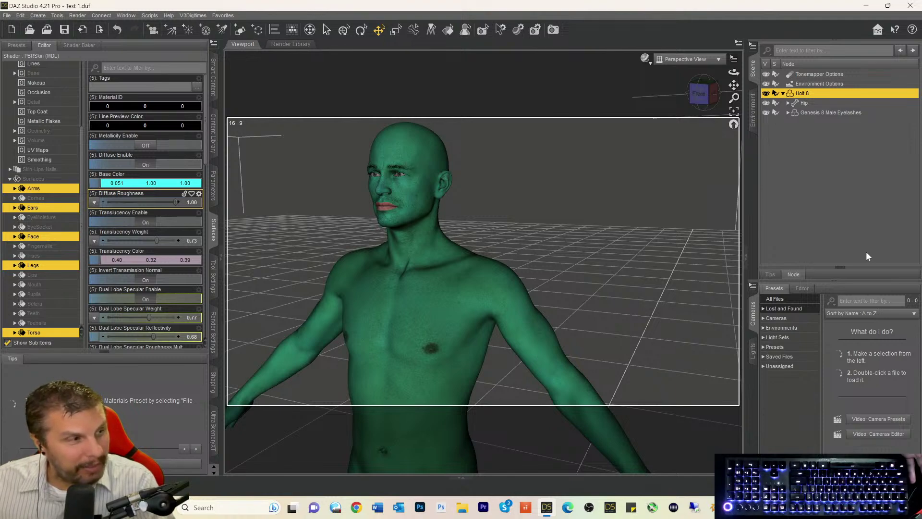
pyautogui.moveTo(145, 183); pyautogui.dragTo(302, 183)
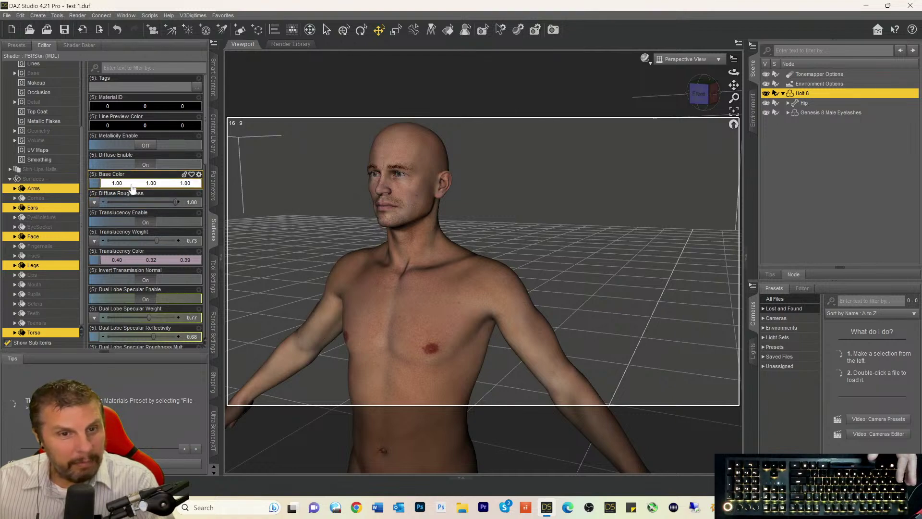
pyautogui.moveTo(165, 183); pyautogui.dragTo(186, 184)
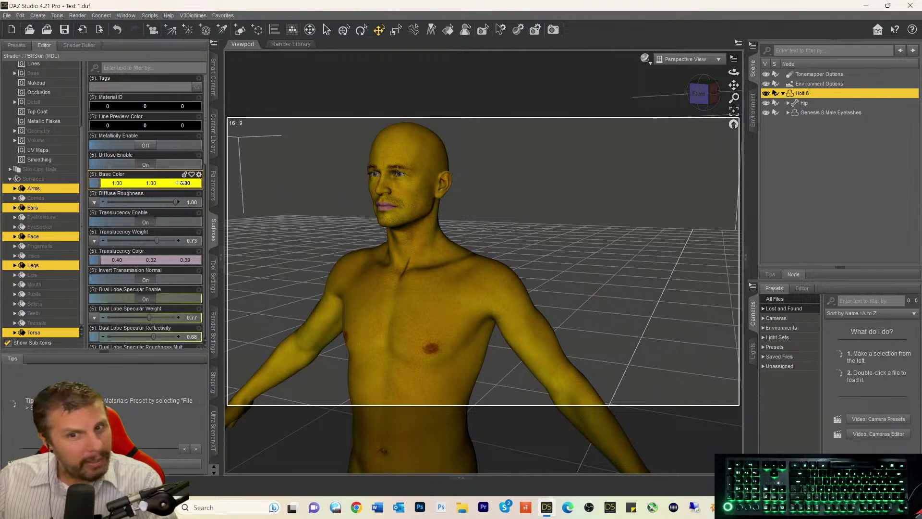
pyautogui.moveTo(179, 183); pyautogui.dragTo(270, 173)
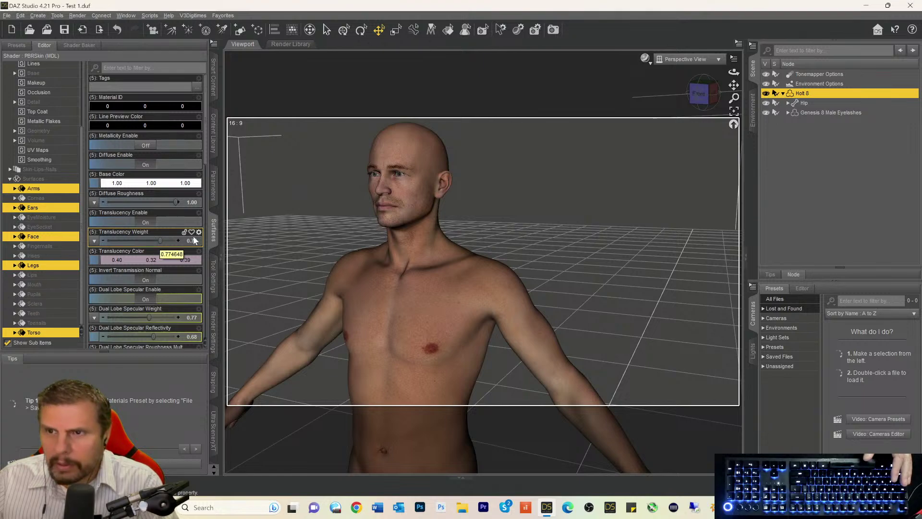
# - Raise the Translucency Weight to 1.00 and look into the color choosers of Translucency Color and Base Color, keeping both colors
pyautogui.click(153, 241)
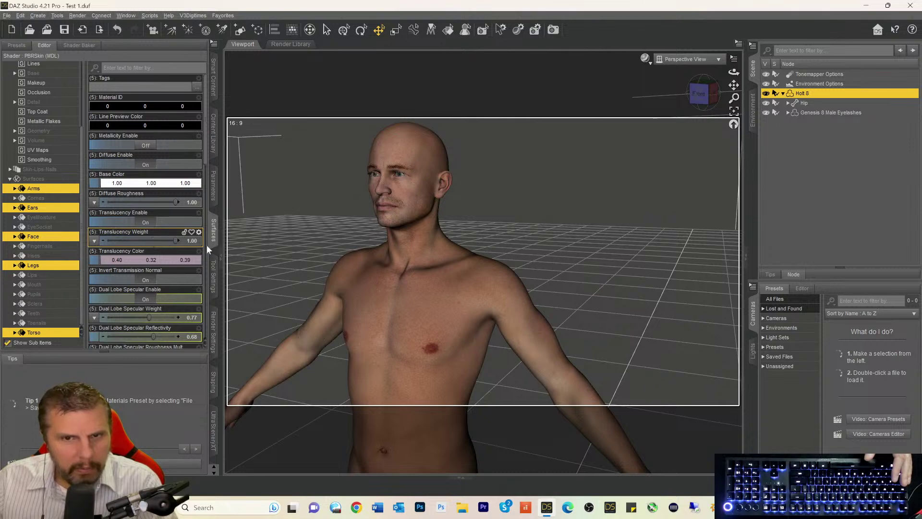
pyautogui.click(130, 264)
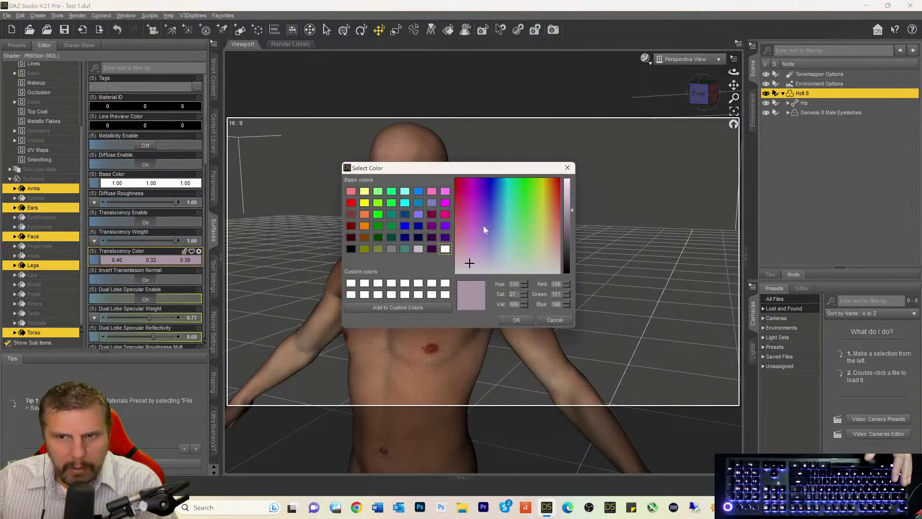
pyautogui.moveTo(571, 208); pyautogui.dragTo(572, 214)
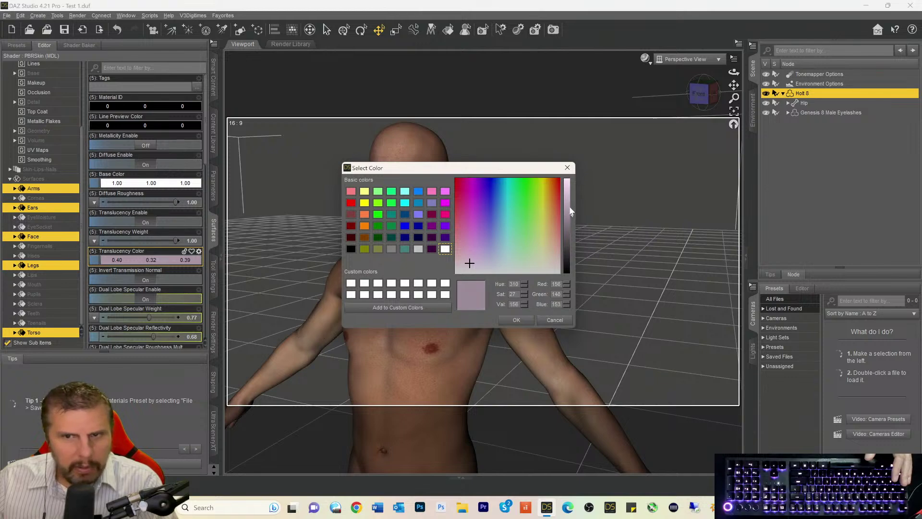
pyautogui.click(568, 167)
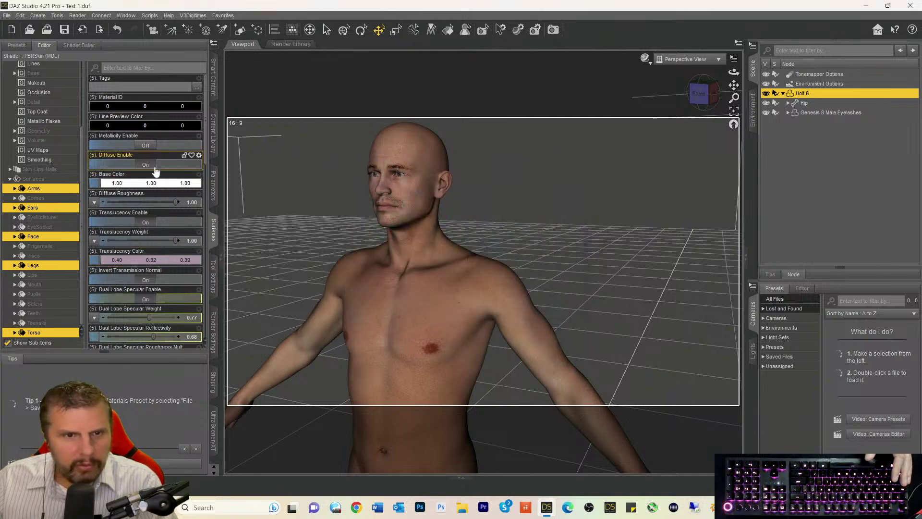
pyautogui.click(139, 183)
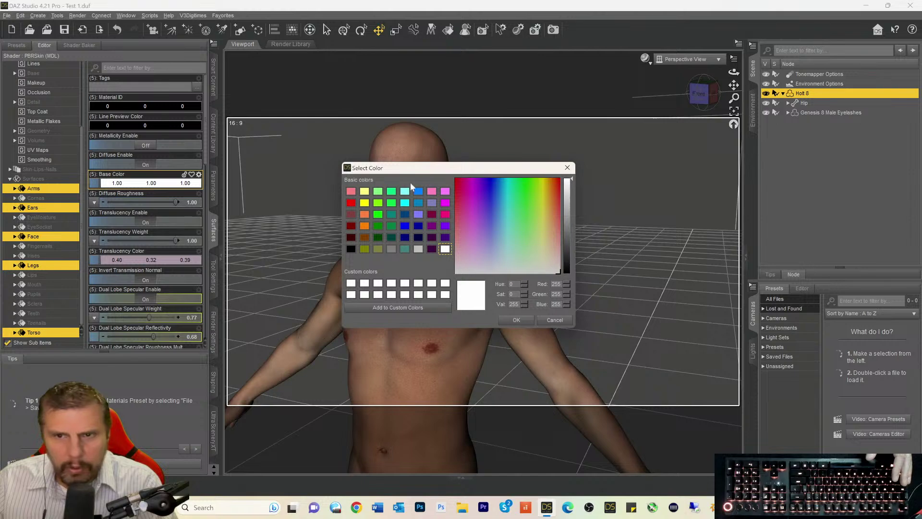
pyautogui.click(525, 319)
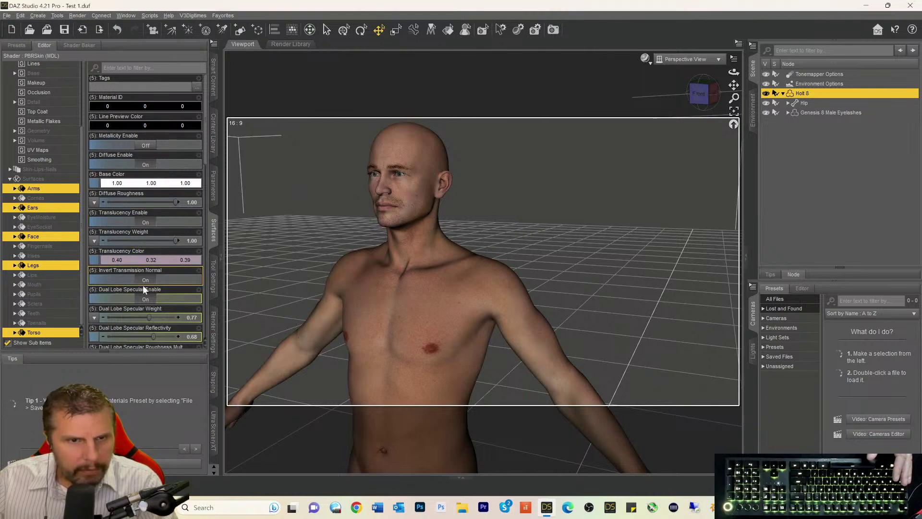
# - Brighten the skin's Translucency Color to 0.74, 0.59, 0.72 and set the Translucency Weight to 0.76
pyautogui.click(140, 260)
pyautogui.moveTo(570, 208); pyautogui.dragTo(569, 191)
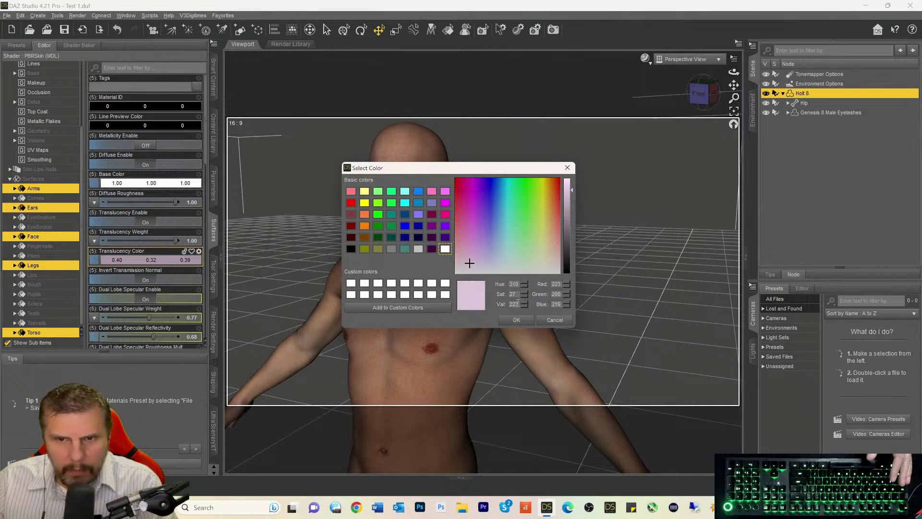
pyautogui.click(516, 319)
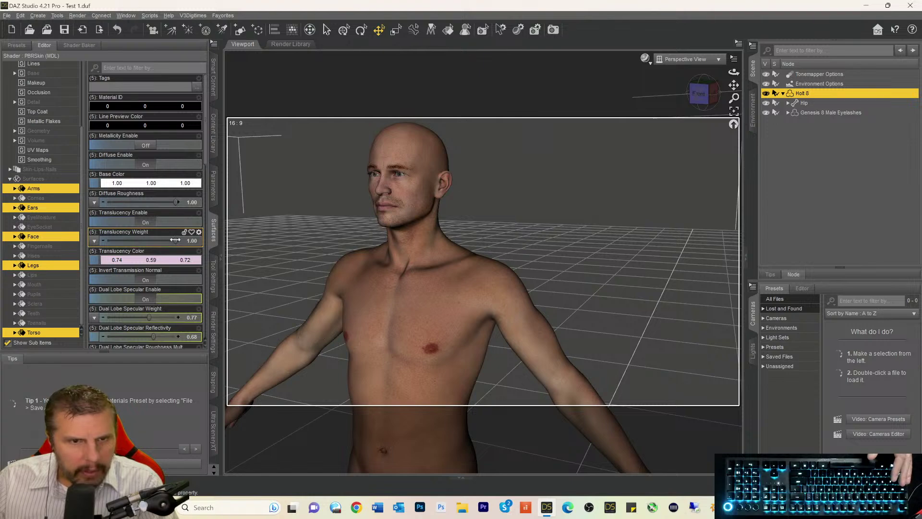
pyautogui.moveTo(132, 242)
pyautogui.moveTo(133, 243); pyautogui.dragTo(159, 243)
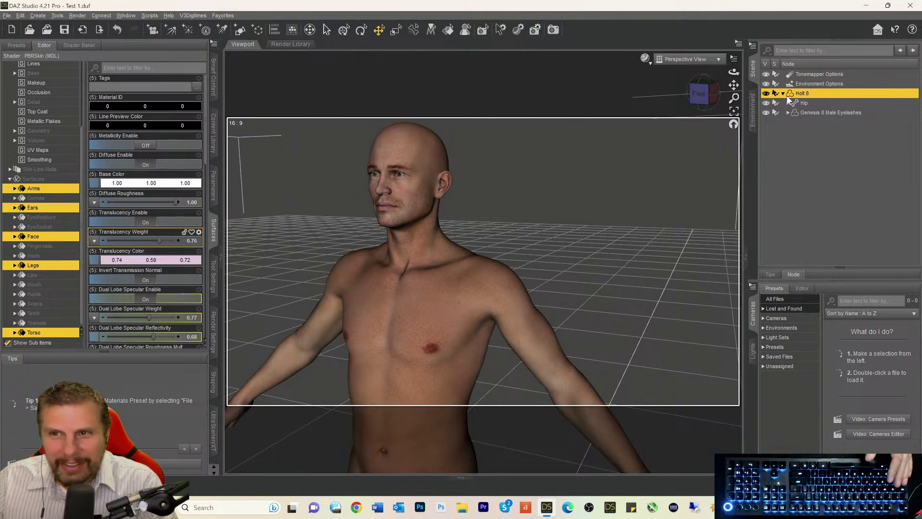
# - Switch the viewport's draw style to NVIDIA Iray
pyautogui.click(645, 59)
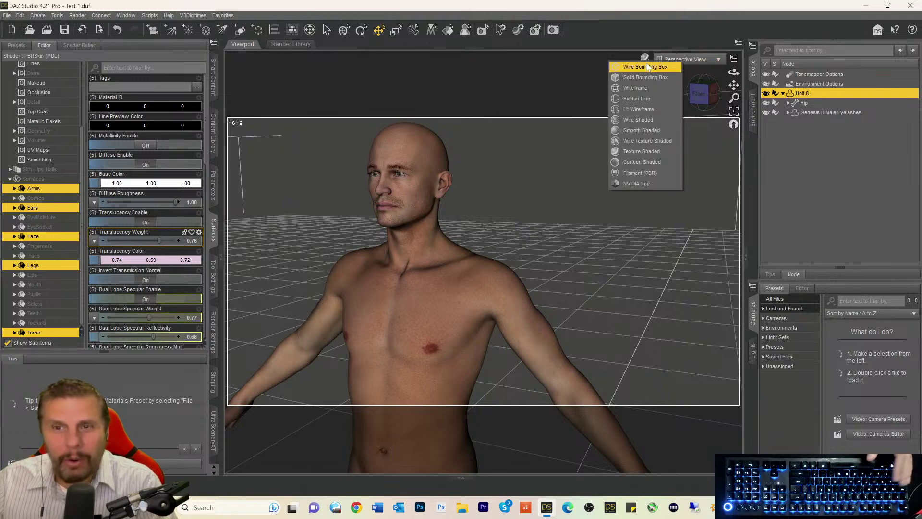
pyautogui.click(574, 44)
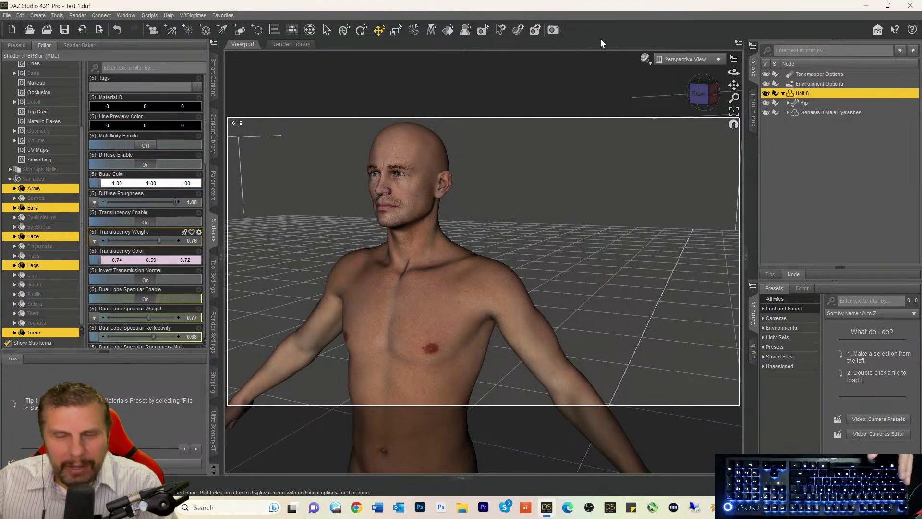
pyautogui.click(645, 58)
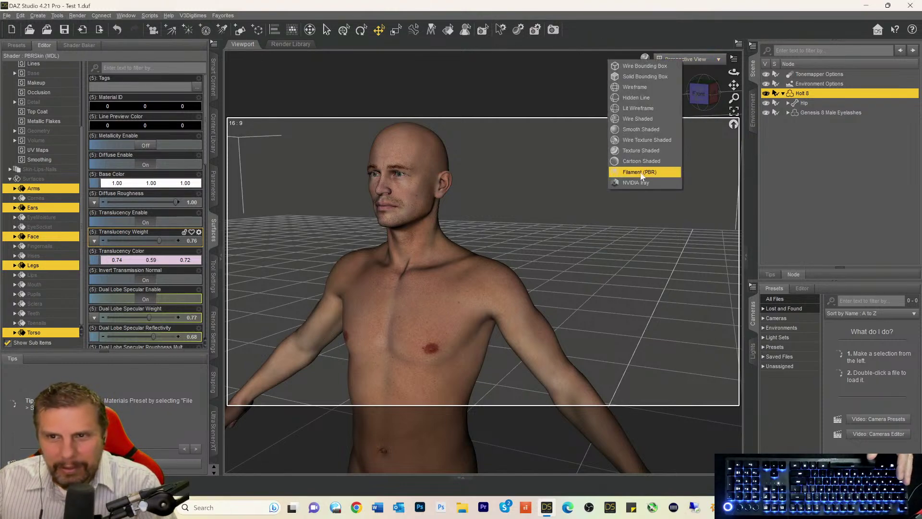
pyautogui.click(619, 183)
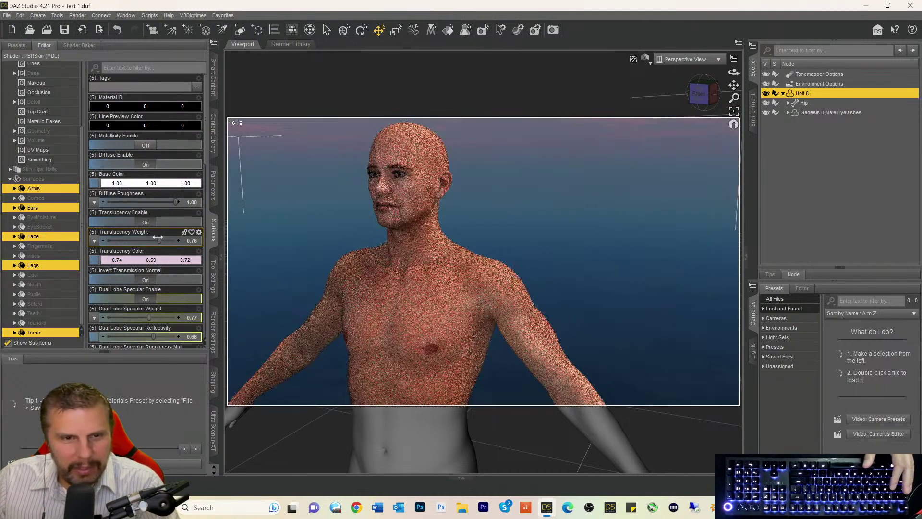
# - Raise the skin surfaces' Translucency Weight to 1.00 and darken their Translucency Color to 0.15, 0.12, 0.14
pyautogui.moveTo(157, 238); pyautogui.dragTo(171, 240)
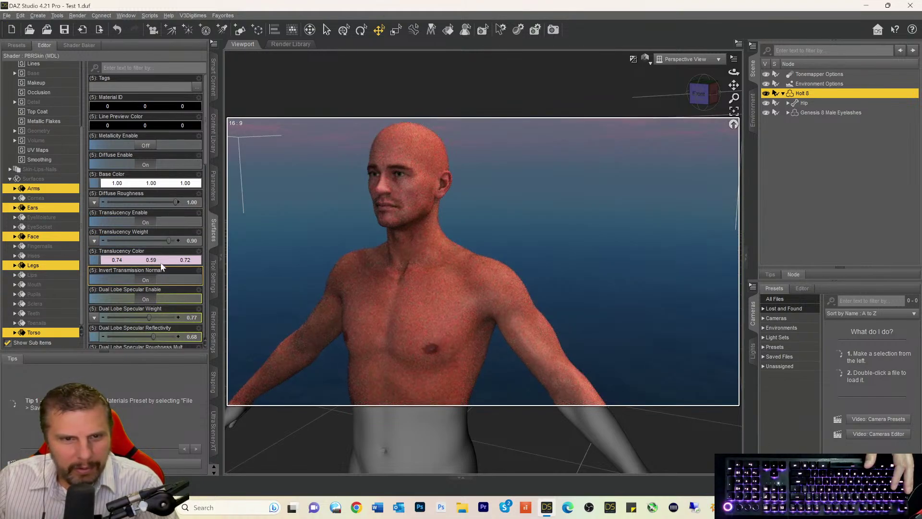
pyautogui.moveTo(169, 241); pyautogui.dragTo(189, 240)
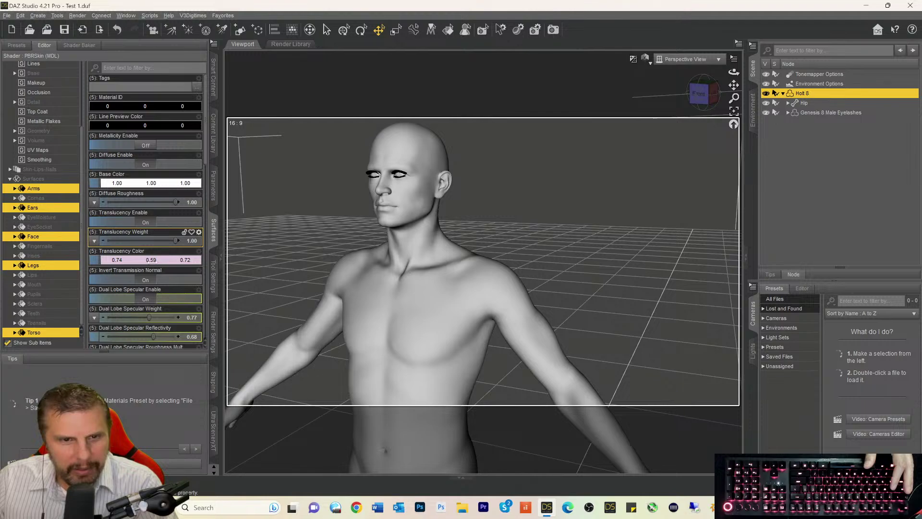
pyautogui.click(136, 262)
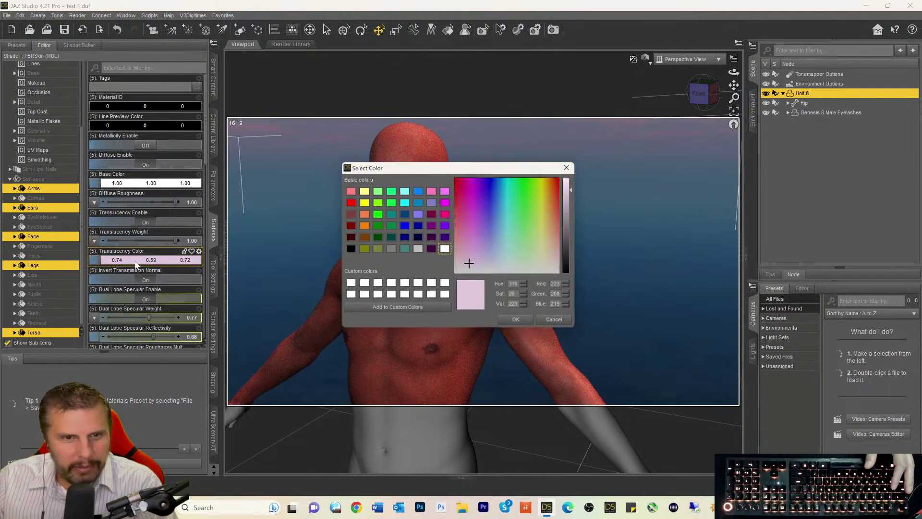
pyautogui.moveTo(572, 193); pyautogui.dragTo(569, 232)
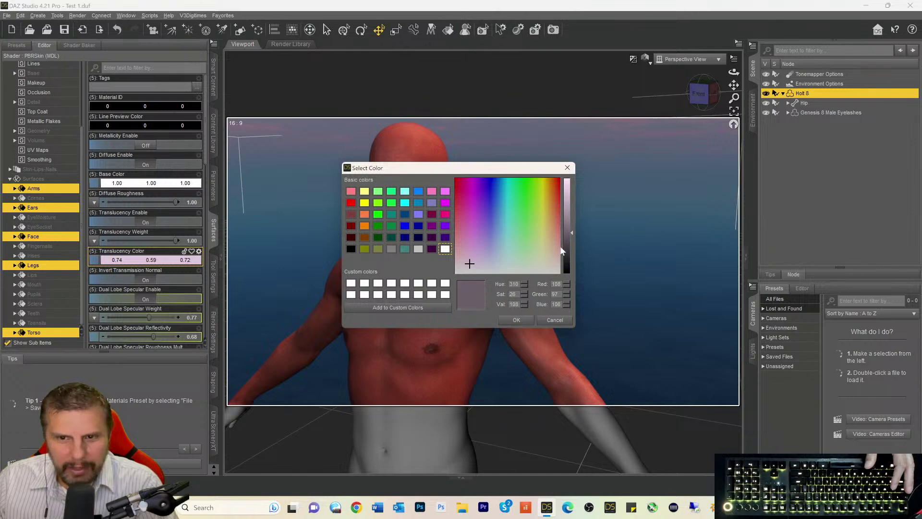
pyautogui.click(516, 320)
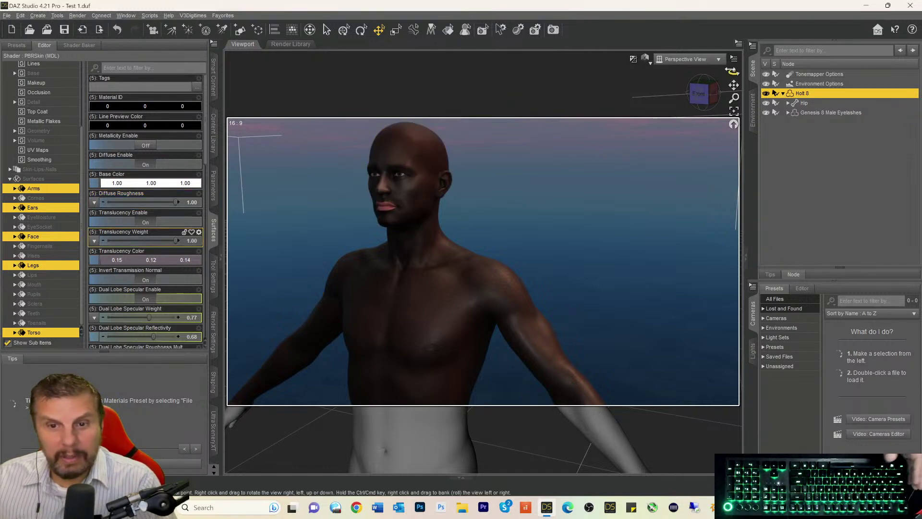
# - For the Lips surface, darken the Translucency Color to 0.15, 0.14, 0.17 and raise Diffuse Roughness to 1.00
pyautogui.click(700, 95)
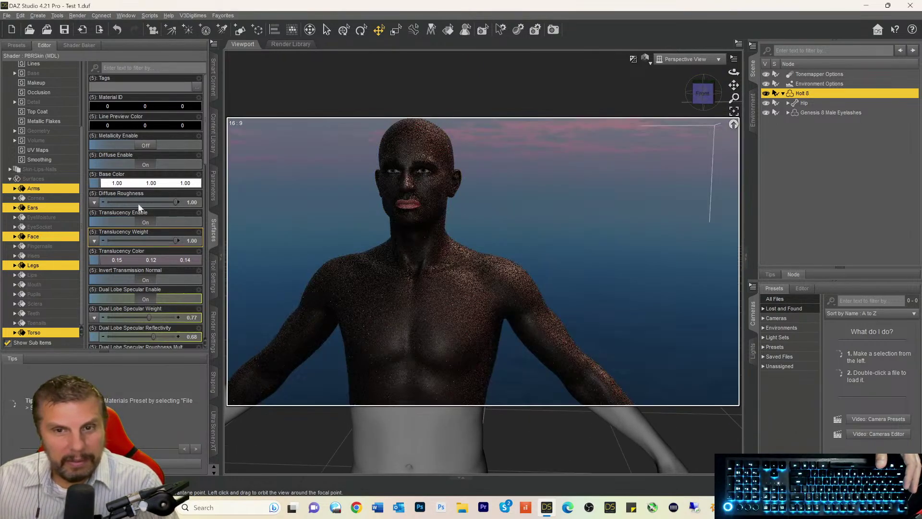
pyautogui.click(35, 276)
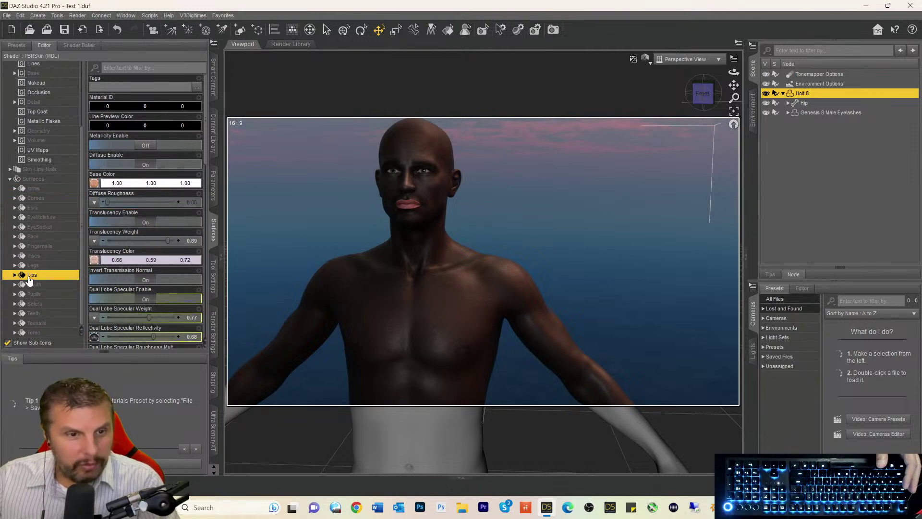
pyautogui.click(131, 261)
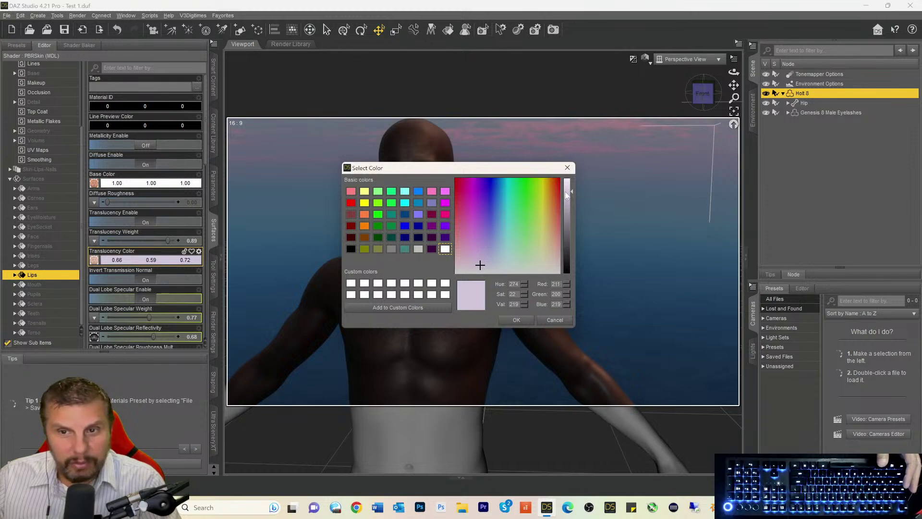
pyautogui.moveTo(571, 192); pyautogui.dragTo(566, 231)
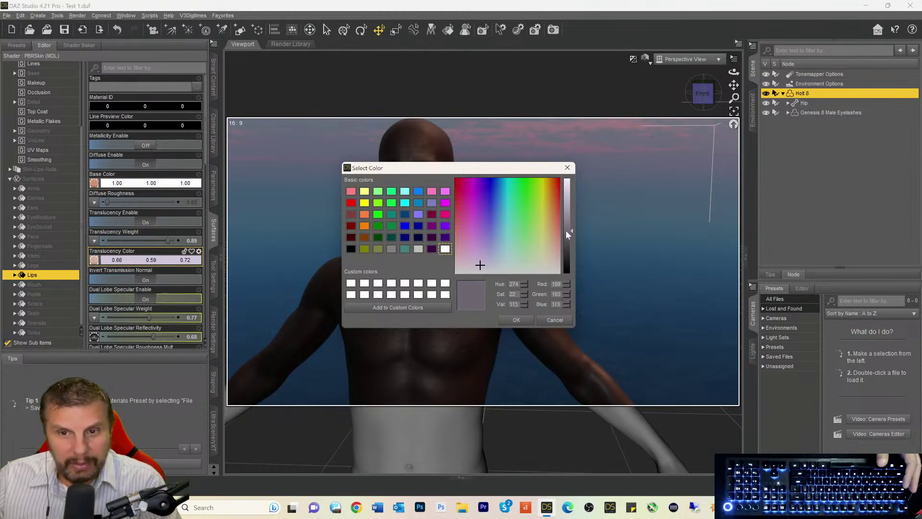
pyautogui.click(517, 319)
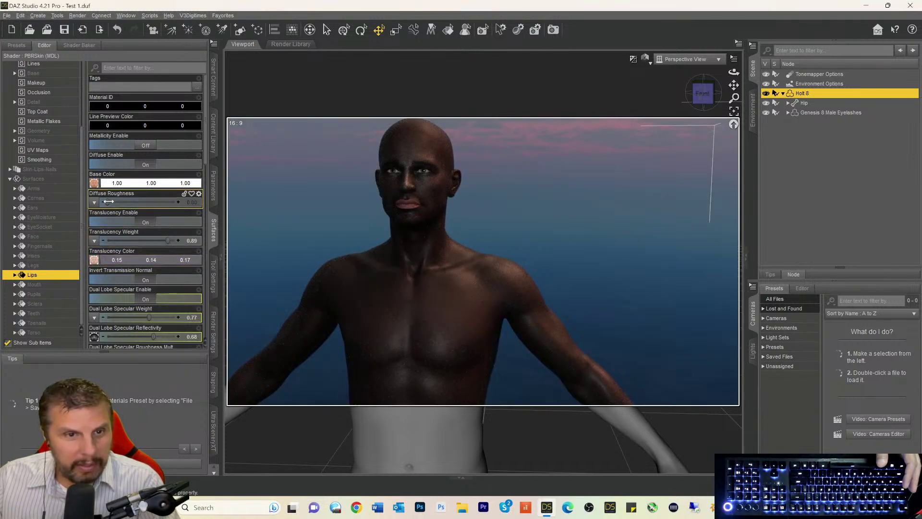
pyautogui.moveTo(107, 201); pyautogui.dragTo(223, 203)
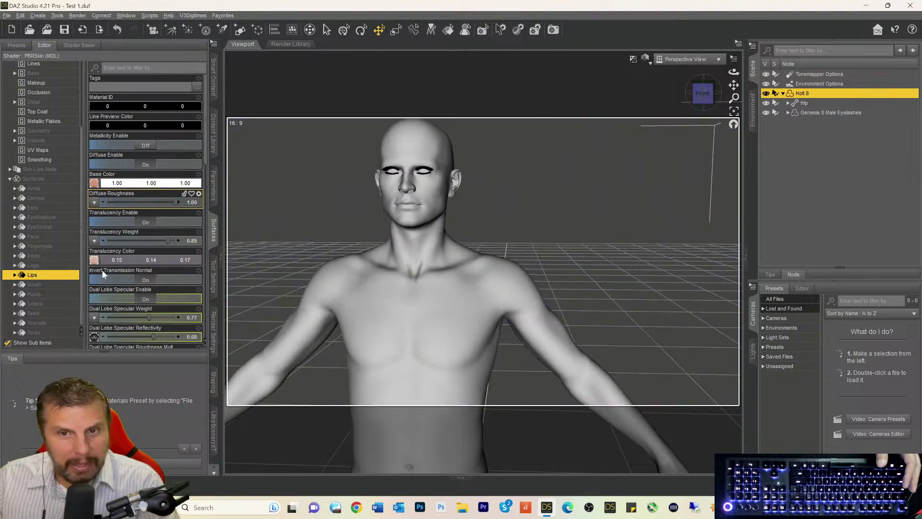
# - Darken the Lips' Translucency Color in two passes, to 0.048, 0.043, 0.053 and to 0.021, 0.019, 0.023
pyautogui.click(128, 260)
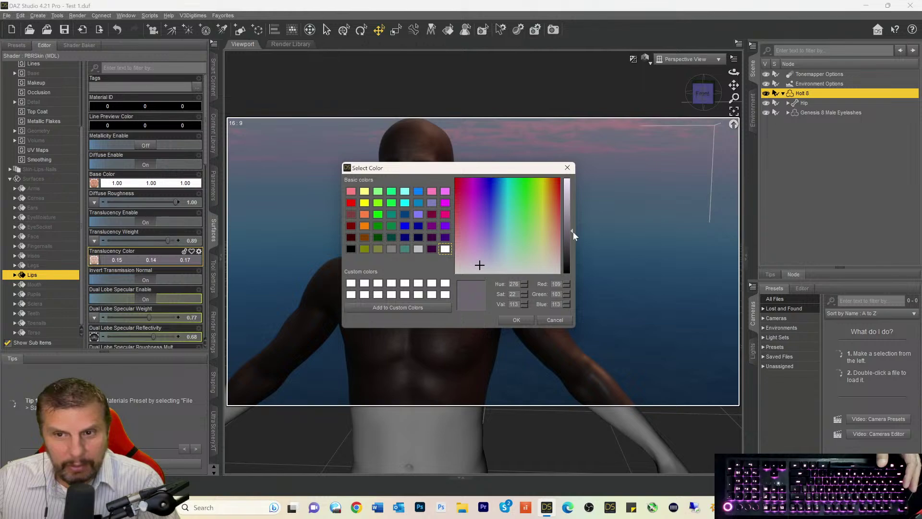
pyautogui.moveTo(571, 231); pyautogui.dragTo(572, 252)
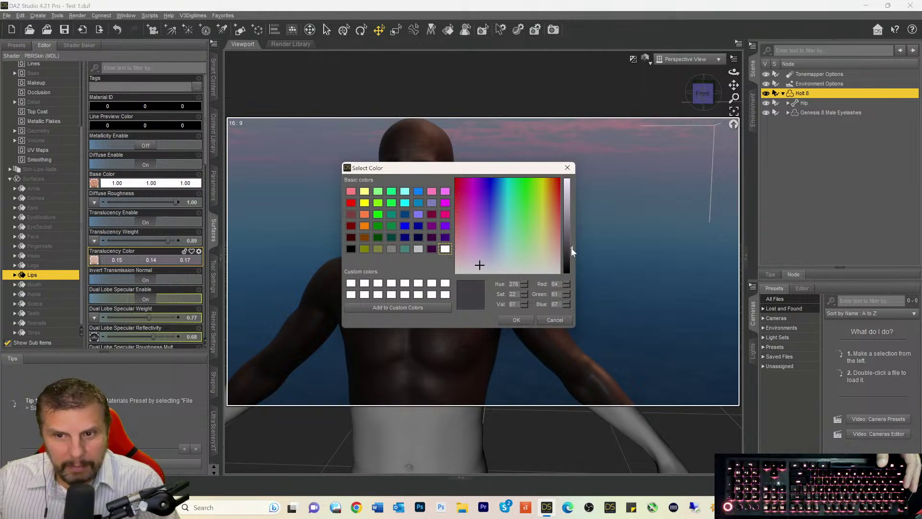
pyautogui.click(523, 320)
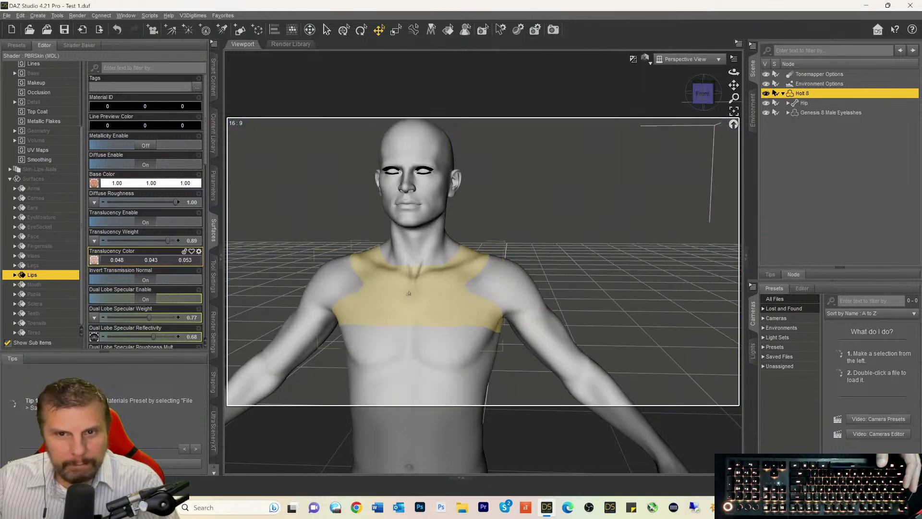
pyautogui.click(128, 261)
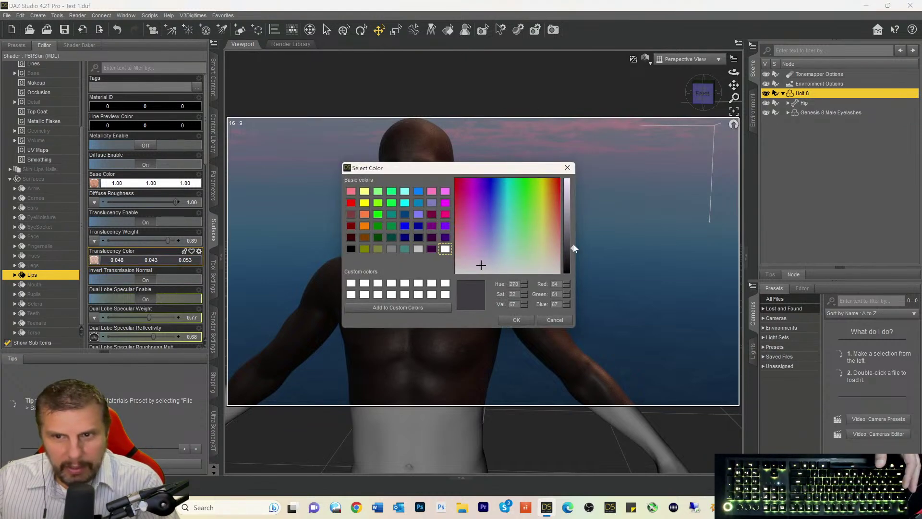
pyautogui.moveTo(571, 248); pyautogui.dragTo(571, 259)
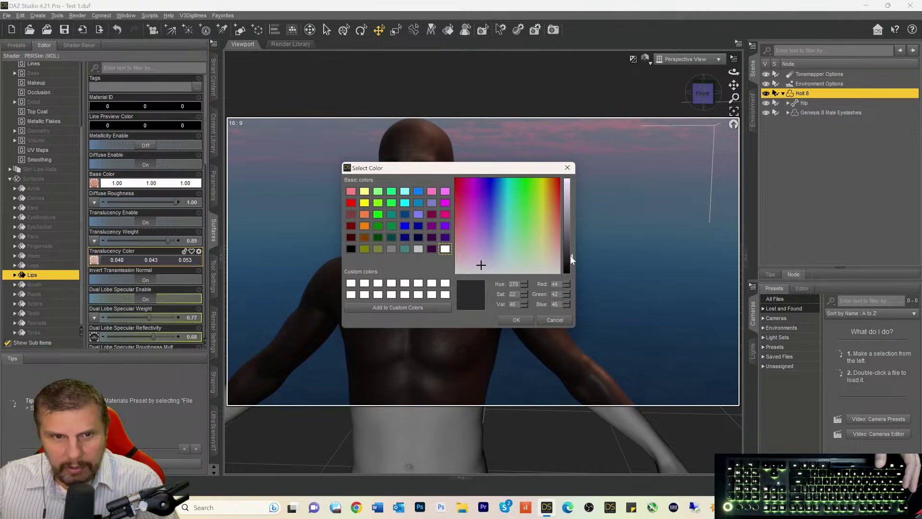
pyautogui.click(522, 317)
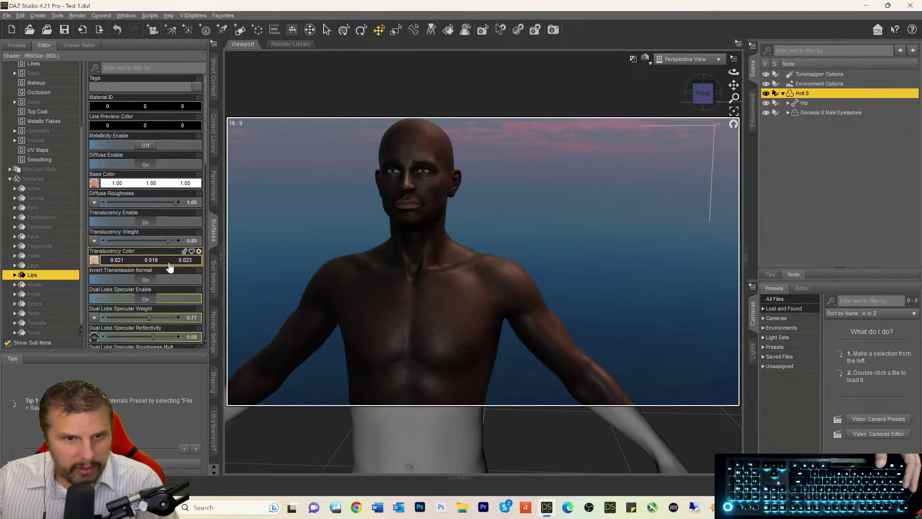
# - Set the Lips' Translucency Weight to 1.00 and try Translucency Color red at 0.00 before raising it to 0.071
pyautogui.moveTo(117, 262); pyautogui.dragTo(106, 262)
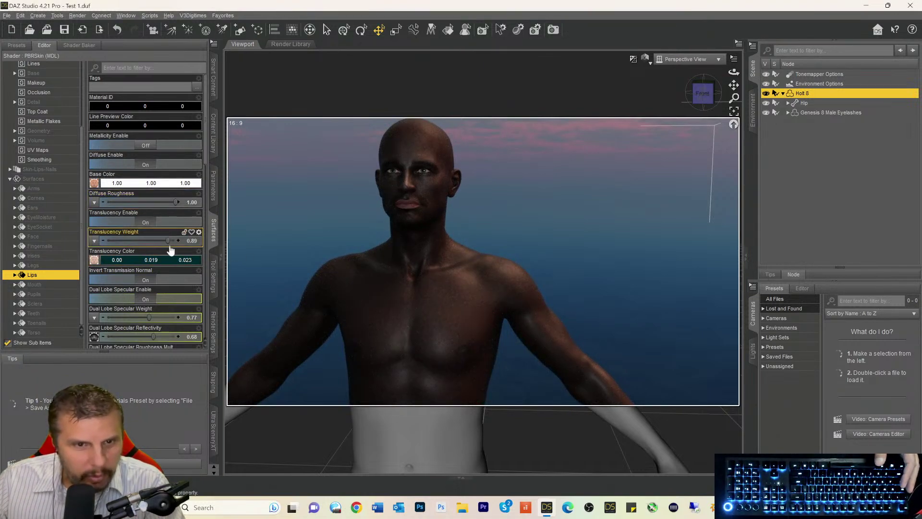
pyautogui.moveTo(189, 241); pyautogui.dragTo(198, 242)
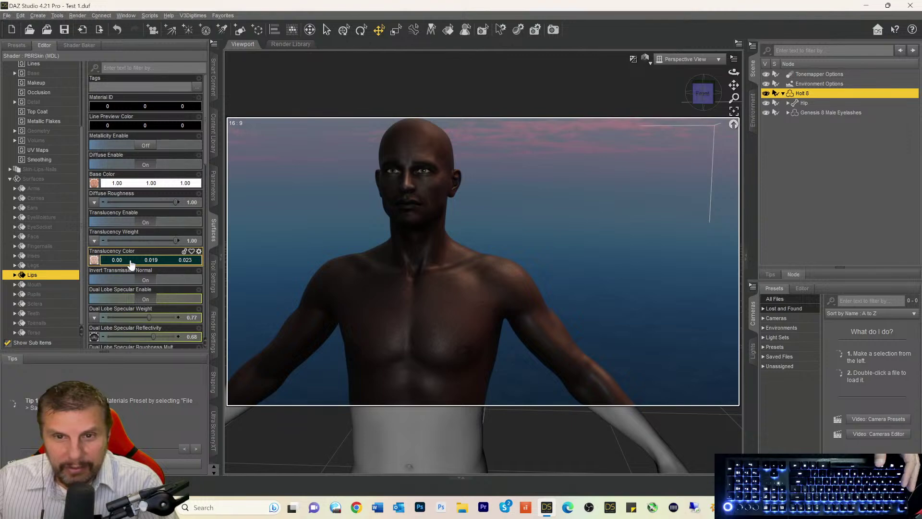
pyautogui.moveTo(117, 262); pyautogui.dragTo(126, 262)
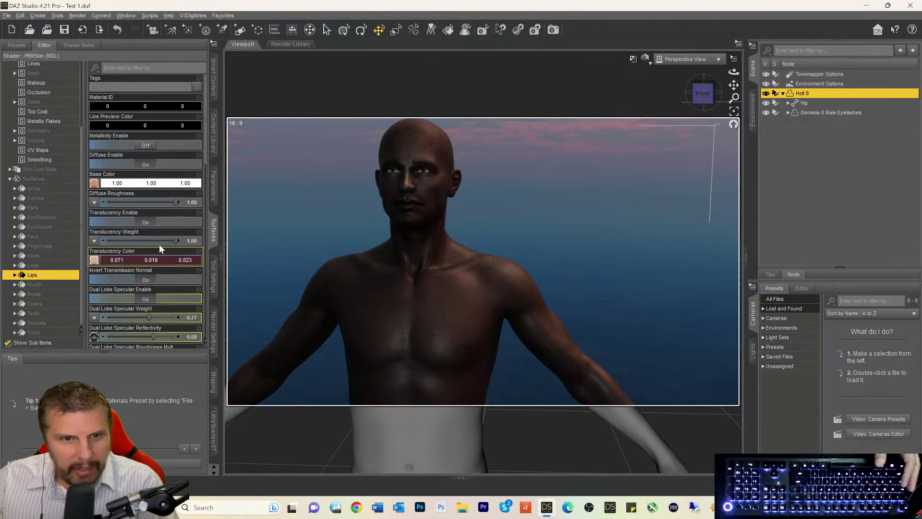
# - Brighten the Lips' Translucency Color to 0.24, 0.066, 0.082 and reduce its red to 0.14
pyautogui.click(94, 260)
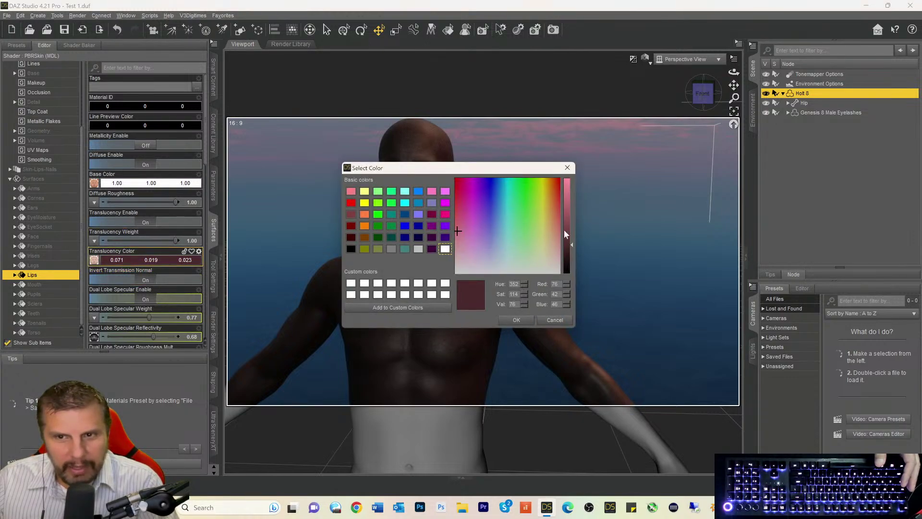
pyautogui.moveTo(573, 249); pyautogui.dragTo(573, 228)
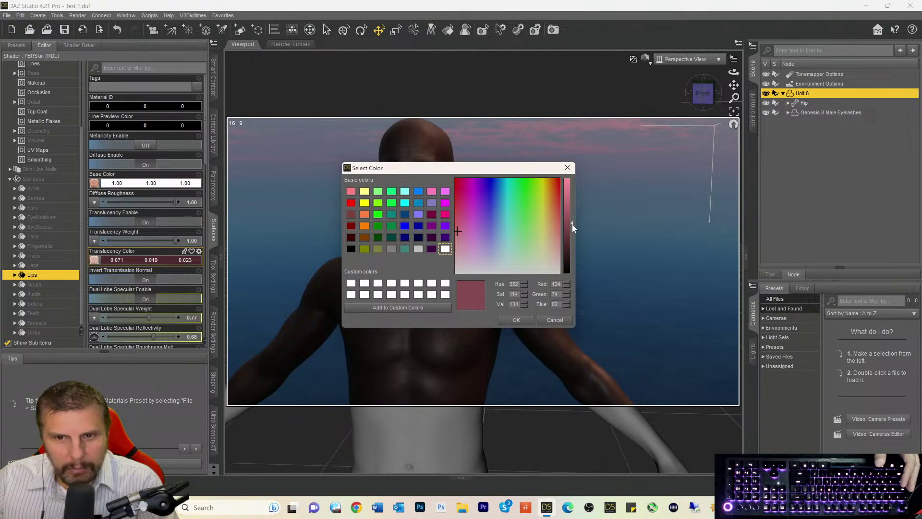
pyautogui.click(517, 321)
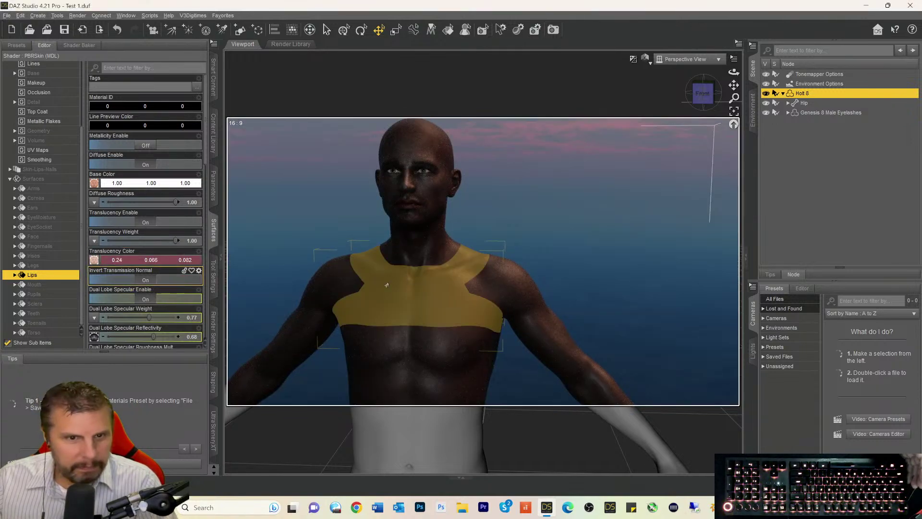
pyautogui.moveTo(117, 259); pyautogui.dragTo(115, 260)
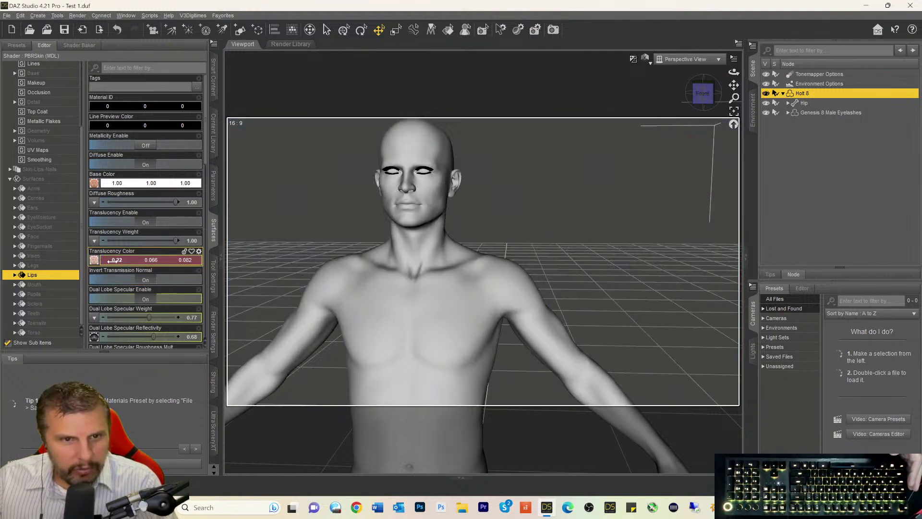
pyautogui.moveTo(118, 260); pyautogui.dragTo(134, 264)
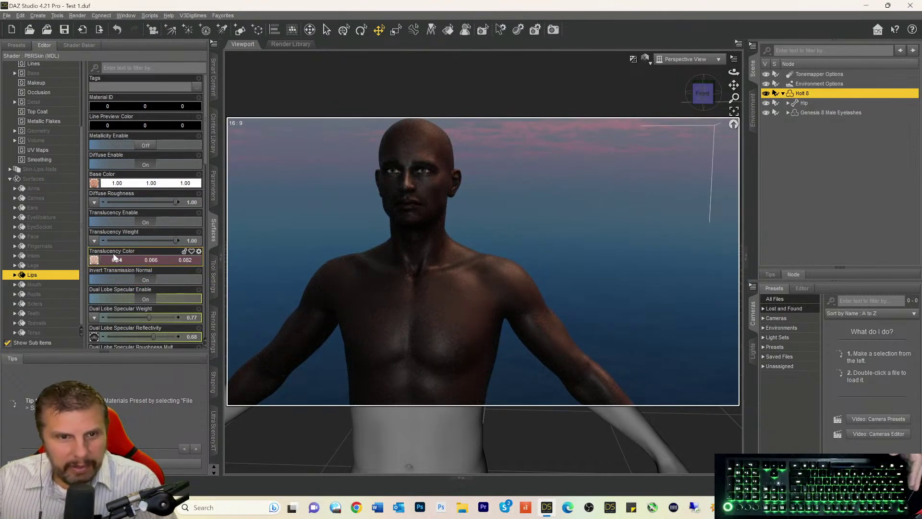
# - Brighten the Lips' Translucency Color and fine-tune its red, green and blue channels to 0.24, 0.19, 0.22
pyautogui.click(134, 261)
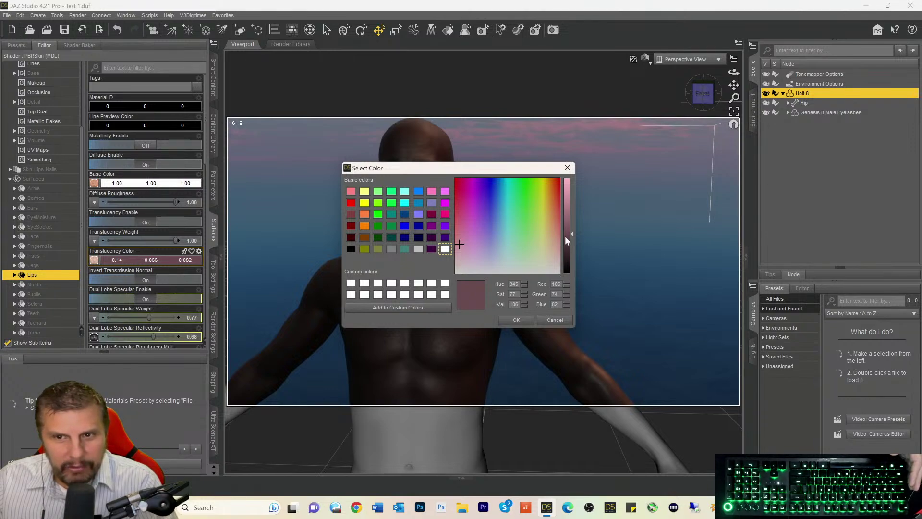
pyautogui.moveTo(571, 234); pyautogui.dragTo(570, 225)
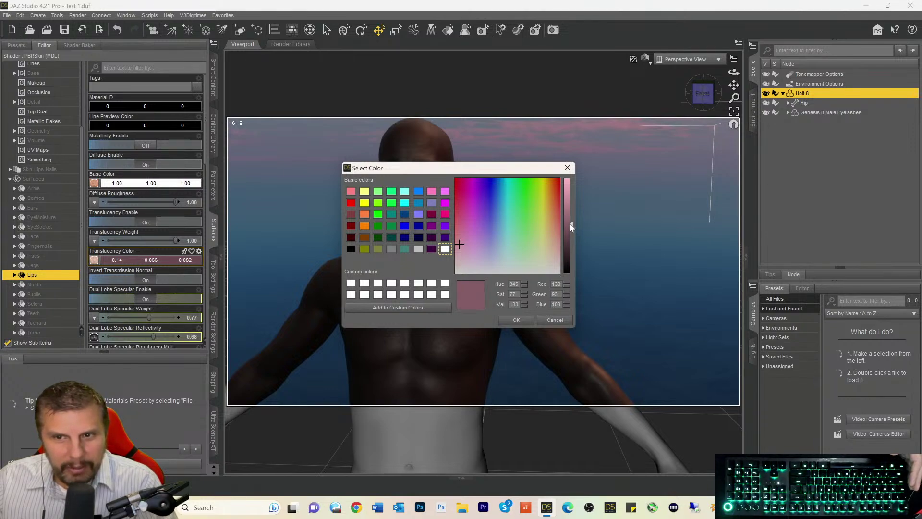
pyautogui.click(517, 320)
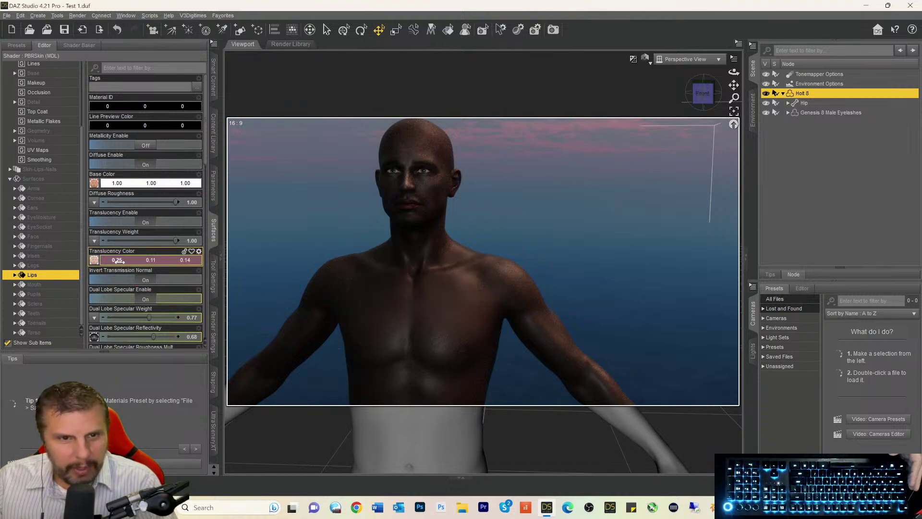
pyautogui.moveTo(148, 260); pyautogui.dragTo(156, 260)
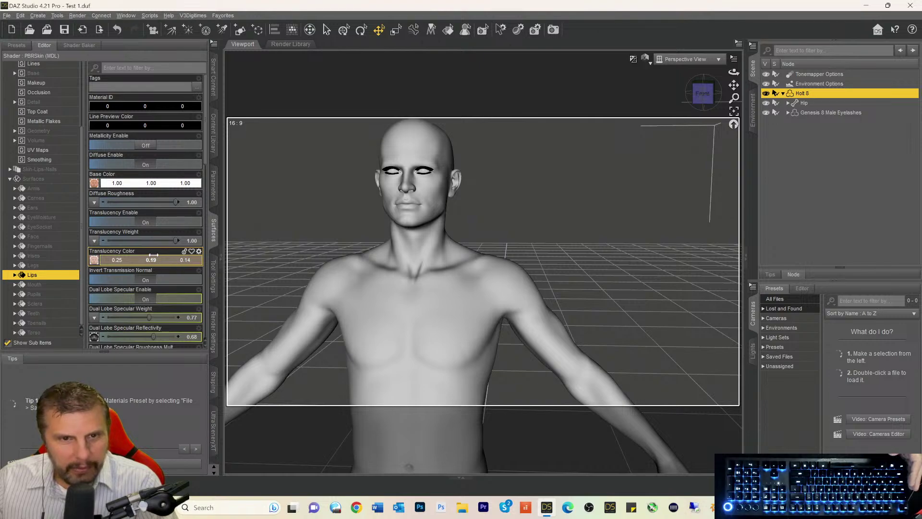
pyautogui.moveTo(186, 260); pyautogui.dragTo(197, 260)
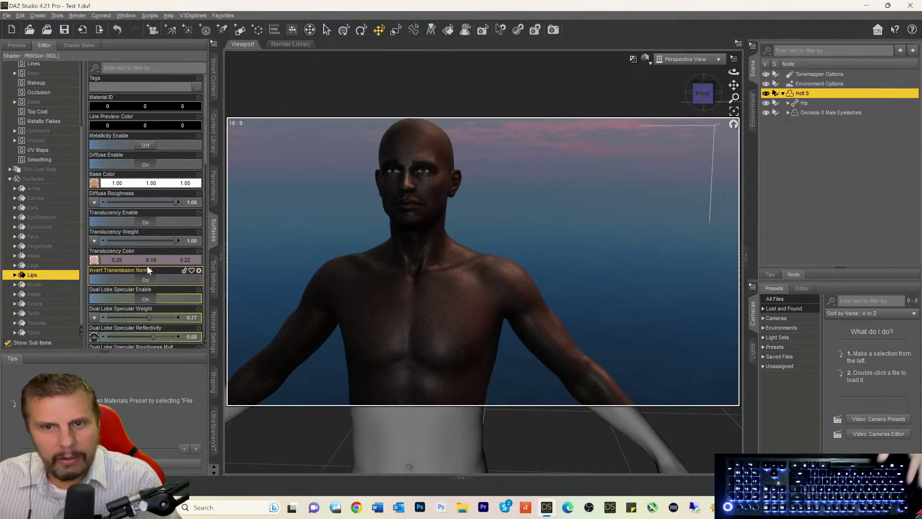
pyautogui.moveTo(118, 260); pyautogui.dragTo(117, 260)
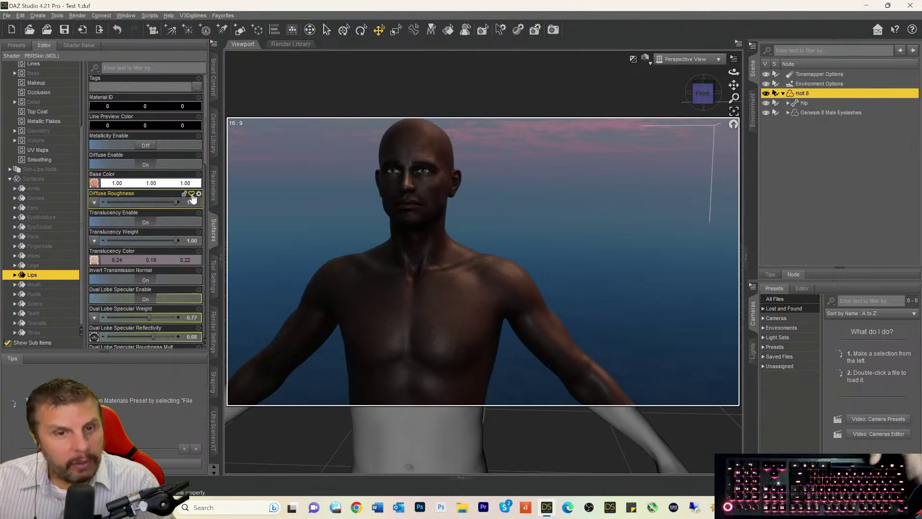
# - Examine the Lips' shader properties, from base color and translucency through specular, bump and top coat to transmission and SSS
pyautogui.scroll(-10, 205, 159)
pyautogui.scroll(-5, 201, 266)
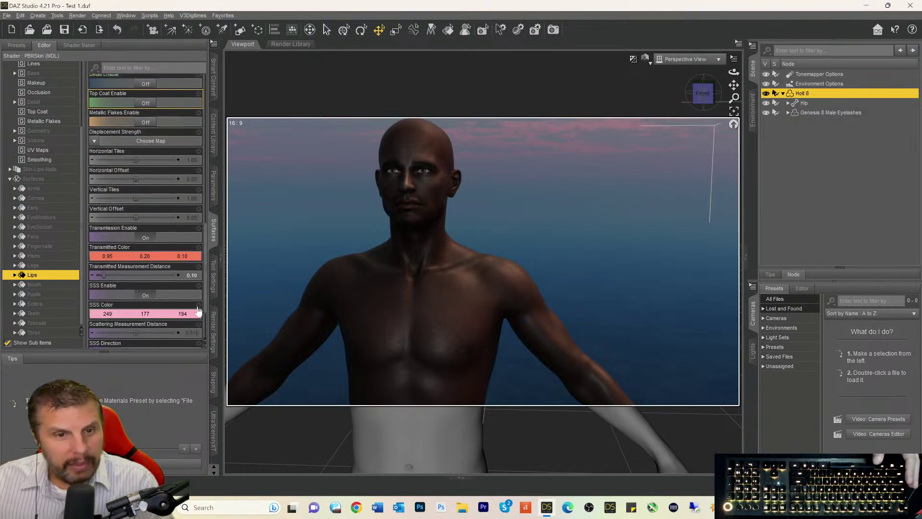
pyautogui.scroll(2, 195, 331)
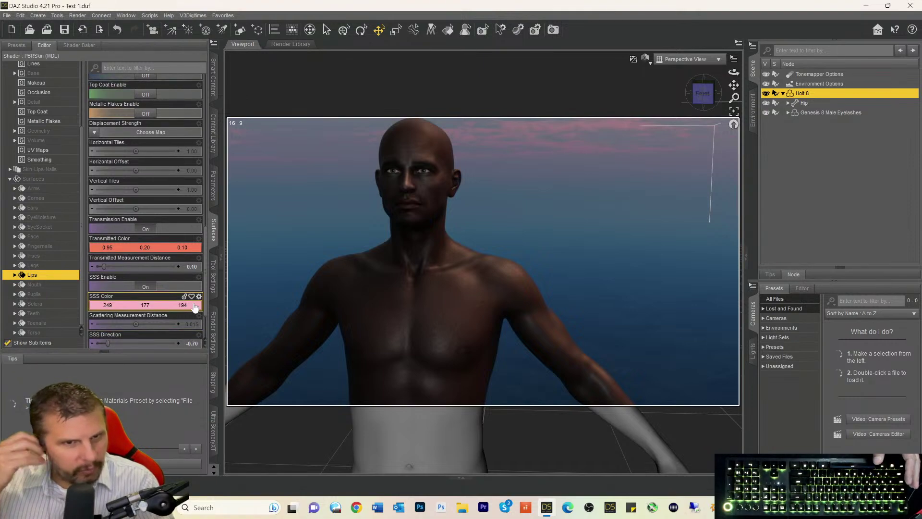
pyautogui.scroll(-2, 172, 273)
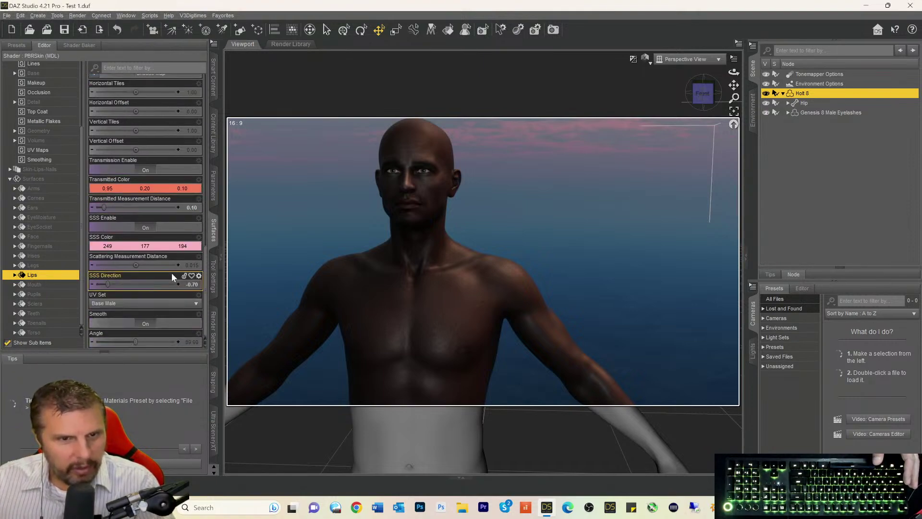
pyautogui.scroll(4, 163, 289)
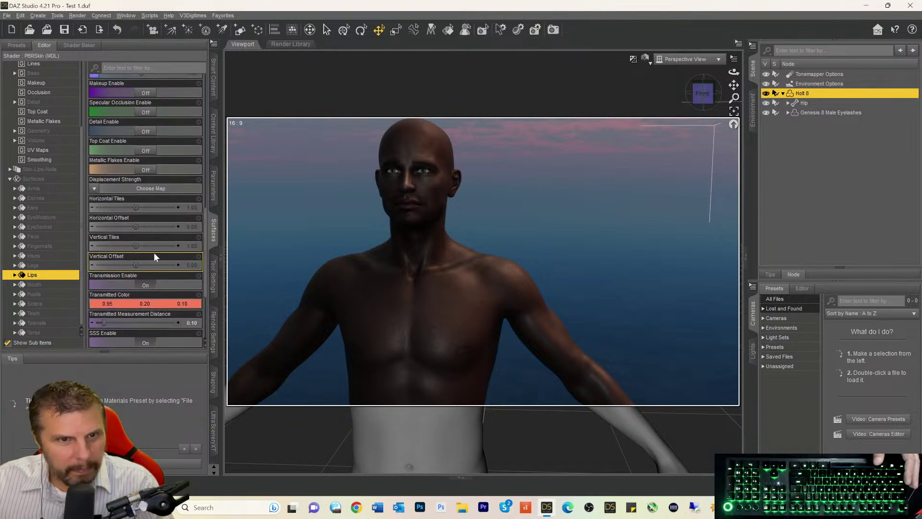
pyautogui.scroll(7, 144, 240)
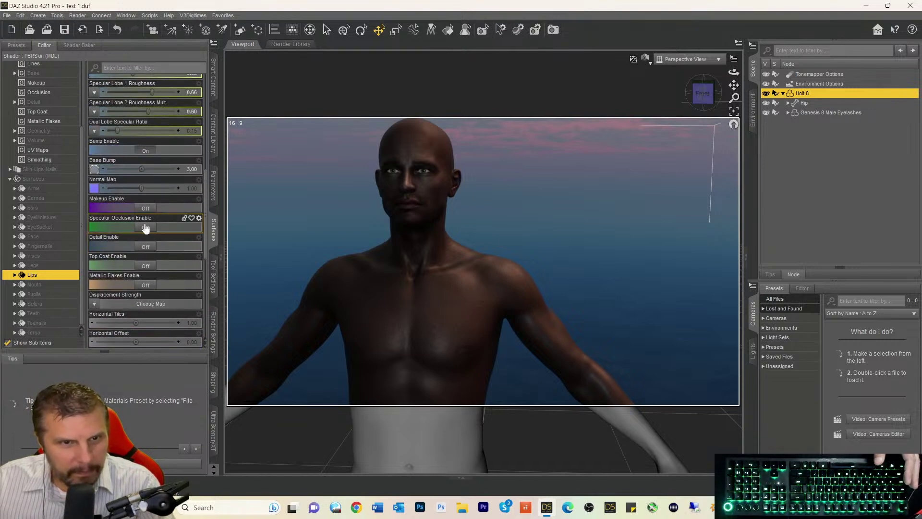
pyautogui.scroll(1, 142, 220)
pyautogui.scroll(2, 143, 235)
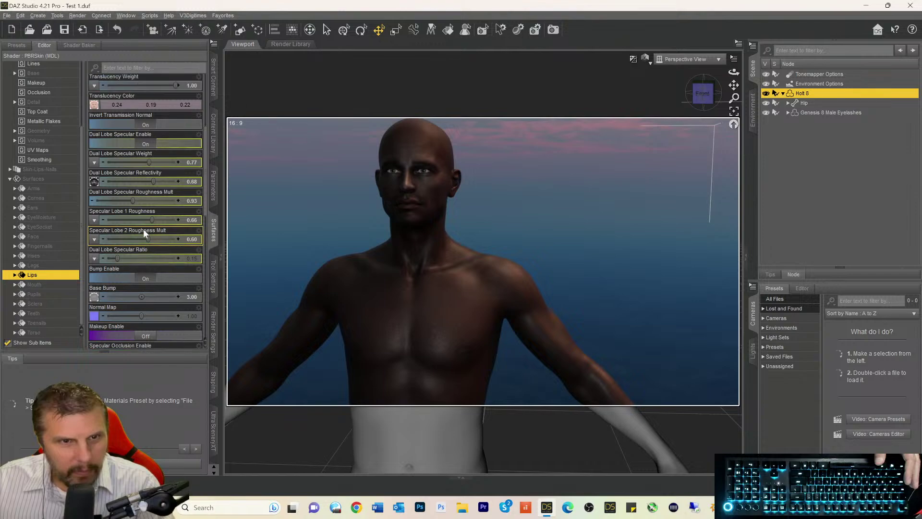
pyautogui.scroll(2, 143, 231)
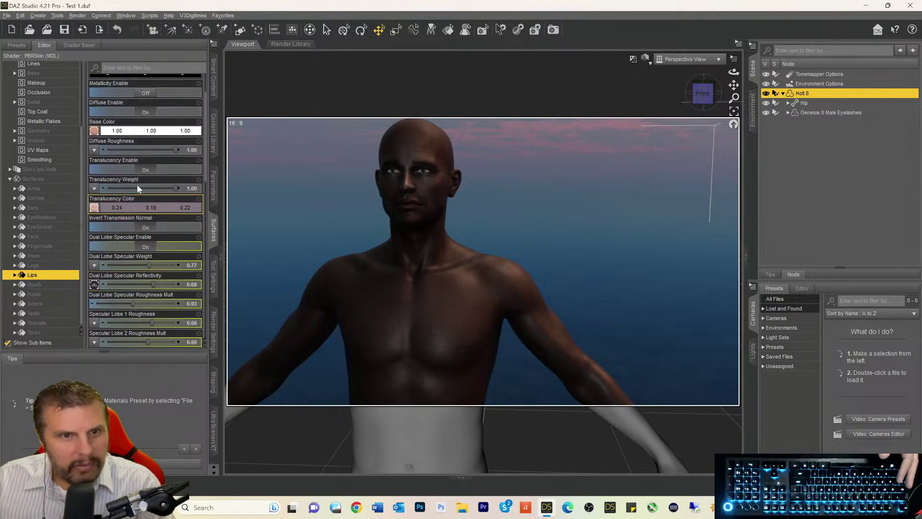
pyautogui.scroll(-15, 139, 207)
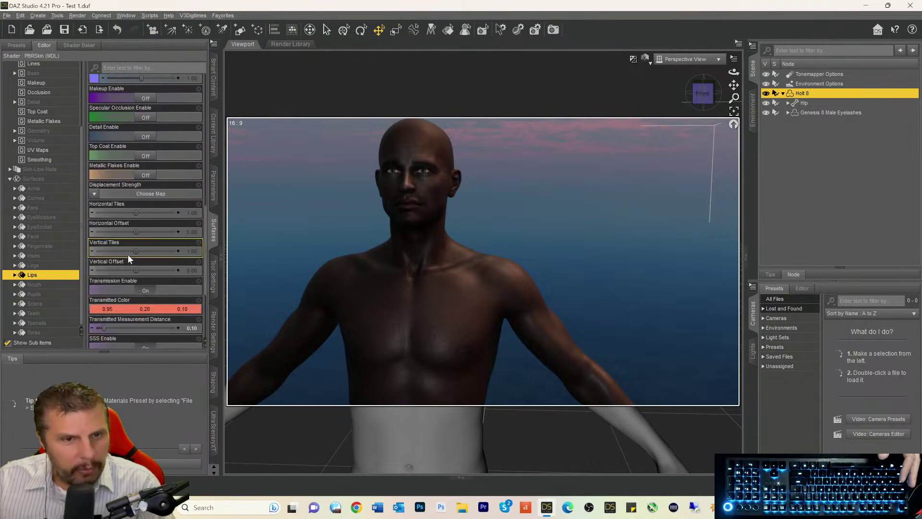
pyautogui.scroll(4, 125, 290)
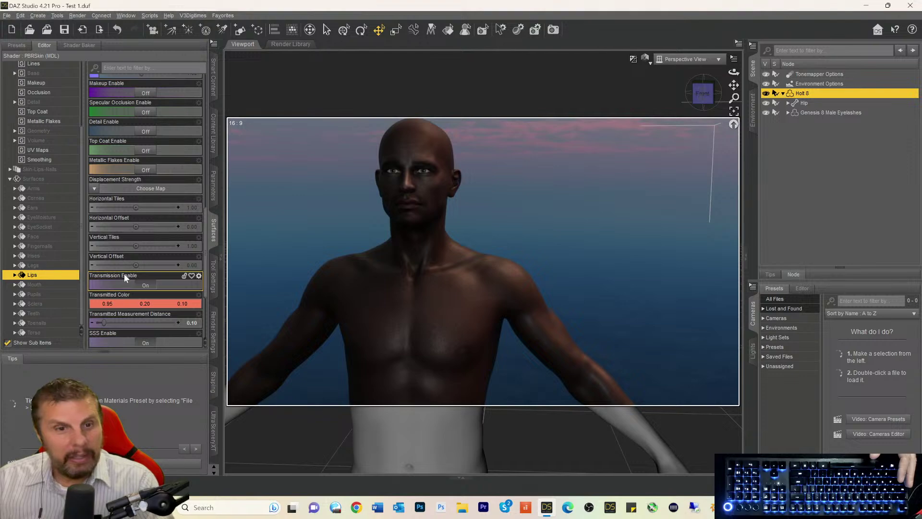
pyautogui.scroll(10, 127, 211)
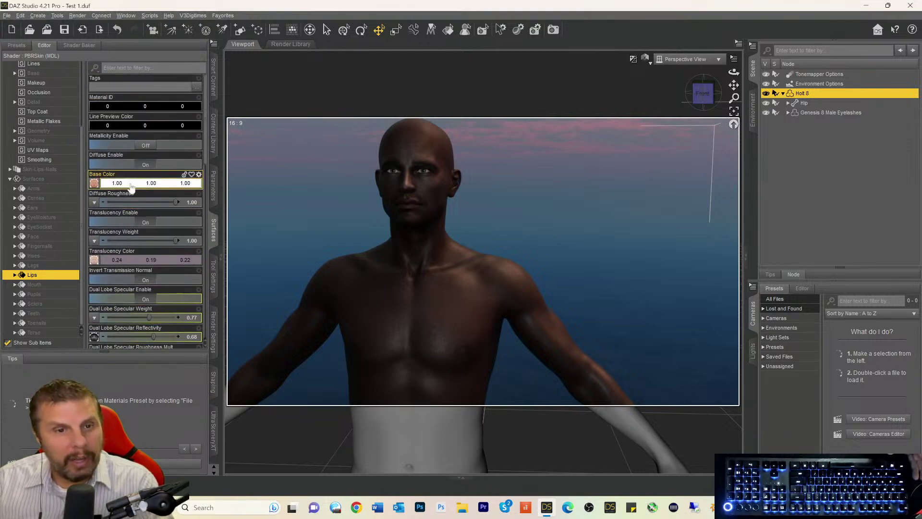
pyautogui.scroll(-3, 125, 277)
pyautogui.scroll(-5, 126, 276)
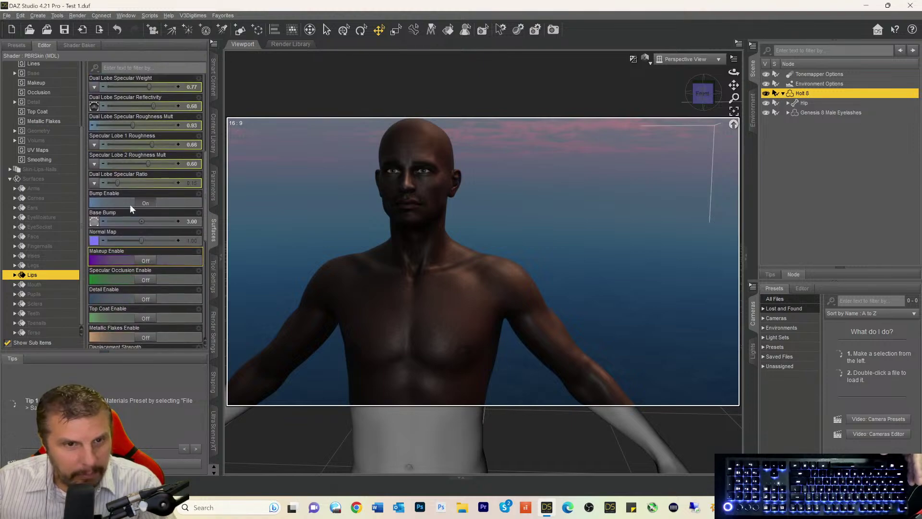
pyautogui.scroll(-4, 135, 270)
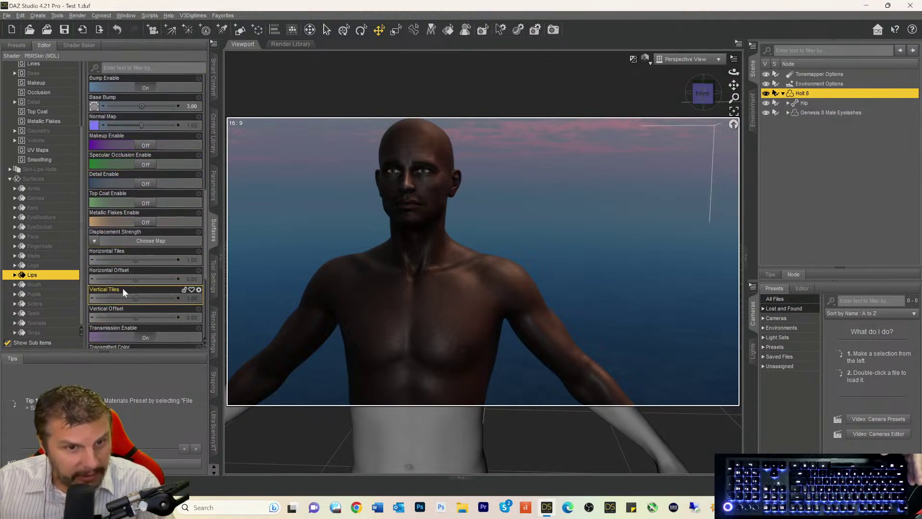
pyautogui.scroll(-6, 122, 288)
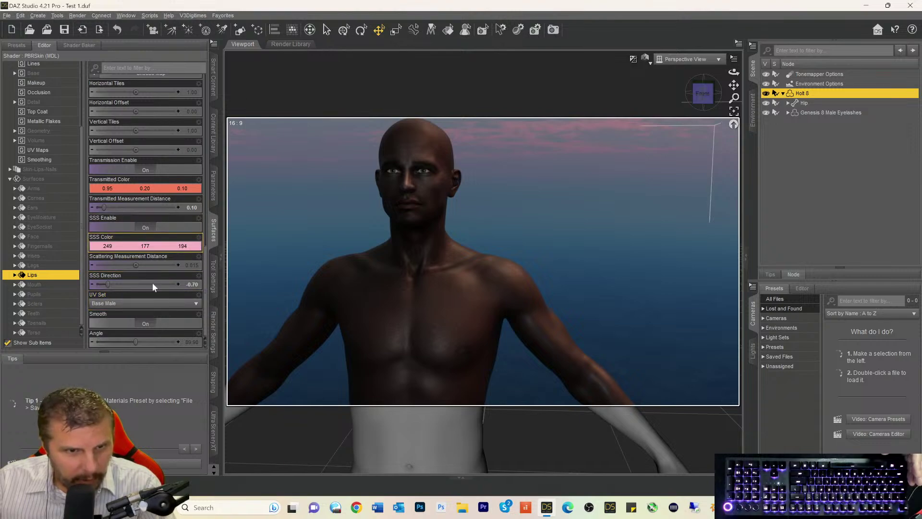
# - Enable Top Coat on the Lips and set the Top Coat Color to dark red 128, 0, 0
pyautogui.scroll(2, 145, 309)
pyautogui.scroll(4, 145, 303)
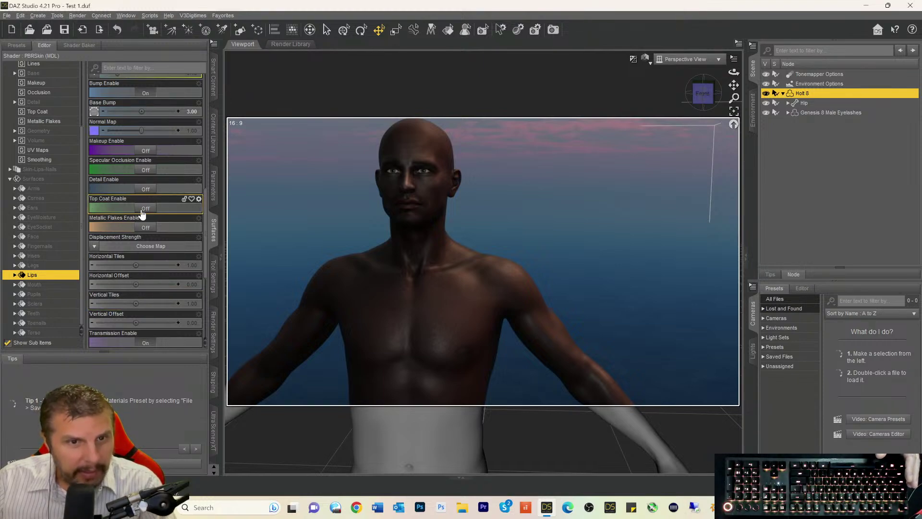
pyautogui.click(142, 209)
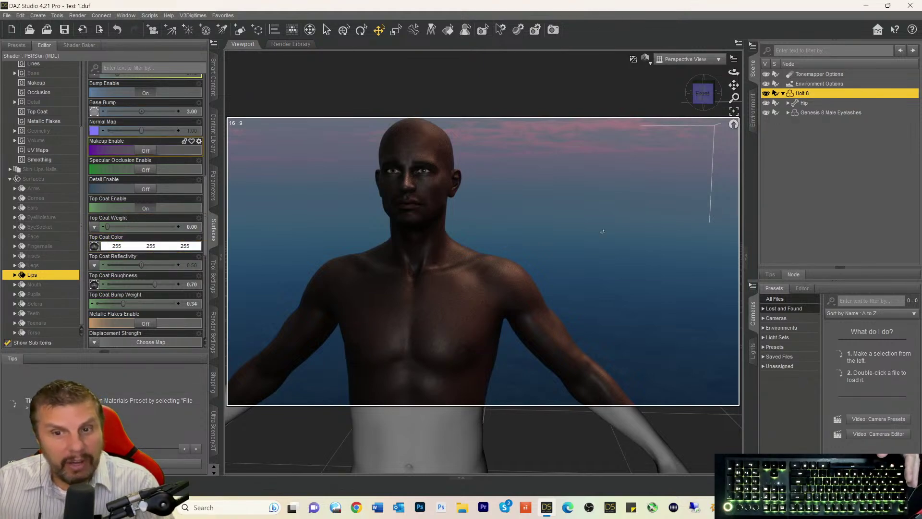
pyautogui.click(132, 249)
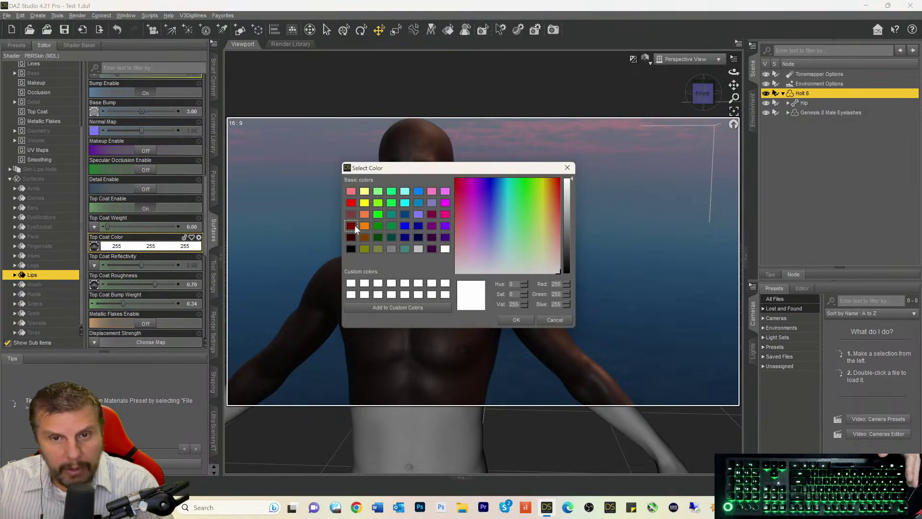
pyautogui.click(352, 225)
pyautogui.click(514, 320)
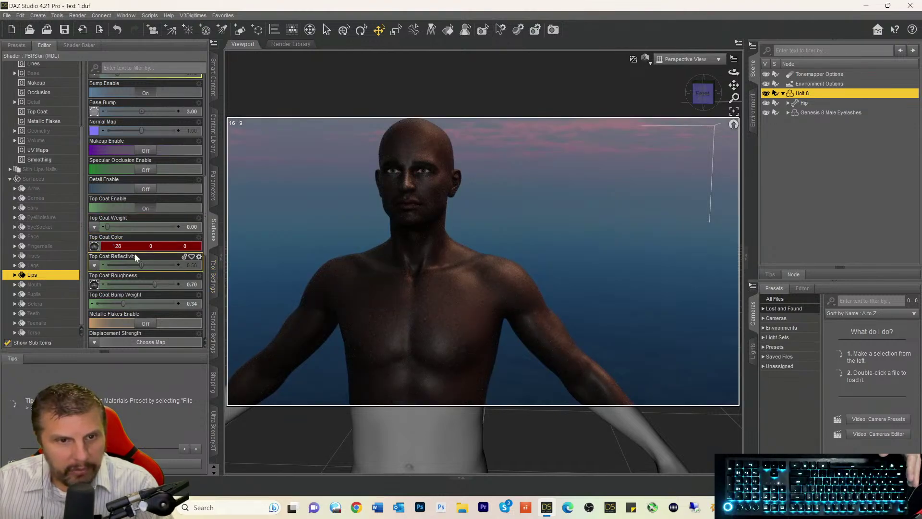
# - Raise the Lips' Top Coat Weight to 1.00 and inspect the Top Coat Color without changing it
pyautogui.moveTo(106, 226); pyautogui.dragTo(222, 229)
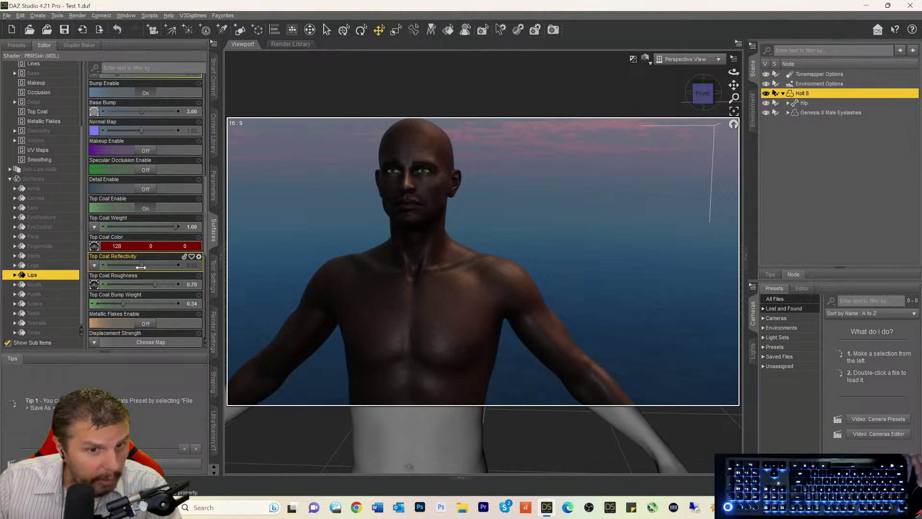
pyautogui.click(136, 245)
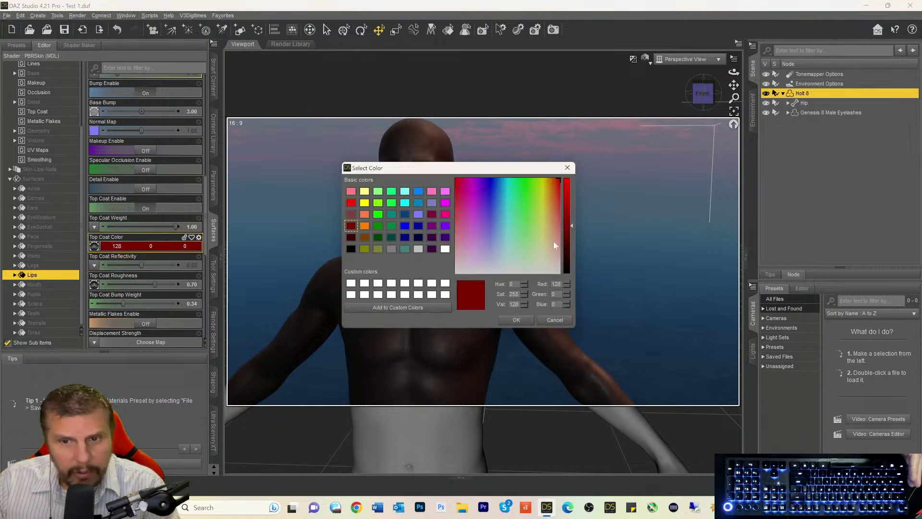
pyautogui.click(555, 320)
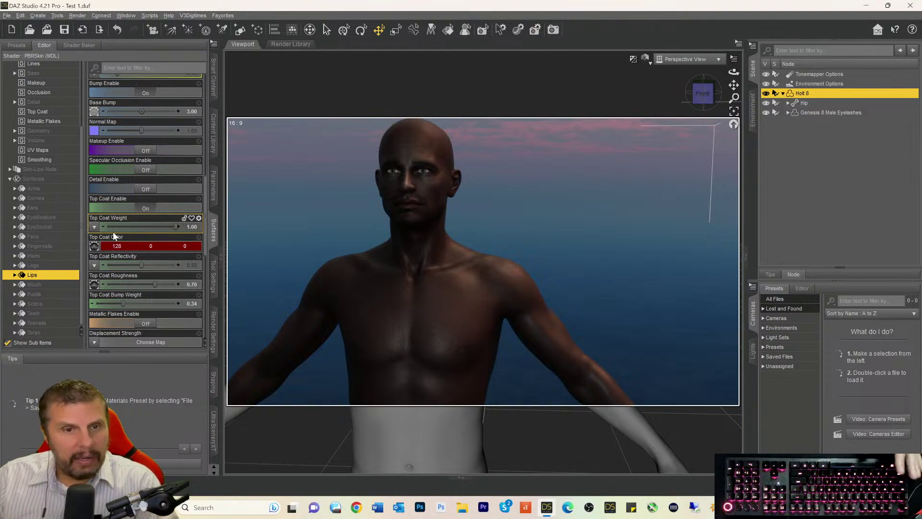
# - Set the Lips' Top Coat Color to white 255, 255, 255
pyautogui.click(125, 246)
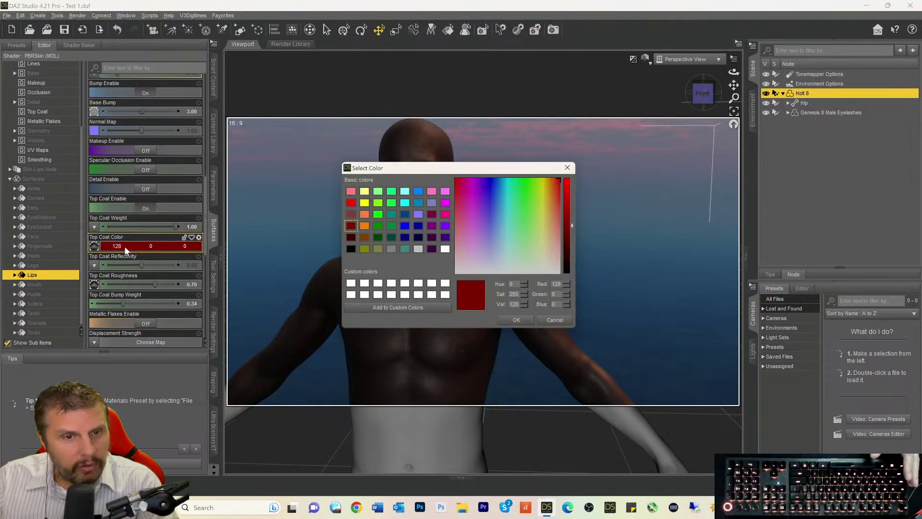
pyautogui.click(445, 249)
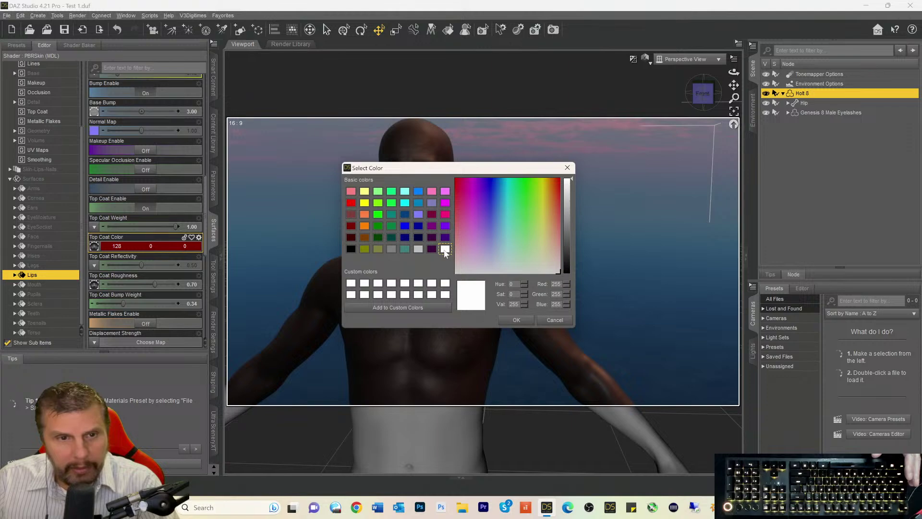
pyautogui.click(516, 320)
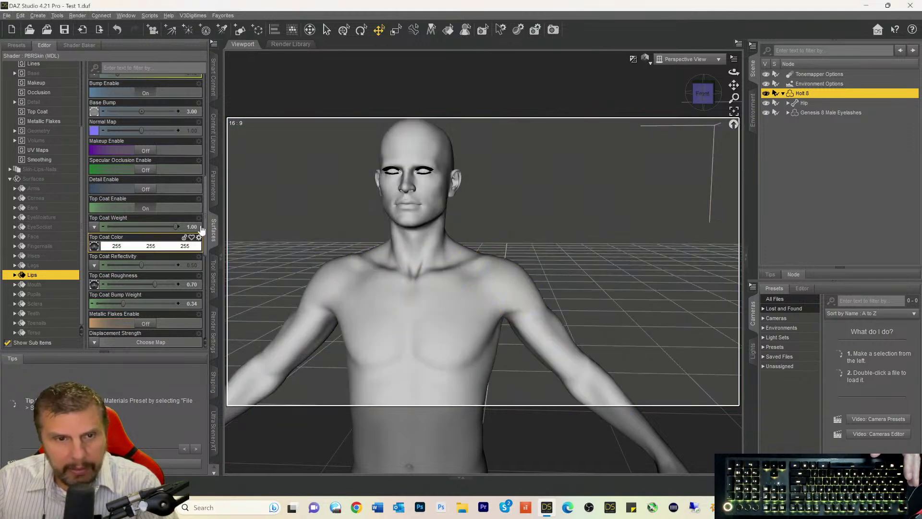
# - Turn the Lips' Top Coat off and back on to compare its effect, leaving the Top Coat Color unedited
pyautogui.click(149, 209)
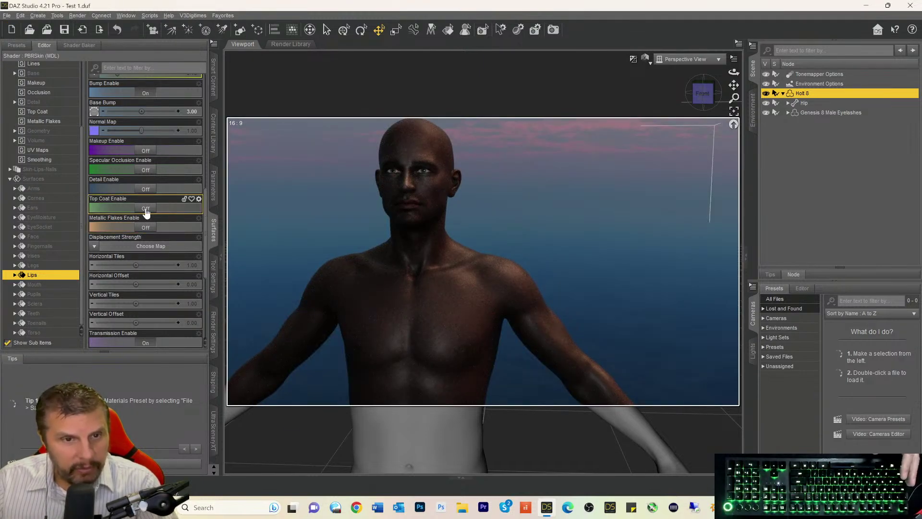
pyautogui.click(147, 209)
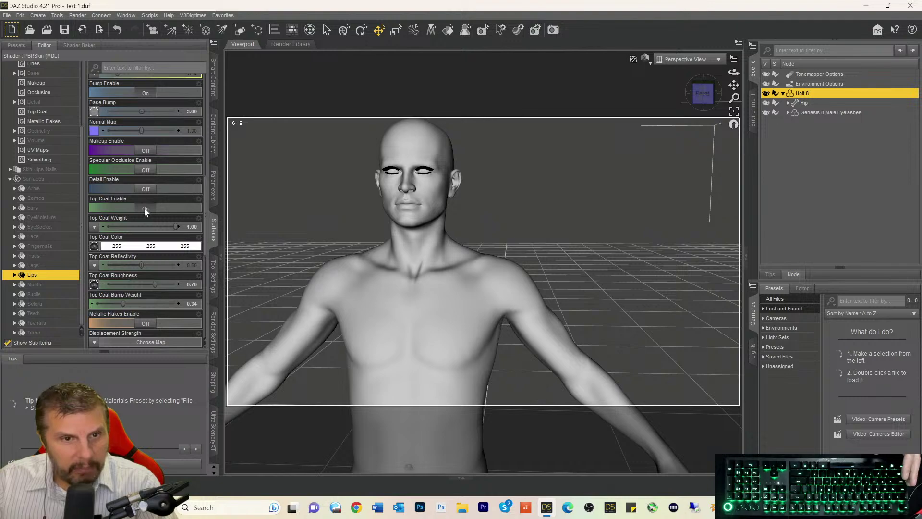
pyautogui.click(135, 247)
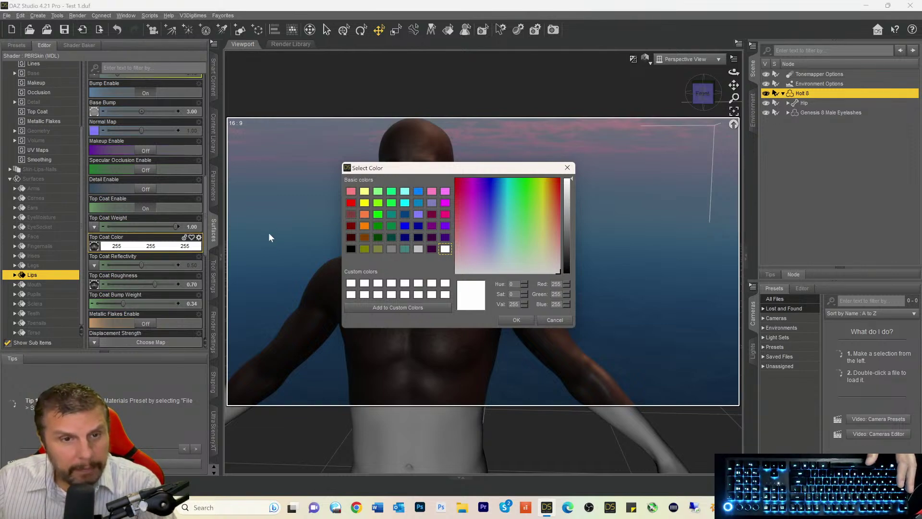
pyautogui.click(547, 321)
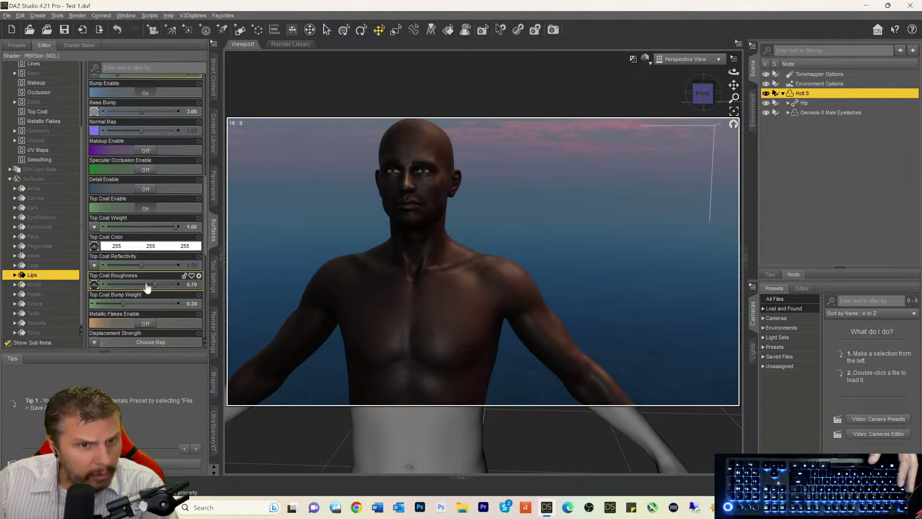
# - Enable Metallic Flakes on the Lips, try a Metallic Flakes Weight of 0.70 and bring it down to 0.00
pyautogui.scroll(3, 138, 193)
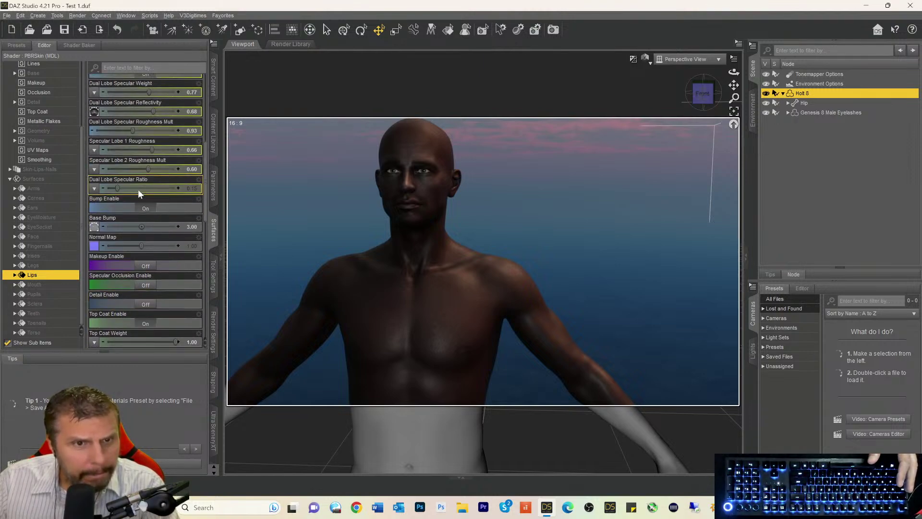
pyautogui.scroll(-7, 137, 189)
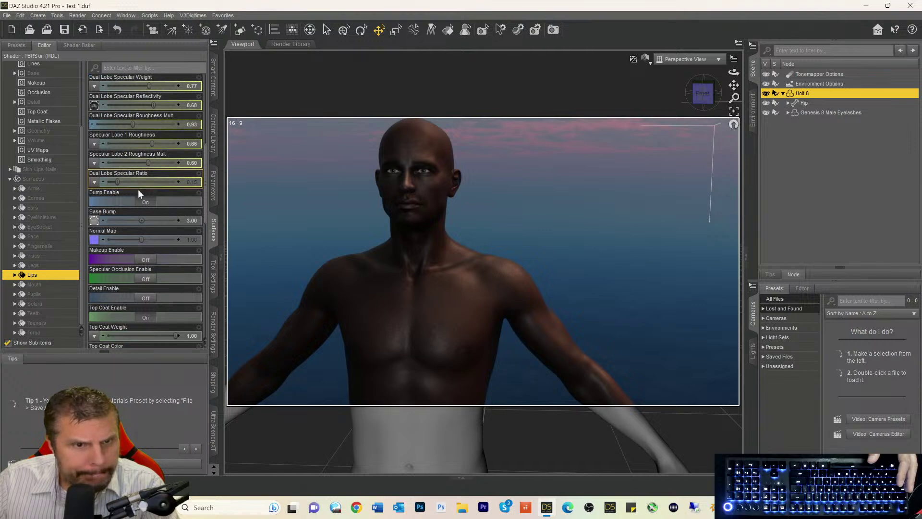
pyautogui.scroll(-3, 148, 241)
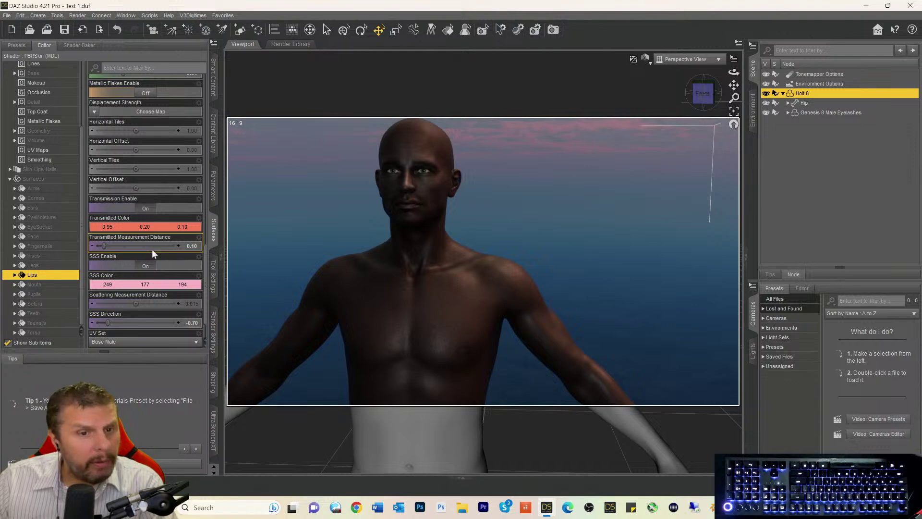
pyautogui.scroll(4, 153, 251)
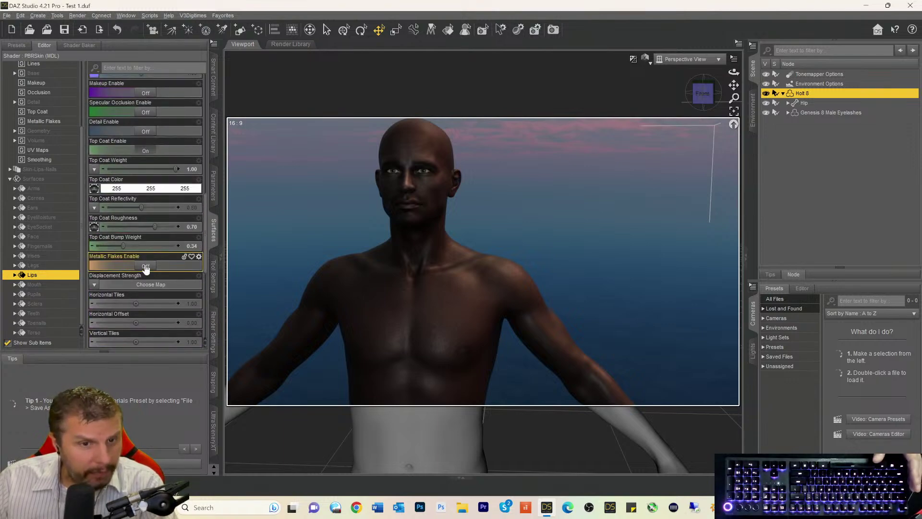
pyautogui.click(145, 266)
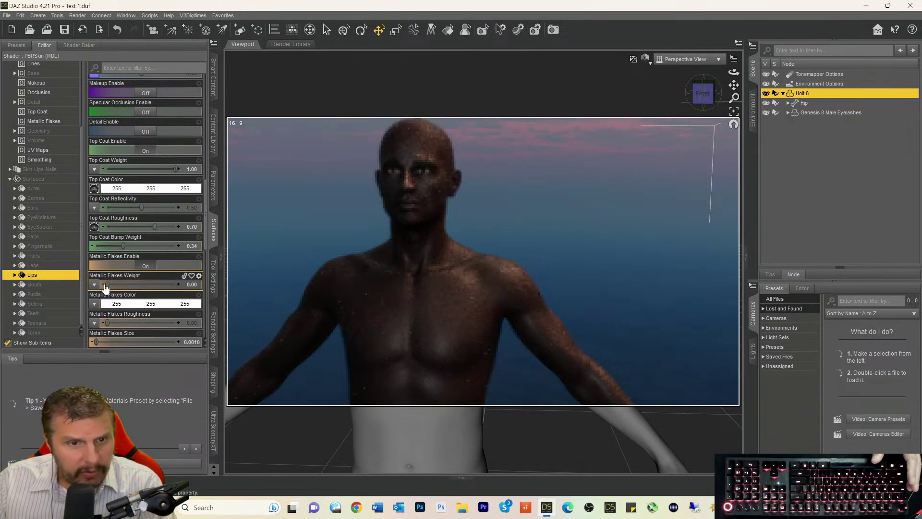
pyautogui.moveTo(128, 284); pyautogui.dragTo(152, 287)
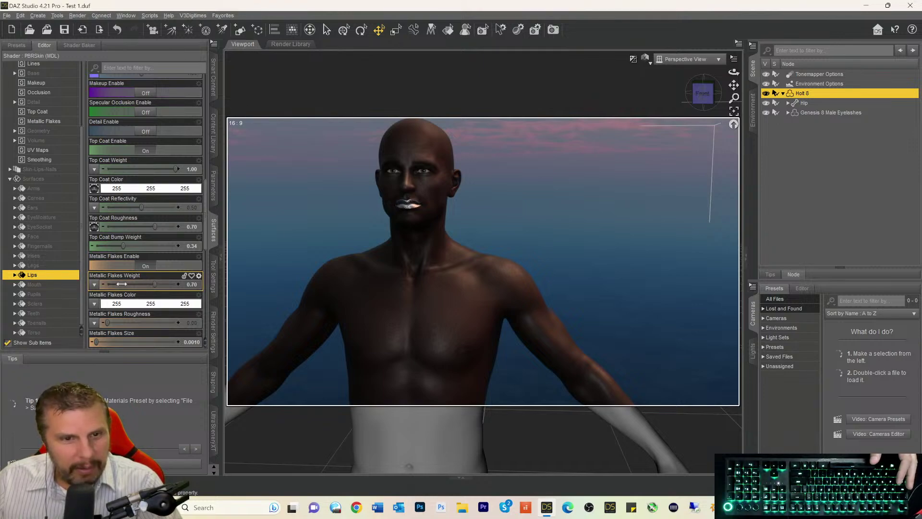
pyautogui.moveTo(122, 284); pyautogui.dragTo(81, 283)
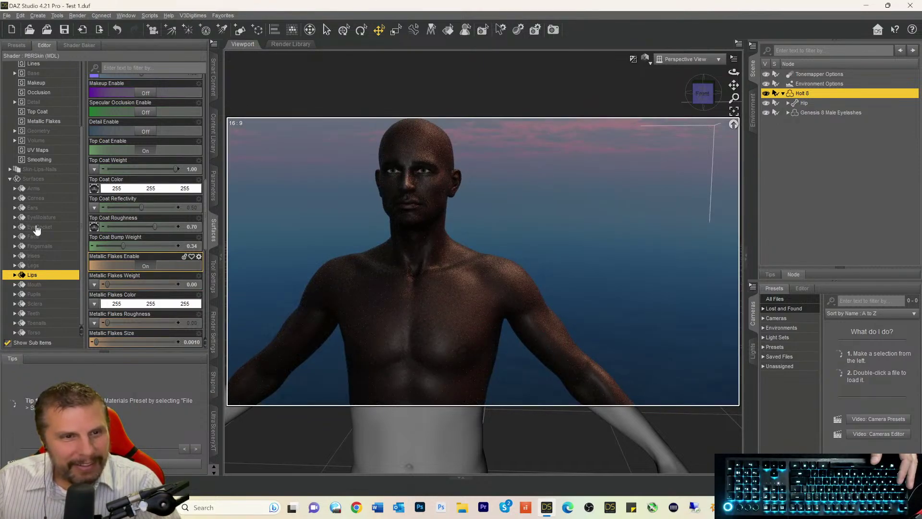
# - Select all of Holt 8's Skin surfaces, enable their Top Coat and raise the Top Coat Weight to 1.00
pyautogui.click(34, 179)
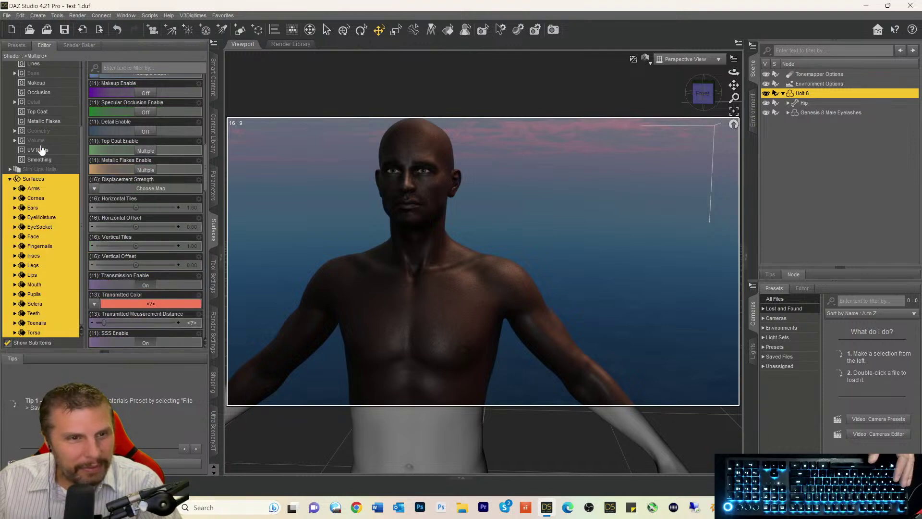
pyautogui.scroll(3, 41, 150)
pyautogui.click(27, 133)
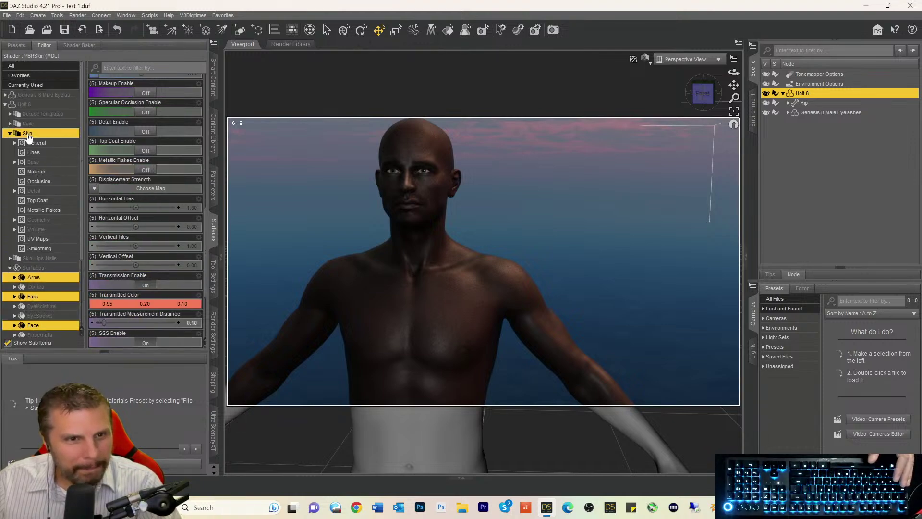
pyautogui.scroll(-3, 60, 254)
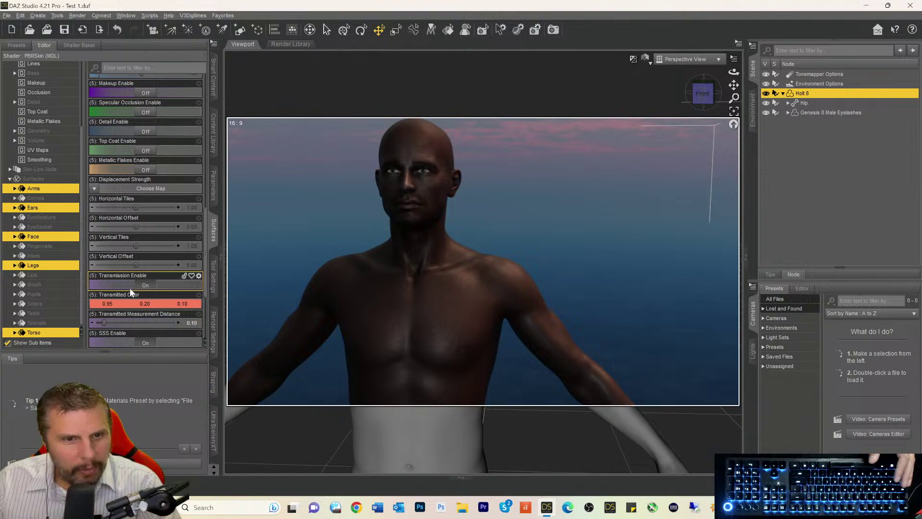
pyautogui.scroll(-6, 136, 269)
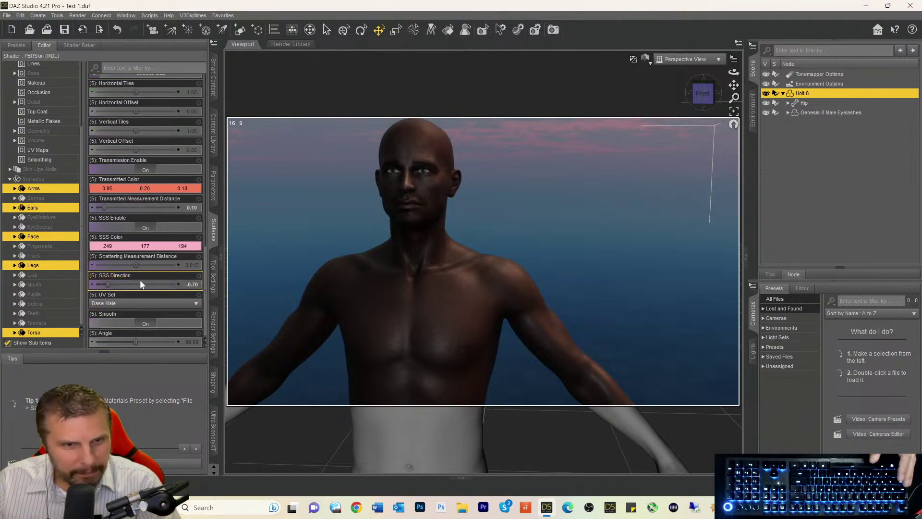
pyautogui.scroll(9, 133, 255)
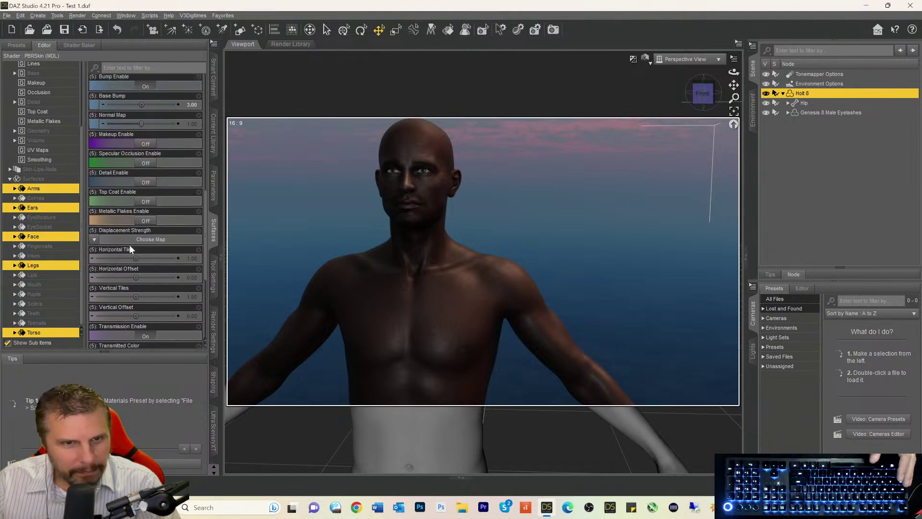
pyautogui.click(144, 208)
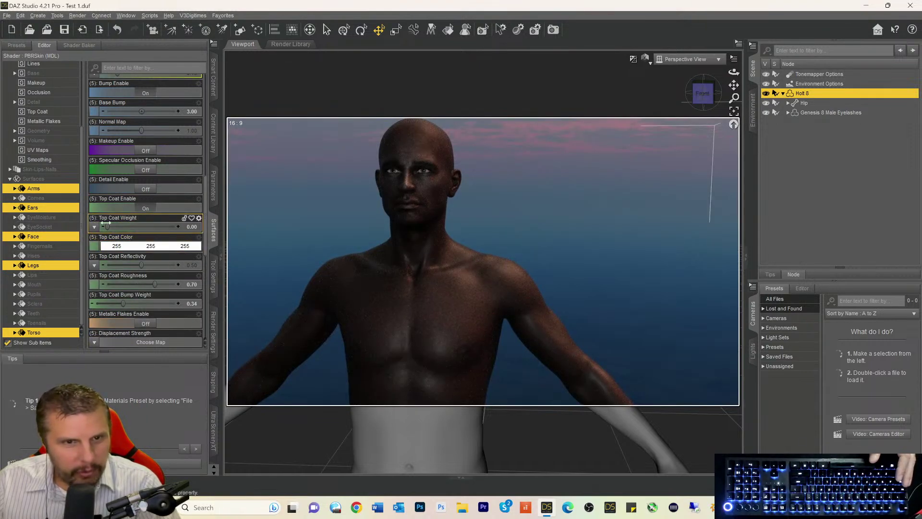
pyautogui.moveTo(106, 226); pyautogui.dragTo(216, 243)
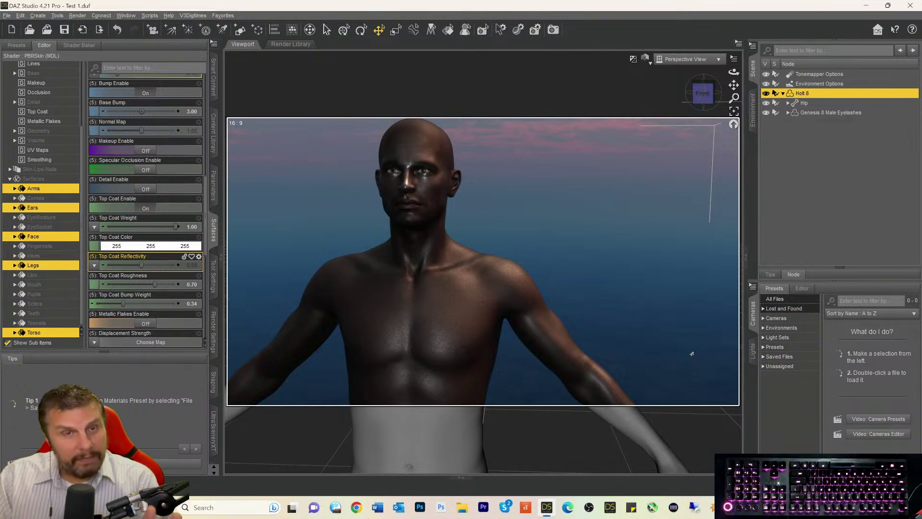
# - Review the Skin's translucency, dual lobe specular, top coat, transmission and SSS settings
pyautogui.click(133, 103)
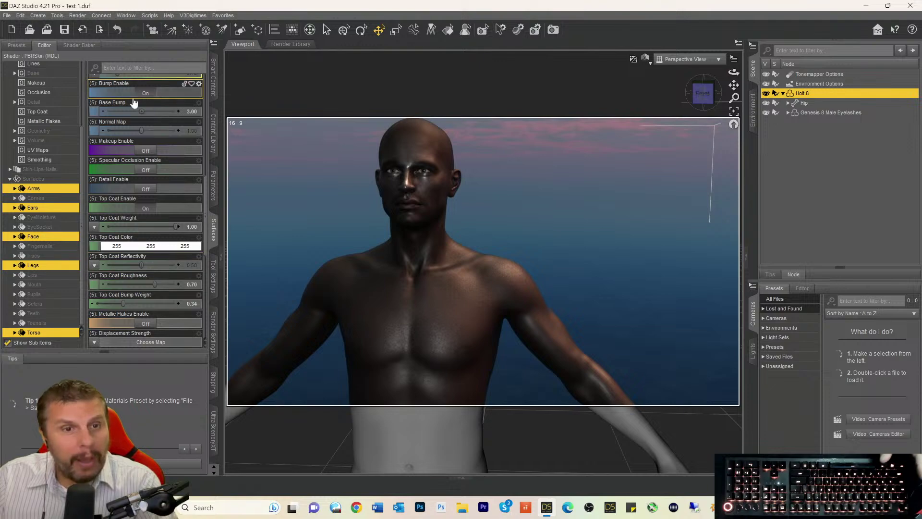
pyautogui.moveTo(206, 237); pyautogui.dragTo(200, 149)
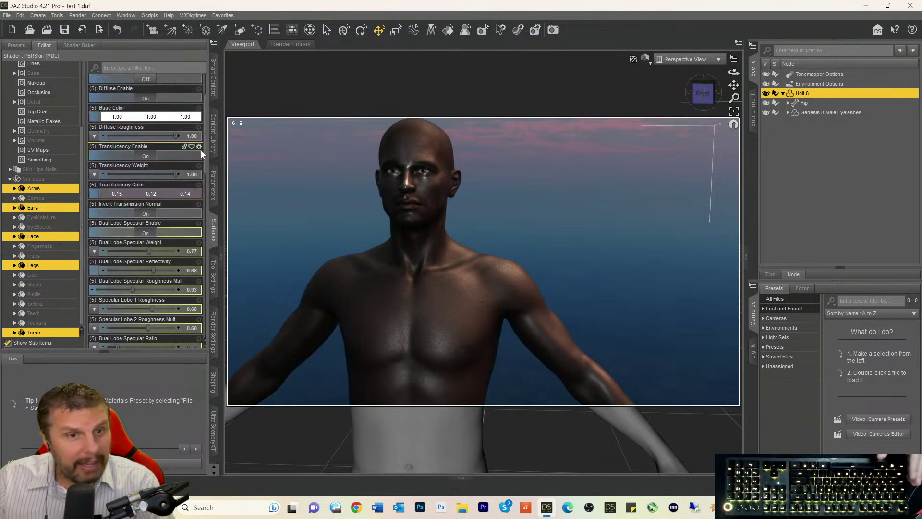
pyautogui.click(195, 235)
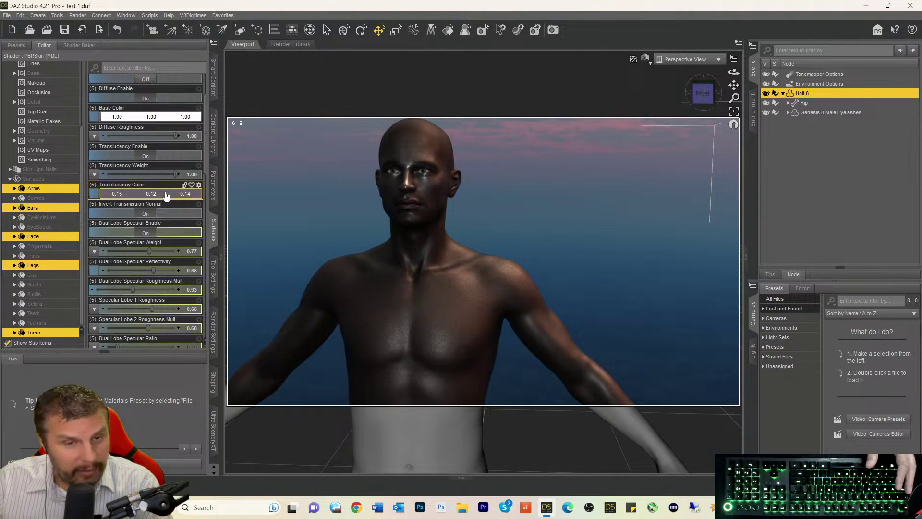
pyautogui.scroll(-5, 147, 211)
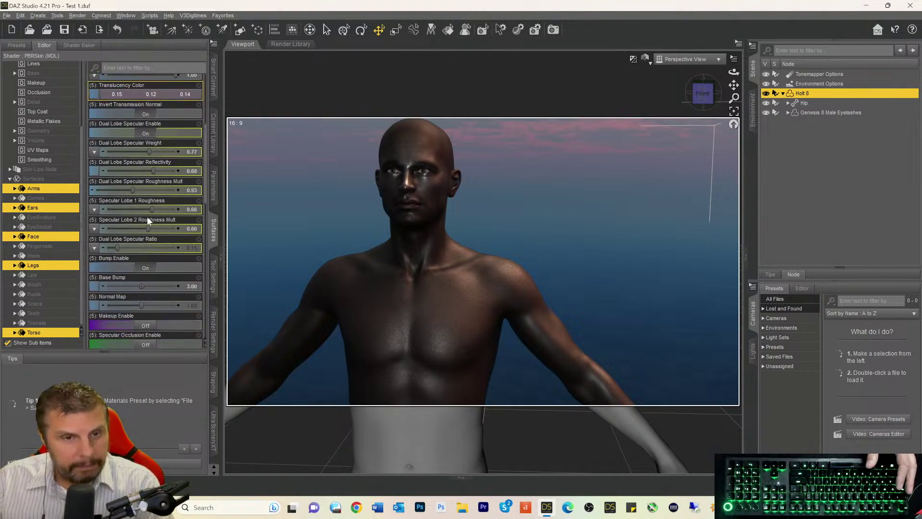
pyautogui.scroll(-3, 137, 192)
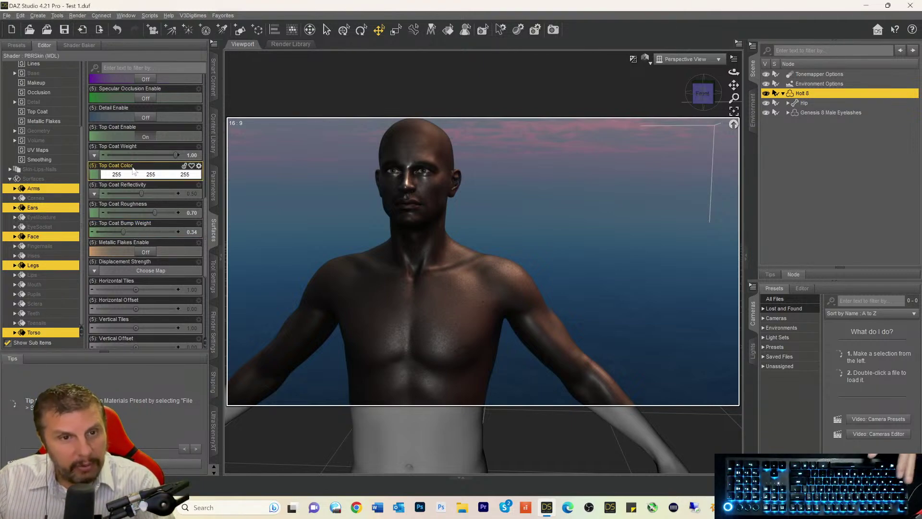
pyautogui.scroll(-3, 134, 231)
pyautogui.scroll(-2, 152, 266)
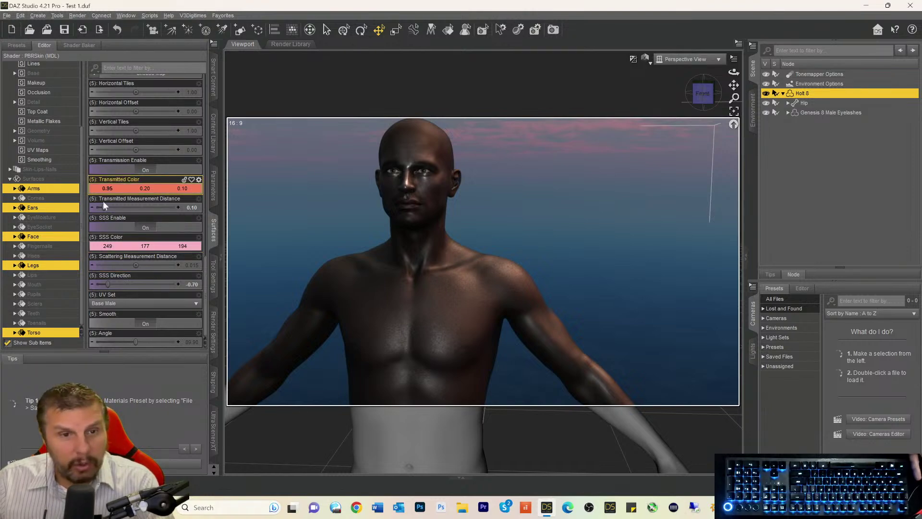
pyautogui.scroll(6, 141, 184)
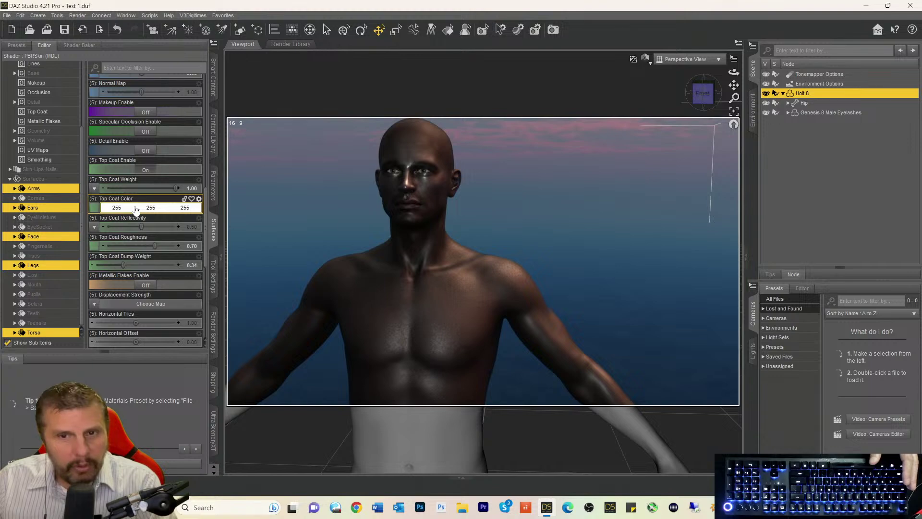
# - Try blue 0, 0, 255 as the Skin's Top Coat Color
pyautogui.click(135, 209)
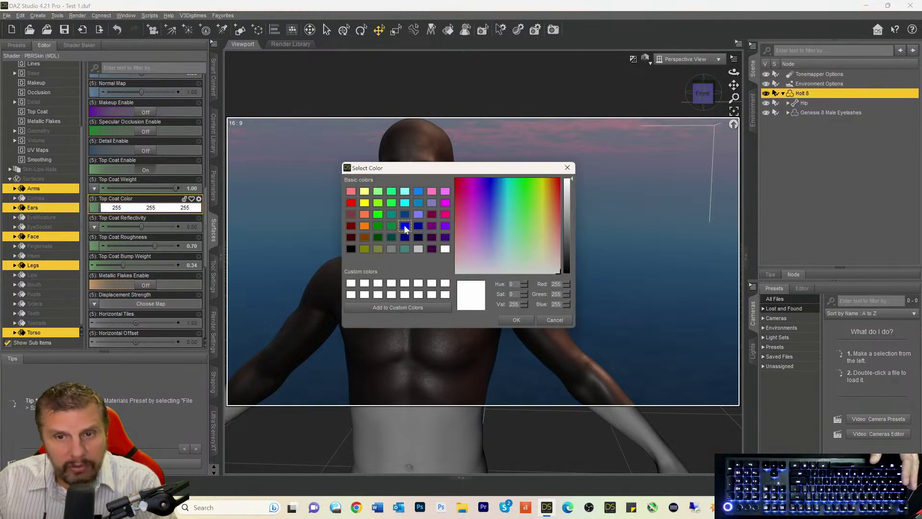
pyautogui.click(405, 226)
pyautogui.click(519, 321)
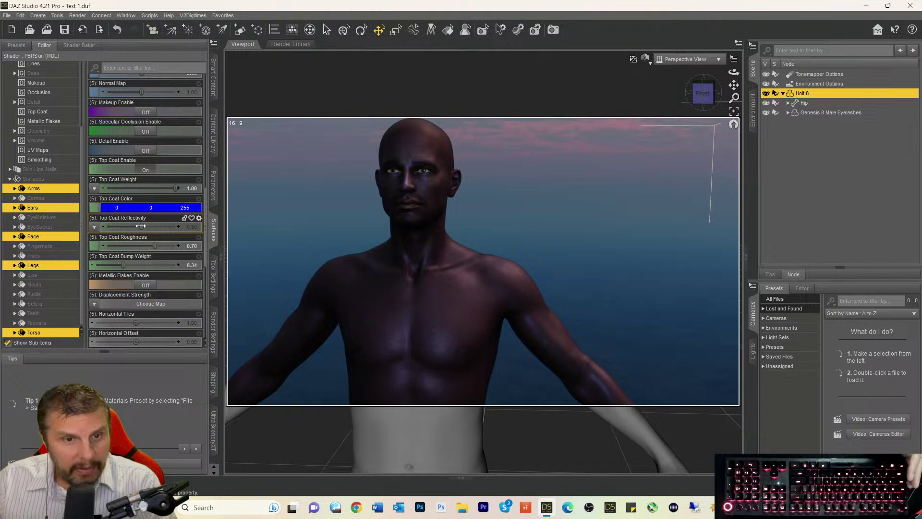
# - Try the Skin's Top Coat Reflectivity at 1.00 with Roughness at 0.16 and 0.00, ending at Roughness 0.94 and Reflectivity 0.46
pyautogui.moveTo(140, 226); pyautogui.dragTo(213, 229)
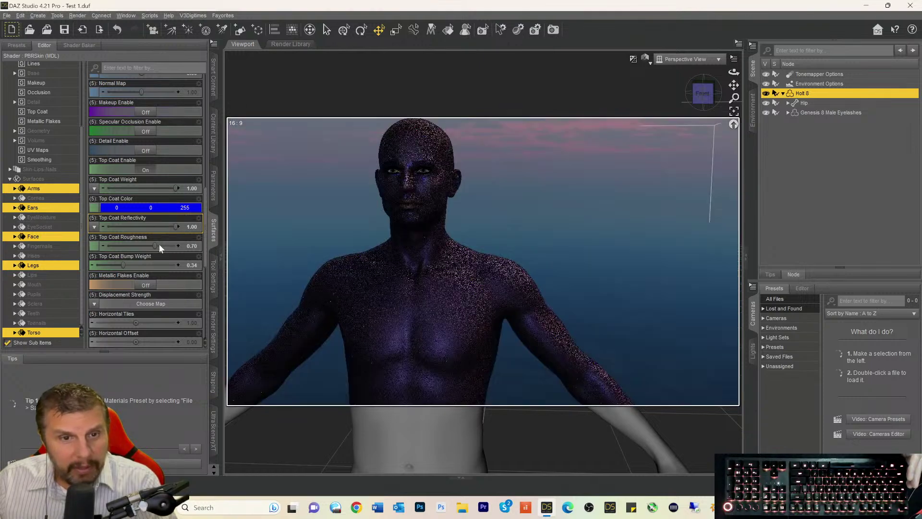
pyautogui.moveTo(160, 247); pyautogui.dragTo(117, 247)
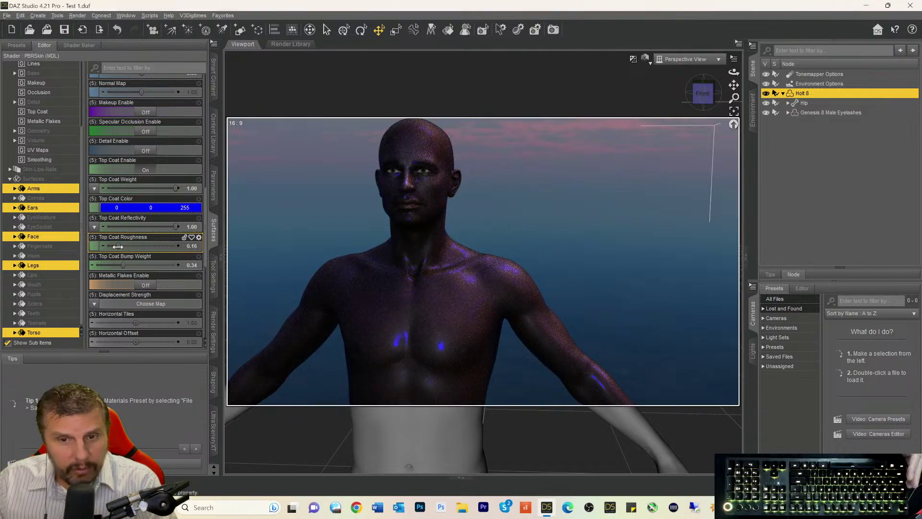
pyautogui.moveTo(117, 245); pyautogui.dragTo(106, 246)
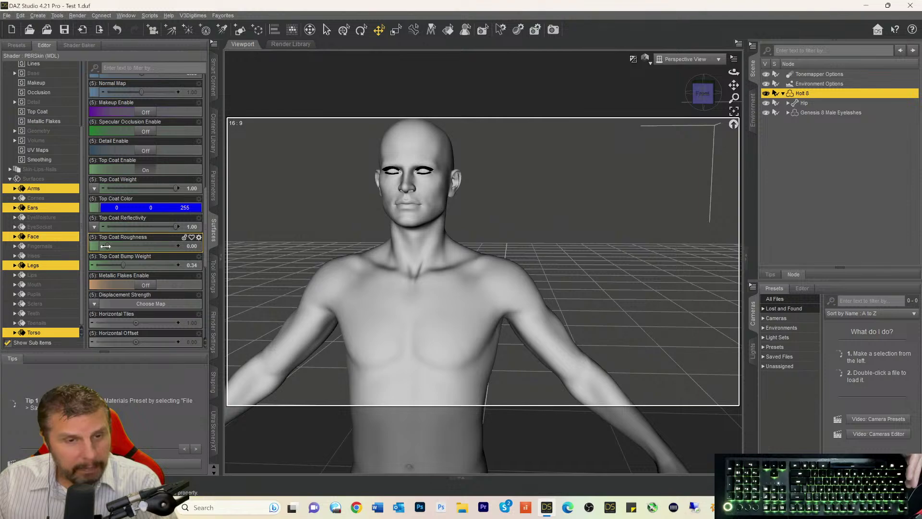
pyautogui.moveTo(106, 246); pyautogui.dragTo(144, 246)
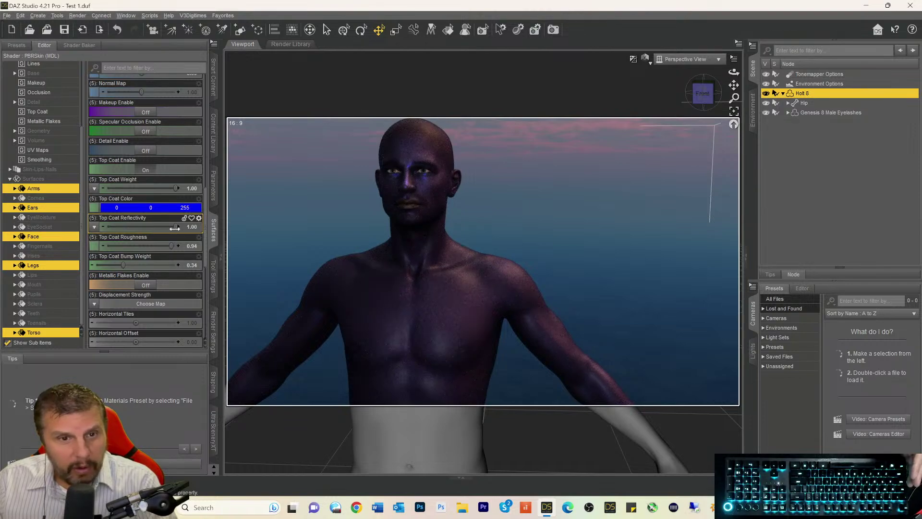
pyautogui.moveTo(175, 225); pyautogui.dragTo(139, 226)
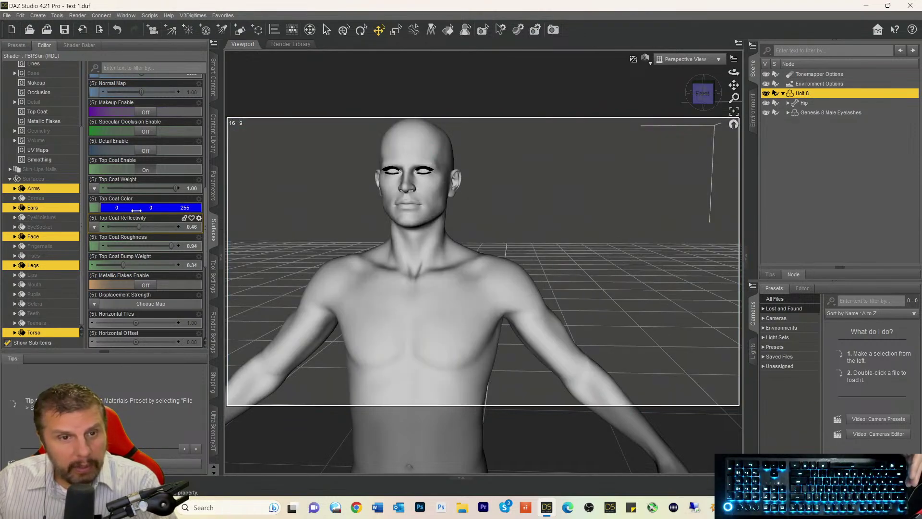
# - Set the Skin's Top Coat Color to black 0, 0, 0 and turn the Top Coat off
pyautogui.click(147, 207)
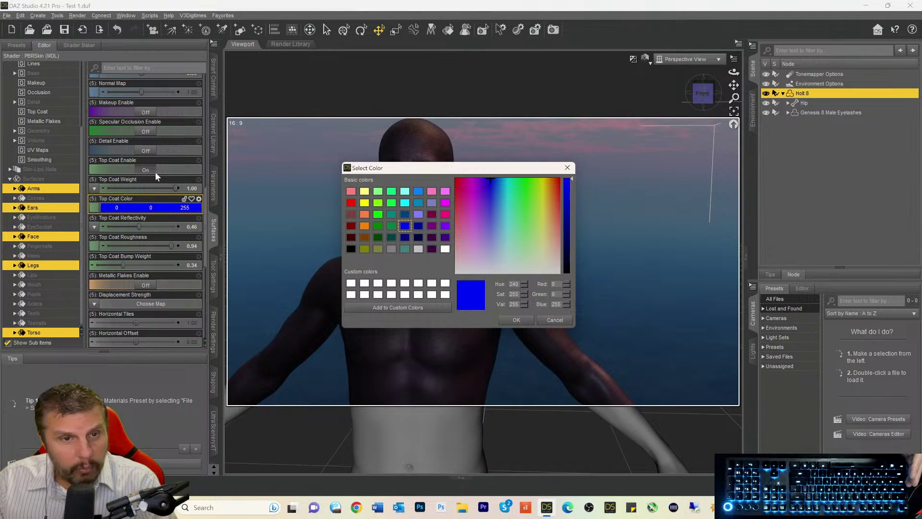
pyautogui.click(351, 249)
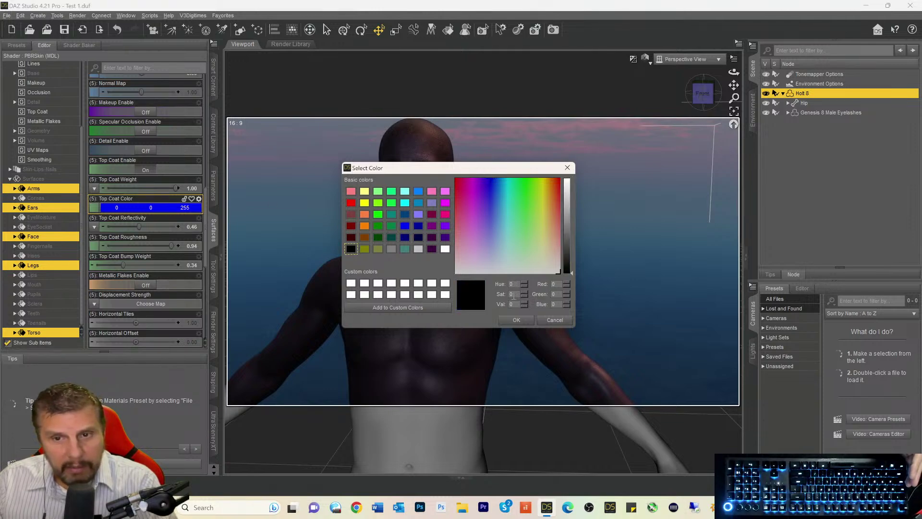
pyautogui.click(515, 320)
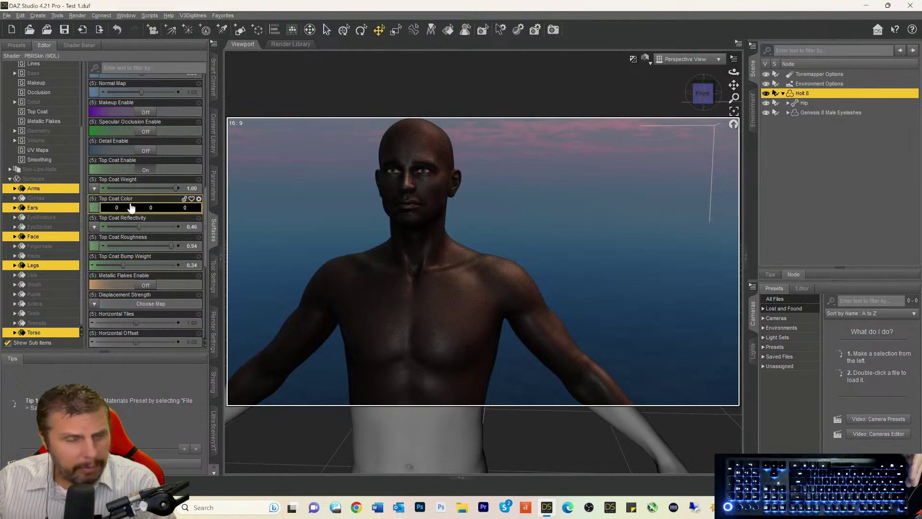
pyautogui.click(143, 170)
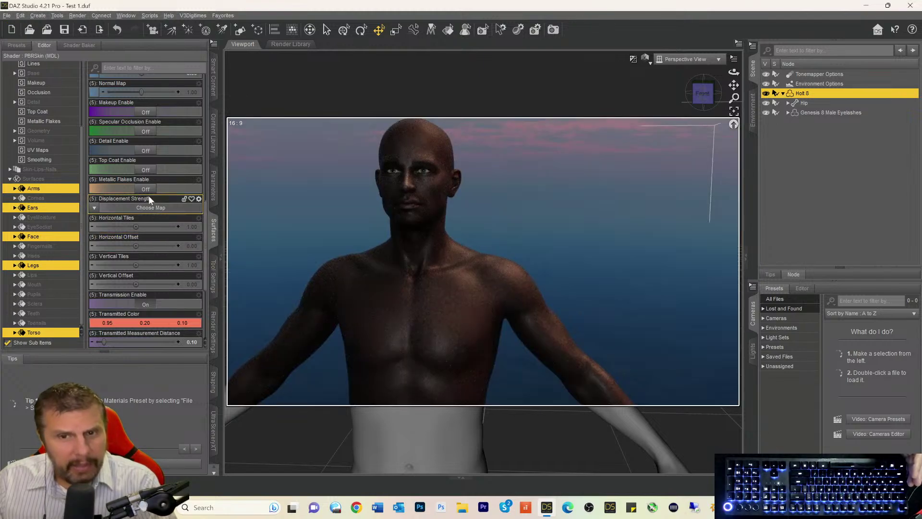
# - Look over the Skin's complete shader settings, from the diffuse and translucency values to the transmission and SSS values
pyautogui.scroll(5, 172, 168)
pyautogui.scroll(10, 172, 168)
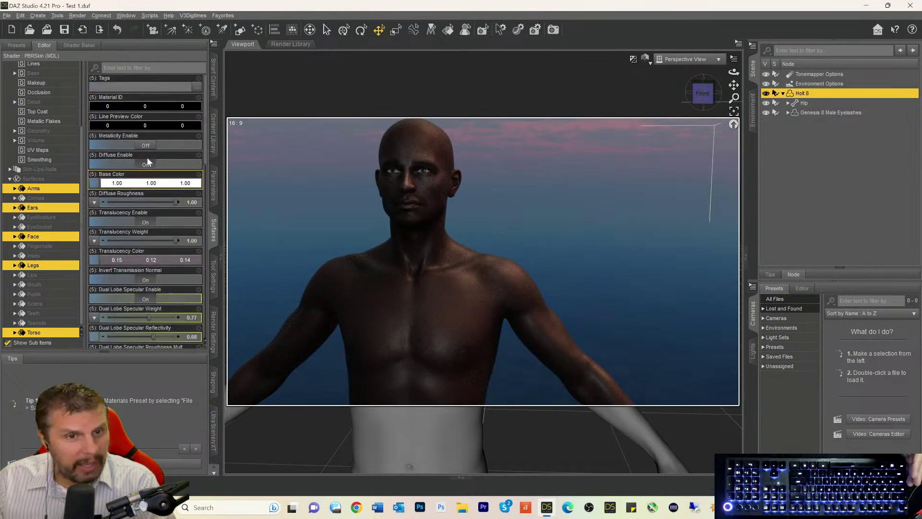
pyautogui.scroll(-4, 136, 187)
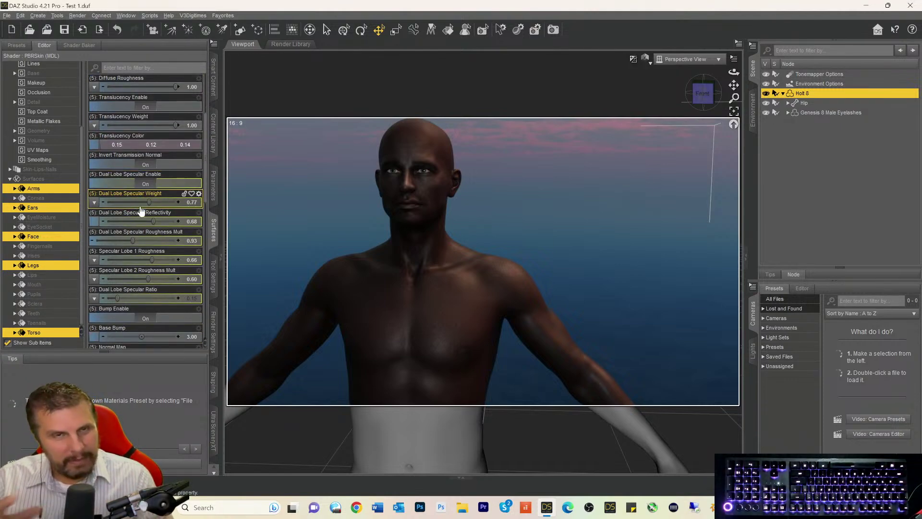
pyautogui.moveTo(141, 211)
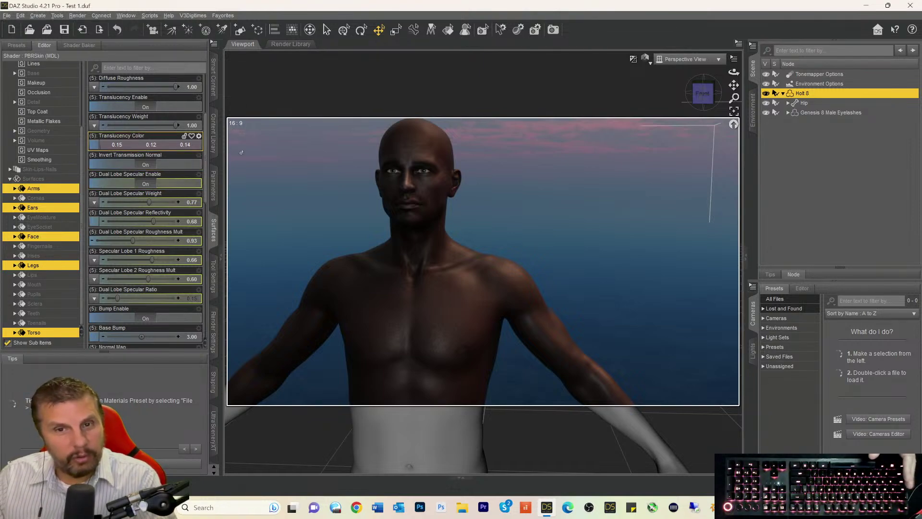
pyautogui.scroll(-6, 150, 190)
pyautogui.scroll(-8, 154, 198)
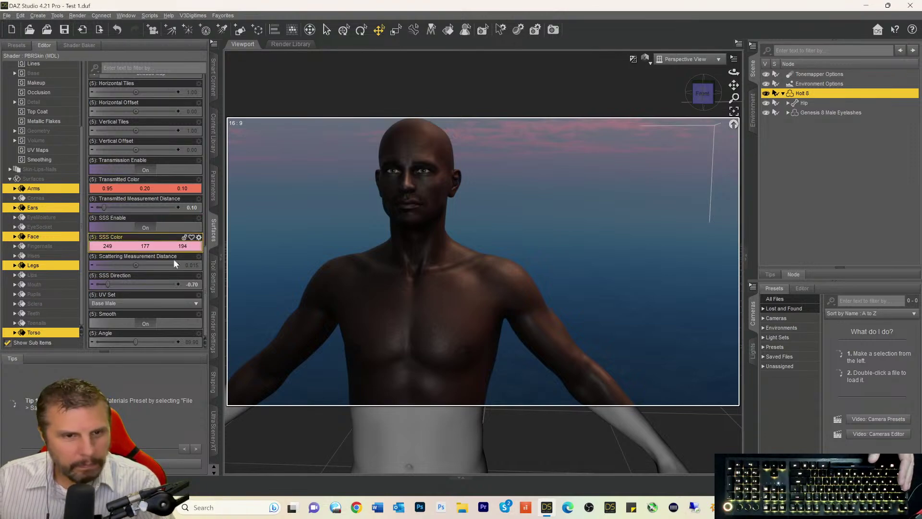
pyautogui.scroll(6, 154, 284)
pyautogui.scroll(6, 149, 277)
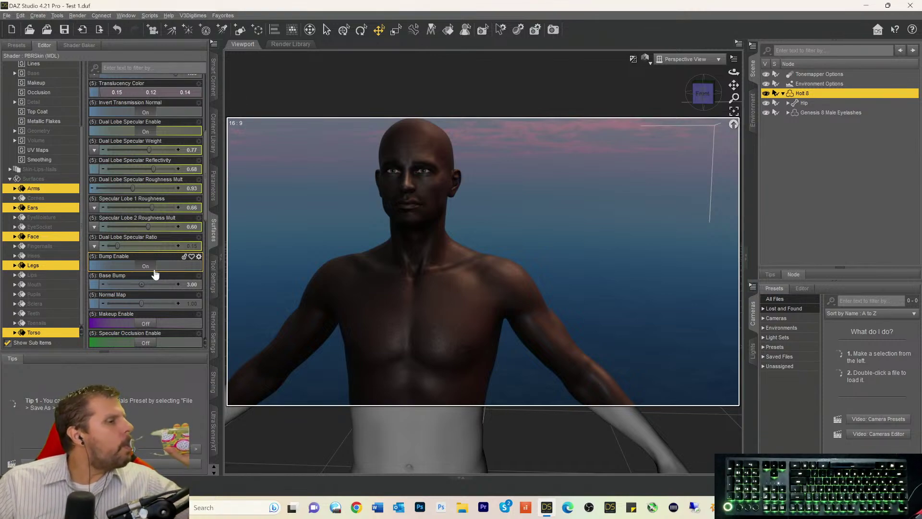
pyautogui.scroll(4, 163, 252)
pyautogui.scroll(2, 163, 220)
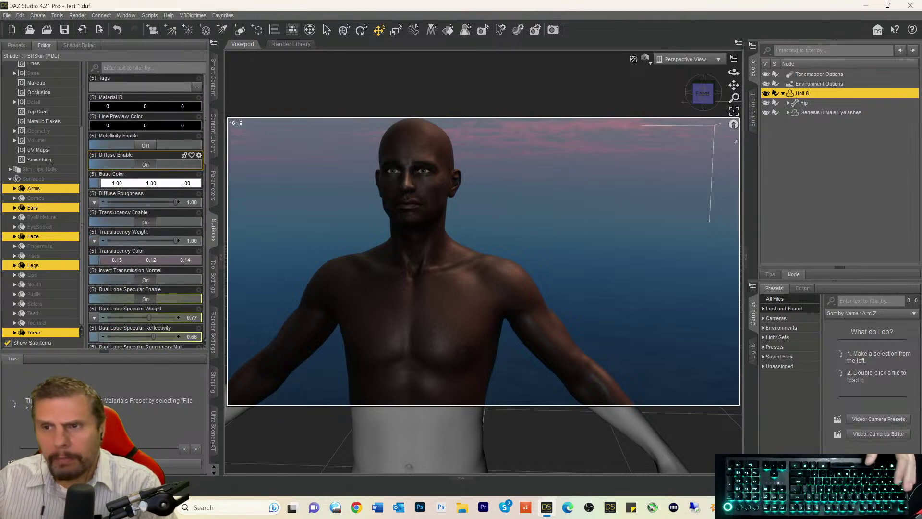
# - Delete the Holt 8 figure from the scene and list the Figures category of products with the "manager" search filter cleared
pyautogui.press('Delete')
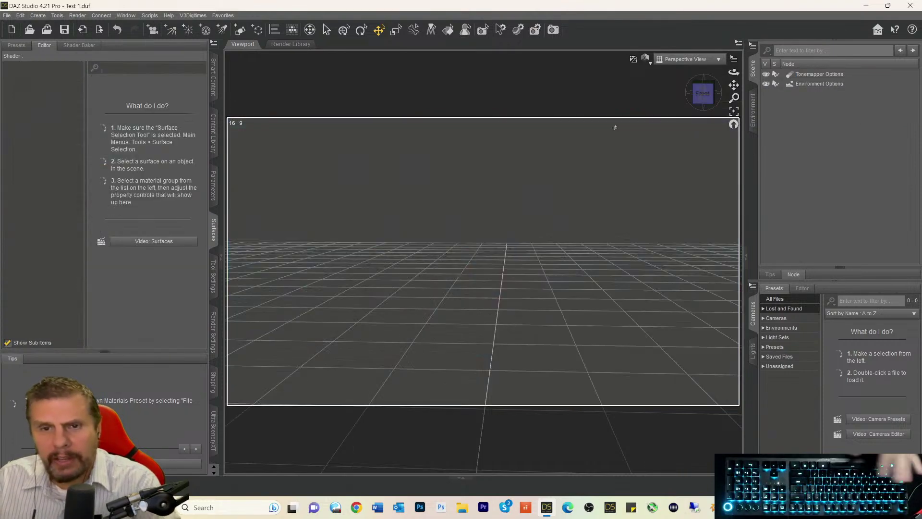
pyautogui.click(213, 76)
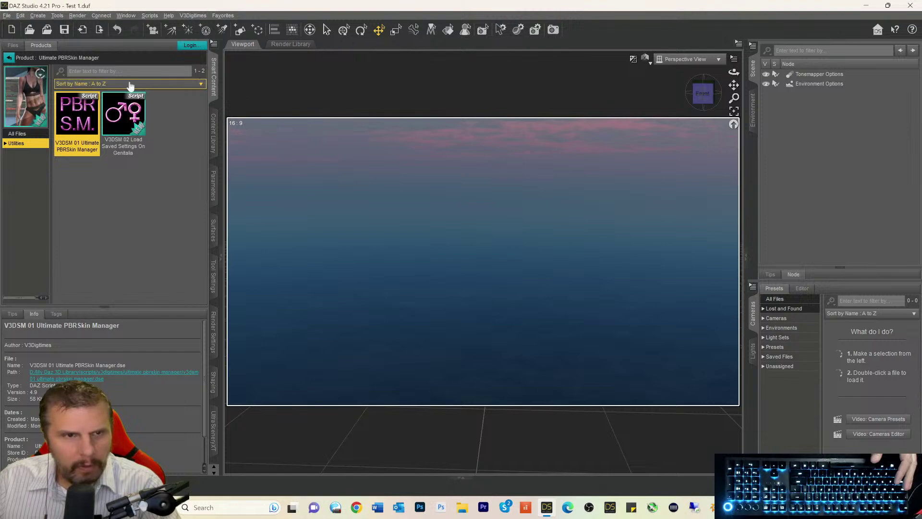
pyautogui.click(9, 58)
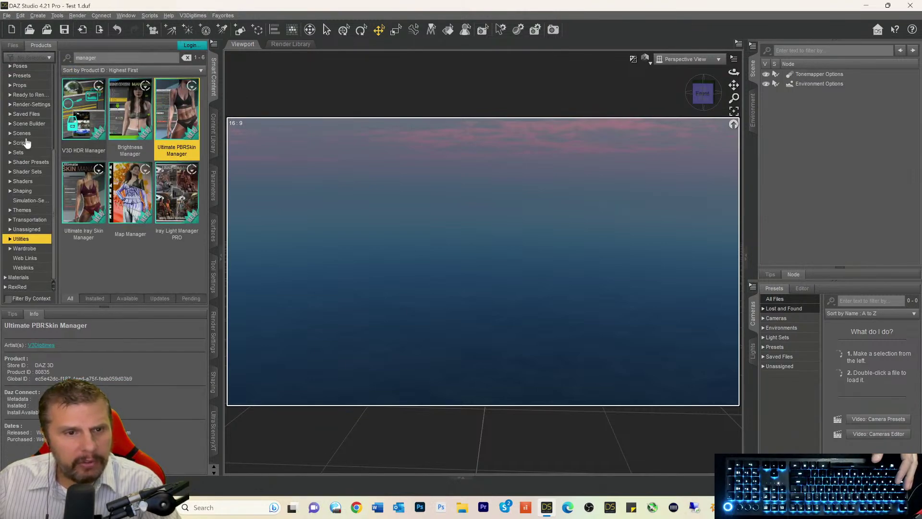
pyautogui.scroll(5, 22, 164)
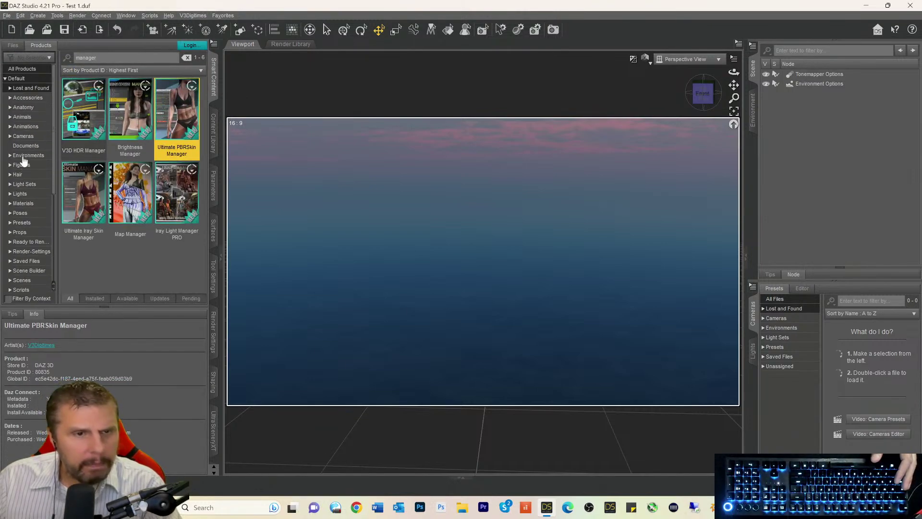
pyautogui.click(21, 165)
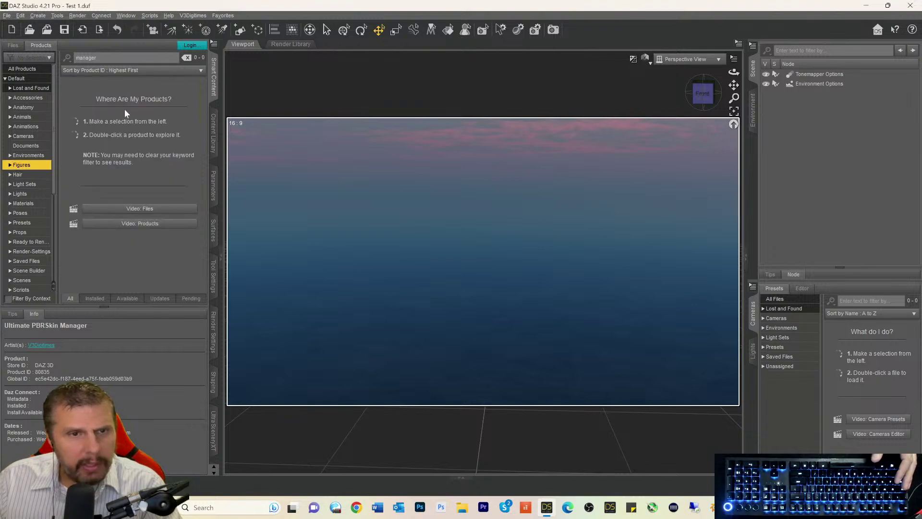
pyautogui.doubleClick(122, 59)
pyautogui.press('BackSpace')
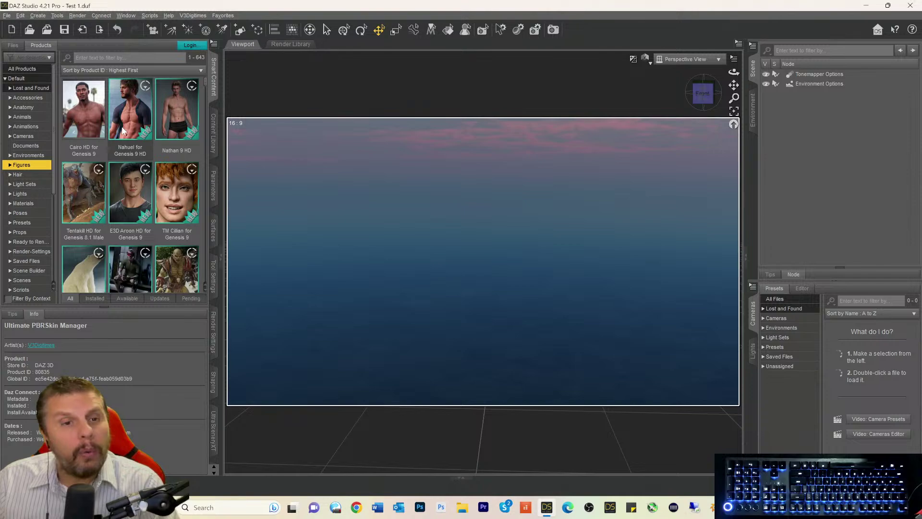
# - Look through the figure products from the newest Genesis 9 characters down to the oldest figures at the end of the list
pyautogui.scroll(-5, 120, 144)
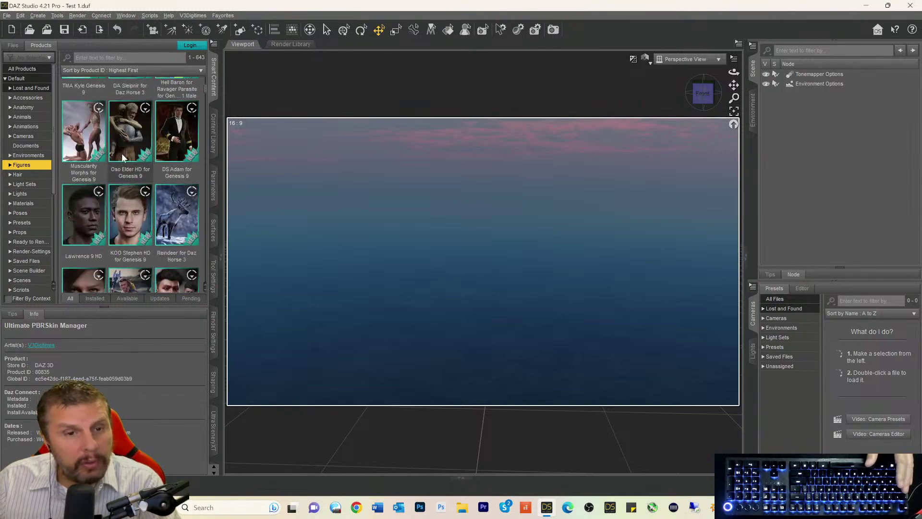
pyautogui.scroll(-10, 122, 156)
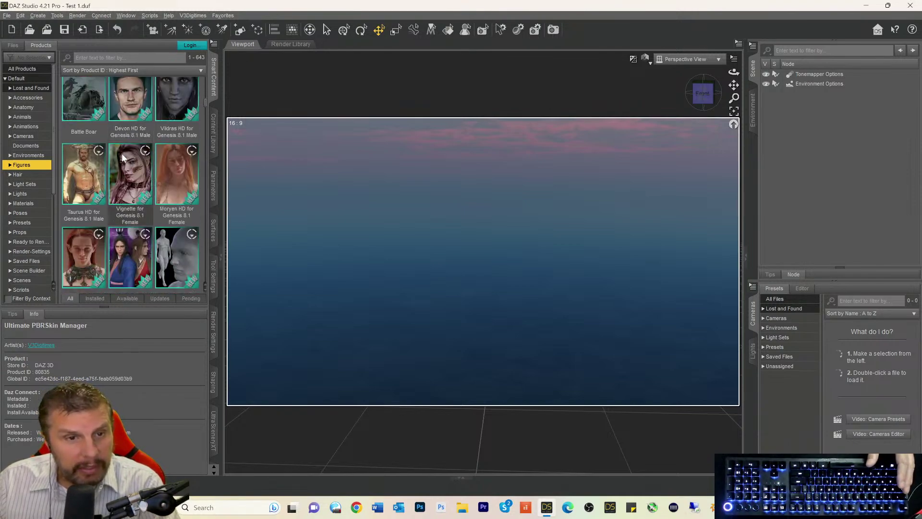
pyautogui.scroll(-10, 122, 156)
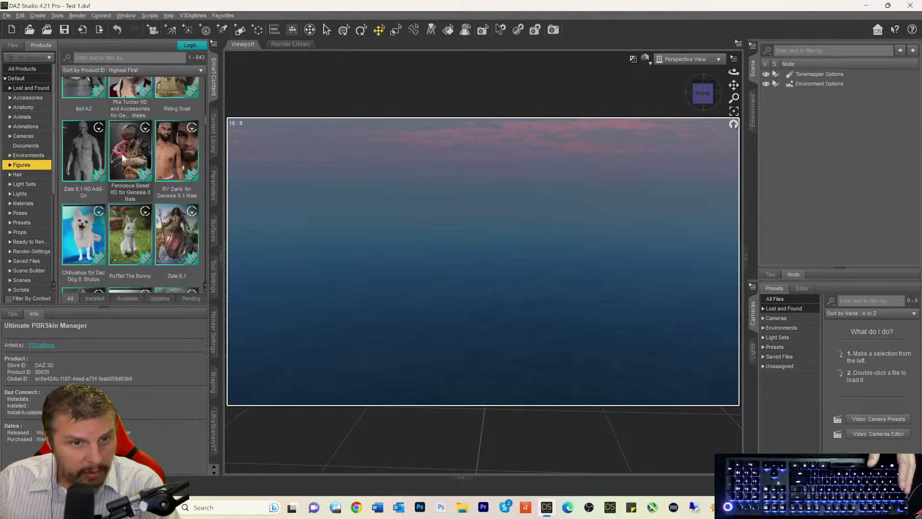
pyautogui.scroll(-10, 122, 153)
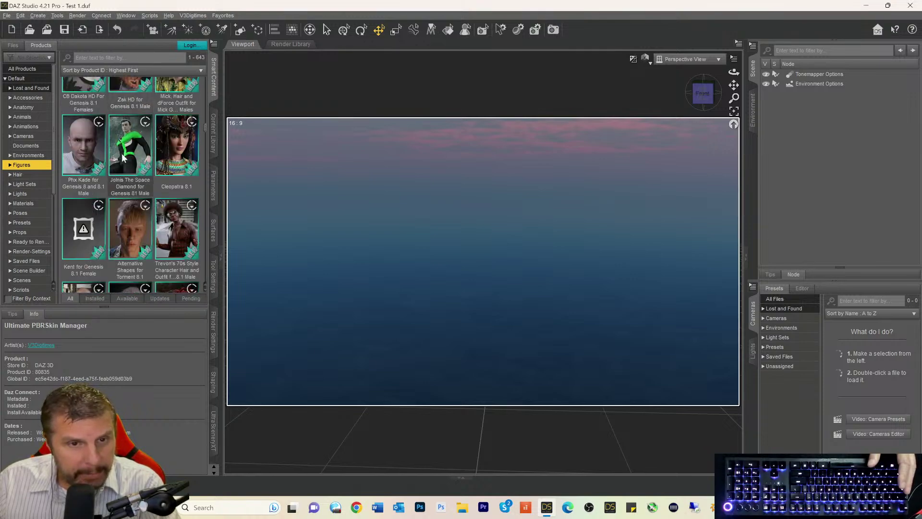
pyautogui.scroll(-10, 122, 152)
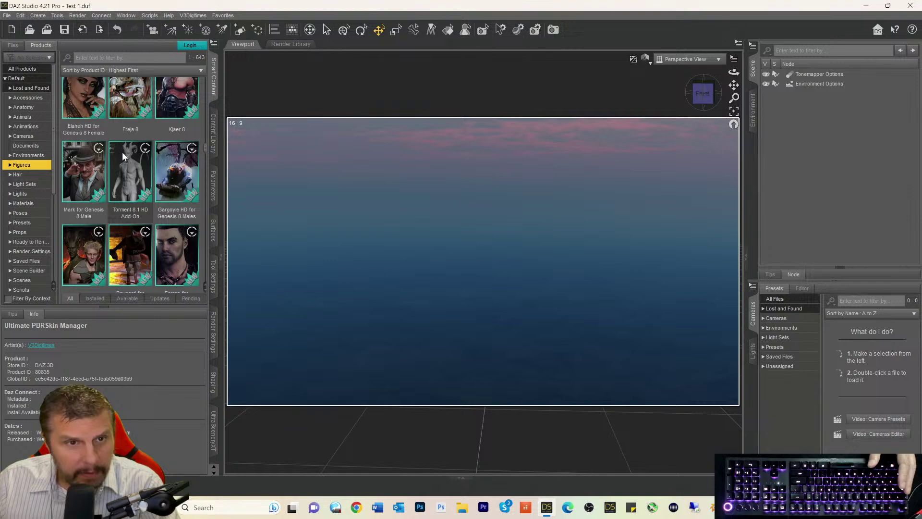
pyautogui.scroll(-10, 123, 156)
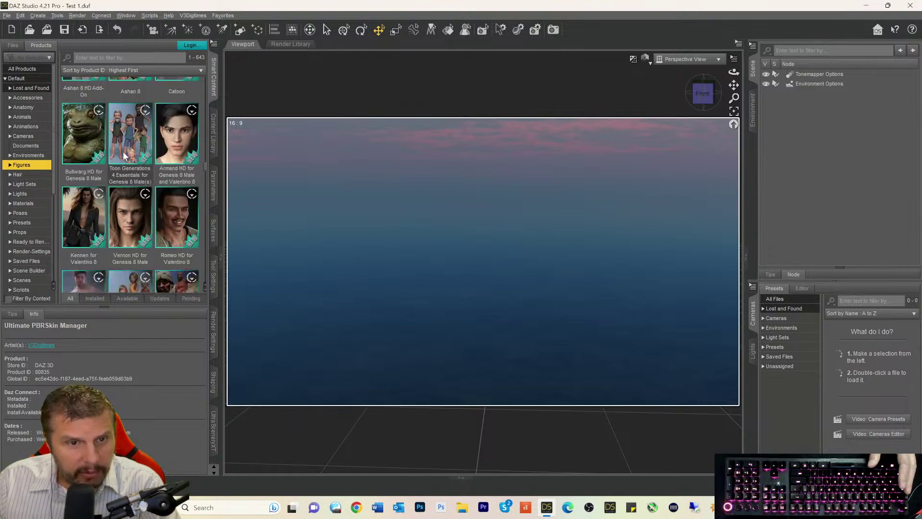
pyautogui.scroll(-8, 123, 152)
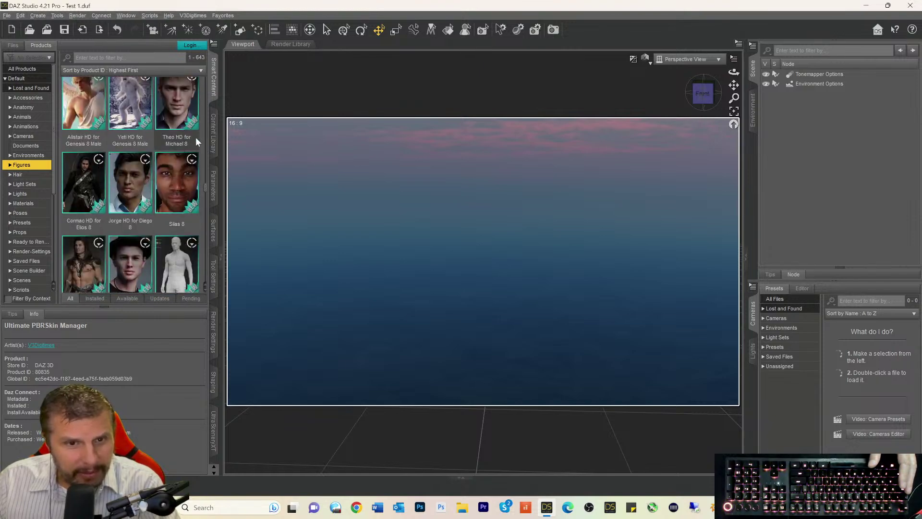
pyautogui.scroll(-5, 204, 199)
pyautogui.moveTo(204, 199); pyautogui.dragTo(200, 283)
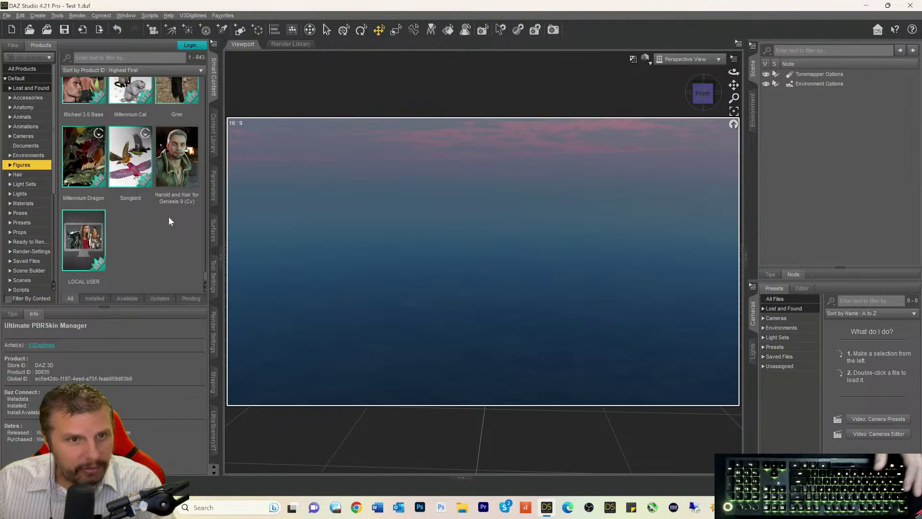
# - Look back up through the older figure products, from the Michael 4 generation to the Genesis 3 characters, for a suitable figure
pyautogui.scroll(5, 165, 205)
pyautogui.scroll(2, 166, 206)
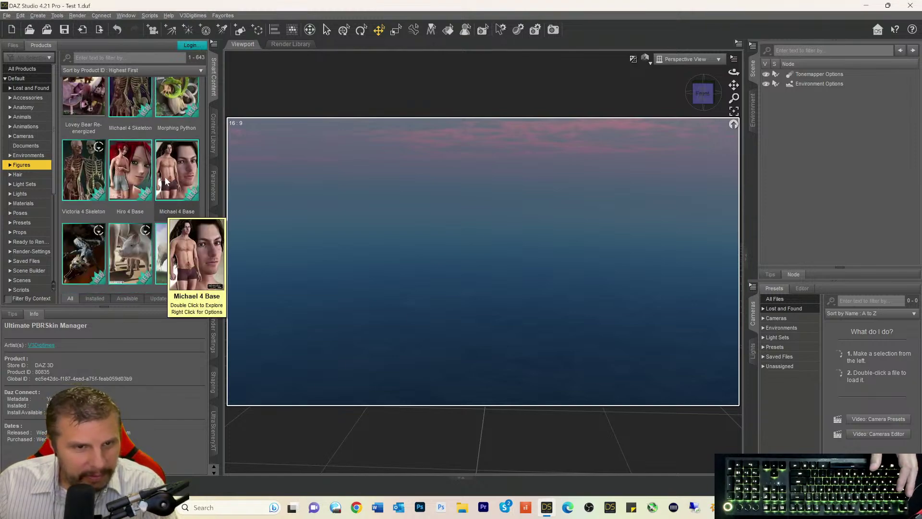
pyautogui.scroll(2, 163, 174)
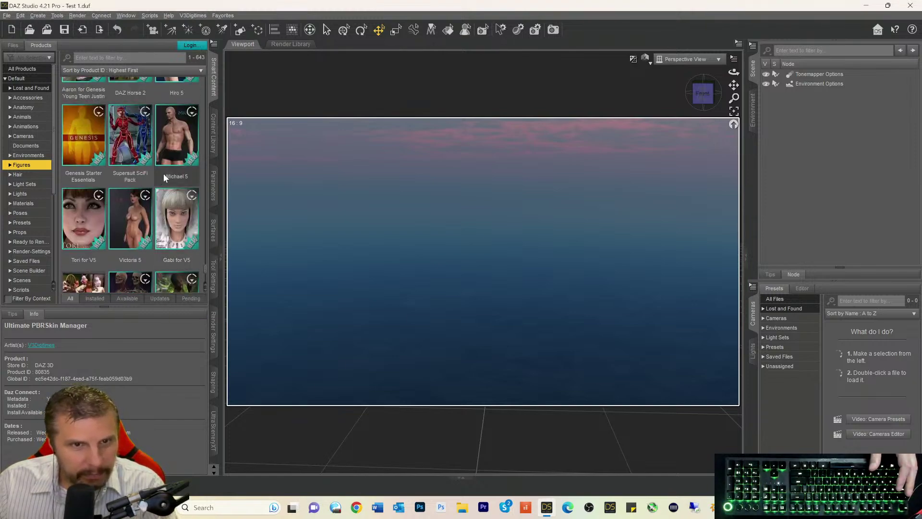
pyautogui.scroll(3, 163, 174)
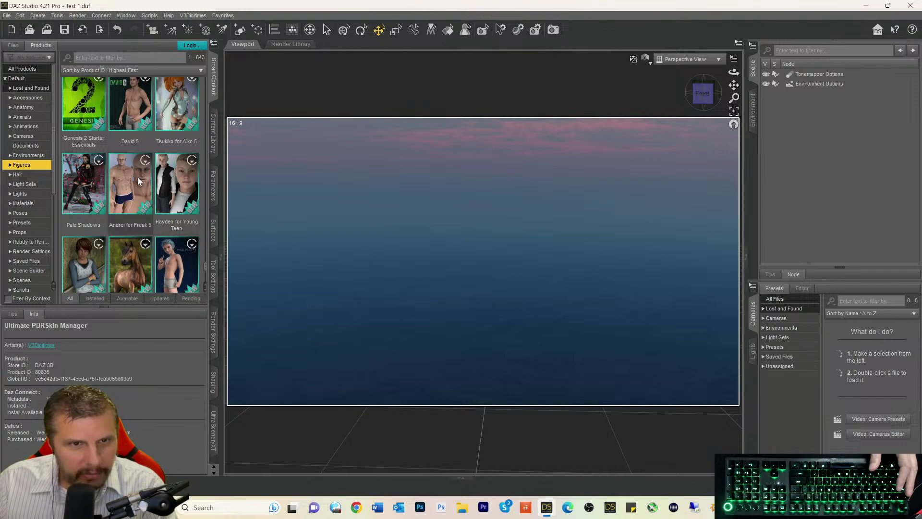
pyautogui.scroll(3, 137, 177)
pyautogui.scroll(3, 166, 165)
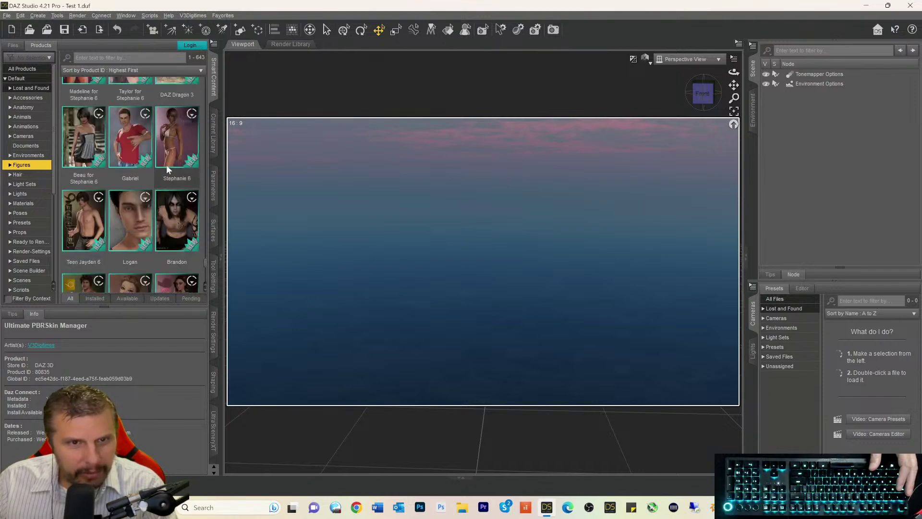
pyautogui.moveTo(166, 165)
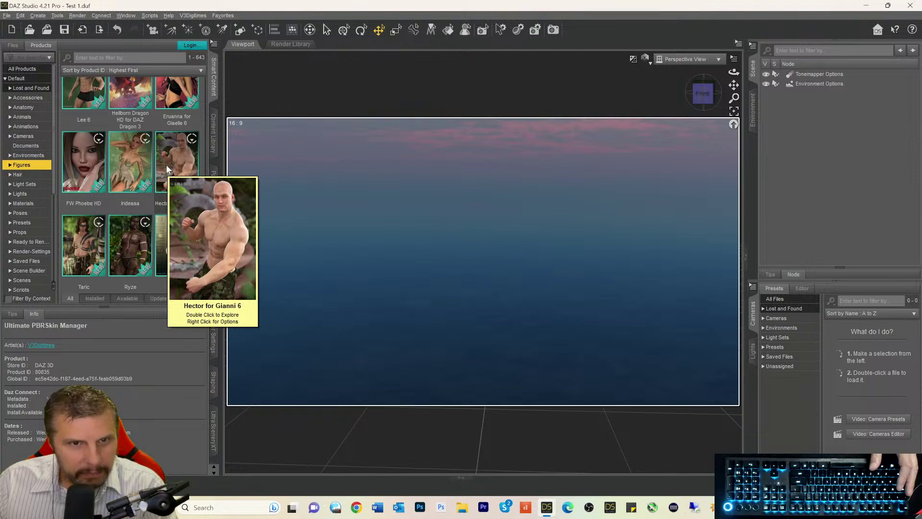
pyautogui.scroll(3, 166, 165)
pyautogui.scroll(1, 166, 165)
pyautogui.scroll(3, 167, 165)
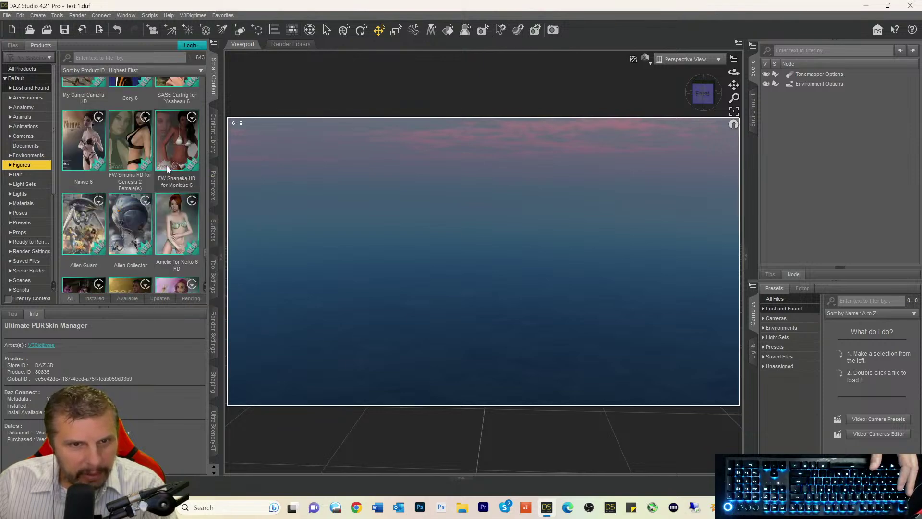
pyautogui.scroll(3, 167, 168)
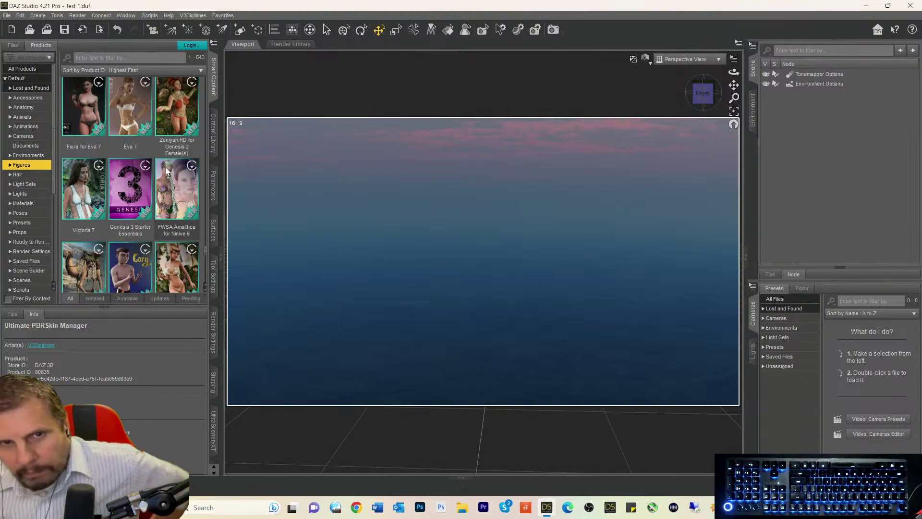
pyautogui.scroll(3, 166, 170)
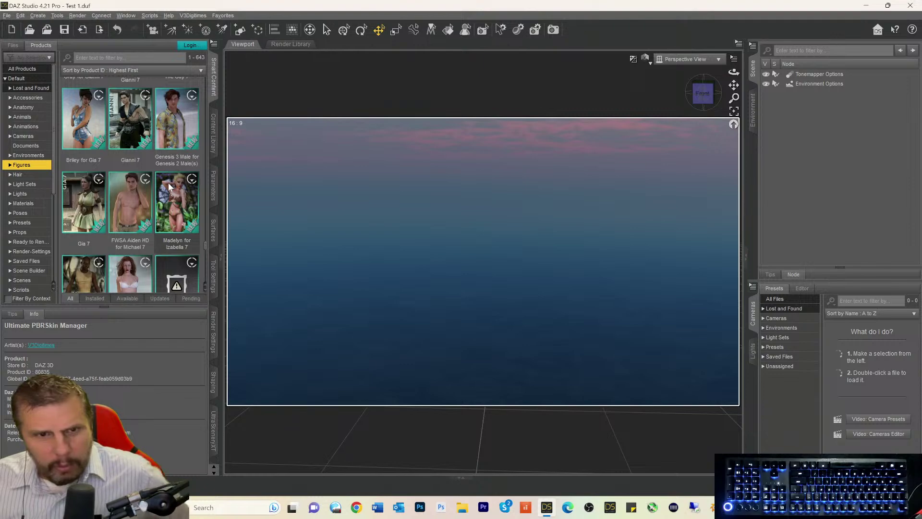
pyautogui.scroll(2, 170, 184)
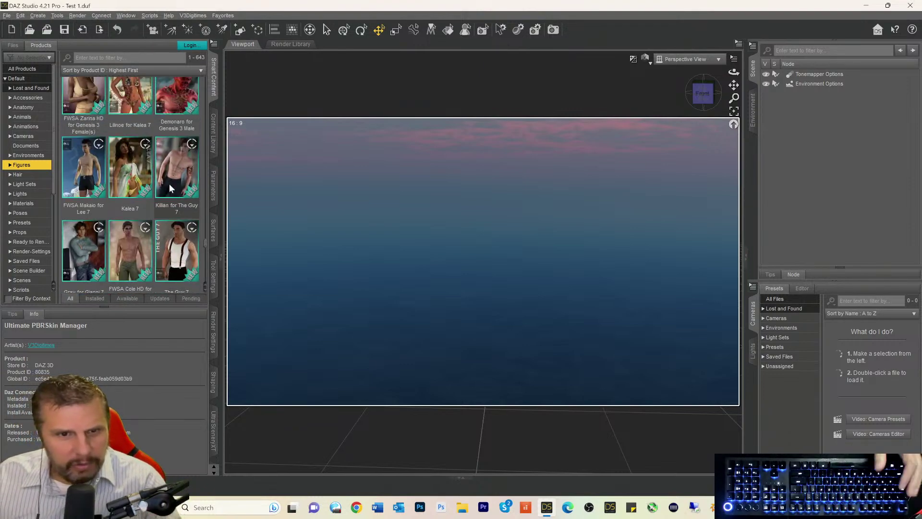
pyautogui.scroll(4, 169, 185)
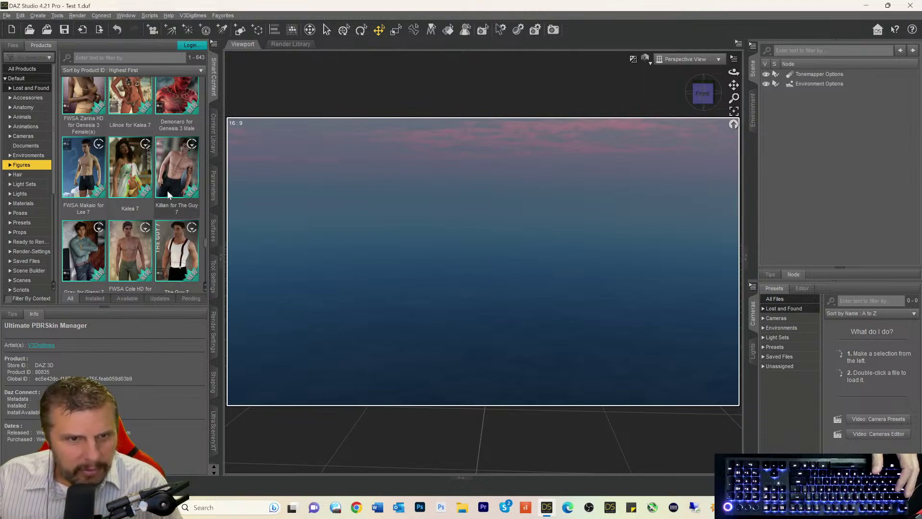
# - Examine the figure products between the Genesis 3 characters and Michael 8, returning to the ones around The Guy 7
pyautogui.scroll(-5, 169, 186)
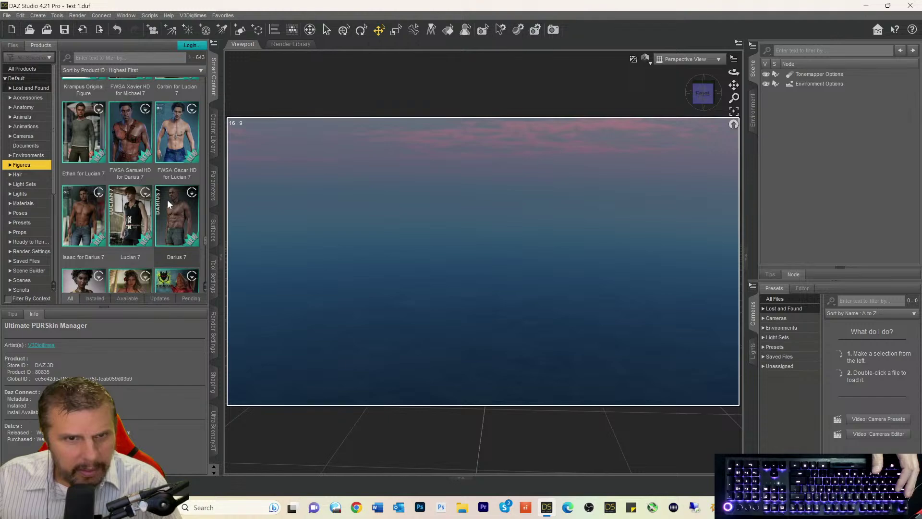
pyautogui.scroll(-3, 168, 201)
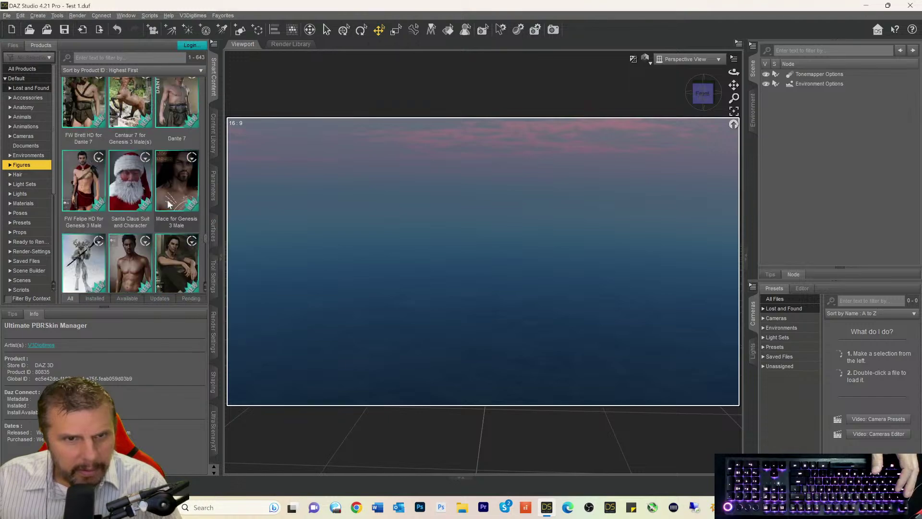
pyautogui.scroll(-3, 168, 205)
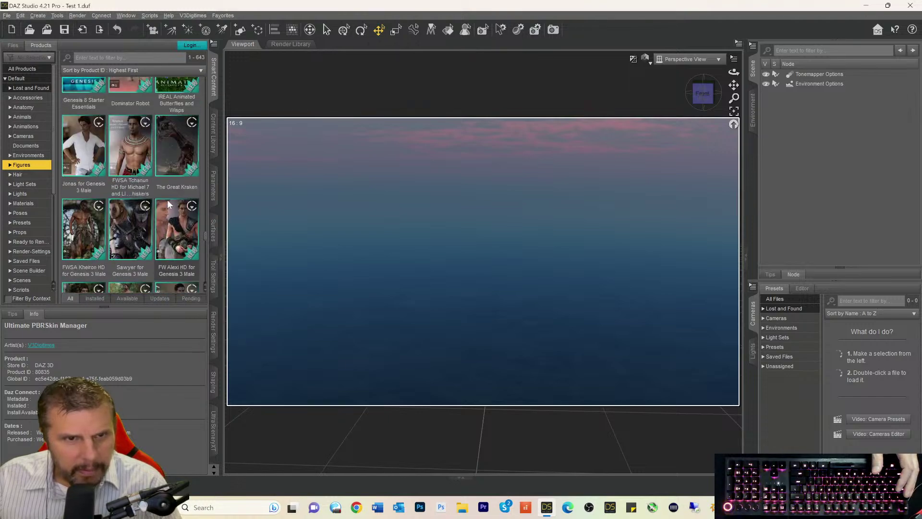
pyautogui.scroll(-3, 167, 199)
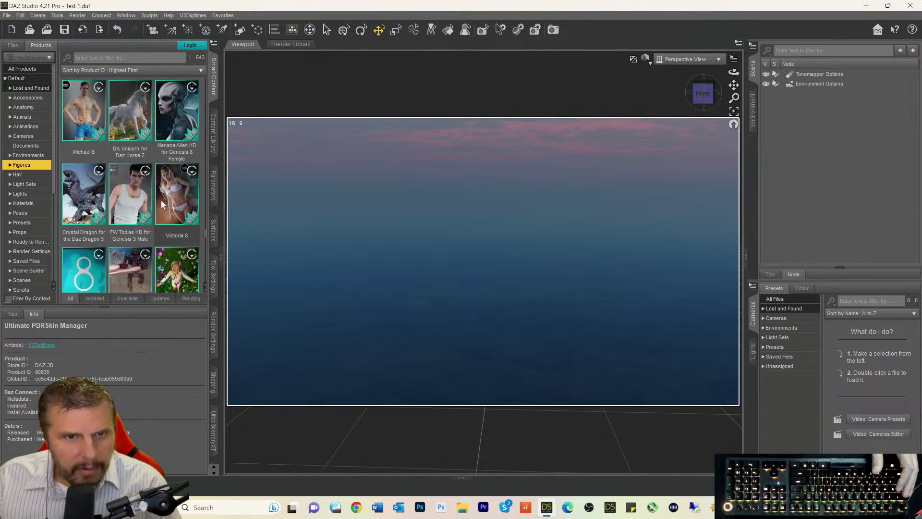
pyautogui.moveTo(171, 201)
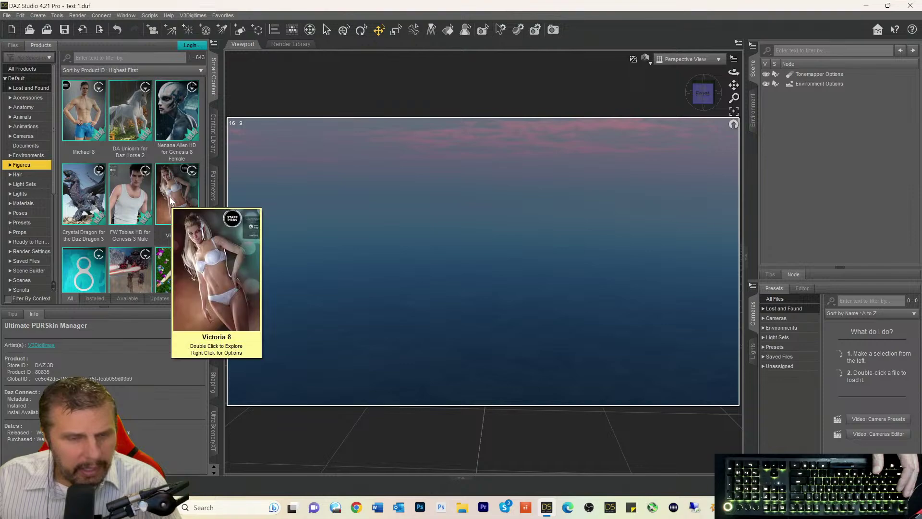
pyautogui.scroll(-5, 171, 201)
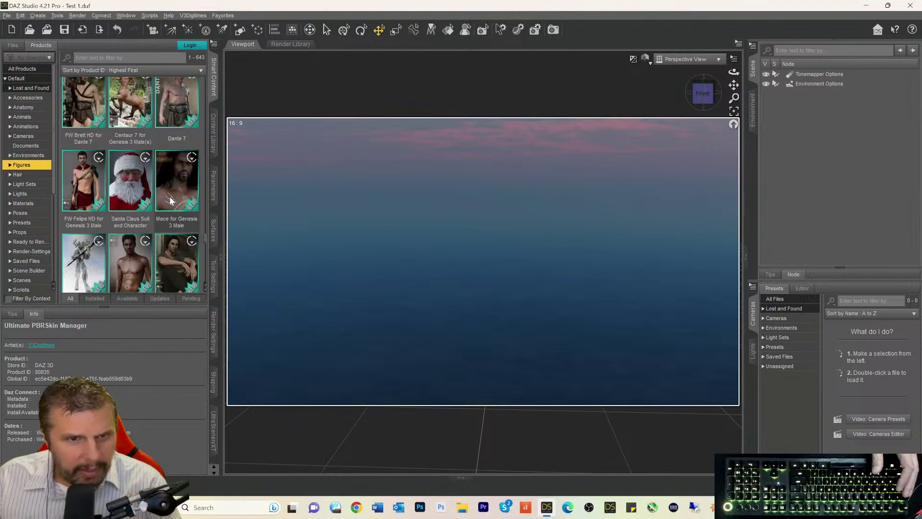
pyautogui.scroll(-6, 170, 199)
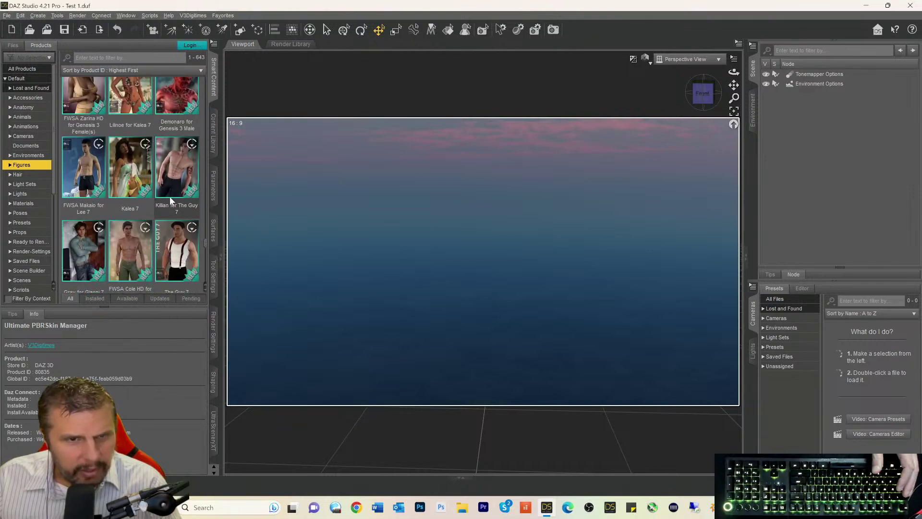
# - Check the product information of Killian for The Guy 7, FWSA Cole HD for Gianni 7 and Gray for Gianni 7
pyautogui.click(172, 186)
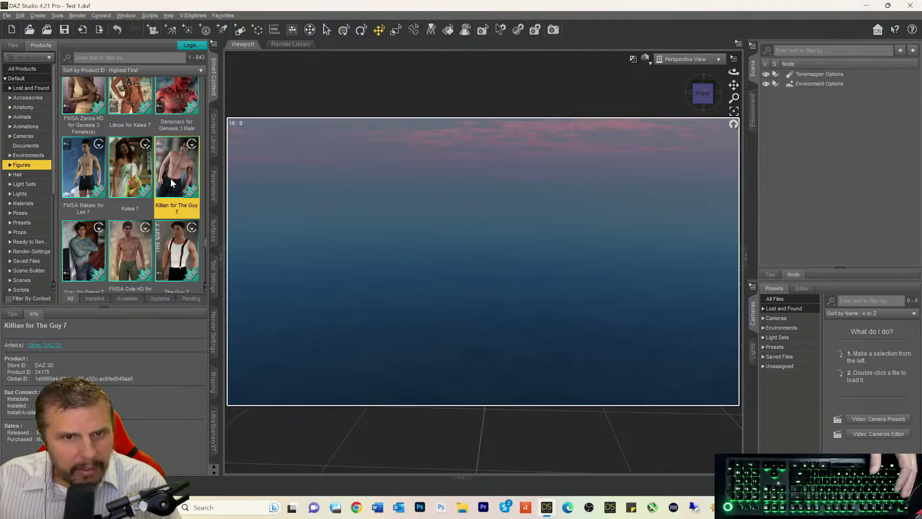
pyautogui.click(132, 253)
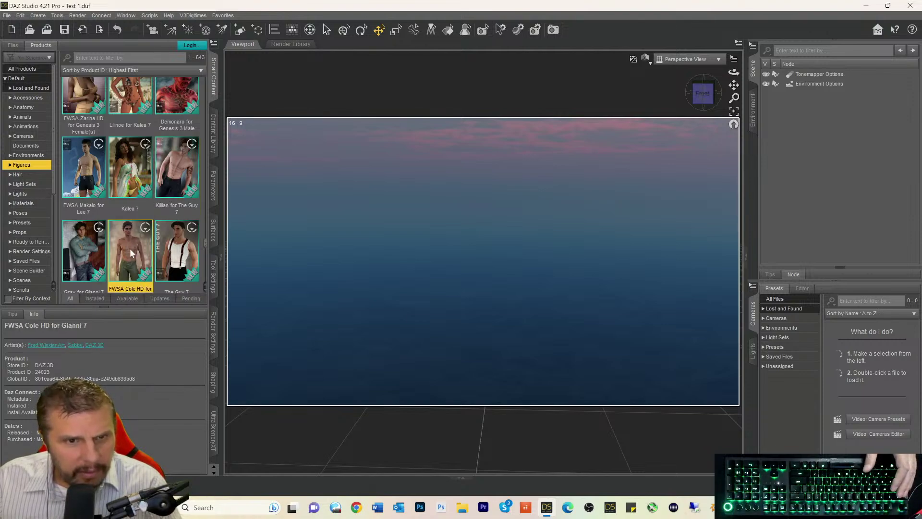
pyautogui.scroll(-1, 149, 253)
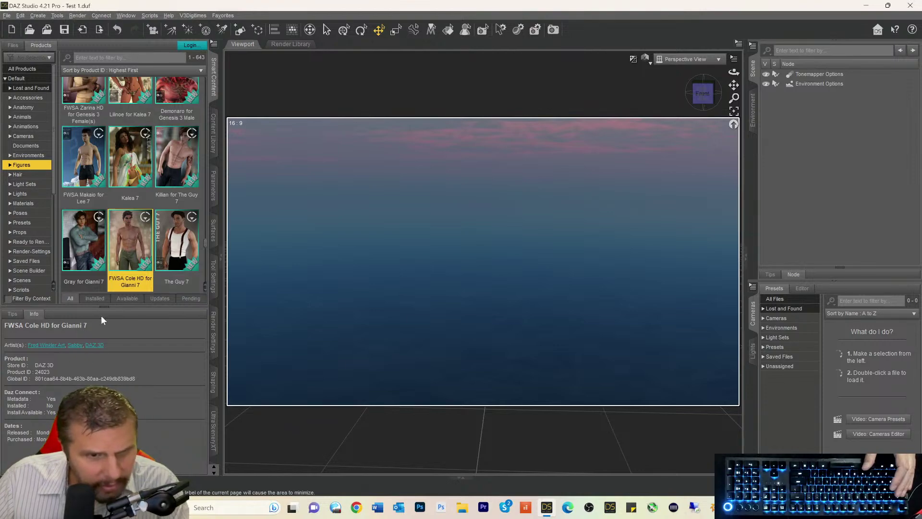
pyautogui.click(93, 238)
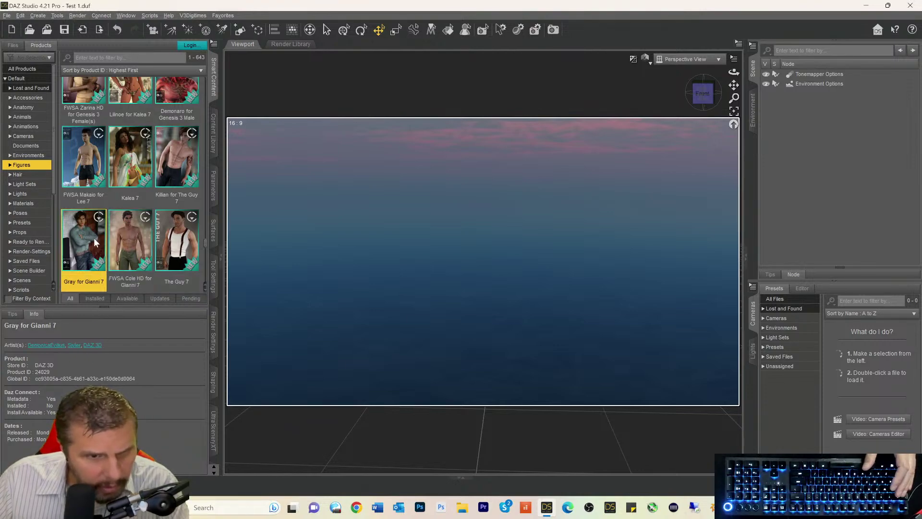
# - Find Genesis 2 Starter Essentials among the figure products and load its Genesis 2 Base Male into the scene
pyautogui.scroll(-5, 93, 237)
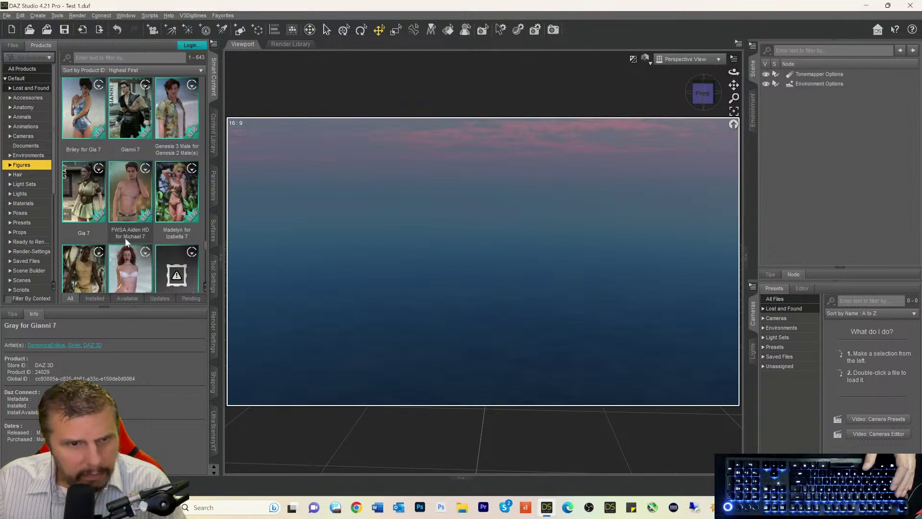
pyautogui.scroll(-5, 91, 257)
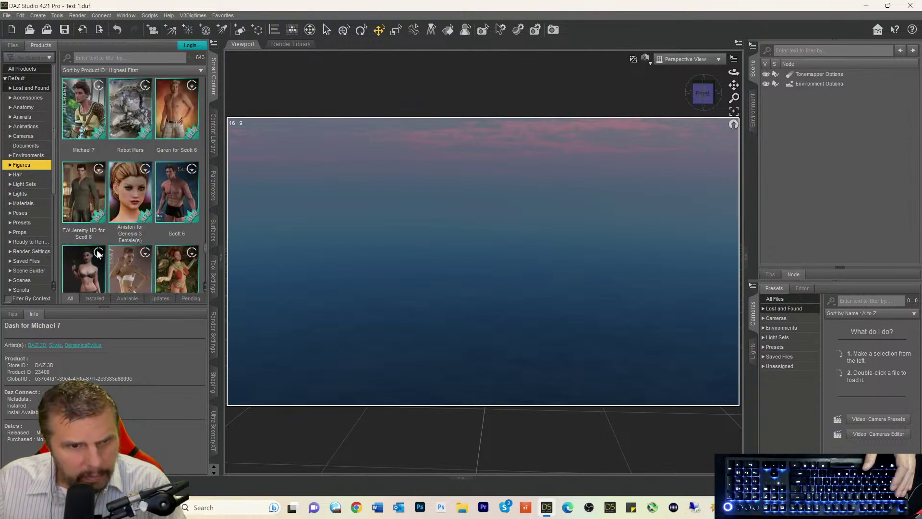
pyautogui.scroll(-5, 97, 254)
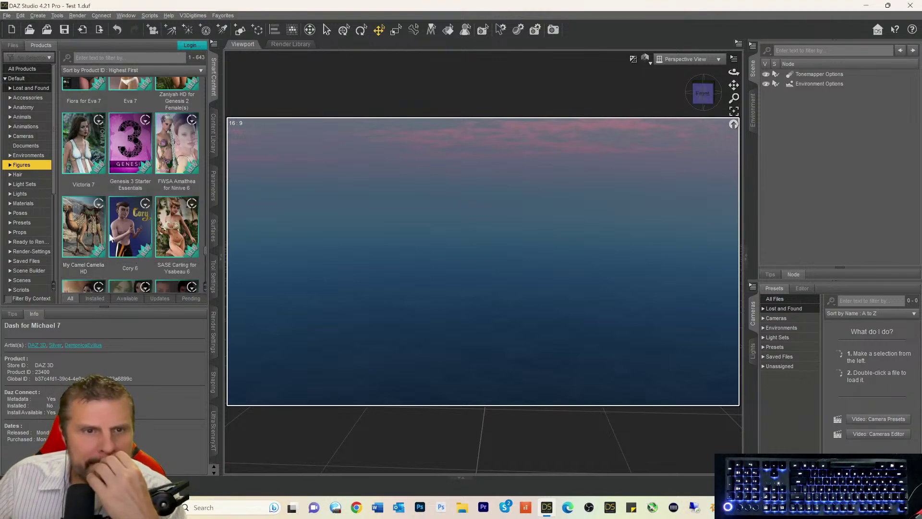
pyautogui.click(136, 163)
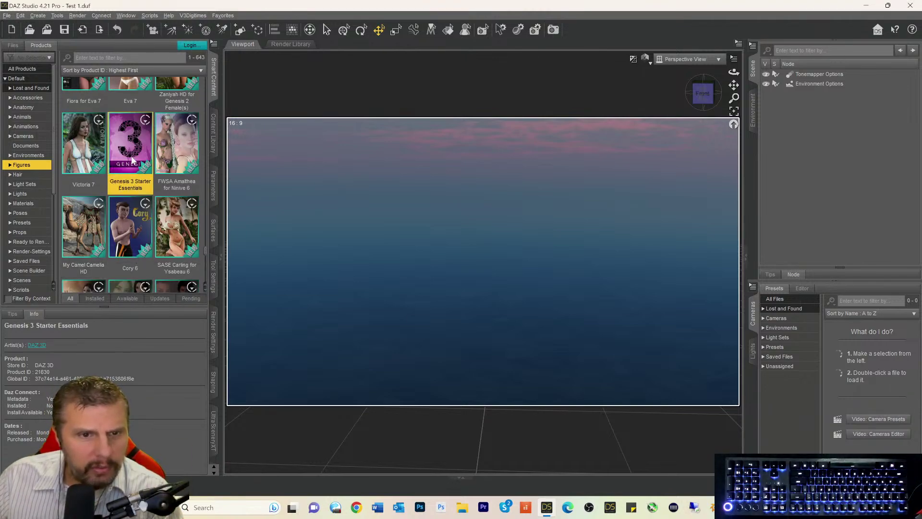
pyautogui.scroll(-5, 132, 169)
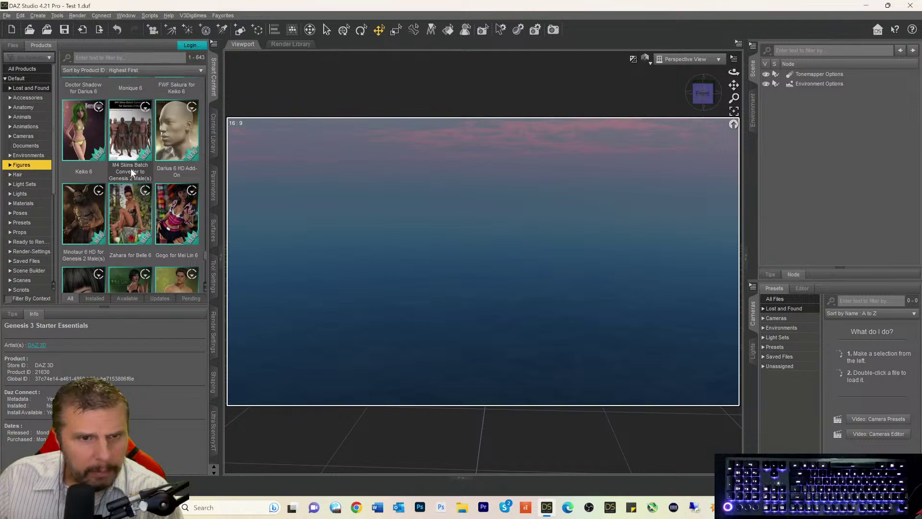
pyautogui.scroll(-8, 131, 168)
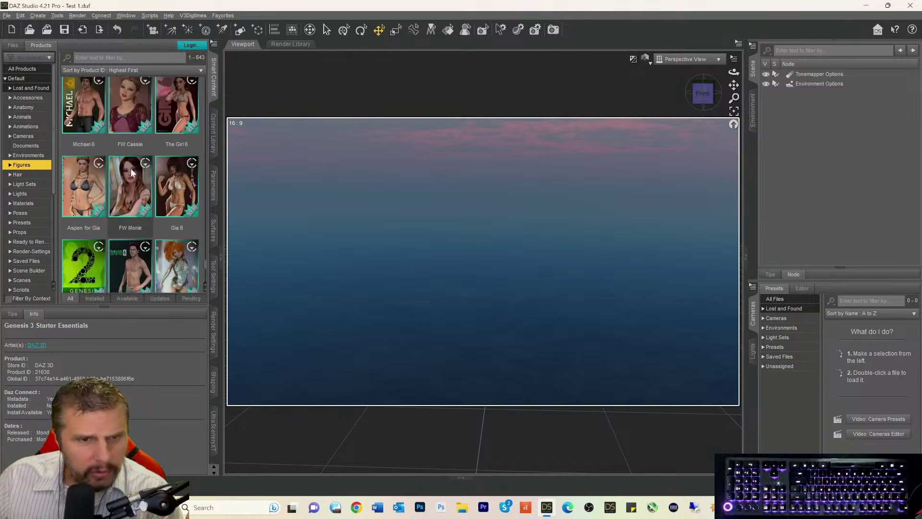
pyautogui.doubleClick(90, 258)
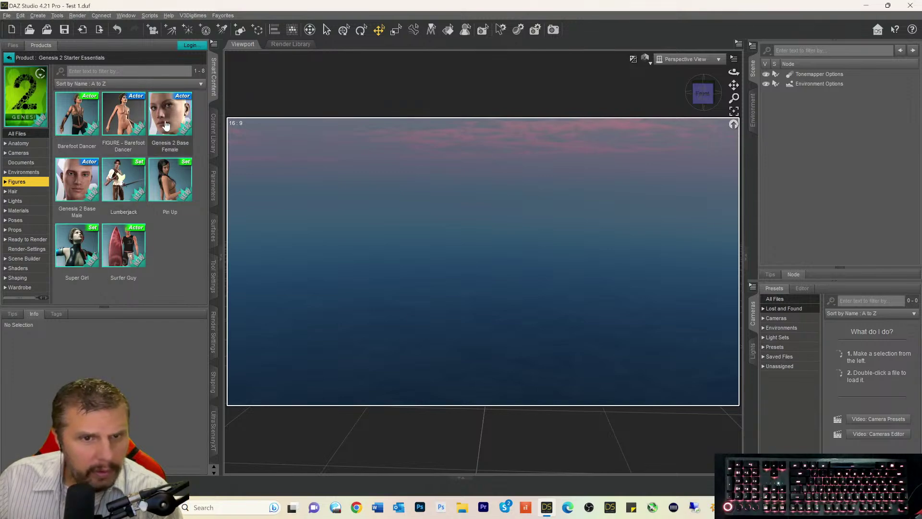
pyautogui.click(72, 183)
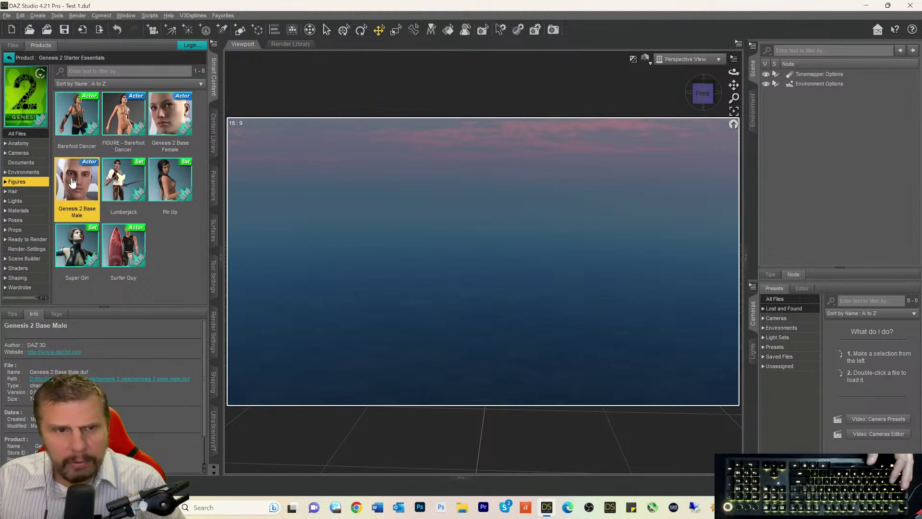
pyautogui.doubleClick(72, 183)
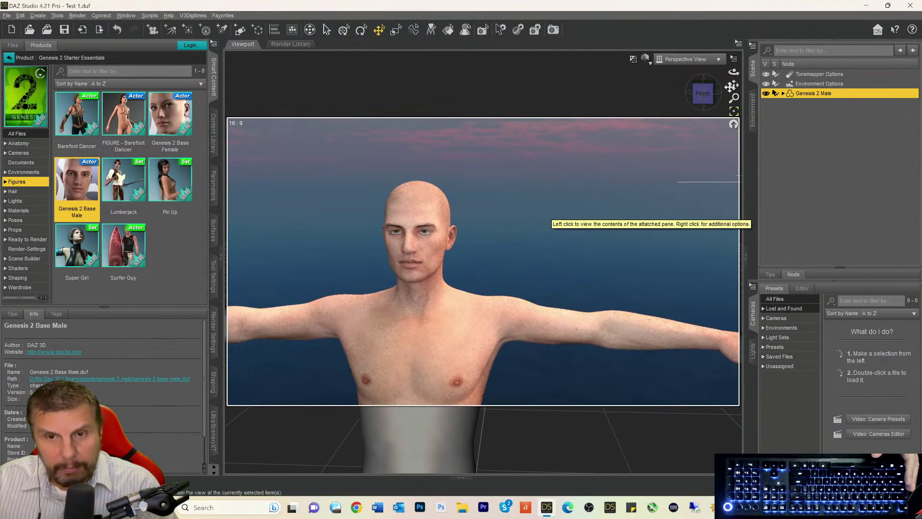
pyautogui.moveTo(733, 92); pyautogui.dragTo(706, 91)
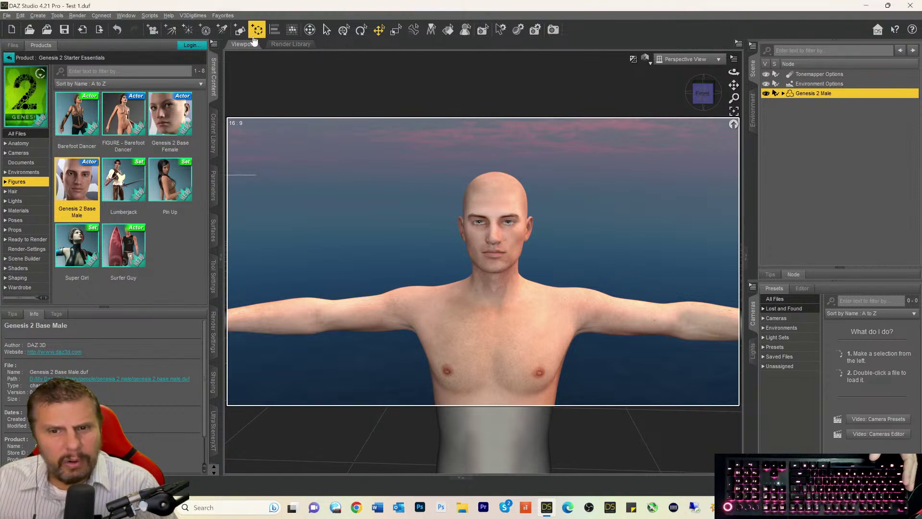
# - Convert the Genesis 2 Male's skin with the script 1CPBR Convert to PBRSkin - Create Translucency
pyautogui.click(215, 16)
pyautogui.moveTo(245, 55)
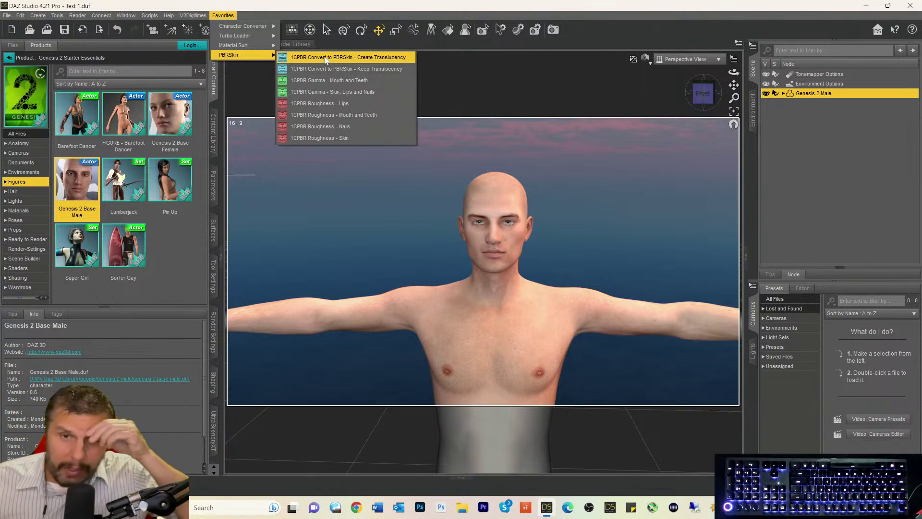
pyautogui.click(325, 58)
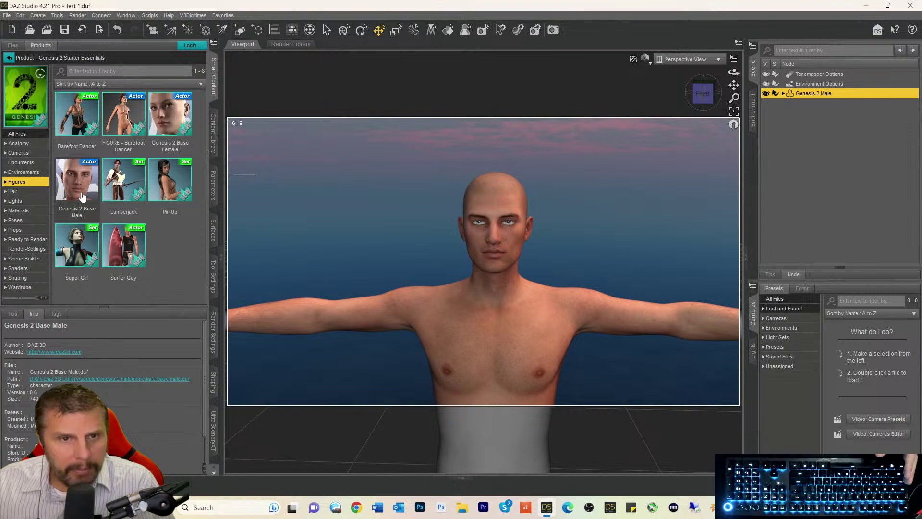
# - Return to the full list of figure products and look through it down to the Genesis 2 generation characters
pyautogui.click(82, 196)
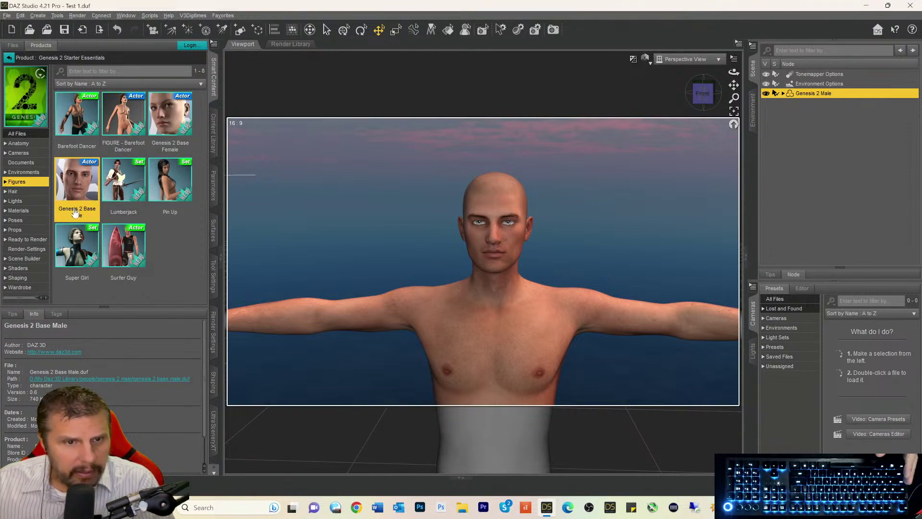
pyautogui.click(6, 183)
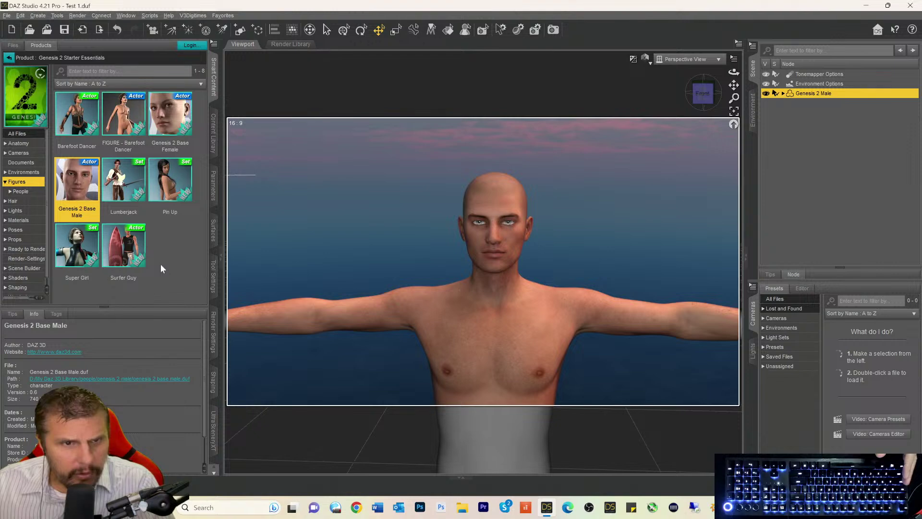
pyautogui.click(38, 71)
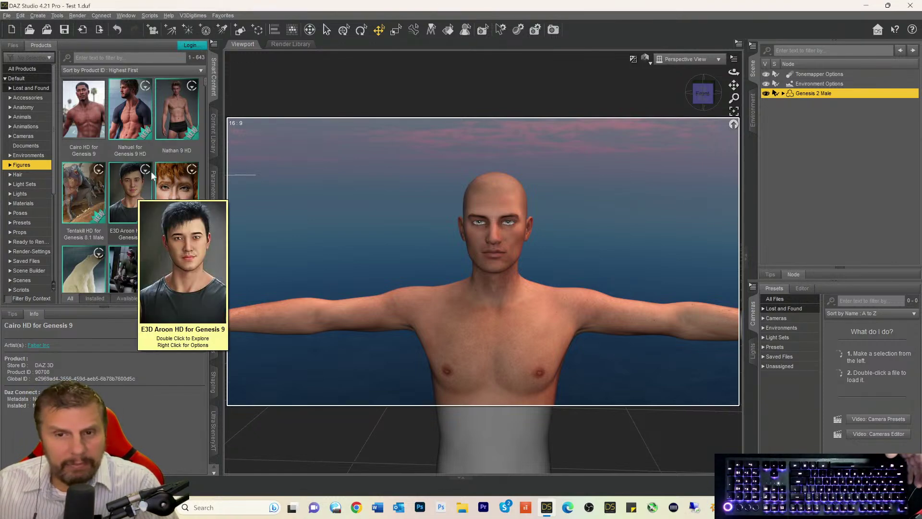
pyautogui.scroll(-5, 151, 171)
pyautogui.scroll(-10, 146, 192)
pyautogui.scroll(-10, 145, 191)
pyautogui.scroll(-10, 146, 194)
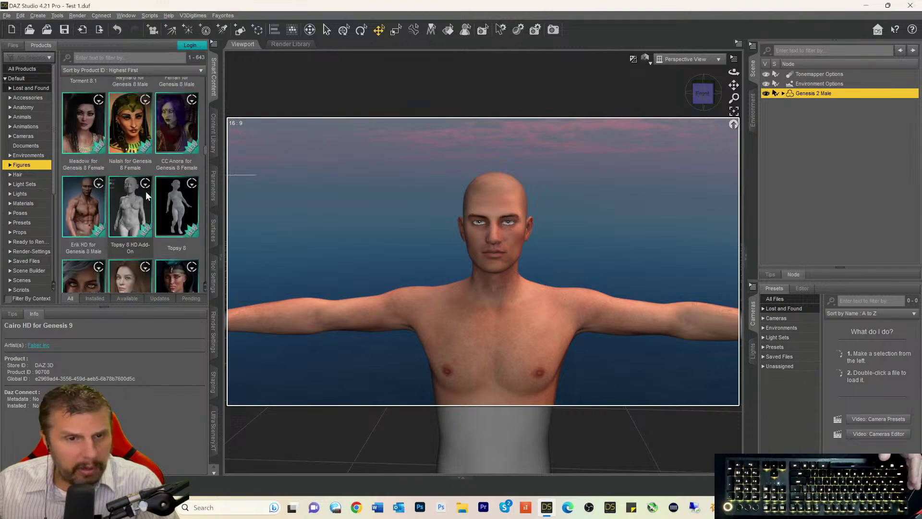
pyautogui.scroll(-10, 146, 191)
pyautogui.scroll(-10, 145, 191)
pyautogui.scroll(-10, 146, 191)
pyautogui.scroll(-10, 146, 191)
pyautogui.scroll(-10, 145, 191)
pyautogui.scroll(-10, 146, 195)
pyautogui.scroll(-5, 145, 191)
pyautogui.scroll(-15, 146, 191)
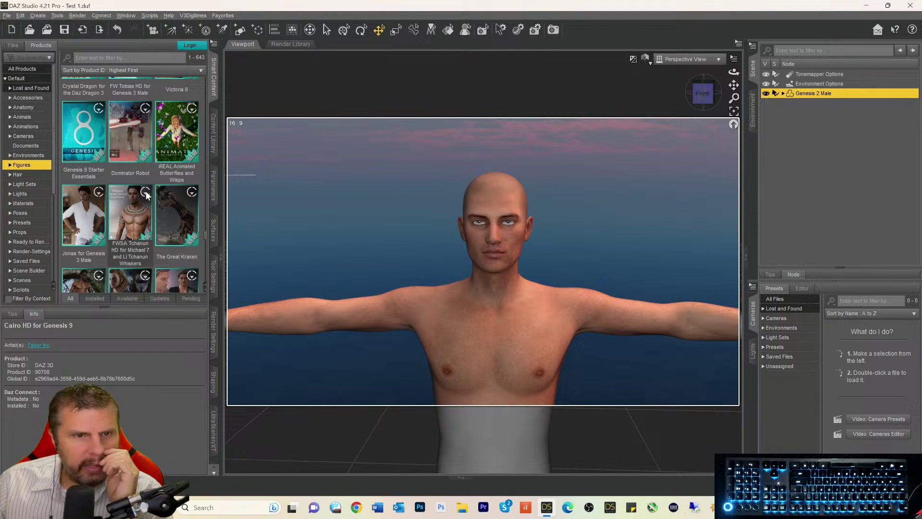
pyautogui.scroll(-1, 147, 195)
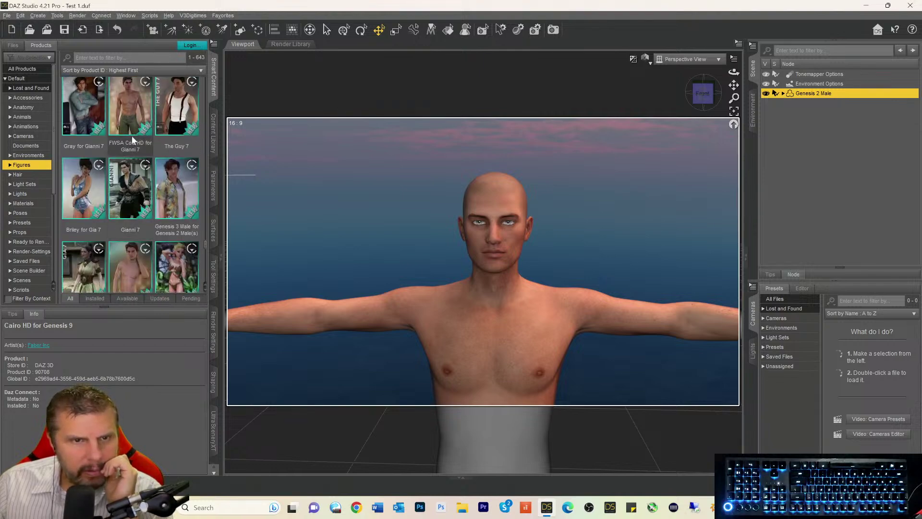
pyautogui.scroll(-10, 131, 127)
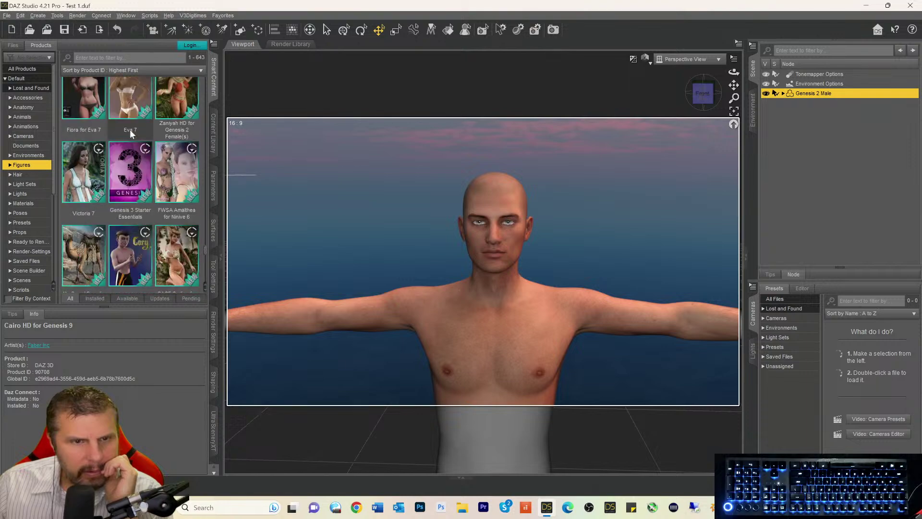
pyautogui.scroll(-8, 131, 134)
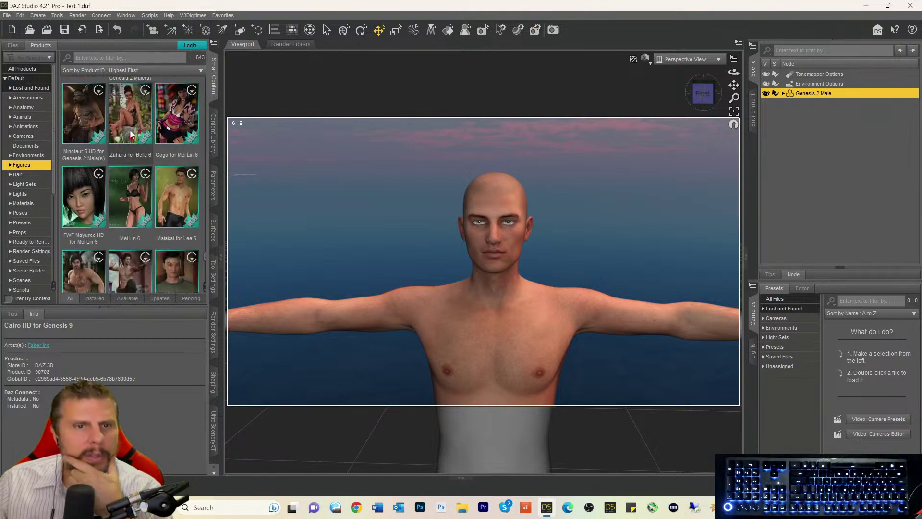
# - Open the Malakai for Lee 6 product and show its materials
pyautogui.click(172, 204)
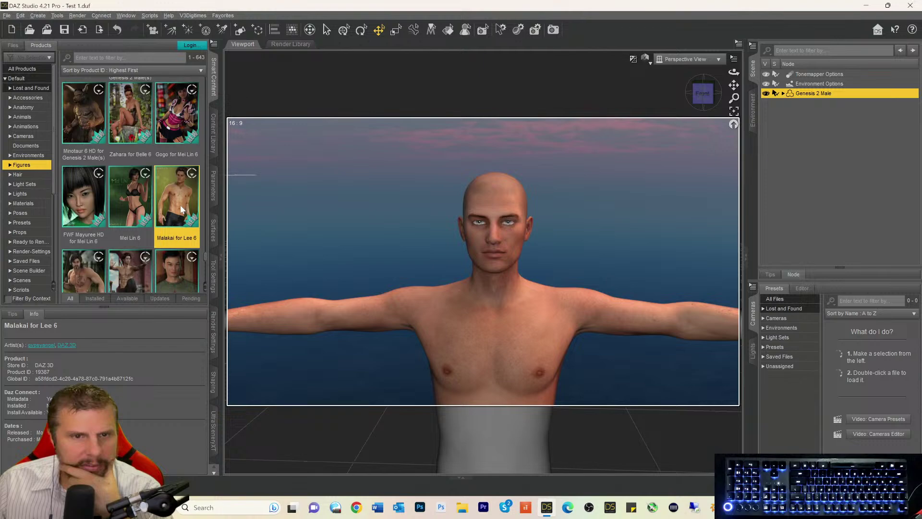
pyautogui.doubleClick(180, 202)
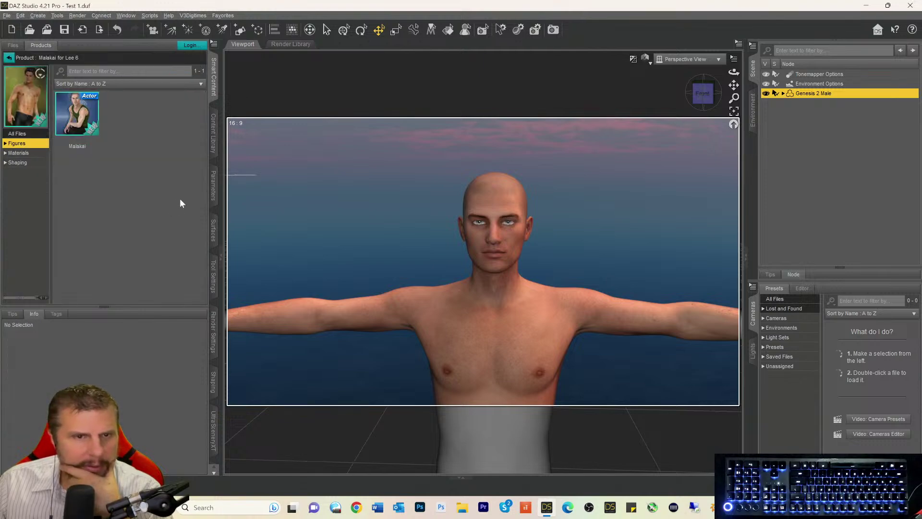
pyautogui.click(14, 154)
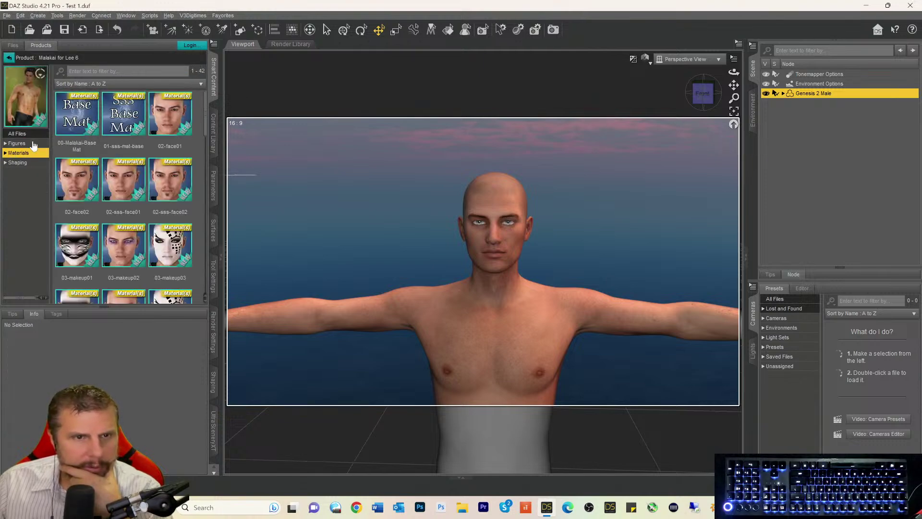
# - Compare the 00-Malakai-Base Mat and 01-sss-mat-base presets, and apply 01-sss-mat-base to the Genesis 2 Male
pyautogui.moveTo(87, 120)
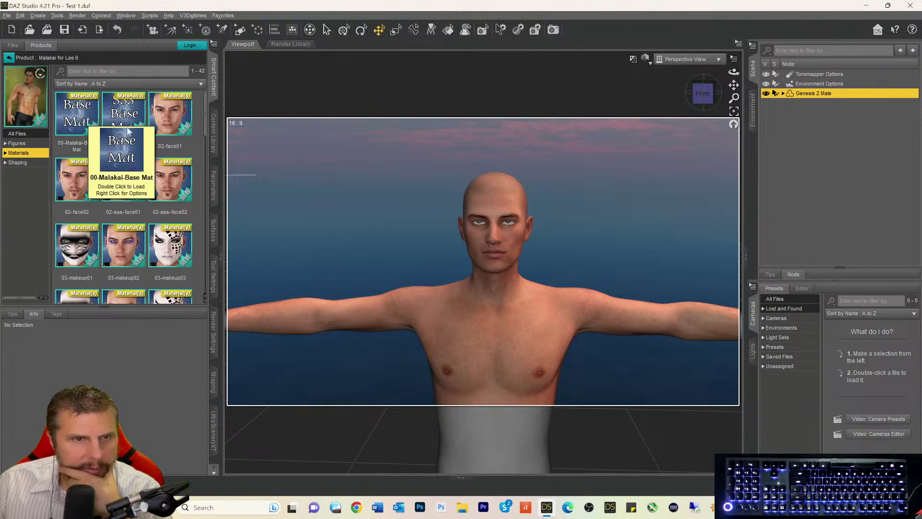
pyautogui.click(81, 129)
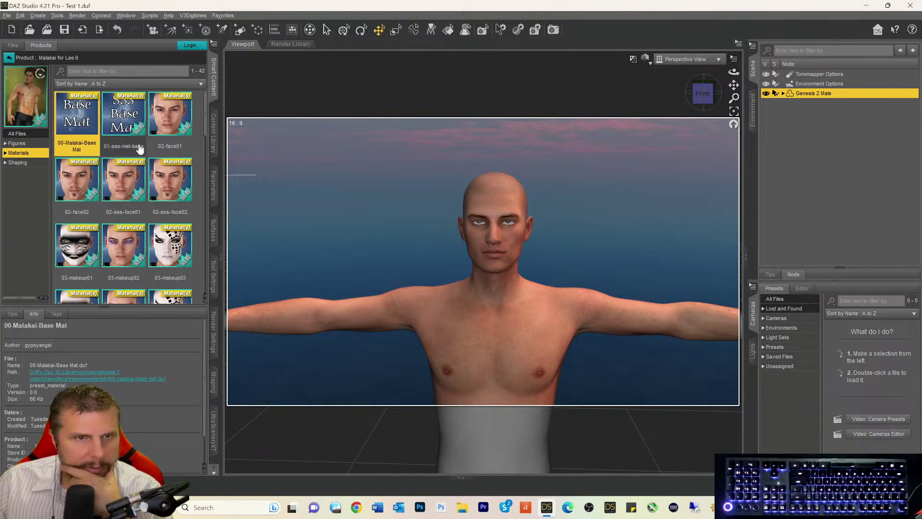
pyautogui.moveTo(97, 137)
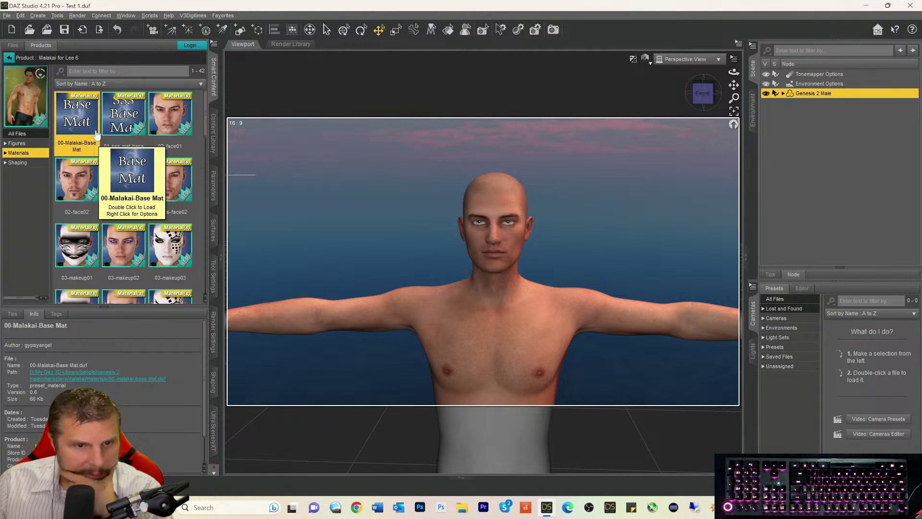
pyautogui.click(123, 126)
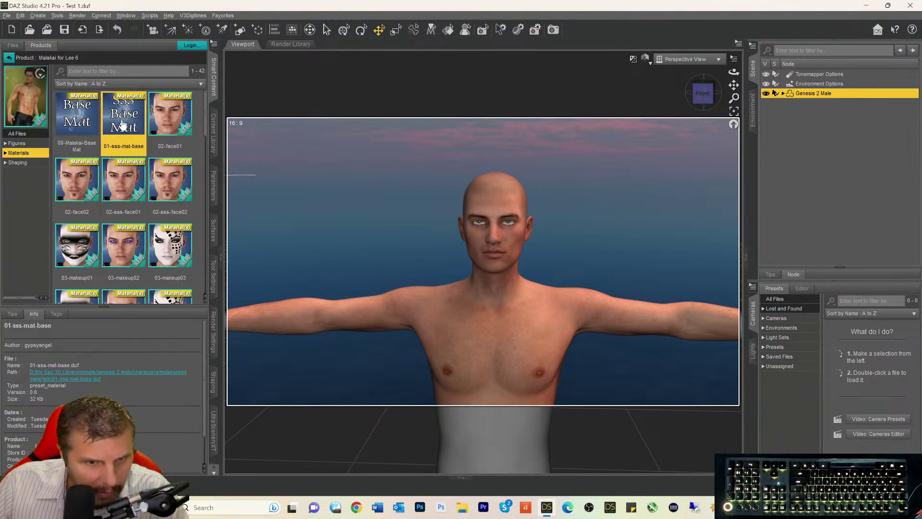
pyautogui.click(77, 131)
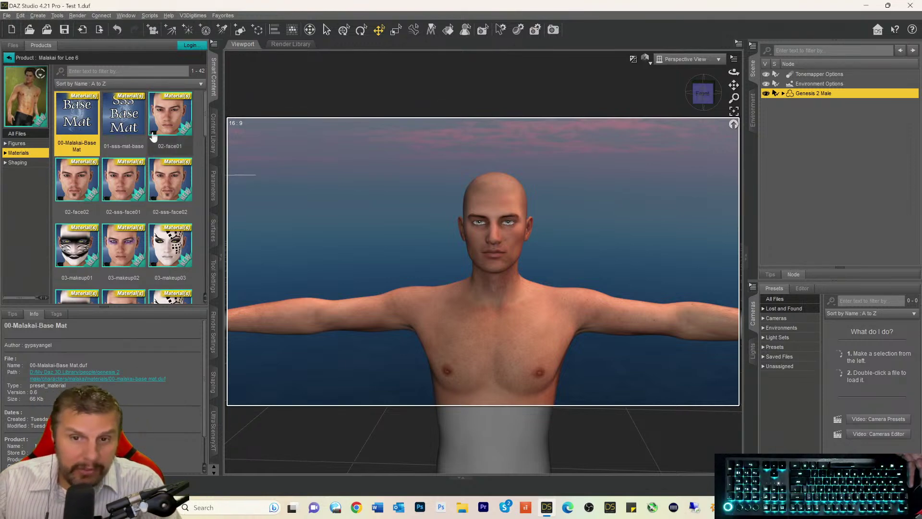
pyautogui.click(122, 118)
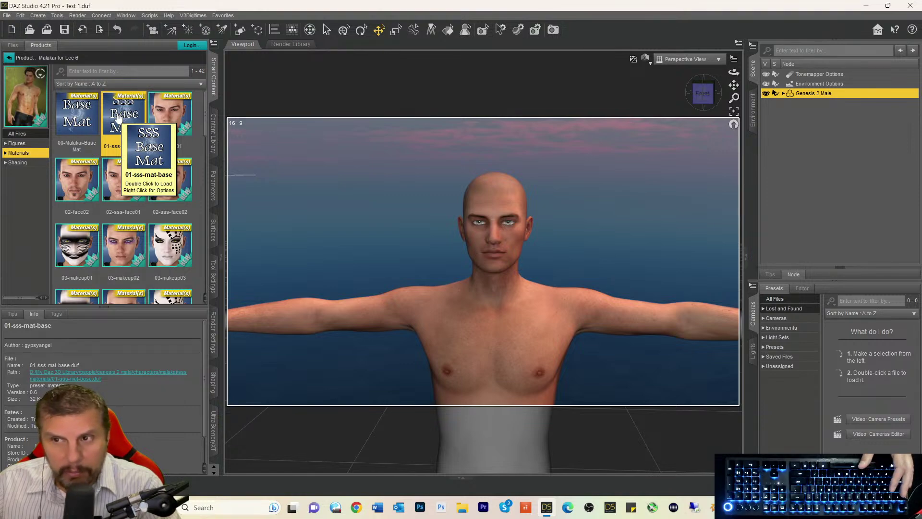
pyautogui.doubleClick(119, 118)
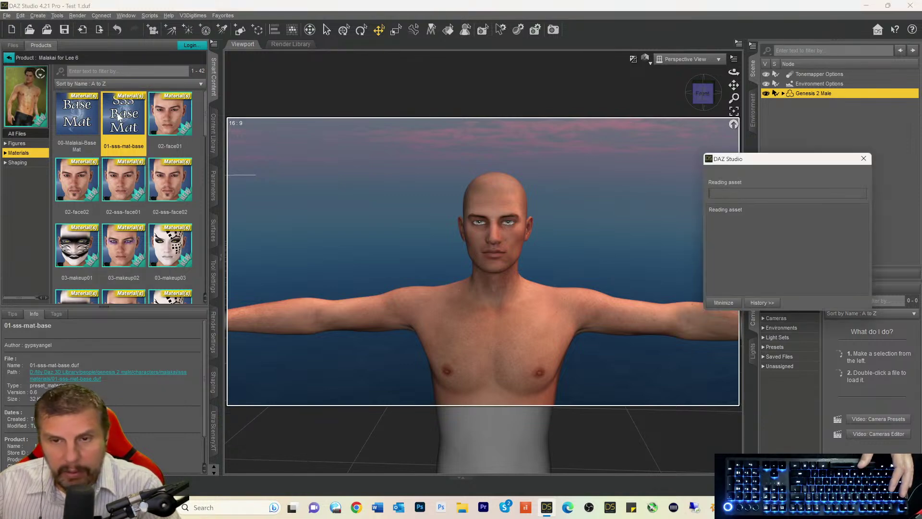
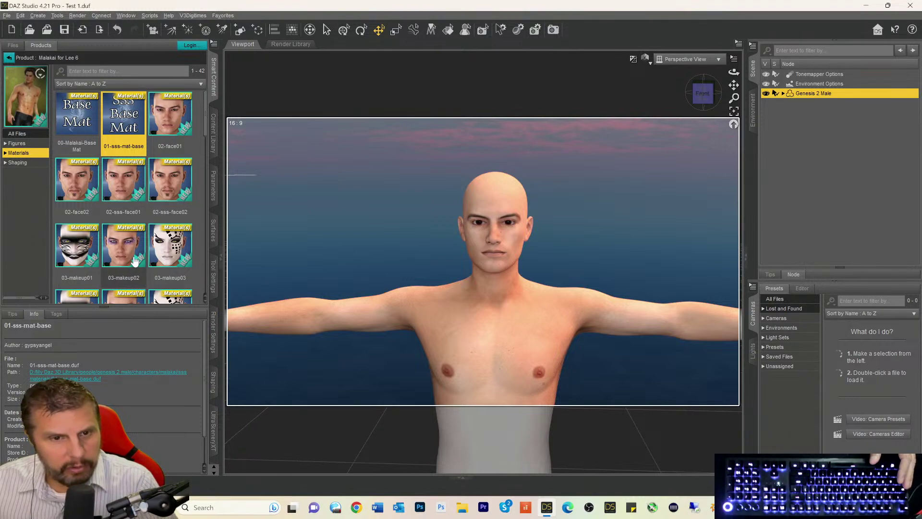
pyautogui.scroll(-5, 134, 259)
pyautogui.scroll(5, 134, 259)
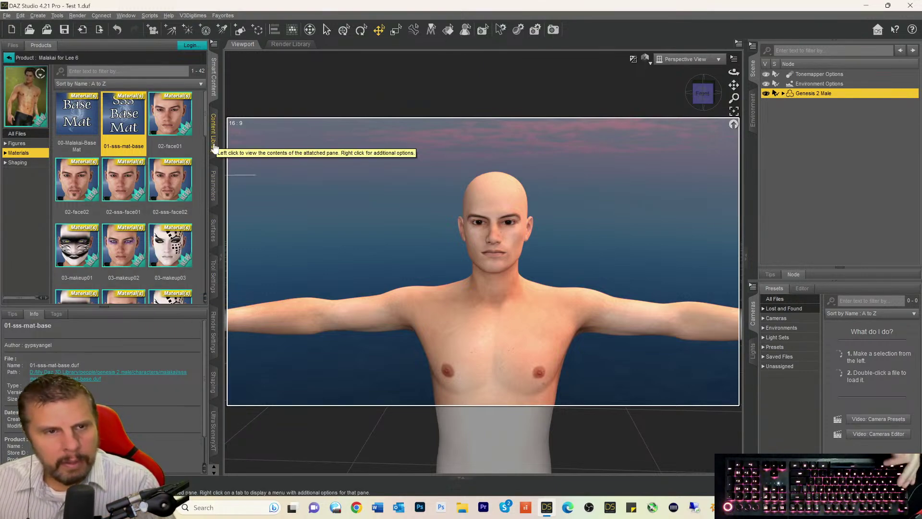
# - Search all parameters of the Genesis 2 Male figure for "male"
pyautogui.click(214, 197)
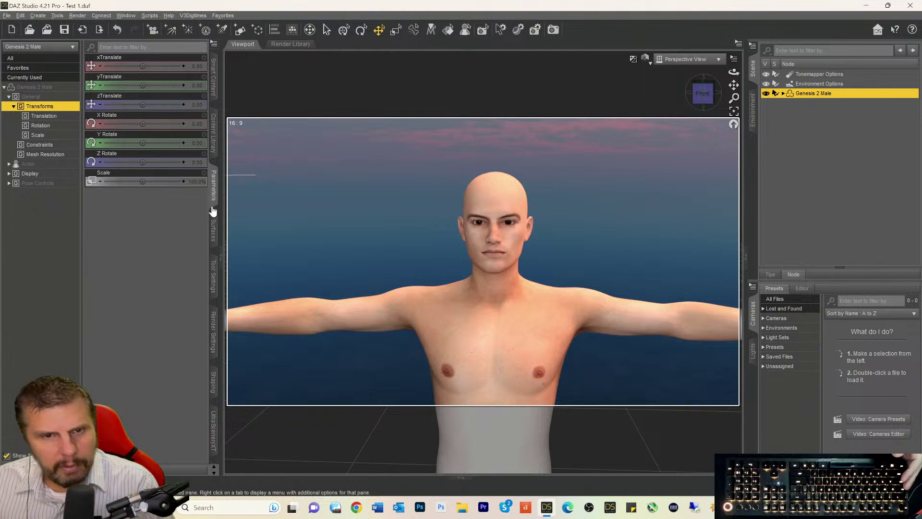
pyautogui.click(33, 87)
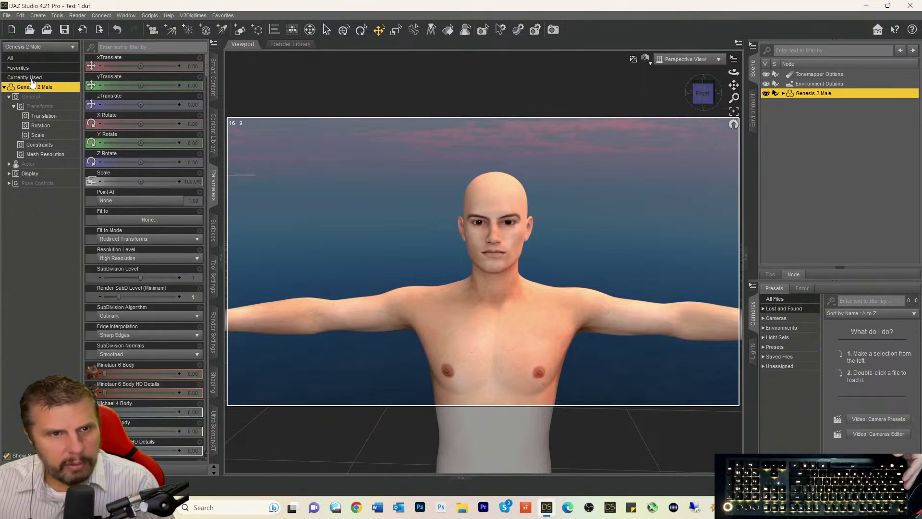
pyautogui.click(29, 78)
pyautogui.click(32, 87)
pyautogui.click(112, 47)
pyautogui.write('male')
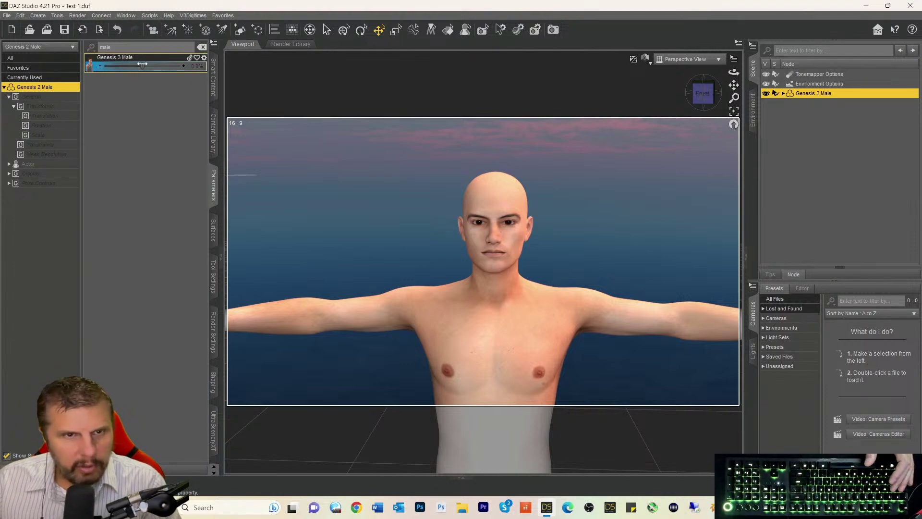
# - Set the figure's Genesis 3 Male morph to 100%
pyautogui.moveTo(142, 65); pyautogui.dragTo(217, 67)
pyautogui.moveTo(241, 68); pyautogui.dragTo(297, 74)
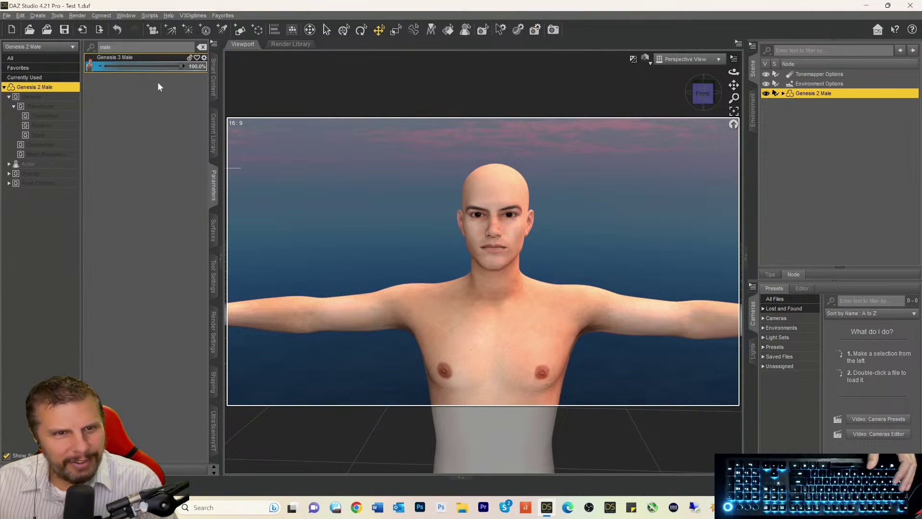
# - Search the figure's parameters for "female", checking both the currently used ones and the whole figure, and clear the search
pyautogui.write('female')
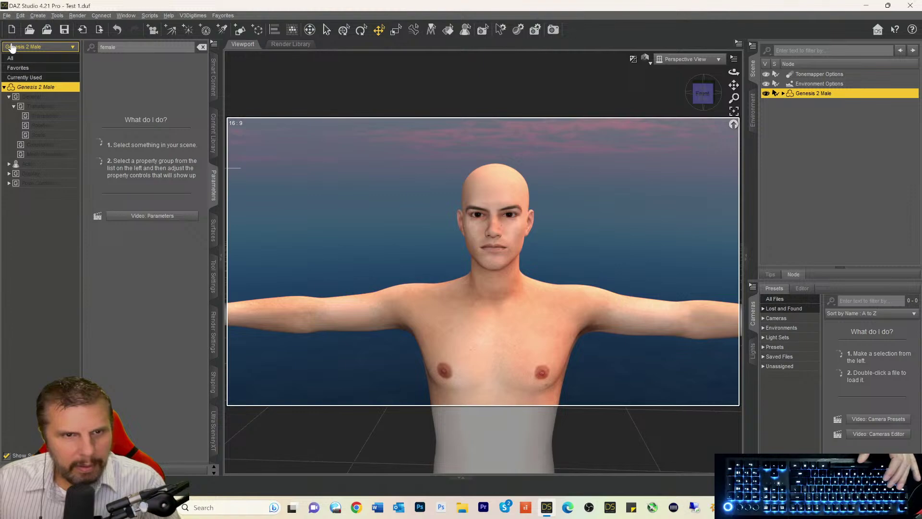
pyautogui.click(25, 80)
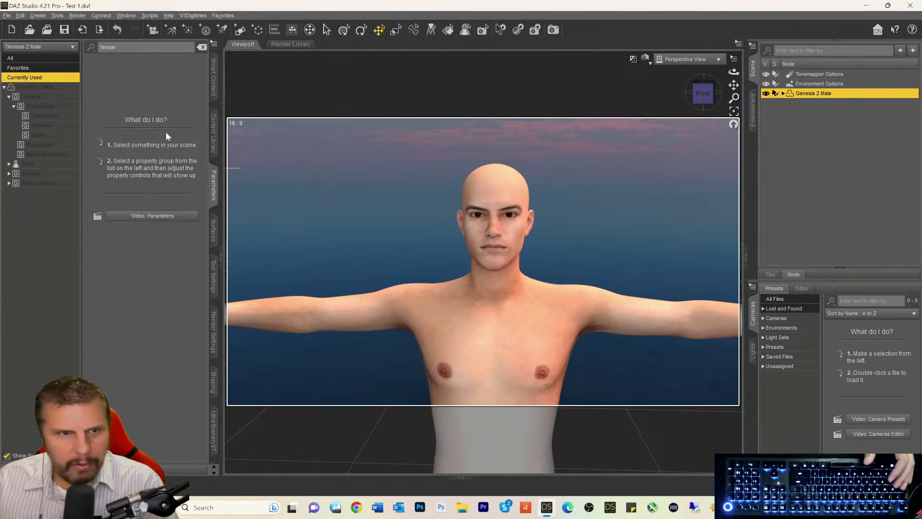
pyautogui.click(36, 88)
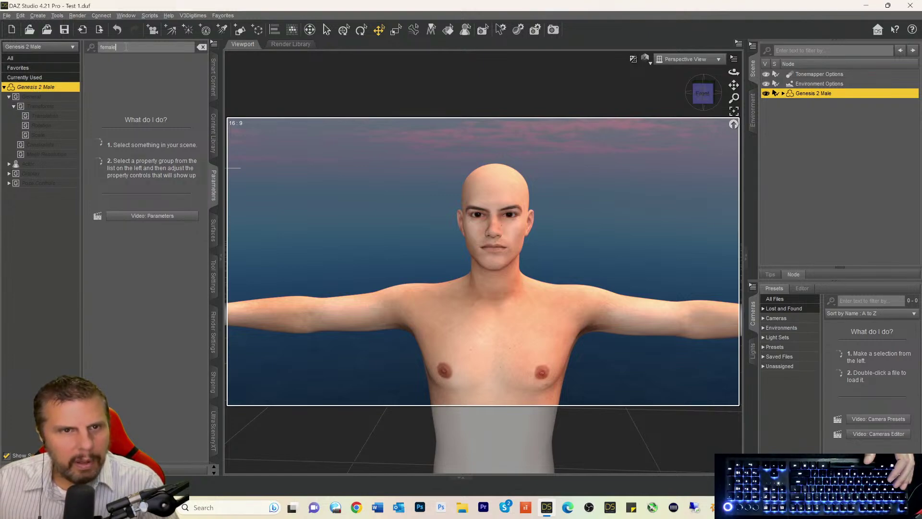
pyautogui.press('BackSpace')
pyautogui.press('BackSpace')
pyautogui.press('BackSpace')
pyautogui.press('BackSpace')
pyautogui.press('BackSpace')
pyautogui.press('BackSpace')
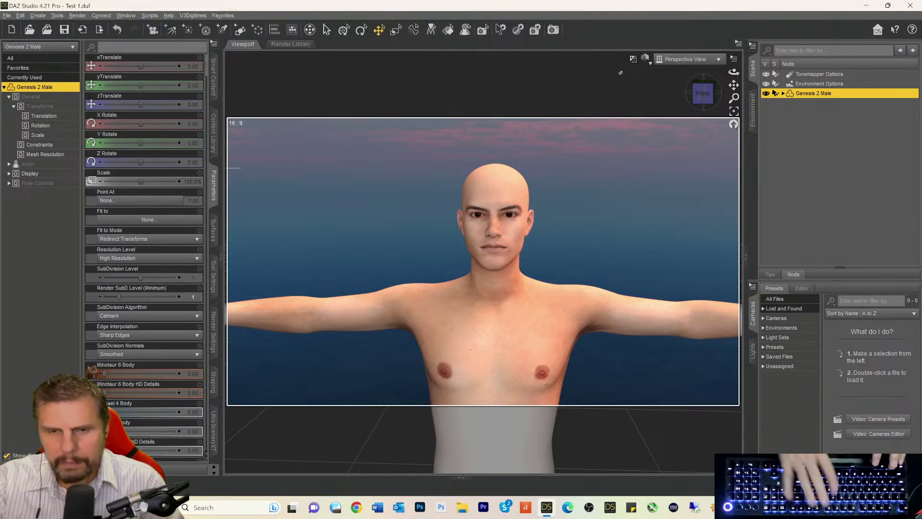
# - Switch the viewport from the Iray preview to texture-shaded display and clear the parameter filter
pyautogui.write('s')
pyautogui.hotkey('ctrl', '9')
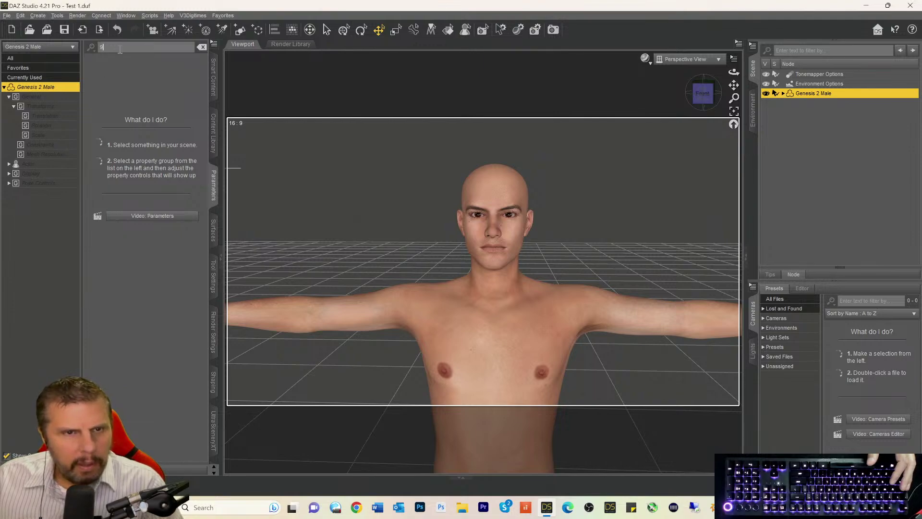
pyautogui.press('BackSpace')
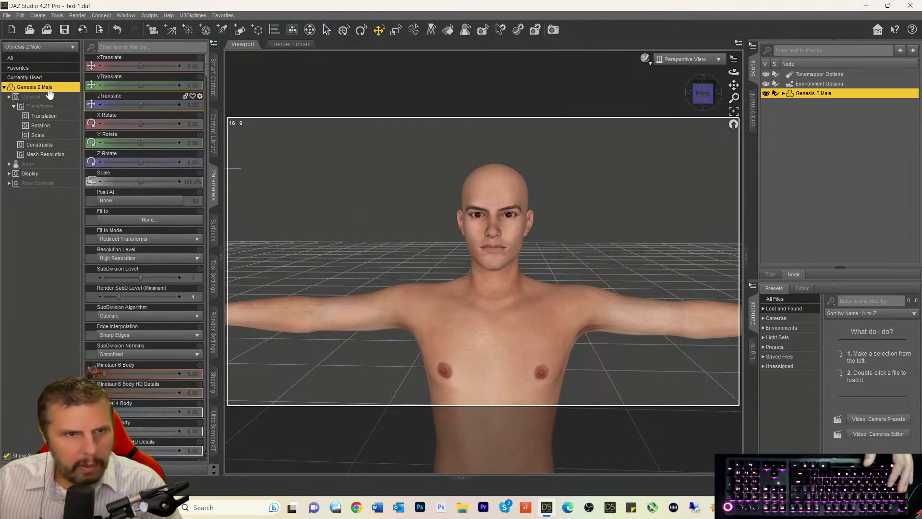
# - Set the Michael 4 Body morph of the Genesis 2 Male to 1.00
pyautogui.scroll(-8, 147, 240)
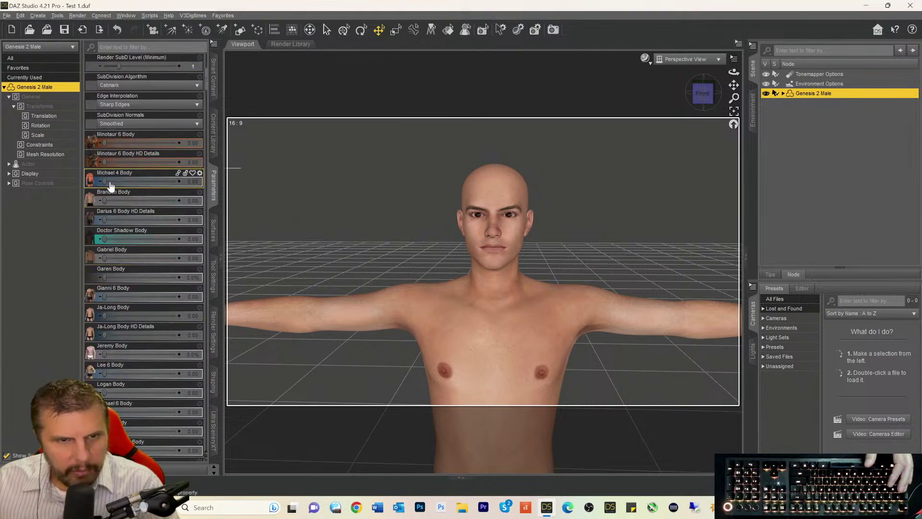
pyautogui.moveTo(104, 182)
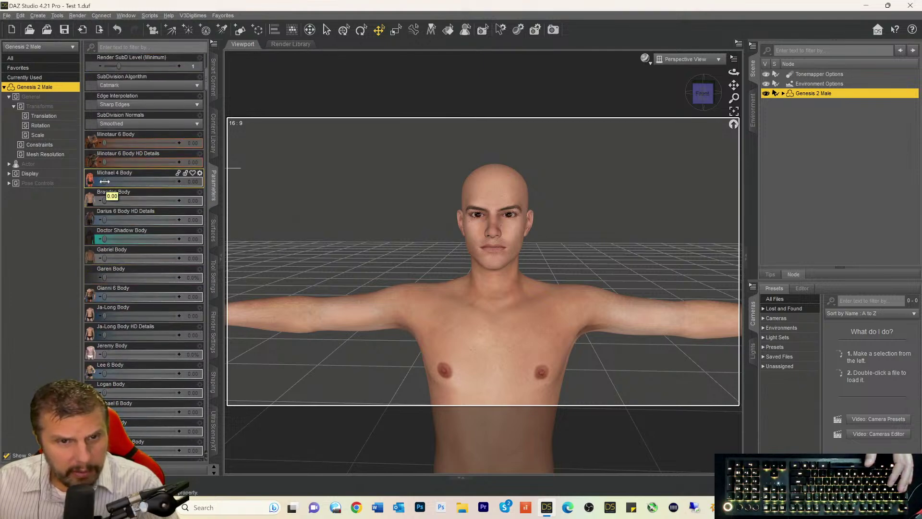
pyautogui.moveTo(104, 182); pyautogui.dragTo(230, 192)
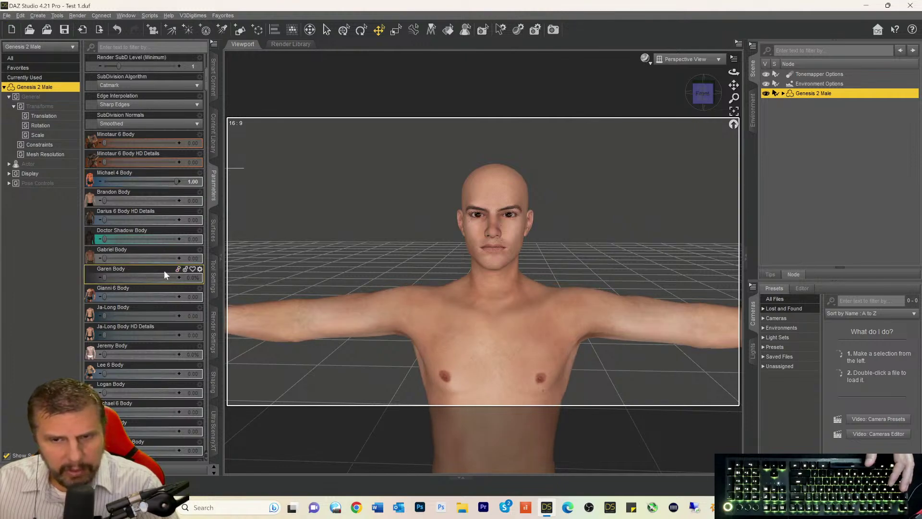
# - Look through the Genesis 2 Male's parameters from the body shapes down past the heads, full characters and pose controls to the brow expressions
pyautogui.scroll(-2, 154, 210)
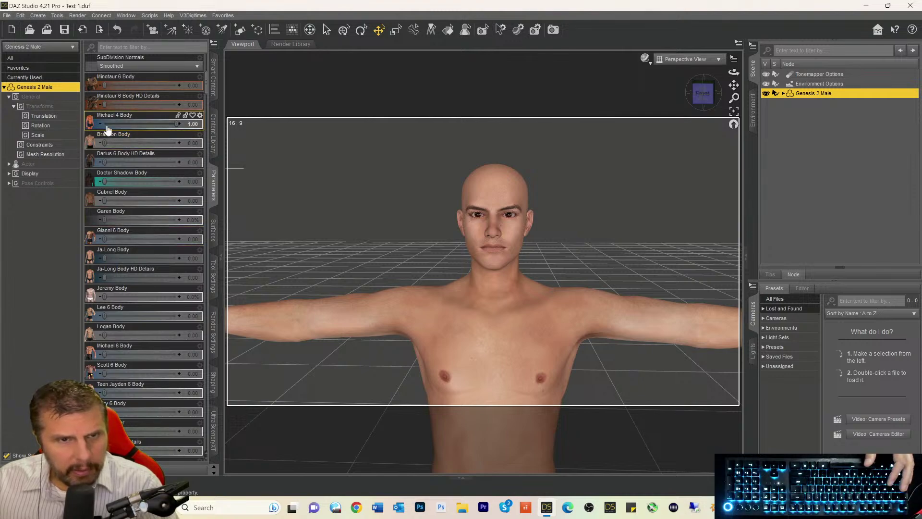
pyautogui.scroll(-2, 116, 277)
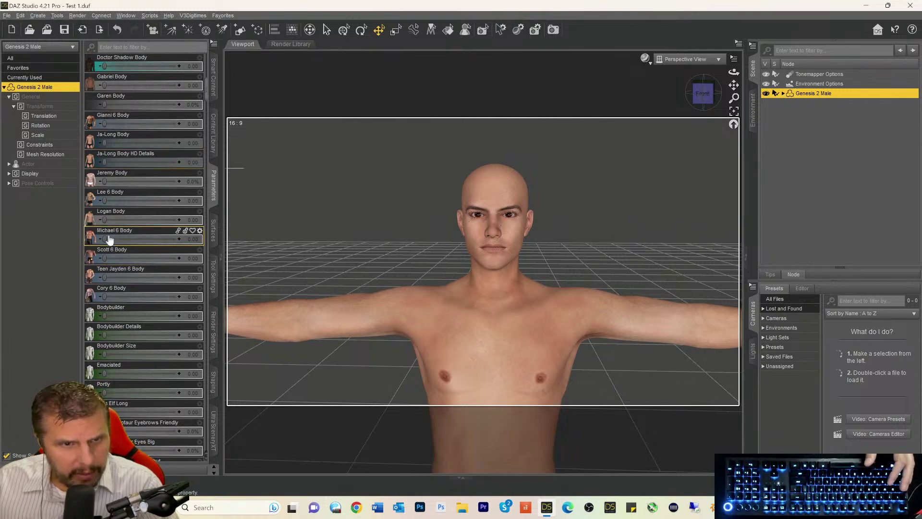
pyautogui.scroll(-1, 108, 229)
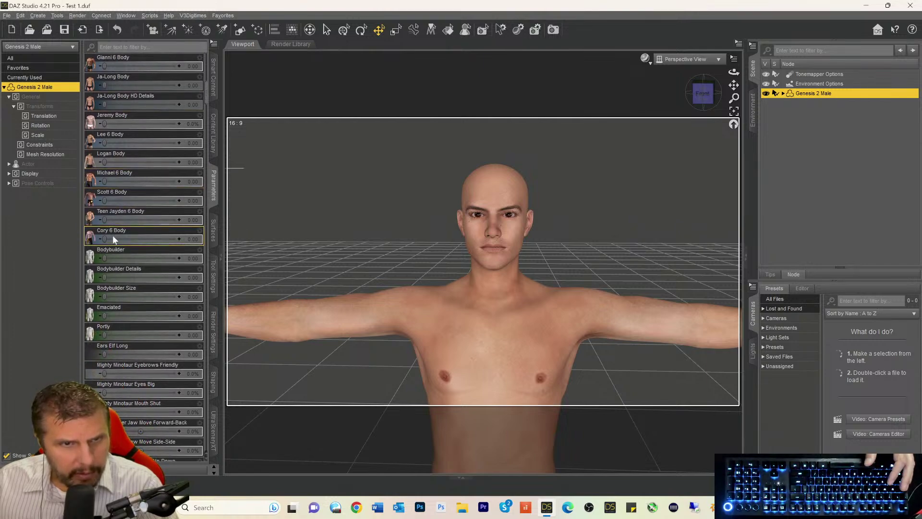
pyautogui.scroll(-4, 112, 238)
pyautogui.scroll(-6, 114, 278)
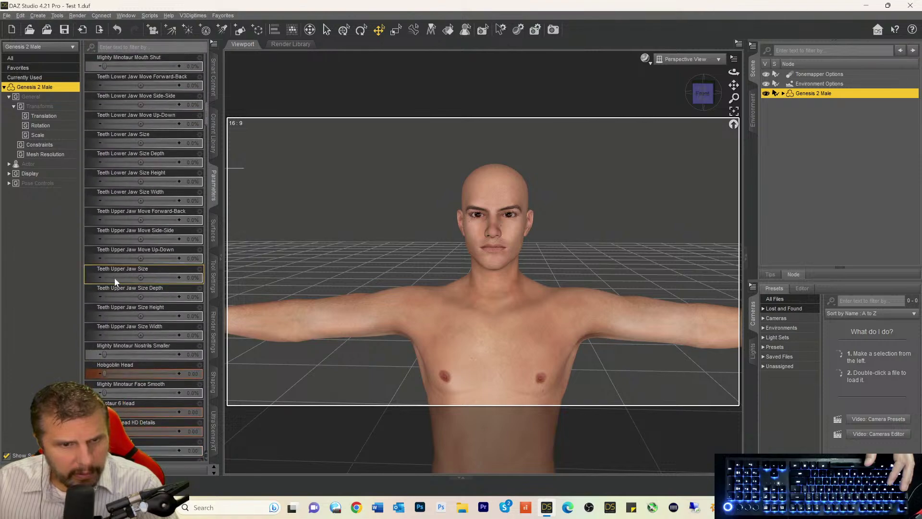
pyautogui.scroll(-3, 114, 278)
pyautogui.scroll(-1, 114, 277)
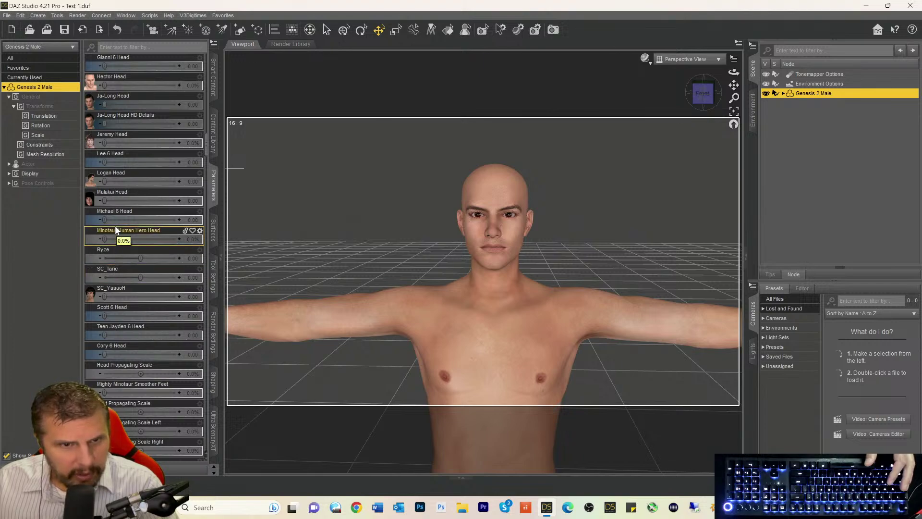
pyautogui.scroll(-4, 114, 226)
pyautogui.scroll(-2, 116, 245)
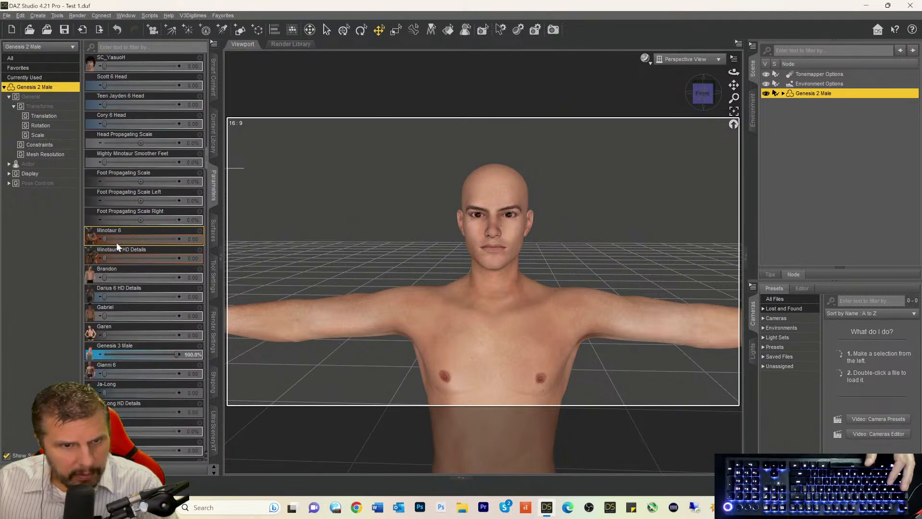
pyautogui.scroll(-3, 116, 245)
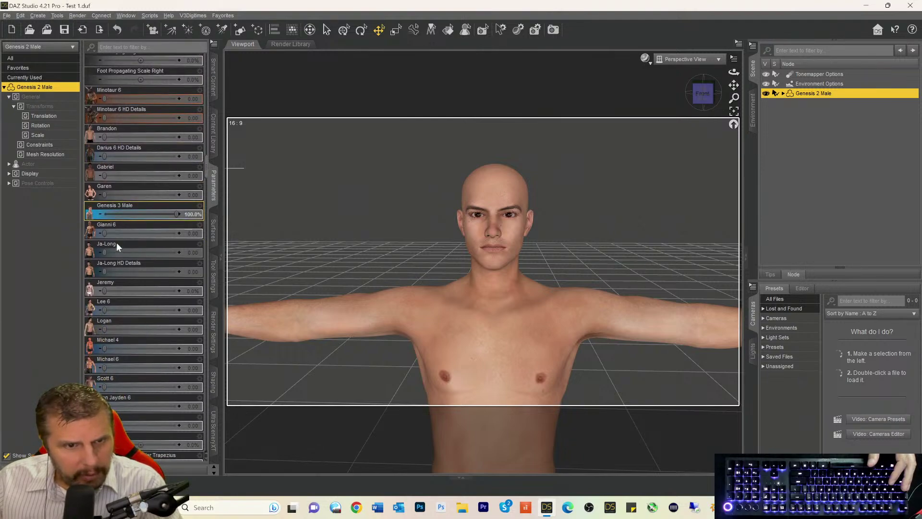
pyautogui.scroll(-2, 116, 242)
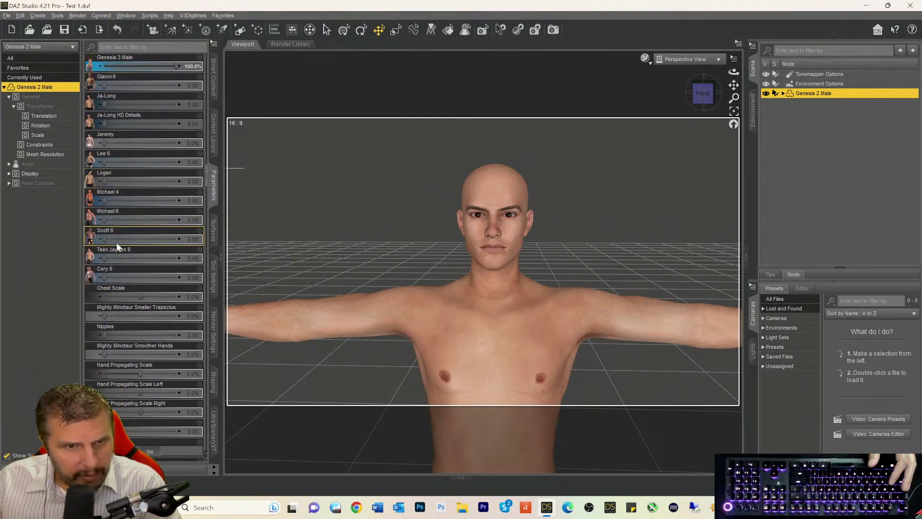
pyautogui.scroll(-3, 120, 247)
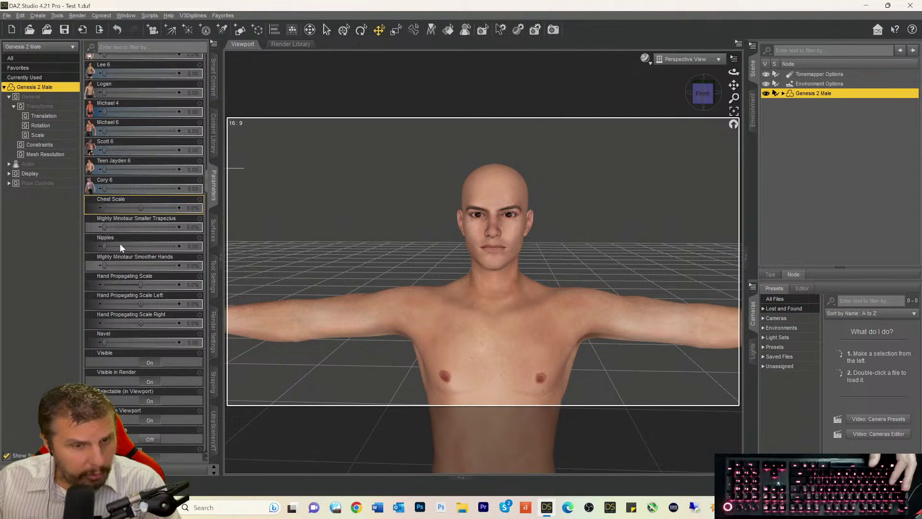
pyautogui.scroll(-6, 120, 243)
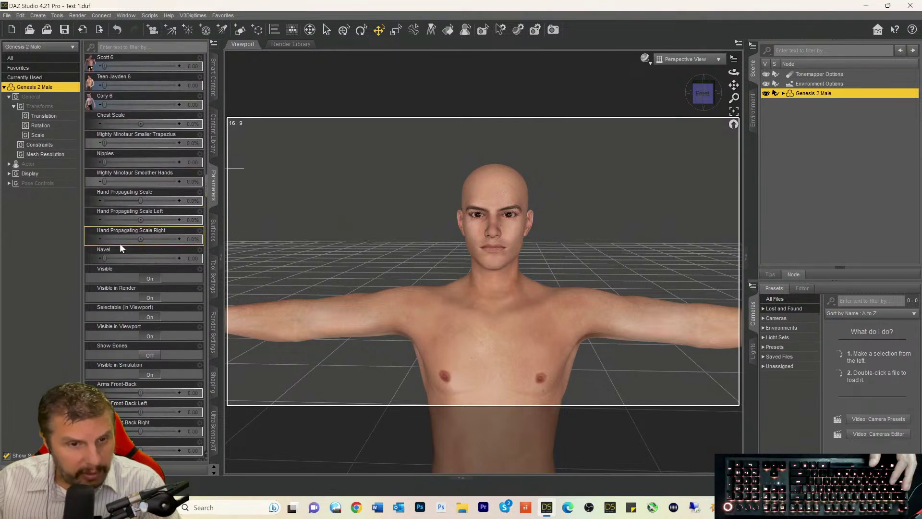
pyautogui.scroll(-5, 120, 243)
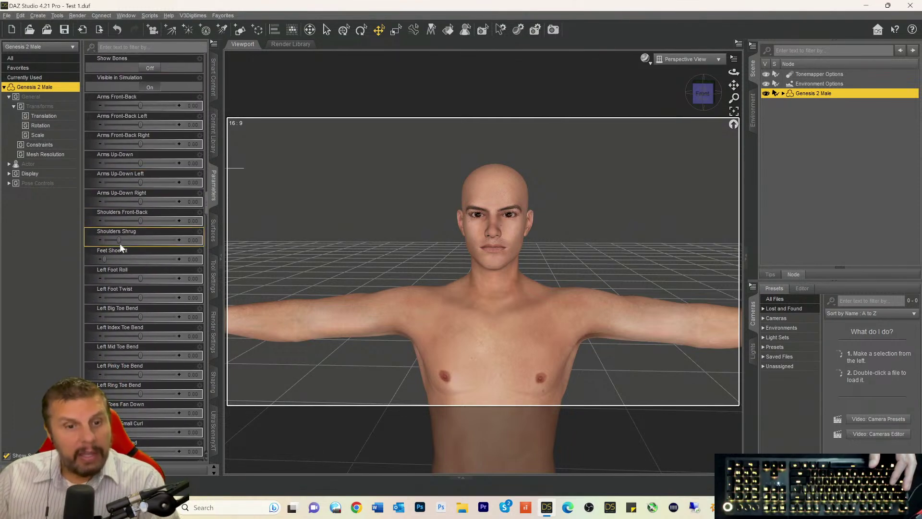
pyautogui.scroll(-8, 120, 243)
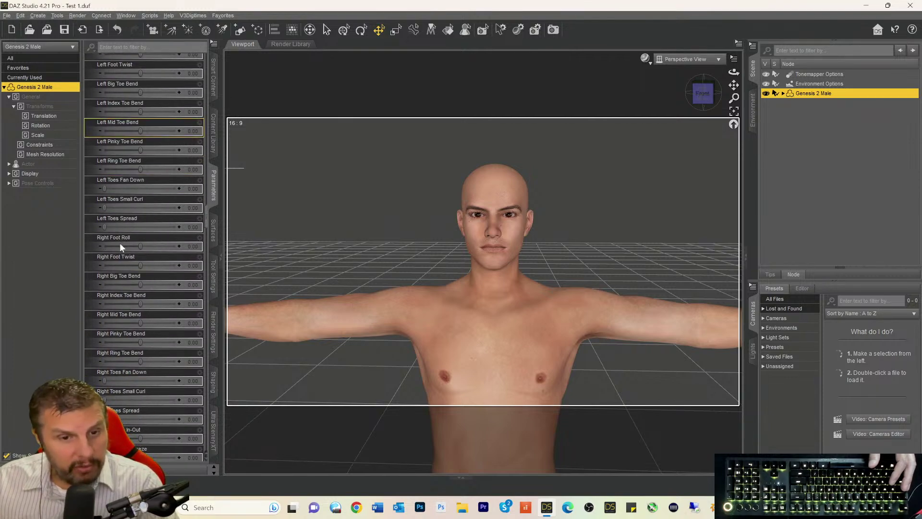
pyautogui.scroll(-6, 119, 243)
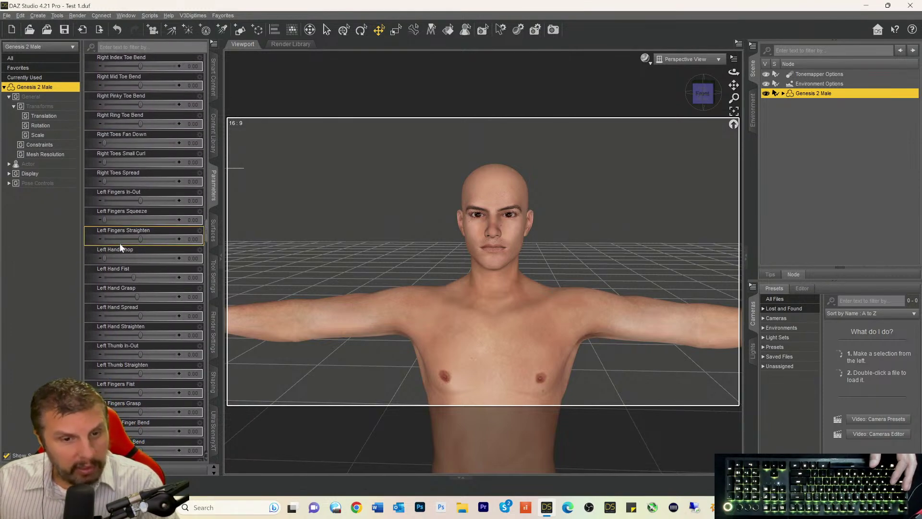
pyautogui.scroll(-13, 119, 243)
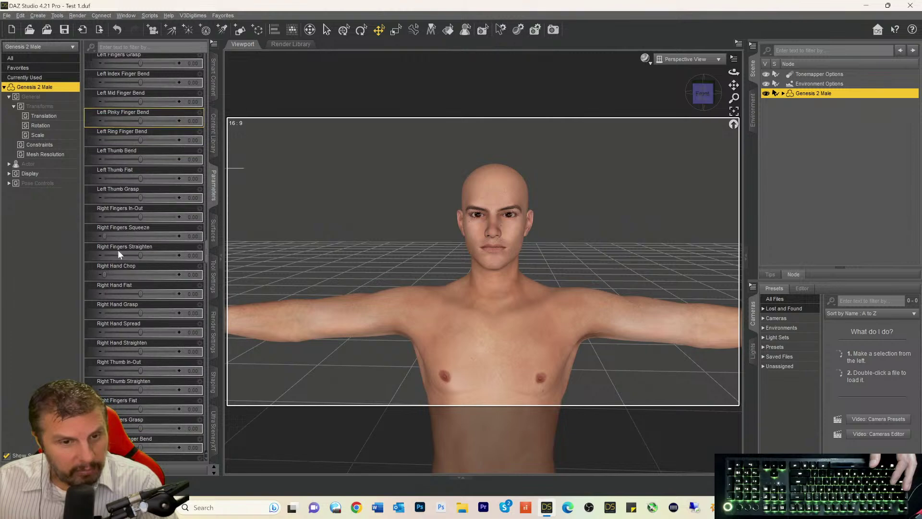
pyautogui.scroll(13, 120, 257)
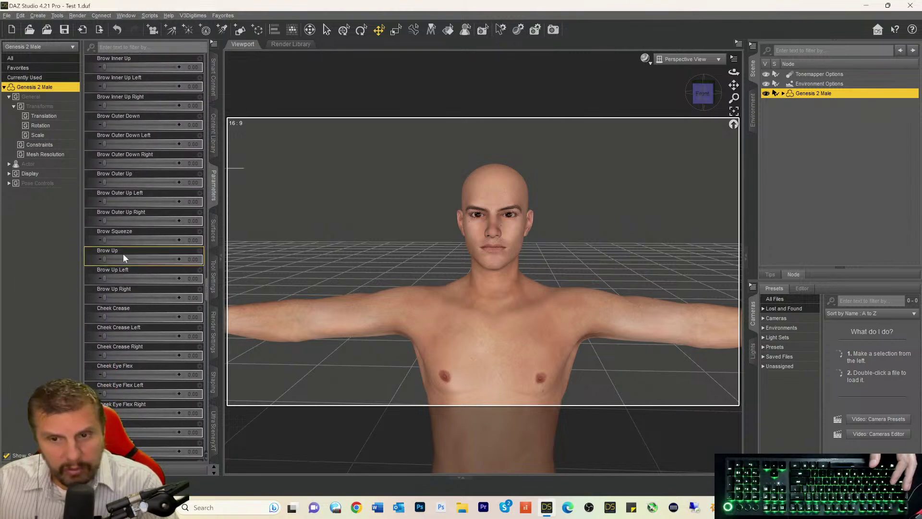
# - Return to the head shapes and set the Michael 4 Head morph to 1.00
pyautogui.scroll(12, 125, 247)
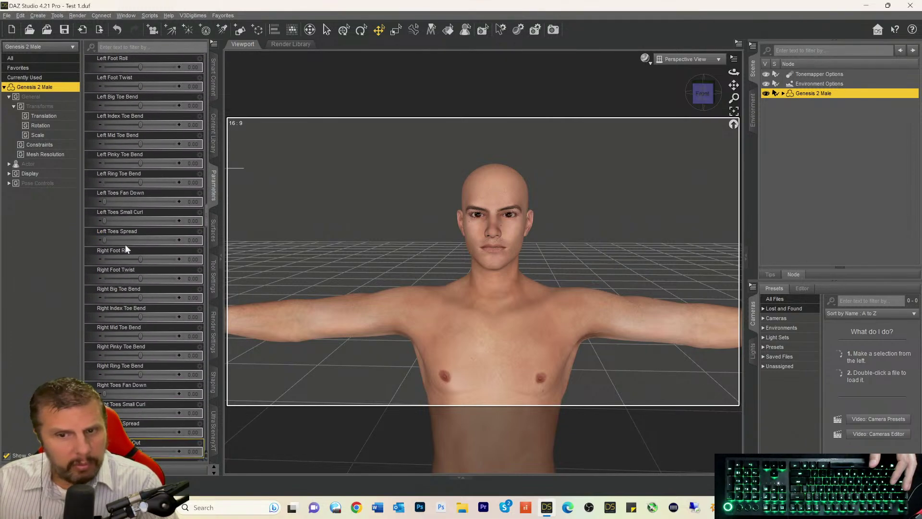
pyautogui.scroll(1, 124, 245)
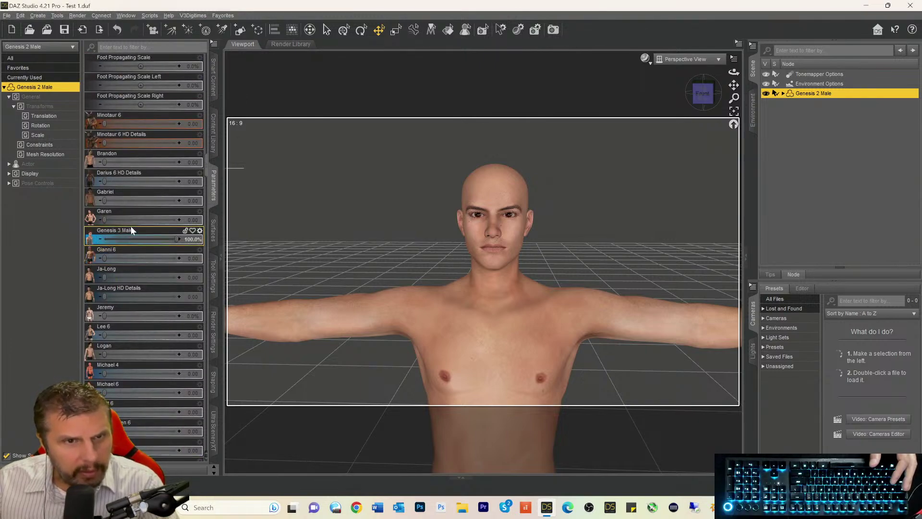
pyautogui.scroll(5, 131, 226)
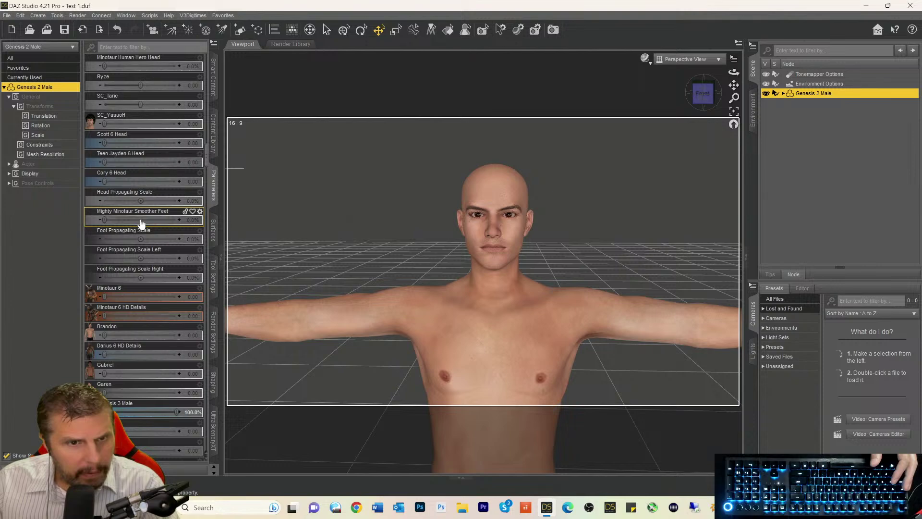
pyautogui.scroll(6, 127, 232)
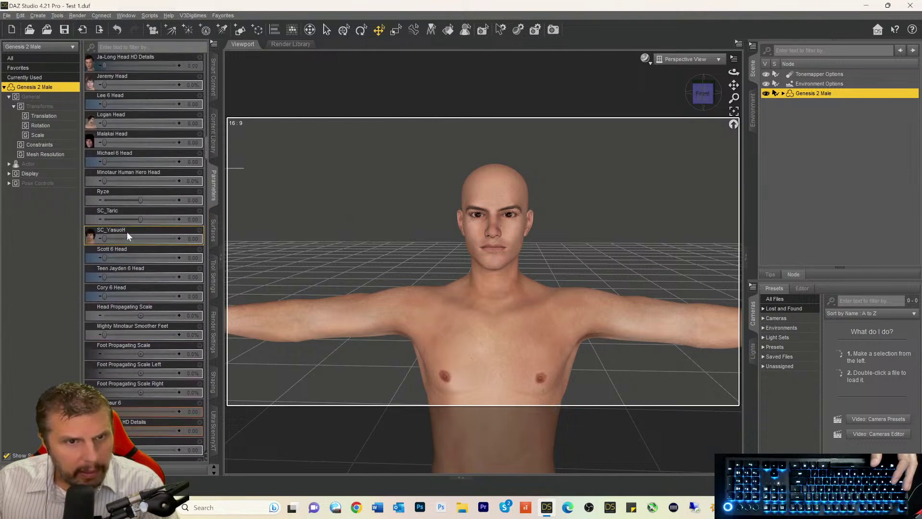
pyautogui.scroll(3, 126, 232)
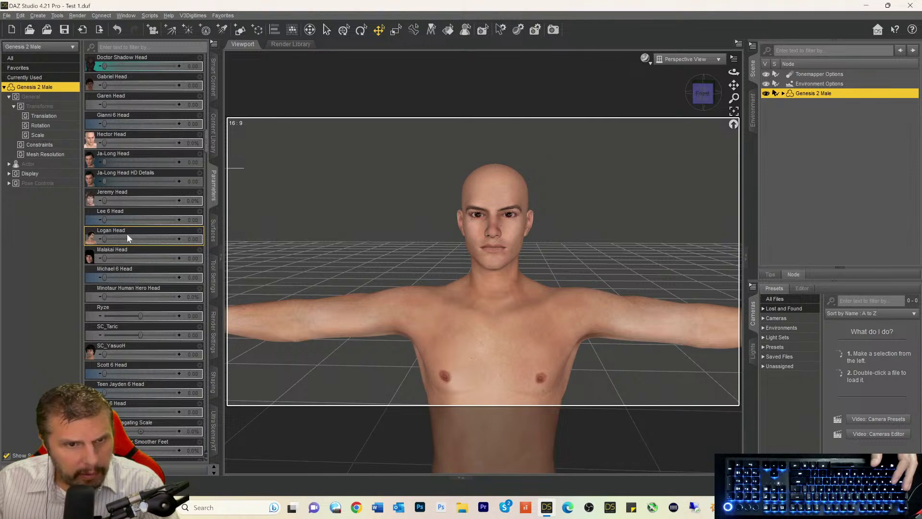
pyautogui.scroll(4, 127, 234)
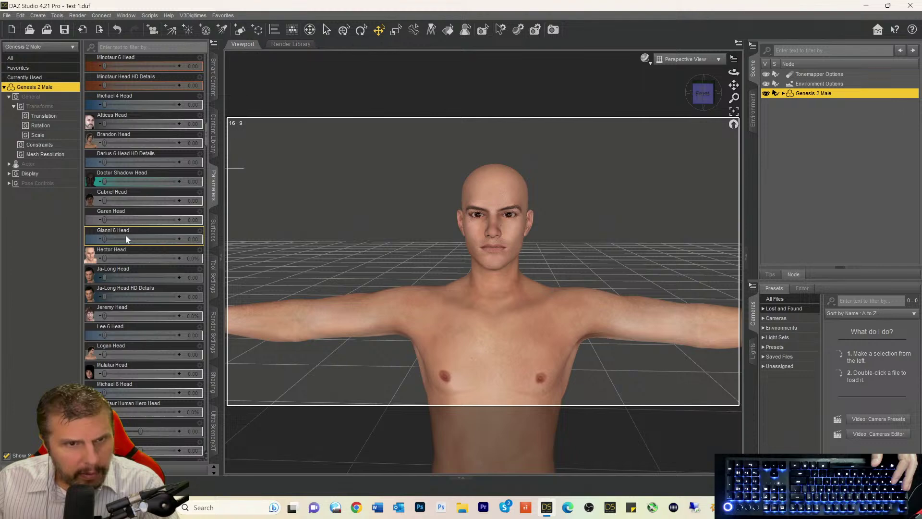
pyautogui.scroll(2, 126, 235)
pyautogui.scroll(4, 125, 234)
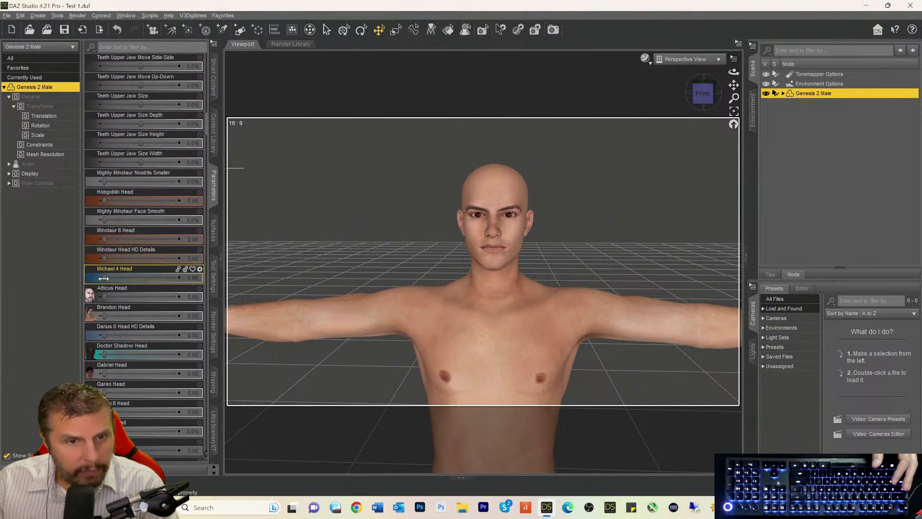
pyautogui.moveTo(111, 279); pyautogui.dragTo(179, 279)
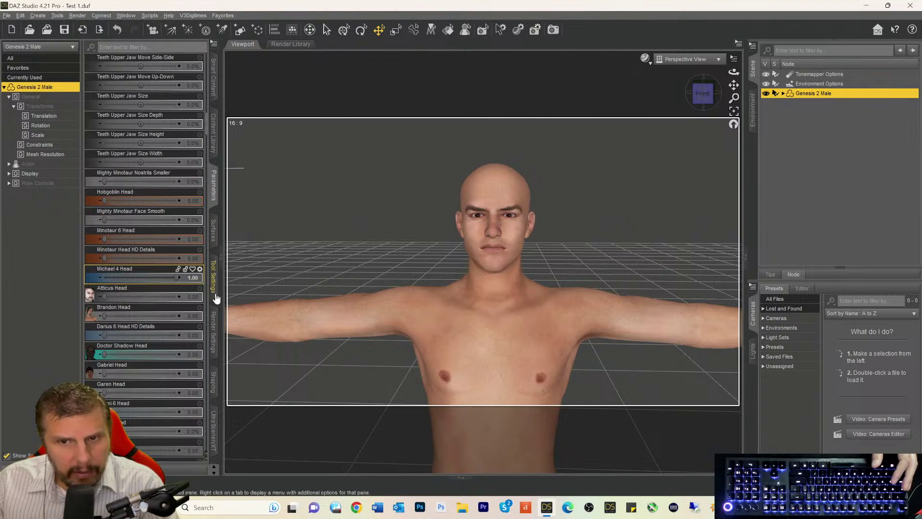
# - Show only the currently used parameters of the Genesis 2 Male
pyautogui.scroll(5, 148, 154)
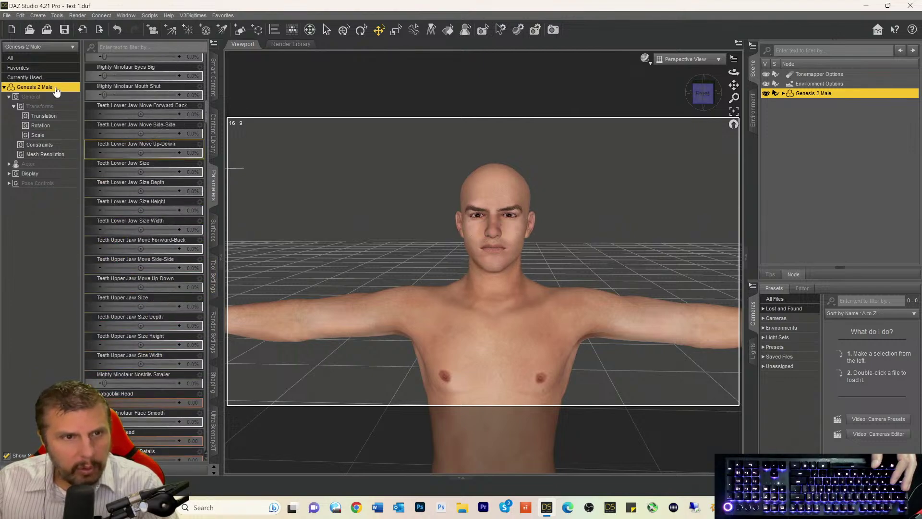
pyautogui.click(48, 79)
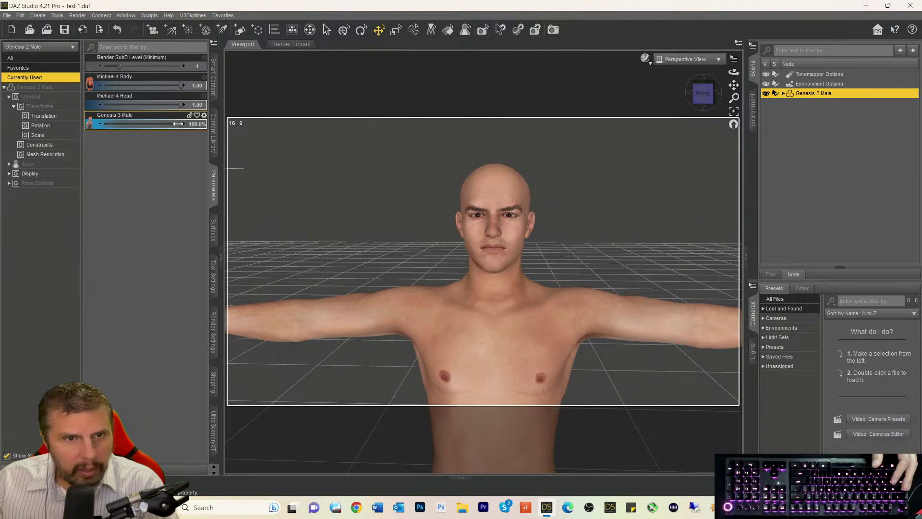
# - Set the Genesis 3 Male shape to -100% and the Michael 4 Head morph to 0.75
pyautogui.moveTo(178, 124); pyautogui.dragTo(87, 129)
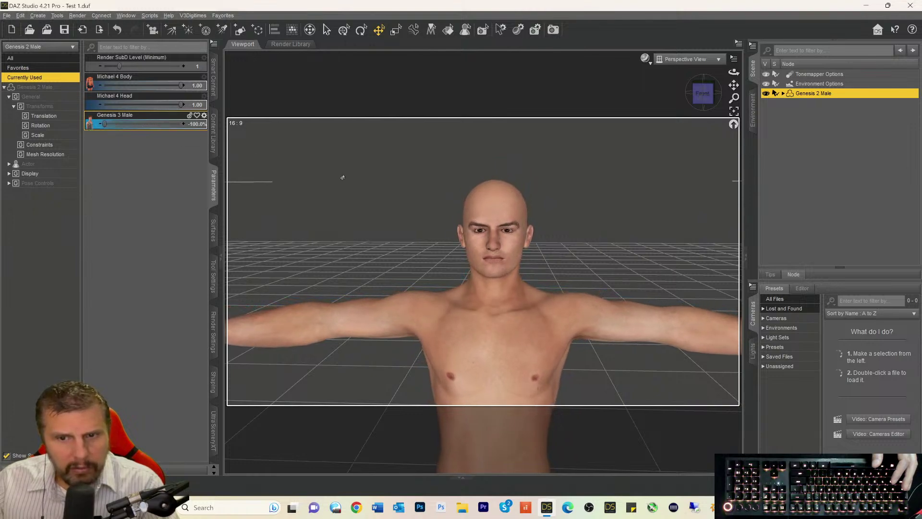
pyautogui.moveTo(703, 96)
pyautogui.mouseDown()
pyautogui.moveTo(734, 96)
pyautogui.moveTo(681, 97)
pyautogui.moveTo(701, 102)
pyautogui.mouseUp()
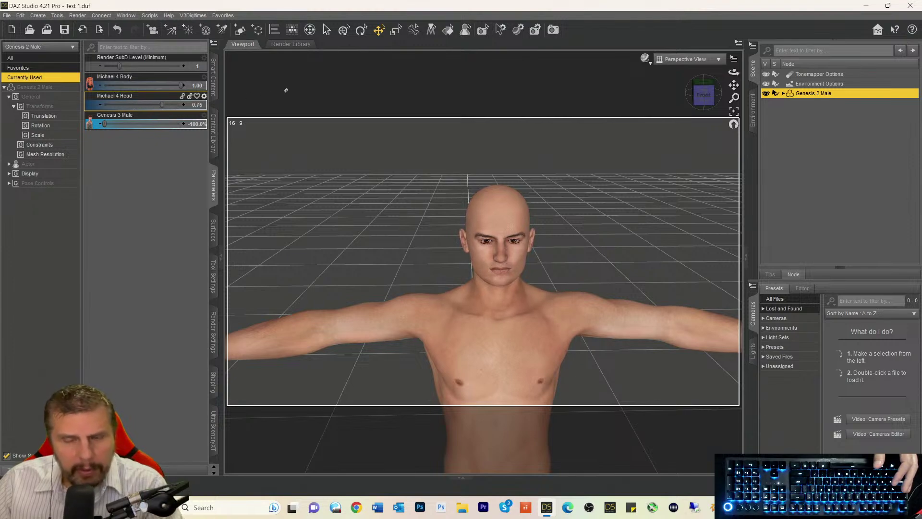
pyautogui.click(705, 94)
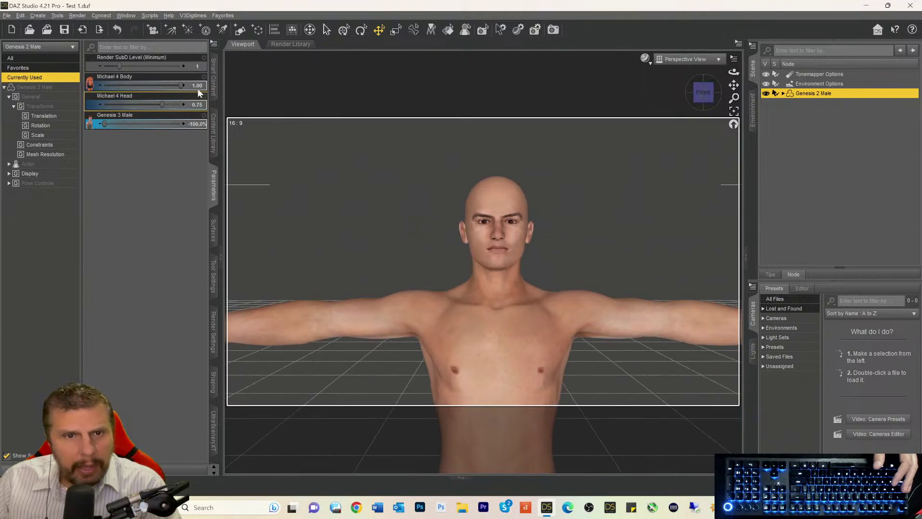
# - Apply the 03-sss-makeup01 material preset of Malakai for Lee 6 to the Genesis 2 Male
pyautogui.click(213, 90)
pyautogui.scroll(-5, 138, 230)
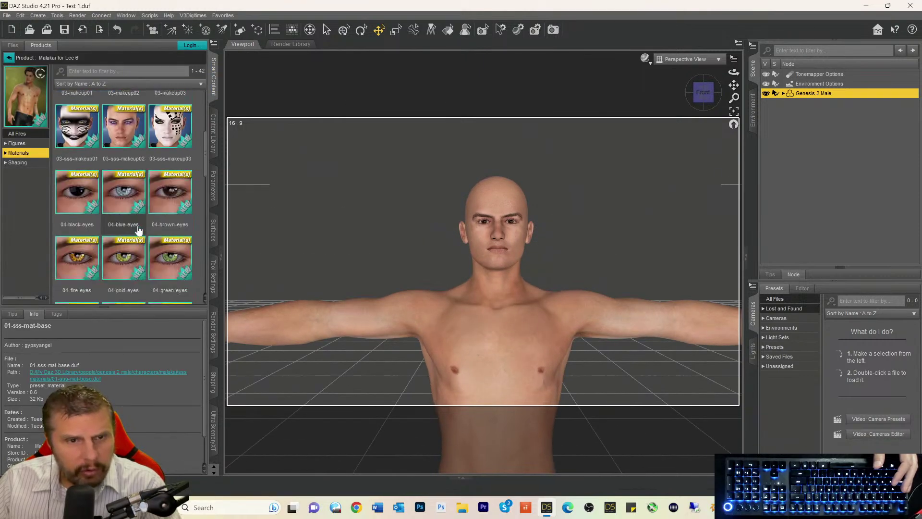
pyautogui.scroll(3, 138, 229)
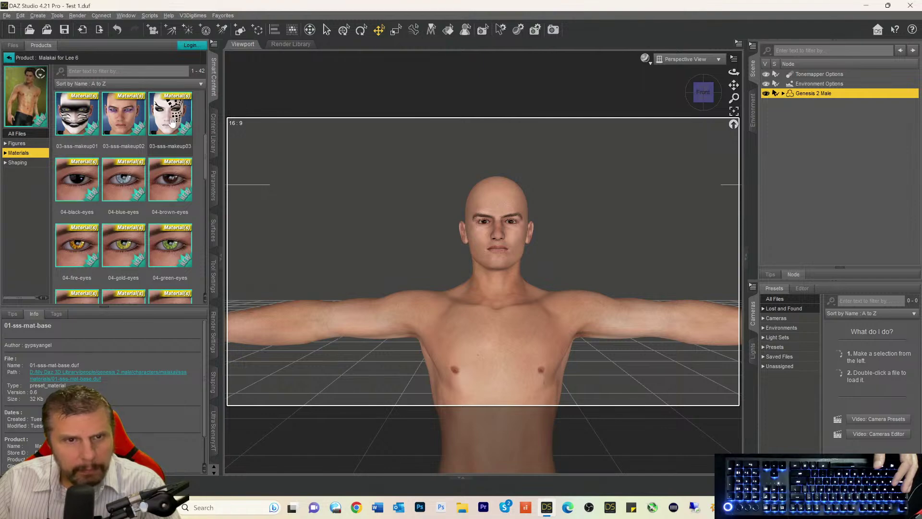
pyautogui.click(77, 116)
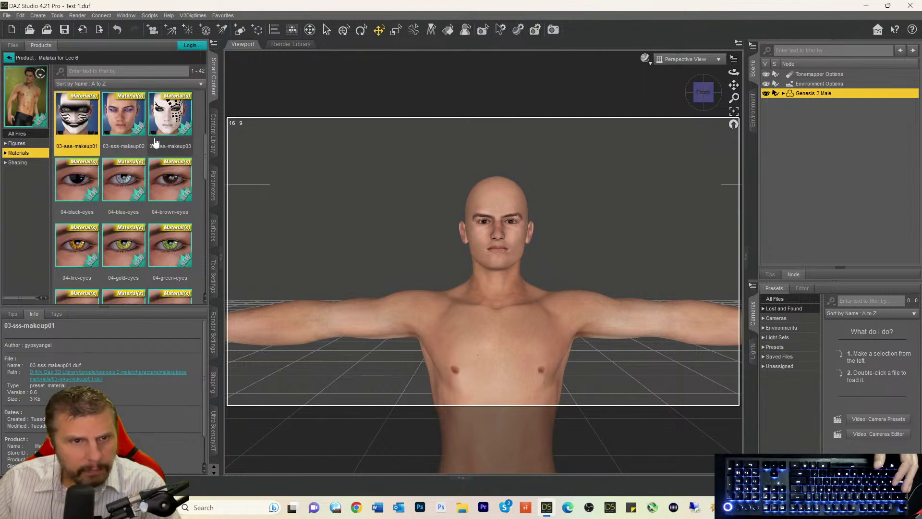
pyautogui.doubleClick(79, 119)
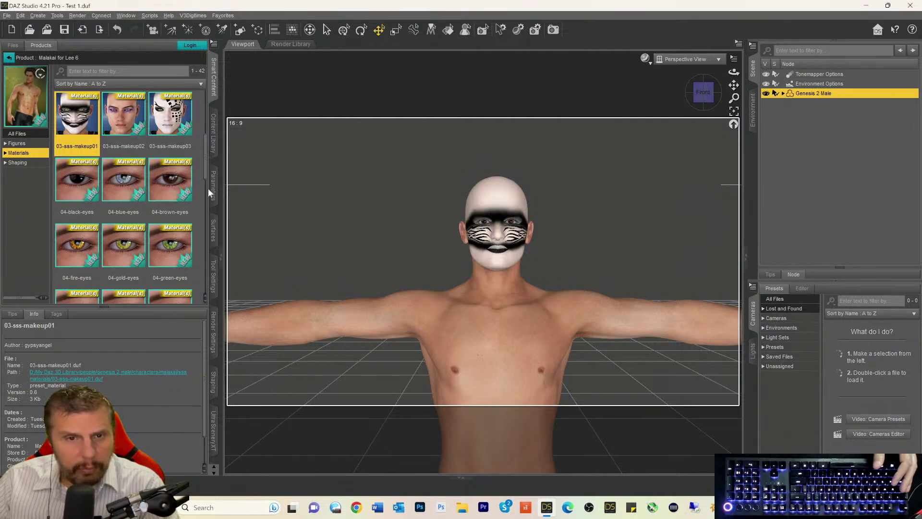
# - Examine the surface properties of the whole Genesis 2 Male, from the ambient settings down to the occlusion options
pyautogui.click(213, 229)
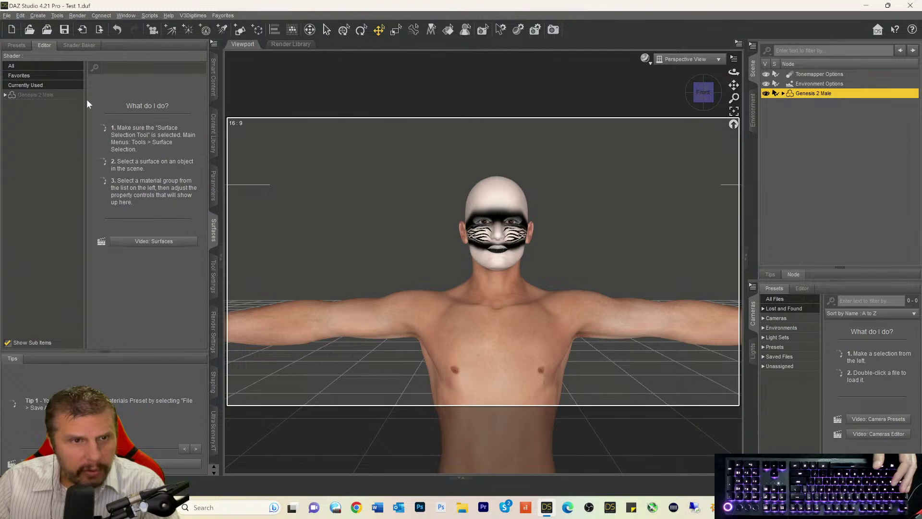
pyautogui.click(40, 96)
pyautogui.scroll(-8, 149, 185)
pyautogui.scroll(8, 150, 185)
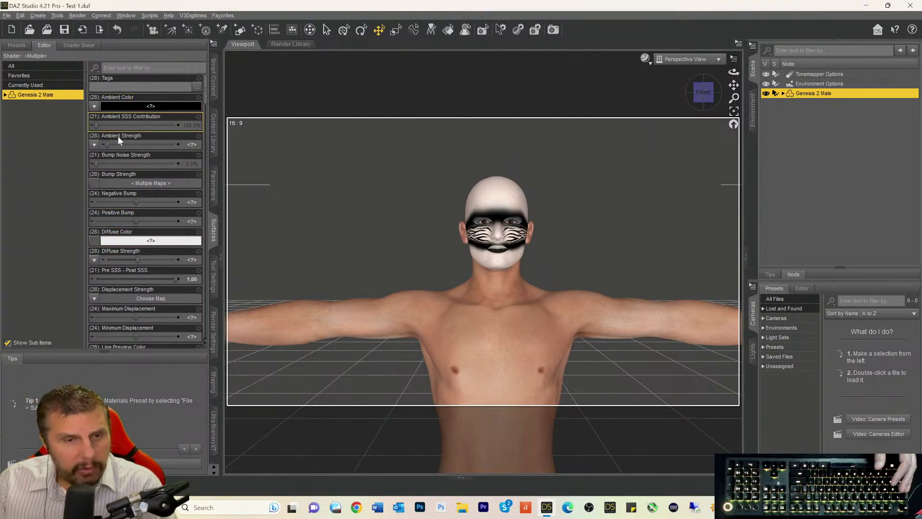
pyautogui.scroll(-5, 116, 202)
pyautogui.scroll(-10, 116, 212)
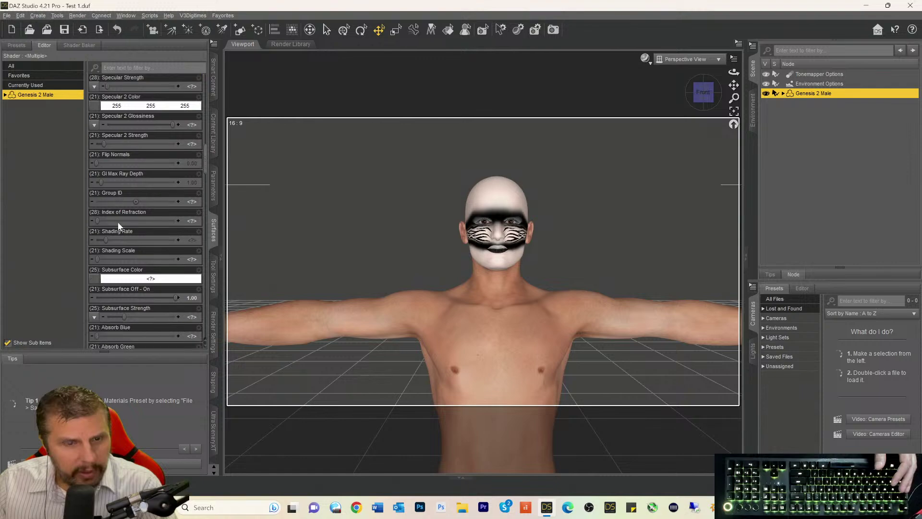
pyautogui.scroll(-10, 125, 293)
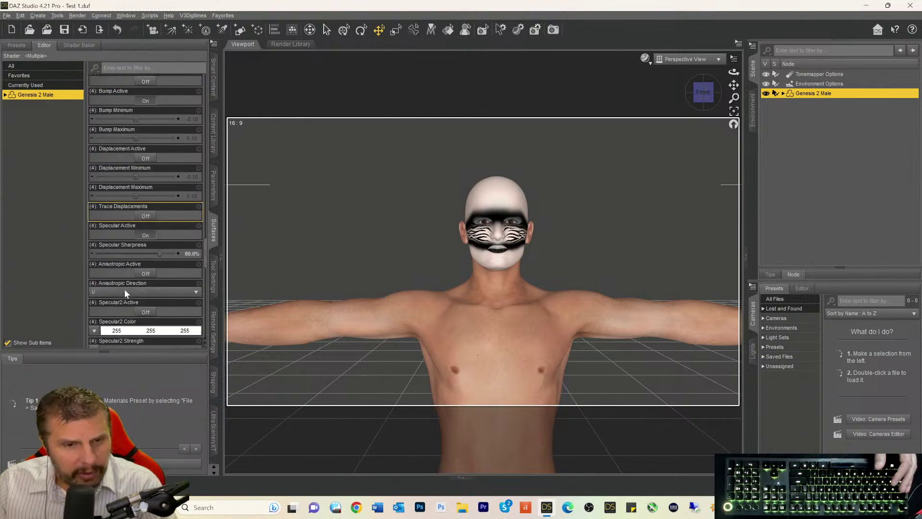
pyautogui.scroll(-10, 125, 289)
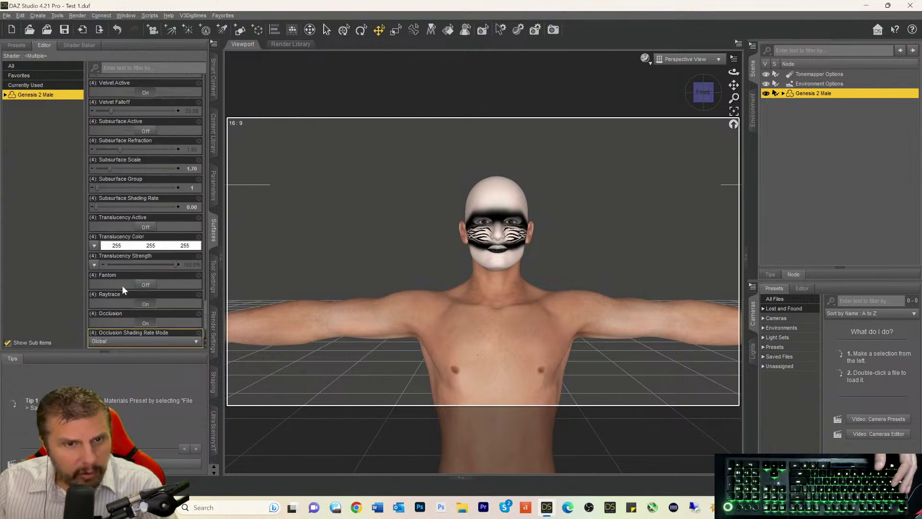
pyautogui.scroll(20, 118, 264)
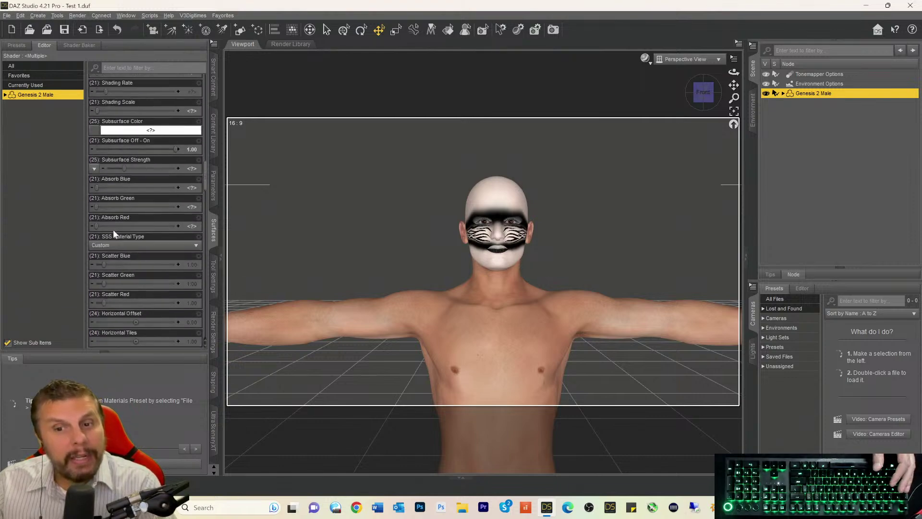
pyautogui.scroll(5, 110, 215)
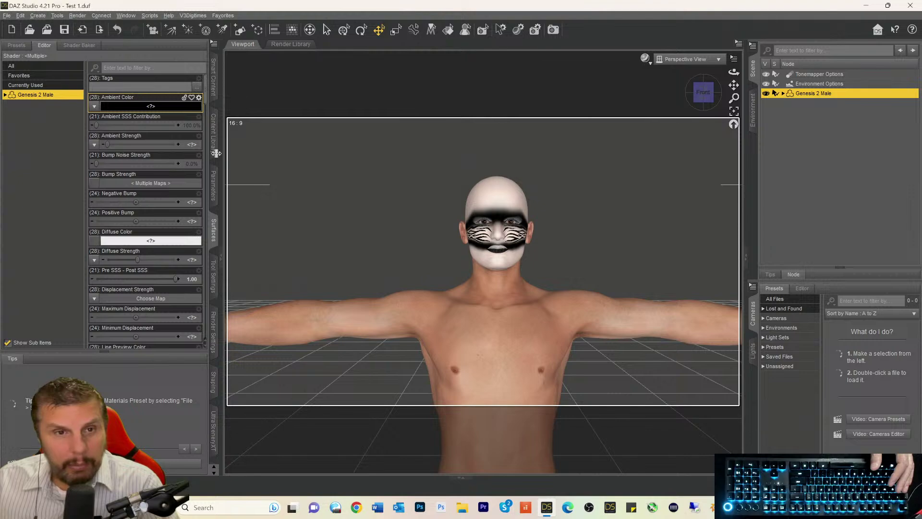
# - Try the 04-sss-gold-eyes material preset on the figure and replace it with 04-sss-fire-eyes
pyautogui.click(213, 86)
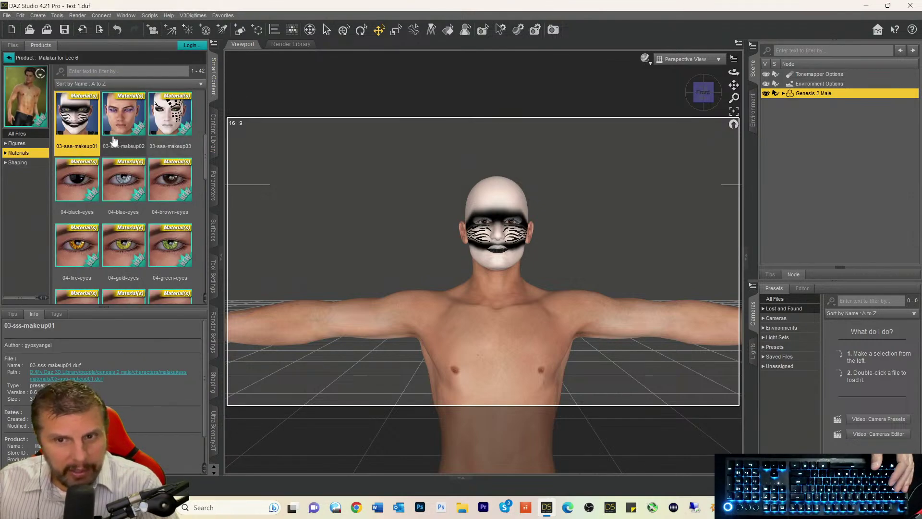
pyautogui.scroll(-3, 117, 144)
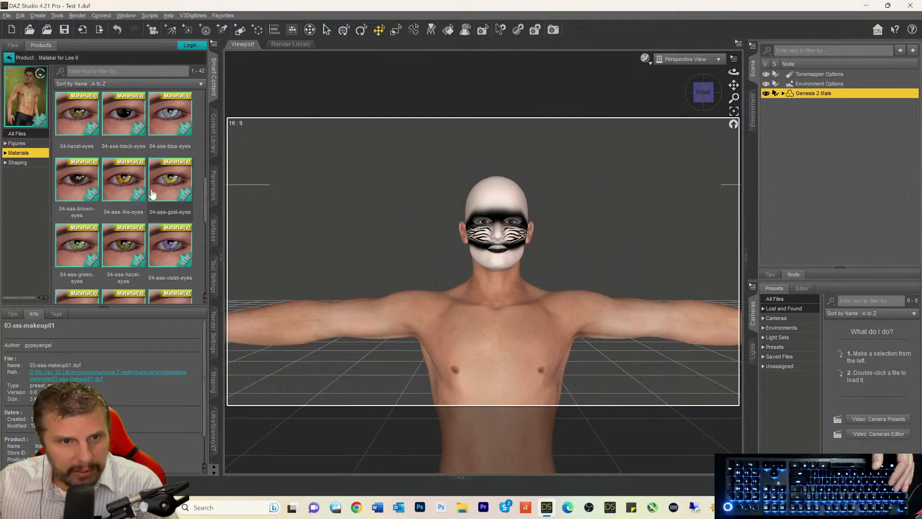
pyautogui.scroll(-3, 152, 194)
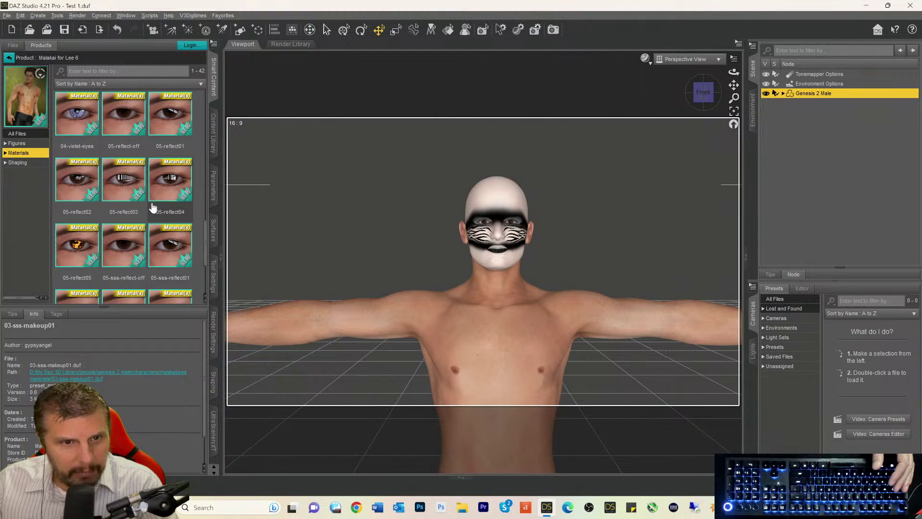
pyautogui.scroll(3, 99, 225)
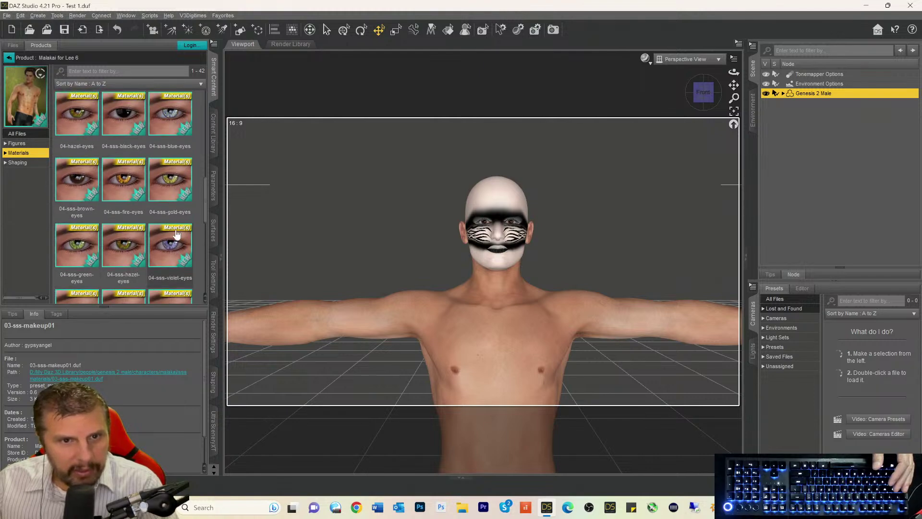
pyautogui.click(172, 186)
pyautogui.doubleClick(172, 187)
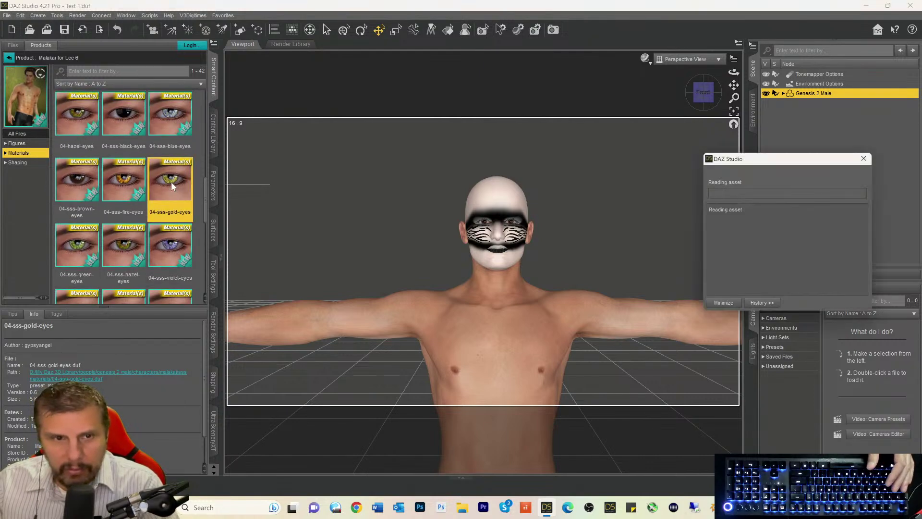
pyautogui.doubleClick(115, 187)
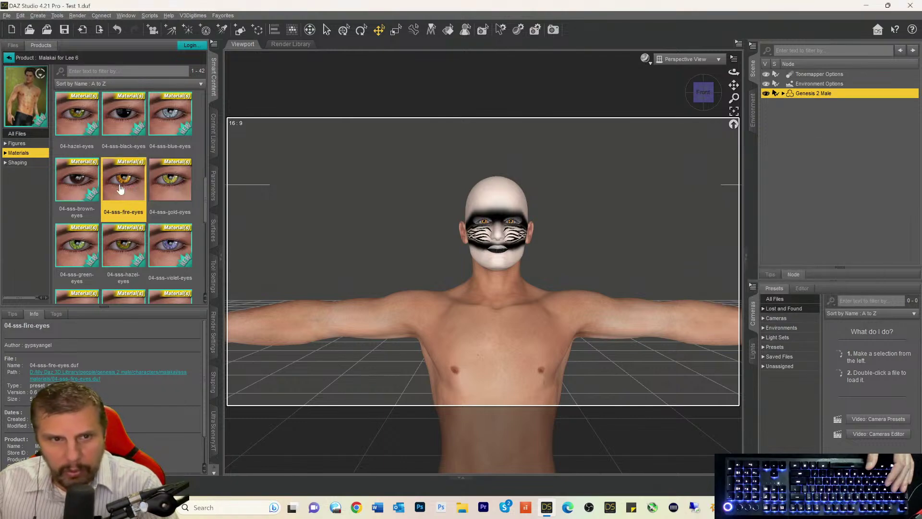
# - Apply the 05-sss-reflect03 eye reflection preset to the Genesis 2 Male
pyautogui.scroll(-3, 123, 188)
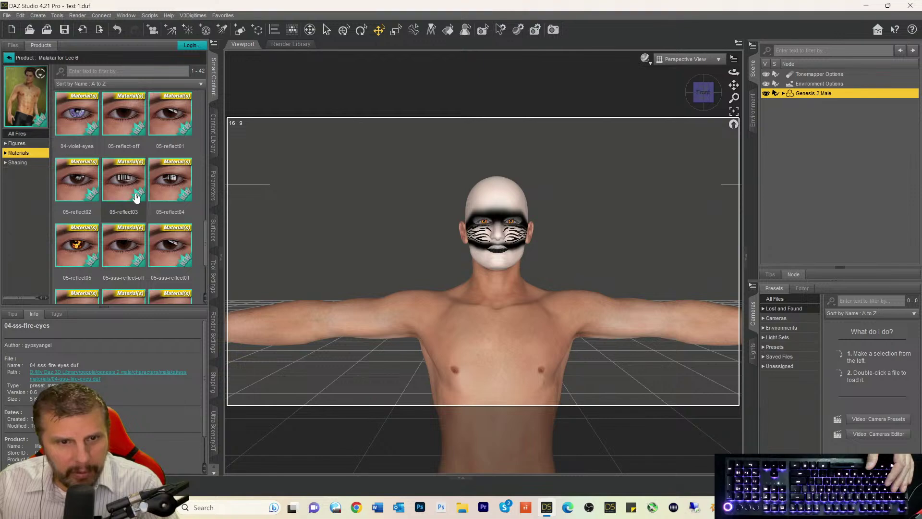
pyautogui.scroll(-2, 136, 197)
pyautogui.doubleClick(116, 201)
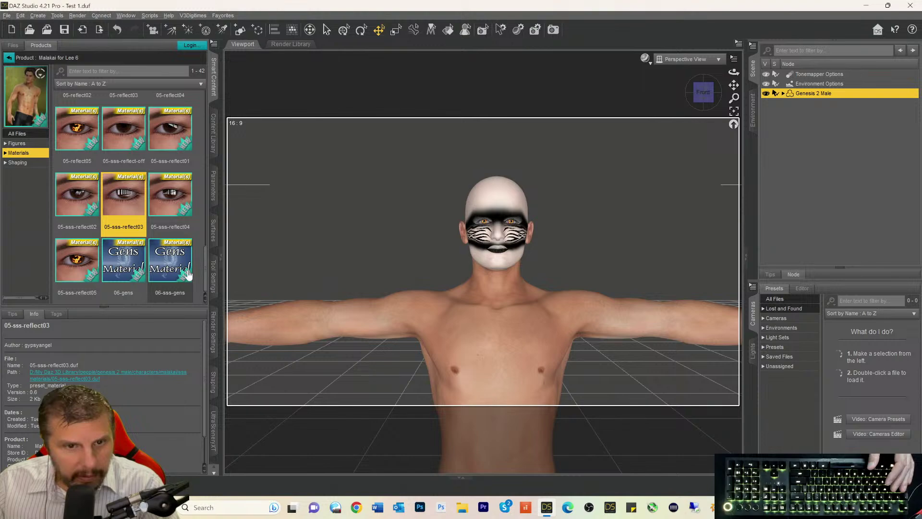
# - Try the non-SSS 04-fire-eyes and 04-hazel-eyes presets and return to 04-sss-fire-eyes
pyautogui.scroll(3, 122, 259)
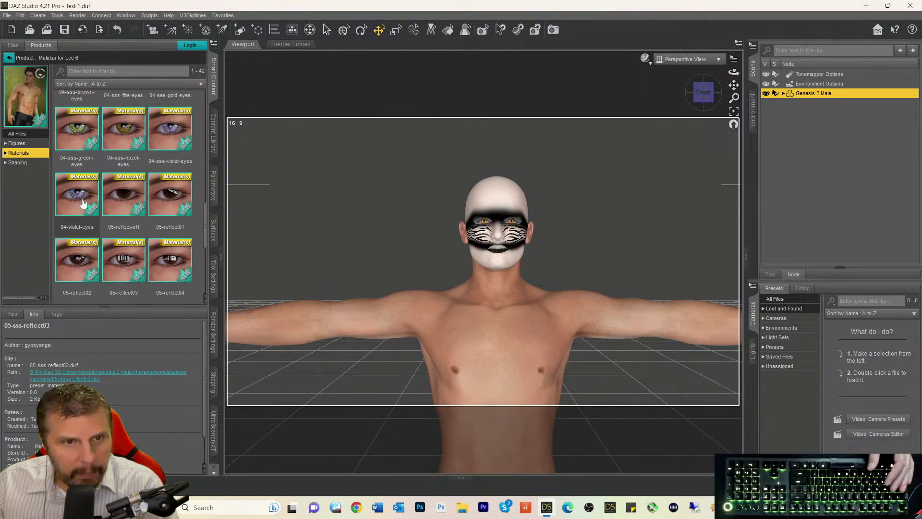
pyautogui.scroll(3, 103, 202)
pyautogui.scroll(3, 103, 197)
pyautogui.scroll(-3, 108, 203)
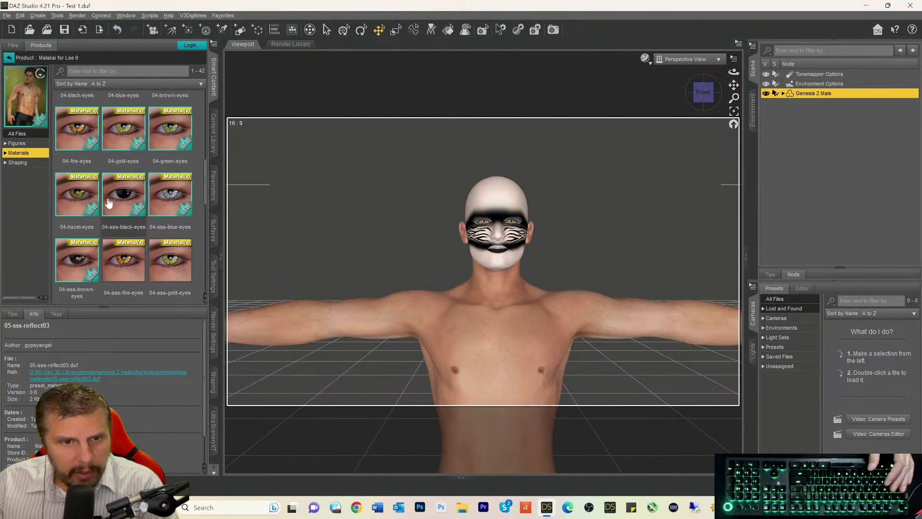
pyautogui.doubleClick(75, 153)
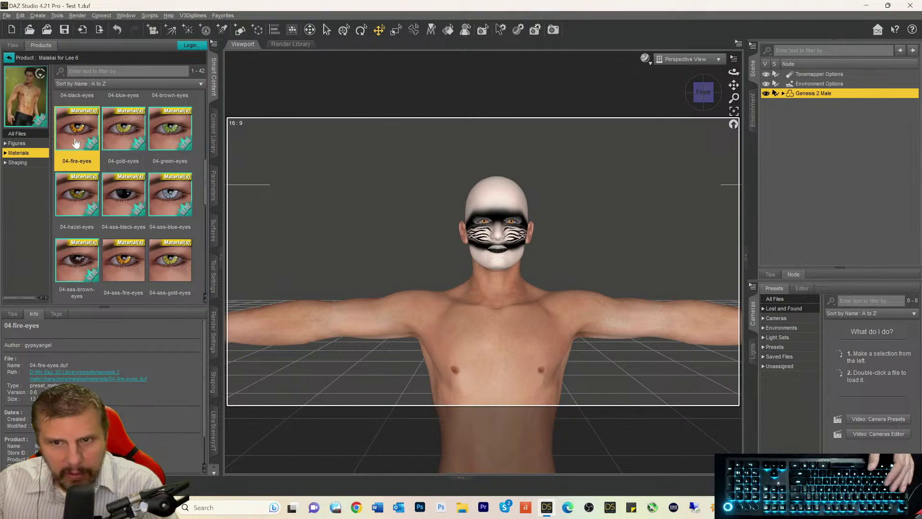
pyautogui.doubleClick(78, 202)
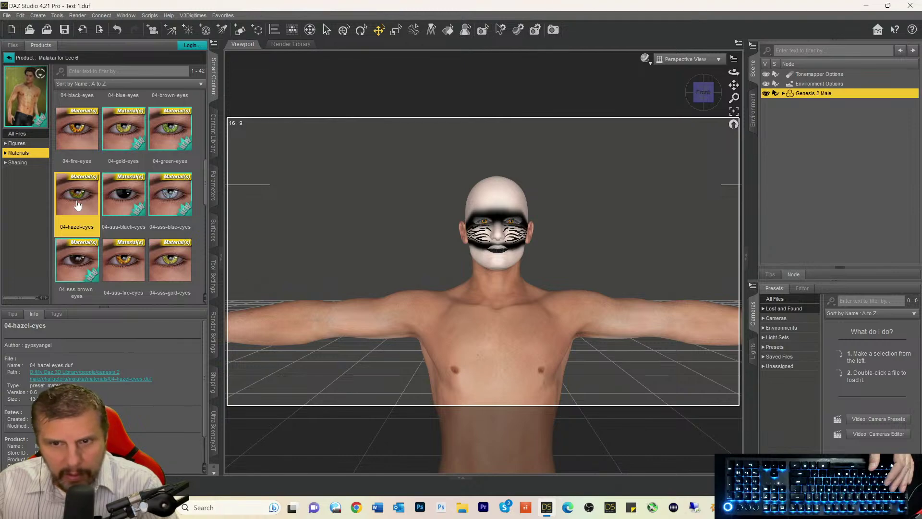
pyautogui.doubleClick(112, 255)
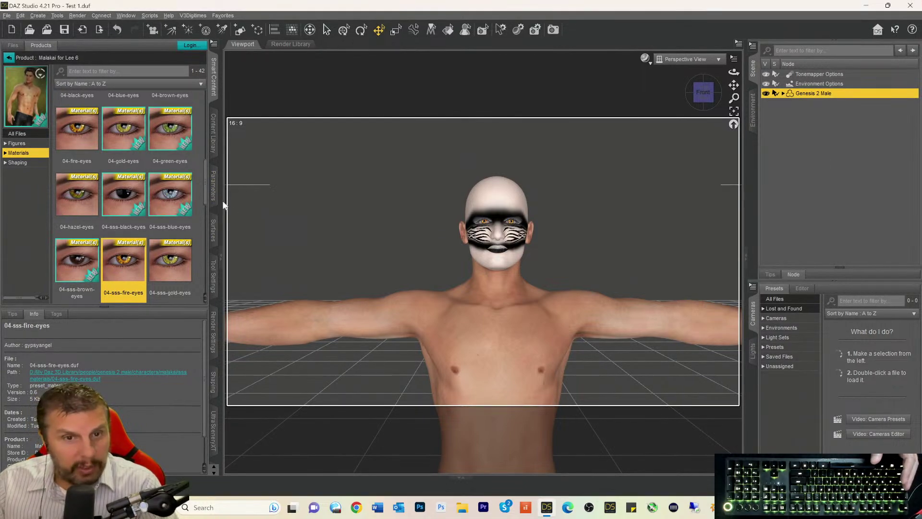
# - Convert all Genesis 2 Male surfaces with the 1CPBR Convert to PBRSkin - Create Translucency script
pyautogui.click(213, 229)
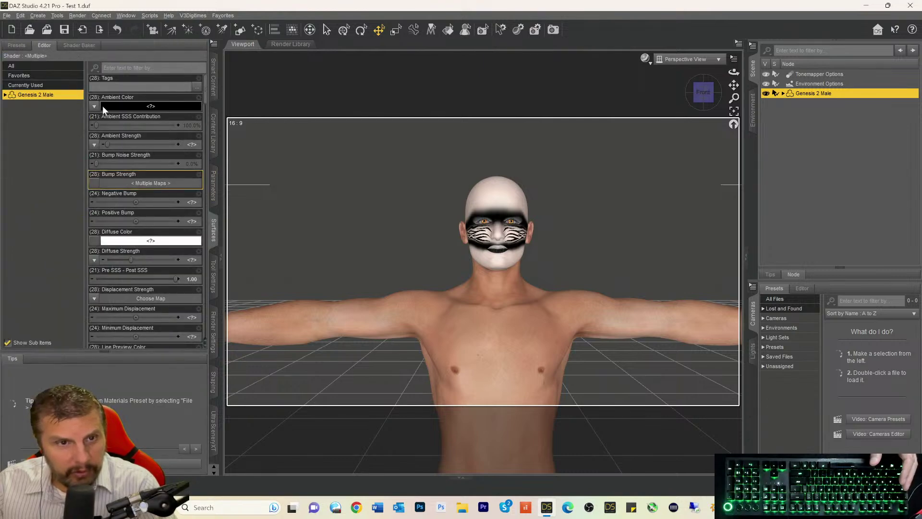
pyautogui.click(4, 95)
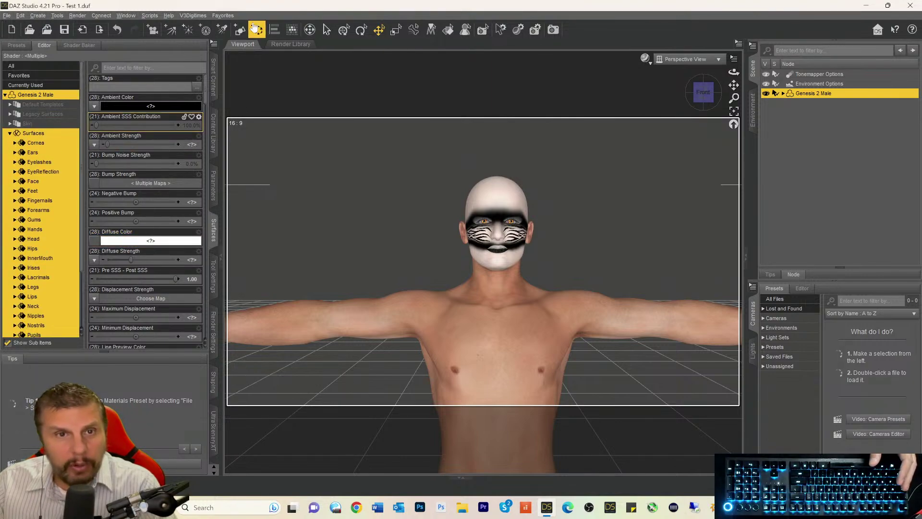
pyautogui.click(223, 16)
pyautogui.moveTo(222, 56)
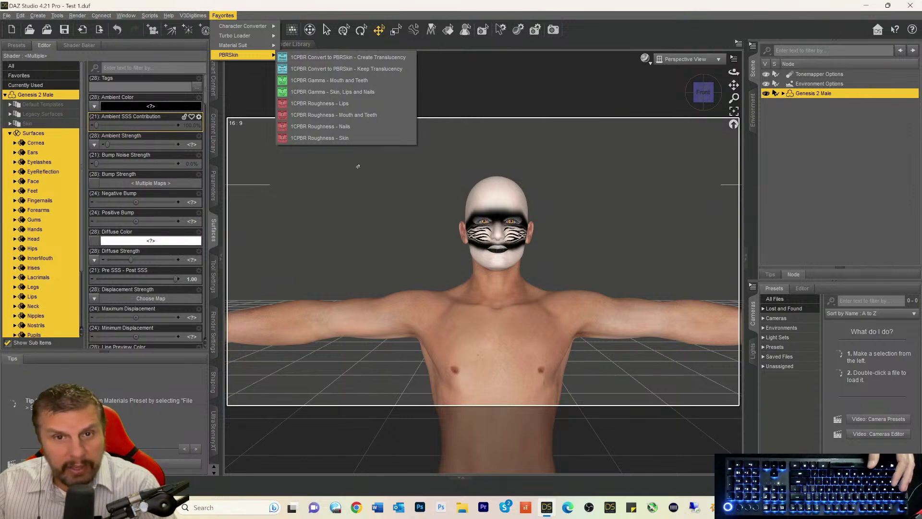
pyautogui.click(317, 58)
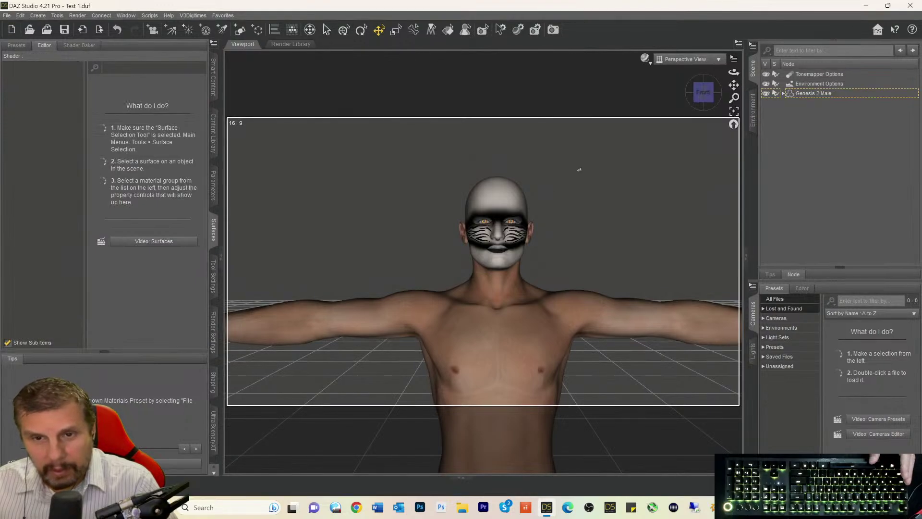
# - Frame the figure's head and torso and preview the converted skin in the NVIDIA Iray draw style
pyautogui.moveTo(685, 92); pyautogui.dragTo(764, 95)
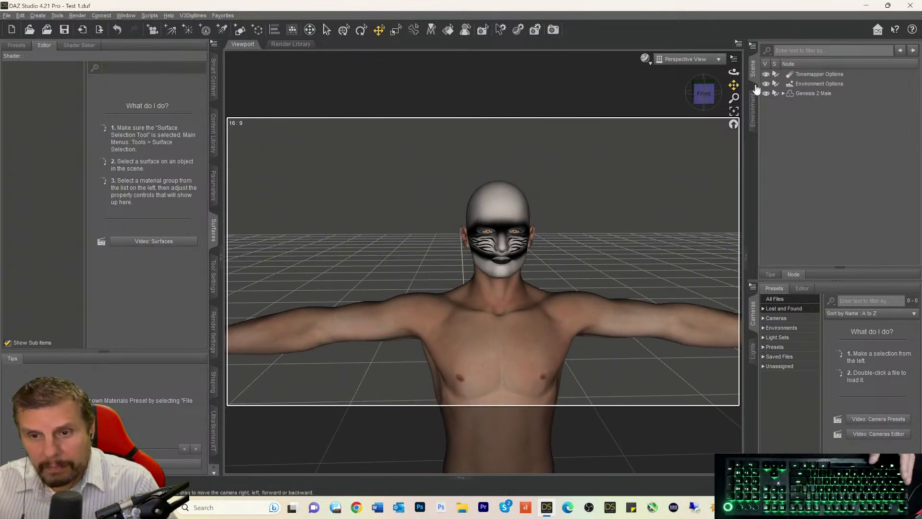
pyautogui.moveTo(733, 85); pyautogui.dragTo(737, 86)
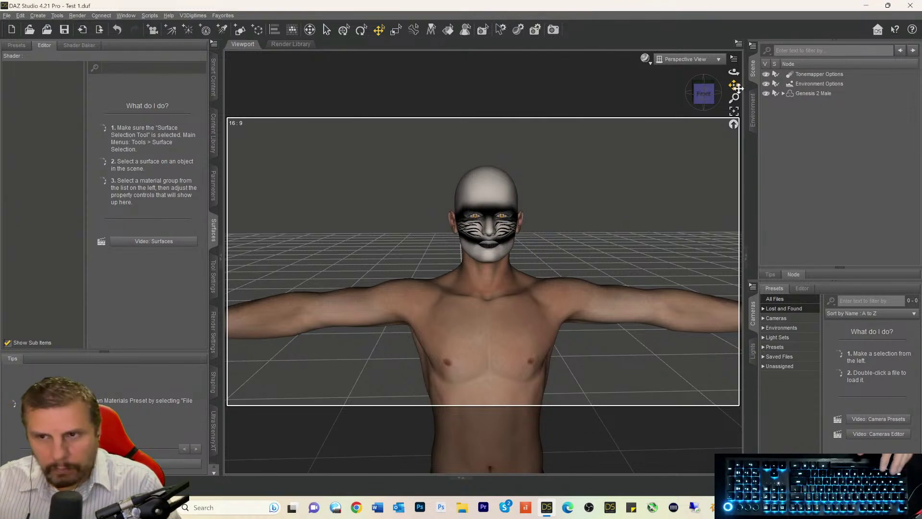
pyautogui.click(645, 59)
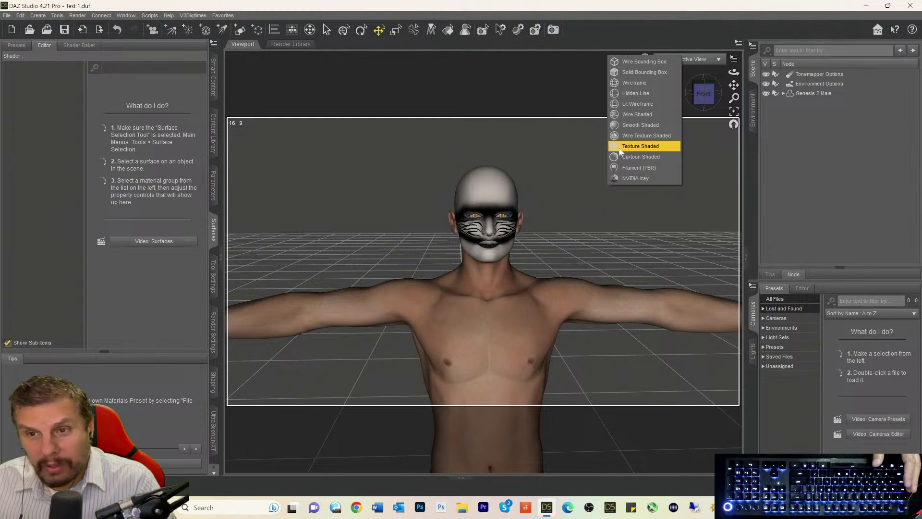
pyautogui.click(617, 178)
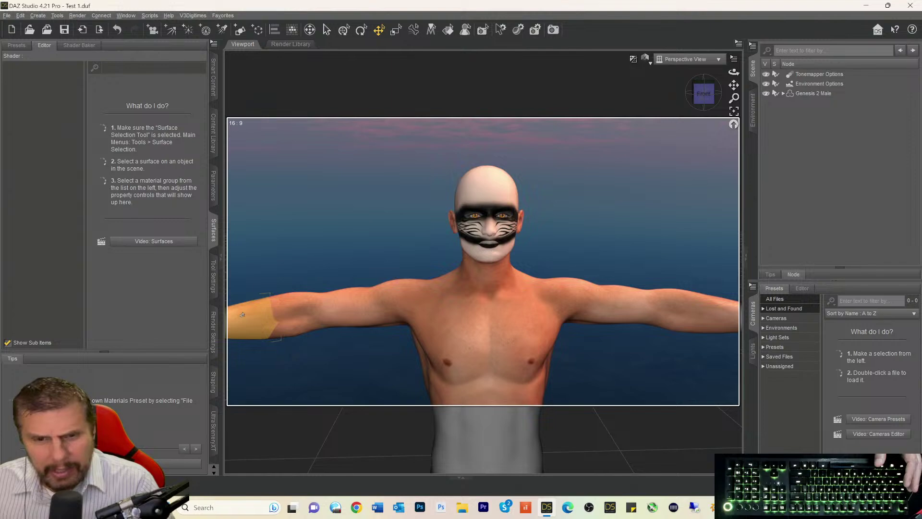
# - Select the Genesis 2 Male's Skin surface group and set its Translucency Weight to 0.94
pyautogui.moveTo(734, 85); pyautogui.dragTo(734, 105)
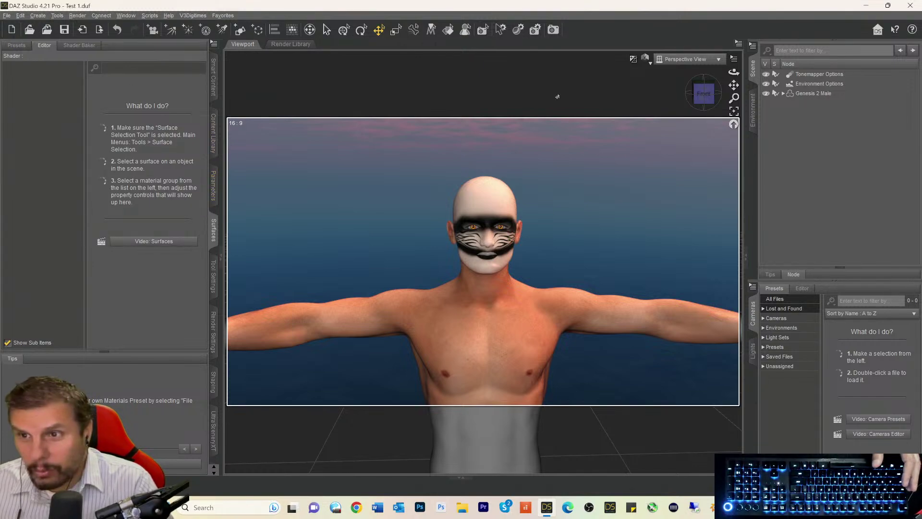
pyautogui.click(805, 97)
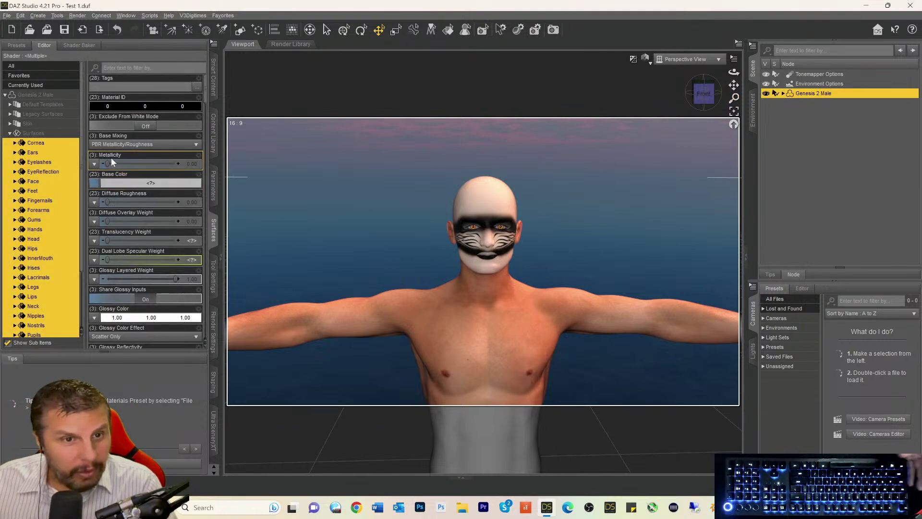
pyautogui.scroll(-10, 113, 153)
pyautogui.scroll(-10, 114, 214)
pyautogui.scroll(12, 115, 232)
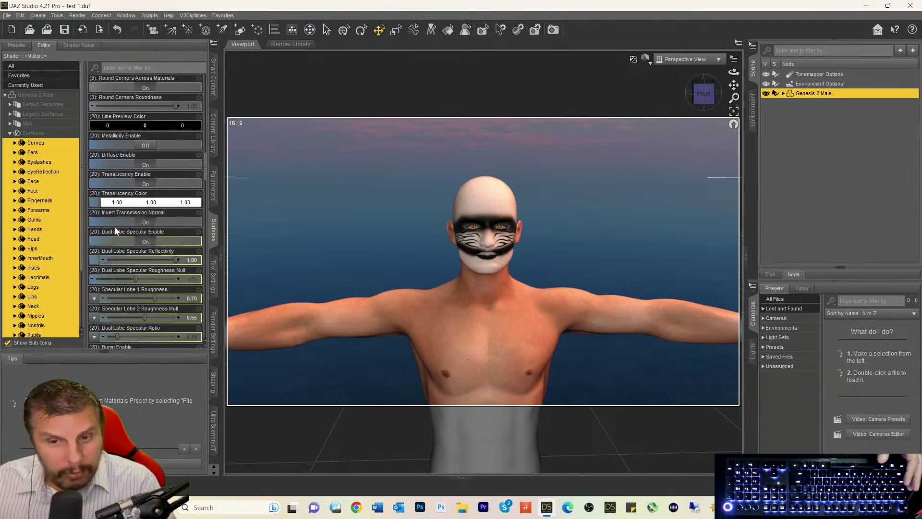
pyautogui.scroll(10, 114, 227)
pyautogui.scroll(1, 115, 226)
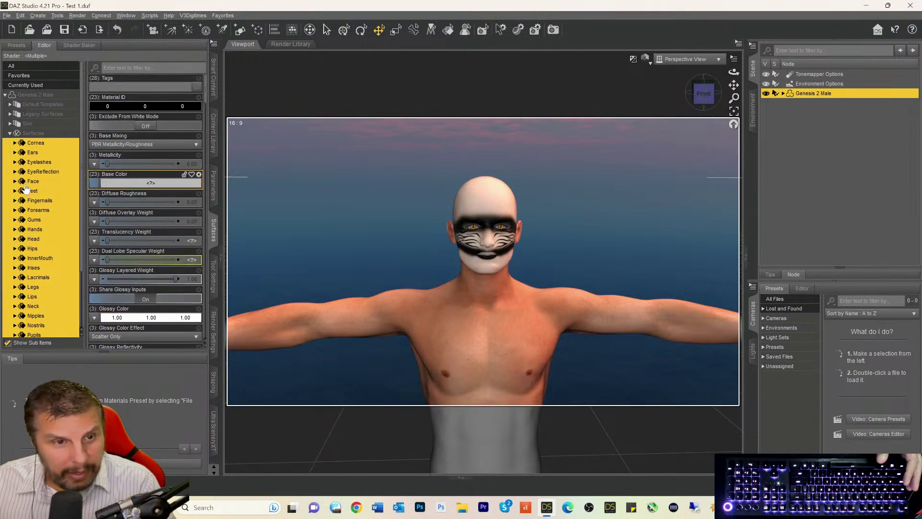
pyautogui.click(27, 123)
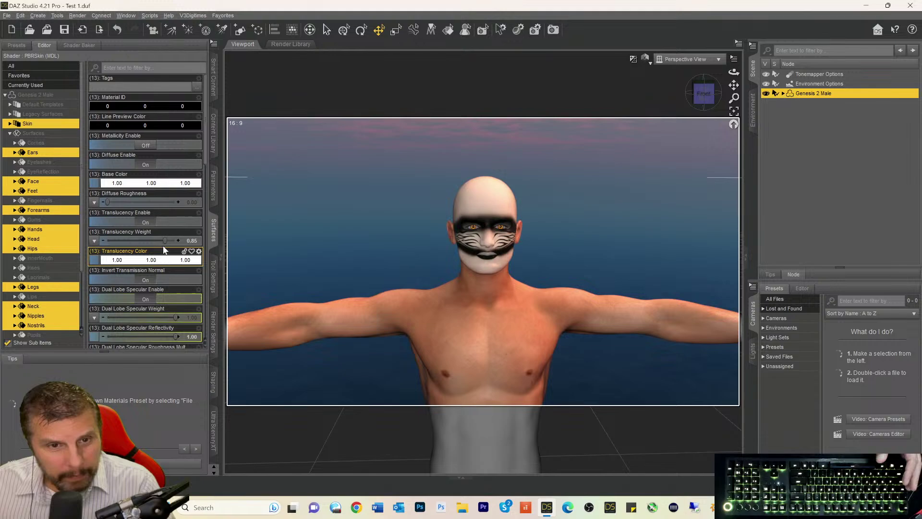
pyautogui.moveTo(164, 242)
pyautogui.moveTo(163, 242); pyautogui.dragTo(165, 241)
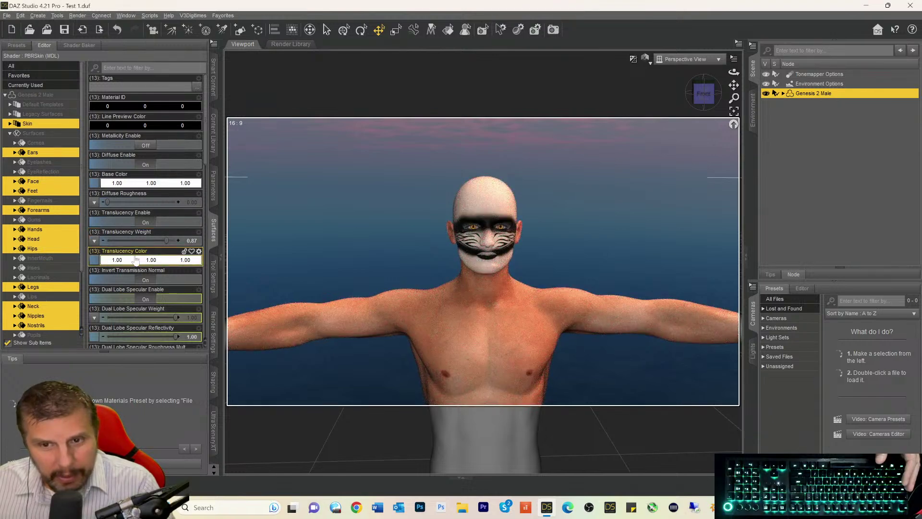
pyautogui.moveTo(165, 240); pyautogui.dragTo(170, 241)
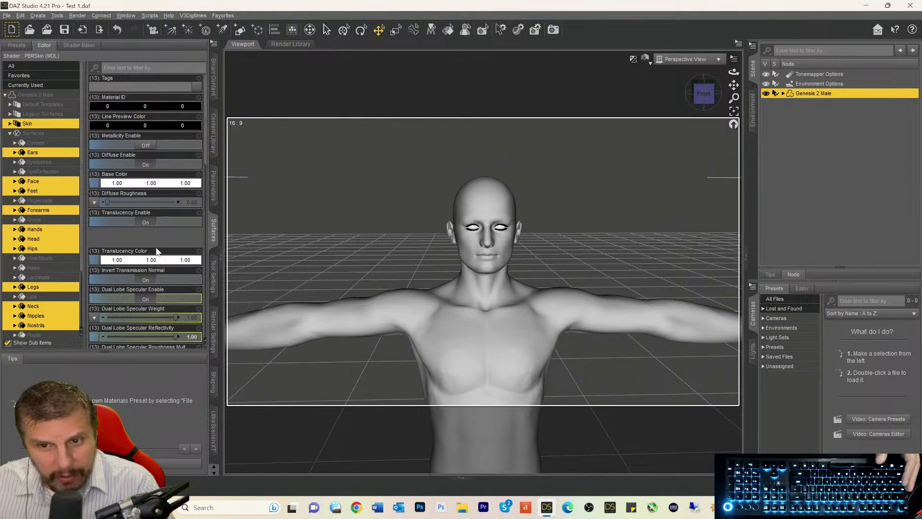
# - Darken the Skin group's Translucency Color to a grey of 0.77 in all three channels
pyautogui.click(129, 261)
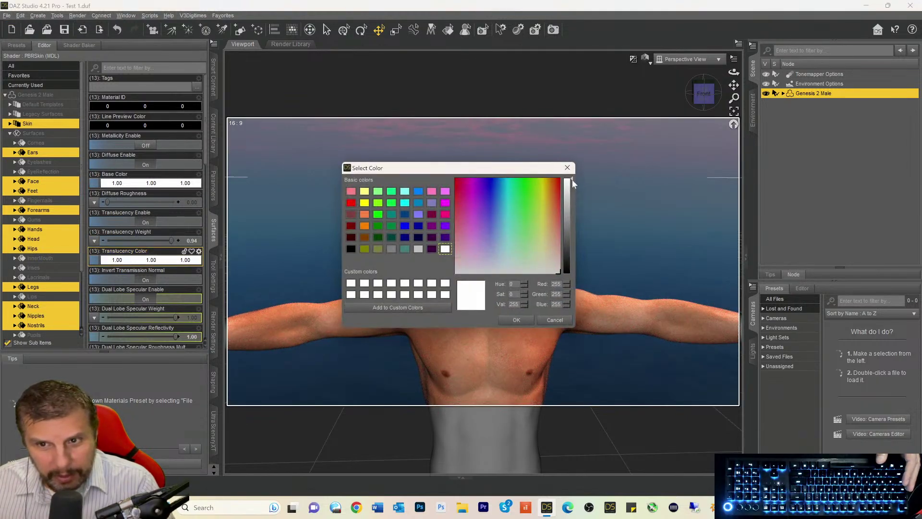
pyautogui.moveTo(572, 178); pyautogui.dragTo(571, 188)
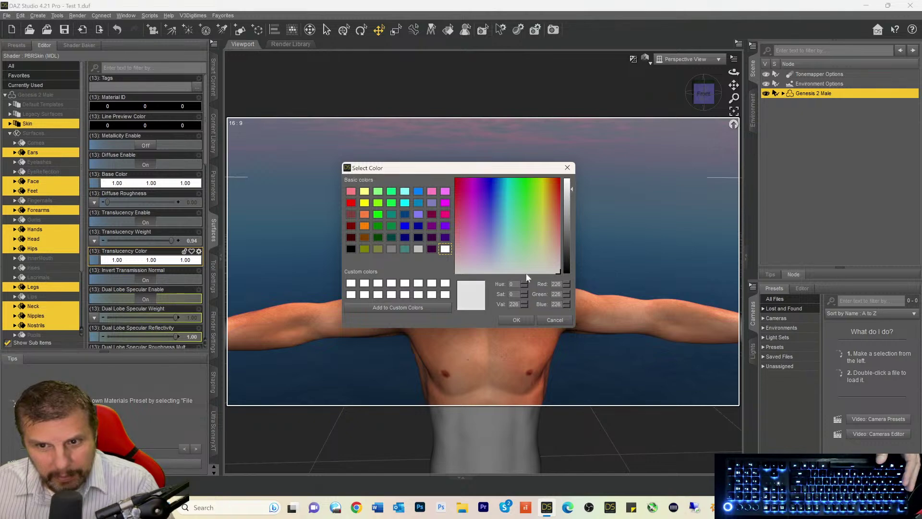
pyautogui.click(515, 321)
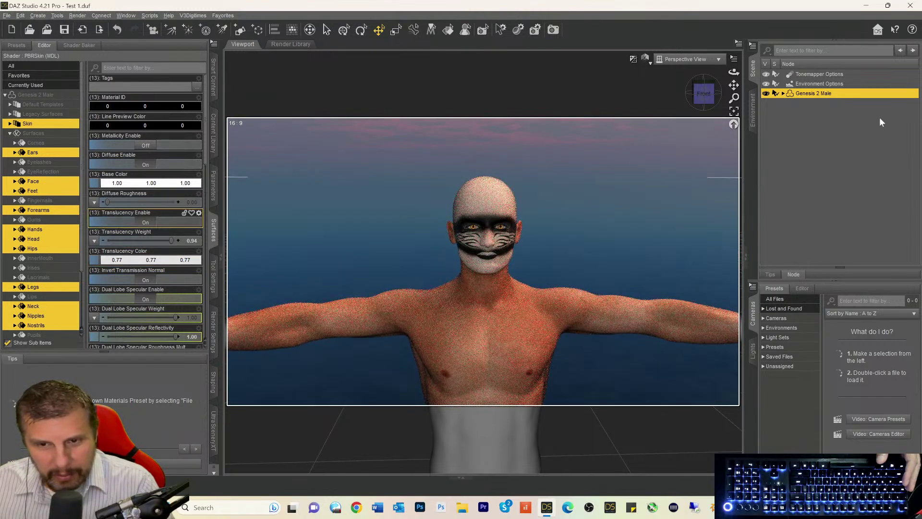
# - Examine the skin from the side and compare the shaders assigned to the Skin group and the Sclera, Pupils and Nostrils surfaces
pyautogui.moveTo(704, 95)
pyautogui.mouseDown()
pyautogui.moveTo(669, 104)
pyautogui.moveTo(701, 100)
pyautogui.mouseUp()
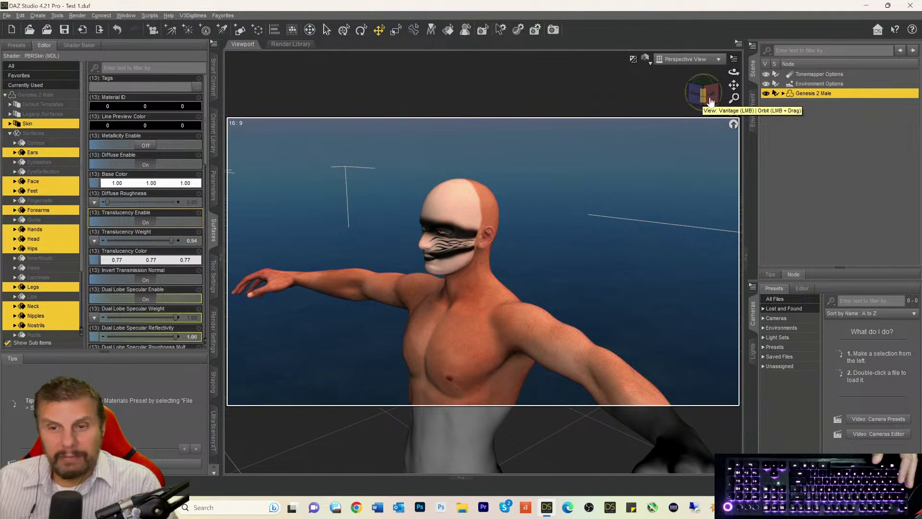
pyautogui.moveTo(734, 85)
pyautogui.mouseDown()
pyautogui.moveTo(750, 76)
pyautogui.moveTo(793, 132)
pyautogui.mouseUp()
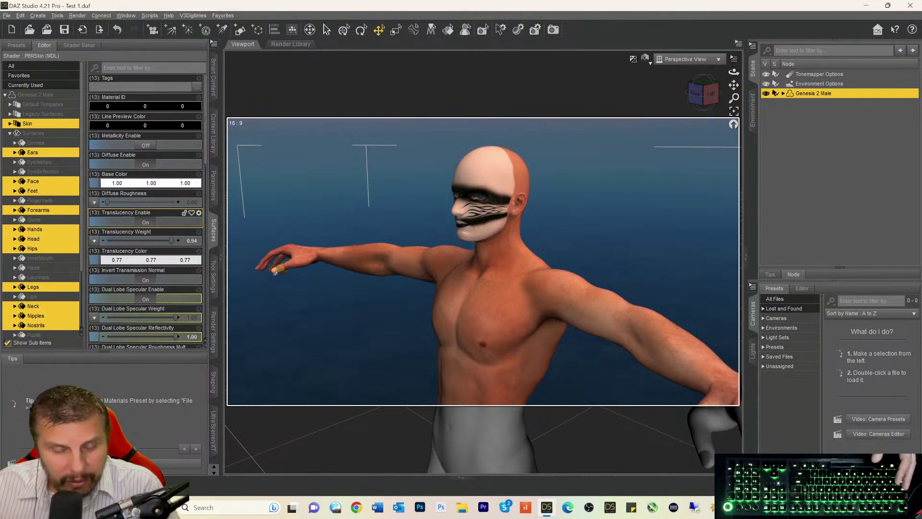
pyautogui.moveTo(704, 104); pyautogui.dragTo(713, 104)
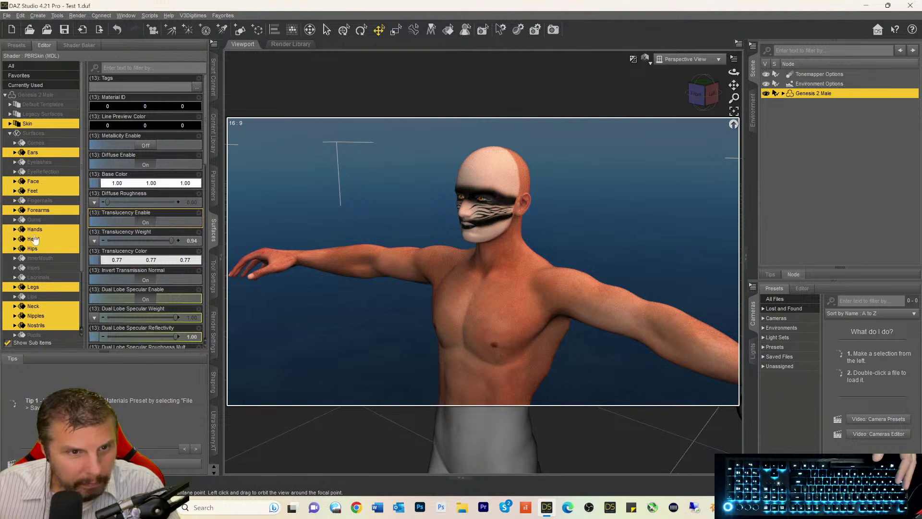
pyautogui.click(10, 125)
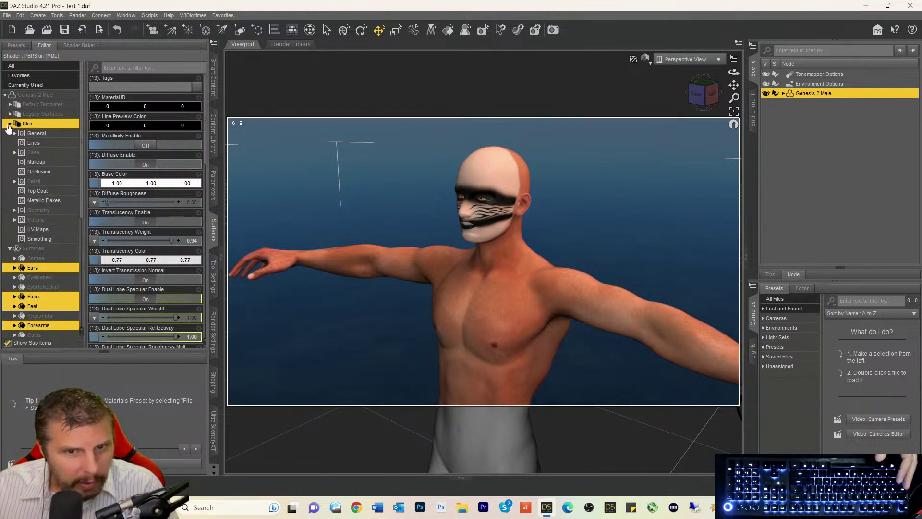
pyautogui.click(9, 124)
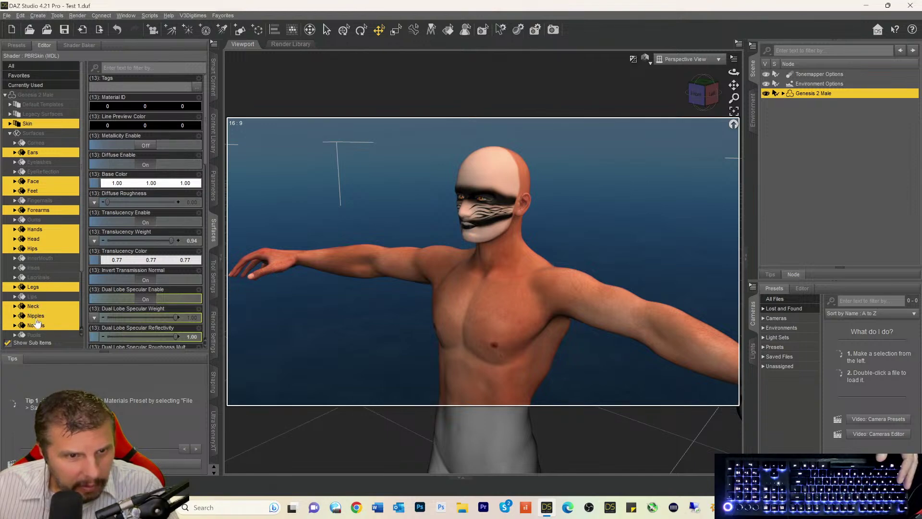
pyautogui.scroll(-3, 37, 321)
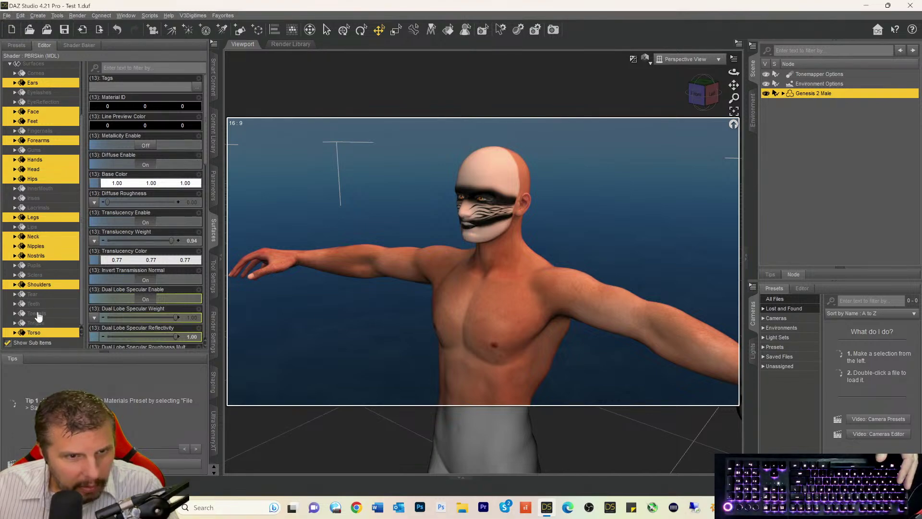
pyautogui.click(34, 274)
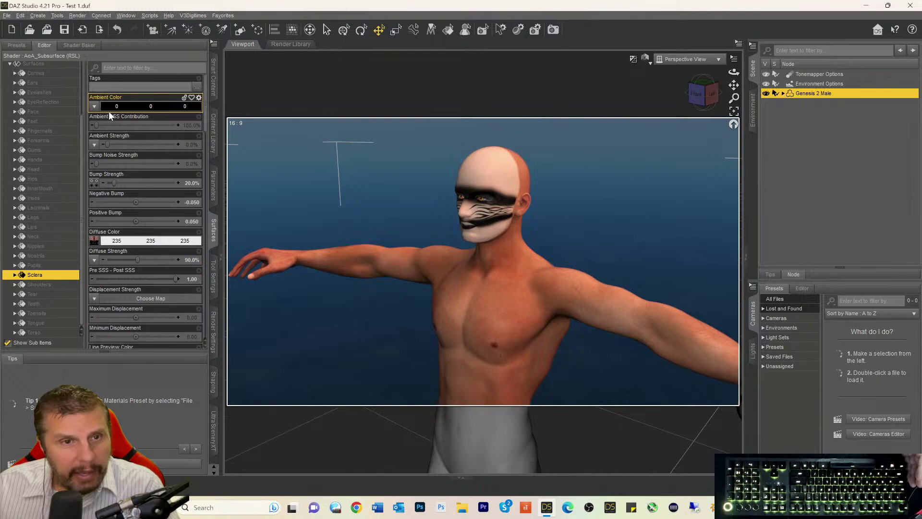
pyautogui.click(32, 267)
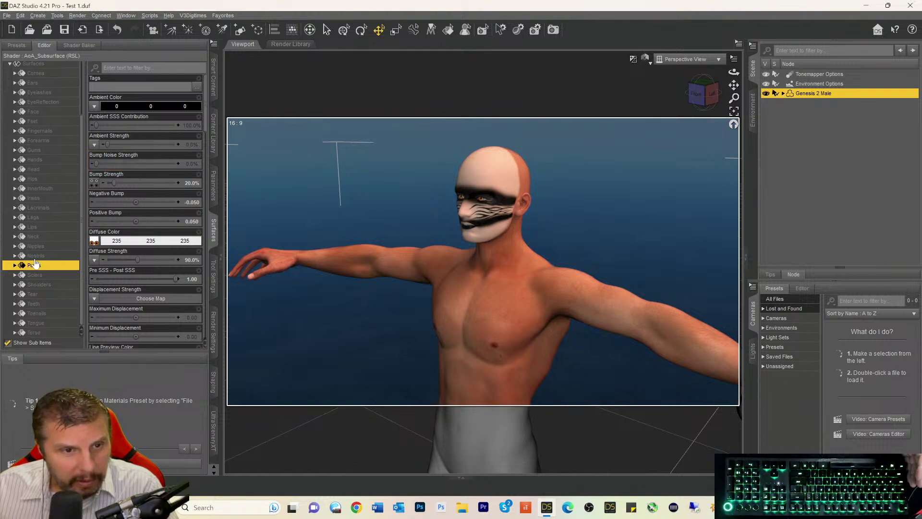
pyautogui.click(36, 256)
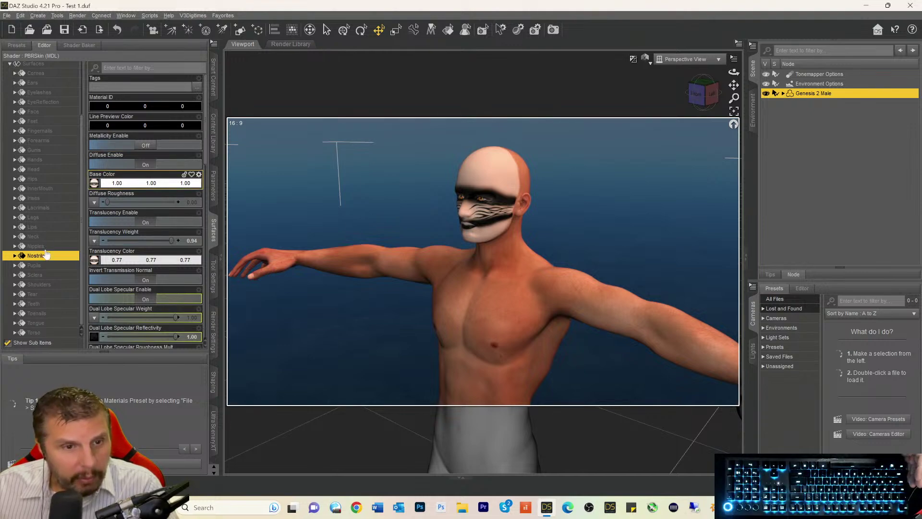
pyautogui.click(33, 267)
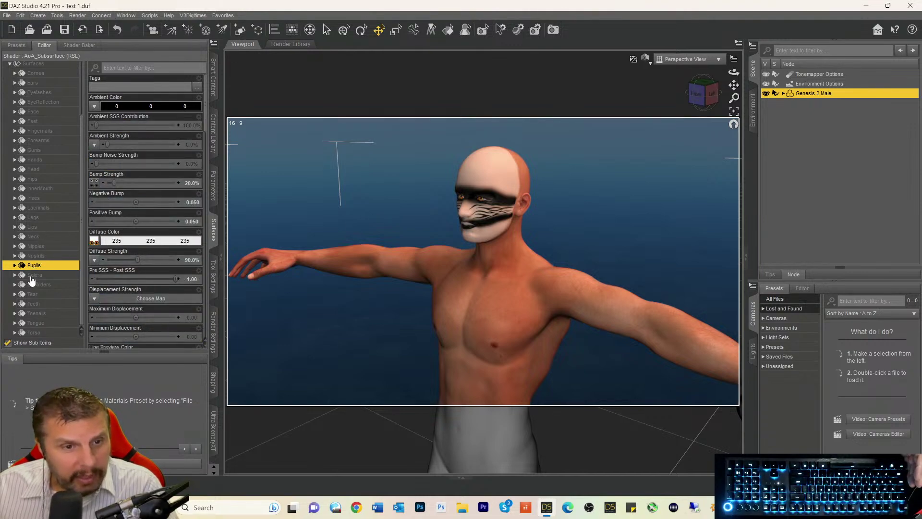
pyautogui.click(31, 277)
pyautogui.click(32, 269)
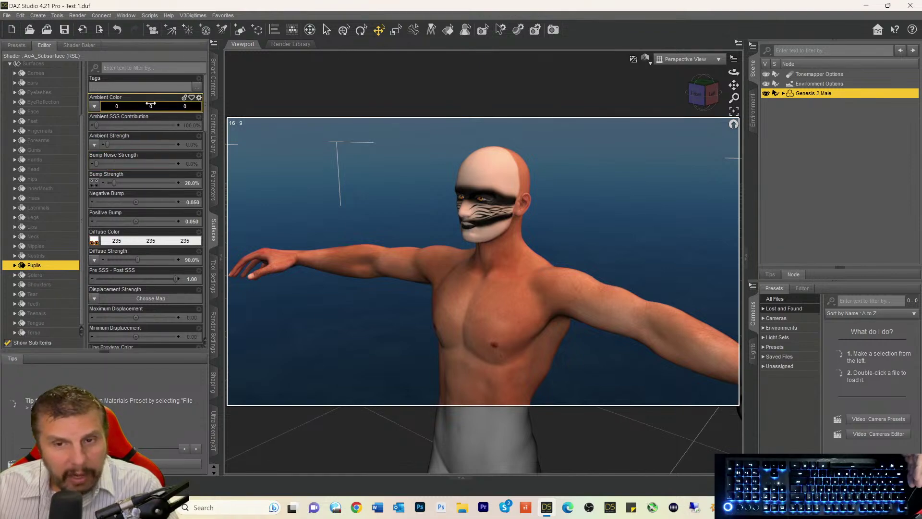
# - Browse the figure products and open the materials of CB Habben HD For Genesis 8 Male
pyautogui.moveTo(699, 93); pyautogui.dragTo(712, 94)
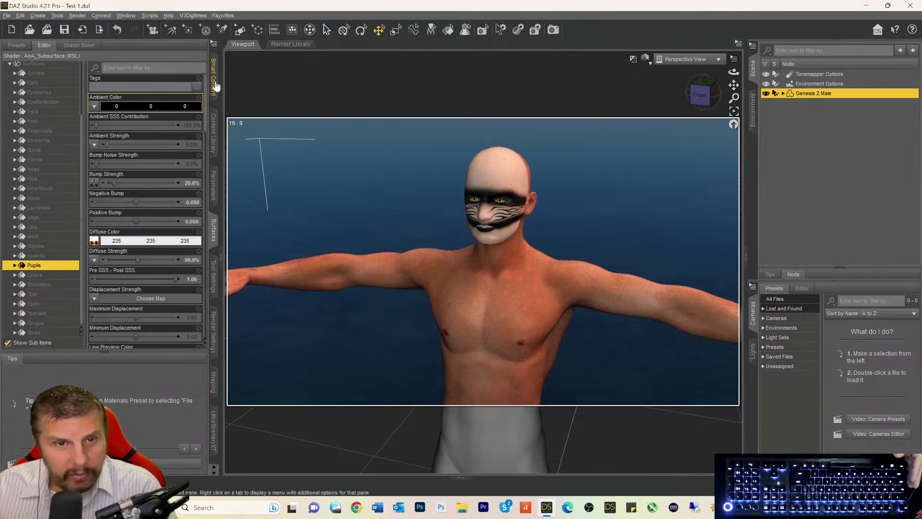
pyautogui.click(214, 90)
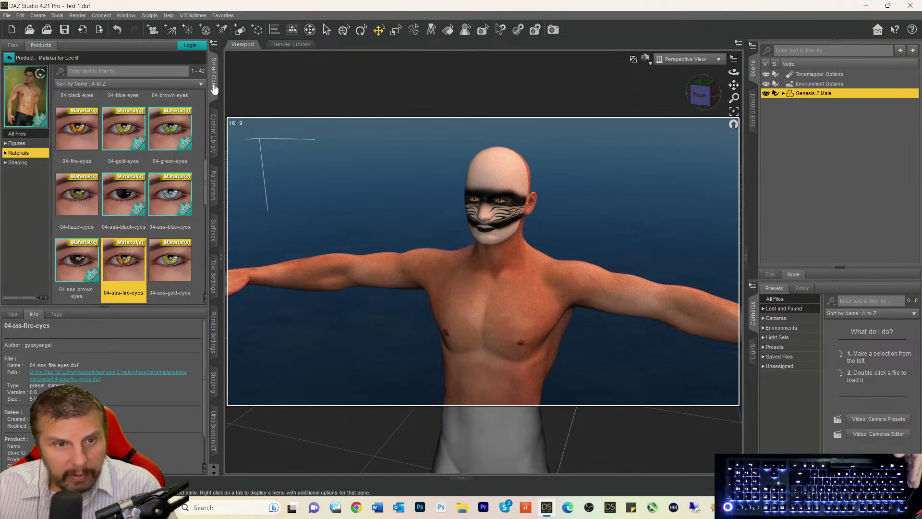
pyautogui.click(9, 58)
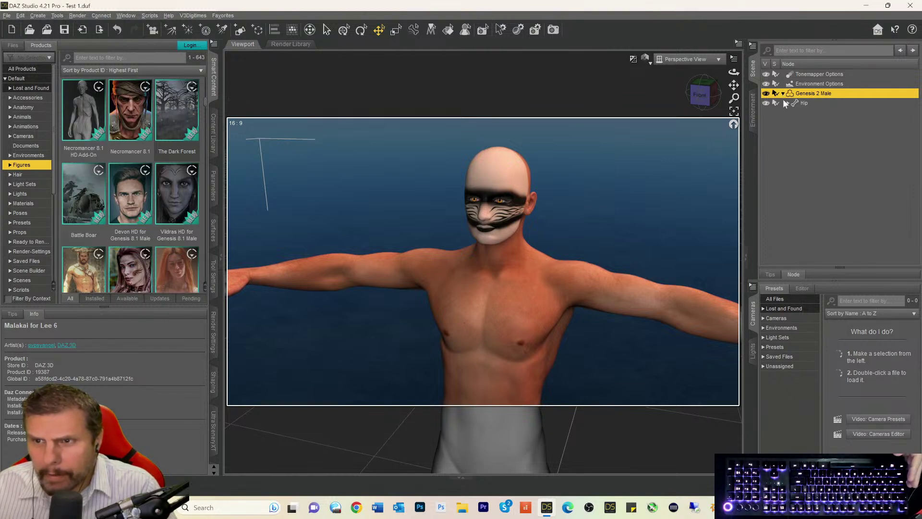
pyautogui.click(788, 103)
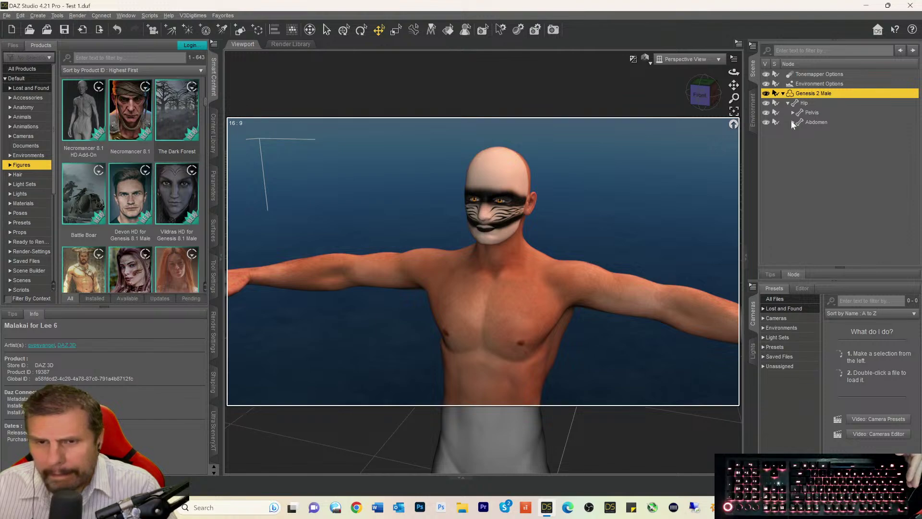
pyautogui.scroll(-5, 112, 175)
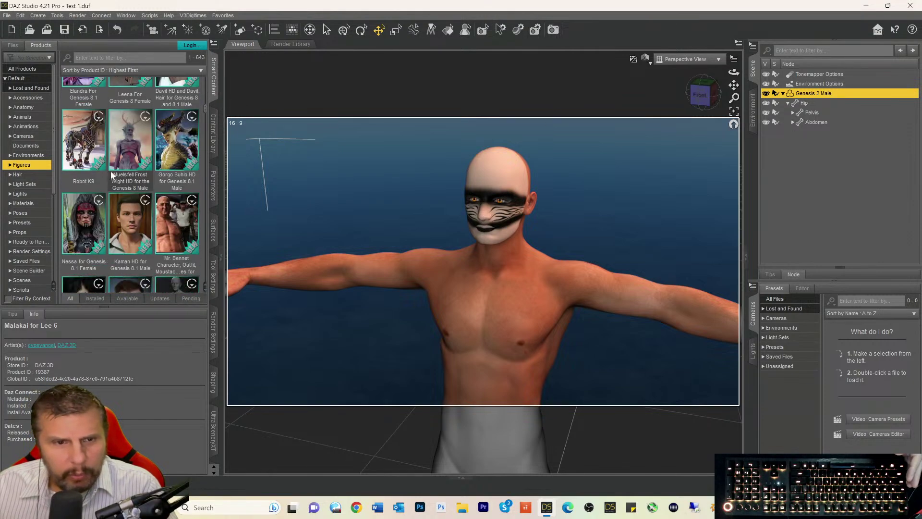
pyautogui.scroll(-6, 112, 175)
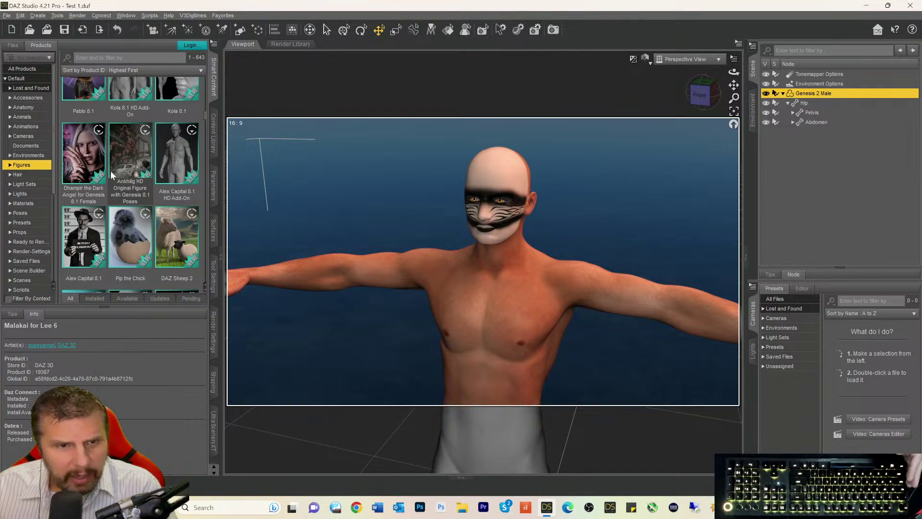
pyautogui.scroll(-6, 112, 174)
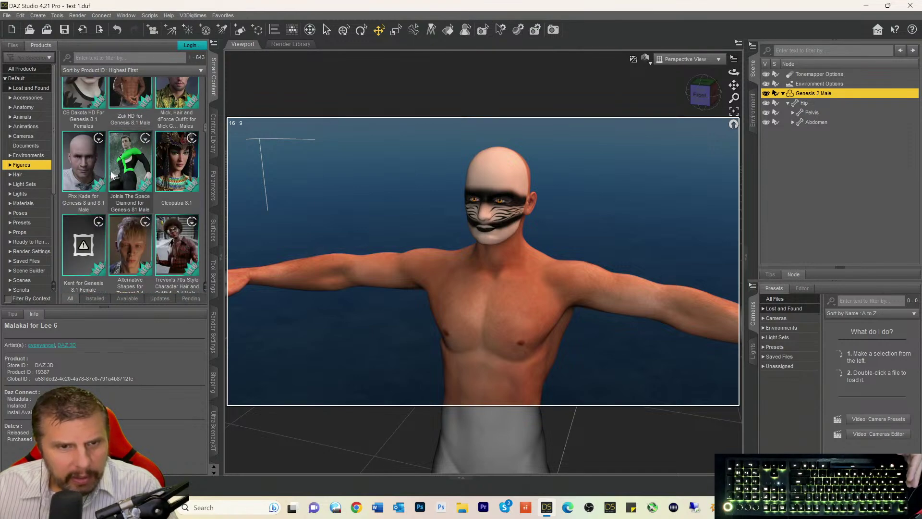
pyautogui.scroll(-6, 111, 173)
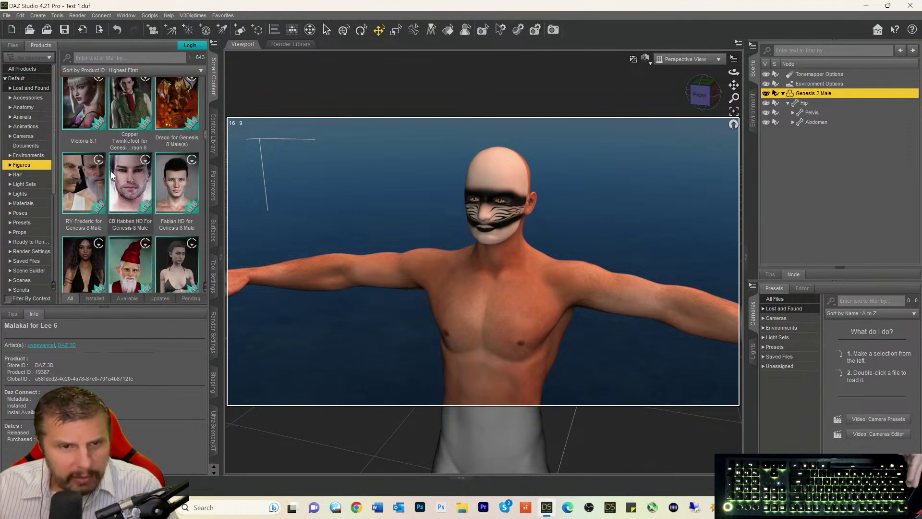
pyautogui.doubleClick(115, 175)
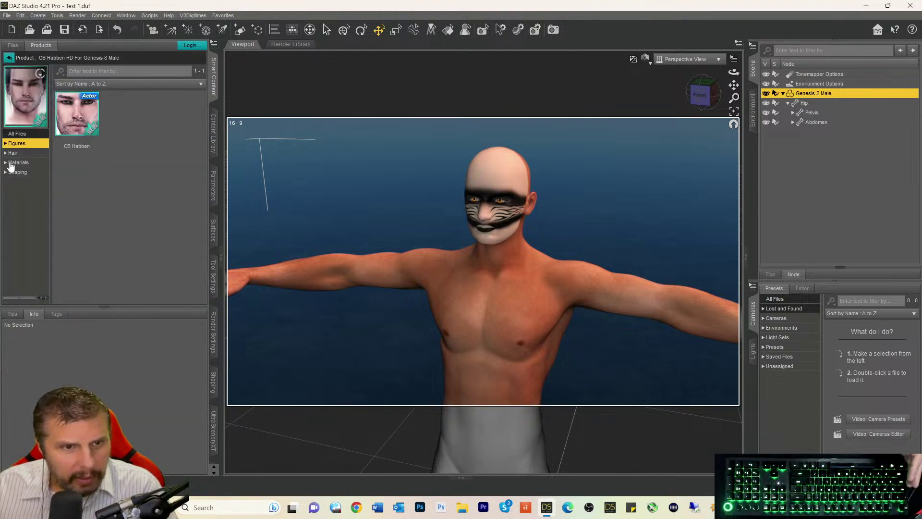
pyautogui.click(12, 163)
pyautogui.scroll(-5, 154, 192)
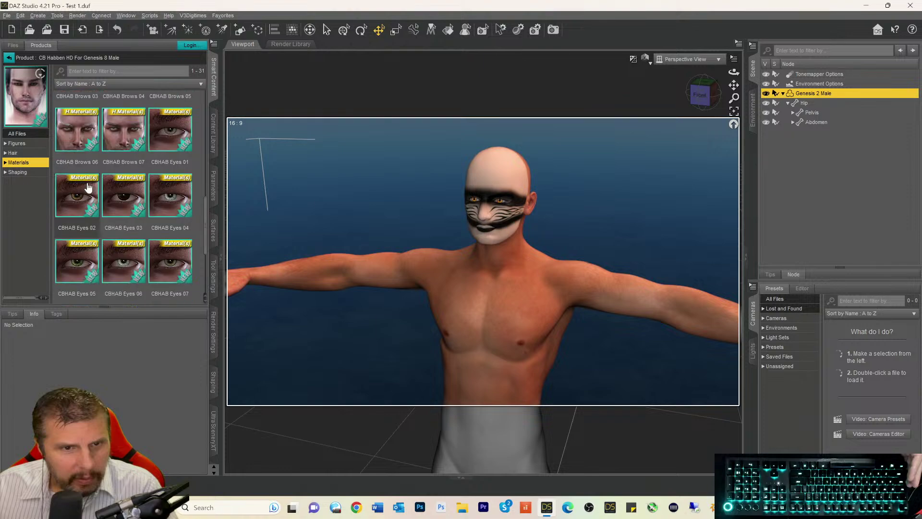
# - Try the CBHAB Eyes 01 and CBHAB Eyes 06 presets on the Genesis 2 Male and switch to CBHAB Eyes 05
pyautogui.doubleClick(173, 127)
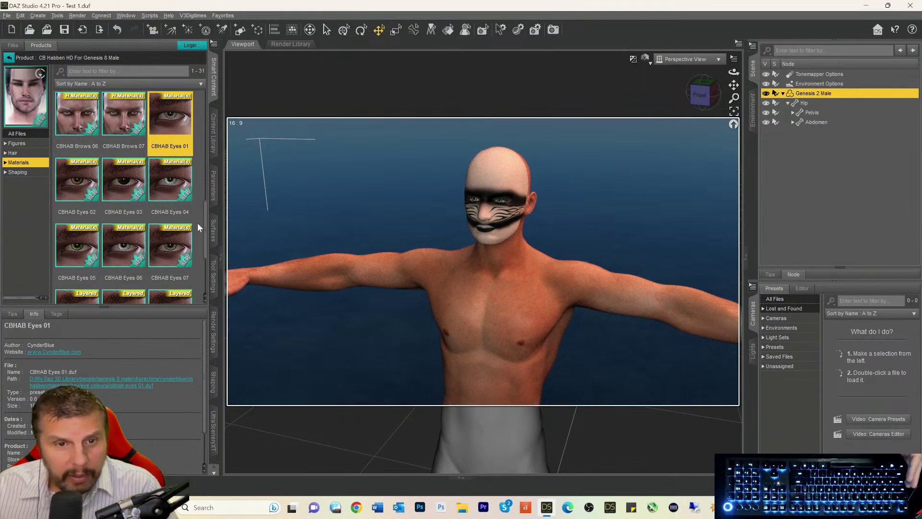
pyautogui.doubleClick(124, 253)
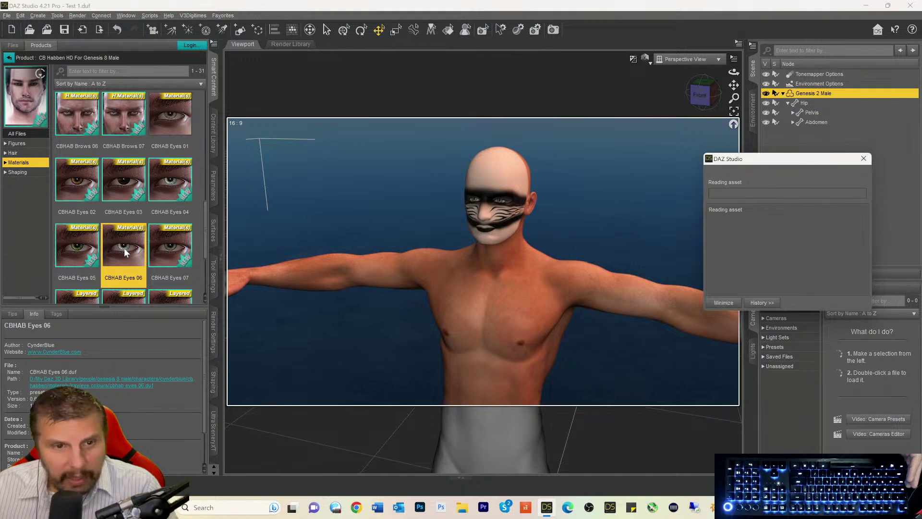
pyautogui.moveTo(185, 243)
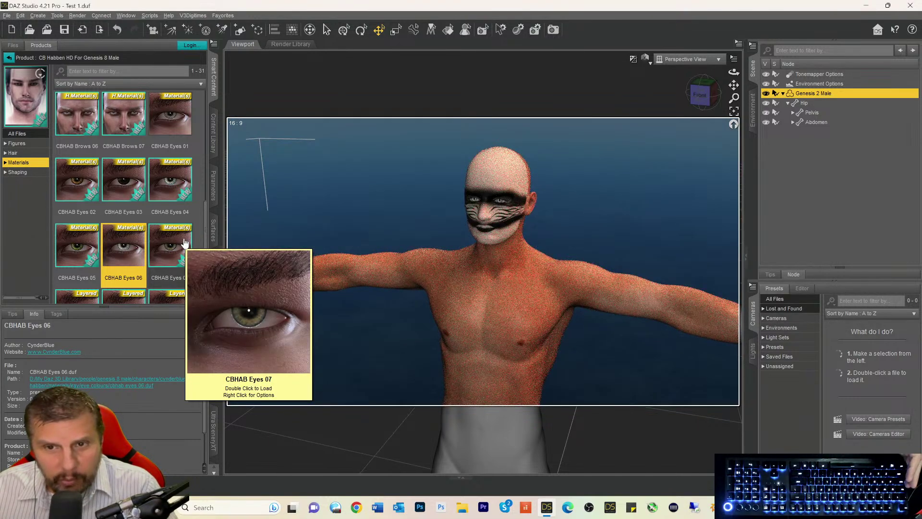
pyautogui.doubleClick(71, 248)
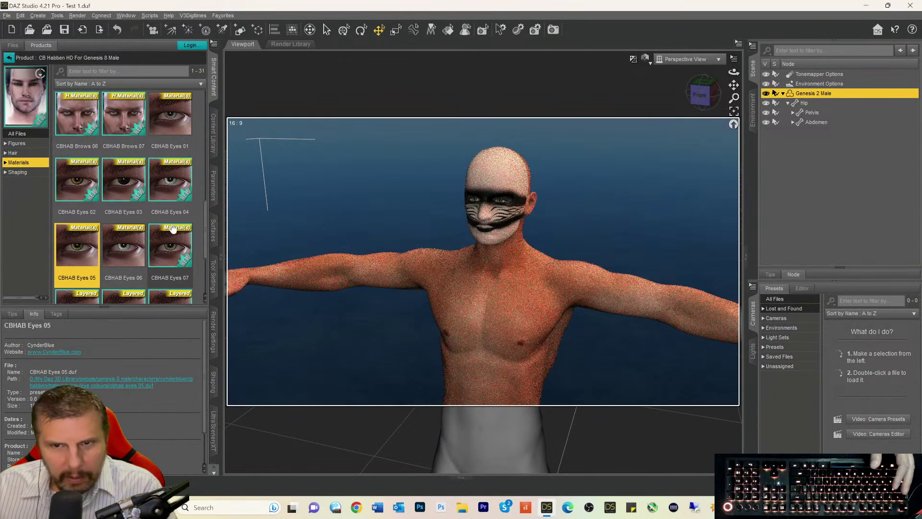
# - Frame the Genesis 2 Male's face up close and apply the CBHAB Eyes 02 material preset
pyautogui.keyDown('alt'); pyautogui.moveTo(499, 245); pyautogui.dragTo(558, 235); pyautogui.keyUp('alt')
pyautogui.scroll(10, 558, 235)
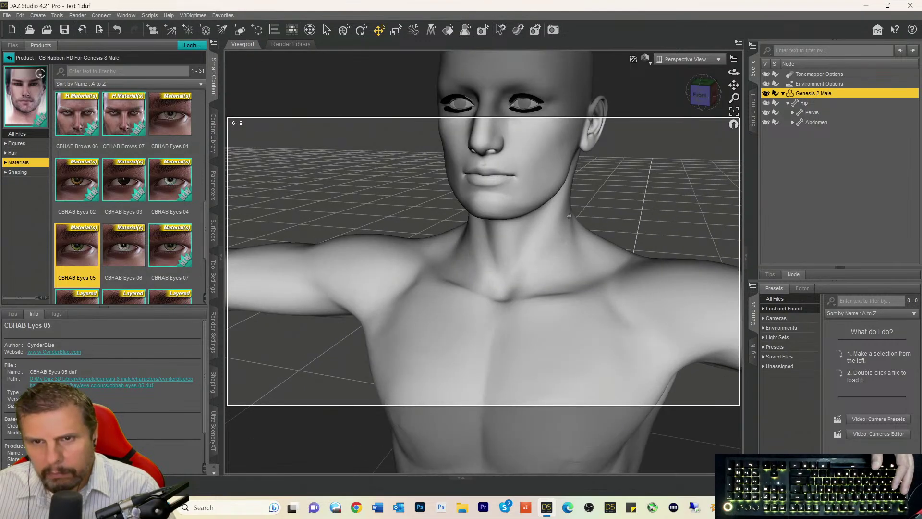
pyautogui.scroll(2, 569, 217)
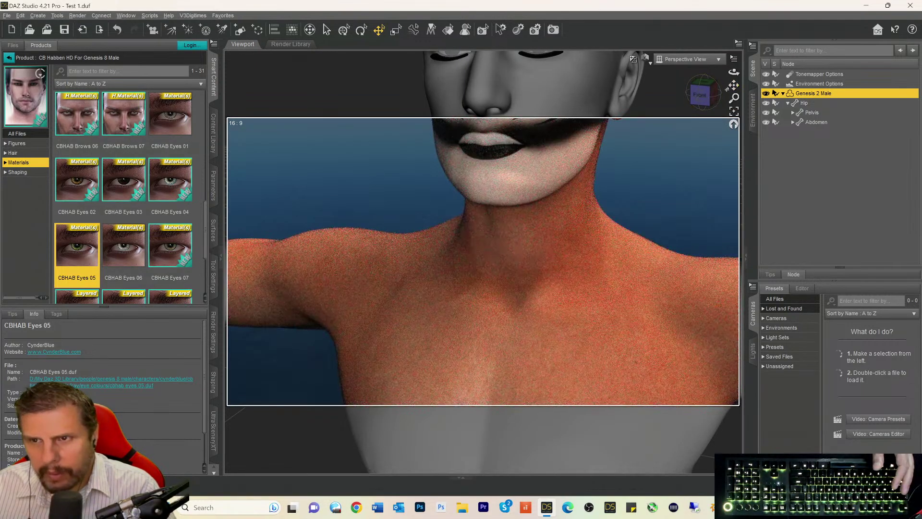
pyautogui.moveTo(733, 85); pyautogui.dragTo(690, 269)
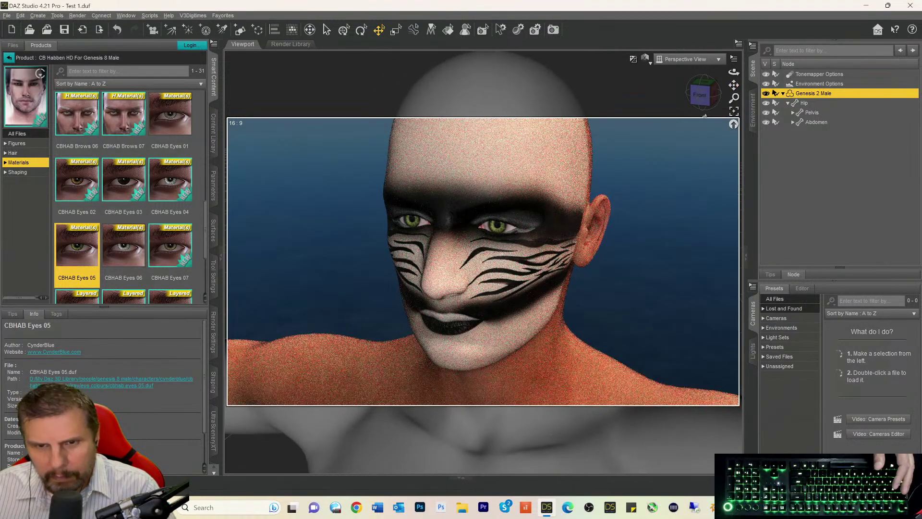
pyautogui.doubleClick(71, 185)
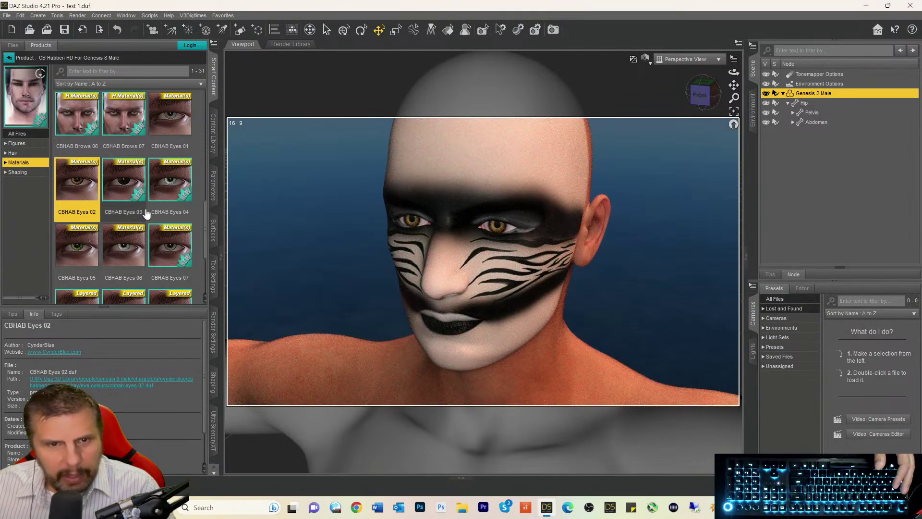
# - Inspect the shaders on the Pupils and Sclera surfaces, including the Sclera's Ambient Strength
pyautogui.click(213, 233)
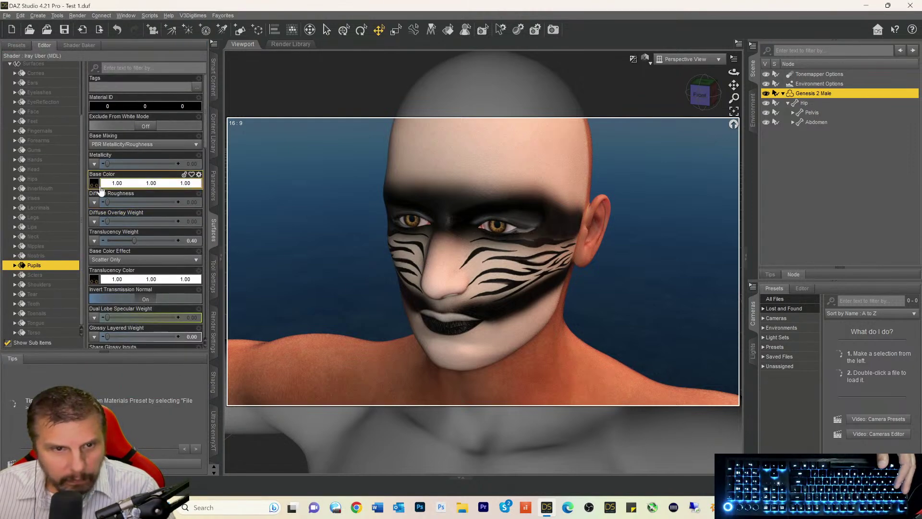
pyautogui.click(35, 277)
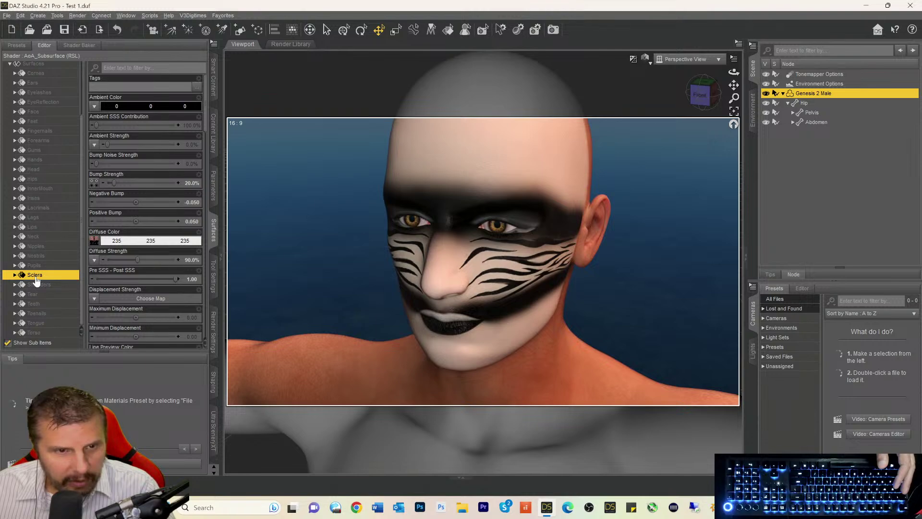
pyautogui.click(130, 137)
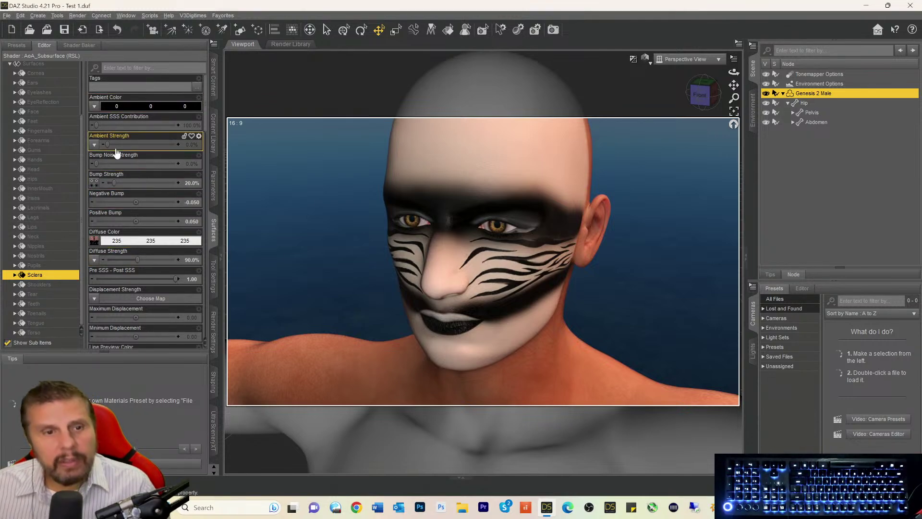
pyautogui.moveTo(120, 145)
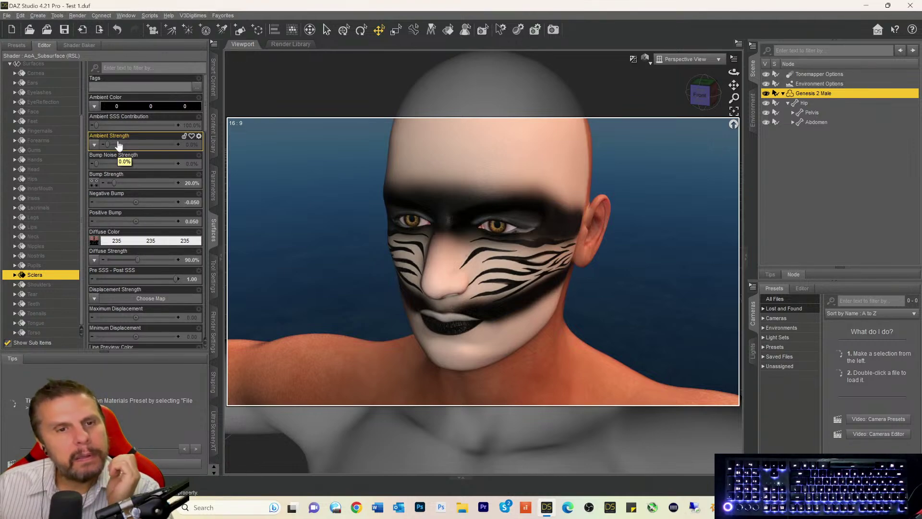
# - Search all default product categories for "3del" and launch the RSSY 3Delight to Iray utility script from its converter product
pyautogui.click(214, 77)
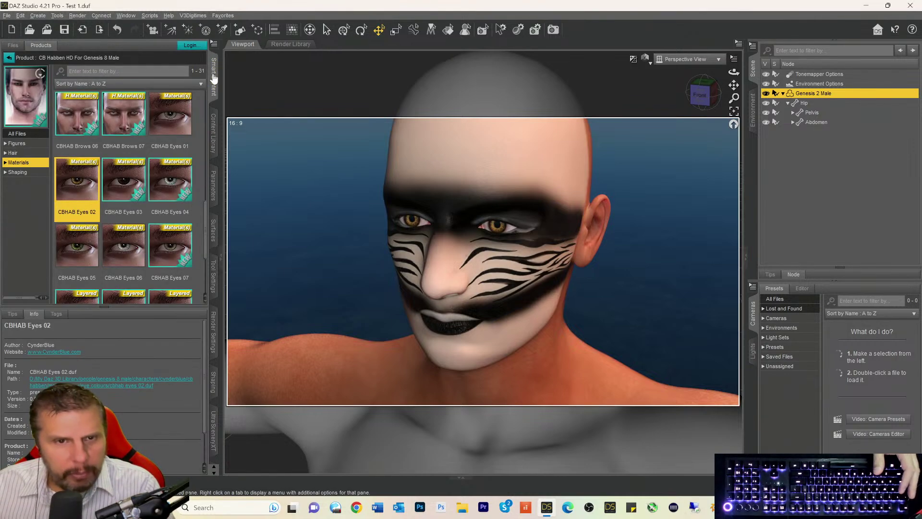
pyautogui.click(8, 57)
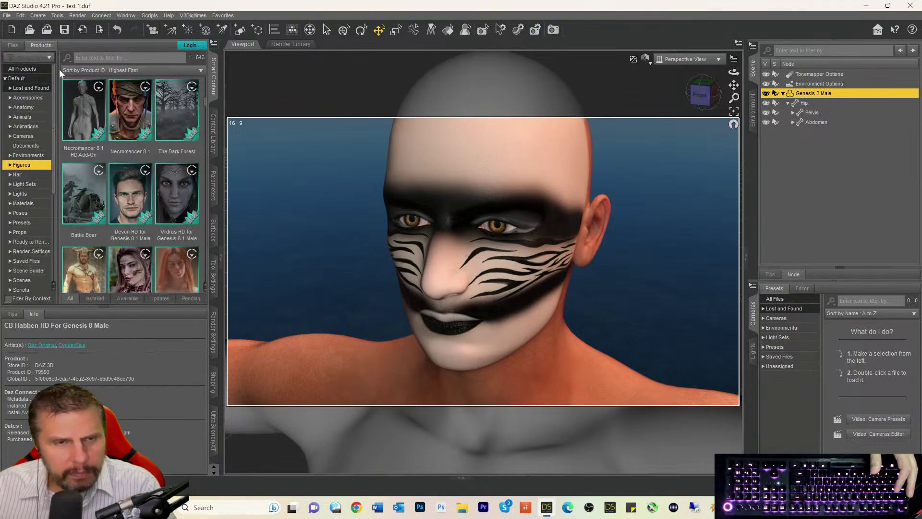
pyautogui.click(77, 58)
pyautogui.write('3del')
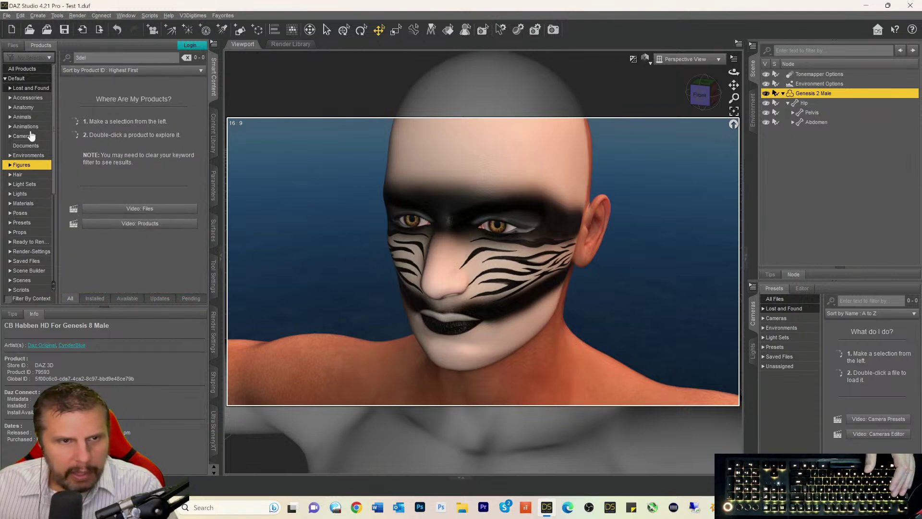
pyautogui.click(16, 78)
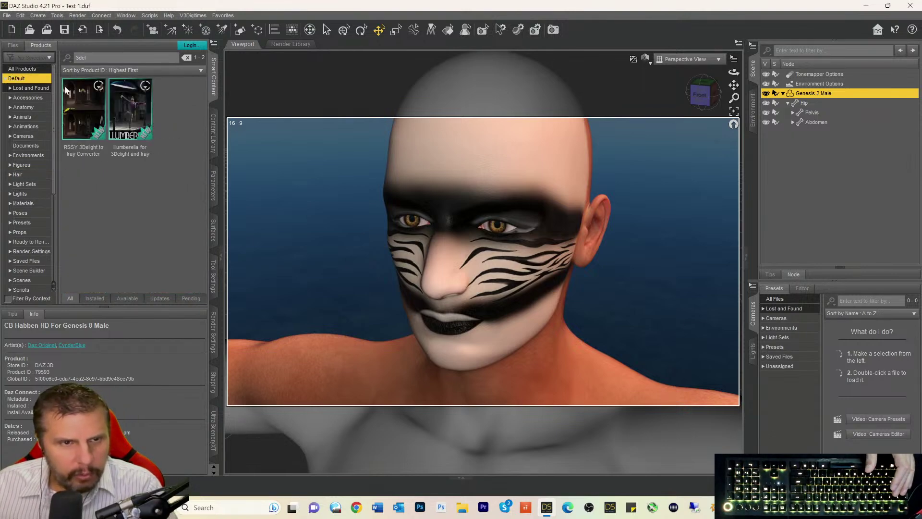
pyautogui.doubleClick(83, 119)
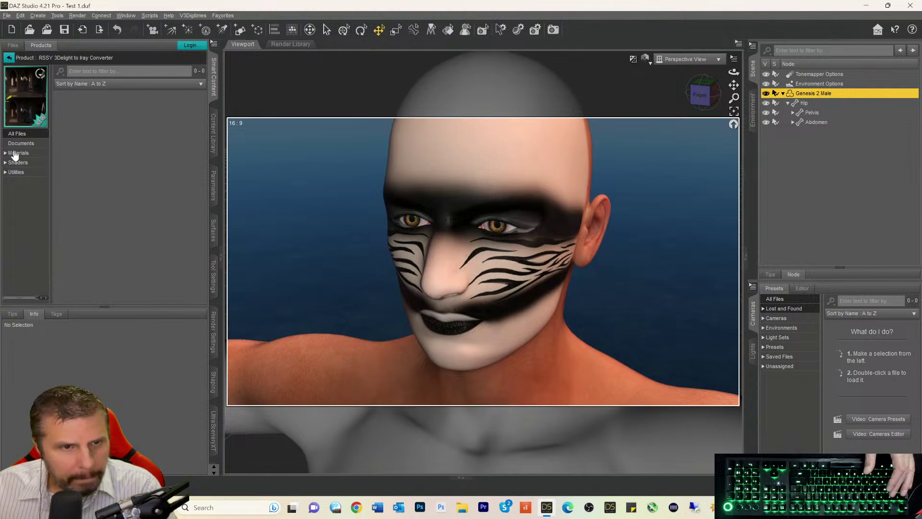
pyautogui.click(18, 173)
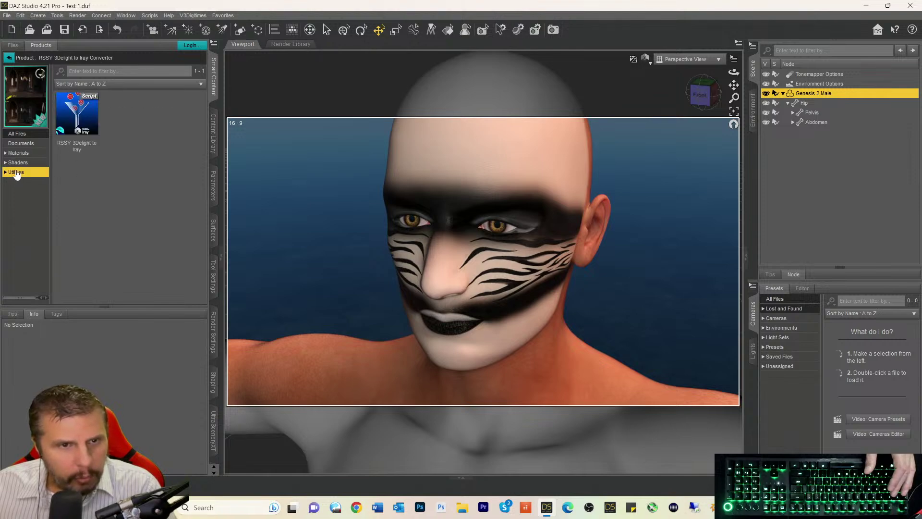
pyautogui.doubleClick(77, 117)
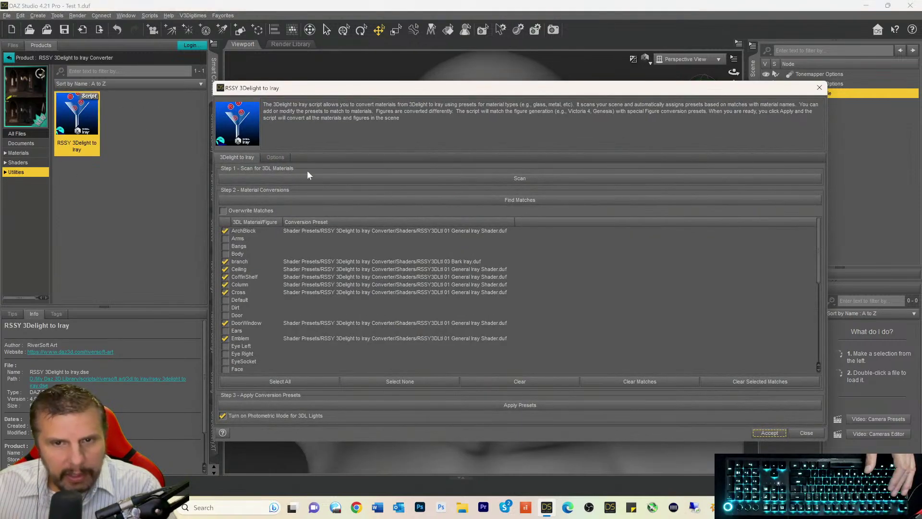
# - Scan the scene for 3Delight materials and find the matching conversion preset for #Genesis2Male
pyautogui.click(451, 181)
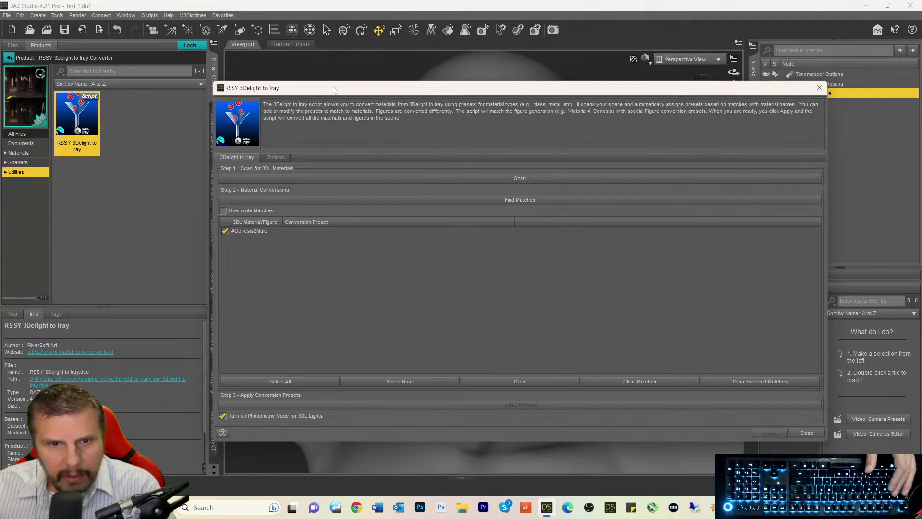
pyautogui.moveTo(332, 94); pyautogui.dragTo(358, 61)
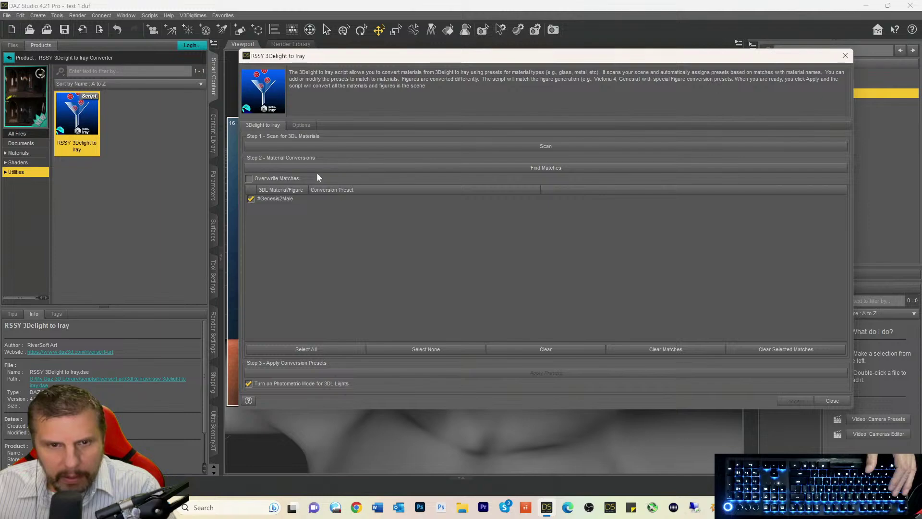
pyautogui.click(273, 199)
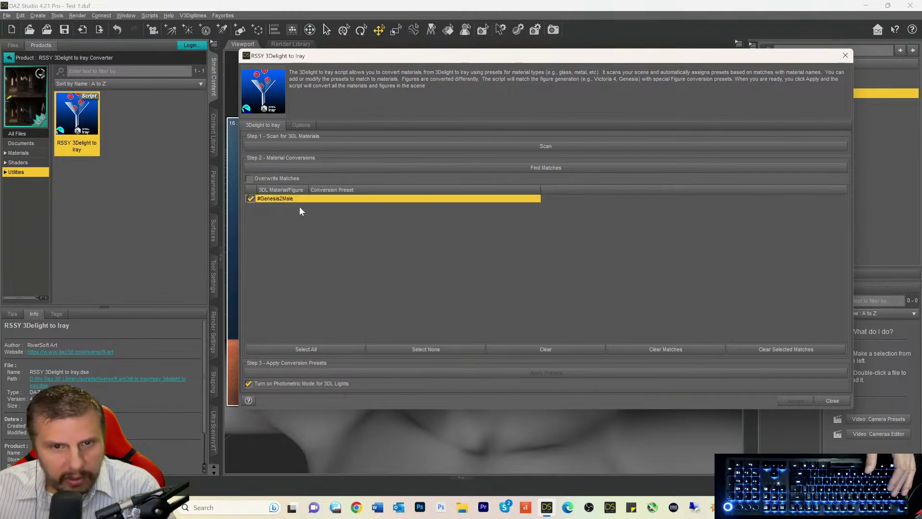
pyautogui.click(496, 172)
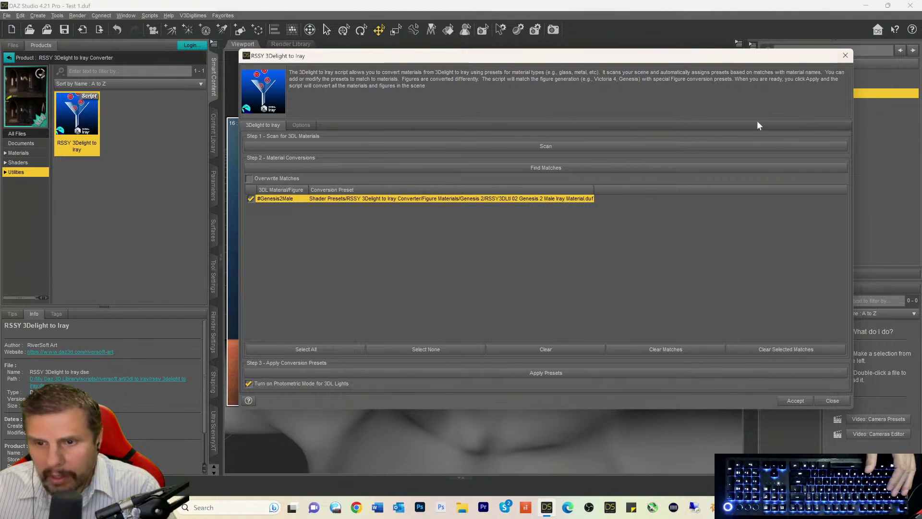
# - Apply the RSSY3DLtI 02 Genesis 2 Male Iray Material preset to the figure and accept the conversion
pyautogui.click(538, 373)
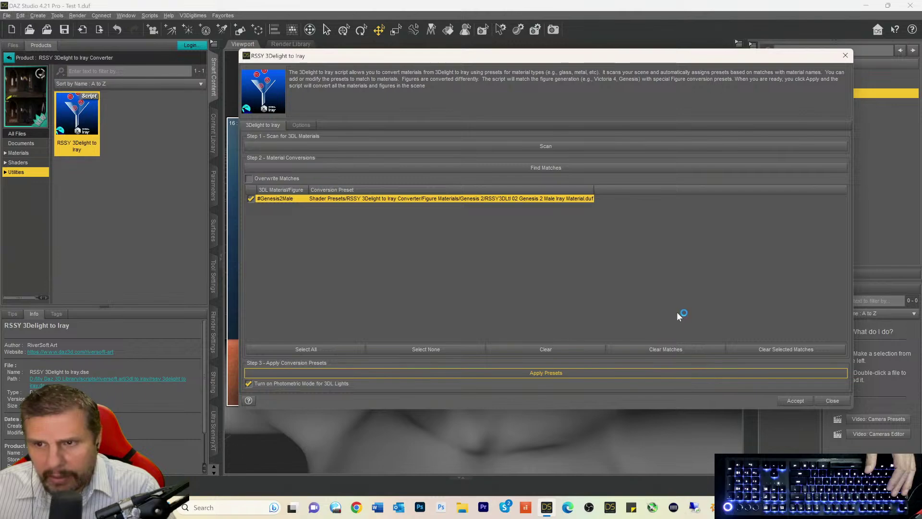
pyautogui.moveTo(542, 61); pyautogui.dragTo(571, 93)
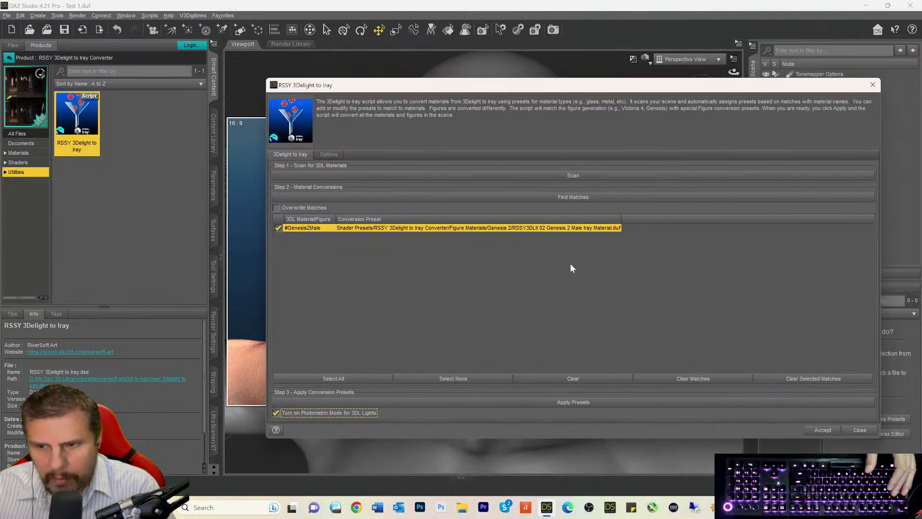
pyautogui.click(823, 429)
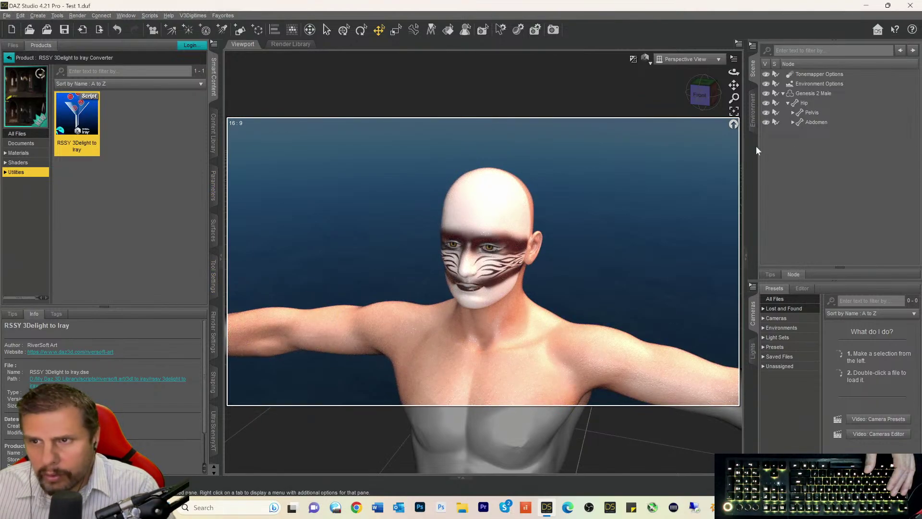
# - Examine the Genesis 2 Male's Skin group for its shader, translucency, transmitted color and SSS settings
pyautogui.click(801, 93)
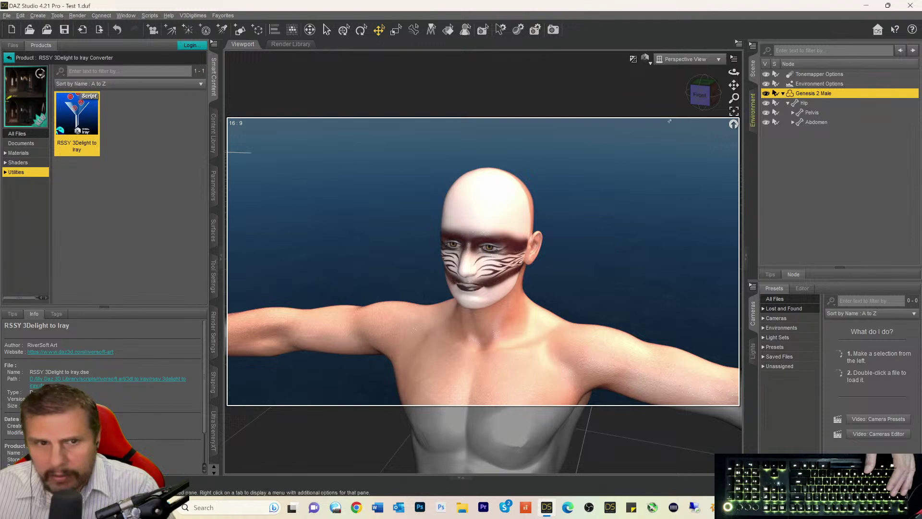
pyautogui.click(214, 230)
pyautogui.scroll(3, 53, 259)
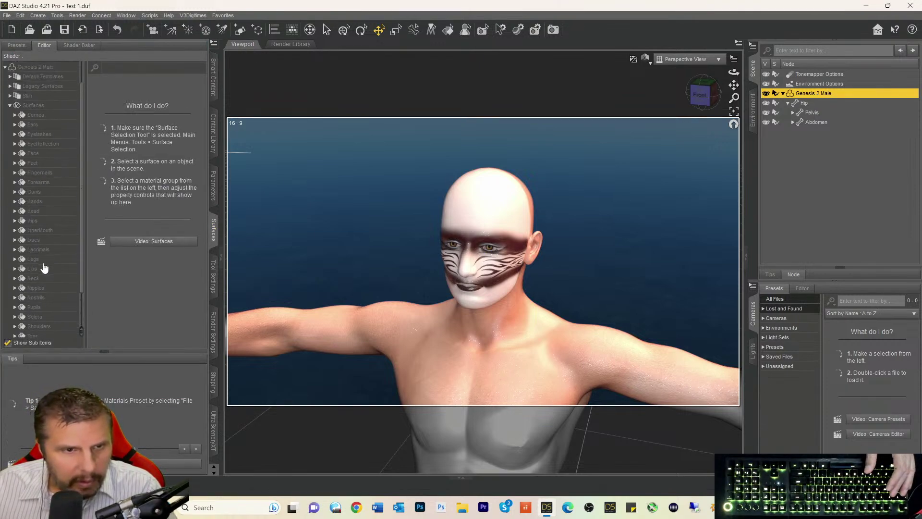
pyautogui.scroll(-3, 45, 267)
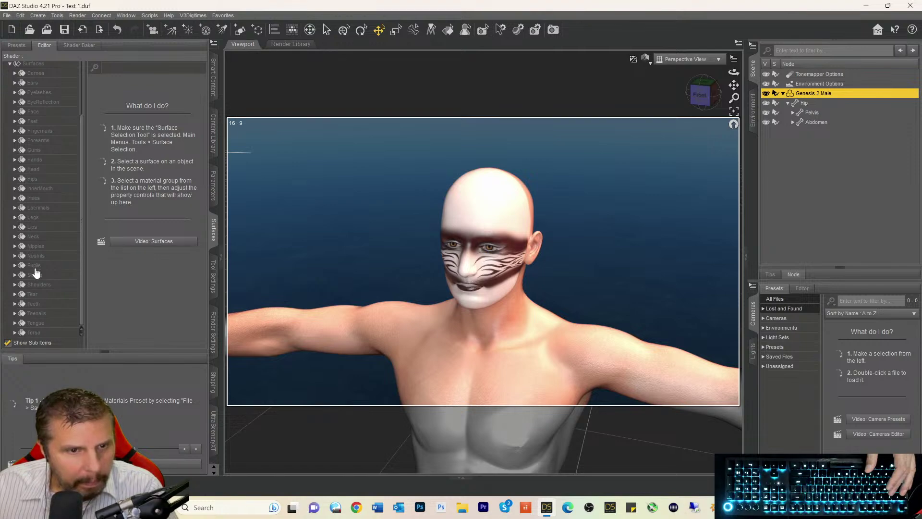
pyautogui.scroll(2, 38, 136)
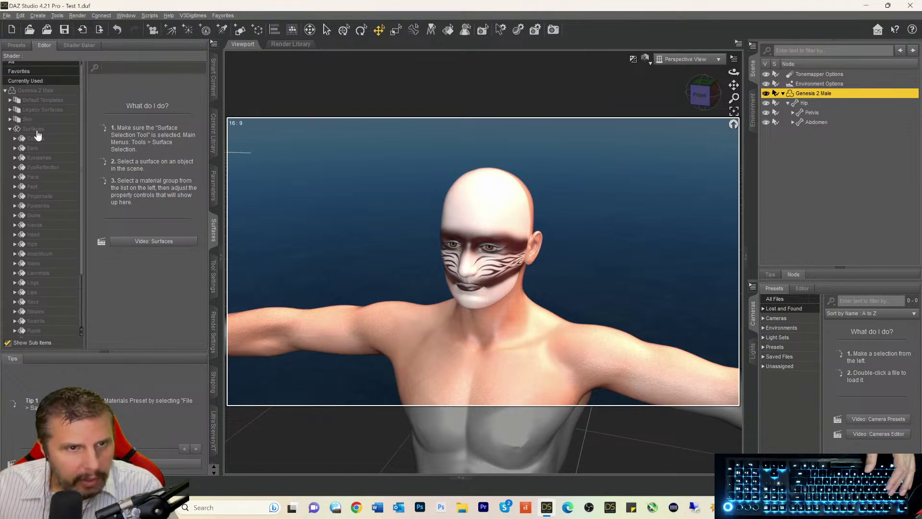
pyautogui.click(26, 123)
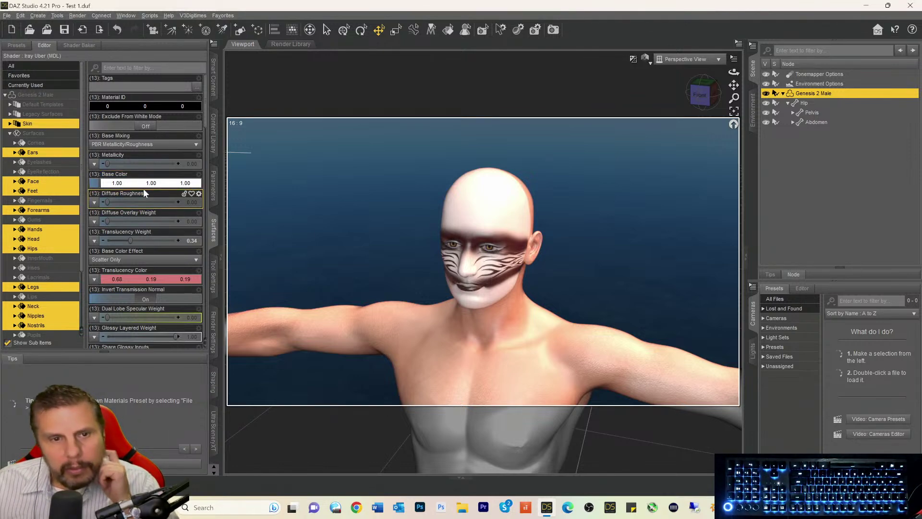
pyautogui.scroll(-10, 133, 263)
pyautogui.scroll(-15, 133, 266)
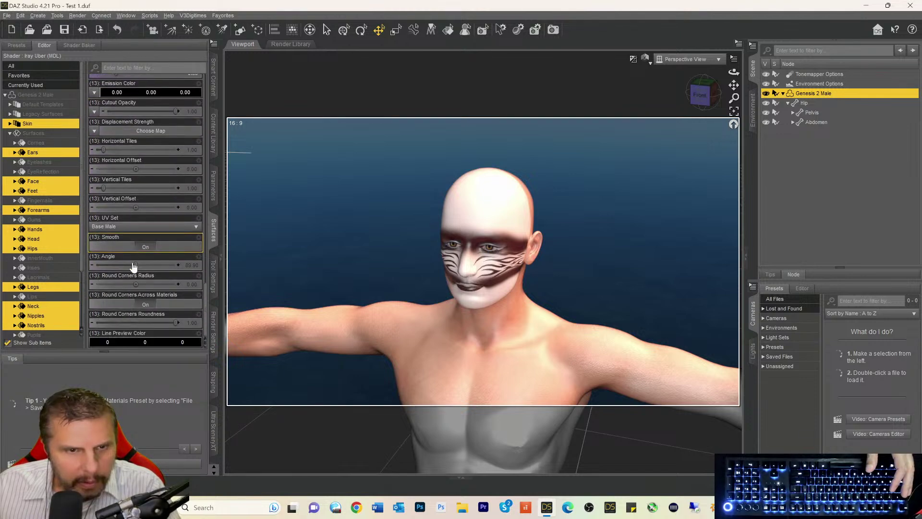
pyautogui.scroll(9, 133, 267)
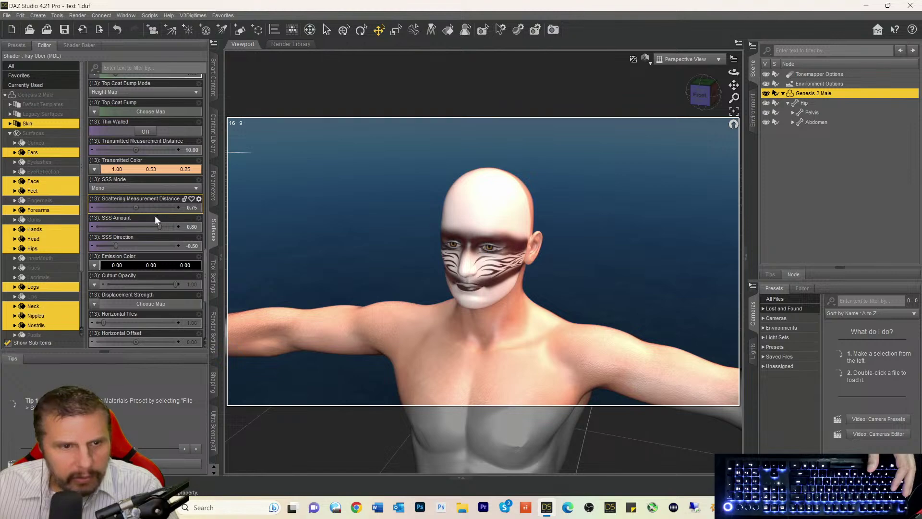
# - Inspect the shader and translucency settings of the Irises and Sclera surfaces
pyautogui.click(47, 268)
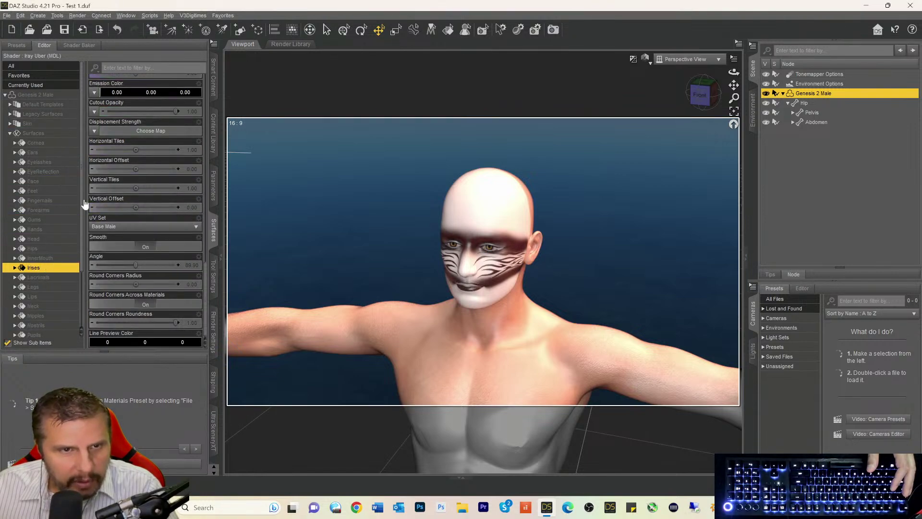
pyautogui.scroll(9, 131, 161)
pyautogui.scroll(10, 130, 160)
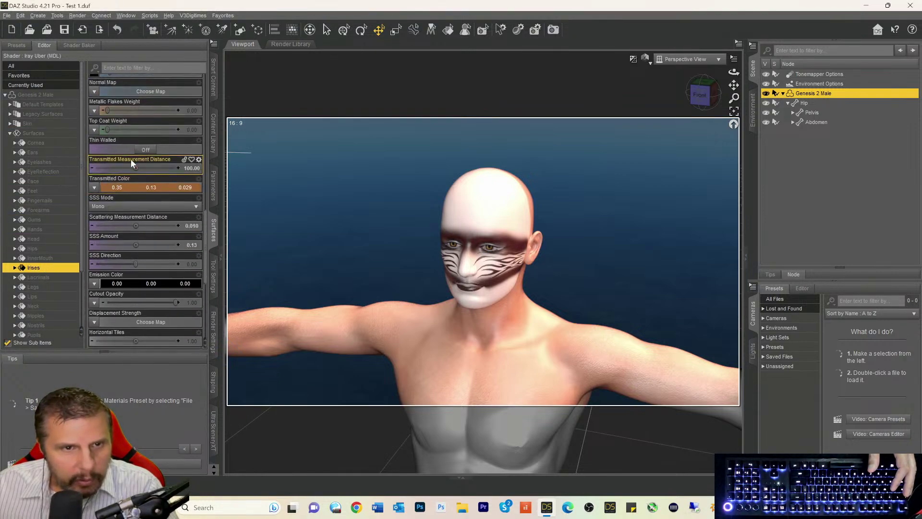
pyautogui.scroll(8, 131, 159)
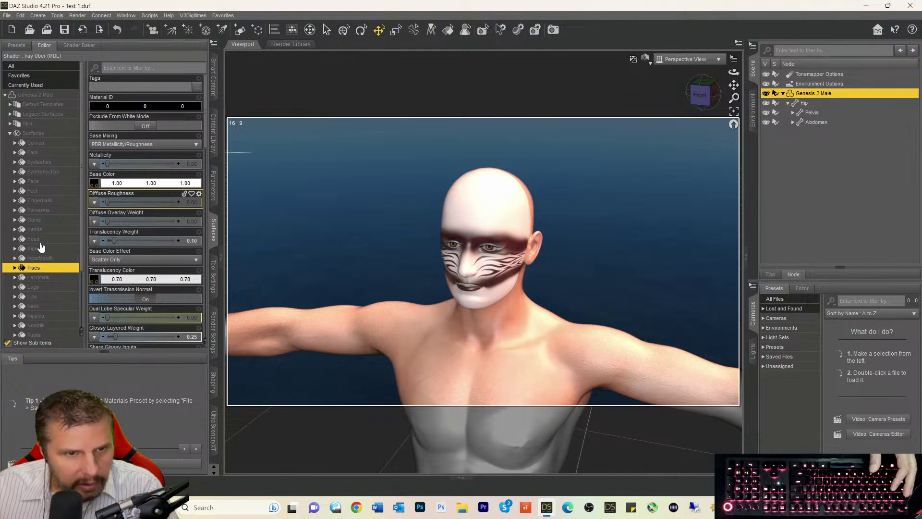
pyautogui.scroll(-3, 46, 238)
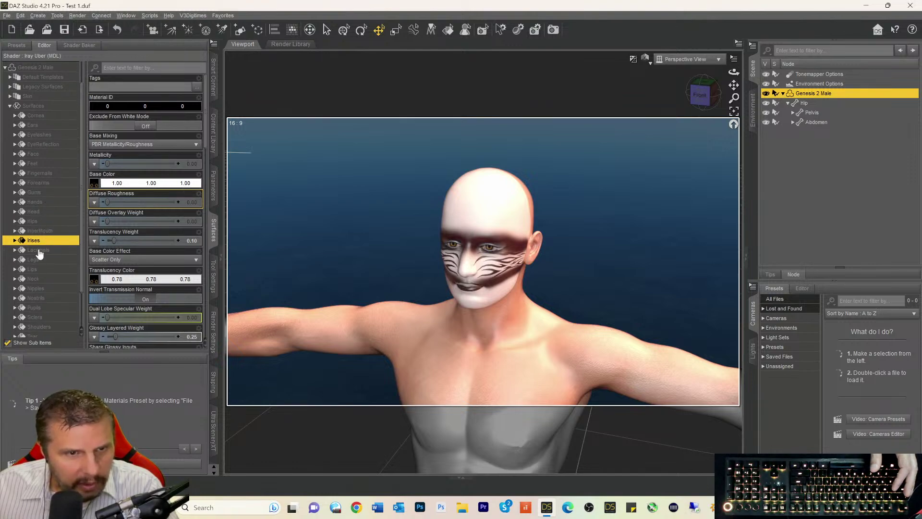
pyautogui.click(34, 318)
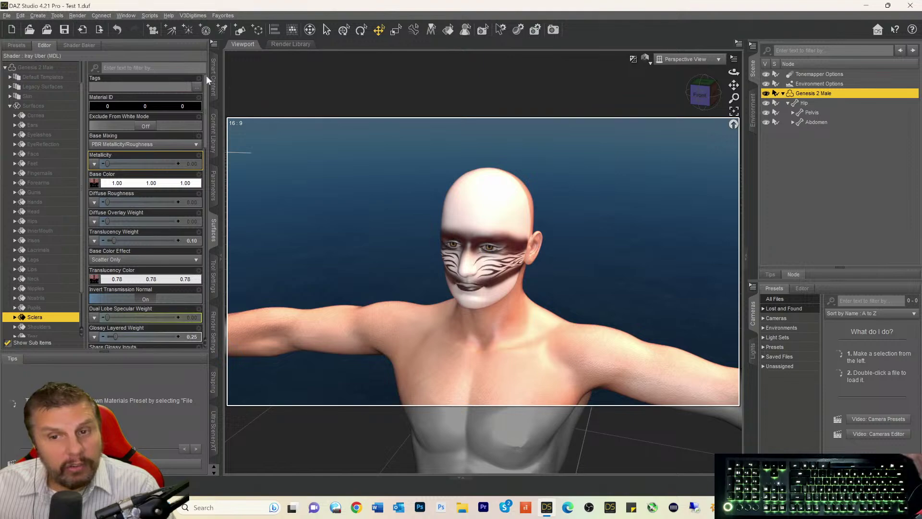
pyautogui.moveTo(96, 287)
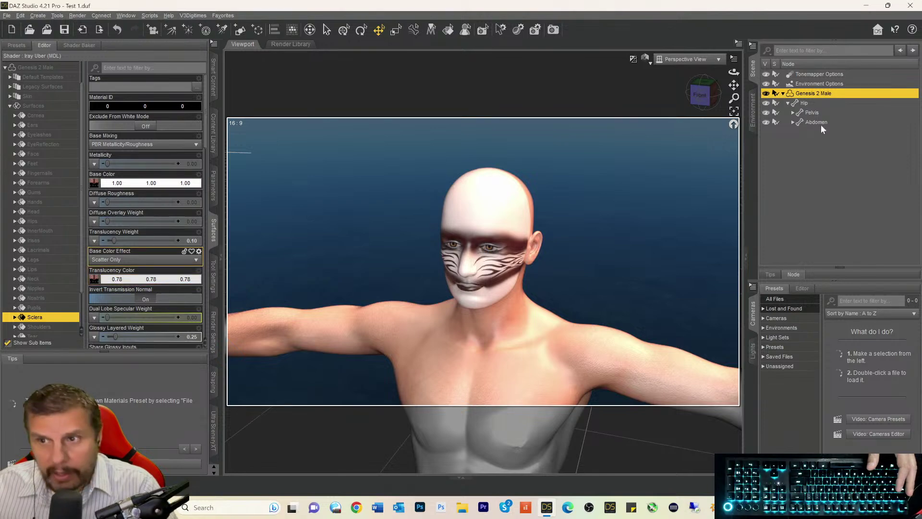
# - Run the 1CPBR Convert to PBRSkin - Create Translucency script on the Genesis 2 Male and view the figure from the front
pyautogui.click(223, 15)
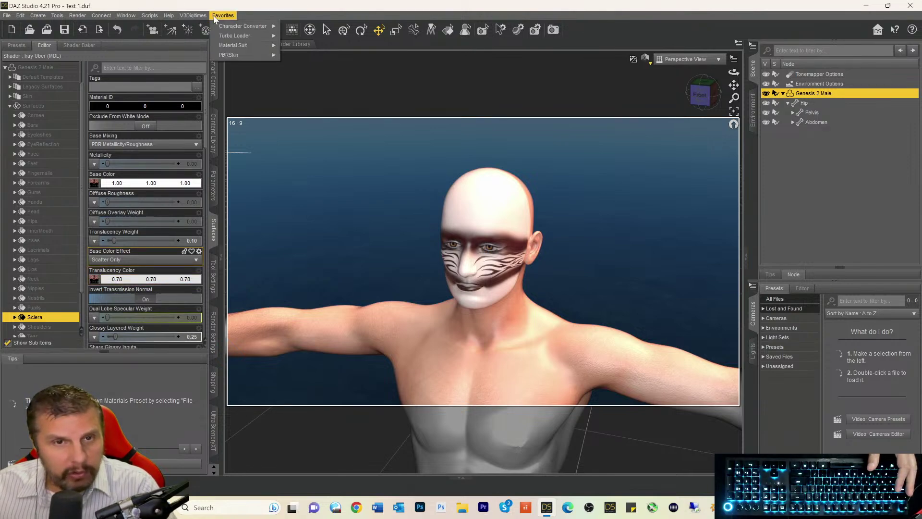
pyautogui.moveTo(224, 56)
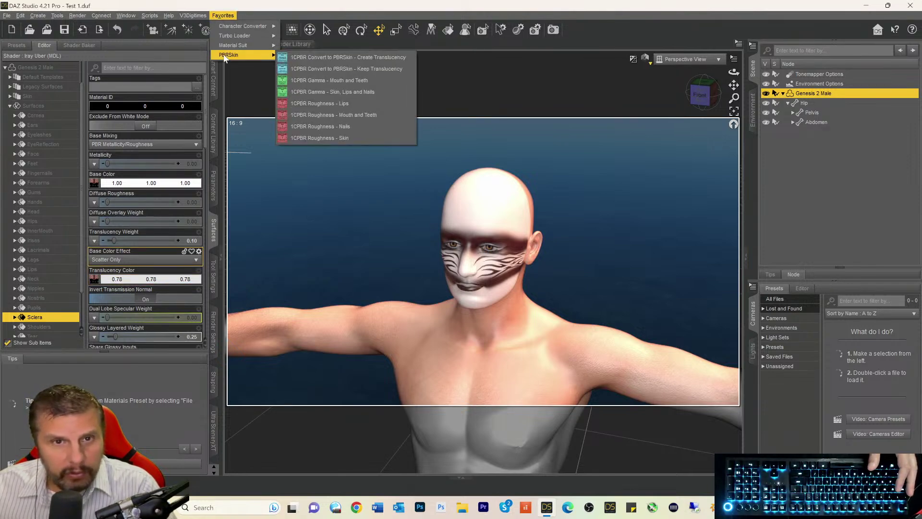
pyautogui.click(304, 59)
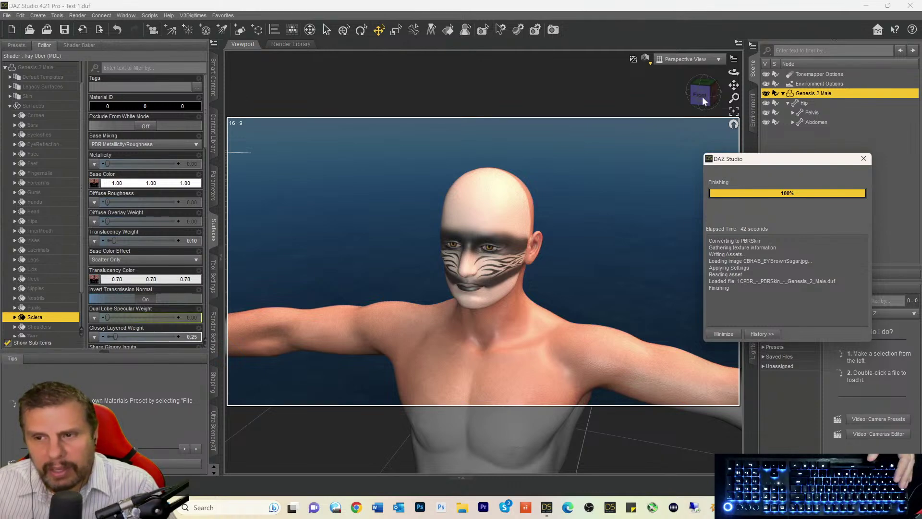
pyautogui.click(701, 96)
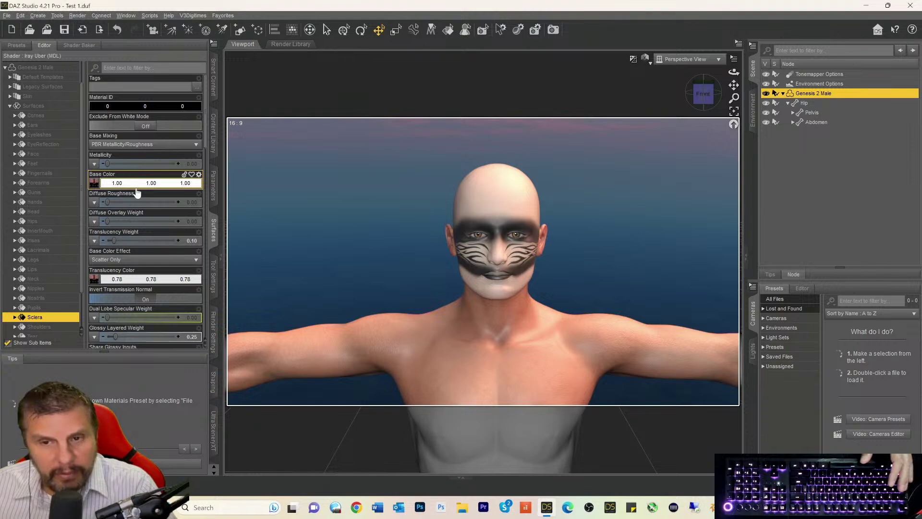
# - Return from the RSSY converter product to the product library and delete the Genesis 2 Male from the scene
pyautogui.click(214, 89)
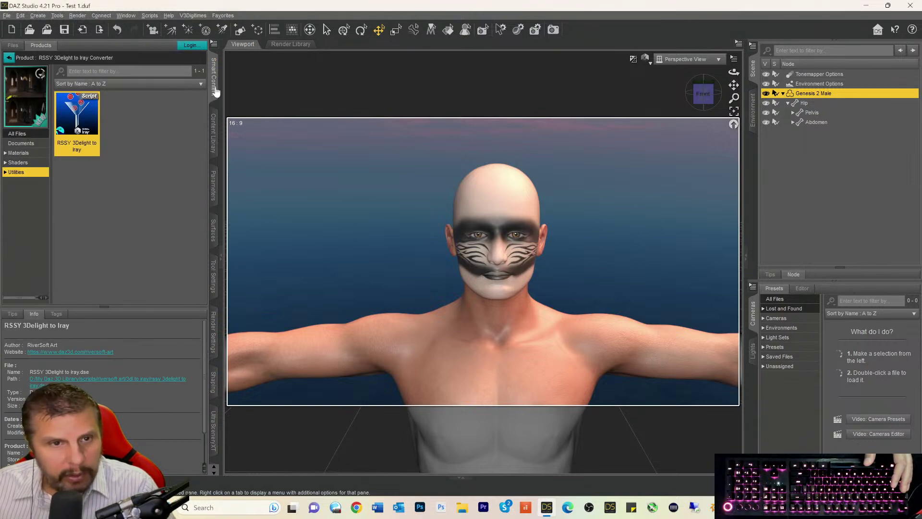
pyautogui.click(10, 58)
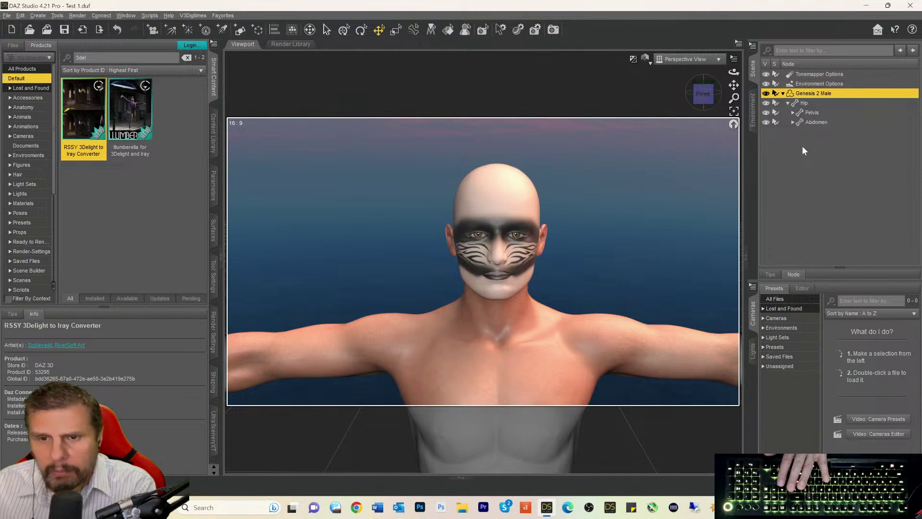
pyautogui.press('Delete')
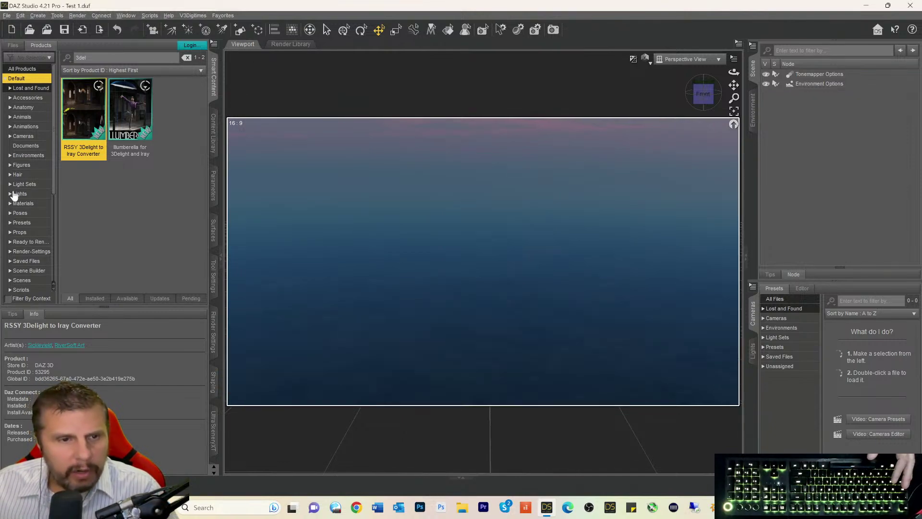
# - List all products in the Figures category with the 3del keyword filter cleared
pyautogui.scroll(-2, 17, 194)
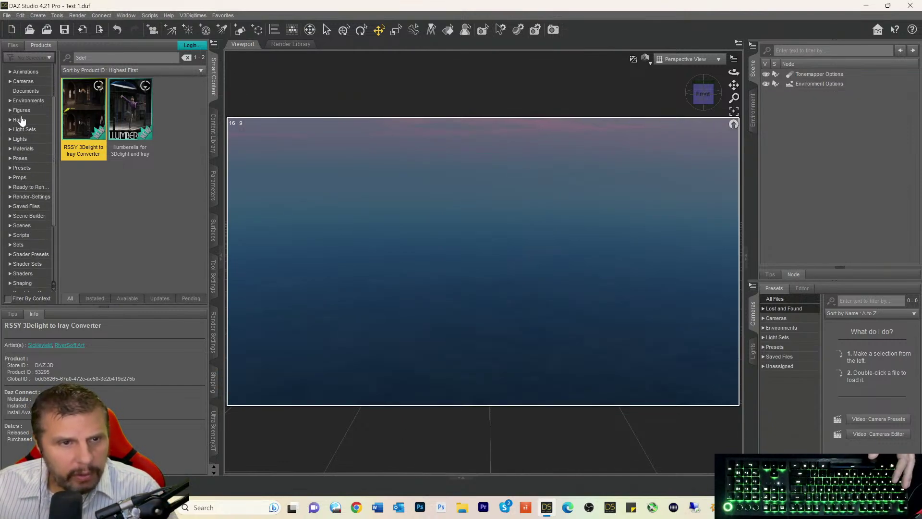
pyautogui.click(21, 111)
pyautogui.click(11, 111)
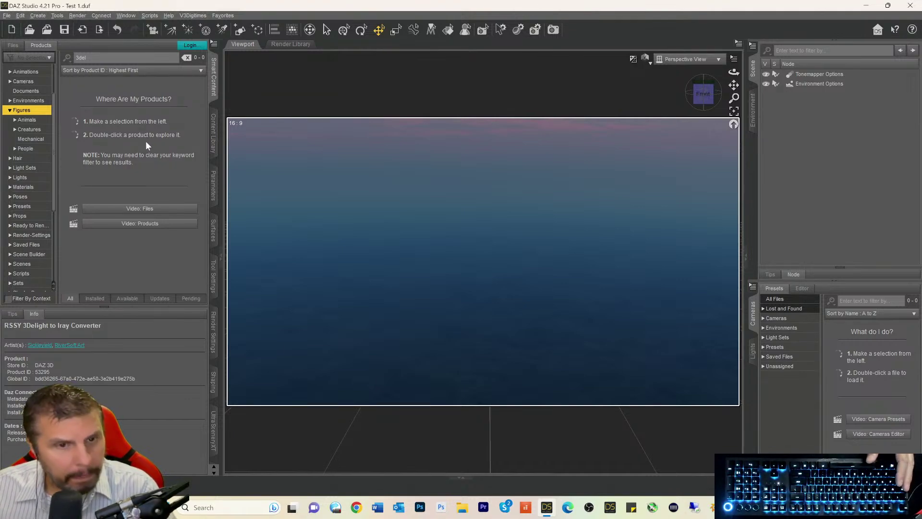
pyautogui.press('BackSpace')
pyautogui.press('BackSpace')
pyautogui.press('BackSpace')
pyautogui.press('BackSpace')
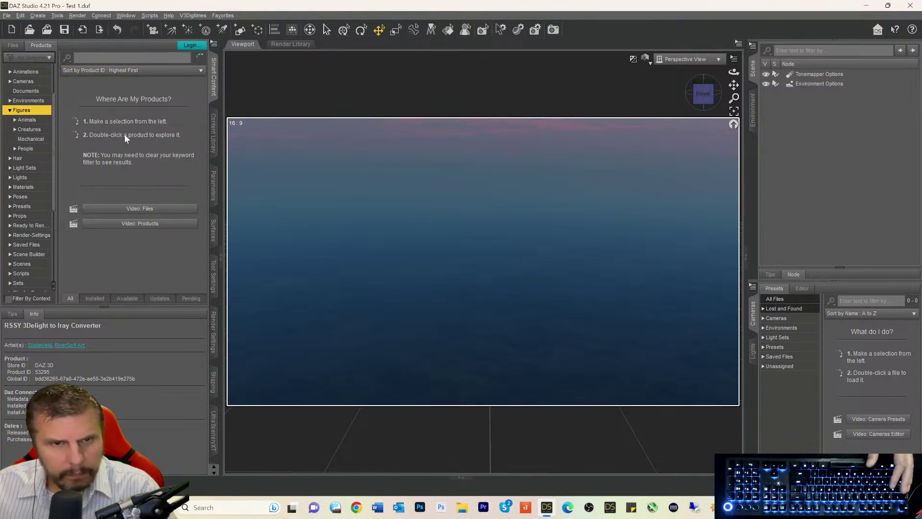
# - Browse the figure products down to the older characters to find a Genesis 3 male
pyautogui.moveTo(125, 137)
pyautogui.scroll(-10, 127, 149)
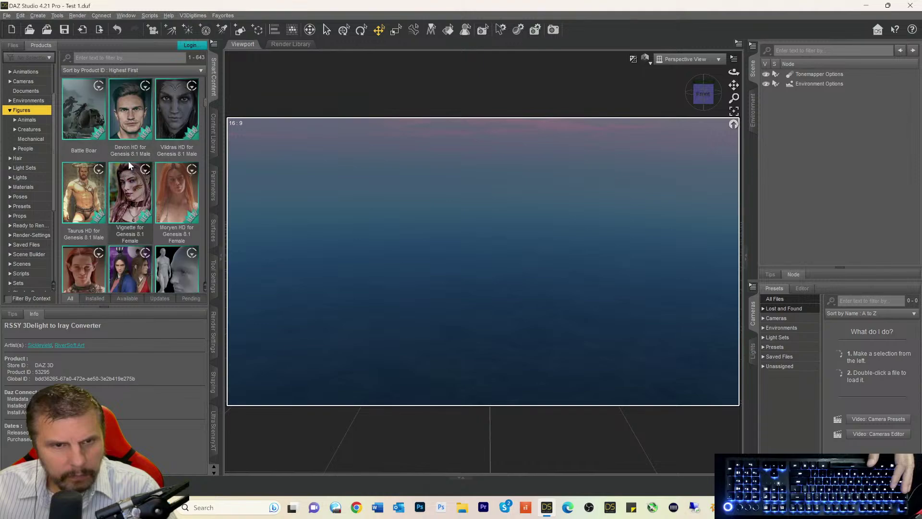
pyautogui.scroll(-6, 129, 160)
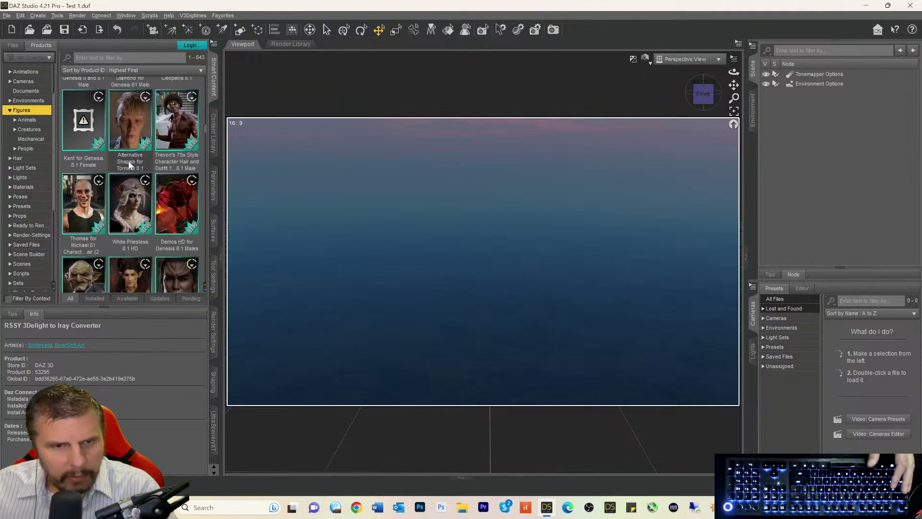
pyautogui.scroll(-4, 128, 159)
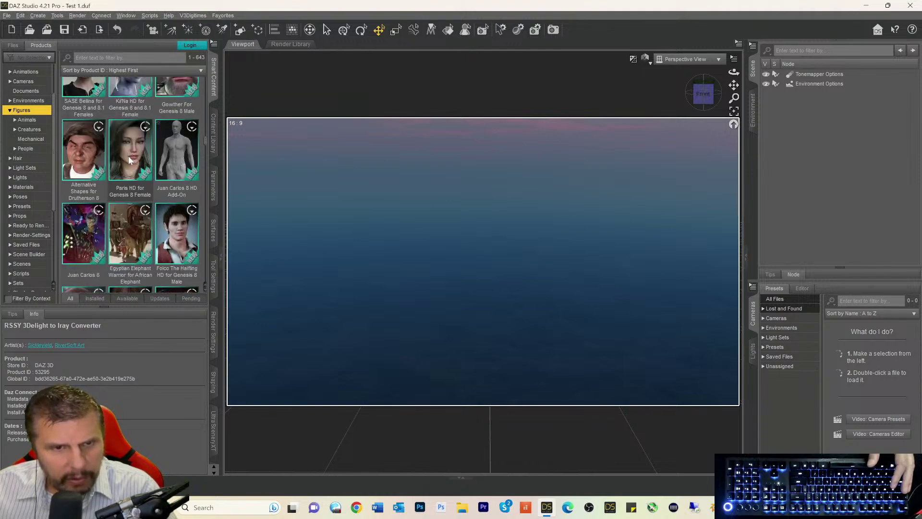
pyautogui.scroll(-4, 128, 155)
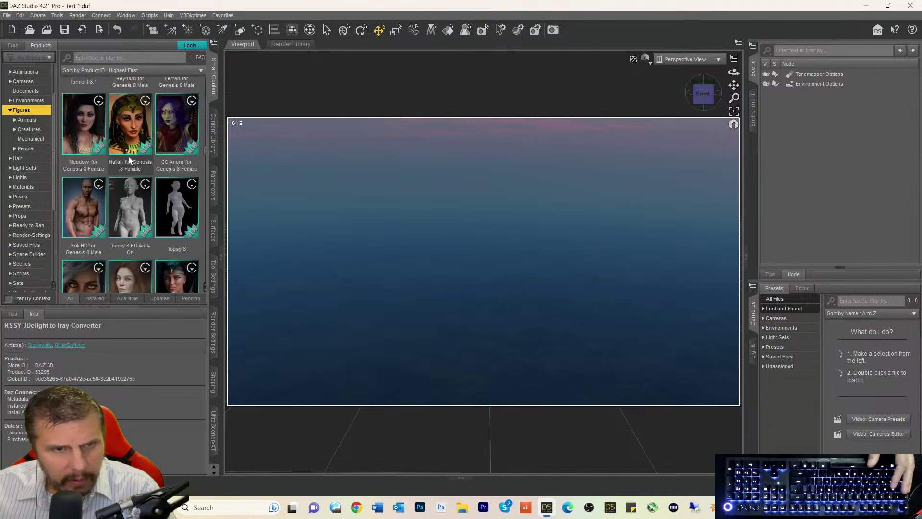
pyautogui.scroll(-5, 128, 158)
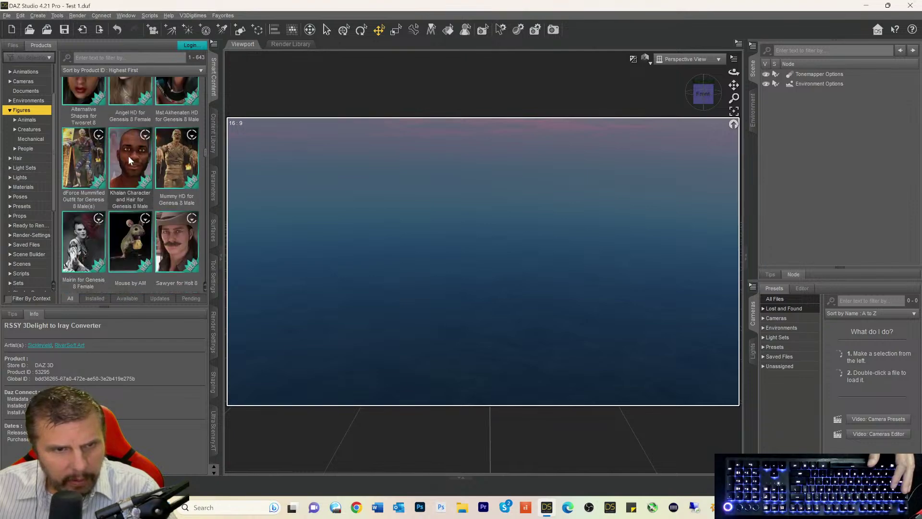
pyautogui.scroll(-5, 128, 155)
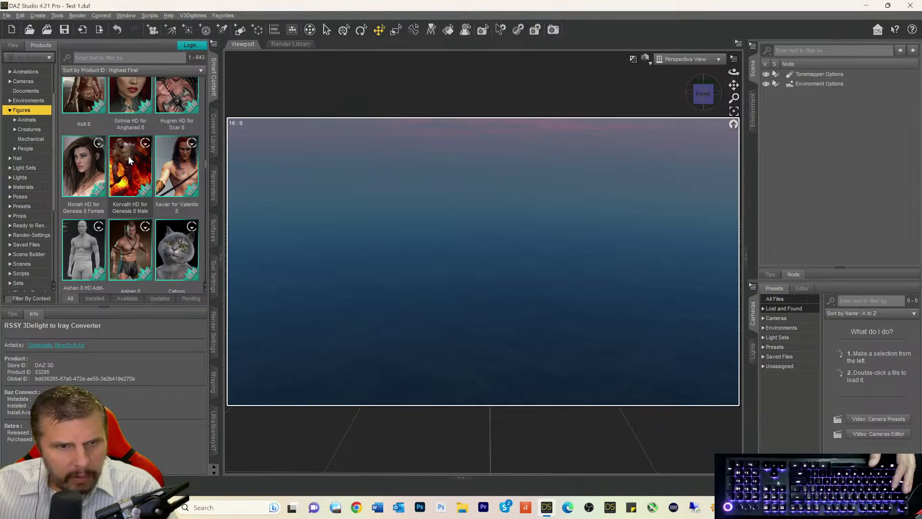
pyautogui.scroll(-5, 128, 159)
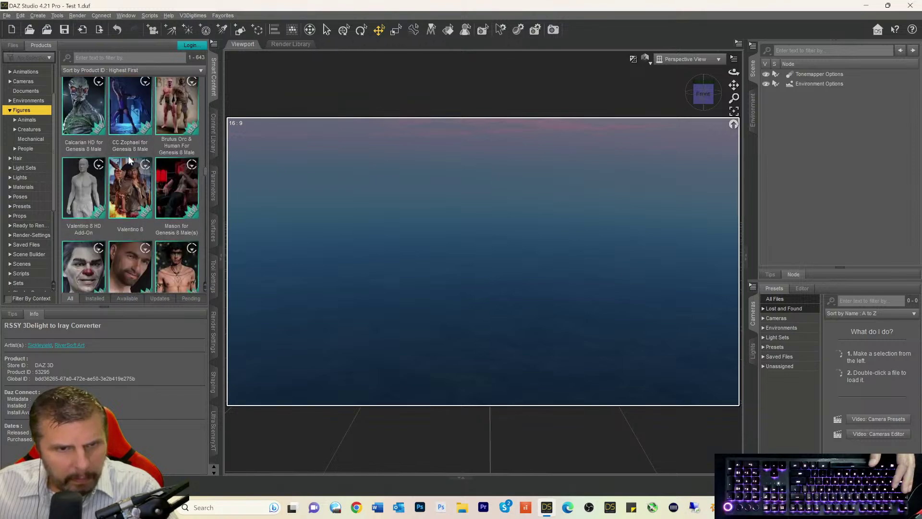
pyautogui.scroll(-5, 129, 157)
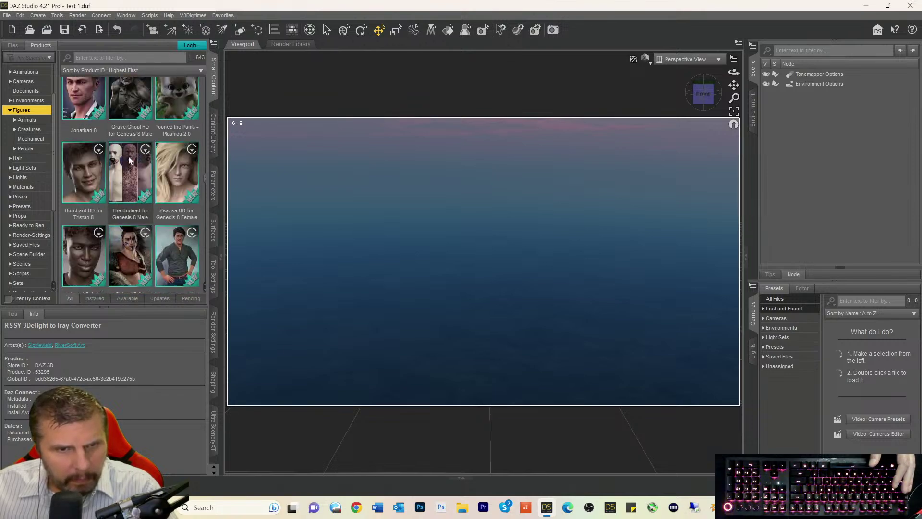
pyautogui.scroll(-5, 128, 158)
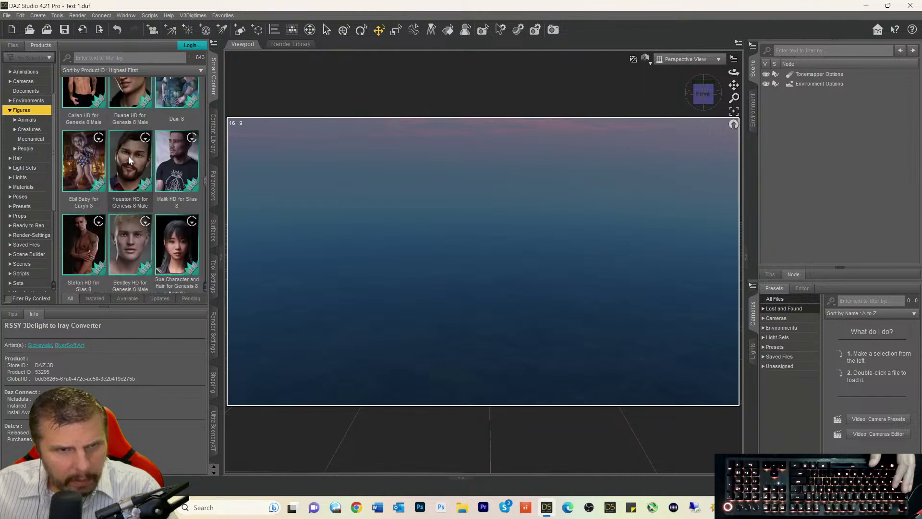
pyautogui.scroll(-5, 128, 159)
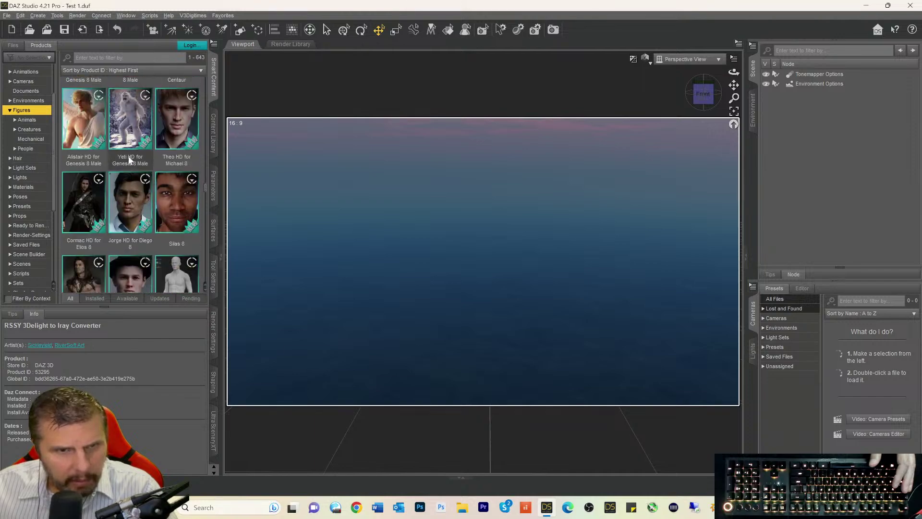
pyautogui.scroll(-5, 129, 160)
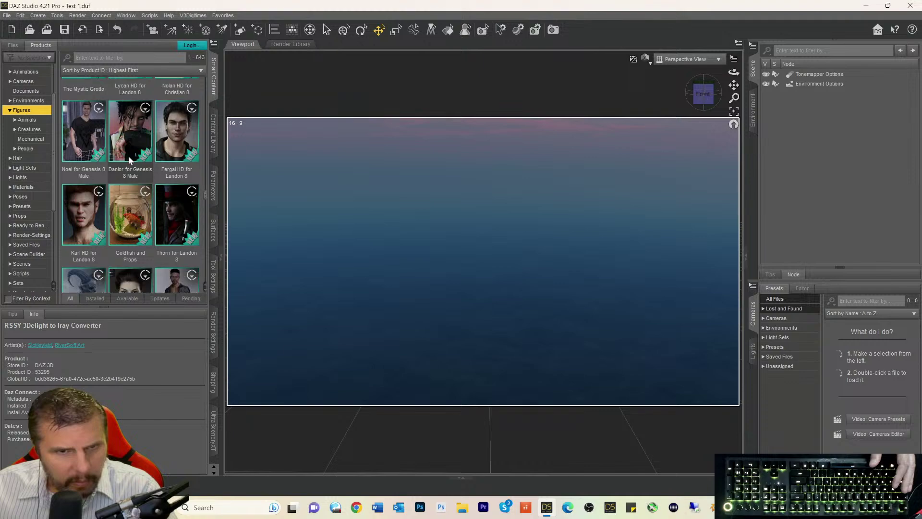
pyautogui.scroll(-5, 129, 160)
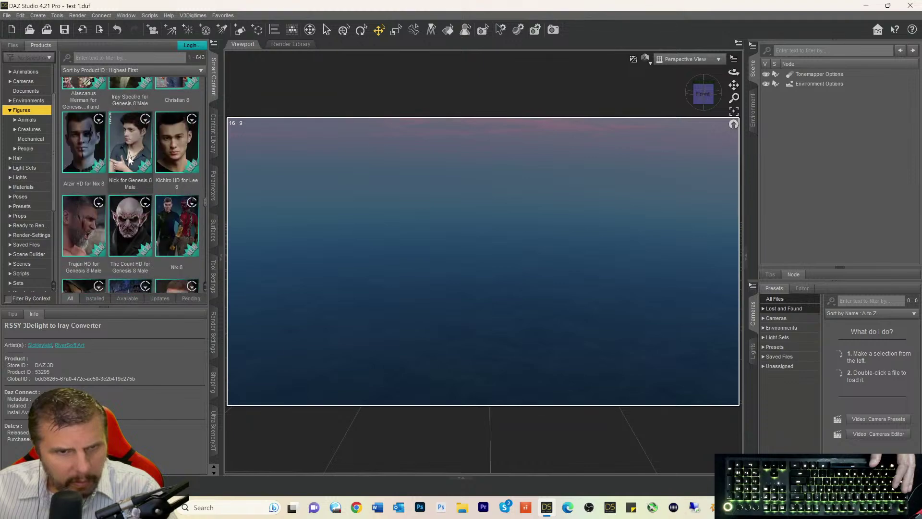
pyautogui.scroll(-5, 129, 160)
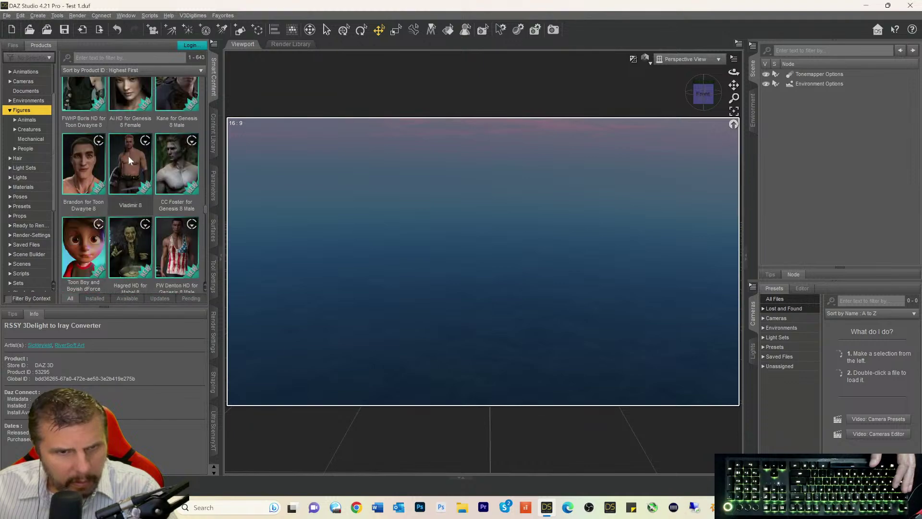
pyautogui.scroll(-3, 129, 159)
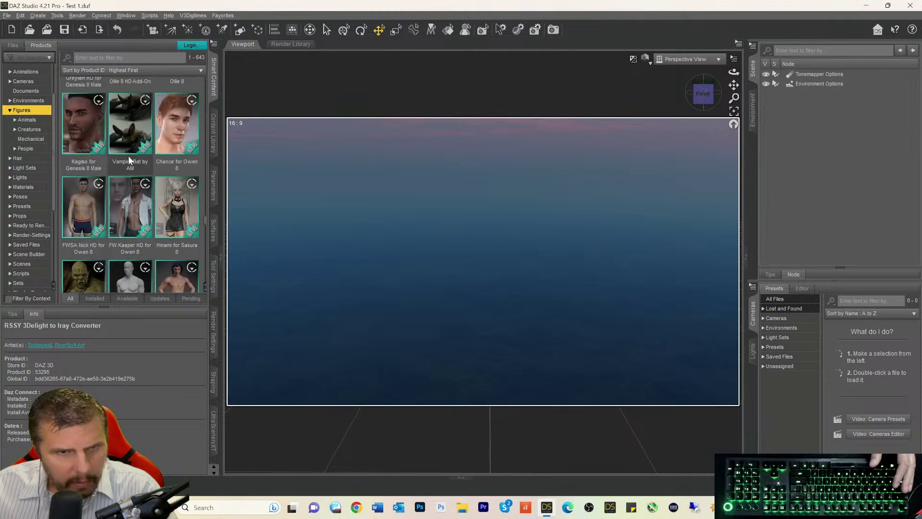
pyautogui.scroll(-5, 128, 148)
pyautogui.scroll(-5, 128, 148)
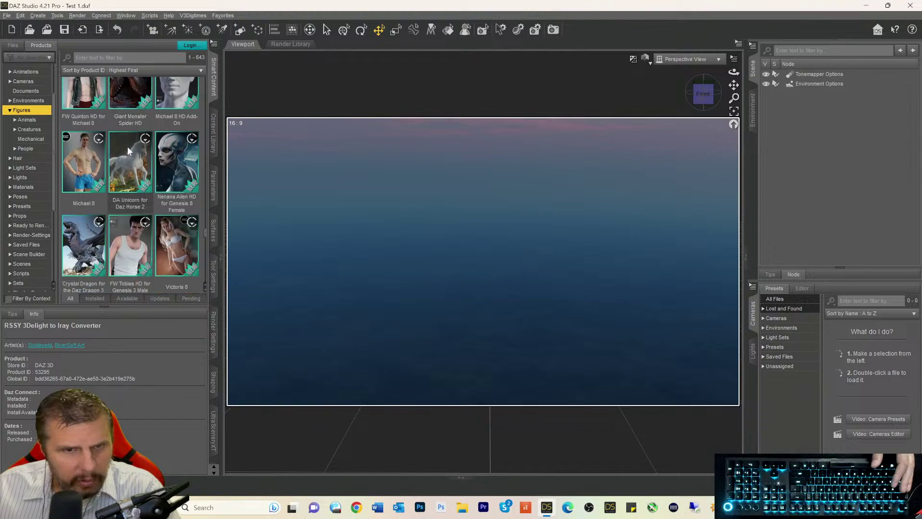
pyautogui.scroll(-5, 128, 149)
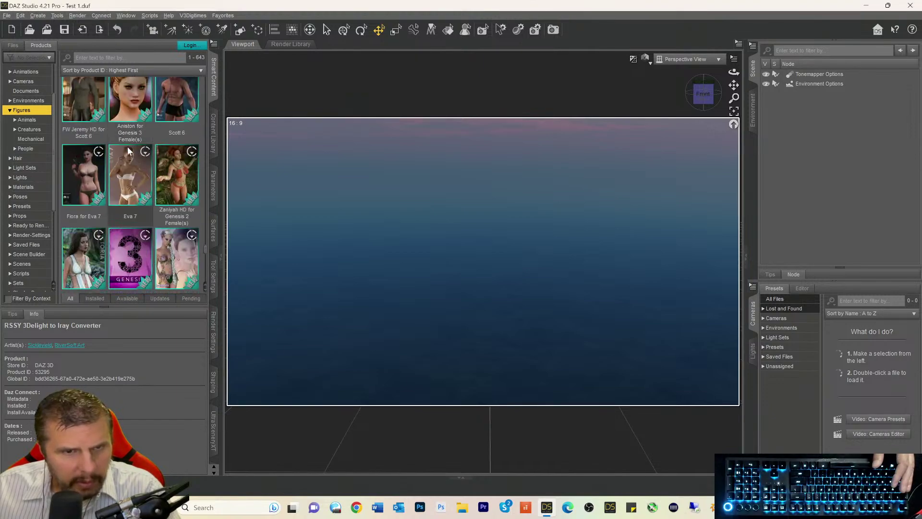
pyautogui.scroll(-3, 129, 155)
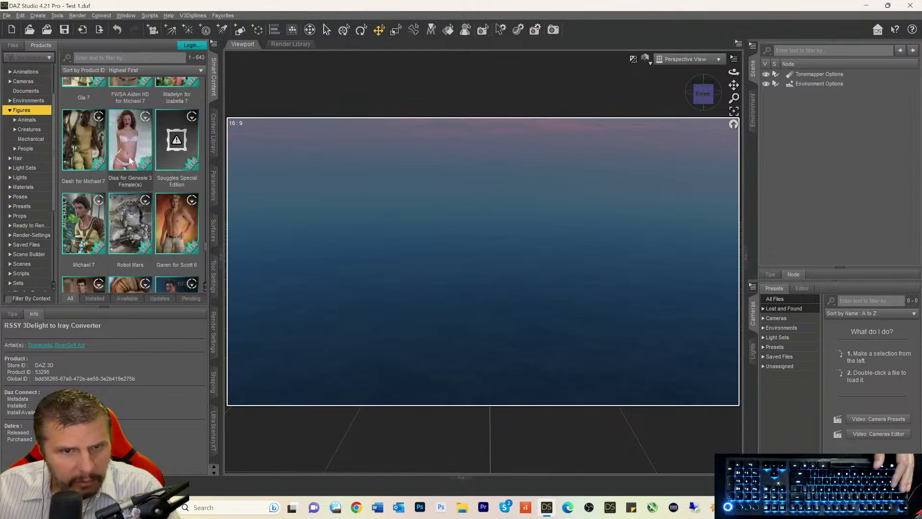
# - Open the Michael 7 product and load its Michael 7 actor into the scene
pyautogui.moveTo(129, 157)
pyautogui.click(84, 224)
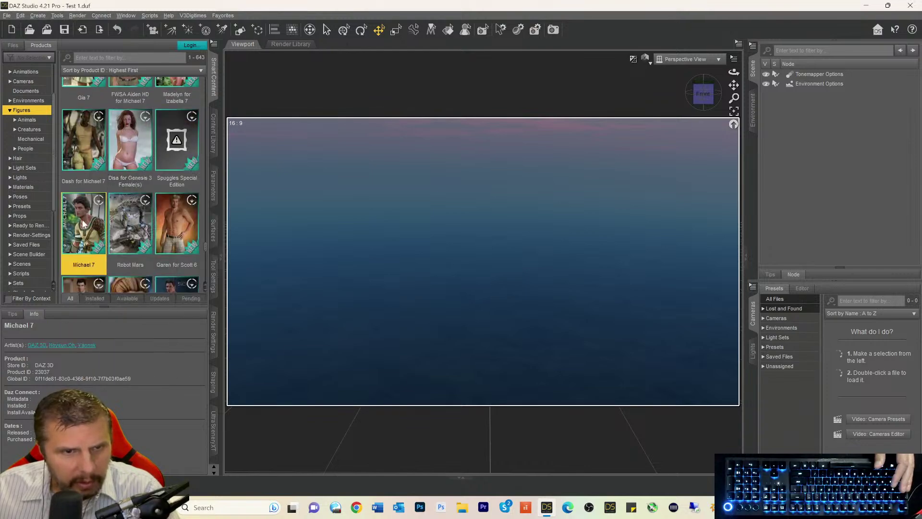
pyautogui.moveTo(84, 224)
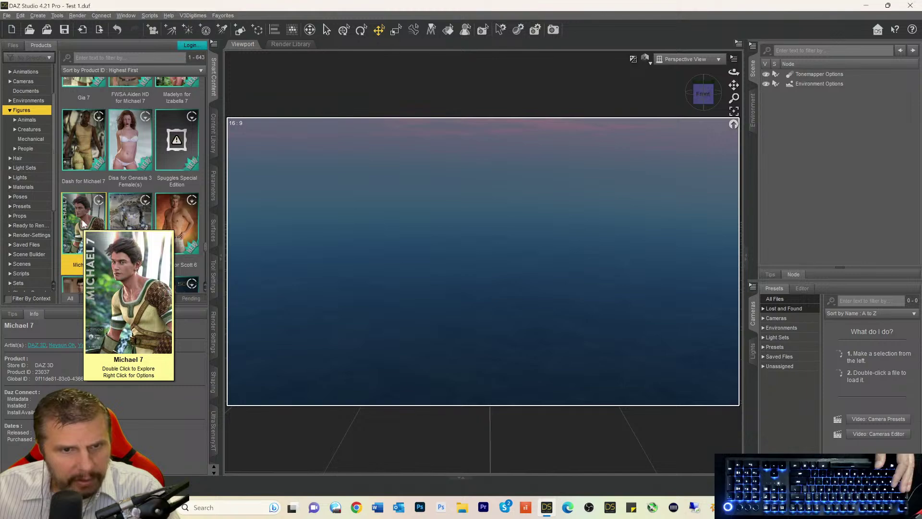
pyautogui.moveTo(176, 214)
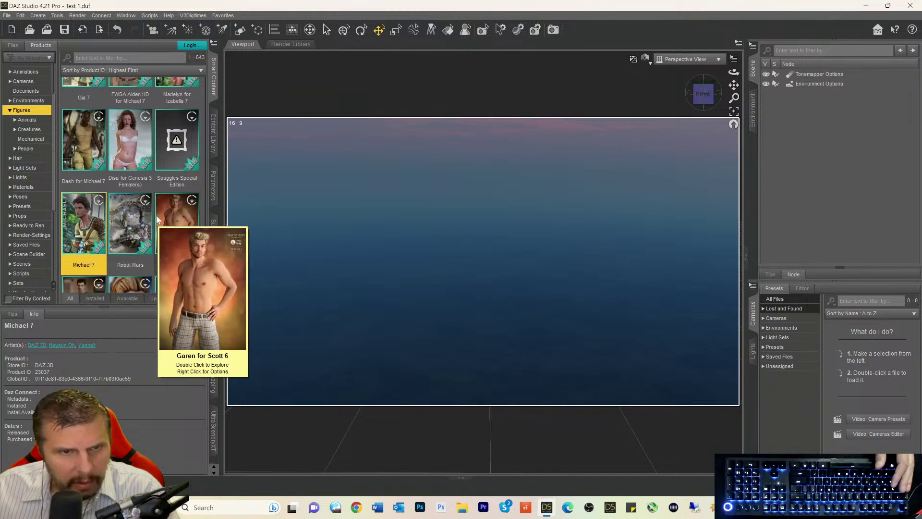
pyautogui.scroll(-3, 157, 205)
pyautogui.scroll(3, 157, 199)
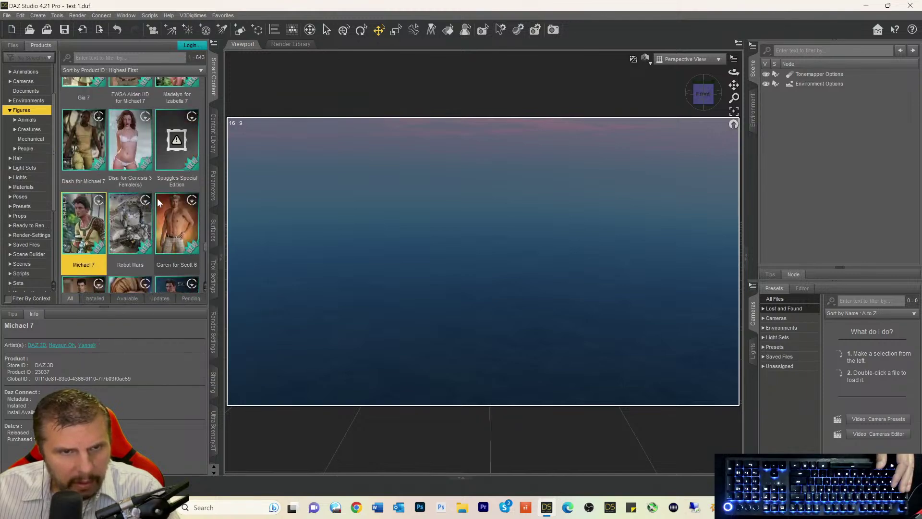
pyautogui.doubleClick(80, 221)
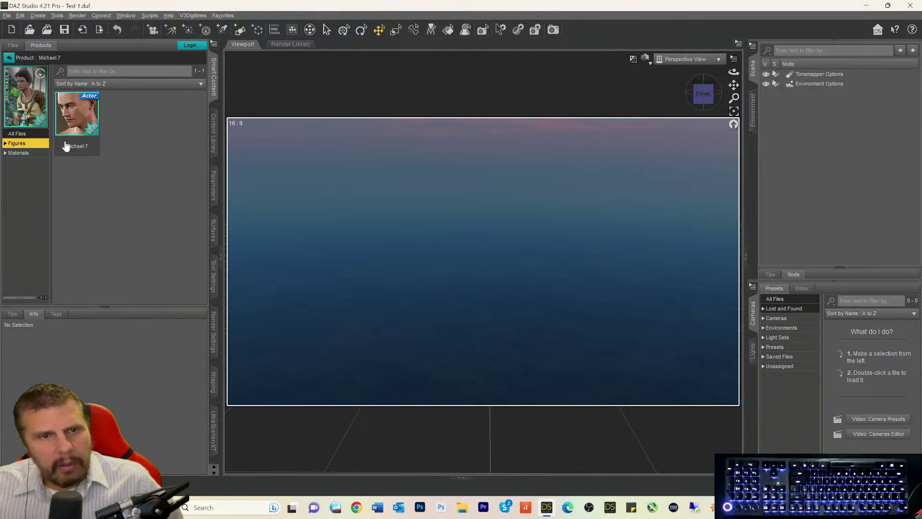
pyautogui.doubleClick(77, 120)
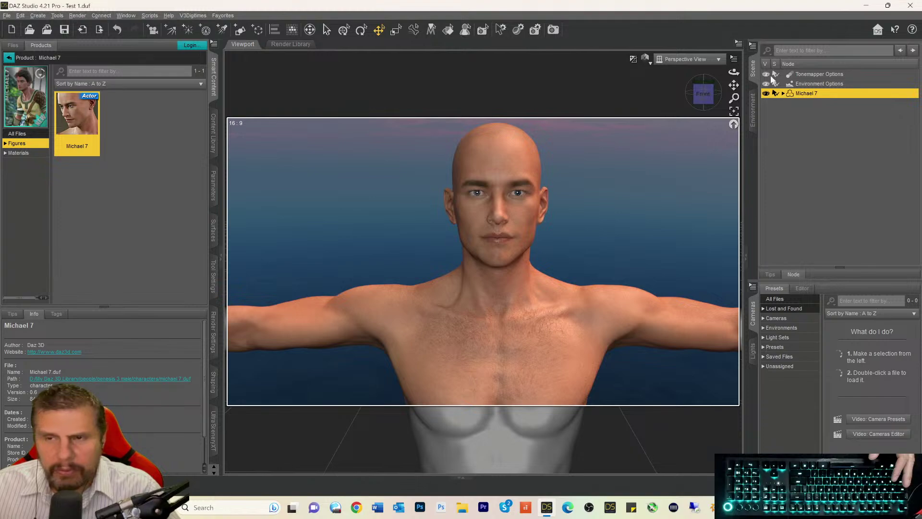
# - Examine the Iray Uber surface properties of the whole Michael 7 figure, from base colour and translucency to the bump and normal maps
pyautogui.moveTo(734, 85); pyautogui.dragTo(734, 121)
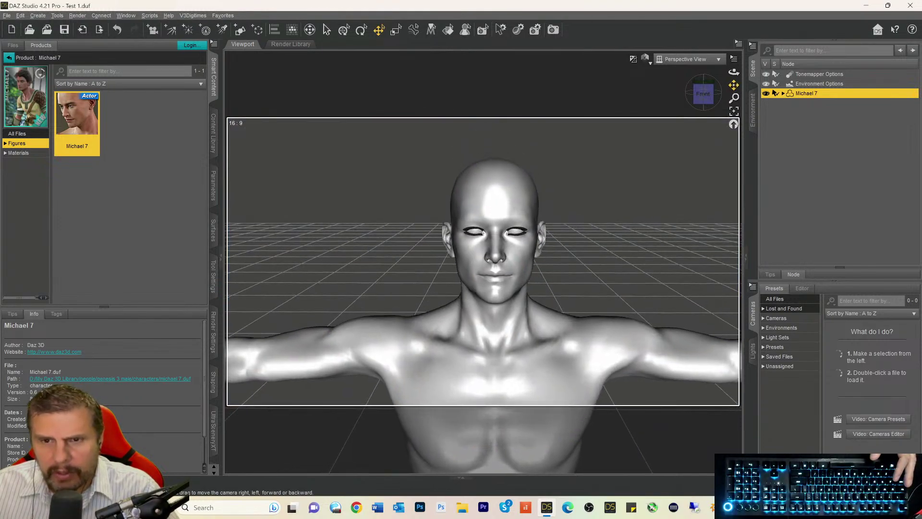
pyautogui.click(699, 99)
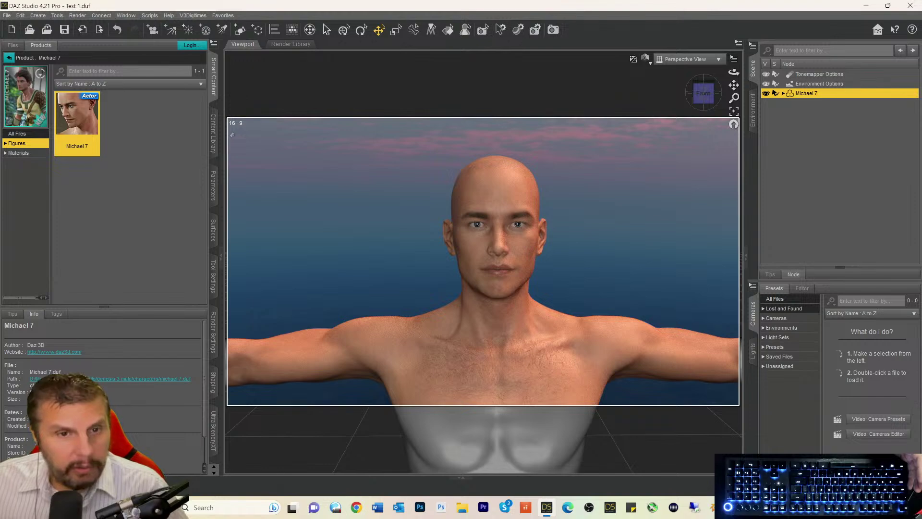
pyautogui.click(215, 235)
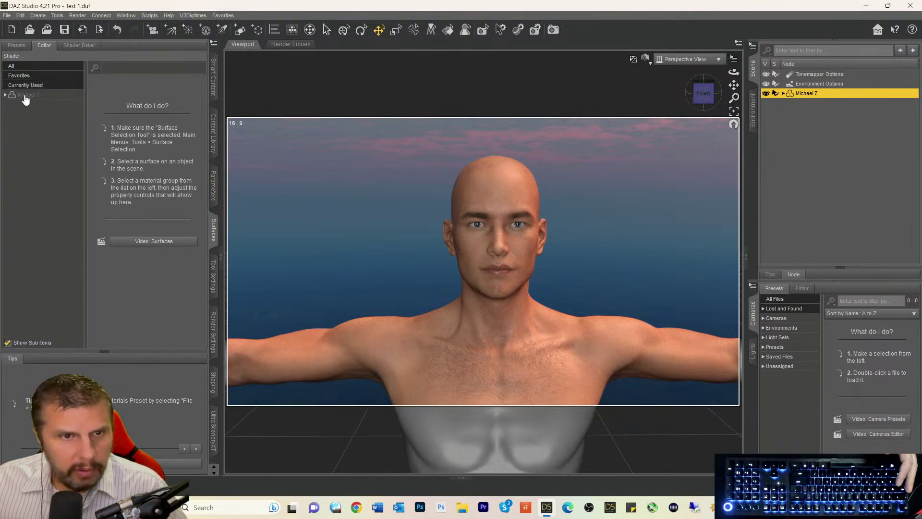
pyautogui.click(25, 95)
pyautogui.scroll(-5, 143, 187)
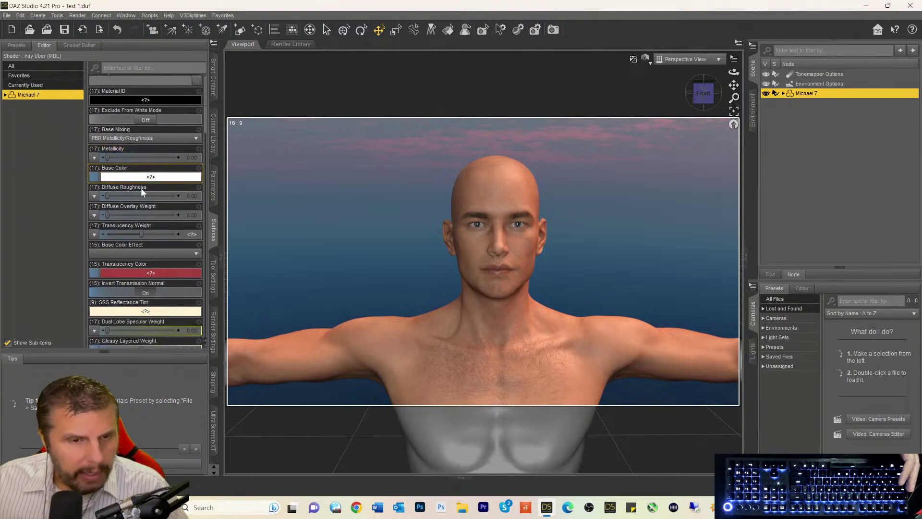
pyautogui.click(5, 94)
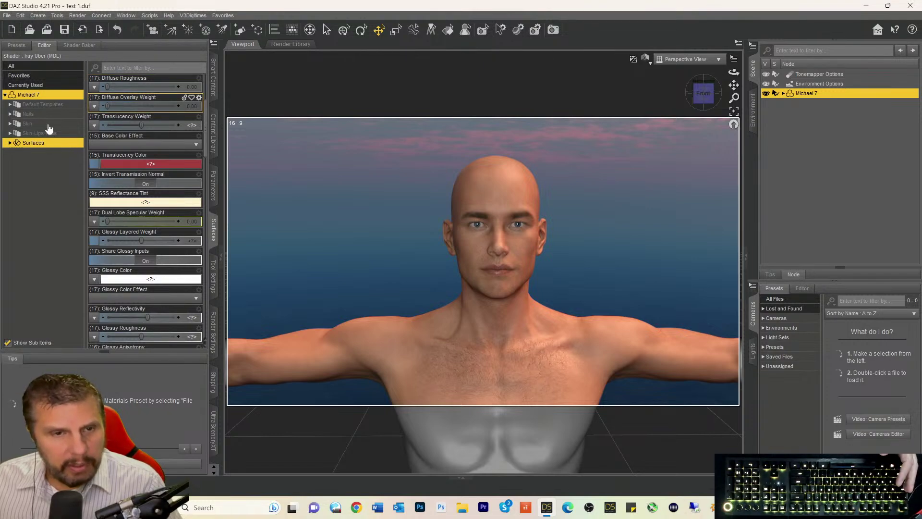
pyautogui.scroll(-3, 138, 258)
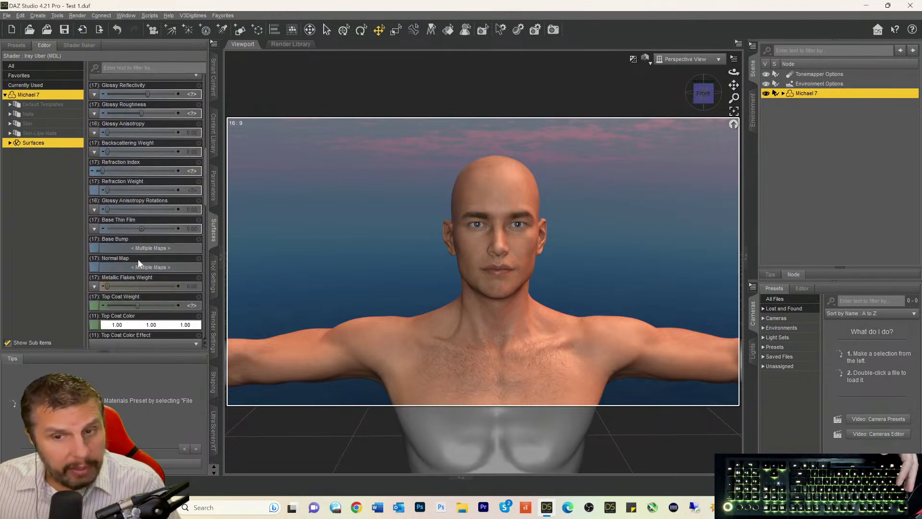
pyautogui.scroll(10, 140, 255)
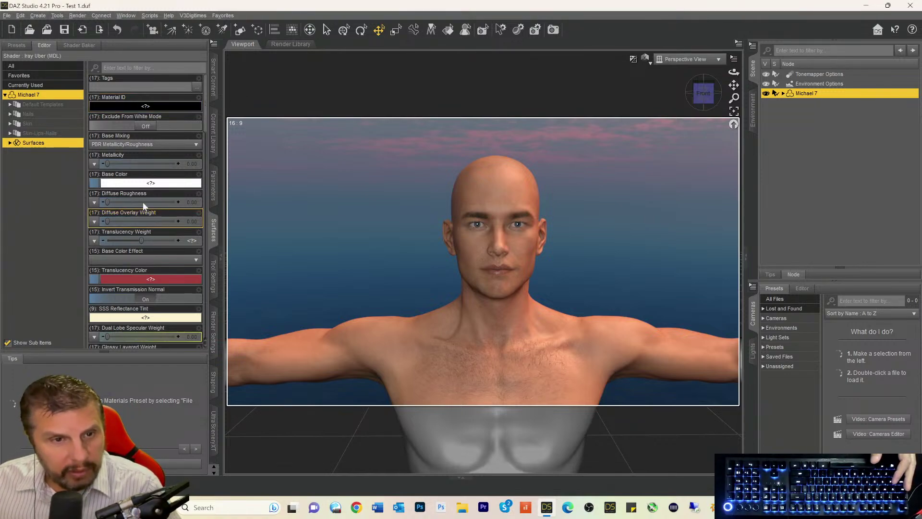
# - Set the Skin group's translucency colour to 0.39, 0.00, 0.046 and its translucency weight to 0.61
pyautogui.click(20, 126)
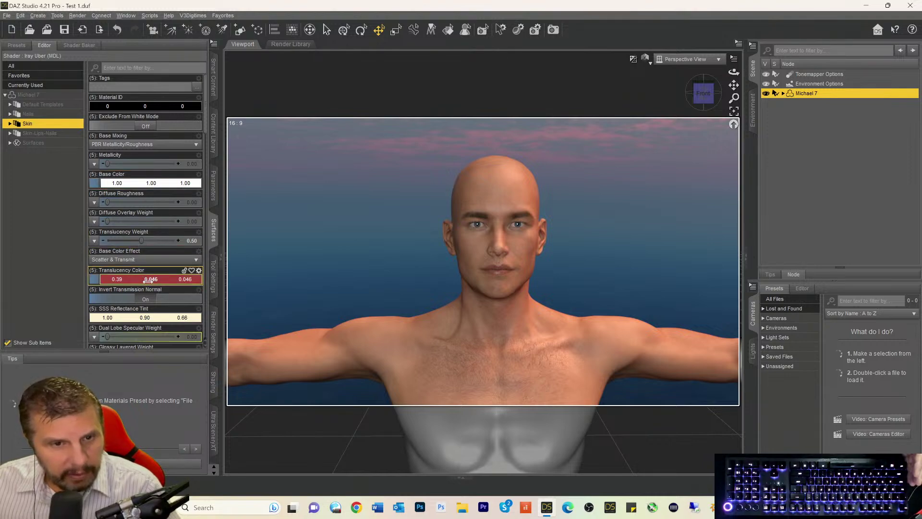
pyautogui.moveTo(151, 279); pyautogui.dragTo(139, 279)
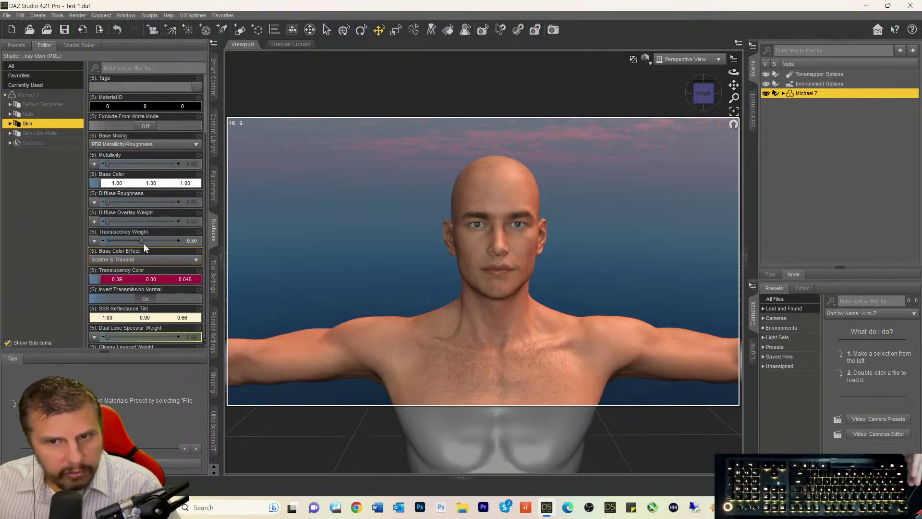
pyautogui.moveTo(140, 240); pyautogui.dragTo(151, 241)
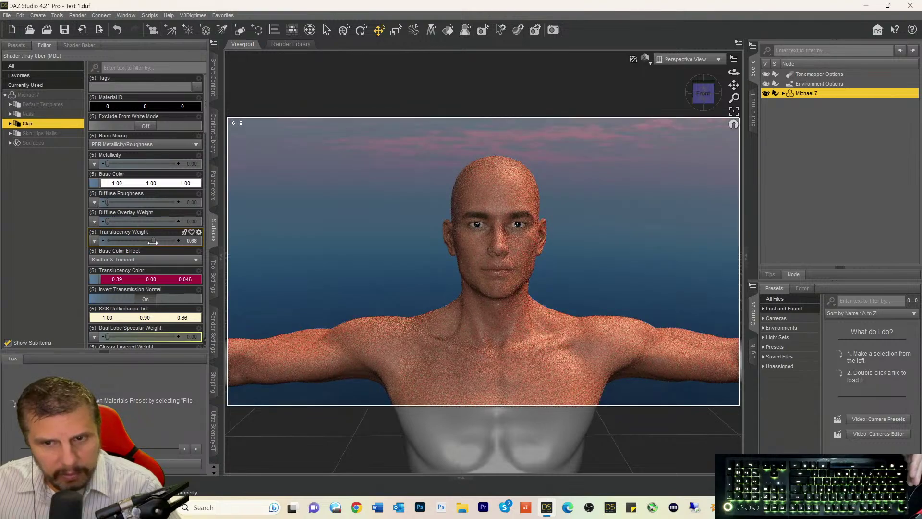
pyautogui.moveTo(152, 242); pyautogui.dragTo(148, 242)
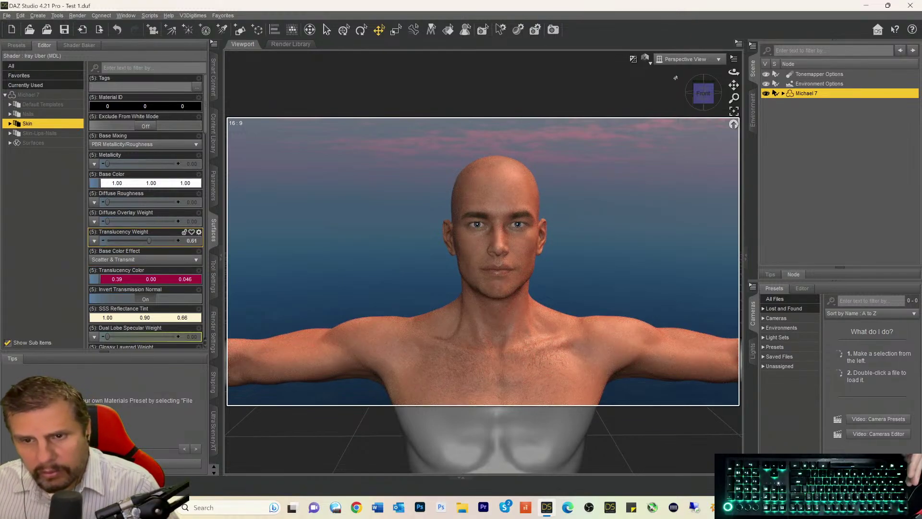
# - Examine the figure's facial skin close up and from an angle in the rendered preview
pyautogui.moveTo(696, 109); pyautogui.dragTo(678, 101)
pyautogui.scroll(-3, 652, 164)
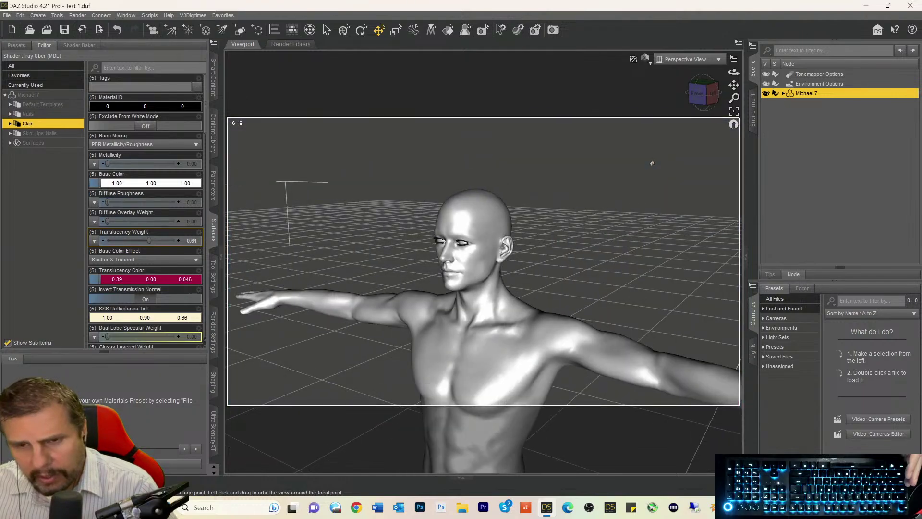
pyautogui.scroll(10, 652, 163)
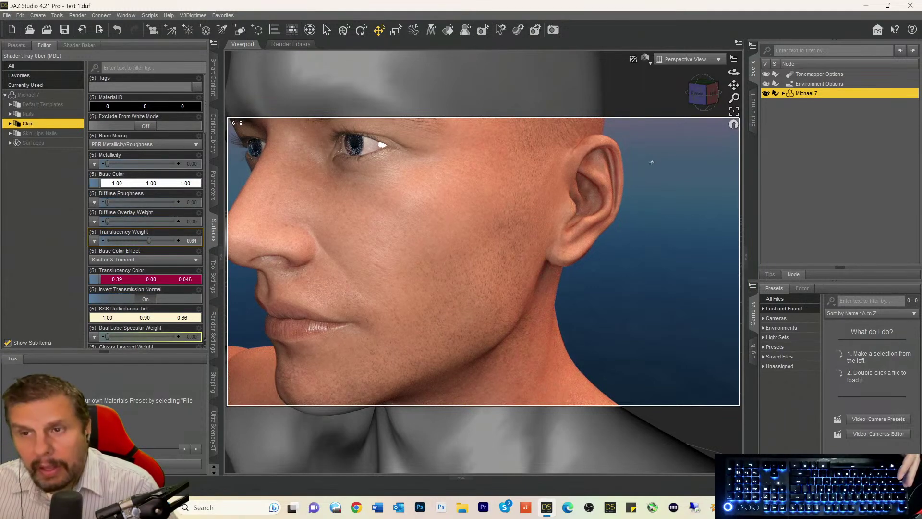
pyautogui.scroll(-5, 651, 163)
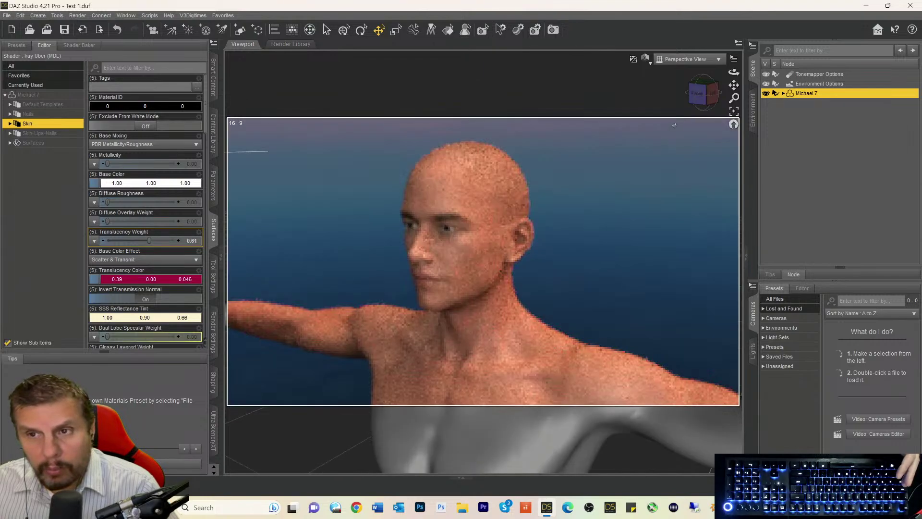
pyautogui.moveTo(699, 98)
pyautogui.mouseDown()
pyautogui.moveTo(712, 99)
pyautogui.moveTo(702, 98)
pyautogui.mouseUp()
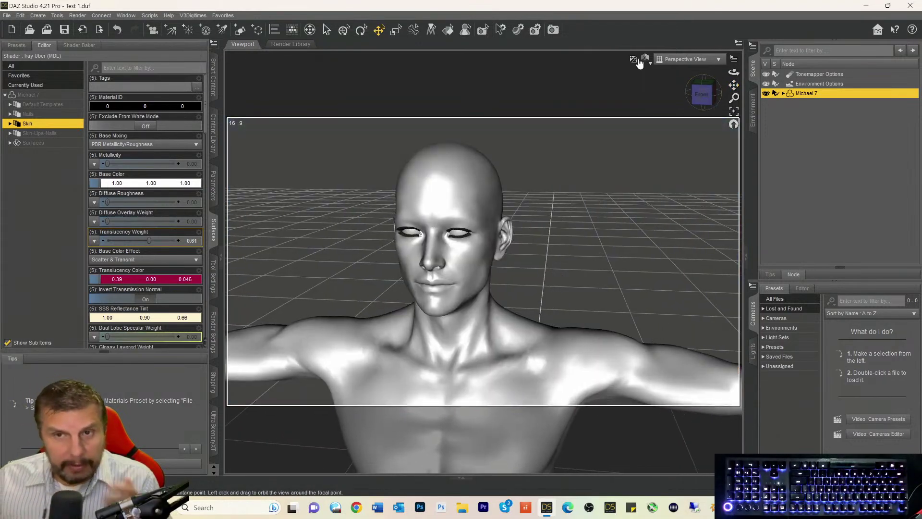
pyautogui.click(551, 30)
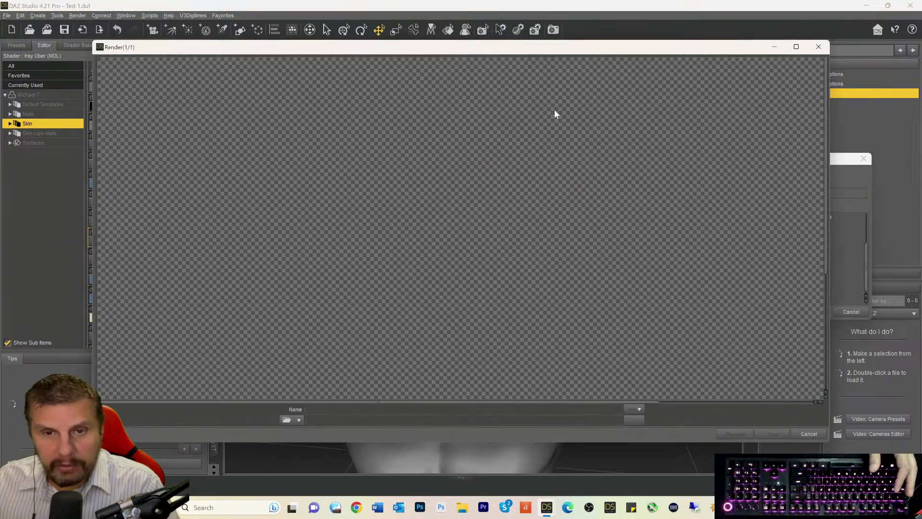
pyautogui.click(816, 47)
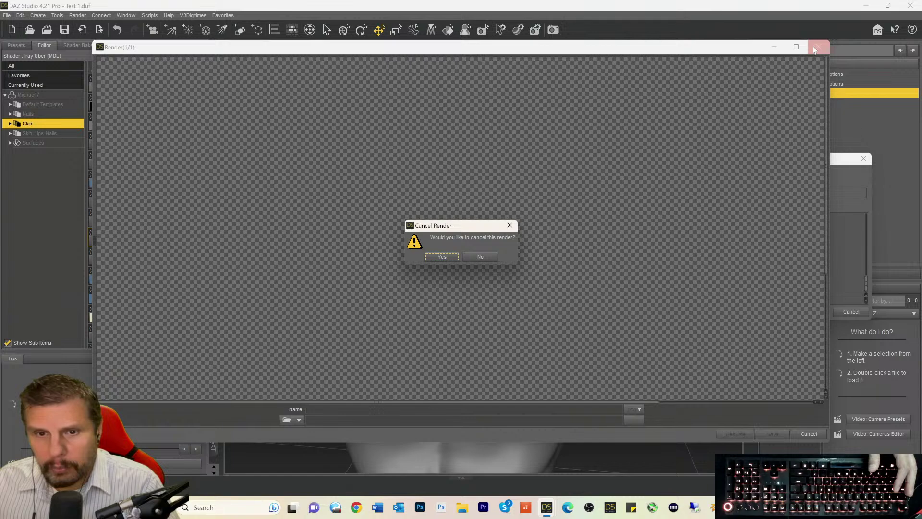
pyautogui.click(438, 257)
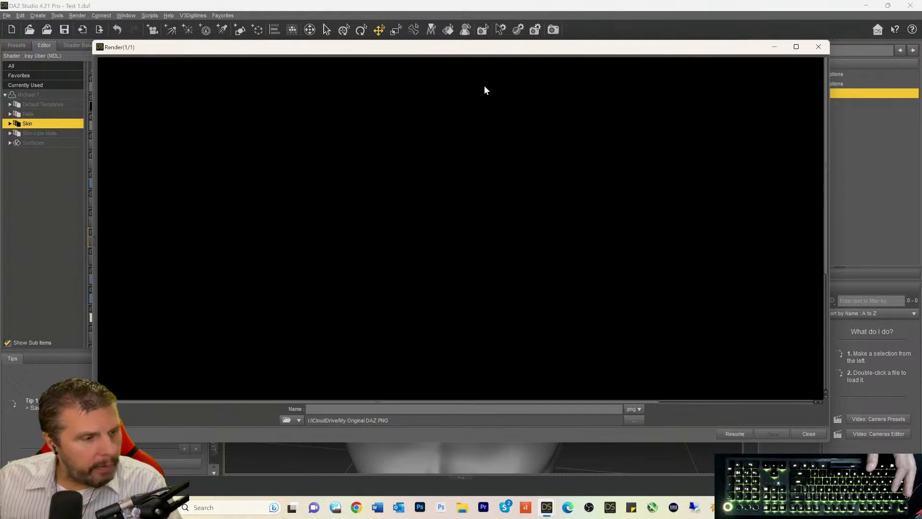
pyautogui.click(819, 47)
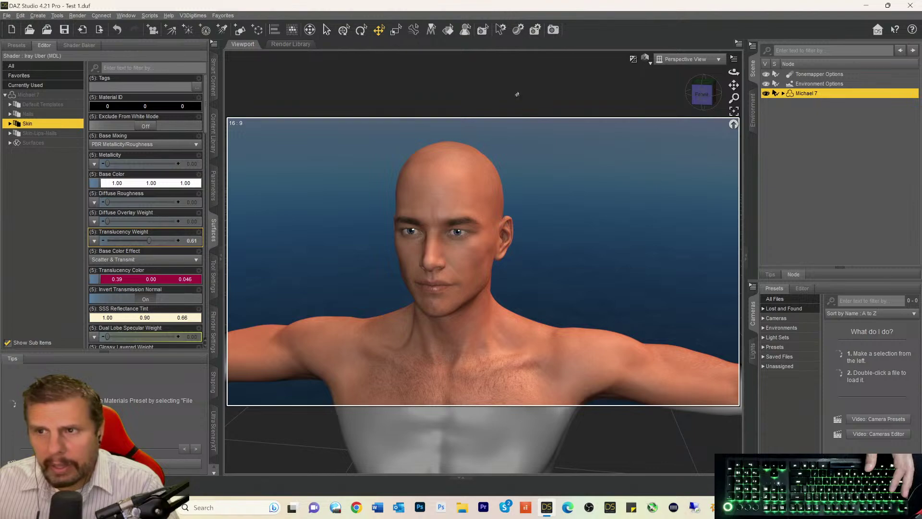
# - Convert the Michael 7 skin to the PBRSkin shader with the Create Translucency conversion script
pyautogui.click(223, 16)
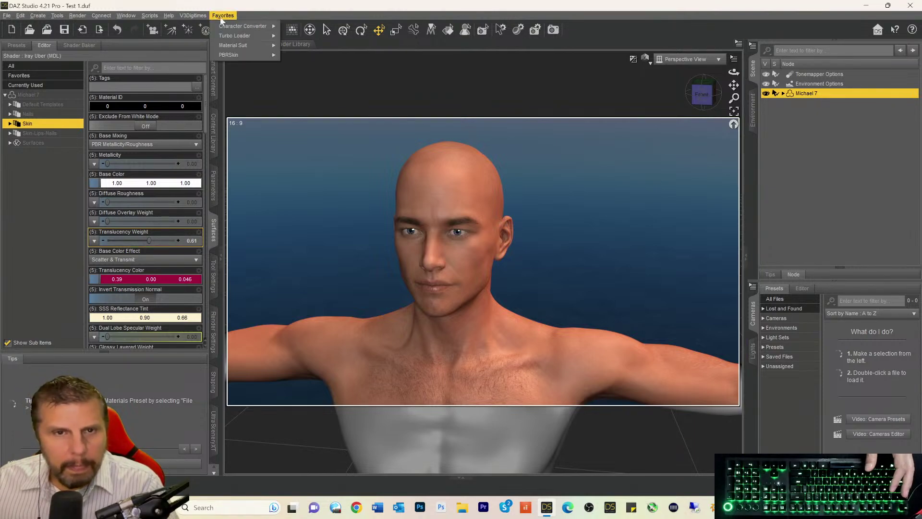
pyautogui.moveTo(222, 54)
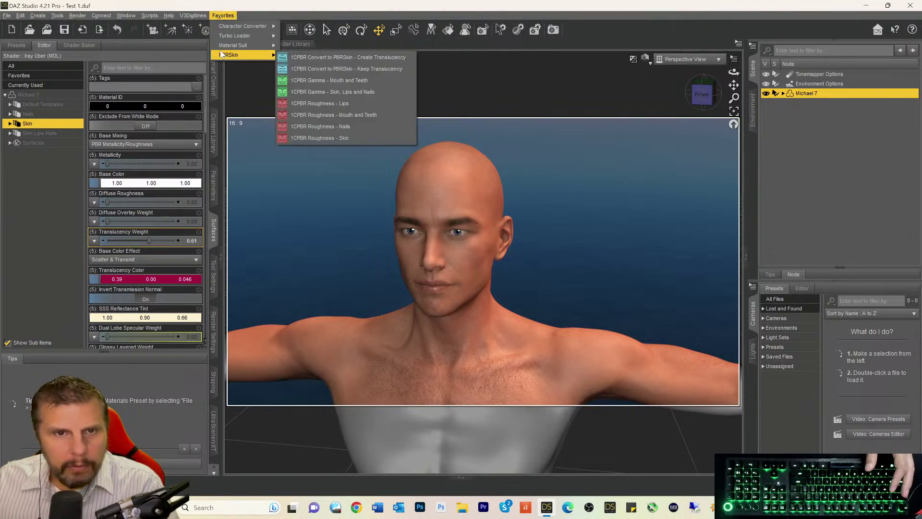
pyautogui.click(299, 58)
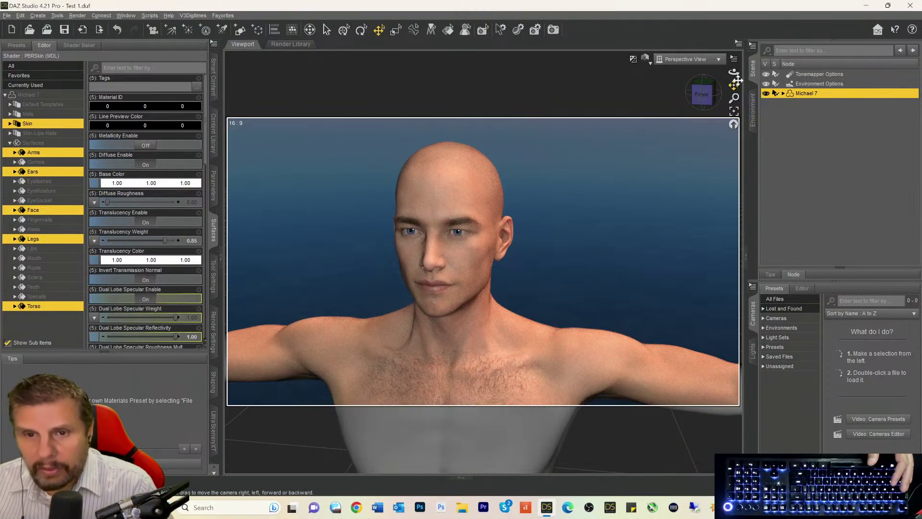
# - Darken the converted skin surfaces' translucency colour to a neutral light grey of RGB 232, 232, 232
pyautogui.moveTo(736, 82)
pyautogui.mouseDown()
pyautogui.moveTo(725, 68)
pyautogui.moveTo(738, 86)
pyautogui.moveTo(706, 101)
pyautogui.mouseUp()
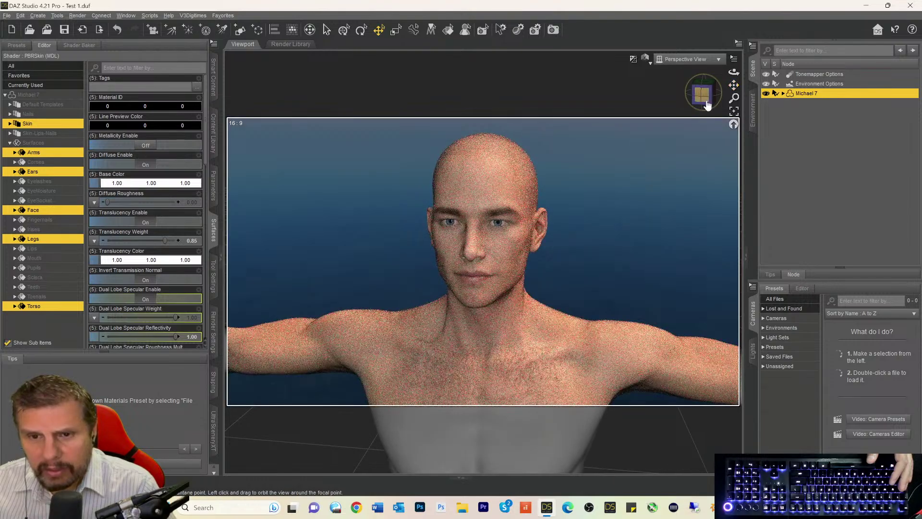
pyautogui.click(706, 102)
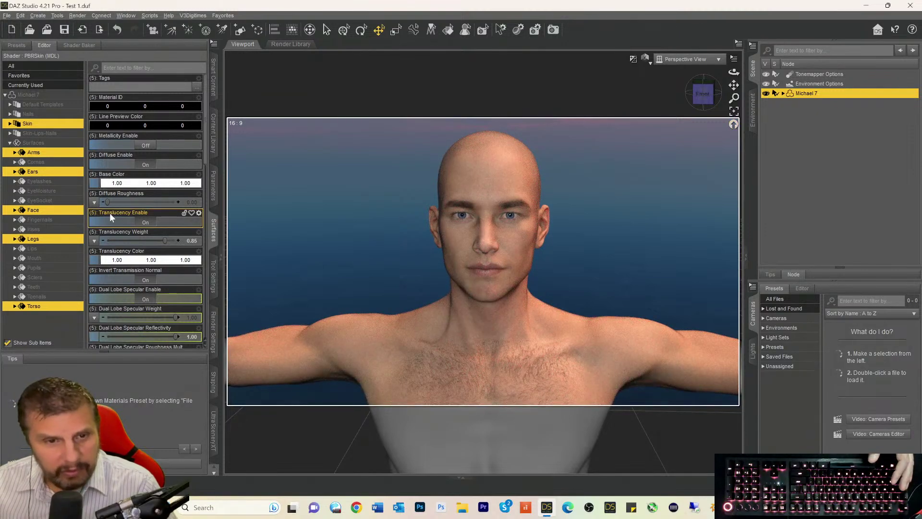
pyautogui.click(135, 261)
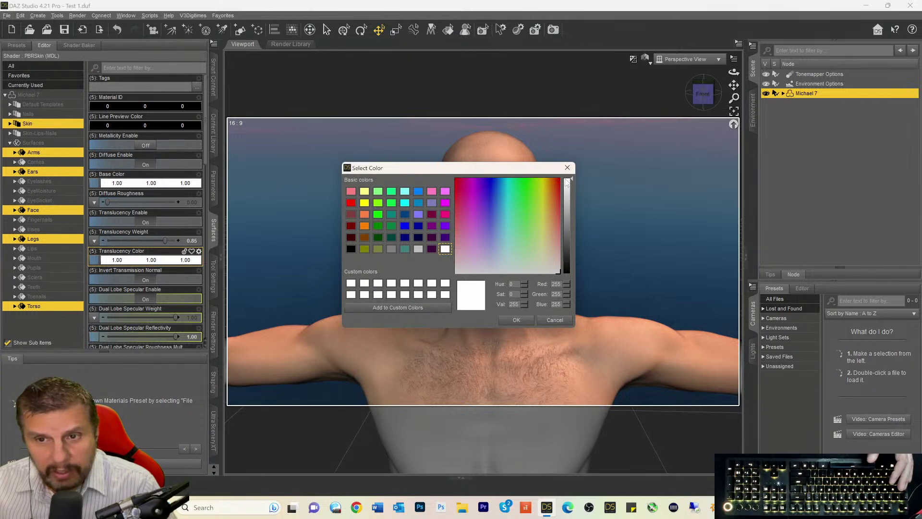
pyautogui.moveTo(568, 180); pyautogui.dragTo(568, 206)
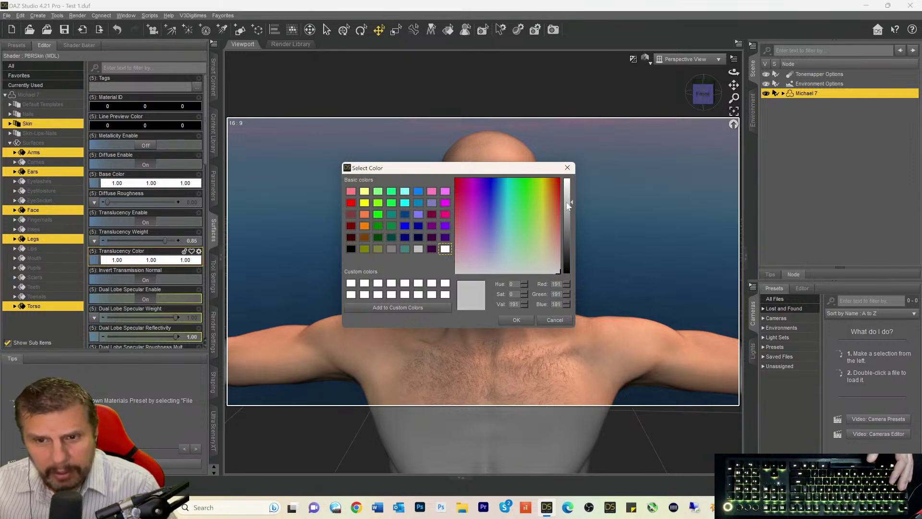
pyautogui.click(517, 321)
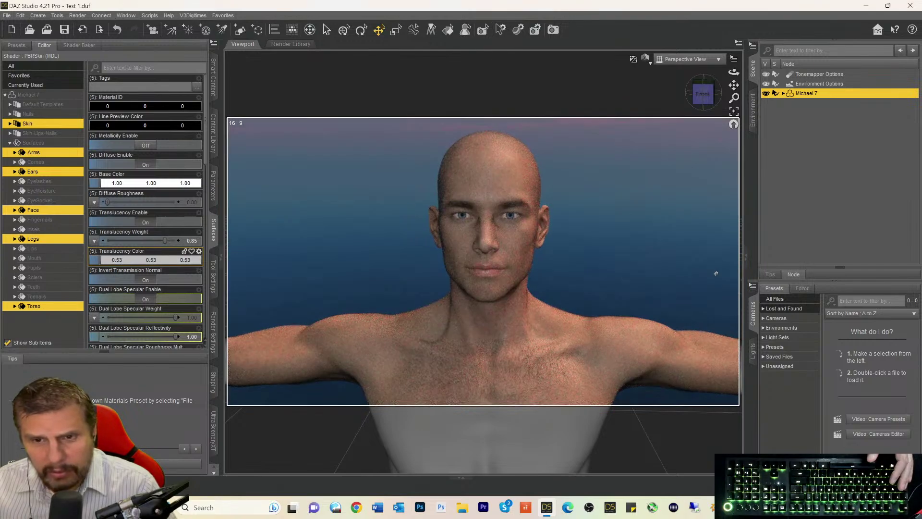
pyautogui.click(127, 260)
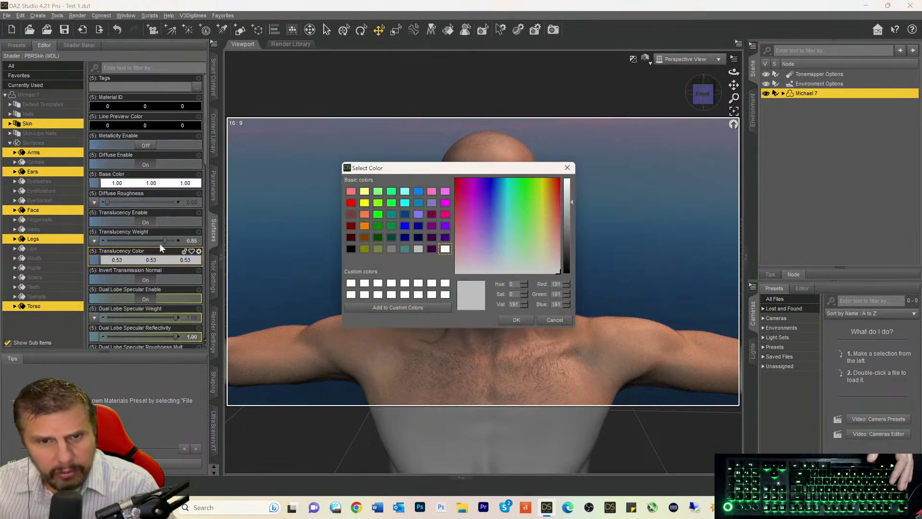
pyautogui.moveTo(571, 201); pyautogui.dragTo(572, 192)
pyautogui.click(516, 320)
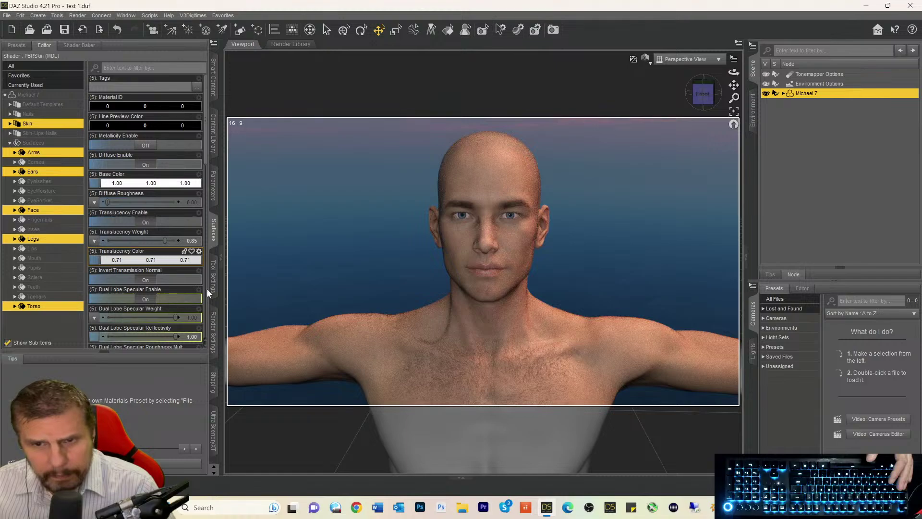
pyautogui.click(135, 261)
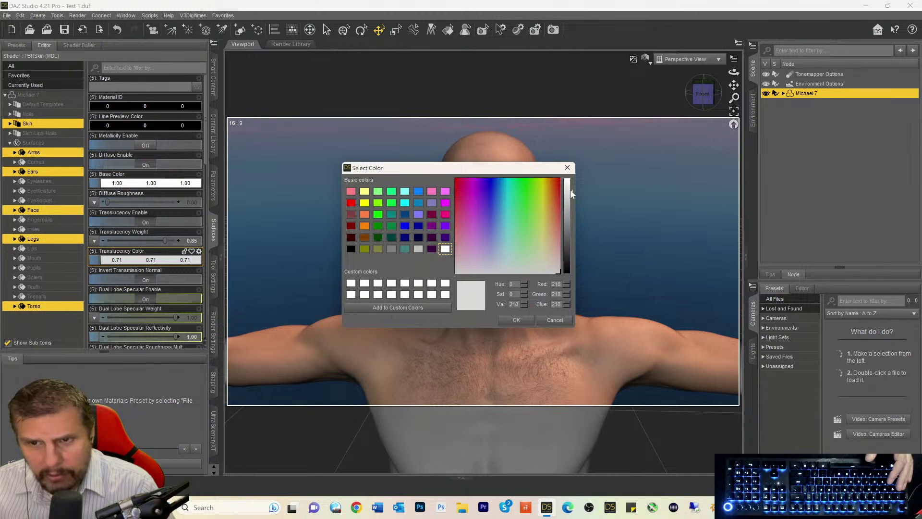
pyautogui.moveTo(570, 189); pyautogui.dragTo(570, 186)
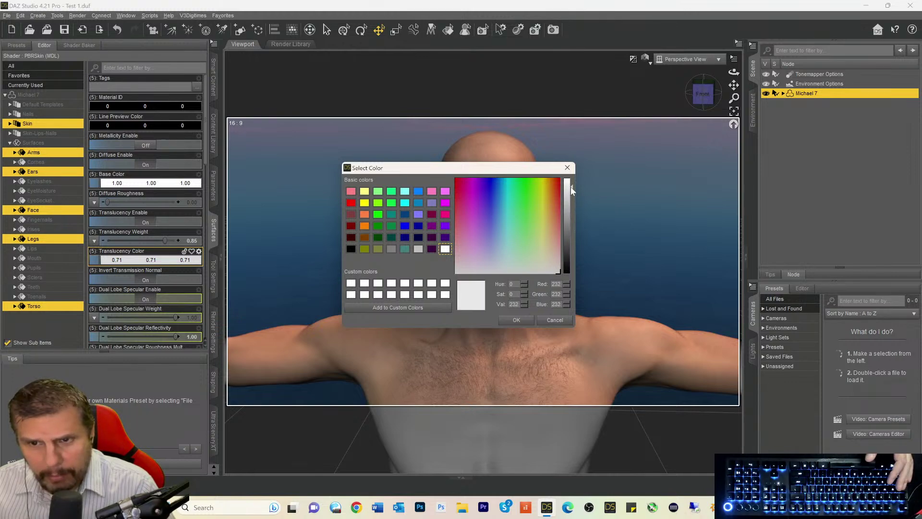
pyautogui.click(514, 321)
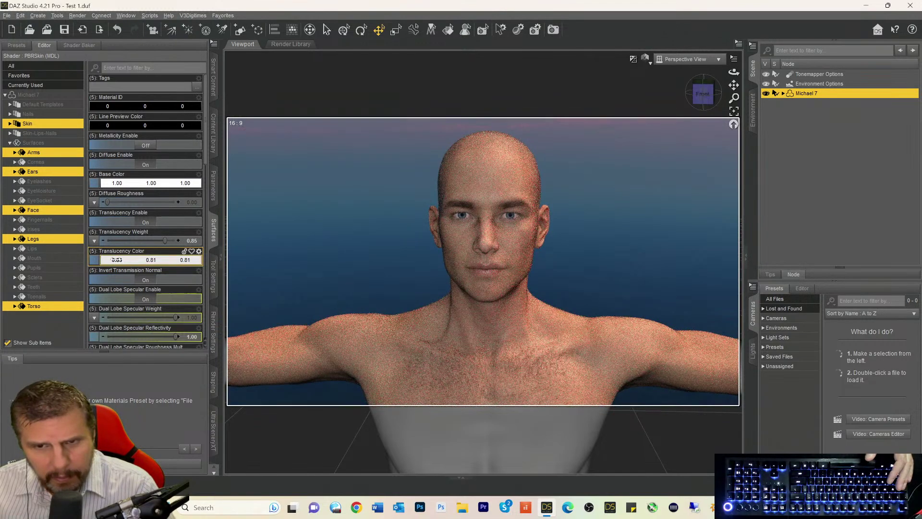
# - Tint the skin's translucency colour slightly pink by setting its red component to 0.88 and its blue component to 0.83
pyautogui.moveTo(113, 260); pyautogui.dragTo(169, 265)
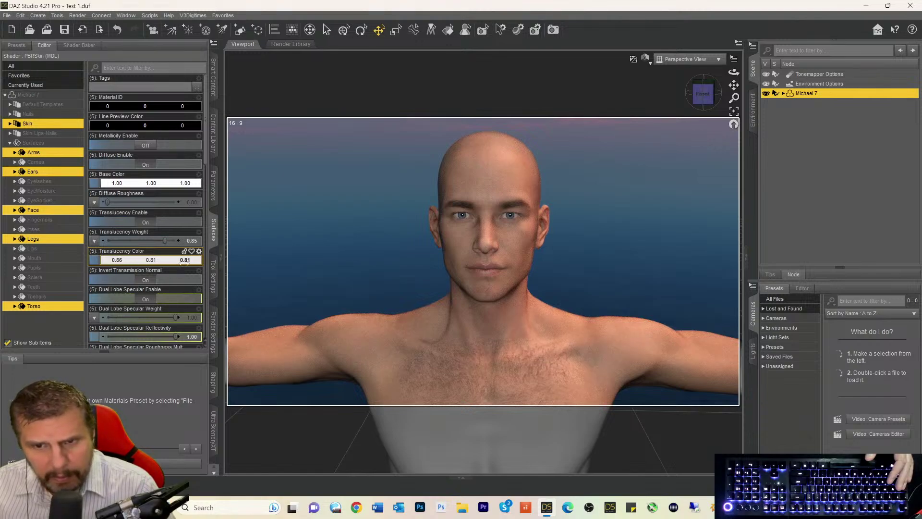
pyautogui.moveTo(185, 264); pyautogui.dragTo(168, 268)
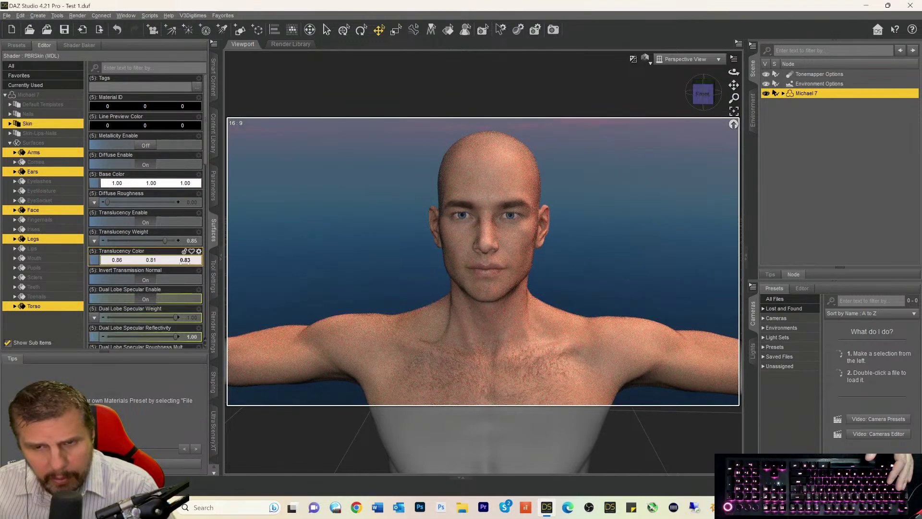
pyautogui.moveTo(116, 259); pyautogui.dragTo(118, 259)
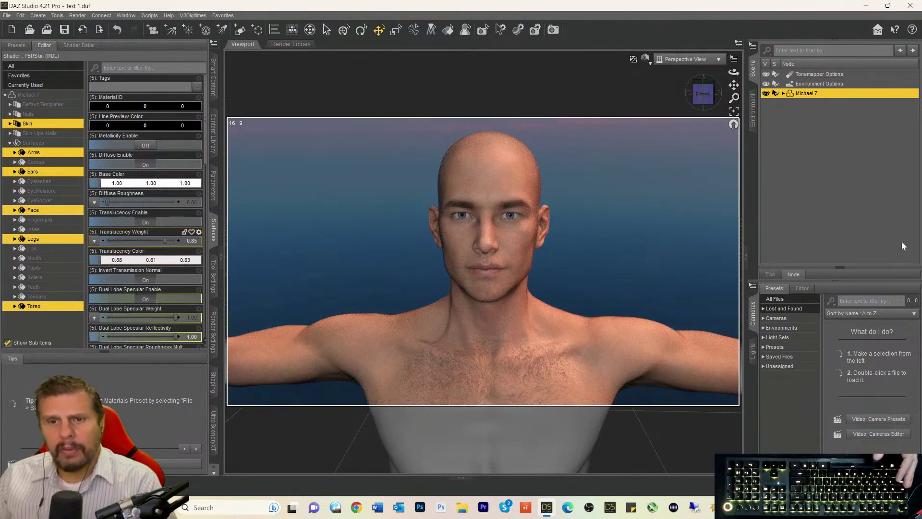
# - Set the red component of the skin's translucency colour to 0.87 and inspect the upper body from the side and front
pyautogui.moveTo(117, 260); pyautogui.dragTo(115, 259)
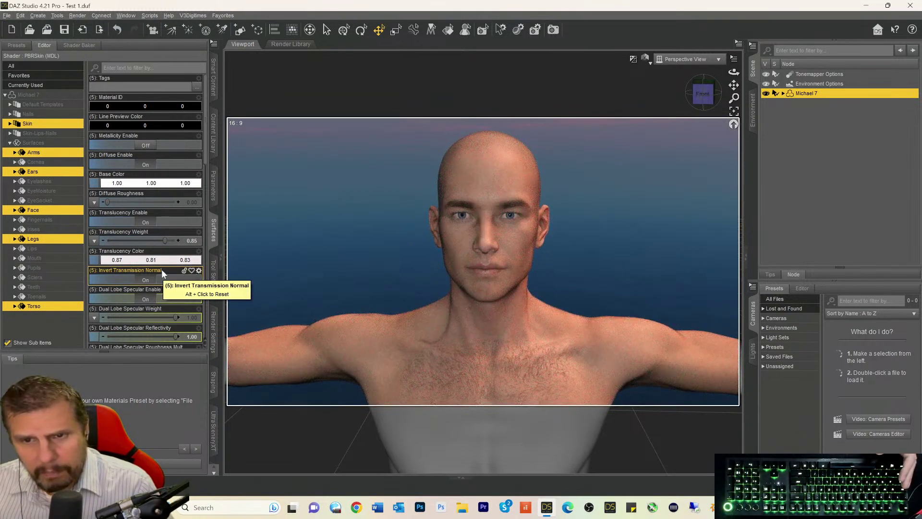
pyautogui.moveTo(703, 94); pyautogui.dragTo(679, 95)
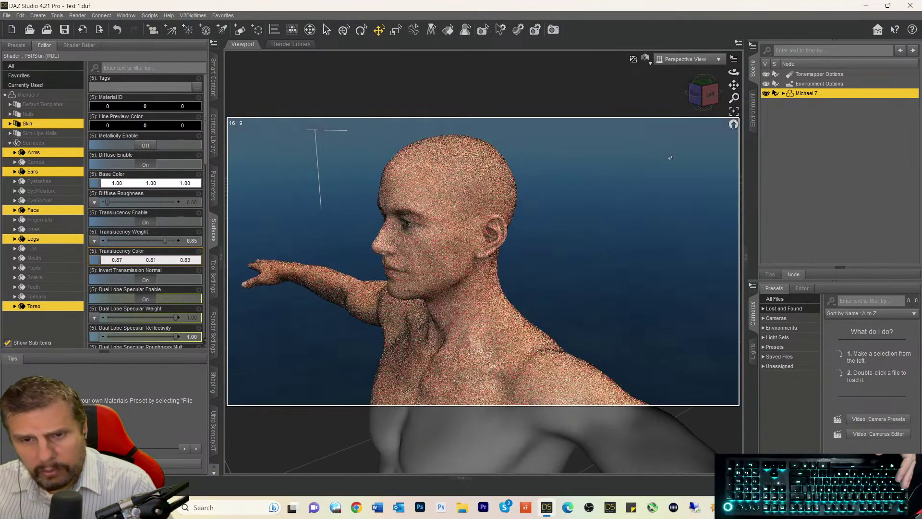
pyautogui.scroll(-5, 643, 257)
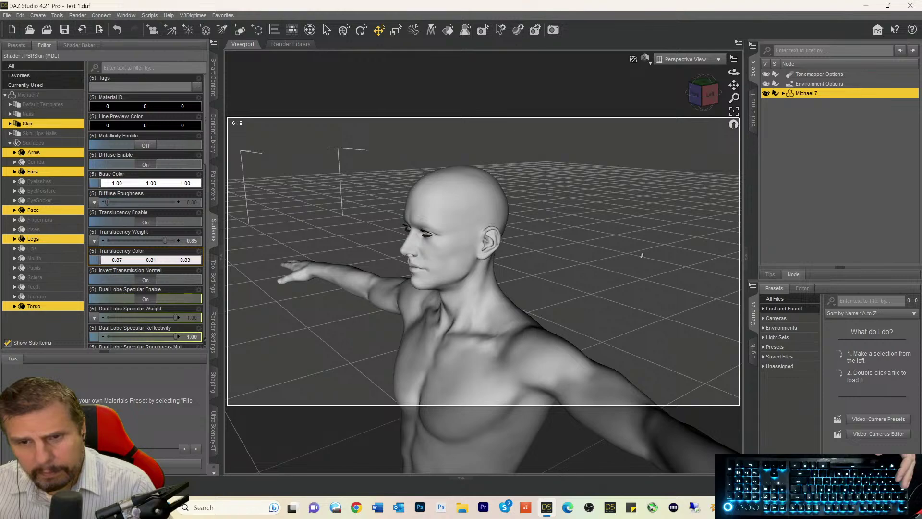
pyautogui.moveTo(734, 85); pyautogui.dragTo(690, 97)
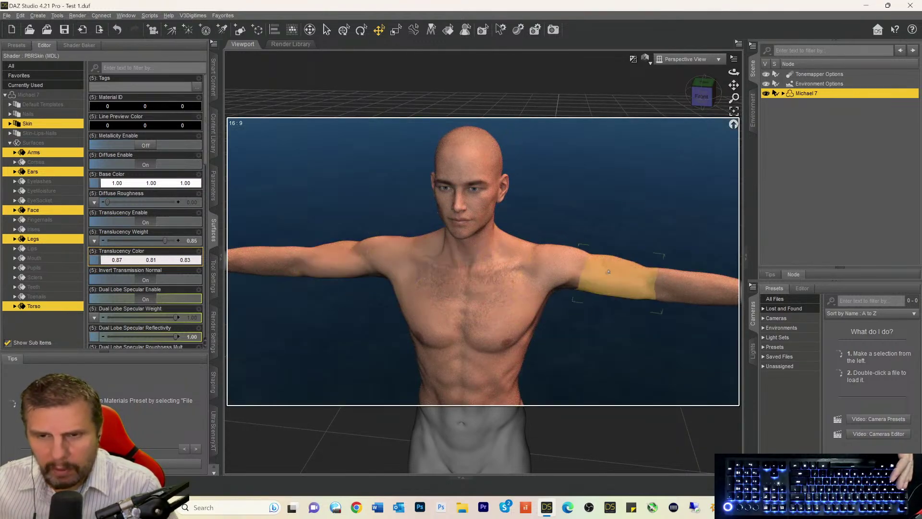
pyautogui.moveTo(711, 98)
pyautogui.mouseDown()
pyautogui.moveTo(718, 86)
pyautogui.moveTo(733, 91)
pyautogui.mouseUp()
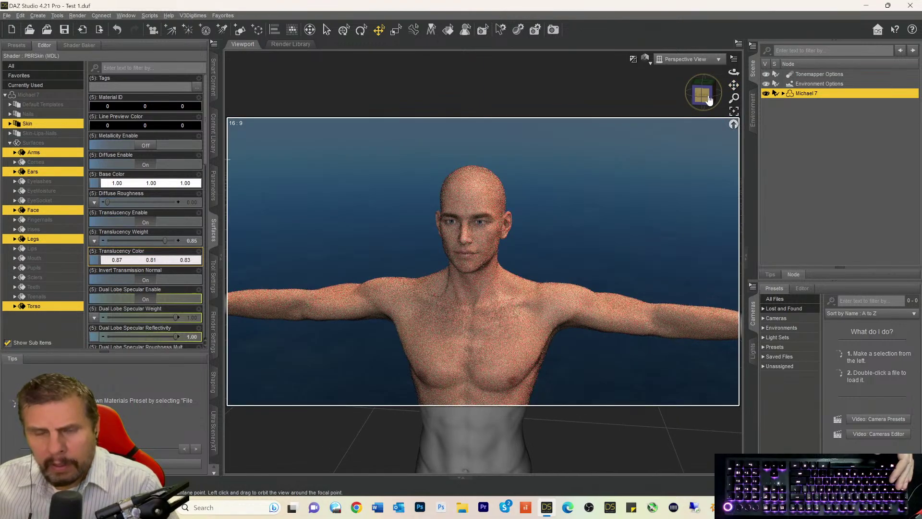
# - List only the wardrobe products compatible with the selected Michael 7 figure in the smart content library
pyautogui.click(213, 78)
pyautogui.click(9, 57)
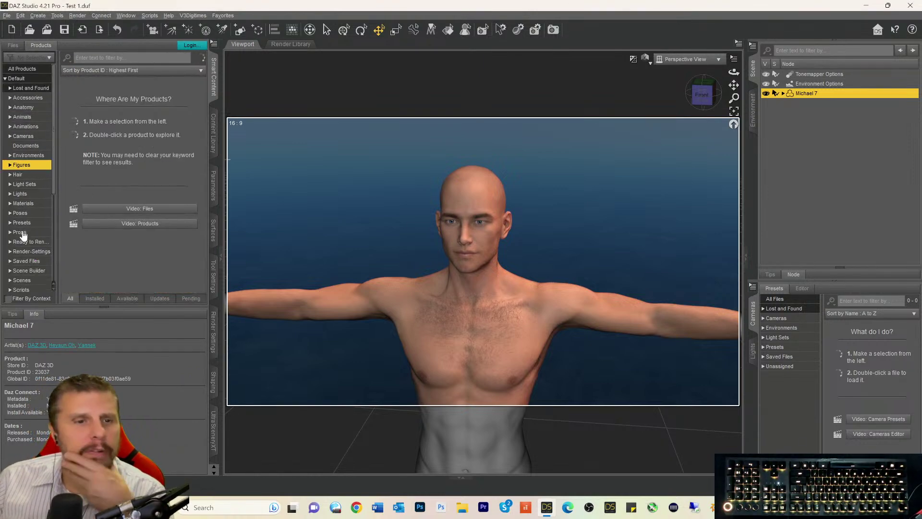
pyautogui.scroll(-3, 18, 246)
pyautogui.click(23, 249)
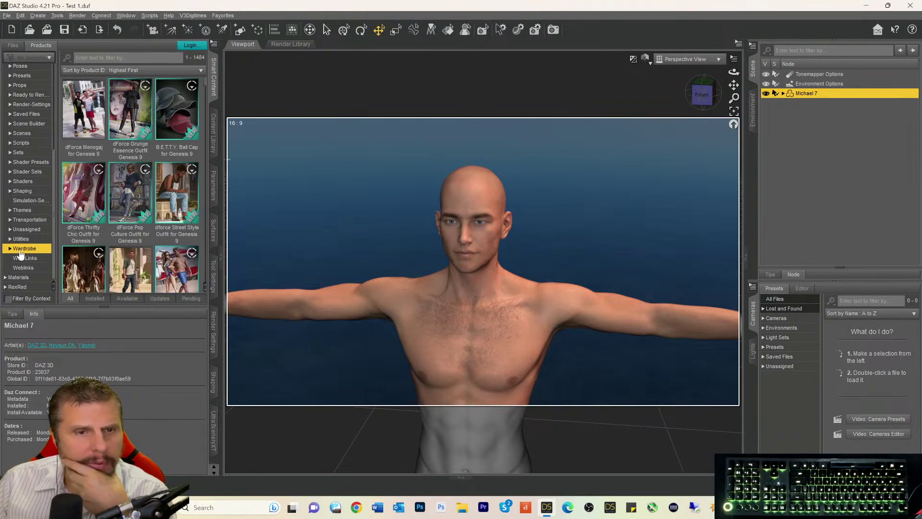
pyautogui.click(8, 298)
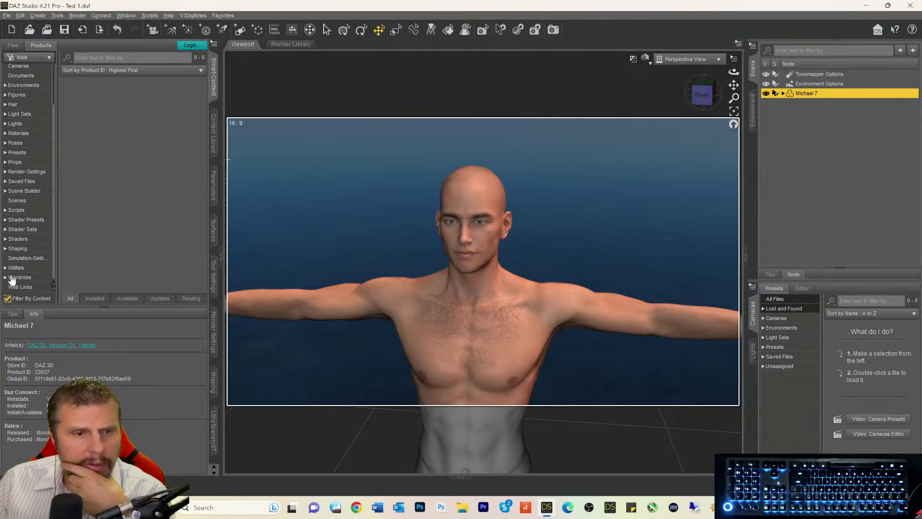
pyautogui.click(11, 278)
# - Dress Michael 7 in the complete JAM !All outfit from Just A Man for Genesis 3 Males and frame the whole figure
pyautogui.click(183, 193)
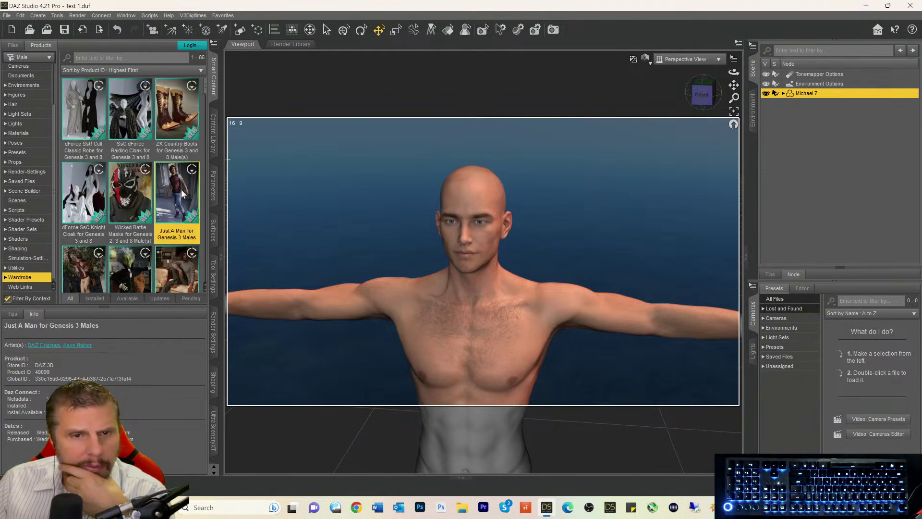
pyautogui.doubleClick(183, 193)
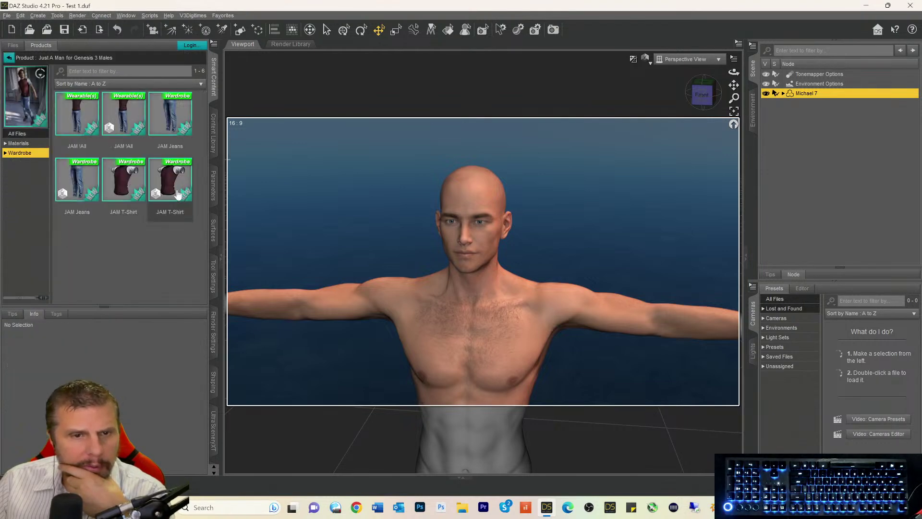
pyautogui.click(81, 122)
pyautogui.doubleClick(82, 122)
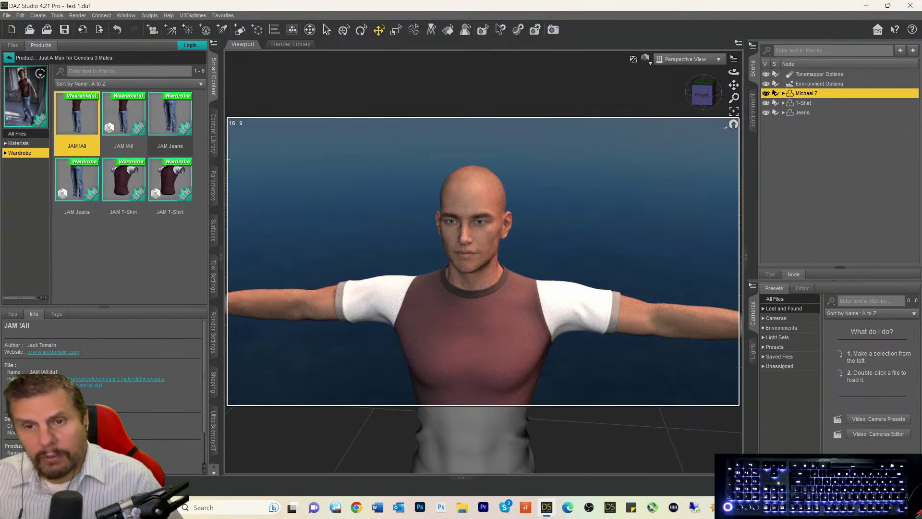
pyautogui.scroll(-3, 625, 207)
pyautogui.scroll(-5, 624, 206)
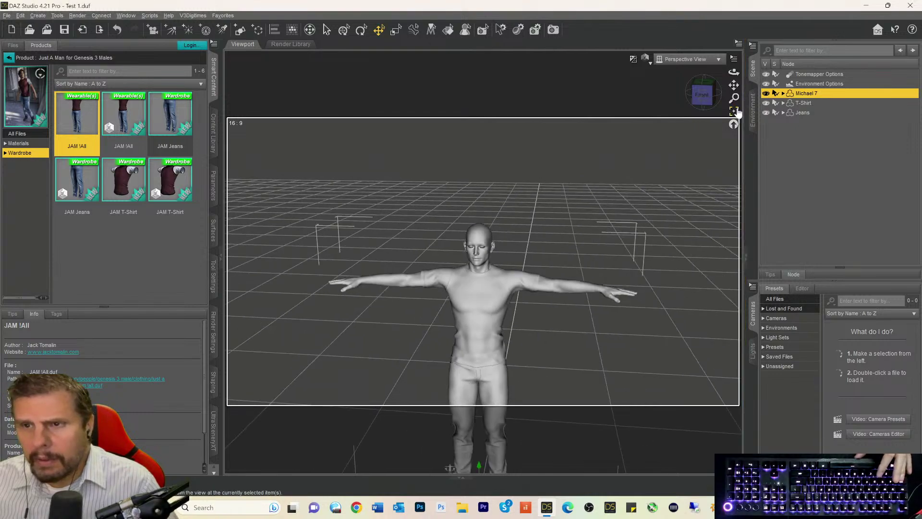
pyautogui.moveTo(734, 85); pyautogui.dragTo(731, 101)
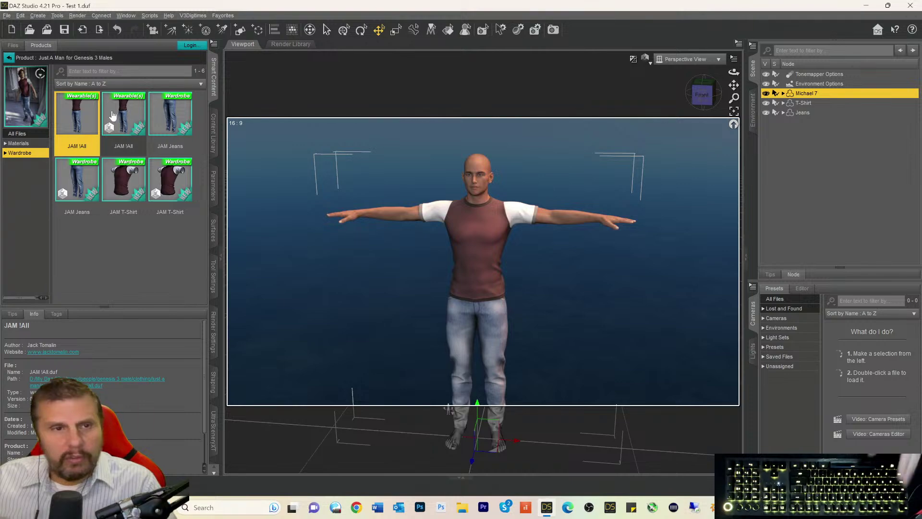
# - Leave the outfit product, switch from products to individual files, and look through the compatible preset files
pyautogui.click(8, 59)
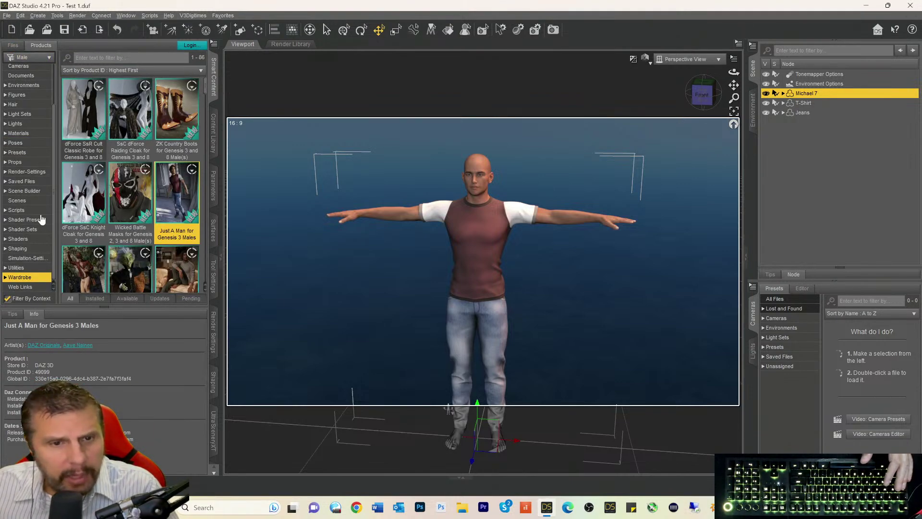
pyautogui.click(12, 143)
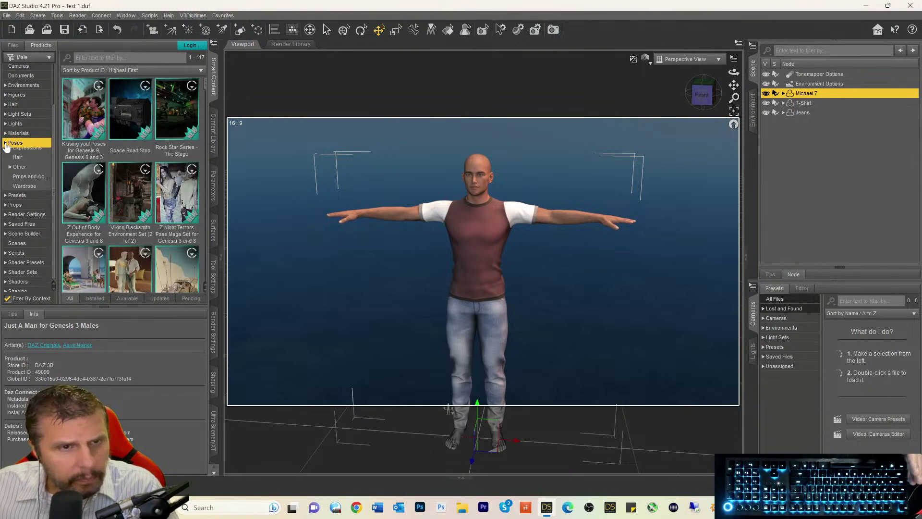
pyautogui.click(13, 45)
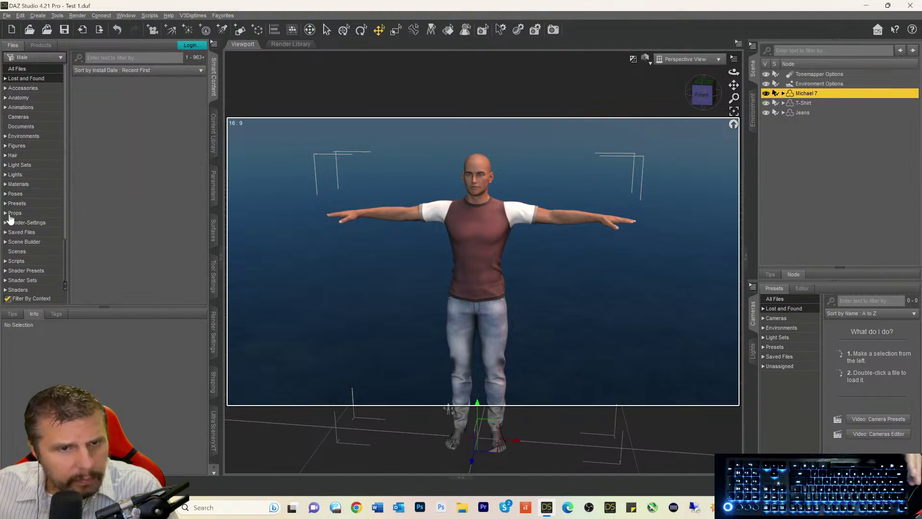
pyautogui.click(16, 204)
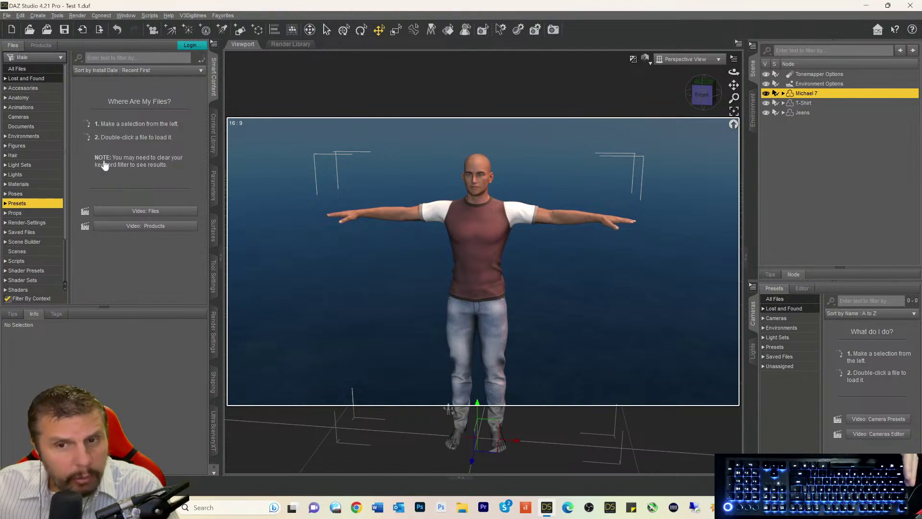
pyautogui.scroll(-5, 109, 173)
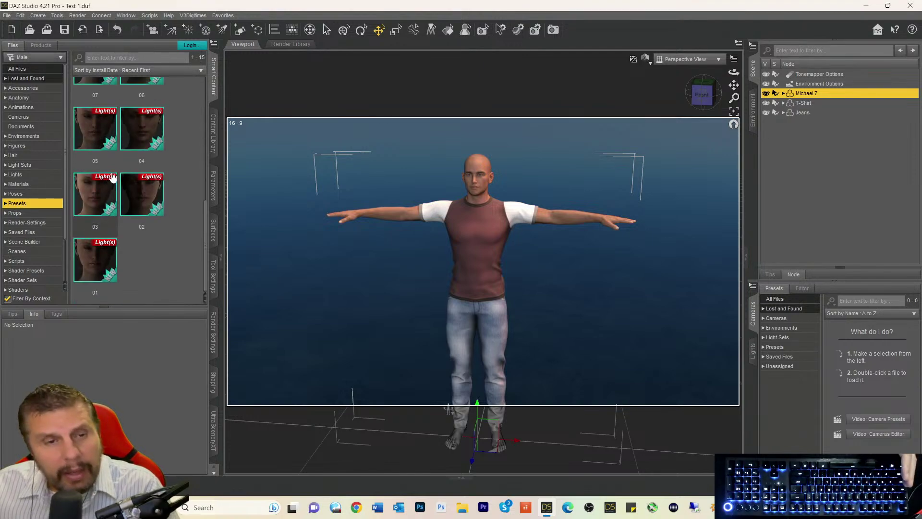
pyautogui.scroll(5, 112, 178)
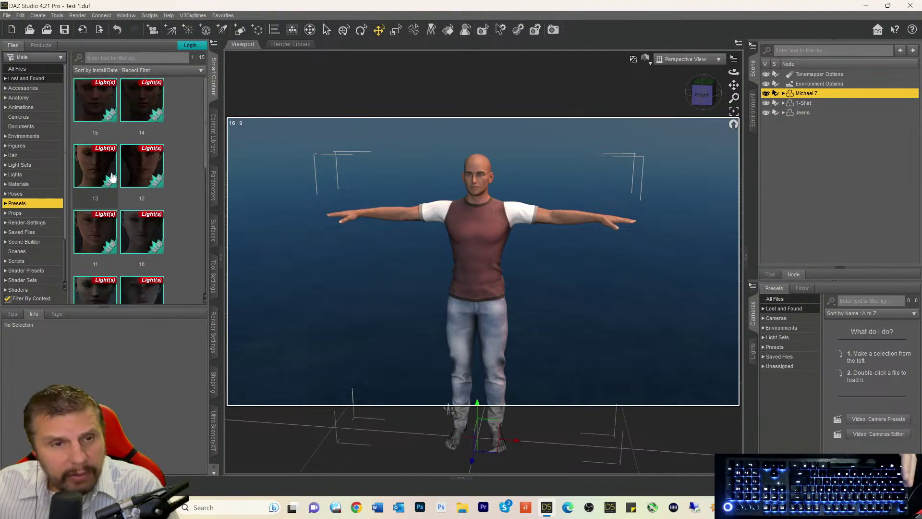
# - List the standing poses available for the male figure among the pose files
pyautogui.click(9, 195)
pyautogui.click(6, 194)
pyautogui.click(9, 177)
pyautogui.scroll(-5, 24, 204)
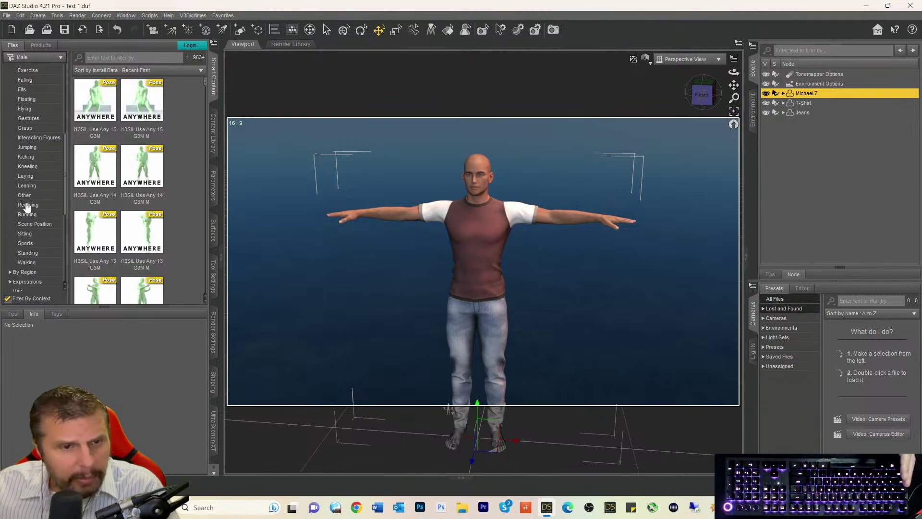
pyautogui.scroll(1, 24, 193)
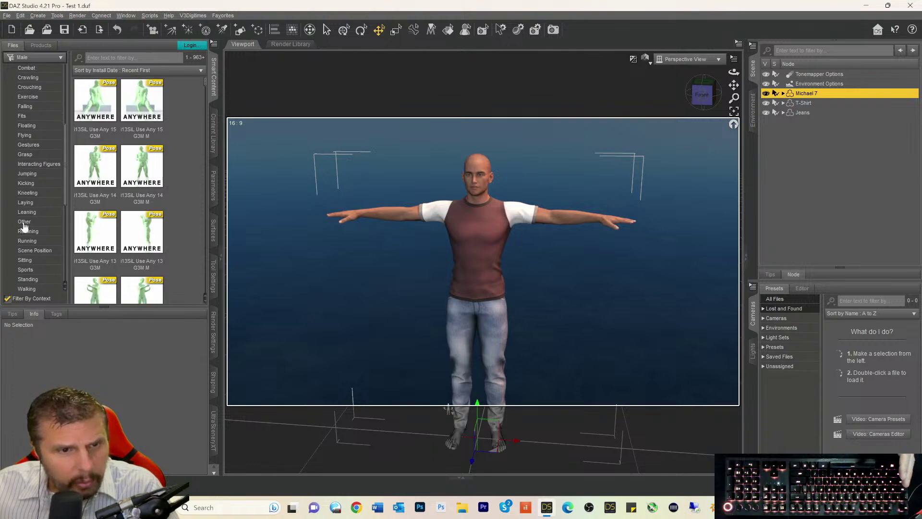
pyautogui.scroll(-1, 29, 241)
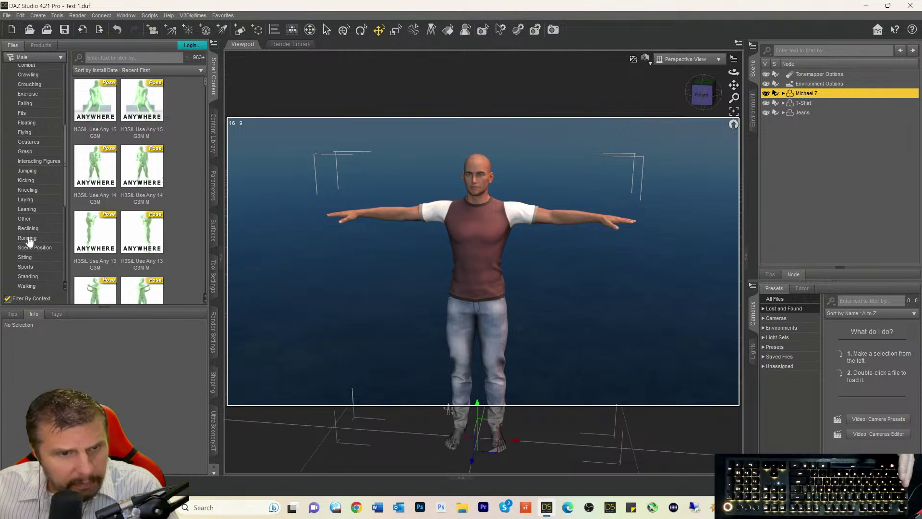
pyautogui.click(28, 252)
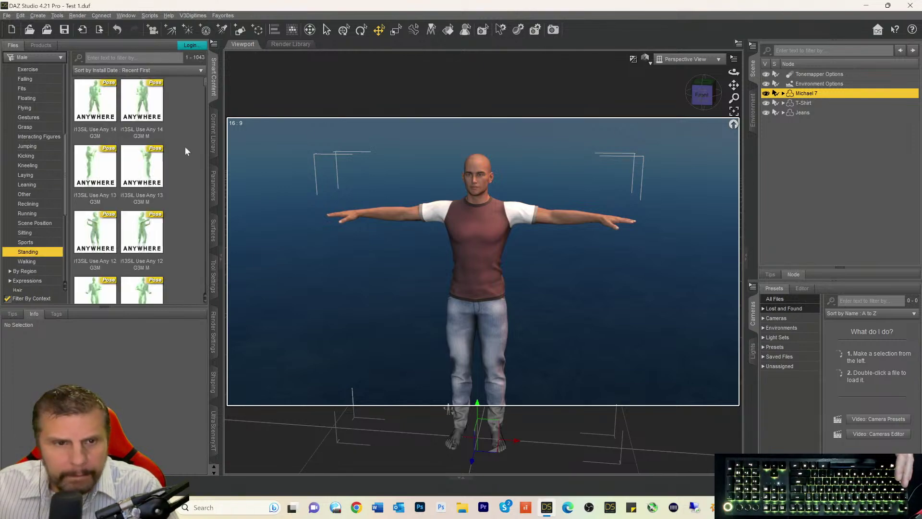
# - Apply the i13 MM 15 M full-body standing pose to Michael 7 and view it from the figure's left side
pyautogui.scroll(-3, 138, 167)
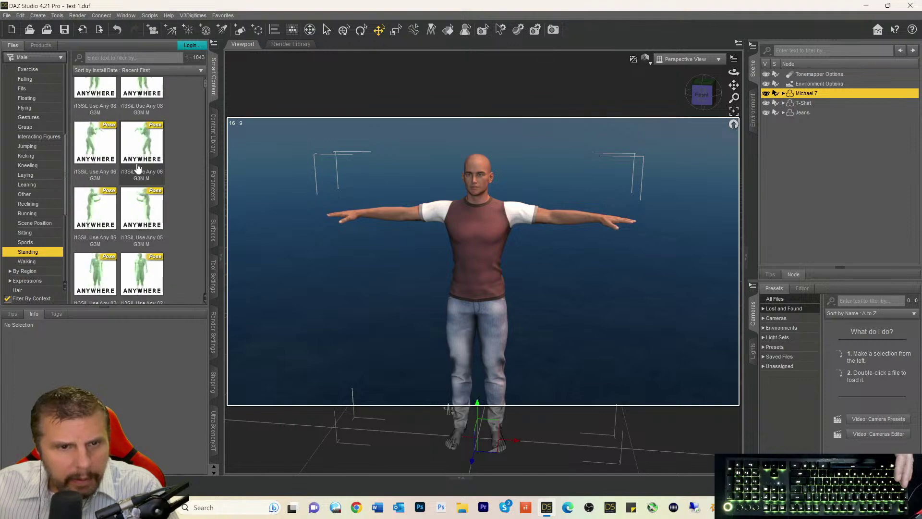
pyautogui.scroll(-3, 138, 181)
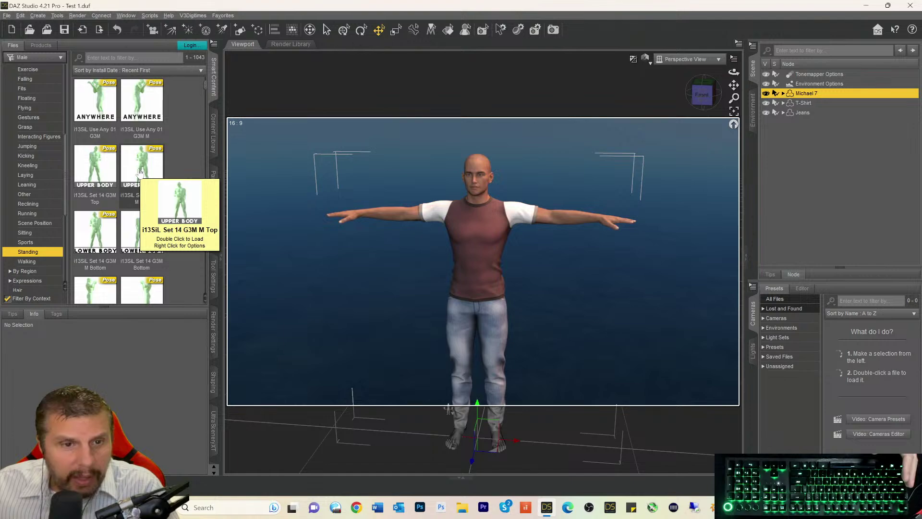
pyautogui.scroll(-4, 140, 172)
pyautogui.scroll(-6, 140, 173)
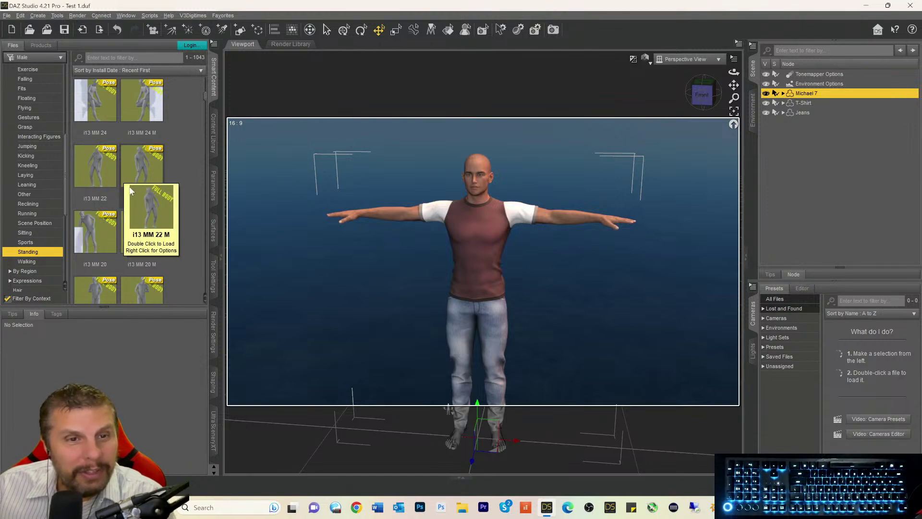
pyautogui.scroll(-3, 139, 192)
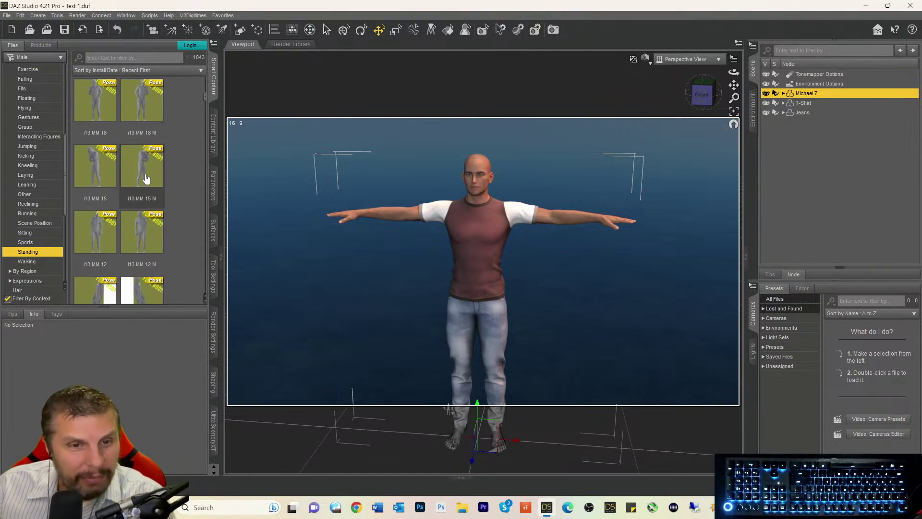
pyautogui.click(142, 178)
pyautogui.doubleClick(141, 177)
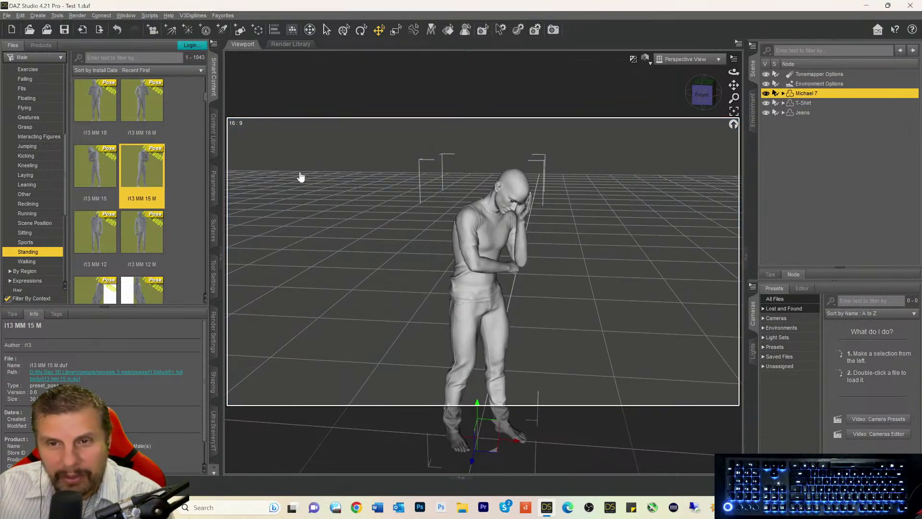
pyautogui.moveTo(702, 95); pyautogui.dragTo(615, 142)
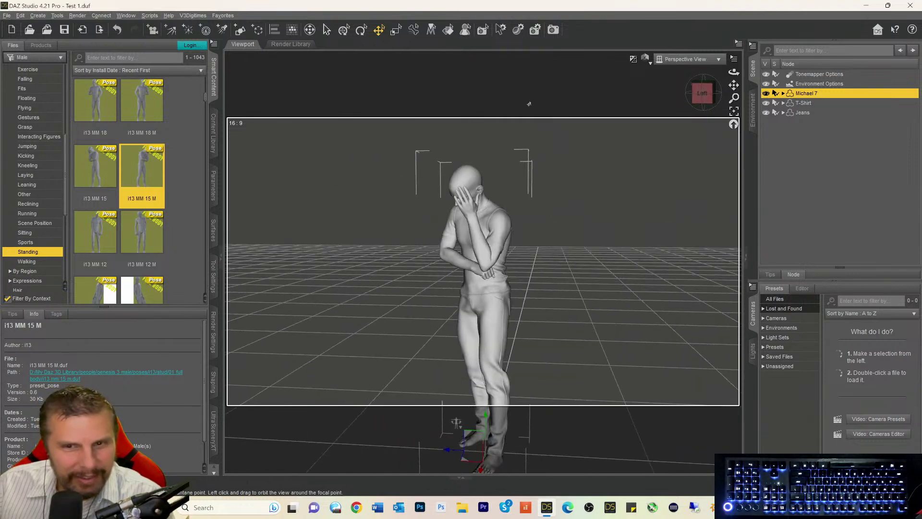
# - Try the i13 MM 12 pose on Michael 7 in a front view, and replace it with the i13 MM 01 M pose
pyautogui.doubleClick(95, 239)
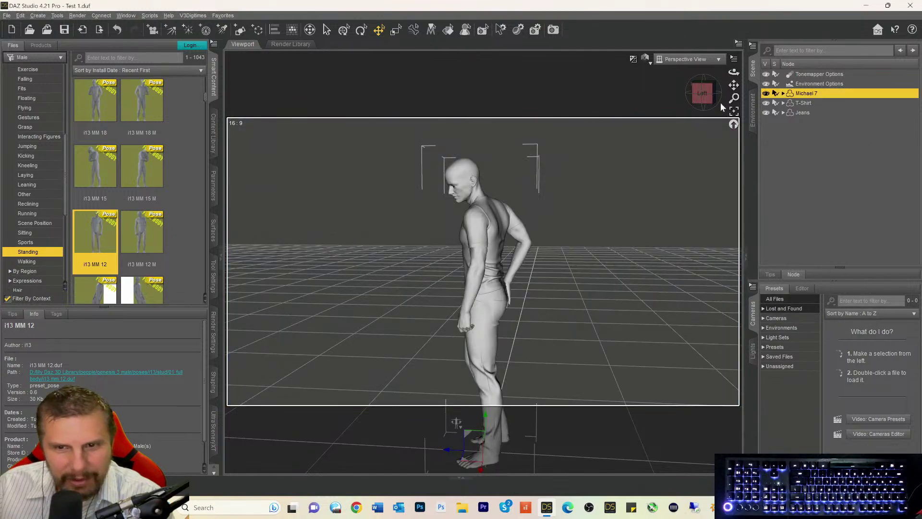
pyautogui.moveTo(702, 94)
pyautogui.mouseDown()
pyautogui.moveTo(815, 117)
pyautogui.moveTo(696, 97)
pyautogui.mouseUp()
pyautogui.scroll(-5, 172, 230)
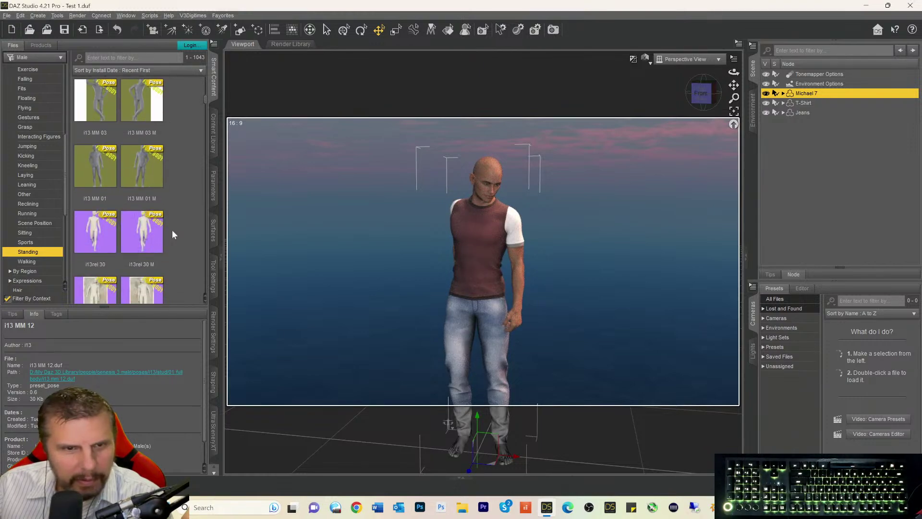
pyautogui.doubleClick(139, 177)
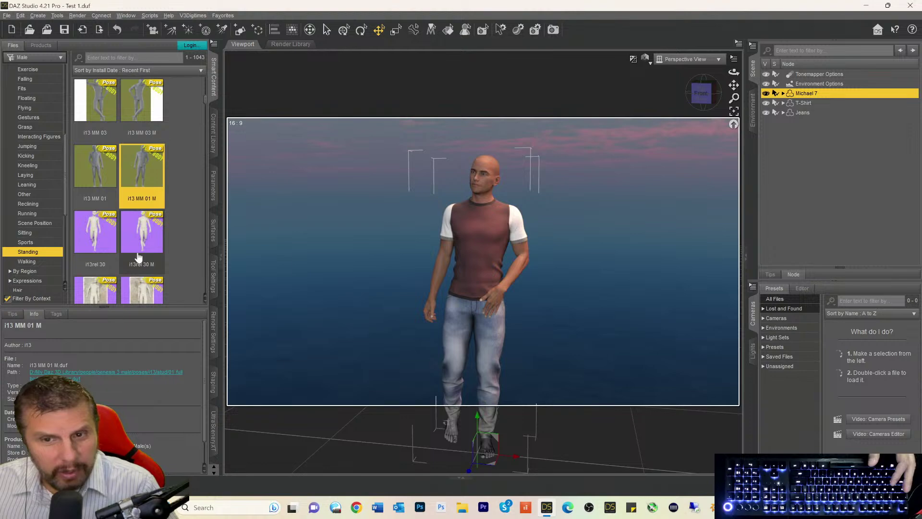
# - Find the i13DML 18 M pose among the standing poses and apply it to Michael 7
pyautogui.scroll(-5, 117, 223)
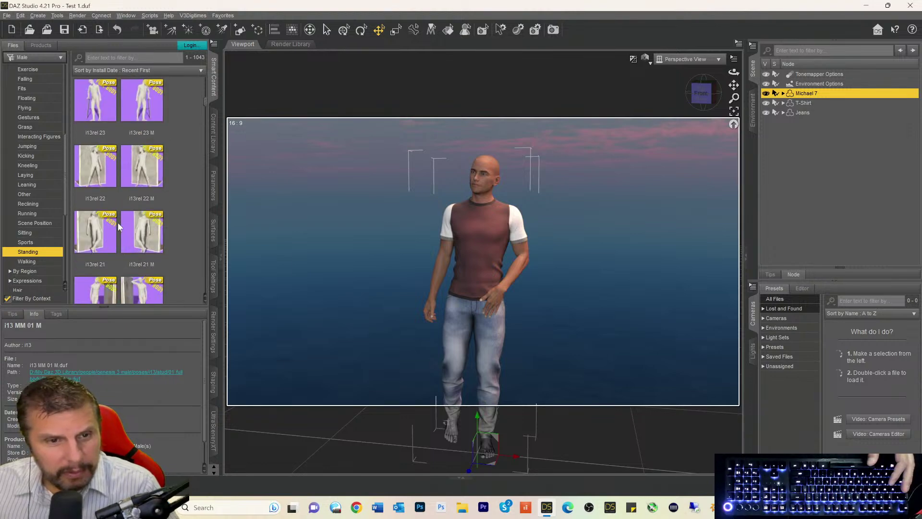
pyautogui.scroll(-6, 118, 223)
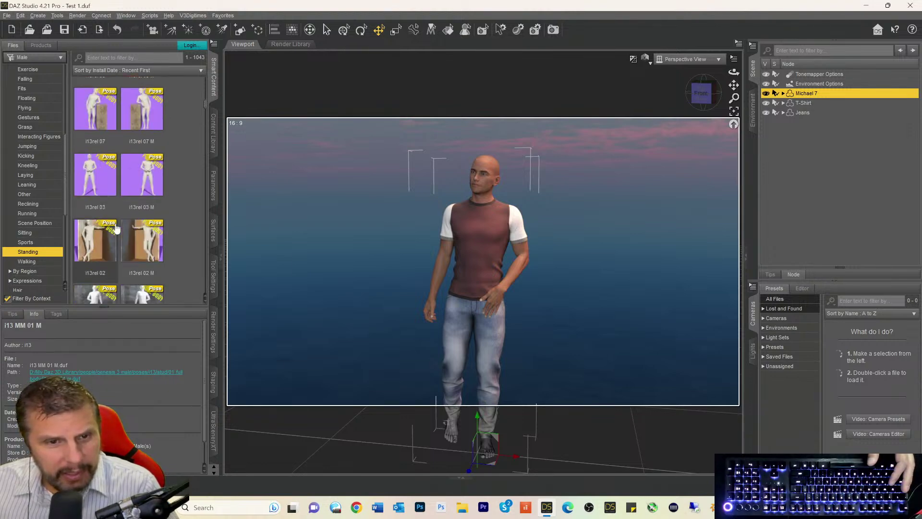
pyautogui.scroll(-5, 142, 180)
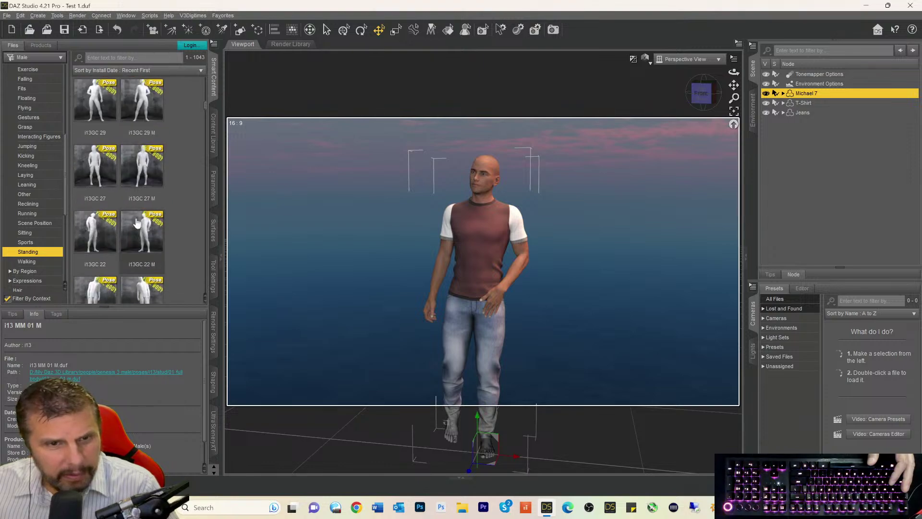
pyautogui.moveTo(143, 173)
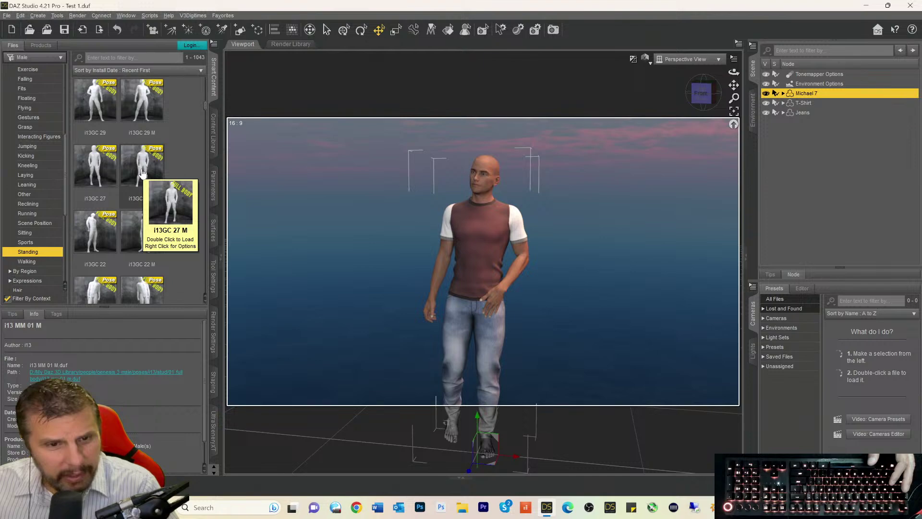
pyautogui.scroll(-4, 142, 177)
pyautogui.scroll(-8, 141, 197)
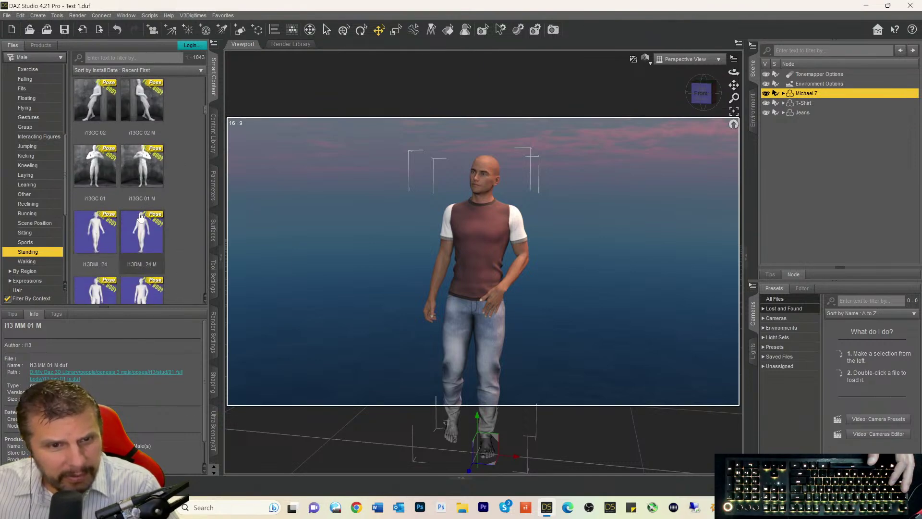
pyautogui.scroll(-4, 142, 217)
pyautogui.scroll(-3, 140, 222)
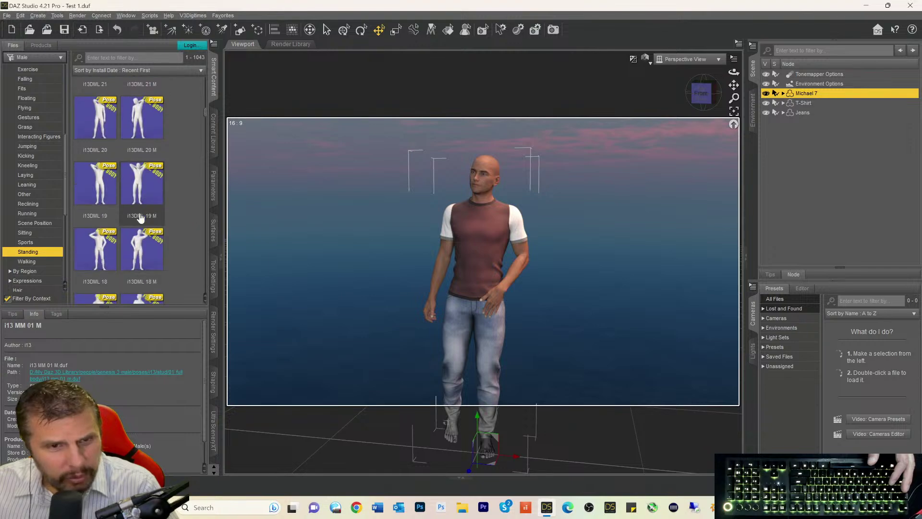
pyautogui.doubleClick(138, 235)
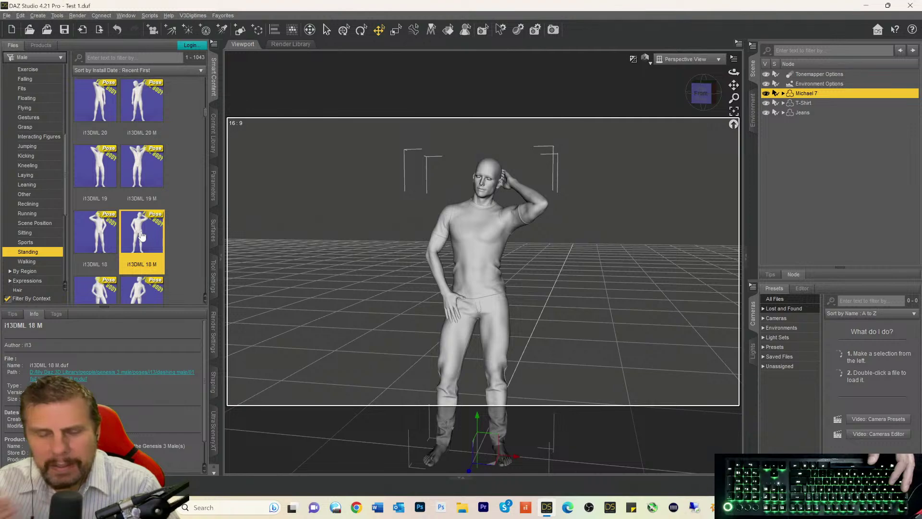
pyautogui.moveTo(142, 235)
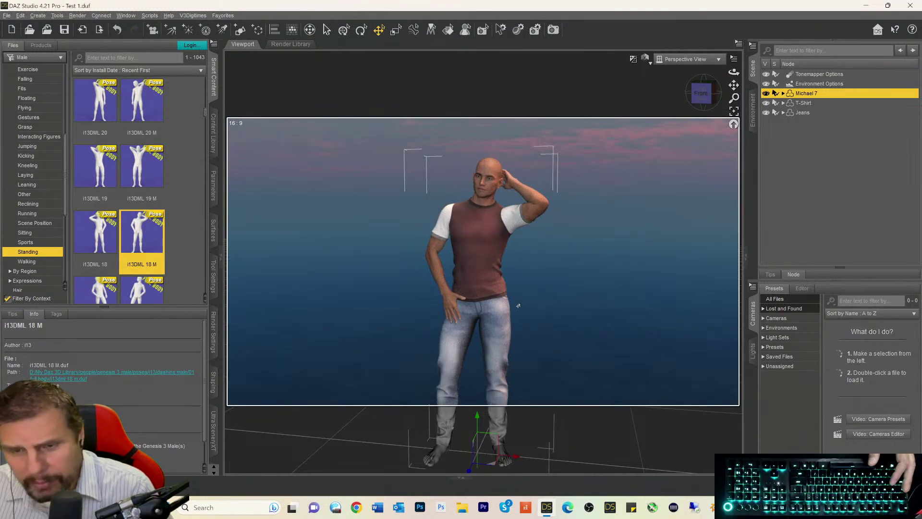
# - Select Michael 7's Nails surface group for editing, with the raised hand's fingernails framed up close behind the head
pyautogui.scroll(-2, 519, 305)
pyautogui.scroll(4, 519, 305)
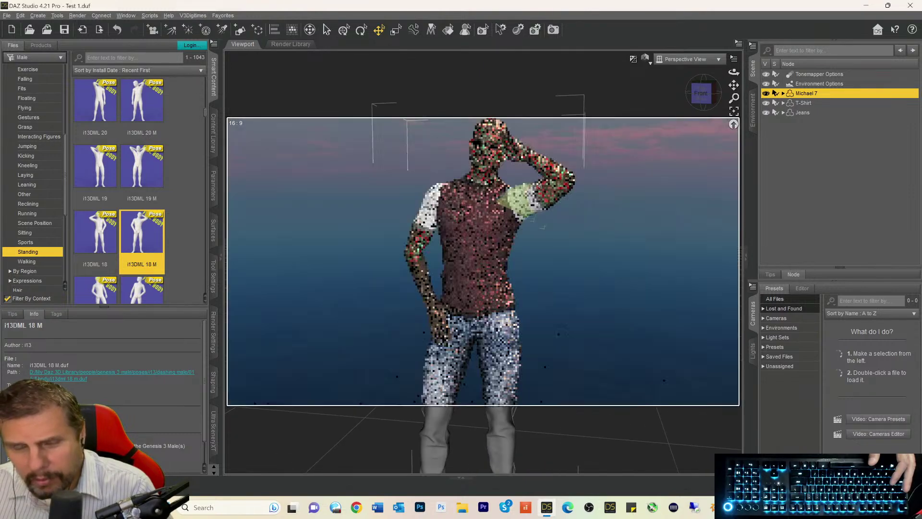
pyautogui.moveTo(702, 95)
pyautogui.mouseDown()
pyautogui.moveTo(677, 103)
pyautogui.moveTo(702, 99)
pyautogui.mouseUp()
pyautogui.scroll(10, 648, 159)
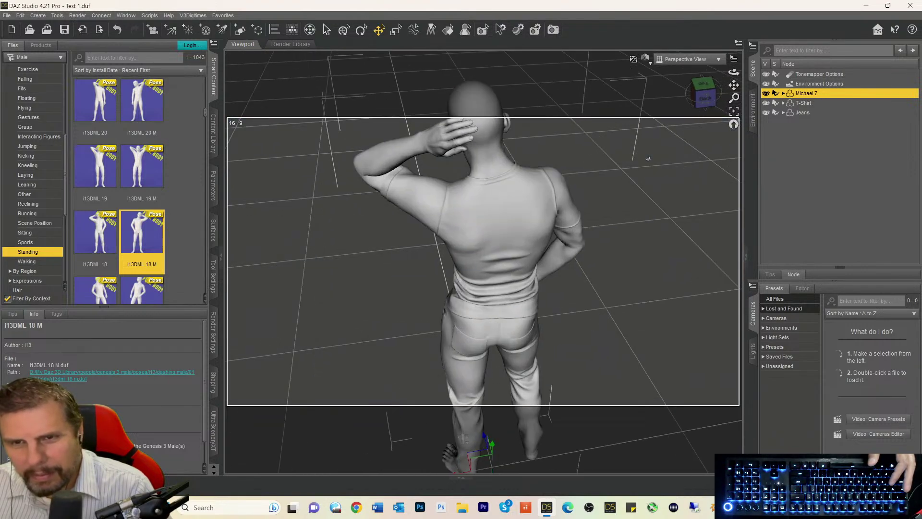
pyautogui.scroll(5, 649, 159)
pyautogui.moveTo(734, 85); pyautogui.dragTo(734, 57)
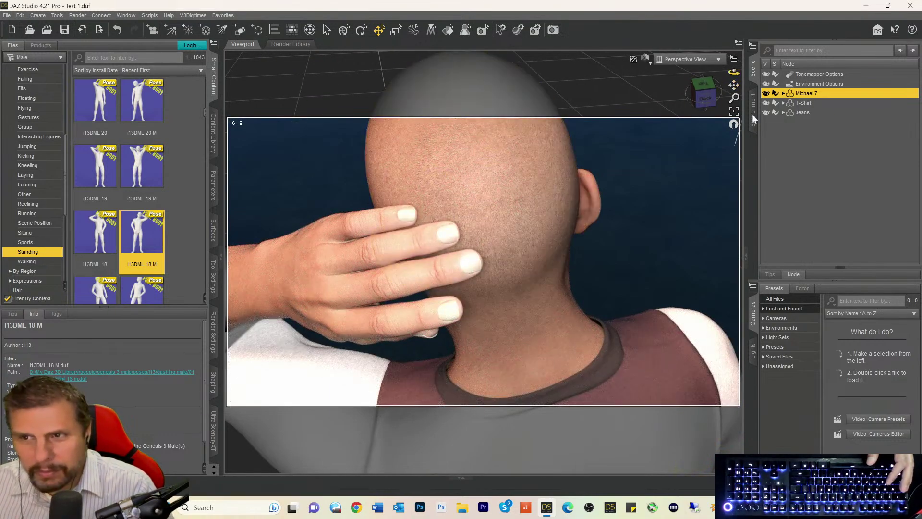
pyautogui.click(214, 232)
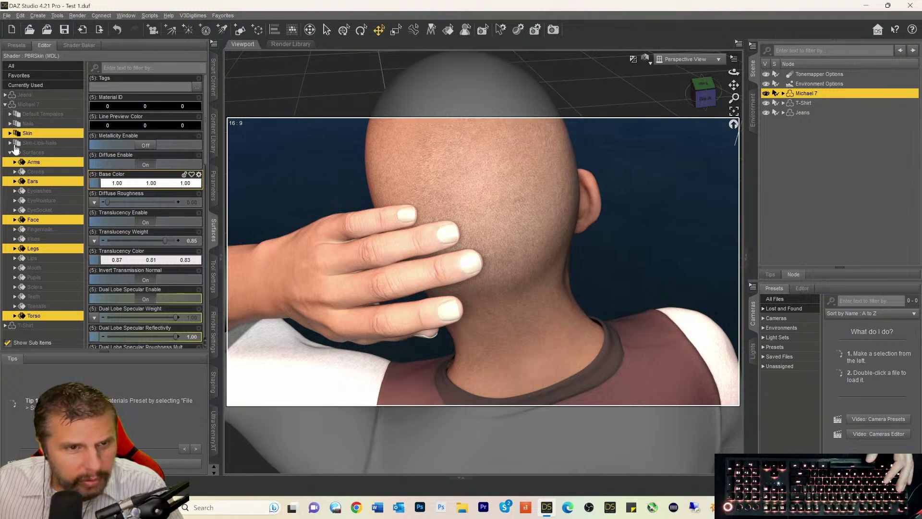
pyautogui.click(23, 124)
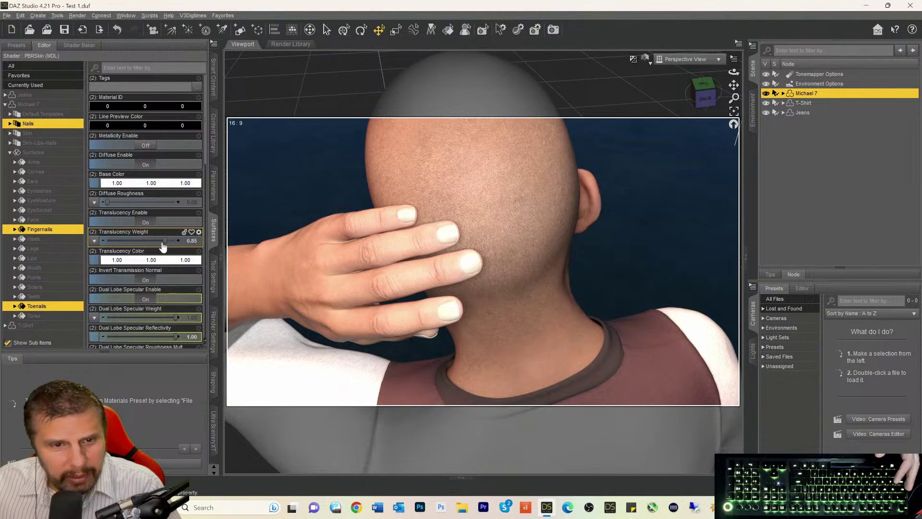
pyautogui.click(134, 260)
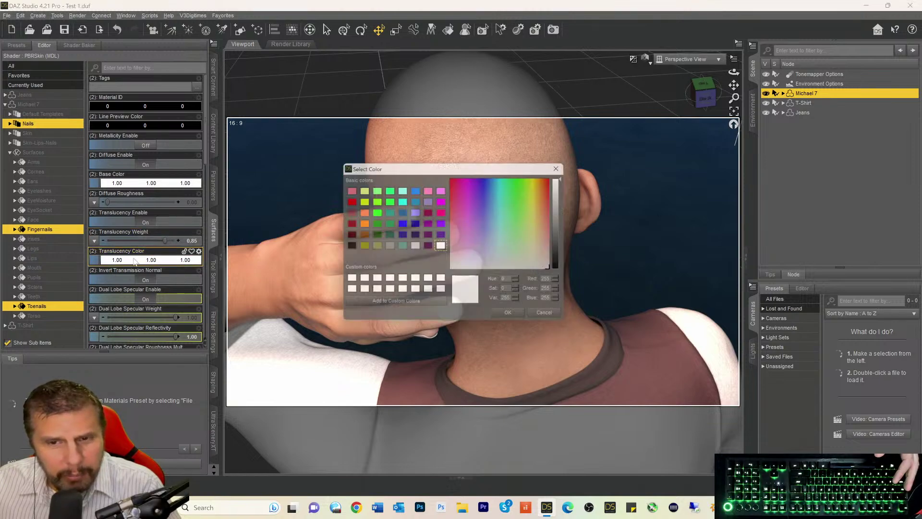
pyautogui.moveTo(498, 174); pyautogui.dragTo(673, 140)
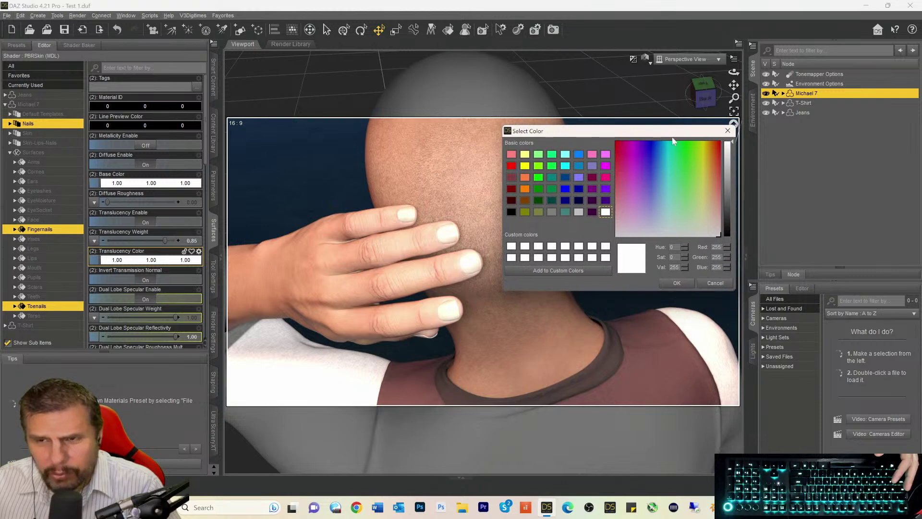
pyautogui.click(728, 130)
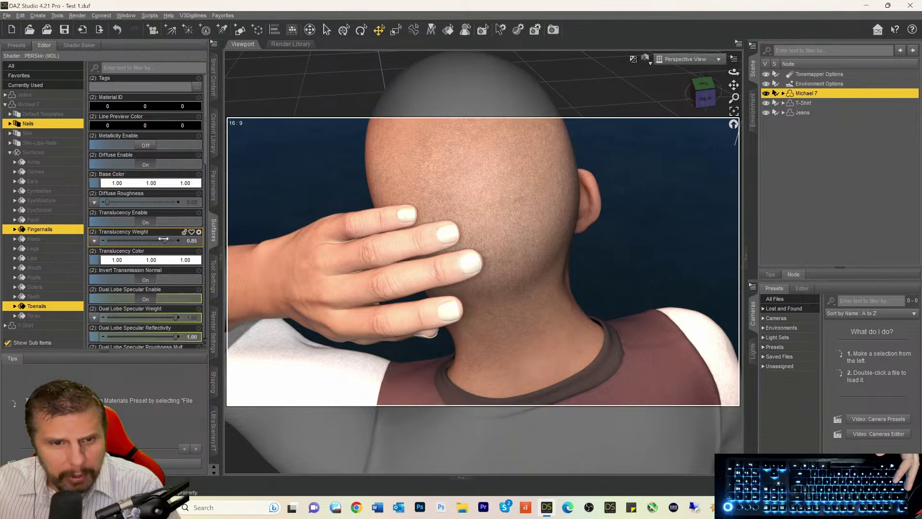
# - Set the nails' translucency weight to 0.92 and their translucency colour to 0.99, 0.86, 0.94
pyautogui.moveTo(165, 238); pyautogui.dragTo(169, 238)
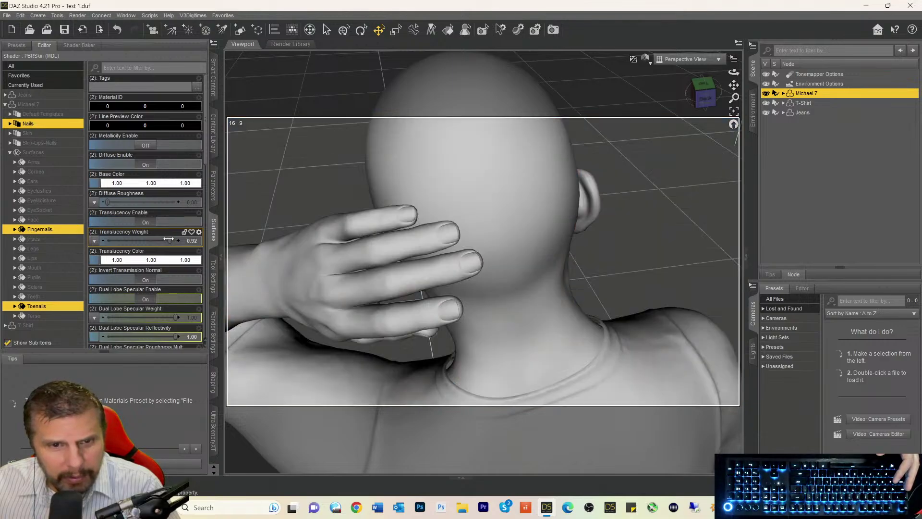
pyautogui.moveTo(168, 240)
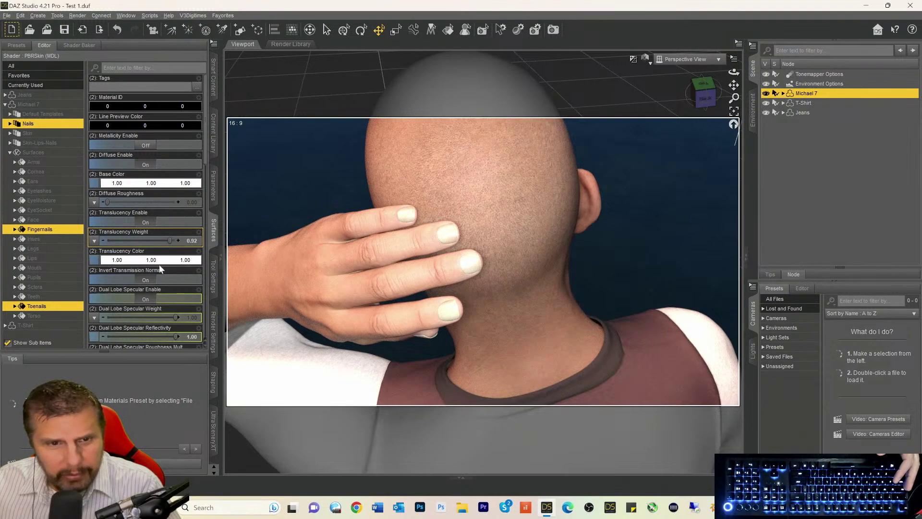
pyautogui.click(165, 262)
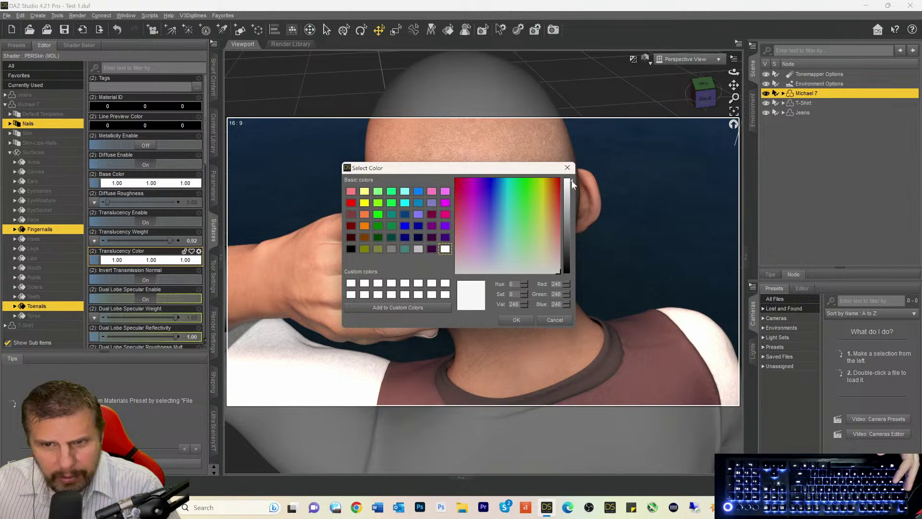
pyautogui.click(509, 320)
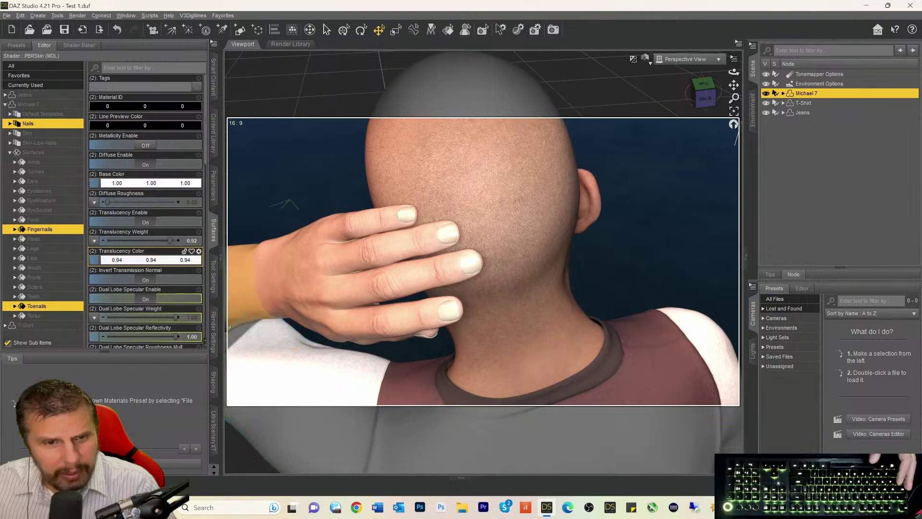
pyautogui.moveTo(116, 262); pyautogui.dragTo(117, 262)
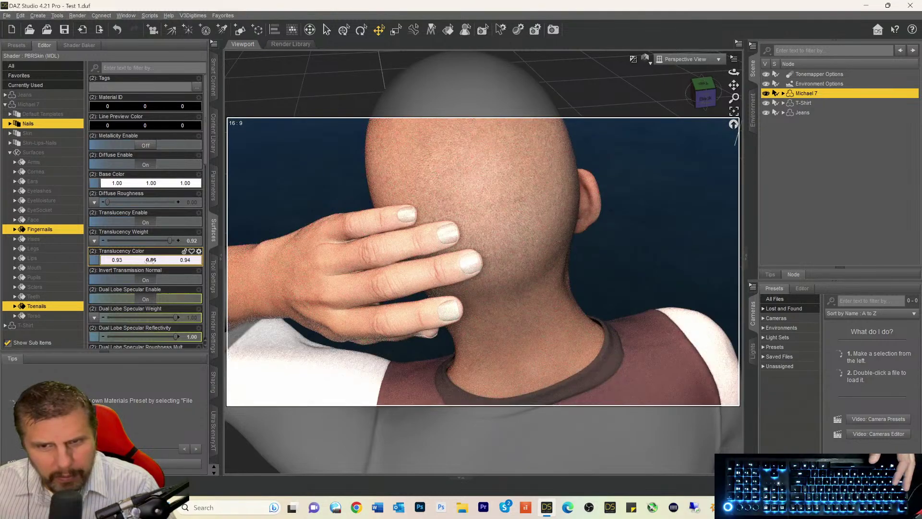
pyautogui.moveTo(116, 261); pyautogui.dragTo(124, 261)
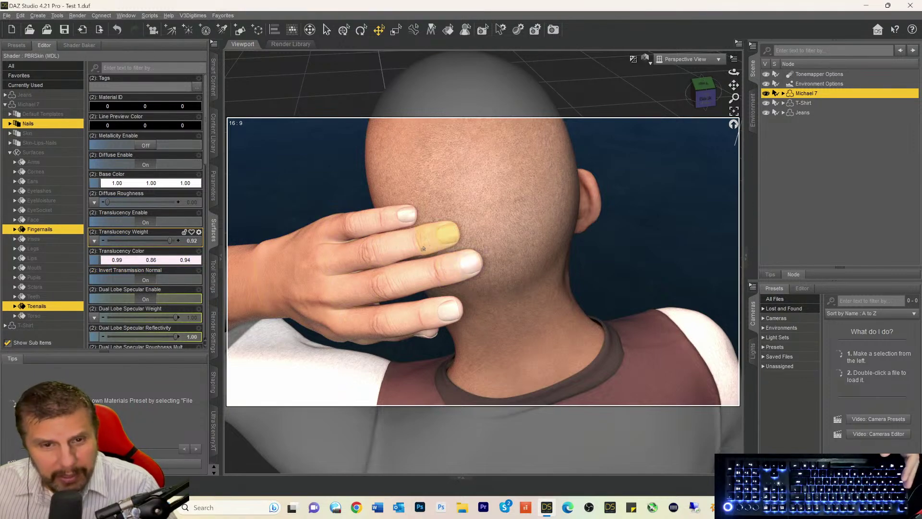
# - Look through the nails' surface settings and set their diffuse roughness to 0.36
pyautogui.scroll(-2, 164, 291)
pyautogui.scroll(-15, 164, 289)
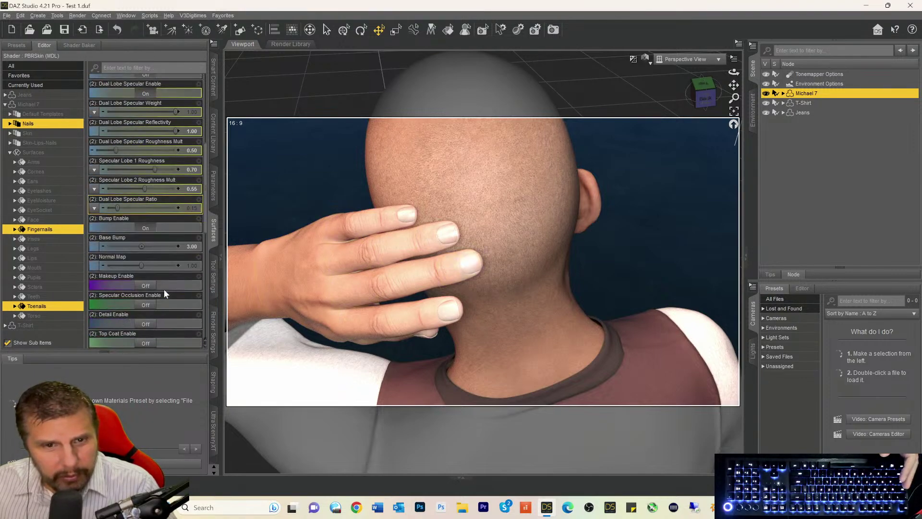
pyautogui.scroll(-9, 164, 288)
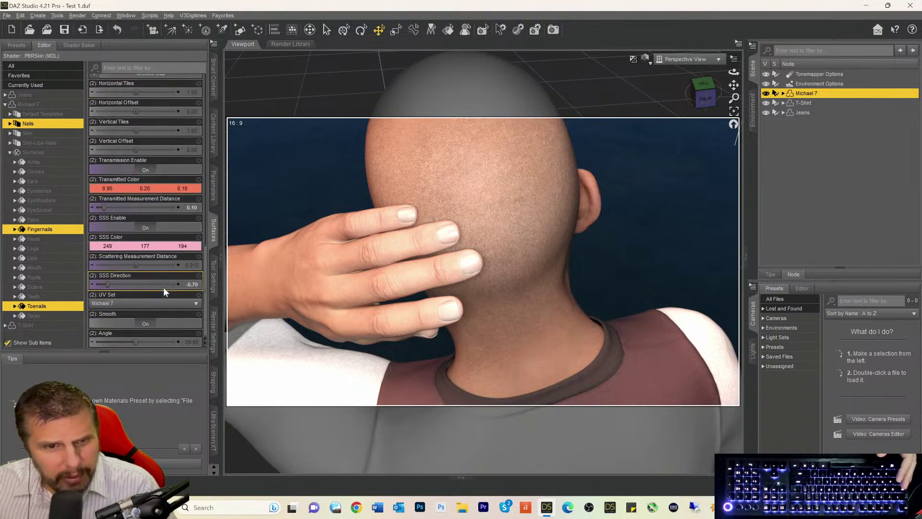
pyautogui.scroll(10, 161, 279)
pyautogui.scroll(5, 160, 270)
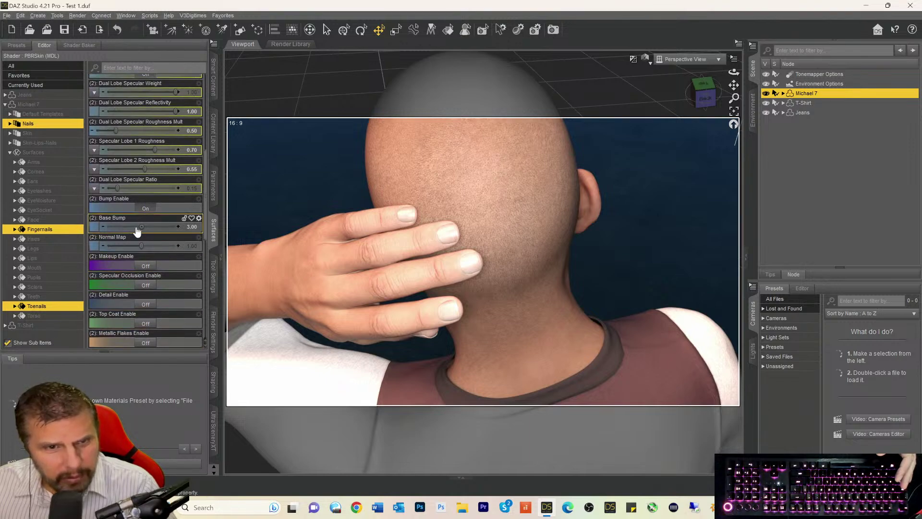
pyautogui.scroll(10, 151, 238)
pyautogui.scroll(5, 151, 239)
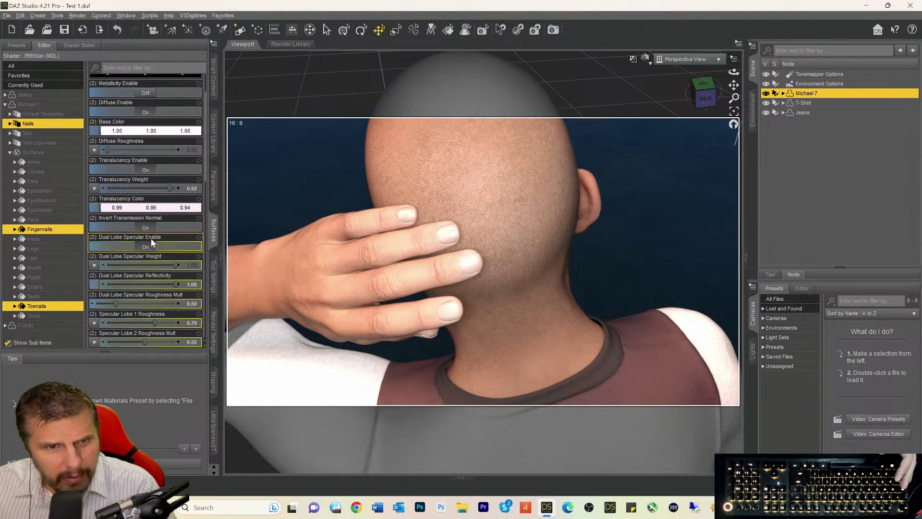
pyautogui.moveTo(107, 201); pyautogui.dragTo(131, 202)
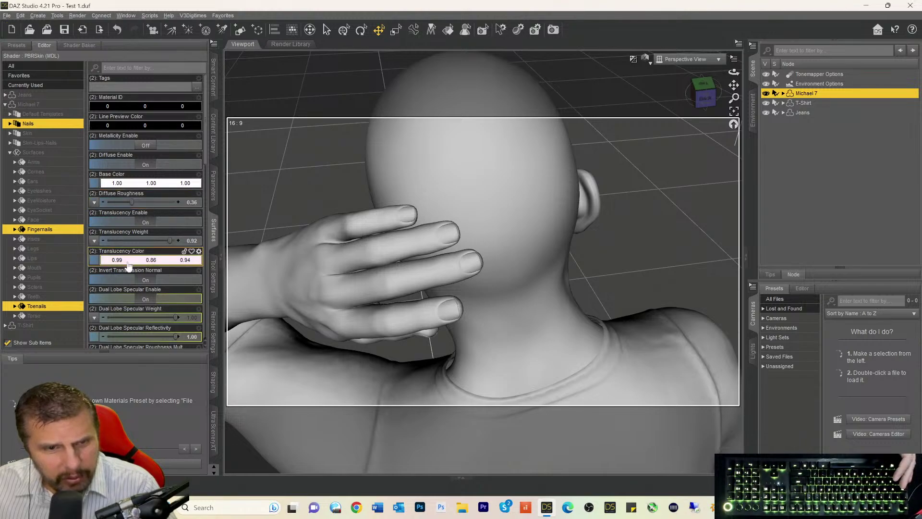
# - Examine the nails' remaining shader settings, including dual lobe specular, bump, top coat, transmission and subsurface scattering
pyautogui.scroll(-3, 127, 262)
pyautogui.scroll(-10, 128, 263)
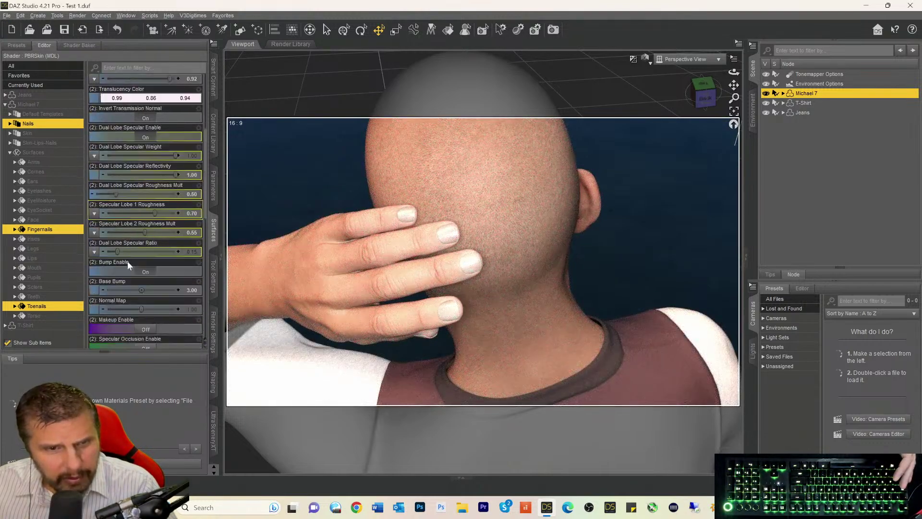
pyautogui.scroll(-2, 128, 262)
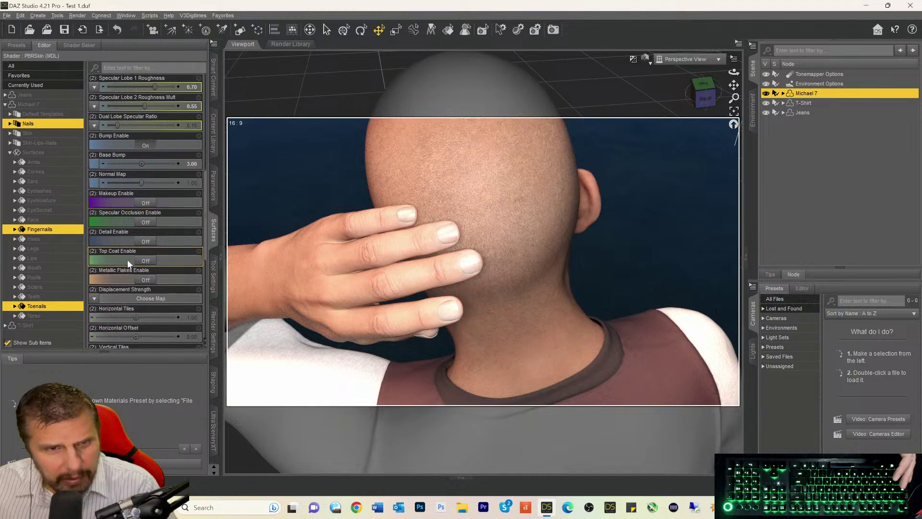
pyautogui.scroll(-8, 127, 226)
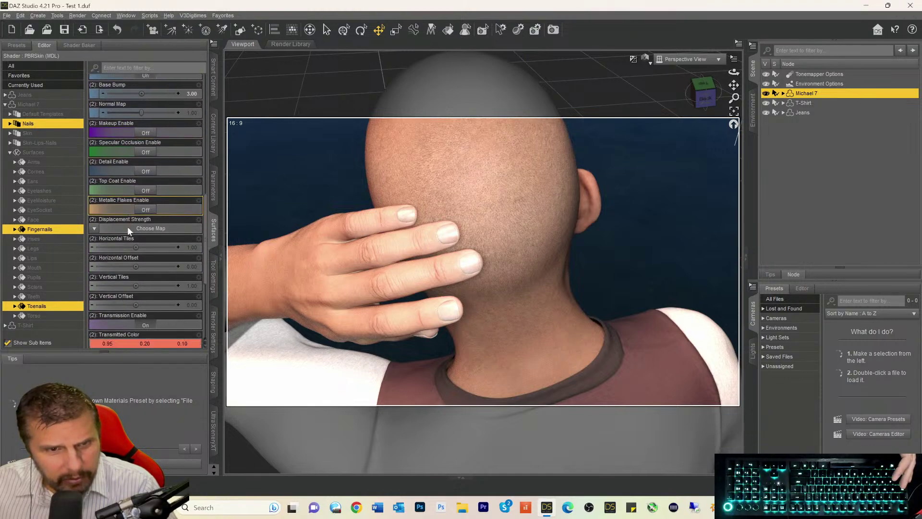
pyautogui.scroll(-2, 128, 226)
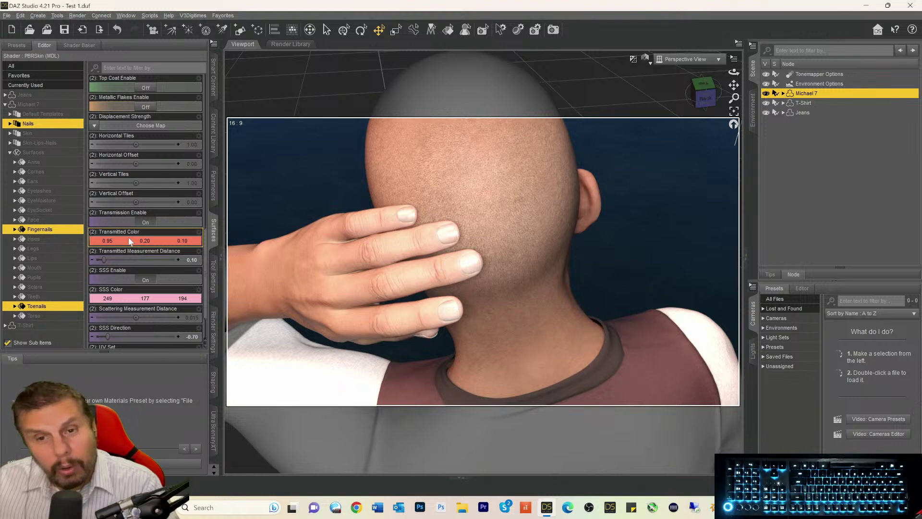
pyautogui.scroll(-1, 128, 234)
pyautogui.scroll(-1, 128, 236)
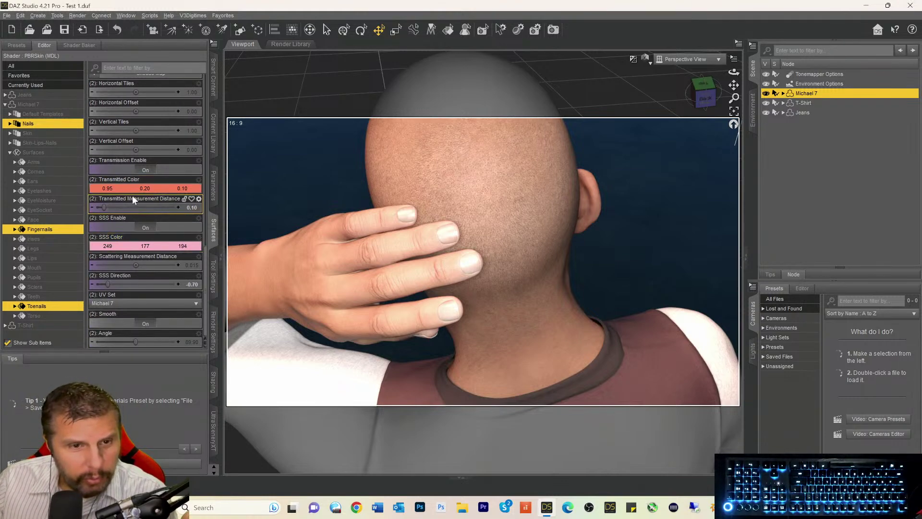
pyautogui.scroll(10, 137, 220)
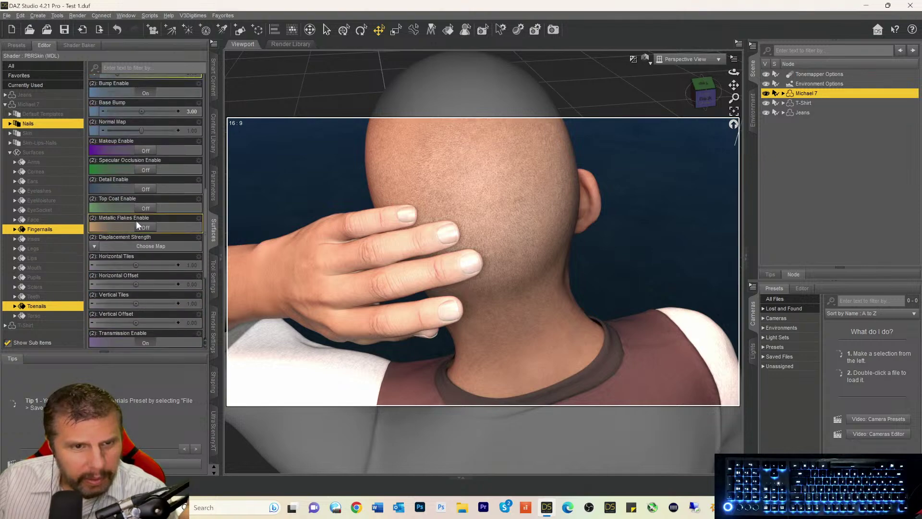
pyautogui.scroll(2, 136, 220)
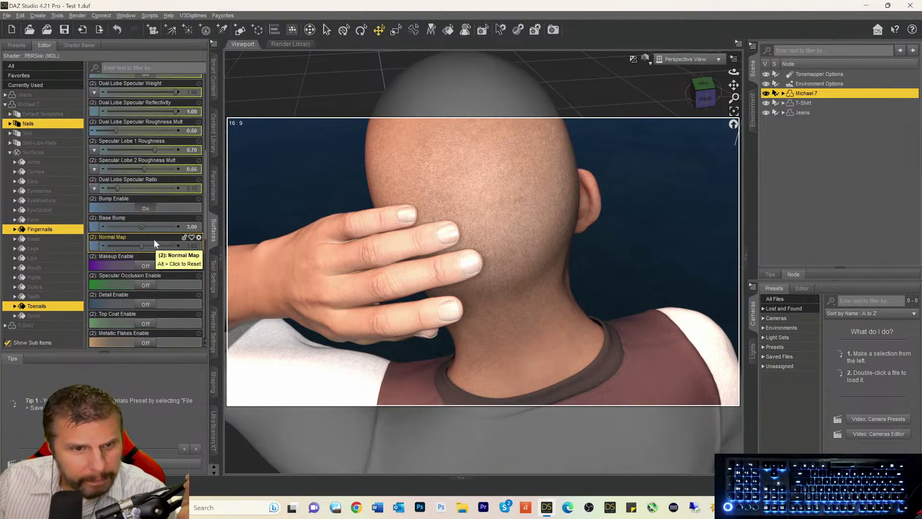
pyautogui.scroll(6, 154, 239)
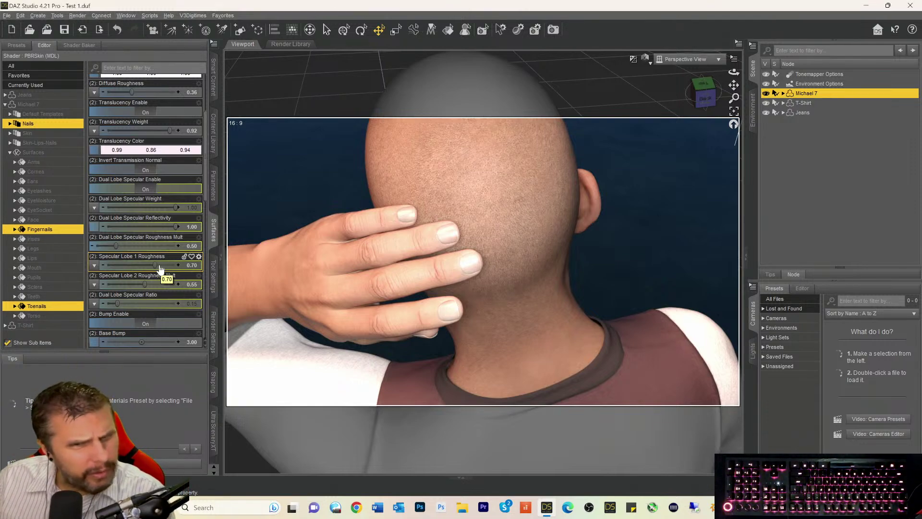
# - Set the nails' specular lobe 1 roughness to 0.81 and their specular lobe 2 roughness multiplier to 0.61
pyautogui.scroll(5, 157, 180)
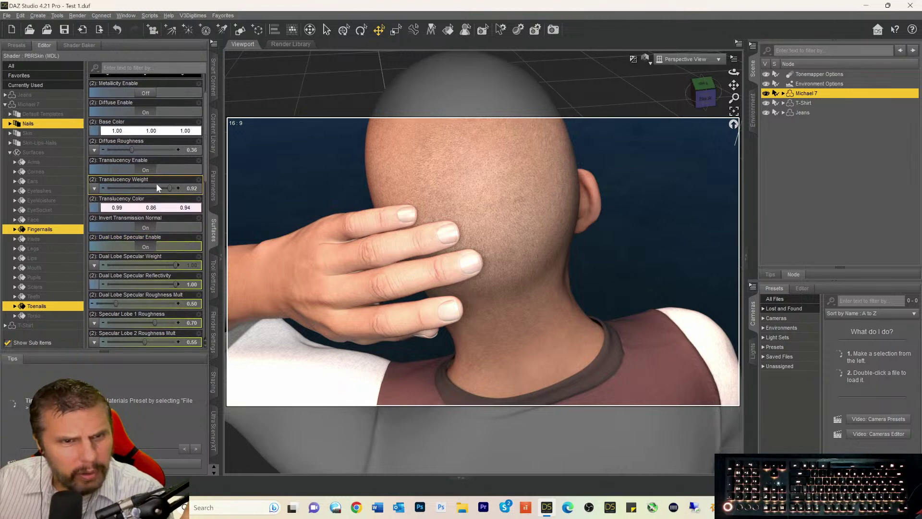
pyautogui.scroll(-5, 153, 202)
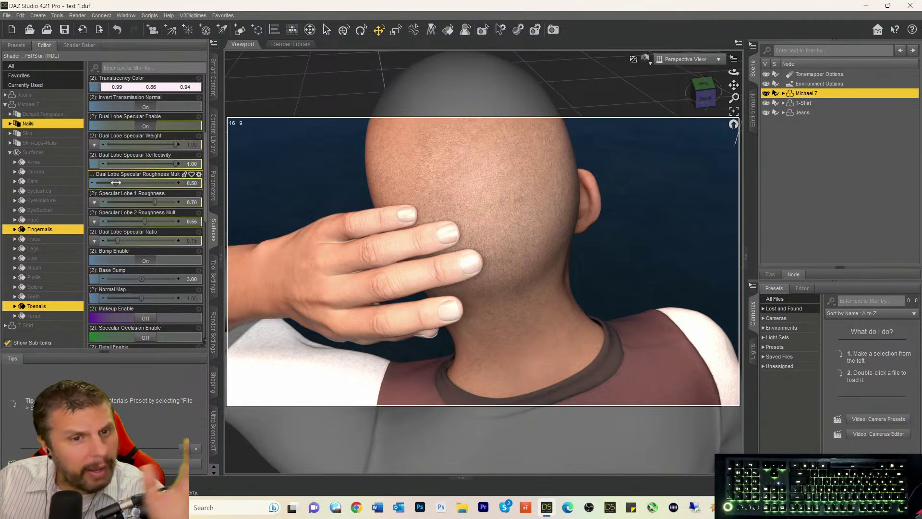
pyautogui.moveTo(156, 203); pyautogui.dragTo(158, 203)
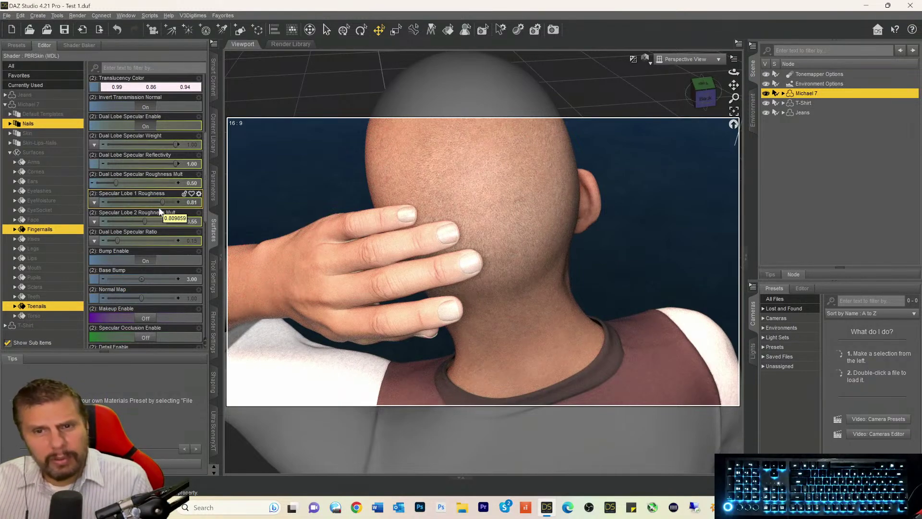
pyautogui.moveTo(143, 221); pyautogui.dragTo(149, 220)
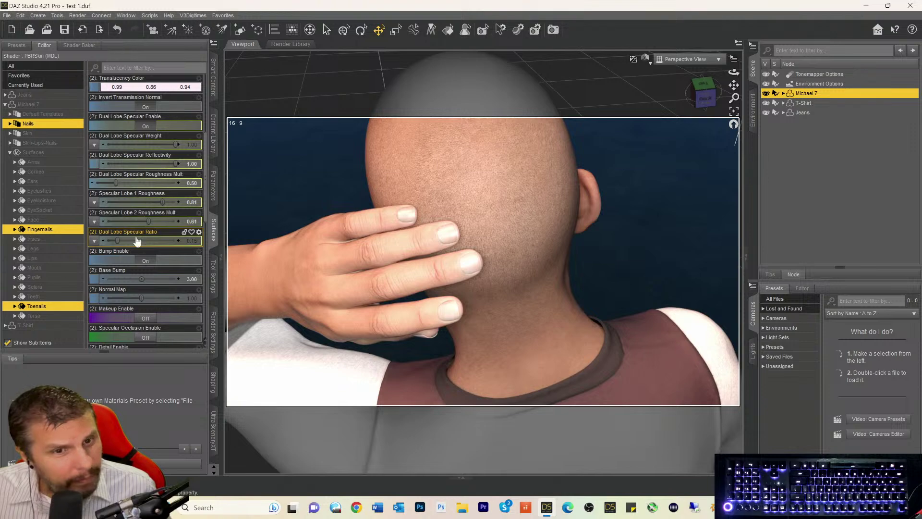
pyautogui.moveTo(124, 240)
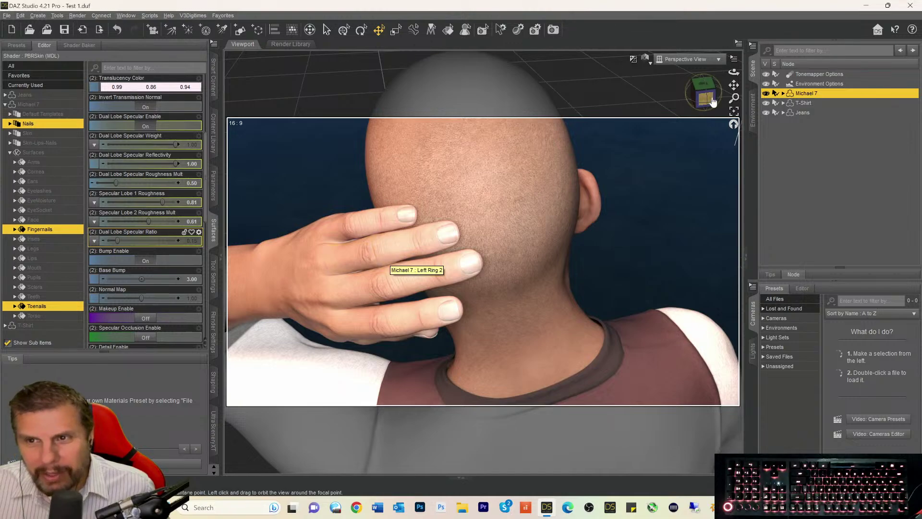
# - Bring the whole figure into a front view and list the hair content available for Michael 7
pyautogui.moveTo(704, 92); pyautogui.dragTo(833, 87)
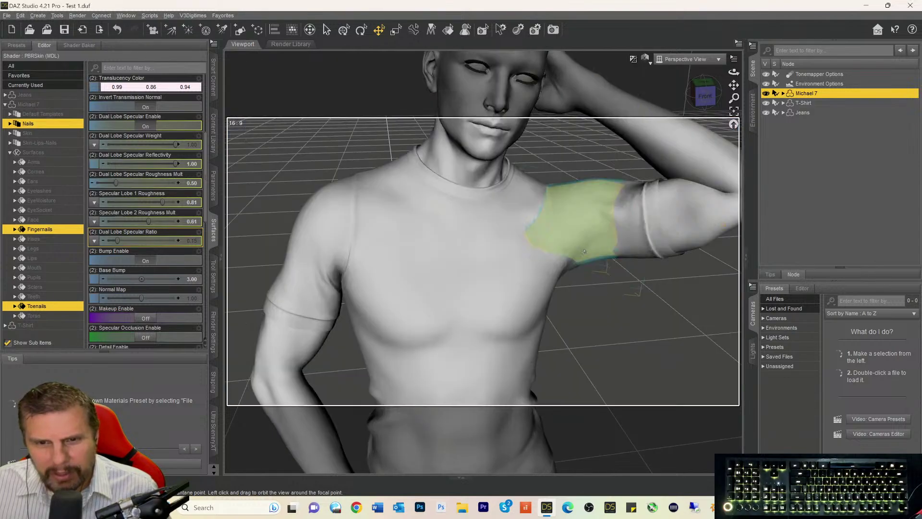
pyautogui.scroll(5, 584, 252)
pyautogui.scroll(-7, 584, 252)
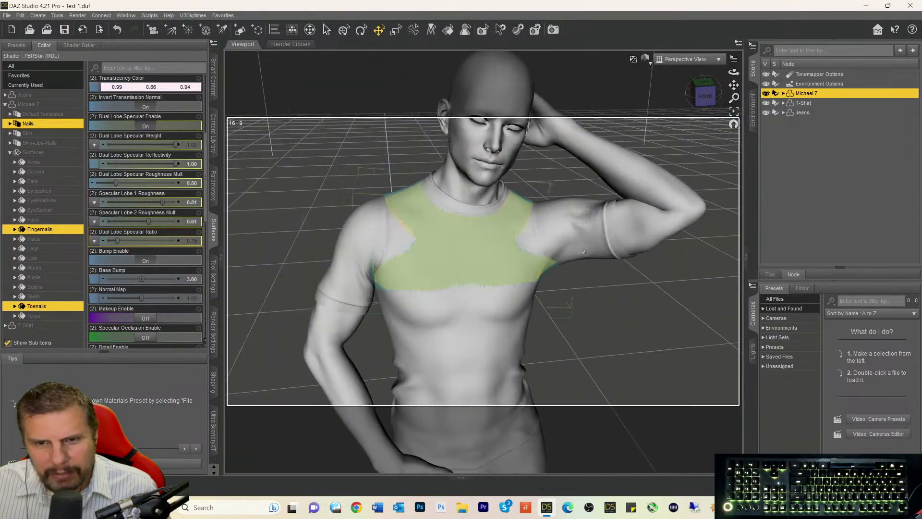
pyautogui.scroll(-8, 584, 251)
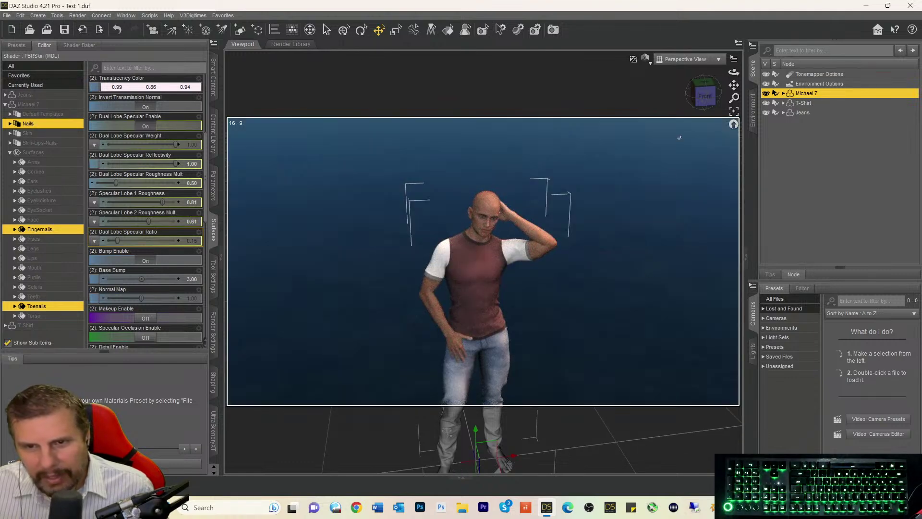
pyautogui.moveTo(734, 85); pyautogui.dragTo(706, 100)
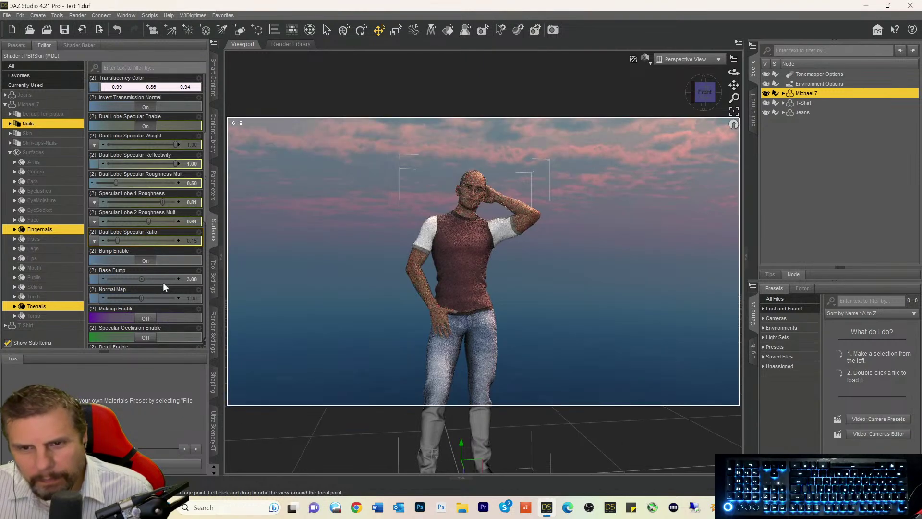
pyautogui.click(215, 81)
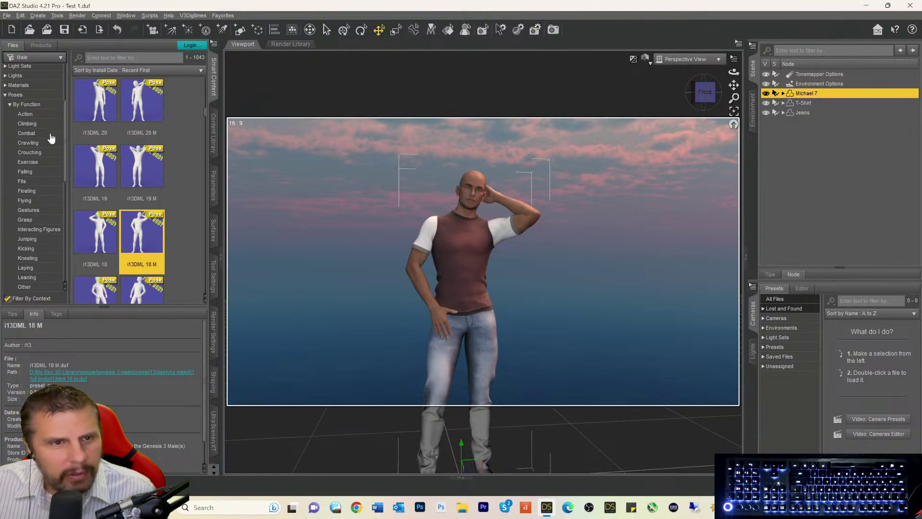
pyautogui.scroll(7, 49, 138)
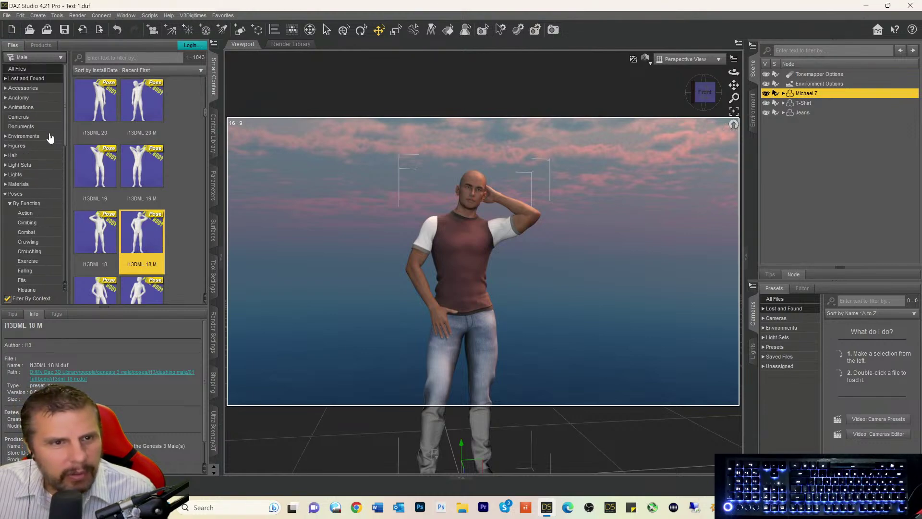
pyautogui.click(14, 155)
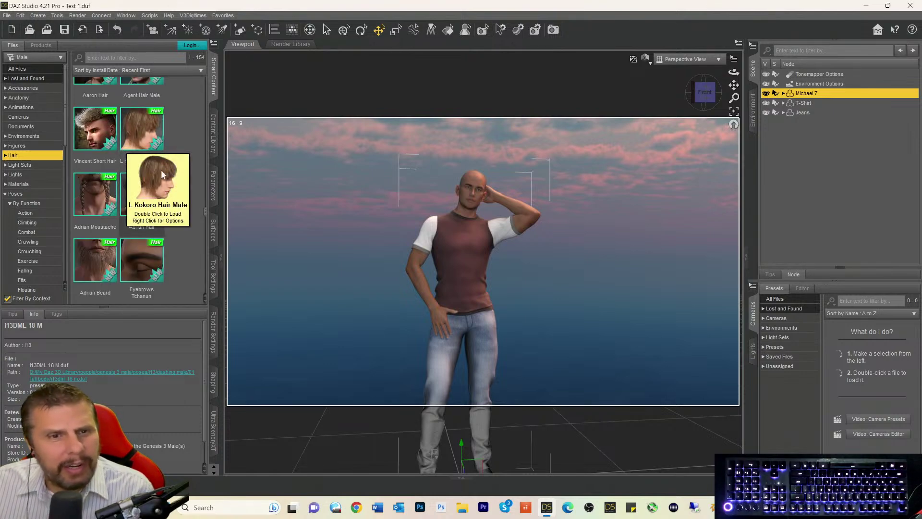
# - Add the Willis Beard For Genesis 3 Male to Michael 7
pyautogui.scroll(5, 175, 194)
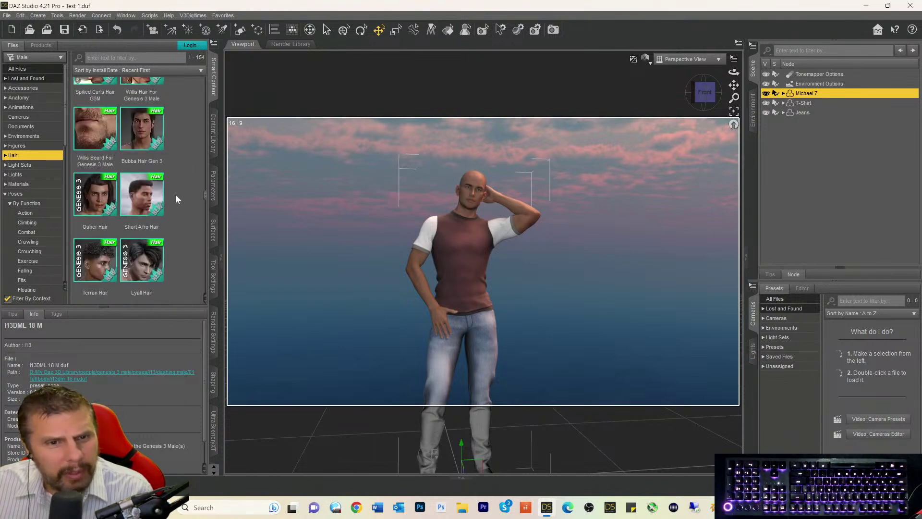
pyautogui.scroll(1, 176, 194)
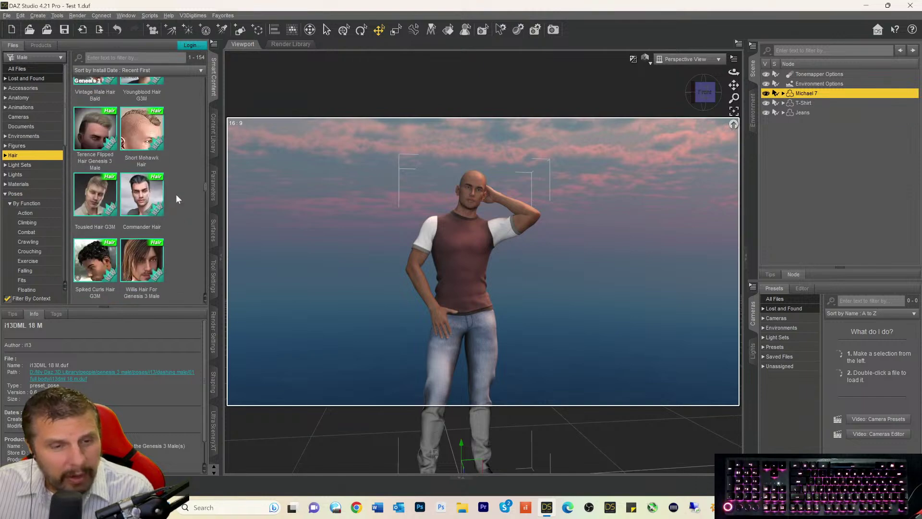
pyautogui.scroll(-1, 175, 194)
pyautogui.click(96, 130)
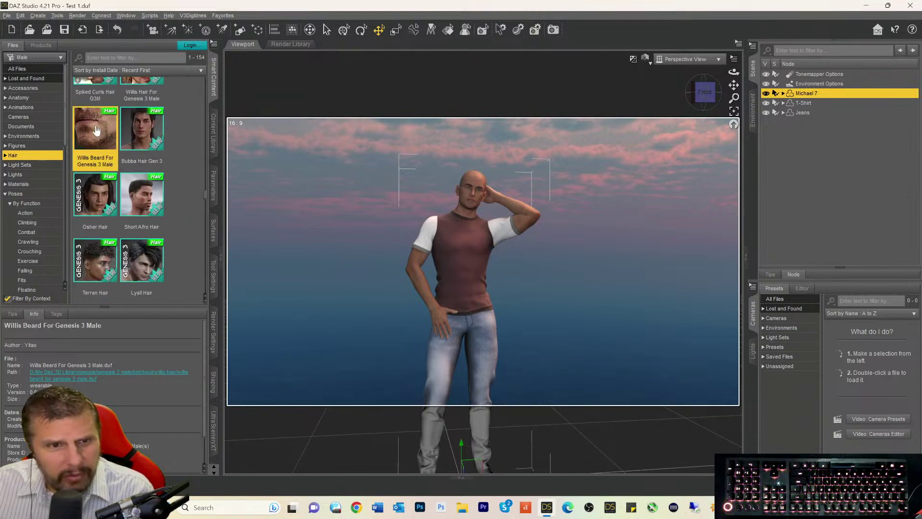
pyautogui.doubleClick(97, 129)
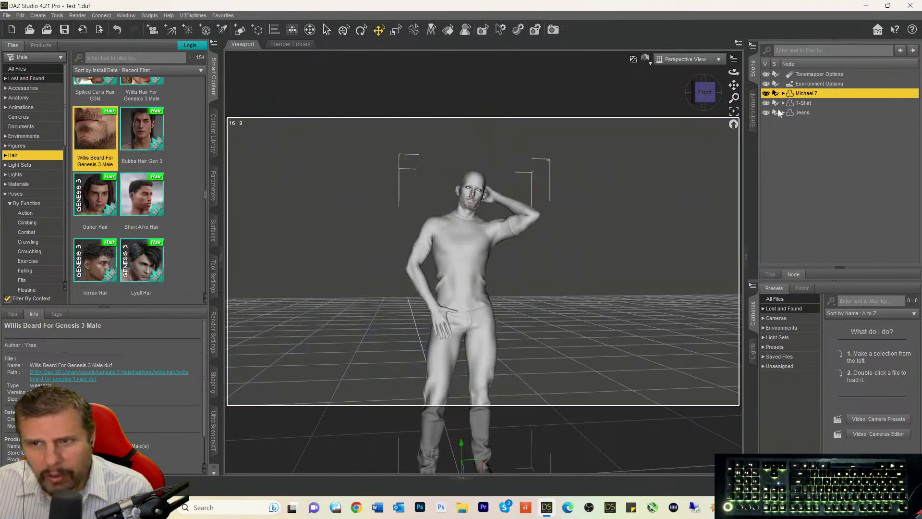
# - Find the CSPH G3M Classic Side Part Hair among the hair assets and add it to Michael 7
pyautogui.moveTo(701, 102)
pyautogui.mouseDown()
pyautogui.moveTo(690, 107)
pyautogui.moveTo(707, 101)
pyautogui.mouseUp()
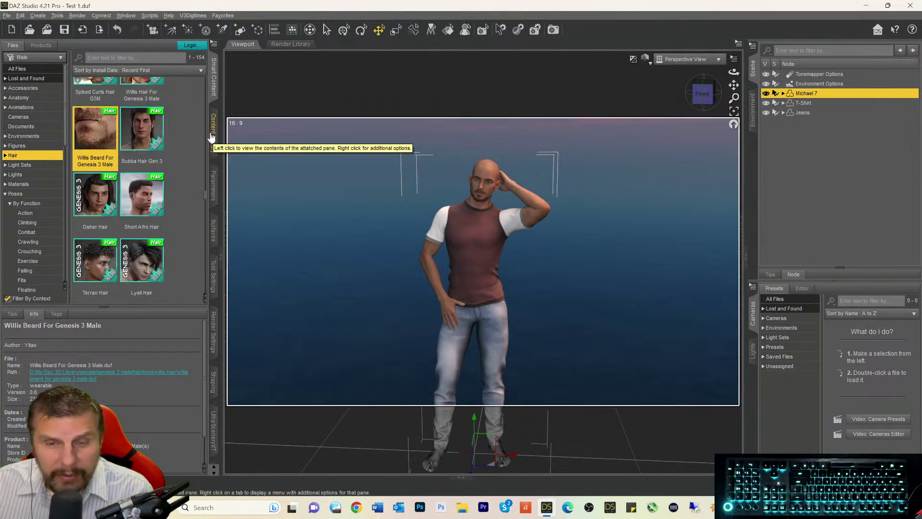
pyautogui.scroll(-5, 177, 139)
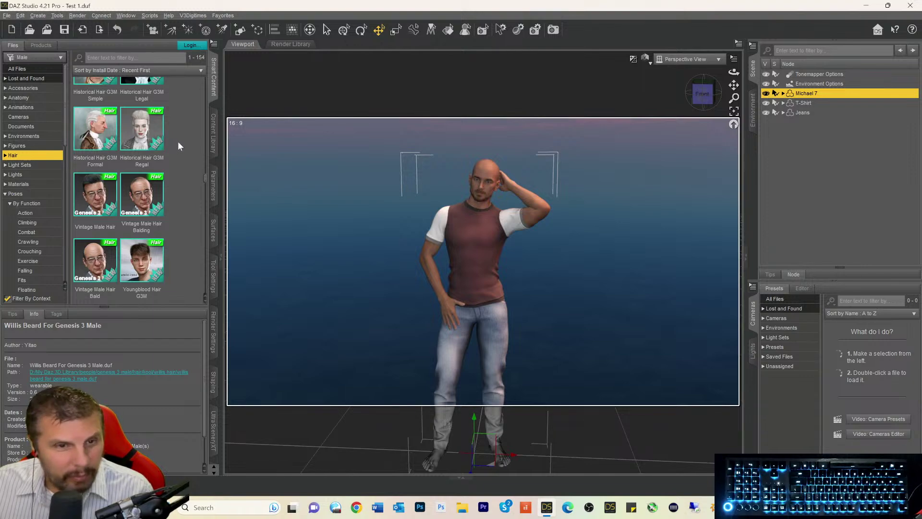
pyautogui.scroll(5, 178, 140)
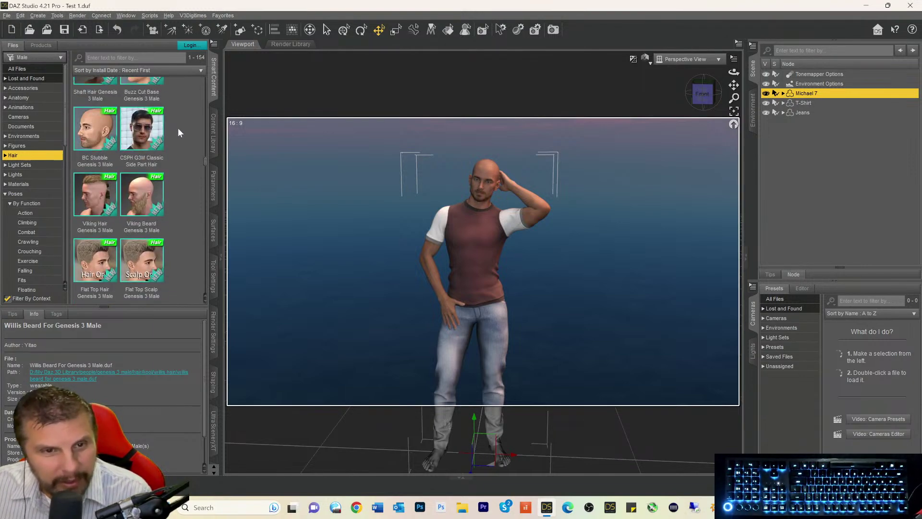
pyautogui.doubleClick(141, 130)
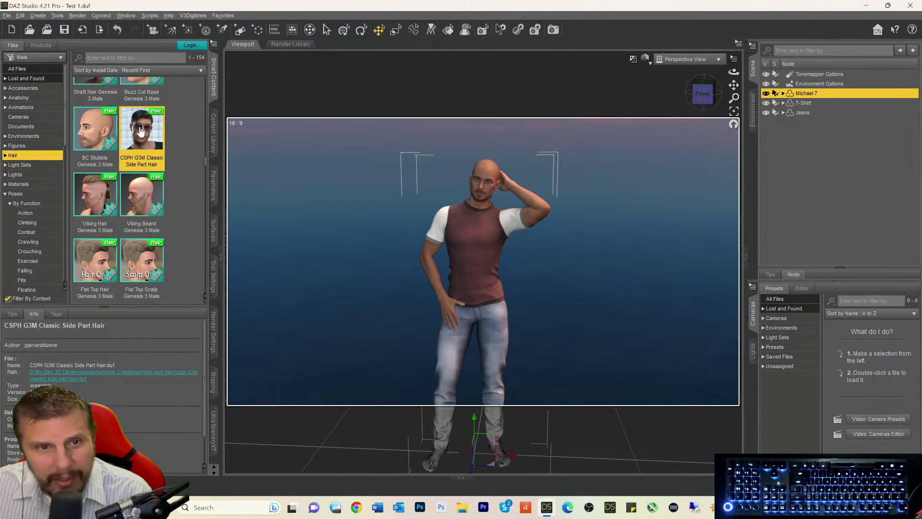
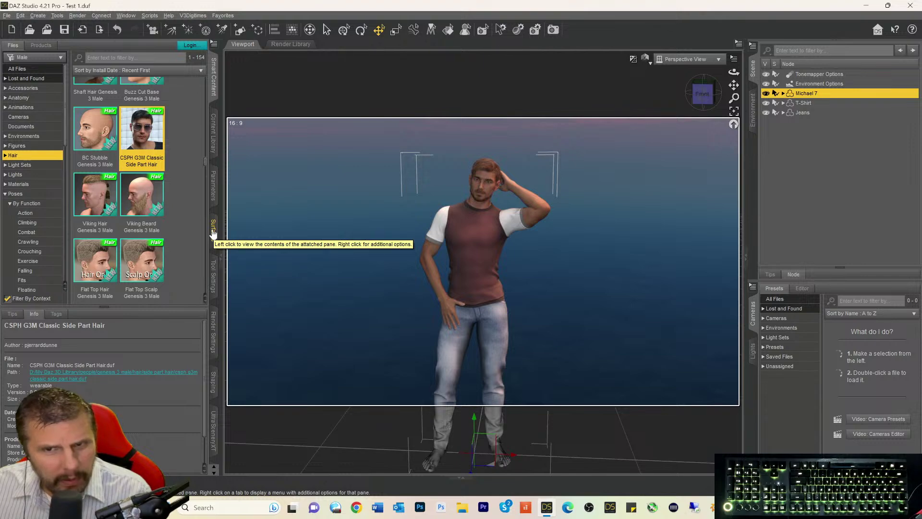
# - Return to the nails' surface settings and darken their translucency colour to 0.48, 0.42, 0.45
pyautogui.click(214, 226)
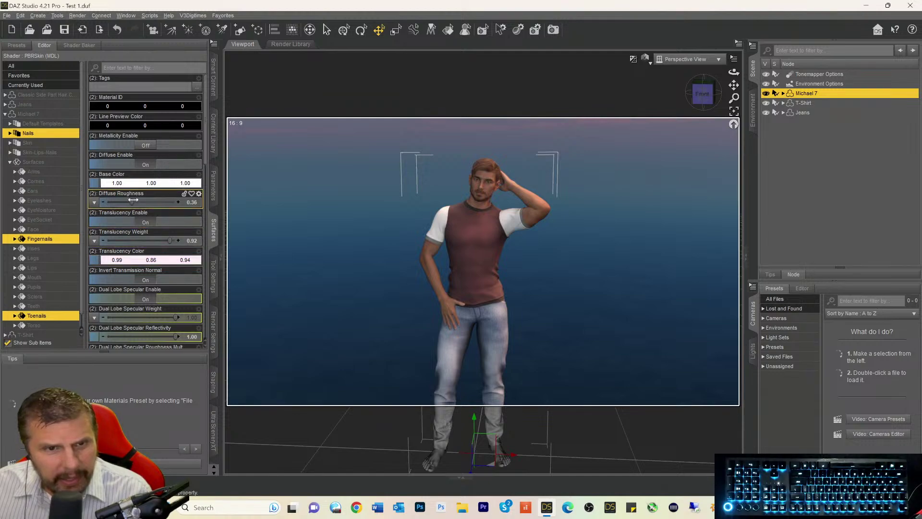
pyautogui.click(94, 259)
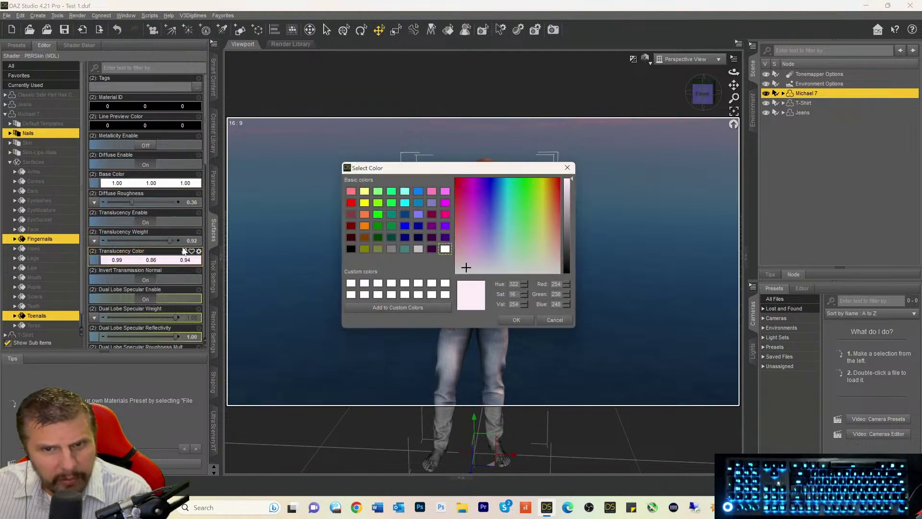
pyautogui.moveTo(506, 172); pyautogui.dragTo(309, 158)
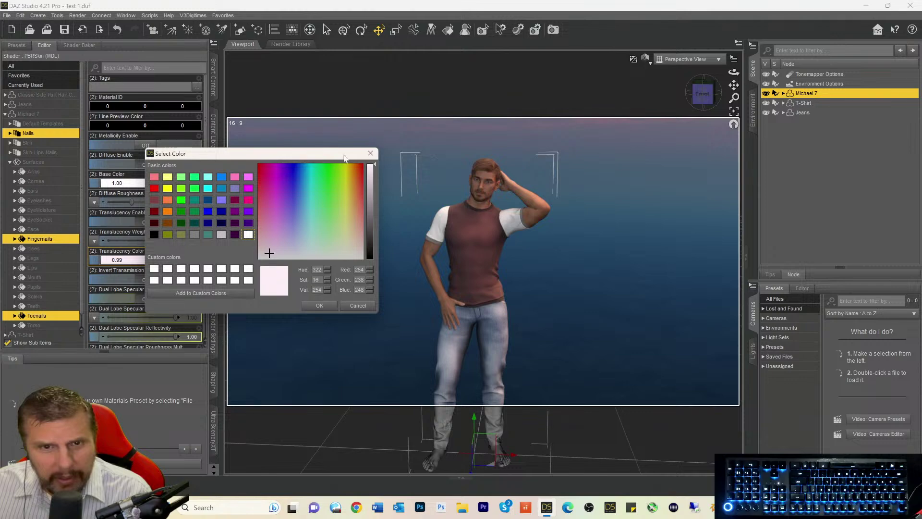
pyautogui.moveTo(375, 165); pyautogui.dragTo(374, 191)
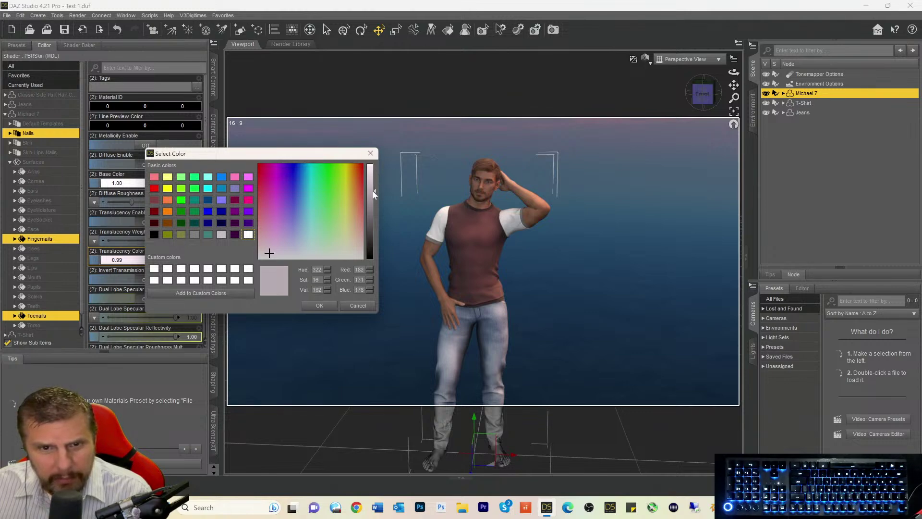
pyautogui.click(318, 305)
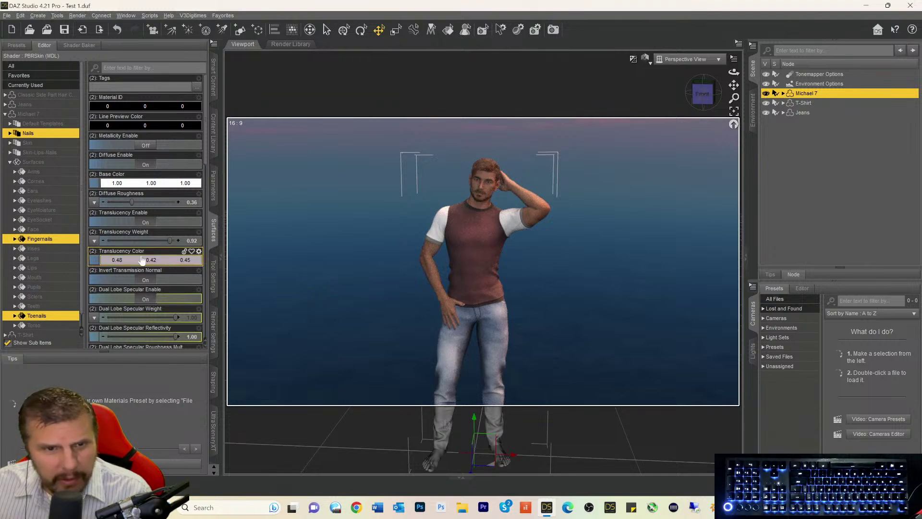
# - Try a translucency weight of 0.96 and a translucency colour of 0.15, 0.13, 0.14 on the nails
pyautogui.moveTo(169, 241); pyautogui.dragTo(172, 240)
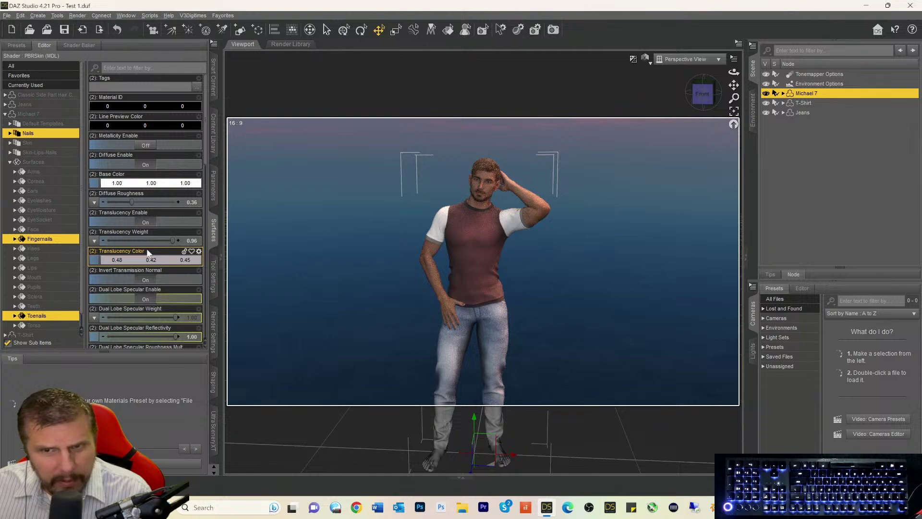
pyautogui.click(134, 260)
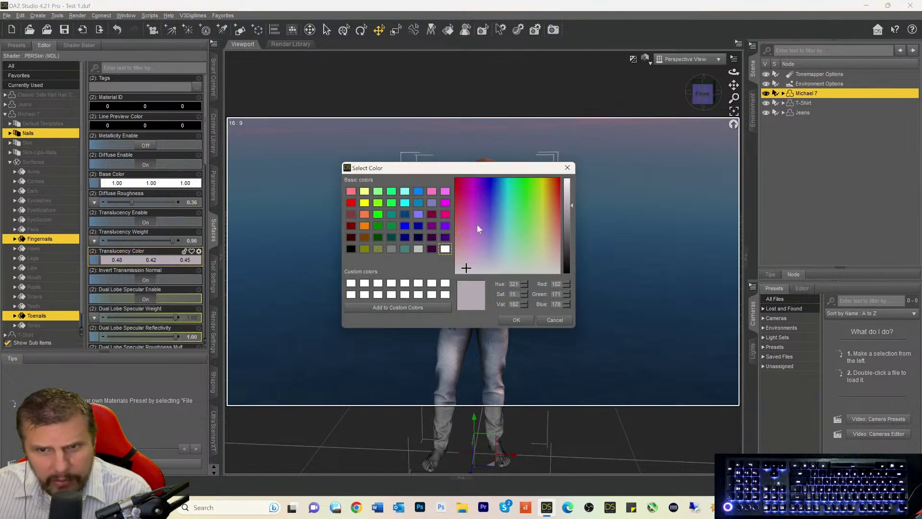
pyautogui.moveTo(572, 204); pyautogui.dragTo(569, 232)
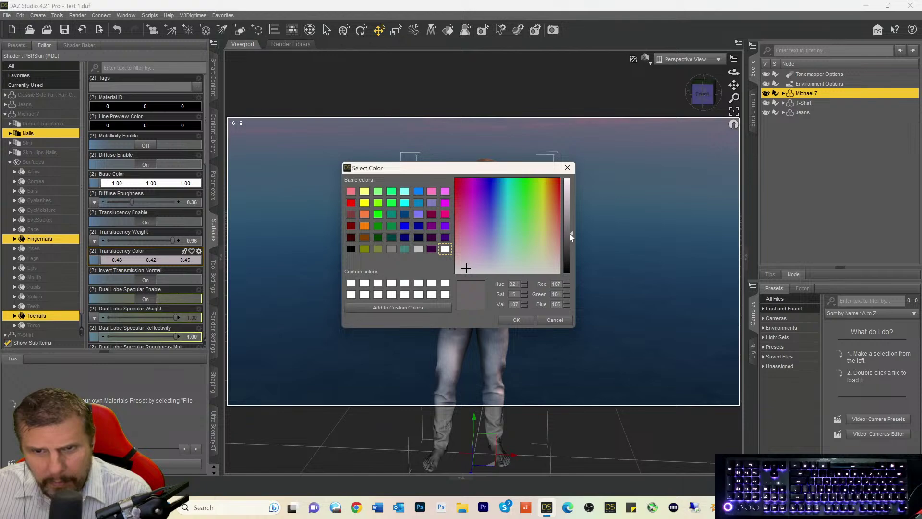
pyautogui.click(513, 320)
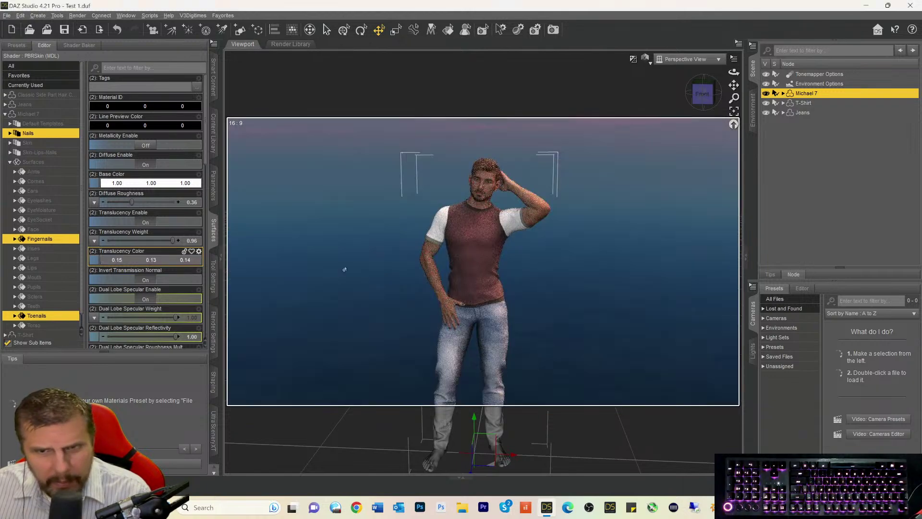
# - Try darkening the nails' translucency colour further to near black
pyautogui.click(133, 260)
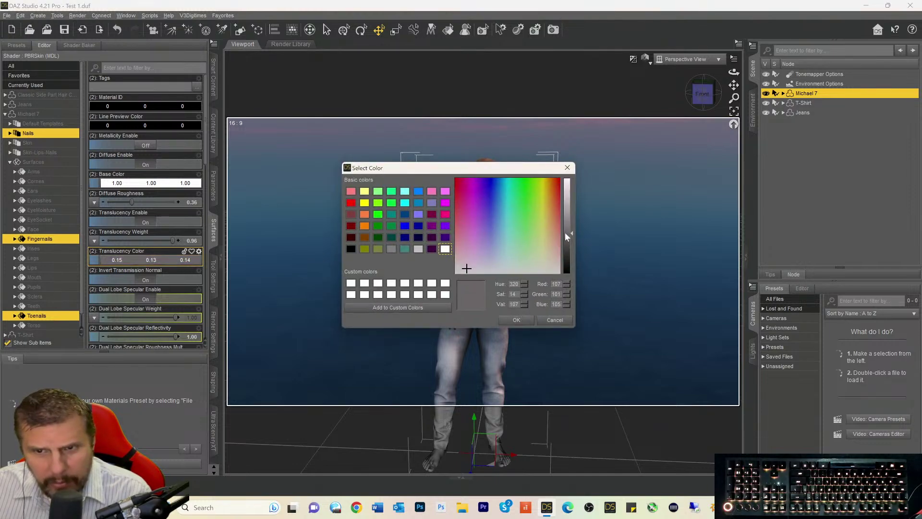
pyautogui.moveTo(571, 231); pyautogui.dragTo(567, 261)
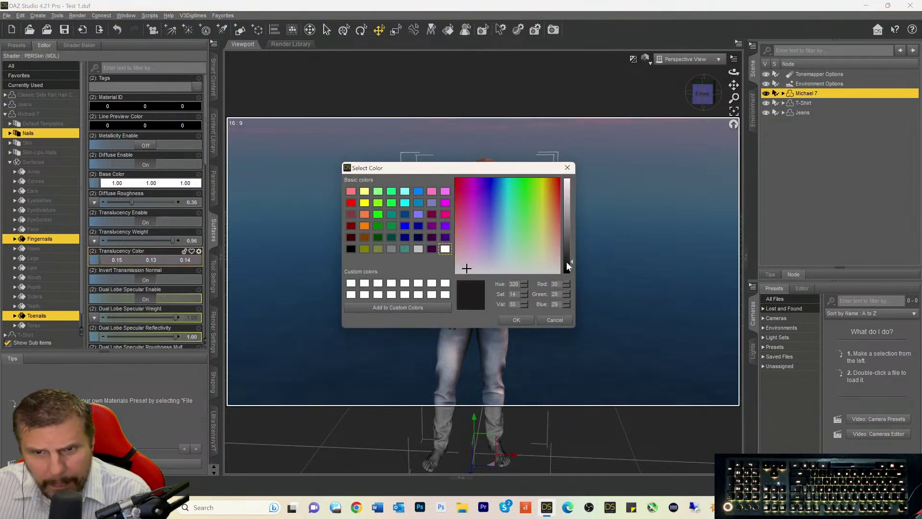
pyautogui.click(514, 321)
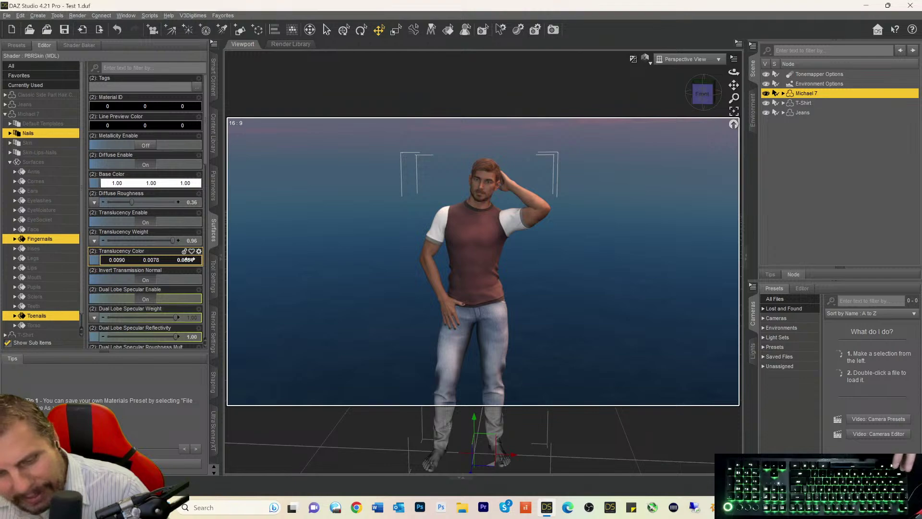
# - Undo the last two translucency colour changes and the translucency weight change on the nails
pyautogui.hotkey('ctrl', 'z')
pyautogui.hotkey('ctrl', 'z')
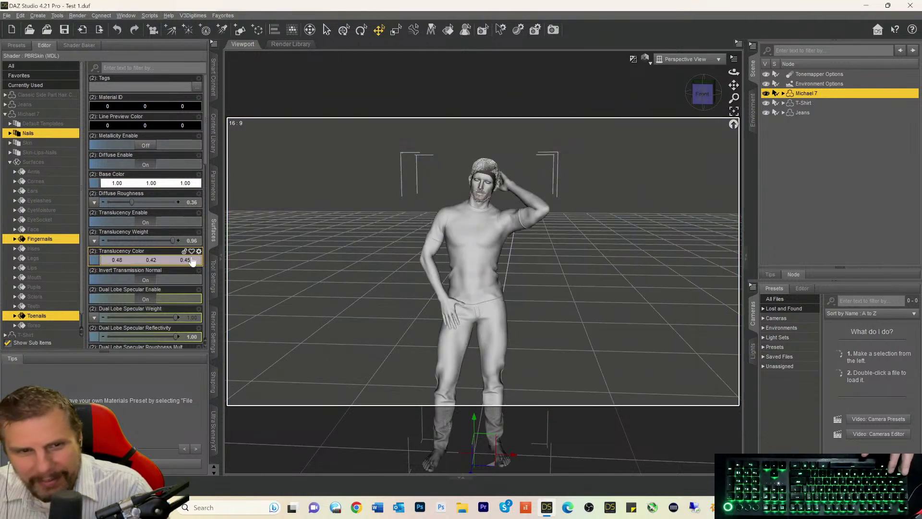
pyautogui.hotkey('ctrl', 'z')
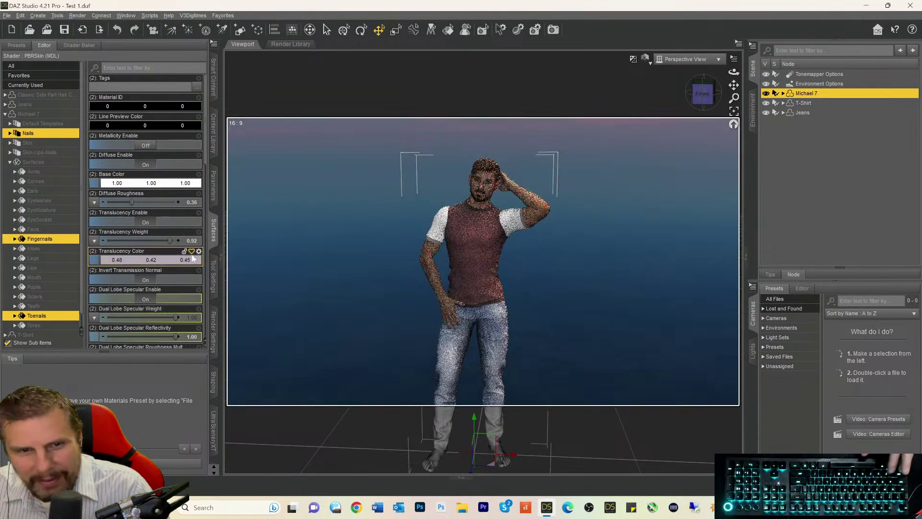
# - Undo the remaining darkening of the nails' translucency colour
pyautogui.hotkey('ctrl', 'z')
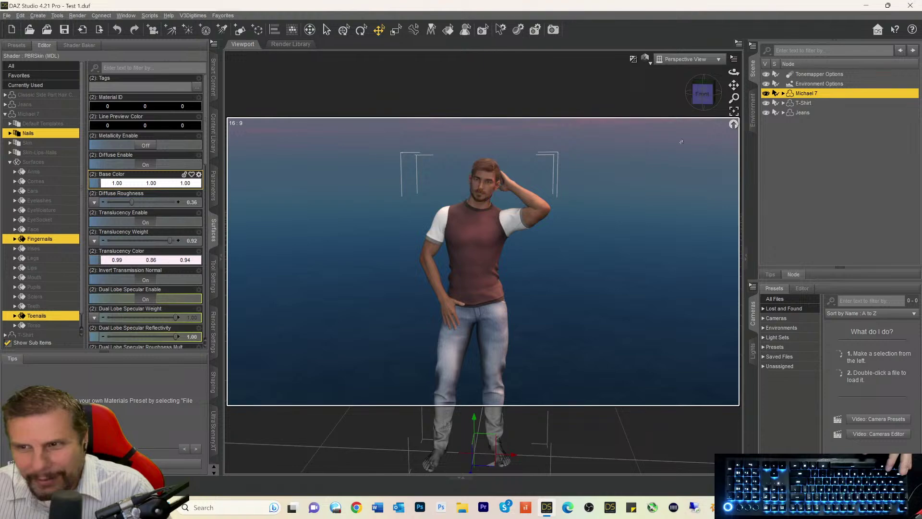
# - Set the translucency weight of the Classic Side Part Hairs G3M surface on Michael 7's hair to 0.65
pyautogui.click(783, 94)
pyautogui.click(797, 122)
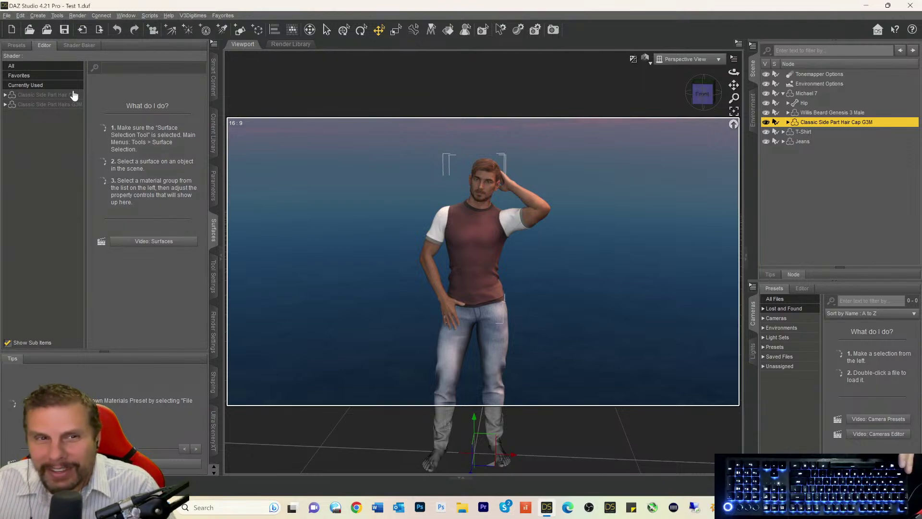
pyautogui.click(41, 96)
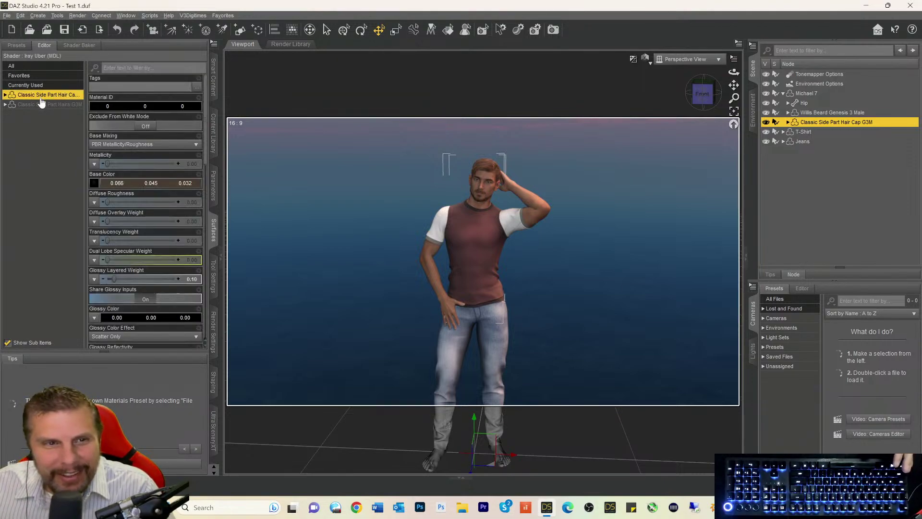
pyautogui.keyDown('ctrl'); pyautogui.click(46, 104); pyautogui.keyUp('ctrl')
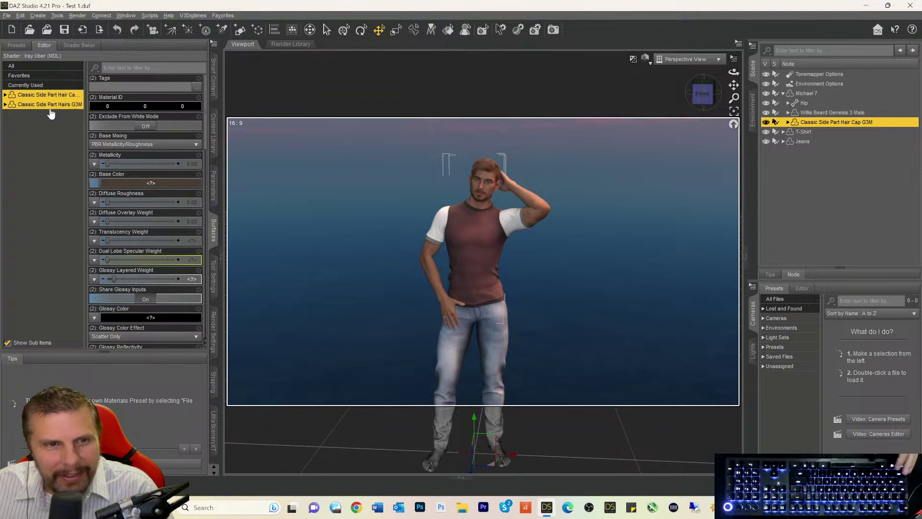
pyautogui.keyDown('ctrl'); pyautogui.click(50, 104); pyautogui.keyUp('ctrl')
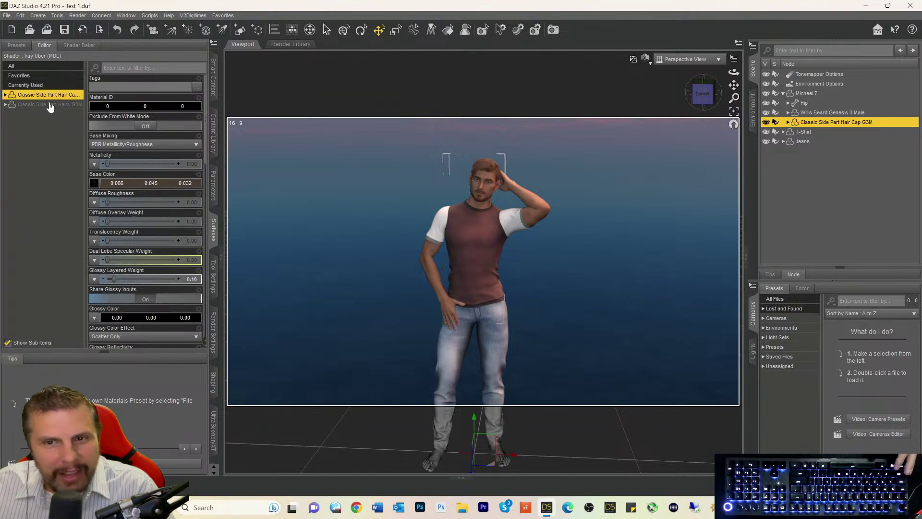
pyautogui.click(51, 105)
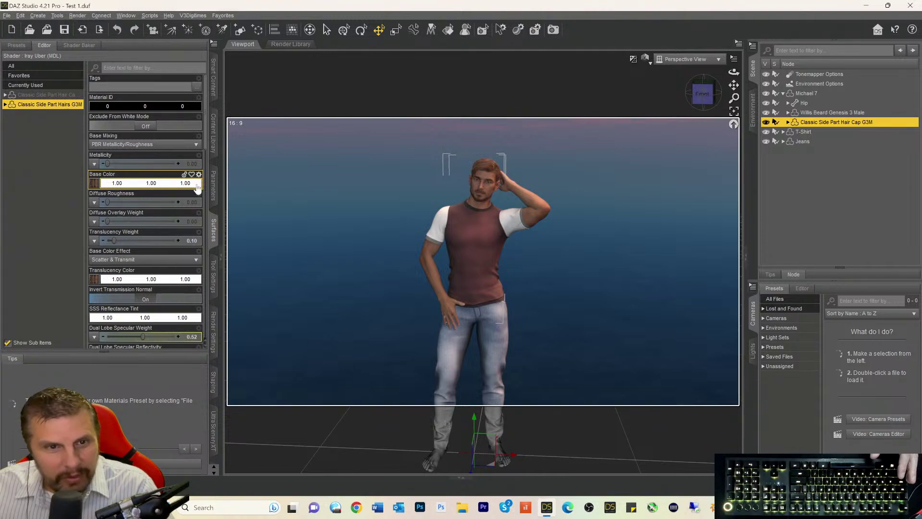
pyautogui.moveTo(94, 188)
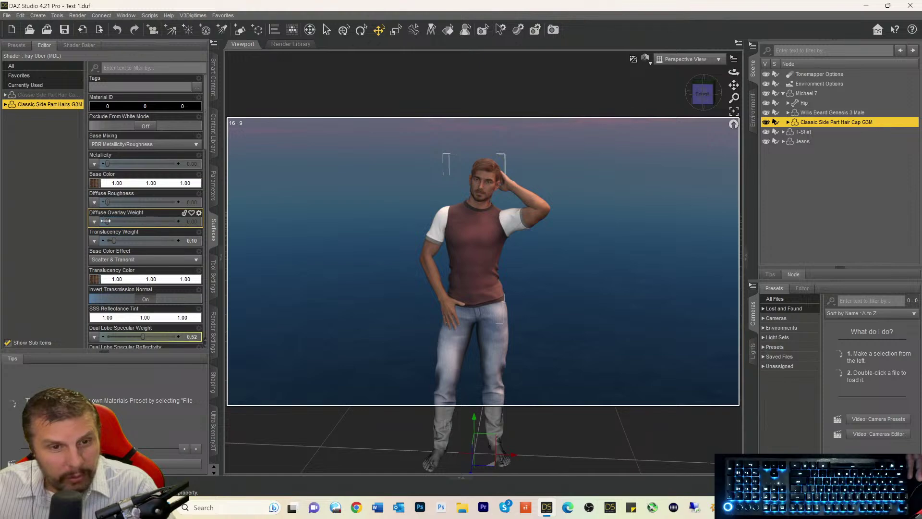
pyautogui.moveTo(115, 240); pyautogui.dragTo(135, 242)
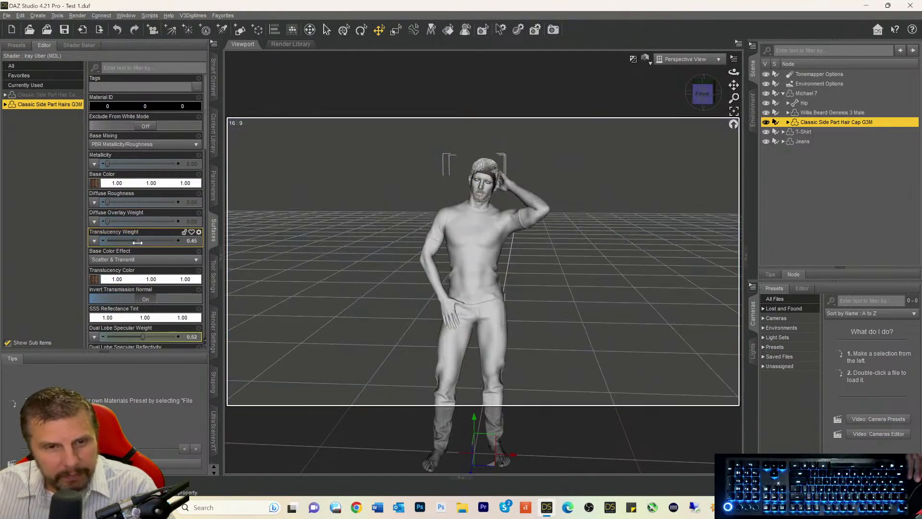
pyautogui.moveTo(138, 250); pyautogui.dragTo(138, 249)
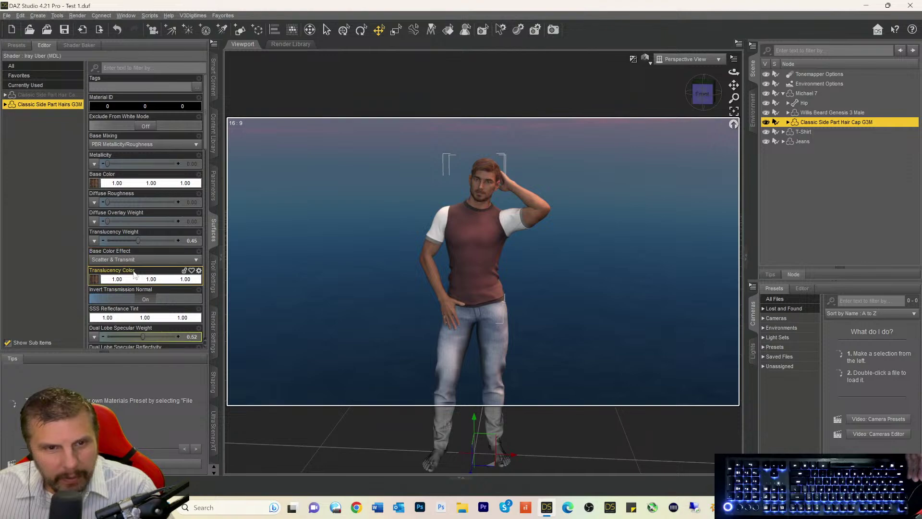
pyautogui.moveTo(143, 241); pyautogui.dragTo(149, 240)
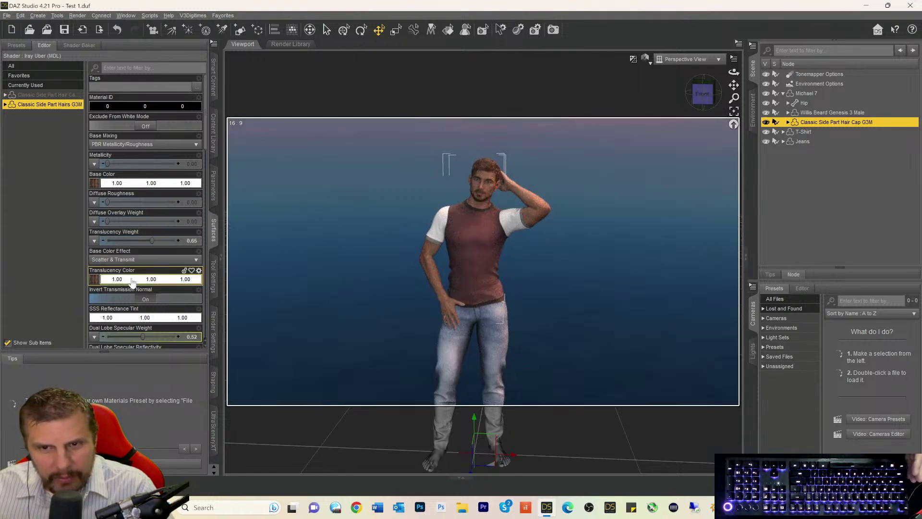
# - Darken the hair strands' translucency colour in stages to 0.033, 0.033, 0.033
pyautogui.click(133, 280)
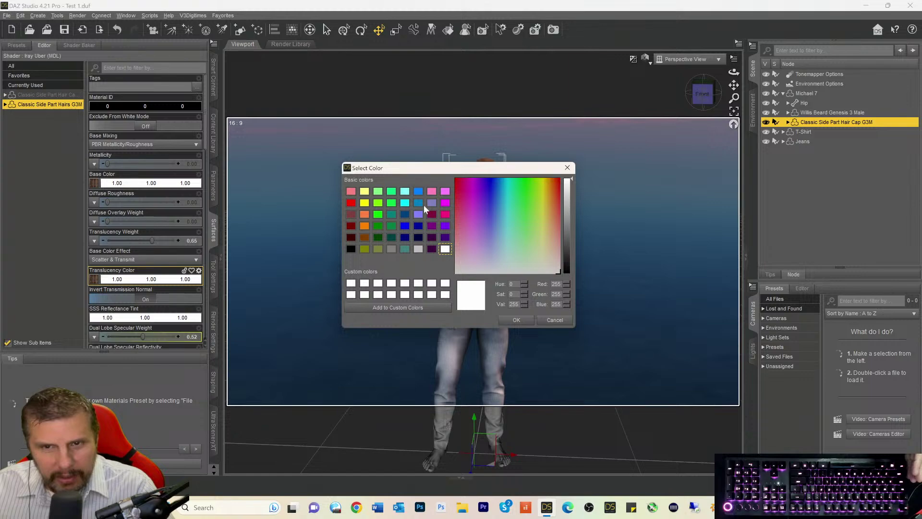
pyautogui.moveTo(445, 174); pyautogui.dragTo(167, 87)
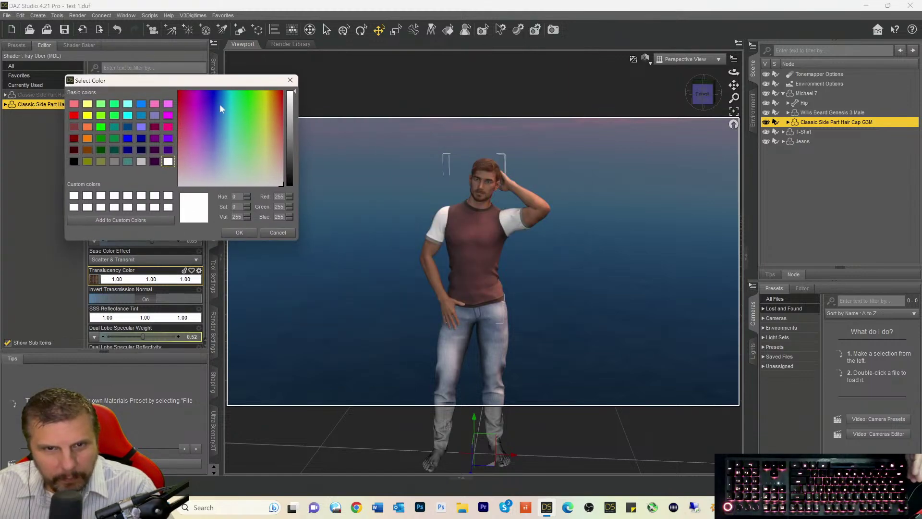
pyautogui.moveTo(294, 97); pyautogui.dragTo(291, 138)
pyautogui.click(240, 232)
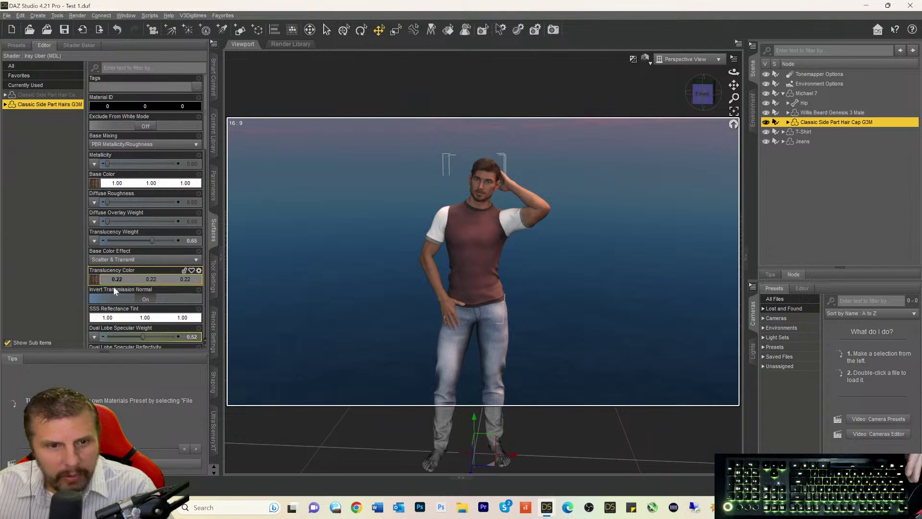
pyautogui.click(127, 279)
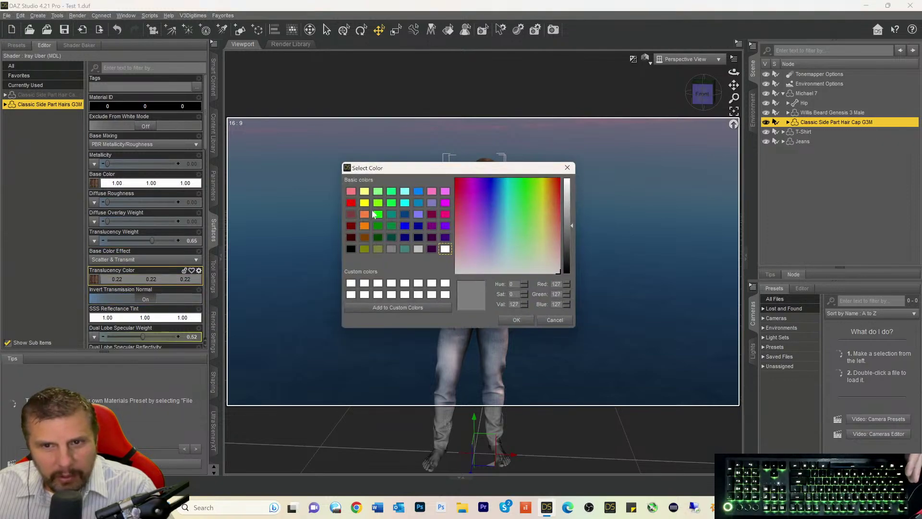
pyautogui.moveTo(413, 171); pyautogui.dragTo(193, 126)
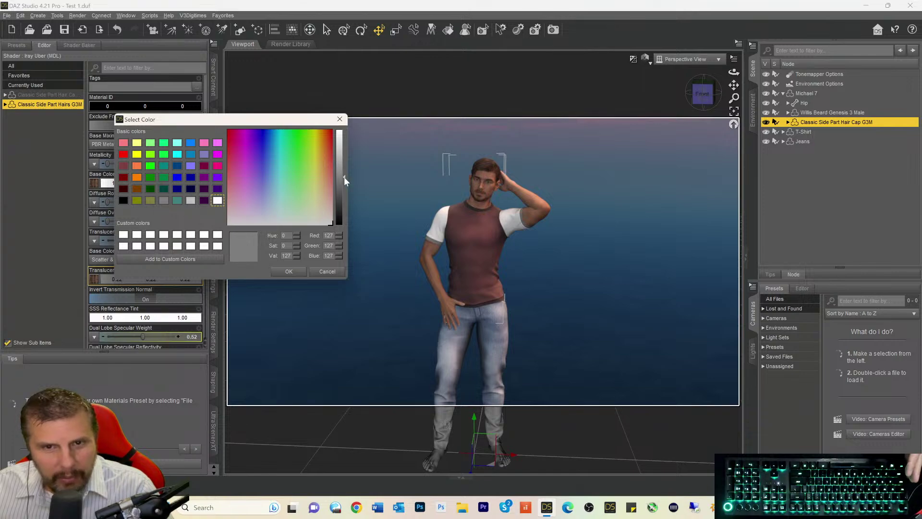
pyautogui.moveTo(344, 177); pyautogui.dragTo(343, 187)
pyautogui.click(292, 271)
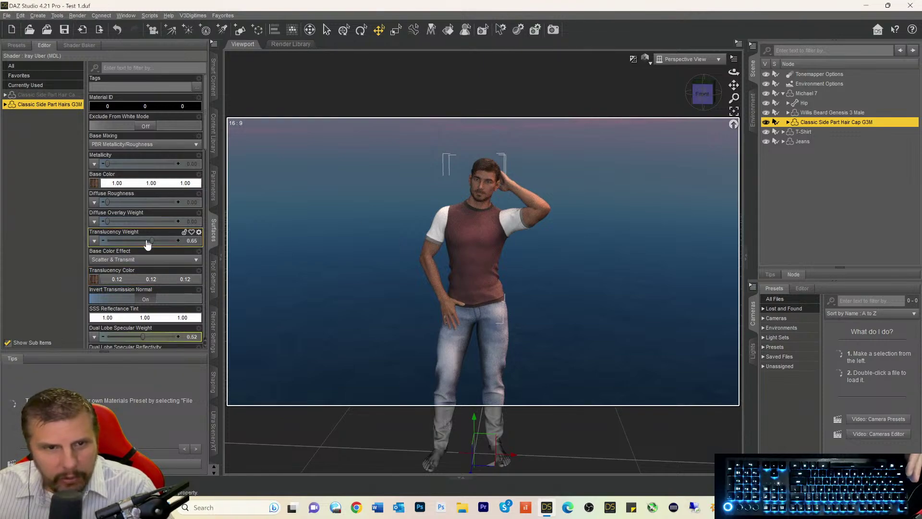
pyautogui.click(136, 279)
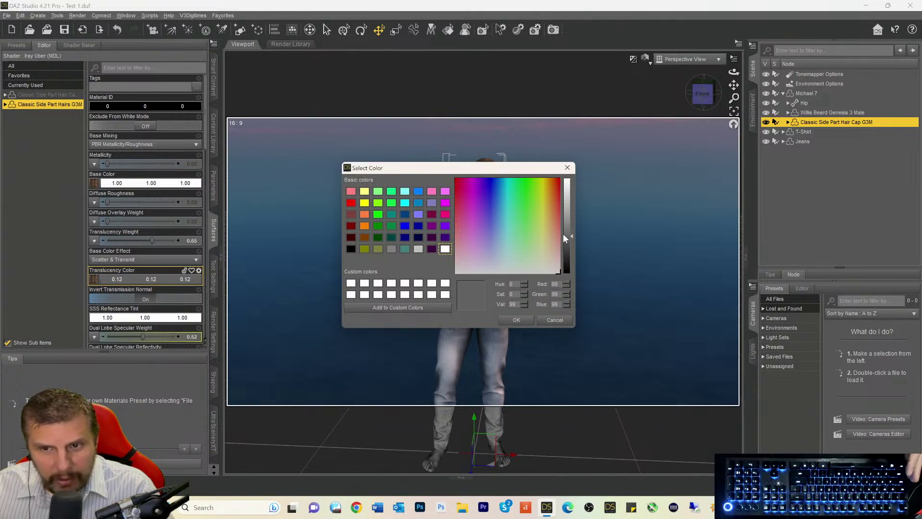
pyautogui.moveTo(569, 236); pyautogui.dragTo(566, 253)
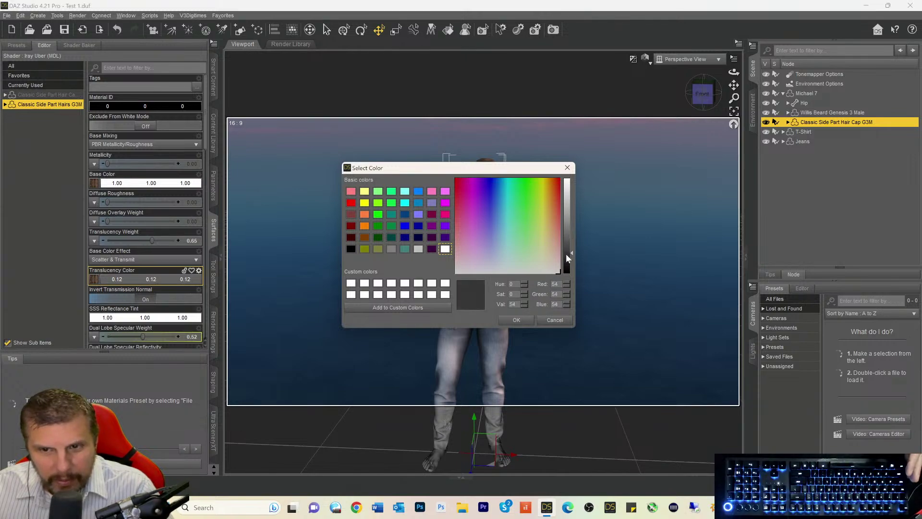
pyautogui.click(515, 319)
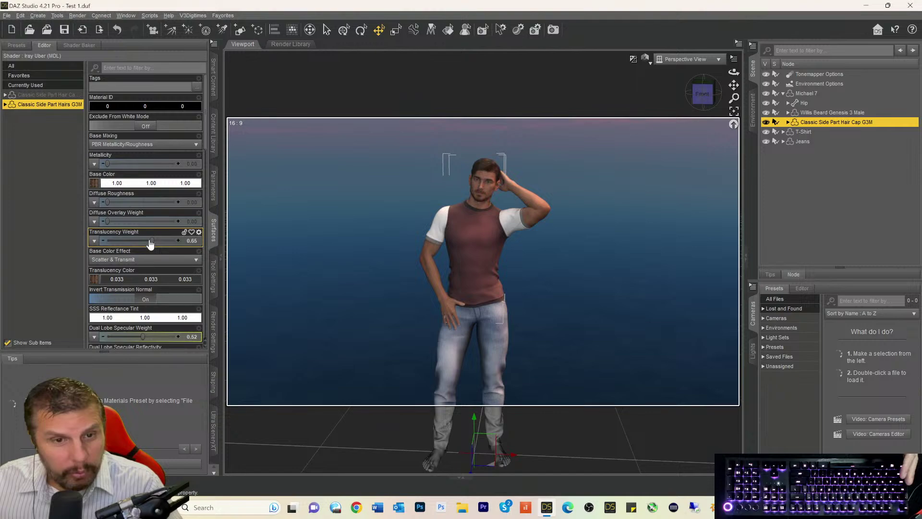
# - Set the hair strands' translucency weight to 0.78 and their diffuse roughness to 0.61, and check the figure from an angle
pyautogui.moveTo(152, 240); pyautogui.dragTo(162, 240)
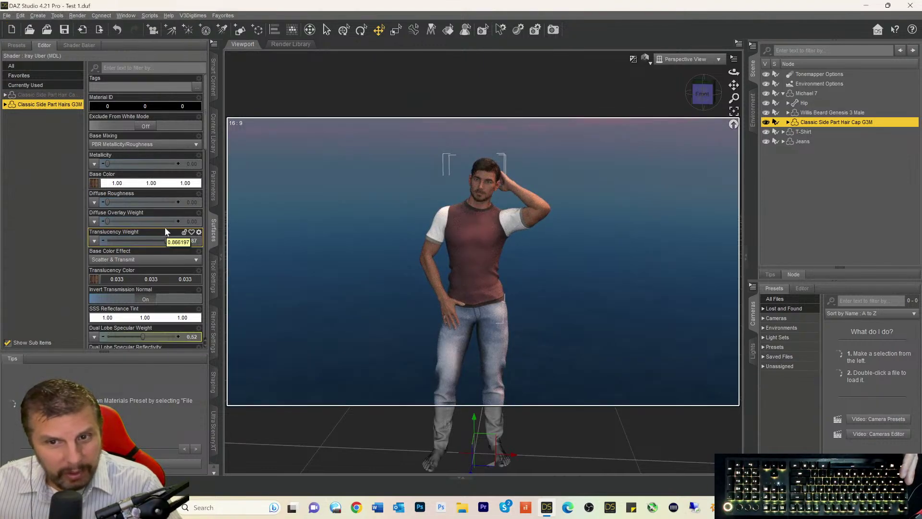
pyautogui.moveTo(165, 240); pyautogui.dragTo(186, 246)
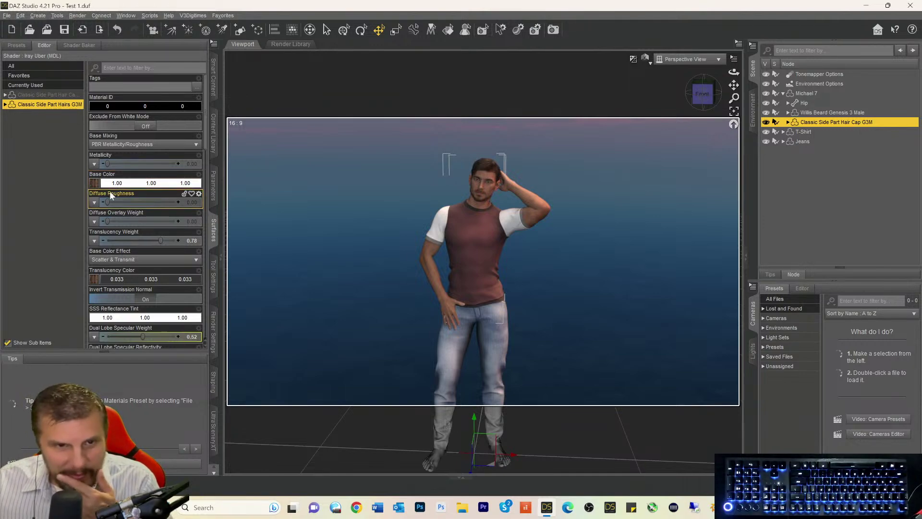
pyautogui.moveTo(108, 202); pyautogui.dragTo(203, 206)
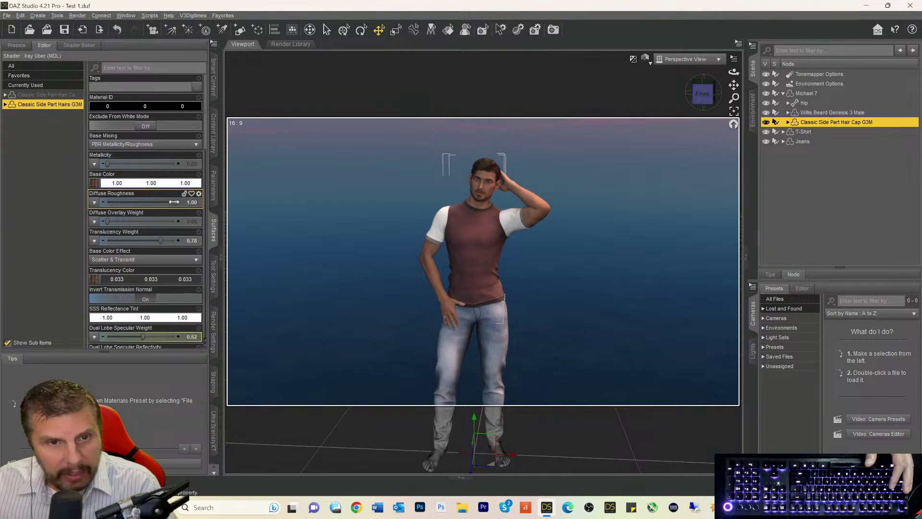
pyautogui.moveTo(158, 203); pyautogui.dragTo(148, 202)
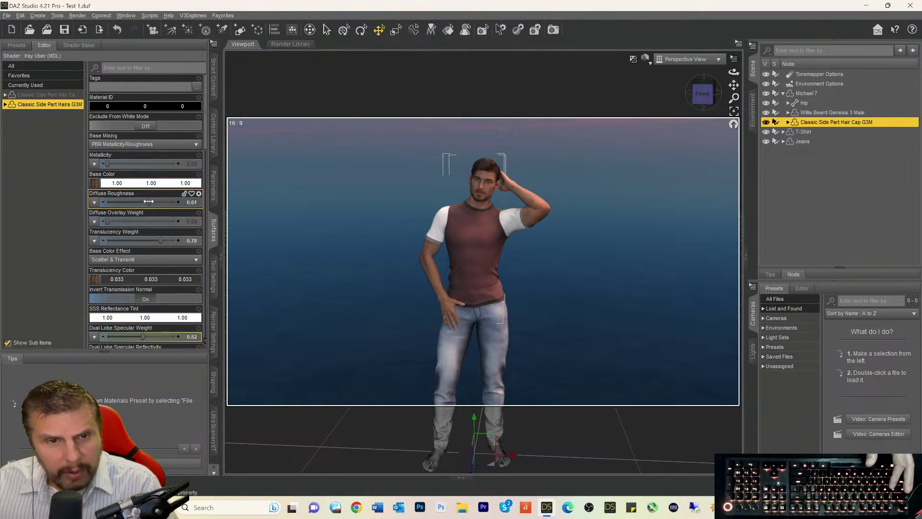
pyautogui.moveTo(152, 205)
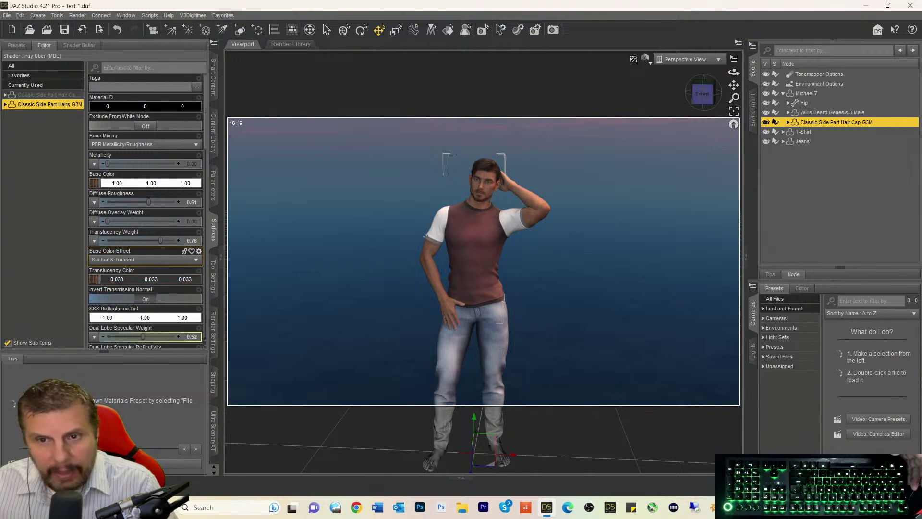
pyautogui.moveTo(702, 94); pyautogui.dragTo(688, 175)
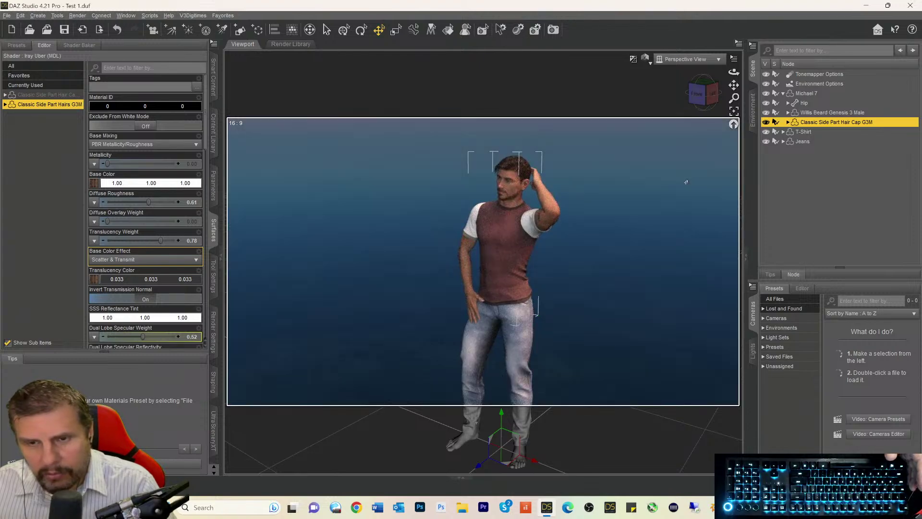
pyautogui.moveTo(697, 98); pyautogui.dragTo(696, 77)
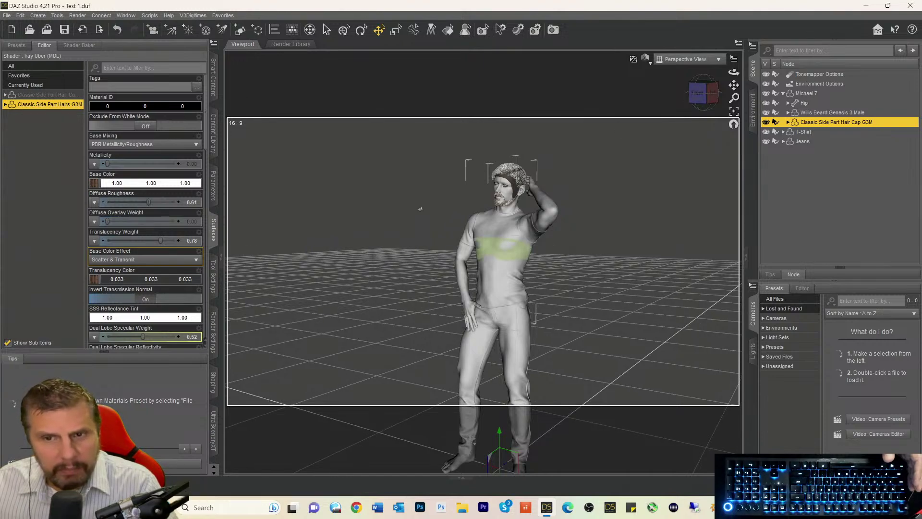
# - Browse the Smart Content files for environments and expand the Environments category
pyautogui.click(214, 131)
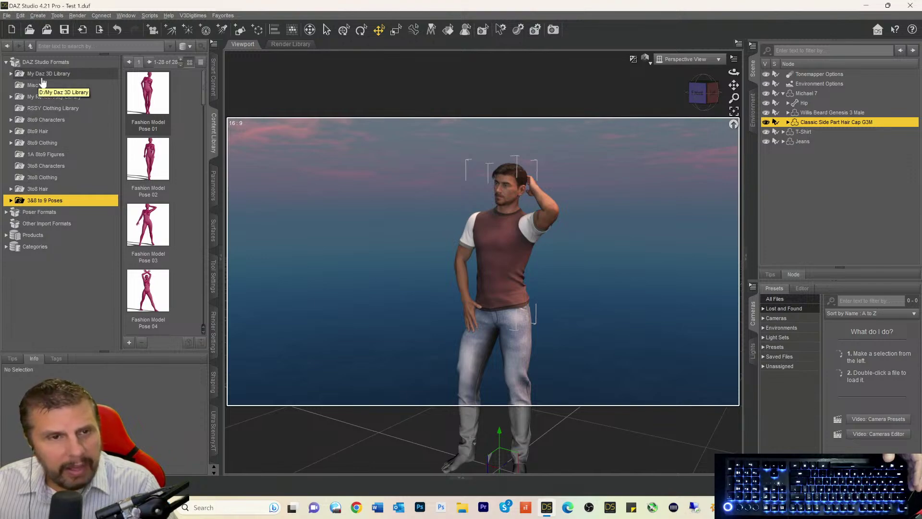
pyautogui.moveTo(149, 93)
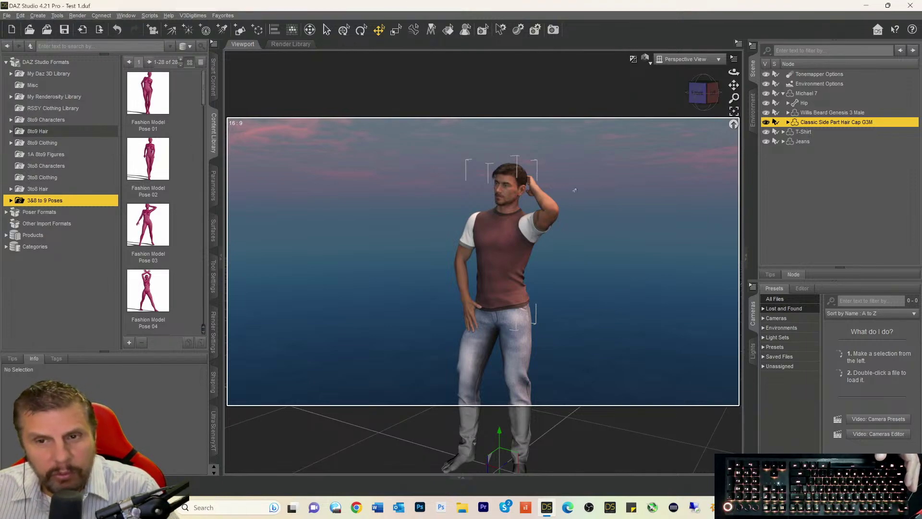
pyautogui.hotkey('ctrl', '7')
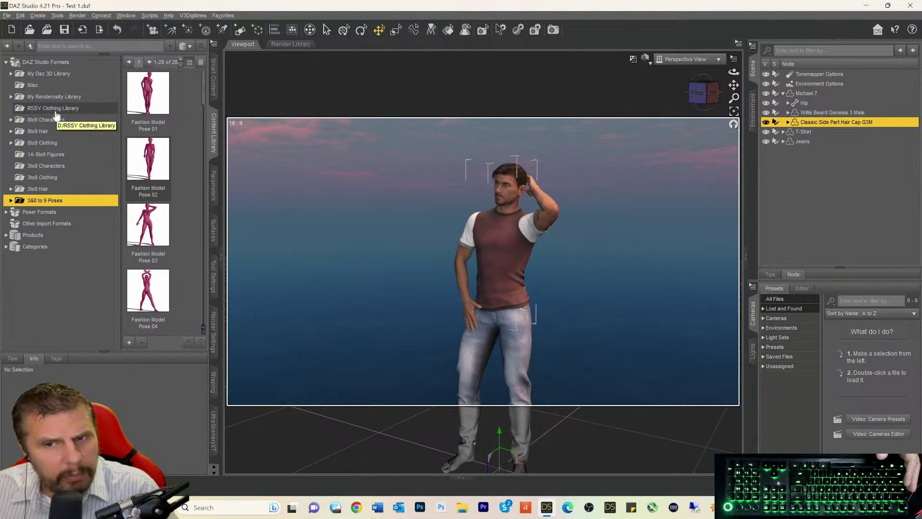
pyautogui.click(214, 94)
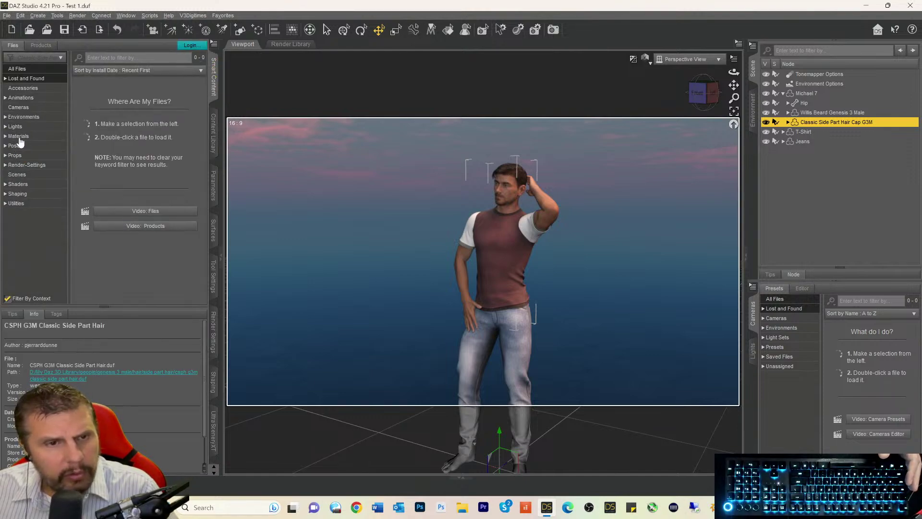
pyautogui.click(20, 117)
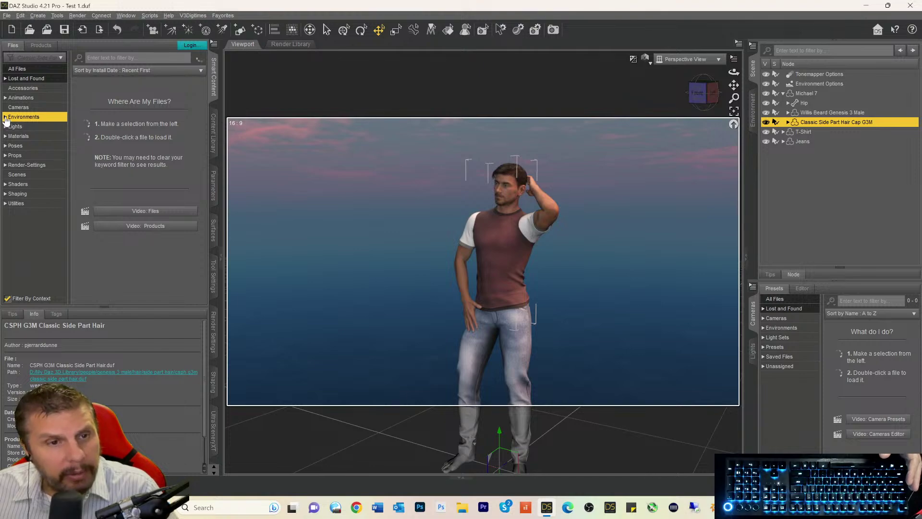
pyautogui.click(6, 117)
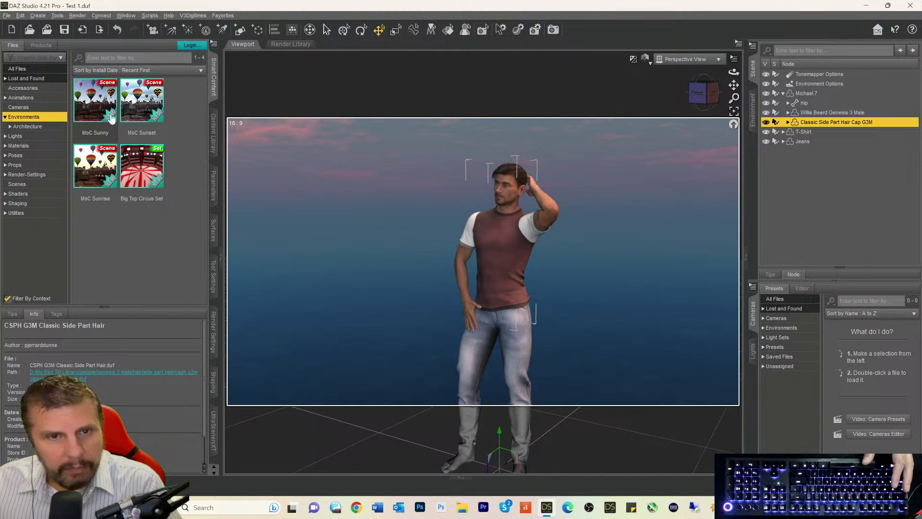
# - Clear the scene selection and list the default Environments products in Smart Content
pyautogui.click(41, 45)
pyautogui.click(40, 90)
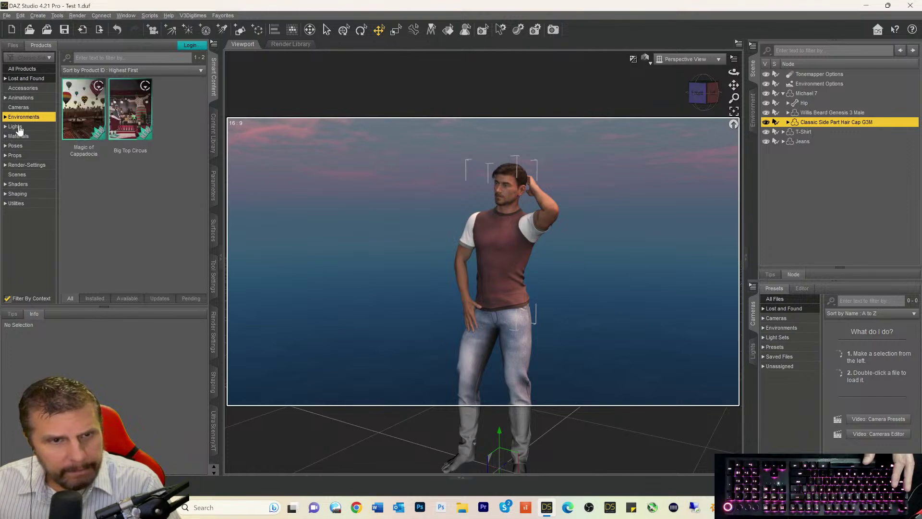
pyautogui.click(802, 177)
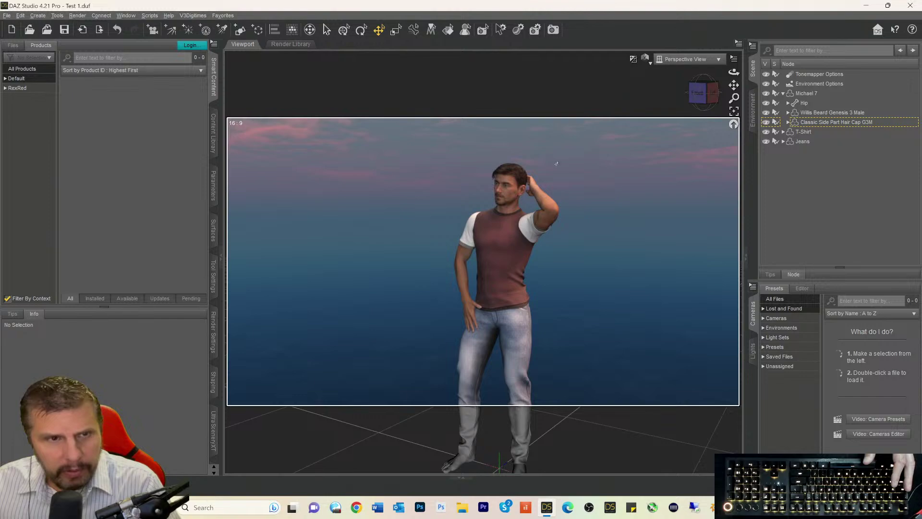
pyautogui.click(5, 79)
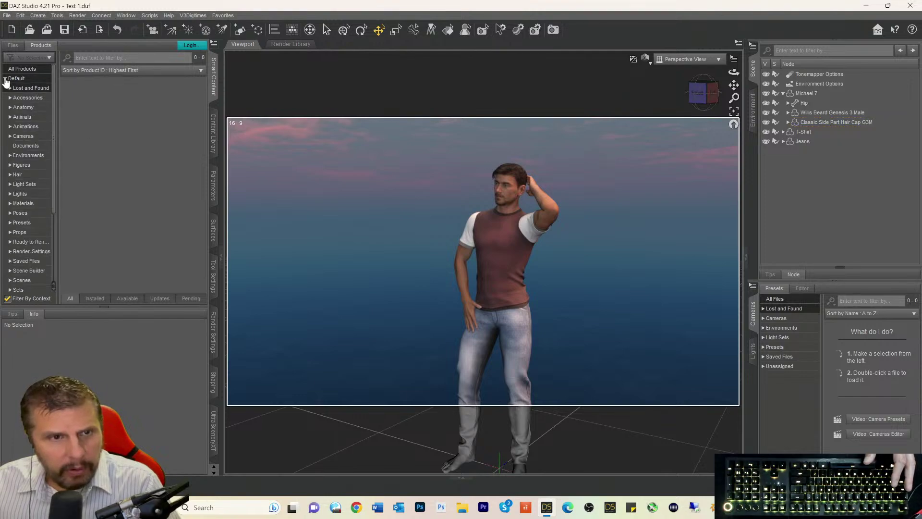
pyautogui.click(24, 156)
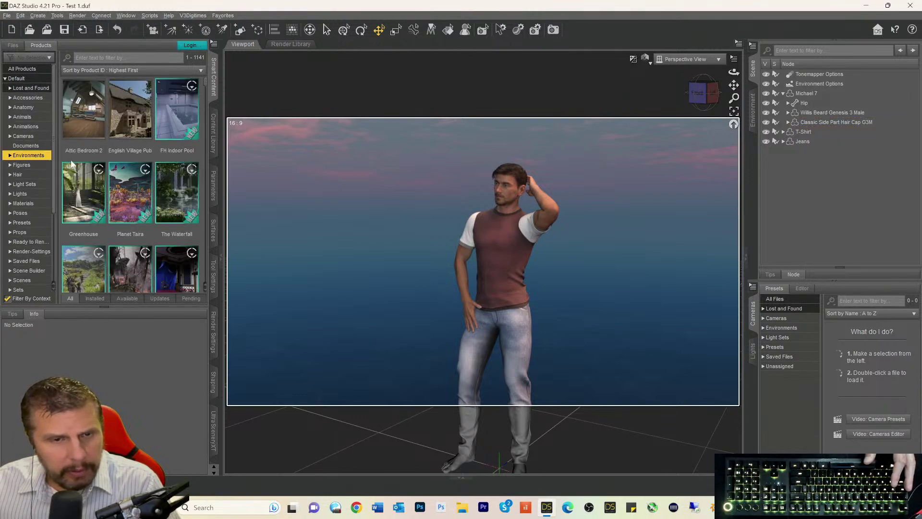
# - Browse the environment products and open the Retro Apartment product
pyautogui.scroll(-6, 115, 165)
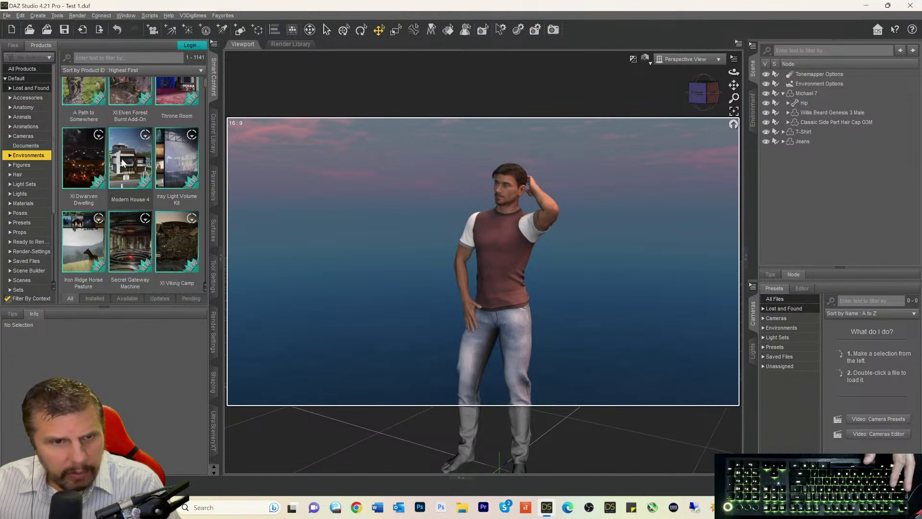
pyautogui.scroll(-5, 122, 164)
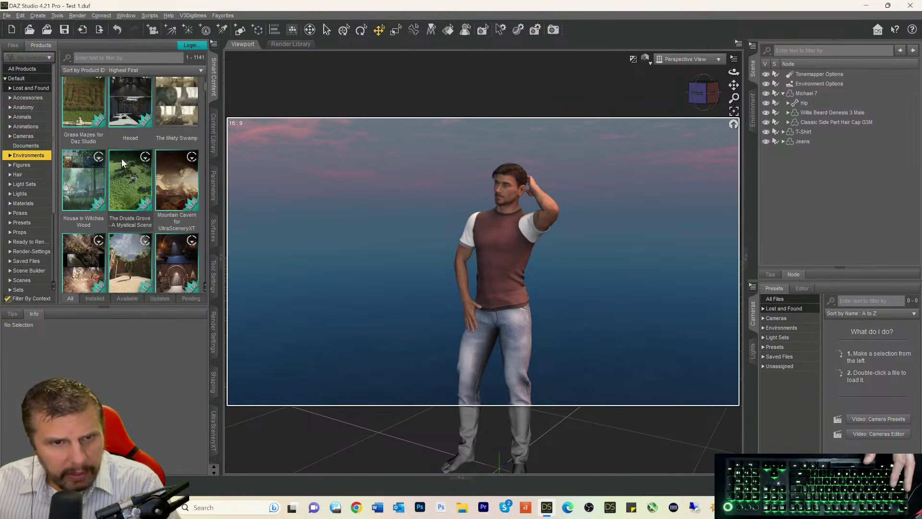
pyautogui.scroll(-3, 122, 164)
pyautogui.moveTo(123, 163)
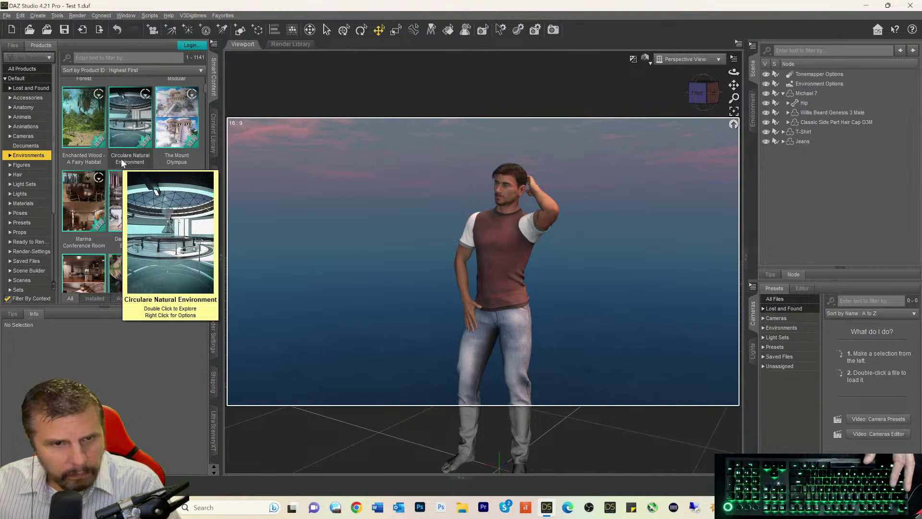
pyautogui.moveTo(88, 222)
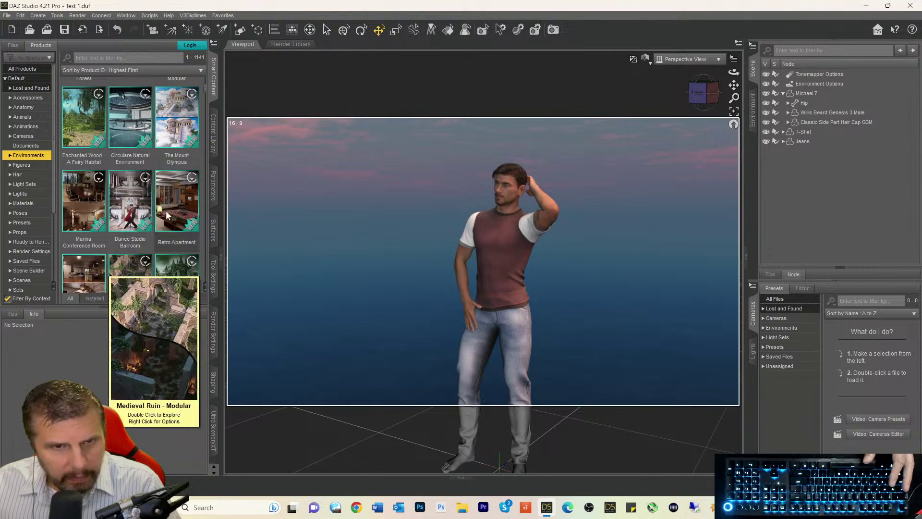
pyautogui.moveTo(174, 213)
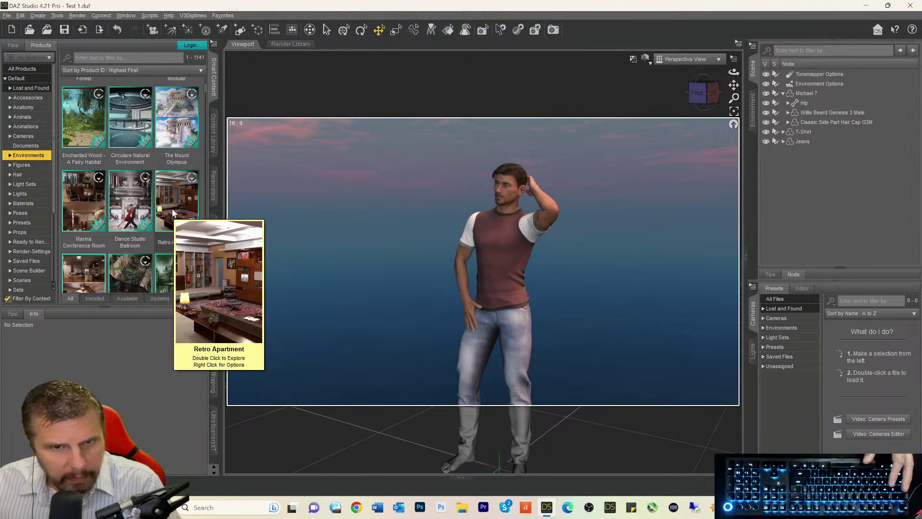
pyautogui.click(174, 208)
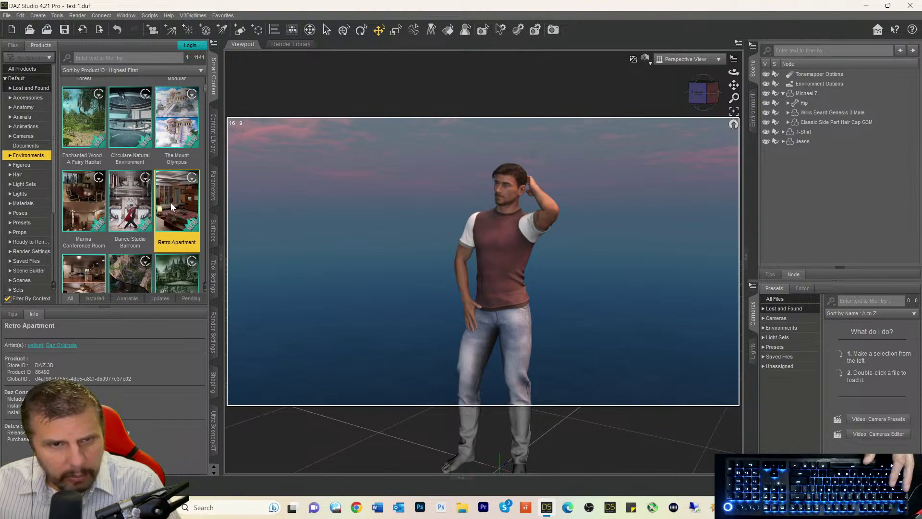
pyautogui.doubleClick(172, 206)
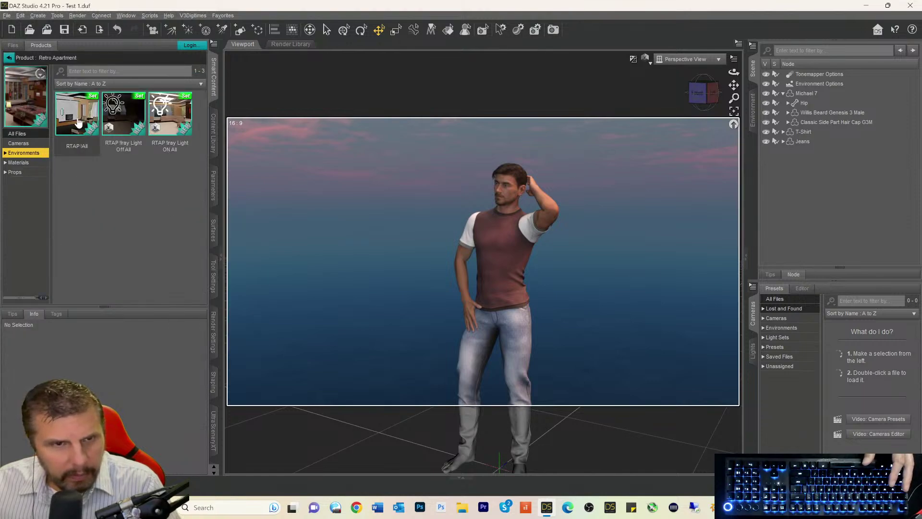
# - Add the complete Retro Apartment set, RTAP !All, to the scene around Michael 7
pyautogui.click(78, 123)
pyautogui.rightClick(78, 122)
pyautogui.click(103, 137)
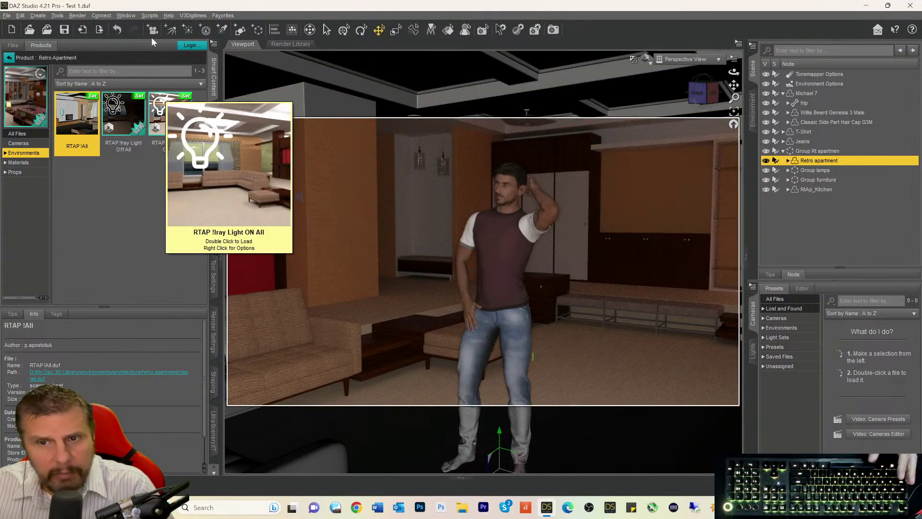
# - Create a spotlight named SpotLight and view the scene through it with the Iray preview off
pyautogui.click(217, 32)
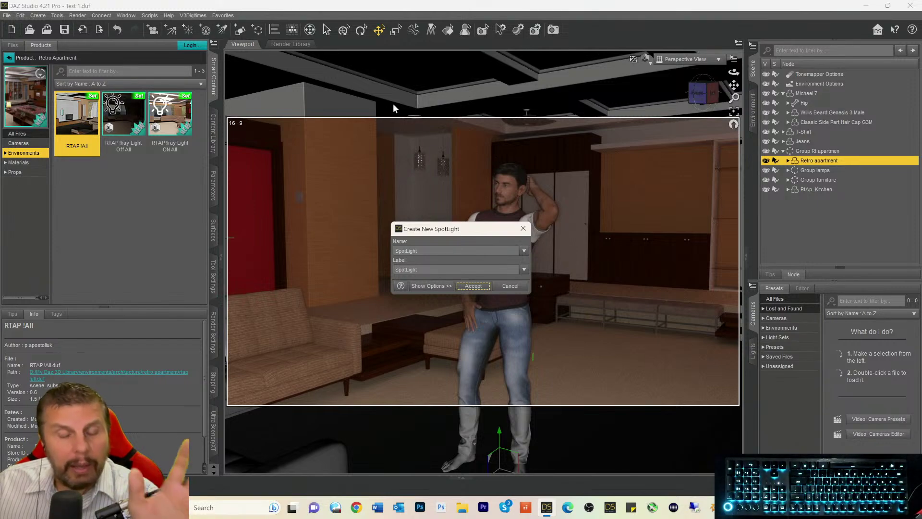
pyautogui.click(474, 287)
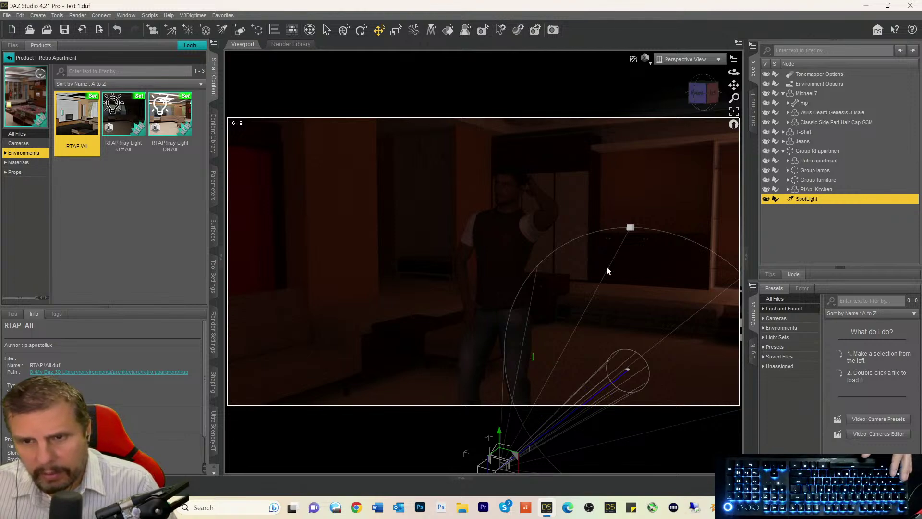
pyautogui.hotkey('ctrl', '9')
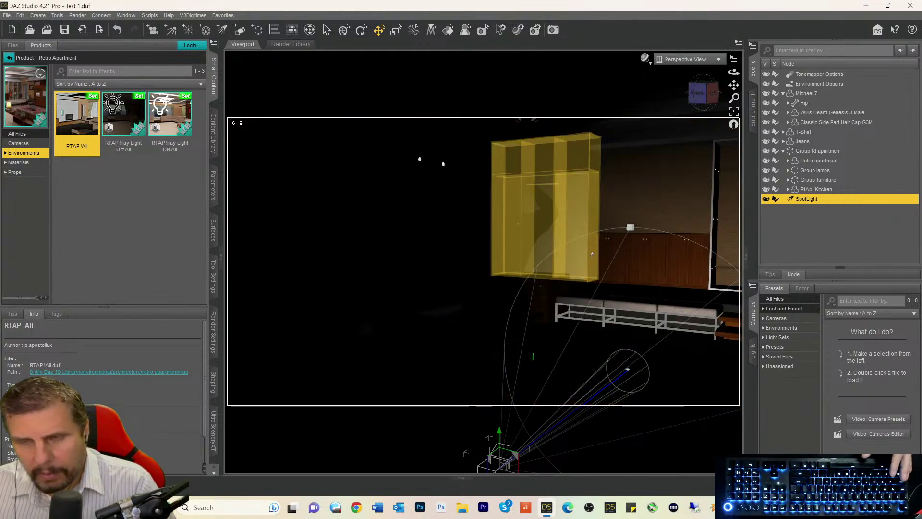
pyautogui.click(686, 58)
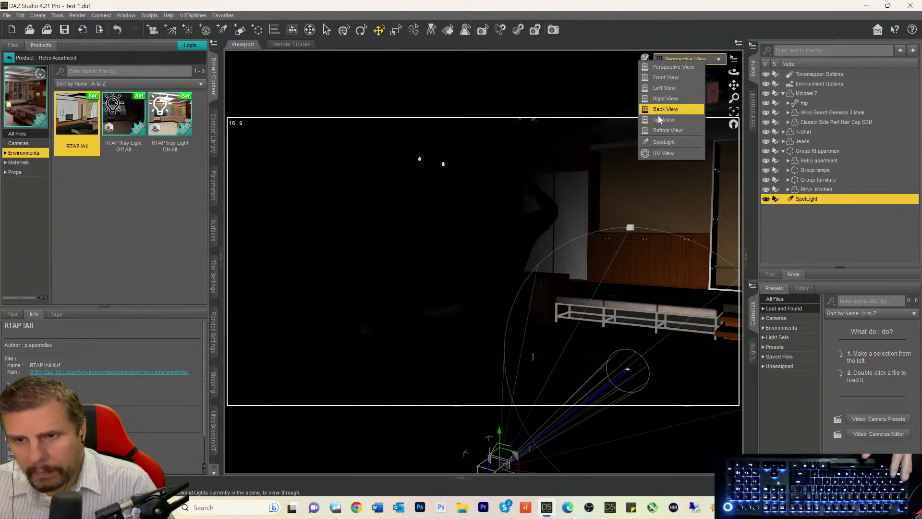
pyautogui.click(664, 142)
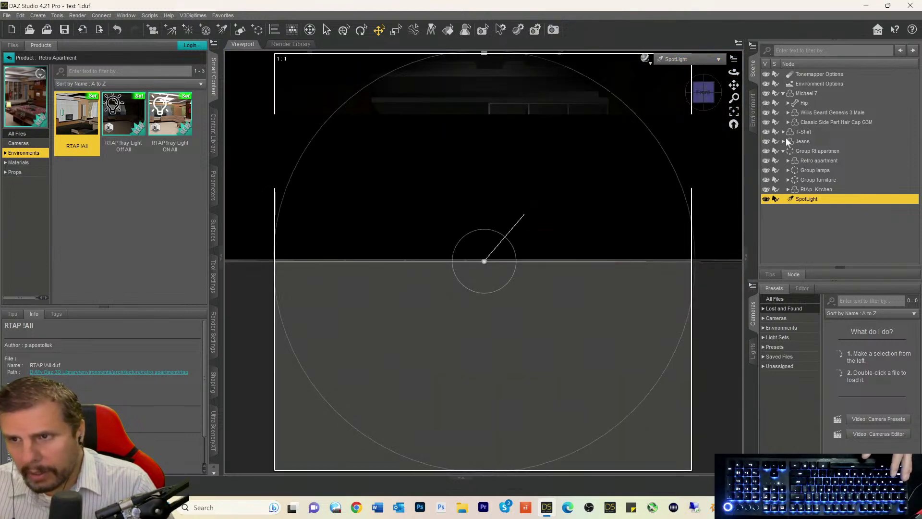
# - Frame Michael 7 through the spotlight and move the light back from him
pyautogui.click(806, 93)
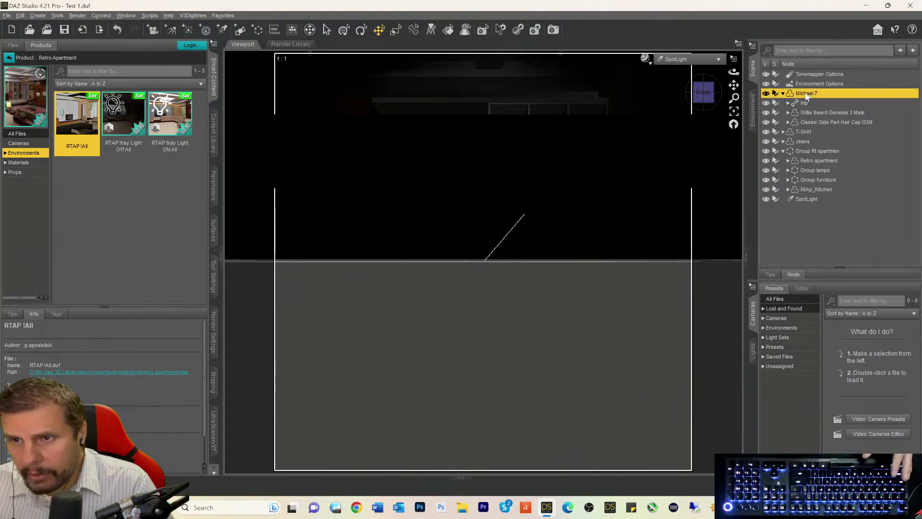
pyautogui.click(734, 112)
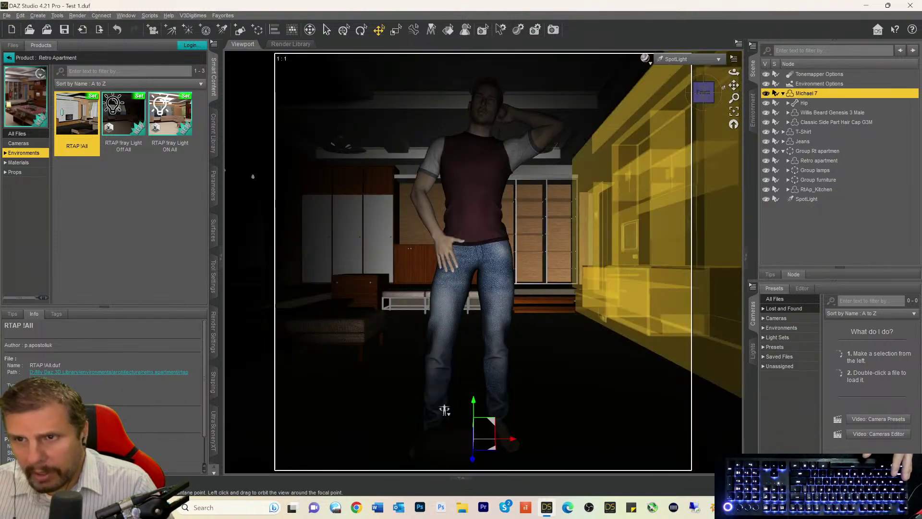
pyautogui.moveTo(734, 85); pyautogui.dragTo(733, 151)
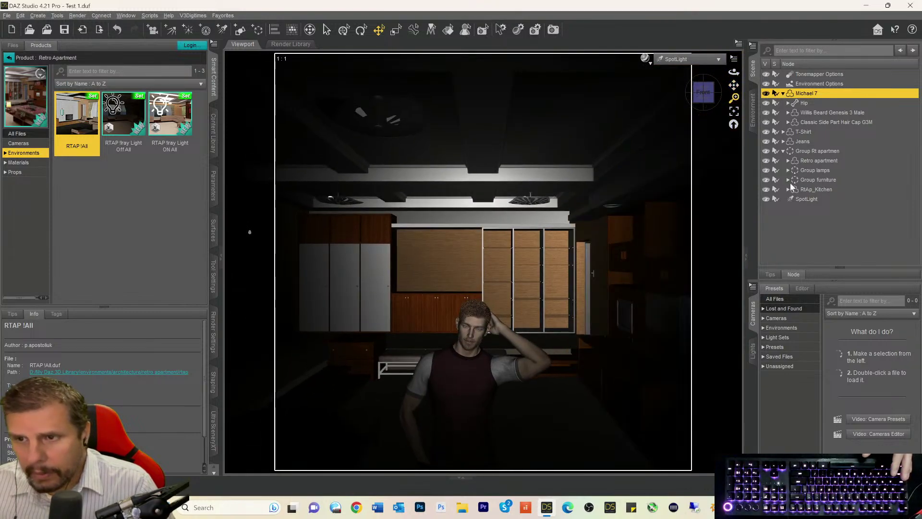
# - Orbit the spotlight to shine on Michael 7 from above and to one side, and return to the perspective view
pyautogui.click(805, 199)
pyautogui.moveTo(696, 100)
pyautogui.mouseDown()
pyautogui.moveTo(734, 85)
pyautogui.moveTo(731, 72)
pyautogui.moveTo(688, 74)
pyautogui.moveTo(674, 129)
pyautogui.mouseUp()
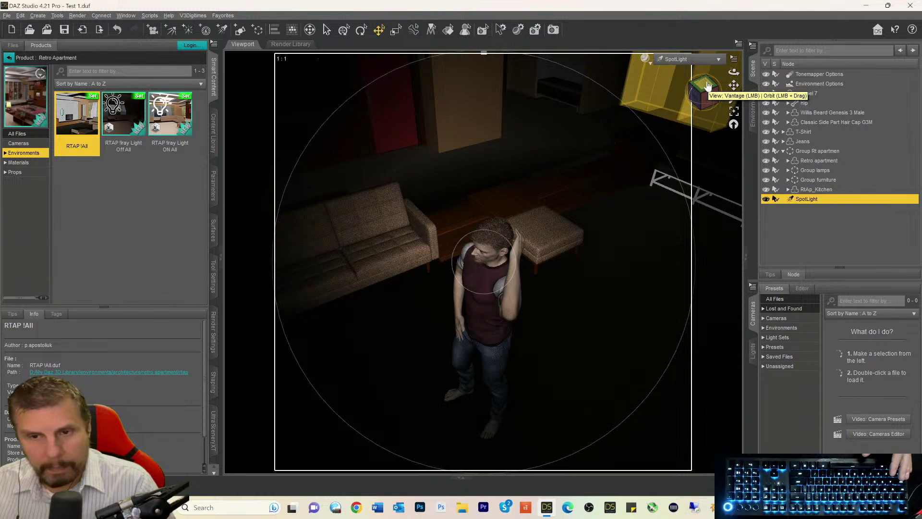
pyautogui.moveTo(708, 86); pyautogui.dragTo(712, 104)
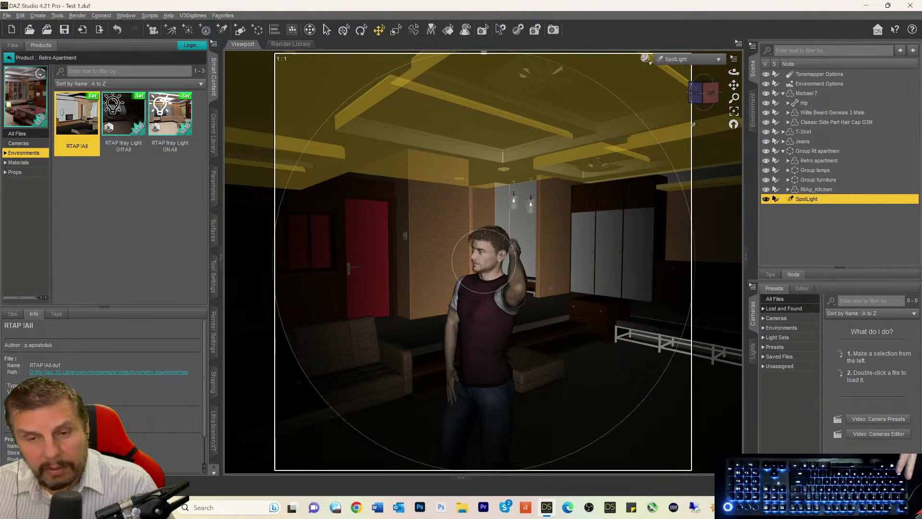
pyautogui.moveTo(696, 92); pyautogui.dragTo(701, 95)
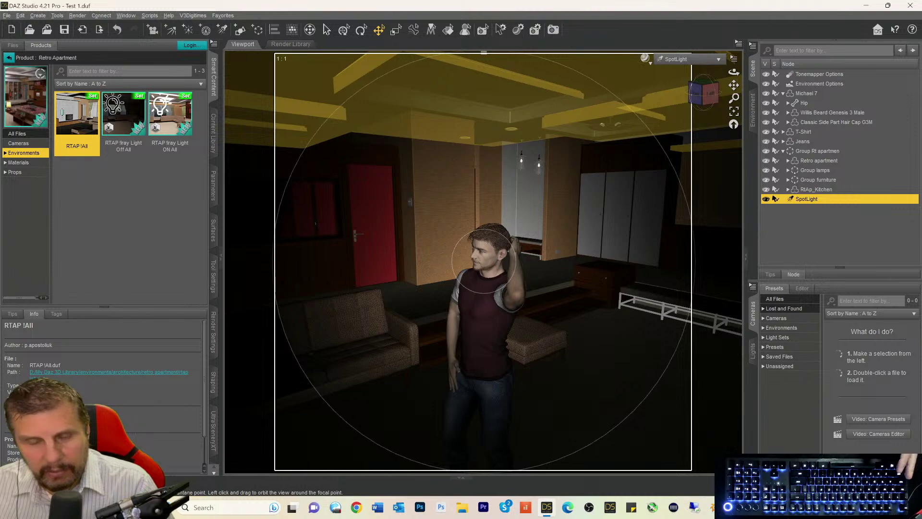
pyautogui.click(684, 62)
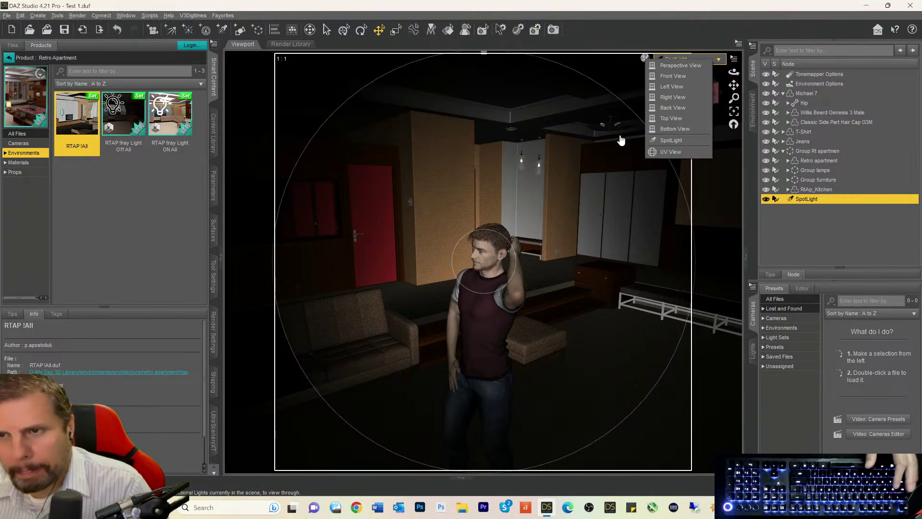
pyautogui.click(692, 68)
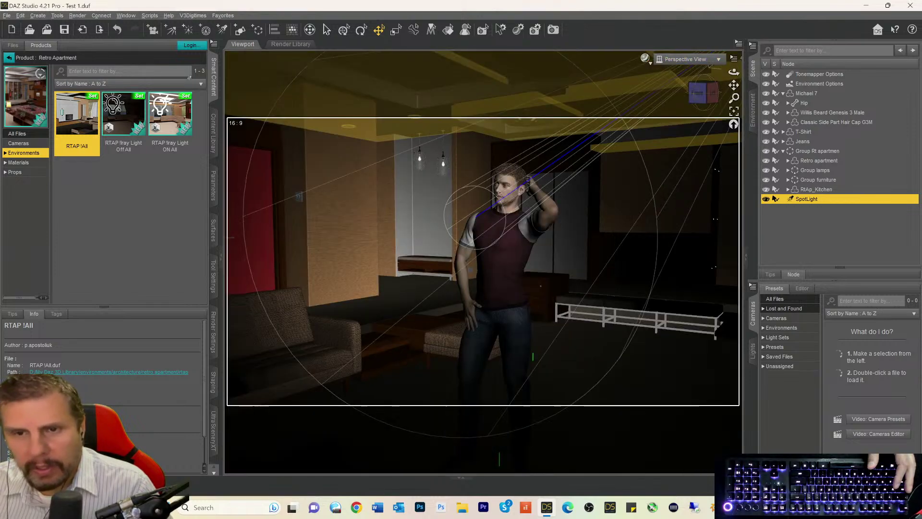
# - Create a camera named Camera that matches the current perspective view
pyautogui.click(38, 16)
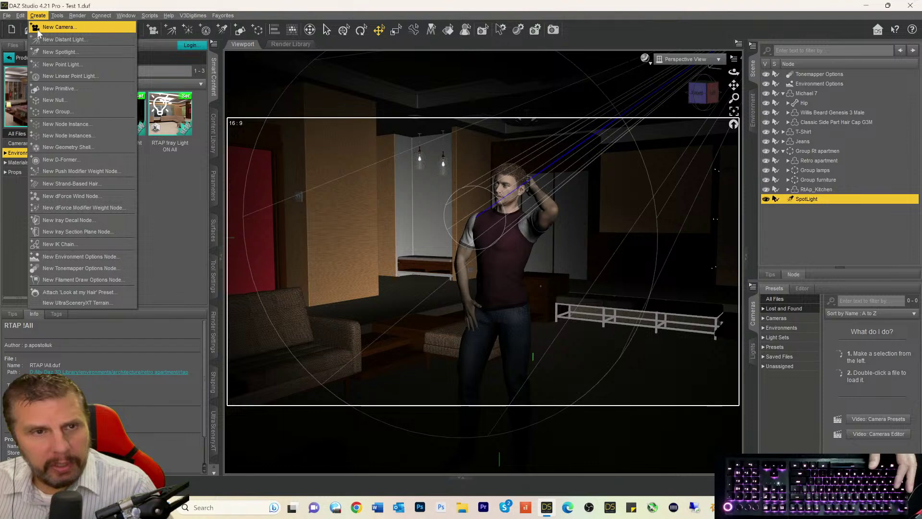
pyautogui.click(46, 29)
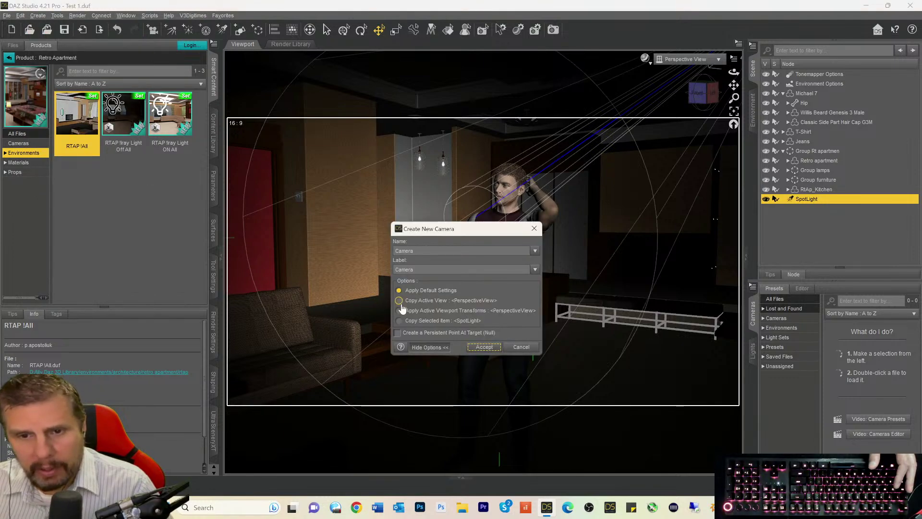
pyautogui.click(485, 349)
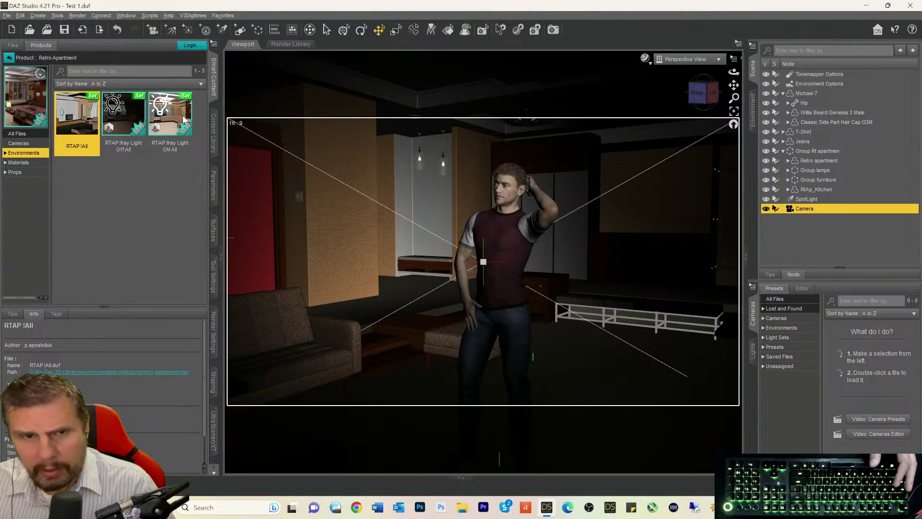
# - Turn the Iray preview back on and review the new camera's lens and headlamp parameters
pyautogui.hotkey('ctrl', '0')
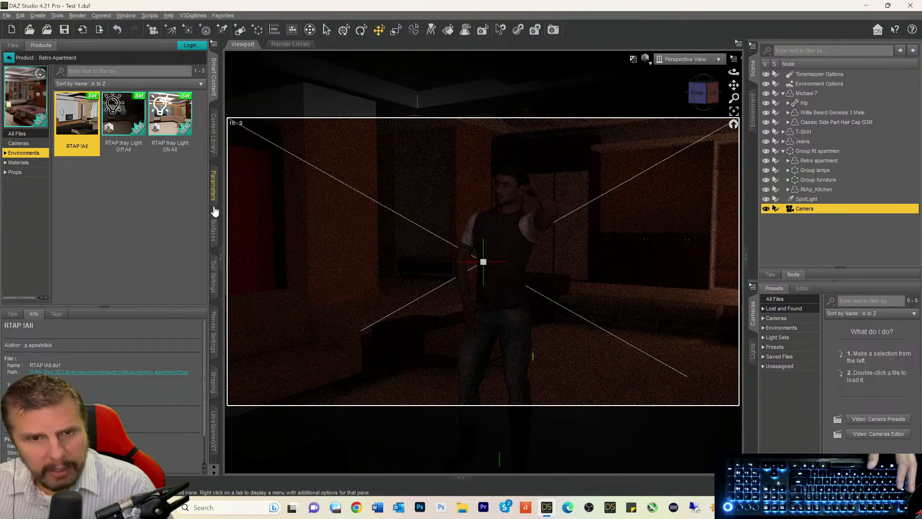
pyautogui.click(211, 192)
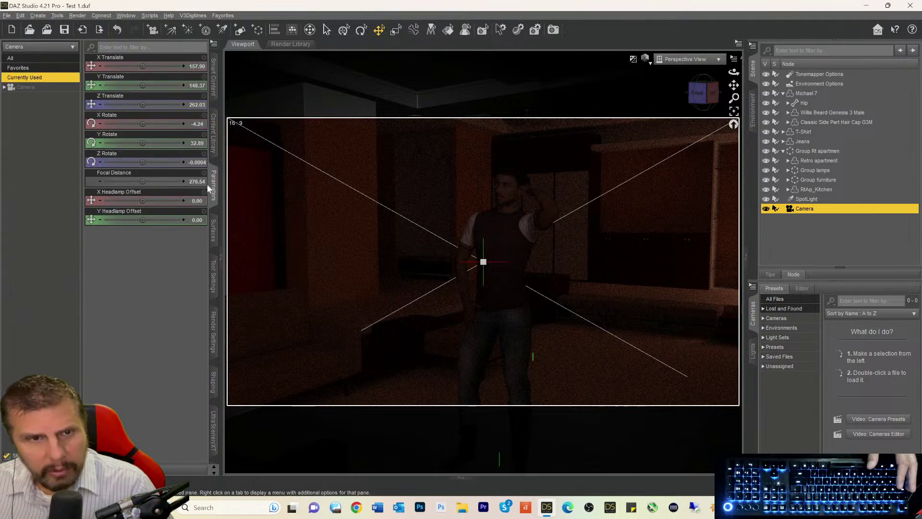
pyautogui.click(24, 87)
pyautogui.scroll(-10, 149, 259)
pyautogui.scroll(-4, 137, 288)
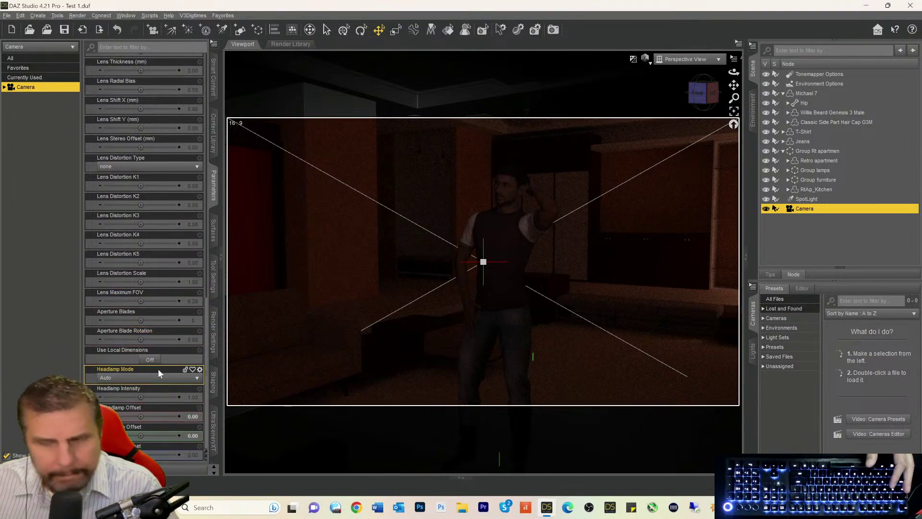
# - Set the spotlight's luminous flux to 51500 lumens
pyautogui.click(807, 199)
pyautogui.click(39, 89)
pyautogui.scroll(-10, 161, 366)
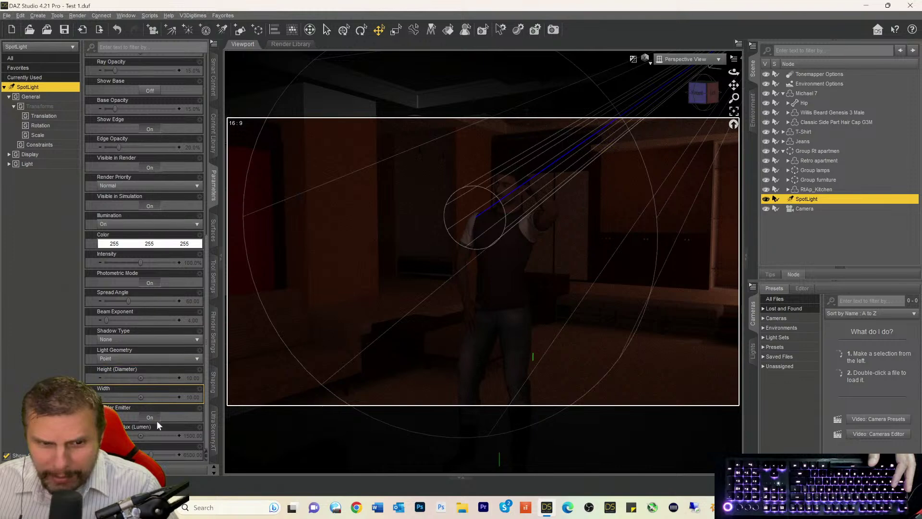
pyautogui.click(152, 435)
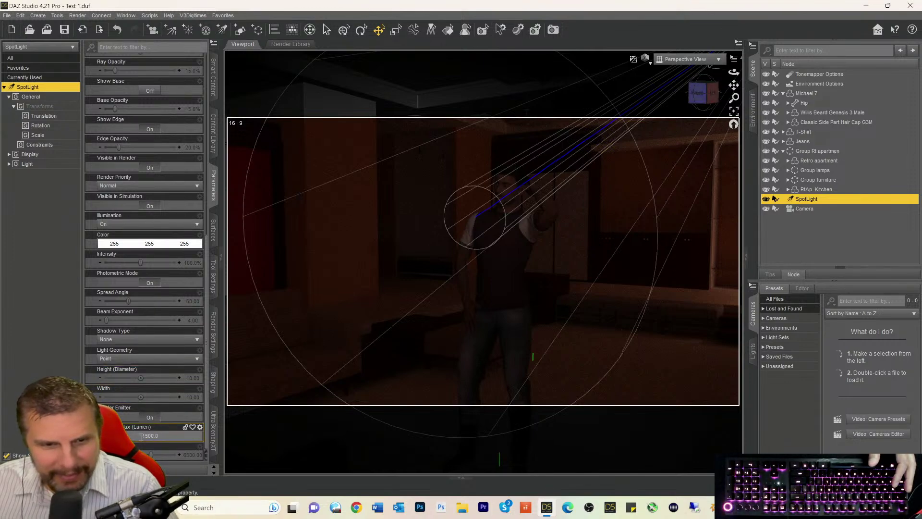
pyautogui.write('5')
pyautogui.press('Return')
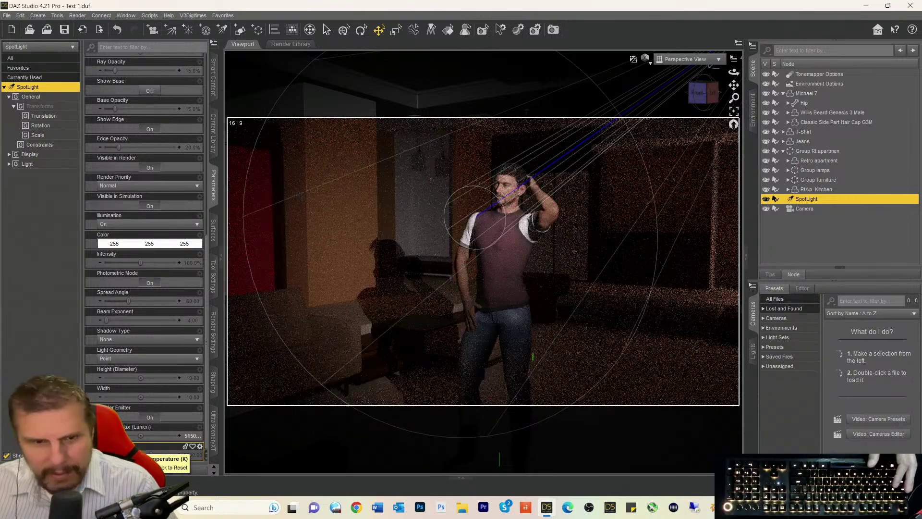
# - Set the spotlight's colour temperature to 4000 K
pyautogui.click(192, 455)
pyautogui.write('4000')
pyautogui.press('Return')
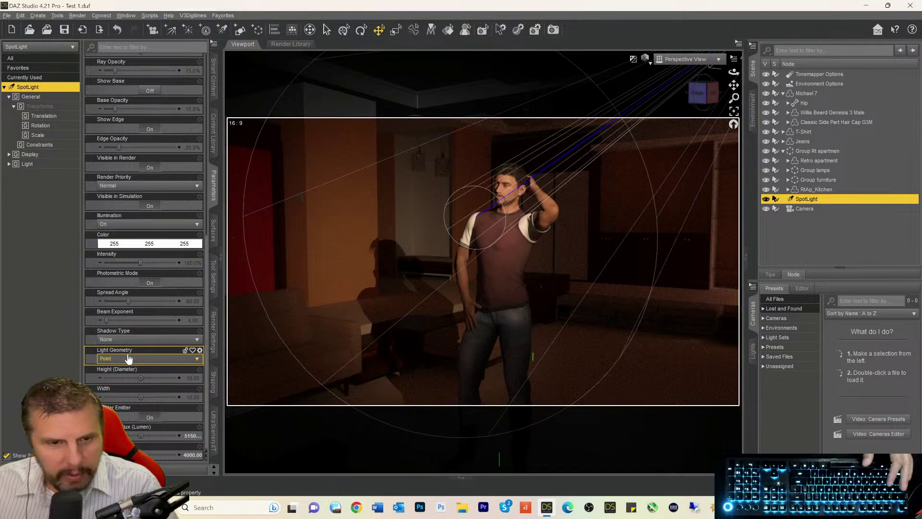
# - Change the spotlight's light geometry to Rectangle, with a width of 27.92 and a height of 16.87
pyautogui.click(123, 359)
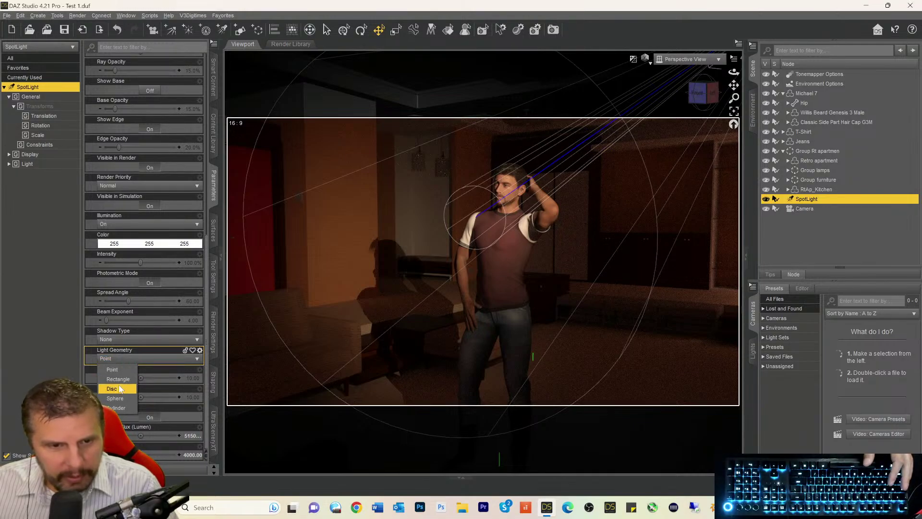
pyautogui.click(118, 379)
pyautogui.moveTo(137, 400)
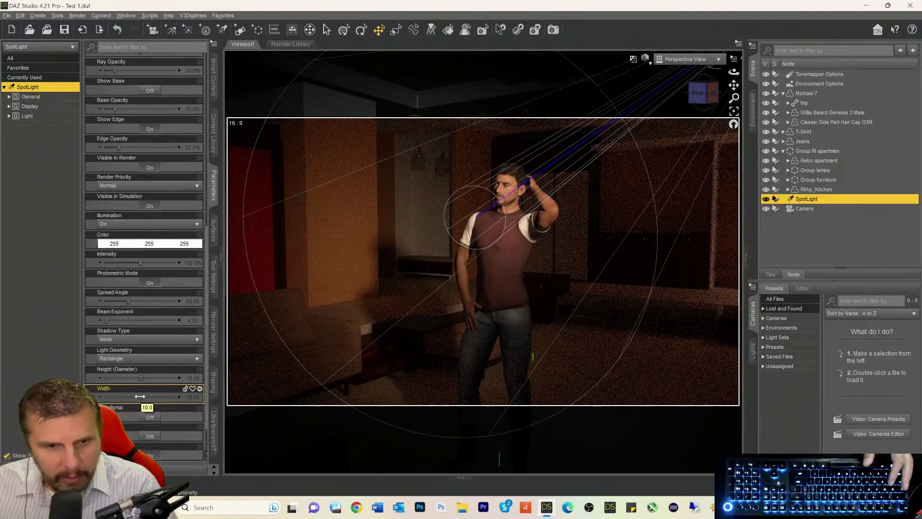
pyautogui.moveTo(140, 396); pyautogui.dragTo(144, 397)
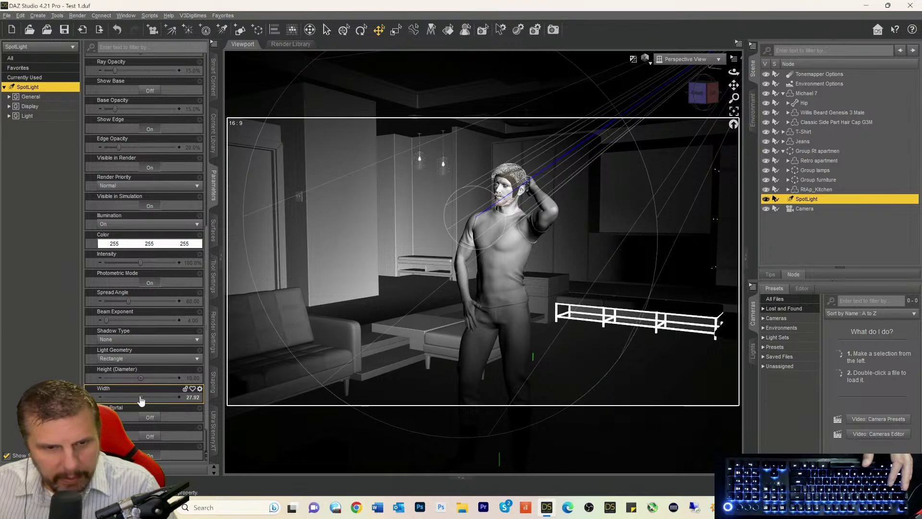
pyautogui.moveTo(138, 379); pyautogui.dragTo(149, 379)
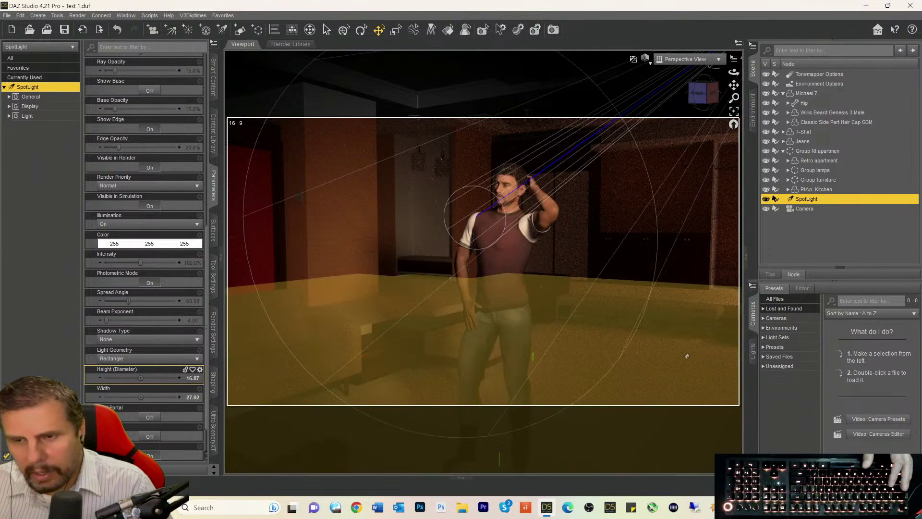
# - Select the Jeans, keep Start Bones From Memorized Pose off in the dForce initialization settings, and try to simulate them
pyautogui.click(687, 356)
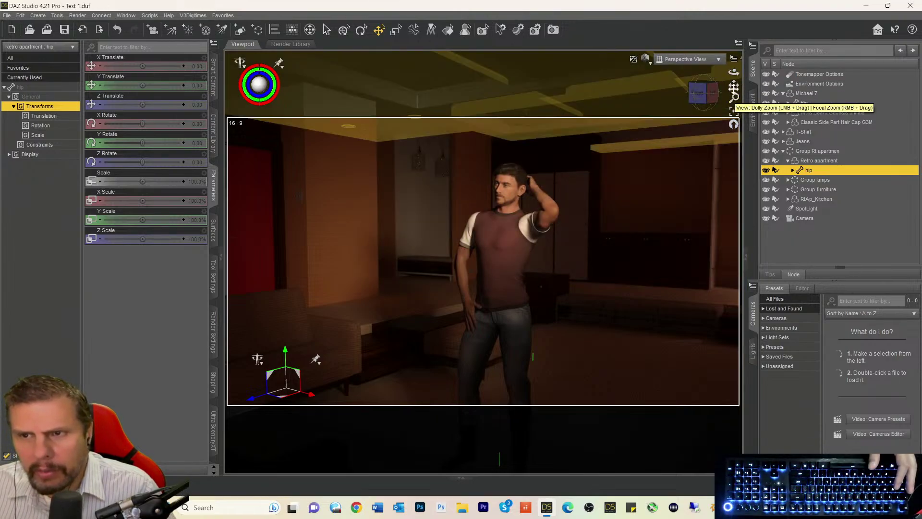
pyautogui.moveTo(734, 85); pyautogui.dragTo(734, 96)
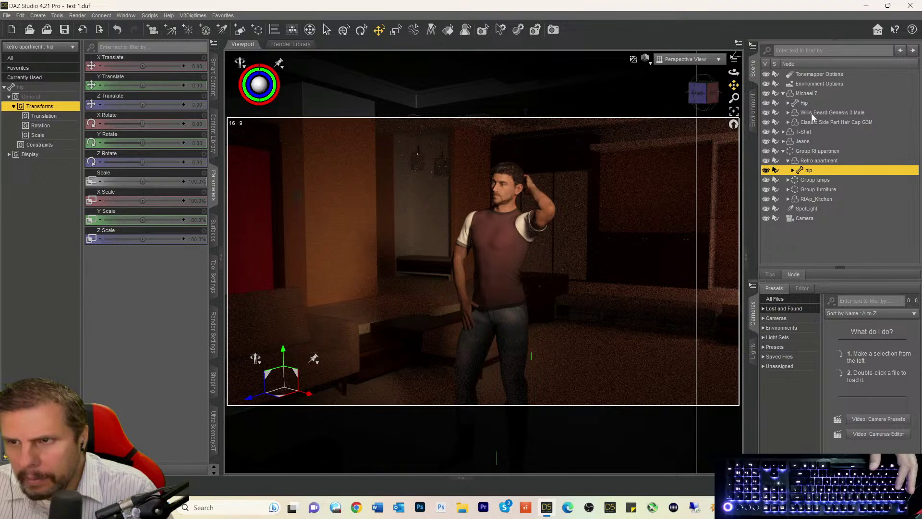
pyautogui.click(805, 142)
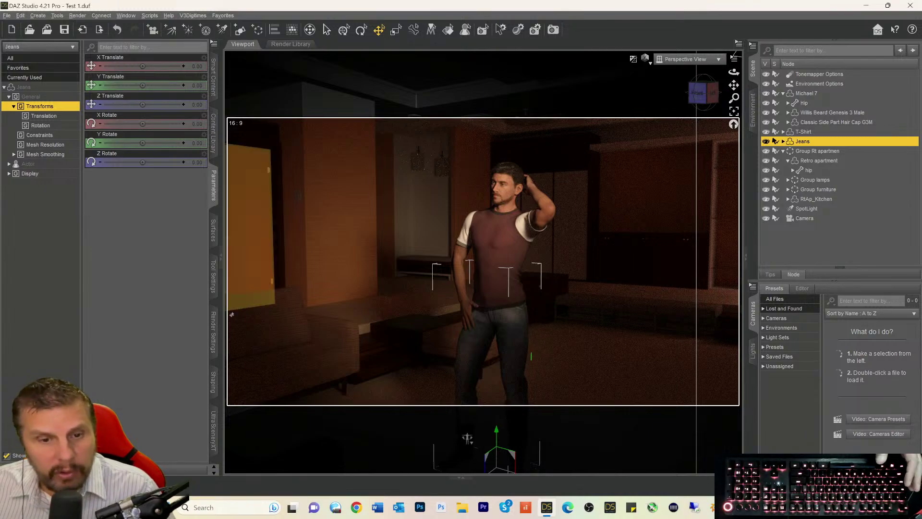
pyautogui.click(214, 353)
pyautogui.scroll(-5, 214, 369)
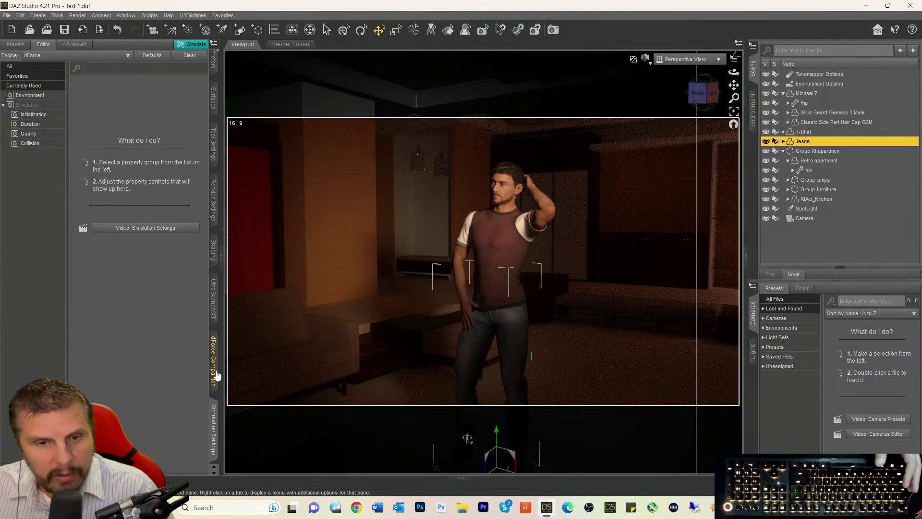
pyautogui.click(213, 313)
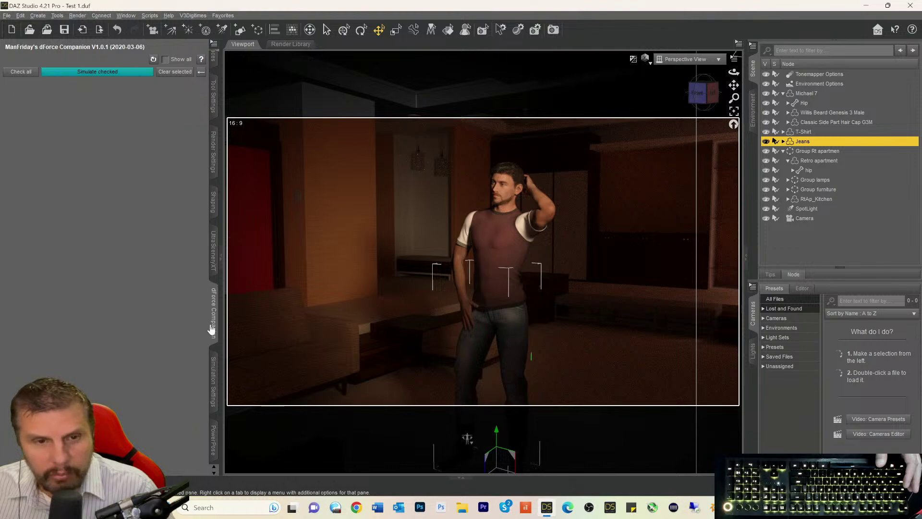
pyautogui.click(214, 372)
pyautogui.click(32, 116)
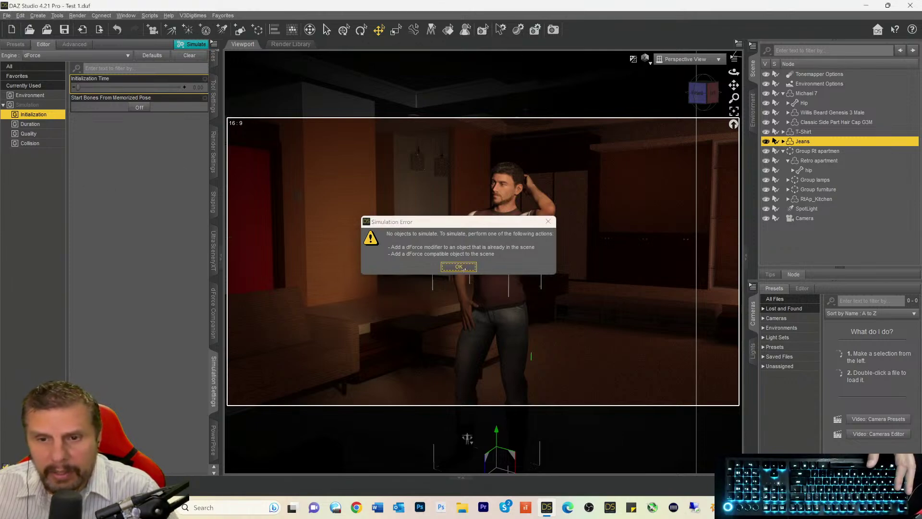
pyautogui.click(460, 268)
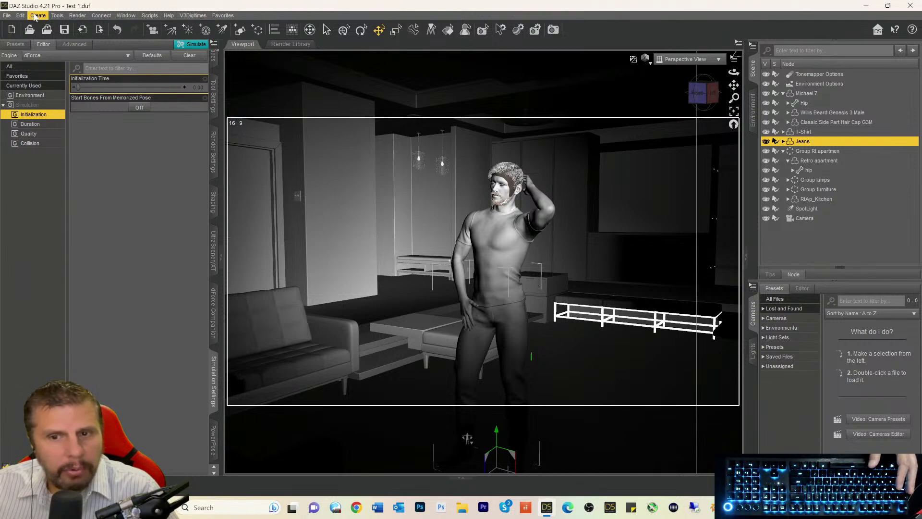
# - Add a dForce Dynamic Surface modifier to the Jeans
pyautogui.click(23, 16)
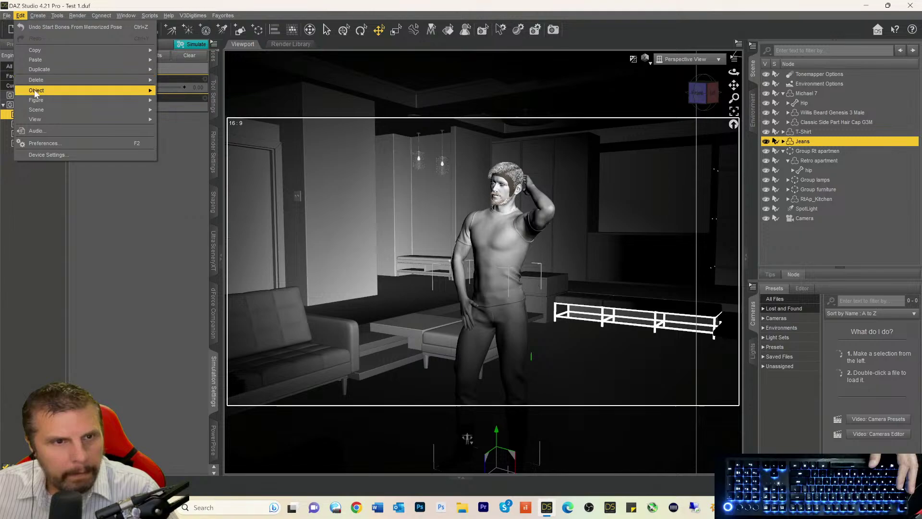
pyautogui.moveTo(35, 94)
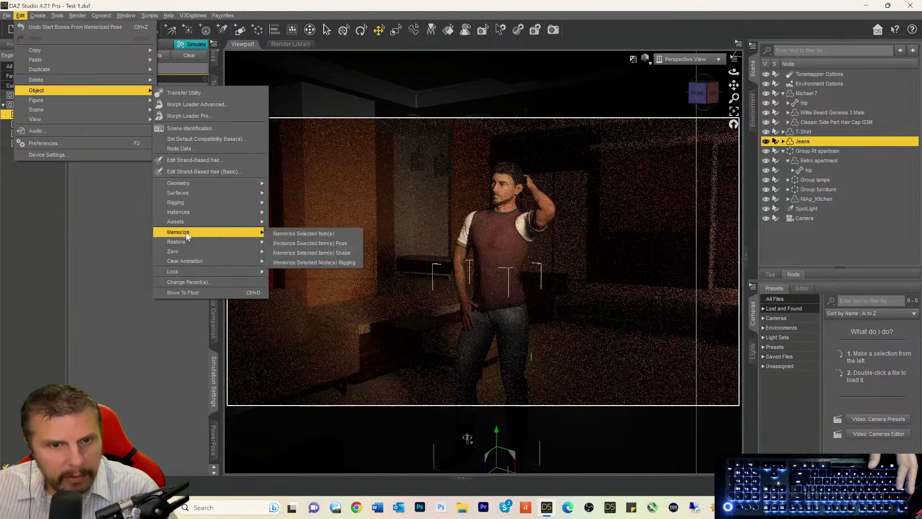
pyautogui.moveTo(190, 184)
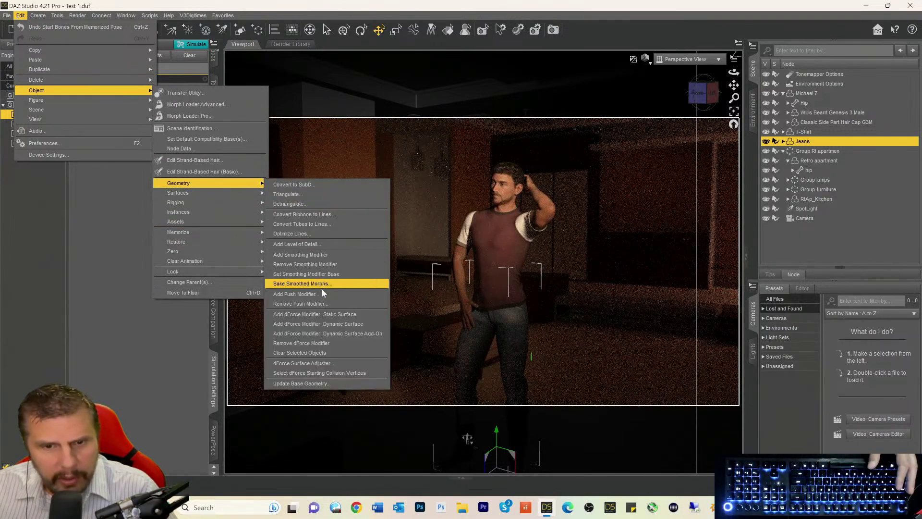
pyautogui.click(340, 325)
pyautogui.press('Return')
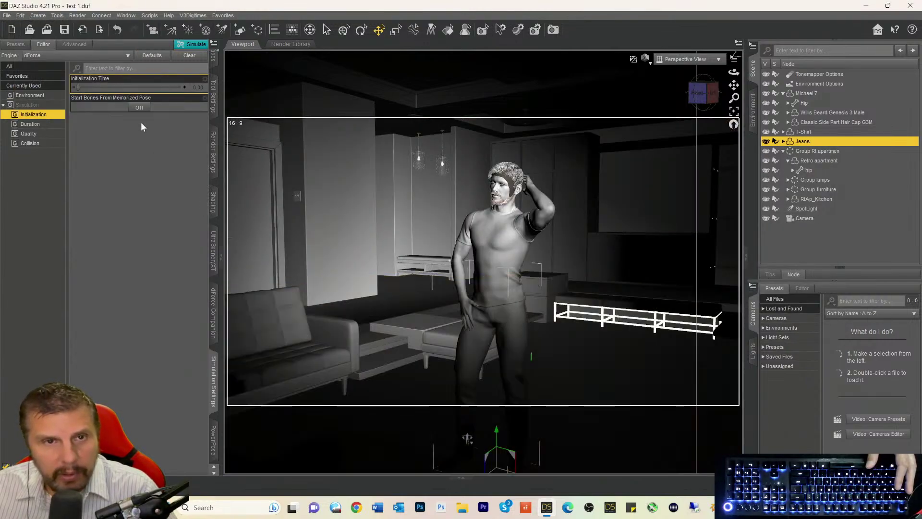
# - Try the dForce simulation on the Jeans, cancel it and clear the simulated drape
pyautogui.click(183, 56)
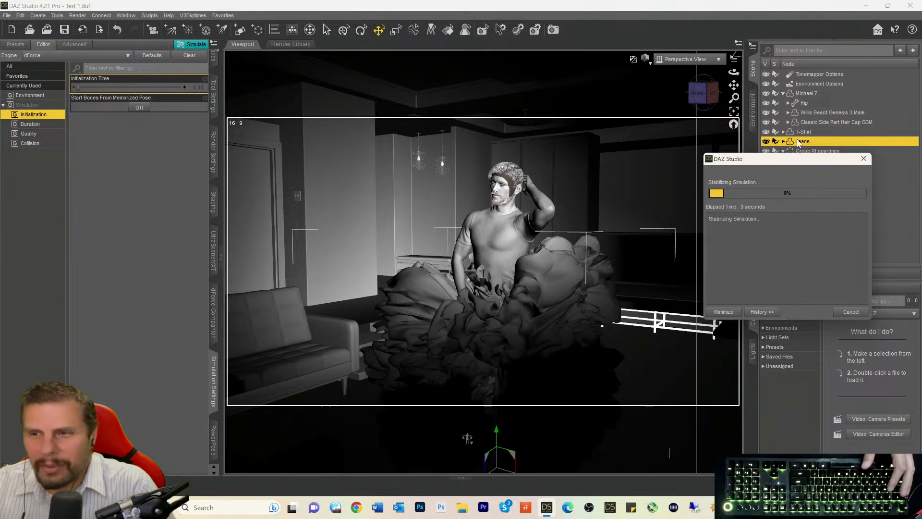
pyautogui.click(849, 312)
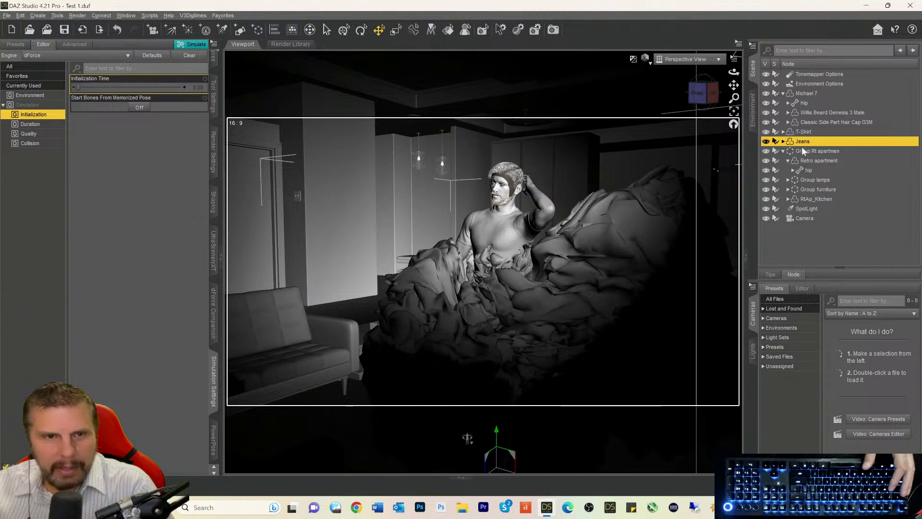
pyautogui.click(186, 55)
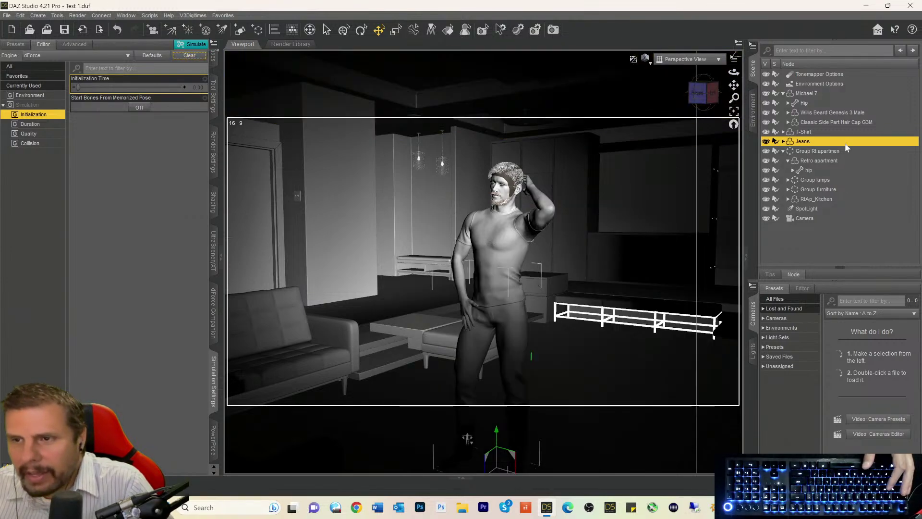
# - Hide the T-Shirt in the scene
pyautogui.click(777, 132)
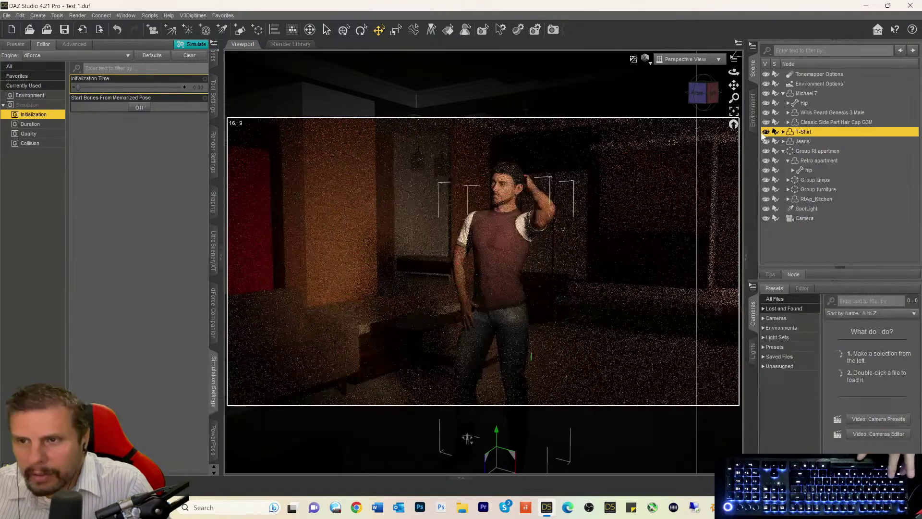
pyautogui.click(766, 131)
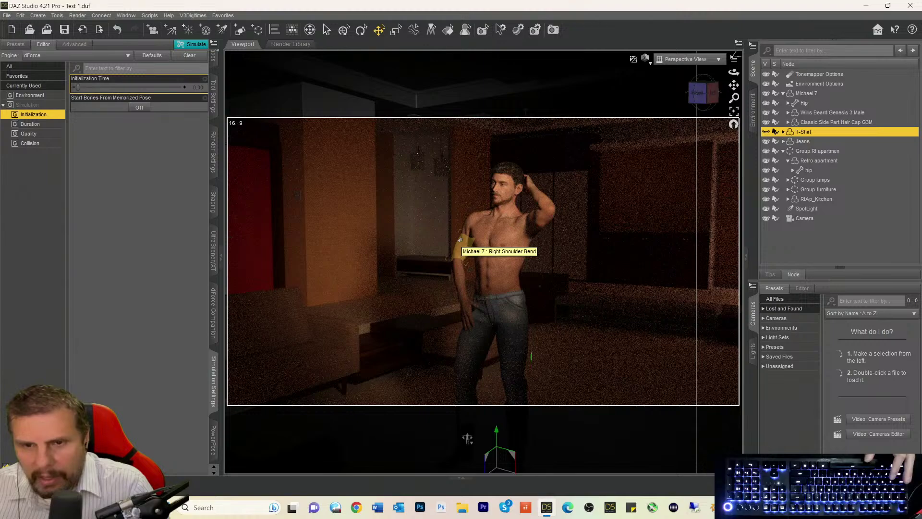
# - Set the Bend of Michael 7's Right Shoulder Bend bone to 55.57
pyautogui.click(461, 248)
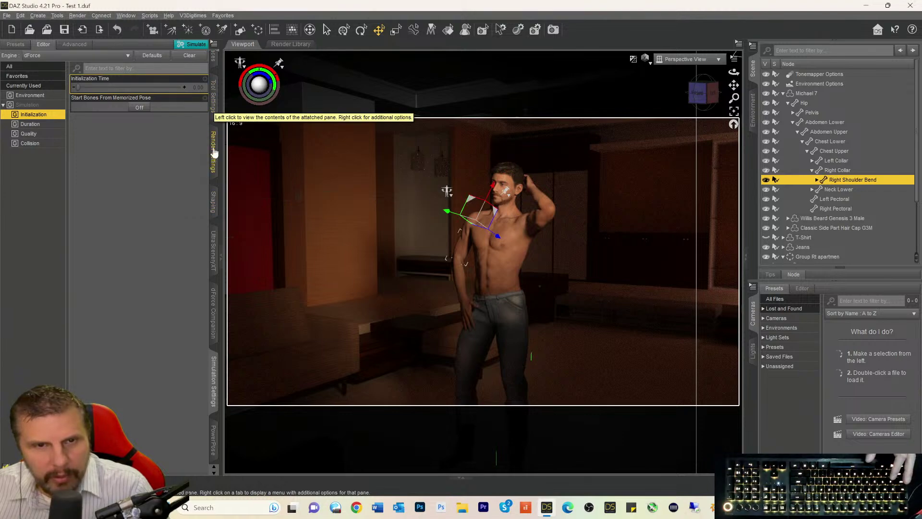
pyautogui.click(213, 90)
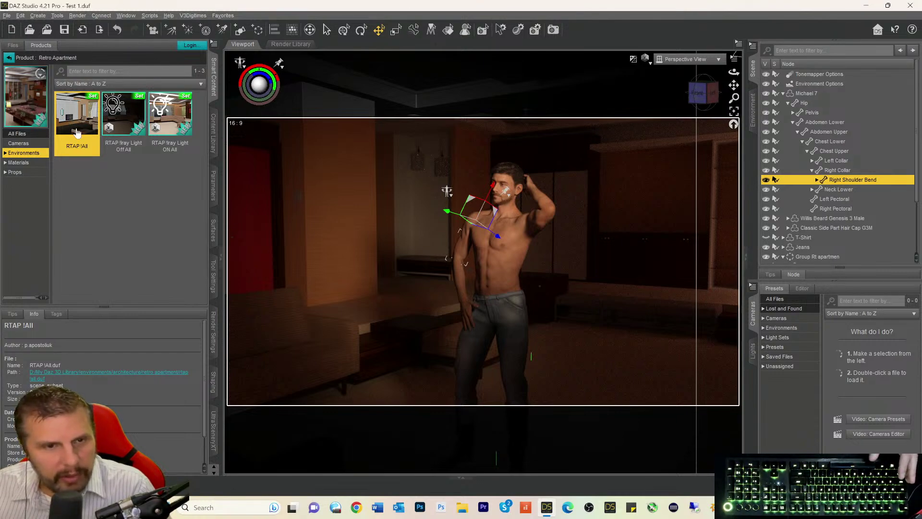
pyautogui.moveTo(76, 130)
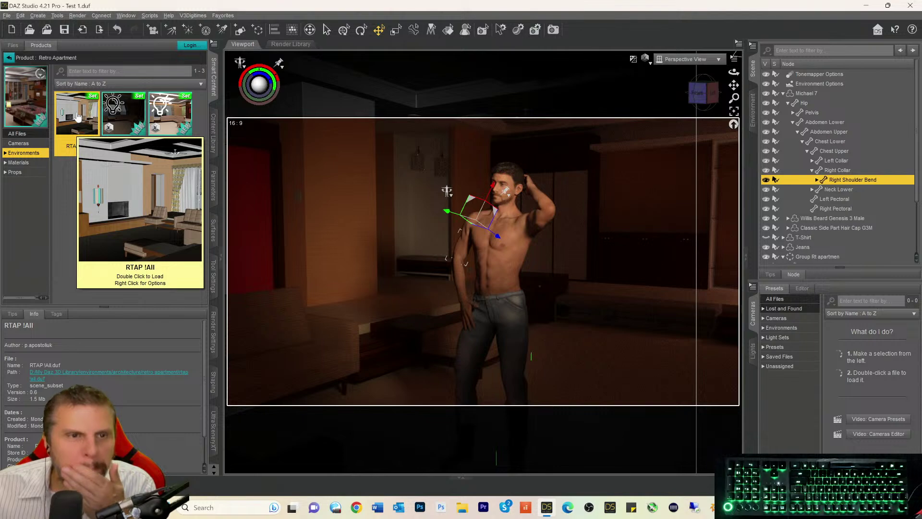
pyautogui.click(9, 58)
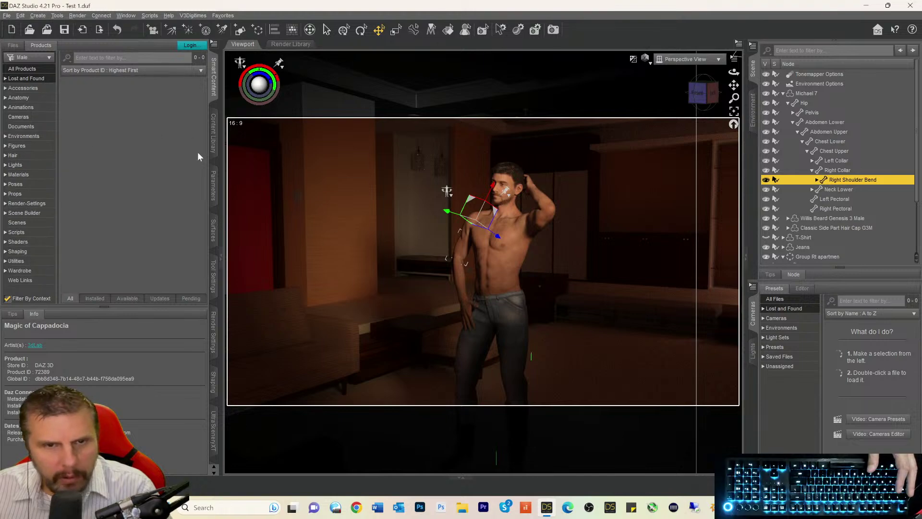
pyautogui.click(213, 195)
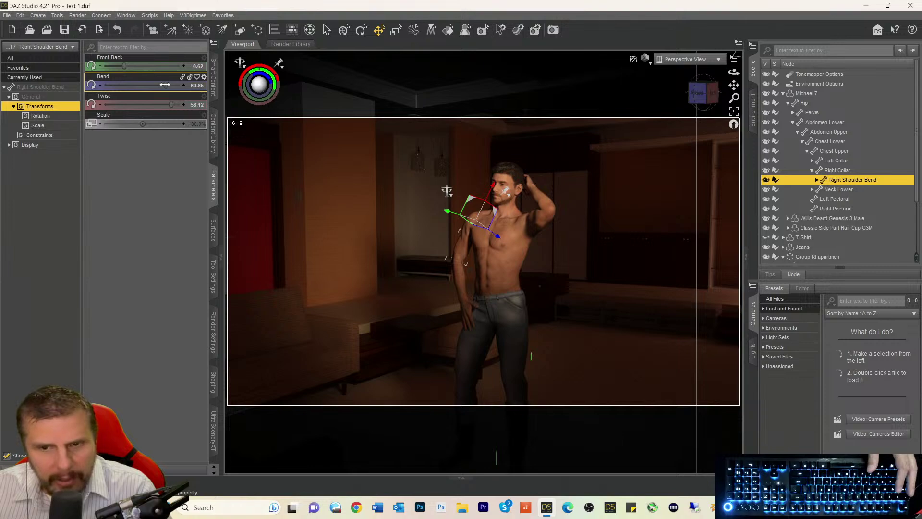
pyautogui.moveTo(165, 84); pyautogui.dragTo(161, 85)
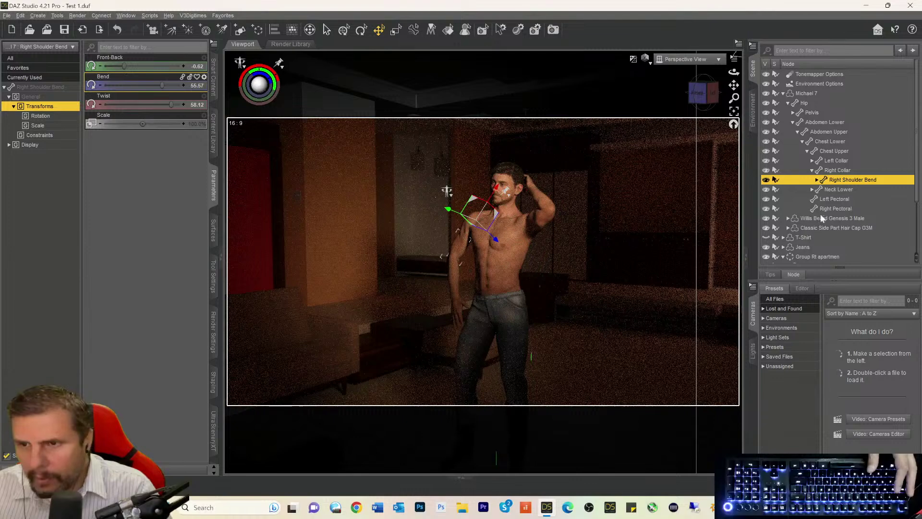
# - Select Michael 7's Left Foot, expand its bones down to the individual toes, and examine how the feet stand on the carpet
pyautogui.scroll(-2, 819, 209)
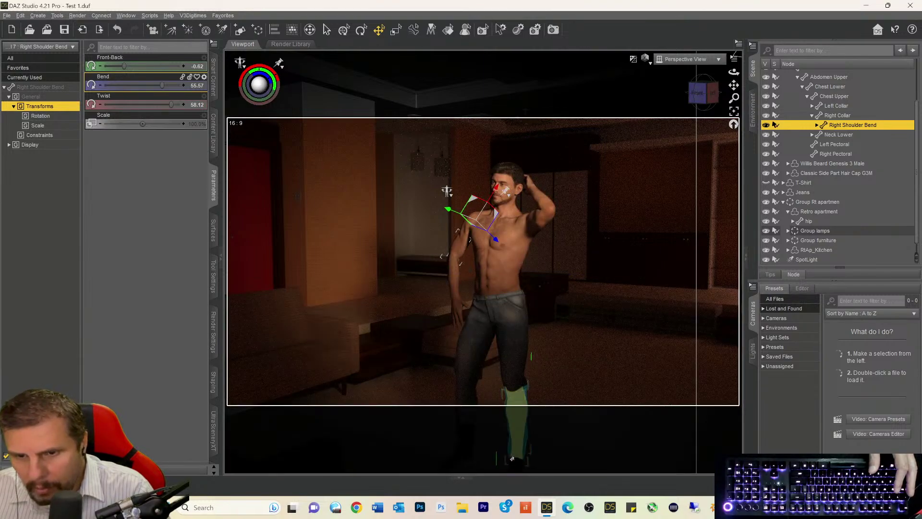
pyautogui.click(512, 462)
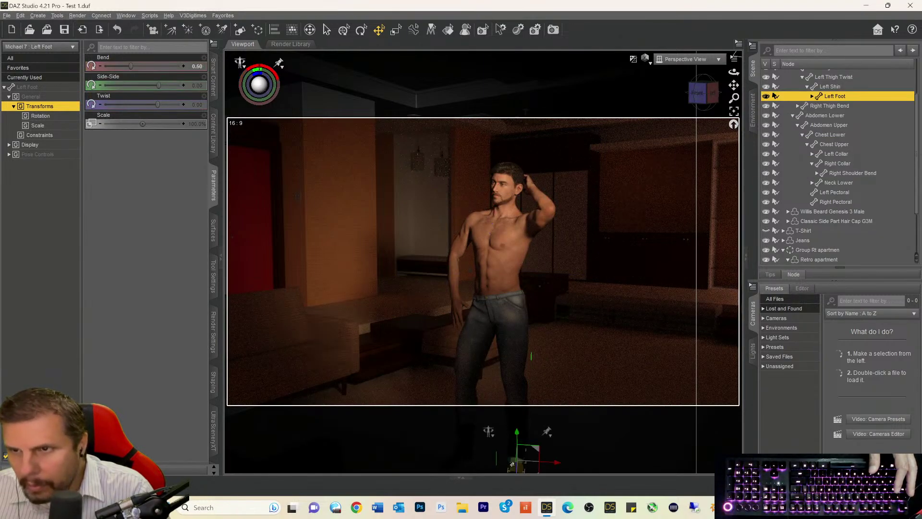
pyautogui.click(812, 96)
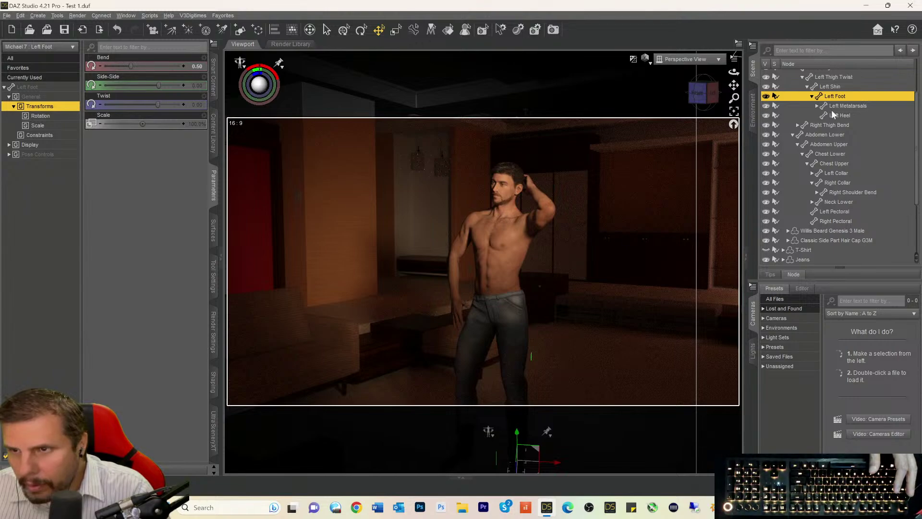
pyautogui.click(817, 105)
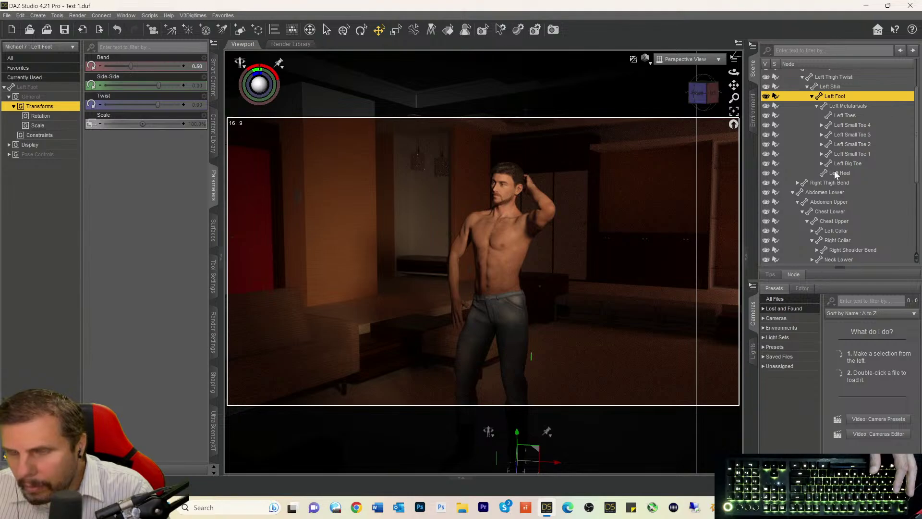
pyautogui.moveTo(733, 85); pyautogui.dragTo(750, 1)
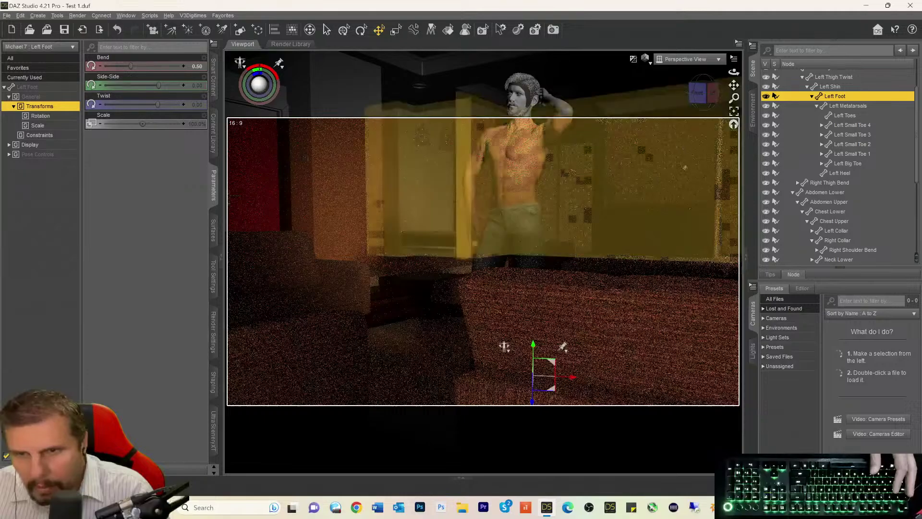
pyautogui.moveTo(701, 94)
pyautogui.mouseDown()
pyautogui.moveTo(696, 111)
pyautogui.moveTo(701, 97)
pyautogui.mouseUp()
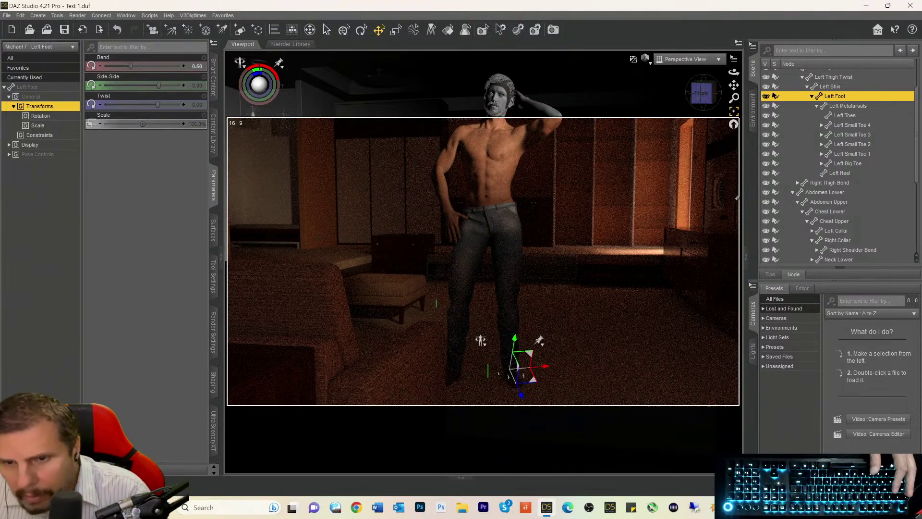
pyautogui.click(693, 93)
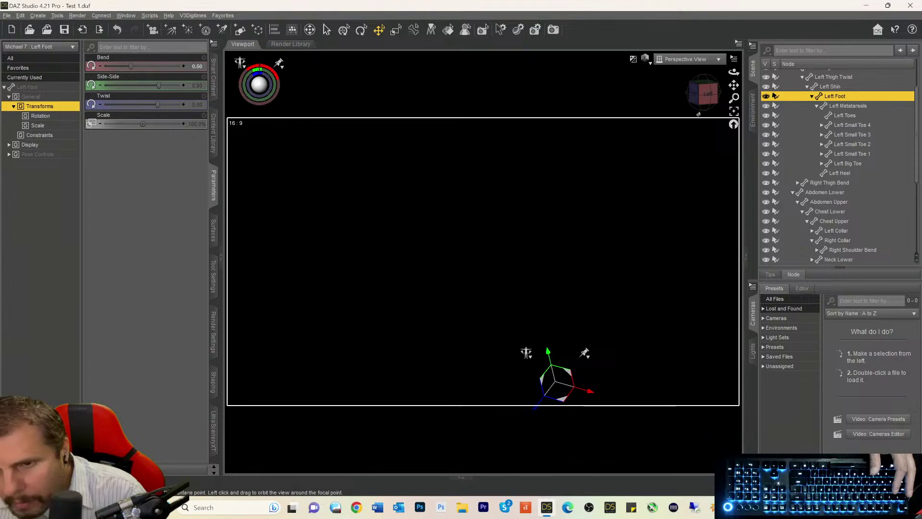
pyautogui.moveTo(733, 98); pyautogui.dragTo(734, 85)
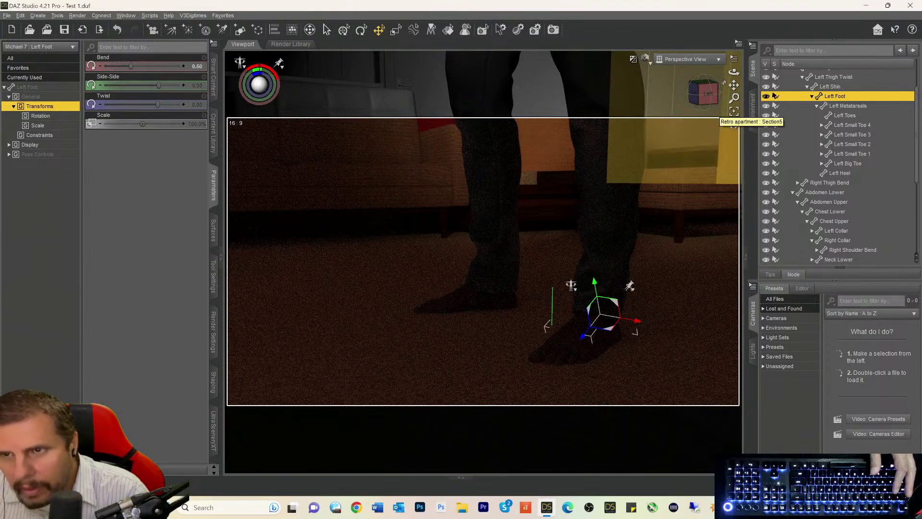
pyautogui.moveTo(734, 124); pyautogui.dragTo(720, 86)
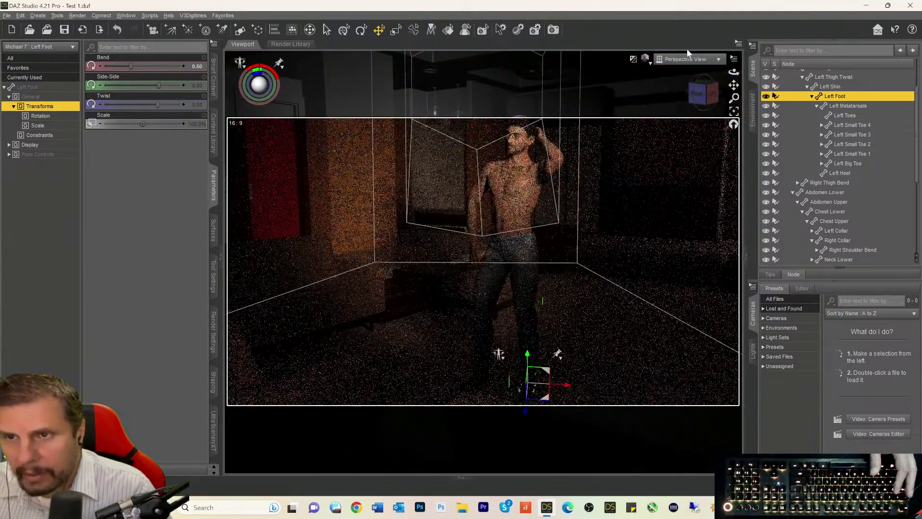
# - Switch the viewport from the Perspective View to the scene's Camera
pyautogui.click(685, 60)
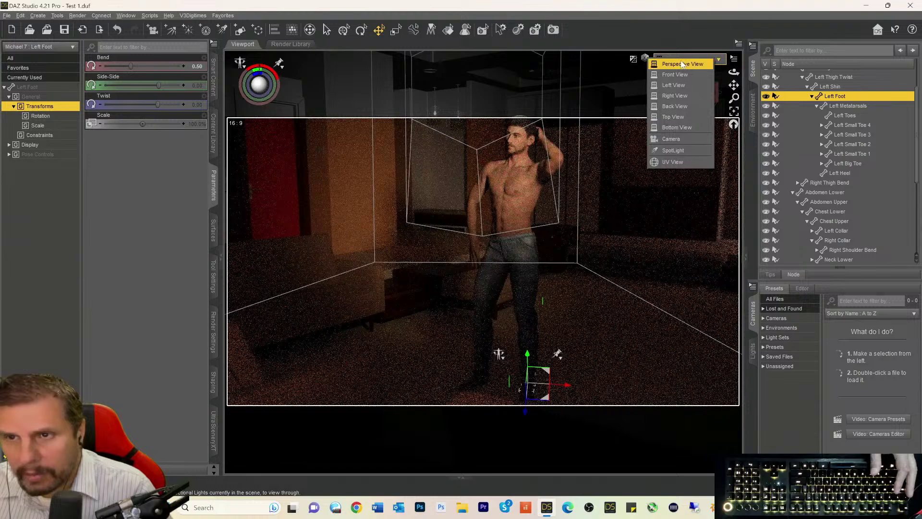
pyautogui.click(669, 139)
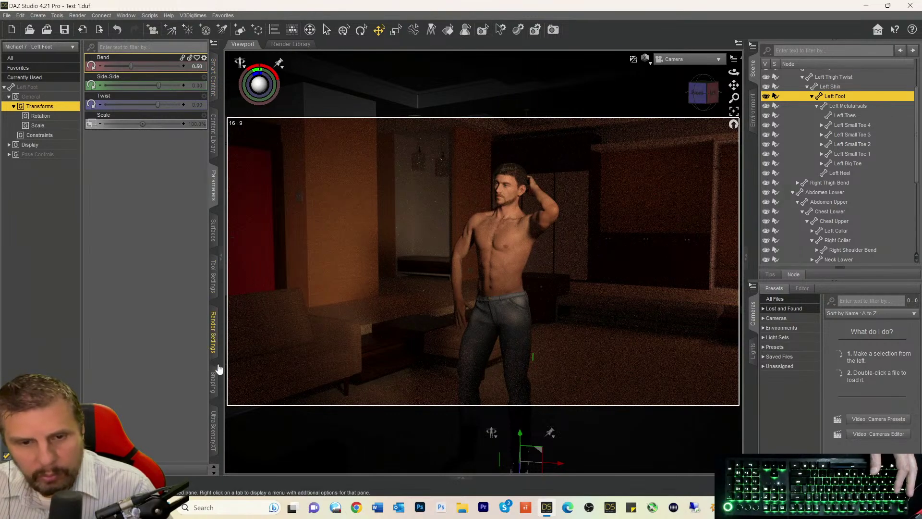
# - Try the dForce simulation with the T-Shirt hidden and cancel it while it is stabilizing
pyautogui.scroll(-8, 215, 394)
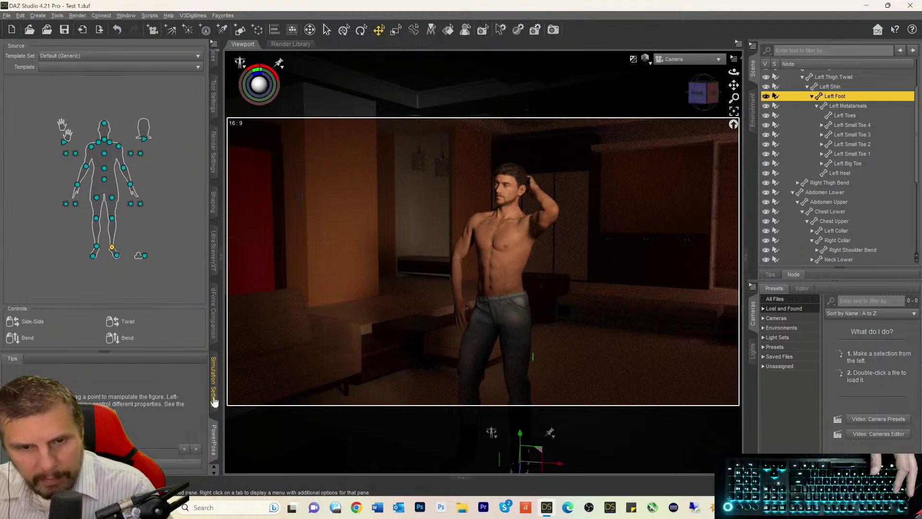
pyautogui.click(214, 386)
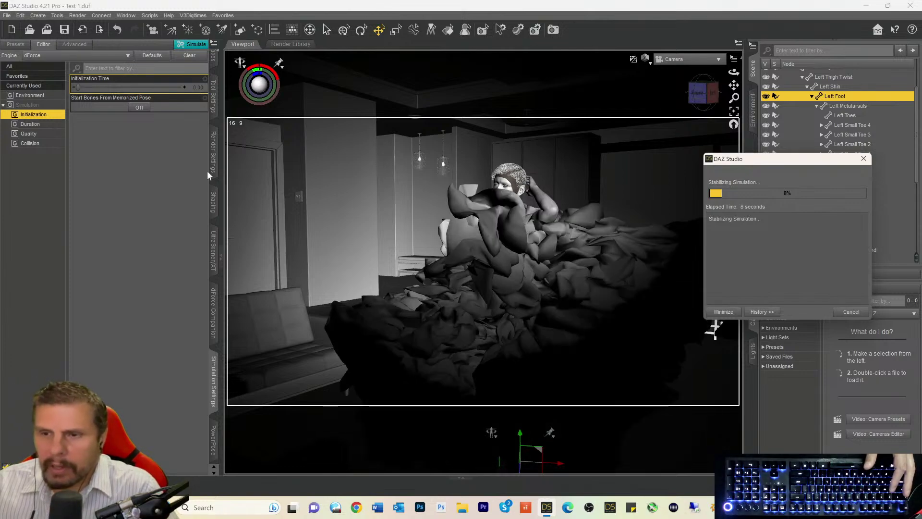
pyautogui.click(847, 312)
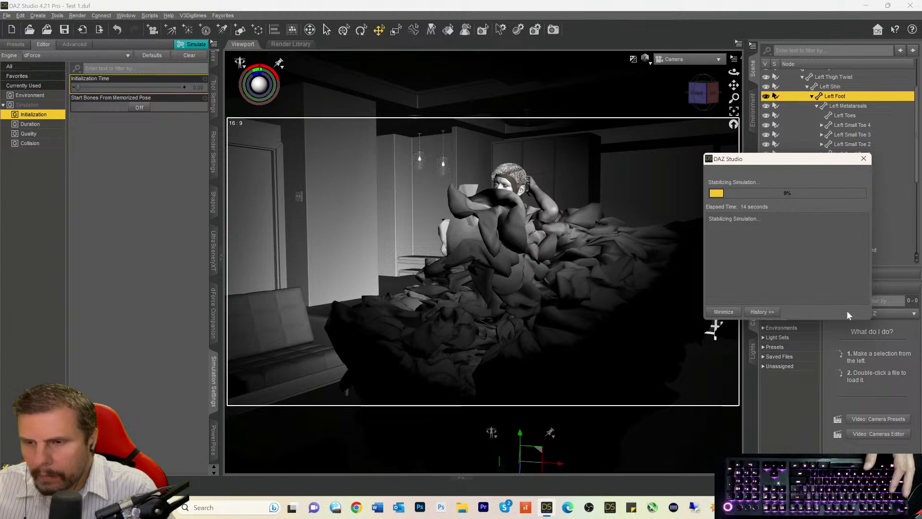
pyautogui.click(864, 160)
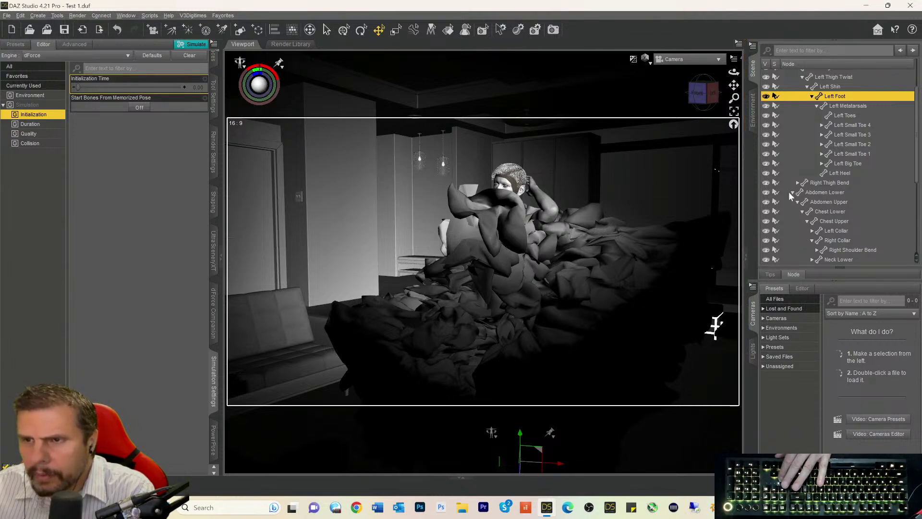
# - Select the Jeans in the scene and clear the dForce simulation result from them
pyautogui.scroll(-4, 826, 183)
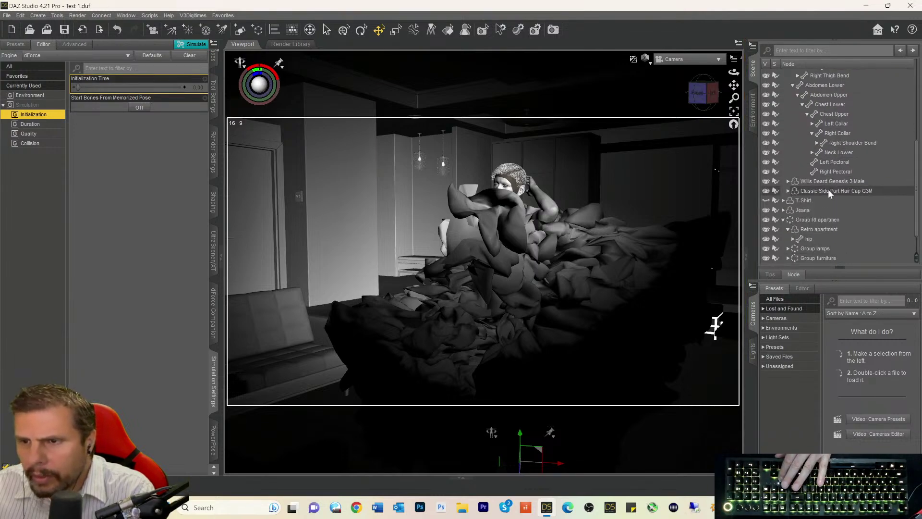
pyautogui.scroll(-1, 808, 188)
pyautogui.click(802, 182)
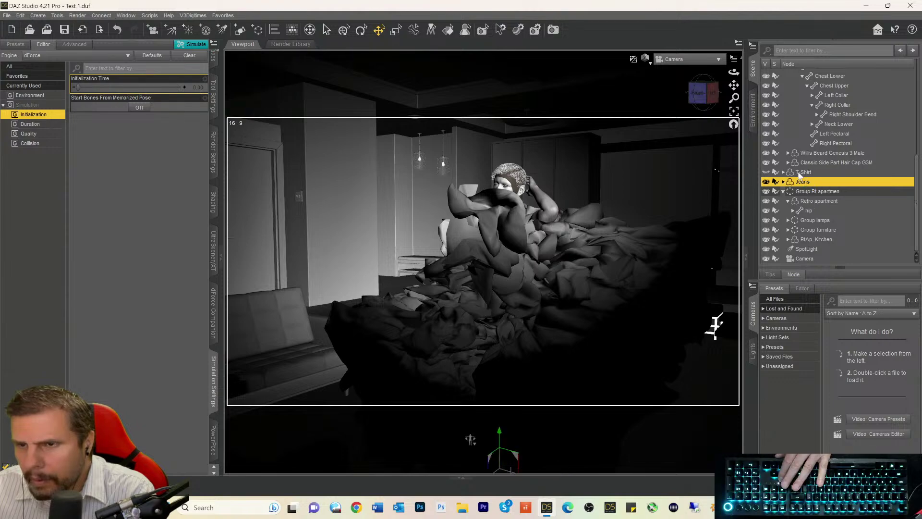
pyautogui.click(213, 95)
pyautogui.scroll(4, 213, 95)
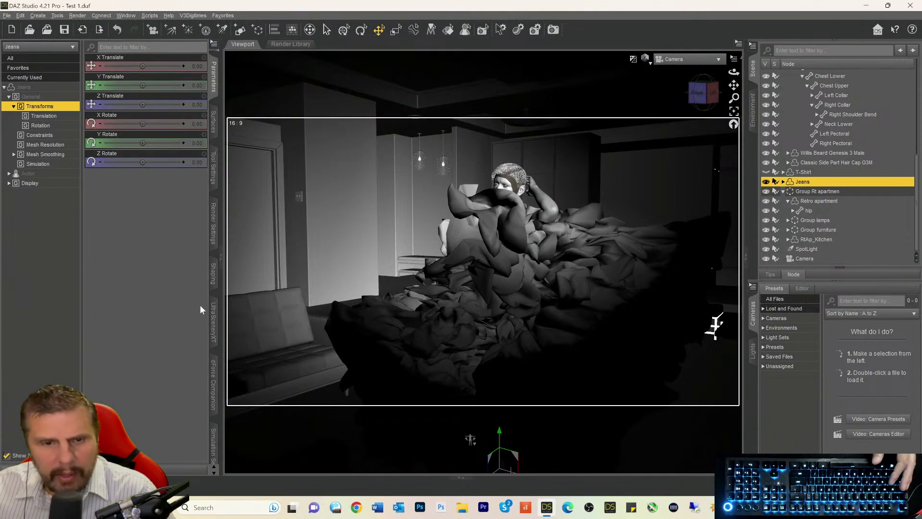
pyautogui.click(212, 383)
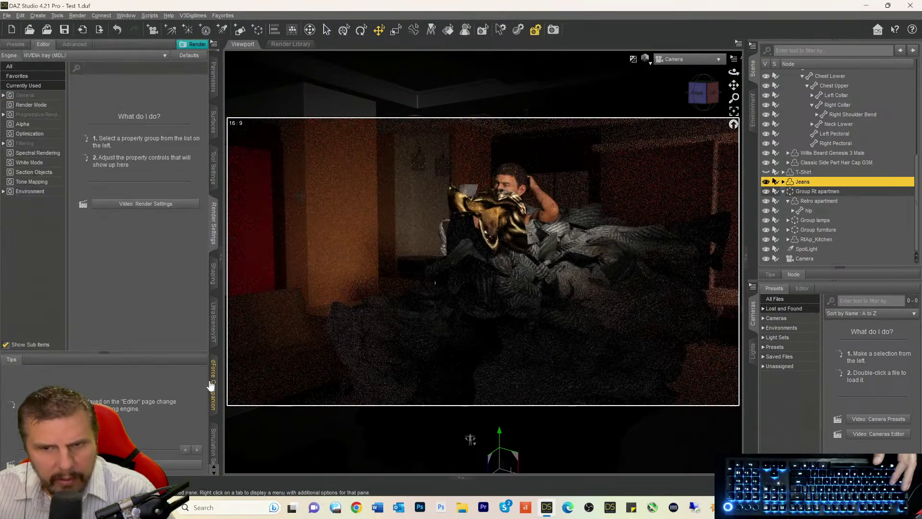
pyautogui.scroll(-2, 212, 384)
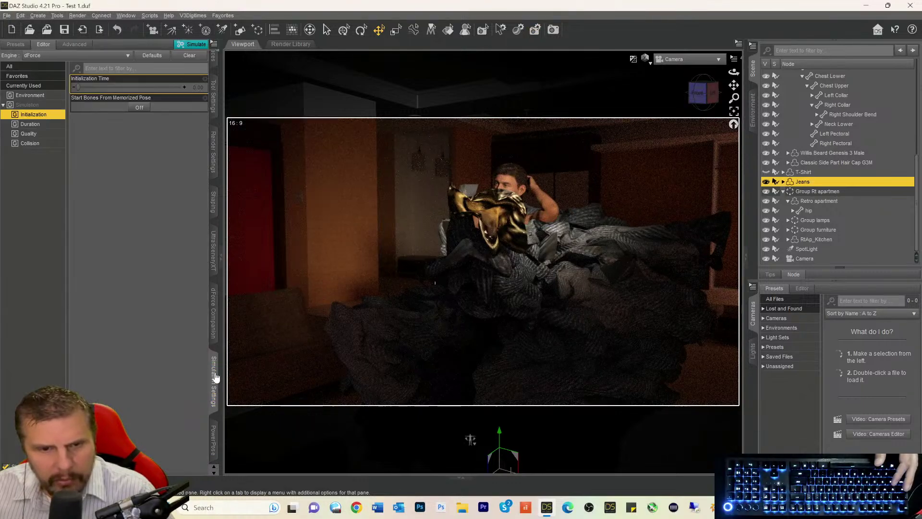
pyautogui.click(214, 379)
pyautogui.click(183, 57)
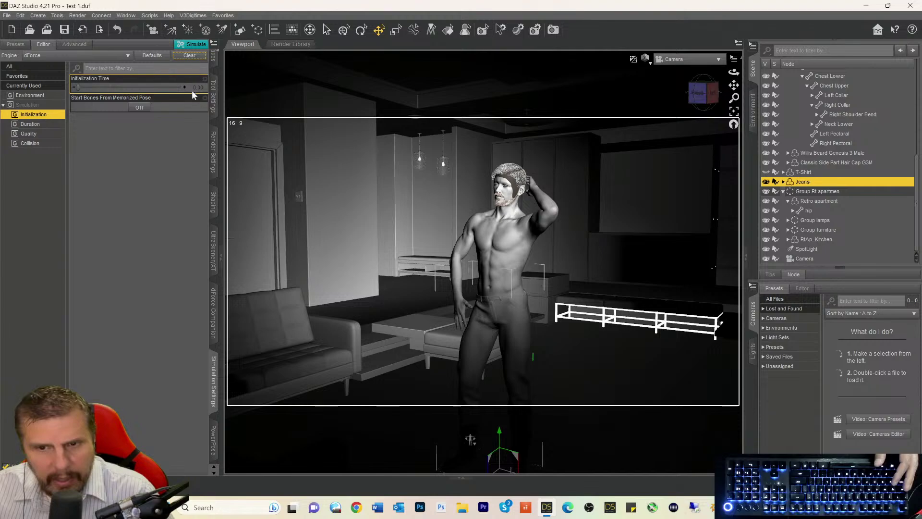
# - Select Michael 7 and list the compatible content files in the Pants category under Wardrobe
pyautogui.scroll(8, 213, 69)
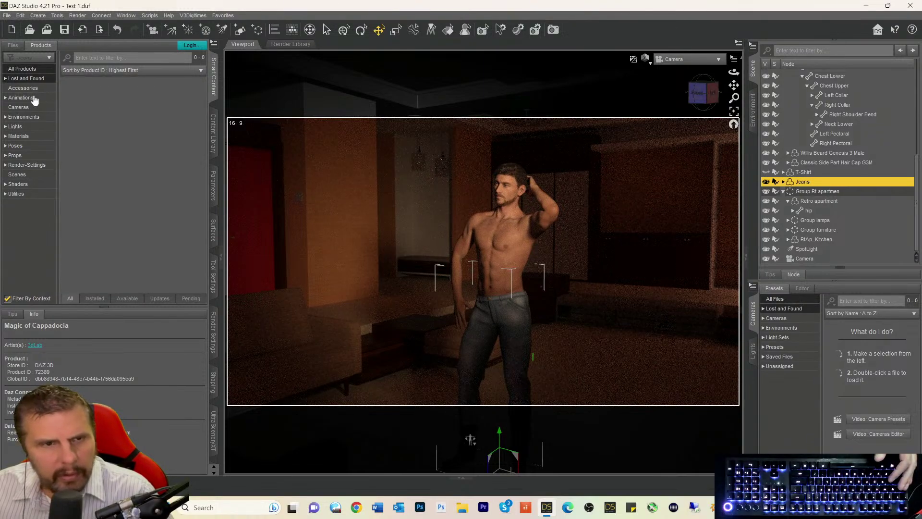
pyautogui.click(214, 132)
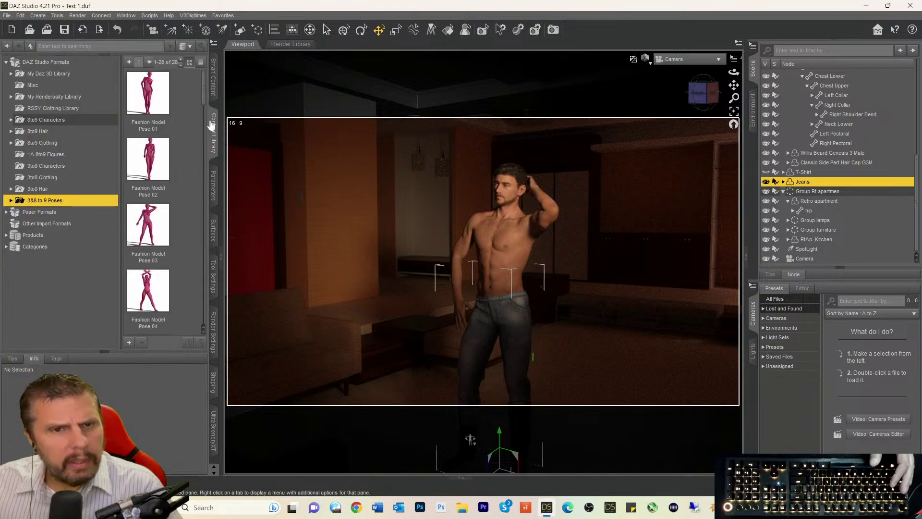
pyautogui.click(214, 77)
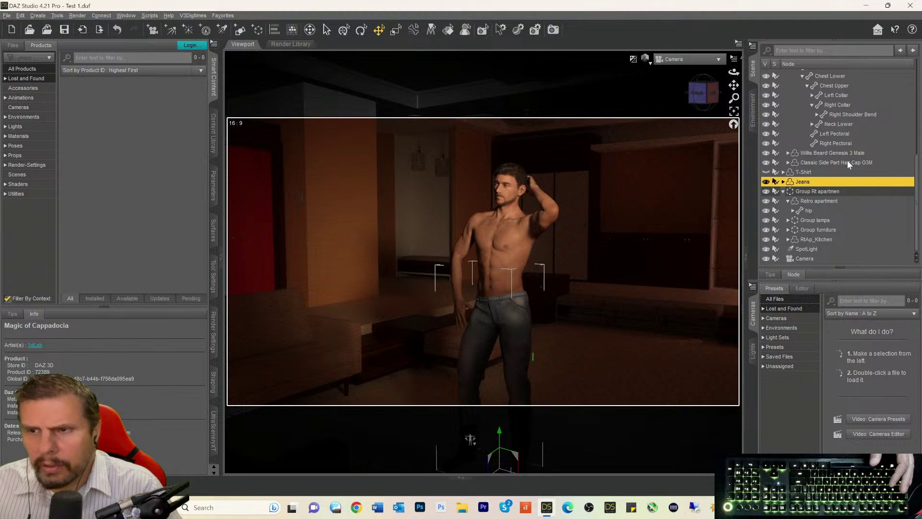
pyautogui.scroll(10, 806, 150)
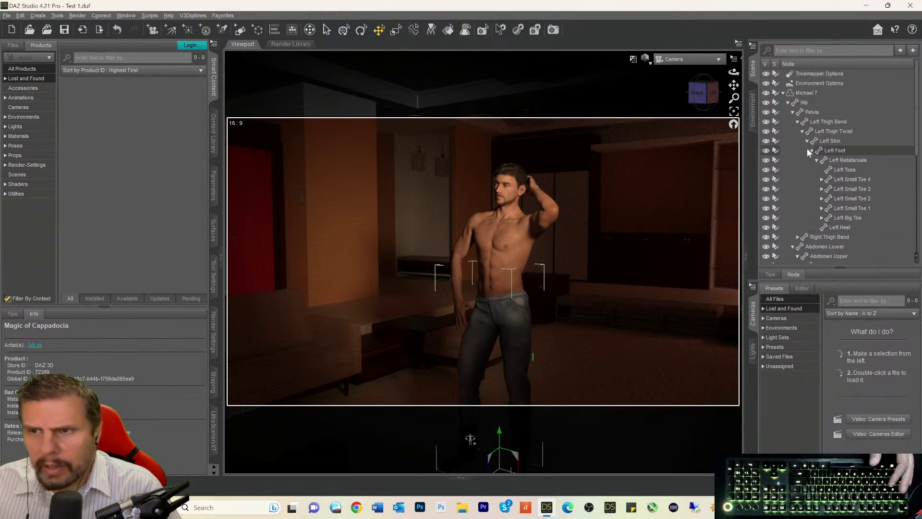
pyautogui.click(803, 93)
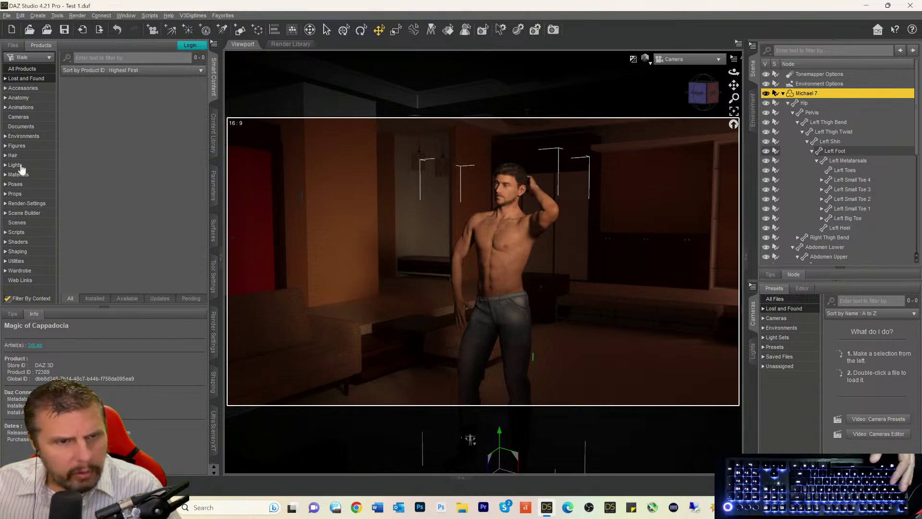
pyautogui.click(20, 271)
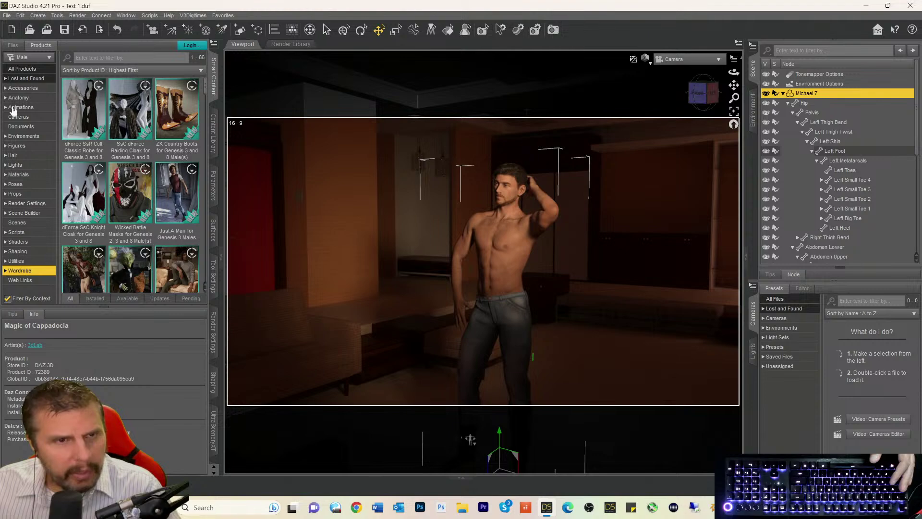
pyautogui.click(13, 45)
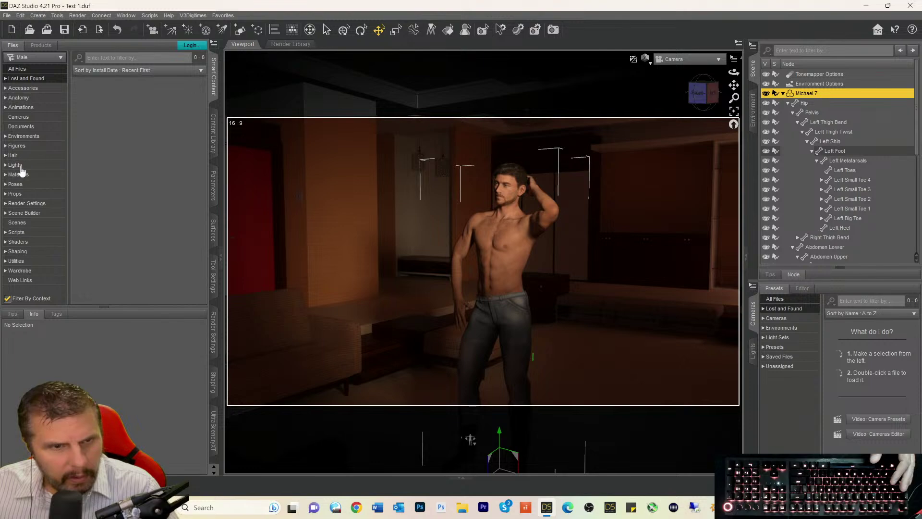
pyautogui.click(11, 271)
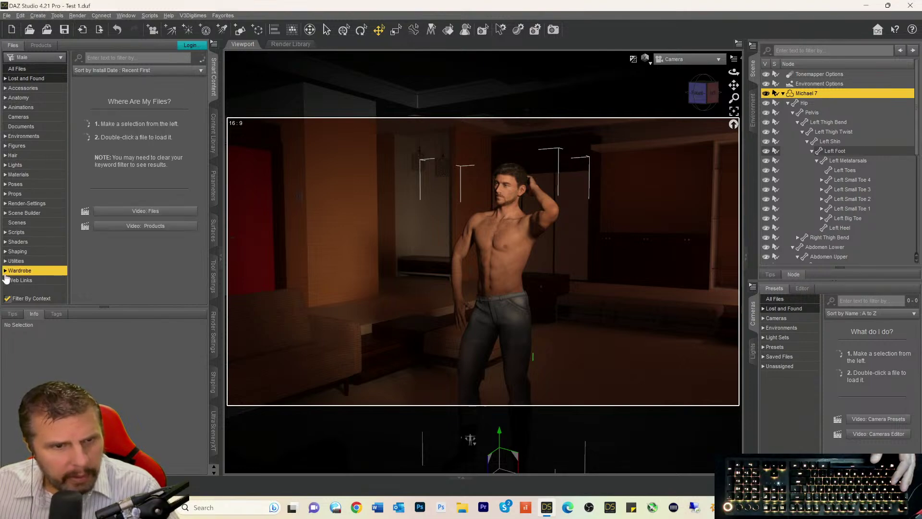
pyautogui.click(5, 271)
pyautogui.scroll(-4, 34, 204)
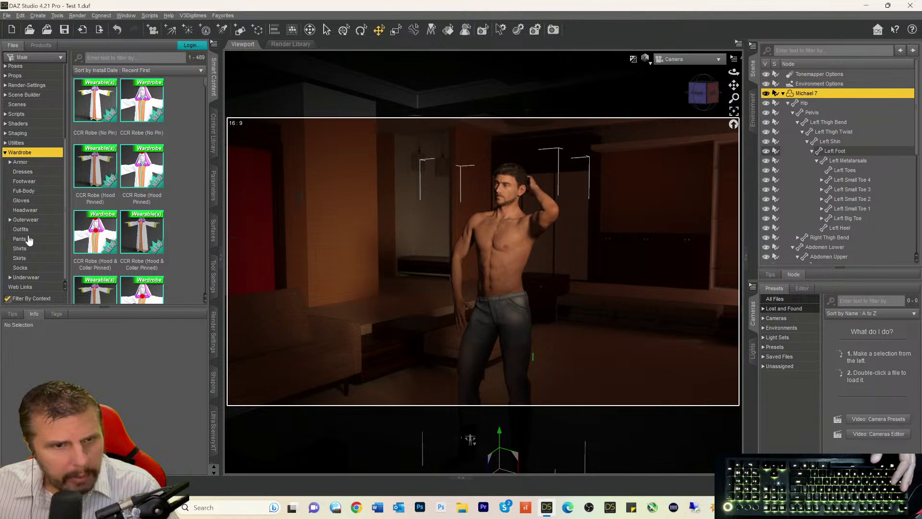
pyautogui.click(28, 238)
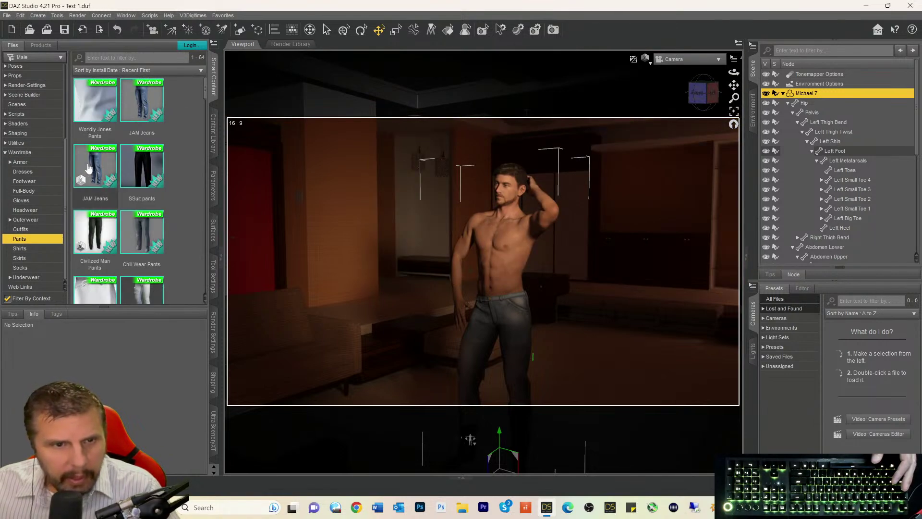
# - Load the JAM Jeans wardrobe item from the Pants files with Michael 7 selected
pyautogui.click(87, 168)
pyautogui.click(142, 133)
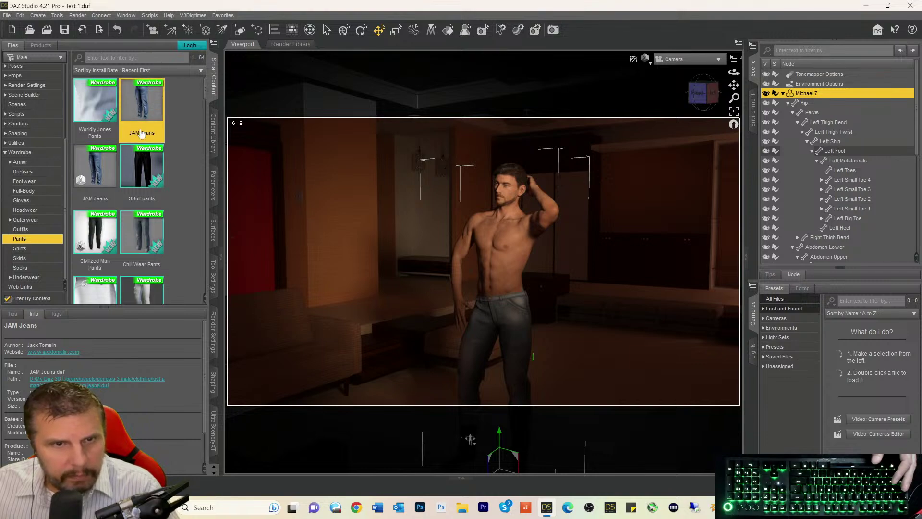
pyautogui.moveTo(147, 118)
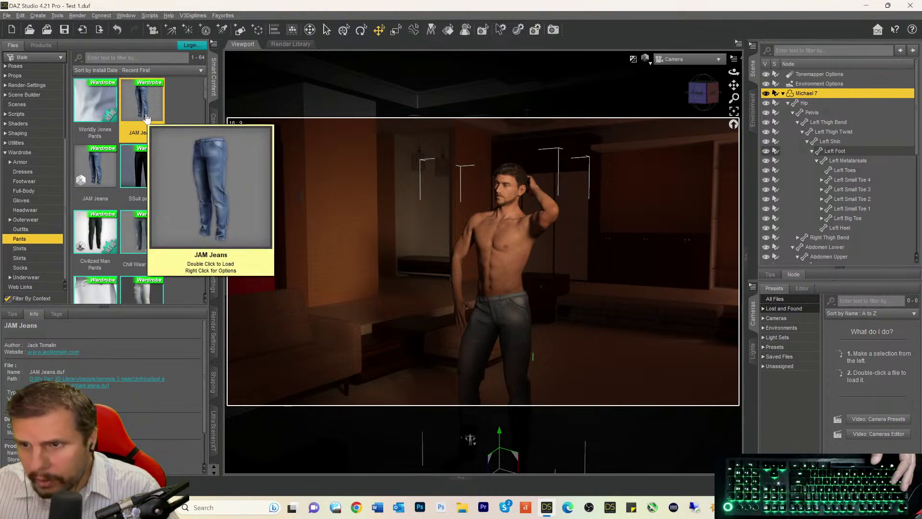
pyautogui.scroll(-3, 795, 186)
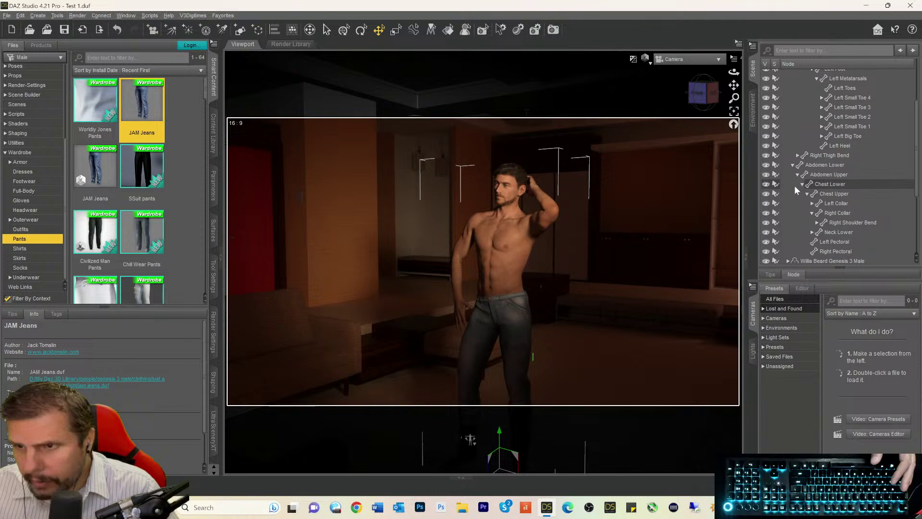
pyautogui.scroll(-3, 795, 190)
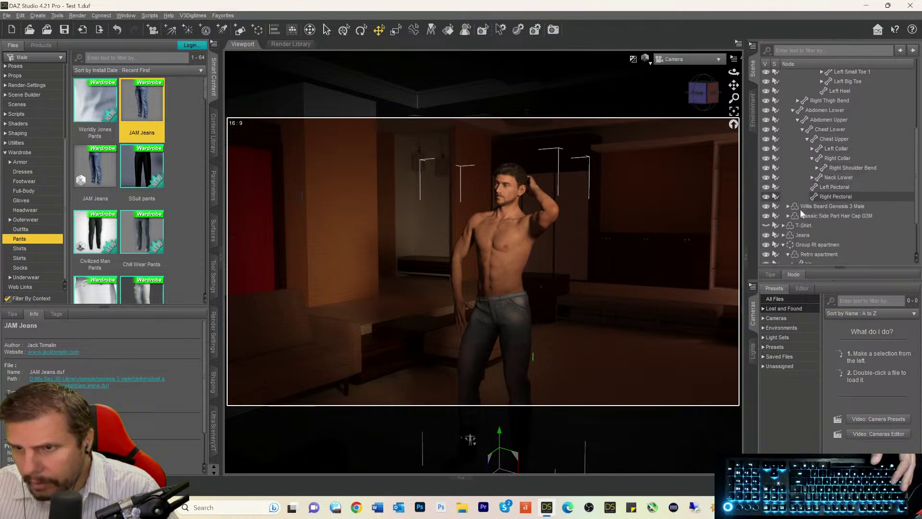
pyautogui.doubleClick(139, 102)
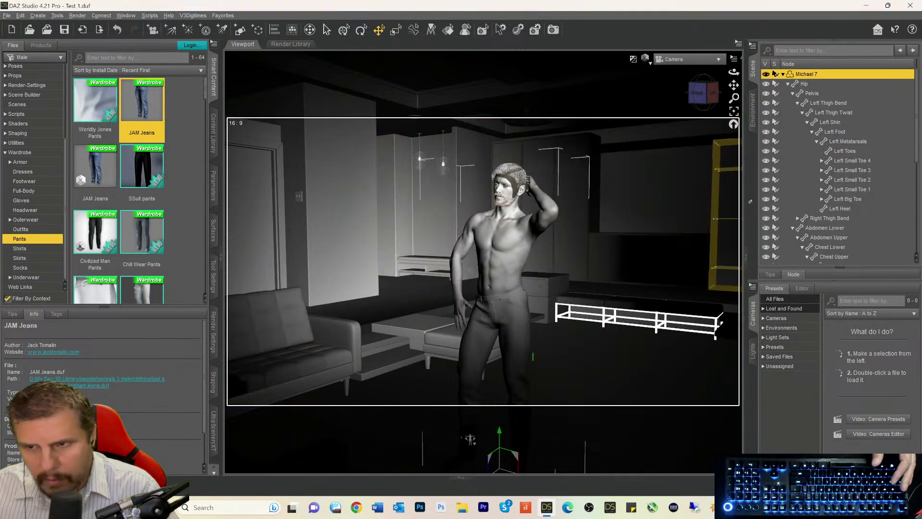
# - Select the original Jeans listed below the T-Shirt in the scene and delete them
pyautogui.scroll(-6, 840, 207)
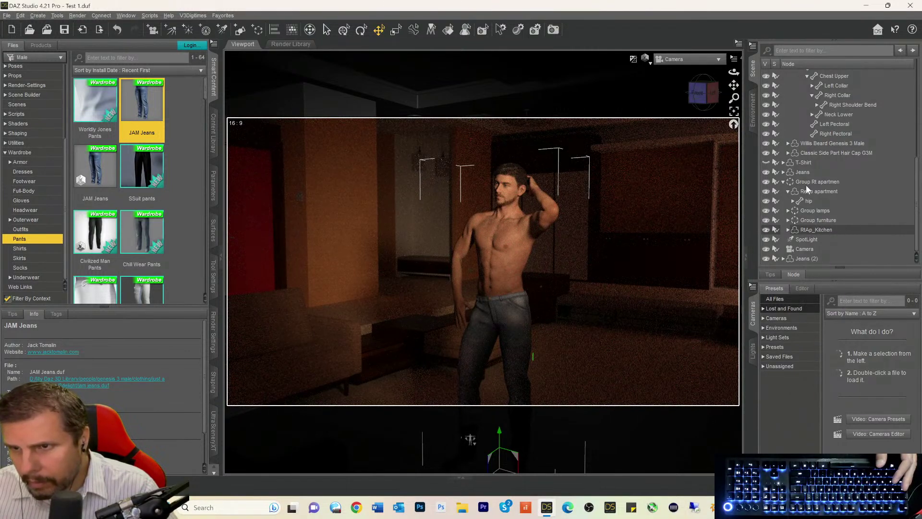
pyautogui.click(799, 173)
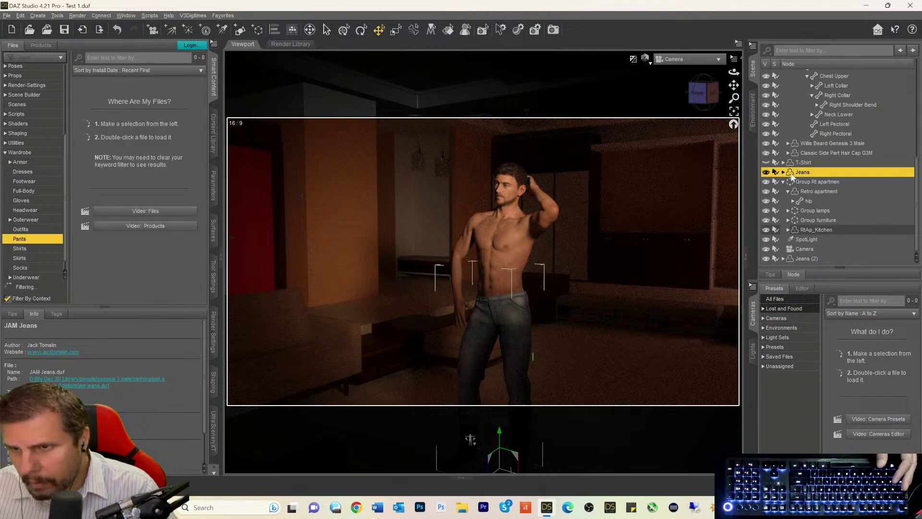
pyautogui.click(784, 172)
pyautogui.click(784, 172)
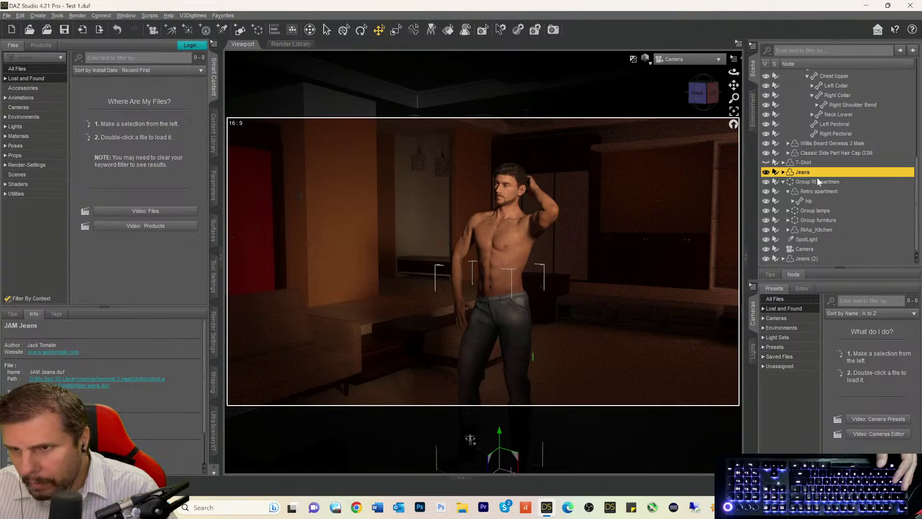
pyautogui.scroll(9, 827, 203)
pyautogui.scroll(-9, 827, 208)
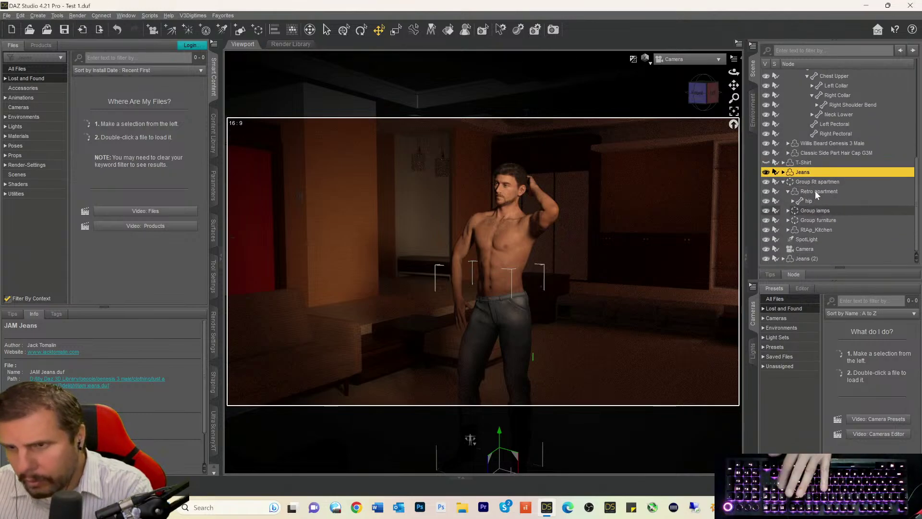
pyautogui.press('Delete')
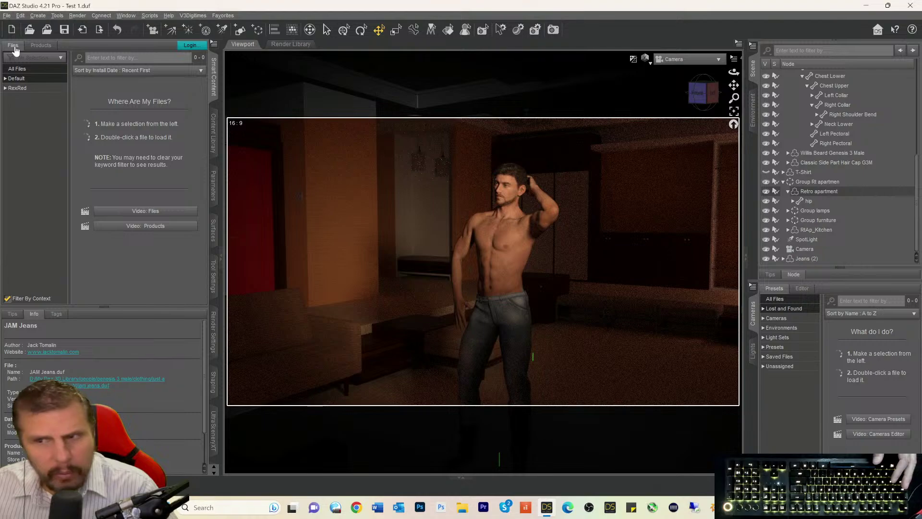
# - Select Michael 7 in the scene and list the compatible content files in the Pants category under Wardrobe
pyautogui.scroll(6, 803, 168)
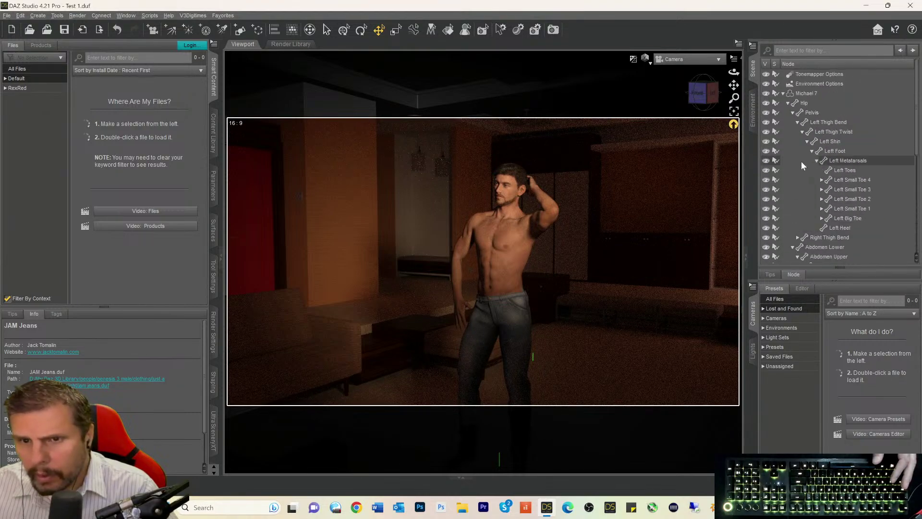
pyautogui.click(805, 93)
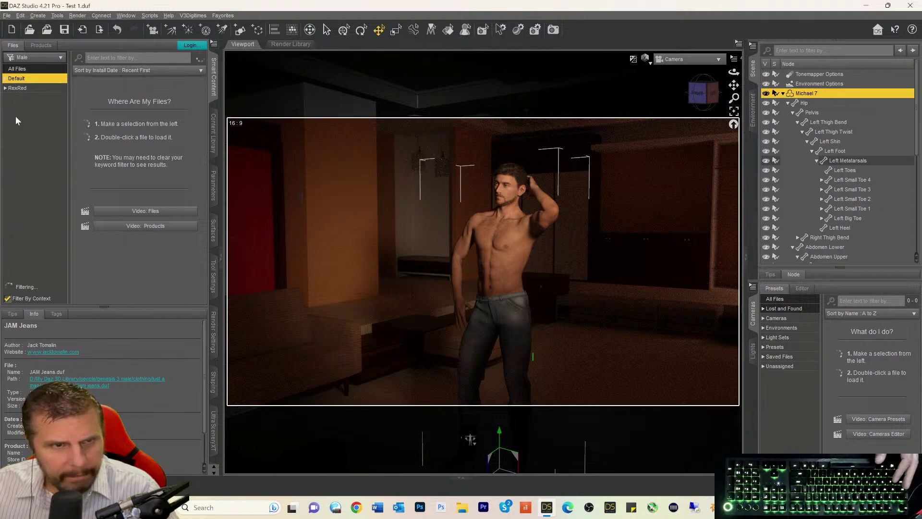
pyautogui.click(6, 79)
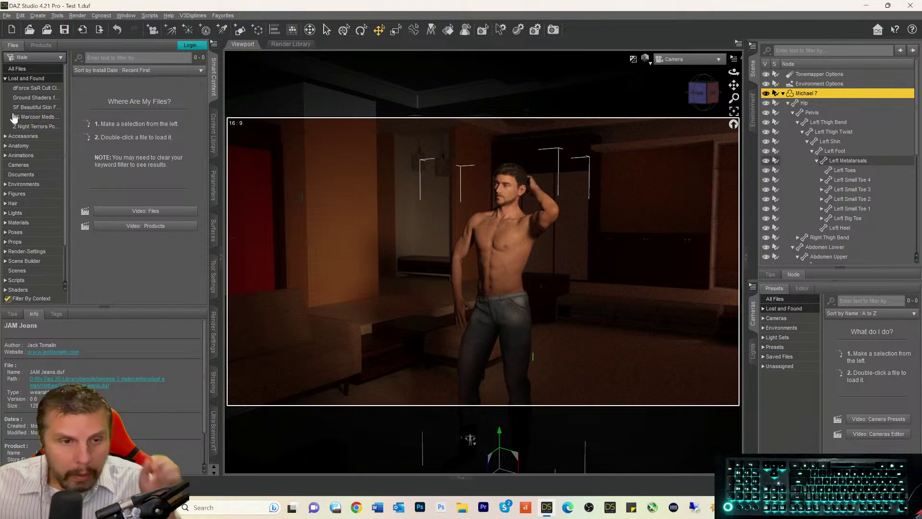
pyautogui.scroll(-2, 14, 123)
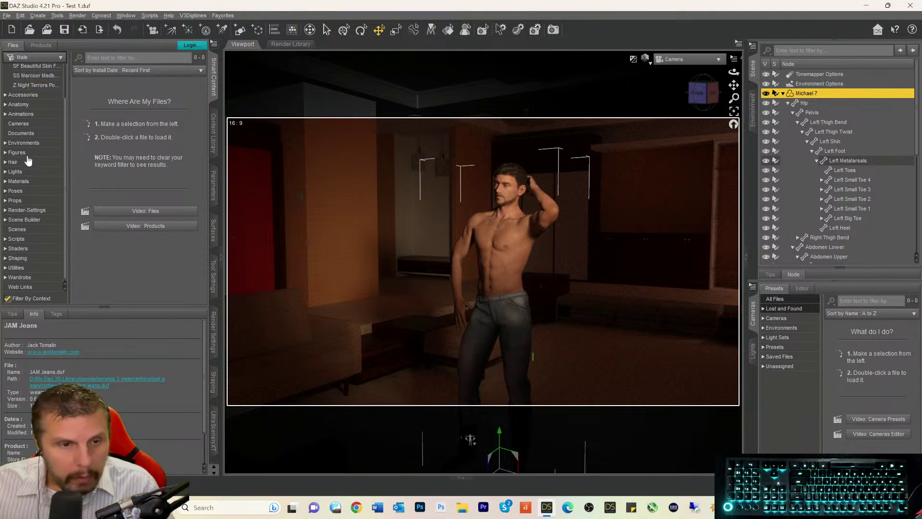
pyautogui.click(19, 277)
pyautogui.click(6, 277)
pyautogui.scroll(-4, 33, 259)
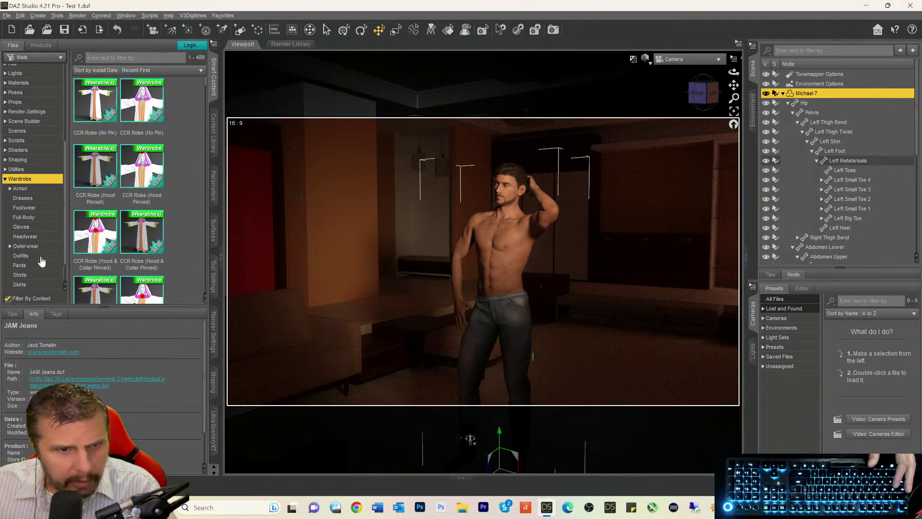
pyautogui.click(20, 239)
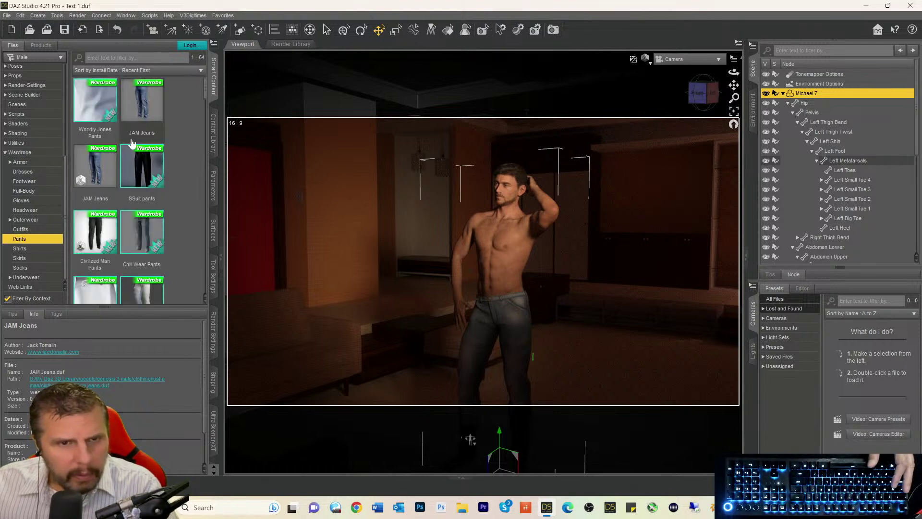
# - Examine the available pants, including Bad Boy Pants, Jeans And Button Up Pants and After Party Pants, for a replacement for the jeans
pyautogui.moveTo(104, 166)
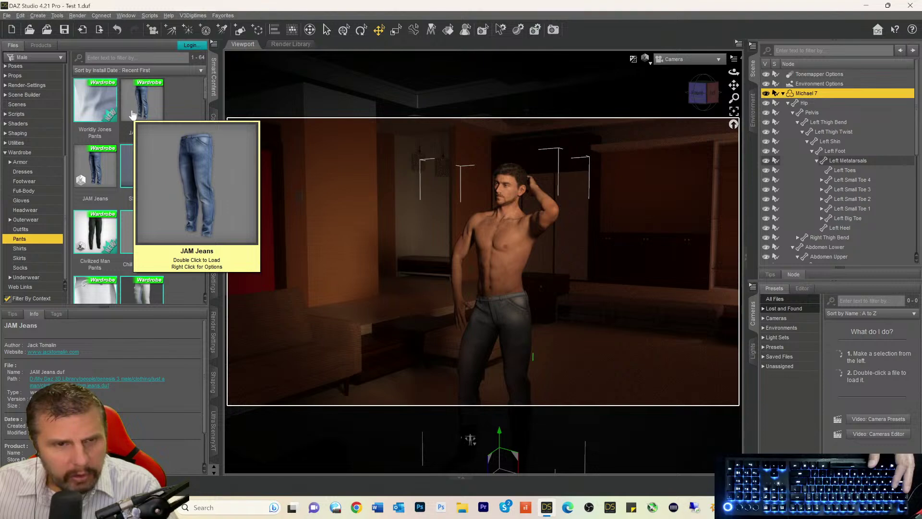
pyautogui.scroll(-2, 114, 154)
pyautogui.scroll(2, 114, 154)
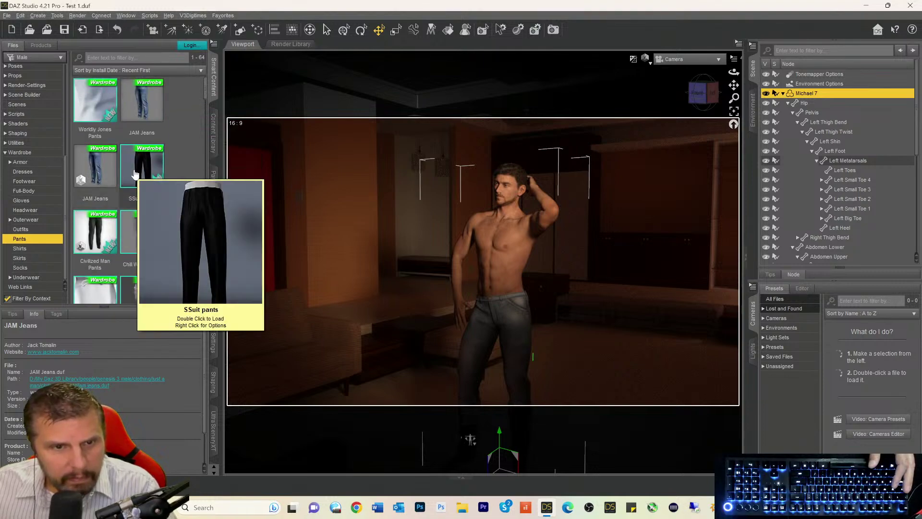
pyautogui.scroll(-2, 136, 174)
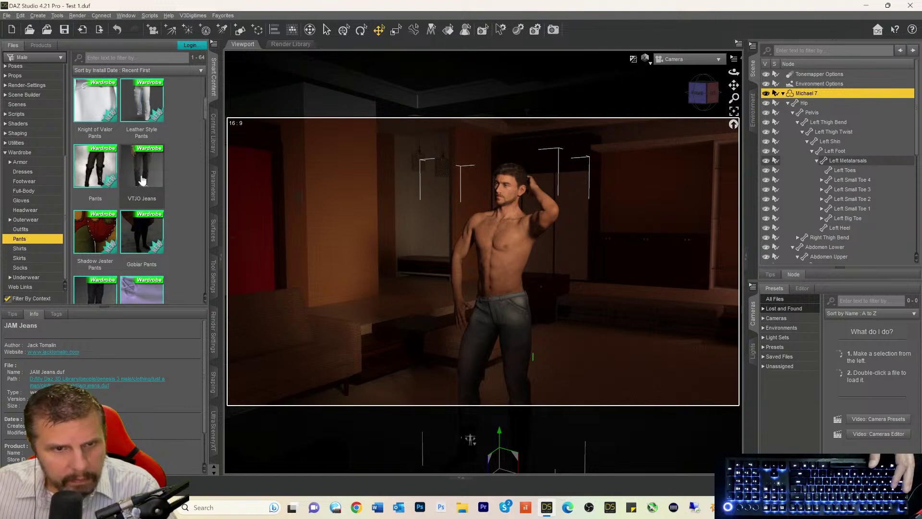
pyautogui.moveTo(142, 180)
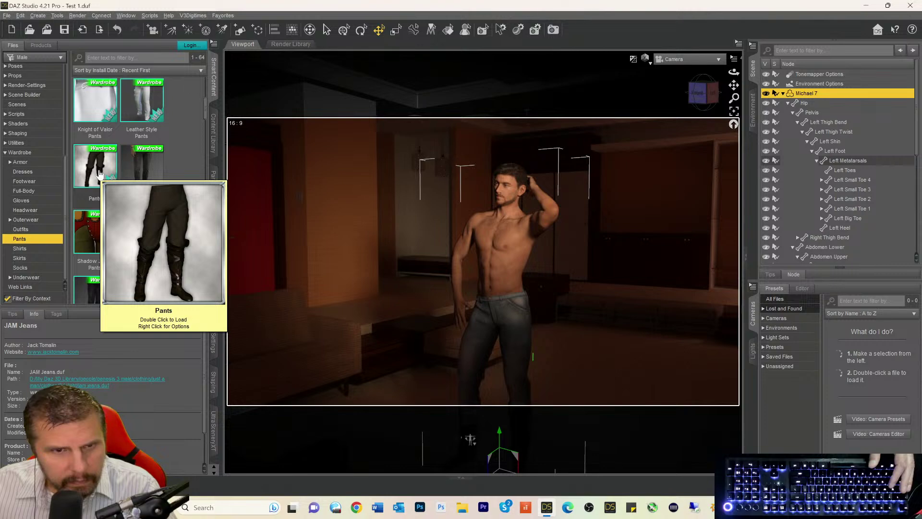
pyautogui.scroll(-3, 131, 171)
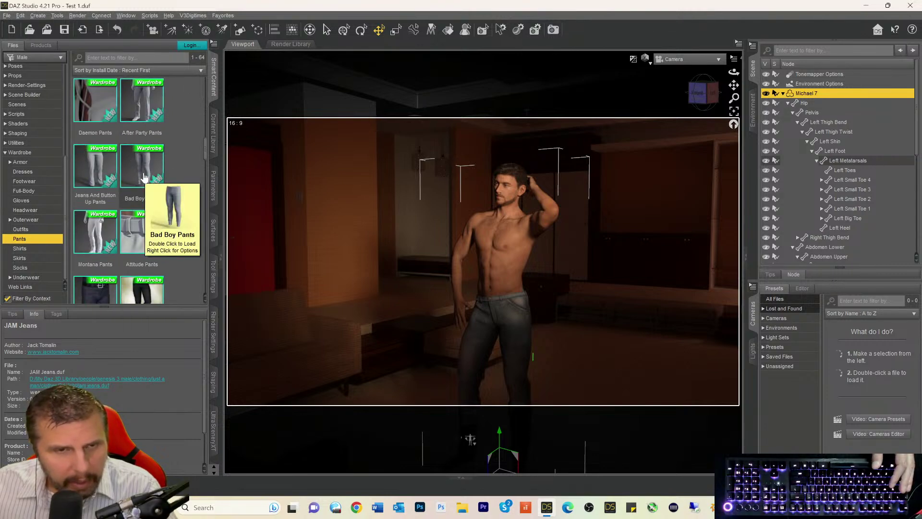
pyautogui.click(146, 174)
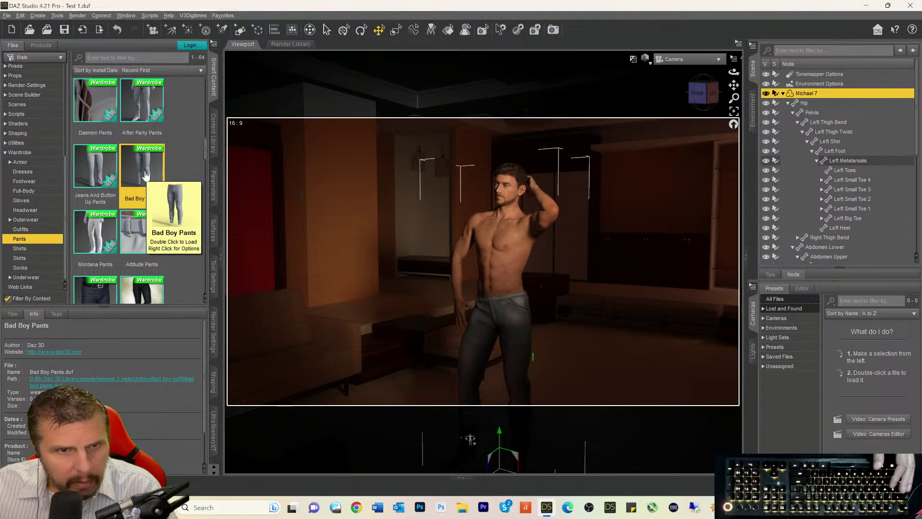
pyautogui.click(107, 174)
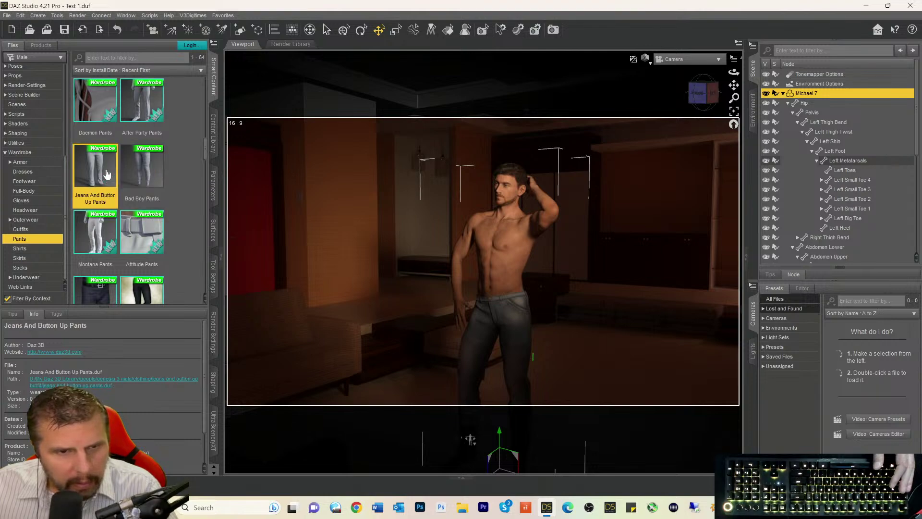
pyautogui.moveTo(106, 173)
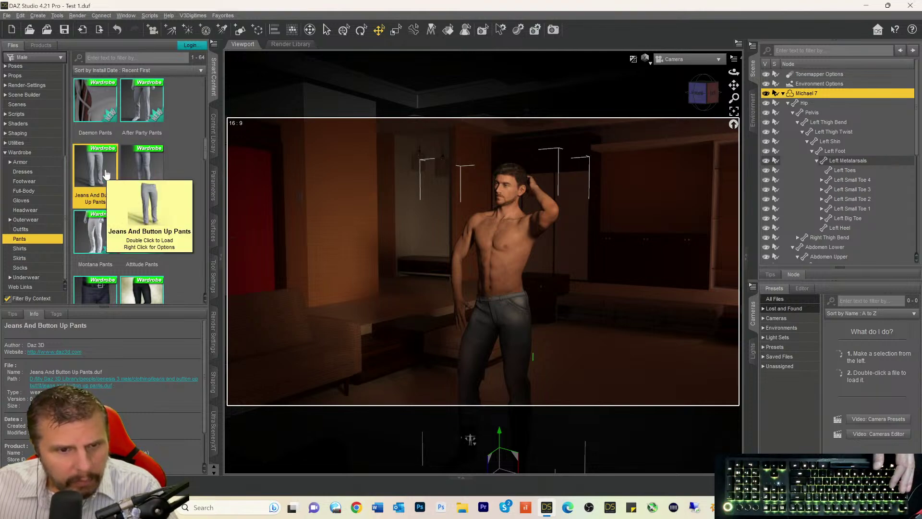
pyautogui.moveTo(146, 170)
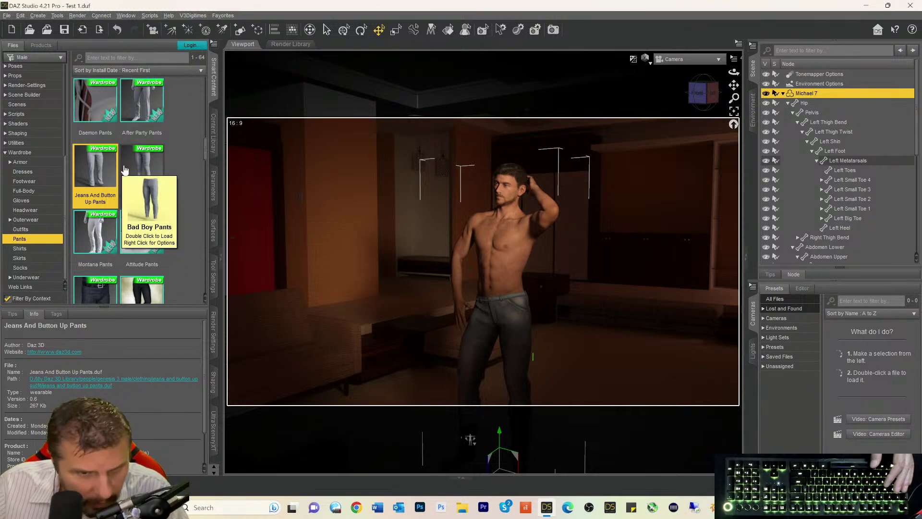
pyautogui.click(151, 171)
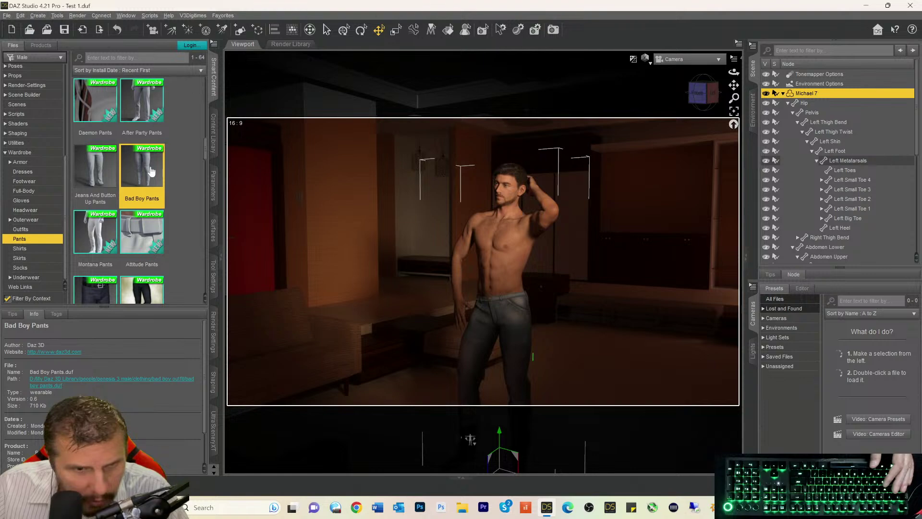
pyautogui.click(146, 111)
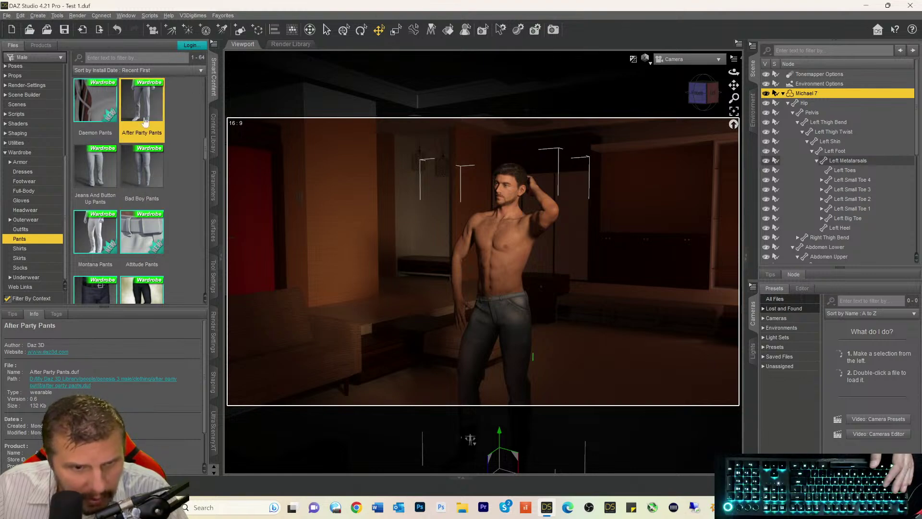
# - Load the Montana Pants wardrobe item onto Michael 7
pyautogui.click(96, 233)
pyautogui.moveTo(99, 231)
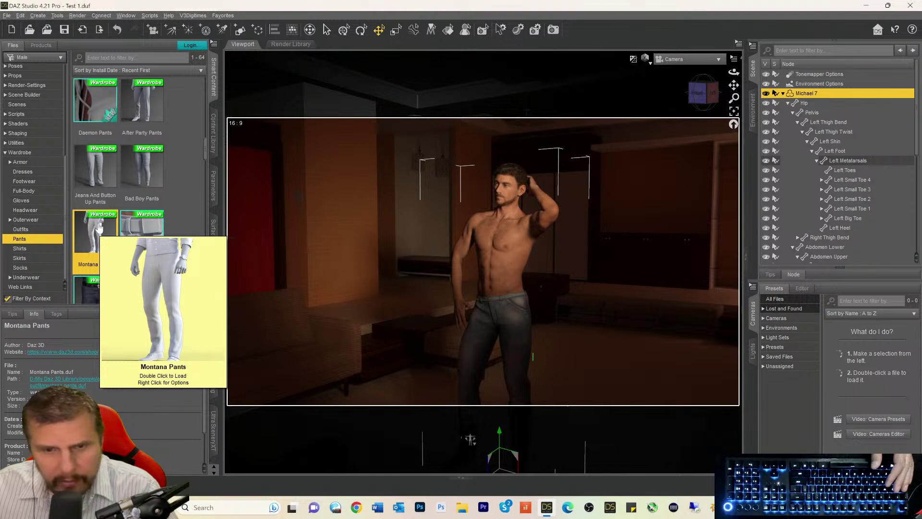
pyautogui.doubleClick(99, 227)
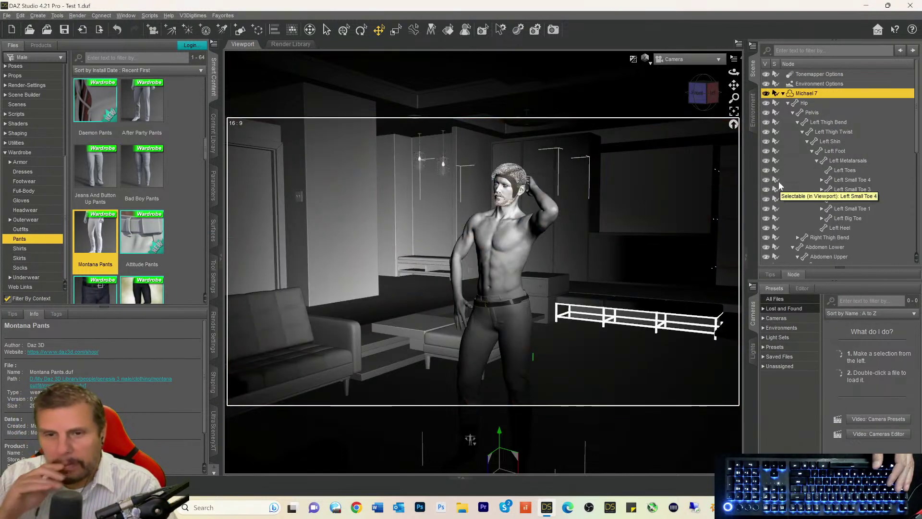
# - Select Jeans (2) at the end of the scene hierarchy and delete them
pyautogui.scroll(-4, 826, 195)
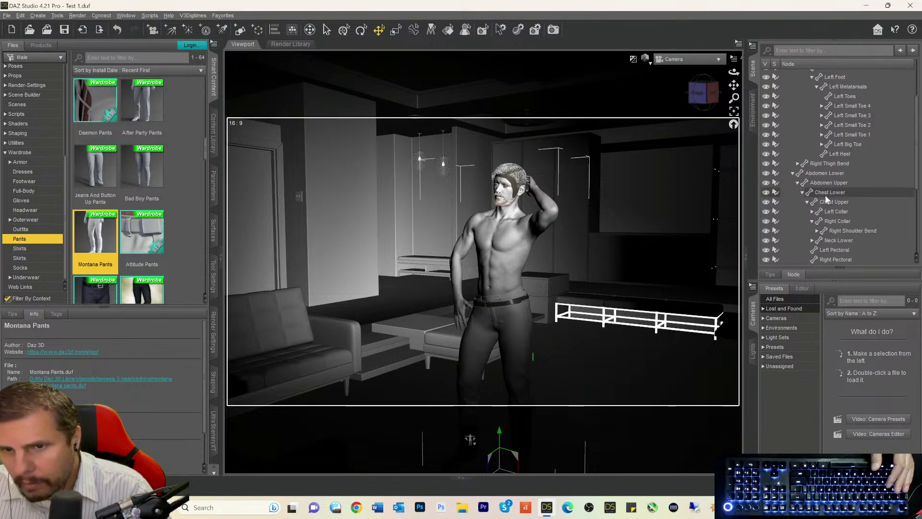
pyautogui.scroll(-3, 838, 222)
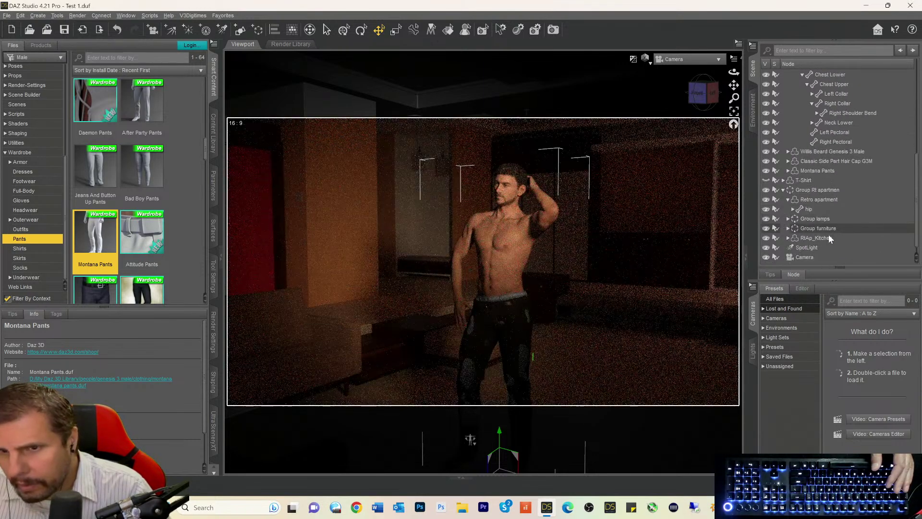
pyautogui.scroll(-1, 828, 234)
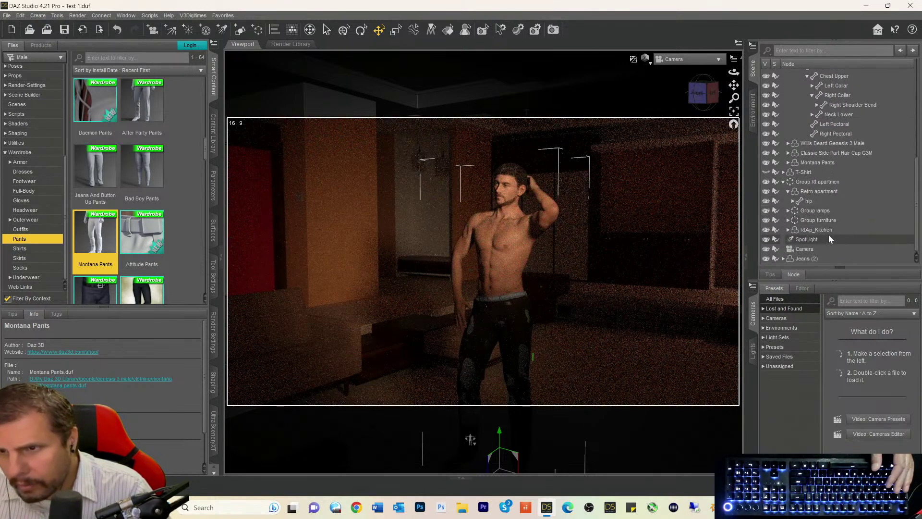
pyautogui.click(796, 259)
pyautogui.press('Delete')
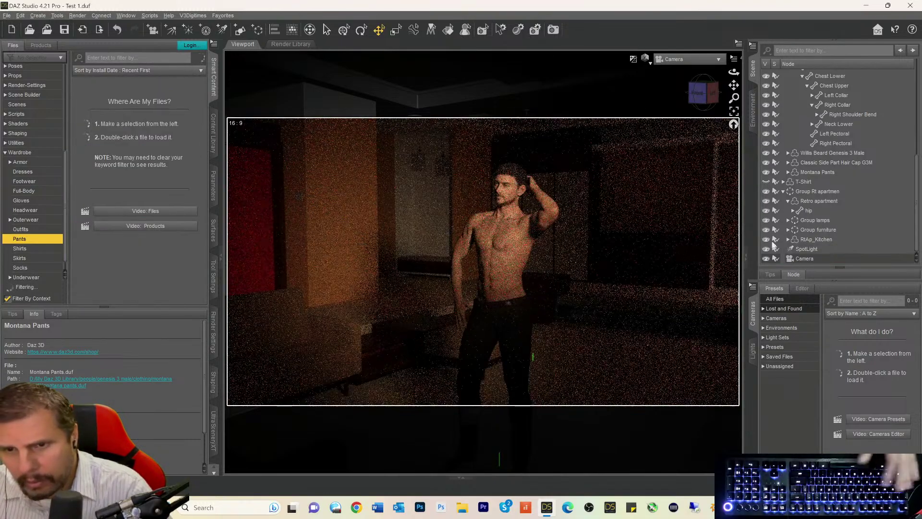
# - Try to lock the camera without selecting it, test the lock by orbiting the view, and undo the orbits
pyautogui.moveTo(705, 95); pyautogui.dragTo(703, 103)
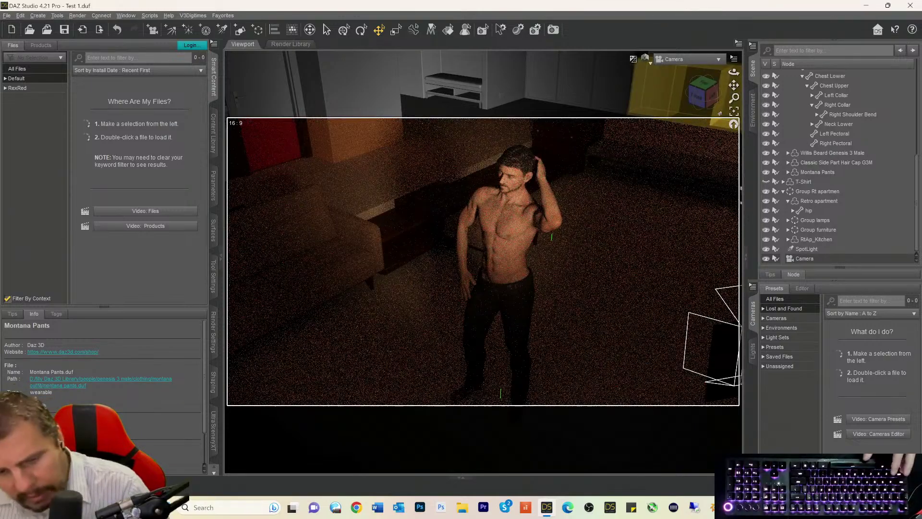
pyautogui.hotkey('ctrl', 'z')
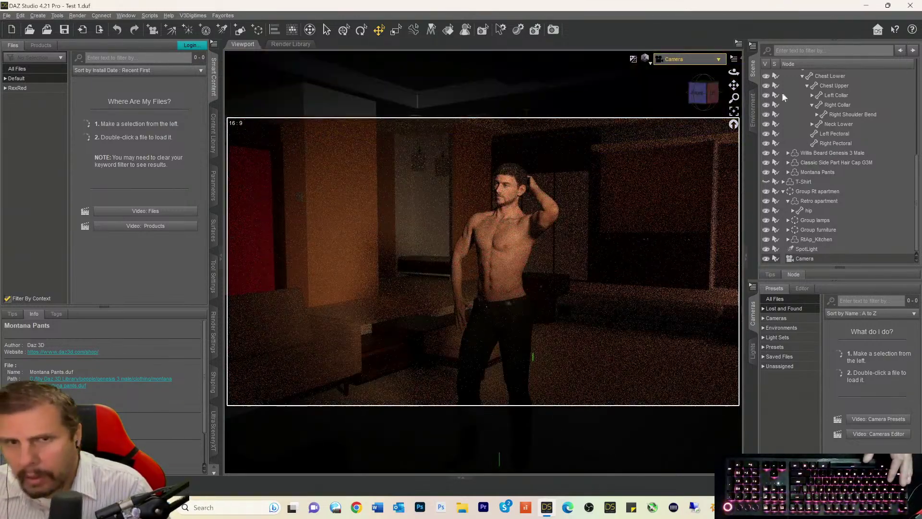
pyautogui.click(21, 16)
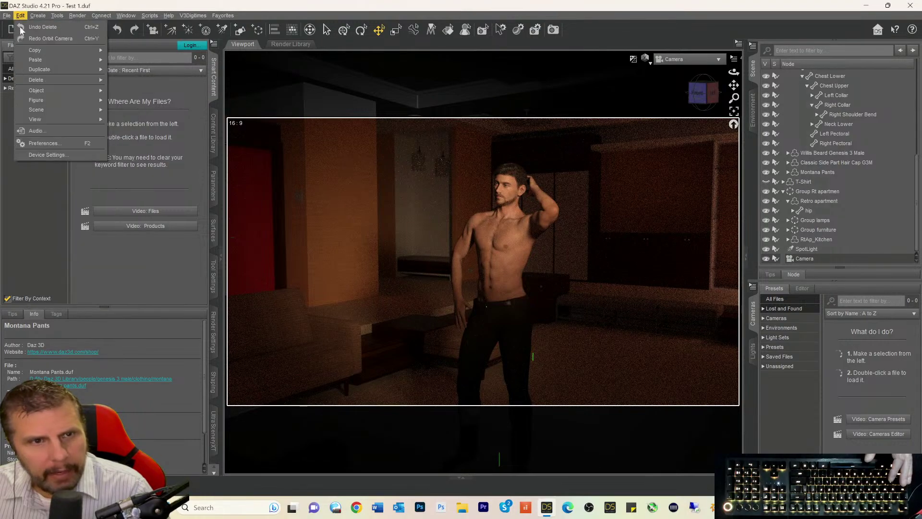
pyautogui.moveTo(37, 93)
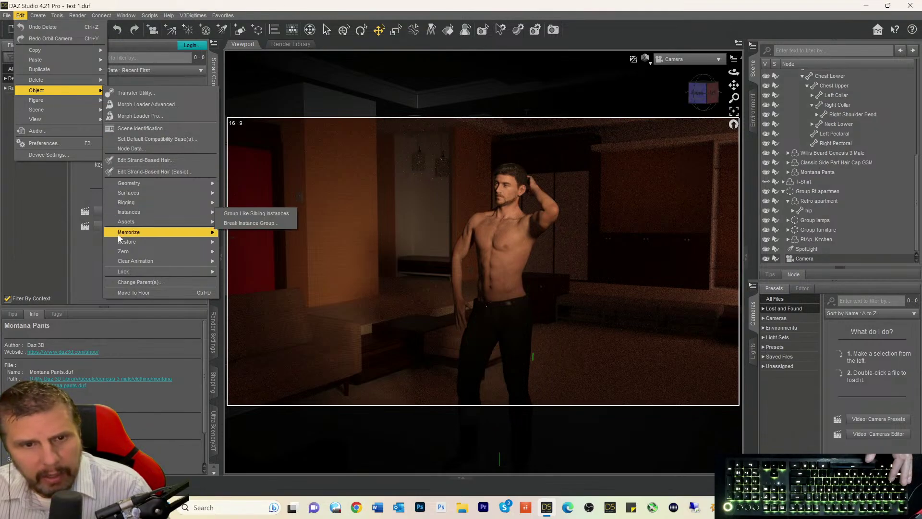
pyautogui.moveTo(133, 273)
pyautogui.click(253, 273)
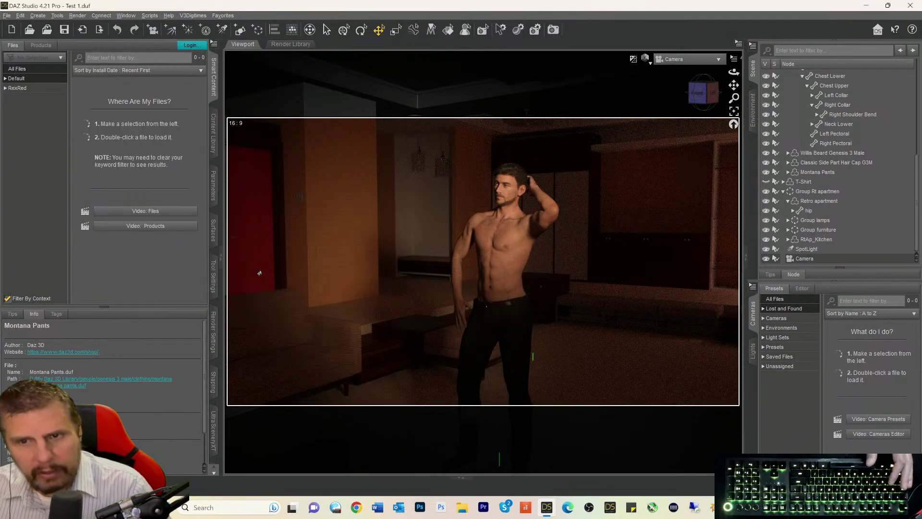
pyautogui.moveTo(705, 106); pyautogui.dragTo(697, 111)
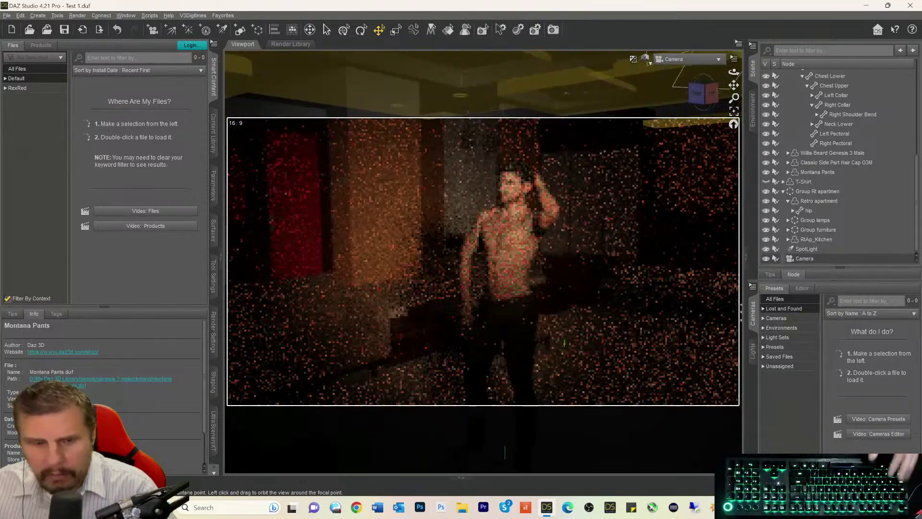
pyautogui.hotkey('ctrl', 'z')
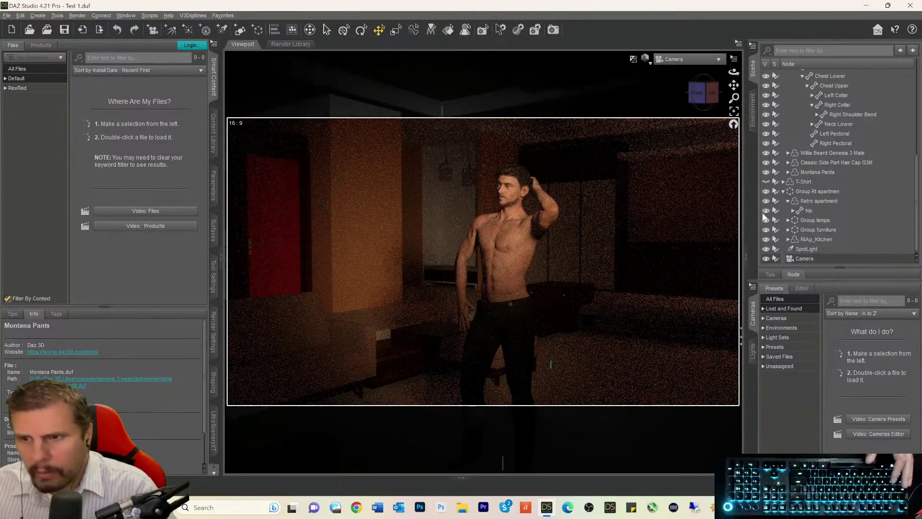
# - Select the Camera in the scene and apply the object Lock command to it
pyautogui.click(789, 257)
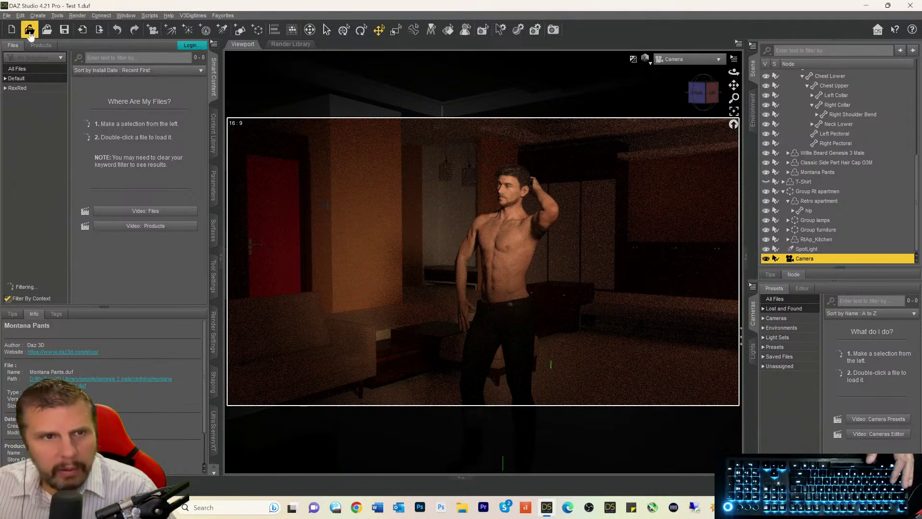
pyautogui.click(20, 15)
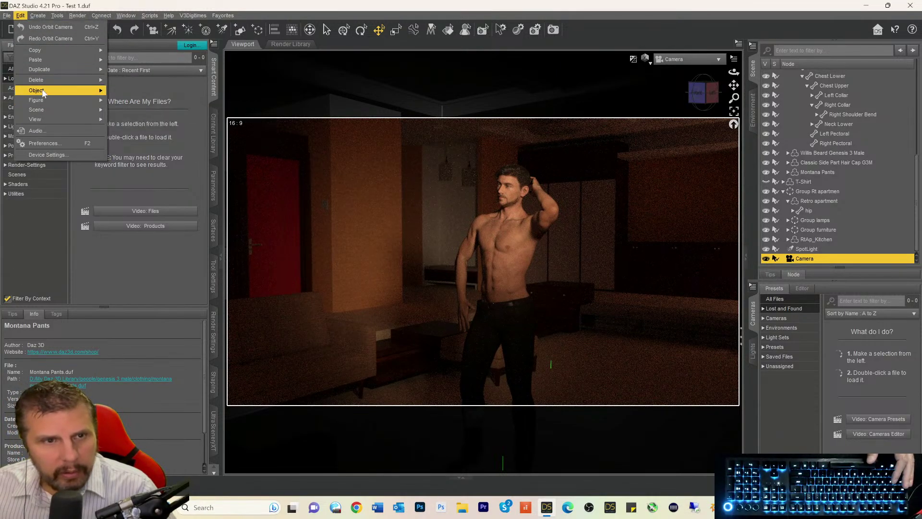
pyautogui.moveTo(48, 92)
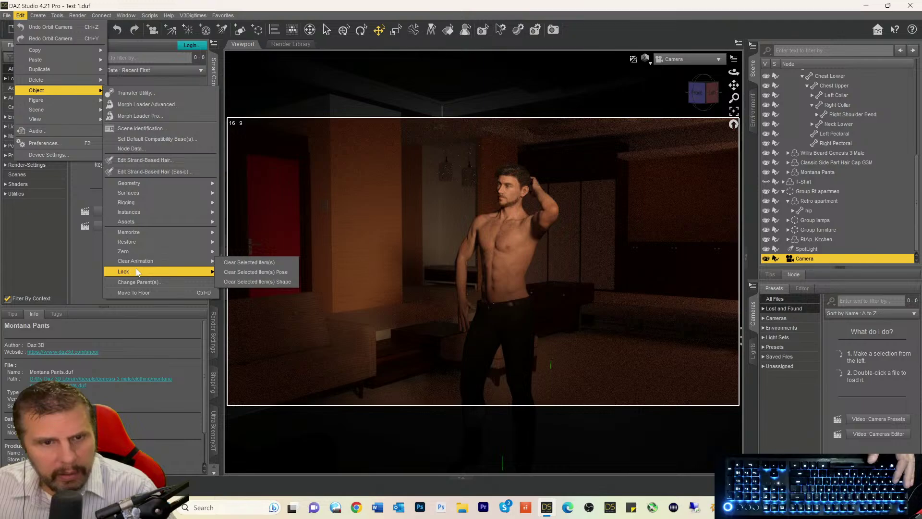
pyautogui.moveTo(163, 273)
pyautogui.click(259, 273)
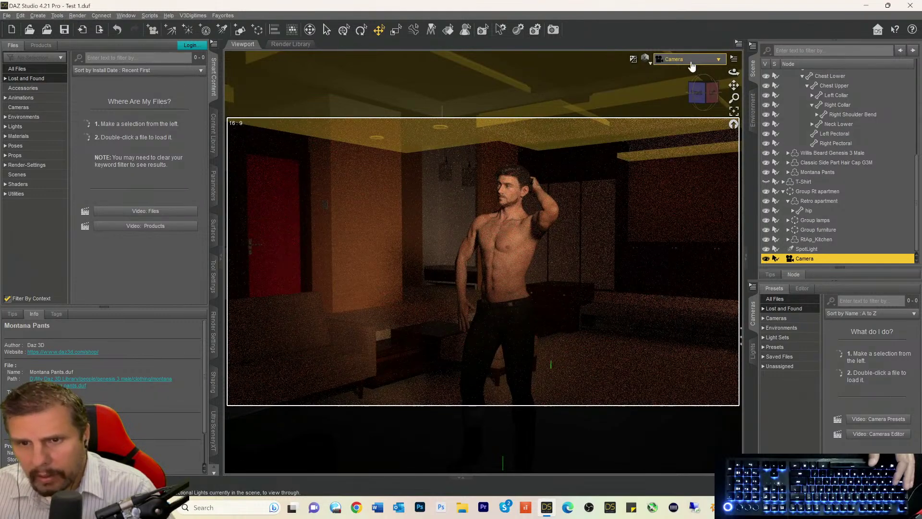
# - Switch the viewport from the camera to Perspective View and frame the figure's waist from the front
pyautogui.click(691, 62)
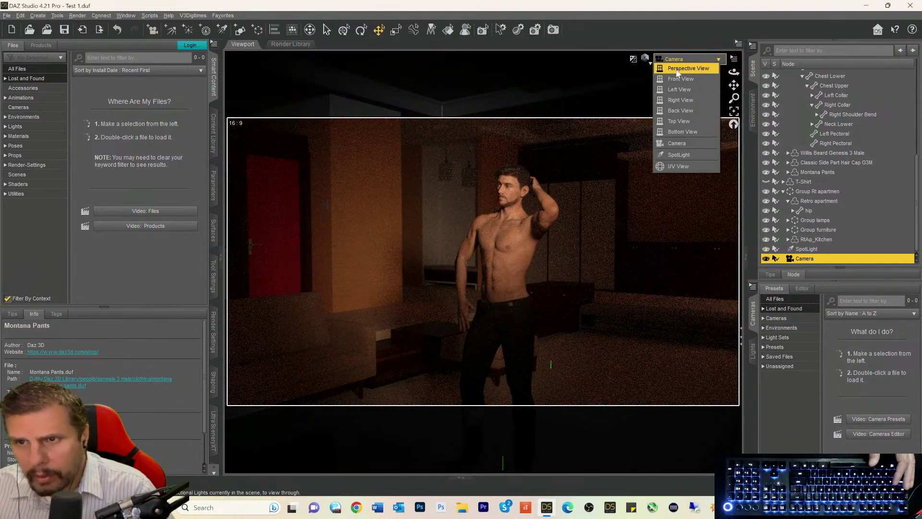
pyautogui.click(682, 69)
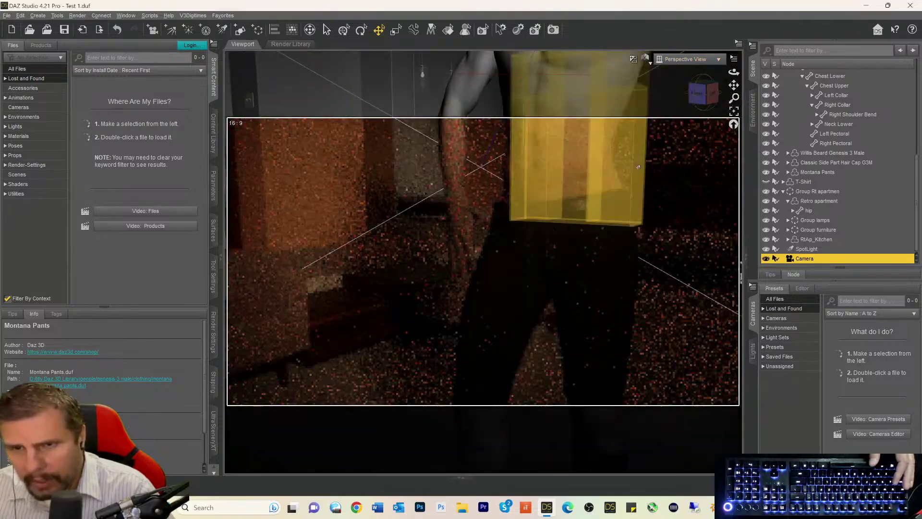
pyautogui.moveTo(738, 82); pyautogui.dragTo(697, 216)
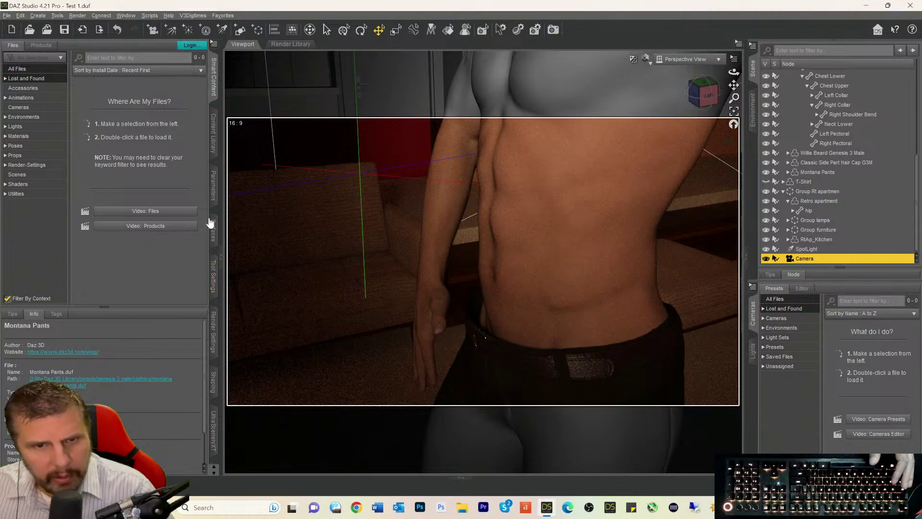
# - Look through the full parameter list of the locked Camera, including its display, depth of field and lens settings
pyautogui.click(212, 187)
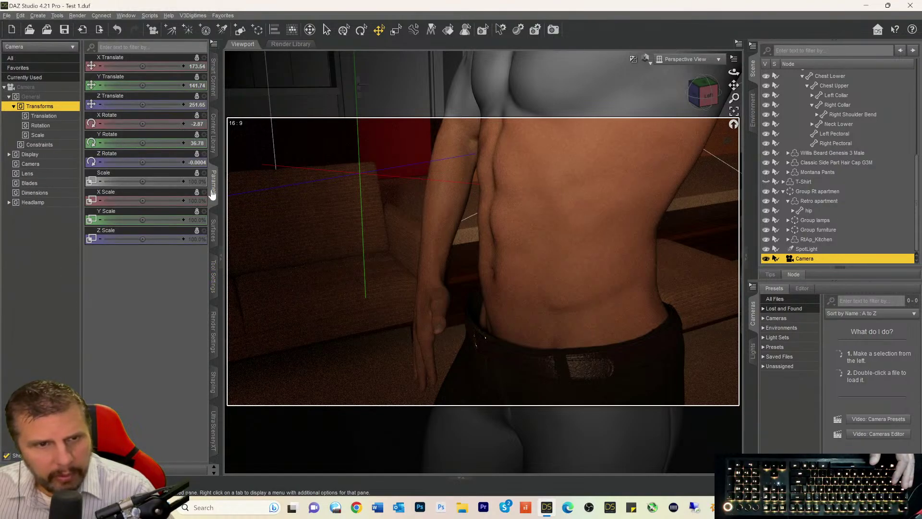
pyautogui.click(29, 89)
pyautogui.scroll(-5, 125, 264)
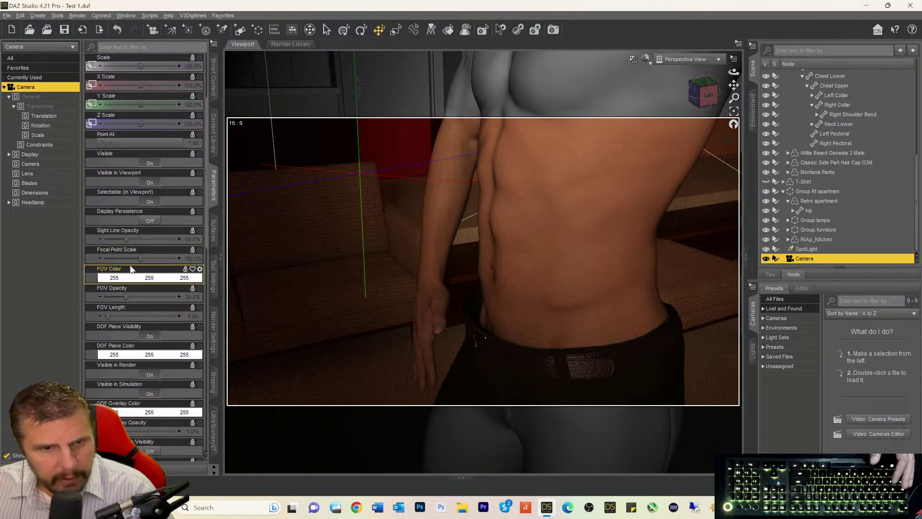
pyautogui.scroll(-4, 131, 259)
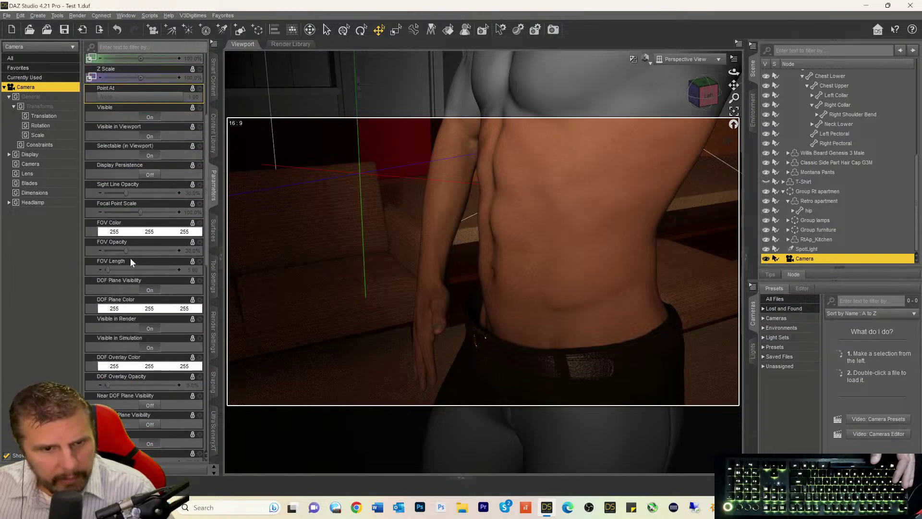
pyautogui.scroll(-10, 130, 258)
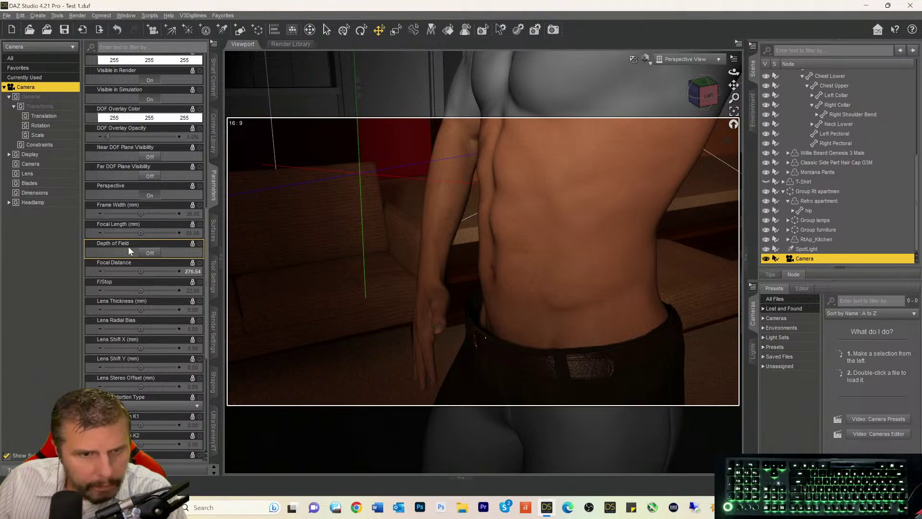
pyautogui.scroll(-4, 129, 246)
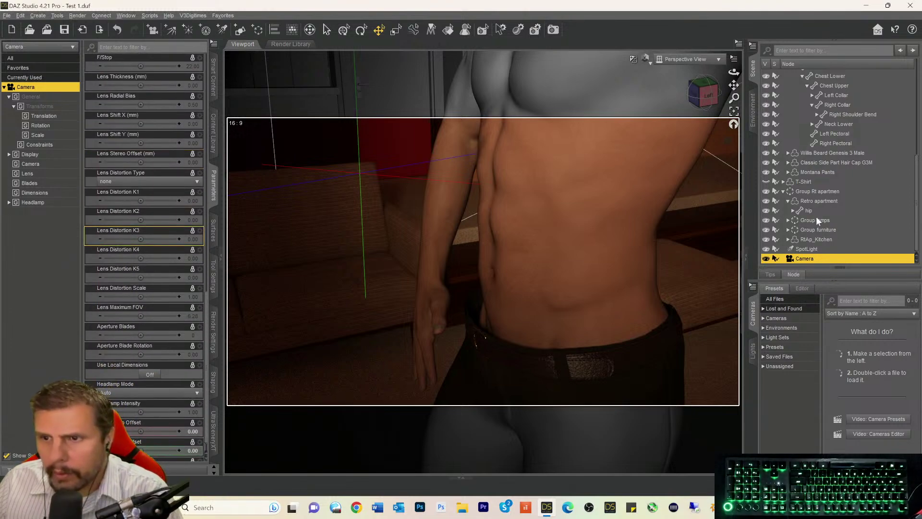
pyautogui.scroll(2, 816, 217)
pyautogui.scroll(-2, 816, 217)
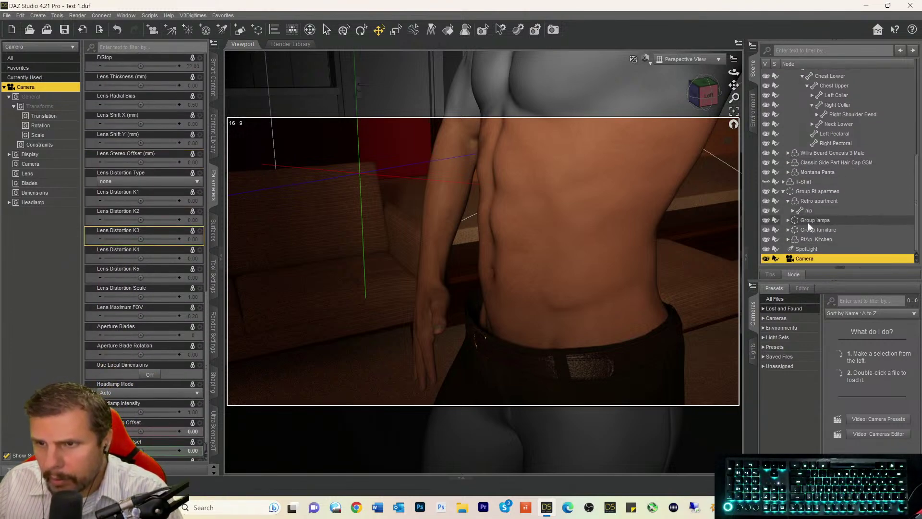
# - Select the Montana Pants, bring Adj Hips to about -30.7% and turn Enable Smoothing on
pyautogui.click(806, 173)
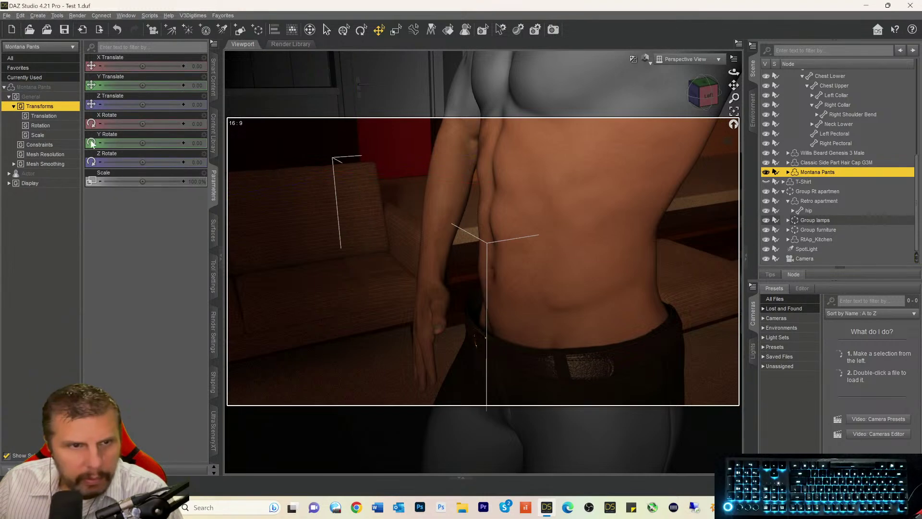
pyautogui.scroll(-5, 143, 260)
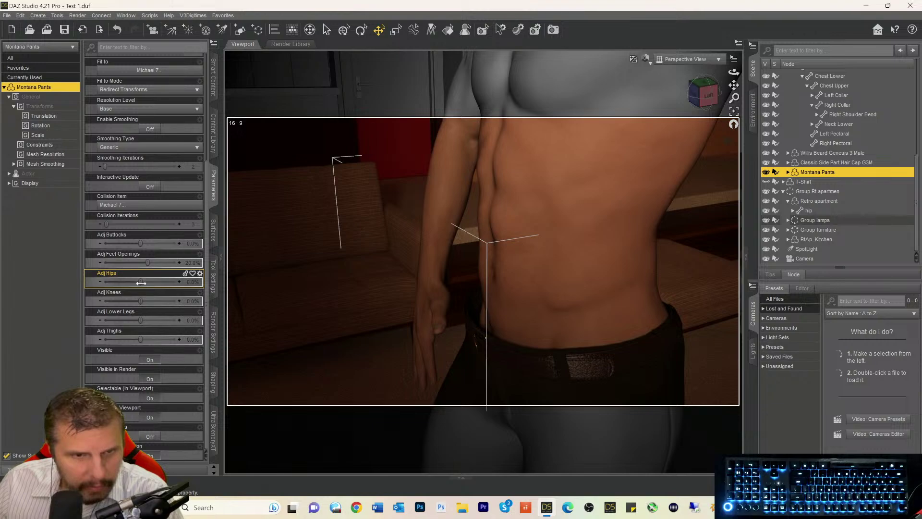
pyautogui.moveTo(142, 283); pyautogui.dragTo(77, 284)
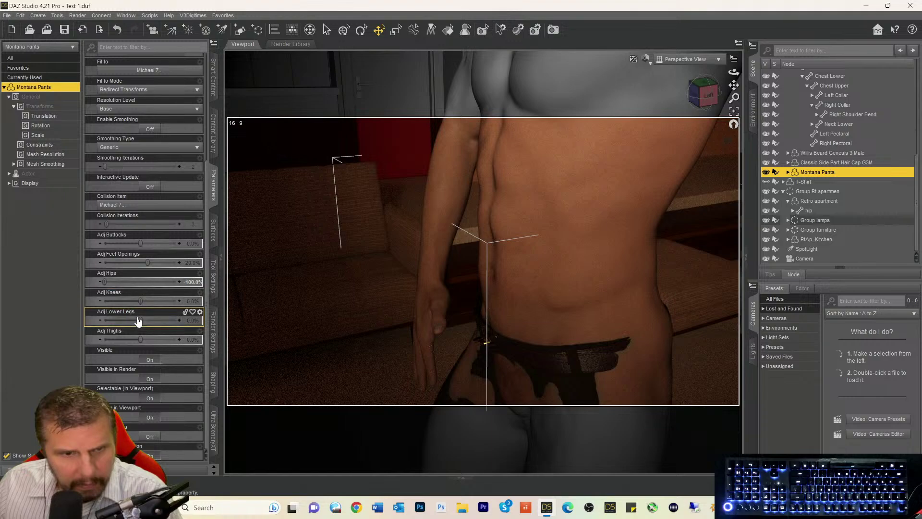
pyautogui.moveTo(104, 281); pyautogui.dragTo(133, 282)
pyautogui.click(148, 129)
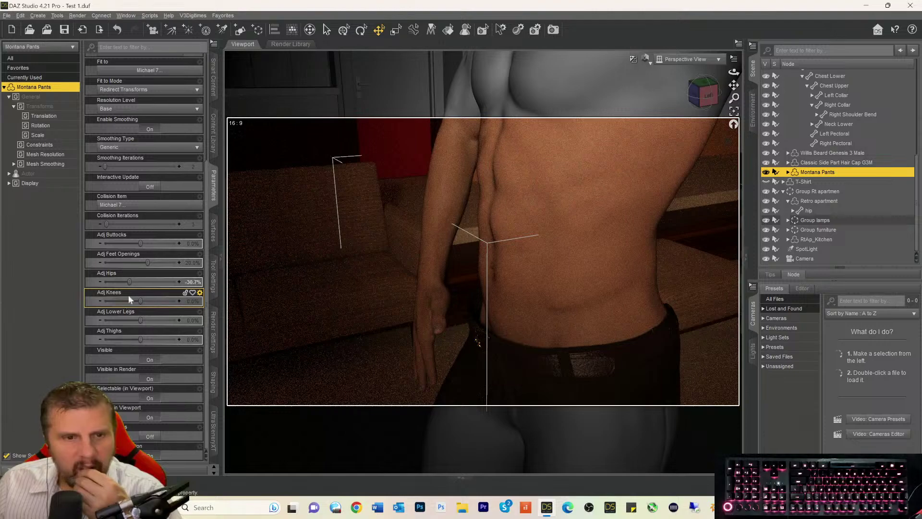
# - Set the pants' Collision Iterations to 20 and Adj Hips to about -42.7%, checking the fit around the waist
pyautogui.moveTo(128, 280); pyautogui.dragTo(114, 281)
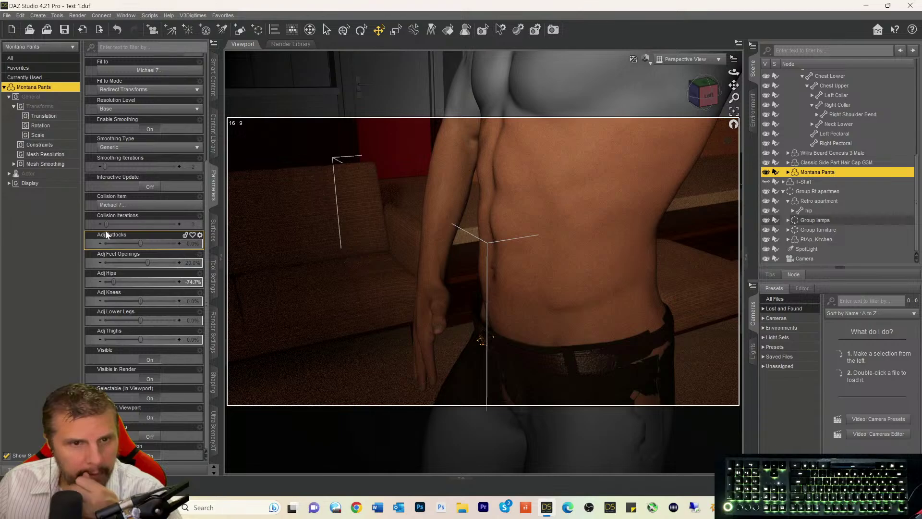
pyautogui.moveTo(107, 222); pyautogui.dragTo(117, 223)
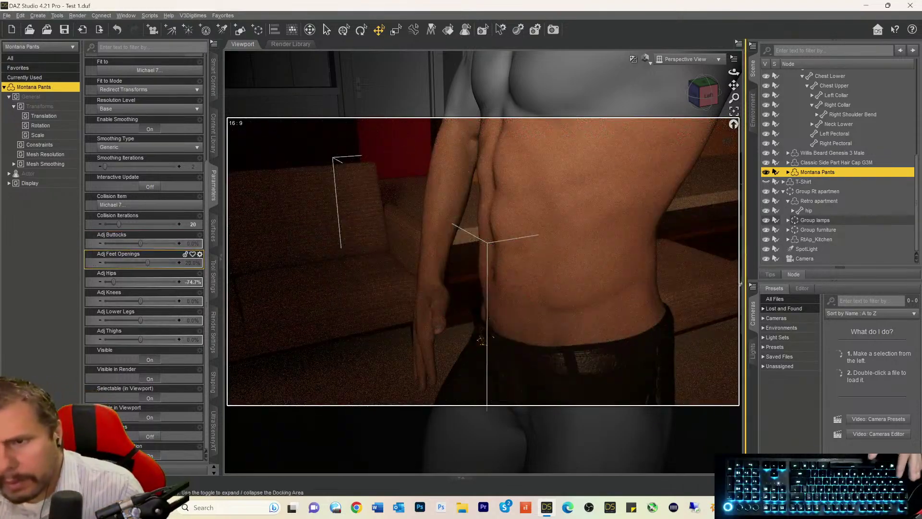
pyautogui.moveTo(734, 85); pyautogui.dragTo(680, 6)
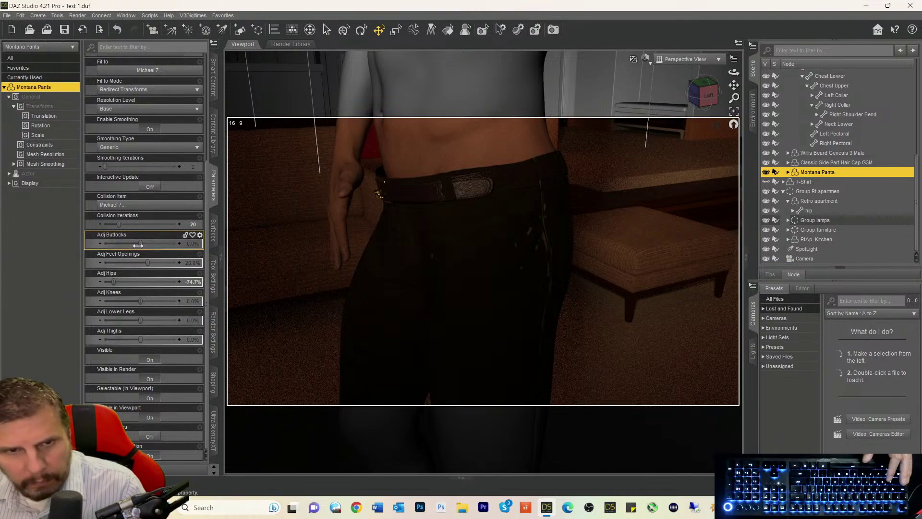
pyautogui.moveTo(114, 281); pyautogui.dragTo(438, 262)
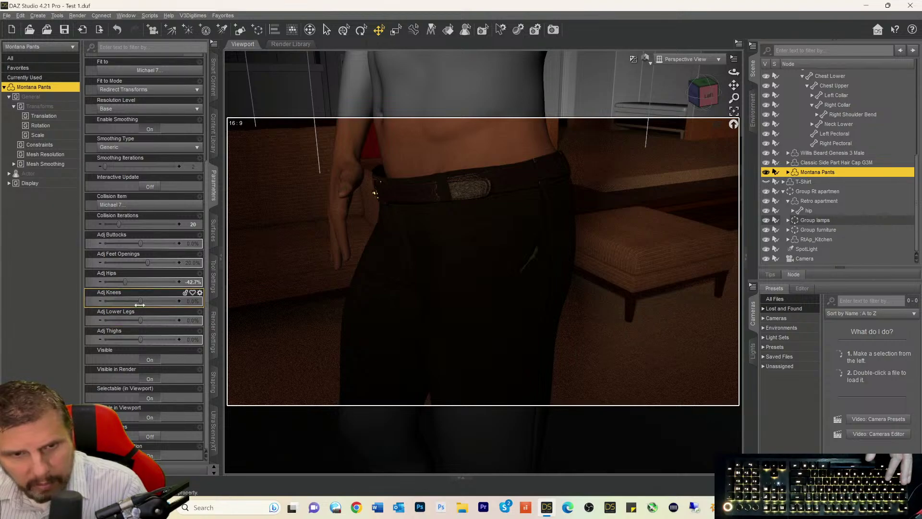
# - Set the Adj Thighs value of the Montana Pants to about -30.7%
pyautogui.moveTo(124, 282)
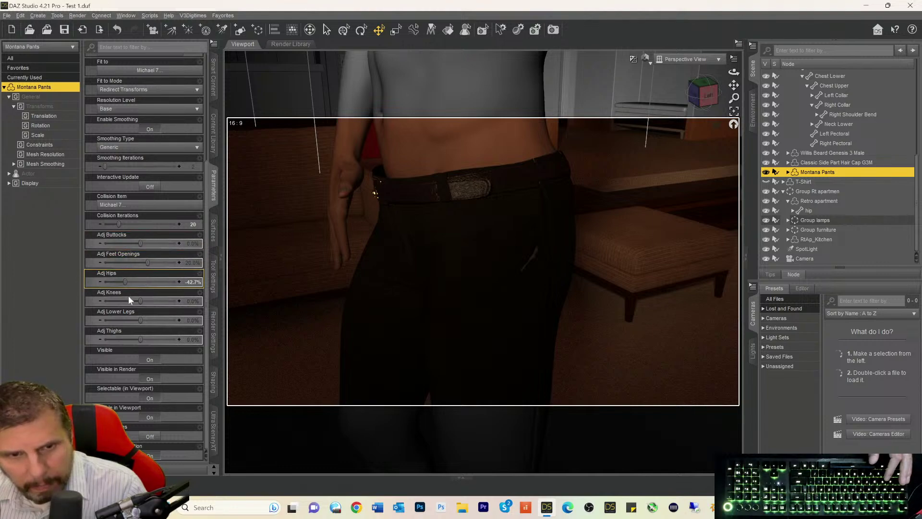
pyautogui.moveTo(140, 338)
pyautogui.mouseDown()
pyautogui.moveTo(160, 339)
pyautogui.moveTo(138, 339)
pyautogui.mouseUp()
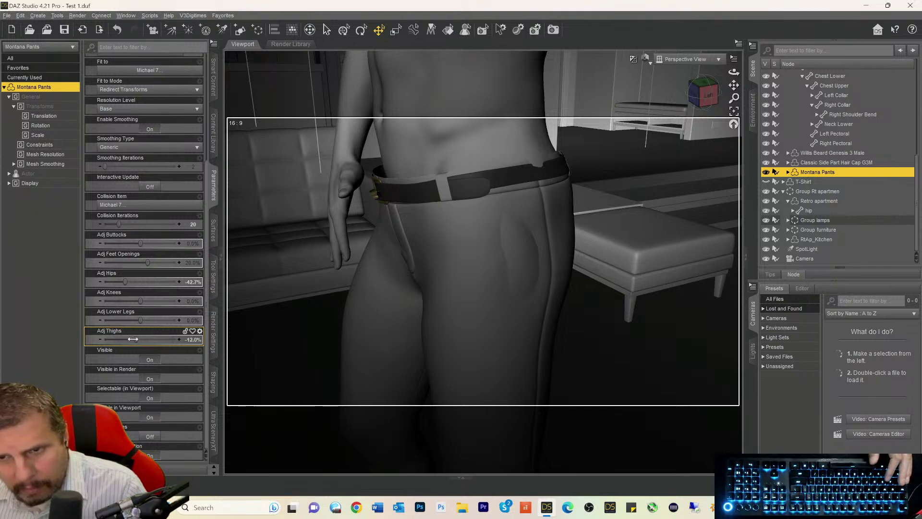
pyautogui.moveTo(131, 339); pyautogui.dragTo(128, 339)
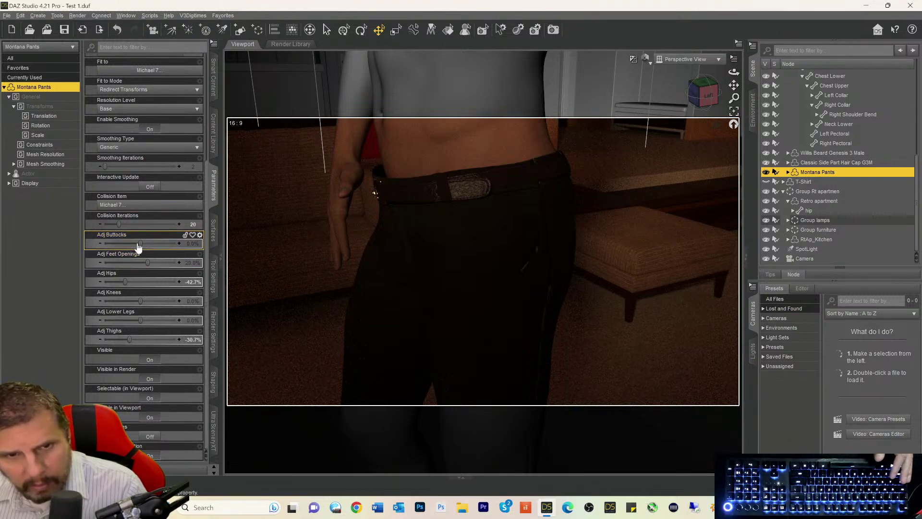
# - View the pants from behind, try Adj Thighs at -100% and undo that change
pyautogui.moveTo(734, 71); pyautogui.dragTo(712, 91)
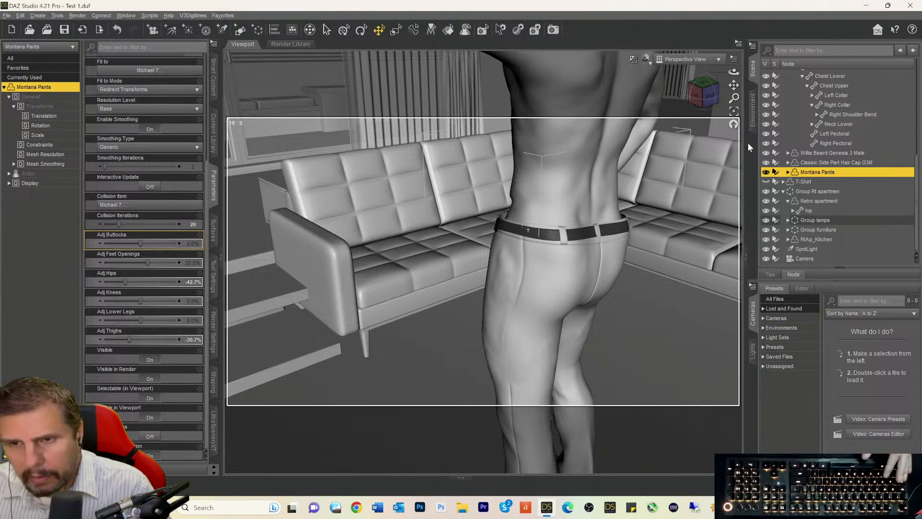
pyautogui.moveTo(704, 91)
pyautogui.mouseDown()
pyautogui.moveTo(703, 134)
pyautogui.moveTo(704, 96)
pyautogui.mouseUp()
pyautogui.moveTo(734, 72); pyautogui.dragTo(734, 48)
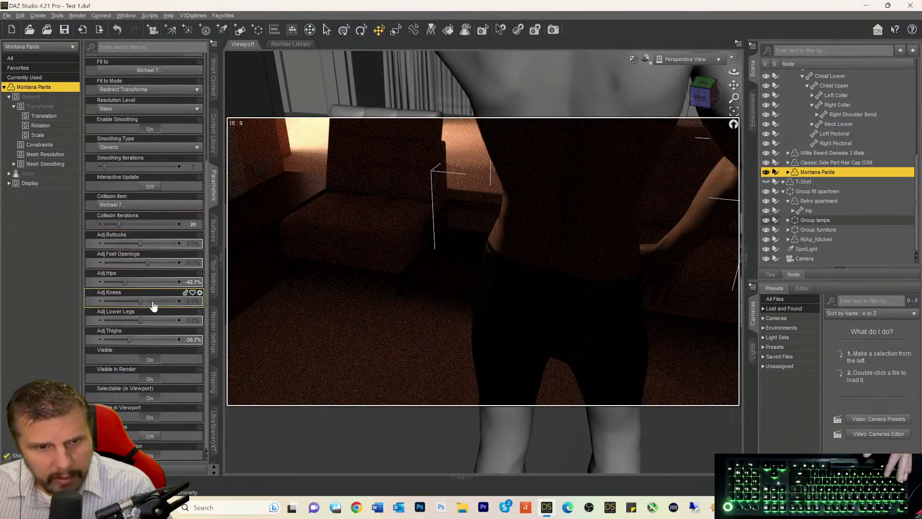
pyautogui.moveTo(128, 336); pyautogui.dragTo(87, 340)
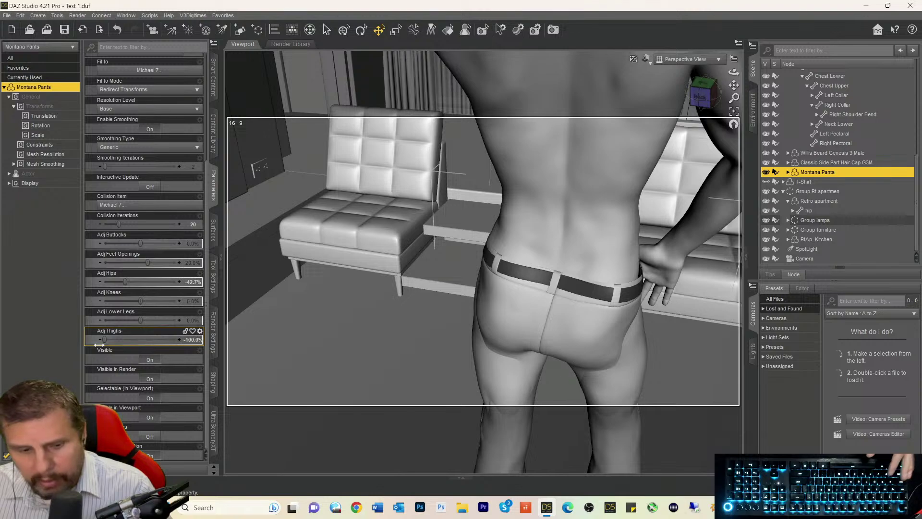
pyautogui.hotkey('ctrl', 'z')
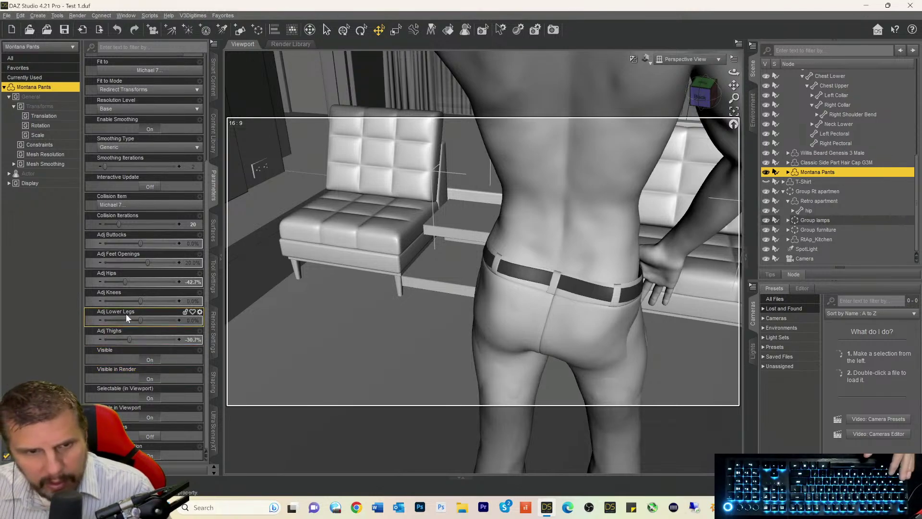
# - Set Adj Hips to -80%, then try Smoothing Iterations at 32 before setting it to 0 on the Montana Pants
pyautogui.moveTo(135, 284)
pyautogui.mouseDown()
pyautogui.moveTo(171, 292)
pyautogui.moveTo(115, 290)
pyautogui.mouseUp()
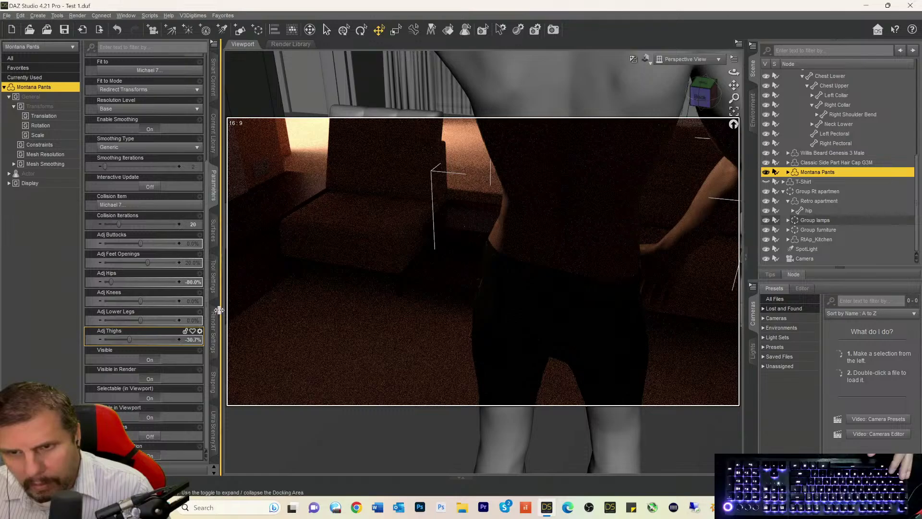
pyautogui.moveTo(702, 96); pyautogui.dragTo(739, 251)
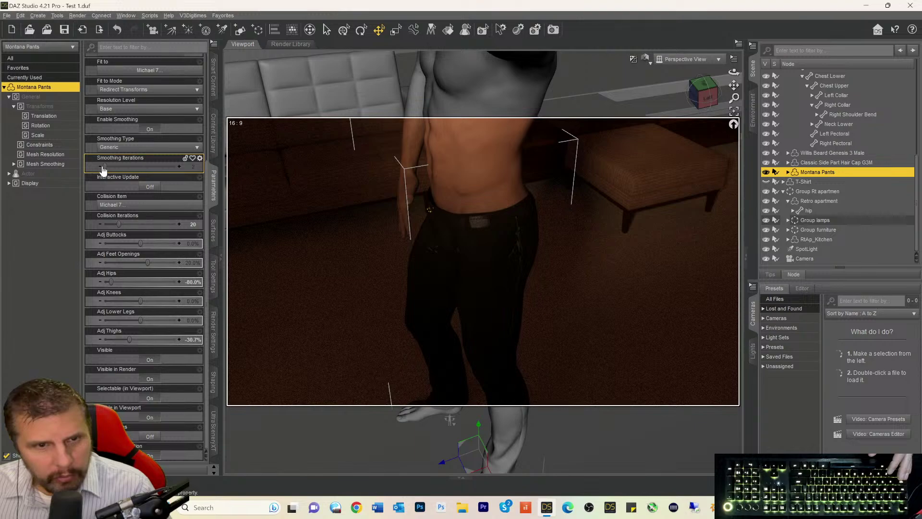
pyautogui.moveTo(103, 166); pyautogui.dragTo(110, 166)
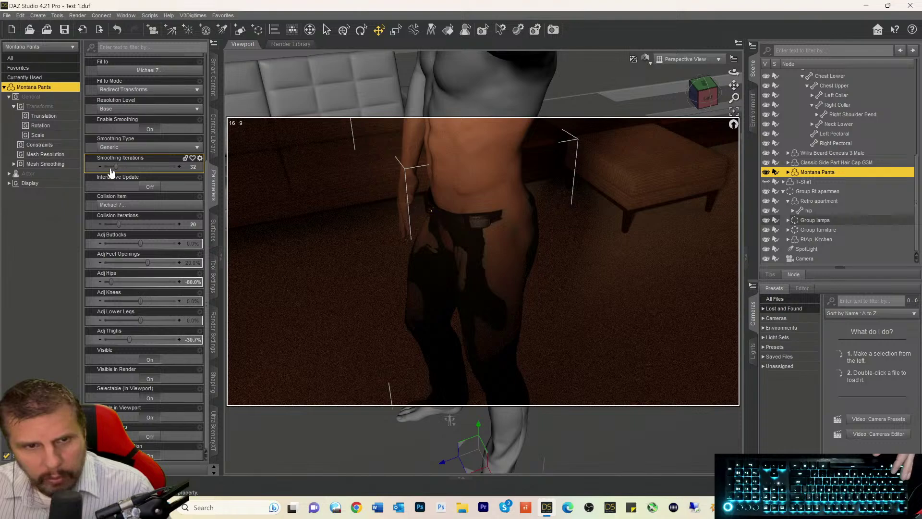
pyautogui.moveTo(116, 167); pyautogui.dragTo(92, 167)
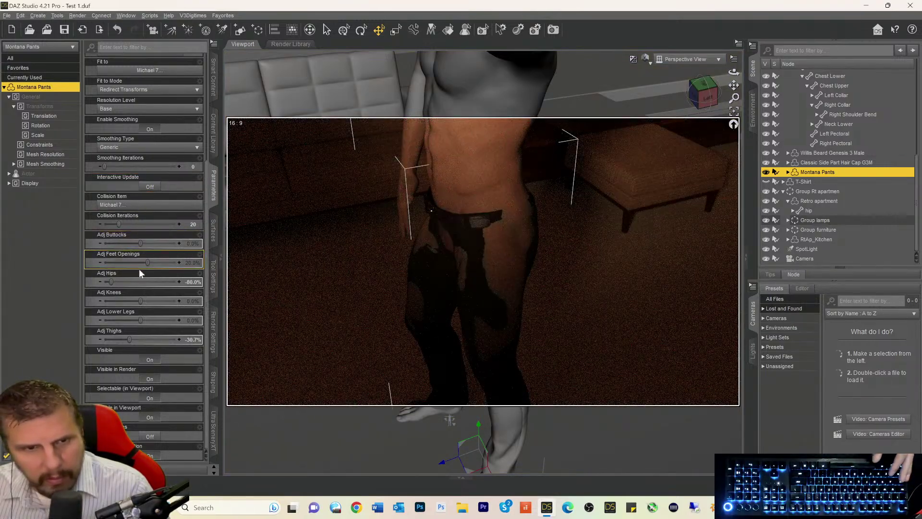
# - Set the pants' Adj Hips to about -69.3% and Collision Iterations to 25, with Smoothing Type set to Base Shape Matching
pyautogui.moveTo(111, 283); pyautogui.dragTo(115, 285)
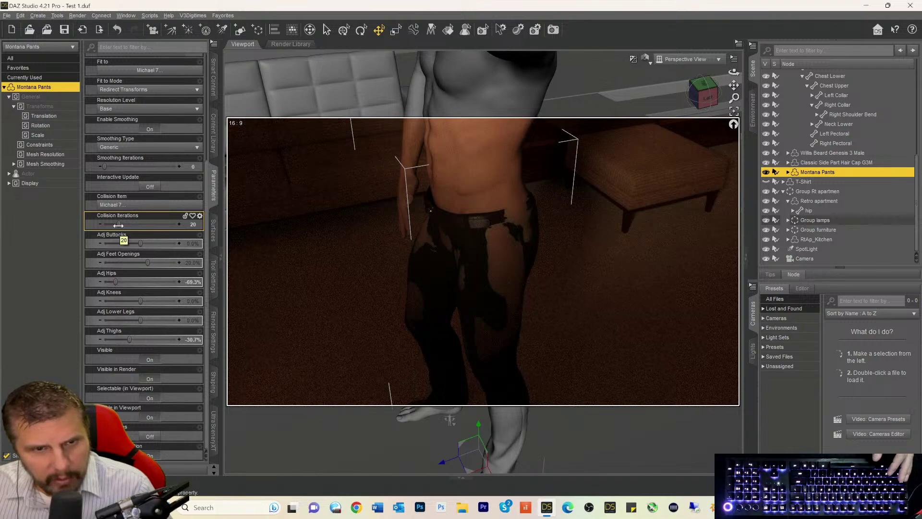
pyautogui.moveTo(118, 224); pyautogui.dragTo(122, 225)
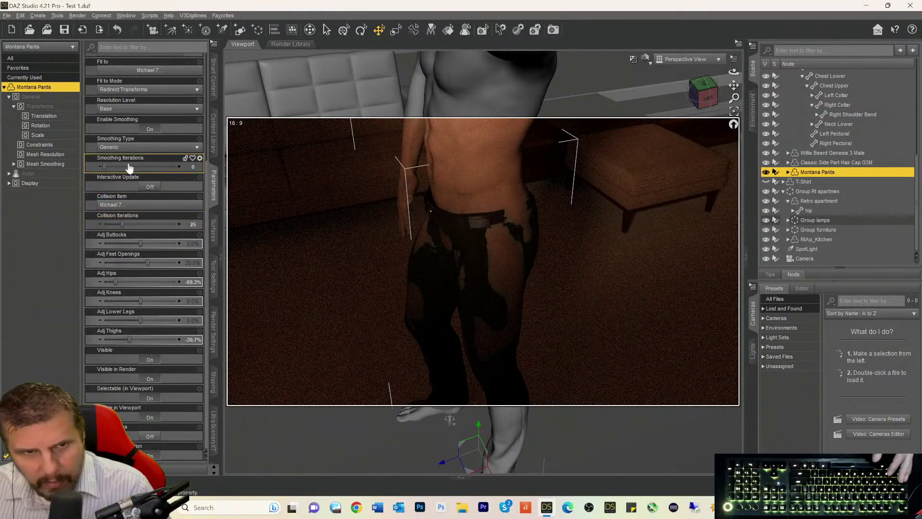
pyautogui.click(123, 147)
pyautogui.click(117, 158)
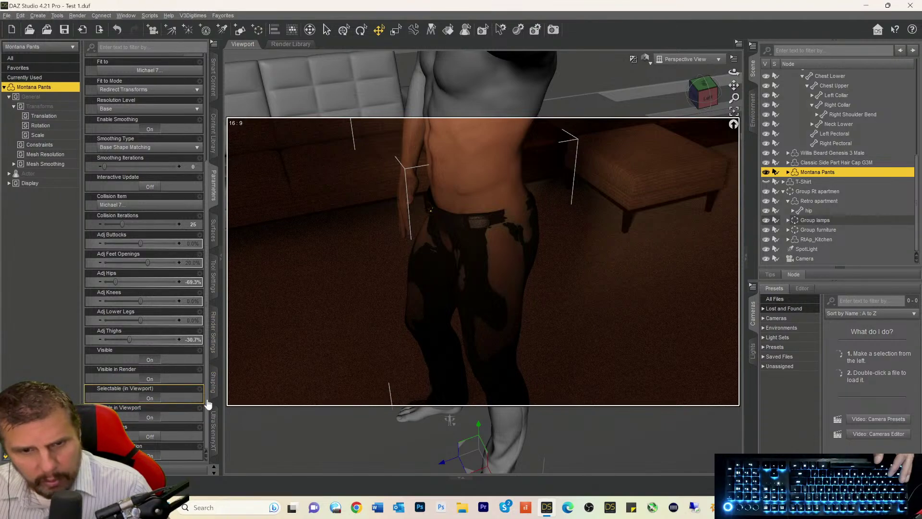
# - Use the Mesh Grabber in Face mode to select a face at the front hip of the pants and enlarge its falloff radius
pyautogui.scroll(-3, 212, 409)
pyautogui.scroll(-1, 213, 412)
pyautogui.click(213, 276)
pyautogui.click(82, 45)
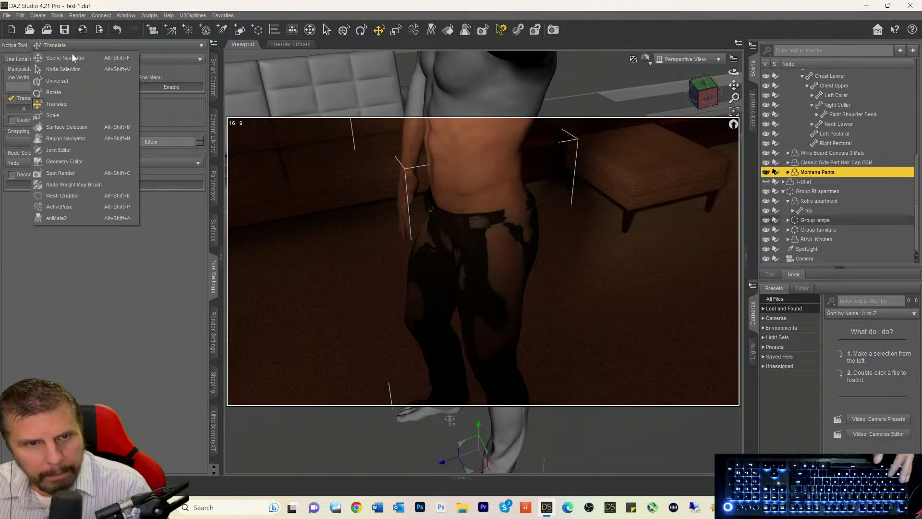
pyautogui.click(62, 195)
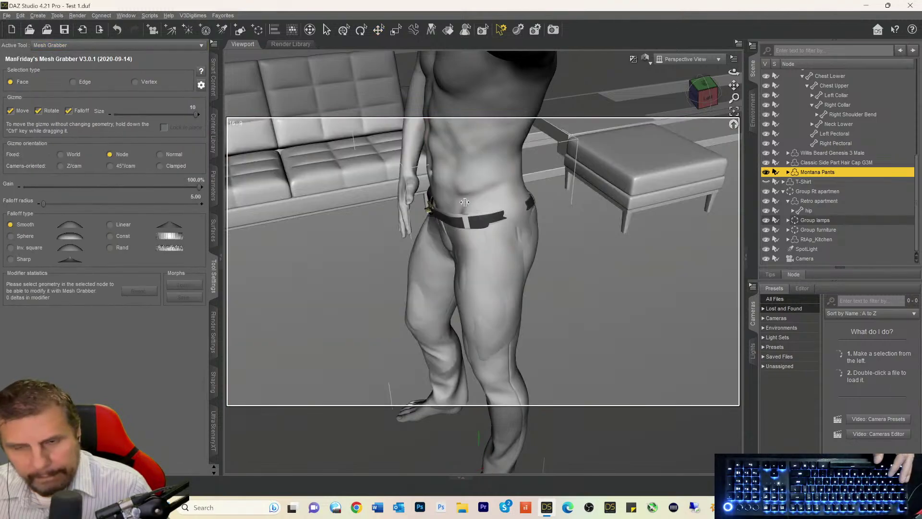
pyautogui.click(510, 223)
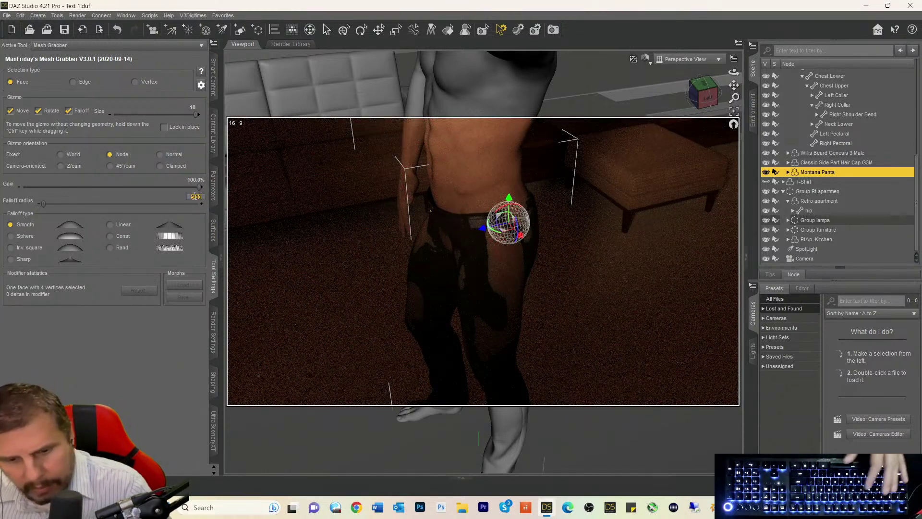
pyautogui.press('Return')
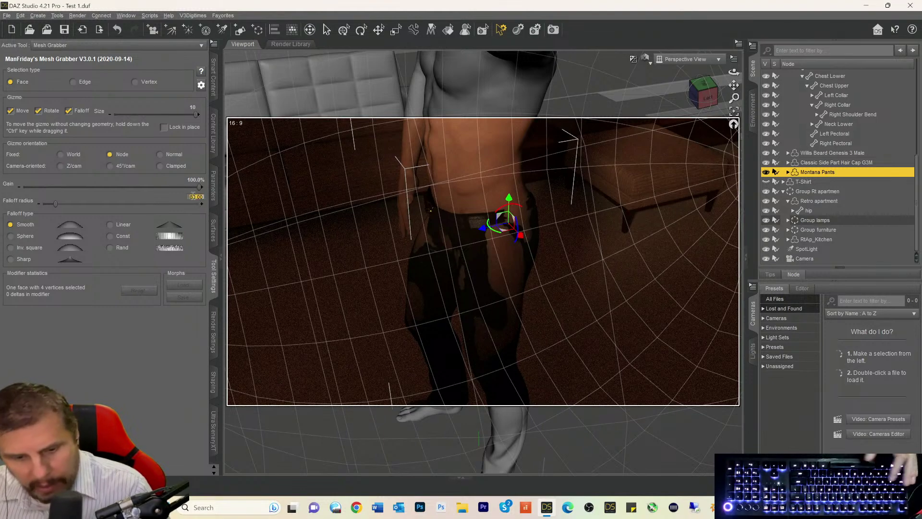
# - Set the Mesh Grabber falloff radius to 10 and pull the selected front-hip face of the pants forward over the skin
pyautogui.press('Return')
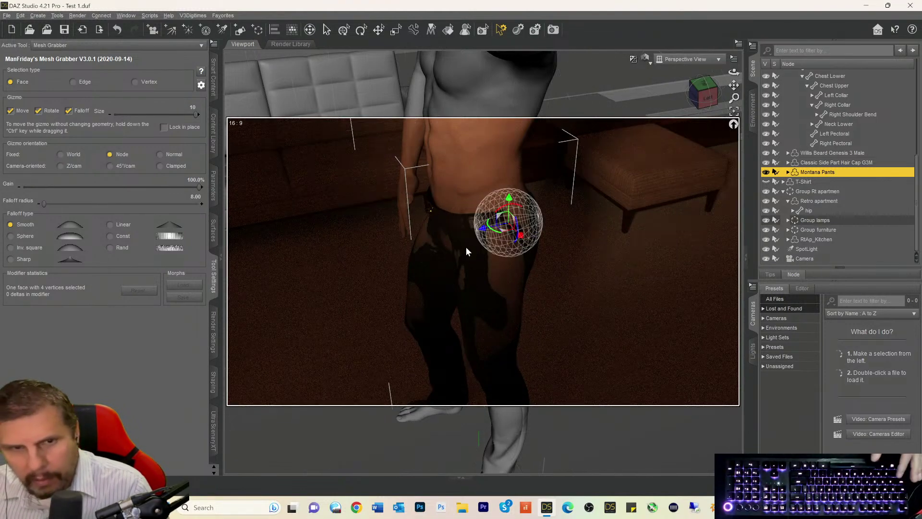
pyautogui.click(194, 197)
pyautogui.write('10')
pyautogui.press('Return')
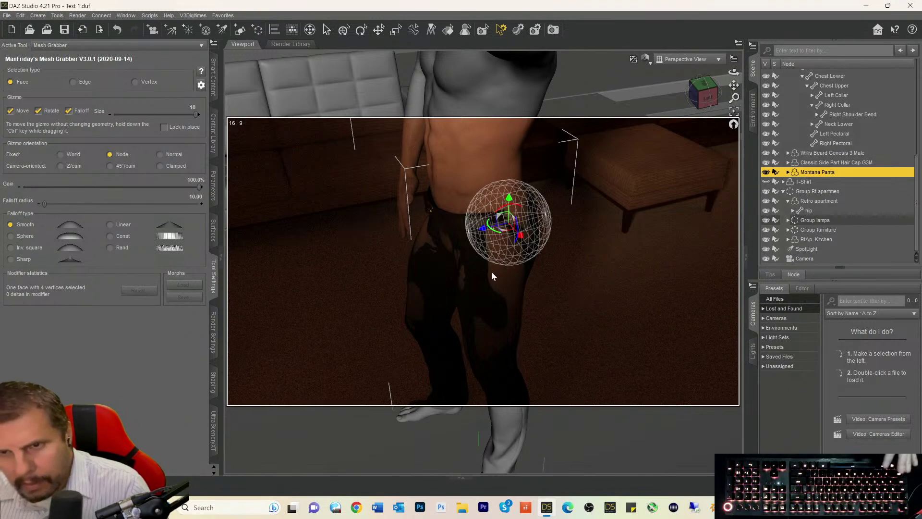
pyautogui.moveTo(519, 237); pyautogui.dragTo(520, 241)
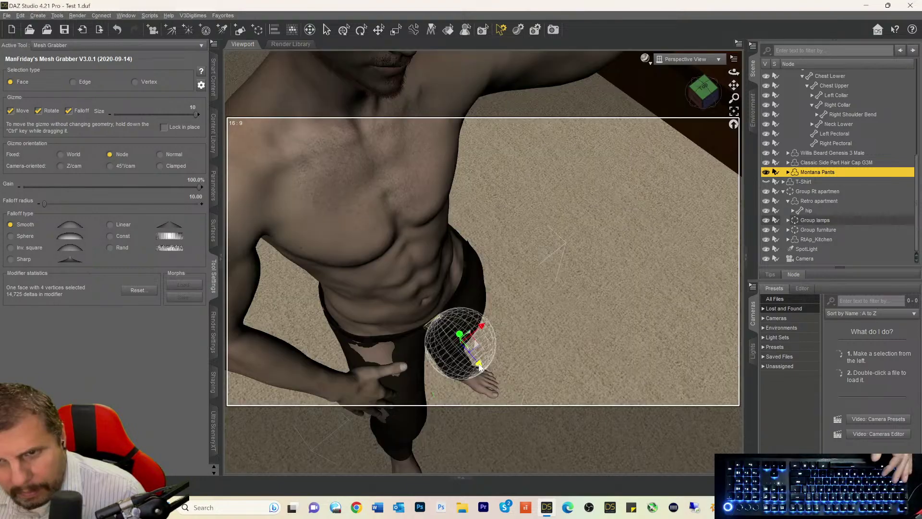
# - Select a pants face on the outer right thigh below the hand and pull it slightly outward
pyautogui.moveTo(734, 85); pyautogui.dragTo(737, 106)
pyautogui.click(447, 264)
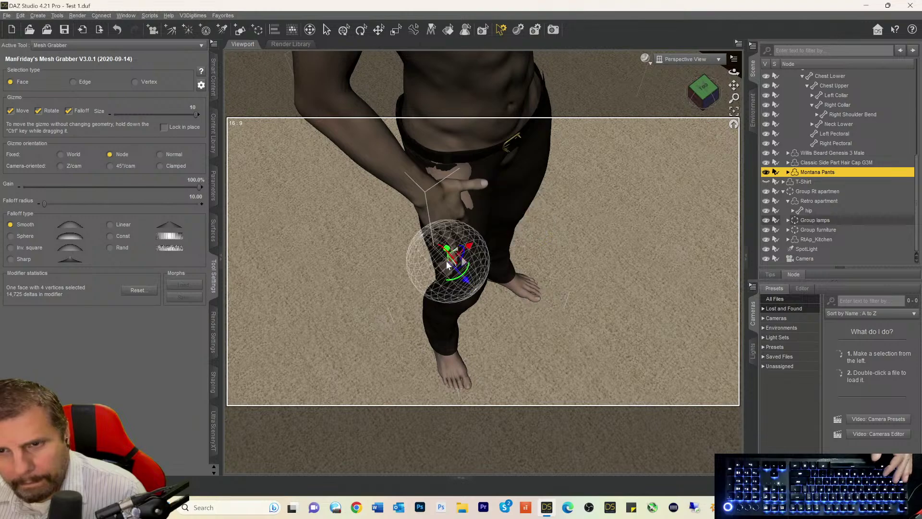
pyautogui.moveTo(467, 247); pyautogui.dragTo(465, 248)
# - Select a pants face at the right hip beside the wrist from behind and reduce the falloff radius to 5
pyautogui.moveTo(692, 96); pyautogui.dragTo(703, 115)
pyautogui.click(431, 229)
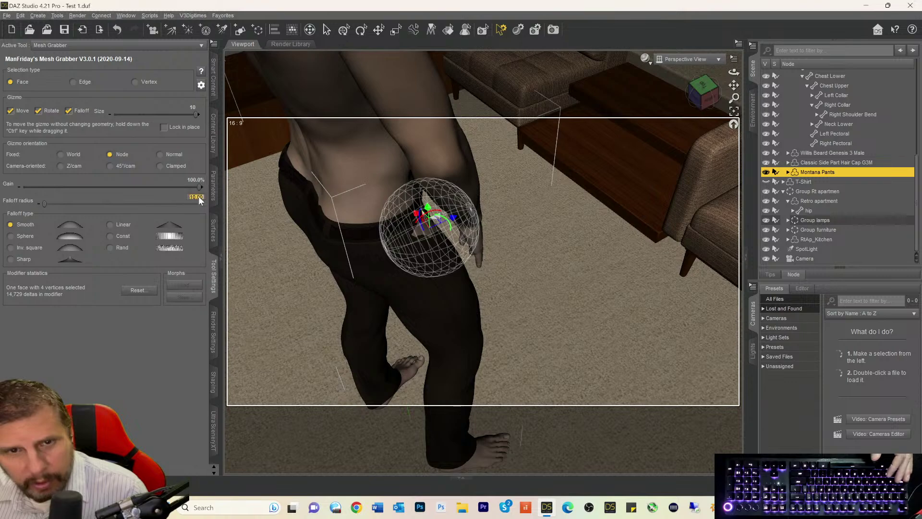
pyautogui.write('3')
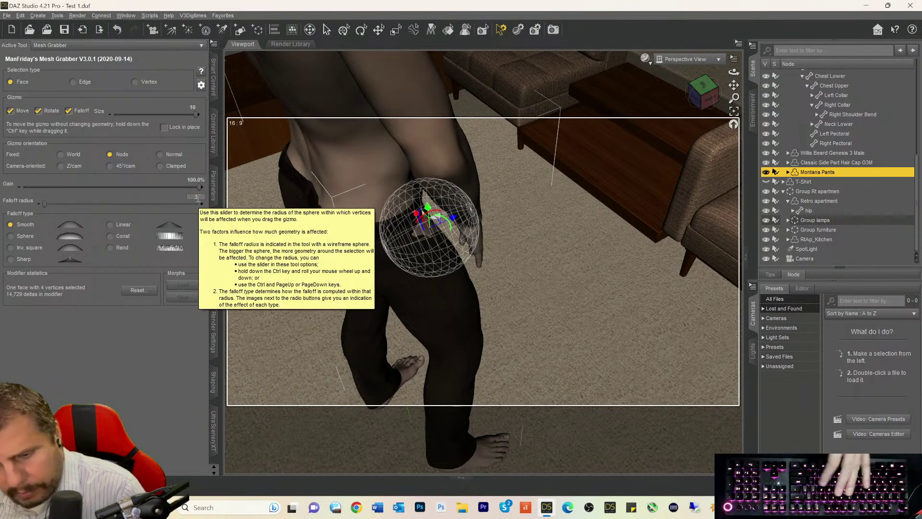
pyautogui.press('Return')
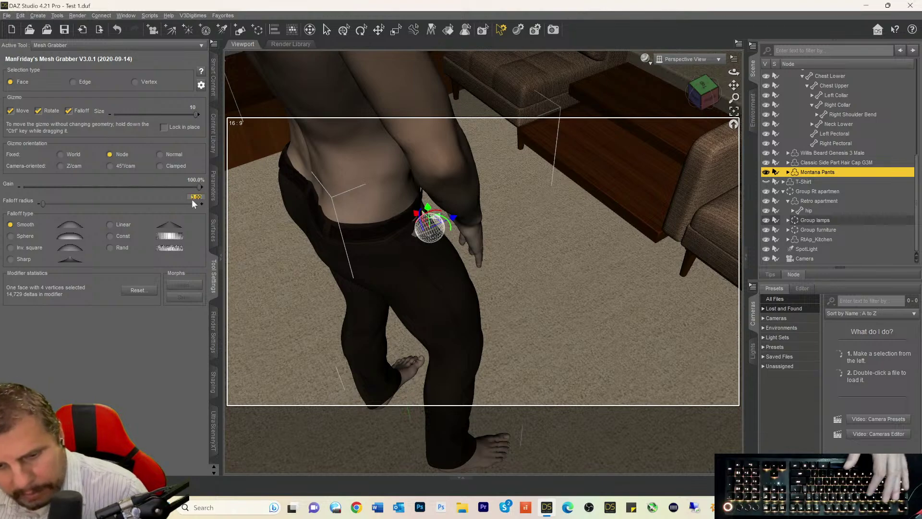
pyautogui.write('.50')
pyautogui.press('Return')
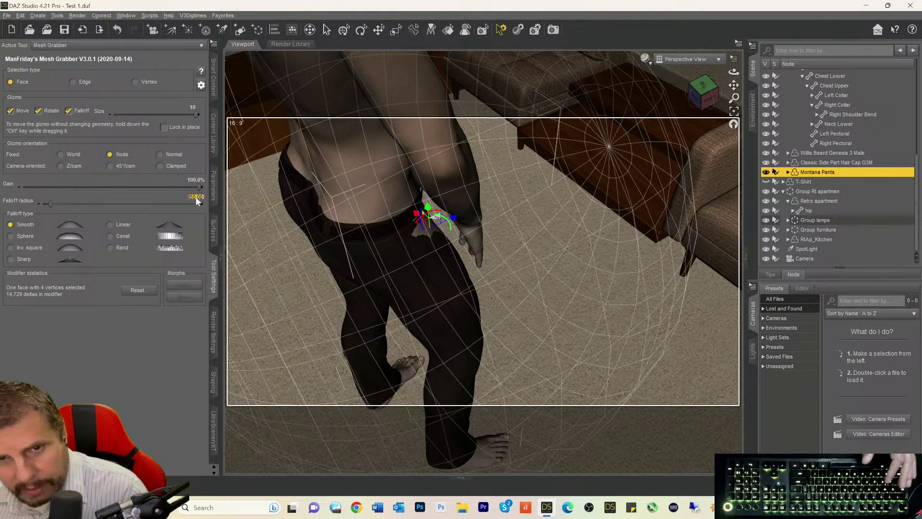
pyautogui.write('5')
pyautogui.press('Return')
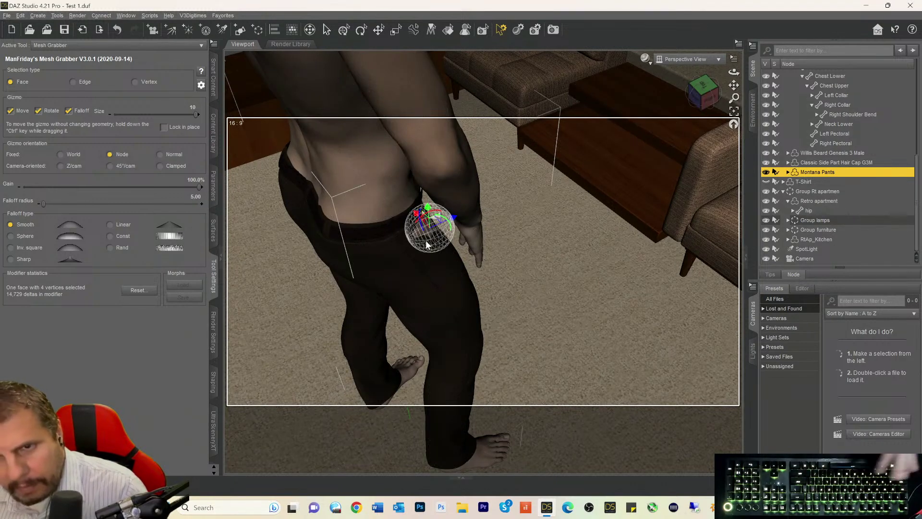
# - Try moving the selected right-hip face with the Mesh Grabber and undo the move
pyautogui.moveTo(453, 218); pyautogui.dragTo(422, 234)
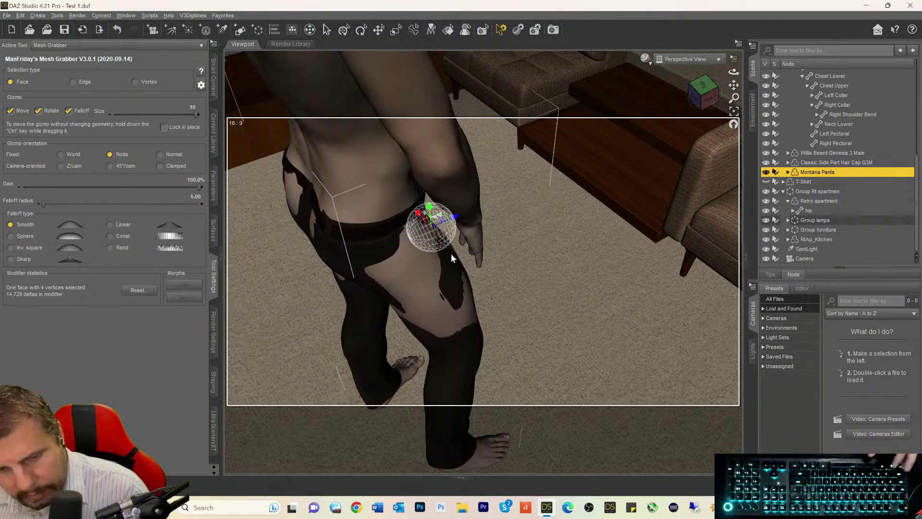
pyautogui.hotkey('ctrl', 'z')
pyautogui.hotkey('ctrl', 'z')
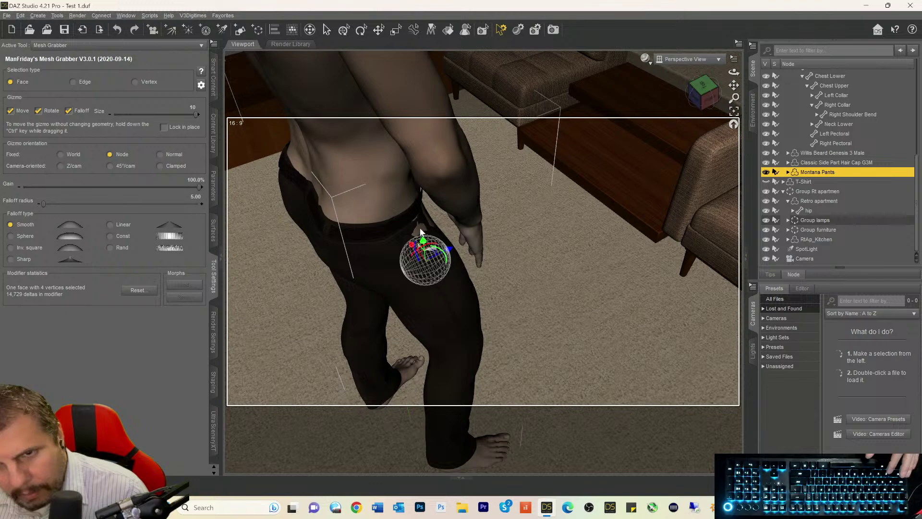
# - Adjust the pants faces around the right hip beside the hand to cover the exposed skin
pyautogui.click(419, 226)
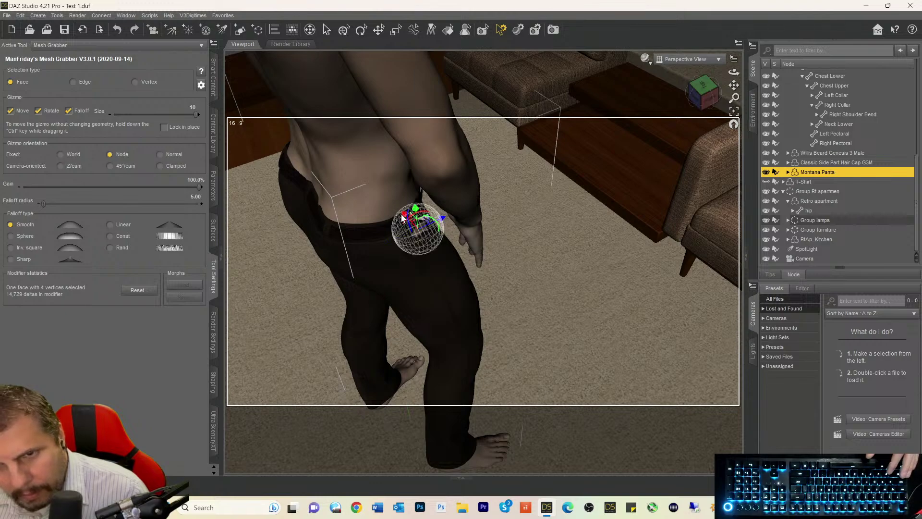
pyautogui.click(447, 243)
pyautogui.moveTo(734, 71); pyautogui.dragTo(687, 66)
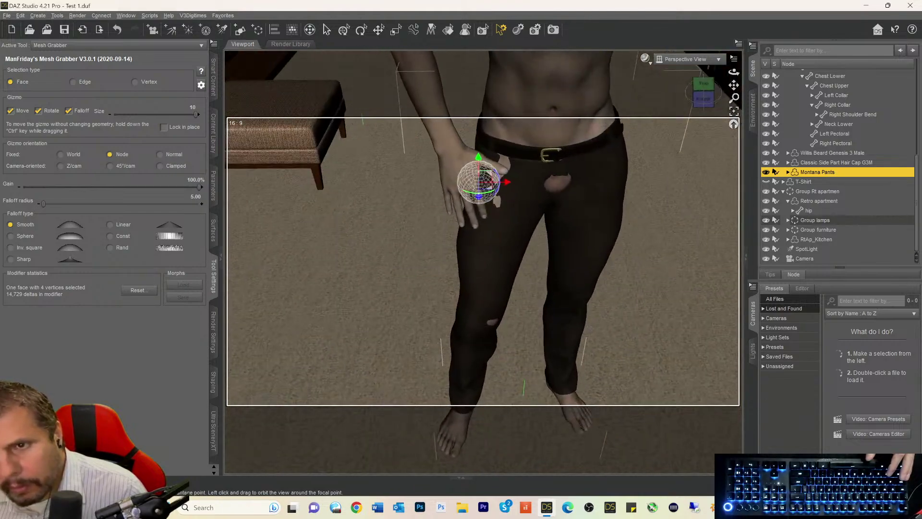
# - Pull the pants faces at the crotch and around the right front pocket forward until they cover the exposed skin
pyautogui.click(564, 187)
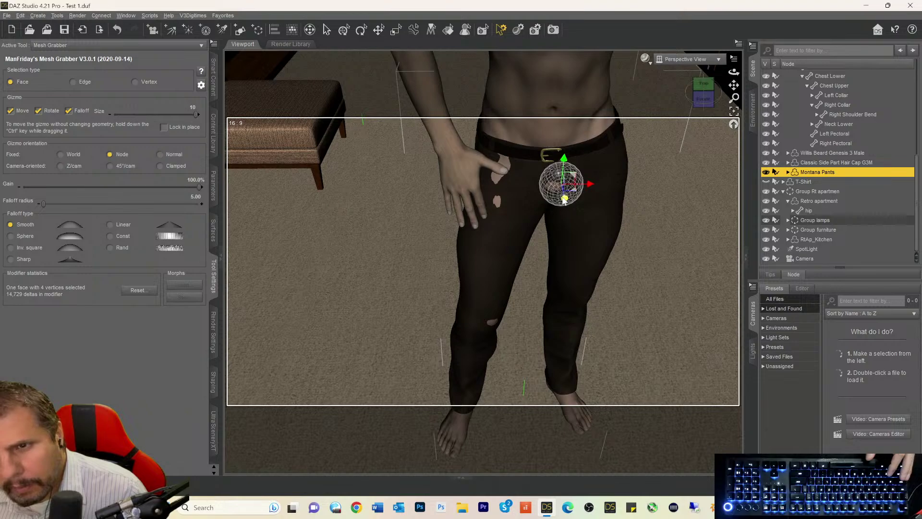
pyautogui.click(513, 178)
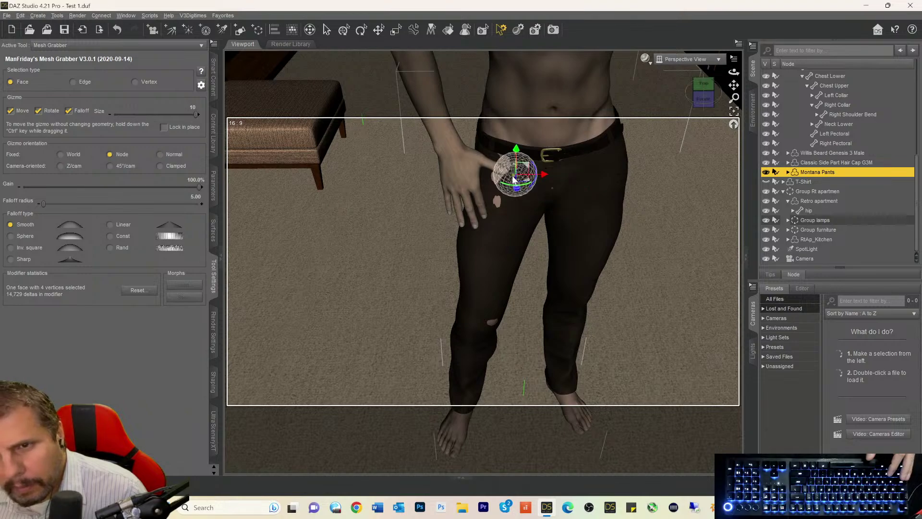
pyautogui.click(496, 181)
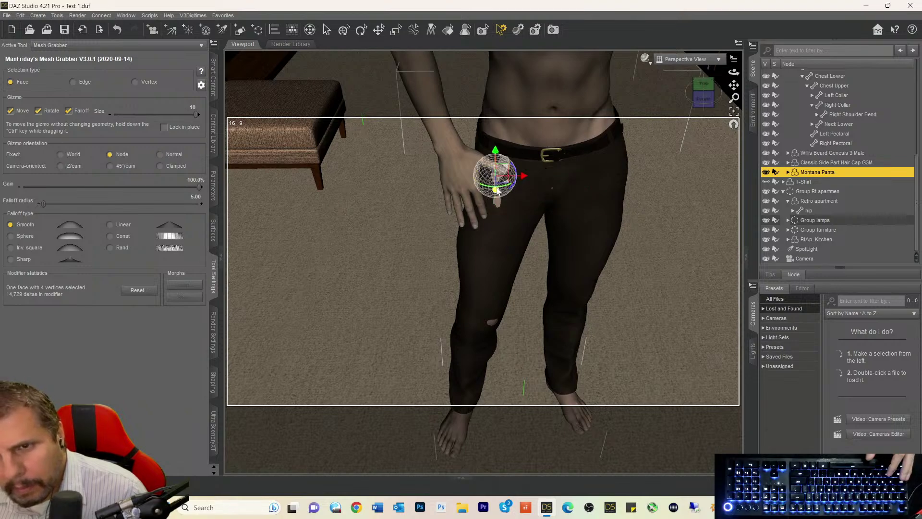
pyautogui.click(508, 160)
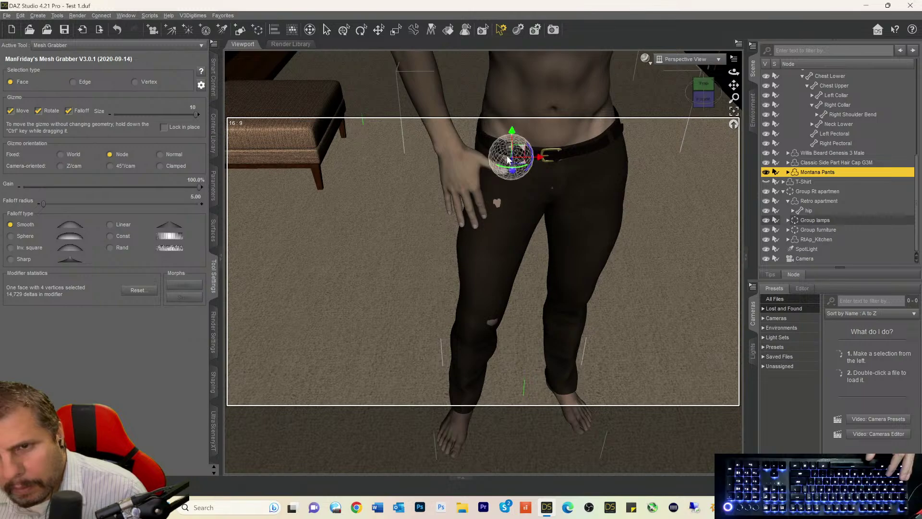
pyautogui.click(499, 198)
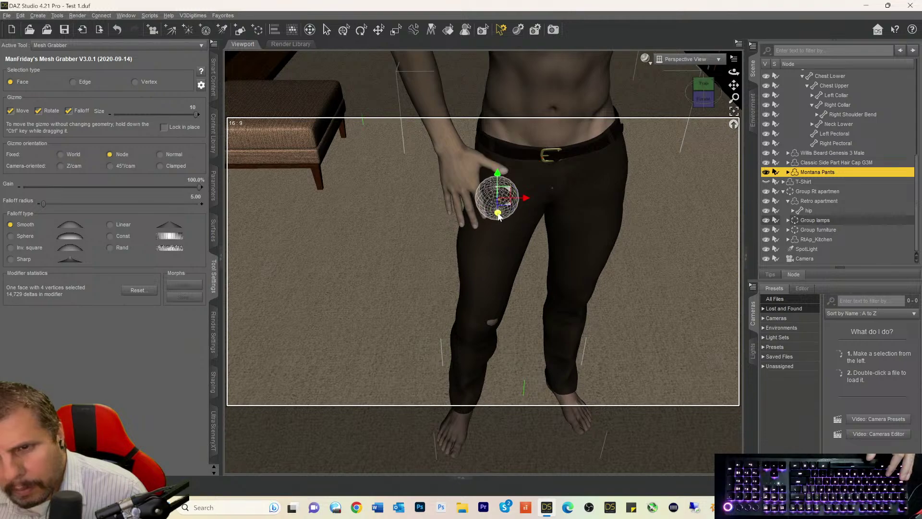
pyautogui.click(551, 189)
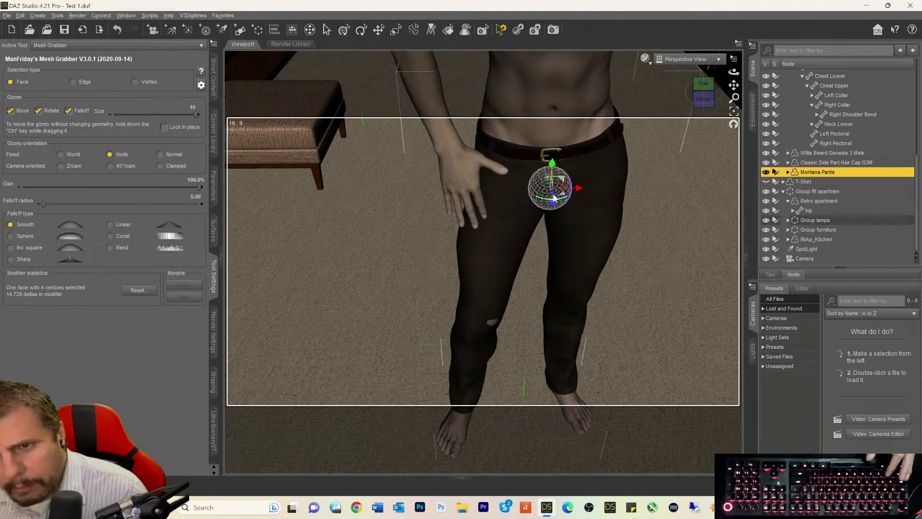
pyautogui.moveTo(553, 207); pyautogui.dragTo(553, 208)
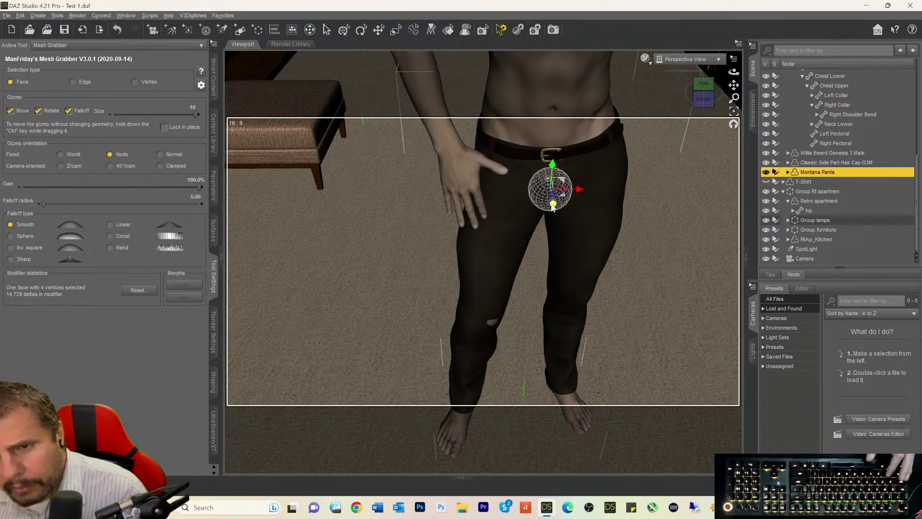
# - Pull the right knee face of the pants forward over the skin and select faces on the thigh above it
pyautogui.click(491, 326)
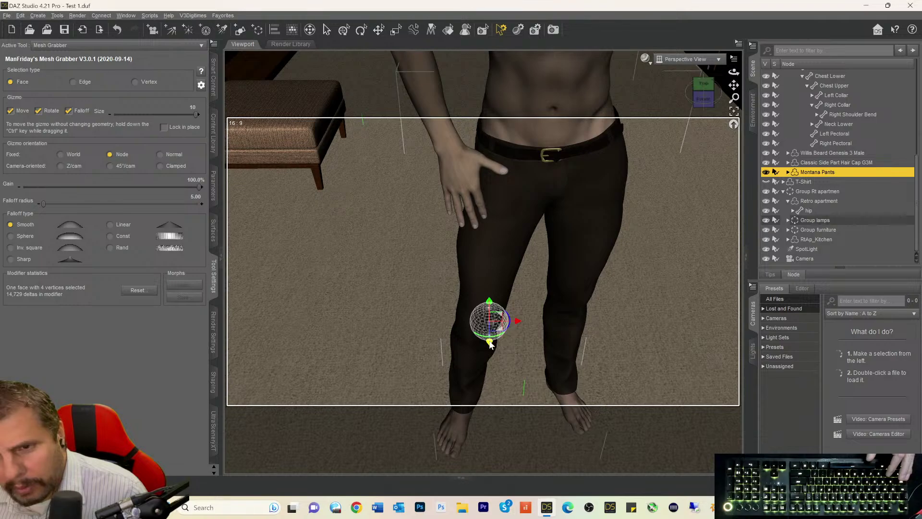
pyautogui.moveTo(499, 328); pyautogui.dragTo(498, 332)
pyautogui.keyDown('shift'); pyautogui.click(503, 266); pyautogui.keyUp('shift')
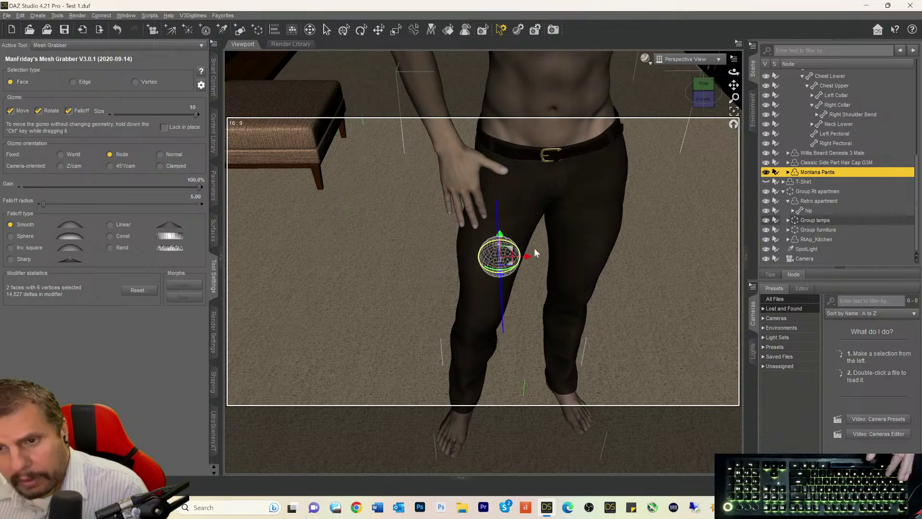
# - Select faces along the right half of the rear waistband and push them in toward the lower back
pyautogui.moveTo(703, 96); pyautogui.dragTo(612, 130)
pyautogui.moveTo(630, 242); pyautogui.dragTo(631, 247)
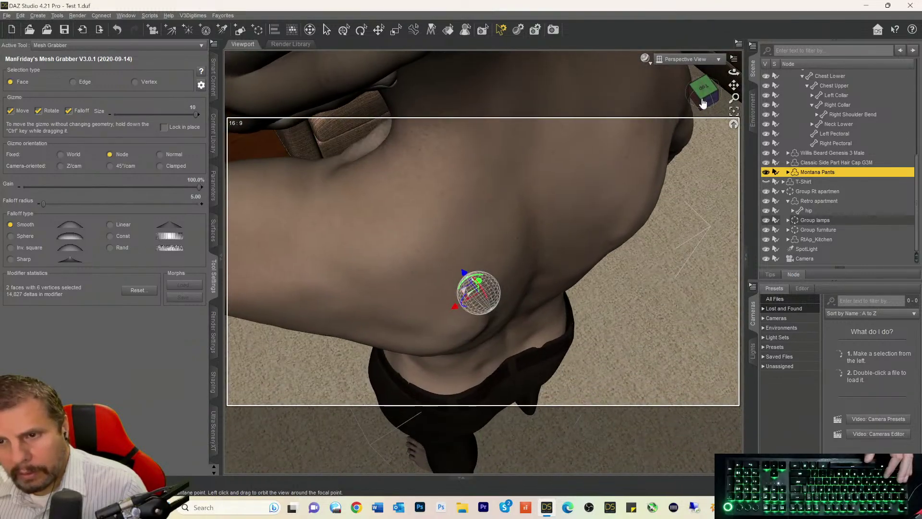
pyautogui.click(573, 338)
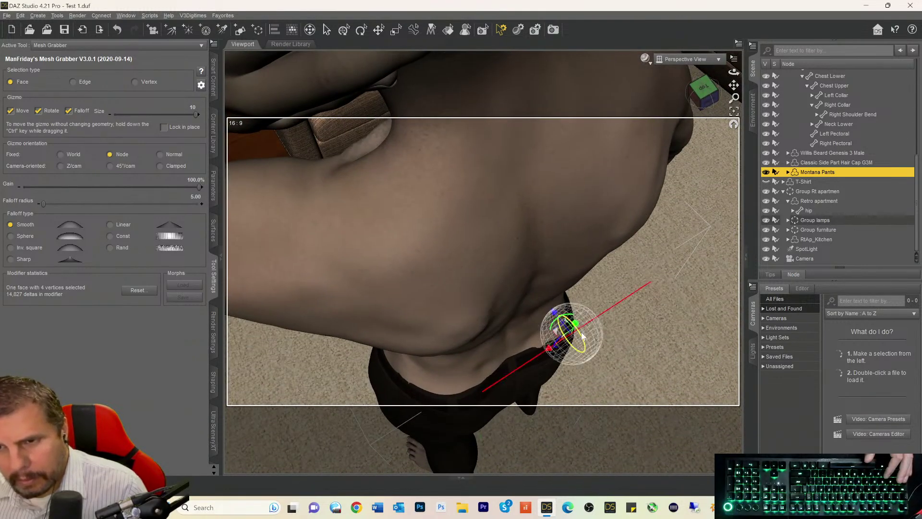
pyautogui.moveTo(555, 315); pyautogui.dragTo(554, 312)
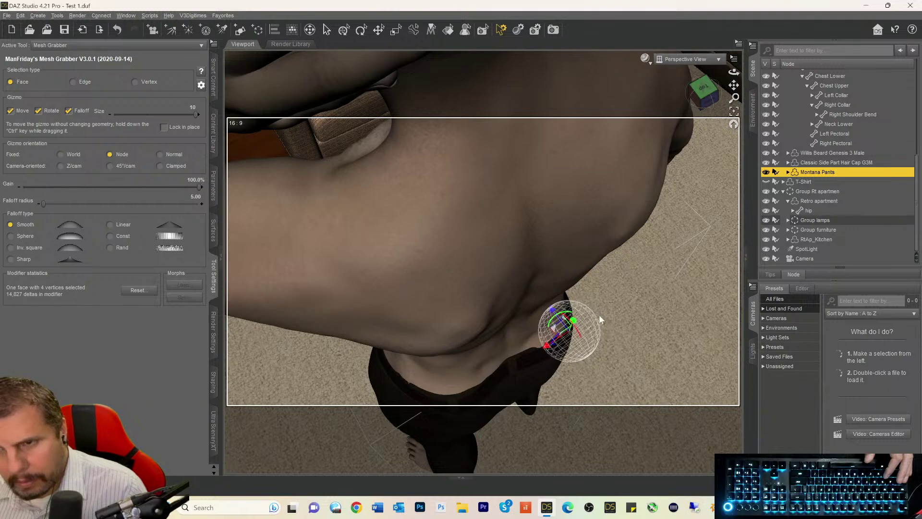
pyautogui.moveTo(734, 71)
pyautogui.mouseDown()
pyautogui.moveTo(726, 67)
pyautogui.moveTo(735, 66)
pyautogui.mouseUp()
pyautogui.click(478, 310)
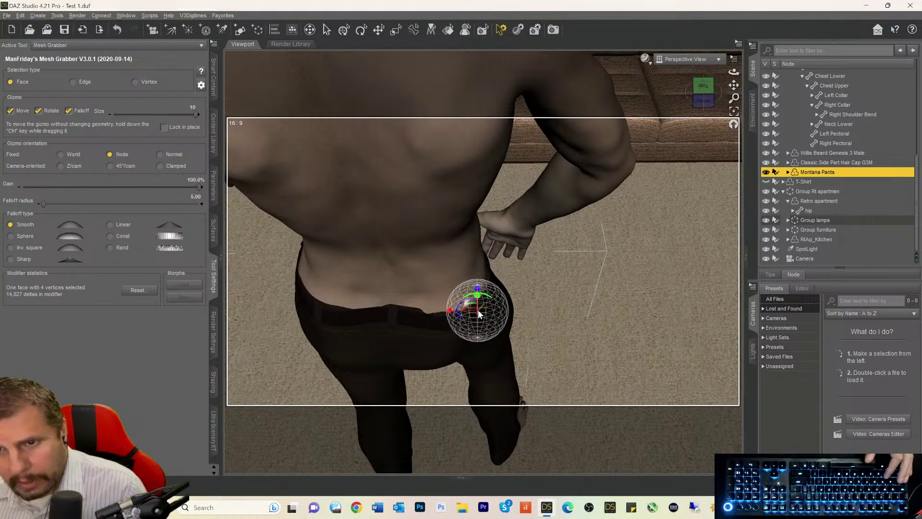
pyautogui.moveTo(478, 289); pyautogui.dragTo(477, 287)
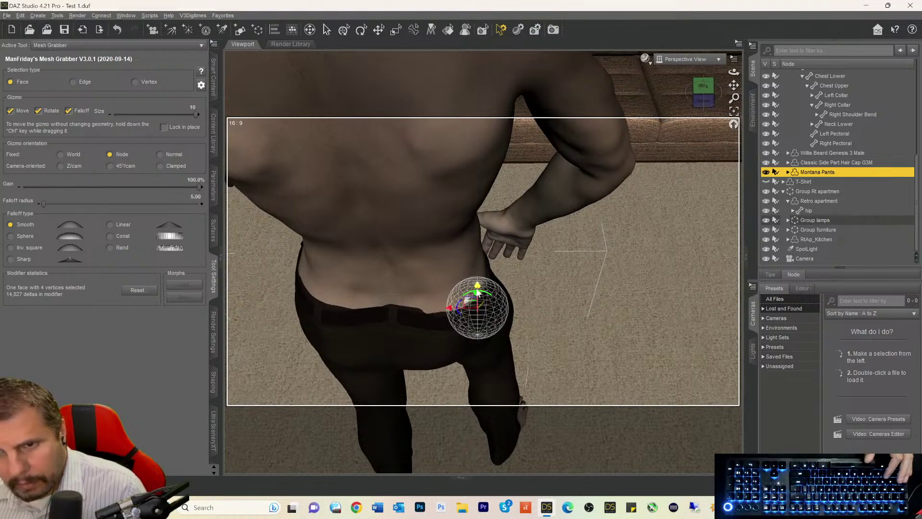
pyautogui.click(429, 319)
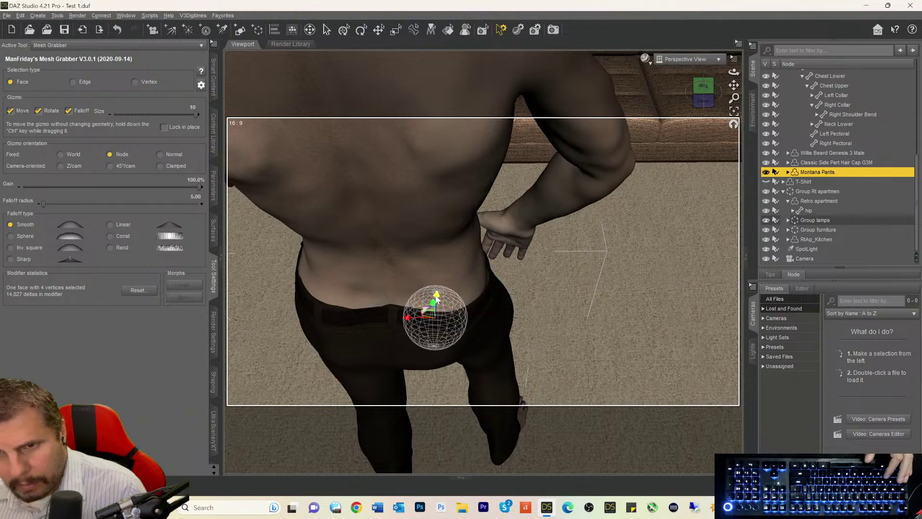
# - Push the left rear waistband faces toward the back and pull the right side of the waistband in against the waist
pyautogui.click(315, 309)
pyautogui.moveTo(321, 292); pyautogui.dragTo(326, 286)
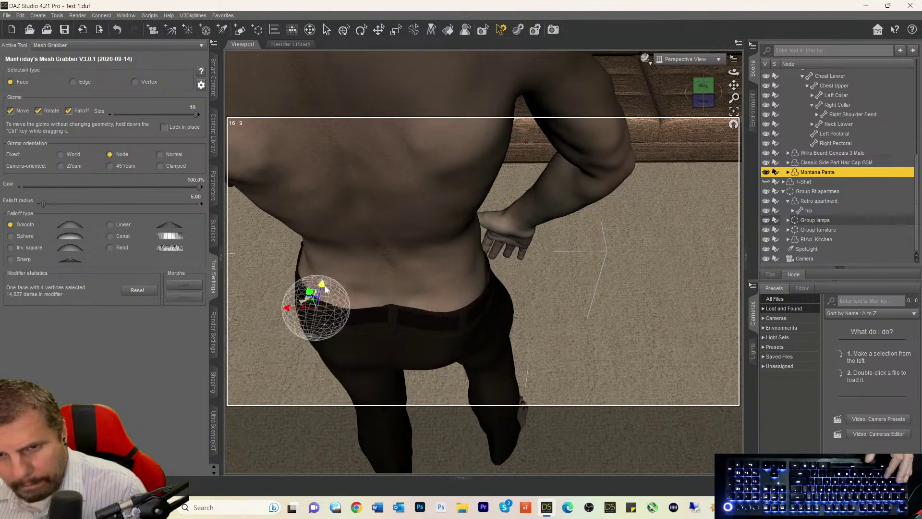
pyautogui.click(344, 318)
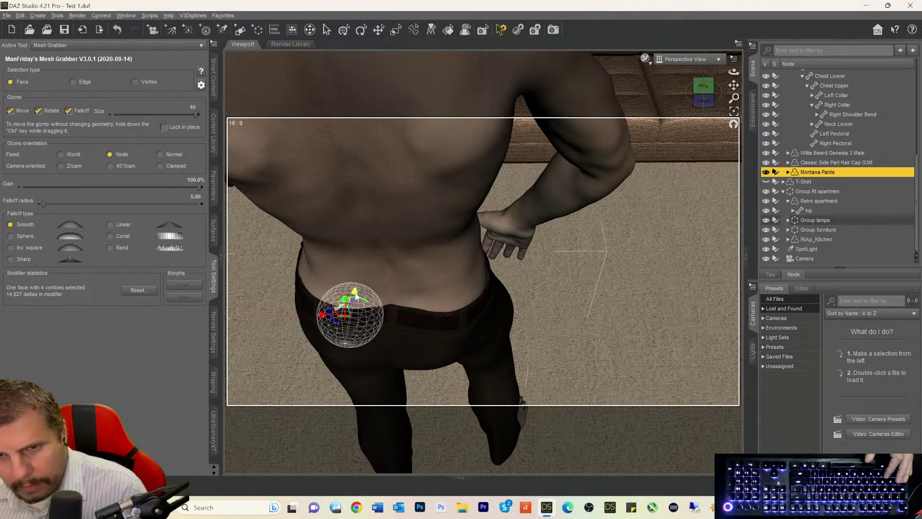
pyautogui.moveTo(356, 294); pyautogui.dragTo(354, 296)
pyautogui.click(490, 281)
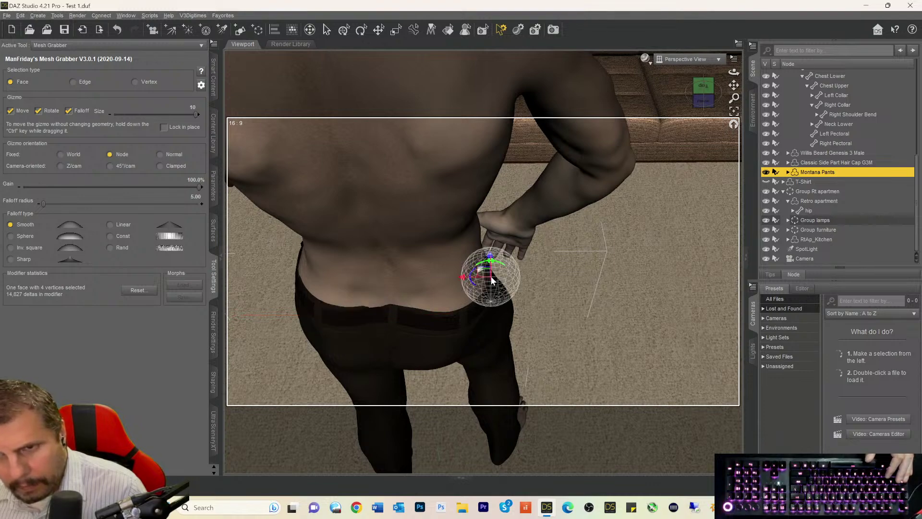
pyautogui.moveTo(476, 270); pyautogui.dragTo(463, 277)
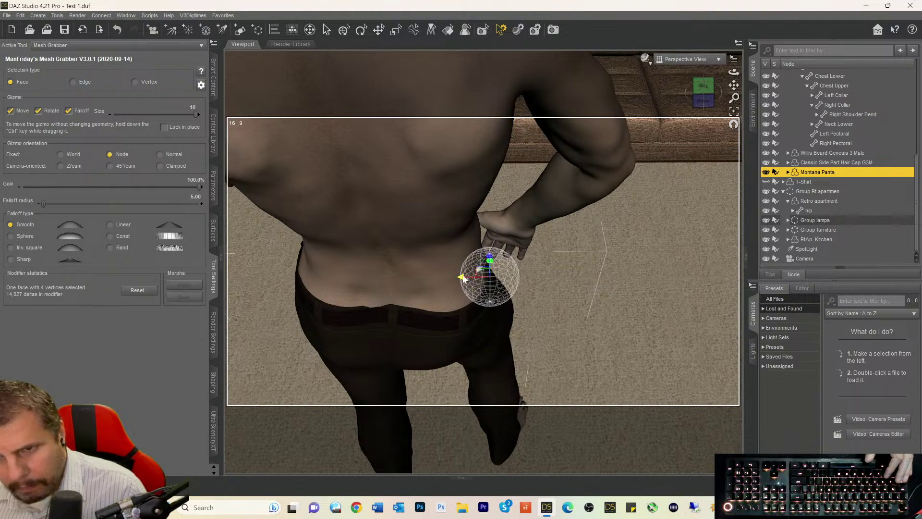
# - Leave the Mesh Grabber, switch the viewport to the Camera view and make the T-Shirt visible
pyautogui.moveTo(701, 94)
pyautogui.mouseDown()
pyautogui.moveTo(668, 67)
pyautogui.moveTo(595, 70)
pyautogui.moveTo(692, 108)
pyautogui.moveTo(678, 81)
pyautogui.moveTo(658, 77)
pyautogui.moveTo(721, 97)
pyautogui.moveTo(758, 95)
pyautogui.moveTo(701, 99)
pyautogui.moveTo(706, 108)
pyautogui.mouseUp()
pyautogui.scroll(-4, 681, 134)
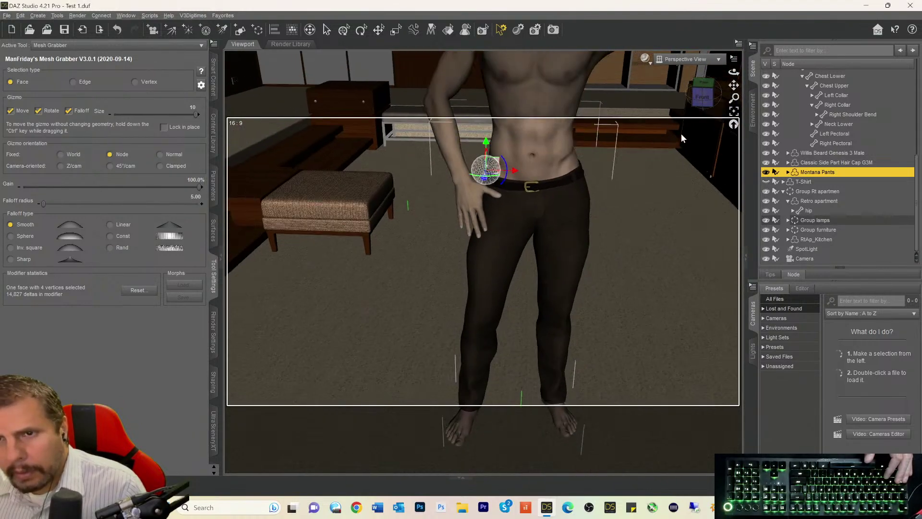
pyautogui.click(380, 30)
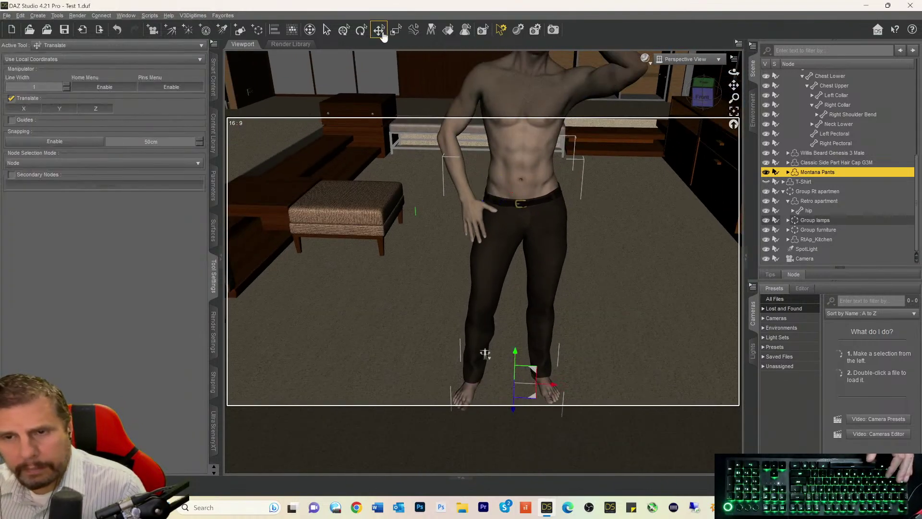
pyautogui.click(674, 59)
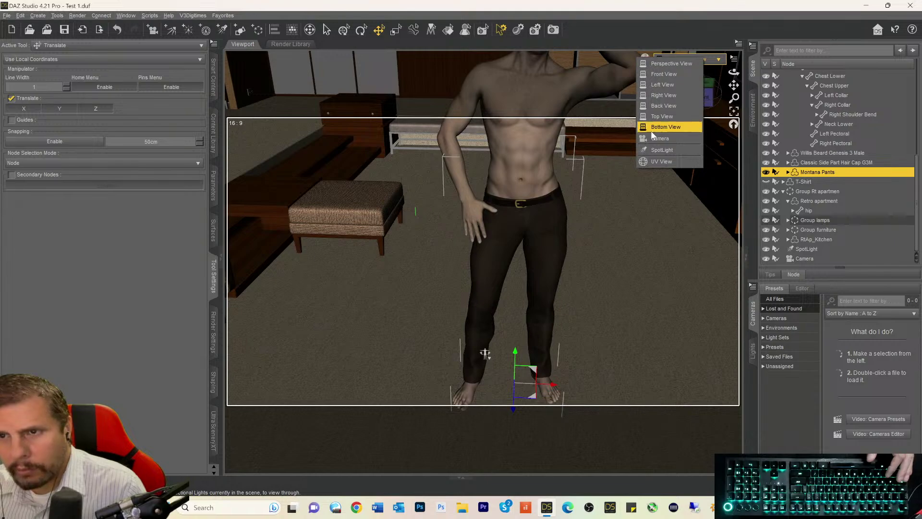
pyautogui.click(653, 139)
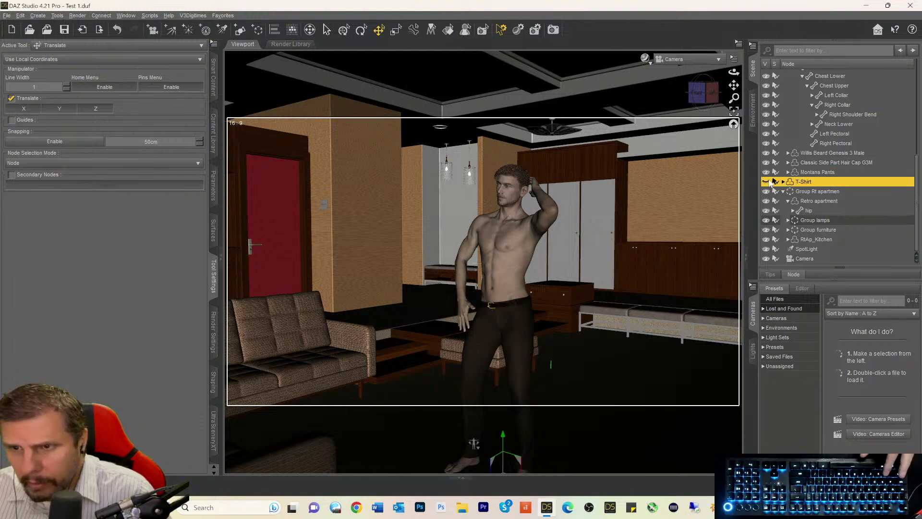
pyautogui.click(767, 182)
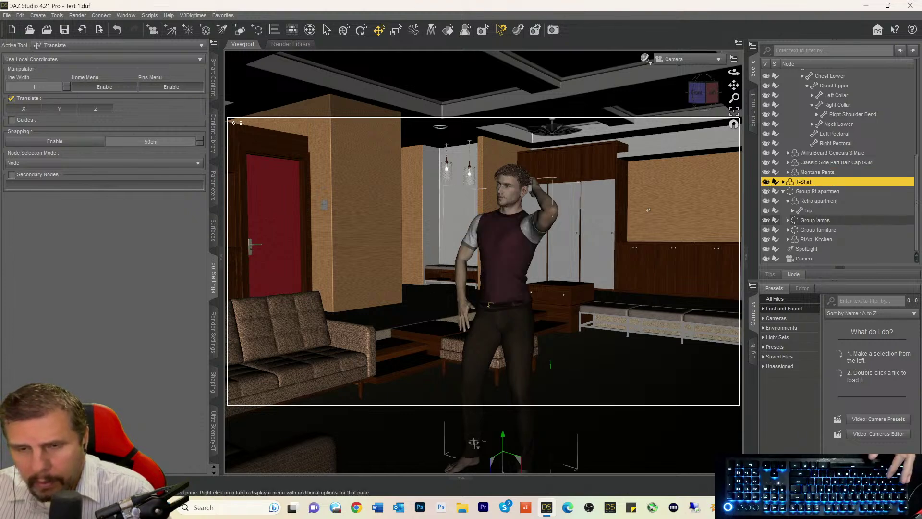
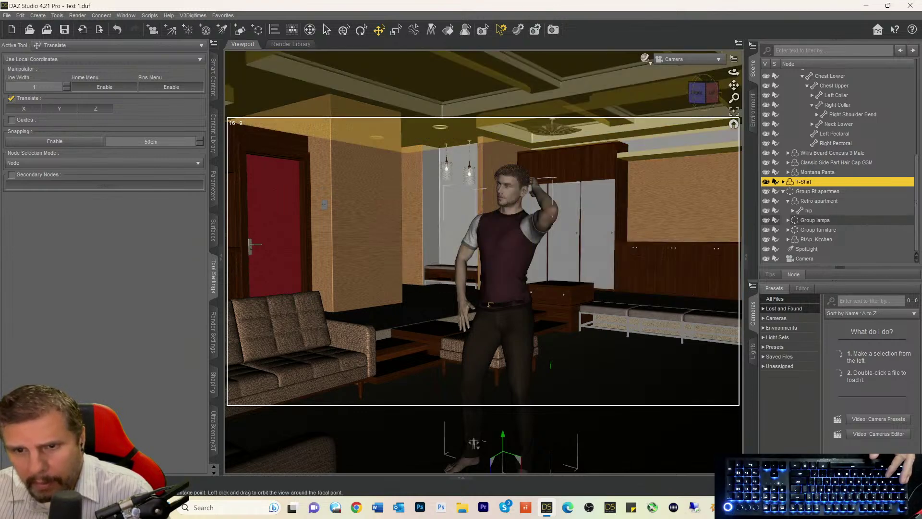
# - Show the scene in Perspective View and activate the Mesh Grabber tool for the T-Shirt
pyautogui.click(690, 59)
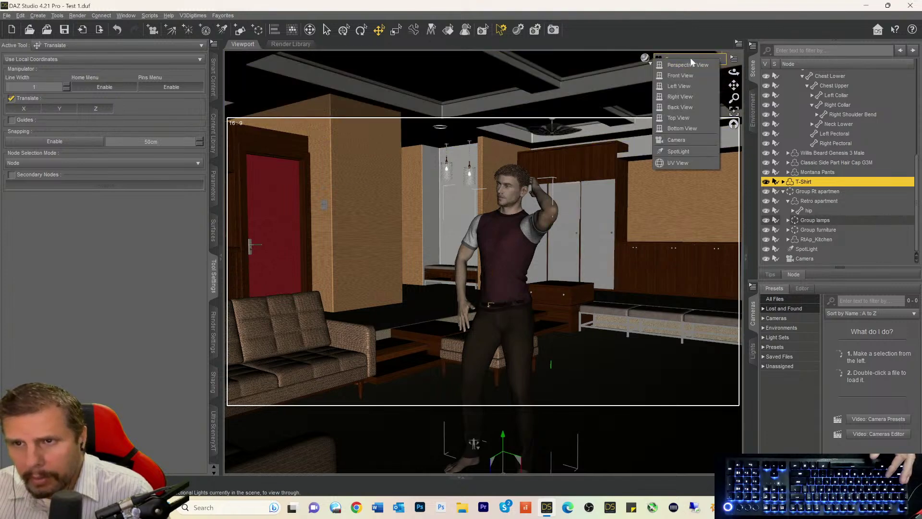
pyautogui.click(681, 66)
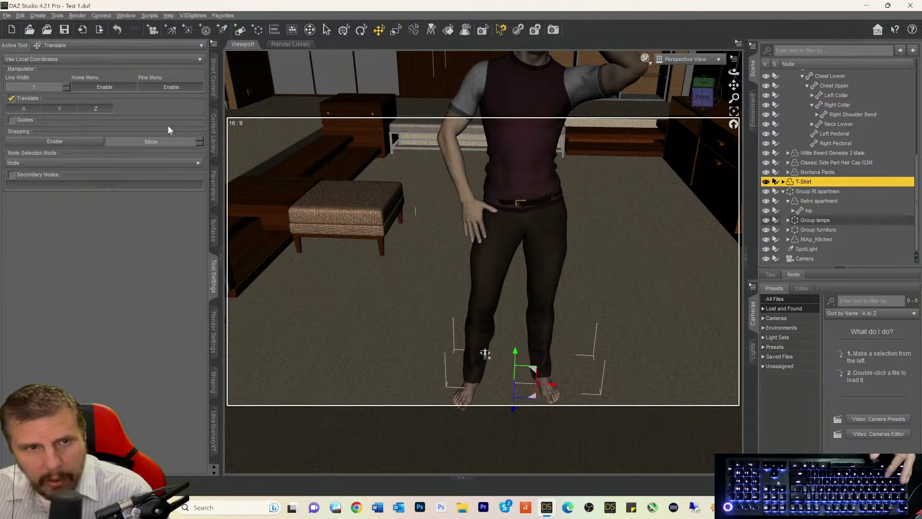
pyautogui.click(75, 45)
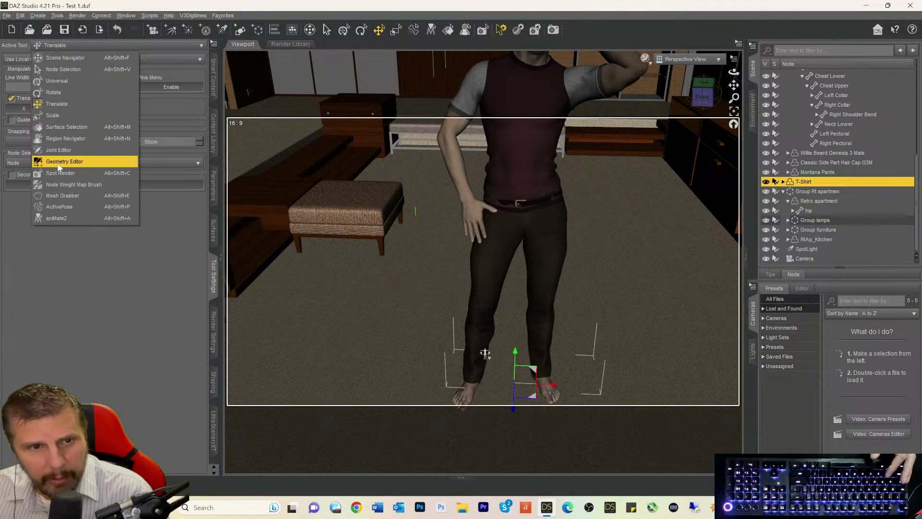
pyautogui.click(60, 195)
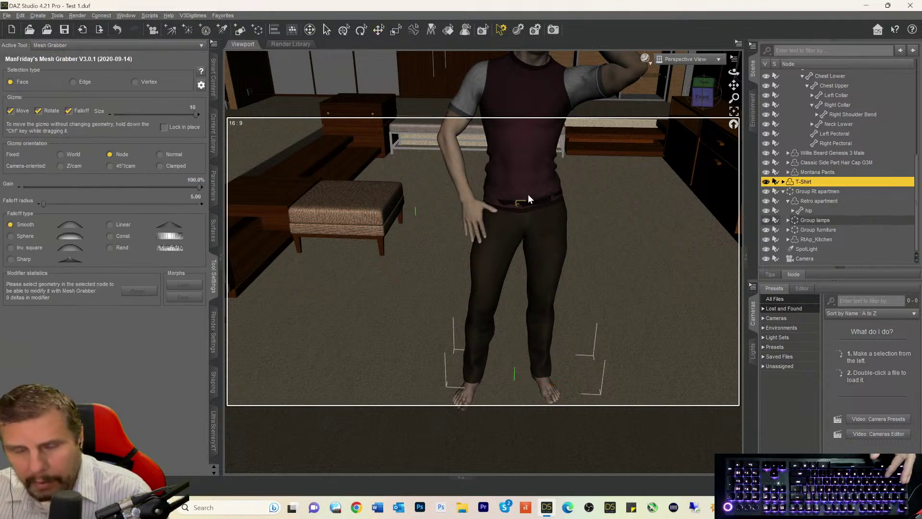
# - Push the T-Shirt's front hem in behind the belt, working from the figure's left hip towards the buckle
pyautogui.scroll(5, 529, 194)
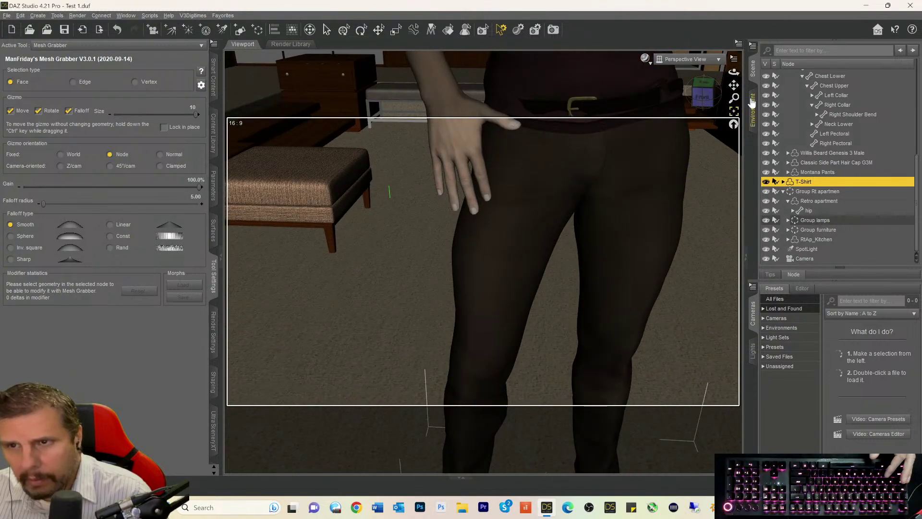
pyautogui.moveTo(734, 85); pyautogui.dragTo(602, 216)
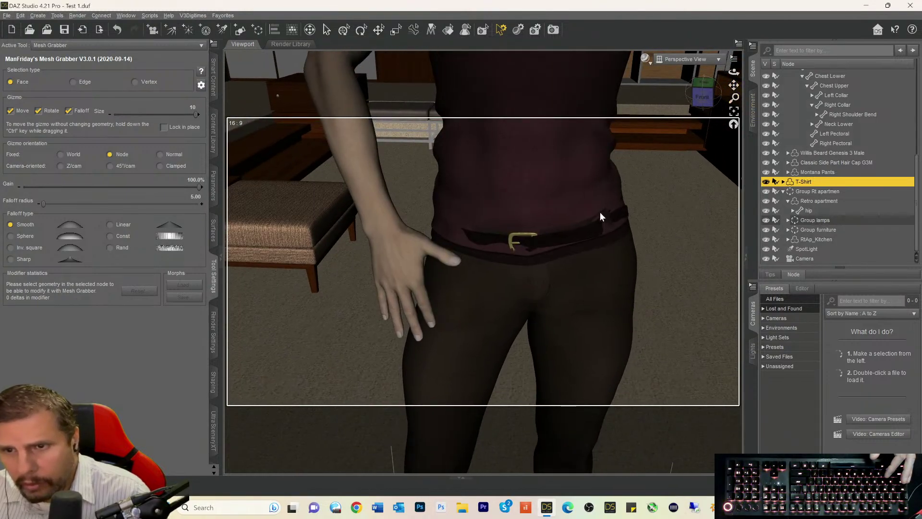
pyautogui.click(610, 225)
pyautogui.moveTo(615, 239); pyautogui.dragTo(615, 237)
pyautogui.click(562, 250)
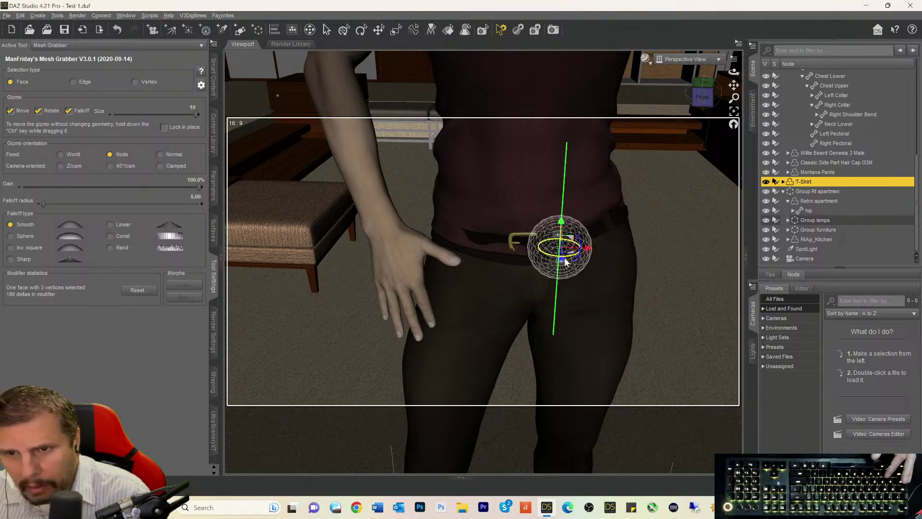
pyautogui.moveTo(563, 262); pyautogui.dragTo(518, 262)
pyautogui.click(545, 251)
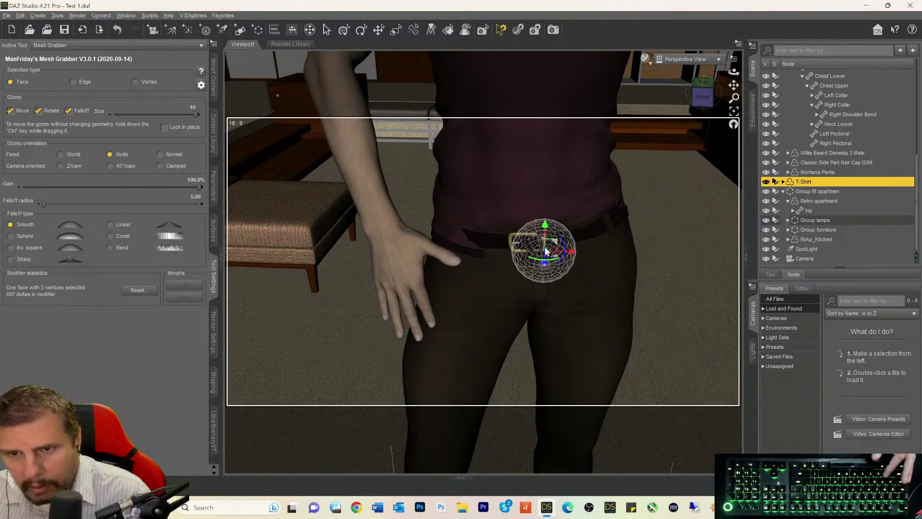
pyautogui.moveTo(546, 265); pyautogui.dragTo(531, 272)
# - Refine the front hem around the buckle and tuck it behind the belt near the hand on the hip
pyautogui.click(592, 243)
pyautogui.click(527, 264)
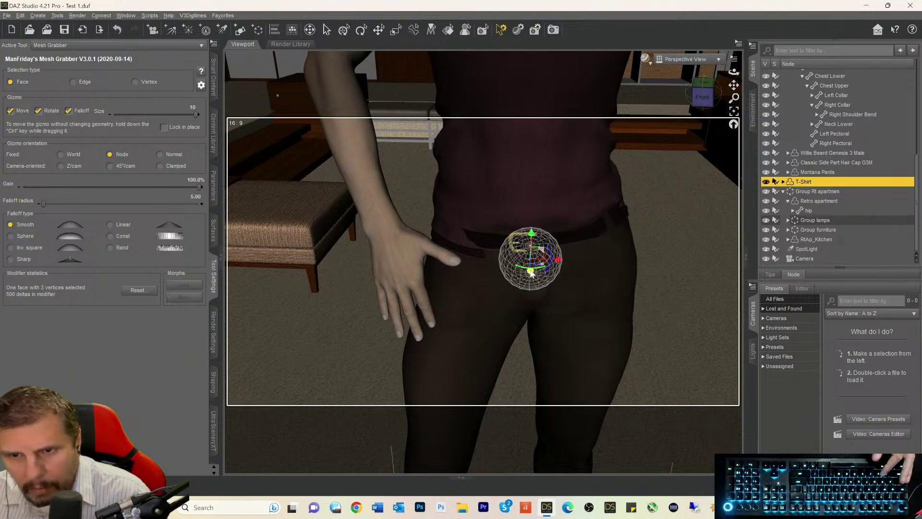
pyautogui.click(587, 250)
pyautogui.moveTo(592, 259); pyautogui.dragTo(592, 262)
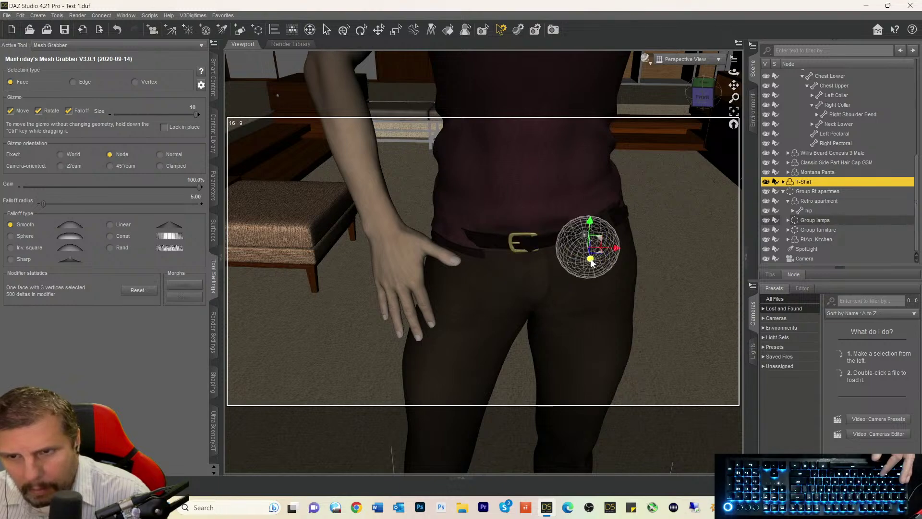
pyautogui.click(458, 248)
pyautogui.moveTo(462, 247); pyautogui.dragTo(464, 257)
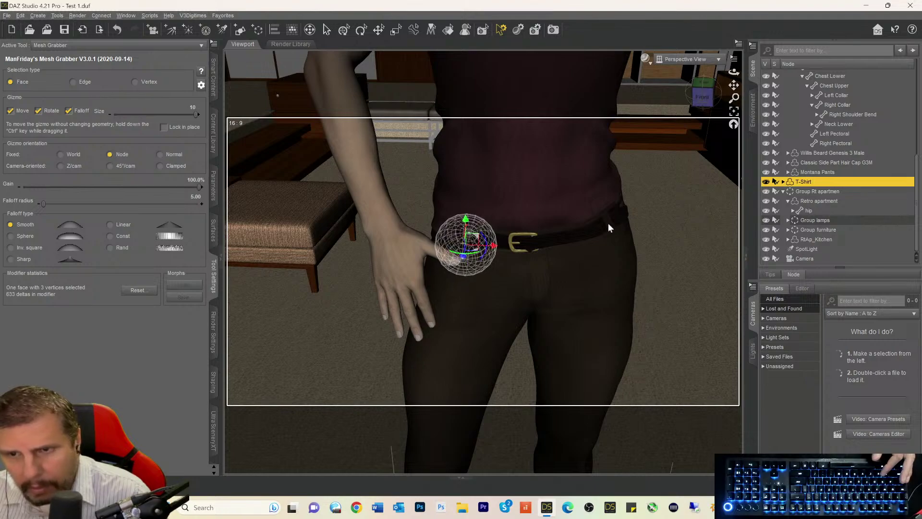
# - Pull the T-Shirt hem inward at the front of the figure's left hip to uncover the belt there
pyautogui.moveTo(703, 94); pyautogui.dragTo(688, 98)
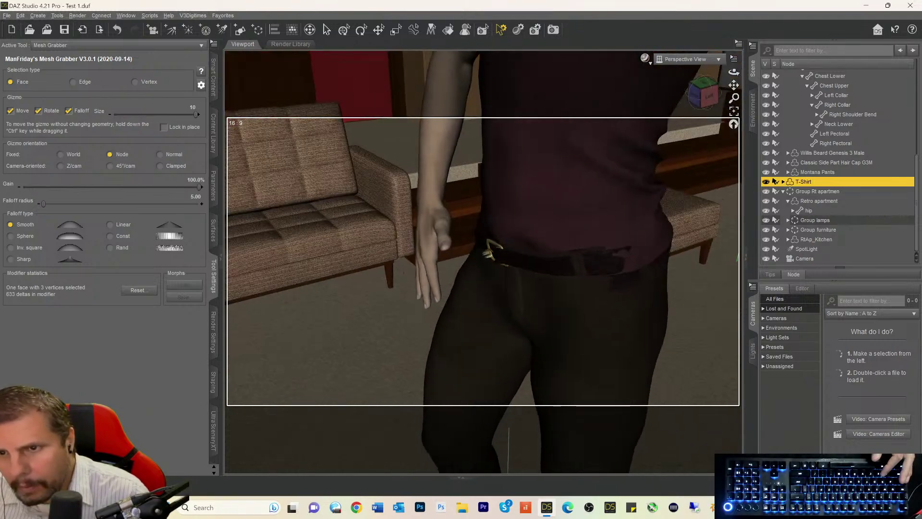
pyautogui.click(623, 263)
pyautogui.moveTo(639, 278); pyautogui.dragTo(638, 277)
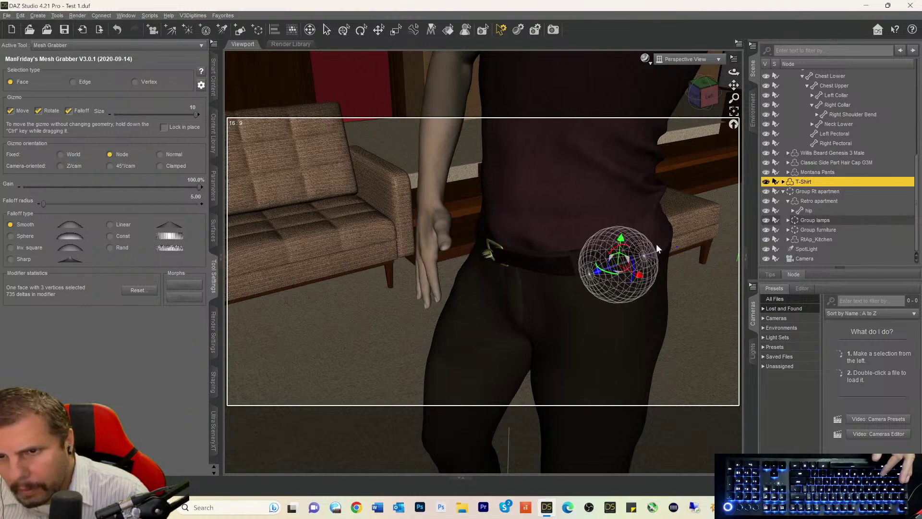
pyautogui.moveTo(734, 85); pyautogui.dragTo(733, 86)
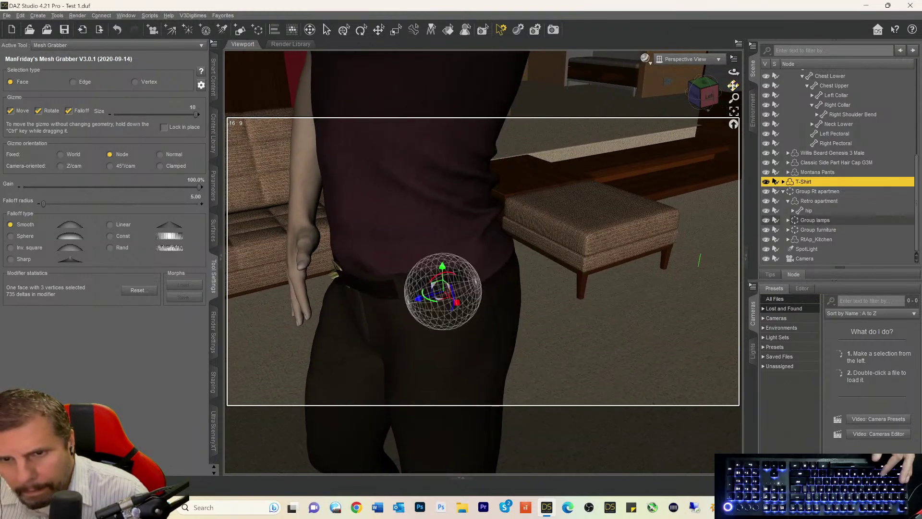
pyautogui.click(475, 283)
pyautogui.moveTo(484, 294); pyautogui.dragTo(484, 292)
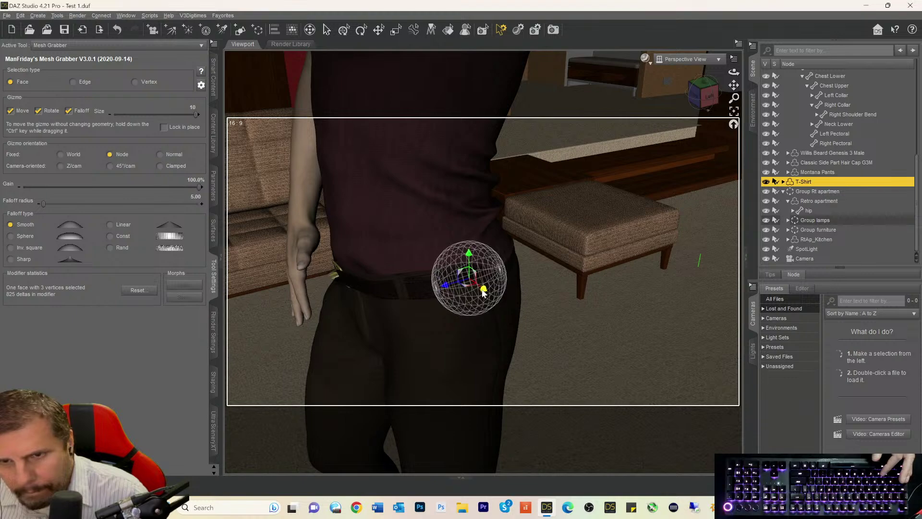
pyautogui.click(457, 298)
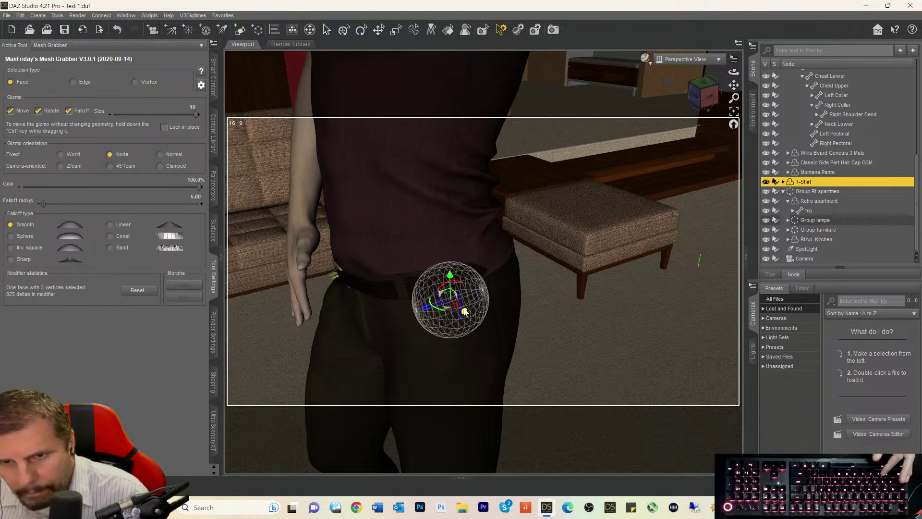
pyautogui.click(494, 265)
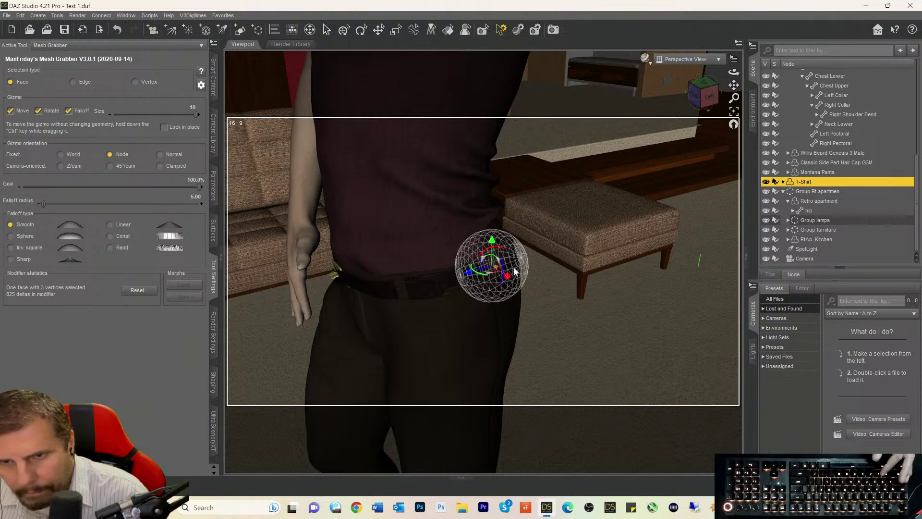
pyautogui.click(448, 296)
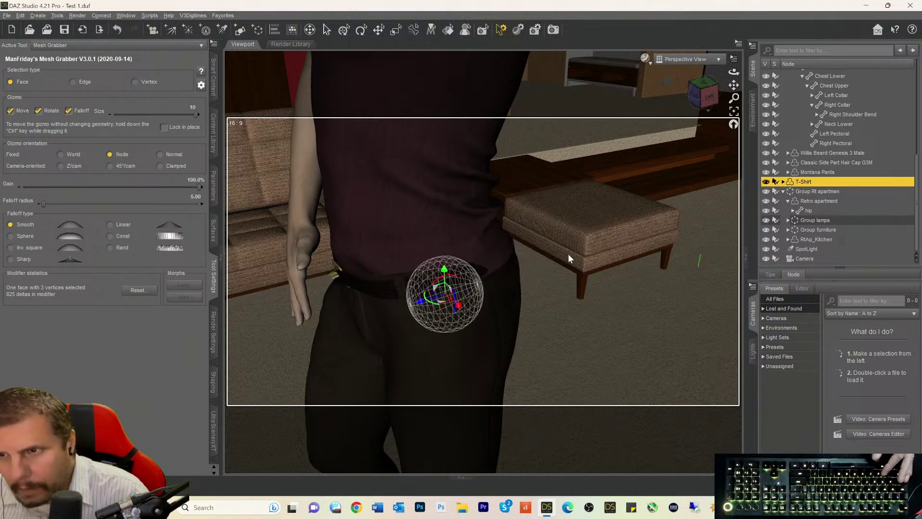
# - Push the T-Shirt hem behind the belt along the left side of the waist
pyautogui.moveTo(712, 97); pyautogui.dragTo(675, 95)
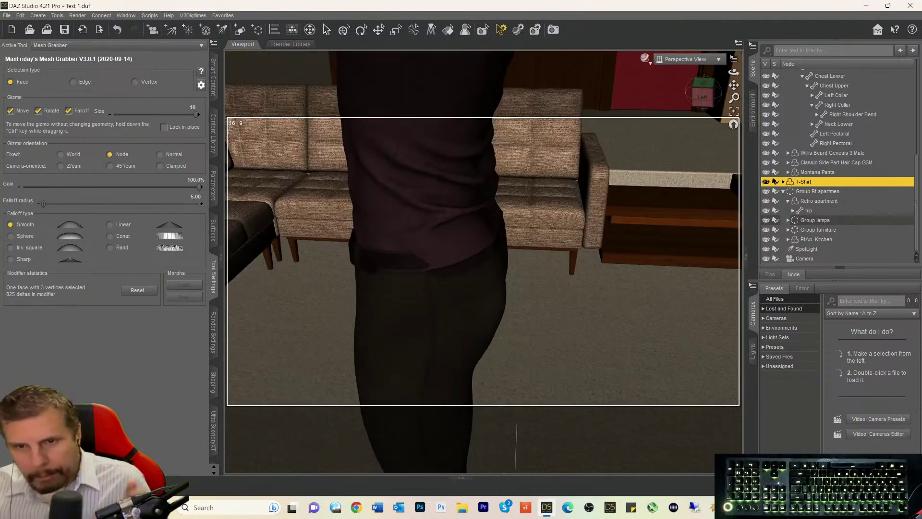
pyautogui.click(435, 272)
pyautogui.moveTo(430, 285); pyautogui.dragTo(455, 271)
pyautogui.click(462, 261)
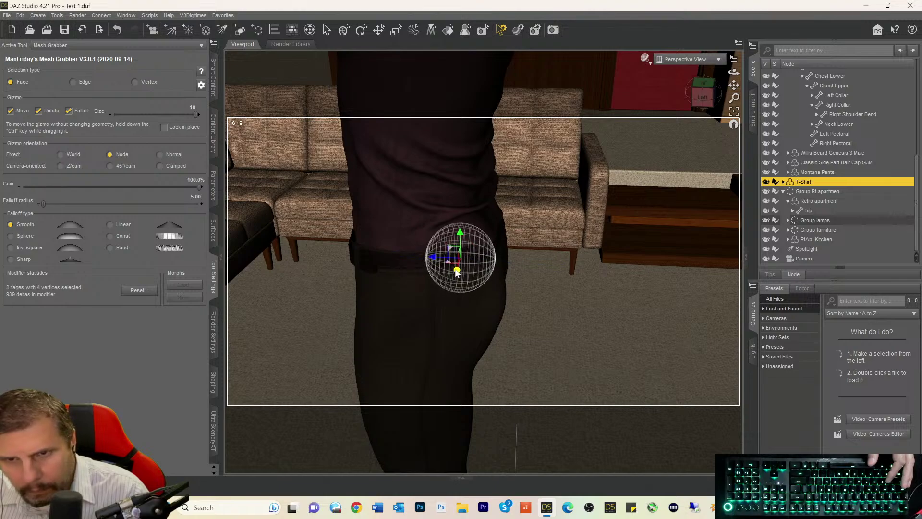
# - Tuck the T-Shirt hem behind the belt at the rear left of the waist
pyautogui.moveTo(702, 99); pyautogui.dragTo(596, 188)
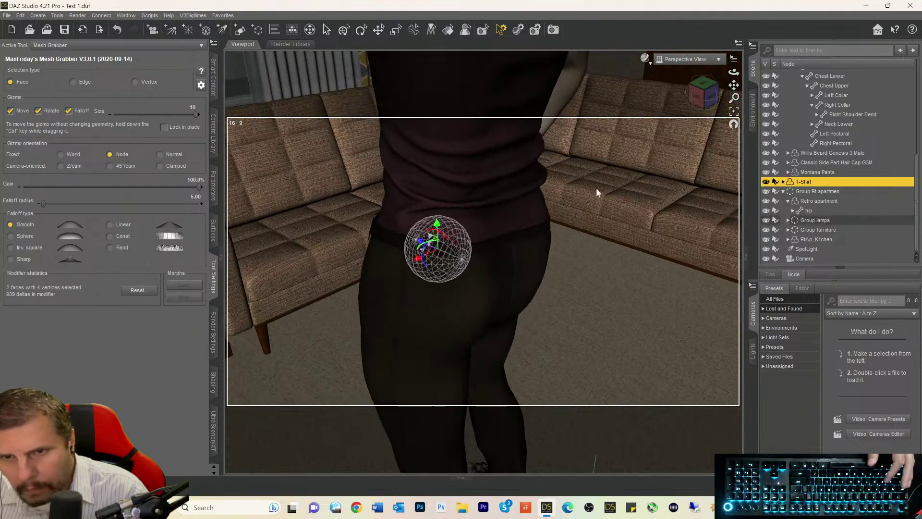
pyautogui.click(450, 249)
pyautogui.moveTo(441, 263); pyautogui.dragTo(435, 264)
pyautogui.click(490, 247)
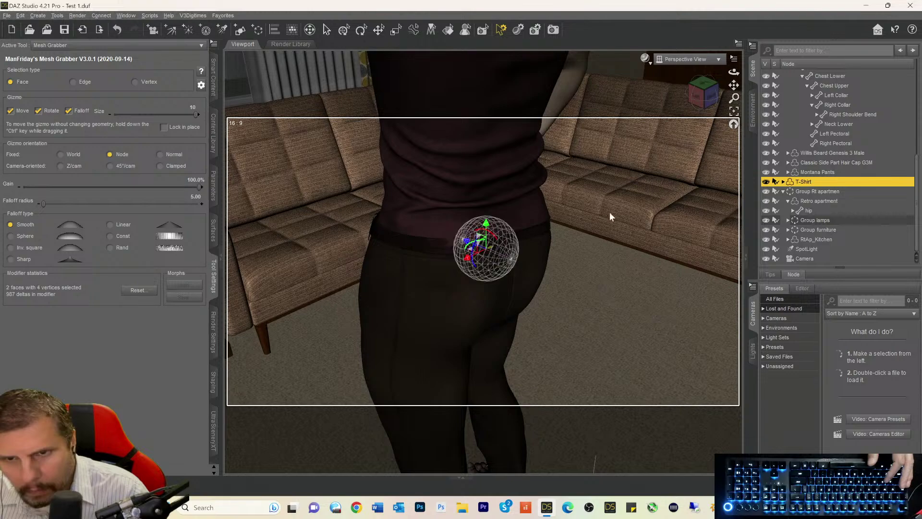
# - Push the T-Shirt's back hem inward on the left half so the belt sits outside it
pyautogui.moveTo(710, 105); pyautogui.dragTo(653, 100)
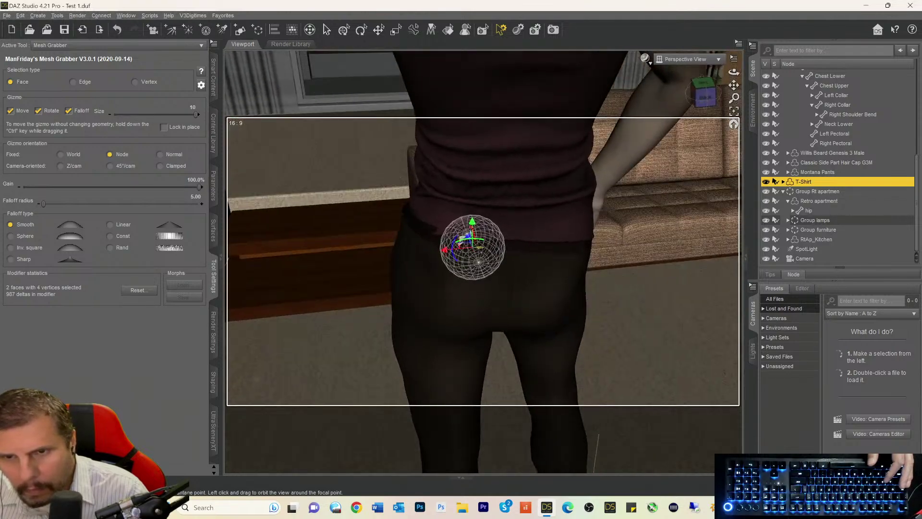
pyautogui.click(433, 232)
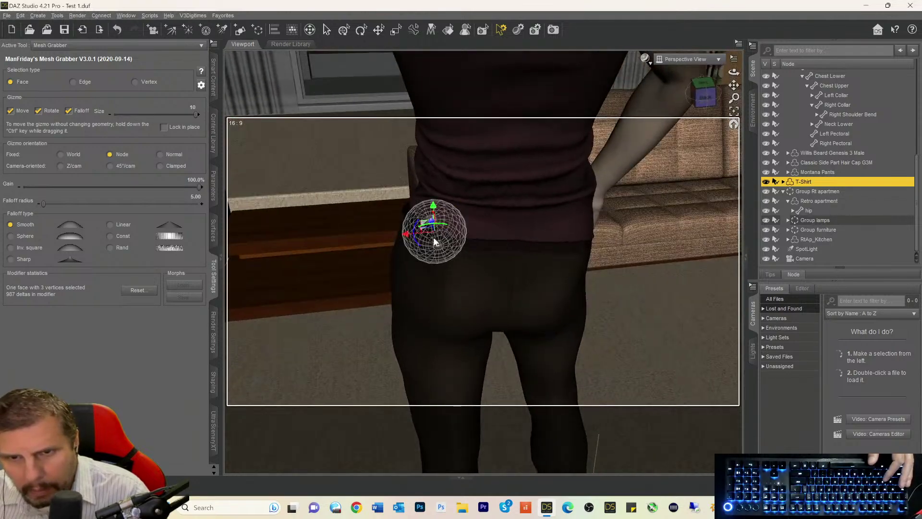
pyautogui.moveTo(406, 235); pyautogui.dragTo(406, 235)
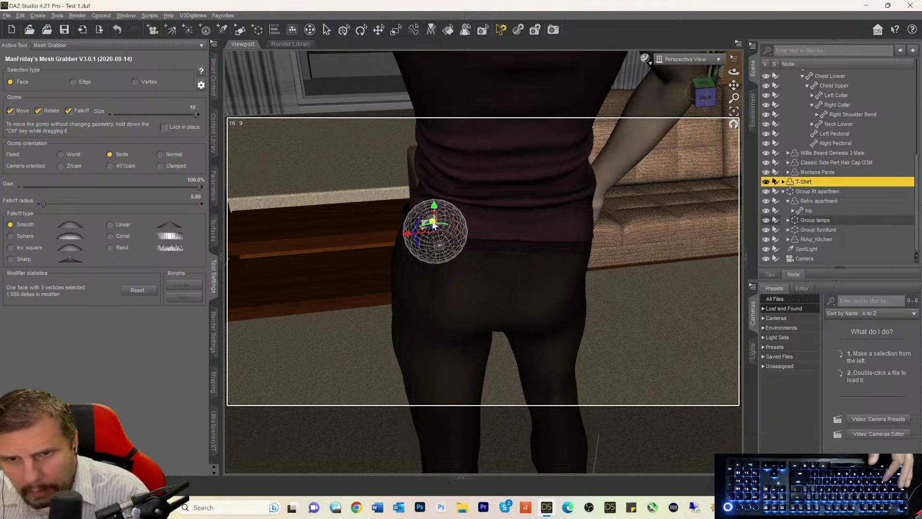
pyautogui.moveTo(432, 222); pyautogui.dragTo(433, 220)
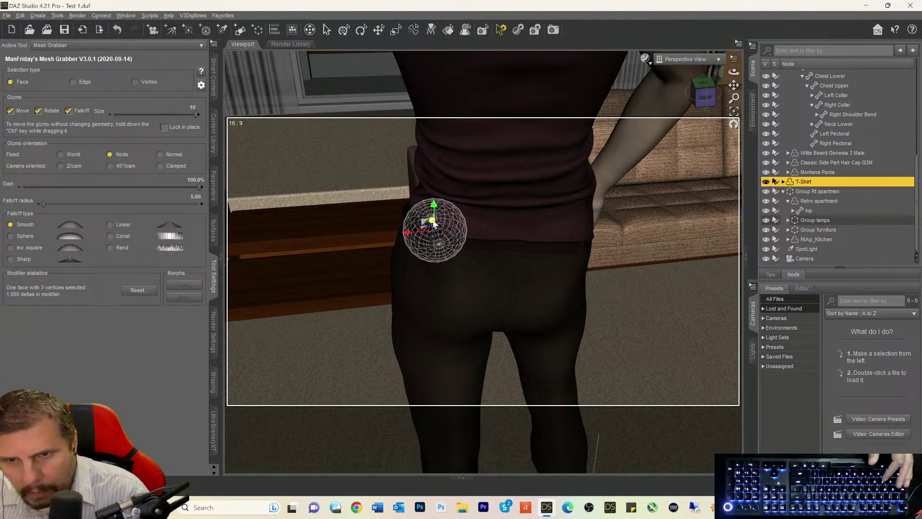
pyautogui.click(474, 243)
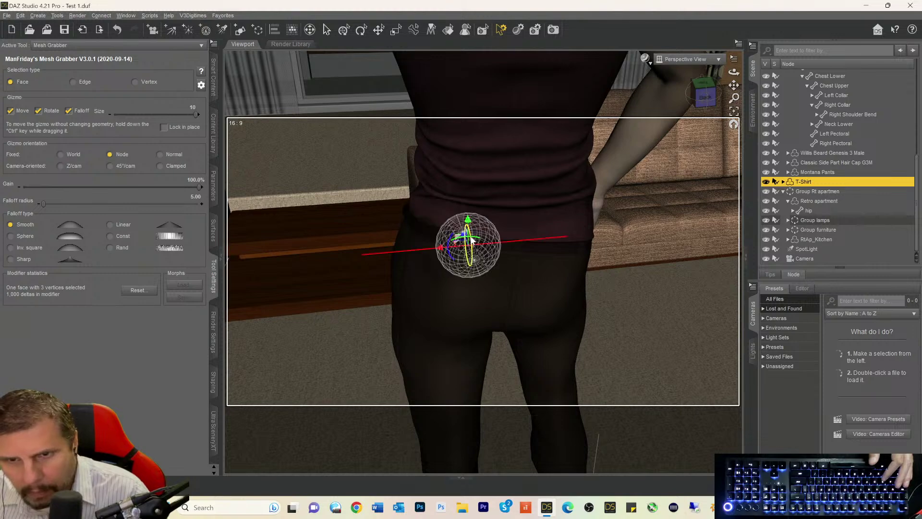
pyautogui.moveTo(464, 238); pyautogui.dragTo(464, 237)
pyautogui.click(430, 209)
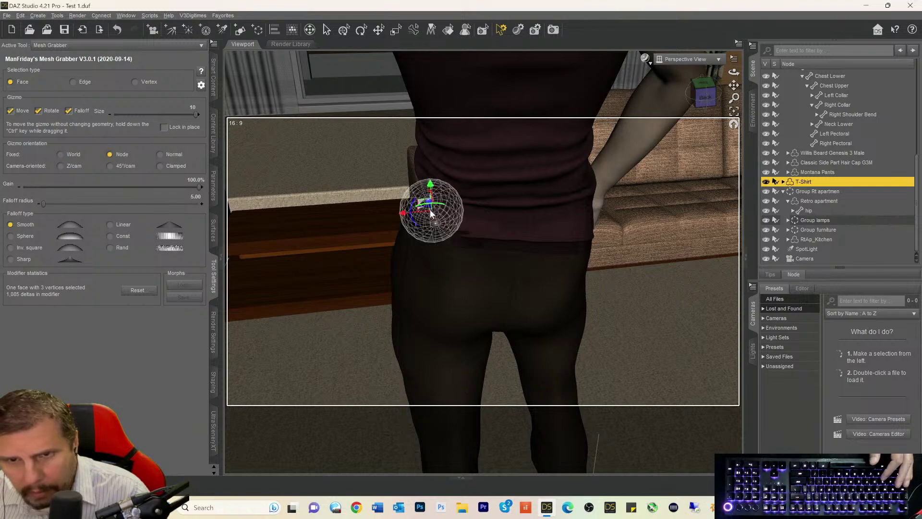
pyautogui.moveTo(404, 217); pyautogui.dragTo(404, 217)
pyautogui.click(473, 264)
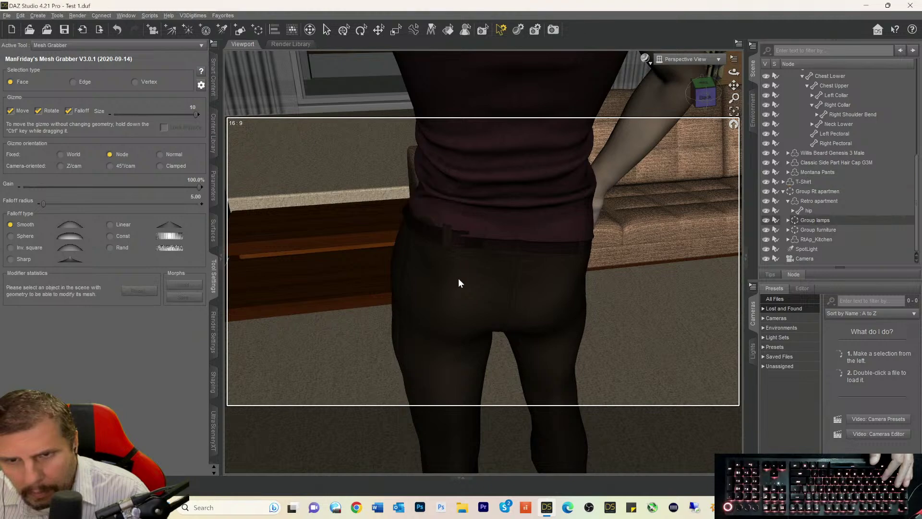
pyautogui.click(429, 218)
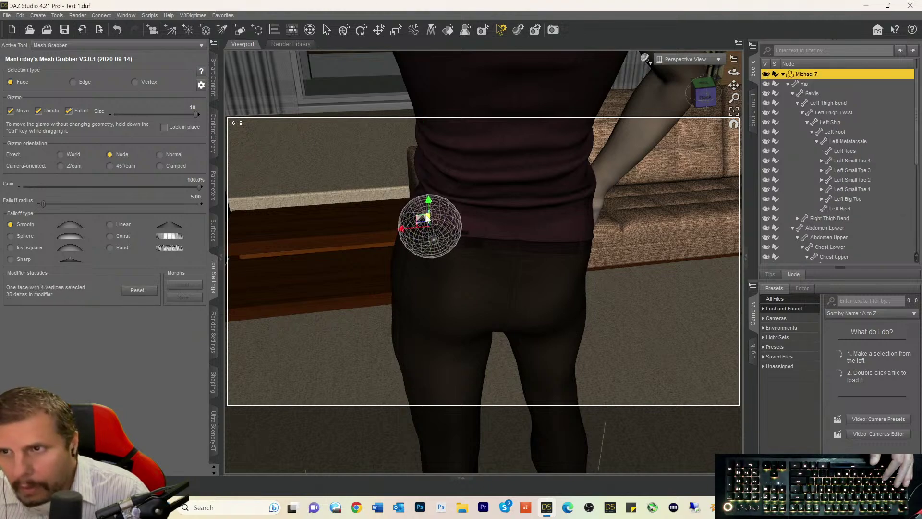
pyautogui.hotkey('ctrl', 'z')
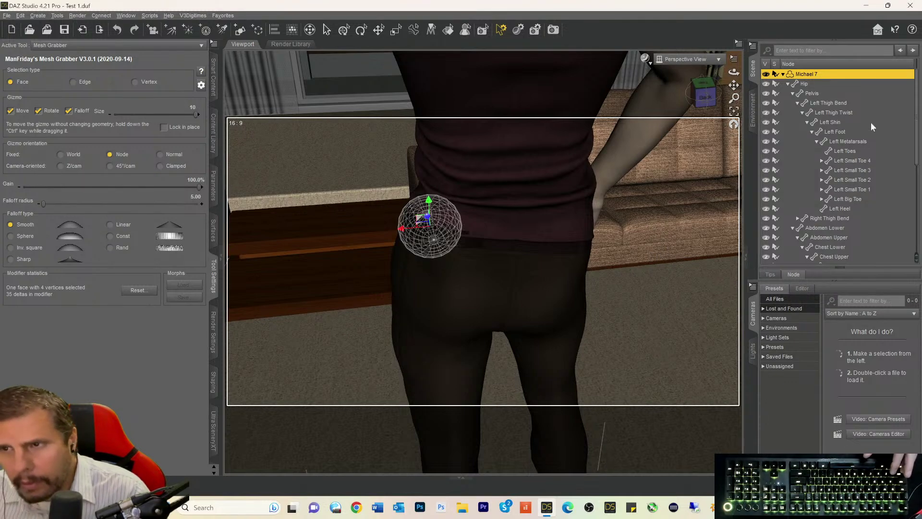
pyautogui.hotkey('ctrl', 'z')
pyautogui.click(22, 15)
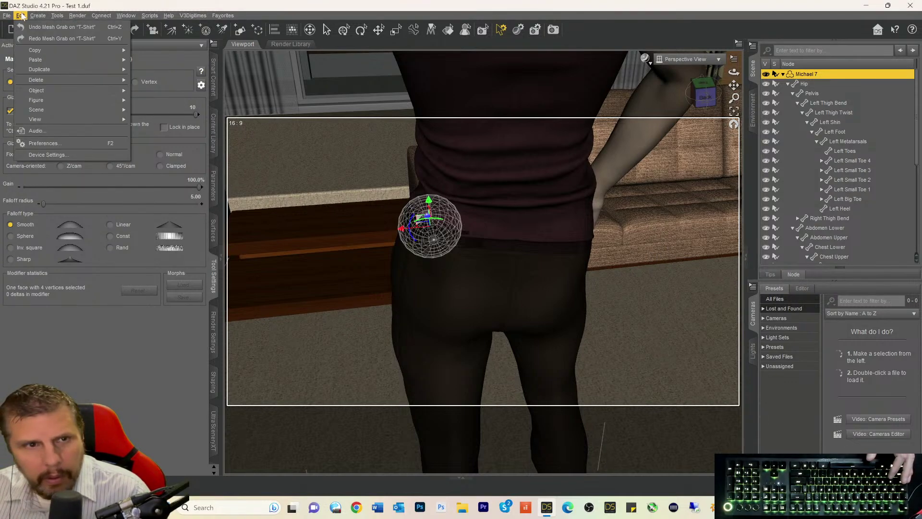
pyautogui.click(417, 282)
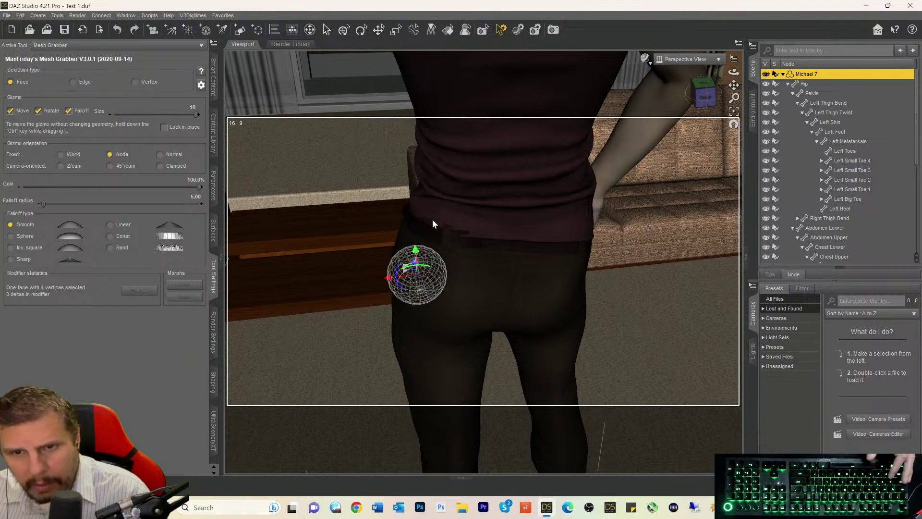
pyautogui.moveTo(698, 105)
pyautogui.mouseDown()
pyautogui.moveTo(718, 104)
pyautogui.moveTo(718, 118)
pyautogui.moveTo(718, 107)
pyautogui.moveTo(704, 107)
pyautogui.mouseUp()
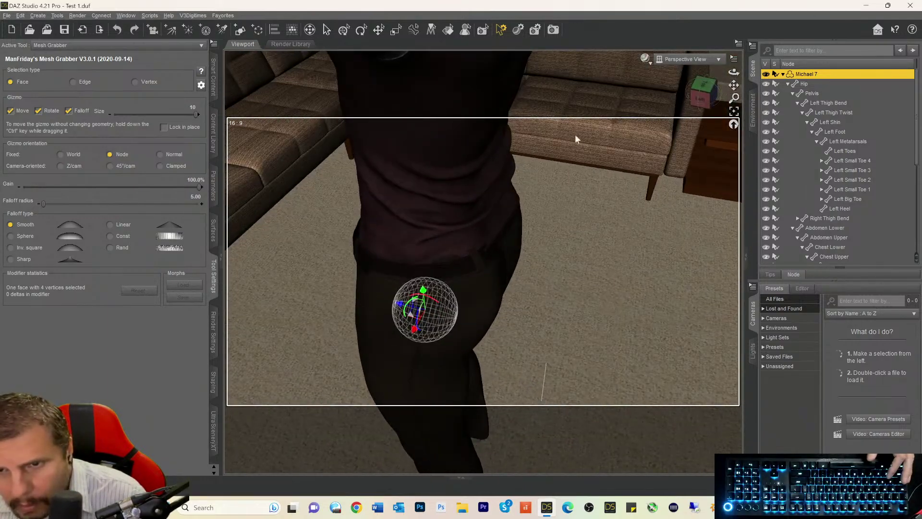
# - Push Michael 7's mesh inward around the back of the waist, from the rear left to the center, so the belt shows
pyautogui.click(447, 255)
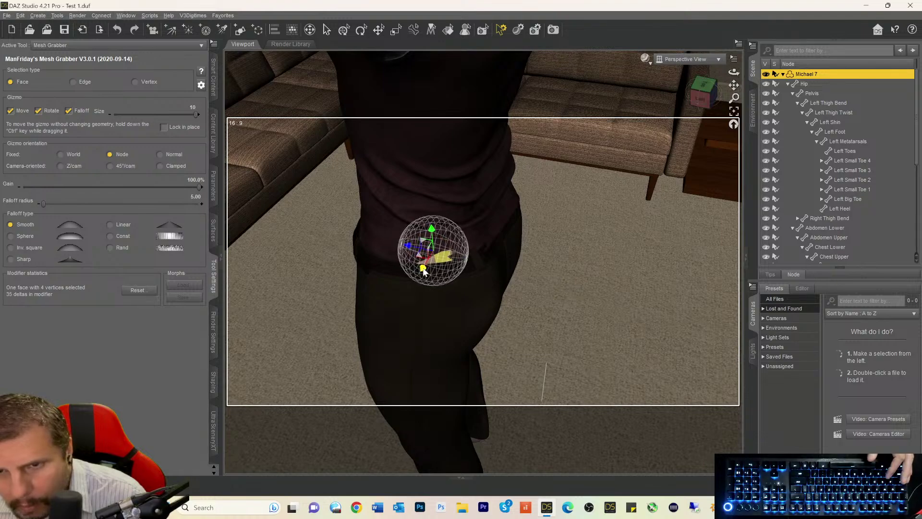
pyautogui.click(477, 275)
pyautogui.moveTo(719, 83); pyautogui.dragTo(563, 193)
pyautogui.click(481, 252)
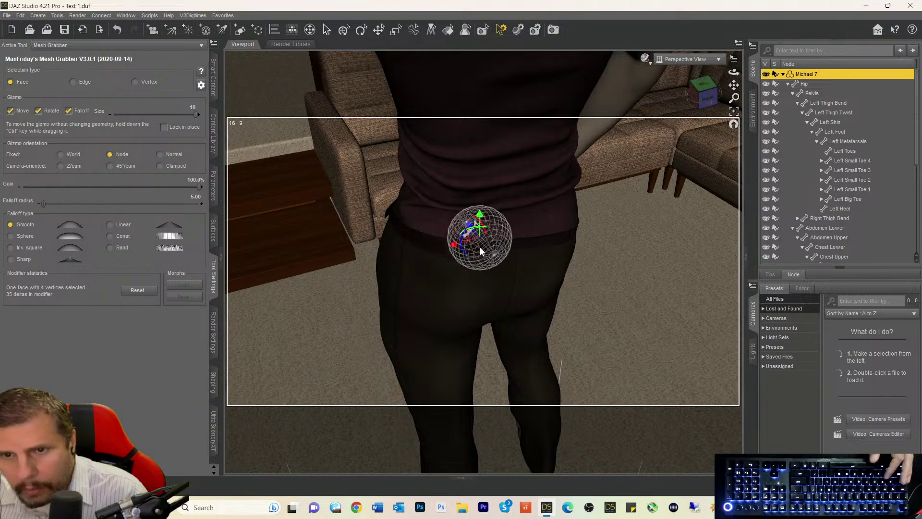
pyautogui.moveTo(471, 230); pyautogui.dragTo(469, 228)
pyautogui.click(498, 252)
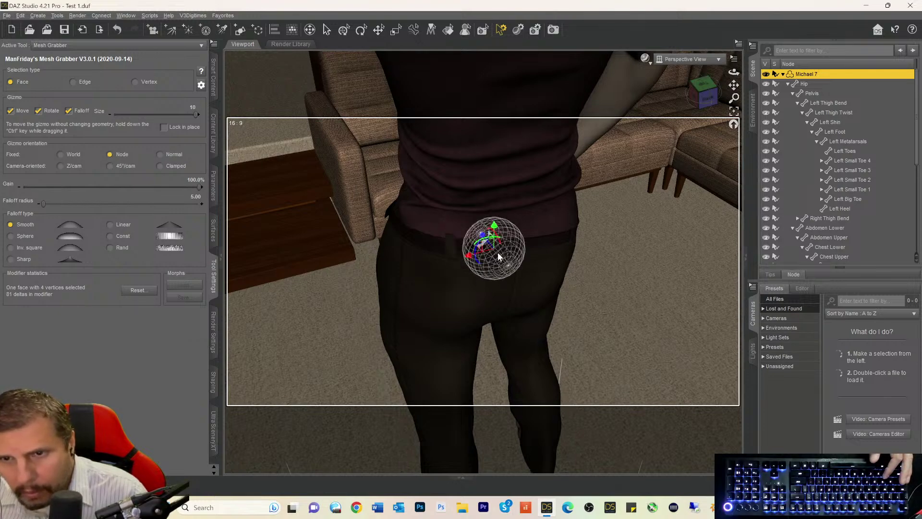
# - Select the T-Shirt and pull its hem inward at the front of the figure's right hip
pyautogui.moveTo(703, 95); pyautogui.dragTo(657, 149)
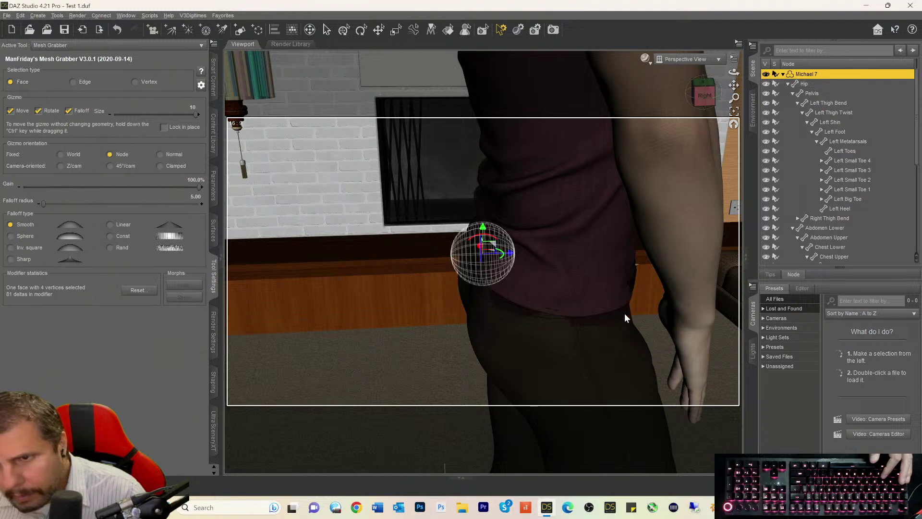
pyautogui.click(630, 301)
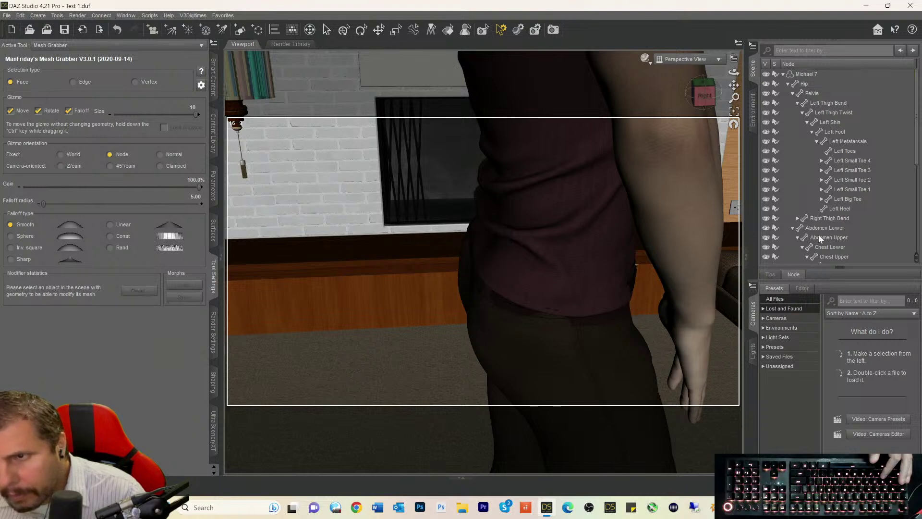
pyautogui.scroll(-6, 841, 215)
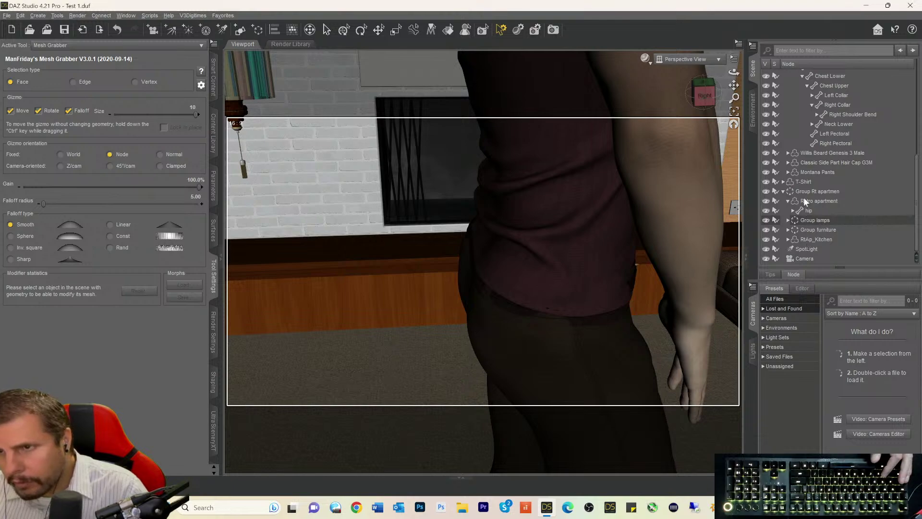
pyautogui.click(798, 181)
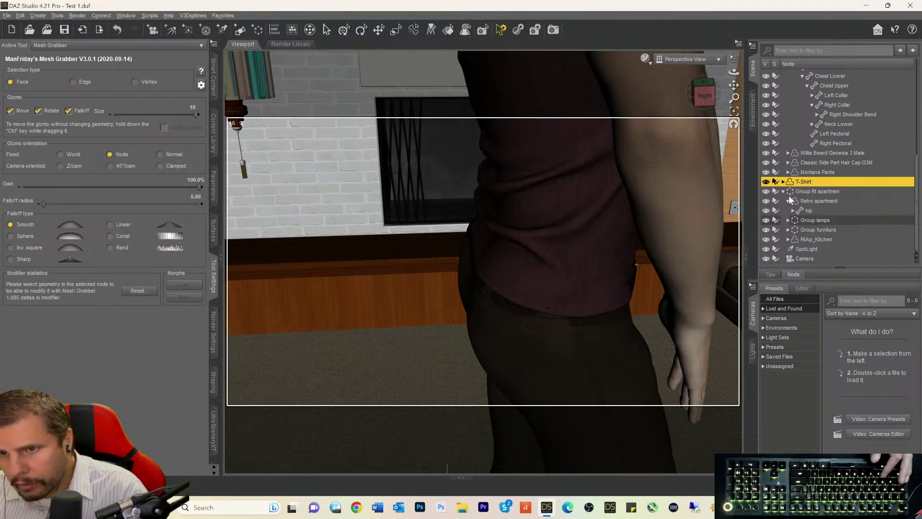
pyautogui.click(633, 297)
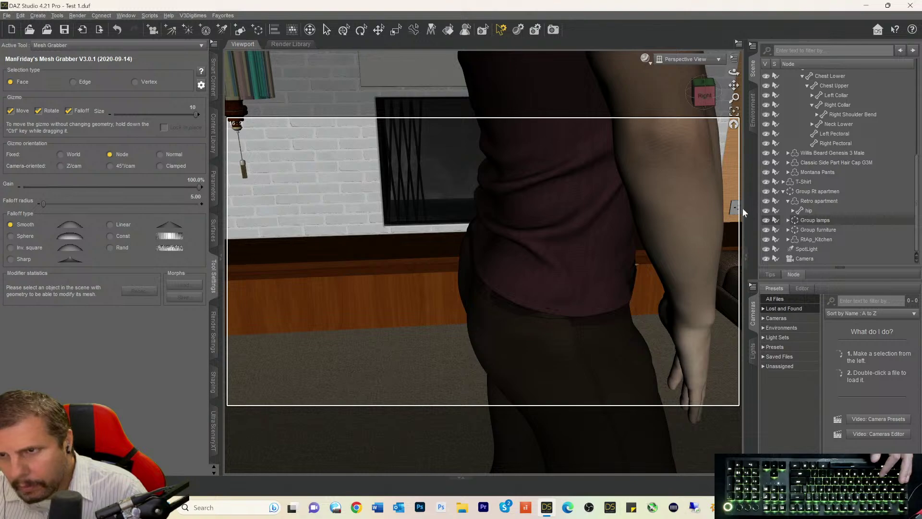
pyautogui.click(800, 182)
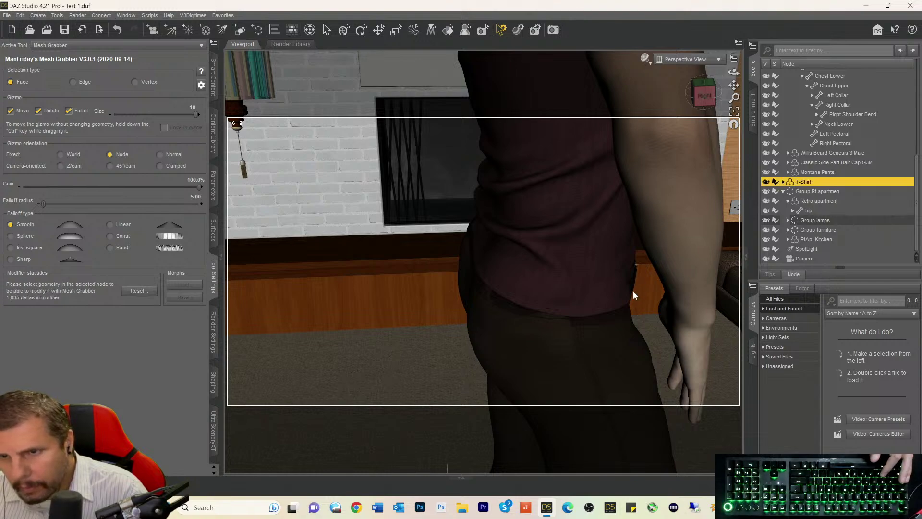
pyautogui.click(634, 291)
pyautogui.click(794, 184)
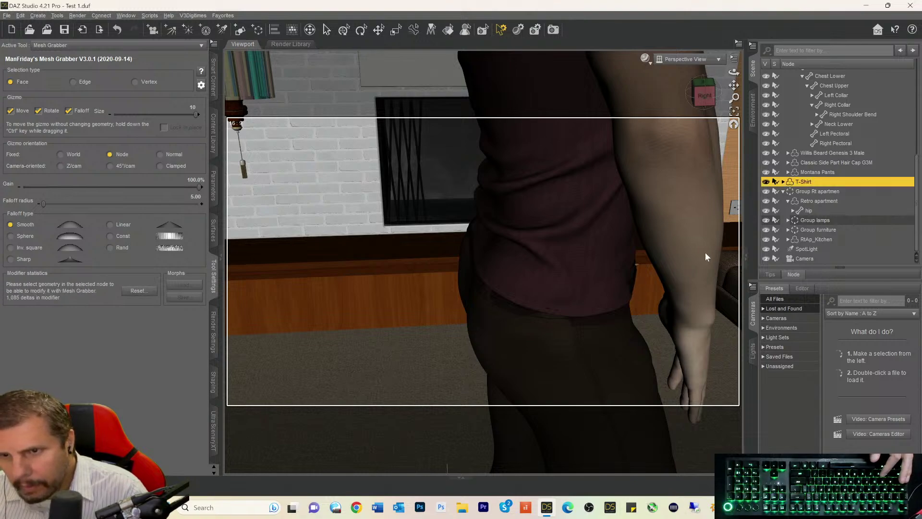
pyautogui.click(630, 292)
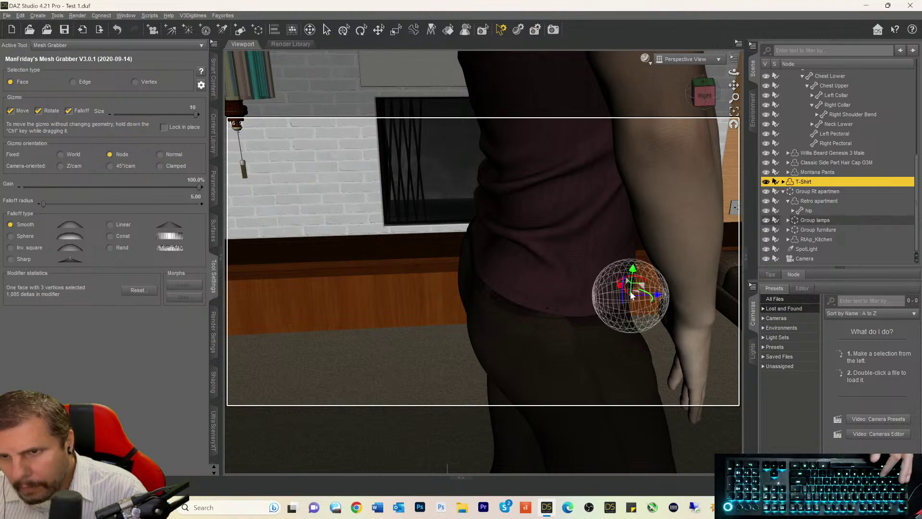
pyautogui.moveTo(622, 285); pyautogui.dragTo(599, 296)
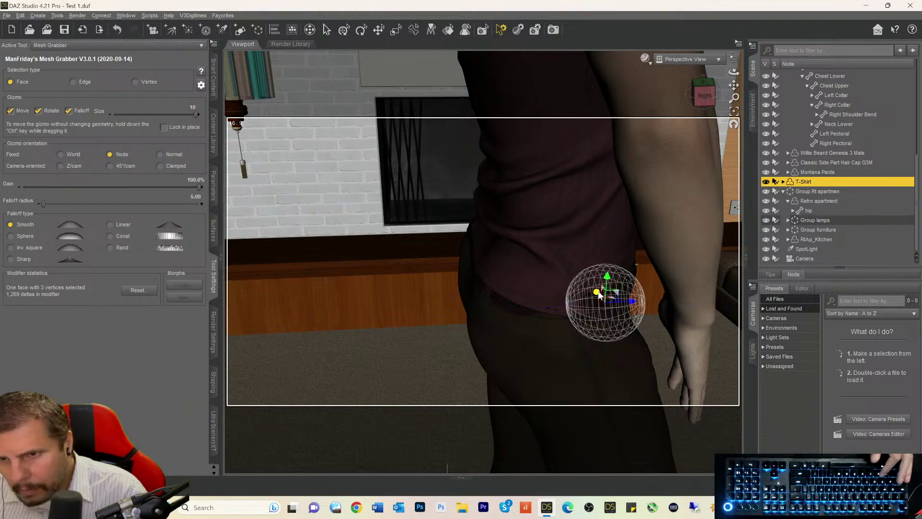
# - Push the T-Shirt hem behind the belt along the right side of the waist and adjust it near the front
pyautogui.click(576, 305)
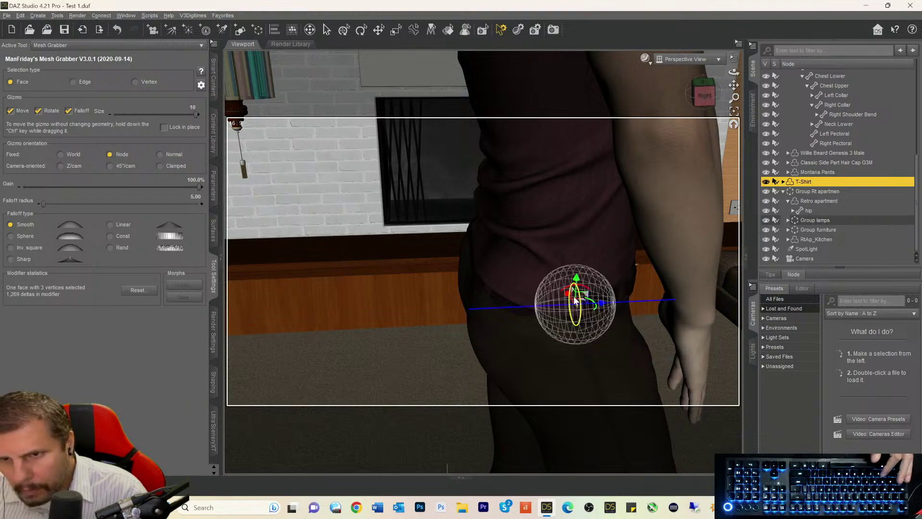
pyautogui.moveTo(570, 295); pyautogui.dragTo(533, 292)
pyautogui.click(536, 304)
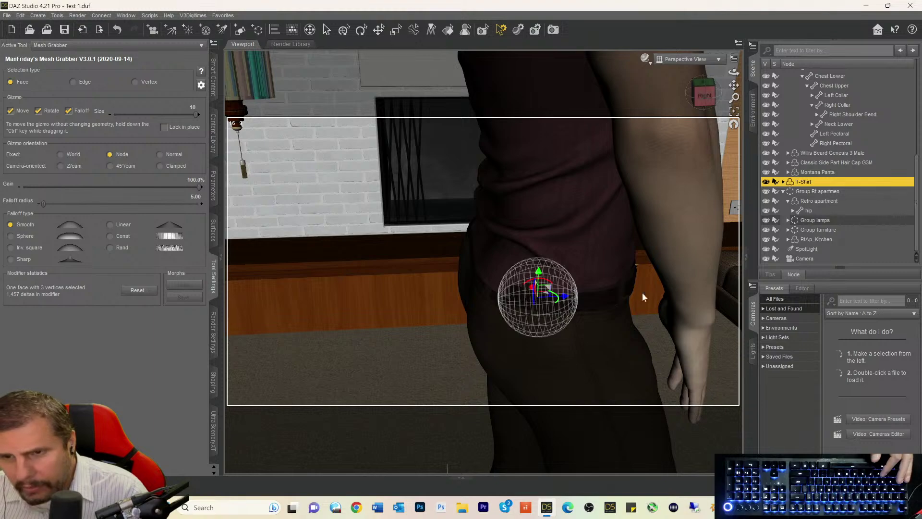
pyautogui.click(618, 312)
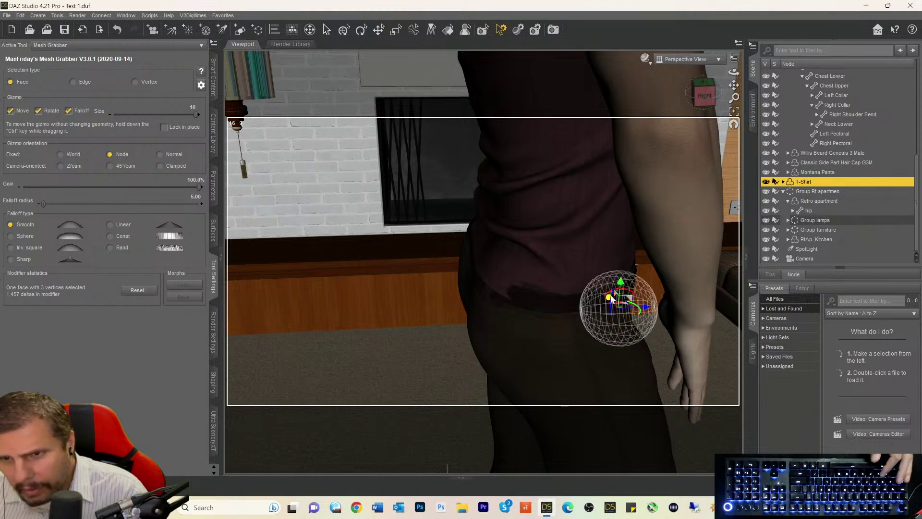
pyautogui.moveTo(610, 299); pyautogui.dragTo(610, 298)
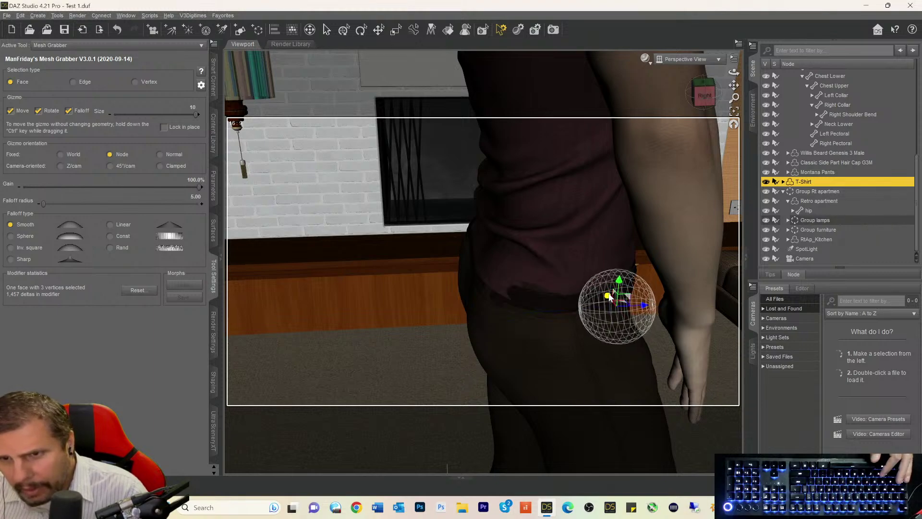
# - Nudge the T-Shirt inward just above the belt on the right side and touch up the hem below
pyautogui.click(538, 283)
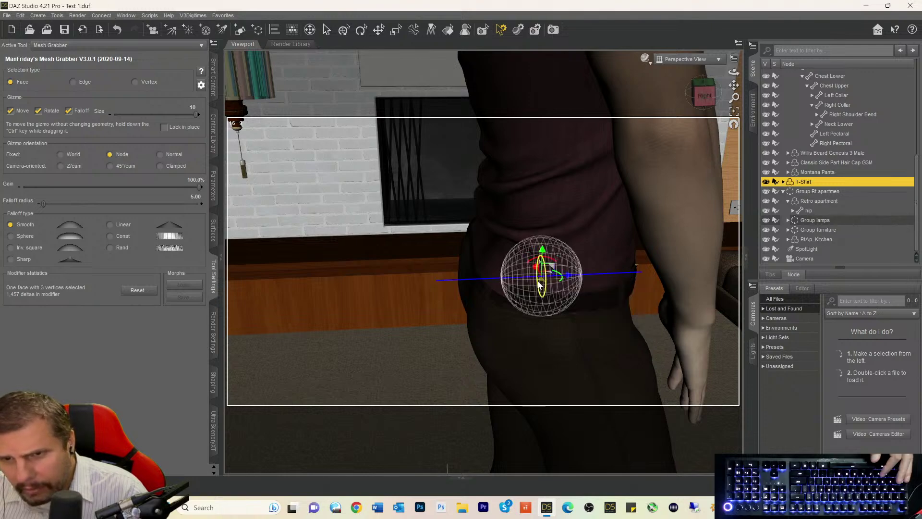
pyautogui.moveTo(536, 269); pyautogui.dragTo(536, 269)
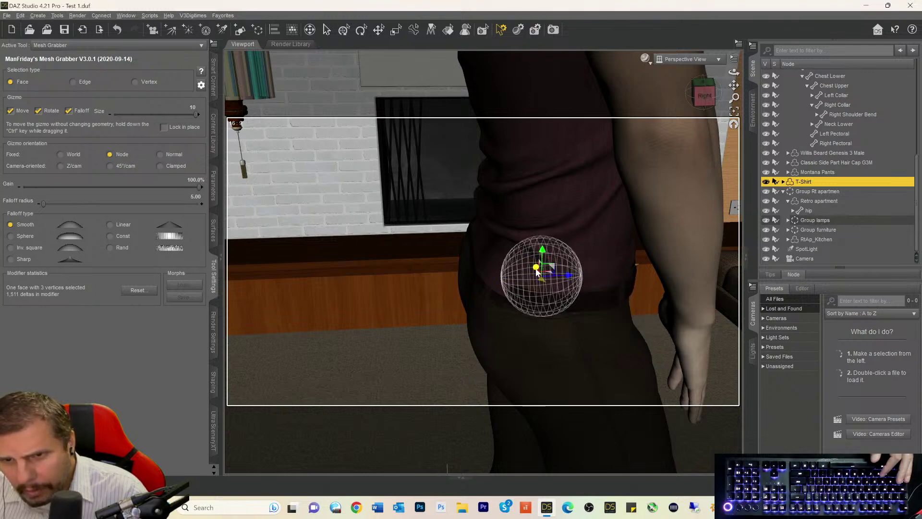
pyautogui.click(576, 314)
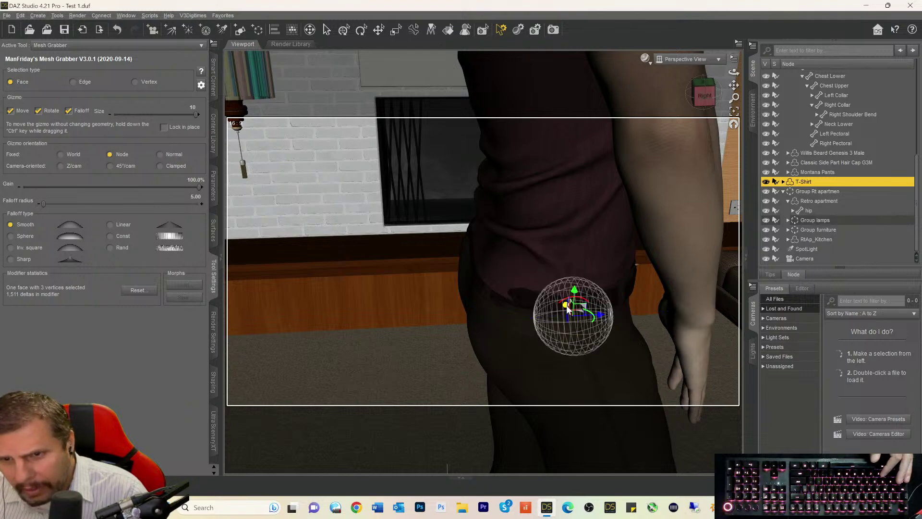
pyautogui.moveTo(566, 305); pyautogui.dragTo(566, 303)
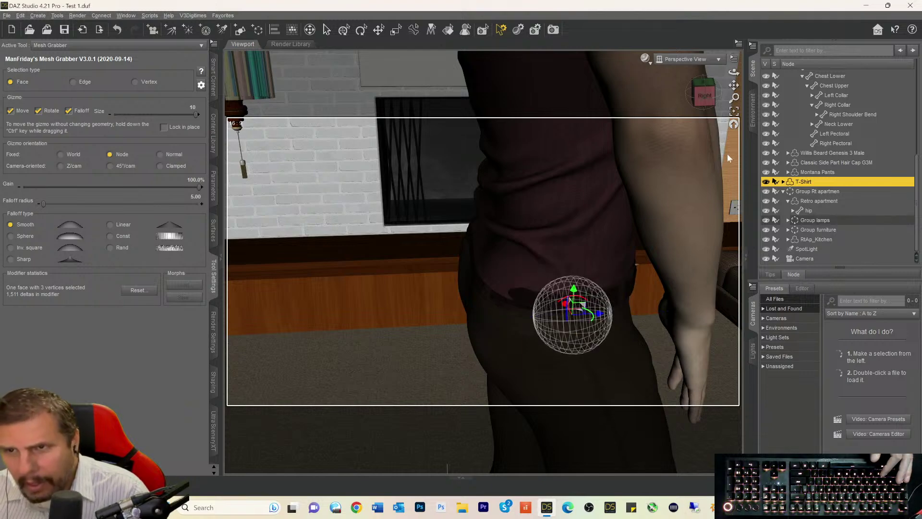
# - Tuck the T-Shirt hem behind the belt at the rear right of the waist
pyautogui.moveTo(734, 86); pyautogui.dragTo(679, 160)
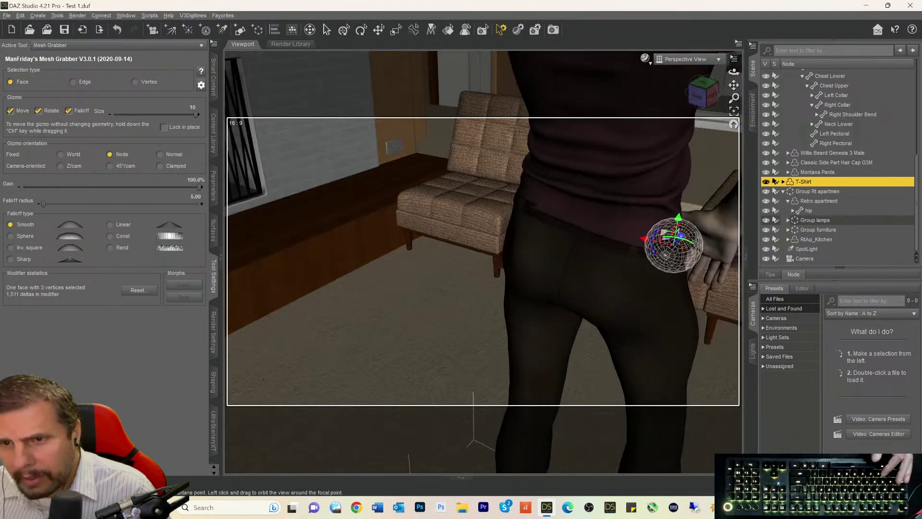
pyautogui.click(644, 252)
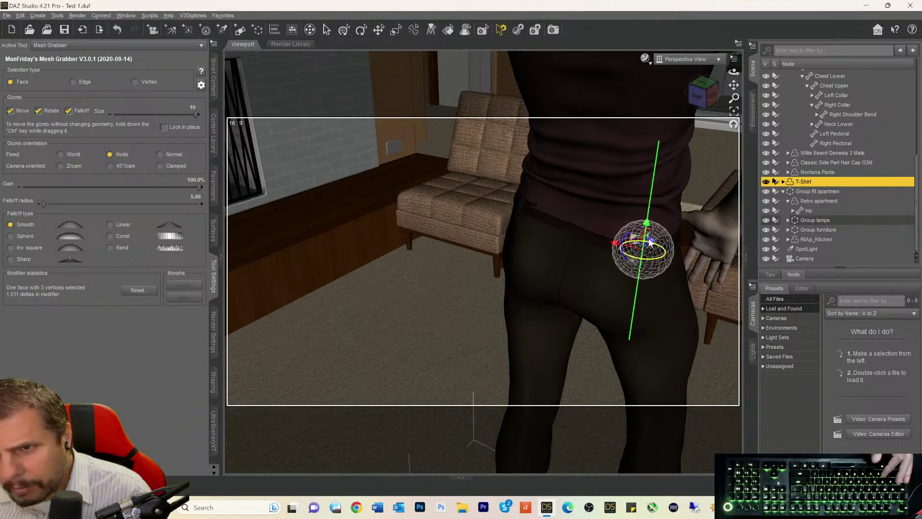
pyautogui.moveTo(649, 243); pyautogui.dragTo(617, 241)
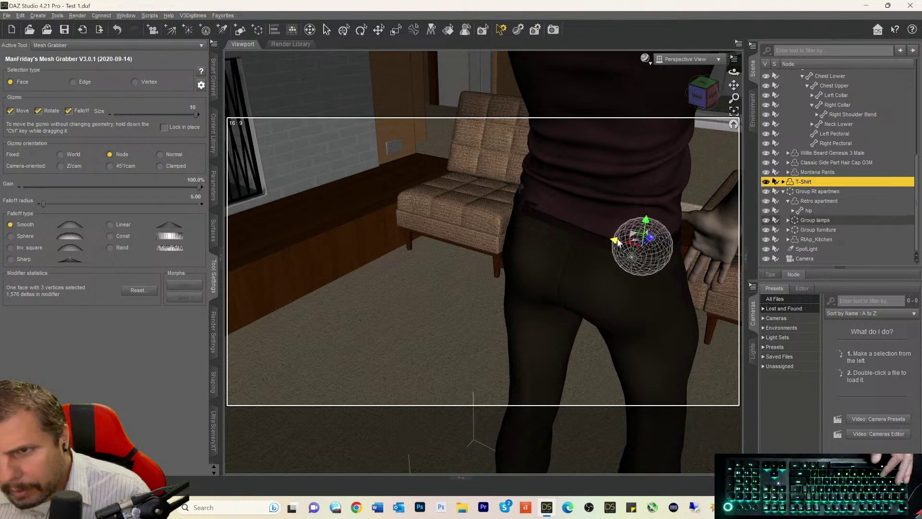
# - Try to push Michael 7's mesh inward at the rear right of the waist
pyautogui.click(651, 262)
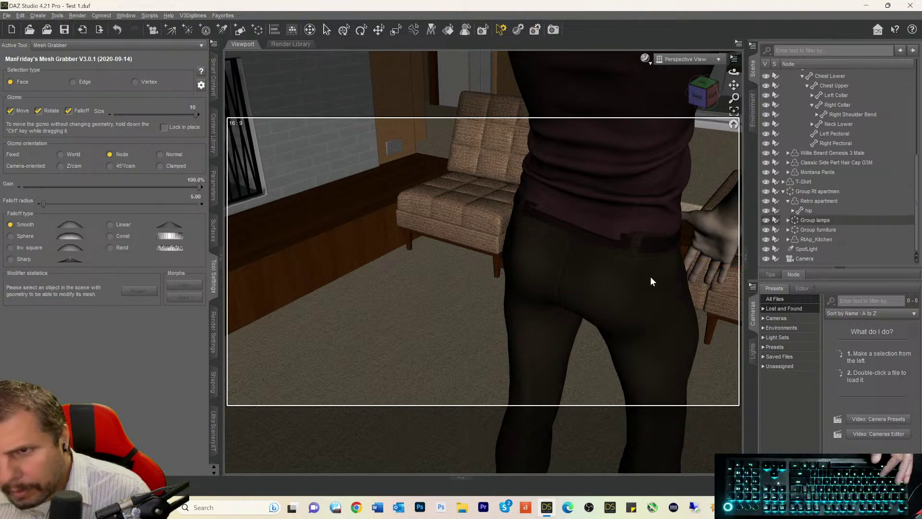
pyautogui.click(670, 233)
pyautogui.moveTo(636, 232); pyautogui.dragTo(636, 233)
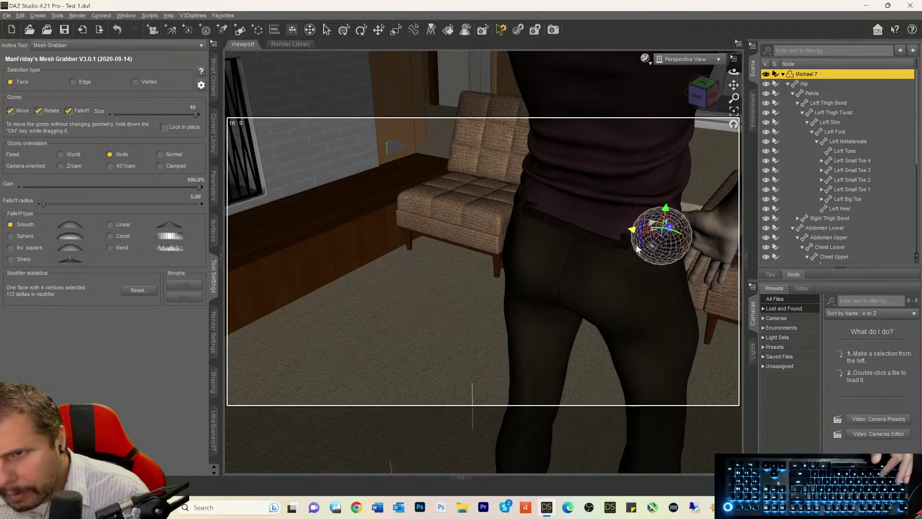
pyautogui.click(644, 262)
pyautogui.click(649, 234)
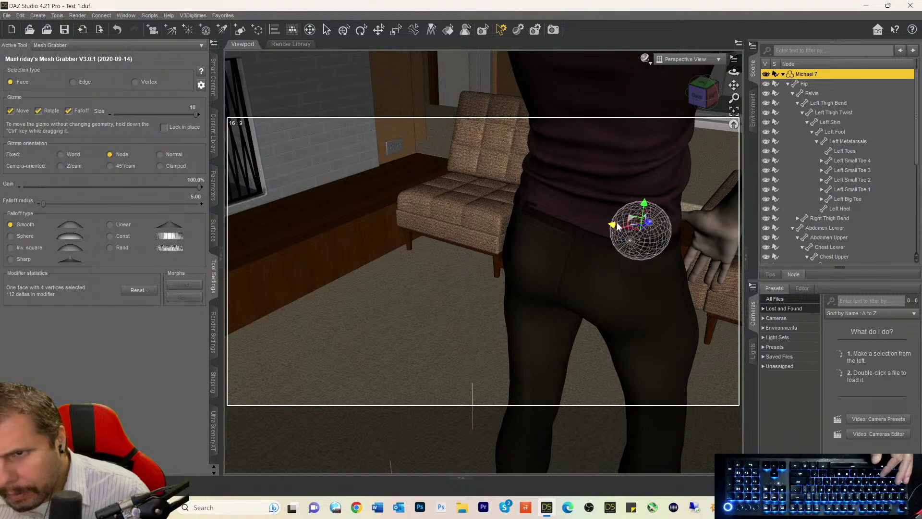
pyautogui.moveTo(619, 227); pyautogui.dragTo(625, 222)
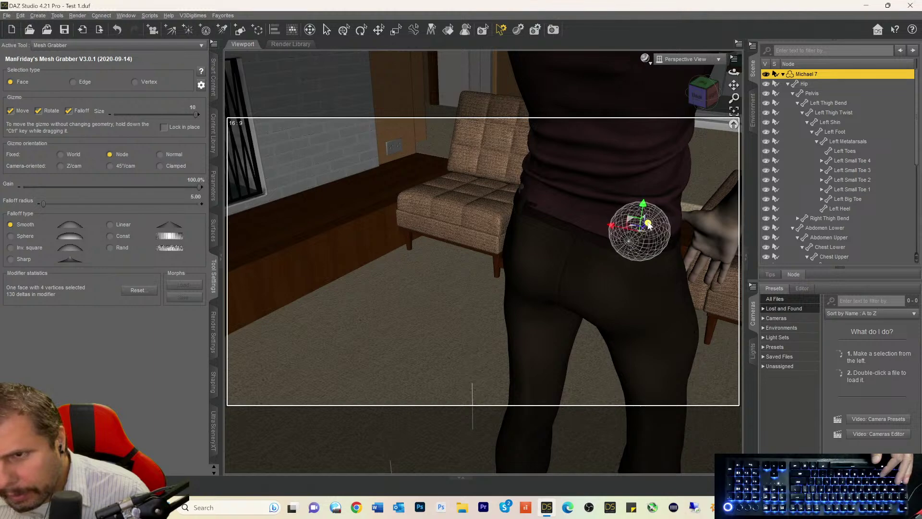
pyautogui.keyDown('ctrl'); pyautogui.moveTo(640, 255); pyautogui.dragTo(620, 308); pyautogui.keyUp('ctrl')
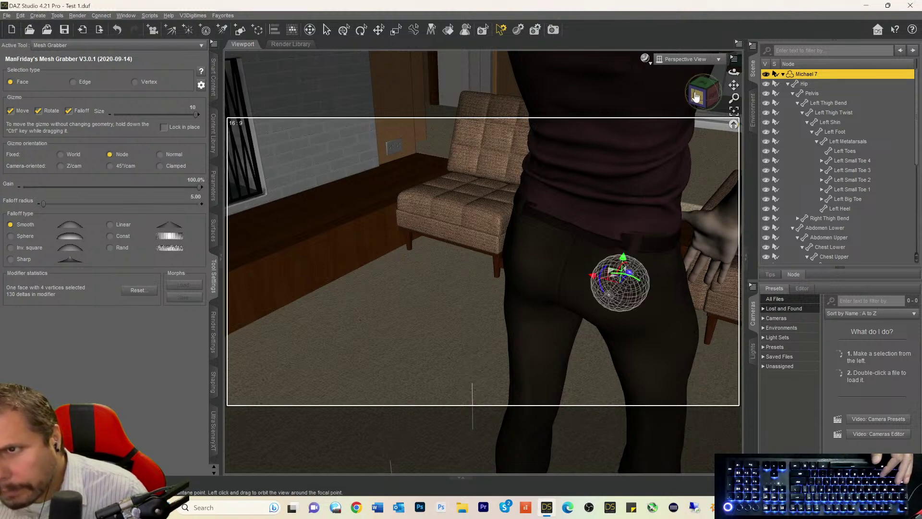
# - Try to pull Michael 7's mesh inward farther around the right side of the waist beside the belt
pyautogui.moveTo(733, 125); pyautogui.dragTo(708, 188)
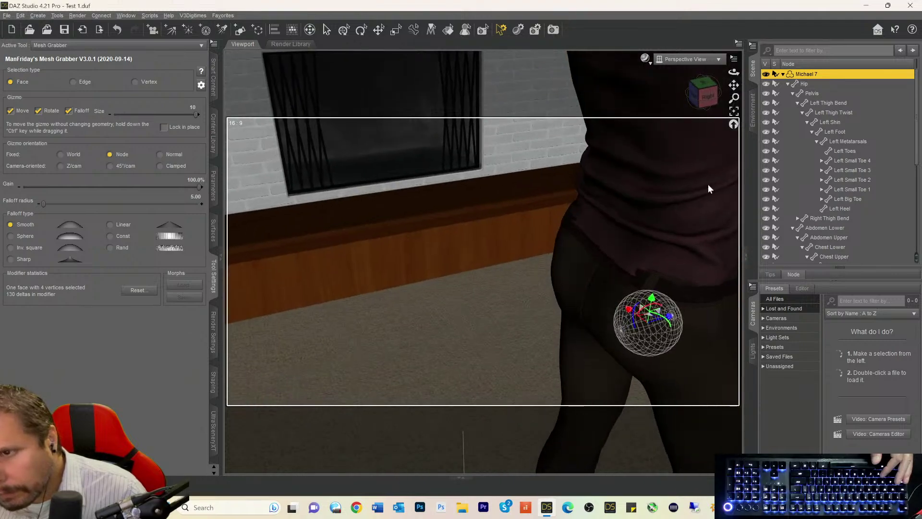
pyautogui.keyDown('ctrl'); pyautogui.click(713, 280); pyautogui.keyUp('ctrl')
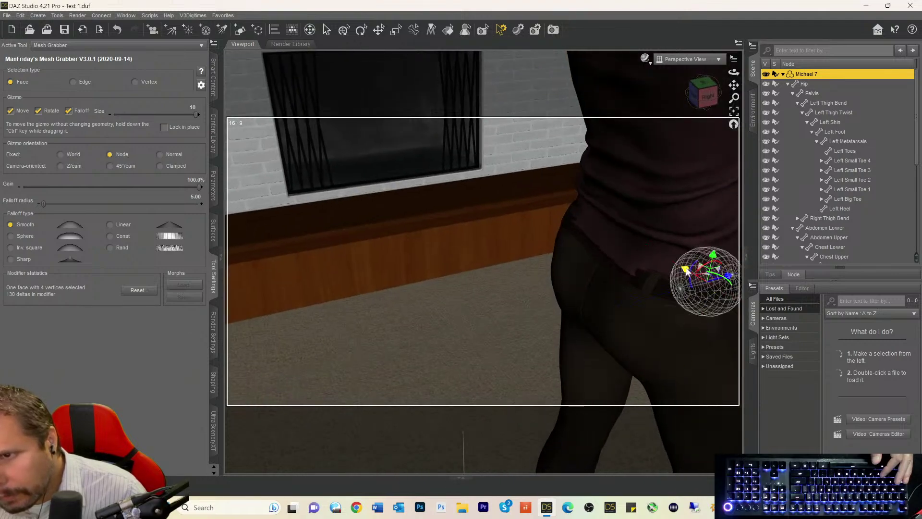
pyautogui.moveTo(688, 272); pyautogui.dragTo(686, 270)
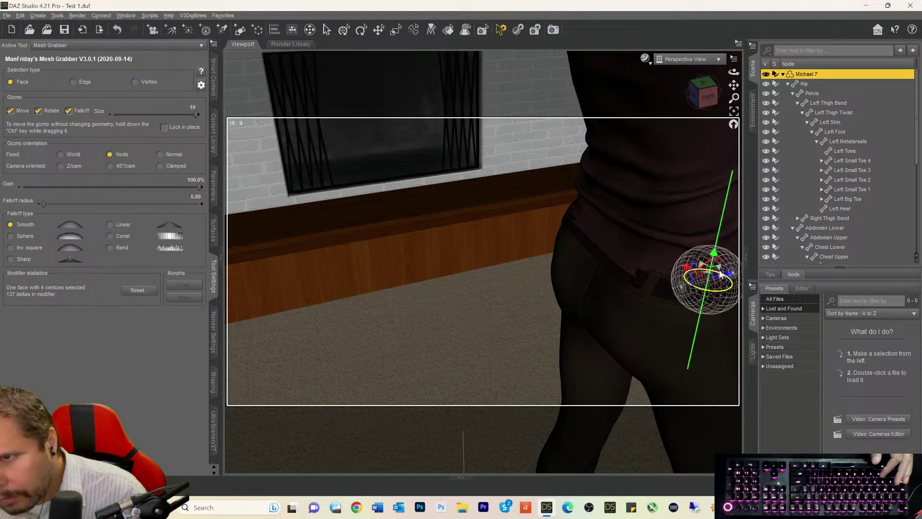
pyautogui.moveTo(686, 269); pyautogui.dragTo(713, 288)
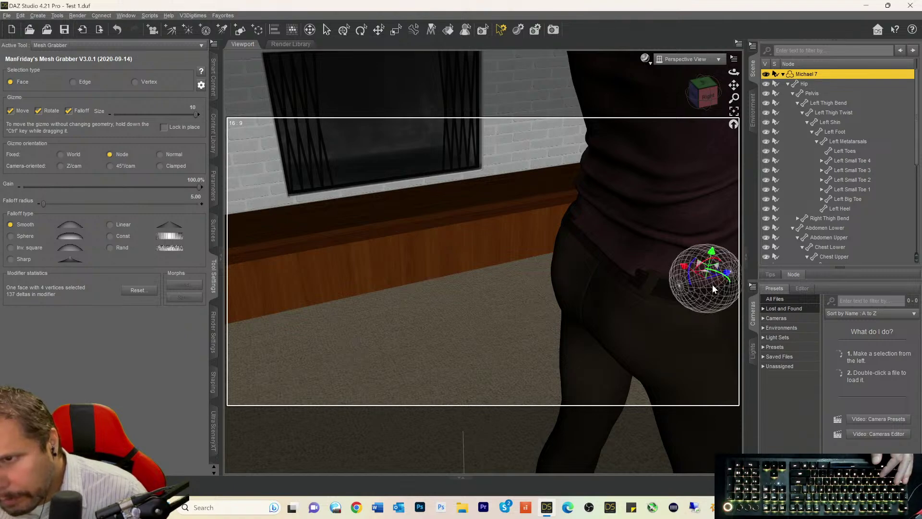
# - Undo the recent Mesh Grabber edits made to Michael 7 around the right rear of the waist
pyautogui.hotkey('ctrl', 'z')
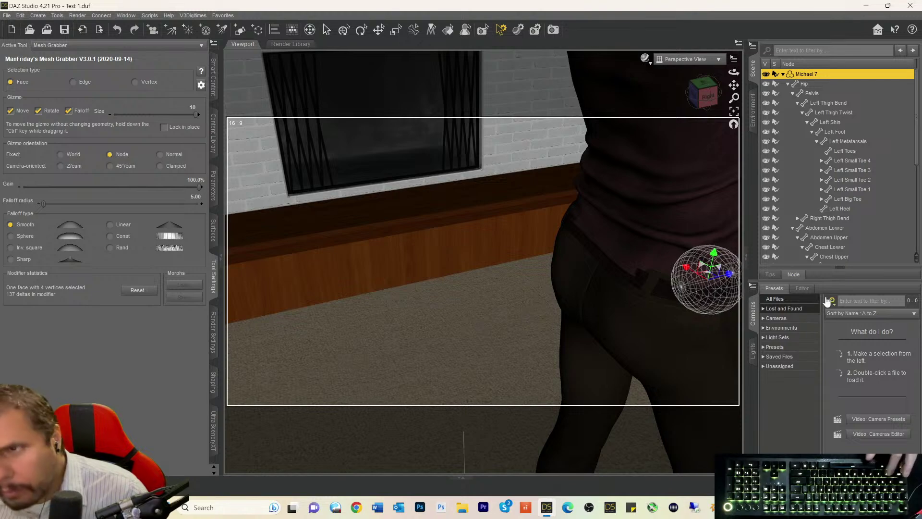
pyautogui.click(21, 16)
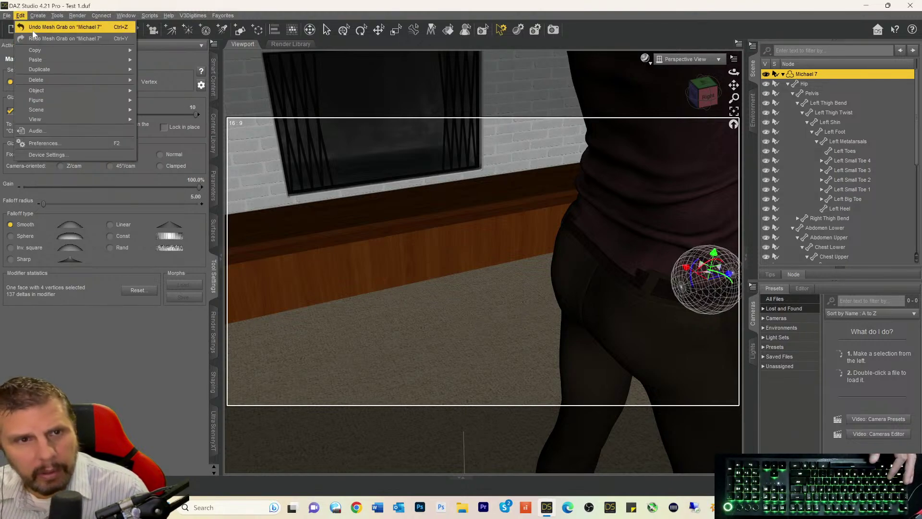
pyautogui.click(33, 30)
pyautogui.click(21, 16)
pyautogui.click(32, 29)
pyautogui.click(30, 16)
pyautogui.click(31, 30)
pyautogui.click(21, 16)
pyautogui.click(25, 28)
pyautogui.click(20, 16)
pyautogui.click(24, 27)
pyautogui.click(20, 15)
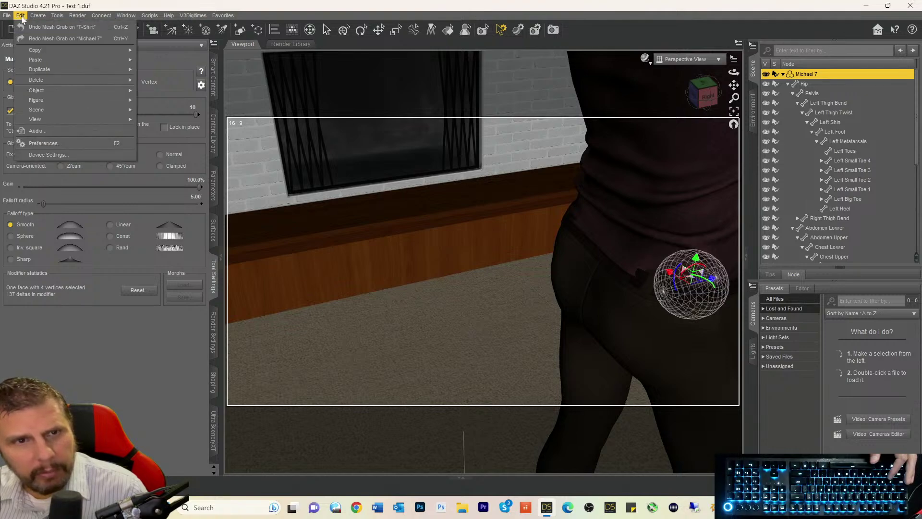
pyautogui.click(29, 28)
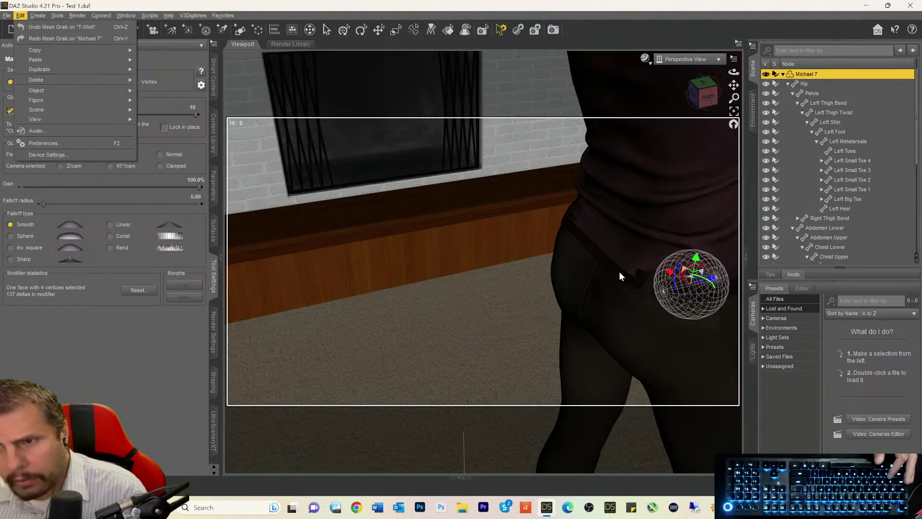
# - Try to push Michael 7's mesh inward above the belt on the right side of the waist, and undo it
pyautogui.moveTo(733, 85); pyautogui.dragTo(733, 85)
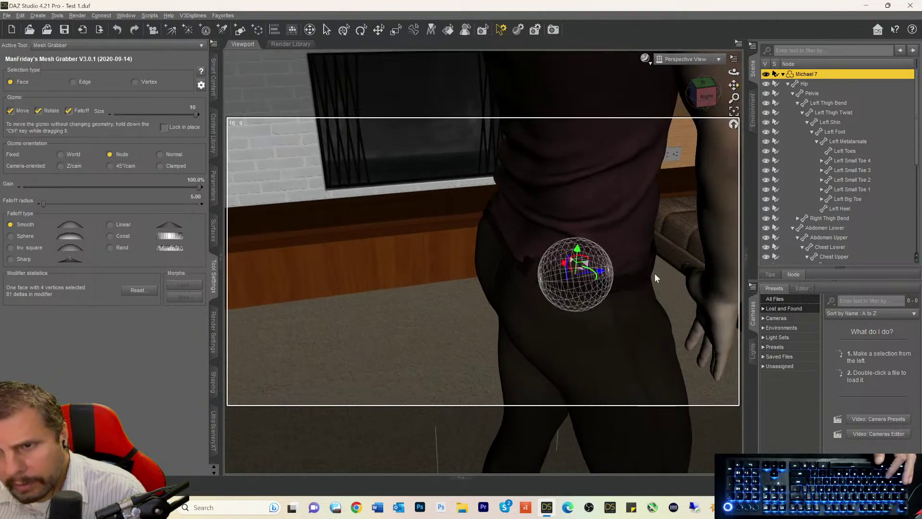
pyautogui.click(593, 273)
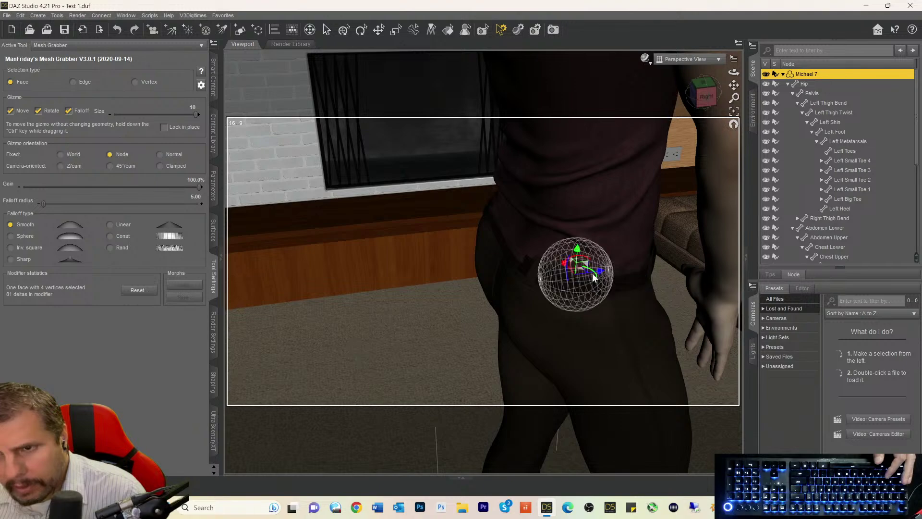
pyautogui.moveTo(566, 263); pyautogui.dragTo(581, 259)
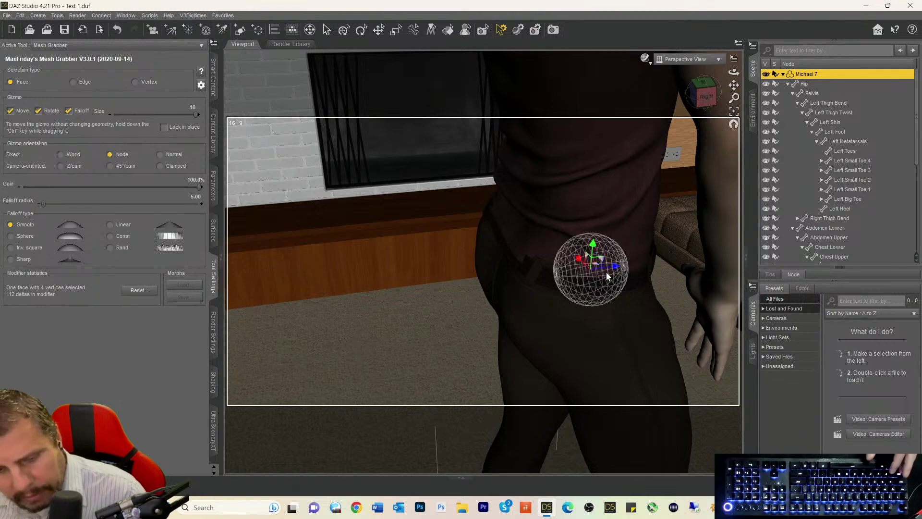
pyautogui.hotkey('ctrl', 'z')
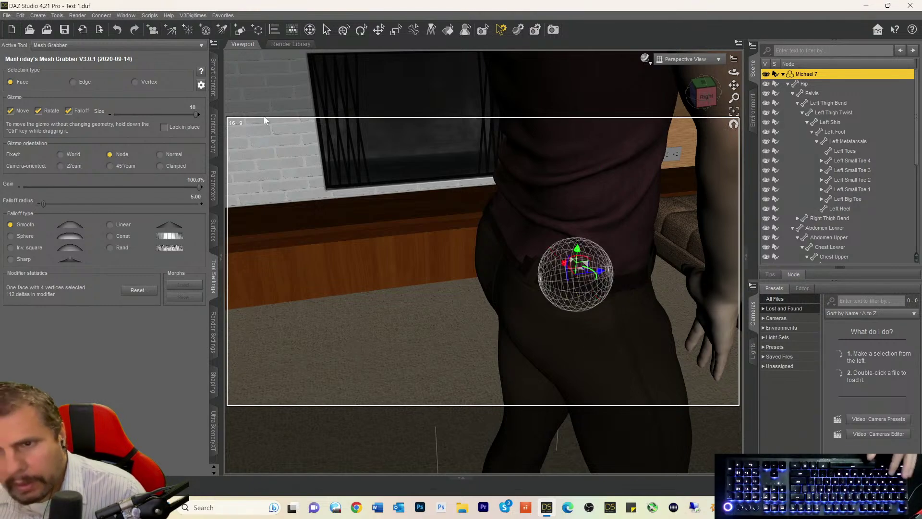
pyautogui.click(19, 15)
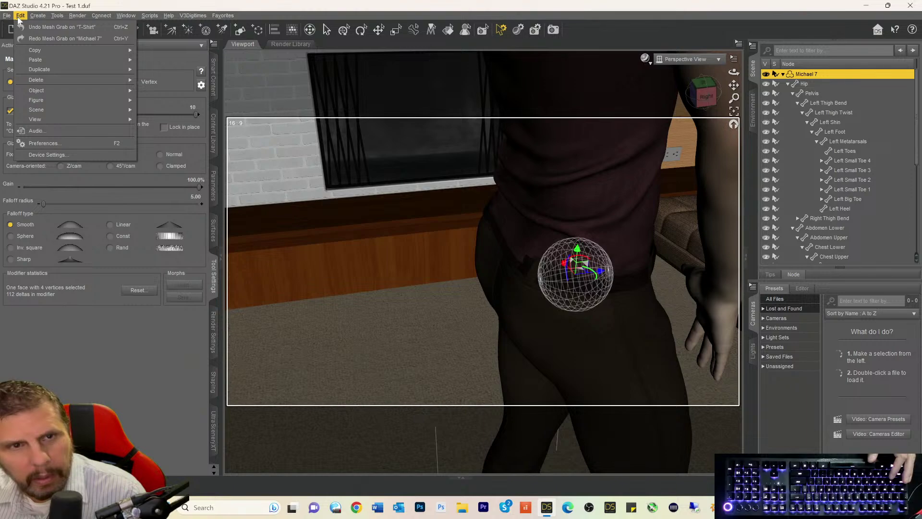
# - Nudge the T-Shirt's mesh slightly at the hem above the belt on the right side of the waist
pyautogui.click(807, 187)
pyautogui.scroll(-2, 827, 194)
pyautogui.scroll(-4, 828, 197)
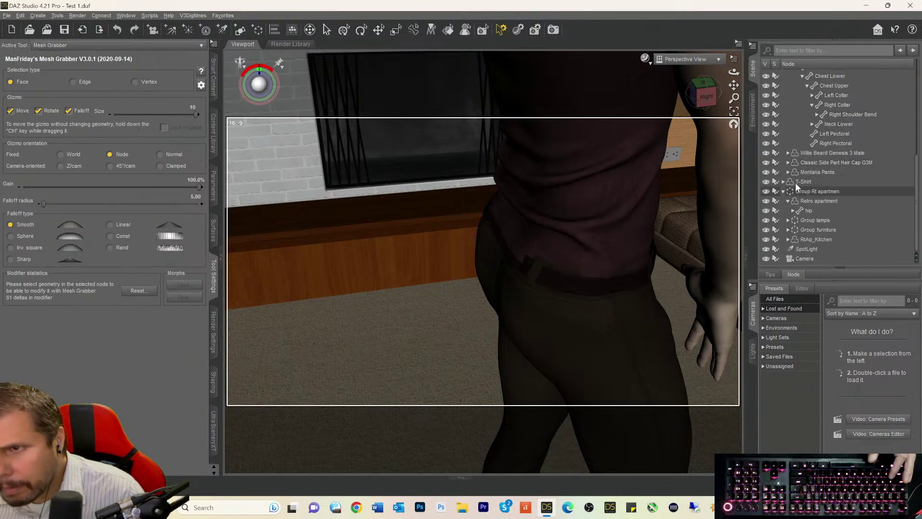
pyautogui.click(796, 182)
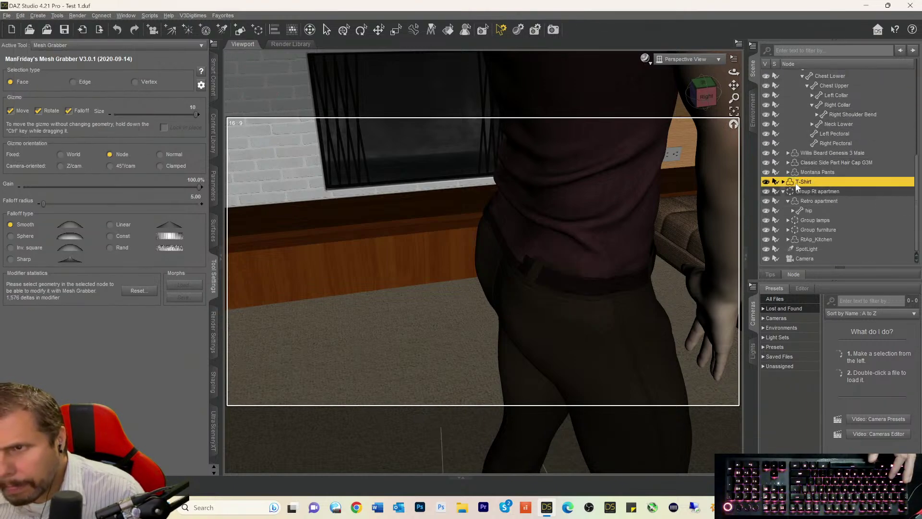
pyautogui.click(600, 274)
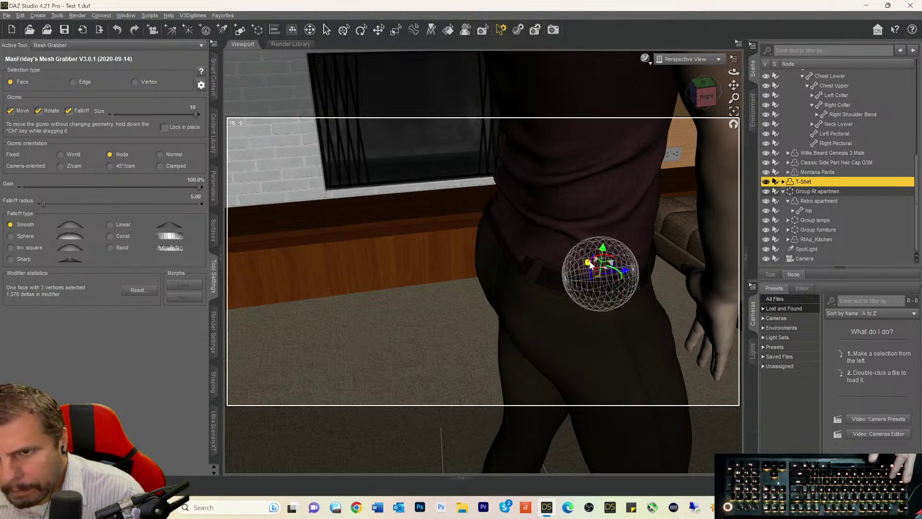
pyautogui.moveTo(589, 263); pyautogui.dragTo(588, 262)
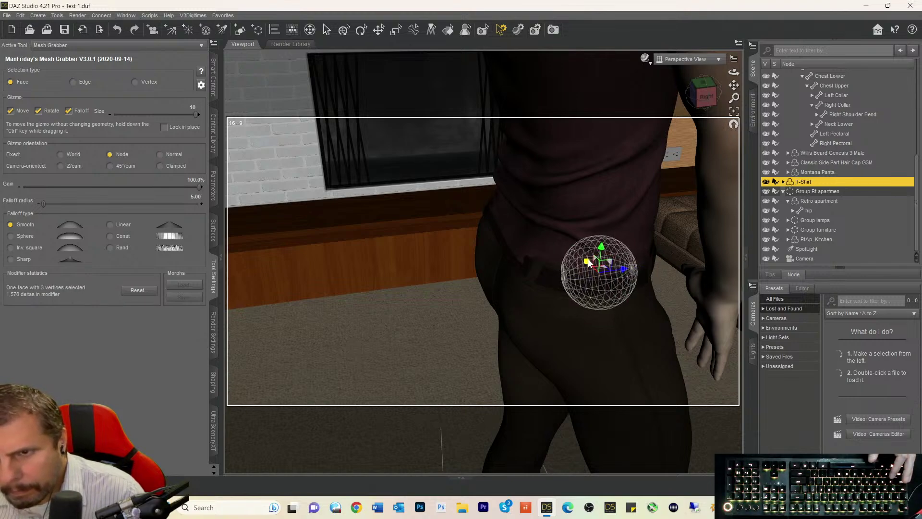
pyautogui.click(652, 346)
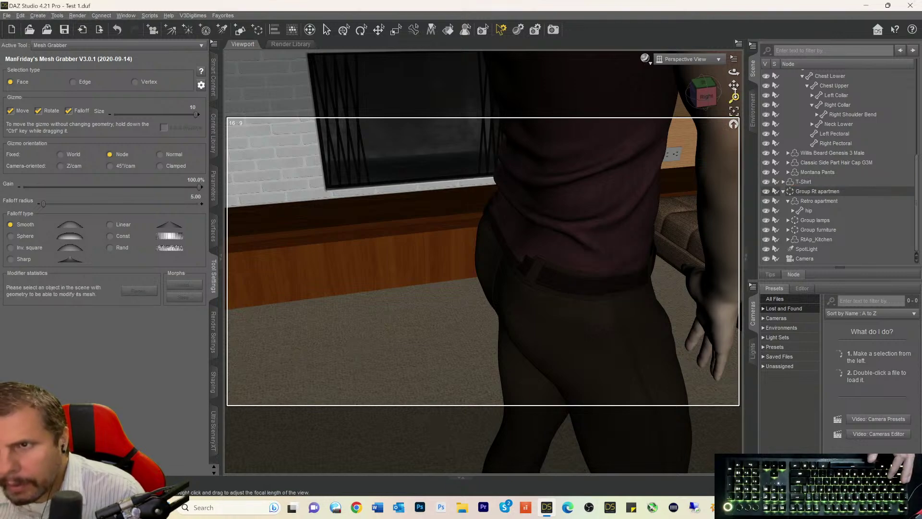
# - Try to push Michael 7's mesh inward at the rear right of the waist from a back view, and undo it
pyautogui.moveTo(734, 85); pyautogui.dragTo(720, 86)
pyautogui.keyDown('ctrl'); pyautogui.keyDown('alt'); pyautogui.moveTo(608, 244); pyautogui.dragTo(611, 244, button='right'); pyautogui.keyUp('alt'); pyautogui.keyUp('ctrl')
pyautogui.keyDown('ctrl'); pyautogui.keyDown('alt'); pyautogui.moveTo(608, 244); pyautogui.dragTo(668, 252); pyautogui.keyUp('alt'); pyautogui.keyUp('ctrl')
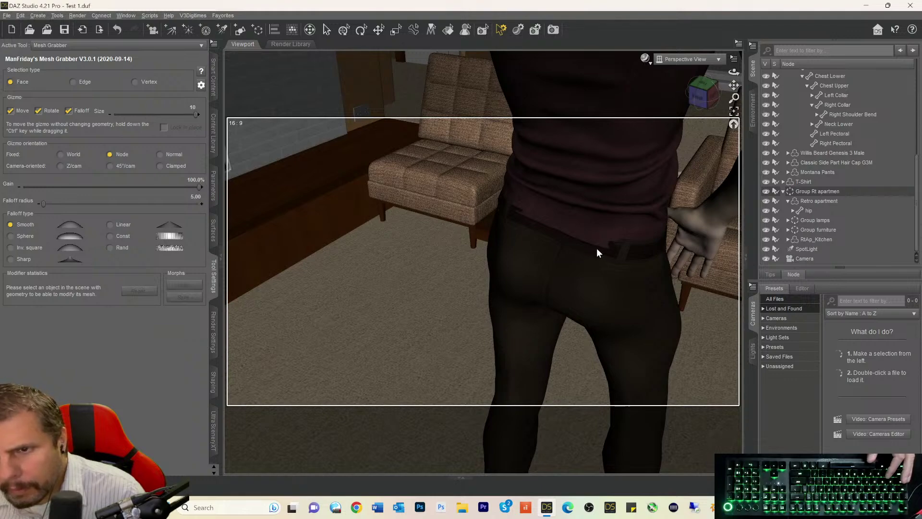
pyautogui.click(597, 248)
pyautogui.moveTo(613, 234); pyautogui.dragTo(615, 230)
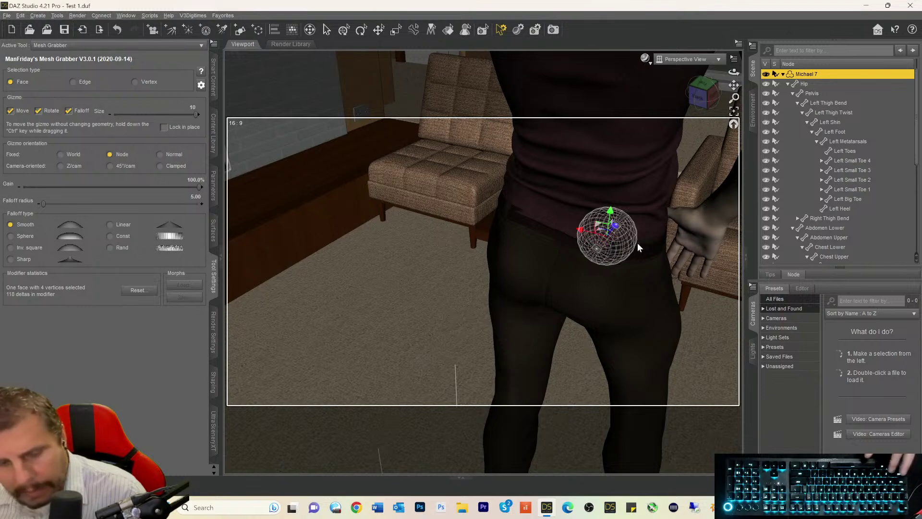
pyautogui.hotkey('ctrl', 'z')
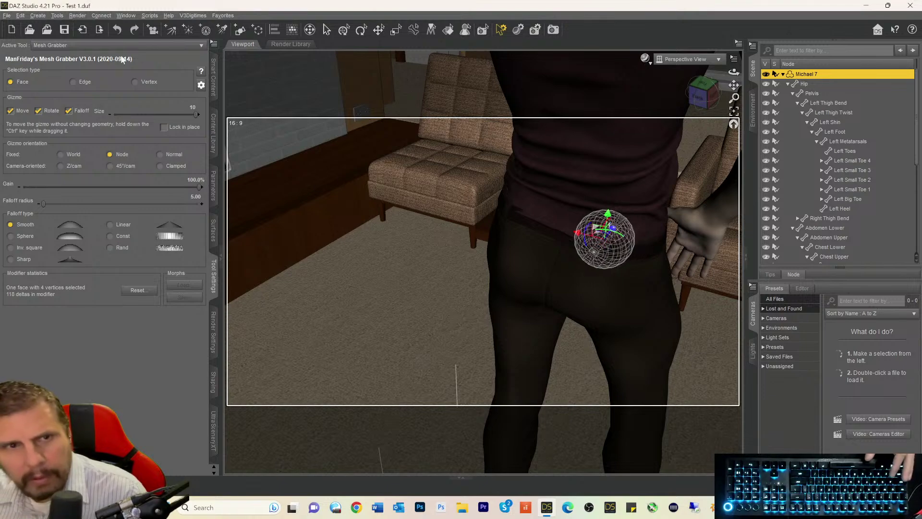
# - Push the T-Shirt hem inward behind the belt at the rear right of the waist
pyautogui.scroll(-4, 835, 192)
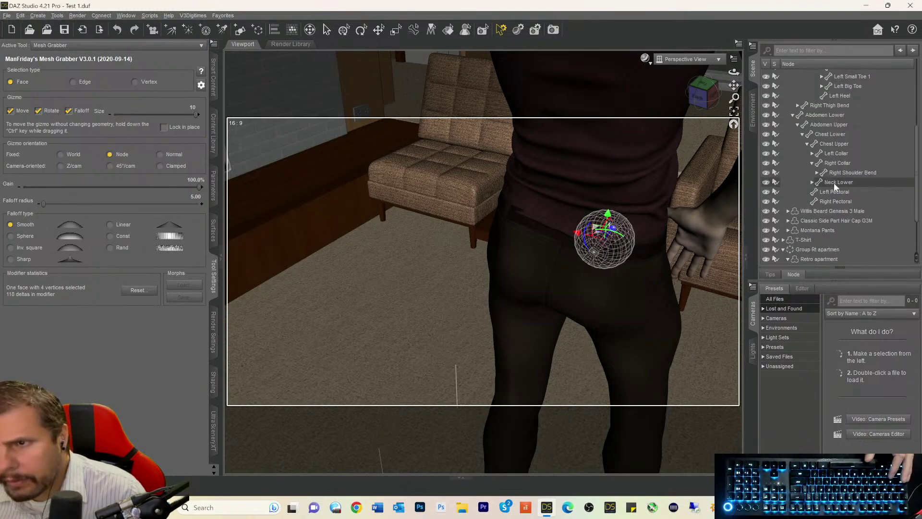
pyautogui.scroll(-2, 834, 183)
pyautogui.click(784, 184)
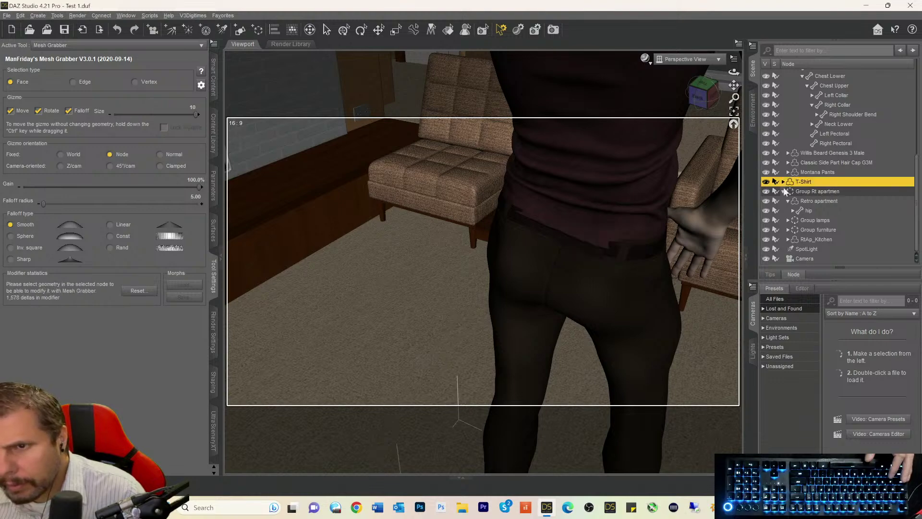
pyautogui.click(591, 245)
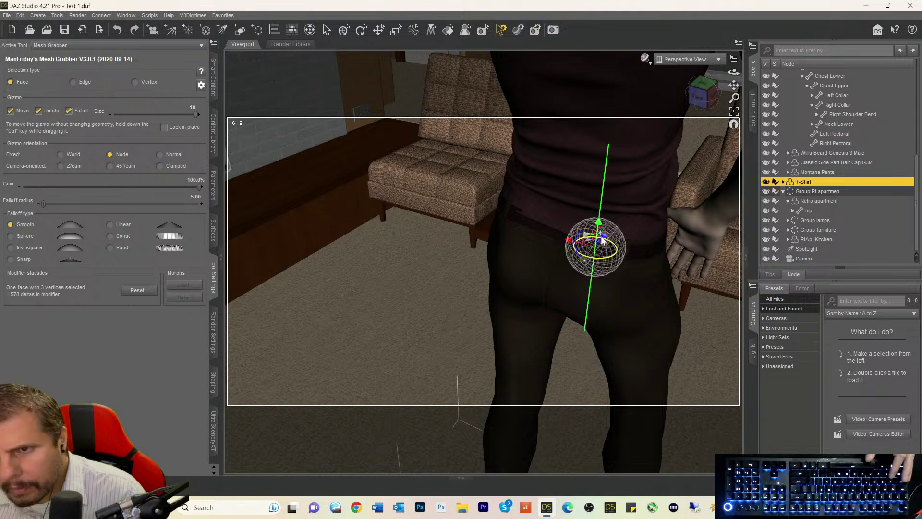
pyautogui.moveTo(602, 239); pyautogui.dragTo(605, 235)
# - Push the T-Shirt hem inward behind the belt at the middle and rear left of the waist
pyautogui.click(556, 243)
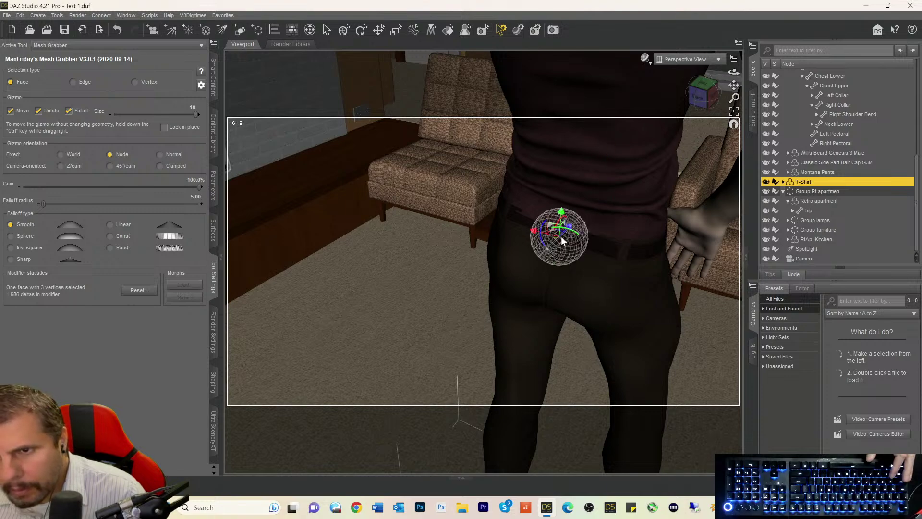
pyautogui.moveTo(572, 226); pyautogui.dragTo(578, 227)
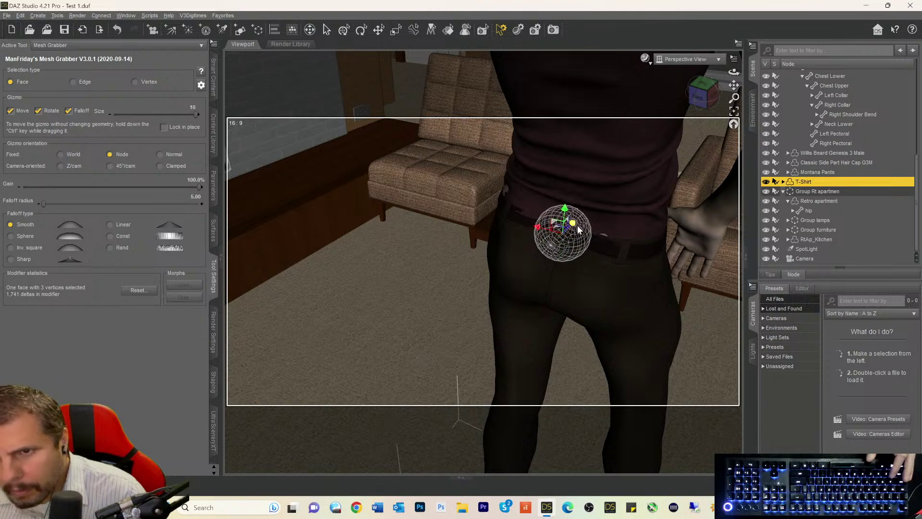
pyautogui.click(526, 220)
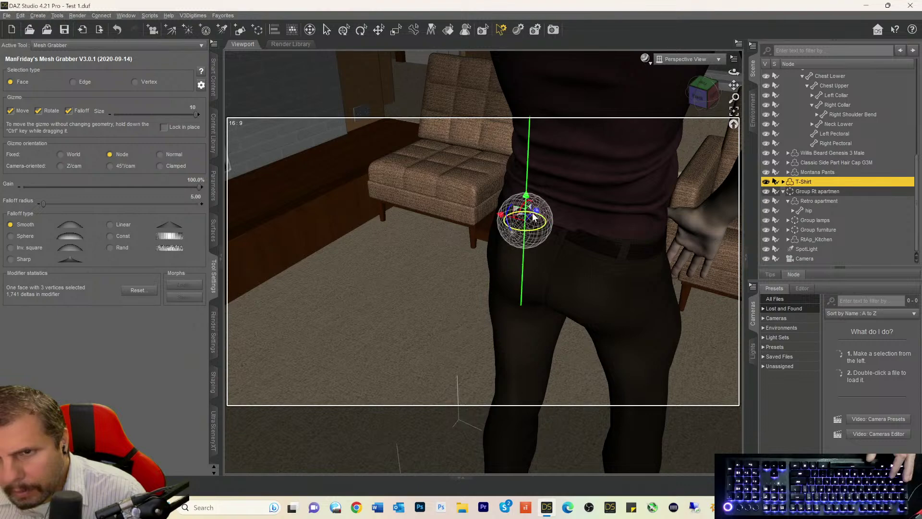
pyautogui.moveTo(536, 210); pyautogui.dragTo(539, 208)
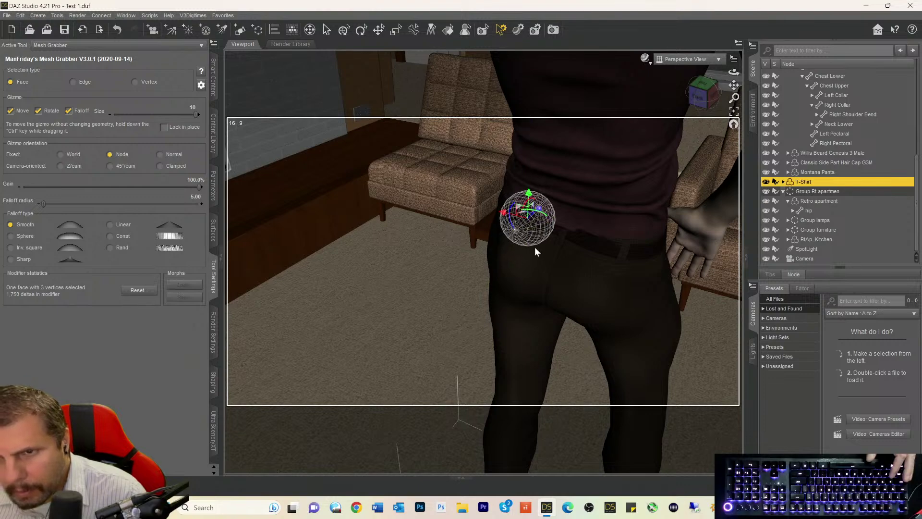
# - Reselect the T-Shirt and tuck its remaining overlap behind the belt at the middle of the back
pyautogui.click(545, 253)
pyautogui.click(558, 224)
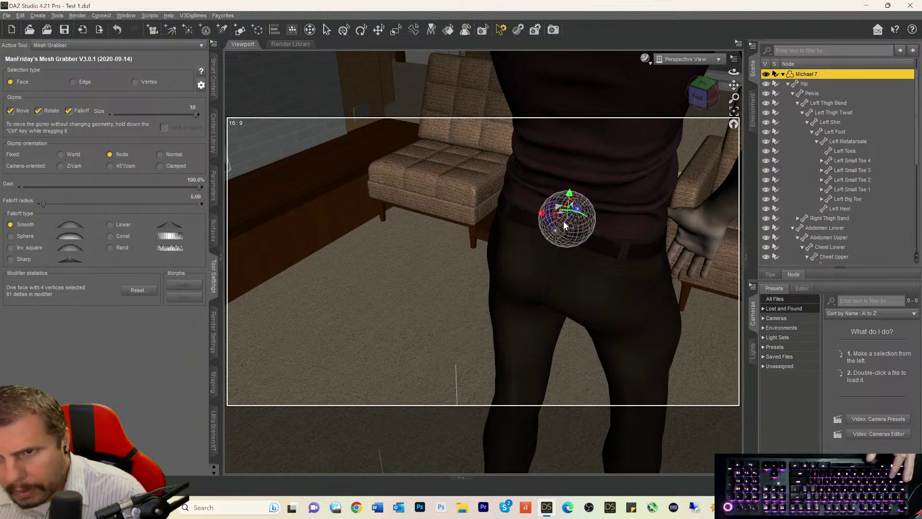
pyautogui.scroll(-6, 838, 194)
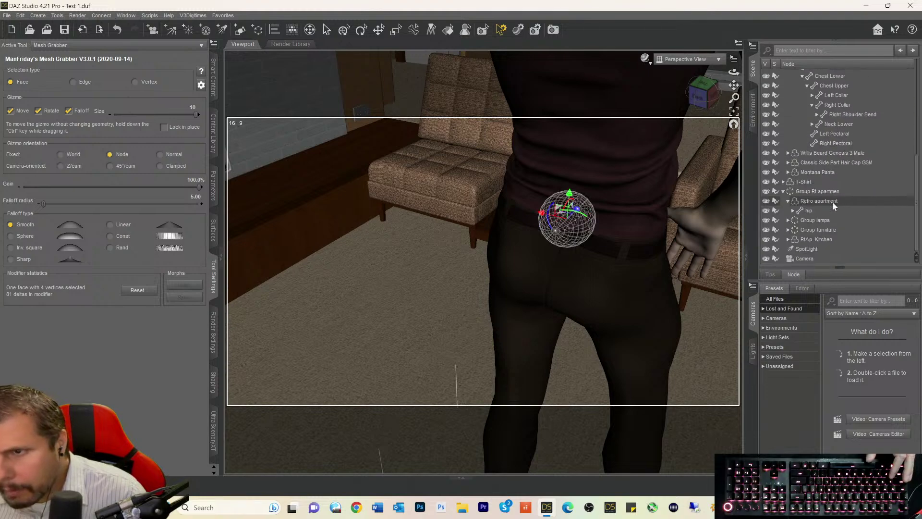
pyautogui.click(805, 184)
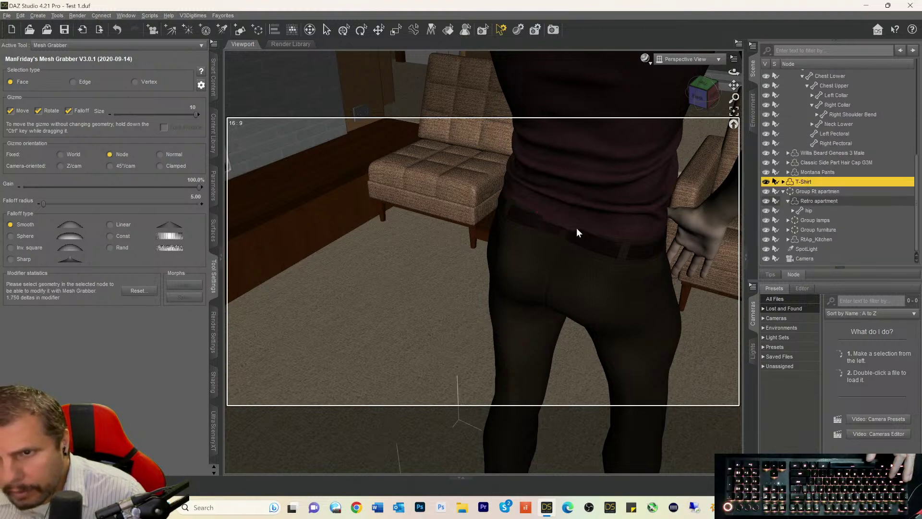
pyautogui.click(559, 223)
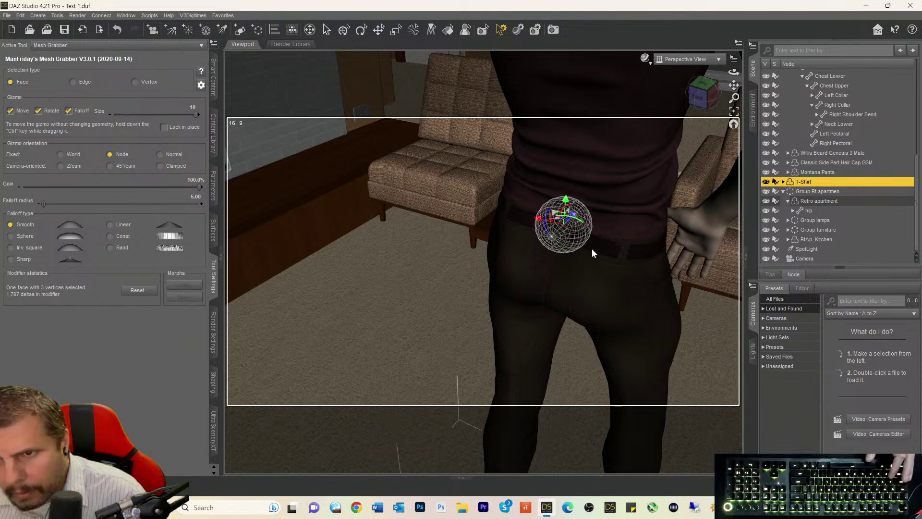
pyautogui.click(498, 224)
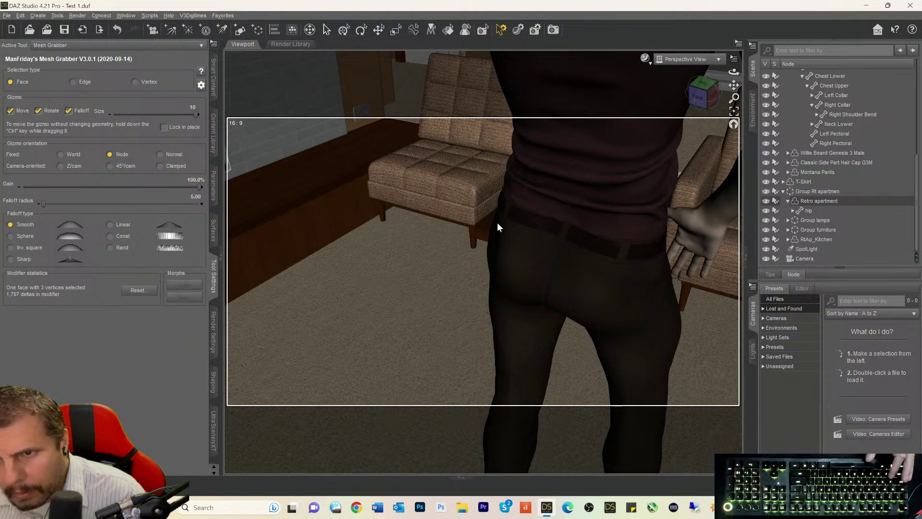
# - Push Michael 7's mesh inward at several spots along the rear of the waist beside the belt
pyautogui.click(592, 231)
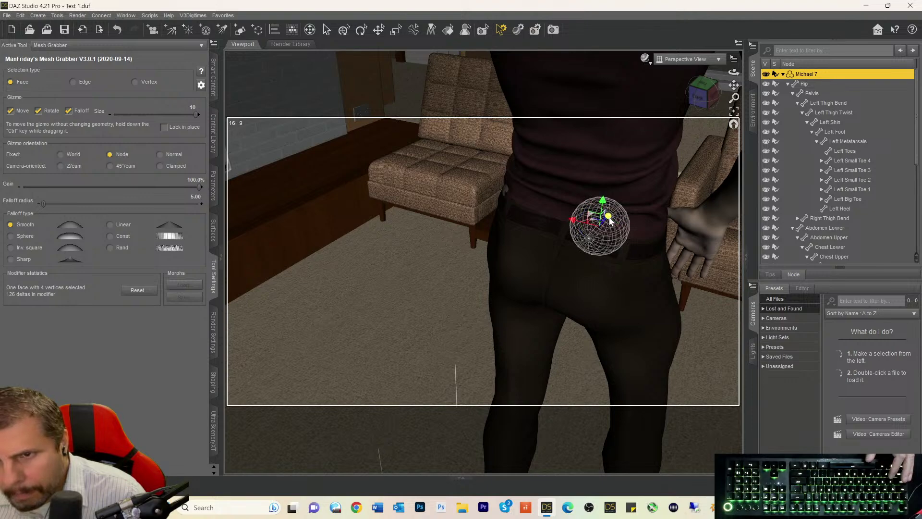
pyautogui.click(545, 219)
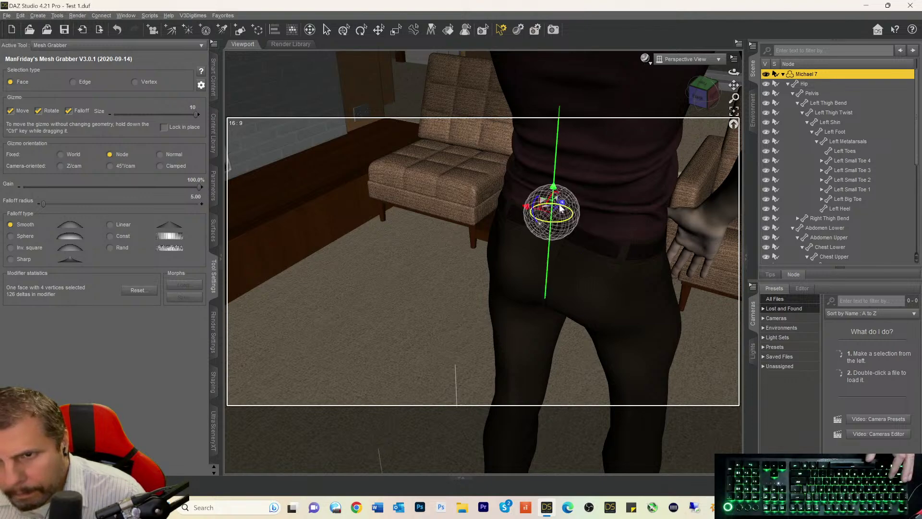
pyautogui.moveTo(564, 204); pyautogui.dragTo(566, 207)
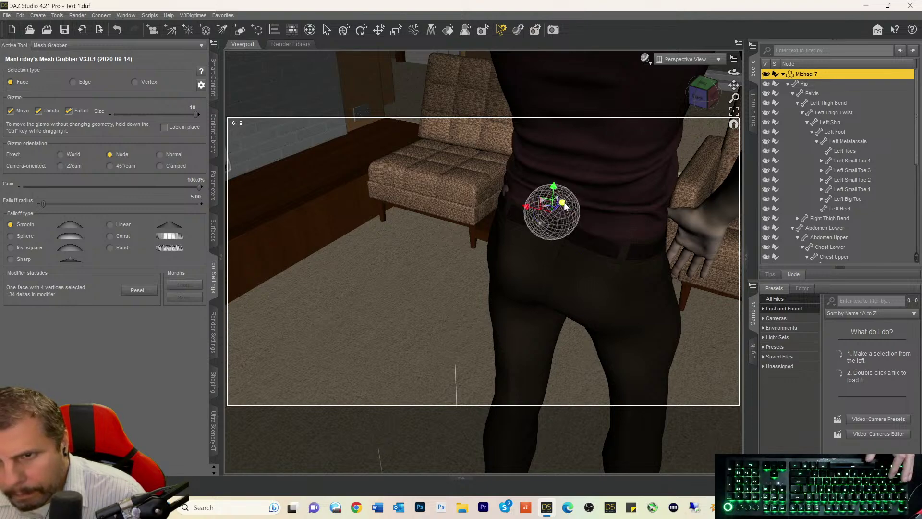
pyautogui.click(592, 234)
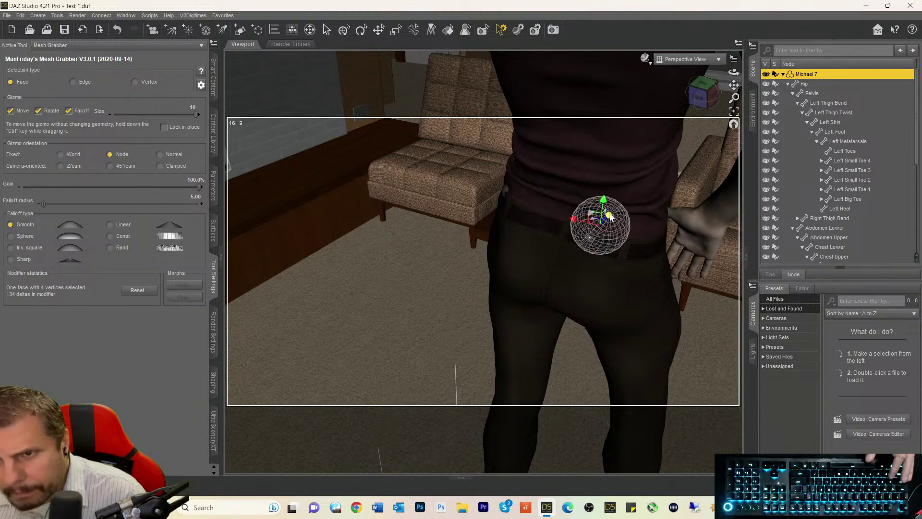
pyautogui.click(518, 209)
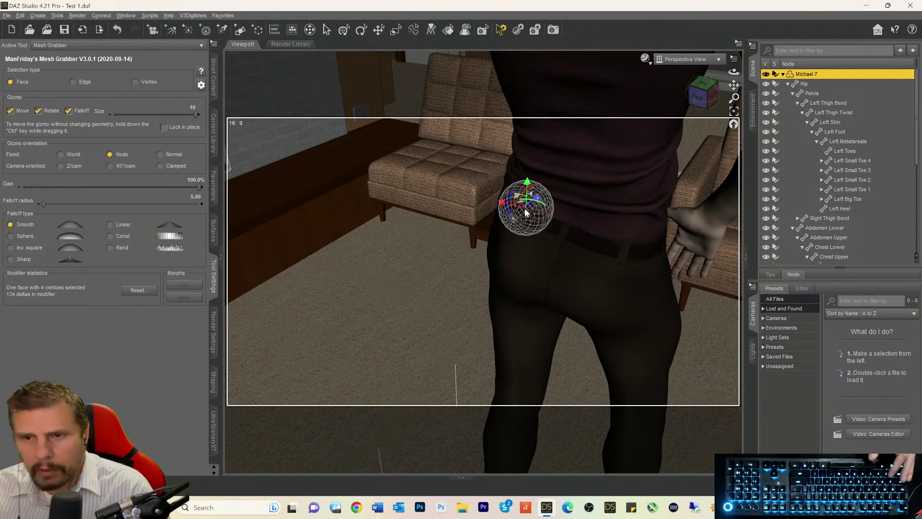
# - View the scene through the Camera, activate the Translate tool, and preview the figure with rendered shading
pyautogui.moveTo(699, 112); pyautogui.dragTo(565, 103)
pyautogui.click(684, 59)
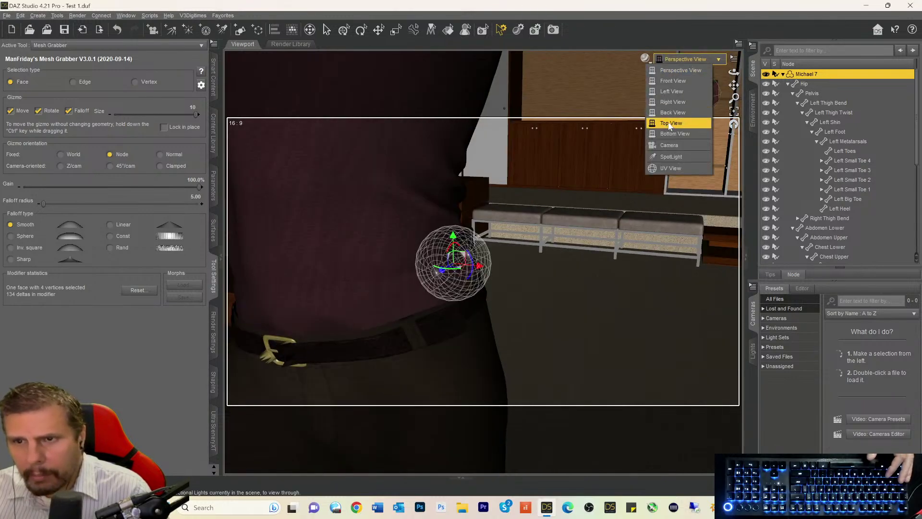
pyautogui.click(672, 144)
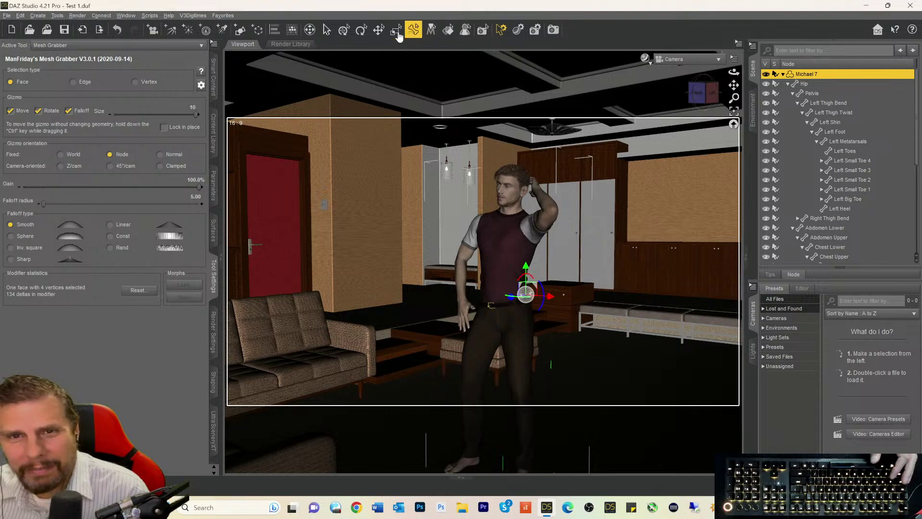
pyautogui.click(378, 30)
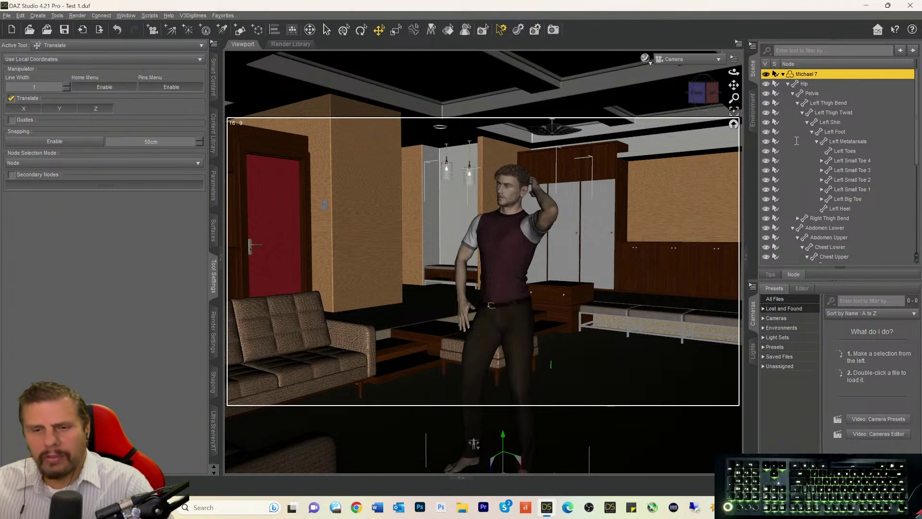
pyautogui.hotkey('ctrl', '0')
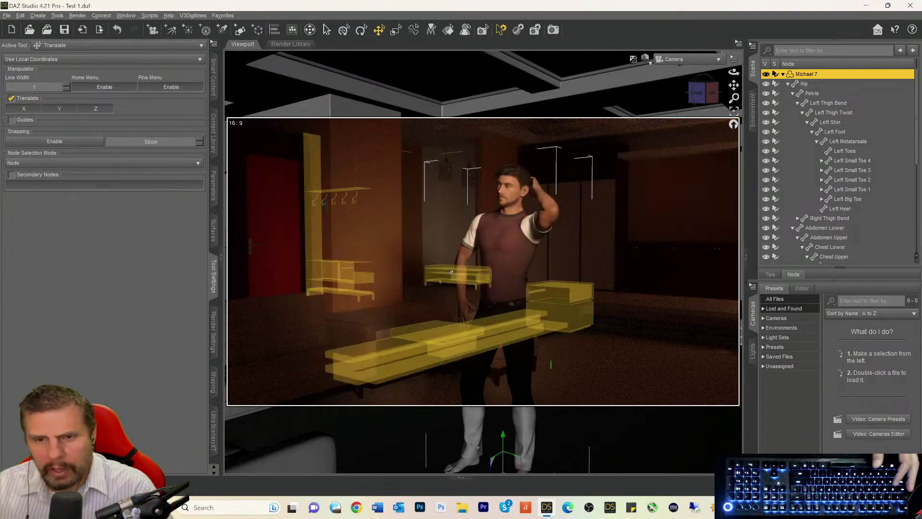
# - Select the figure's Right Shoulder Bend and set its Bend to 62.36
pyautogui.click(461, 260)
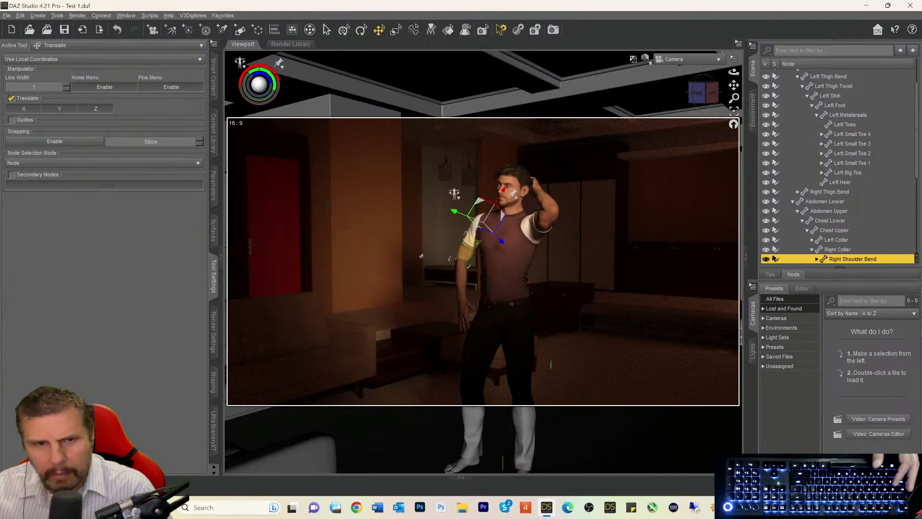
pyautogui.click(212, 132)
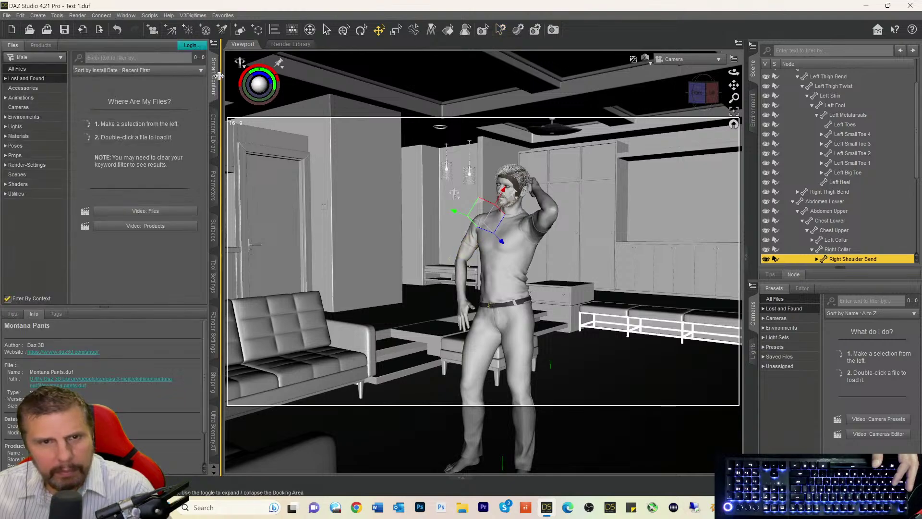
pyautogui.click(215, 184)
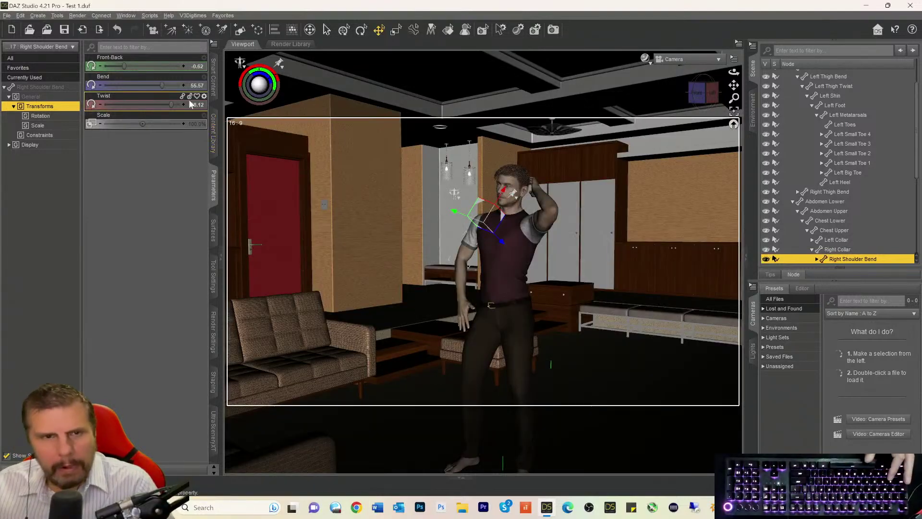
pyautogui.moveTo(162, 85); pyautogui.dragTo(163, 85)
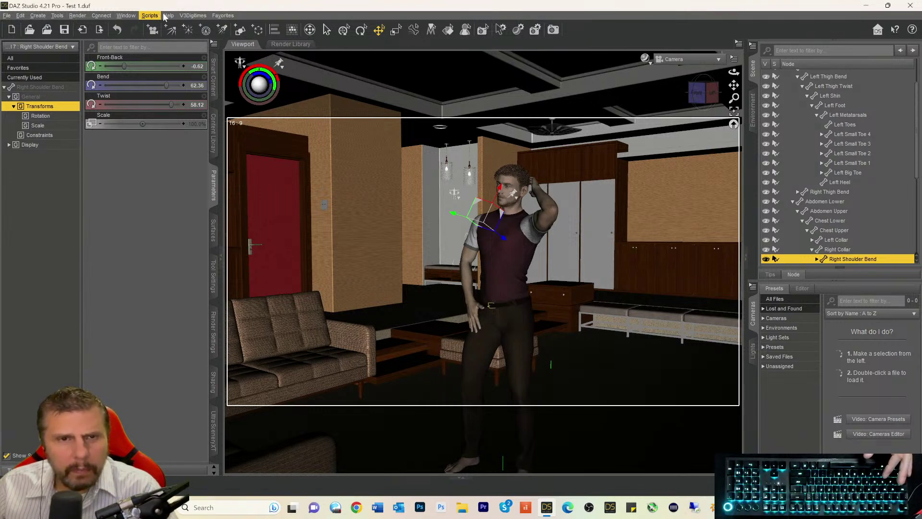
pyautogui.click(226, 15)
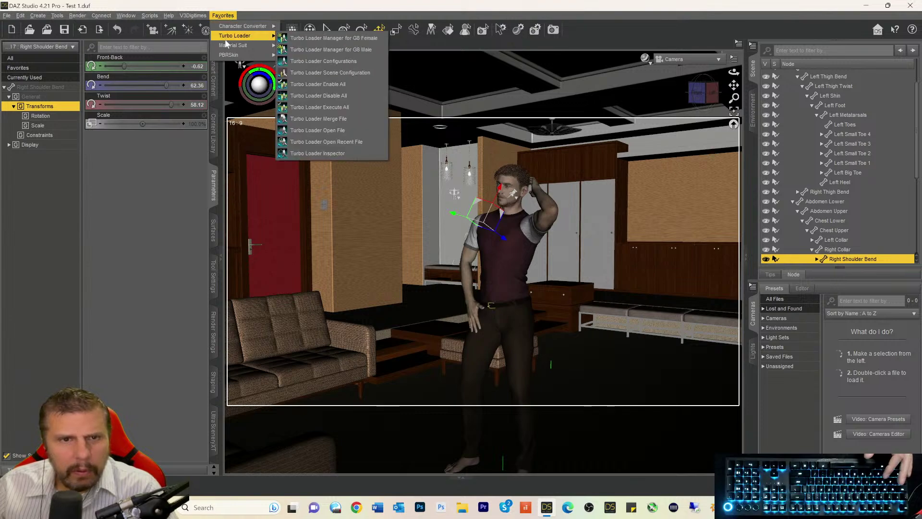
pyautogui.moveTo(156, 19)
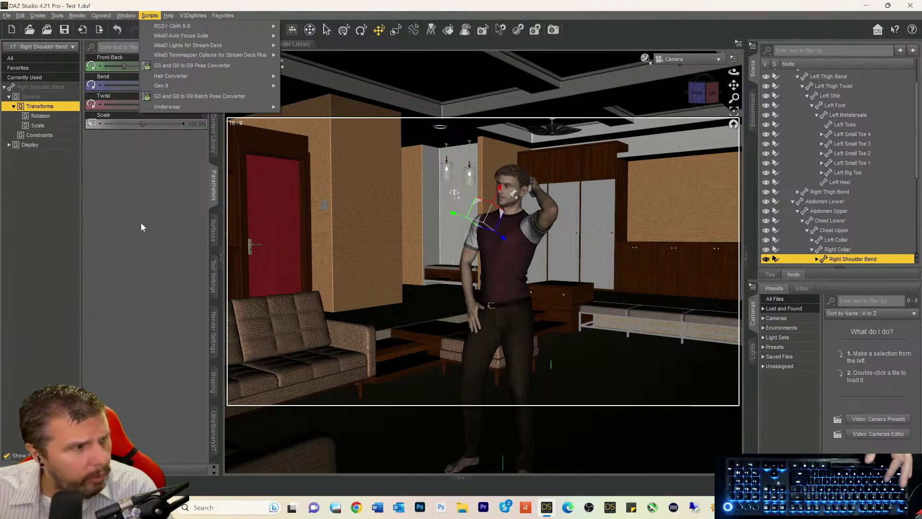
pyautogui.click(143, 237)
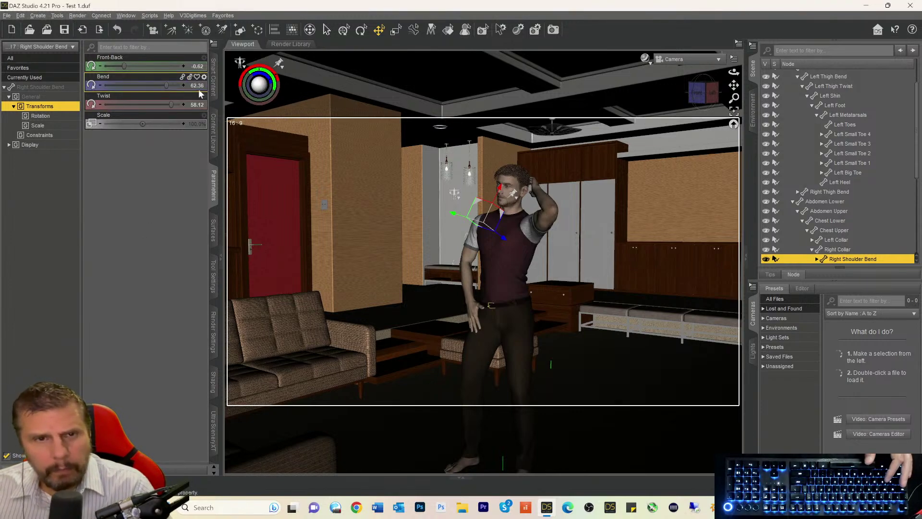
# - Search the Utilities category in Smart Content for "pose", among both files and products
pyautogui.click(213, 87)
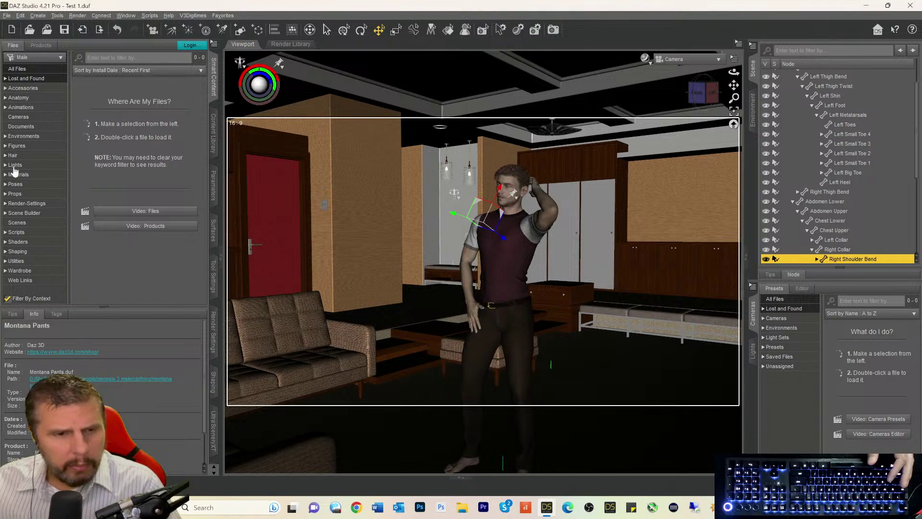
pyautogui.click(16, 261)
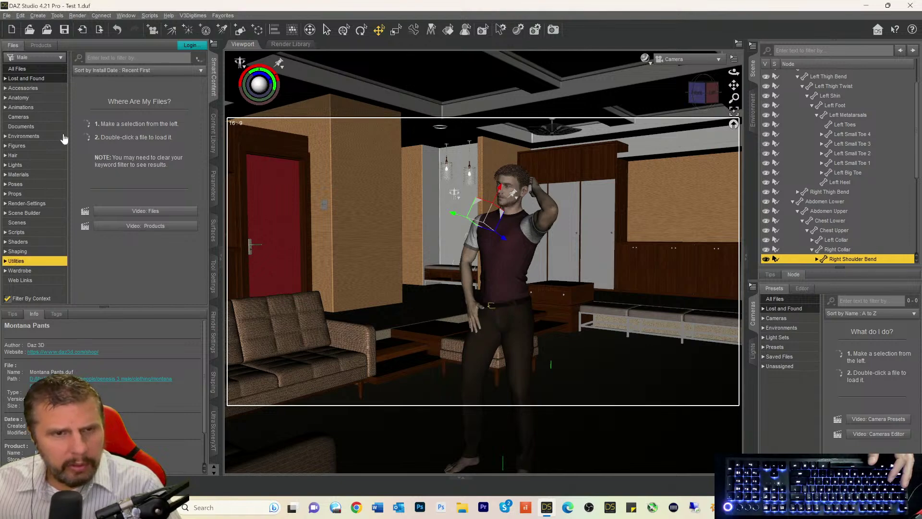
pyautogui.click(99, 59)
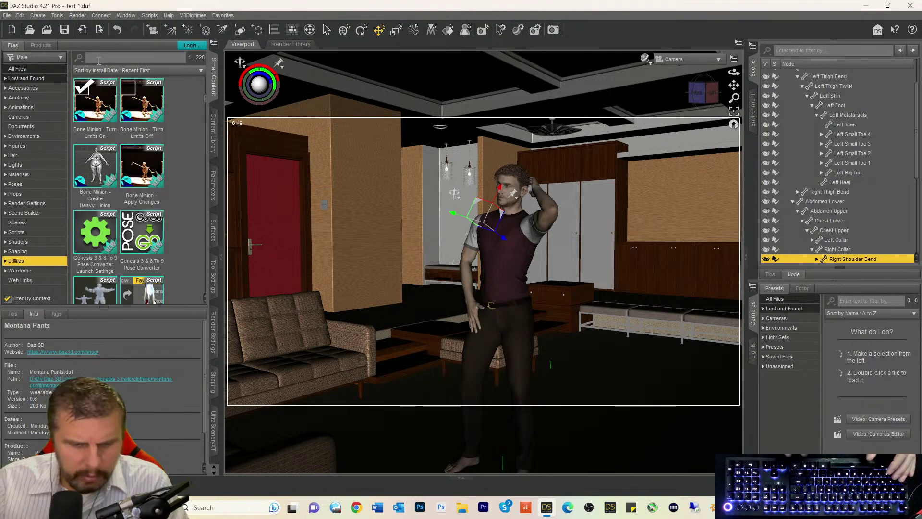
pyautogui.write('pose')
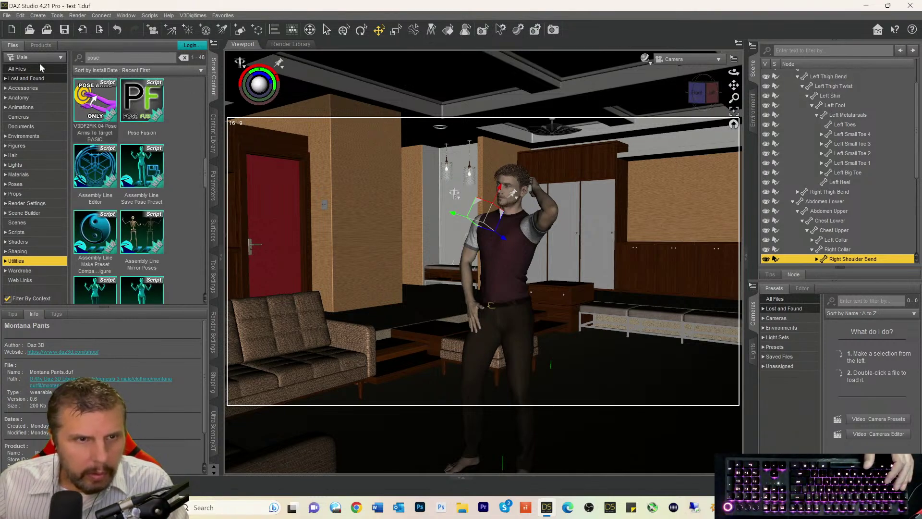
pyautogui.click(41, 45)
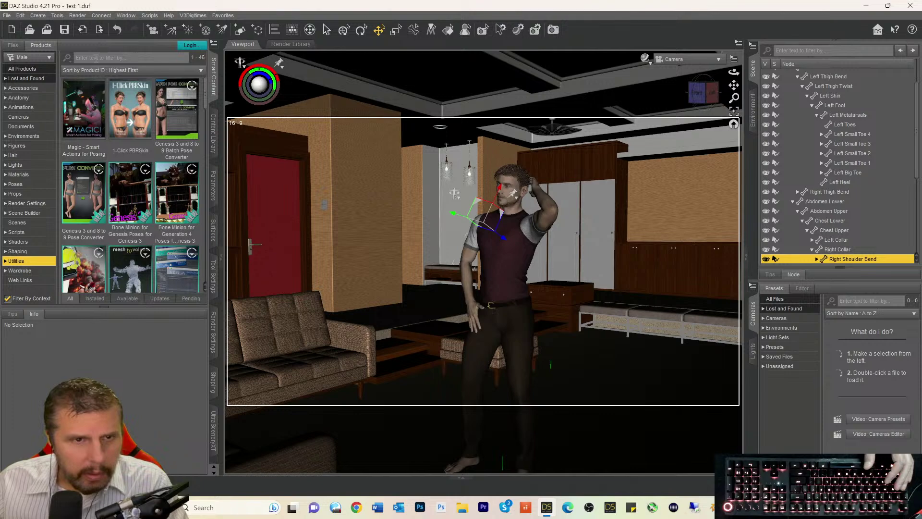
pyautogui.write('po')
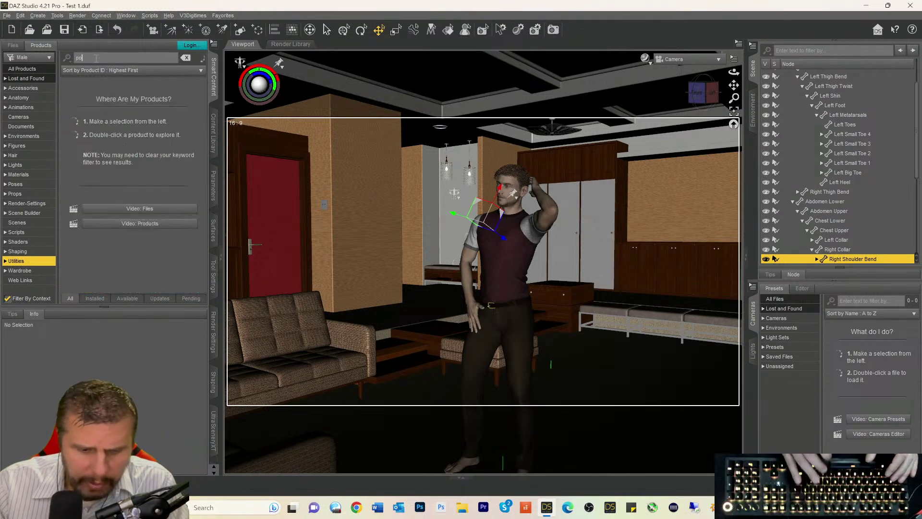
pyautogui.write('se')
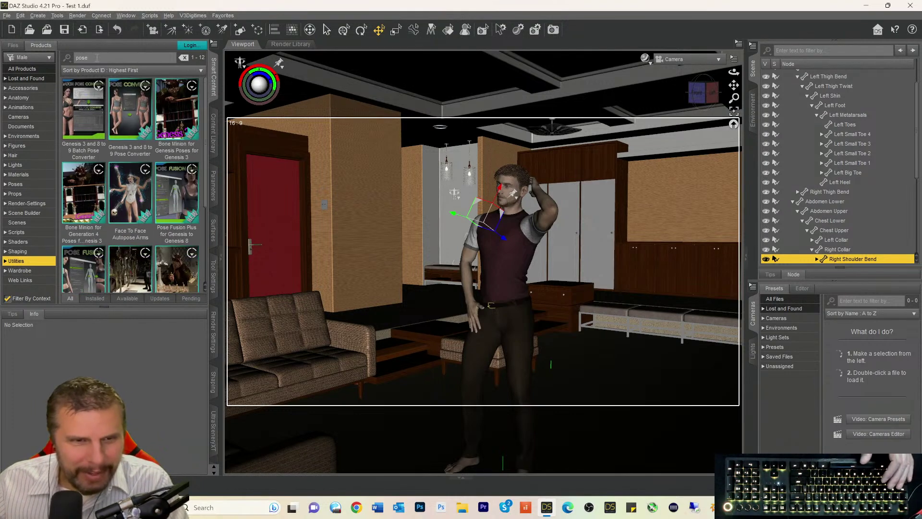
# - Launch Pose Fusion from the Pose Fusion for Genesis to Genesis 8 product, inspect its options, and return to the product list
pyautogui.scroll(-2, 137, 132)
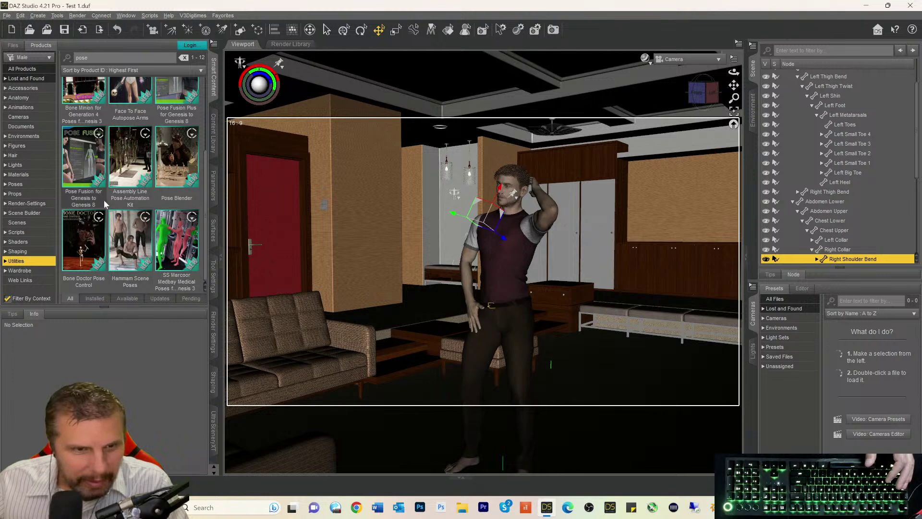
pyautogui.click(85, 167)
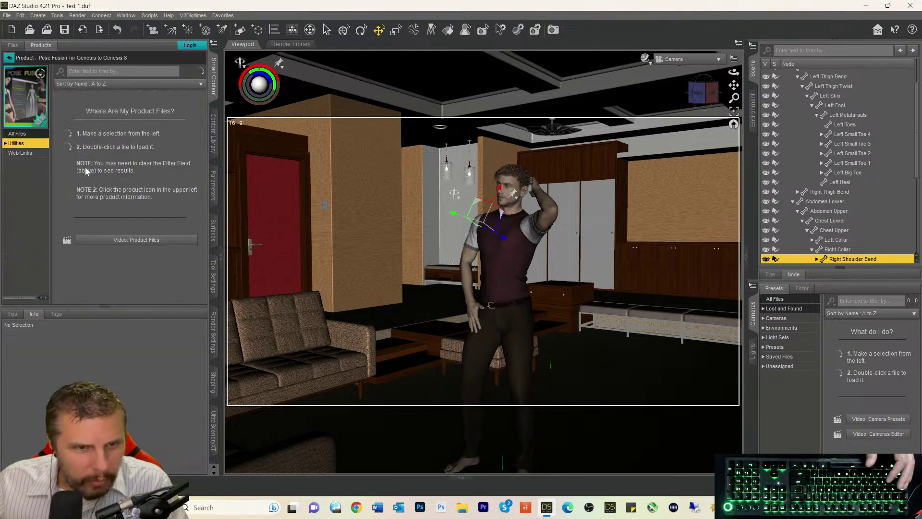
pyautogui.moveTo(71, 128)
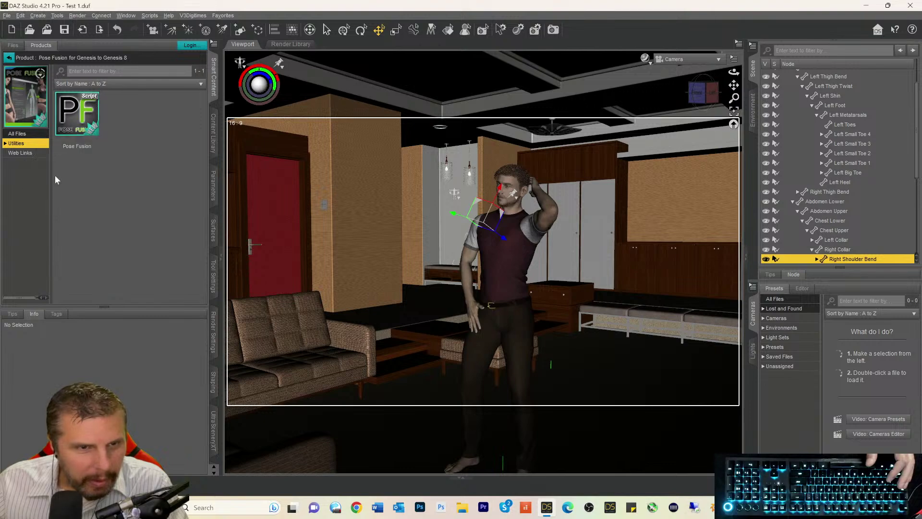
pyautogui.click(6, 144)
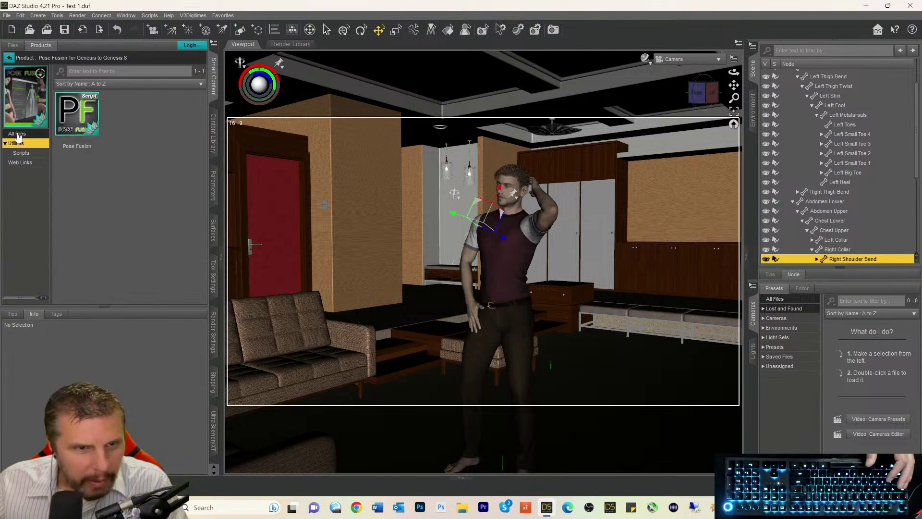
pyautogui.click(17, 133)
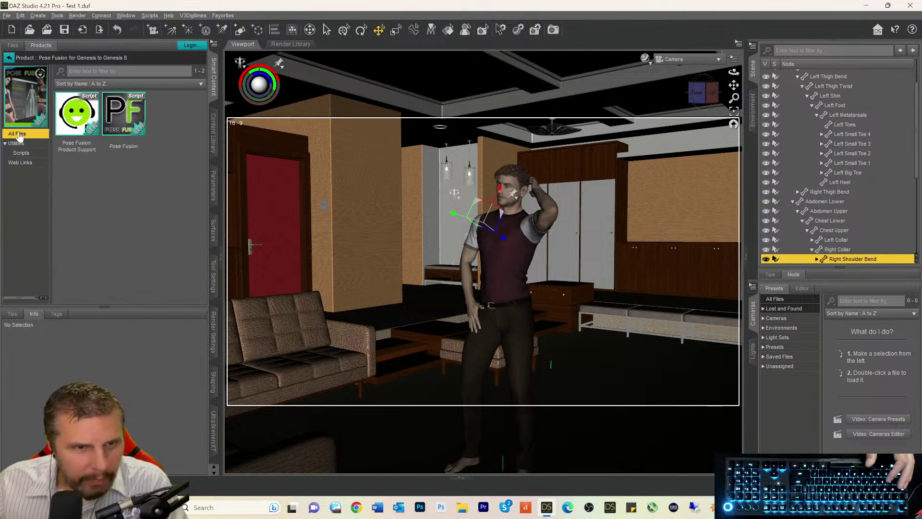
pyautogui.click(129, 125)
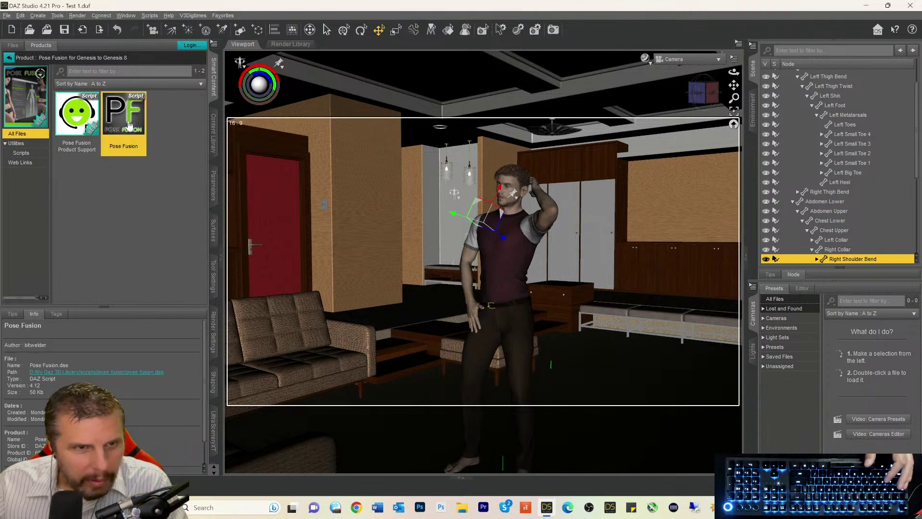
pyautogui.doubleClick(129, 126)
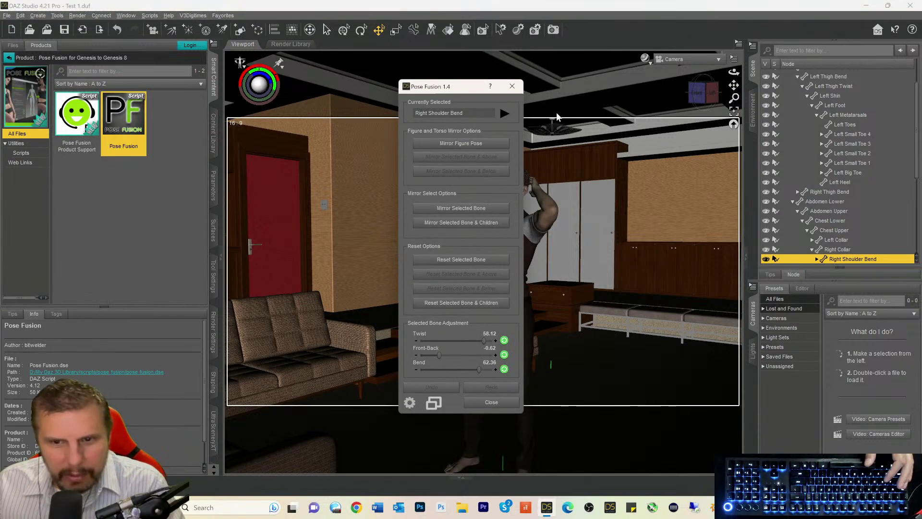
pyautogui.click(512, 86)
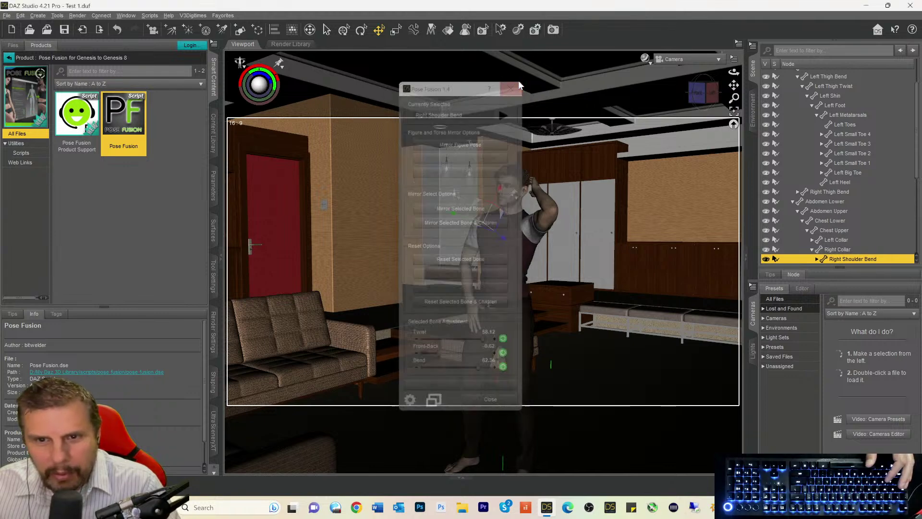
pyautogui.click(8, 57)
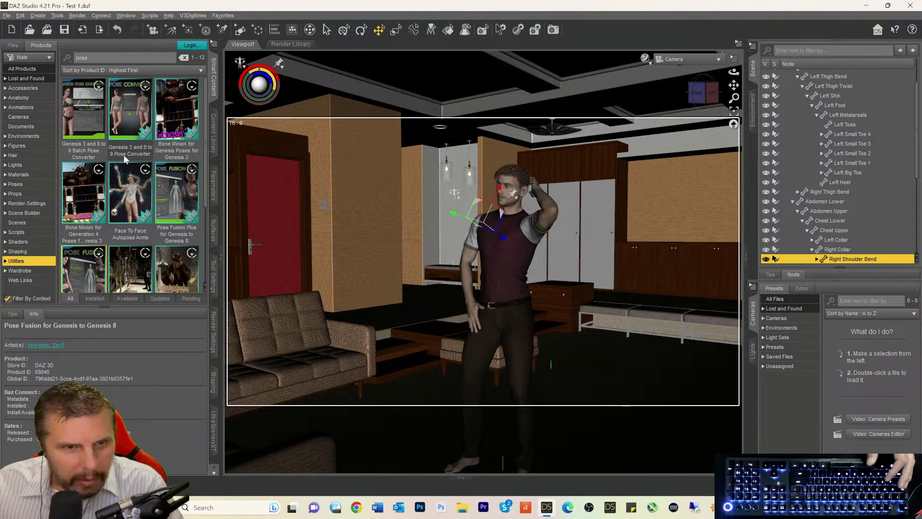
# - Look through the "pose" matches in the Utilities and Scripts product categories for a suitable posing tool
pyautogui.moveTo(94, 151)
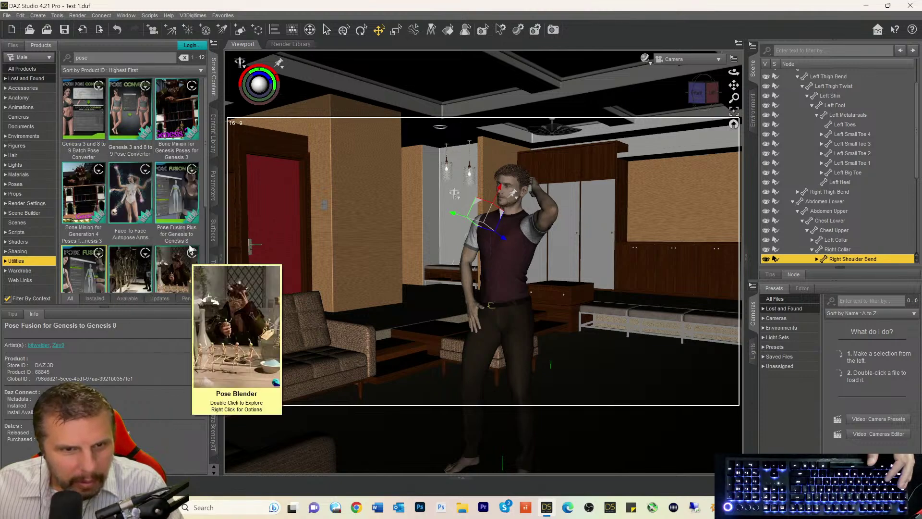
pyautogui.moveTo(188, 241)
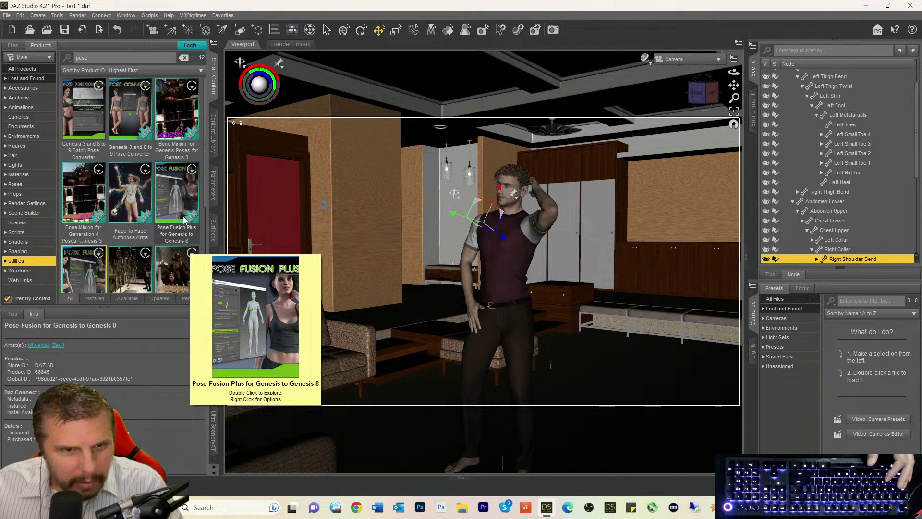
pyautogui.scroll(-2, 184, 219)
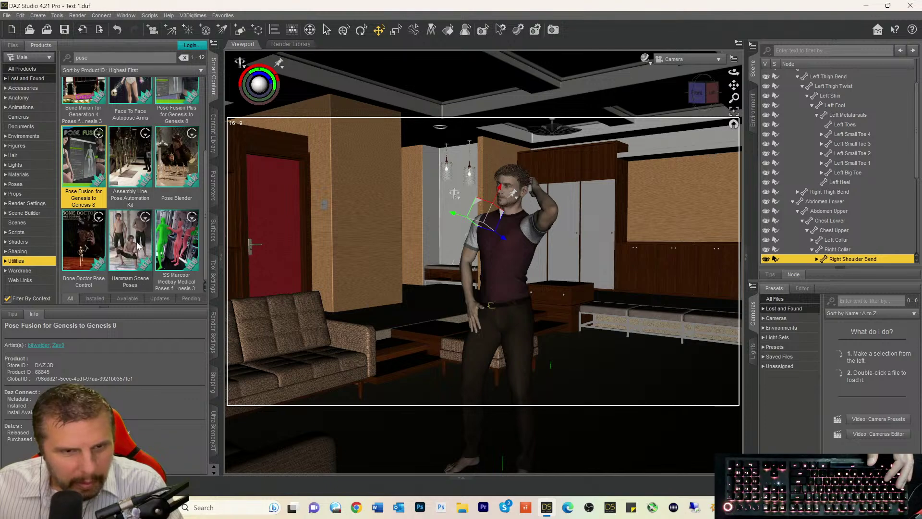
pyautogui.scroll(2, 136, 241)
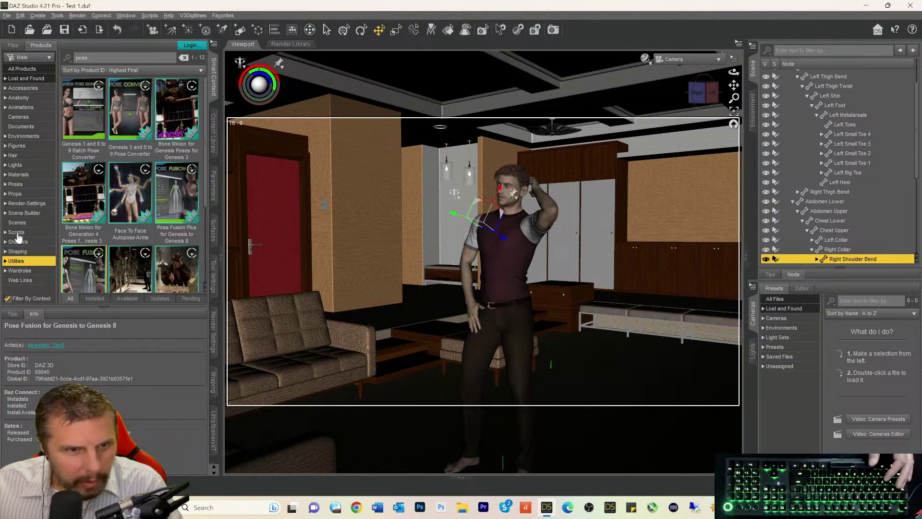
pyautogui.click(18, 233)
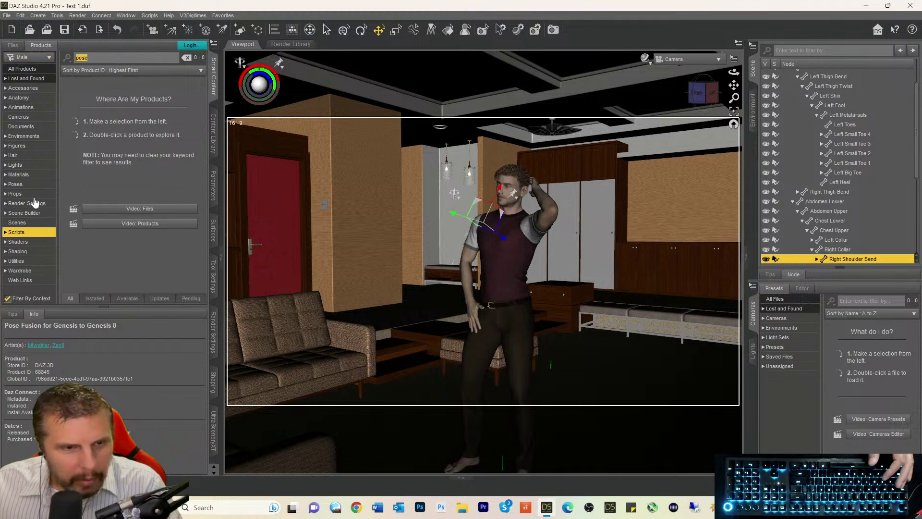
pyautogui.click(16, 262)
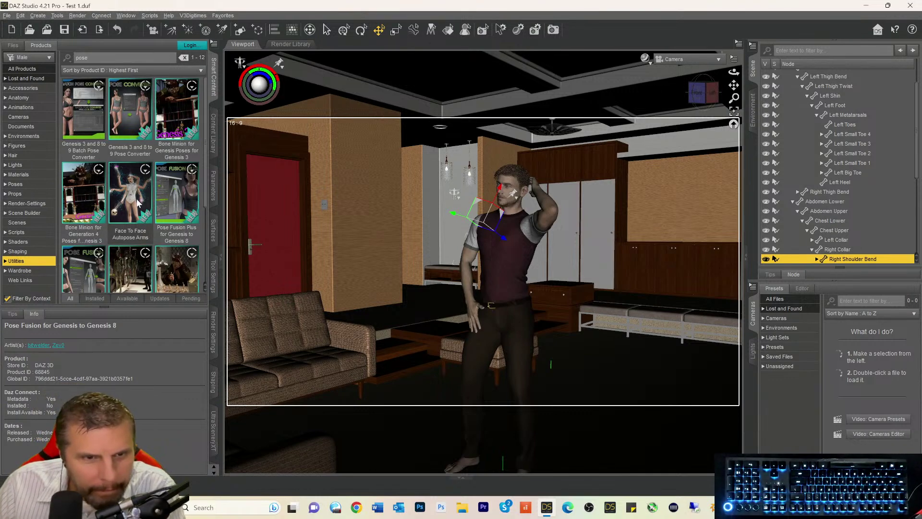
pyautogui.moveTo(142, 144)
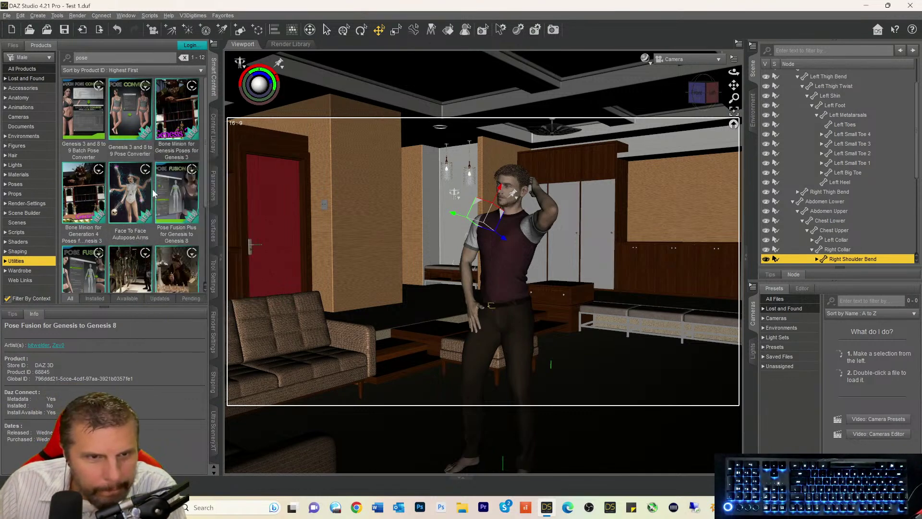
pyautogui.moveTo(185, 226)
pyautogui.moveTo(179, 272)
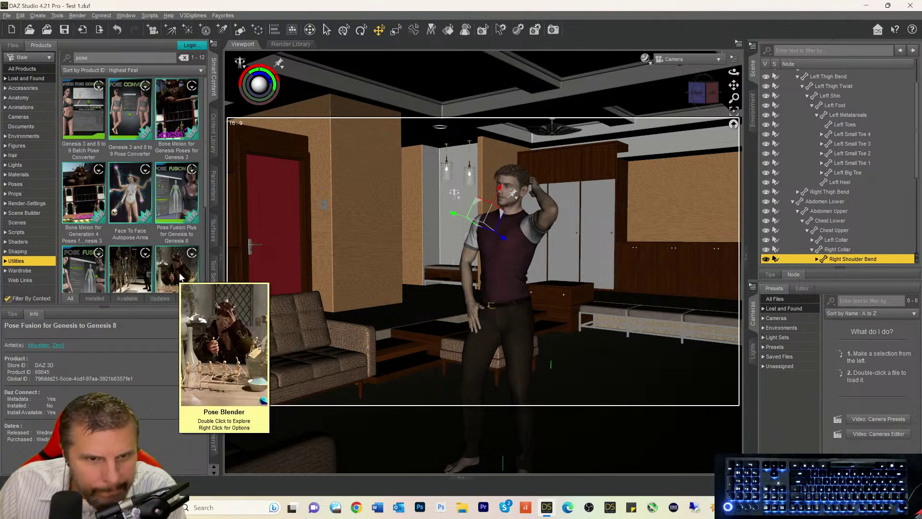
# - Launch Pose Fusion Plus from the Pose Fusion Plus for Genesis to Genesis 8 product, inspect its options, and return to the product list
pyautogui.doubleClick(172, 217)
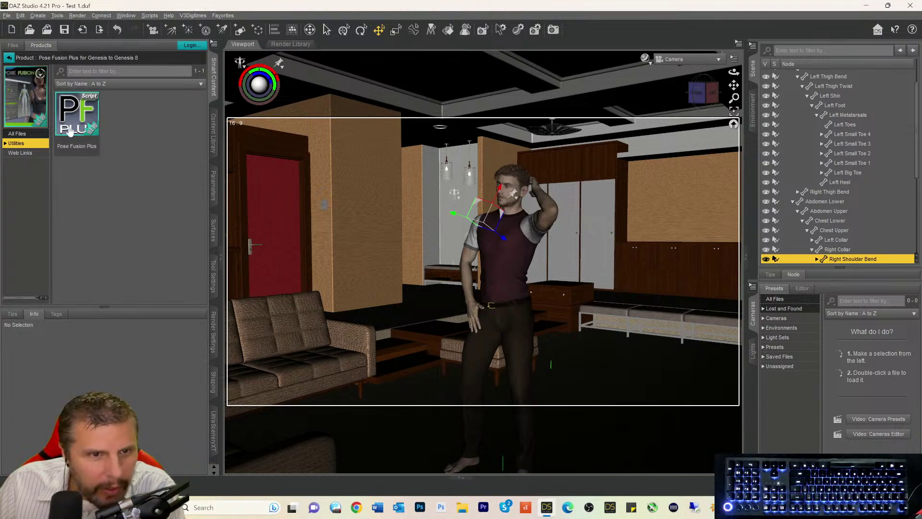
pyautogui.click(15, 135)
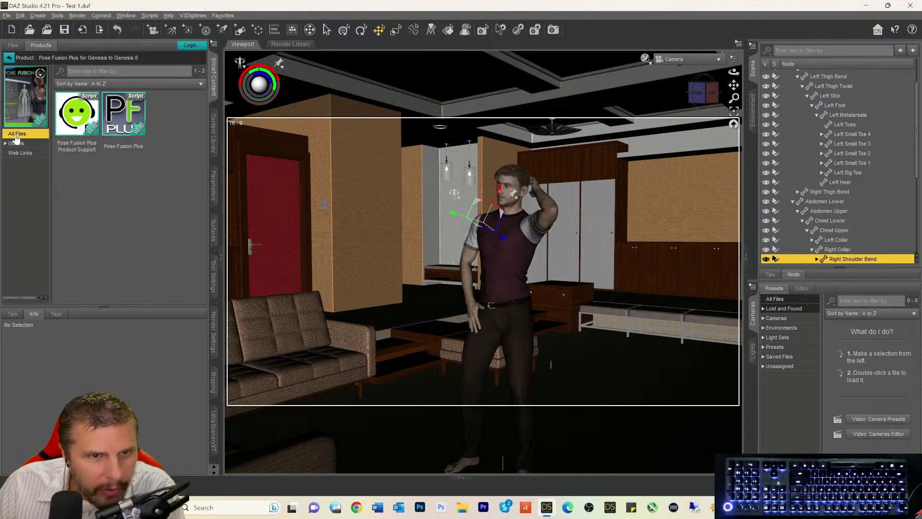
pyautogui.click(15, 144)
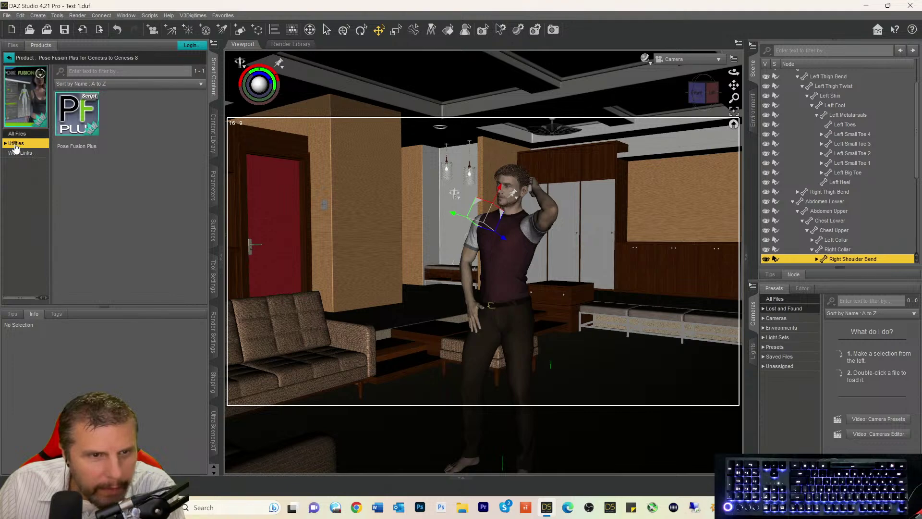
pyautogui.click(85, 128)
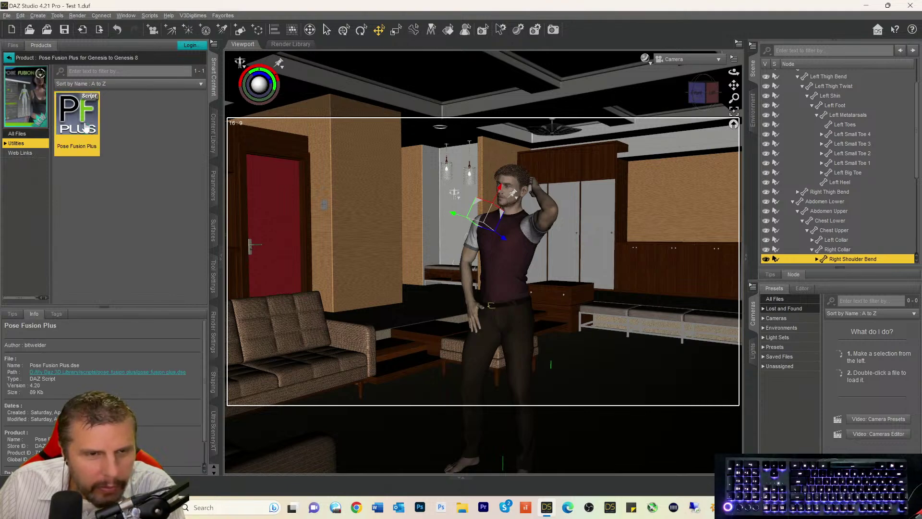
pyautogui.doubleClick(85, 127)
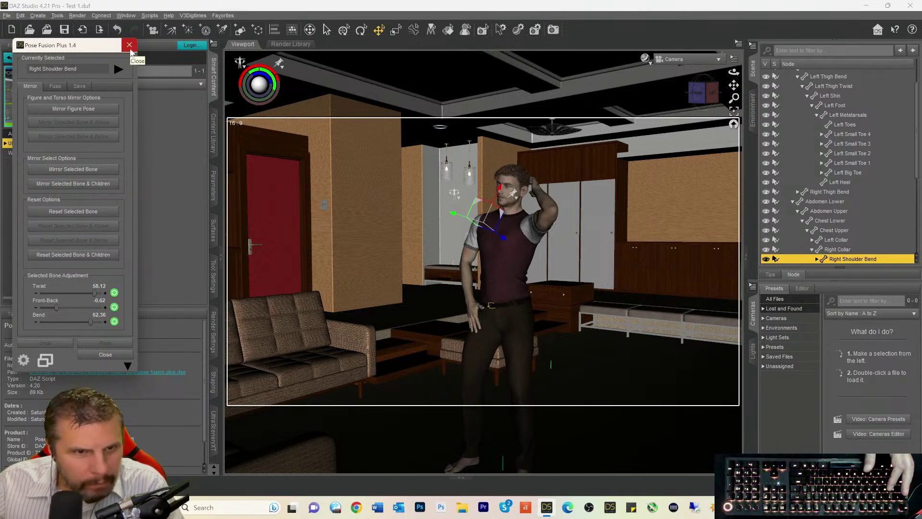
pyautogui.click(130, 45)
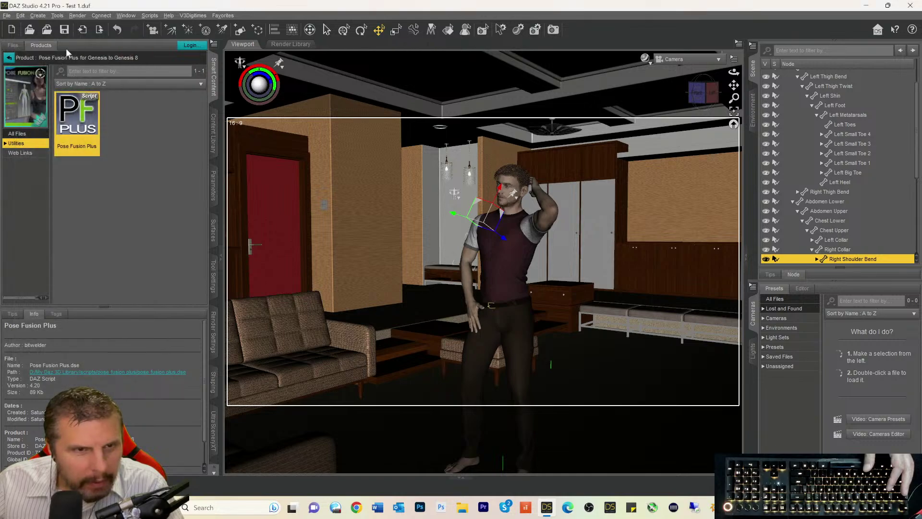
pyautogui.click(9, 61)
# - Review the remaining "pose" products in Utilities, including Bone Doctor Pose Control, Face To Face Autopose Arms and the pose converters
pyautogui.scroll(-5, 108, 205)
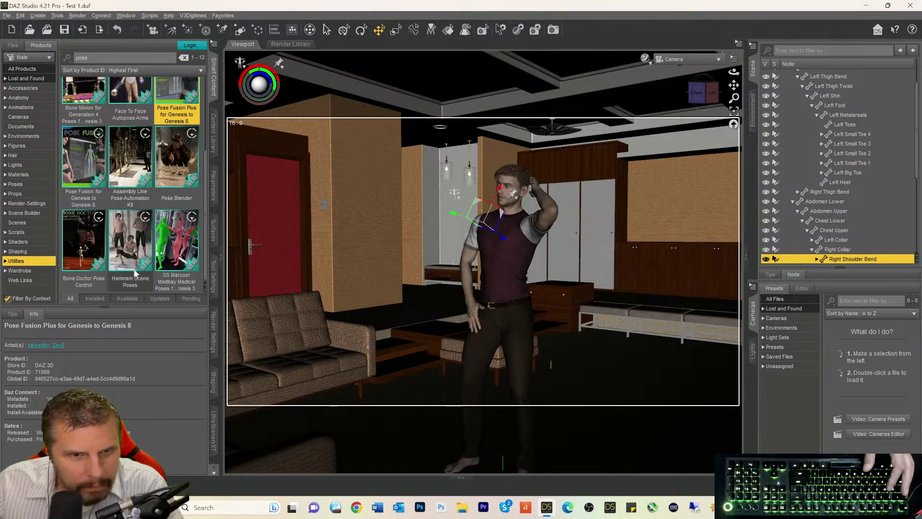
pyautogui.moveTo(87, 284)
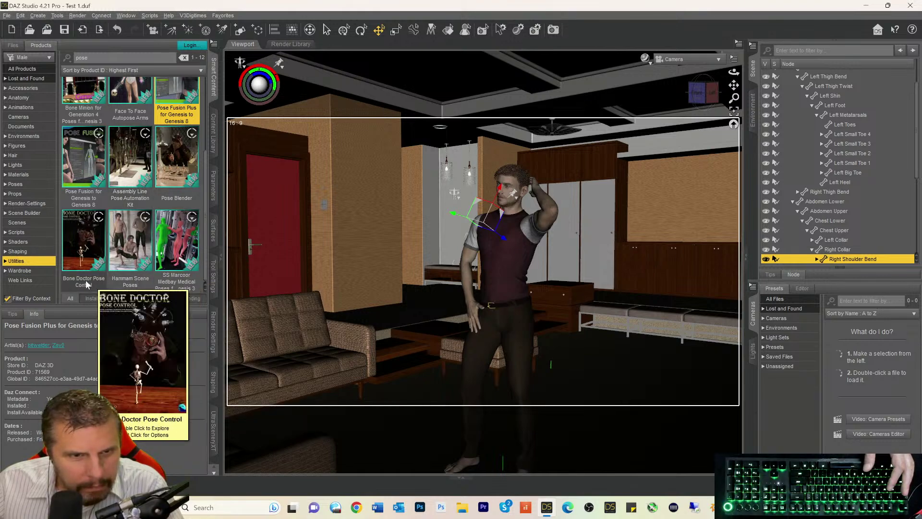
pyautogui.scroll(2, 133, 230)
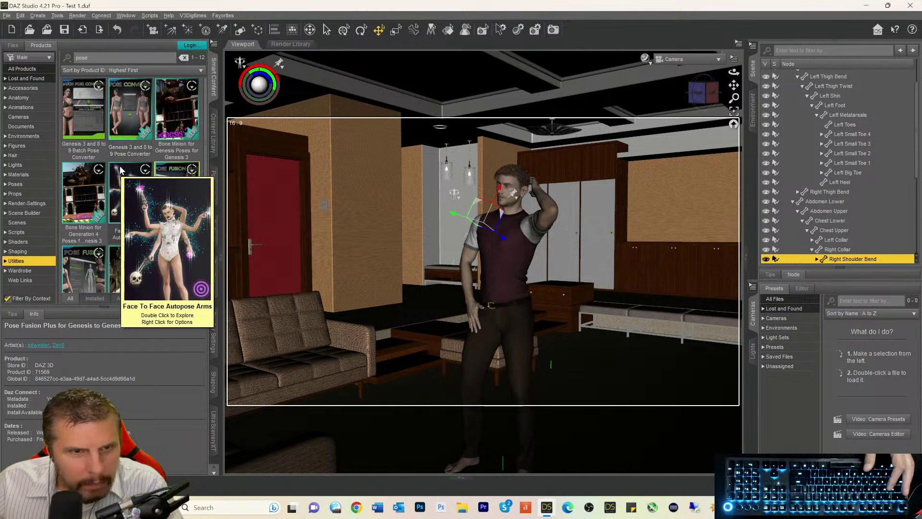
pyautogui.moveTo(131, 154)
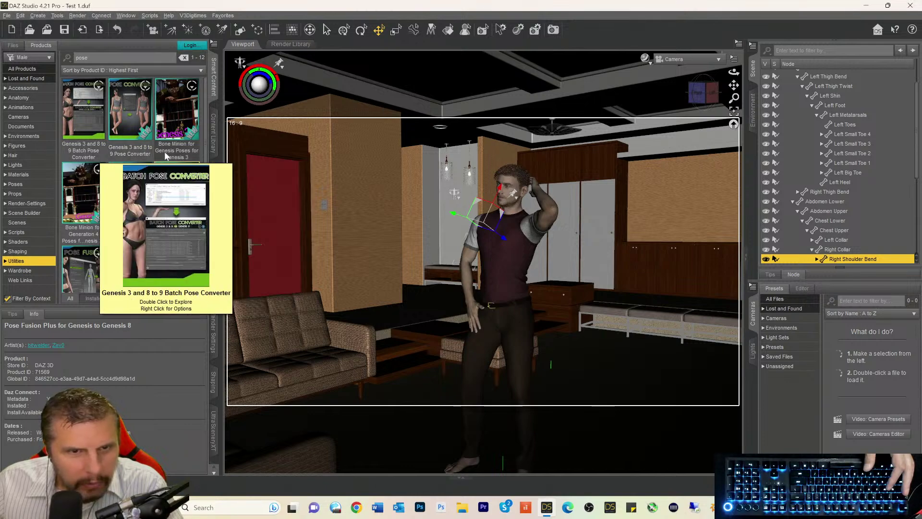
pyautogui.moveTo(169, 154)
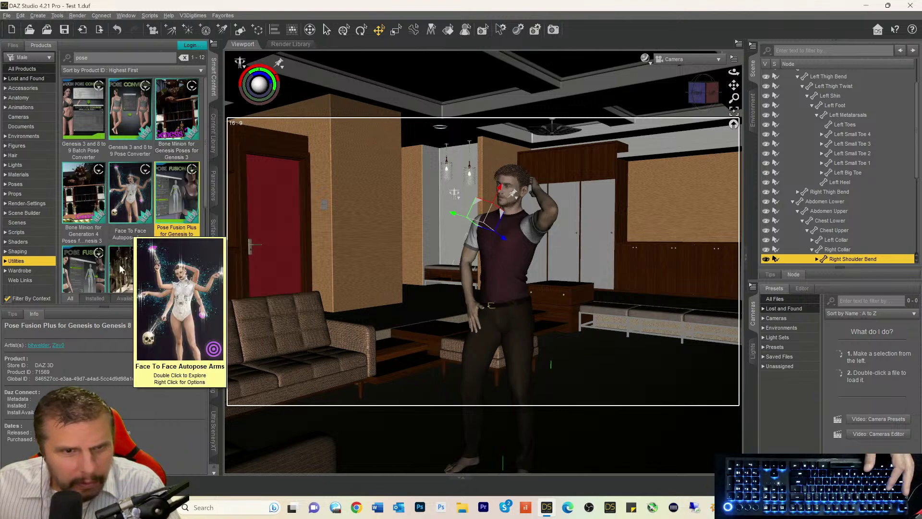
pyautogui.moveTo(143, 255)
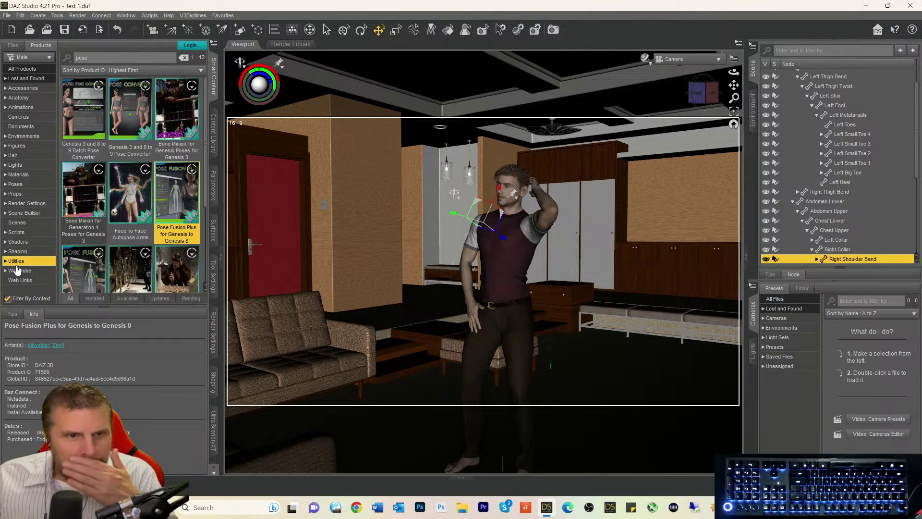
# - Clear the "pose" search text and examine the complete list of Utilities products for a posing tool
pyautogui.doubleClick(81, 58)
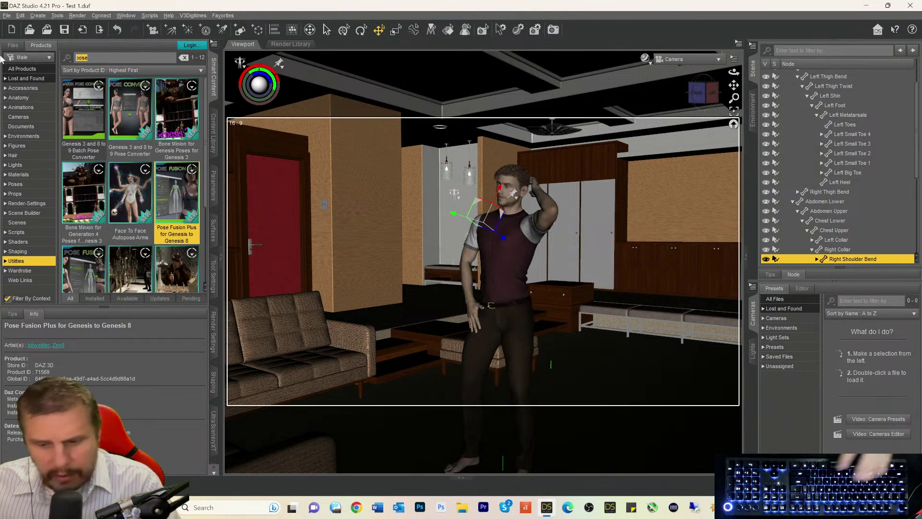
pyautogui.press('BackSpace')
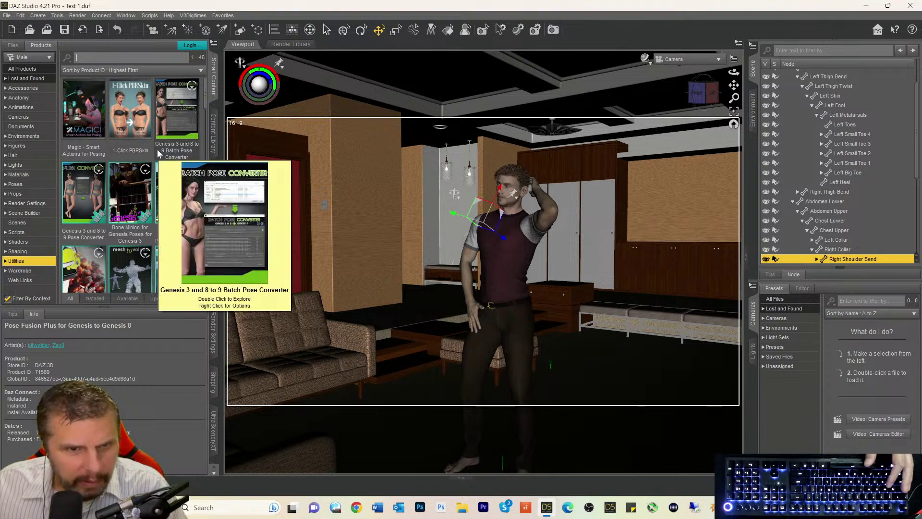
pyautogui.scroll(-5, 188, 148)
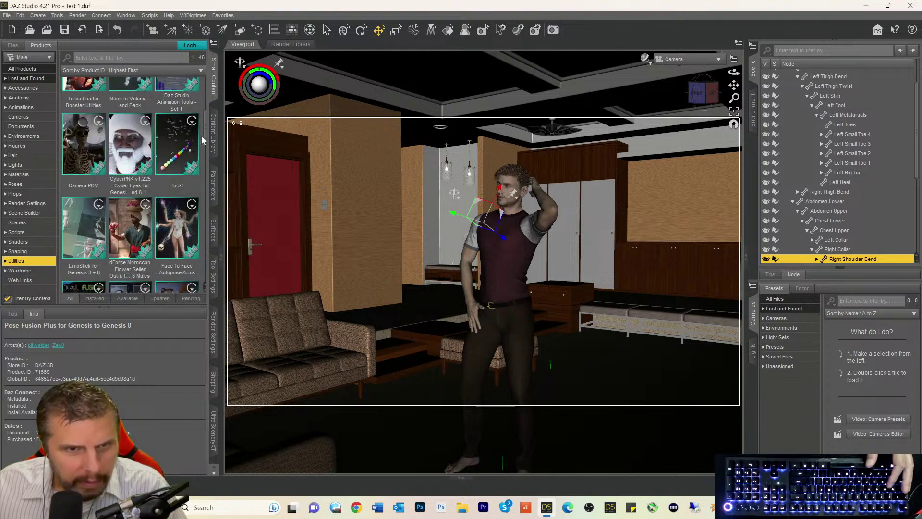
pyautogui.scroll(-2, 190, 139)
pyautogui.scroll(-4, 190, 138)
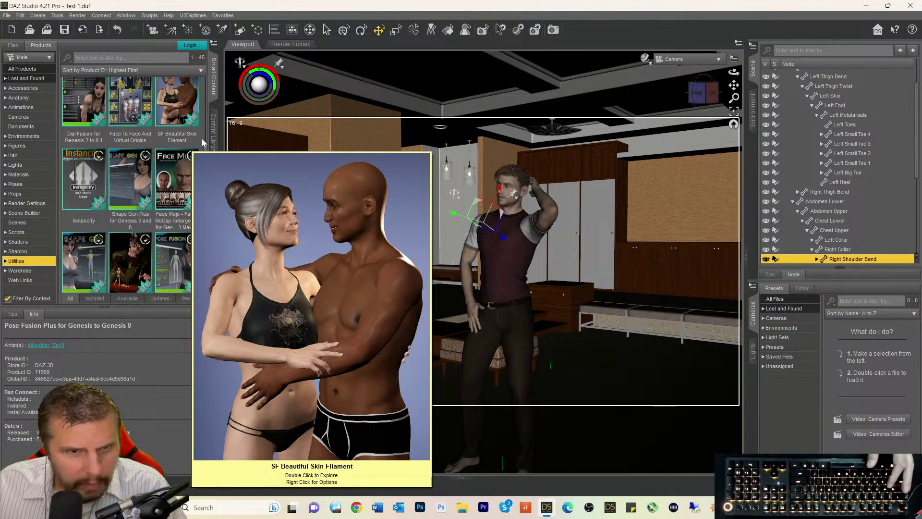
pyautogui.scroll(-3, 202, 142)
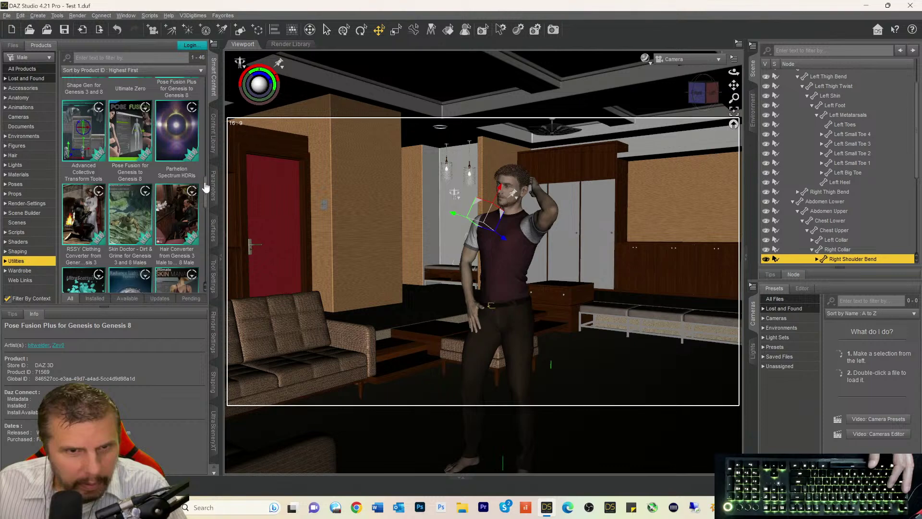
pyautogui.moveTo(205, 187); pyautogui.dragTo(201, 220)
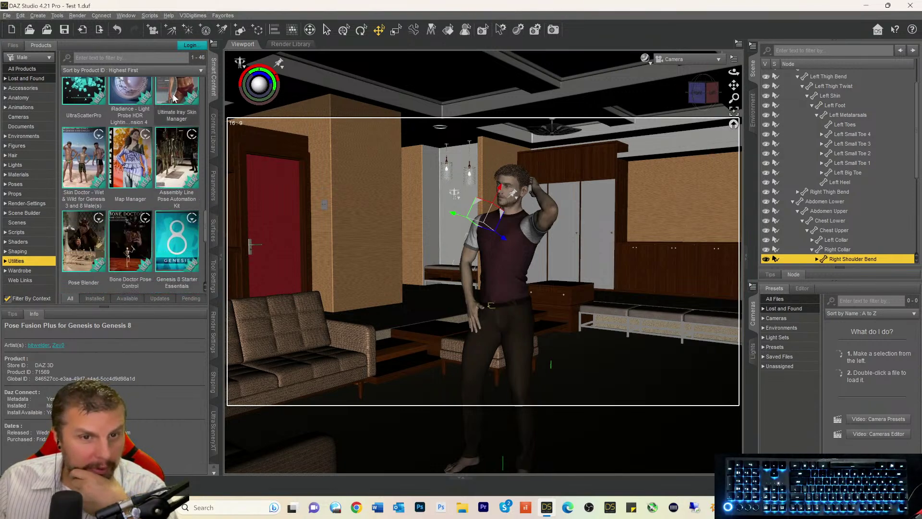
pyautogui.moveTo(173, 98)
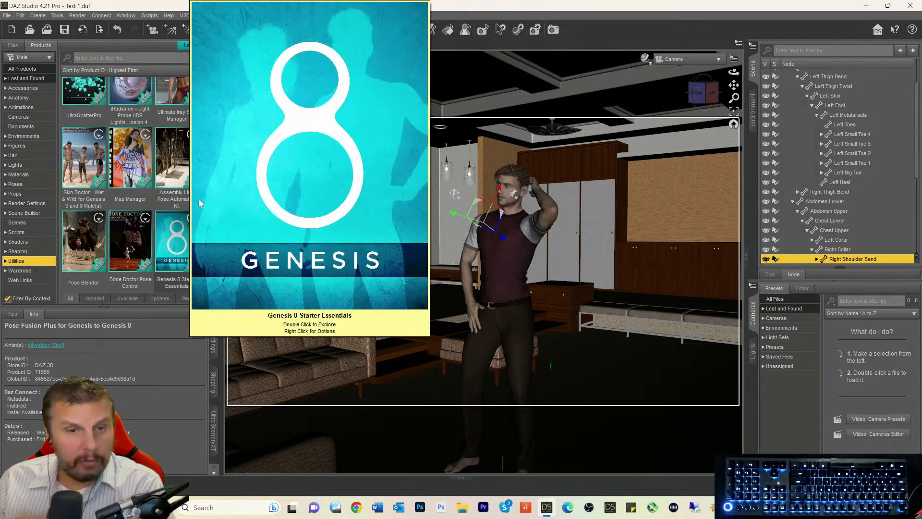
pyautogui.moveTo(199, 228)
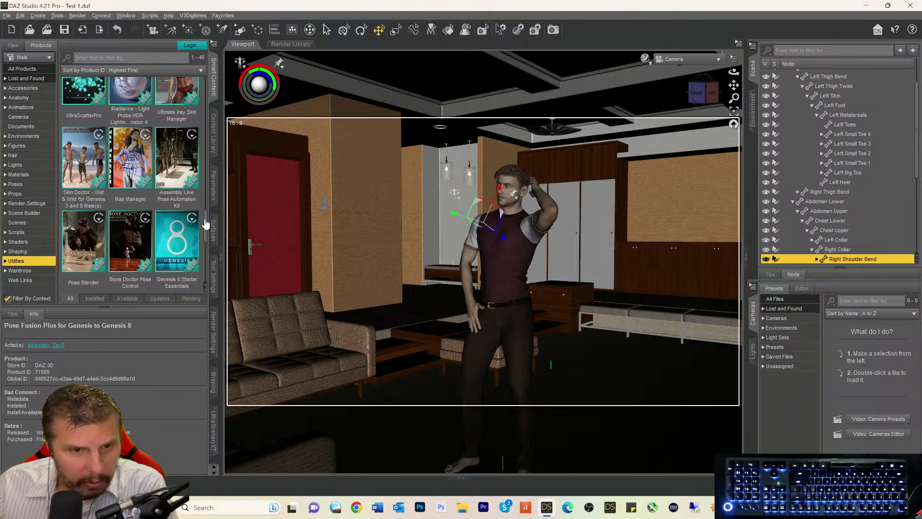
pyautogui.scroll(-3, 205, 224)
pyautogui.moveTo(203, 239); pyautogui.dragTo(204, 263)
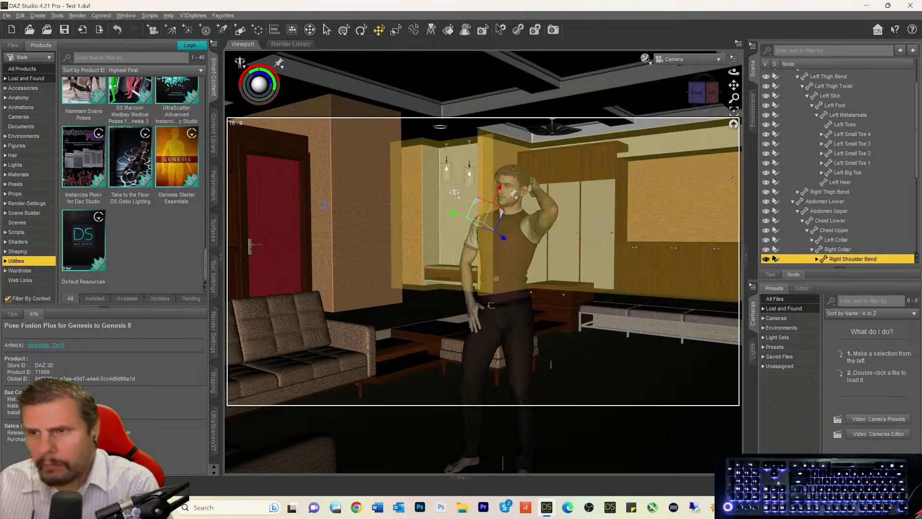
# - Collapse the Michael 7 figure's hierarchy in the scene and deselect everything
pyautogui.scroll(2, 866, 109)
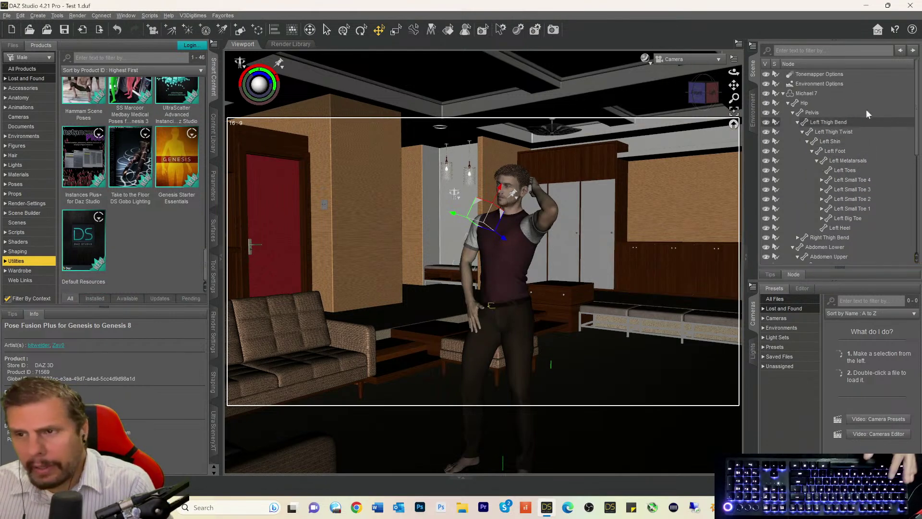
pyautogui.click(793, 94)
pyautogui.click(783, 93)
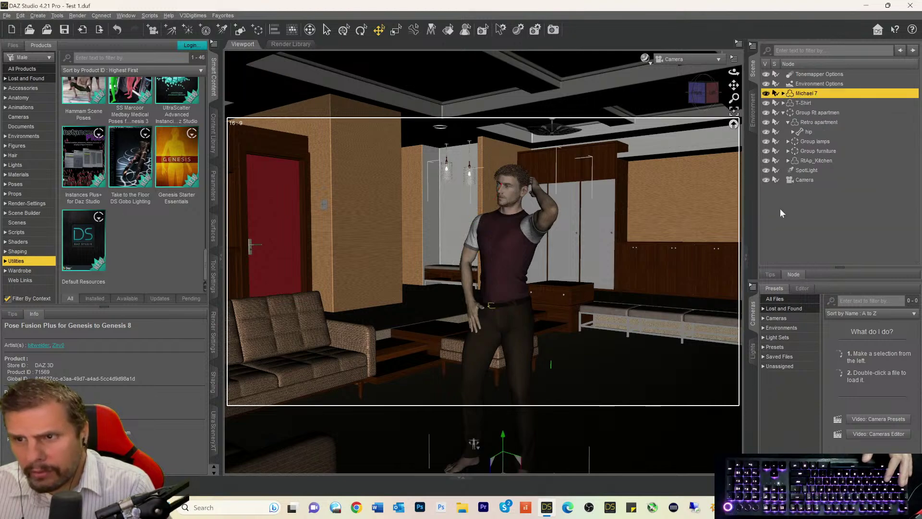
pyautogui.click(781, 225)
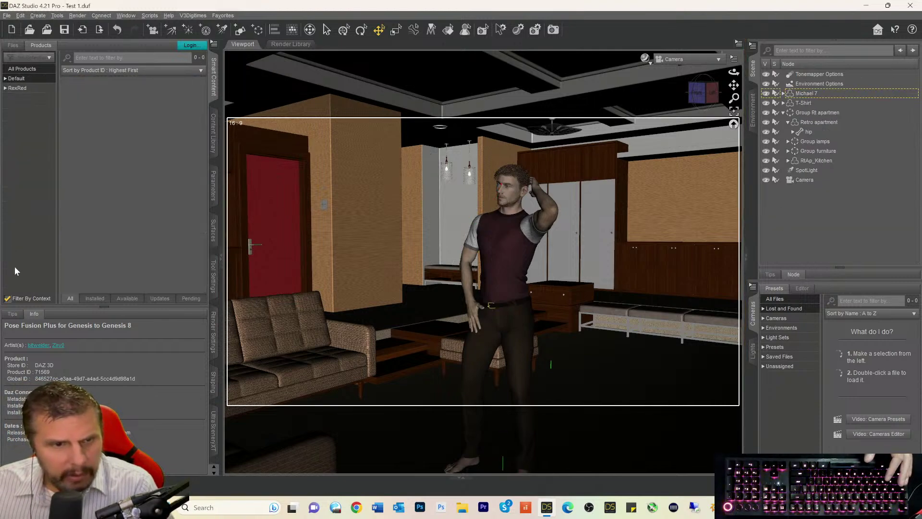
# - Search the Smart Content products for "pose" with Filter By Context turned off
pyautogui.click(99, 58)
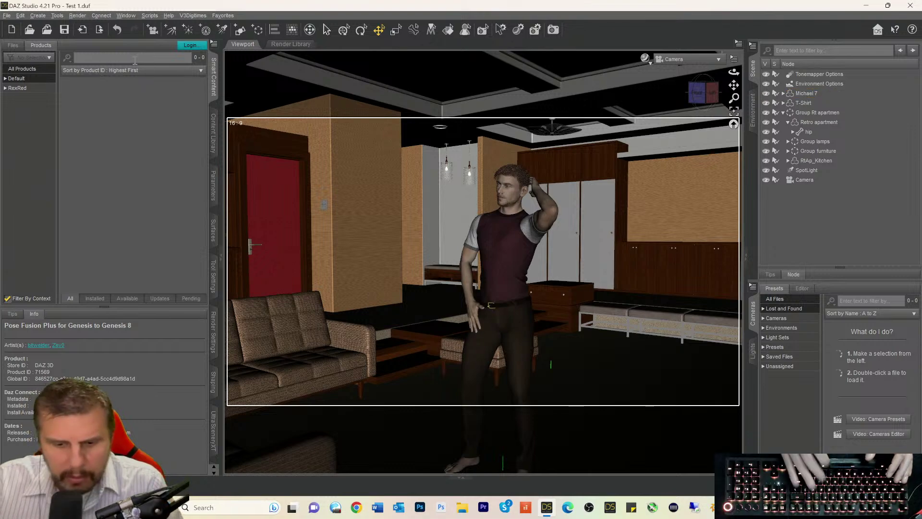
pyautogui.write('pose')
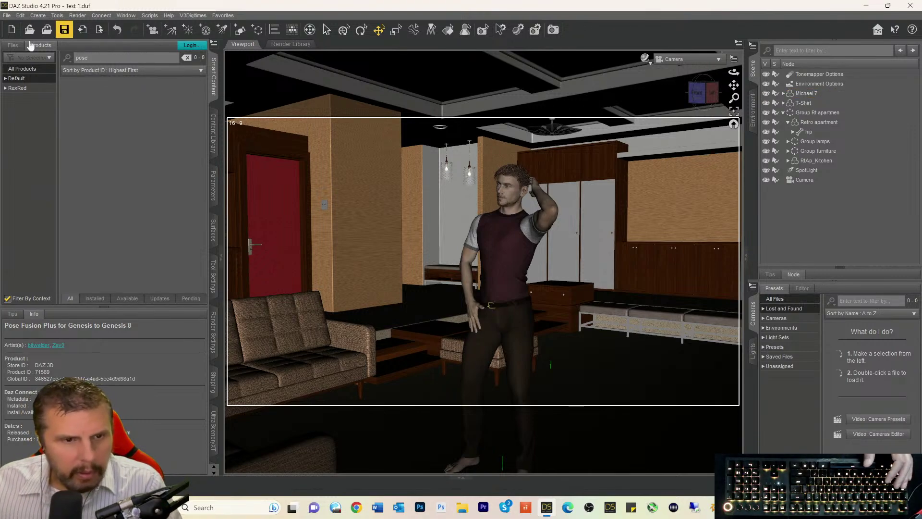
pyautogui.click(7, 298)
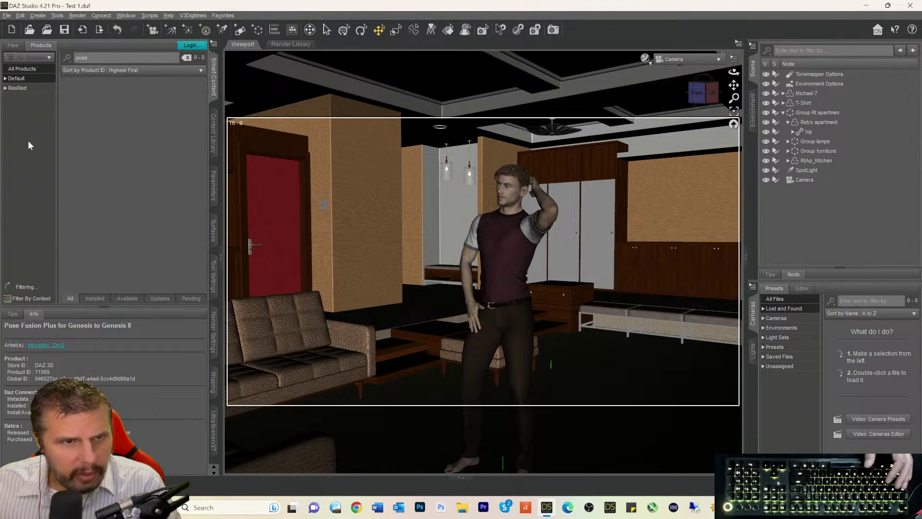
# - Show the "pose" products in the Utilities category and open the Ultimate Pose Mixer product
pyautogui.click(5, 78)
pyautogui.scroll(-5, 22, 168)
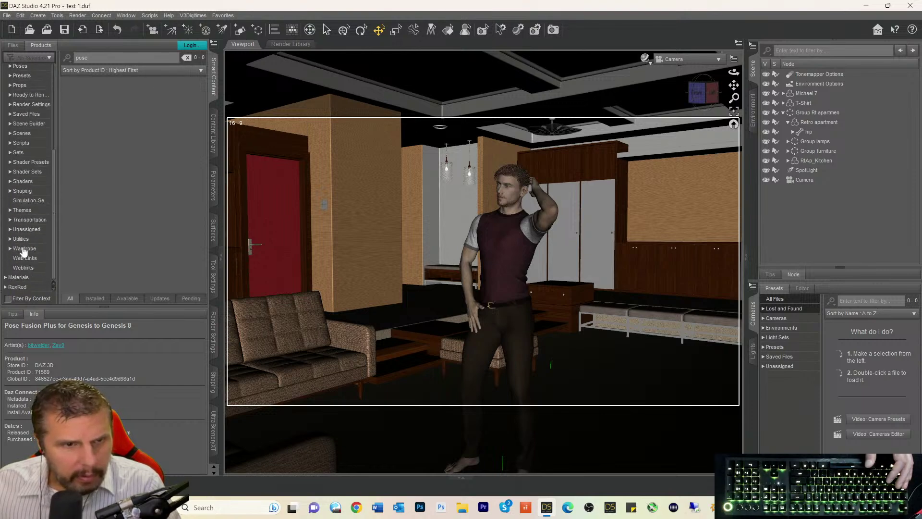
pyautogui.click(21, 239)
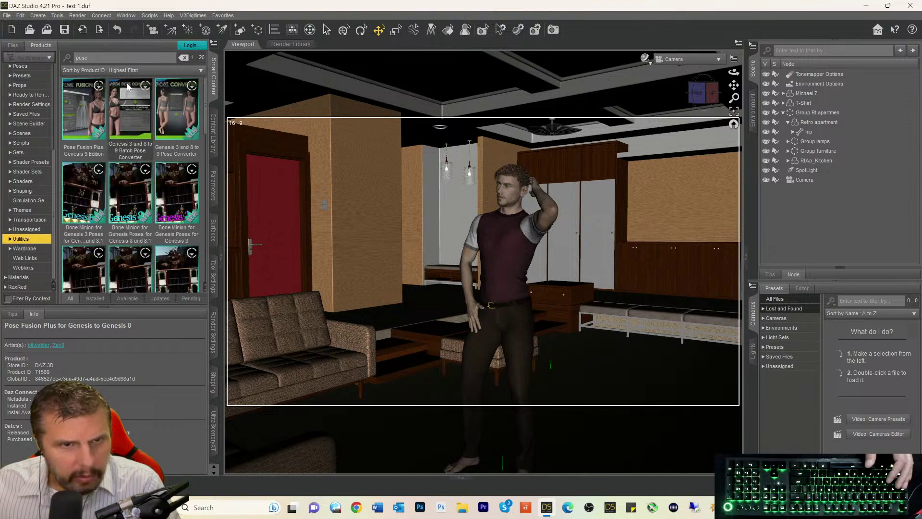
pyautogui.scroll(-5, 135, 192)
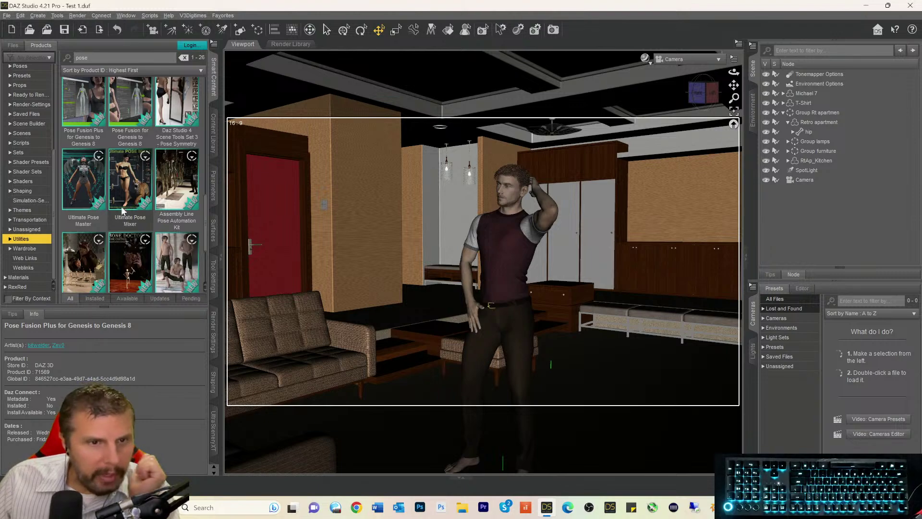
pyautogui.doubleClick(121, 185)
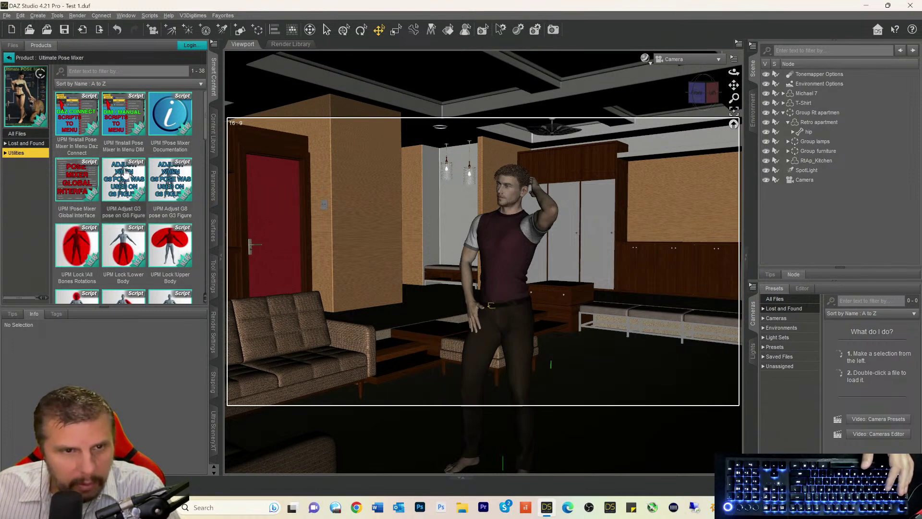
# - Examine the Ultimate Pose Mixer scripts, comparing the Daz Connect and DIM menu installers
pyautogui.click(107, 130)
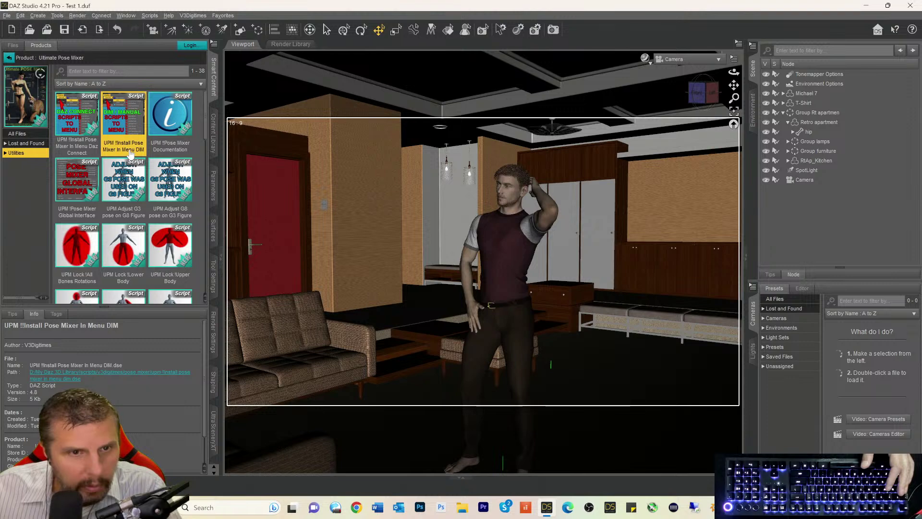
pyautogui.moveTo(128, 155)
pyautogui.moveTo(87, 152)
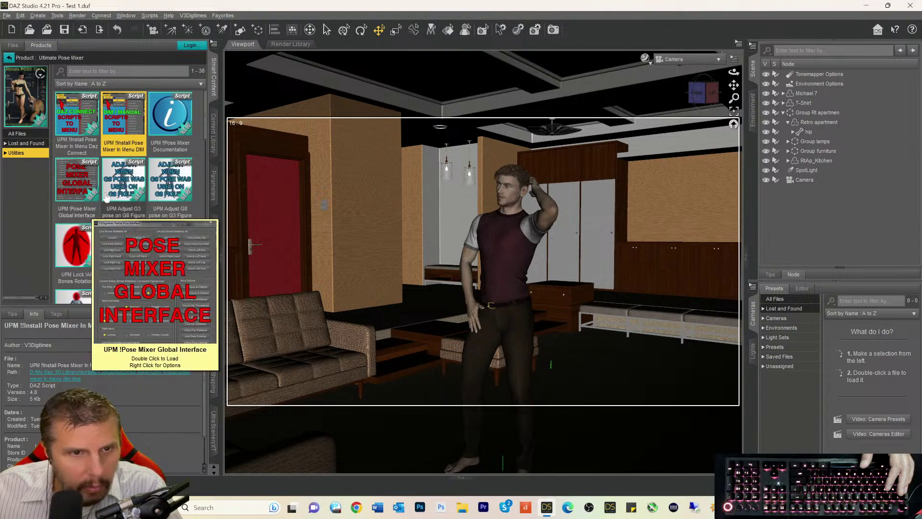
pyautogui.scroll(-3, 108, 193)
pyautogui.scroll(-3, 107, 193)
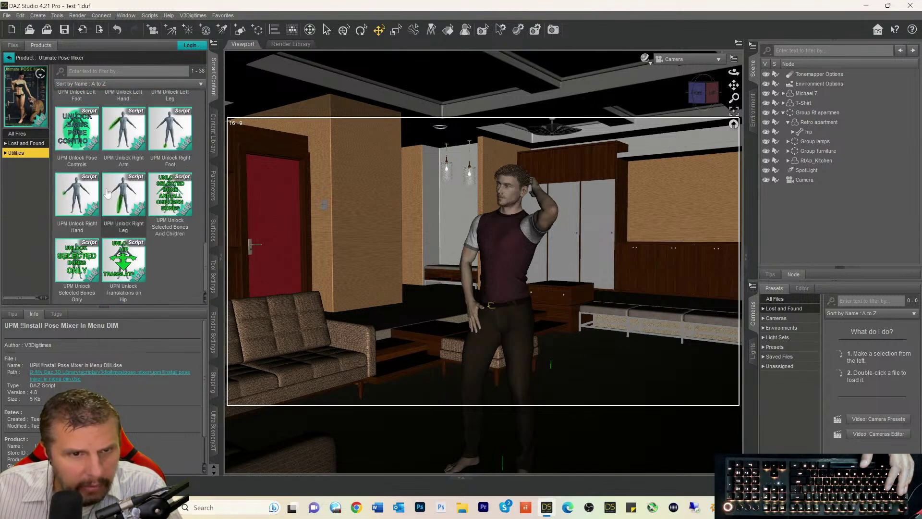
pyautogui.scroll(2, 108, 193)
pyautogui.scroll(5, 108, 193)
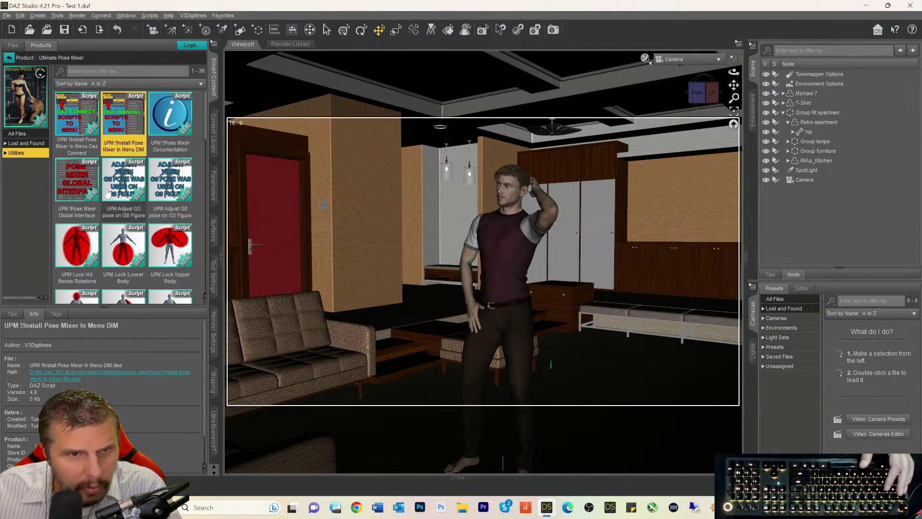
pyautogui.click(82, 148)
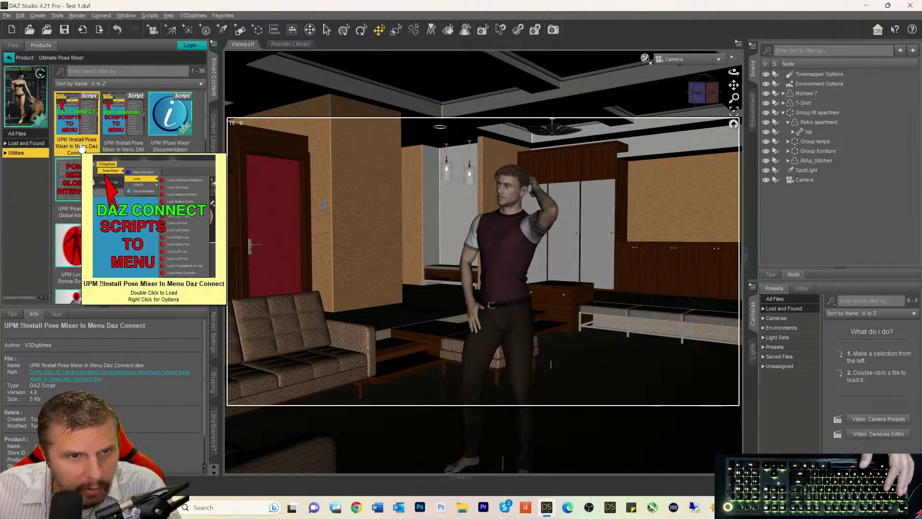
pyautogui.moveTo(109, 144)
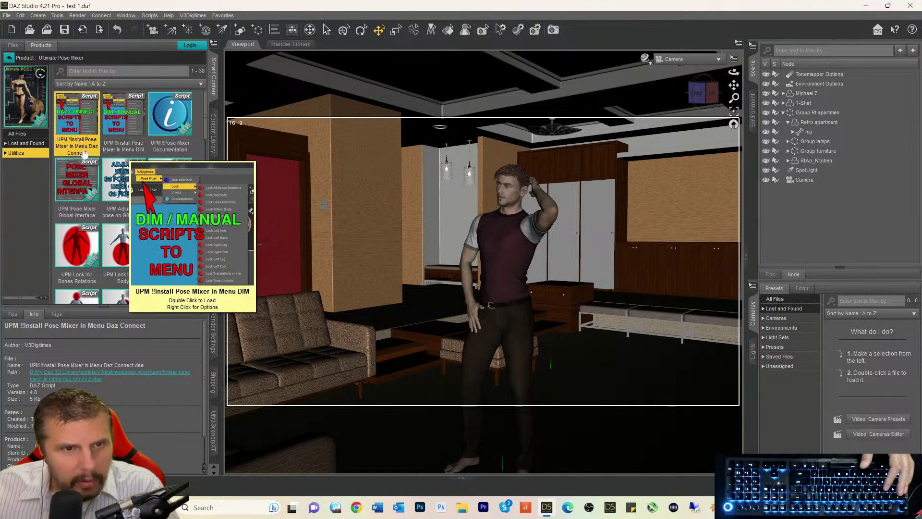
pyautogui.moveTo(84, 153)
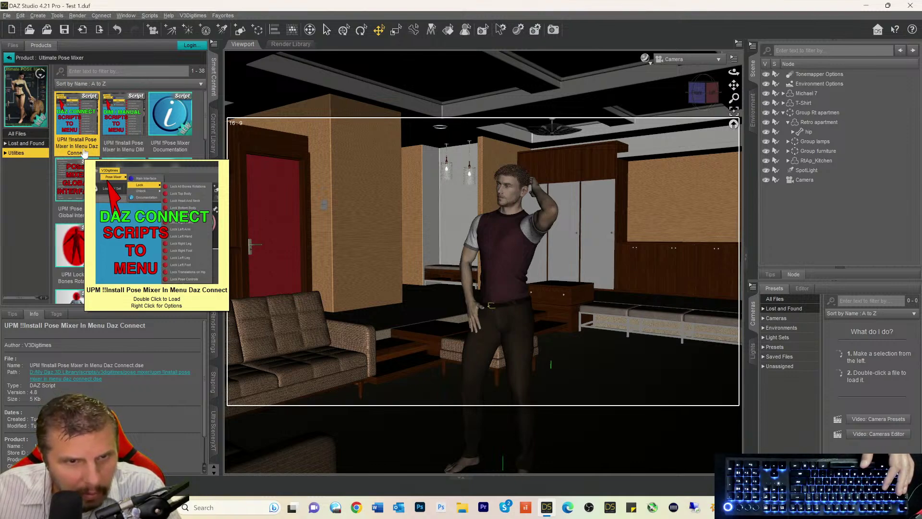
# - Run the UPM !!Install Pose Mixer In Menu DIM script to install the Pose Mixer menu and acknowledge the message
pyautogui.click(124, 148)
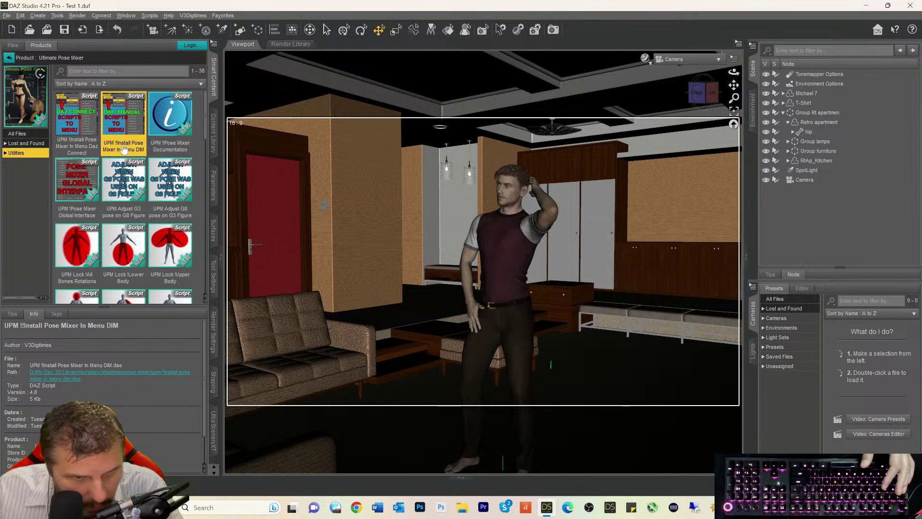
pyautogui.click(78, 151)
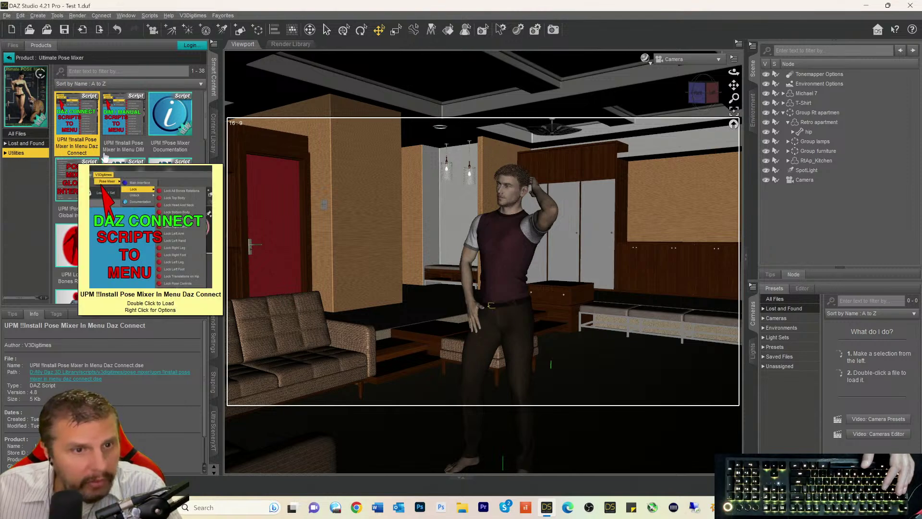
pyautogui.click(125, 151)
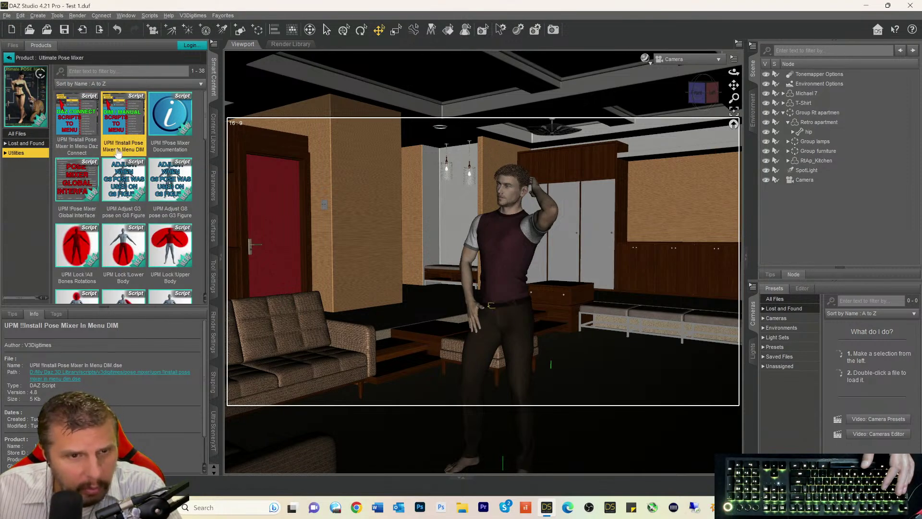
pyautogui.doubleClick(122, 150)
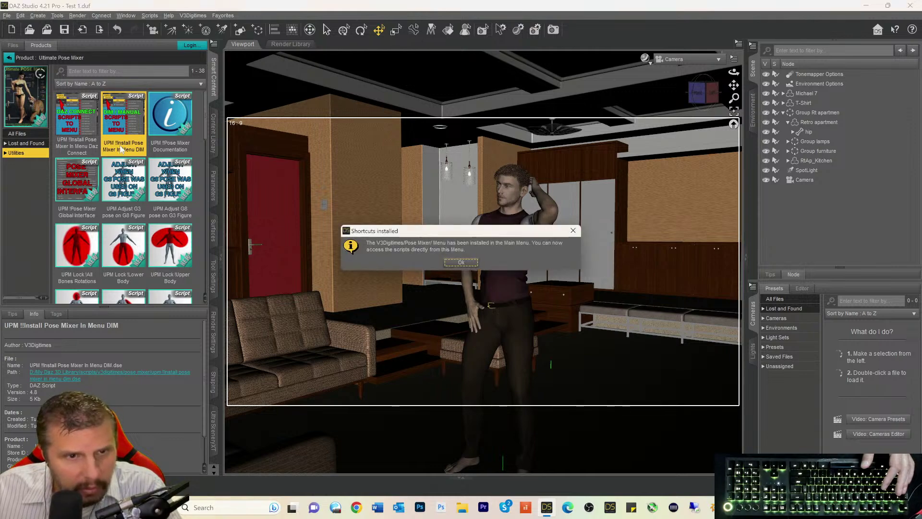
pyautogui.click(460, 263)
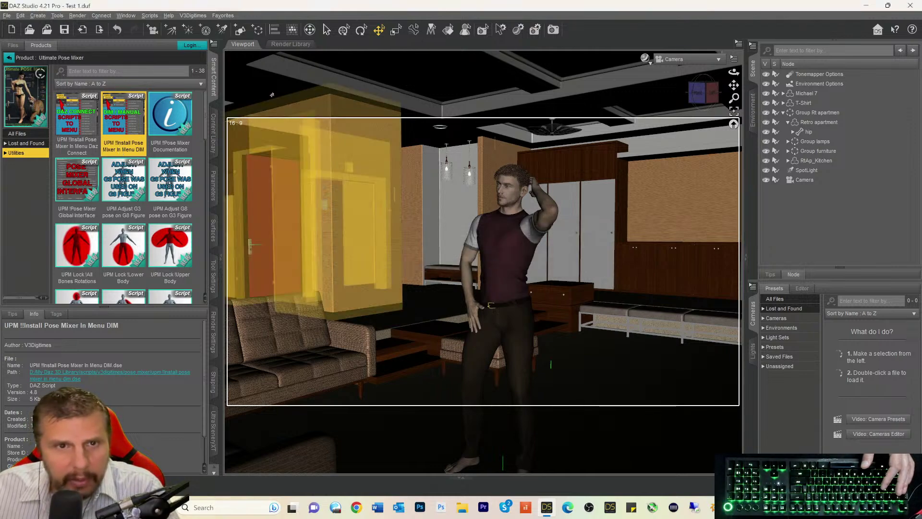
# - Select the Michael 7 figure and lock all of its bone rotations with Pose Mixer
pyautogui.click(190, 16)
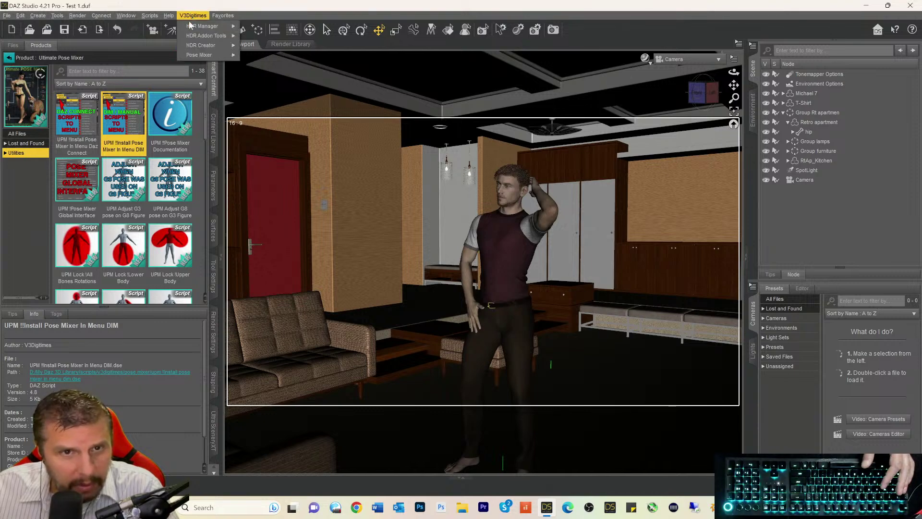
pyautogui.moveTo(191, 28)
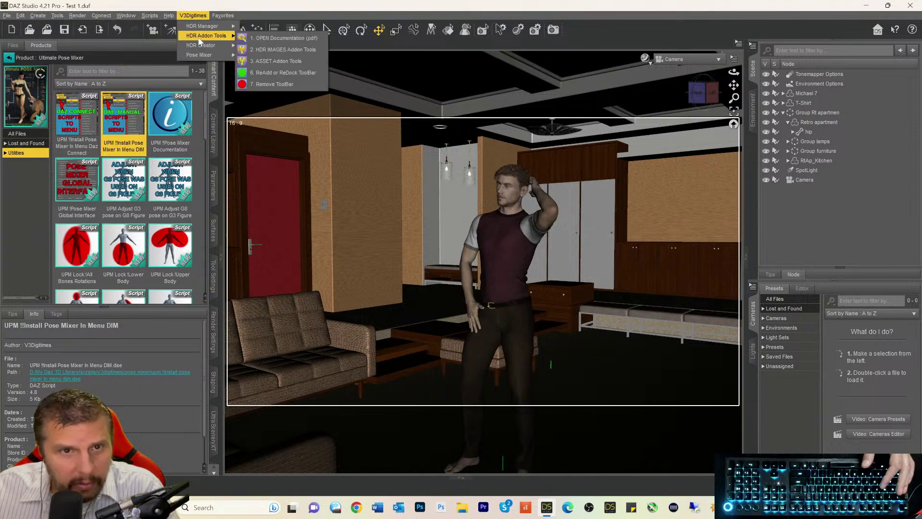
pyautogui.moveTo(196, 57)
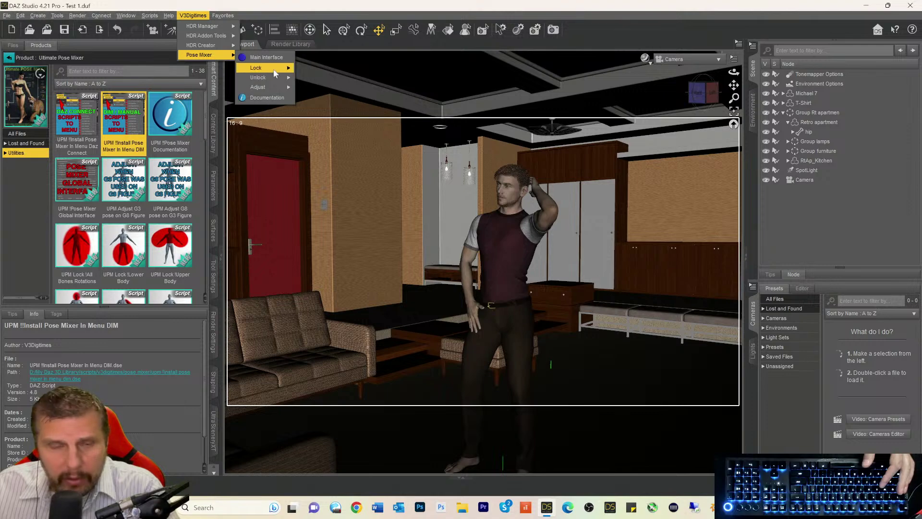
pyautogui.moveTo(265, 71)
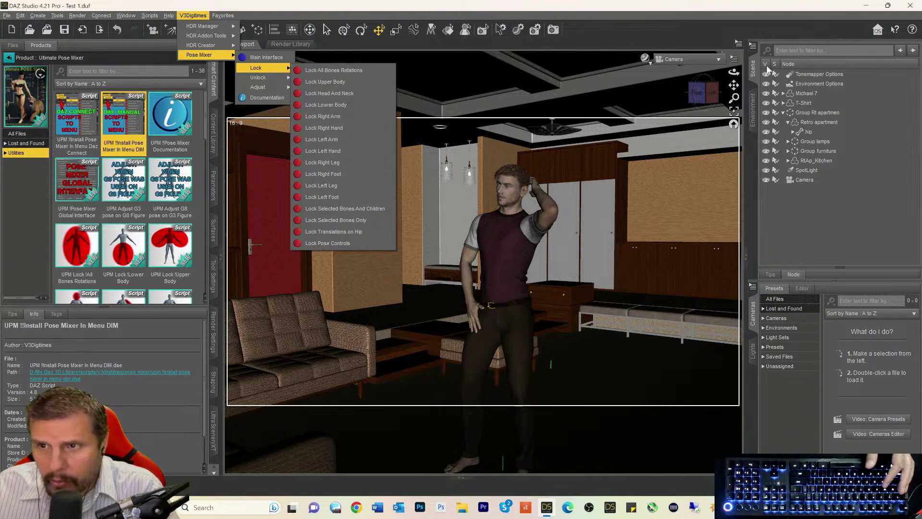
pyautogui.click(326, 71)
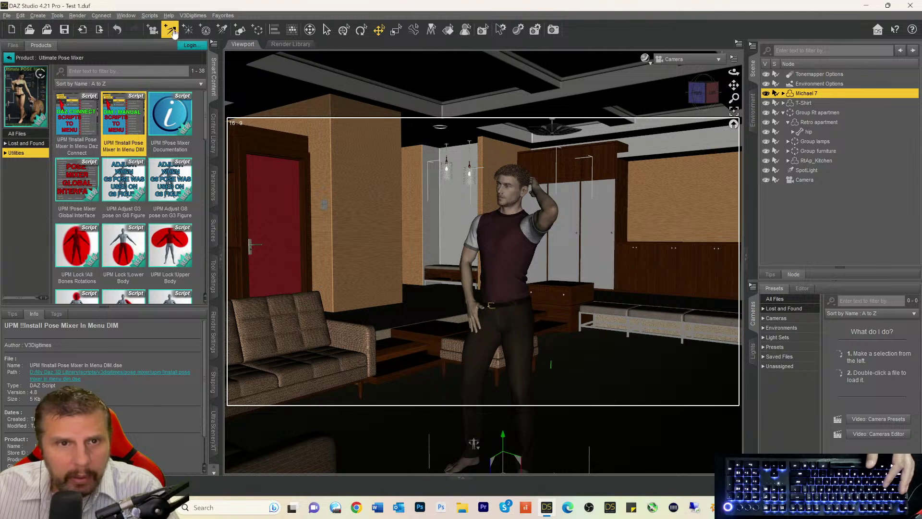
pyautogui.click(193, 15)
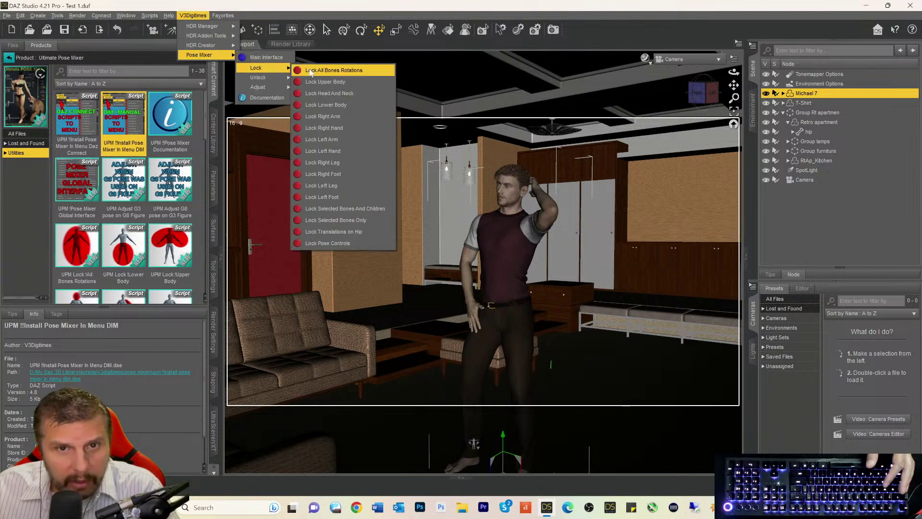
pyautogui.click(324, 71)
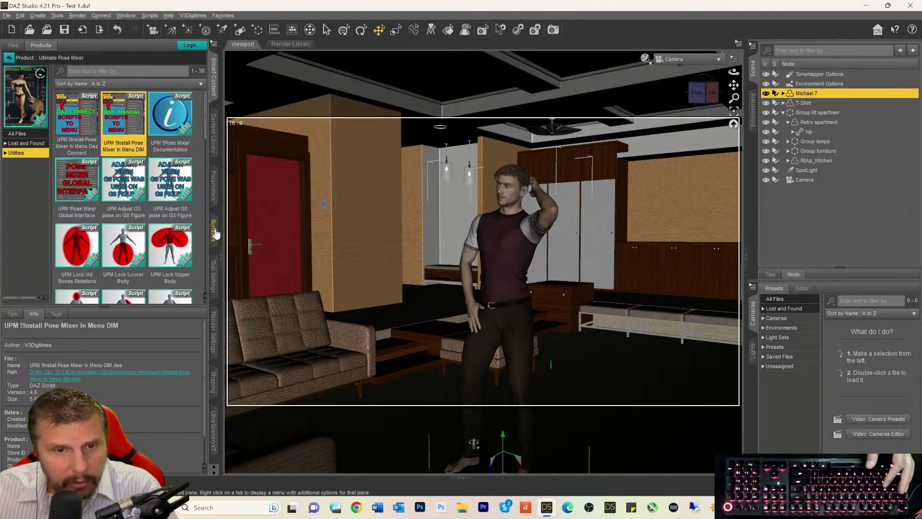
# - Inspect the parameters of Michael 7 and select his Right Shoulder Bend bone to check its rotation locks
pyautogui.click(214, 185)
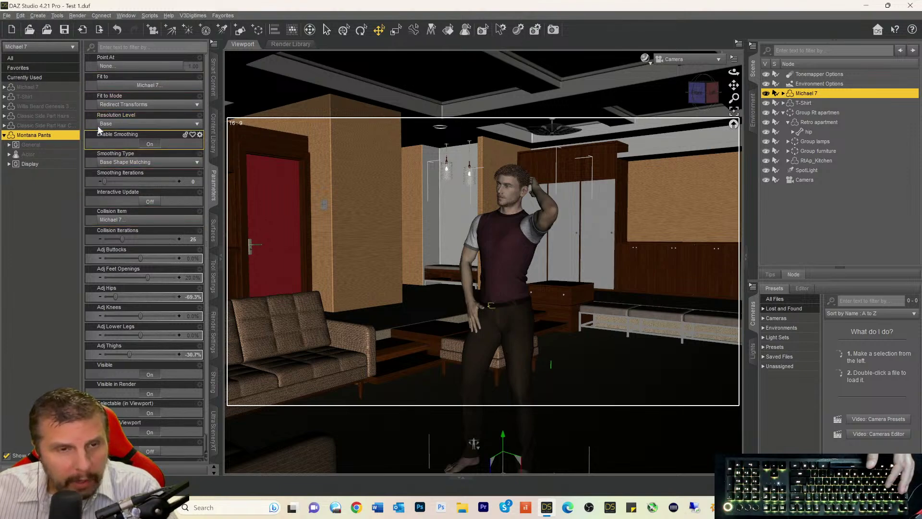
pyautogui.click(27, 87)
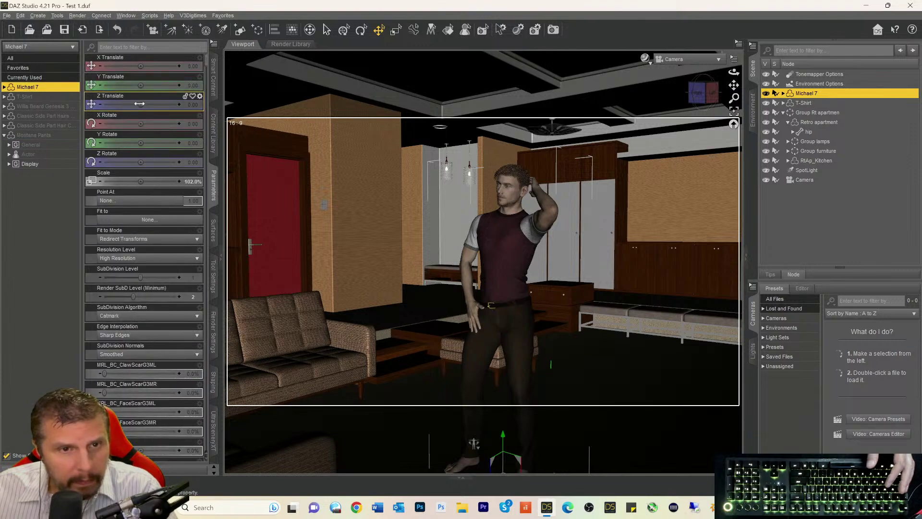
pyautogui.click(473, 249)
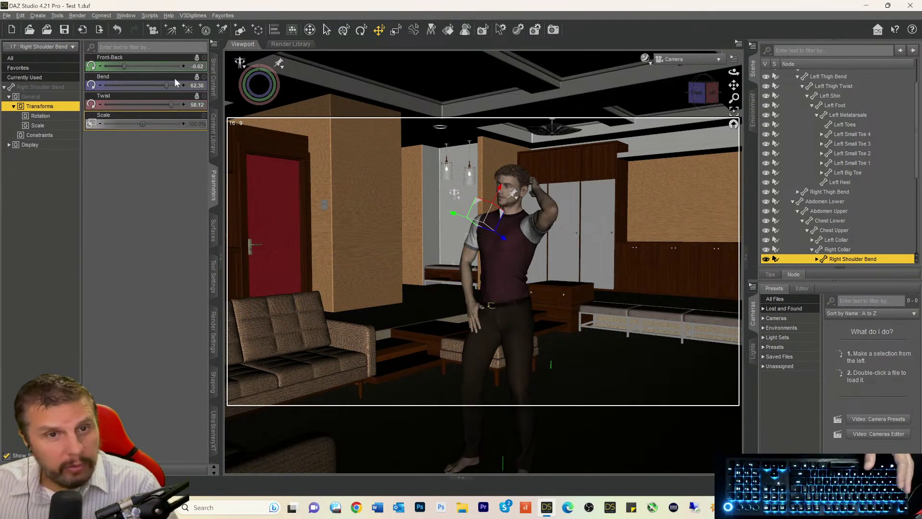
# - Unlock the figure's right arm with Pose Mixer
pyautogui.click(195, 15)
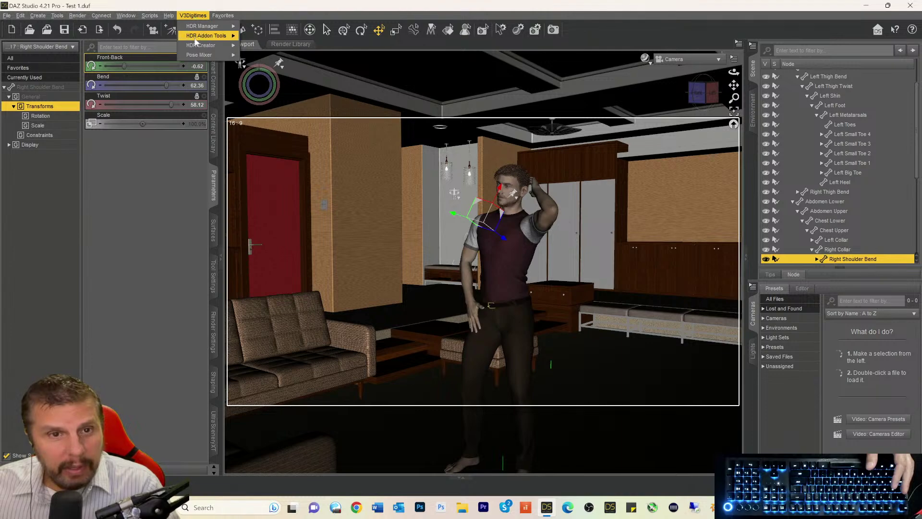
pyautogui.moveTo(196, 56)
pyautogui.moveTo(262, 82)
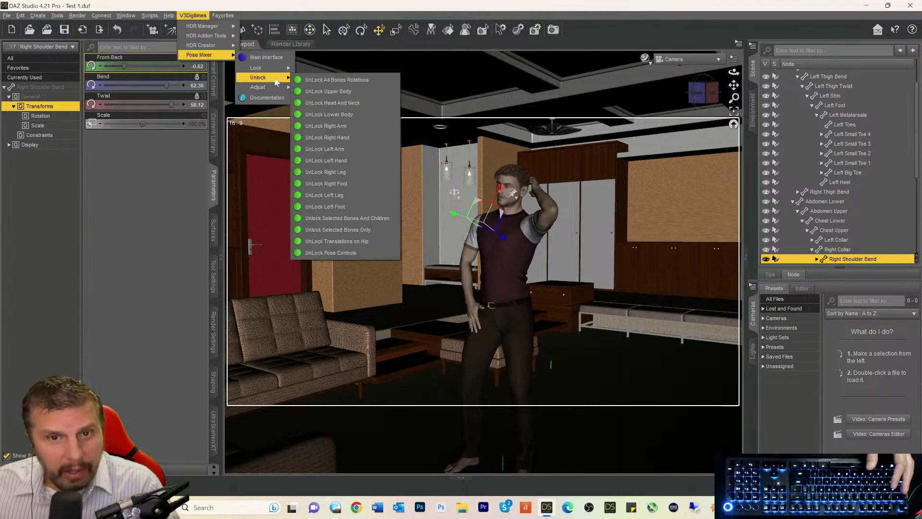
pyautogui.click(317, 125)
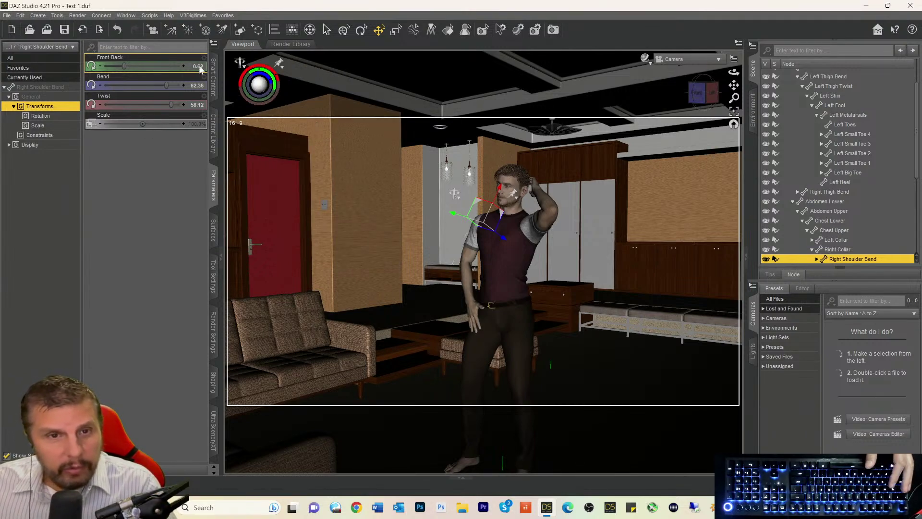
# - Return from the Ultimate Pose Mixer scripts to the "pose" product list in Utilities
pyautogui.click(214, 87)
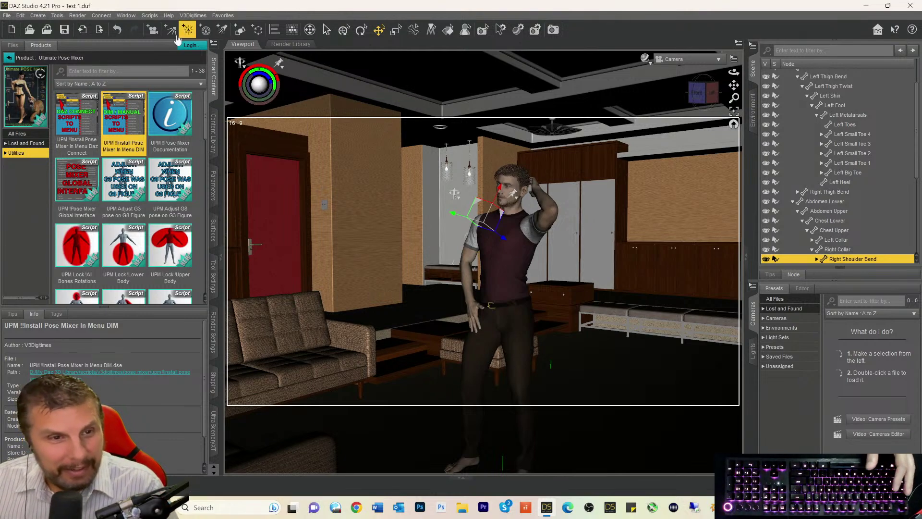
pyautogui.click(10, 58)
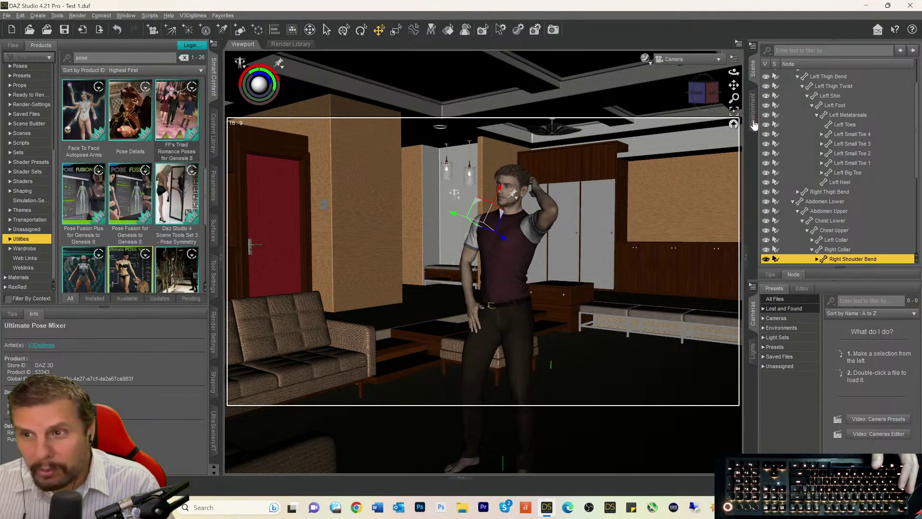
# - Select the whole Michael 7 figure and review the body-part options that Pose Mixer offers for unlocking
pyautogui.scroll(3, 822, 94)
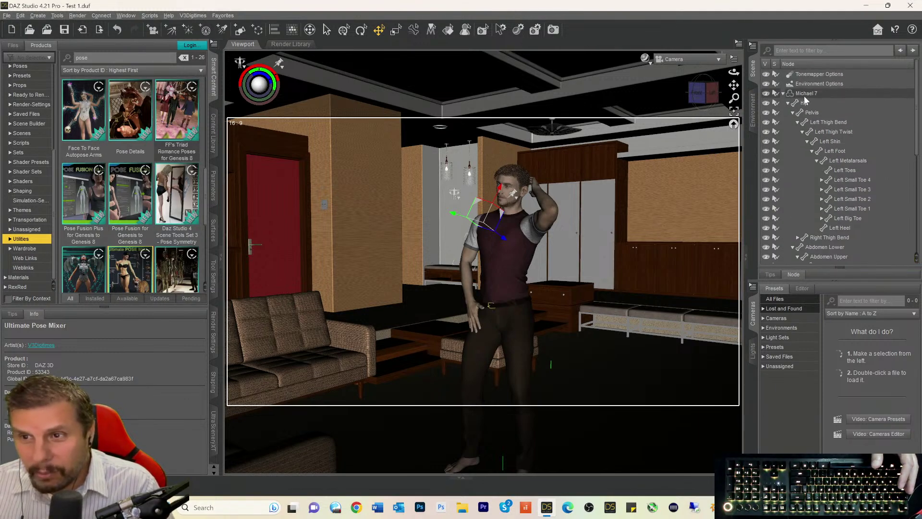
pyautogui.click(804, 96)
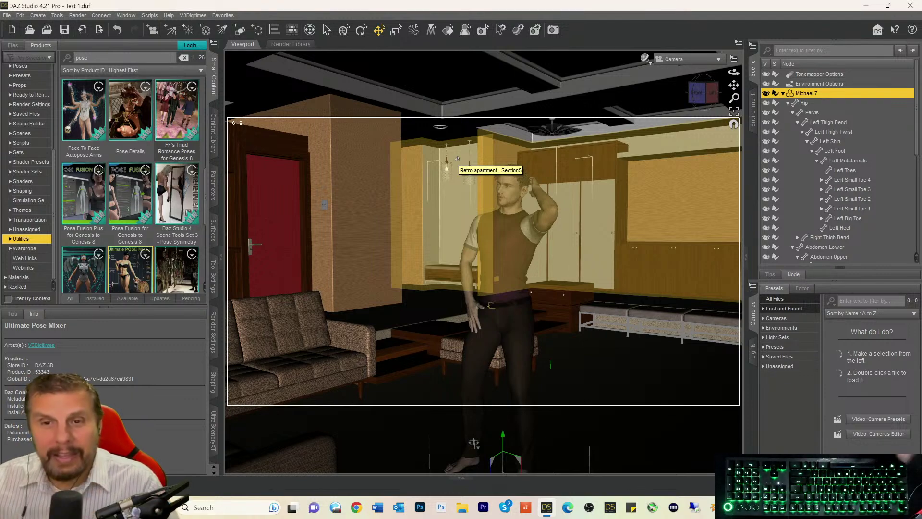
pyautogui.click(193, 16)
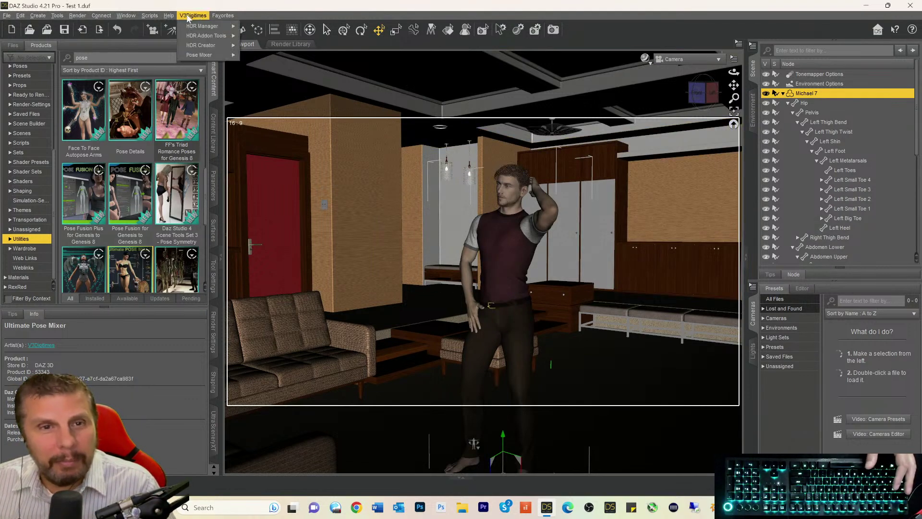
pyautogui.moveTo(198, 36)
pyautogui.moveTo(200, 55)
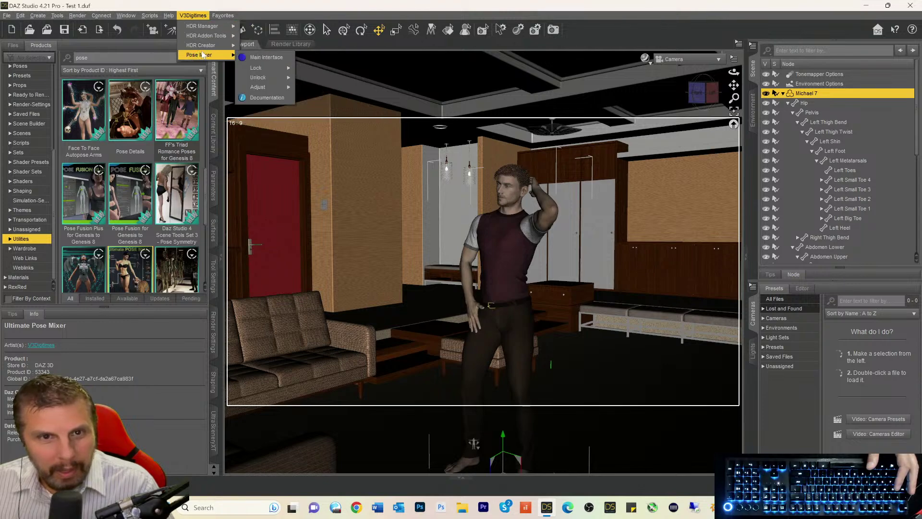
pyautogui.moveTo(254, 68)
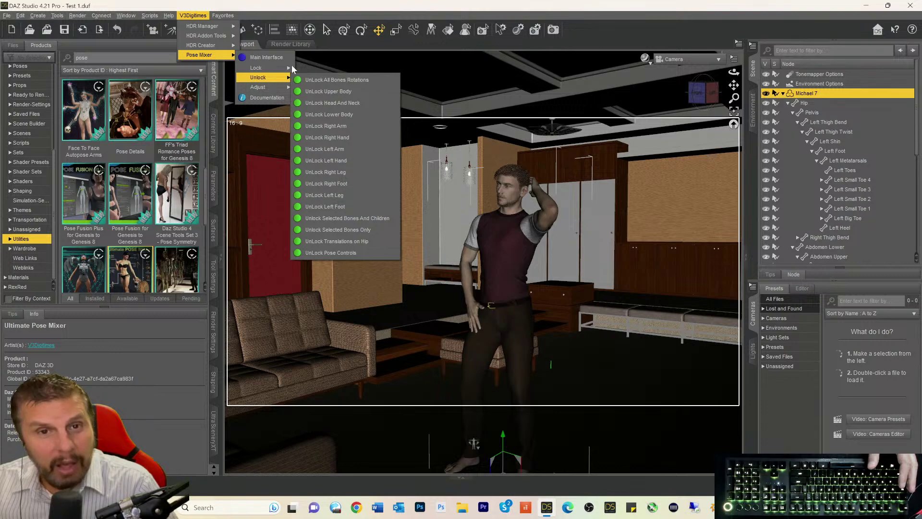
pyautogui.moveTo(286, 68)
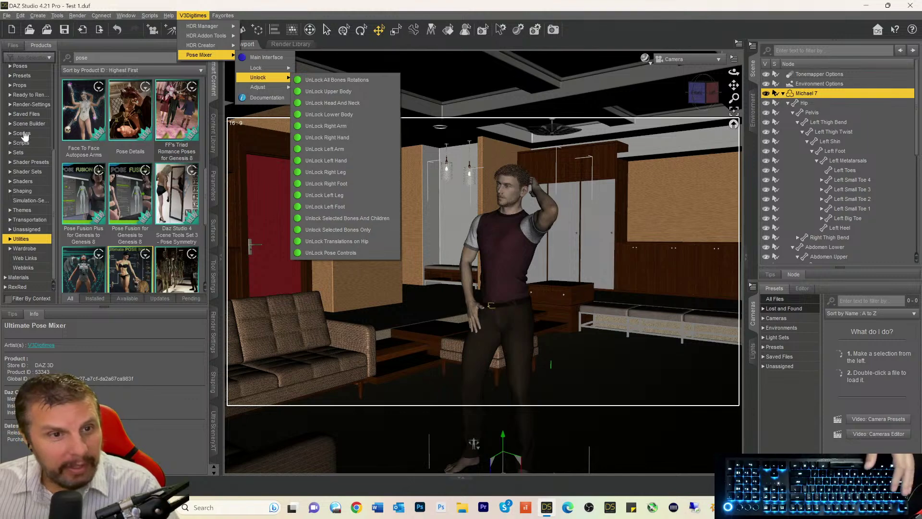
# - Show the pose files for the selected male figure by filtering the content by context and choosing the Poses category
pyautogui.scroll(4, 21, 145)
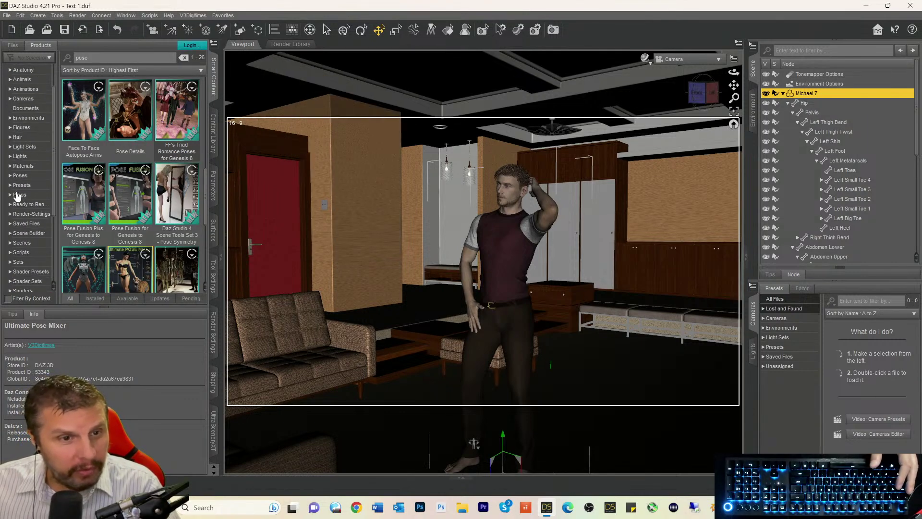
pyautogui.click(17, 176)
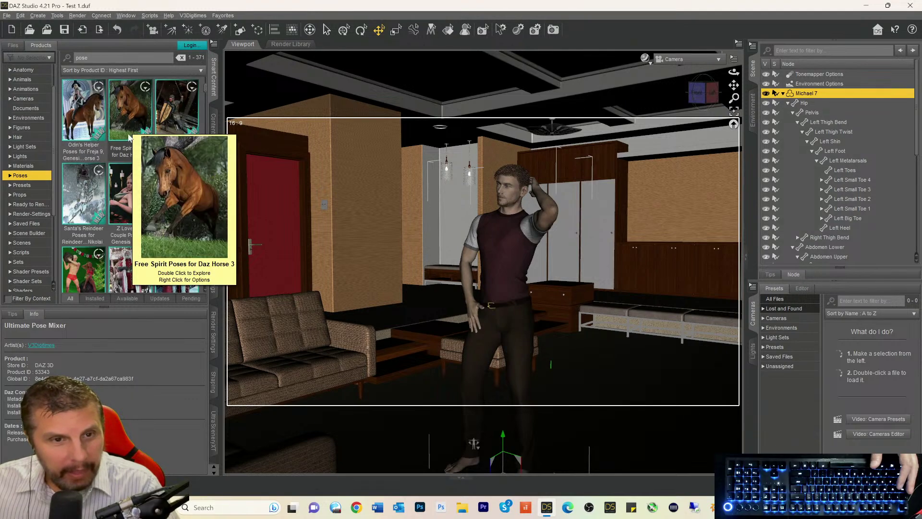
pyautogui.click(13, 46)
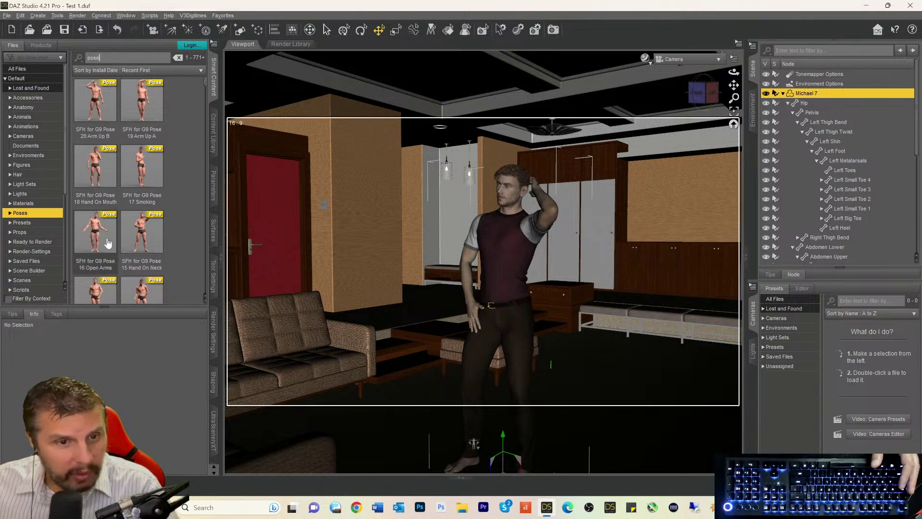
pyautogui.click(140, 235)
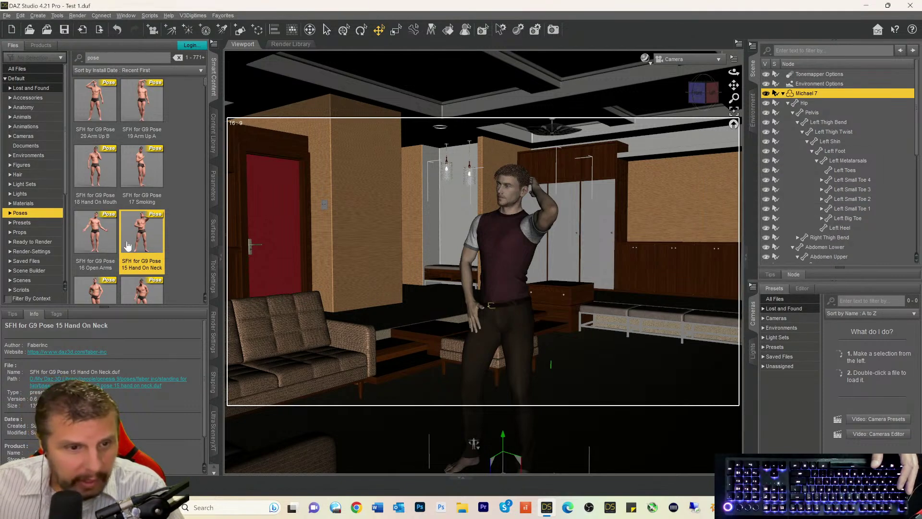
pyautogui.click(7, 299)
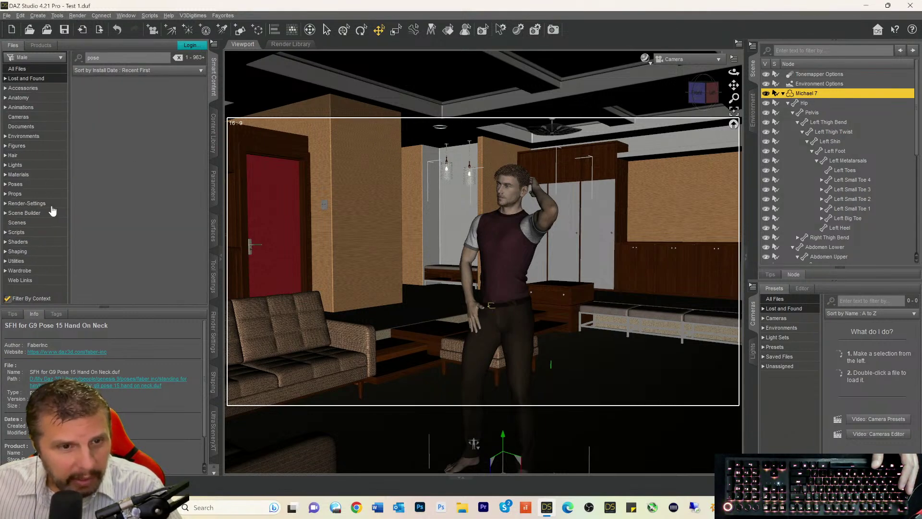
pyautogui.click(17, 185)
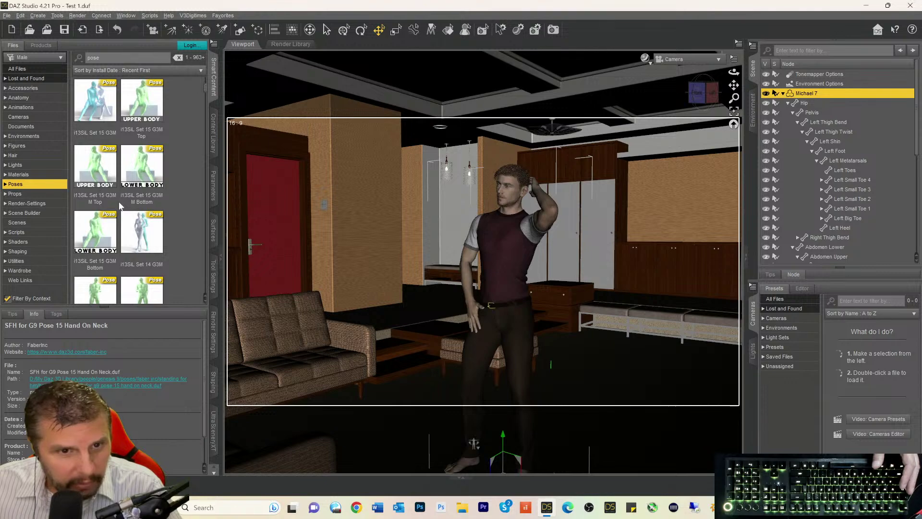
# - Apply the i13SiL Set 10 G3M Top upper-body pose to Michael 7
pyautogui.scroll(-5, 121, 206)
pyautogui.scroll(-3, 112, 220)
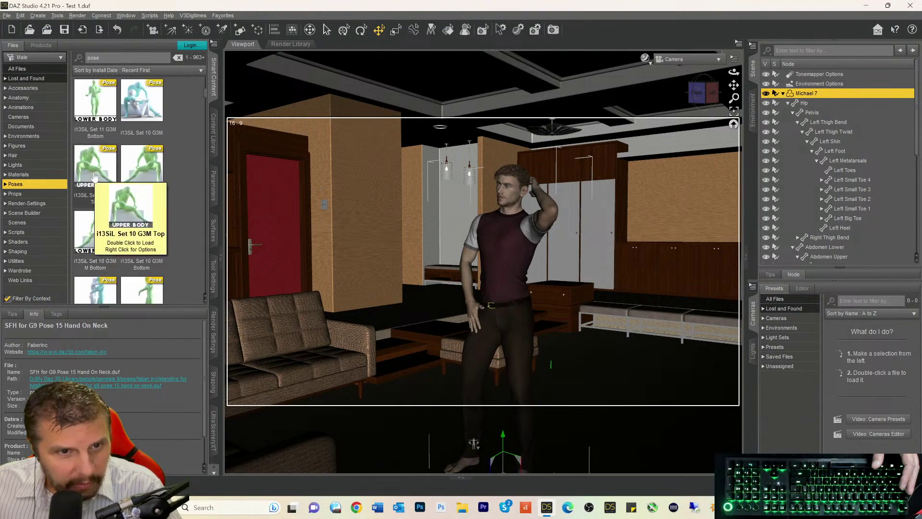
pyautogui.click(95, 178)
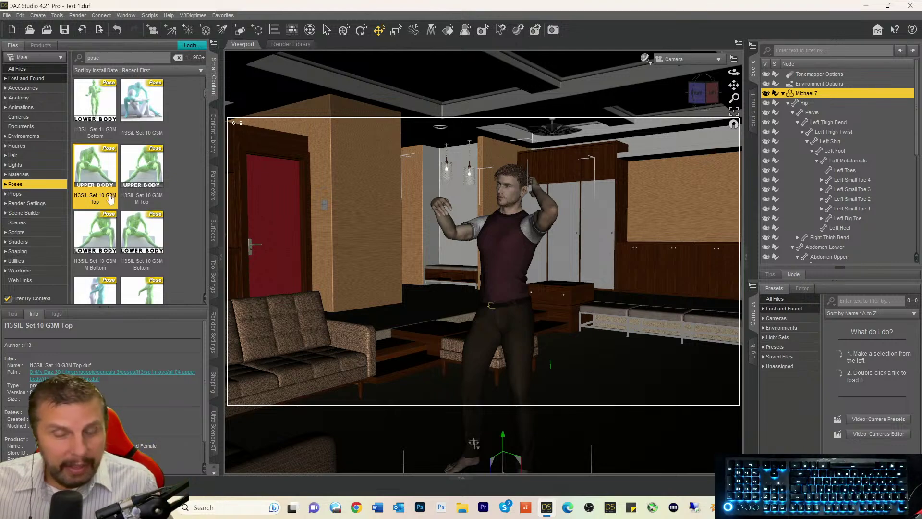
# - Try the i13SiL Set 08 G3M M Bottom lower-body pose on Michael 7
pyautogui.scroll(-5, 123, 207)
pyautogui.scroll(-1, 123, 207)
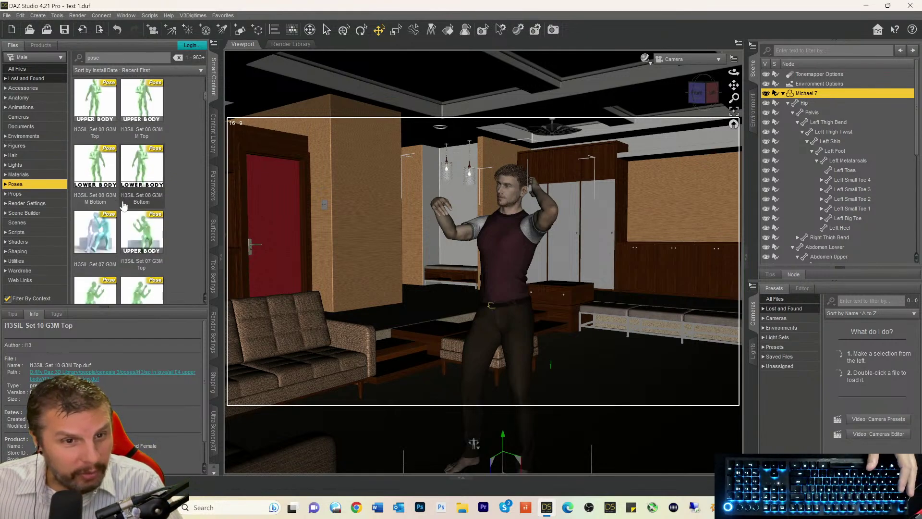
pyautogui.click(101, 174)
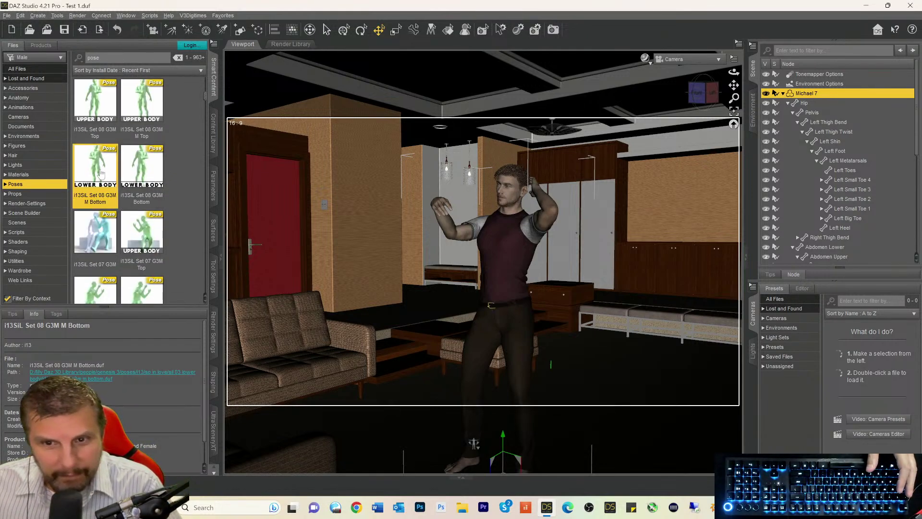
pyautogui.doubleClick(101, 174)
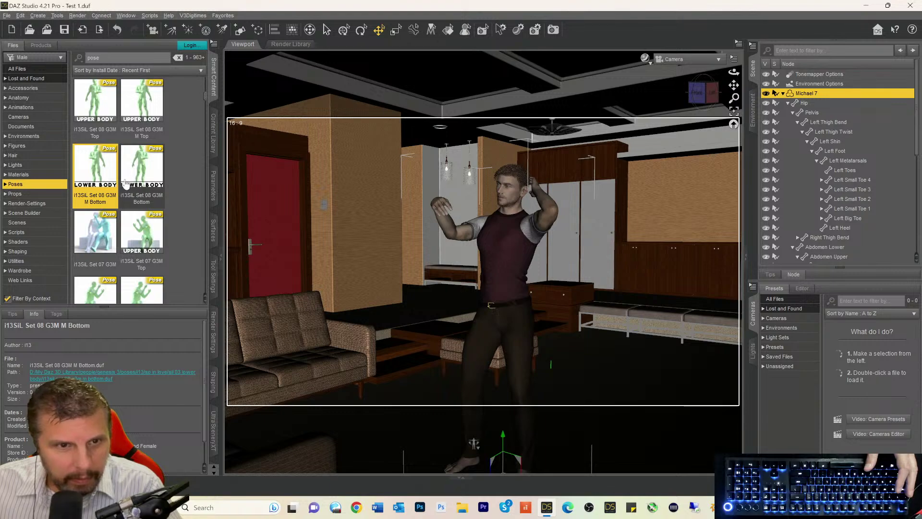
# - Find the i13 MM 30 full-body pose among the male poses and apply it to Michael 7
pyautogui.scroll(-10, 116, 189)
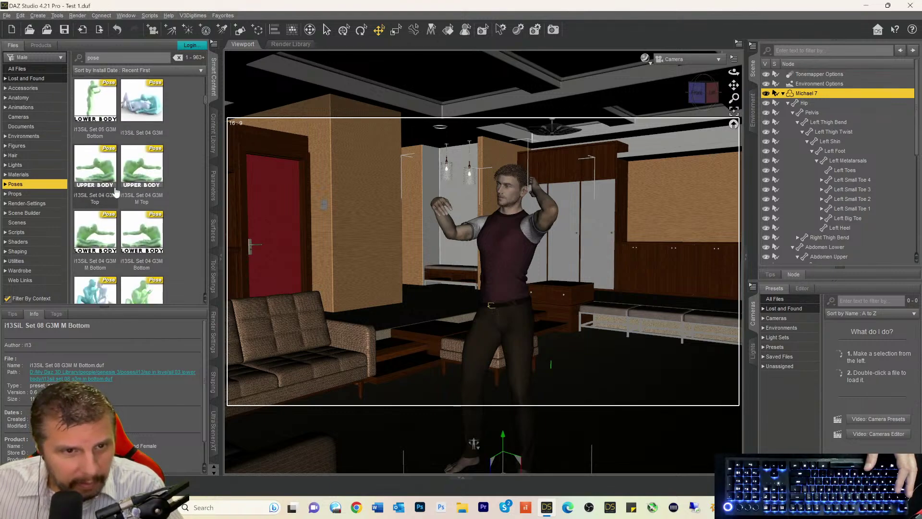
pyautogui.scroll(-5, 116, 190)
pyautogui.scroll(-5, 116, 191)
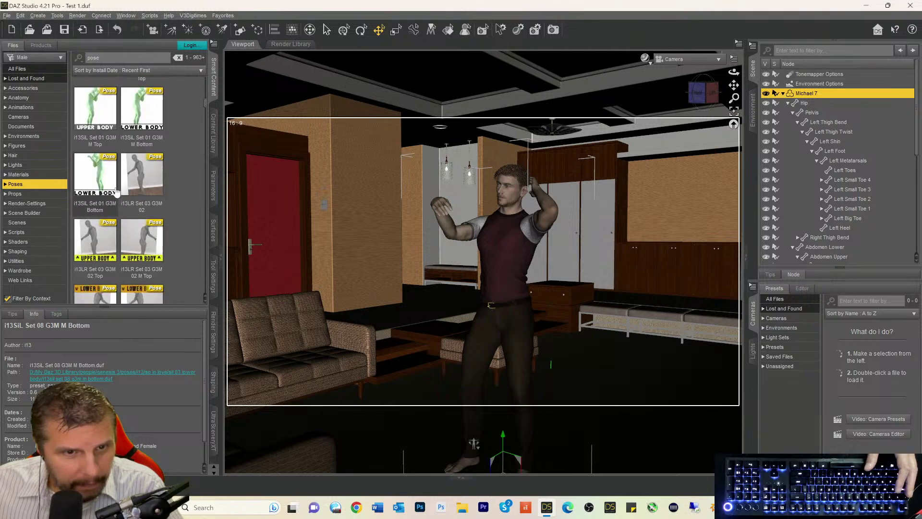
pyautogui.scroll(-3, 105, 214)
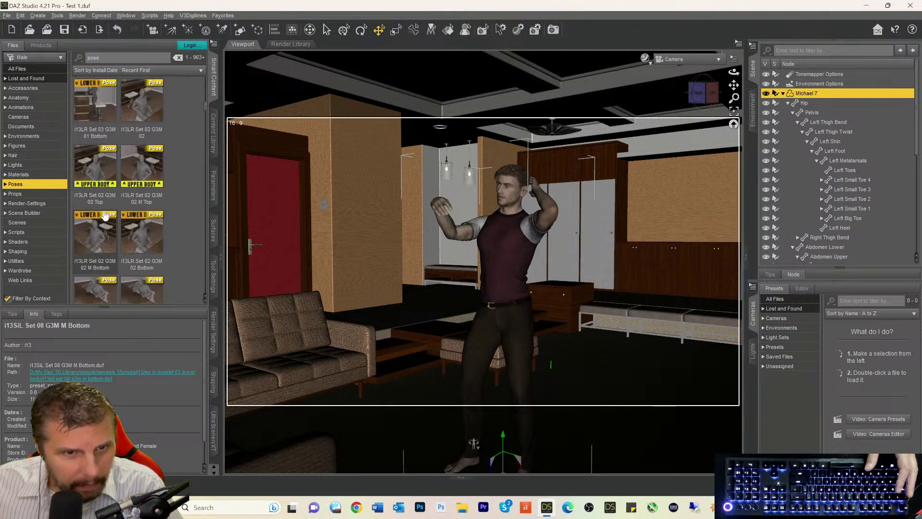
pyautogui.scroll(-5, 104, 214)
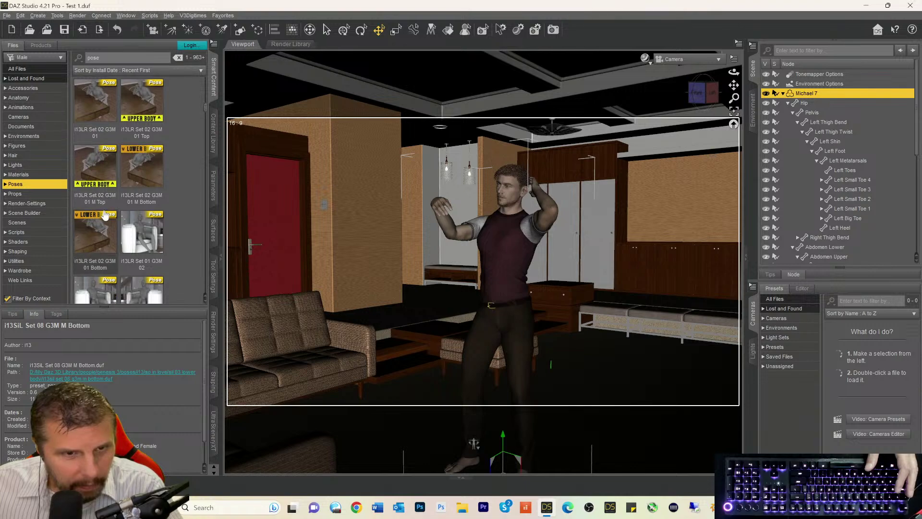
pyautogui.scroll(-5, 105, 213)
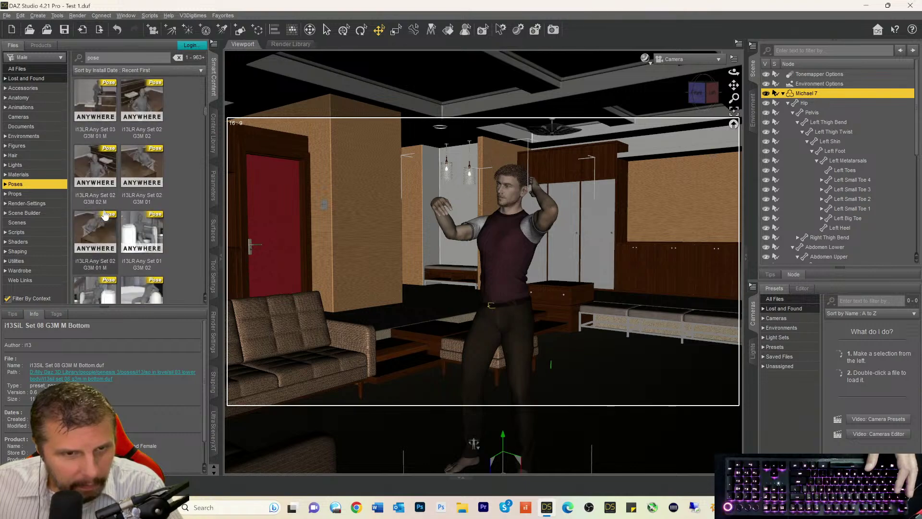
pyautogui.scroll(-3, 105, 213)
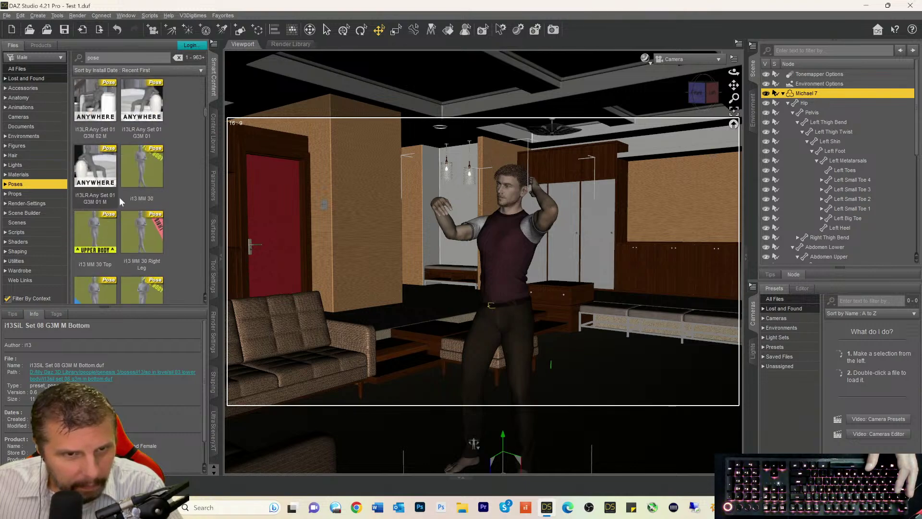
pyautogui.doubleClick(141, 178)
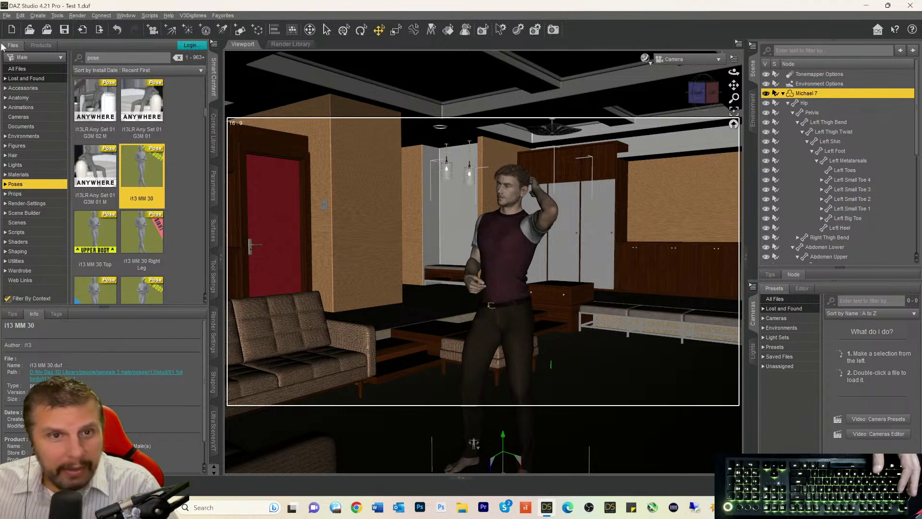
# - Unlock all bone rotations of Michael 7 with Pose Mixer
pyautogui.click(192, 16)
pyautogui.moveTo(195, 55)
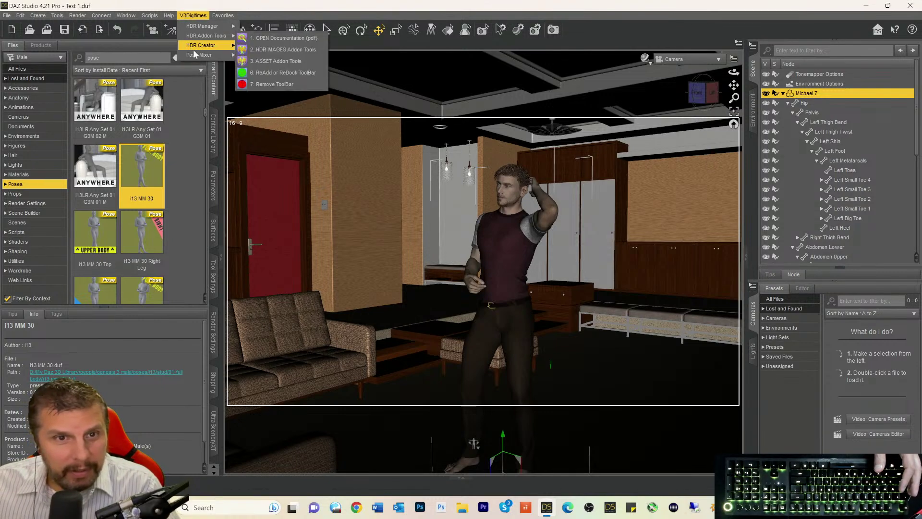
pyautogui.moveTo(254, 68)
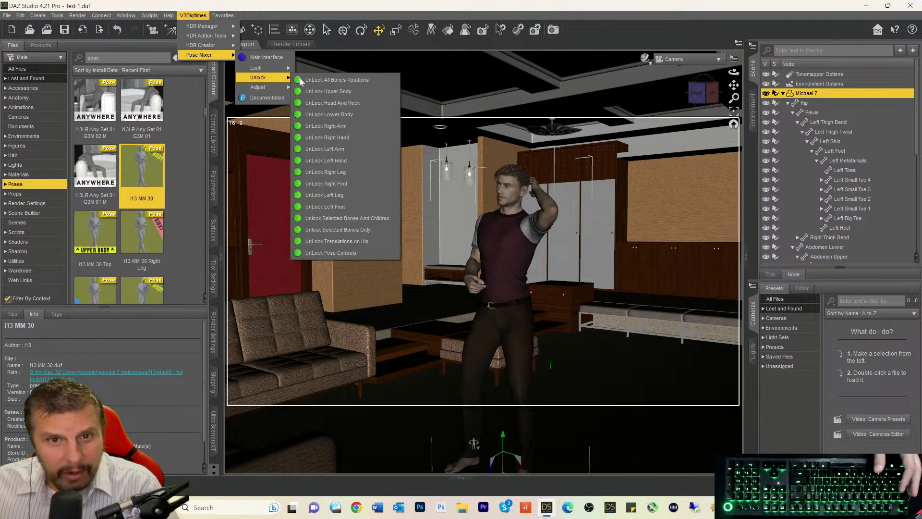
pyautogui.click(316, 81)
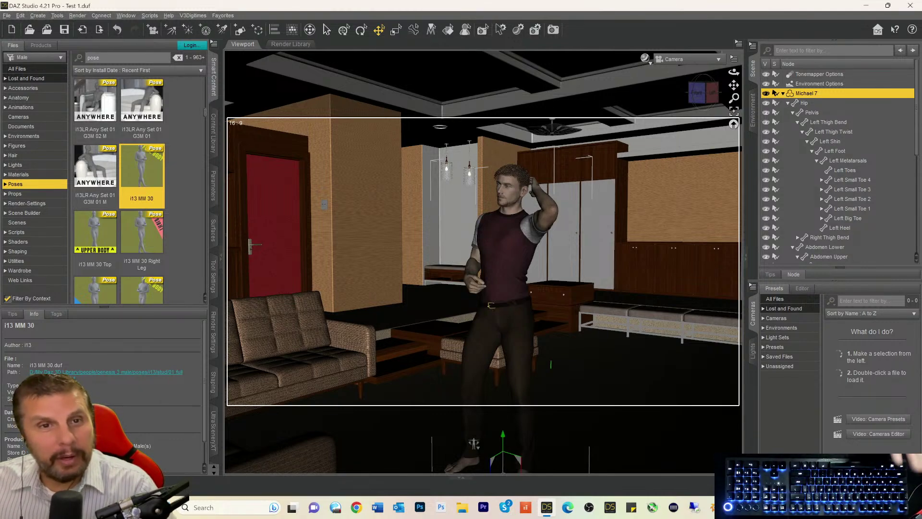
pyautogui.click(229, 17)
pyautogui.moveTo(231, 56)
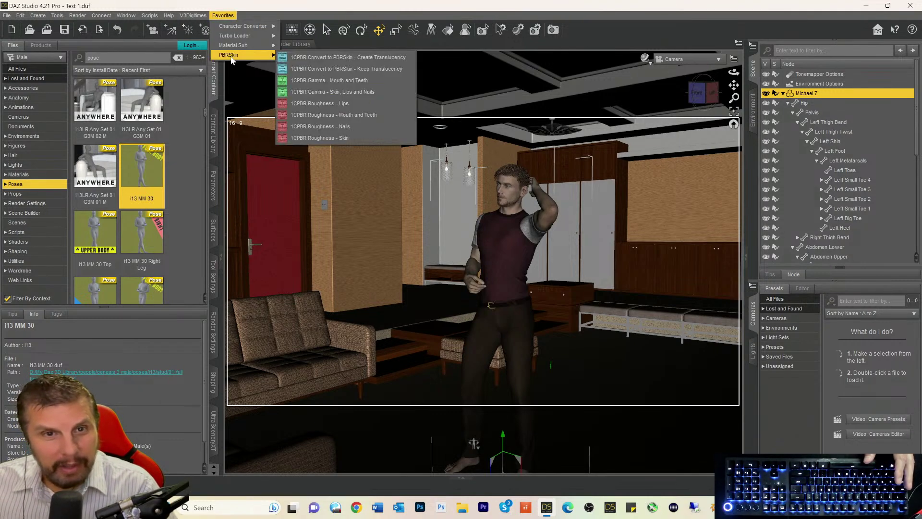
pyautogui.moveTo(235, 28)
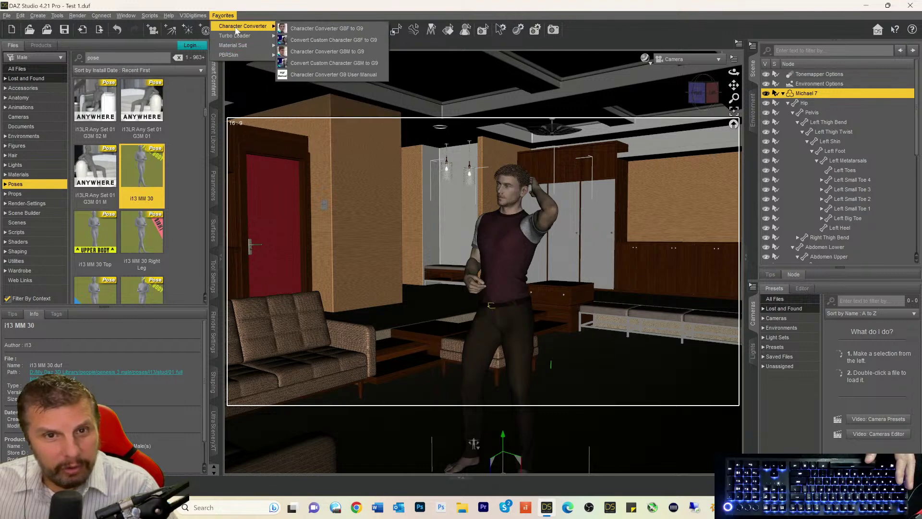
pyautogui.click(247, 10)
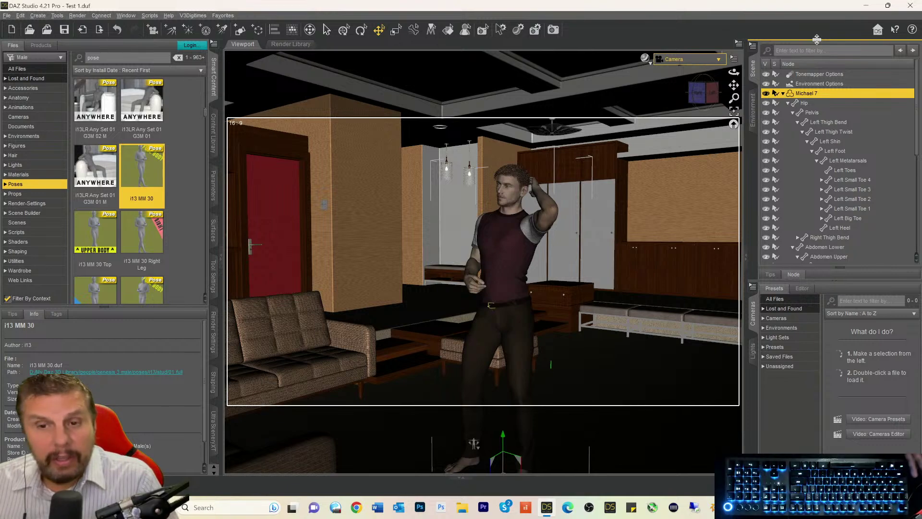
# - Preview the camera view in the Iray draw style and return to textured shading
pyautogui.hotkey('ctrl', '0')
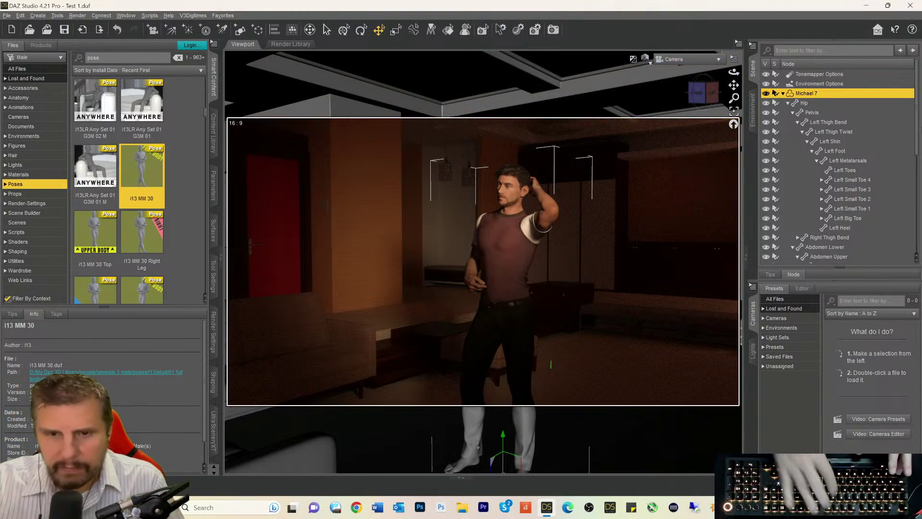
pyautogui.hotkey('ctrl', '9')
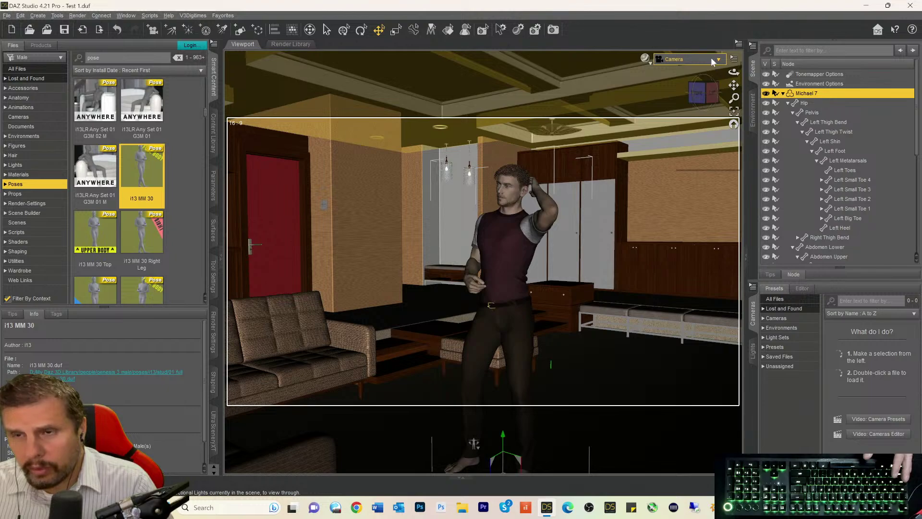
# - Switch the viewport to Perspective View and frame Michael 7's head and raised left arm up close
pyautogui.click(711, 58)
pyautogui.click(702, 70)
pyautogui.click(705, 87)
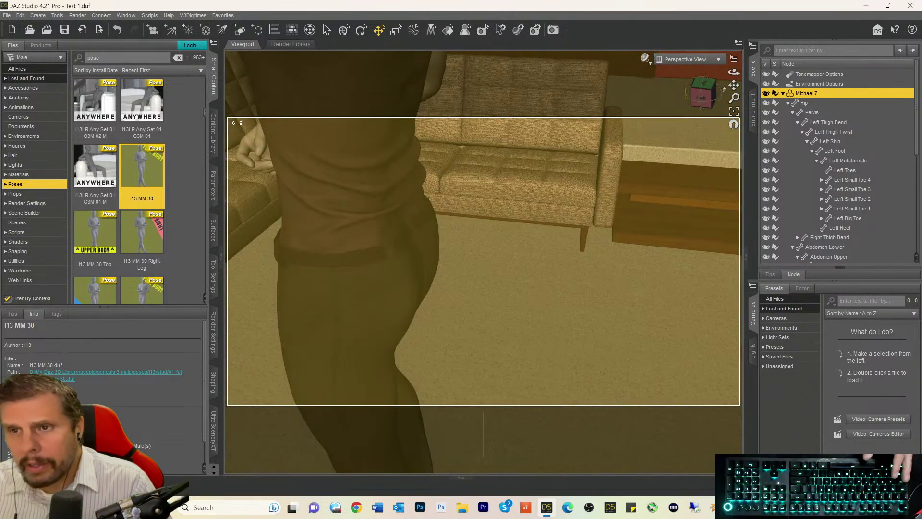
pyautogui.moveTo(734, 85); pyautogui.dragTo(764, 179)
pyautogui.moveTo(703, 88); pyautogui.dragTo(723, 100)
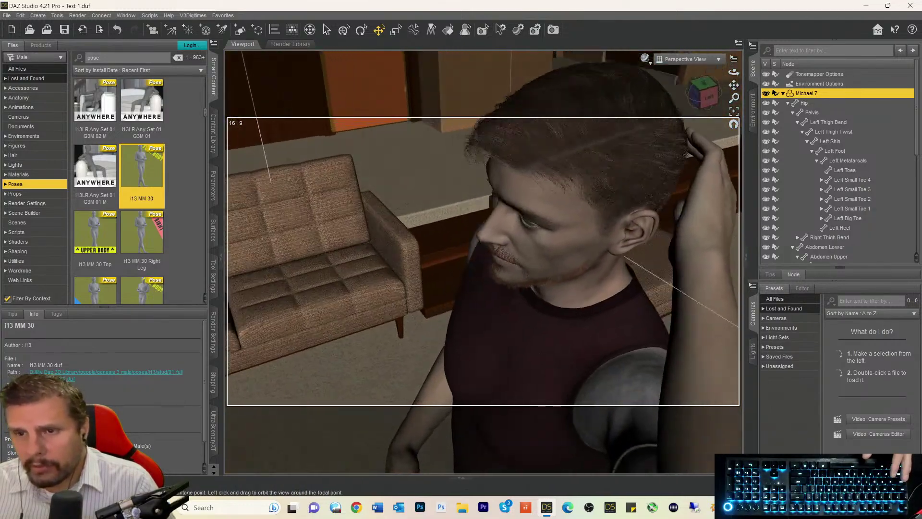
pyautogui.scroll(-3, 641, 169)
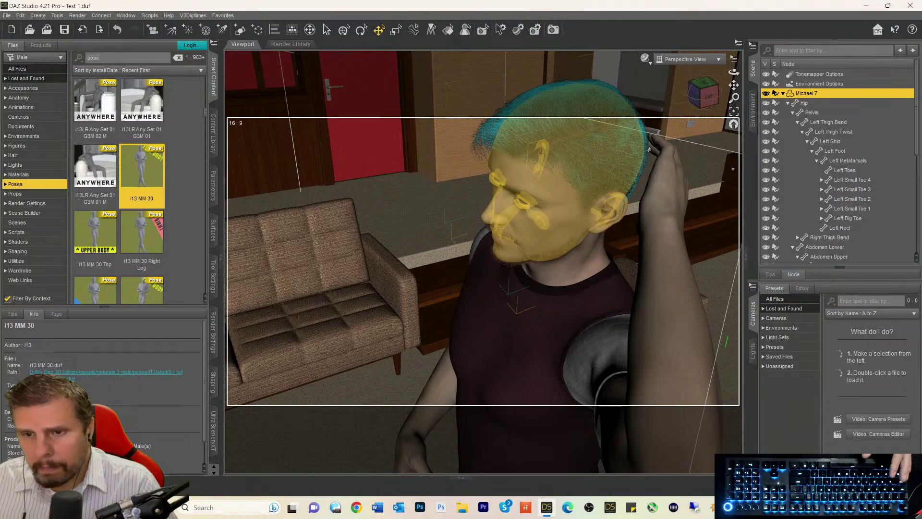
# - Set the Twist of Michael 7's Left Shoulder Bend to -89.50 so the raised arm rotates slightly
pyautogui.scroll(-3, 535, 346)
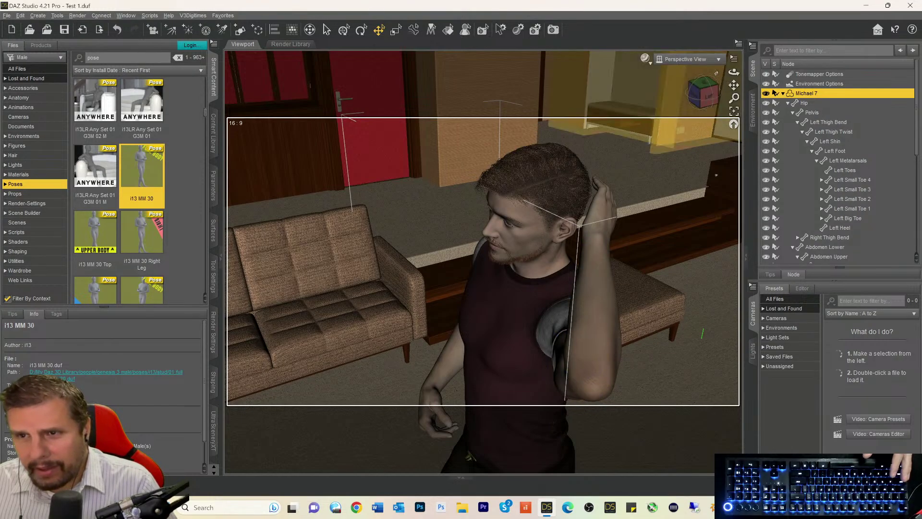
pyautogui.moveTo(704, 91); pyautogui.dragTo(594, 162)
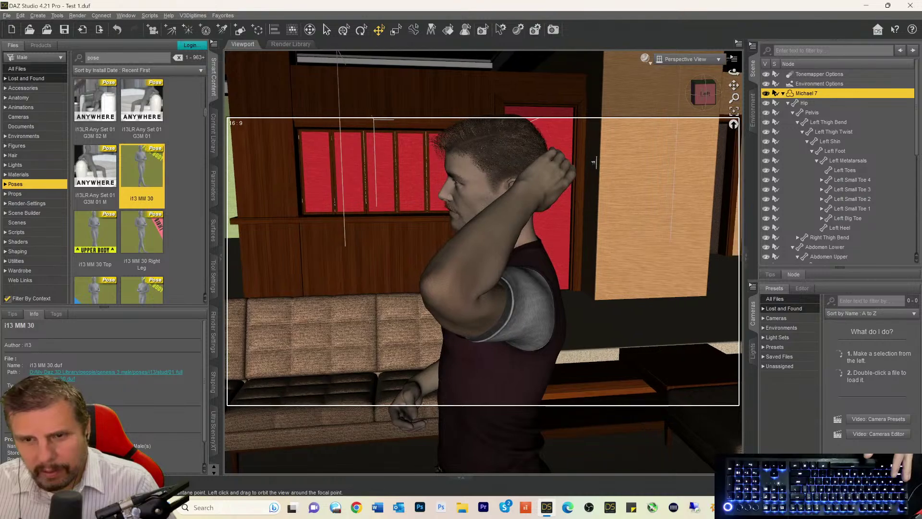
pyautogui.click(475, 298)
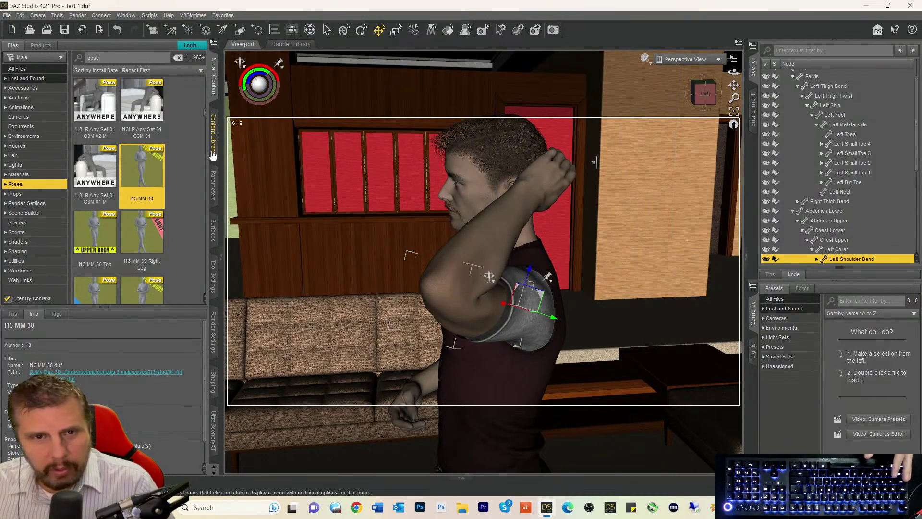
pyautogui.click(214, 178)
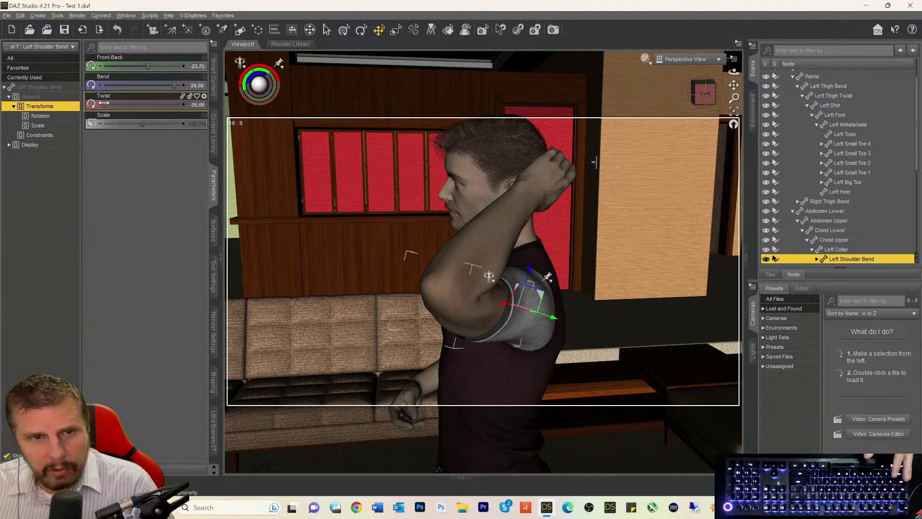
pyautogui.moveTo(104, 103); pyautogui.dragTo(107, 103)
# - Set the Twist of Michael 7's Left Forearm Bend to -26.92
pyautogui.moveTo(702, 100); pyautogui.dragTo(658, 101)
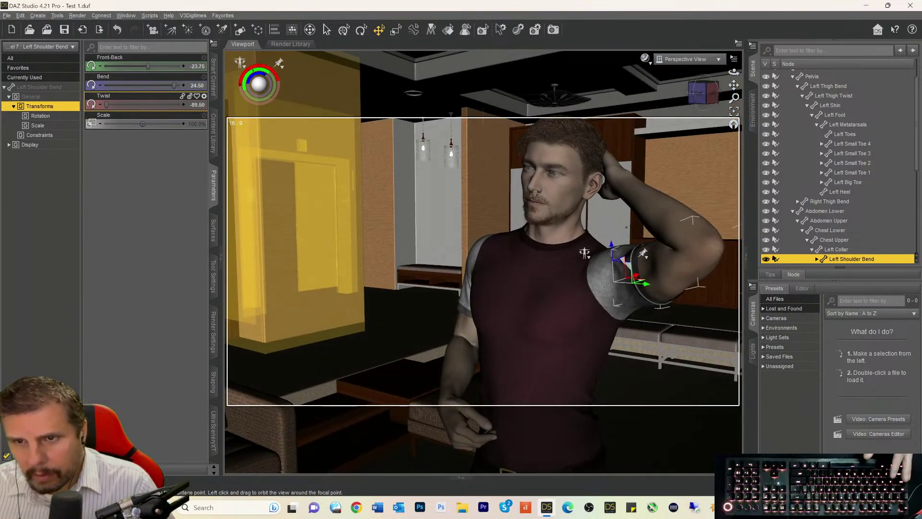
pyautogui.click(641, 205)
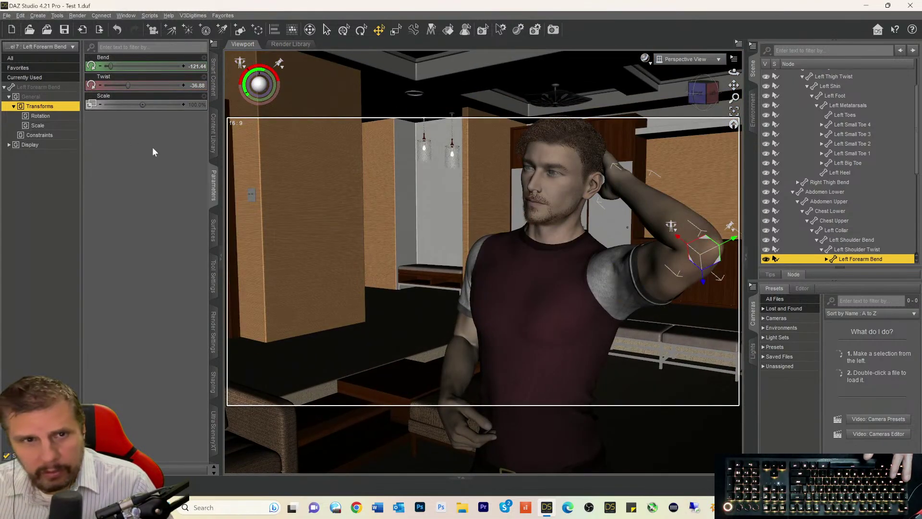
pyautogui.moveTo(131, 87); pyautogui.dragTo(132, 85)
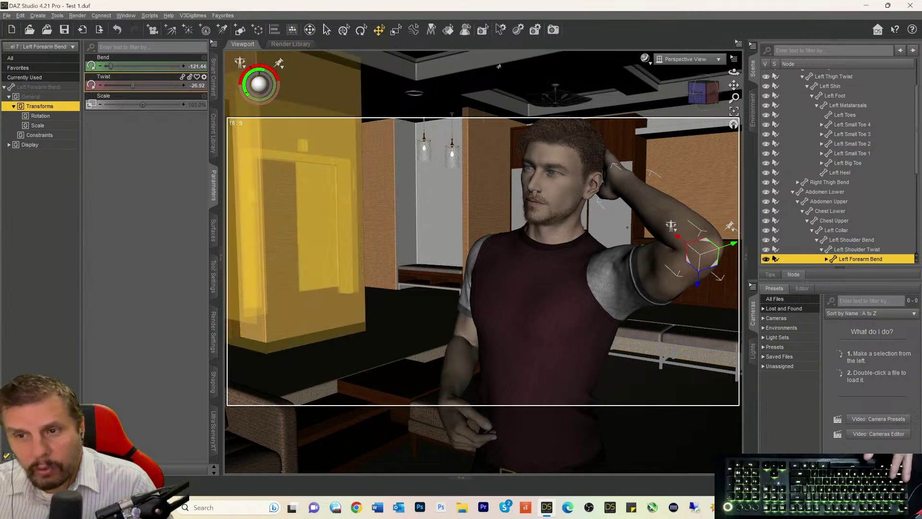
# - Relax the fingertips behind the head by setting the Bend of Left Pinky 2 to -21.85 and Left Ring 2 to -22.58
pyautogui.moveTo(734, 85); pyautogui.dragTo(706, 111)
pyautogui.scroll(5, 607, 154)
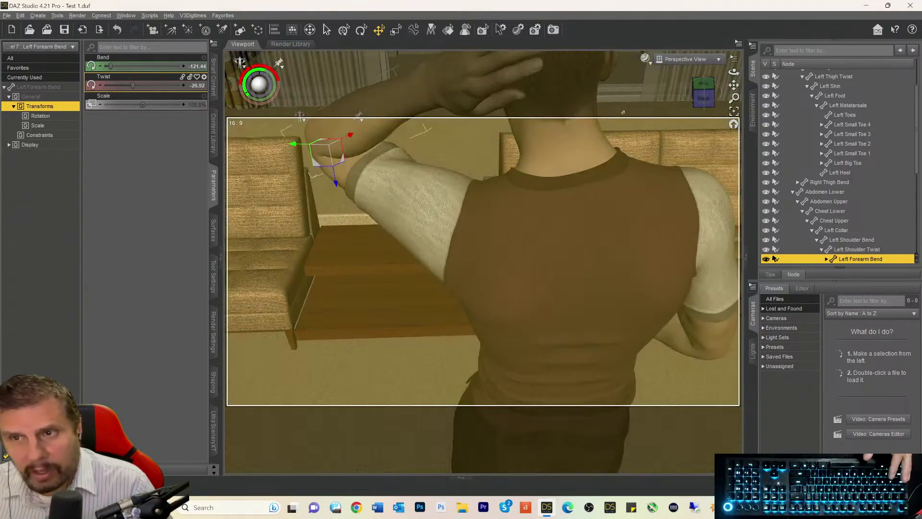
pyautogui.moveTo(732, 86); pyautogui.dragTo(731, 103)
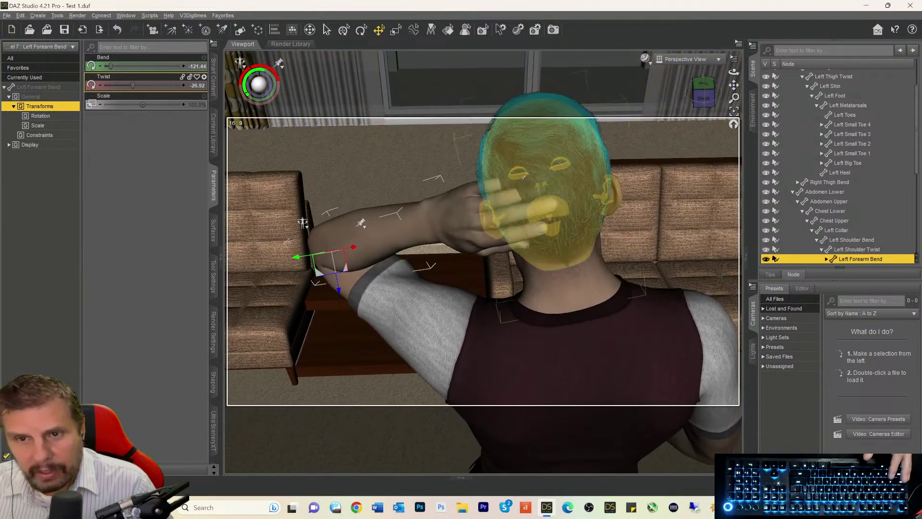
pyautogui.click(482, 188)
pyautogui.click(498, 187)
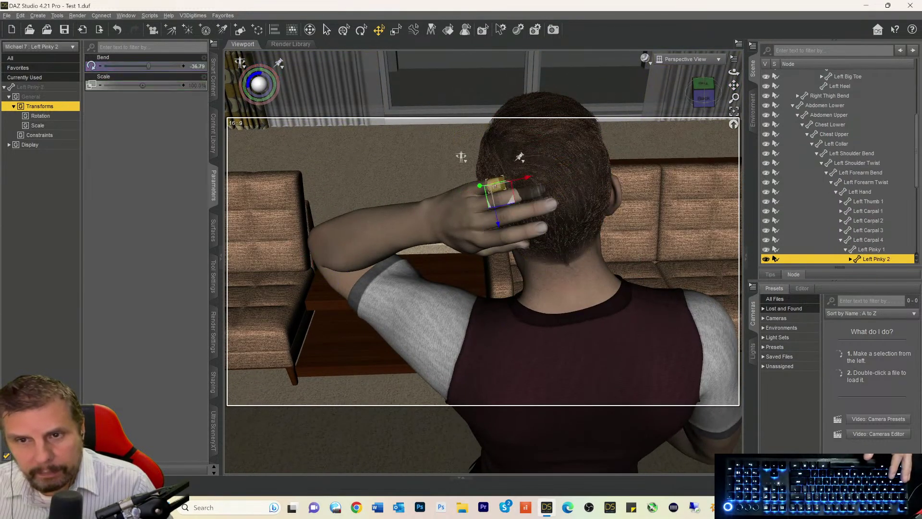
pyautogui.moveTo(146, 65); pyautogui.dragTo(157, 65)
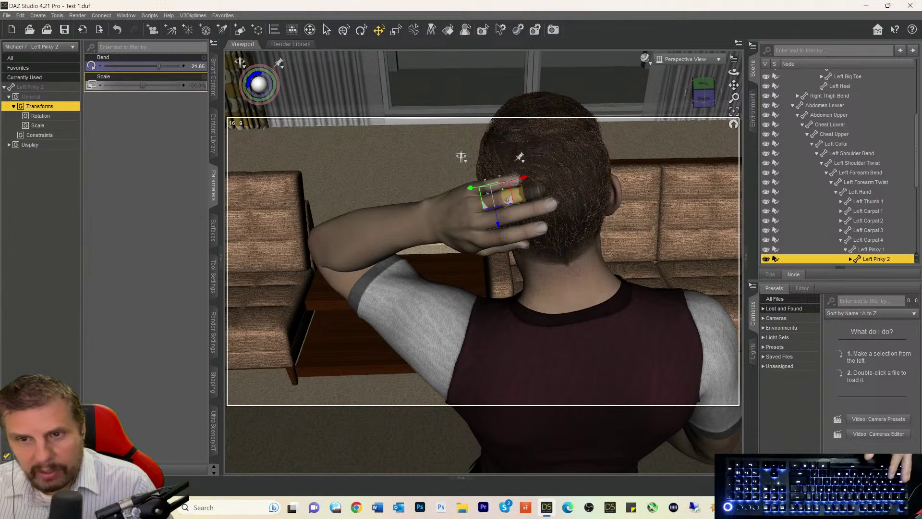
pyautogui.click(513, 197)
pyautogui.moveTo(152, 65); pyautogui.dragTo(157, 63)
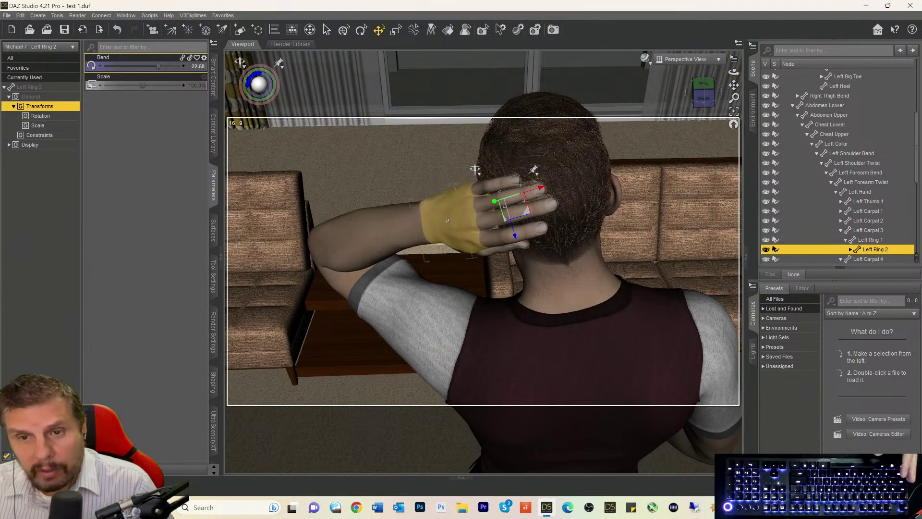
# - Set the Bend of Left Ring 1 to -8.11, Left Mid 1 to -13.84 and Left Pinky 1 to 2.45
pyautogui.click(498, 205)
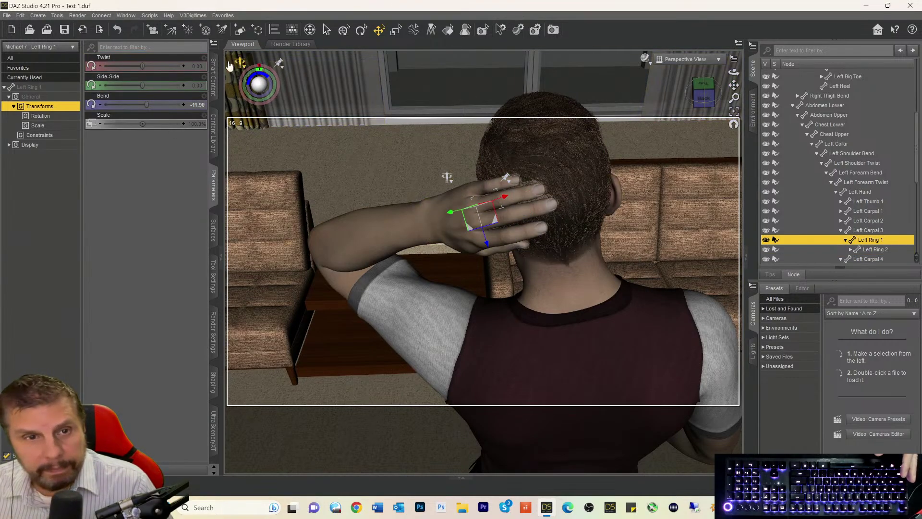
pyautogui.moveTo(147, 103); pyautogui.dragTo(150, 103)
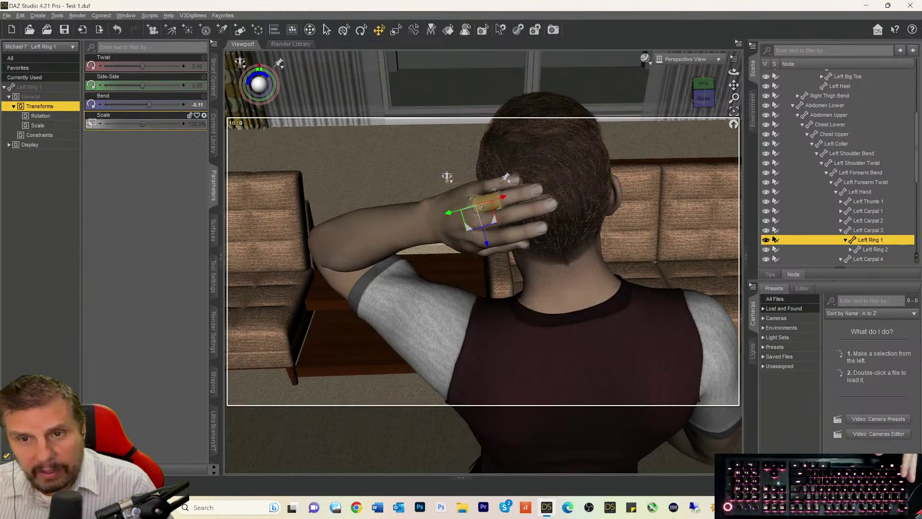
pyautogui.click(502, 218)
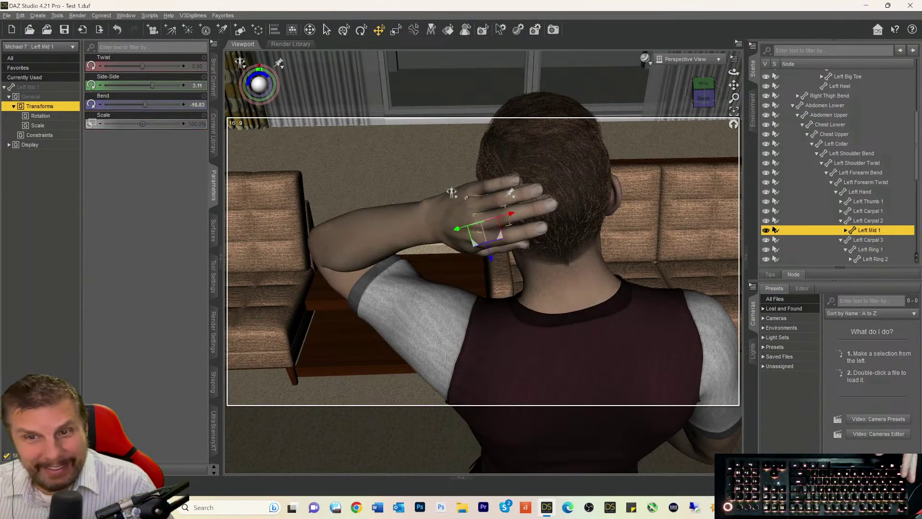
pyautogui.moveTo(145, 105); pyautogui.dragTo(147, 105)
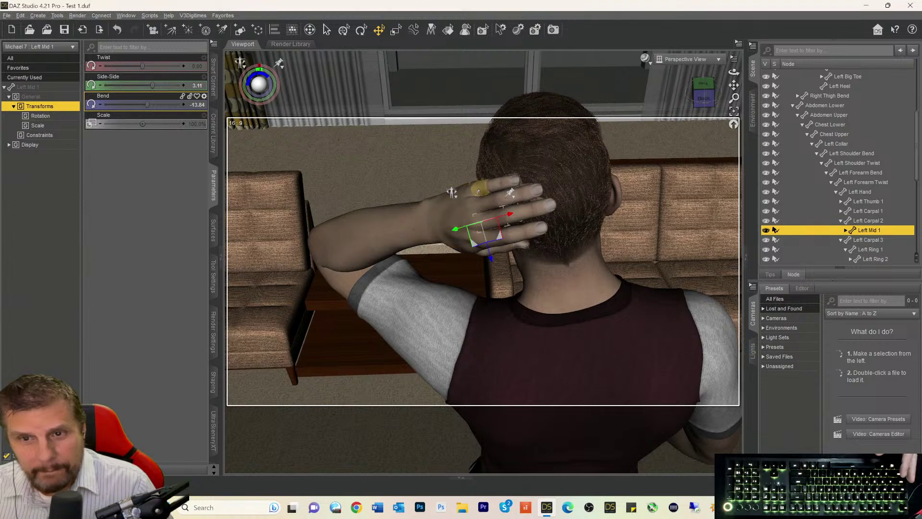
pyautogui.click(509, 225)
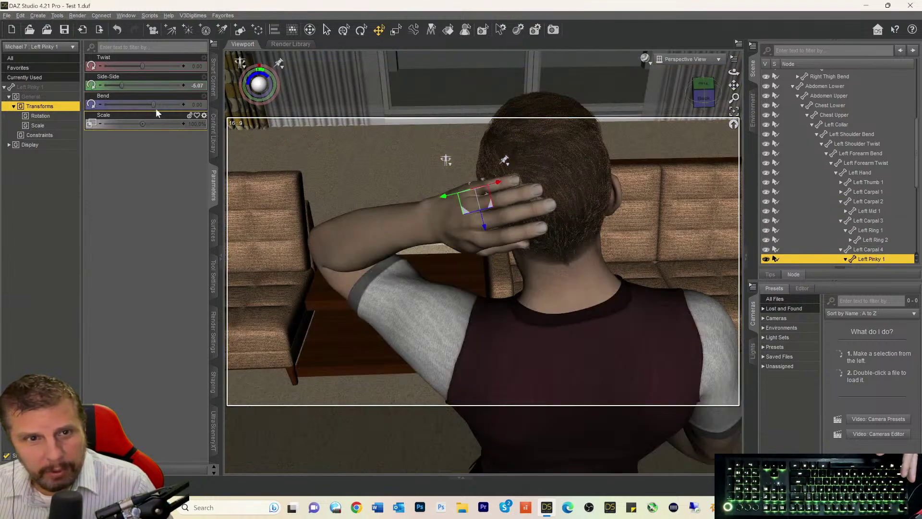
pyautogui.moveTo(153, 105); pyautogui.dragTo(152, 104)
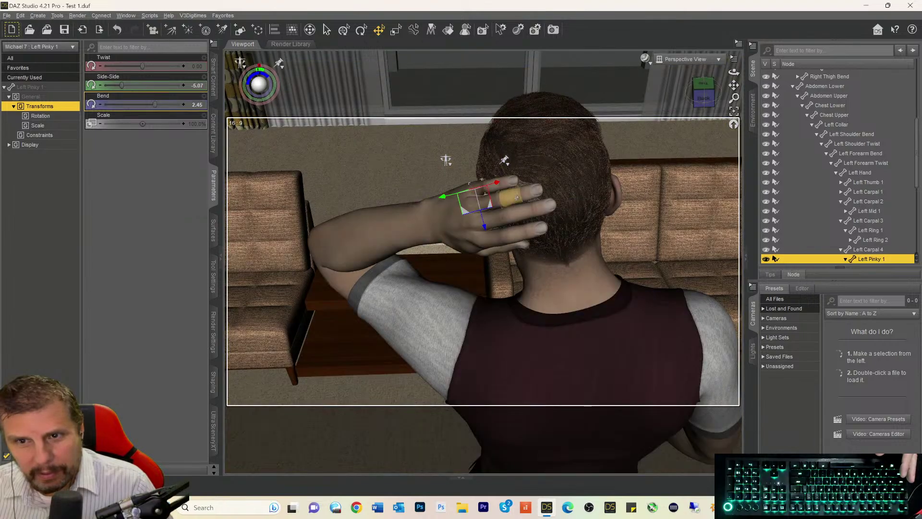
# - Set the Bend of Left Index 1 to -16.92 so the index finger follows the back of the head
pyautogui.click(523, 208)
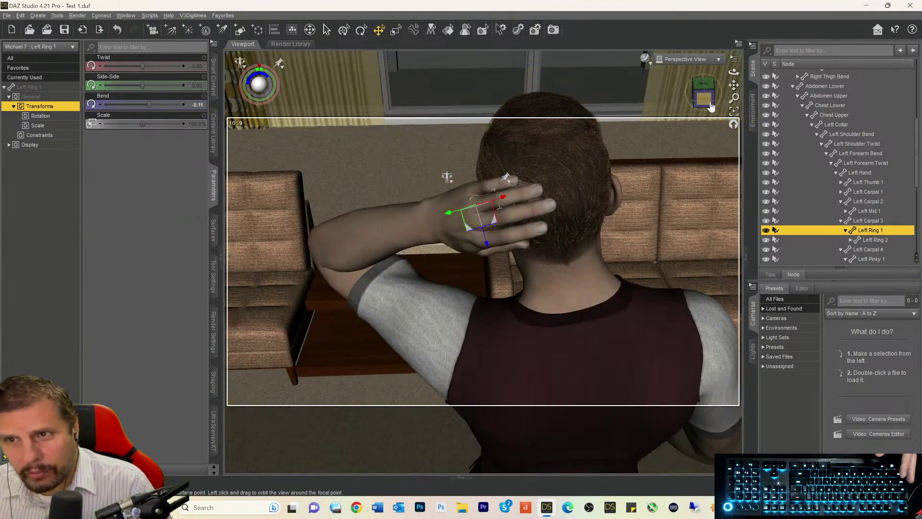
pyautogui.moveTo(709, 104); pyautogui.dragTo(627, 107)
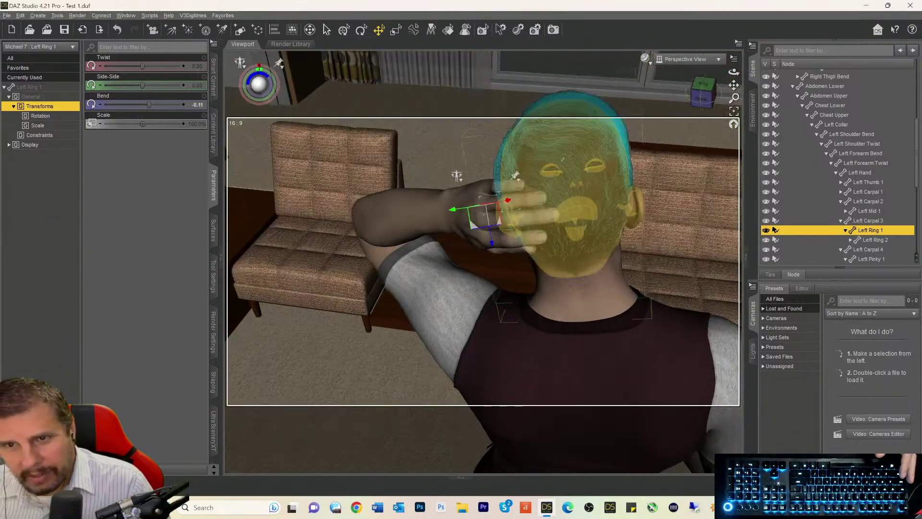
pyautogui.click(517, 235)
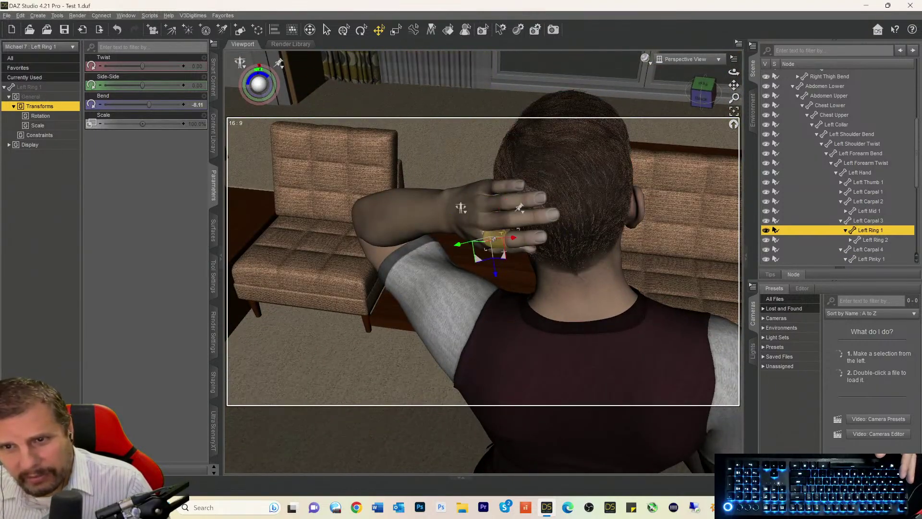
pyautogui.moveTo(146, 105); pyautogui.dragTo(141, 105)
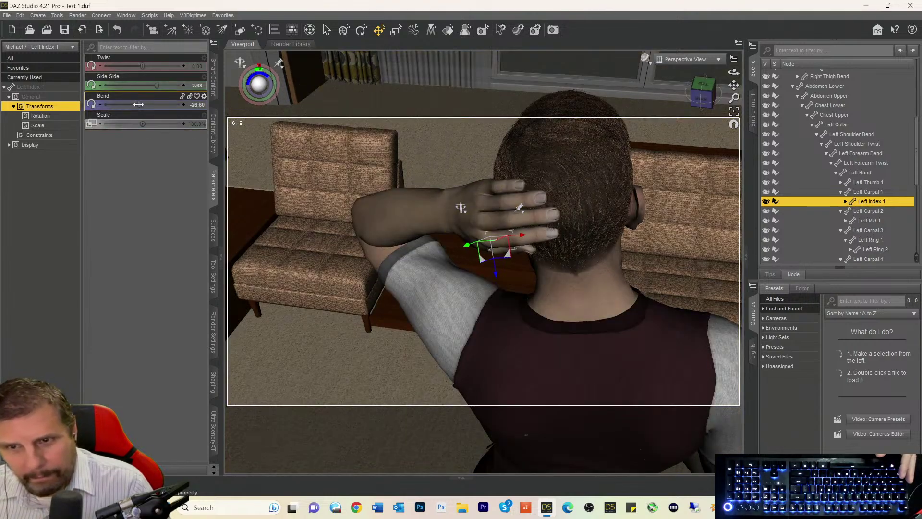
pyautogui.moveTo(143, 105); pyautogui.dragTo(144, 105)
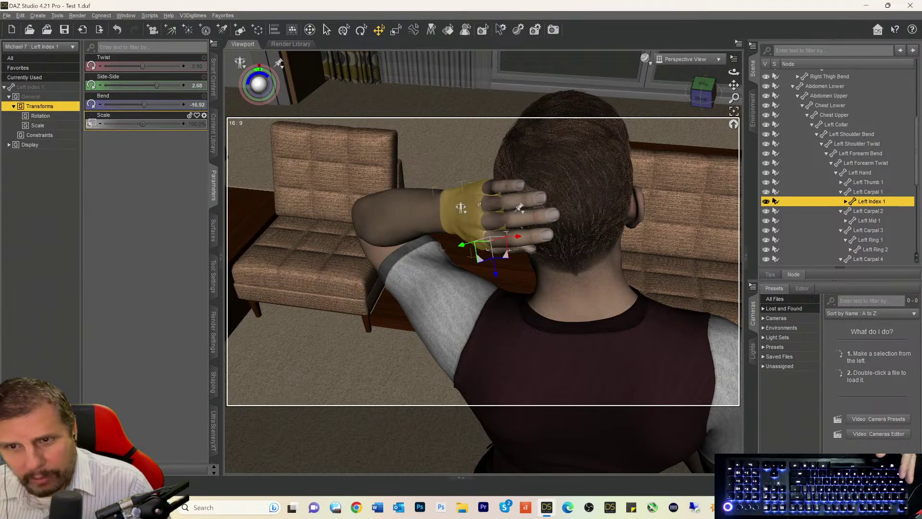
# - Readjust the finger bases, setting the Bend of Left Mid 1 to -10.19, Left Ring 1 to -5.47 and Left Pinky 1 to 7.74
pyautogui.click(484, 214)
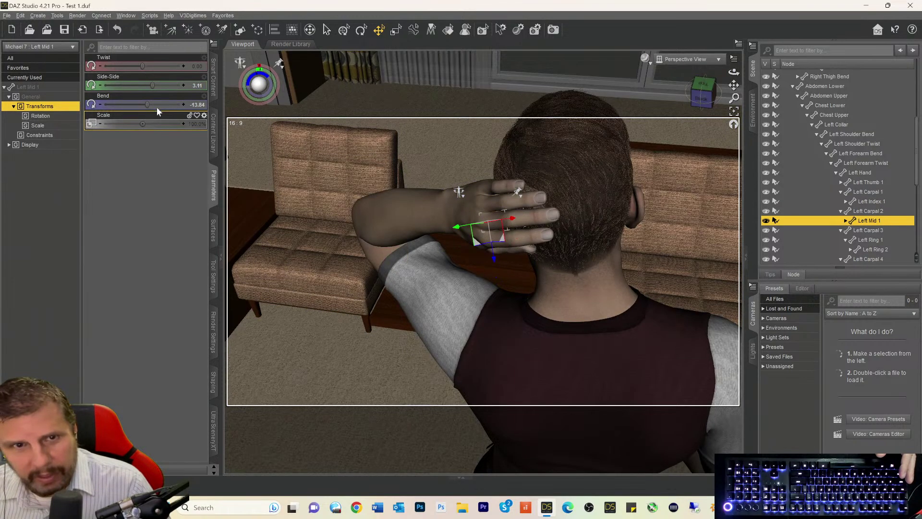
pyautogui.moveTo(146, 105); pyautogui.dragTo(149, 104)
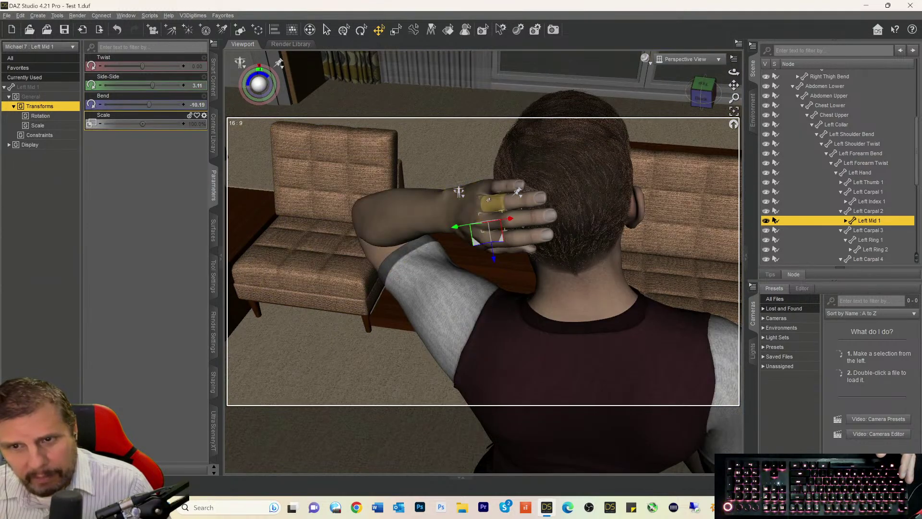
pyautogui.click(457, 175)
pyautogui.moveTo(148, 103); pyautogui.dragTo(142, 104)
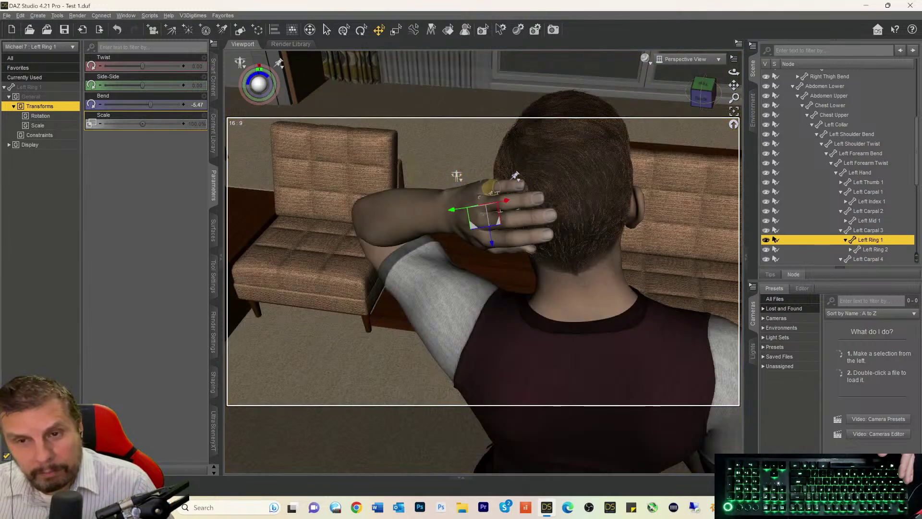
pyautogui.click(489, 187)
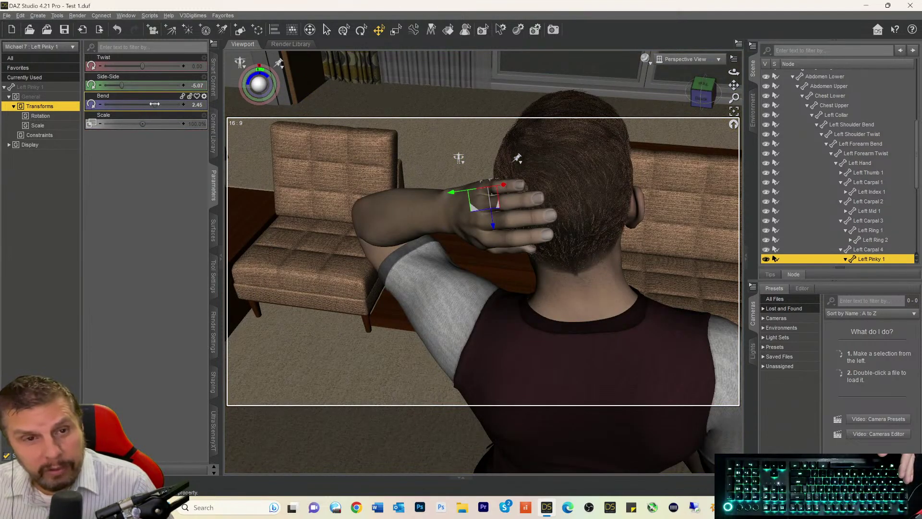
pyautogui.moveTo(154, 104); pyautogui.dragTo(154, 104)
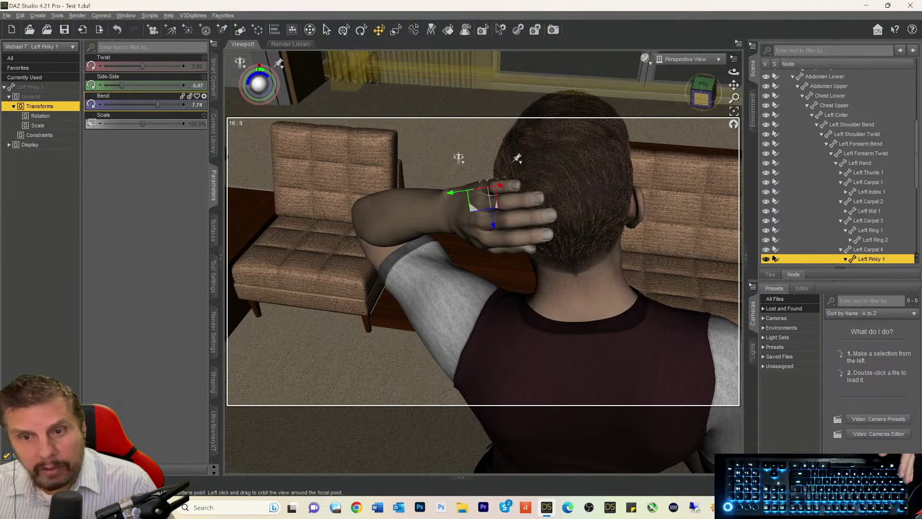
# - Check the full-body pose from the front, switch the viewport back to the scene's Camera and reopen the Smart Content pose library
pyautogui.moveTo(704, 99); pyautogui.dragTo(807, 94)
pyautogui.moveTo(735, 83); pyautogui.dragTo(566, 294)
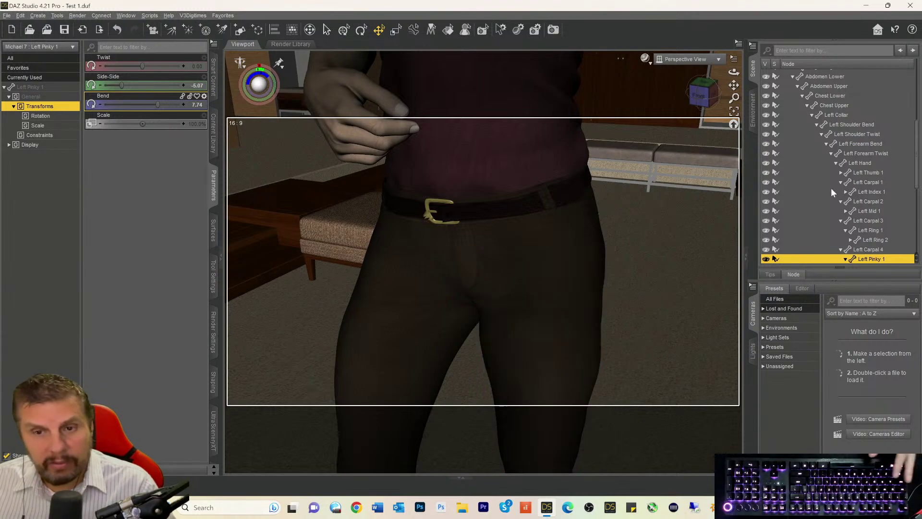
pyautogui.scroll(-3, 723, 232)
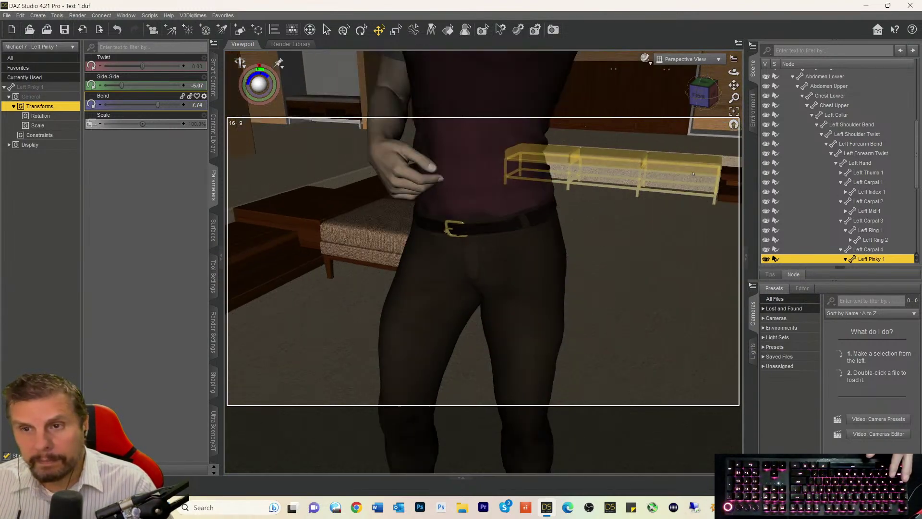
pyautogui.scroll(-5, 691, 158)
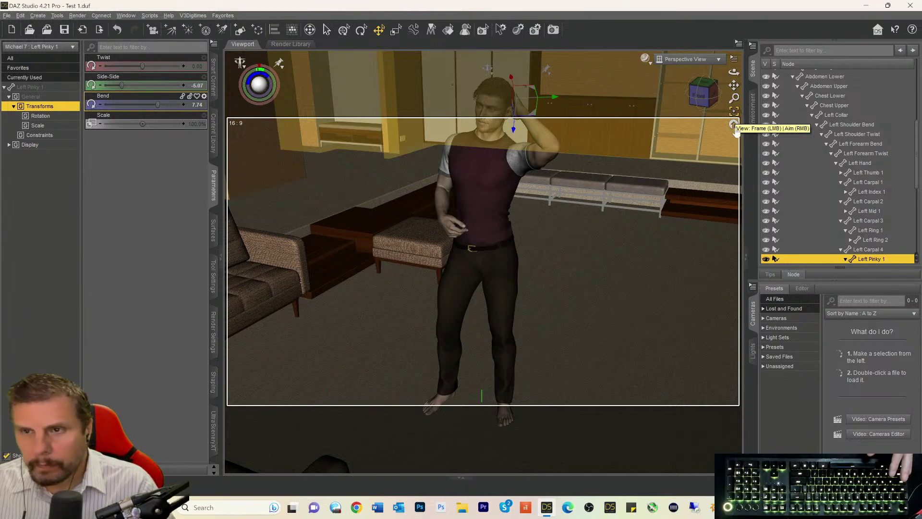
pyautogui.moveTo(734, 72); pyautogui.dragTo(742, 115)
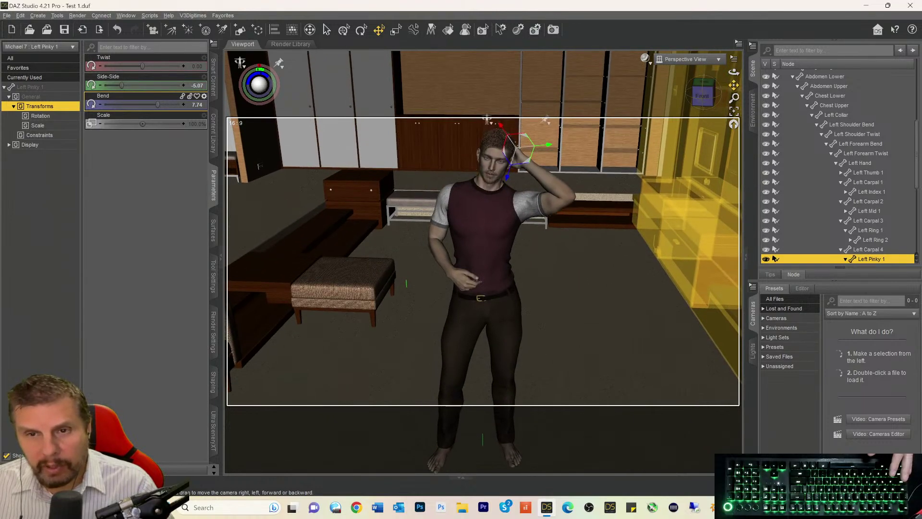
pyautogui.click(684, 59)
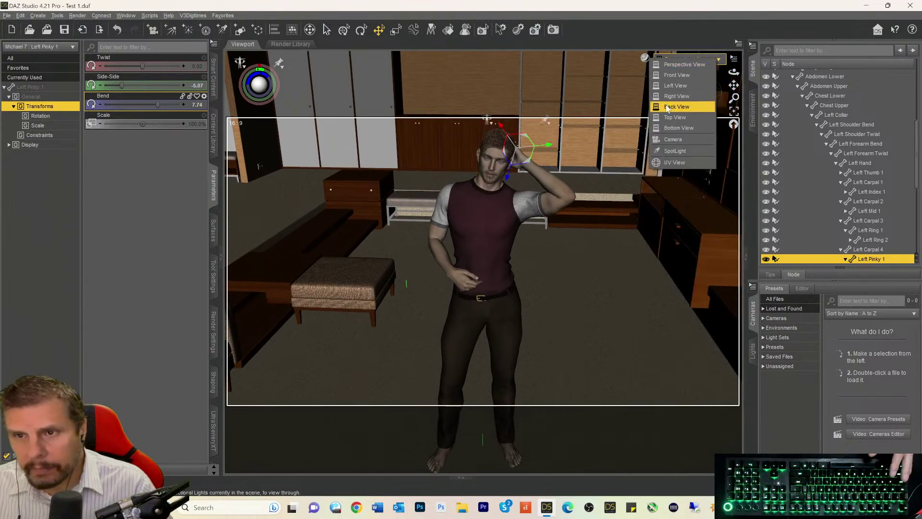
pyautogui.click(670, 140)
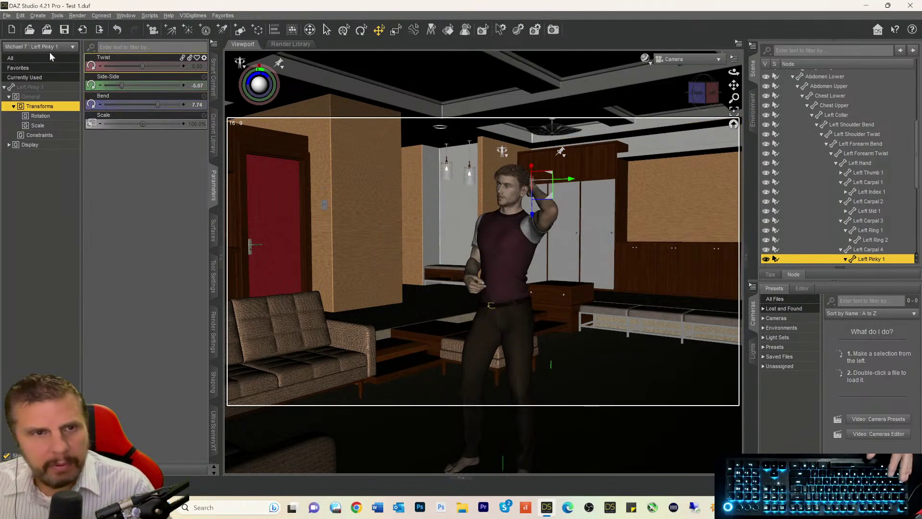
pyautogui.click(213, 77)
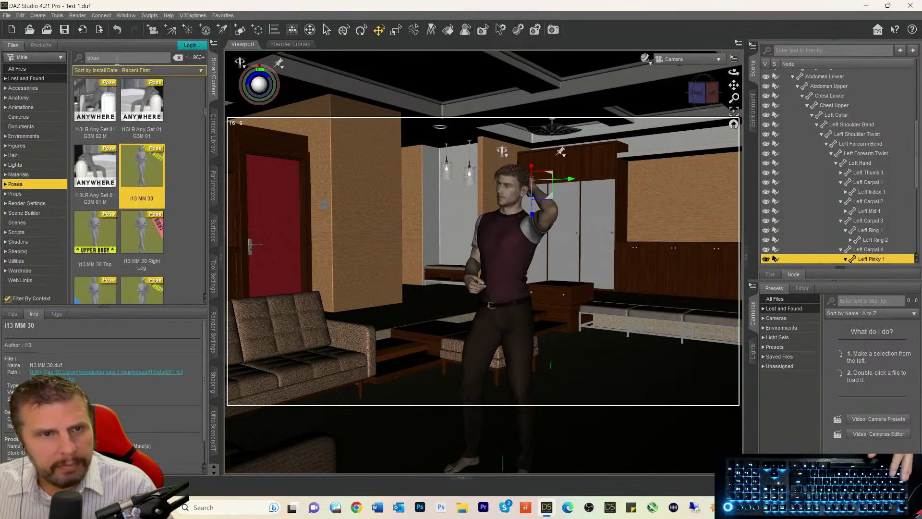
# - Search all Smart Content files for "lamp", then collapse Michael 7's hierarchy and clear the scene selection to lift the figure filter
pyautogui.click(17, 70)
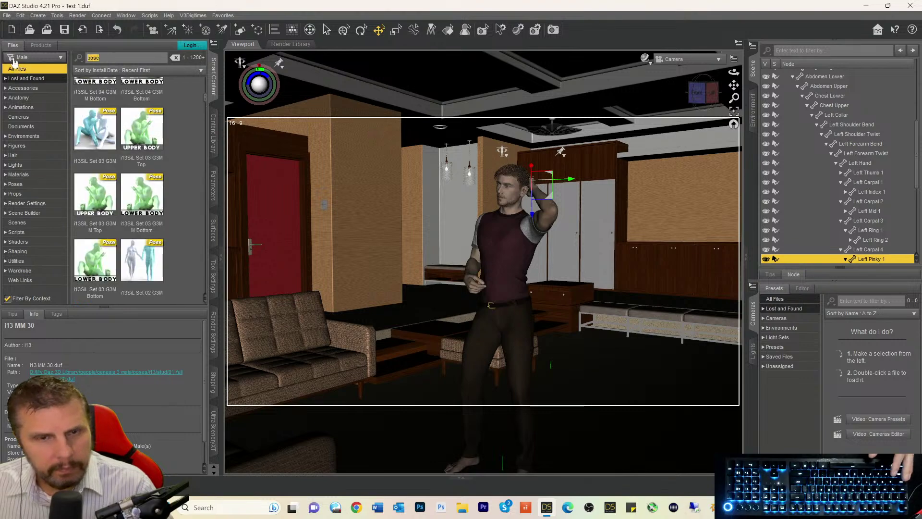
pyautogui.write('lan')
pyautogui.write('p')
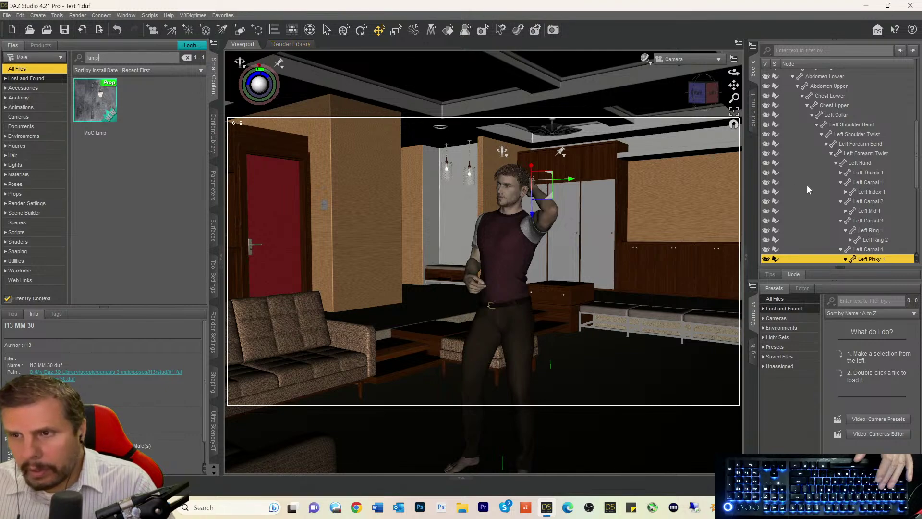
pyautogui.scroll(6, 807, 189)
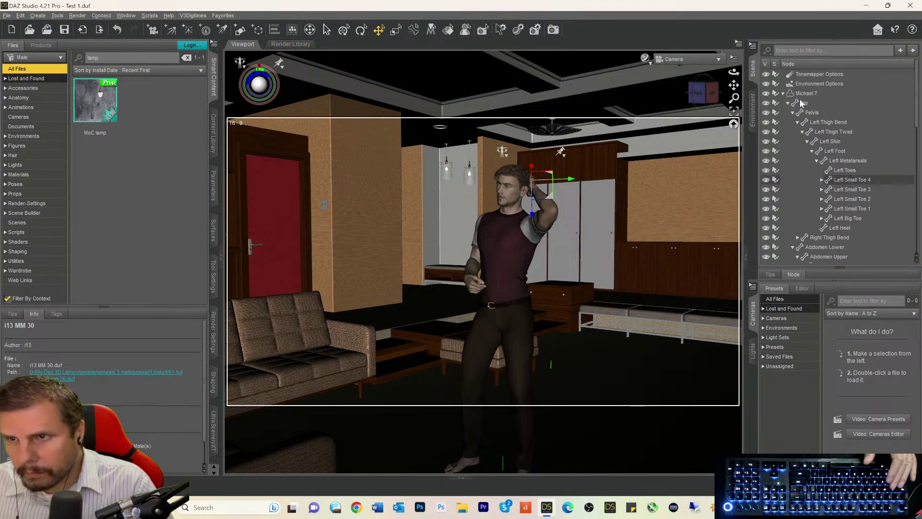
pyautogui.click(801, 94)
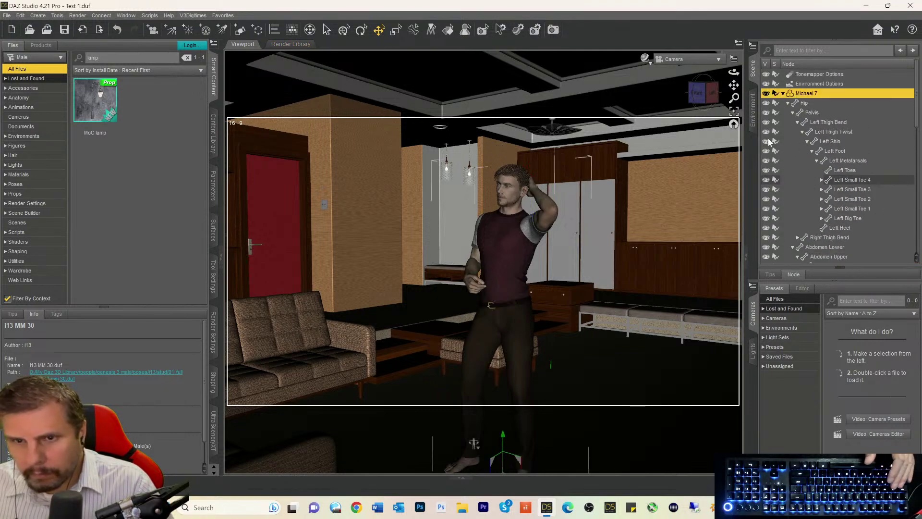
pyautogui.click(783, 93)
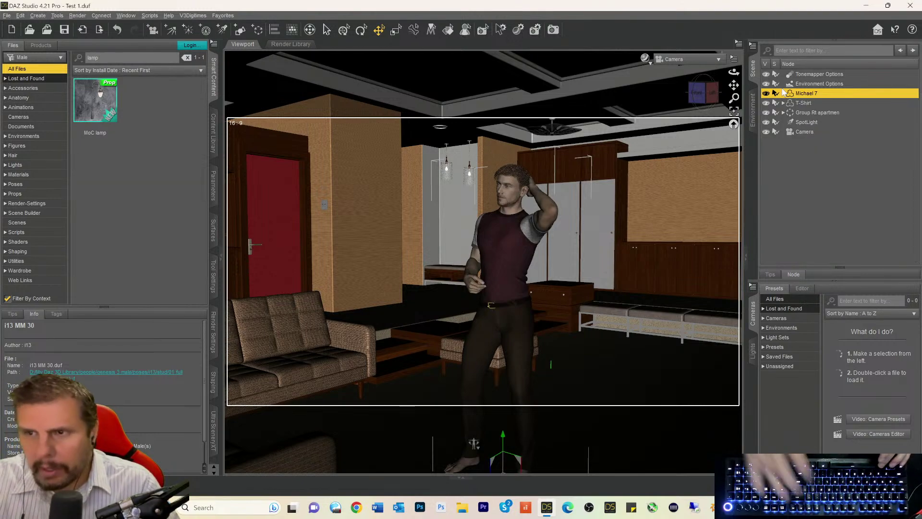
pyautogui.click(793, 144)
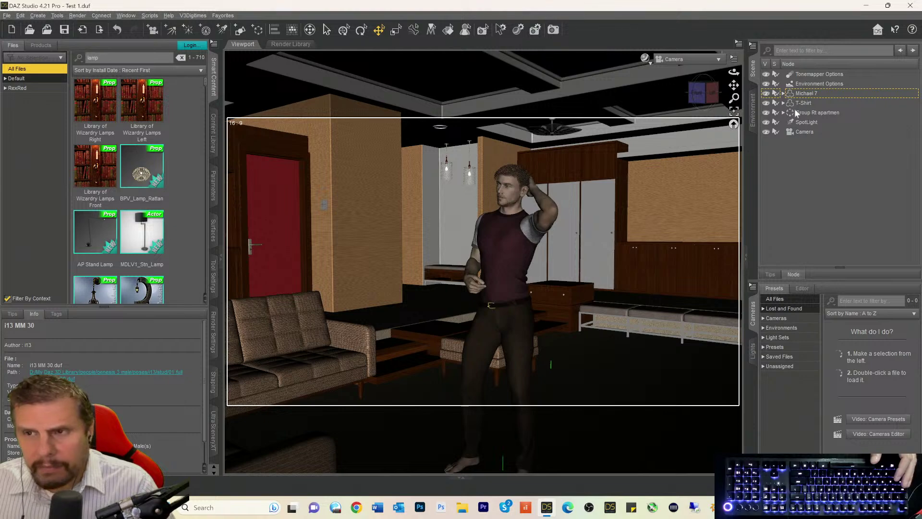
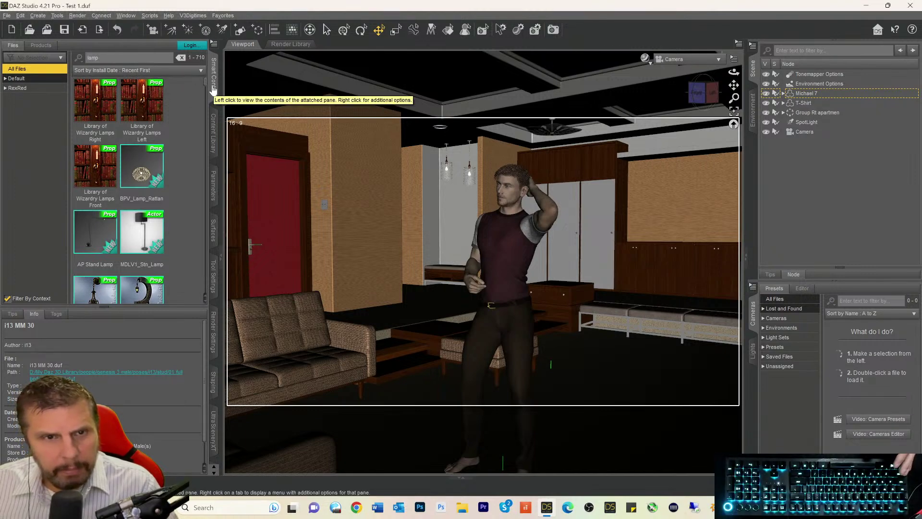
# - Try the RH Lamp Stand prop from the lamp results in the apartment scene, then delete it
pyautogui.scroll(-5, 180, 129)
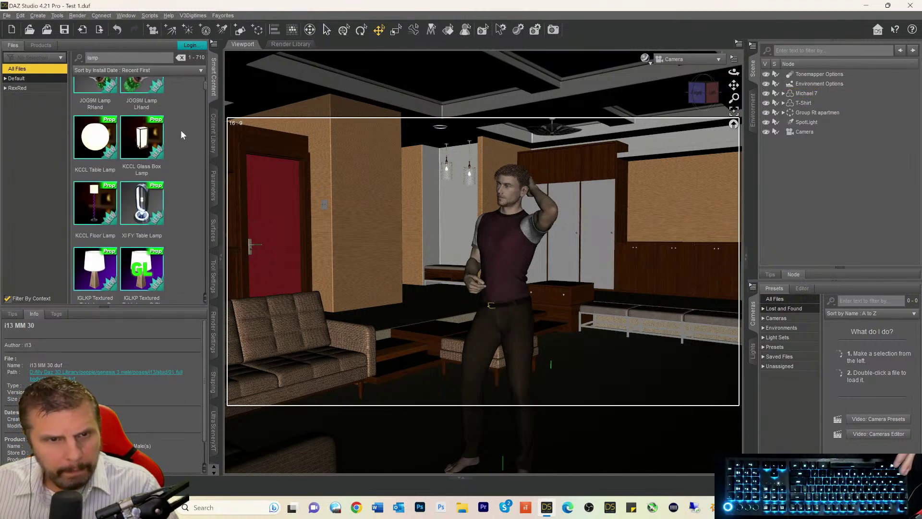
pyautogui.scroll(-6, 181, 130)
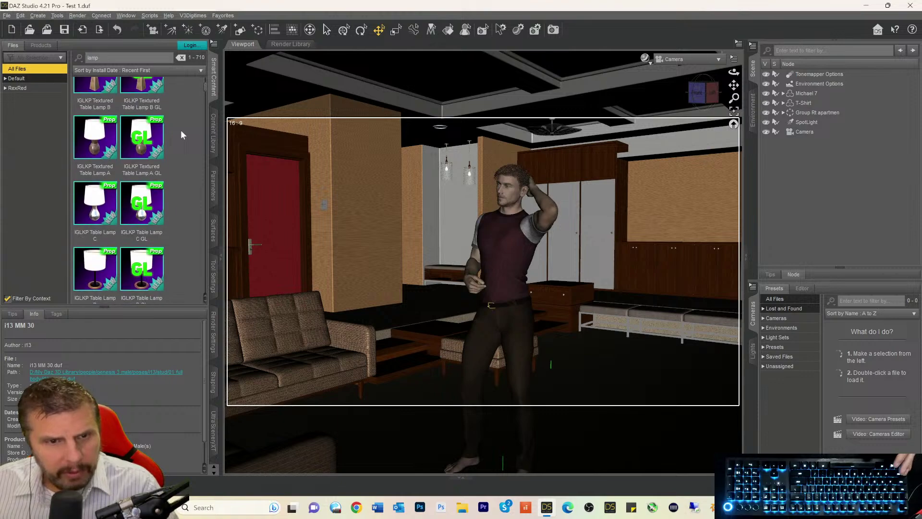
pyautogui.scroll(-5, 180, 135)
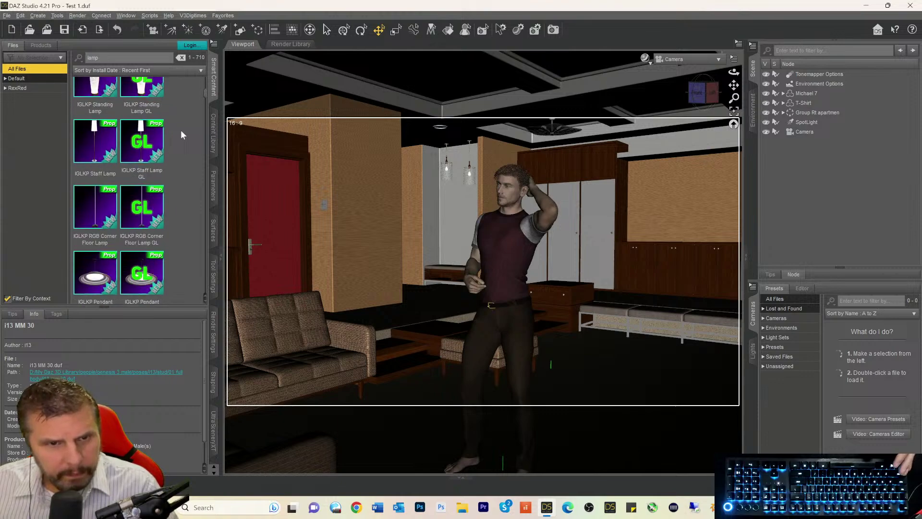
pyautogui.scroll(-4, 182, 132)
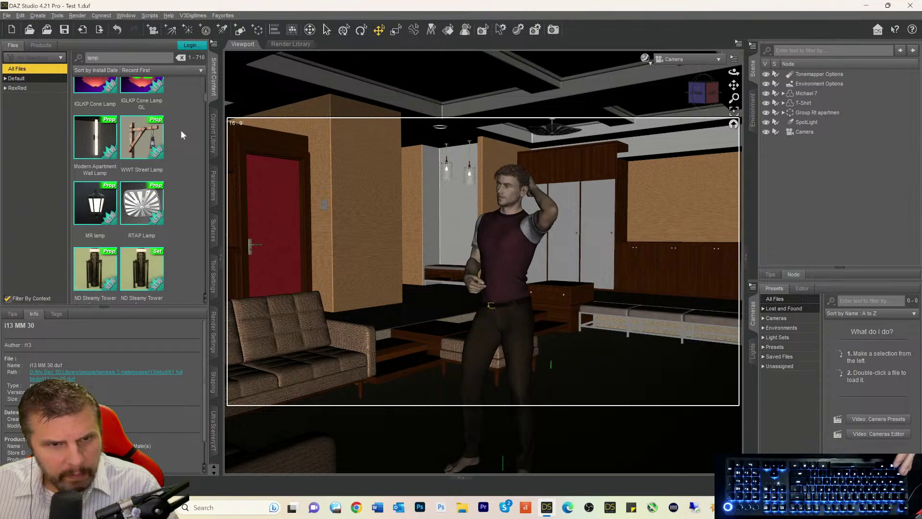
pyautogui.scroll(-2, 182, 135)
pyautogui.scroll(-3, 181, 135)
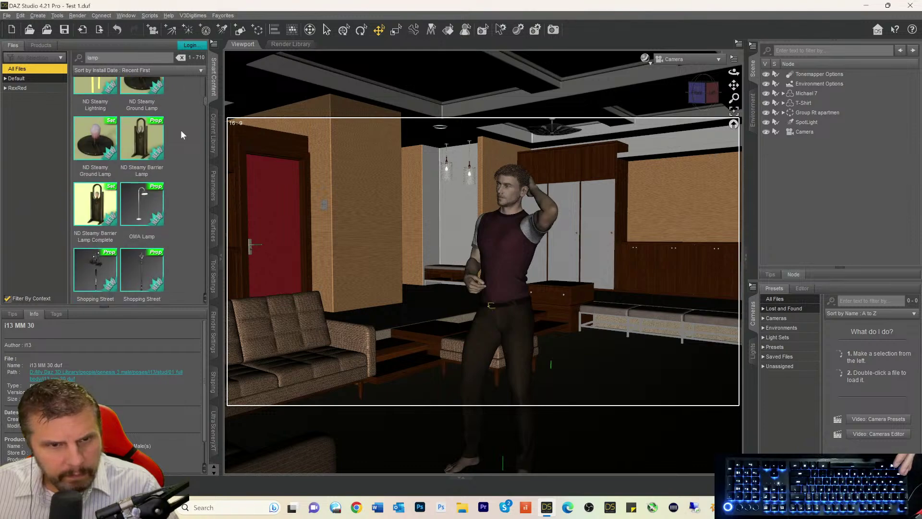
pyautogui.scroll(-3, 181, 131)
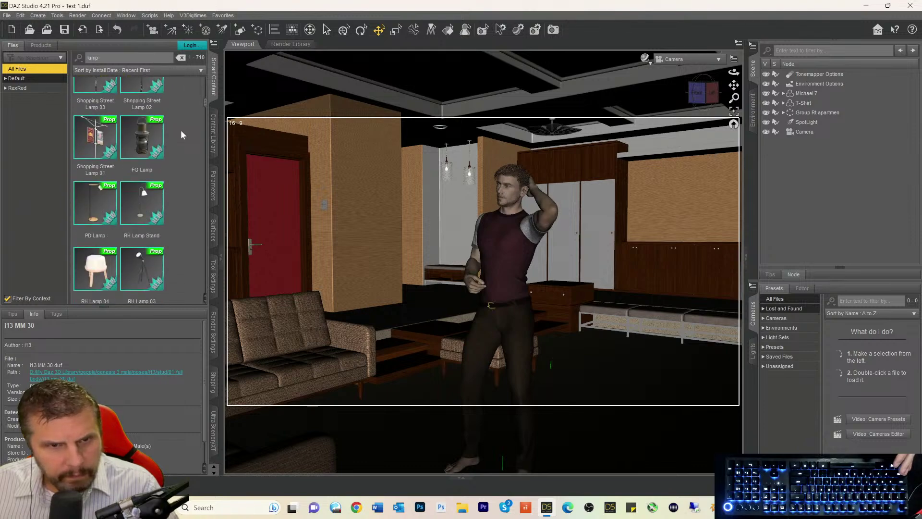
pyautogui.doubleClick(138, 218)
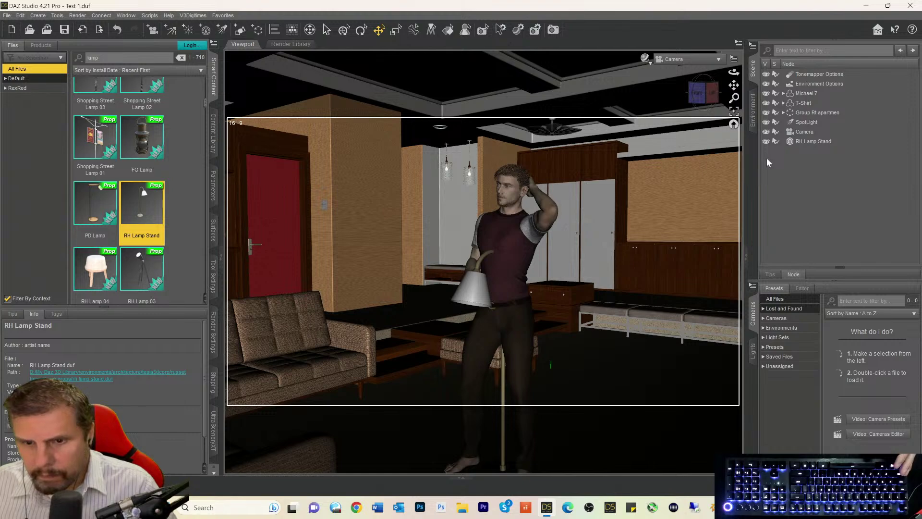
pyautogui.click(797, 142)
pyautogui.press('Delete')
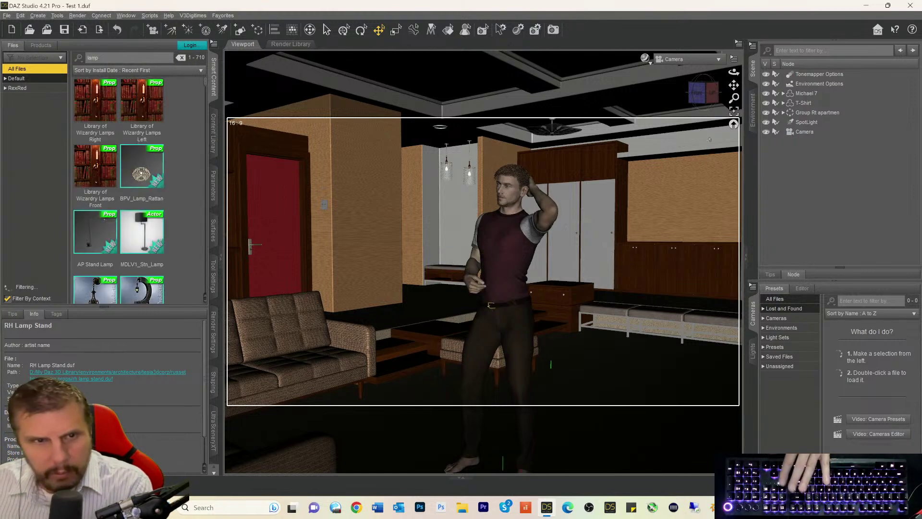
# - Browse the lamp props for one that suits the apartment, examining table, floor and wall lamps and the Muels GL&L - Ornate Lamp preview
pyautogui.scroll(-3, 196, 139)
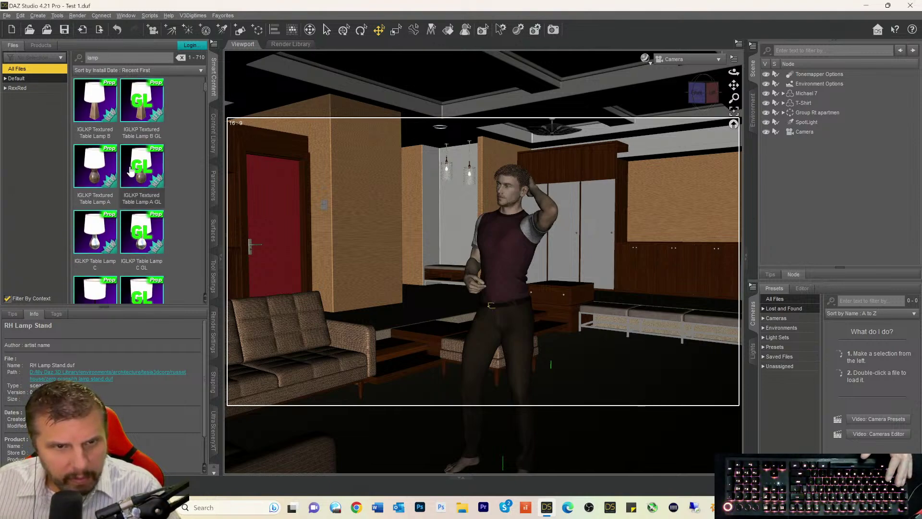
pyautogui.scroll(3, 164, 178)
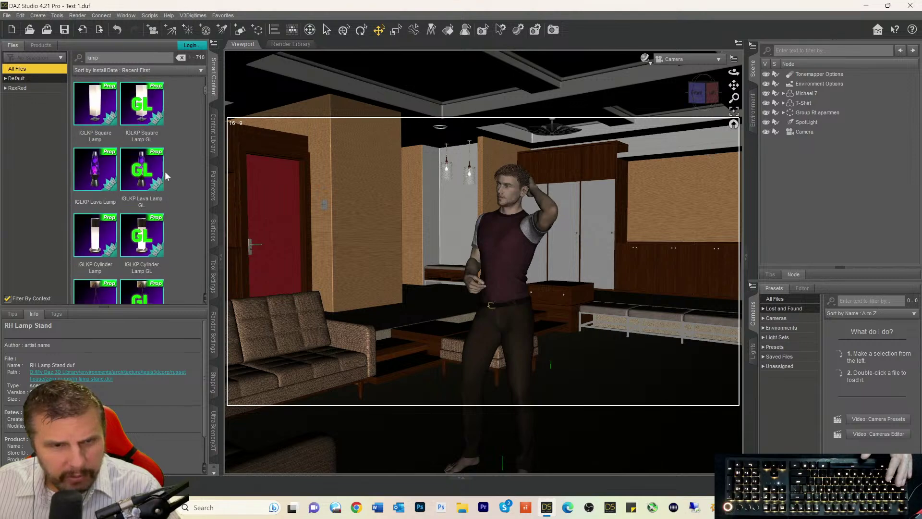
pyautogui.scroll(-5, 166, 171)
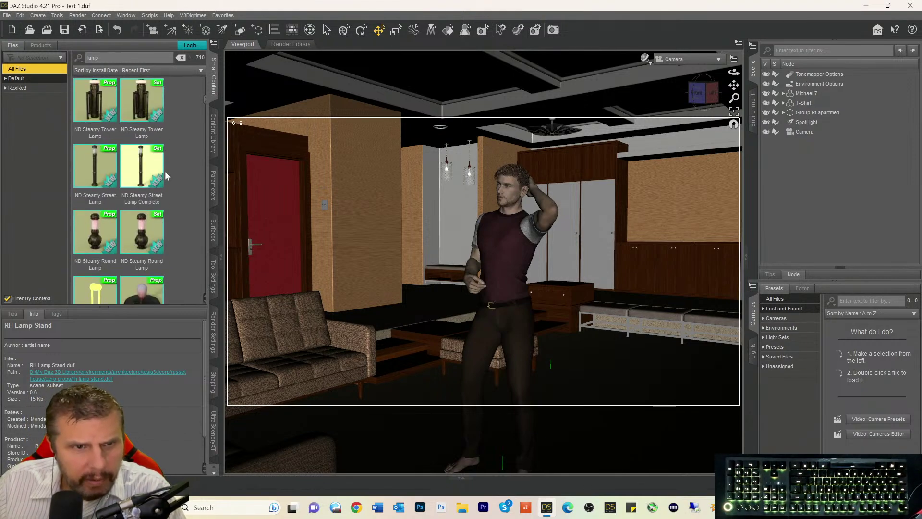
pyautogui.scroll(-5, 165, 171)
pyautogui.scroll(-5, 165, 171)
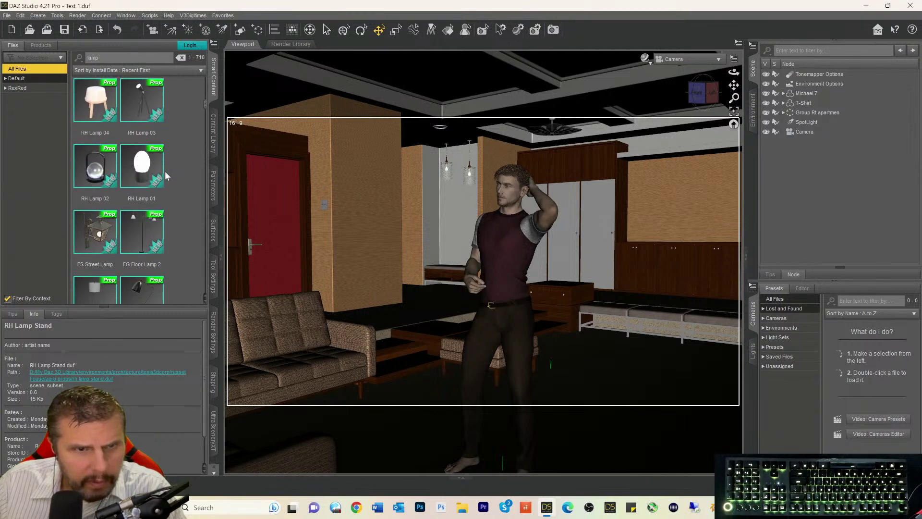
pyautogui.scroll(-3, 165, 171)
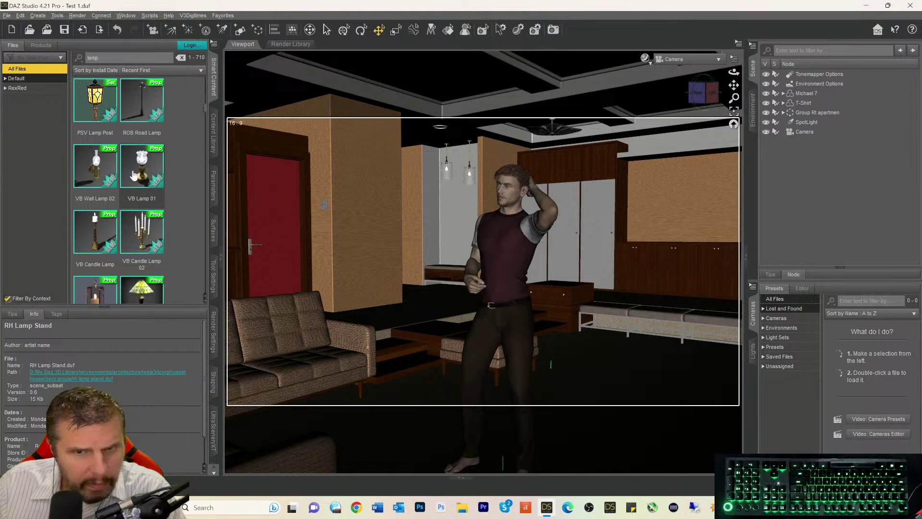
pyautogui.scroll(-3, 168, 166)
pyautogui.scroll(-3, 169, 171)
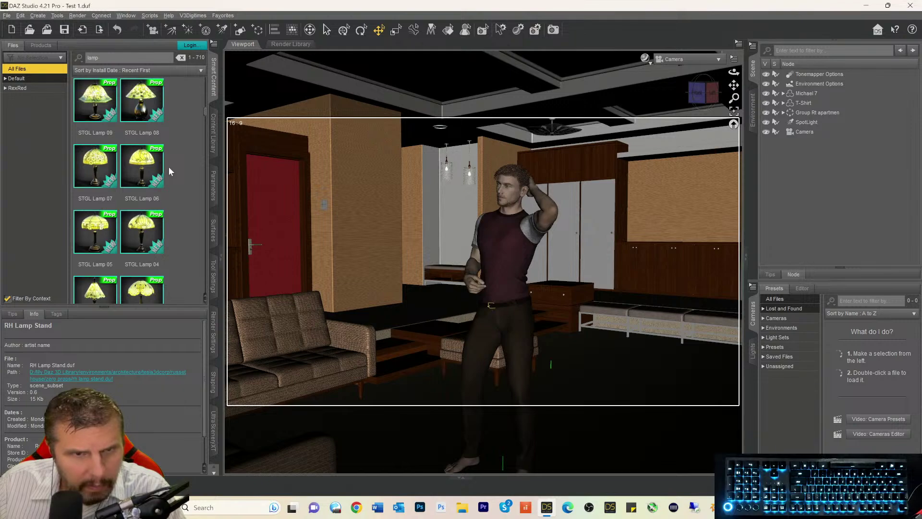
pyautogui.scroll(-6, 169, 171)
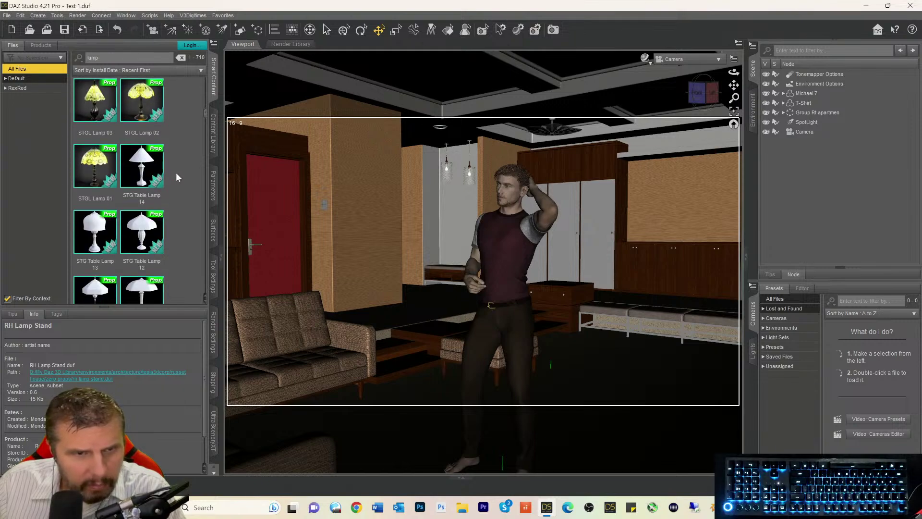
pyautogui.scroll(-5, 177, 177)
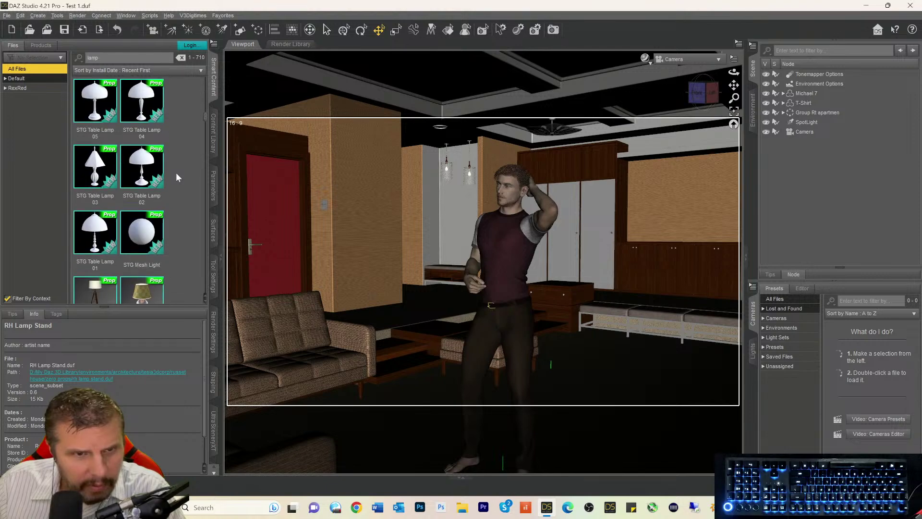
pyautogui.scroll(-3, 182, 169)
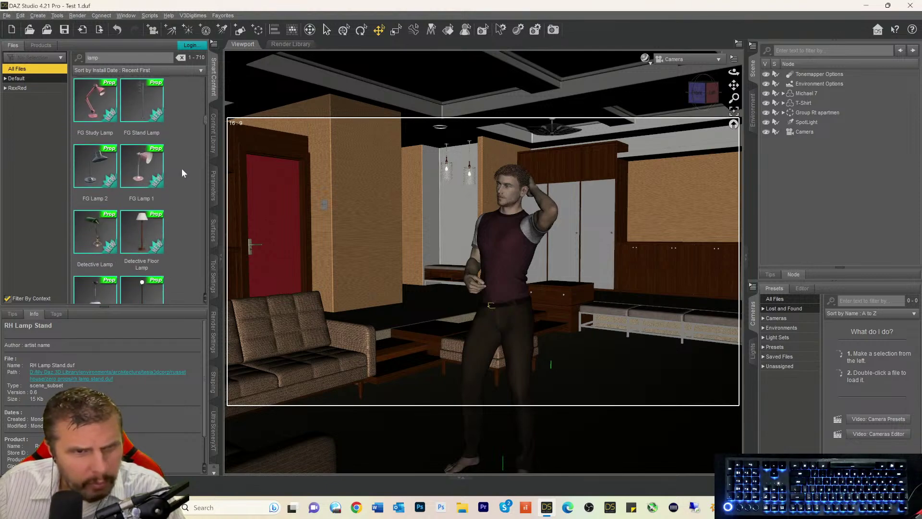
pyautogui.scroll(-3, 181, 168)
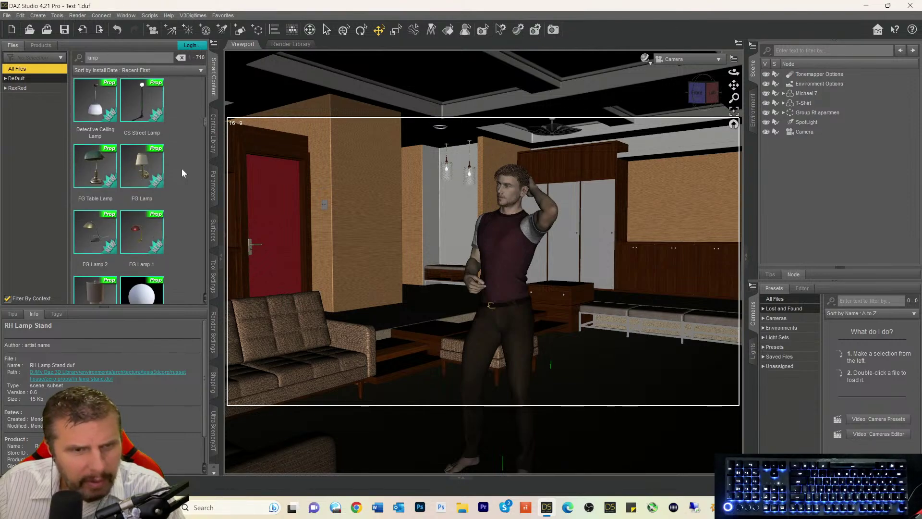
pyautogui.scroll(-3, 181, 168)
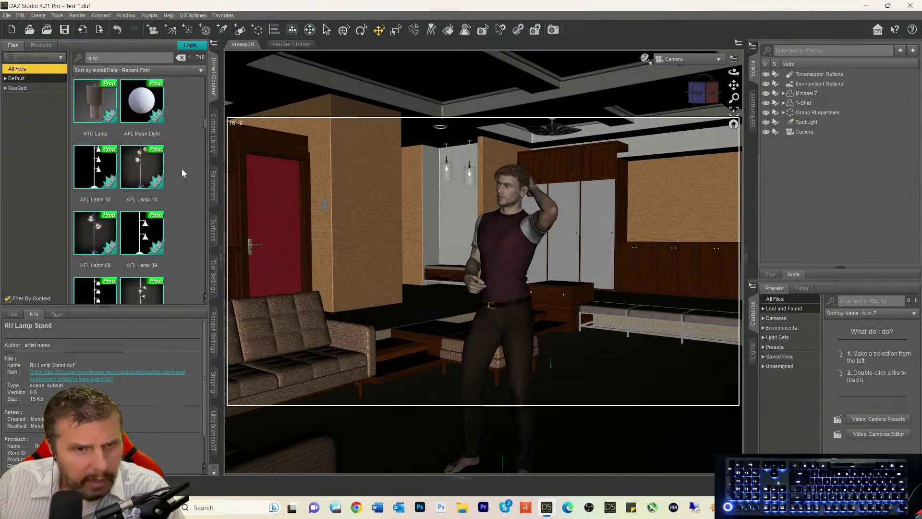
pyautogui.scroll(-3, 182, 168)
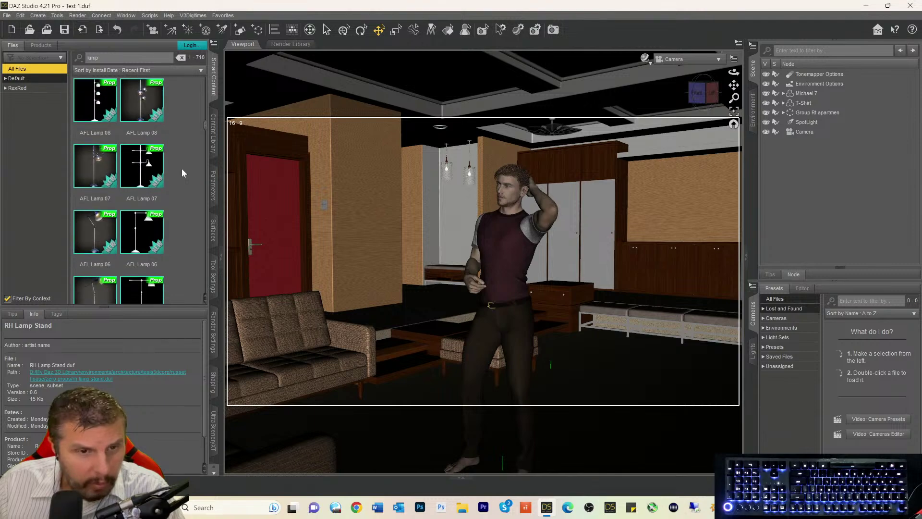
pyautogui.scroll(-3, 185, 167)
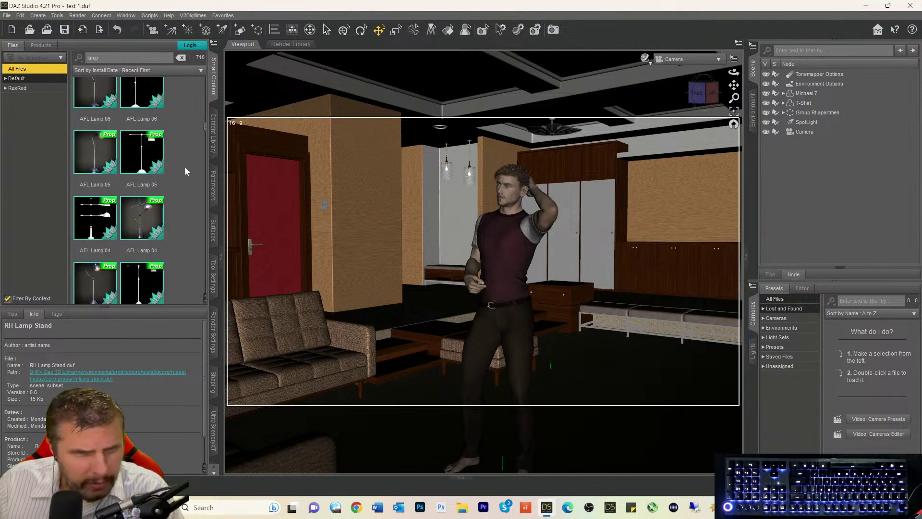
pyautogui.scroll(-3, 185, 167)
pyautogui.scroll(-3, 186, 168)
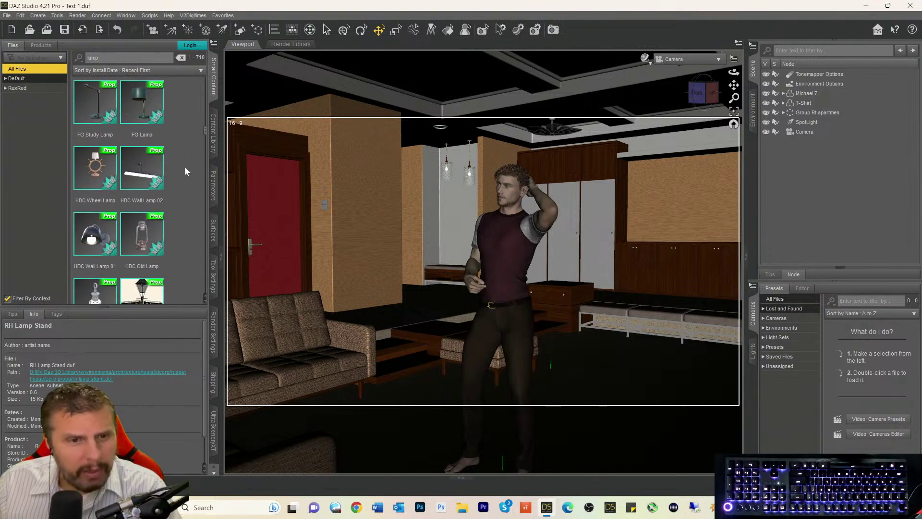
pyautogui.scroll(-3, 186, 168)
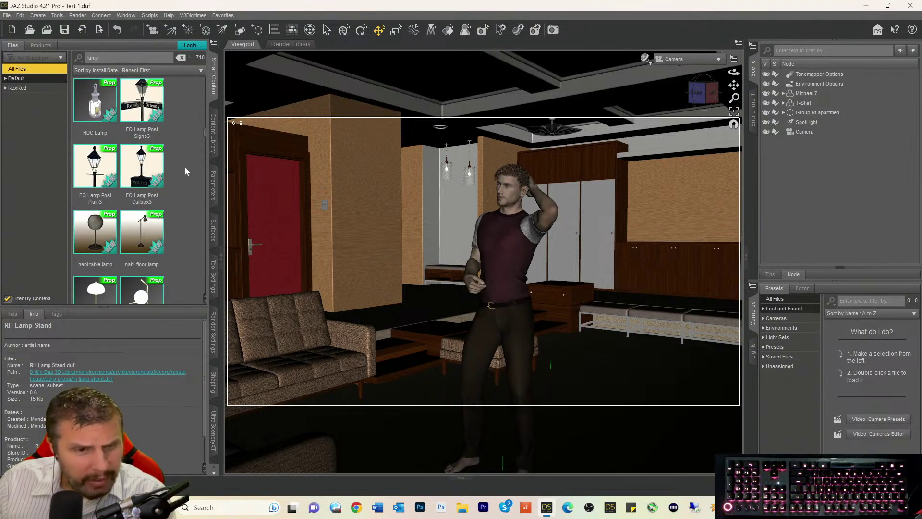
pyautogui.scroll(-3, 191, 174)
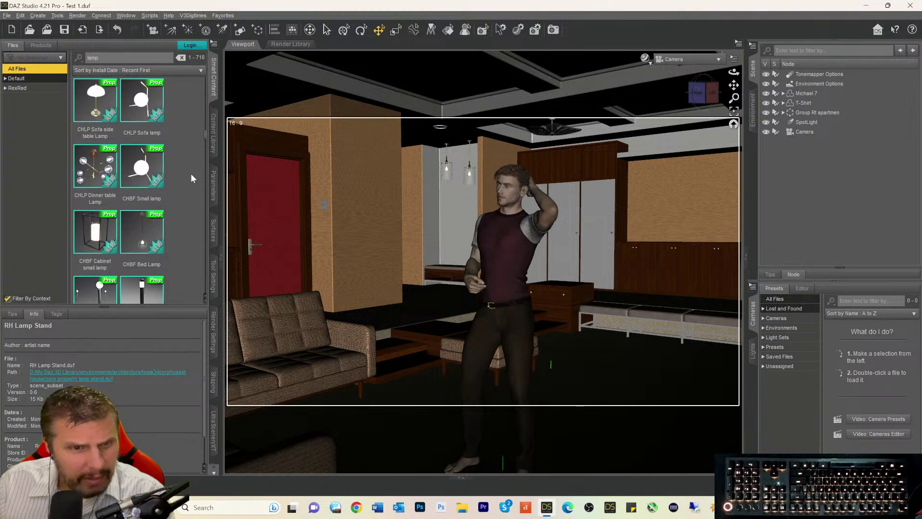
pyautogui.scroll(-3, 191, 174)
pyautogui.scroll(-3, 191, 173)
pyautogui.scroll(-3, 191, 174)
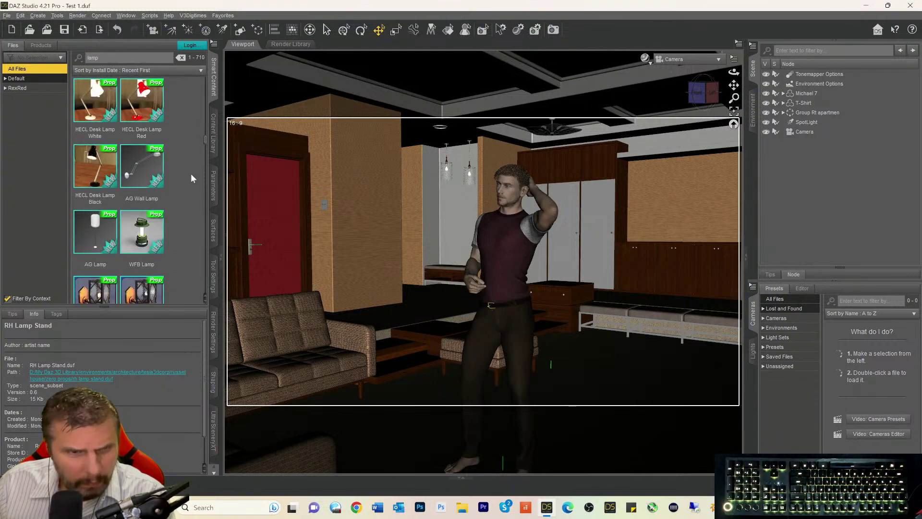
pyautogui.scroll(-3, 191, 174)
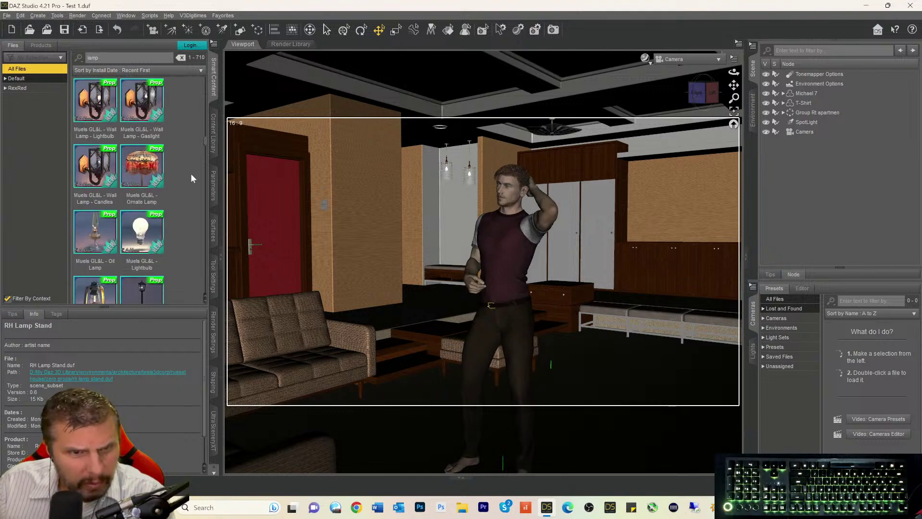
pyautogui.moveTo(138, 177)
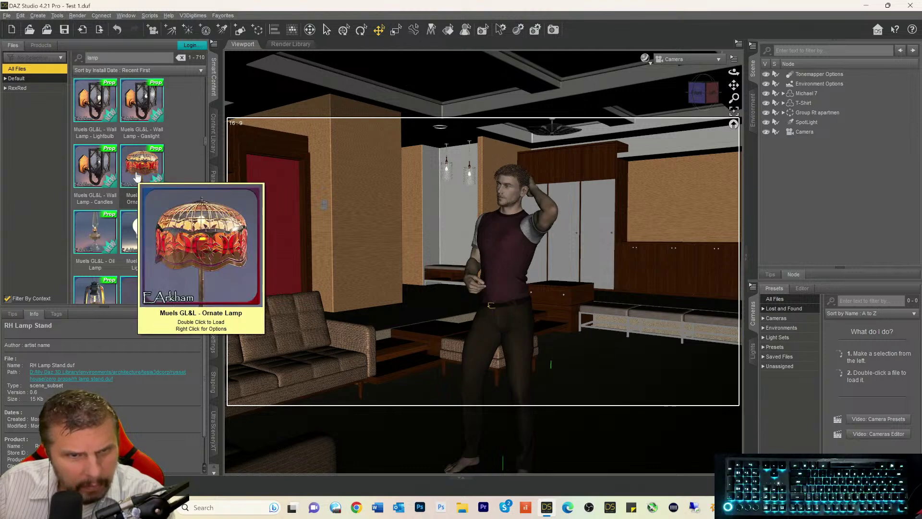
pyautogui.scroll(-3, 174, 152)
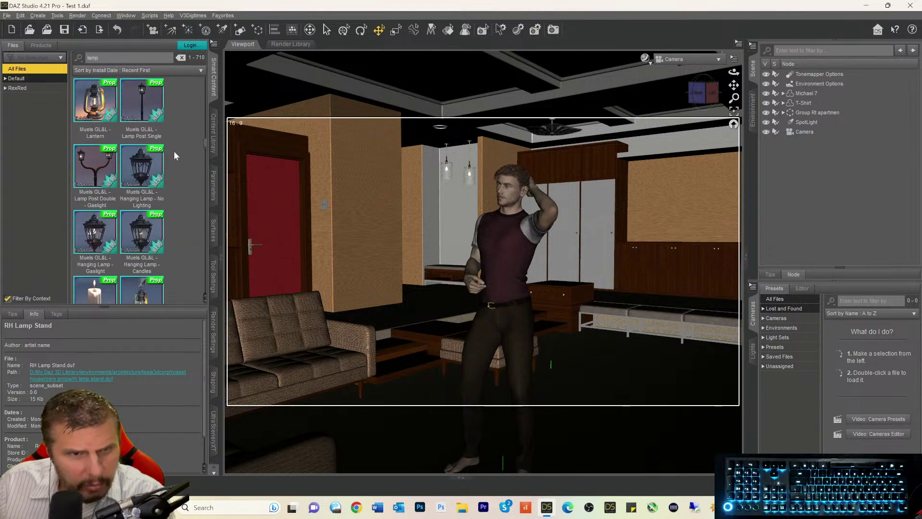
# - Find the FG Table Lamp among the lamp search results and add it to the scene
pyautogui.scroll(-3, 174, 151)
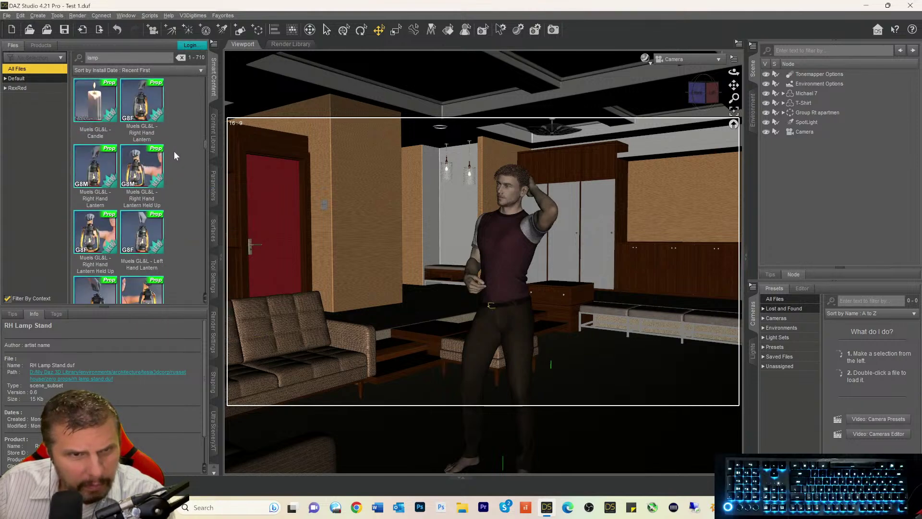
pyautogui.scroll(-2, 174, 151)
pyautogui.scroll(-1, 174, 155)
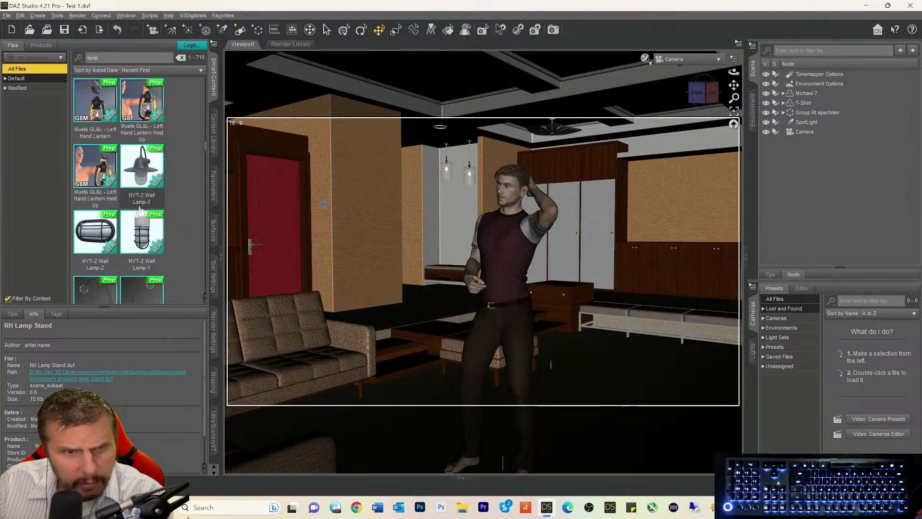
pyautogui.scroll(-5, 140, 211)
pyautogui.scroll(-3, 140, 212)
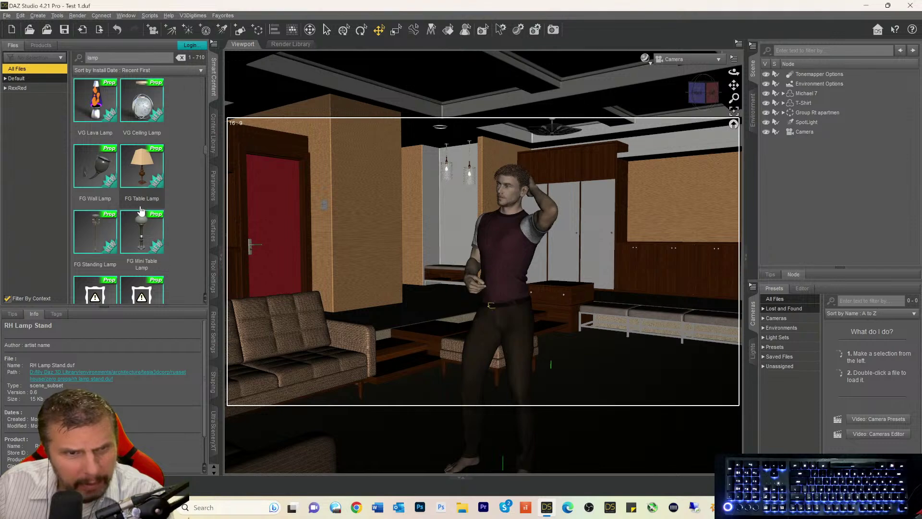
pyautogui.click(142, 180)
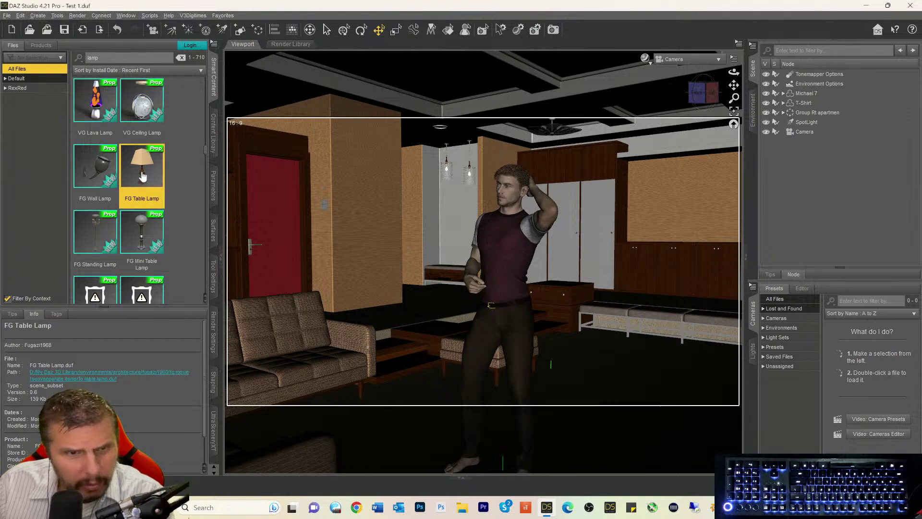
pyautogui.doubleClick(142, 177)
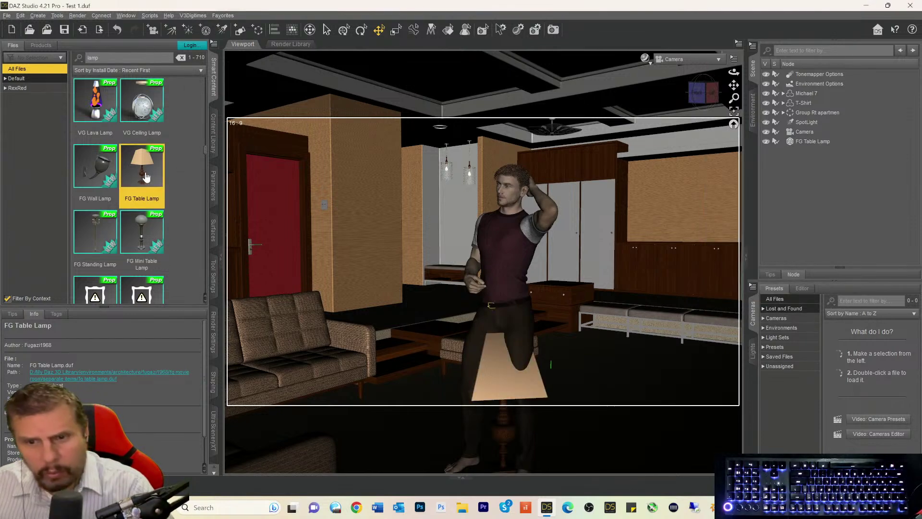
# - Move the FG Table Lamp back to the low table beyond the sofa, at about X -67, Y -13 and Z -402
pyautogui.click(799, 143)
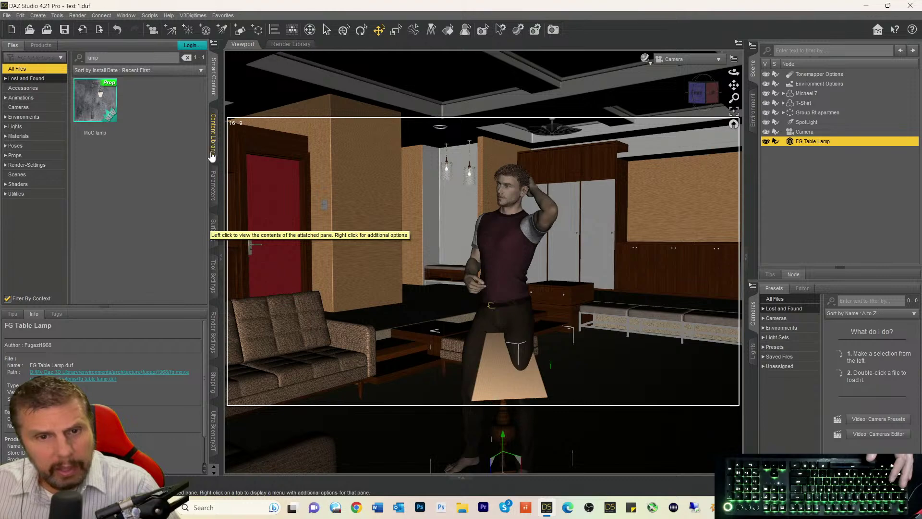
pyautogui.click(213, 185)
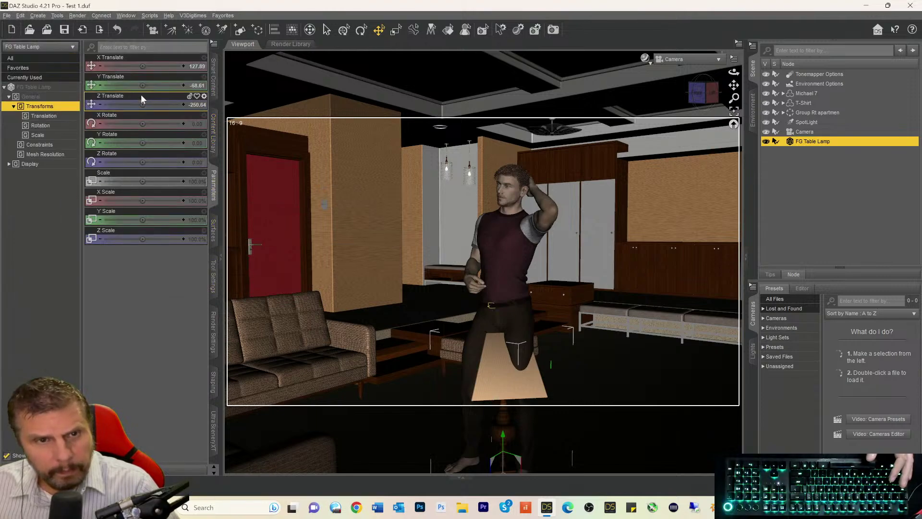
pyautogui.moveTo(141, 69); pyautogui.dragTo(118, 68)
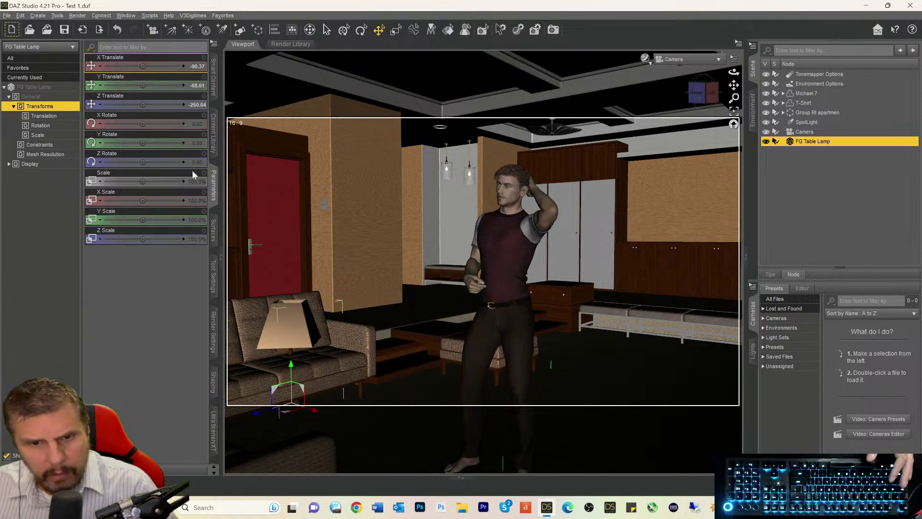
pyautogui.moveTo(142, 106); pyautogui.dragTo(122, 106)
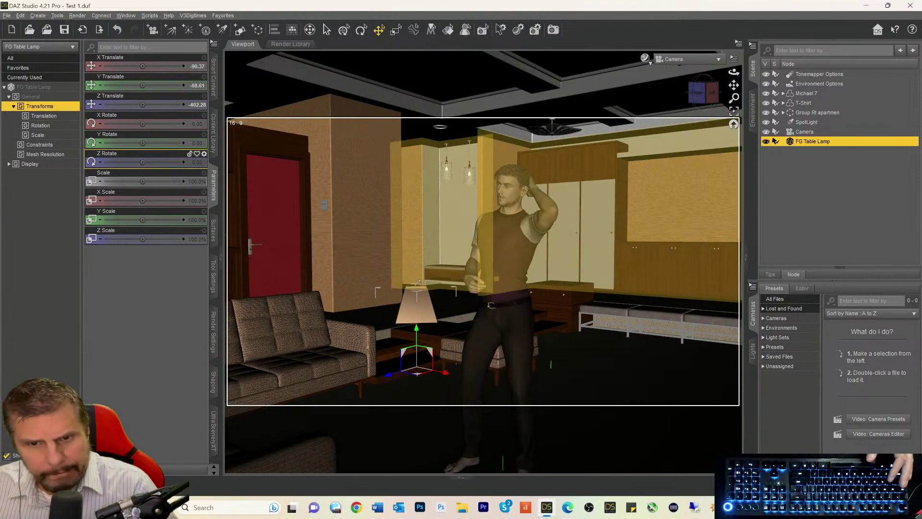
pyautogui.moveTo(413, 329); pyautogui.dragTo(412, 275)
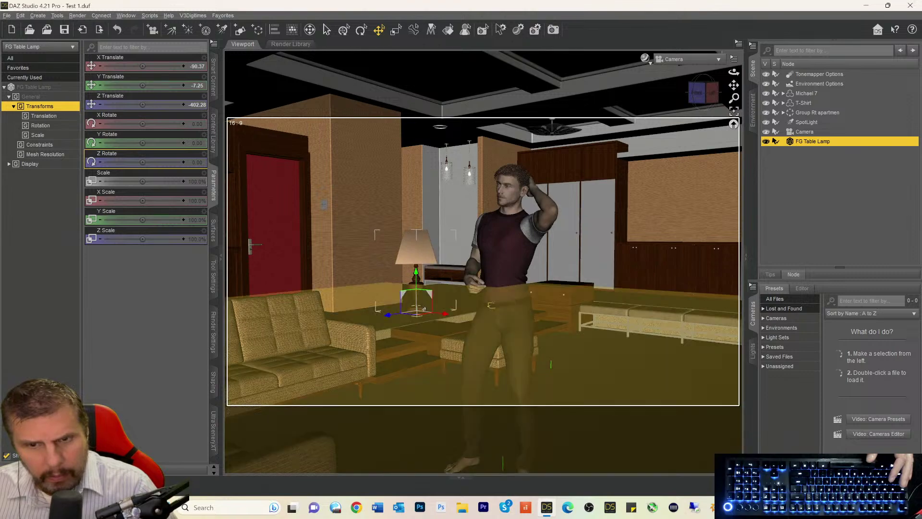
pyautogui.moveTo(445, 314); pyautogui.dragTo(425, 312)
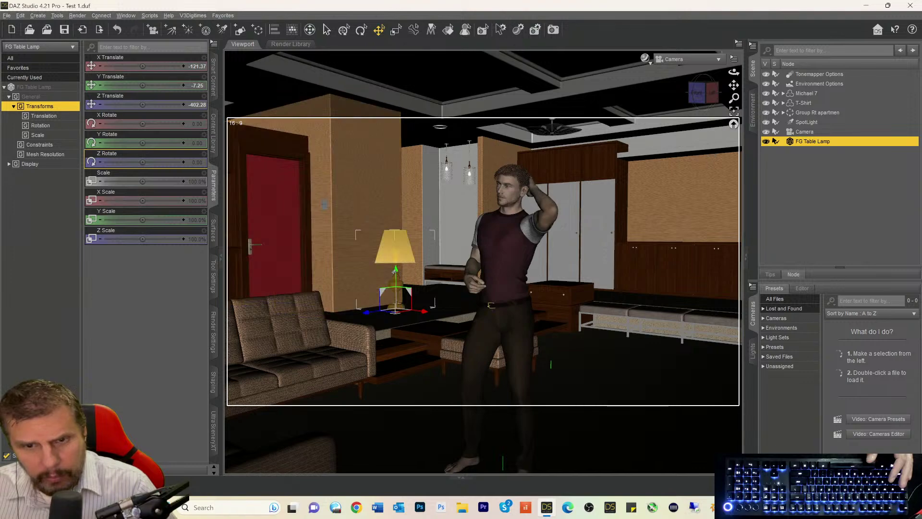
pyautogui.moveTo(395, 272)
pyautogui.mouseDown()
pyautogui.moveTo(390, 295)
pyautogui.moveTo(390, 278)
pyautogui.mouseUp()
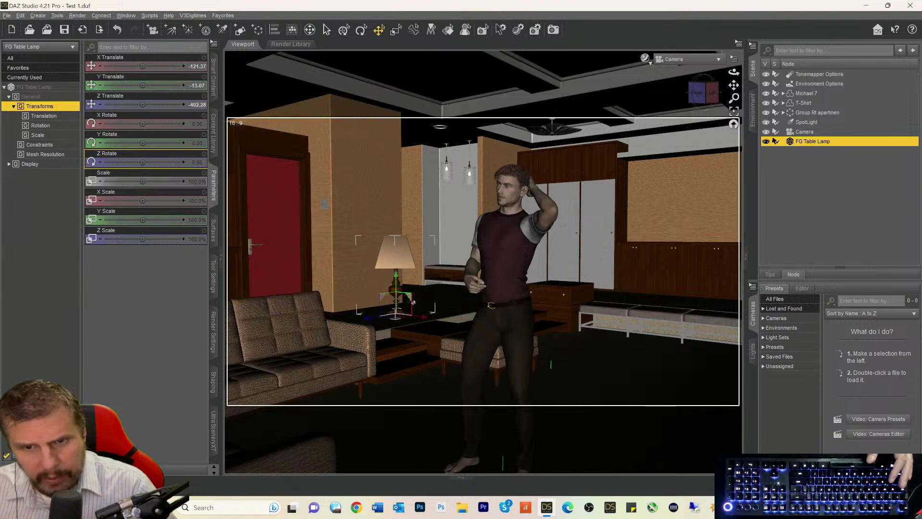
pyautogui.moveTo(424, 321); pyautogui.dragTo(461, 350)
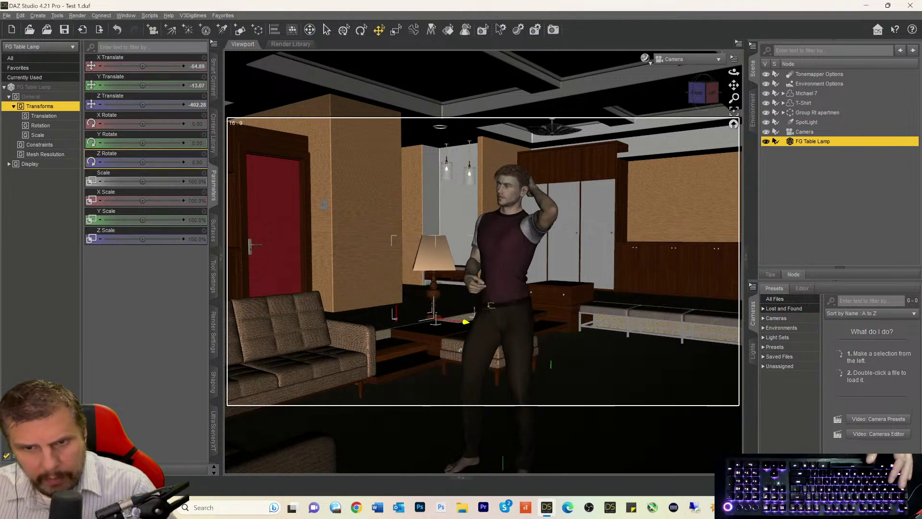
# - In the Perspective View, shift the lamp across the low table to about X -87 and Z -405
pyautogui.click(690, 60)
pyautogui.click(691, 69)
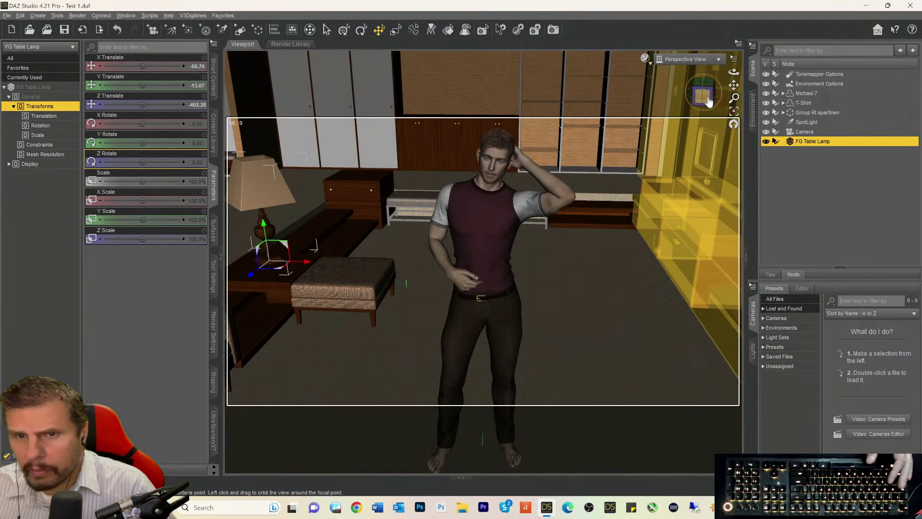
pyautogui.moveTo(735, 85); pyautogui.dragTo(717, 59)
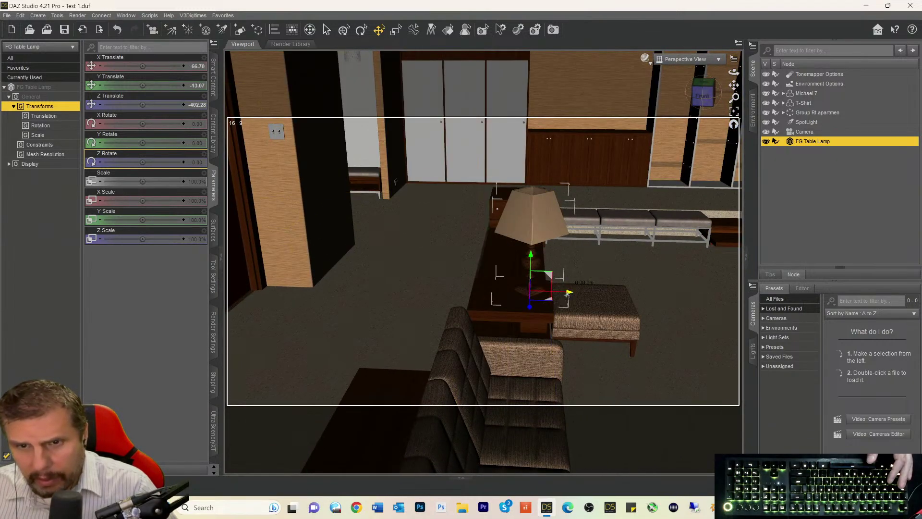
pyautogui.moveTo(568, 293); pyautogui.dragTo(543, 292)
pyautogui.moveTo(703, 95); pyautogui.dragTo(671, 95)
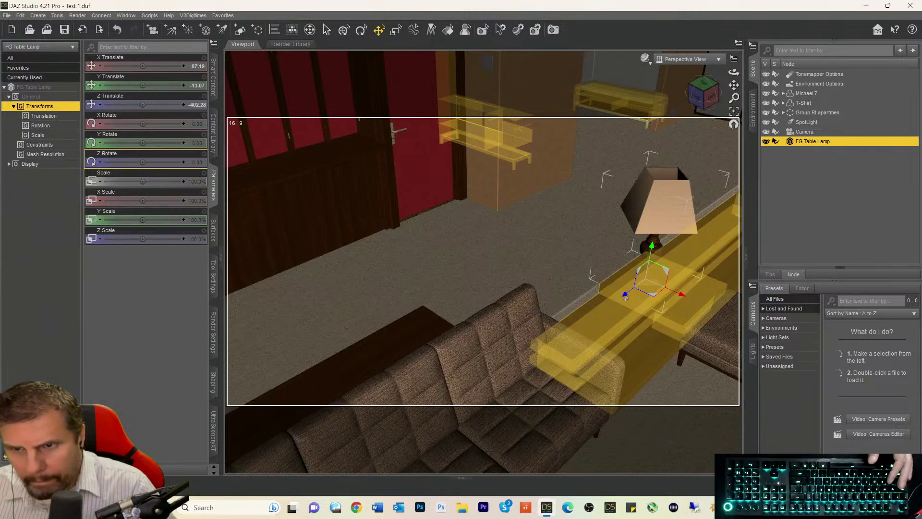
pyautogui.moveTo(625, 295); pyautogui.dragTo(628, 294)
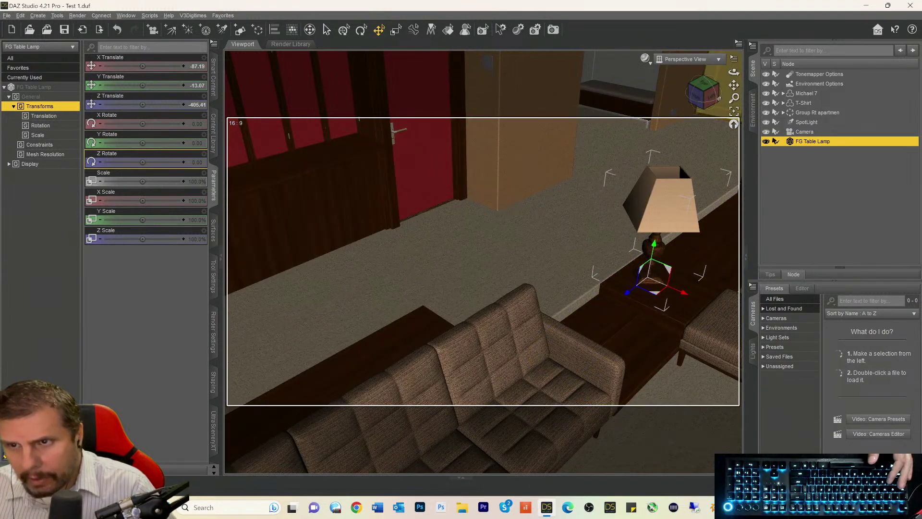
# - Viewing the table from its side, move the lamp over the raised tabletop to about X -65 and Z -424
pyautogui.moveTo(703, 94); pyautogui.dragTo(670, 91)
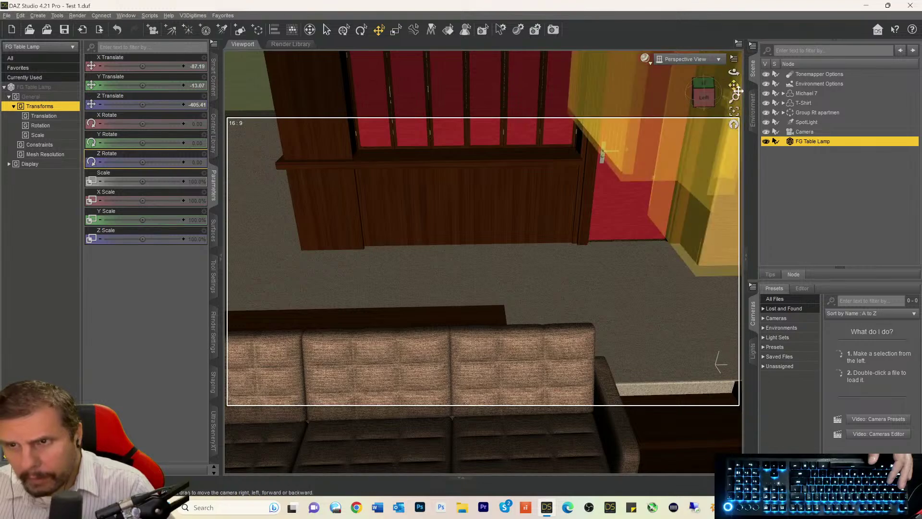
pyautogui.moveTo(734, 85); pyautogui.dragTo(701, 80)
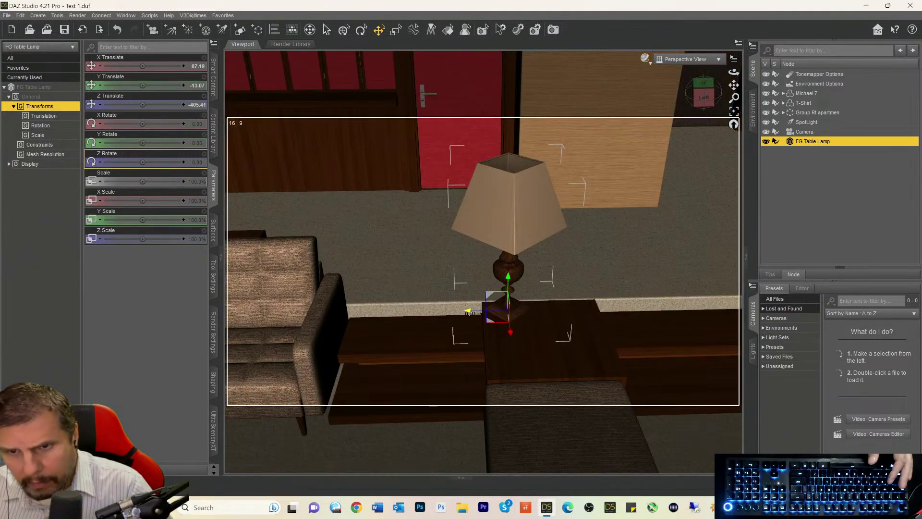
pyautogui.moveTo(468, 311); pyautogui.dragTo(502, 310)
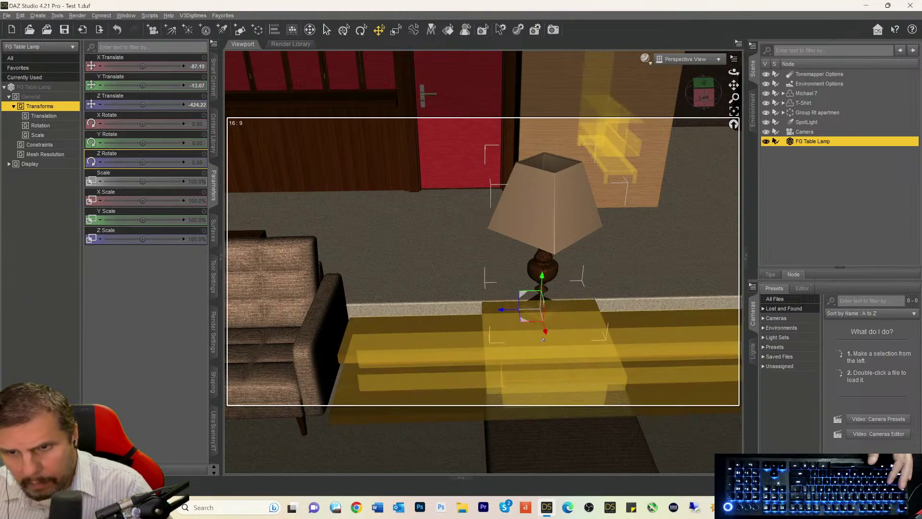
pyautogui.moveTo(545, 332); pyautogui.dragTo(545, 362)
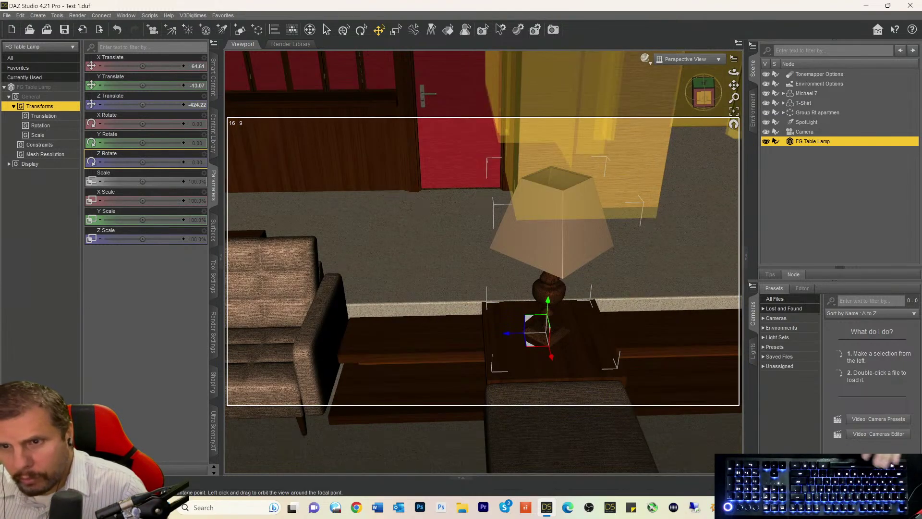
# - Lower the lamp onto the tabletop at about Y -29, move it to about X -80 and nudge it slightly along Z
pyautogui.click(704, 96)
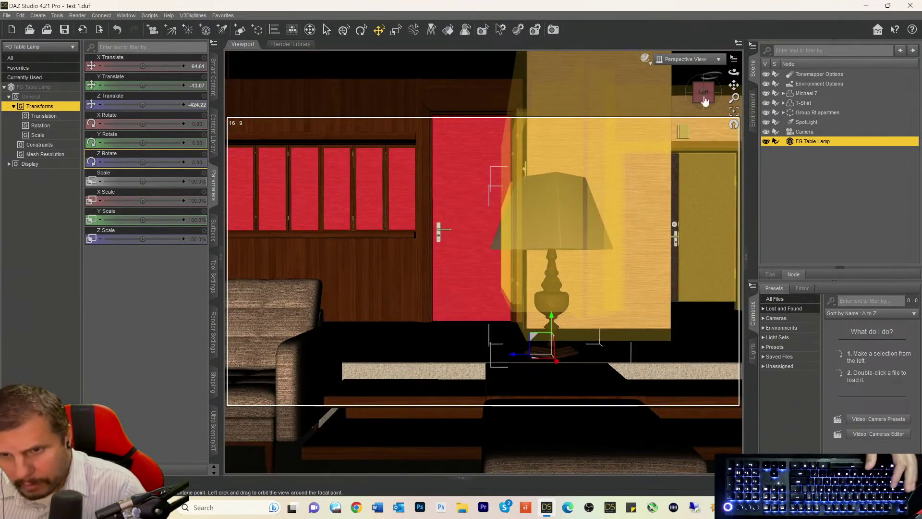
pyautogui.moveTo(550, 317); pyautogui.dragTo(544, 351)
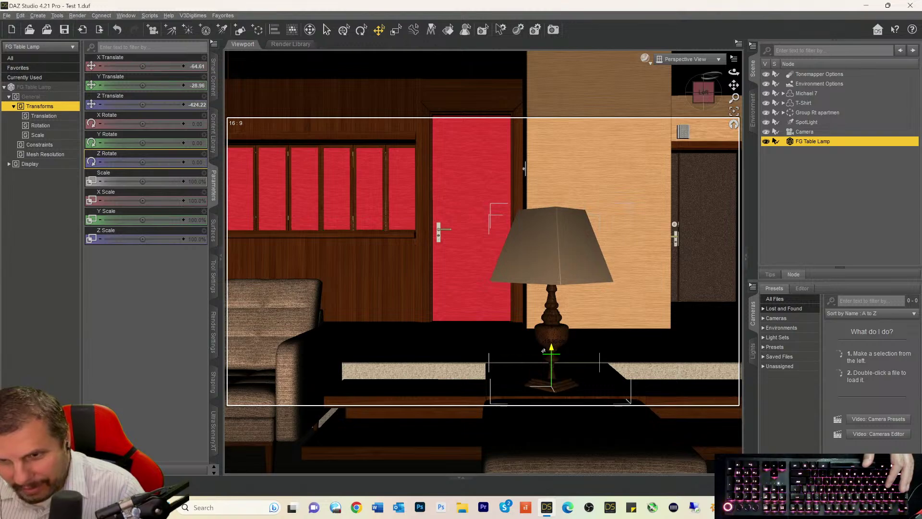
pyautogui.click(708, 96)
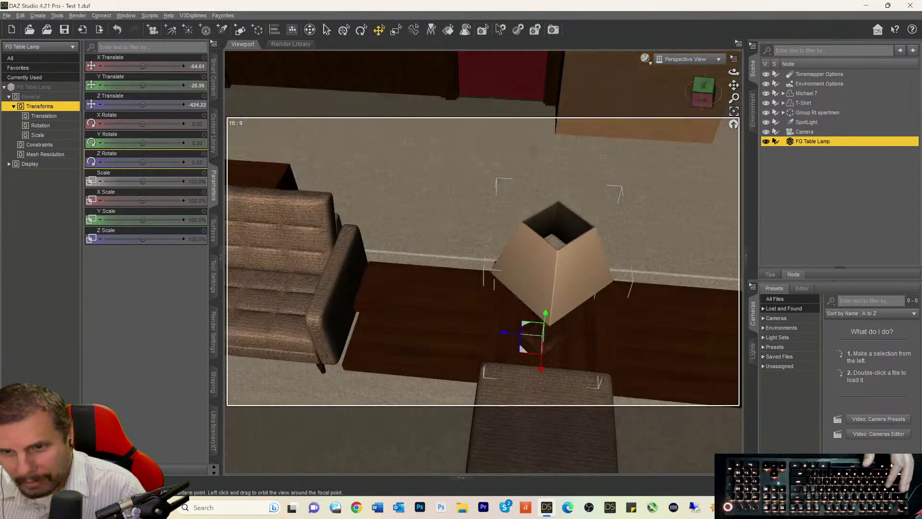
pyautogui.moveTo(539, 362); pyautogui.dragTo(541, 339)
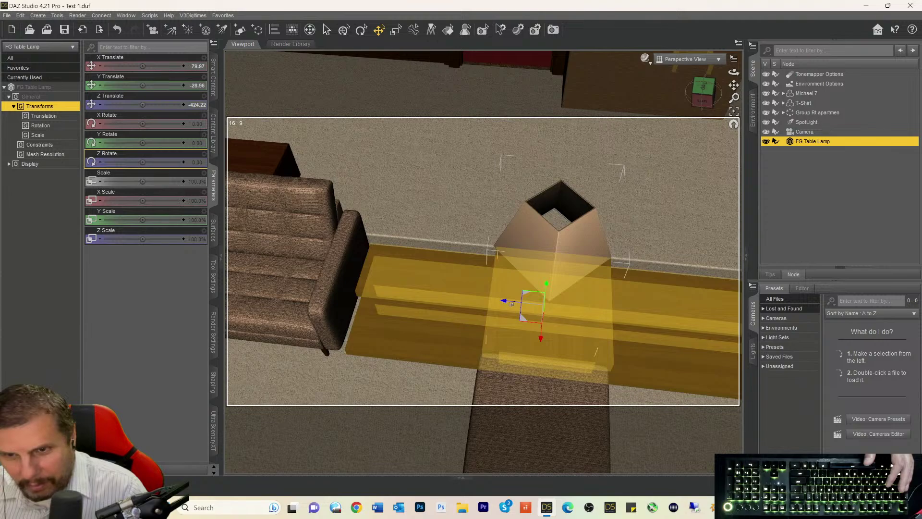
pyautogui.moveTo(504, 302); pyautogui.dragTo(509, 303)
pyautogui.moveTo(734, 71); pyautogui.dragTo(714, 142)
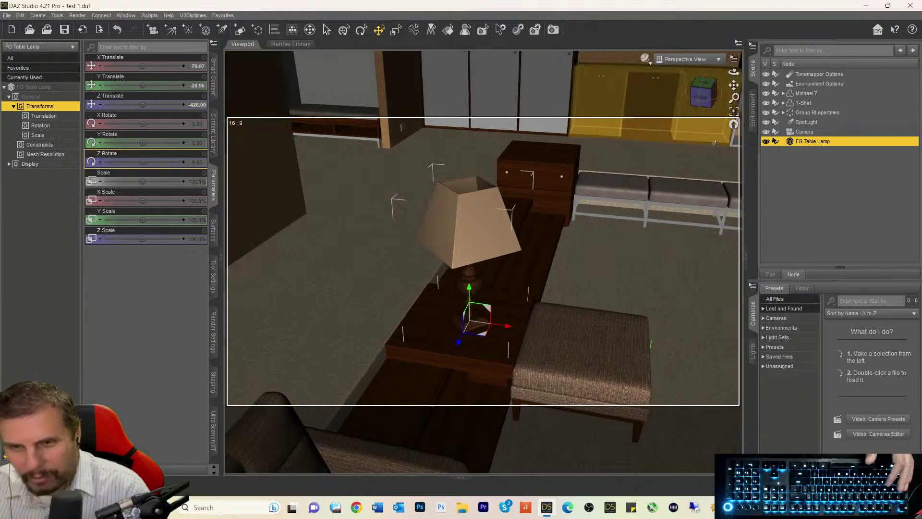
# - Return the viewport to the scene's Camera and preview the apartment with rendered lighting
pyautogui.click(692, 58)
pyautogui.click(712, 139)
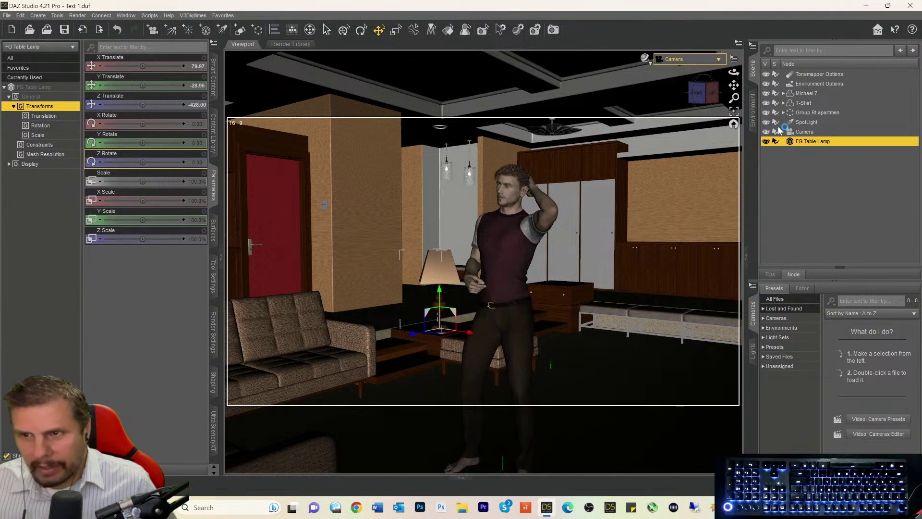
pyautogui.hotkey('ctrl', '5')
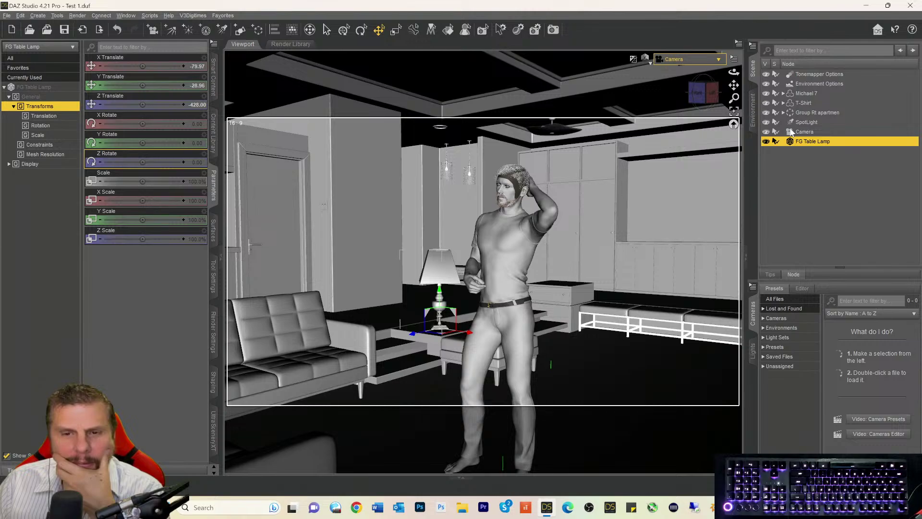
pyautogui.hotkey('ctrl', '7')
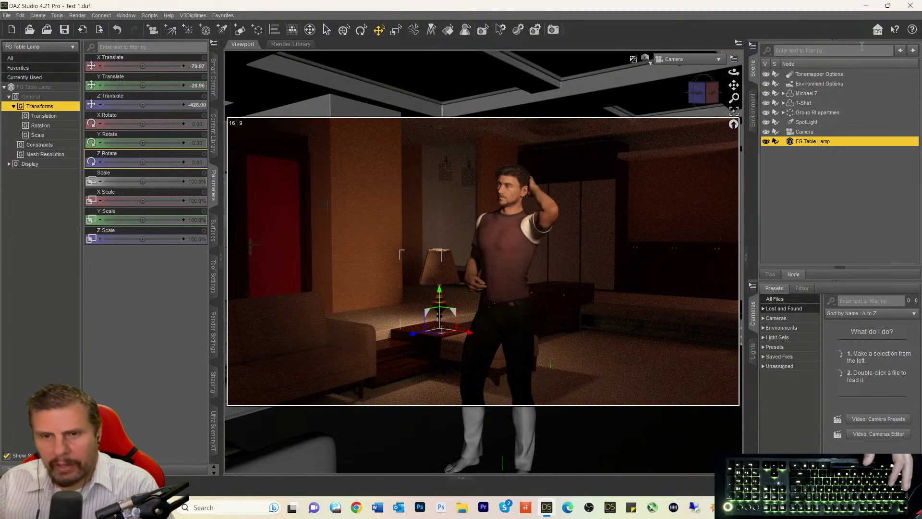
# - Show all of the SpotLight's parameters and set its colour temperature to 3200
pyautogui.click(804, 132)
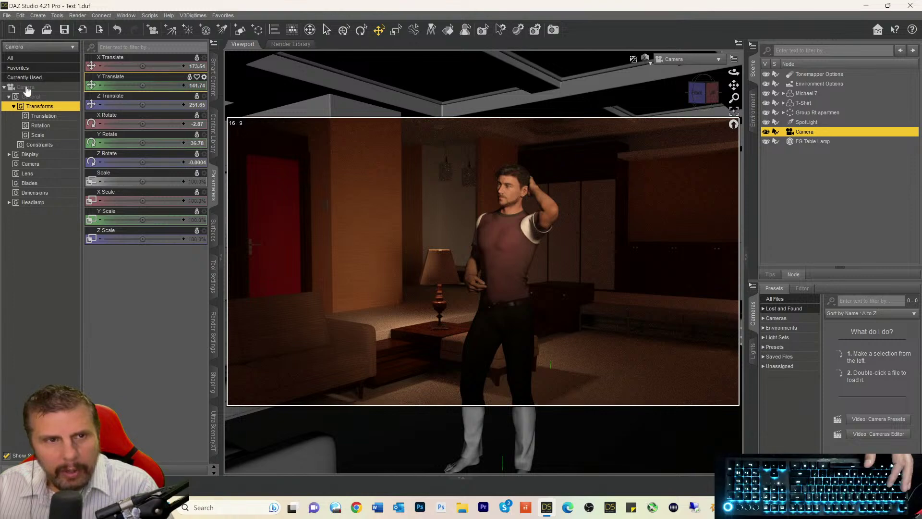
pyautogui.click(793, 115)
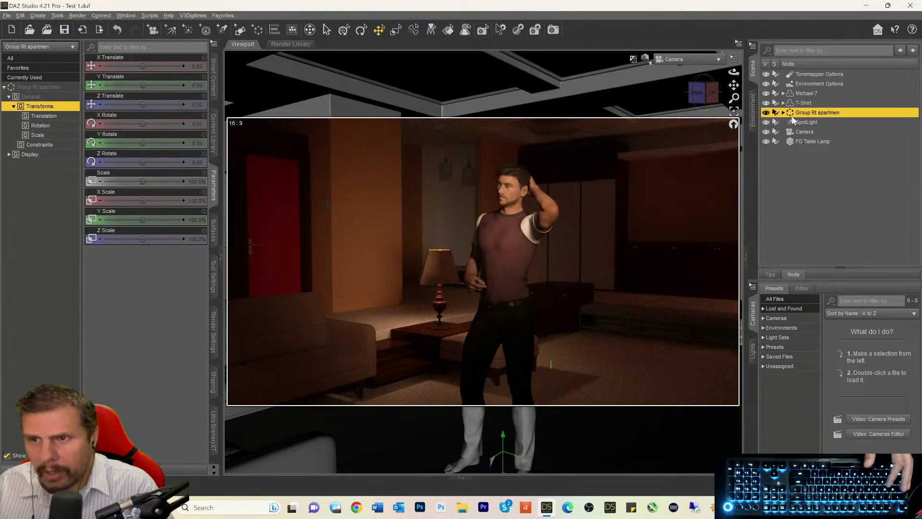
pyautogui.click(794, 123)
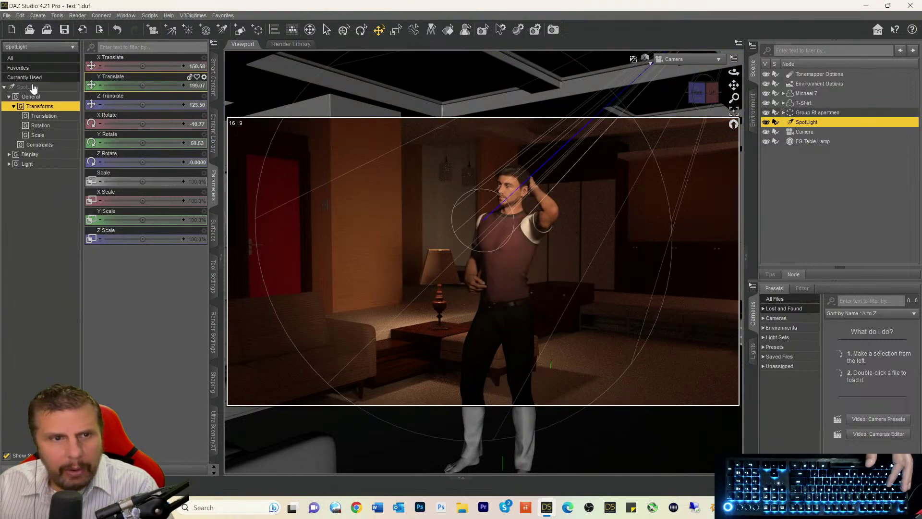
pyautogui.click(32, 87)
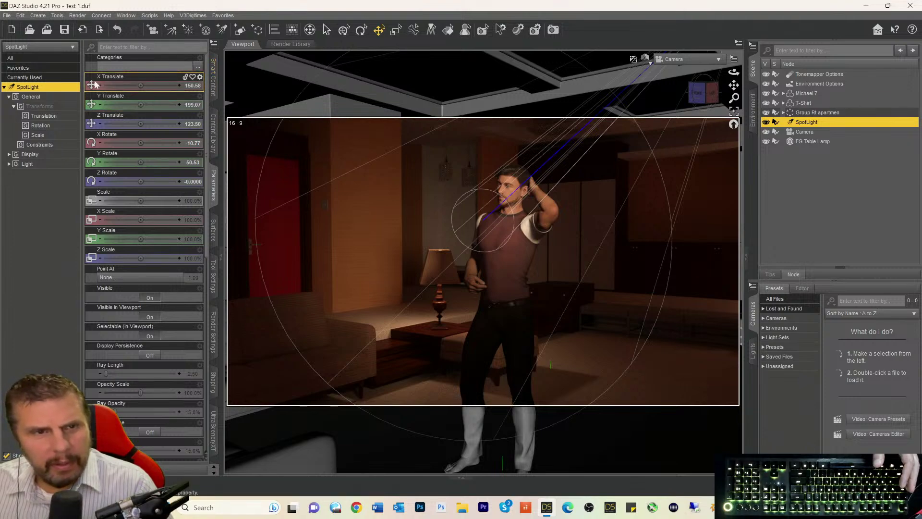
pyautogui.scroll(-10, 139, 236)
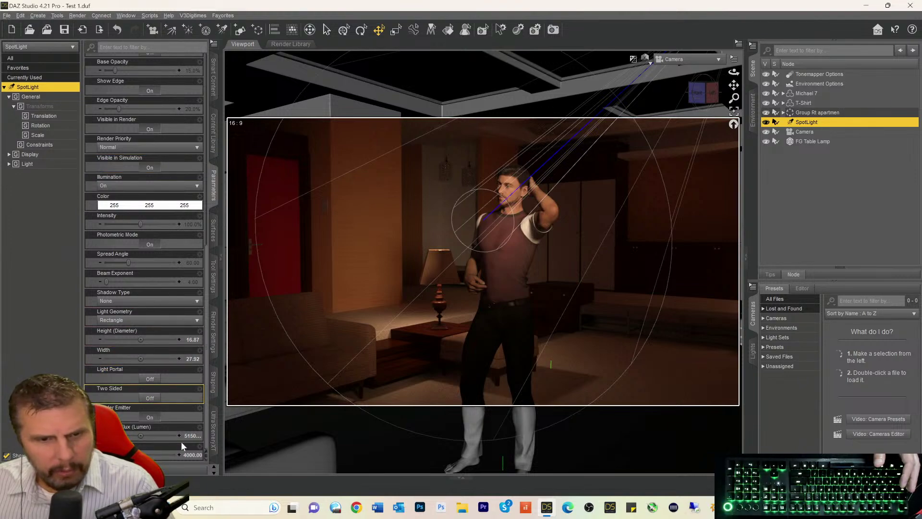
pyautogui.moveTo(133, 455); pyautogui.dragTo(134, 455)
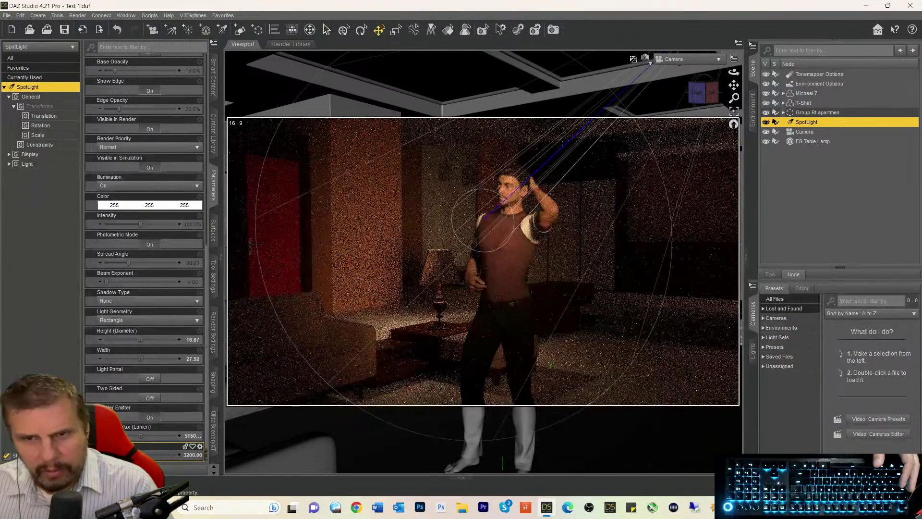
# - Try the SpotLight's luminous flux at 31500 and 11500 lumens and compare the rendered preview
pyautogui.click(184, 437)
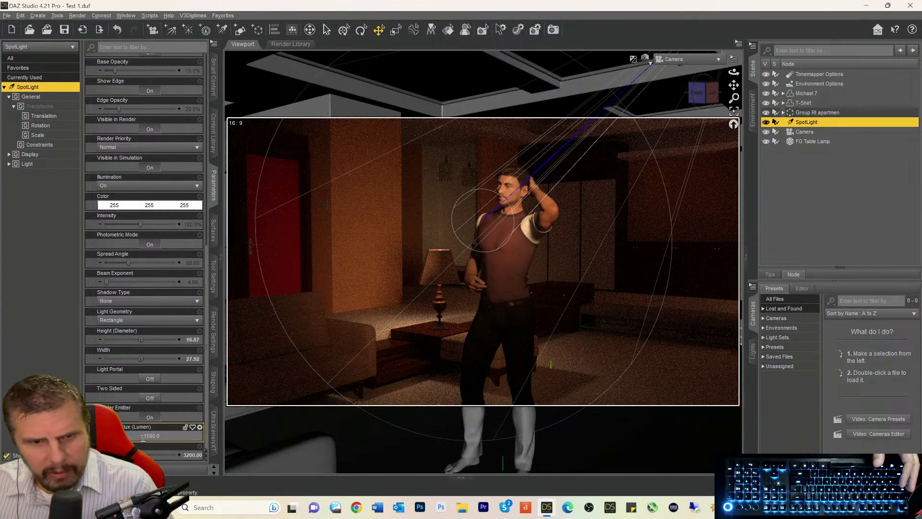
pyautogui.write('31500')
pyautogui.press('Return')
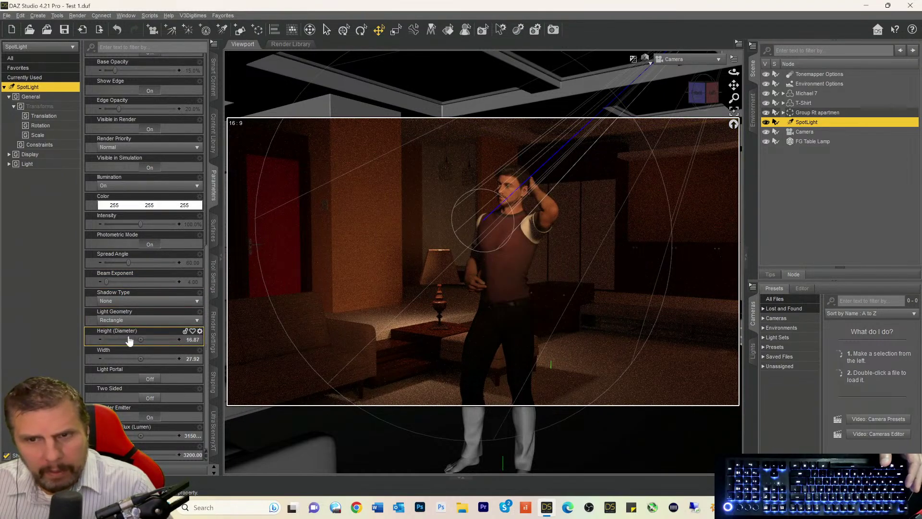
pyautogui.click(187, 436)
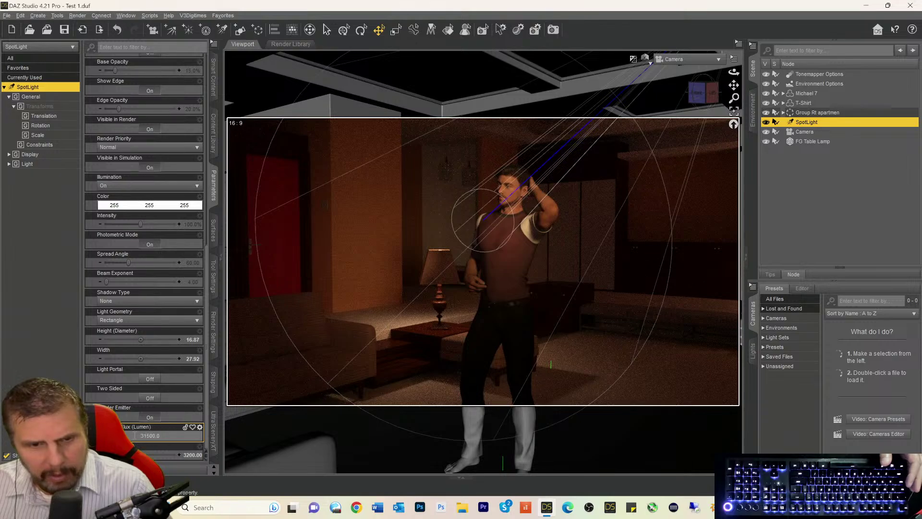
pyautogui.write('11500')
pyautogui.press('Return')
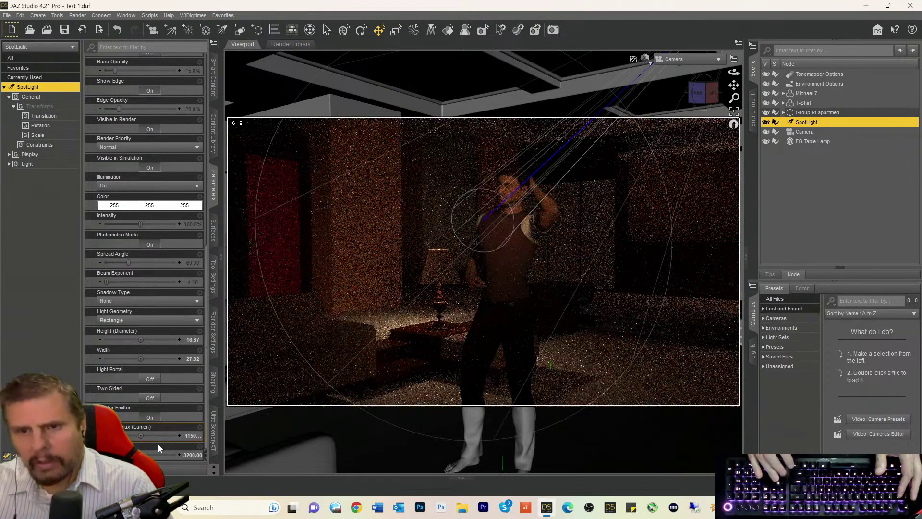
# - Set the SpotLight's luminous flux to 21500 lumens and deselect the light to judge the preview
pyautogui.click(188, 439)
pyautogui.write('21500')
pyautogui.press('Return')
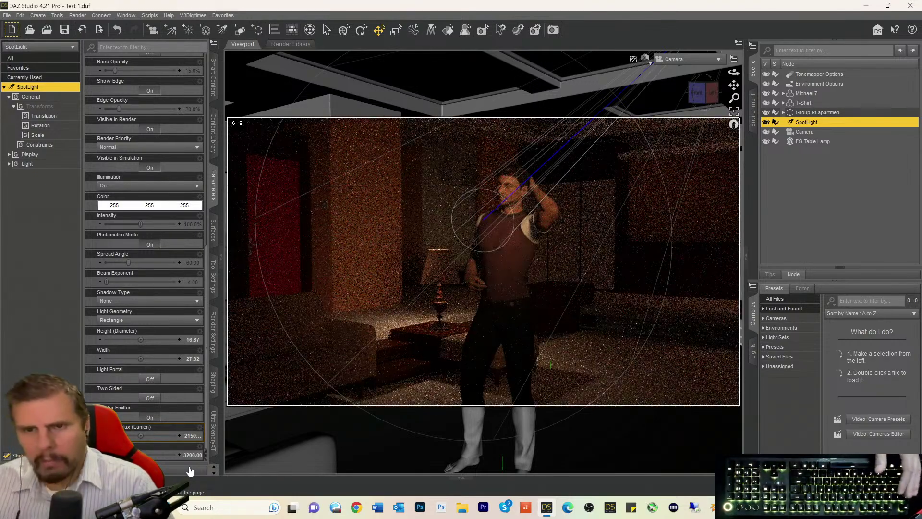
pyautogui.click(785, 244)
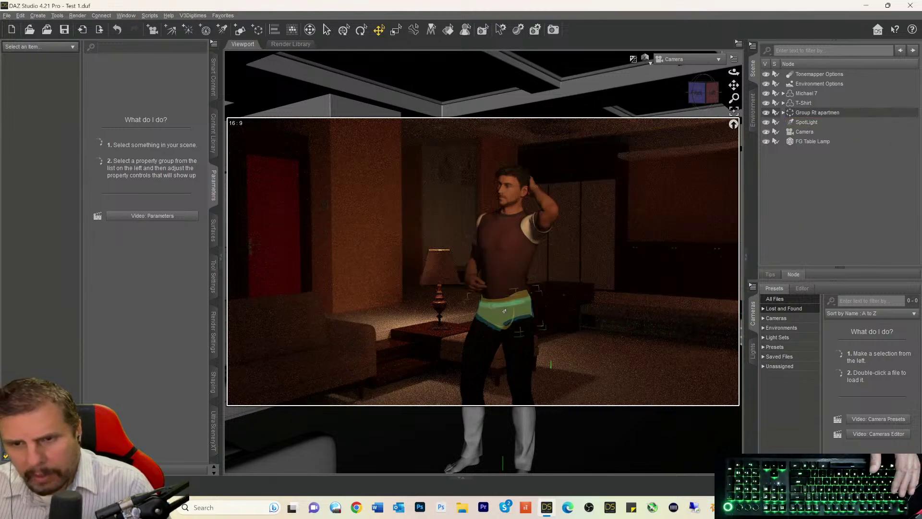
# - Switch the viewport from the rendered preview to textured shading and set the Bend of Michael 7's pelvis to about -5.82
pyautogui.click(505, 311)
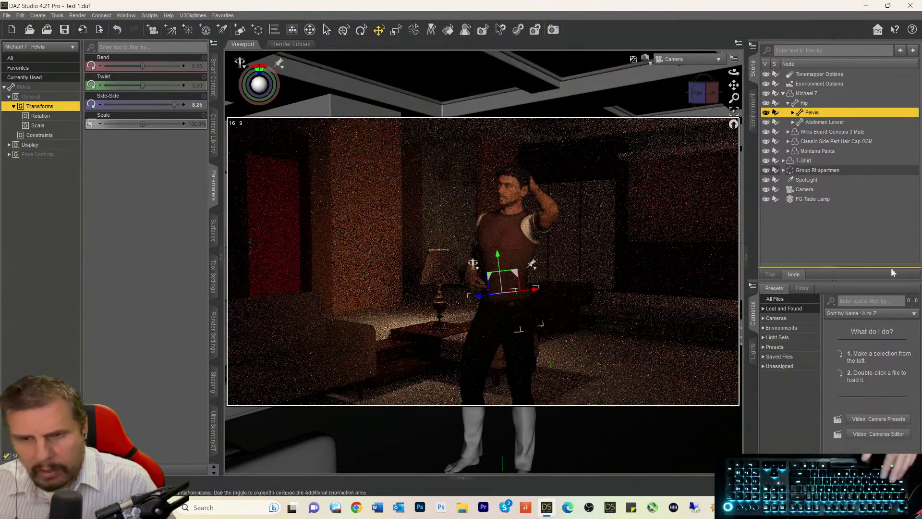
pyautogui.hotkey('ctrl', '4')
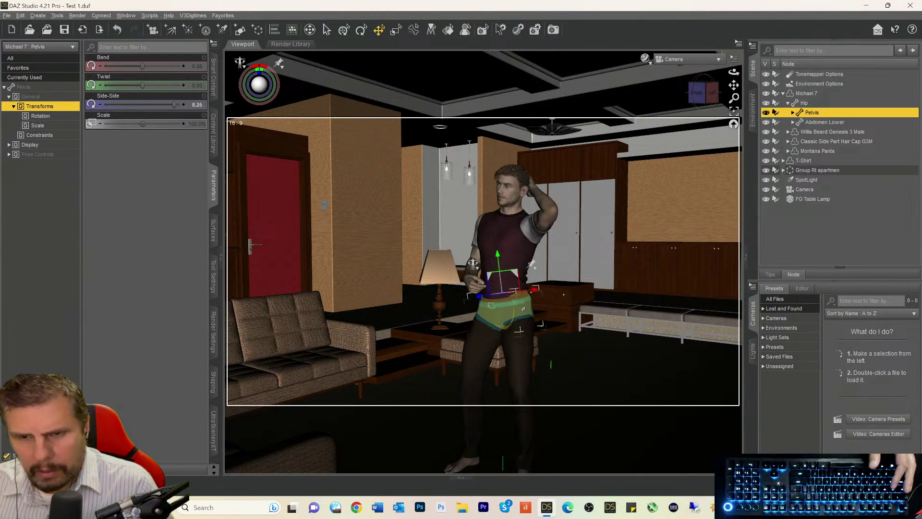
pyautogui.click(143, 67)
pyautogui.moveTo(143, 67); pyautogui.dragTo(134, 68)
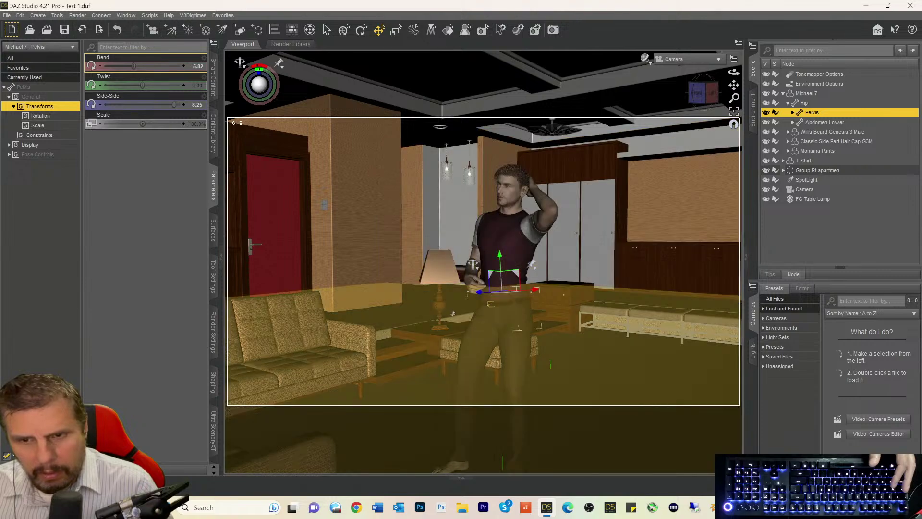
# - Set the Bend of Michael 7's left thigh to about 8.58 and of his right thigh to about 1.04
pyautogui.click(520, 331)
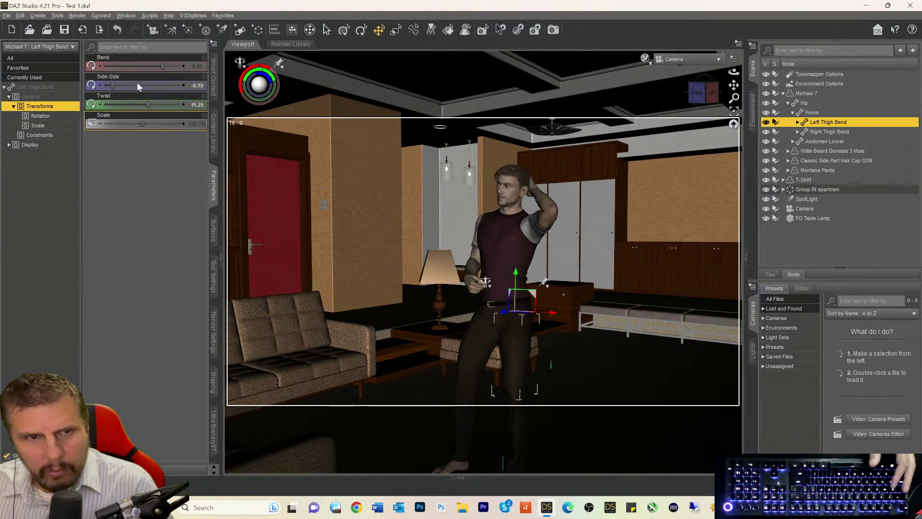
pyautogui.moveTo(163, 66); pyautogui.dragTo(168, 67)
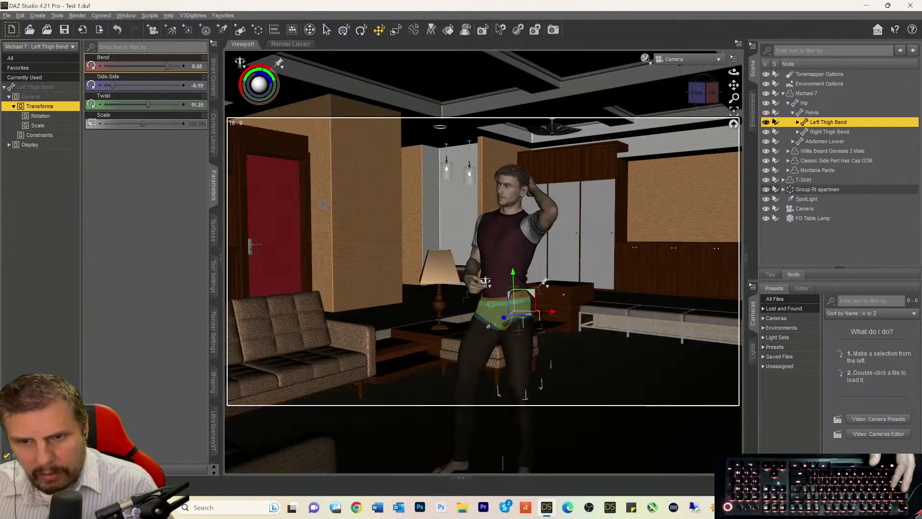
pyautogui.click(485, 326)
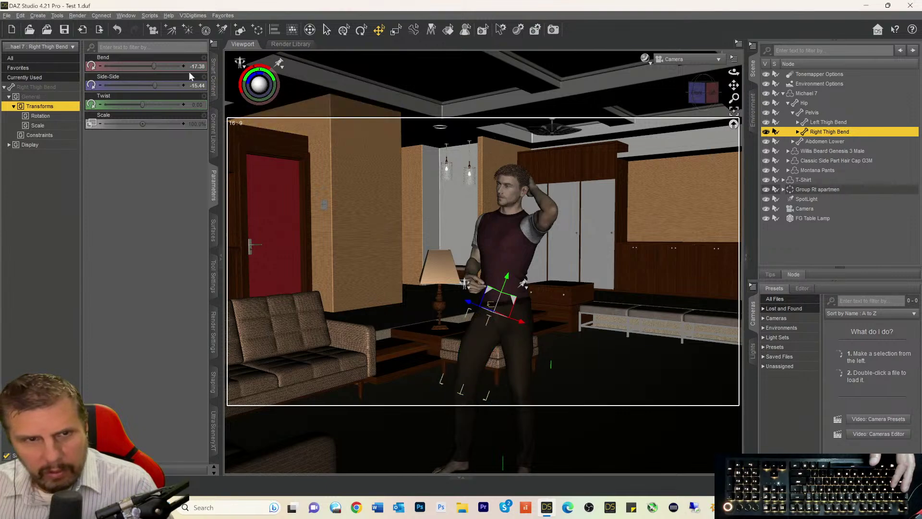
pyautogui.moveTo(153, 65); pyautogui.dragTo(163, 65)
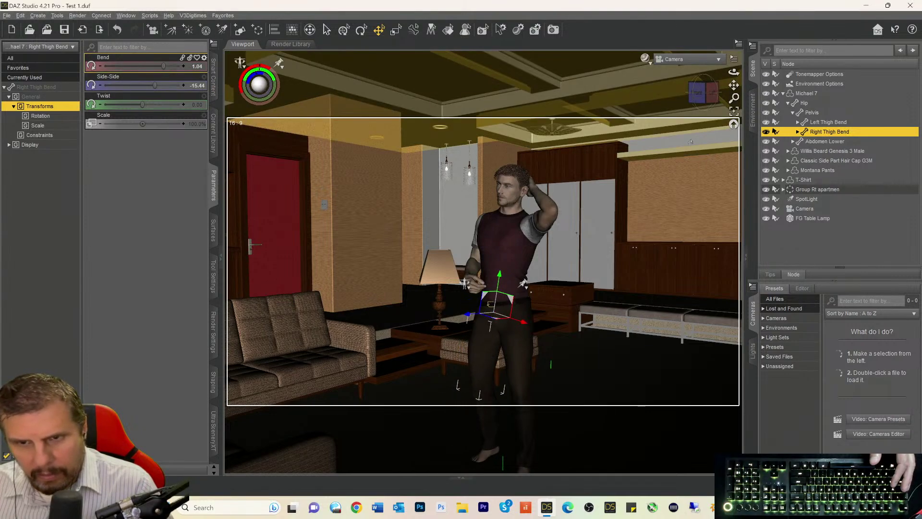
pyautogui.click(792, 249)
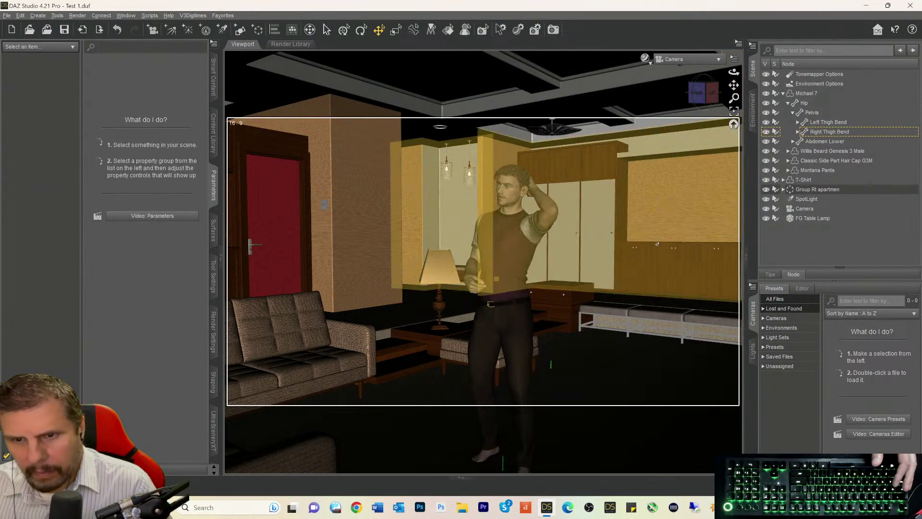
# - Twist Michael 7's left thigh to about -1.42 and his right thigh to about 6.13
pyautogui.click(524, 331)
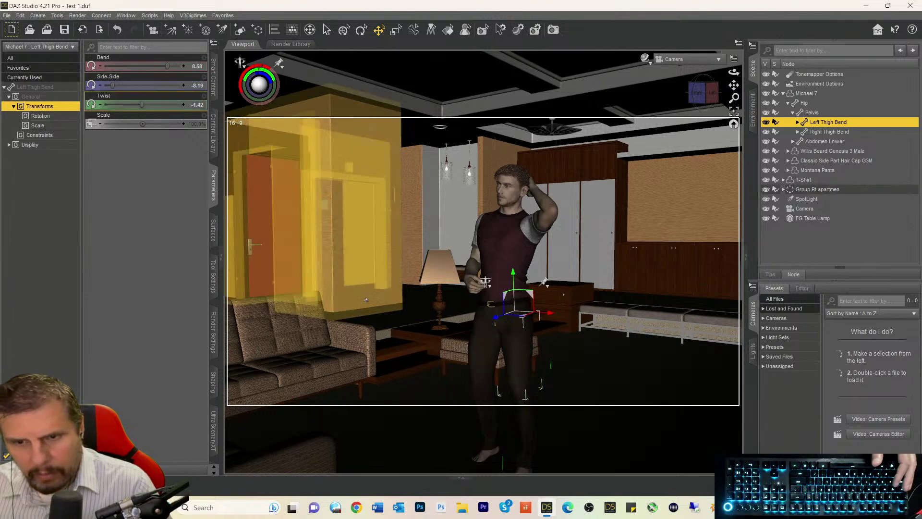
pyautogui.click(484, 337)
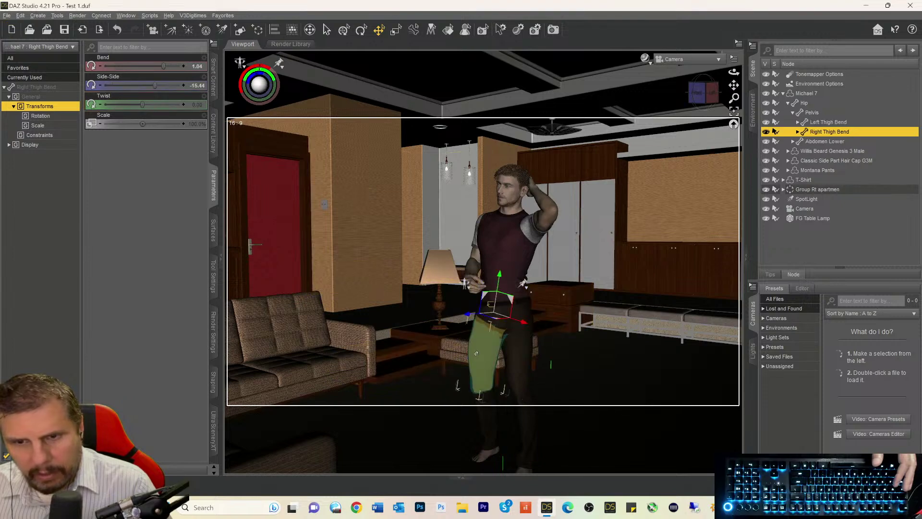
pyautogui.moveTo(141, 104); pyautogui.dragTo(146, 105)
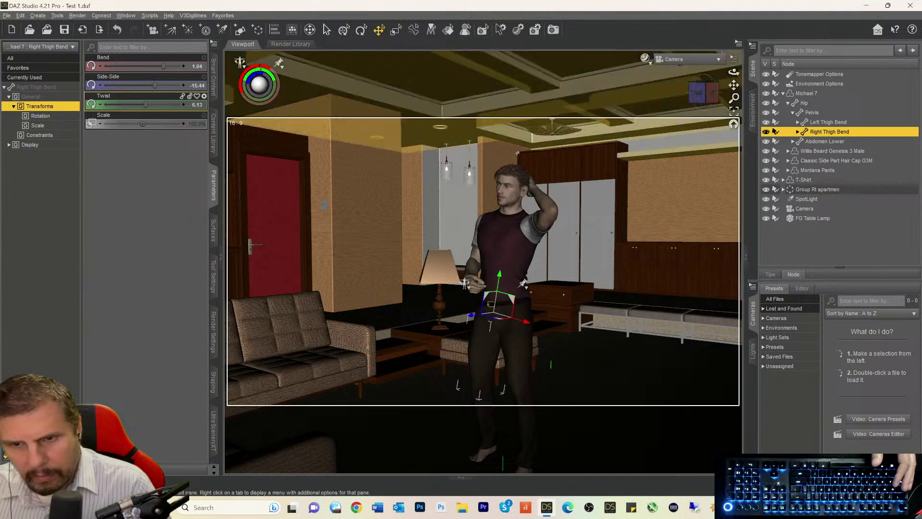
pyautogui.click(787, 241)
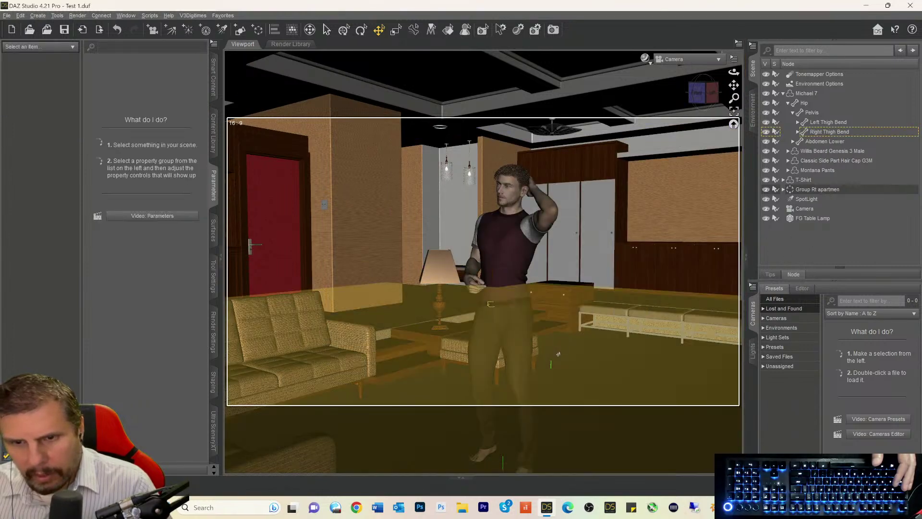
# - Set the Bend of Michael 7's left thigh to about 16.13 and of his right thigh to about 8.58
pyautogui.click(521, 365)
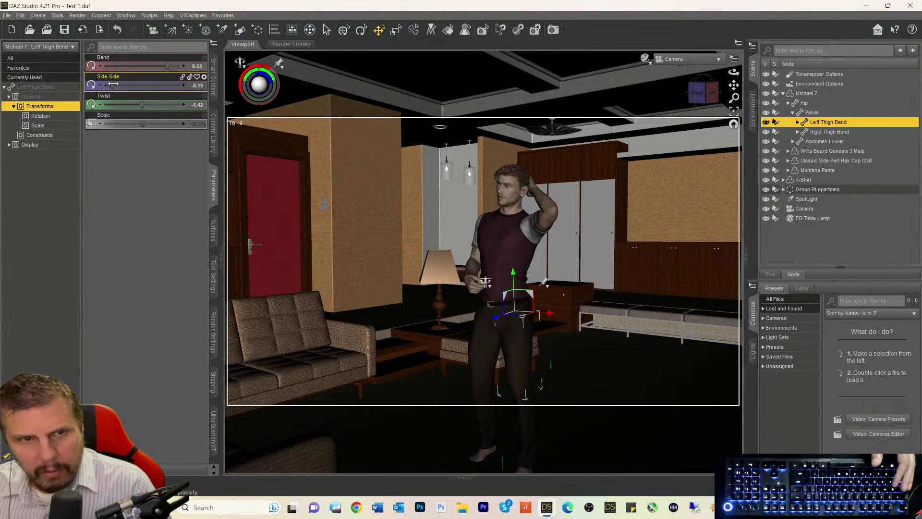
pyautogui.moveTo(167, 66); pyautogui.dragTo(170, 67)
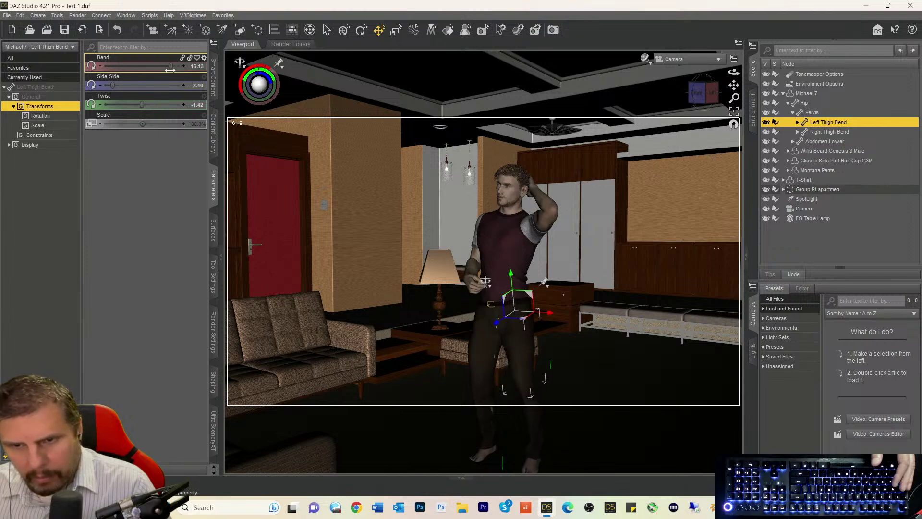
pyautogui.click(486, 356)
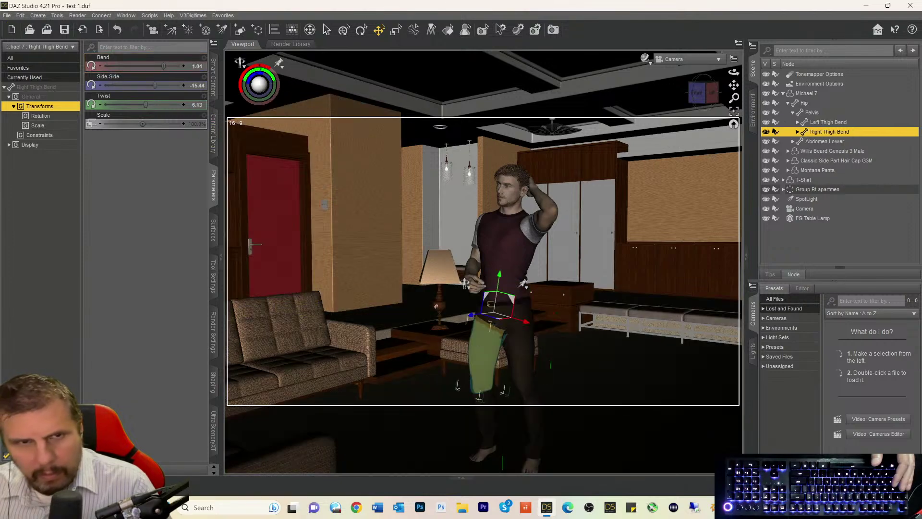
pyautogui.moveTo(163, 65); pyautogui.dragTo(168, 64)
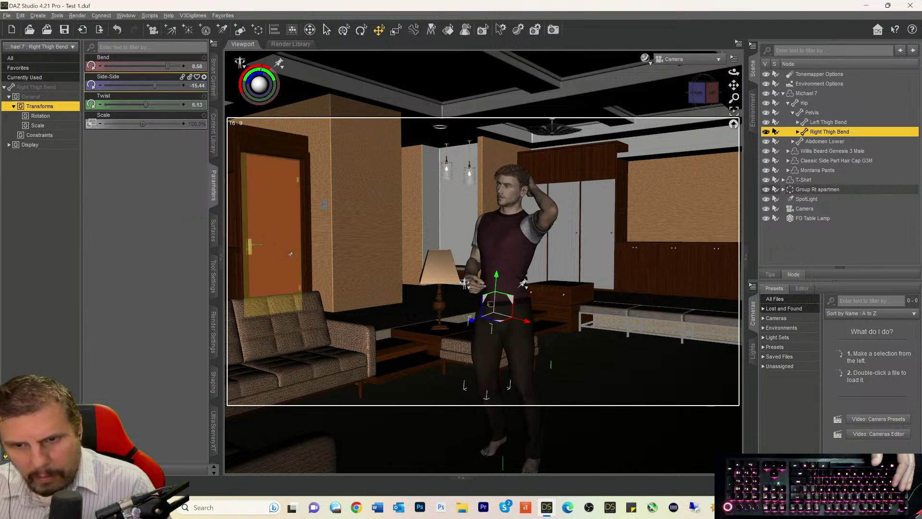
# - Straighten Michael 7's right knee by reducing the right shin's Bend, and set the left shin's Bend to about -5.78
pyautogui.click(488, 395)
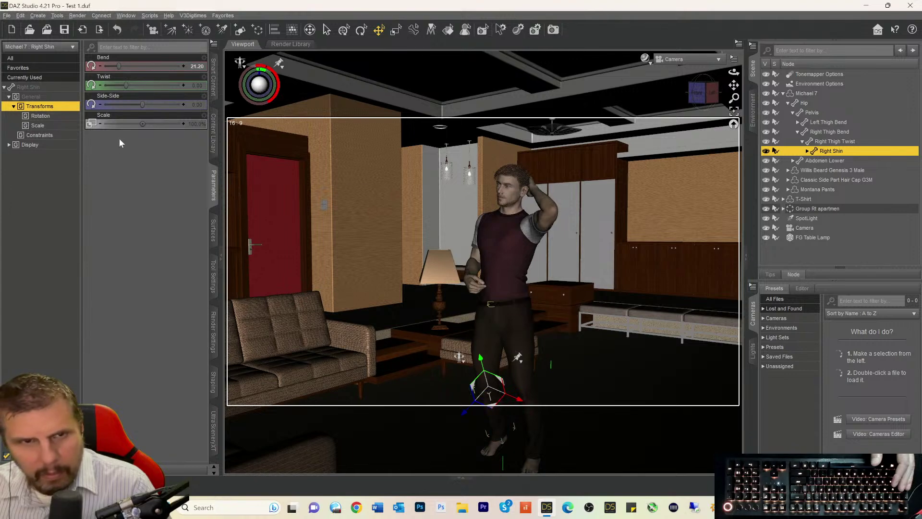
pyautogui.moveTo(120, 66); pyautogui.dragTo(112, 67)
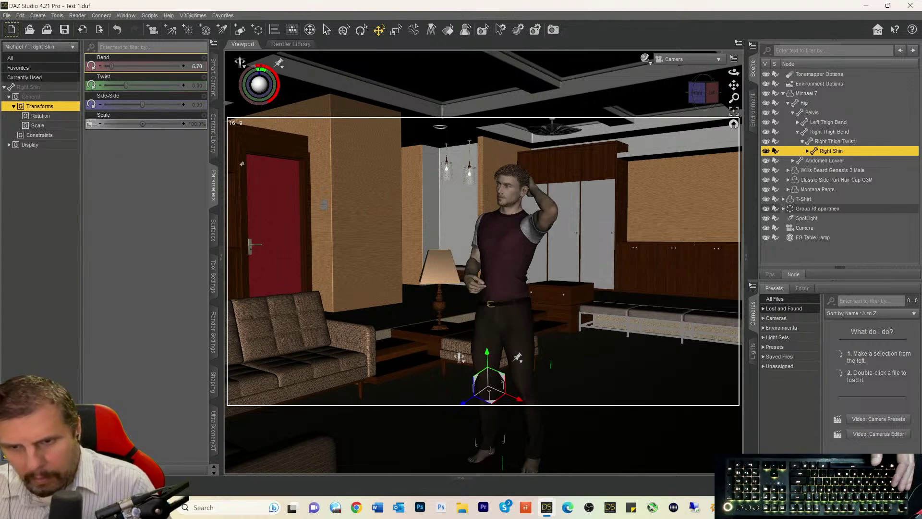
pyautogui.click(530, 409)
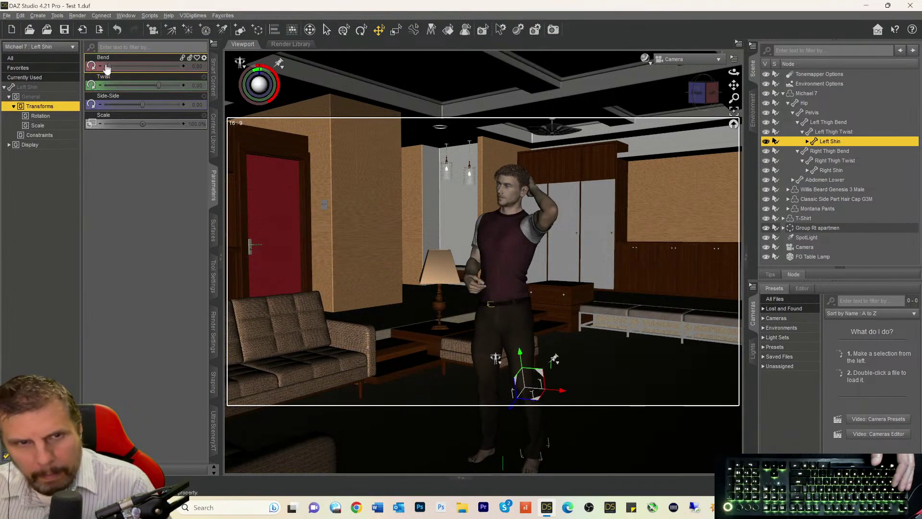
pyautogui.moveTo(106, 65); pyautogui.dragTo(108, 65)
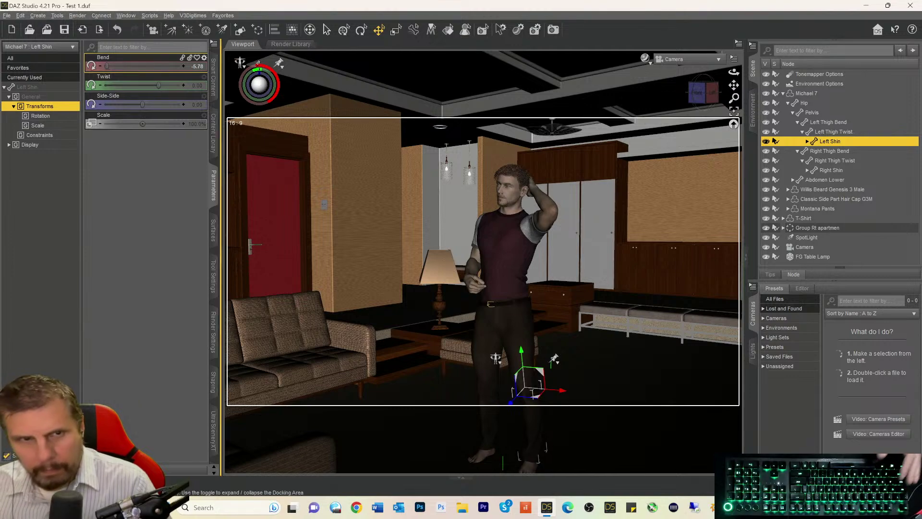
pyautogui.click(611, 271)
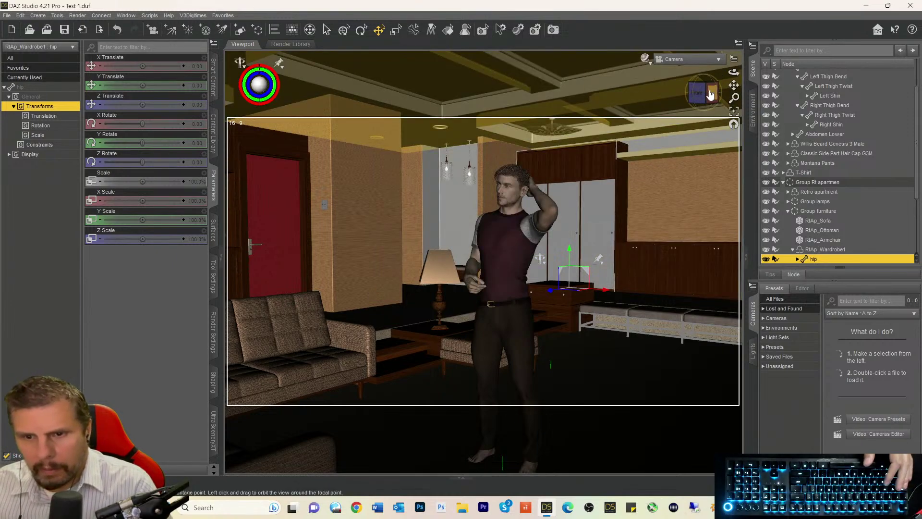
# - Set Michael 7's left thigh Side-Side to about -14.72 and his left shin Side-Side to about 3.99
pyautogui.click(523, 351)
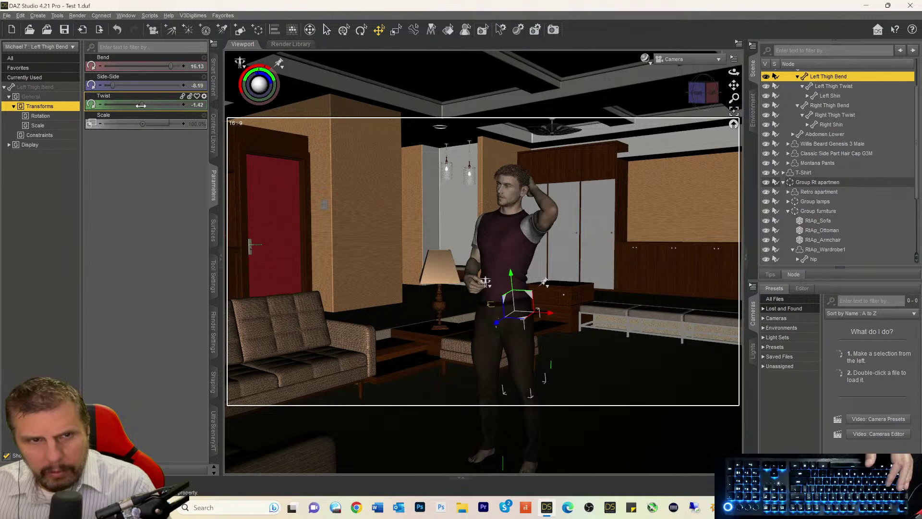
pyautogui.moveTo(113, 85); pyautogui.dragTo(107, 86)
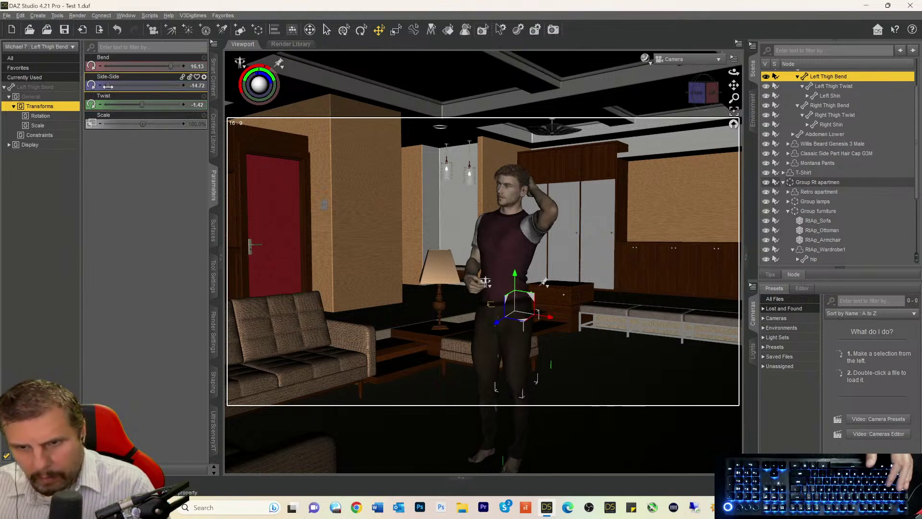
pyautogui.click(679, 202)
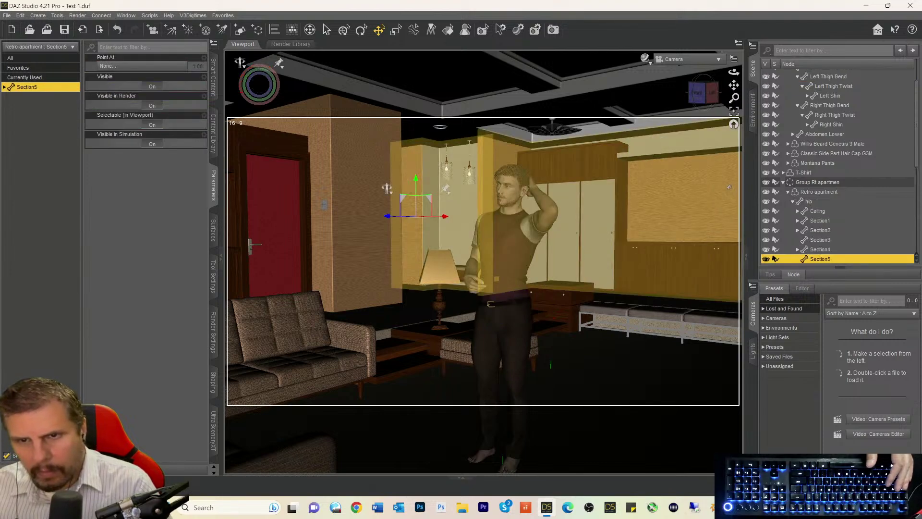
pyautogui.click(520, 419)
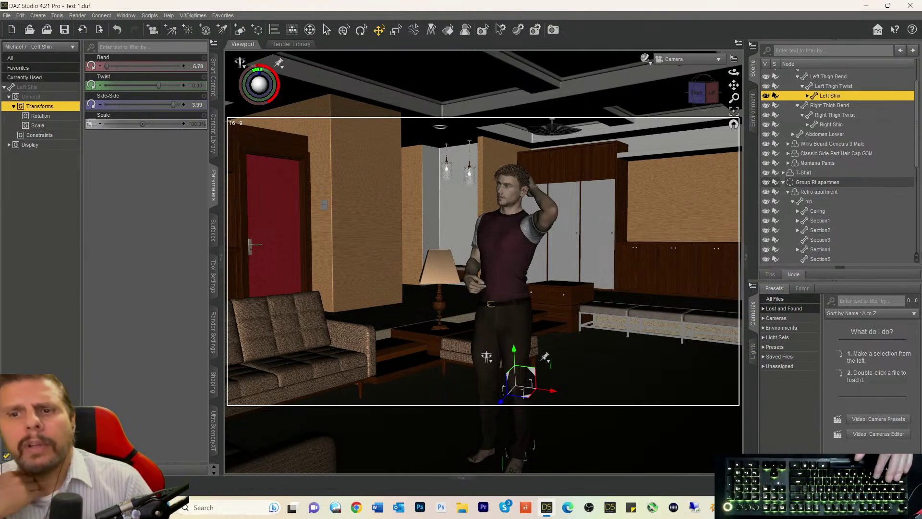
# - Preview the reposed figure in the apartment with rendered lighting and save the scene
pyautogui.hotkey('ctrl', '0')
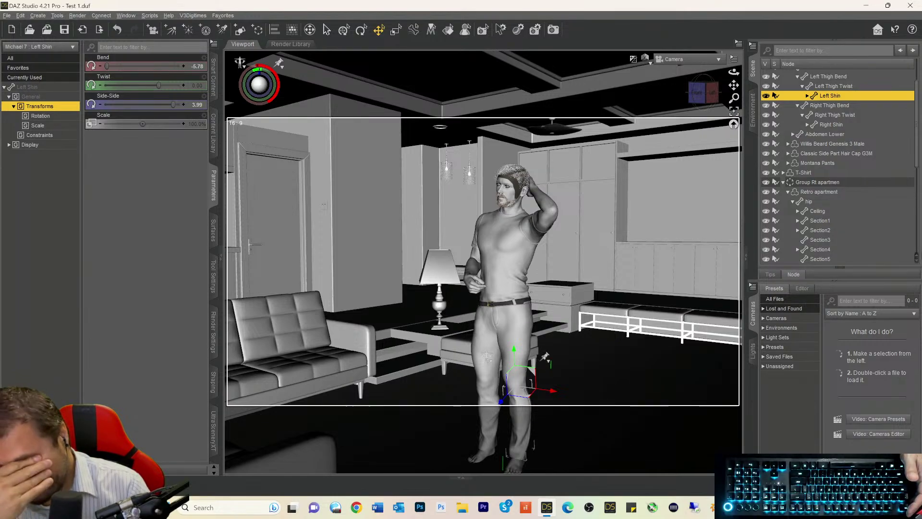
pyautogui.hotkey('ctrl', '7')
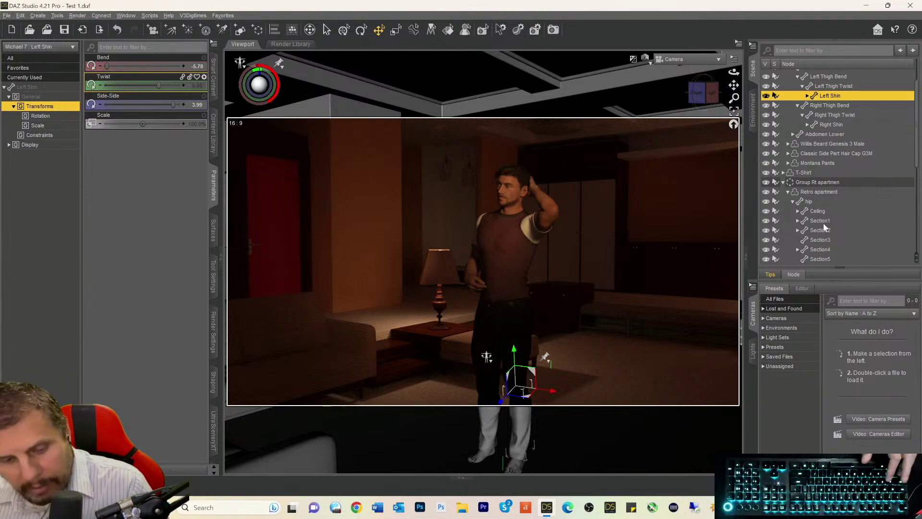
pyautogui.hotkey('ctrl', 's')
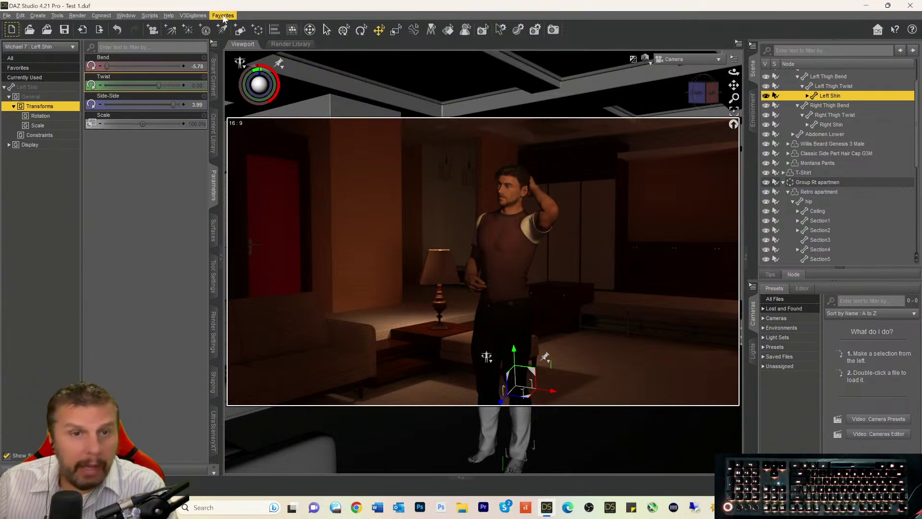
# - Examine the PBRSkin conversion scripts and the bone-locking options of Pose Mixer
pyautogui.click(222, 15)
pyautogui.moveTo(225, 57)
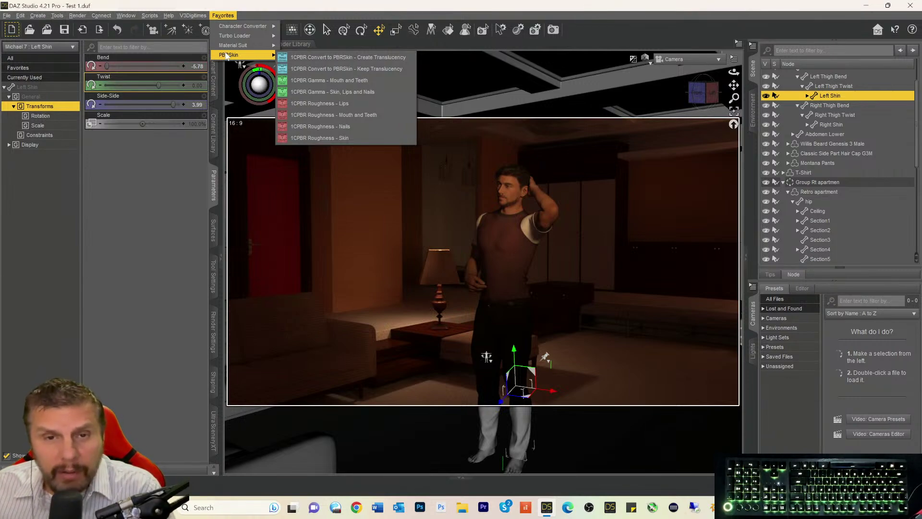
pyautogui.click(294, 68)
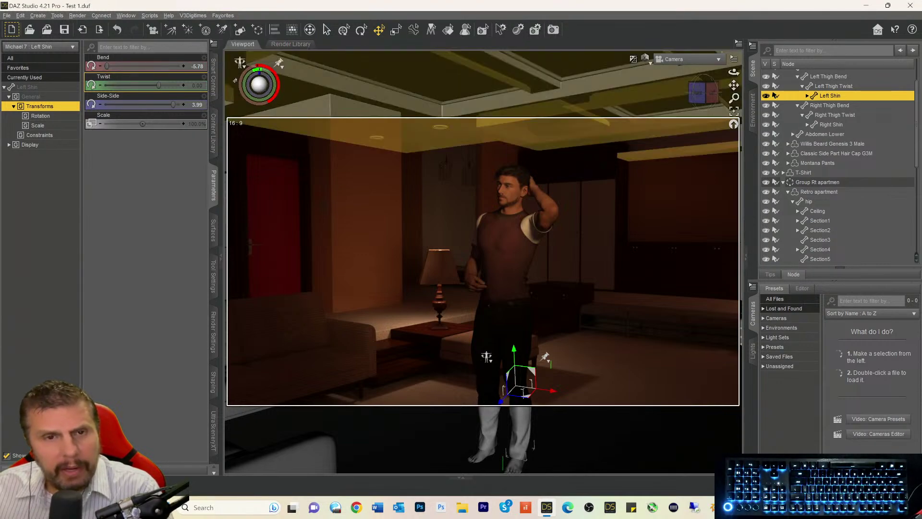
pyautogui.click(214, 89)
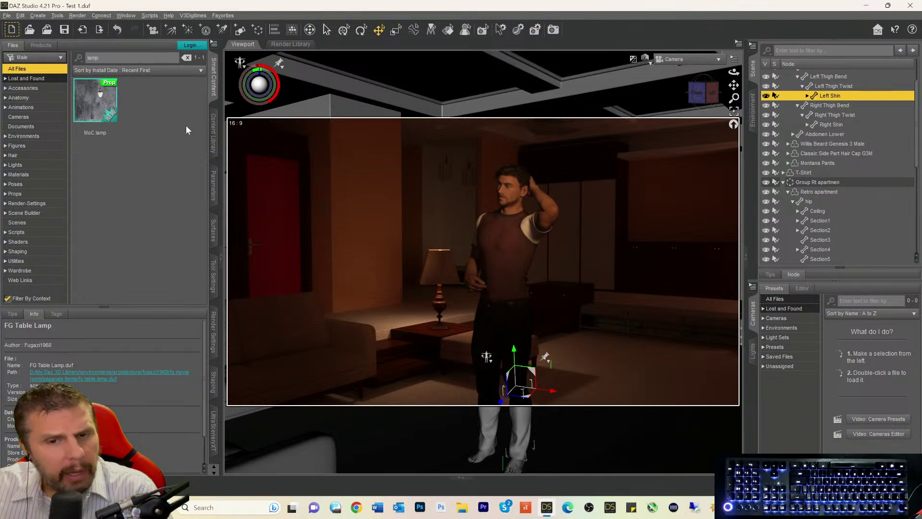
pyautogui.click(193, 16)
pyautogui.moveTo(195, 54)
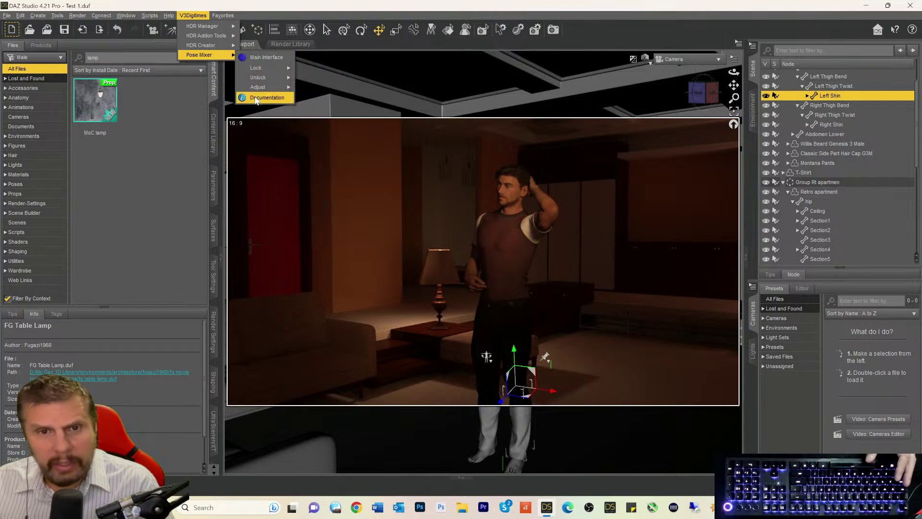
pyautogui.moveTo(259, 89)
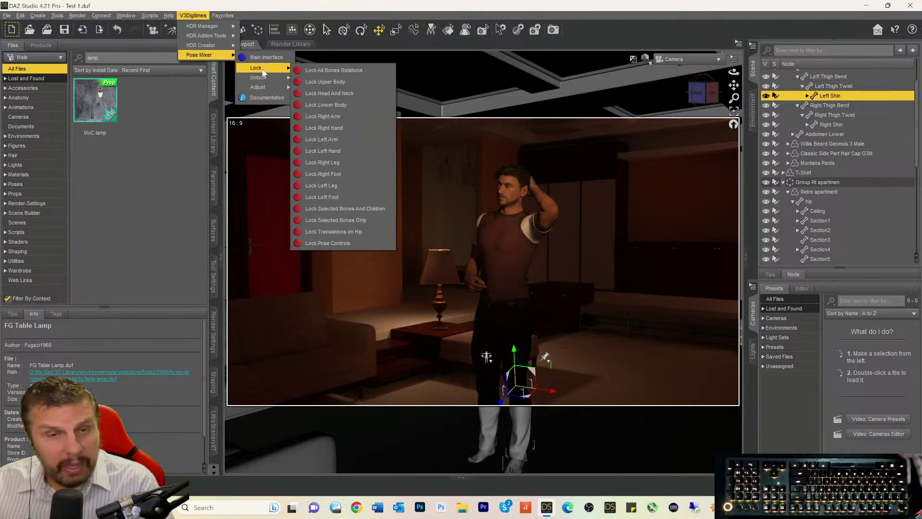
pyautogui.press('Return')
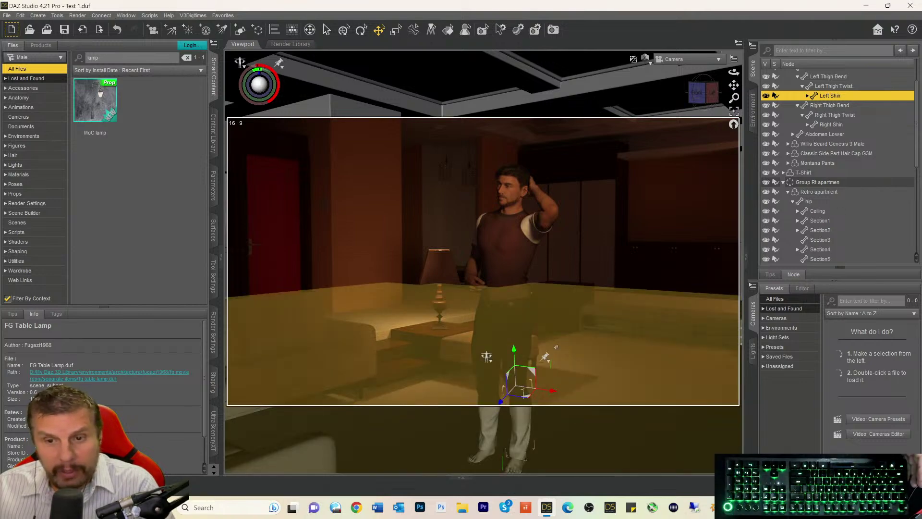
# - Select the Retro apartment's hip node and collapse the apartment's hierarchy in the scene
pyautogui.click(682, 361)
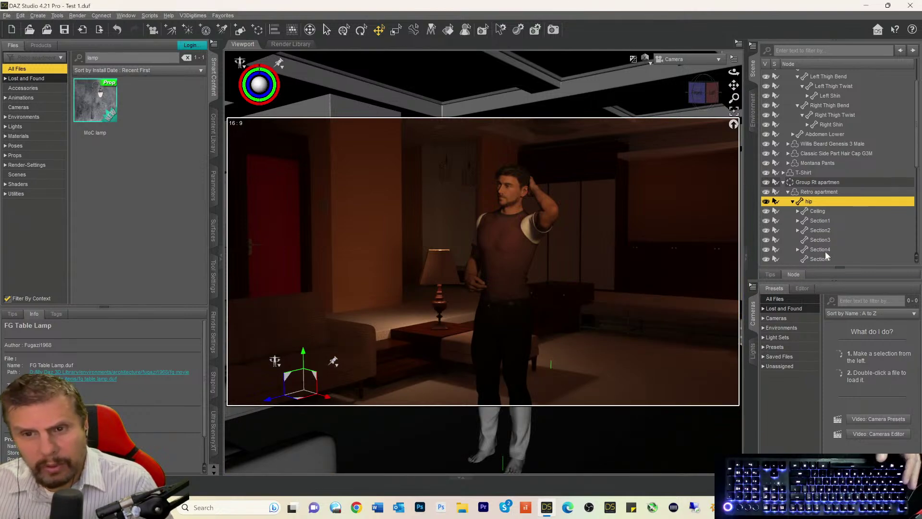
pyautogui.click(789, 192)
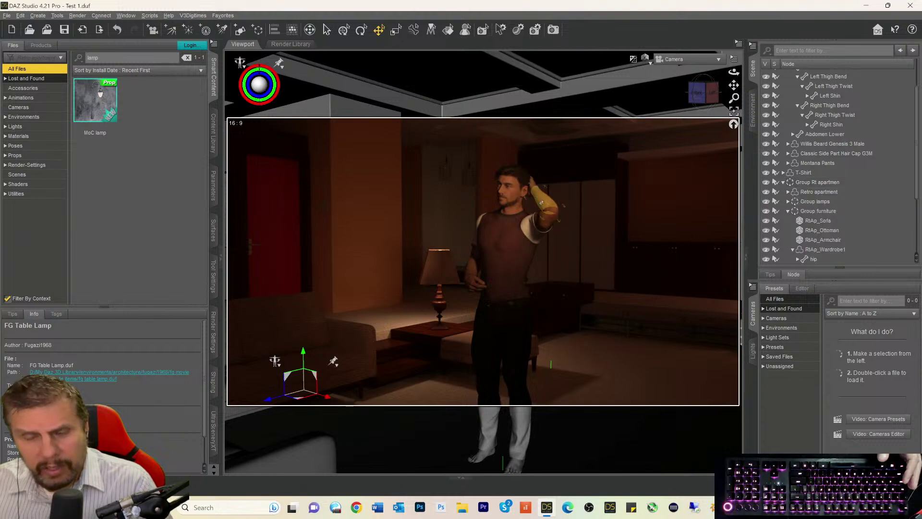